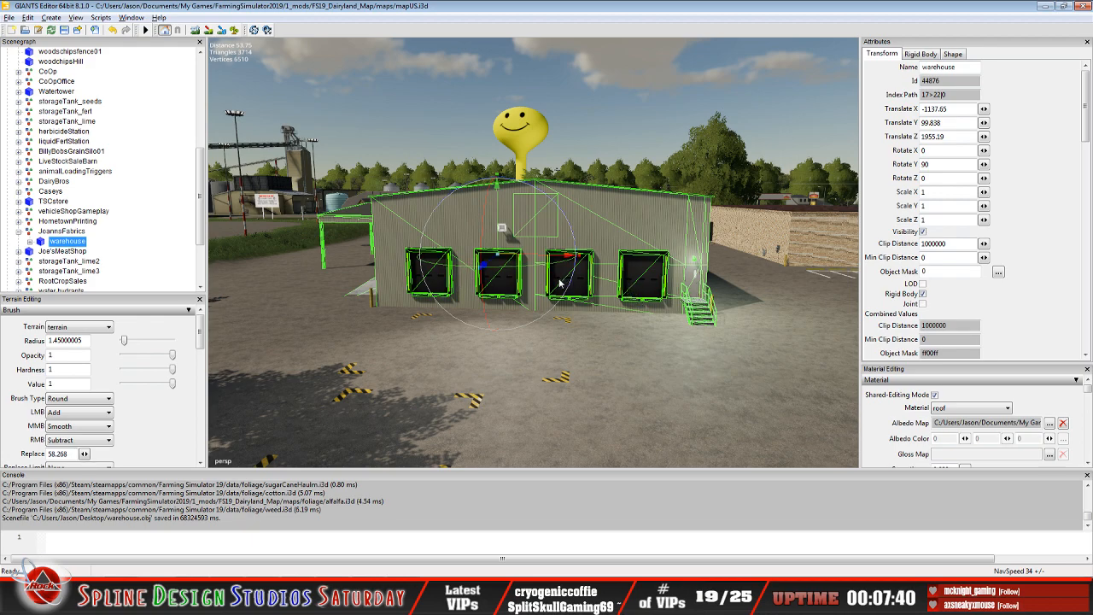
- Select the g_doors object under the warehouse and examine the dock doors and the wall above them up close
click(30, 242)
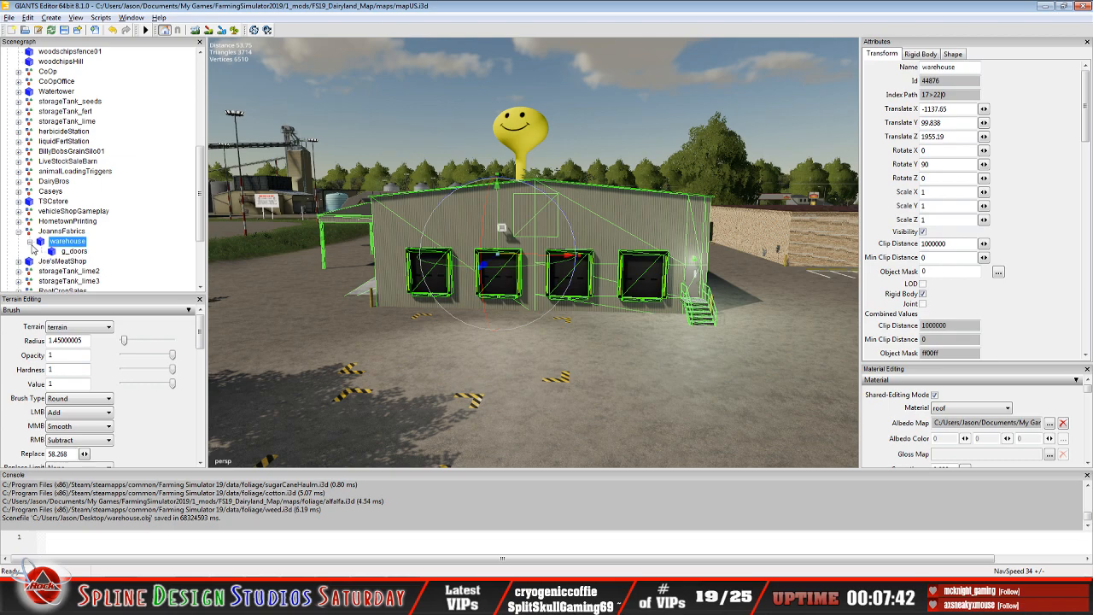
click(74, 253)
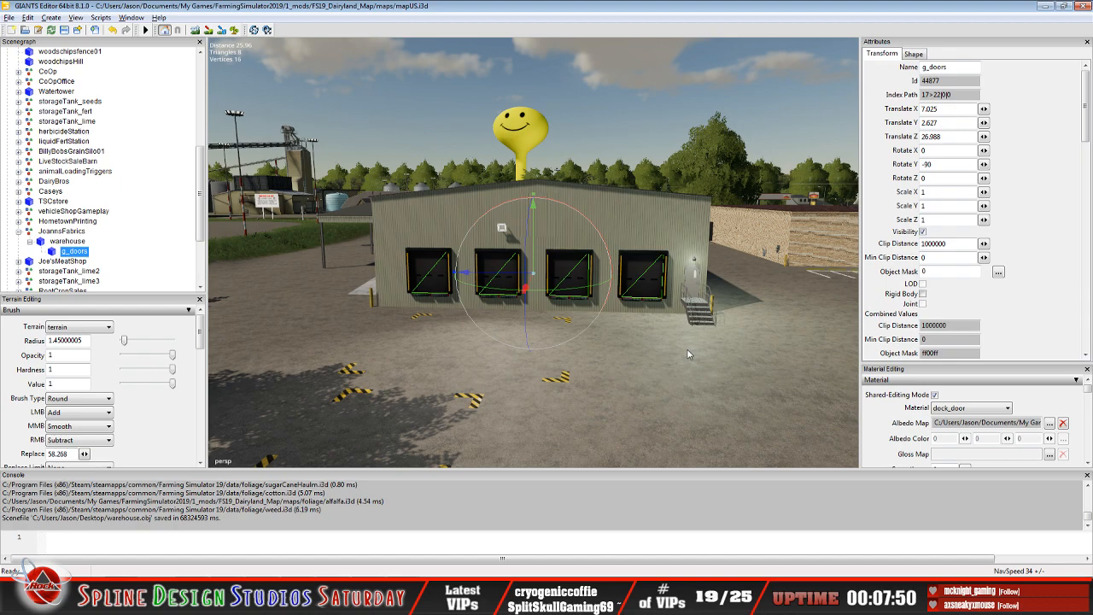
alt+drag(689, 354, 668, 365)
scroll(664, 324, up, 5)
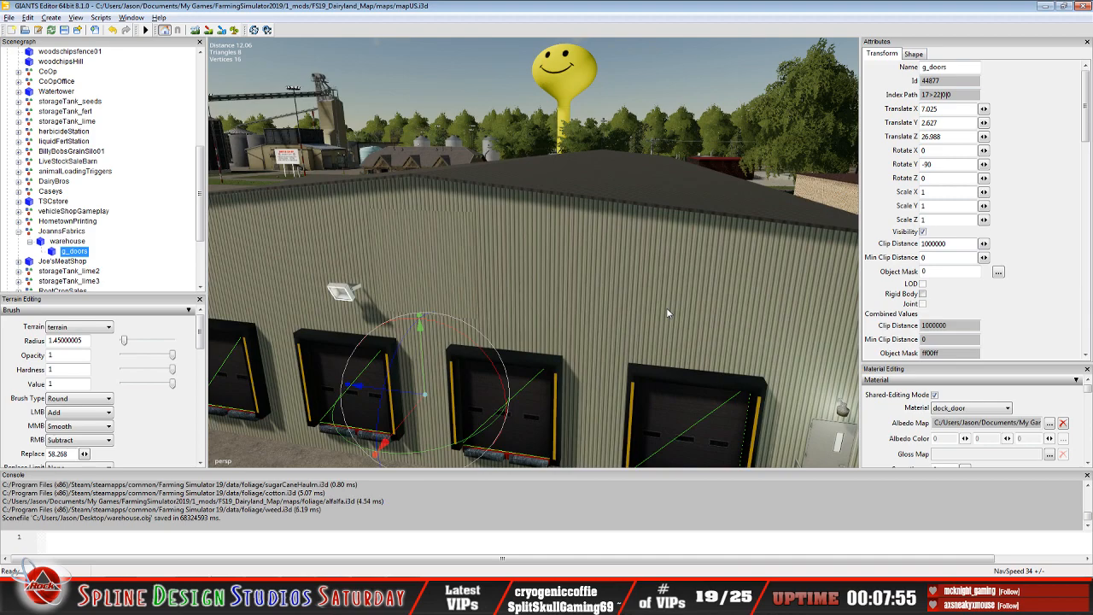
alt+drag(603, 314, 567, 324)
scroll(567, 320, up, 3)
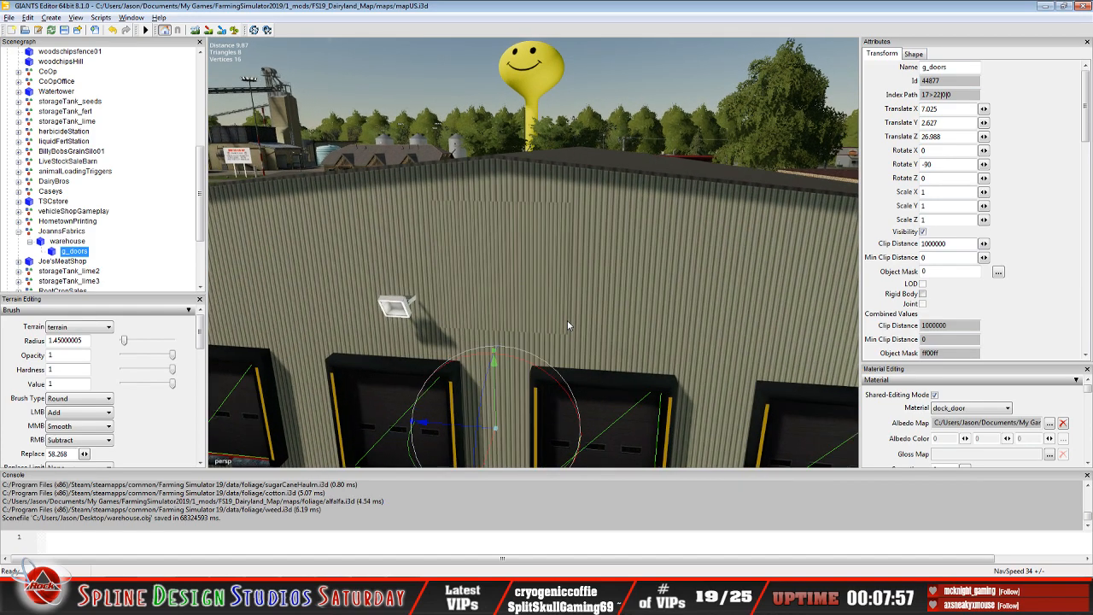
scroll(567, 315, up, 1)
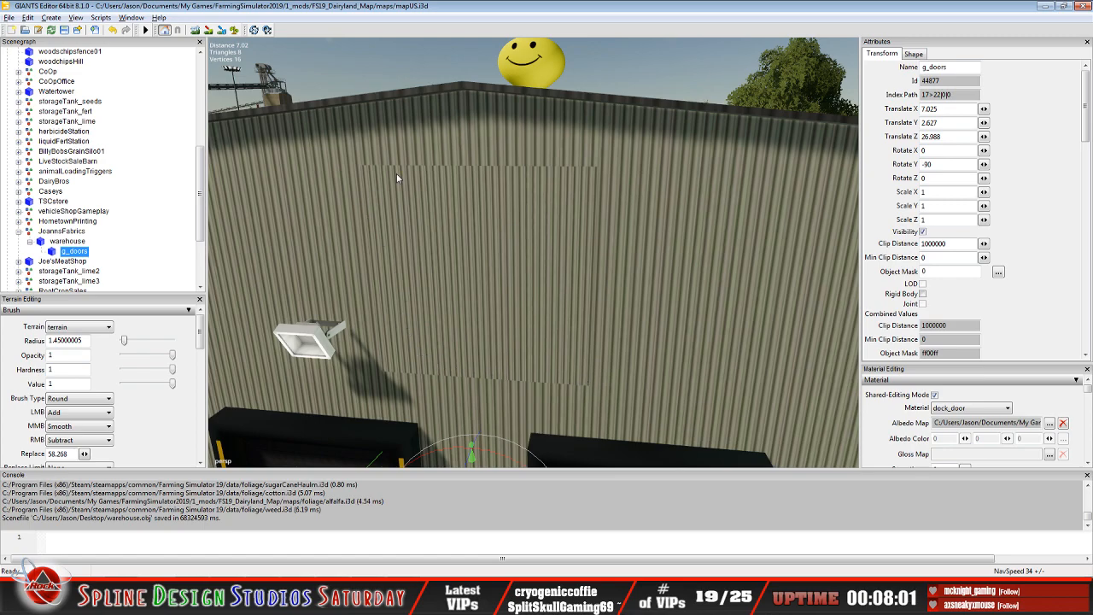
- Select the warehouse mesh and examine the square wall cutouts on its dock end and along its canopy side
click(429, 186)
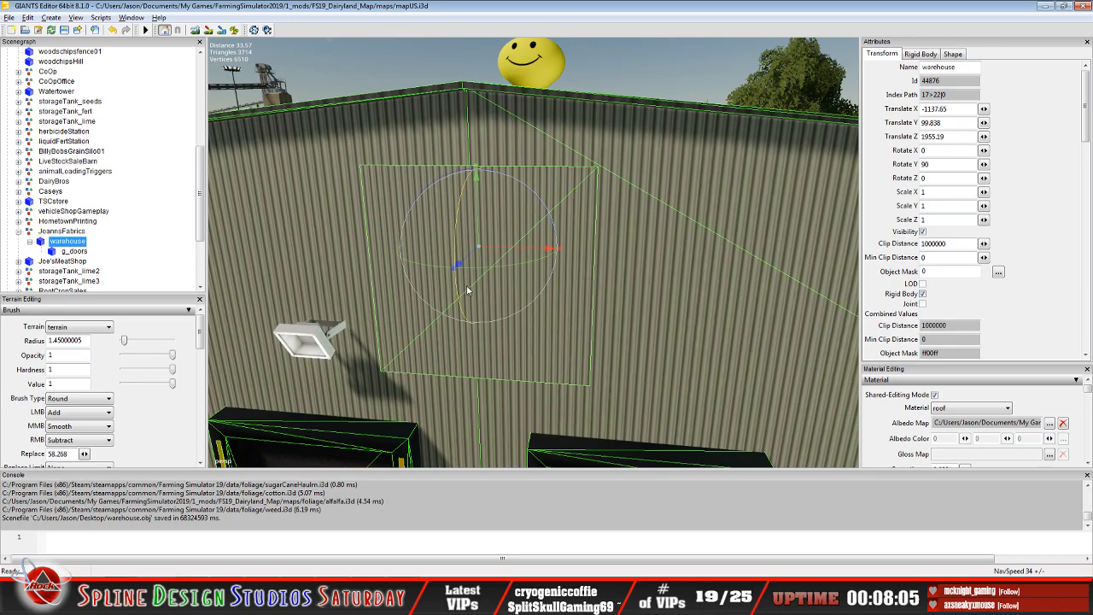
scroll(491, 267, up, 4)
key(f)
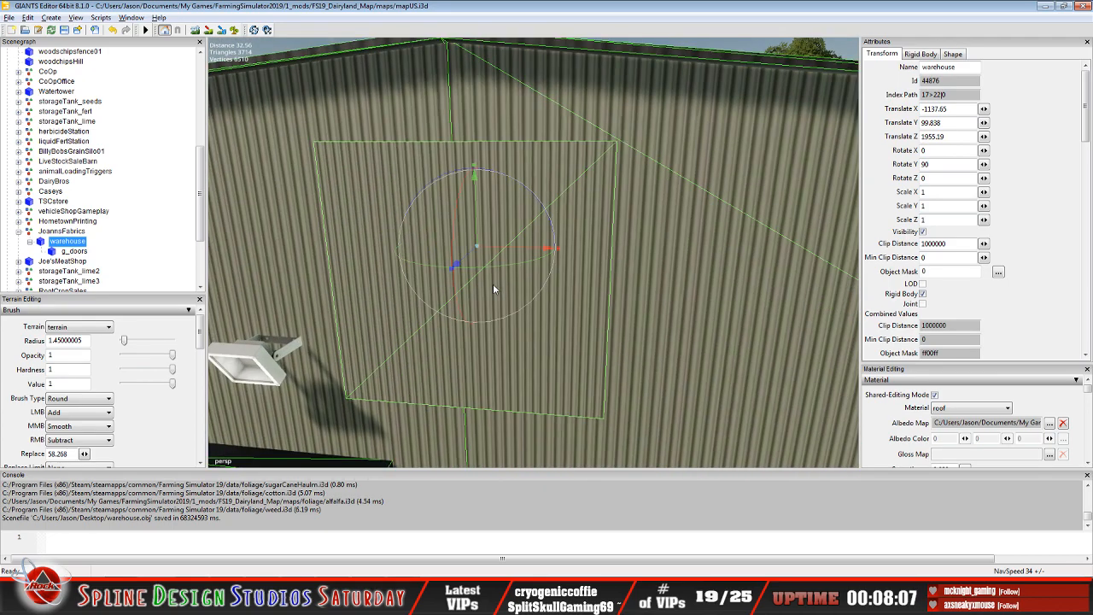
scroll(586, 285, down, 4)
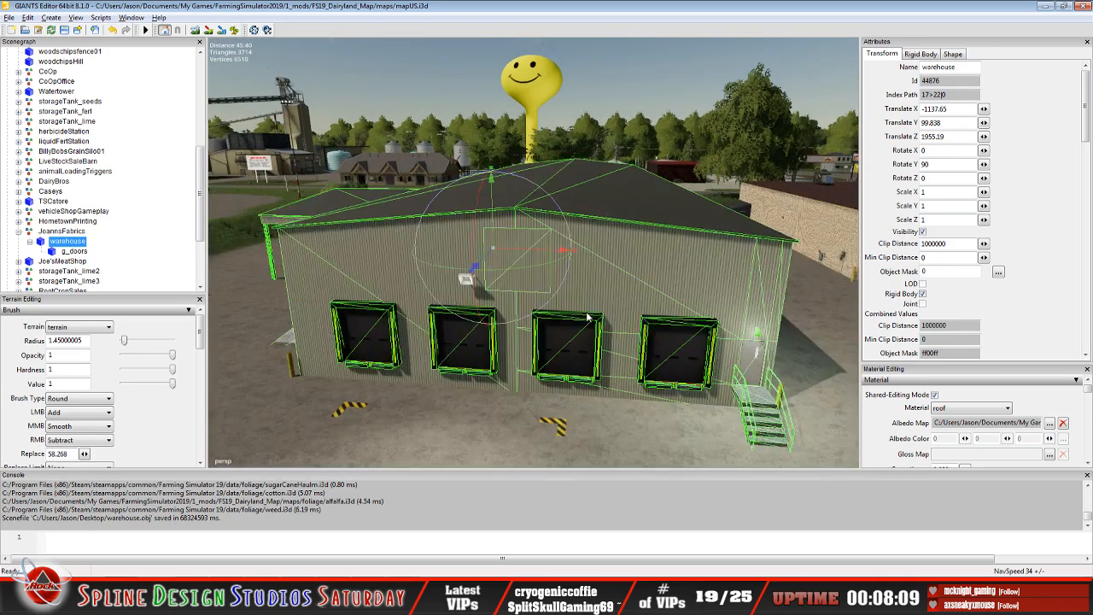
alt+drag(564, 315, 560, 278)
alt+drag(710, 240, 601, 292)
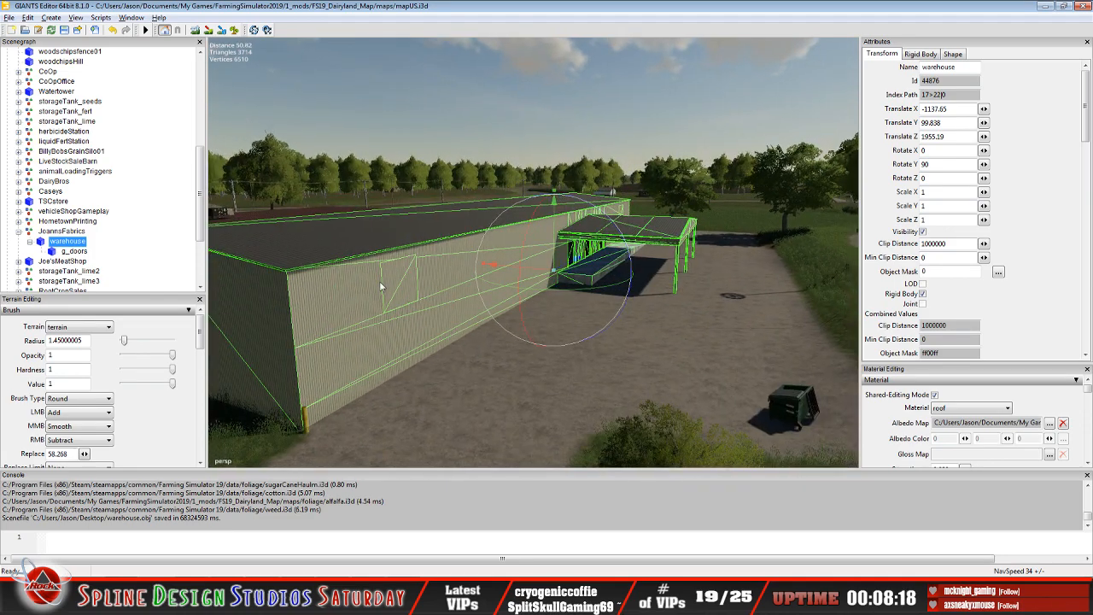
alt+drag(436, 292, 412, 294)
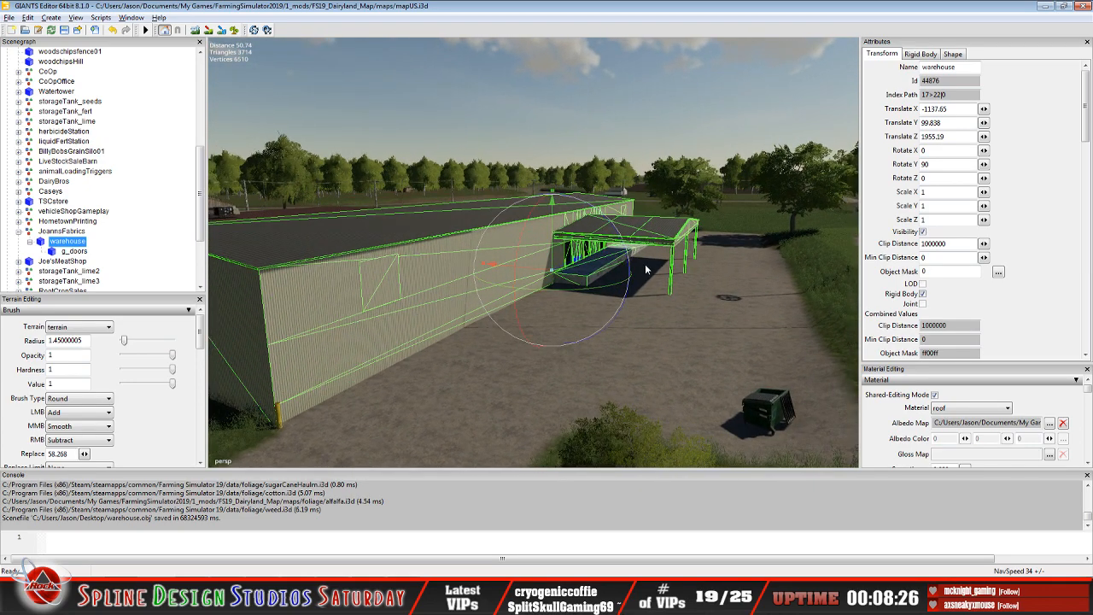
alt+drag(646, 268, 466, 281)
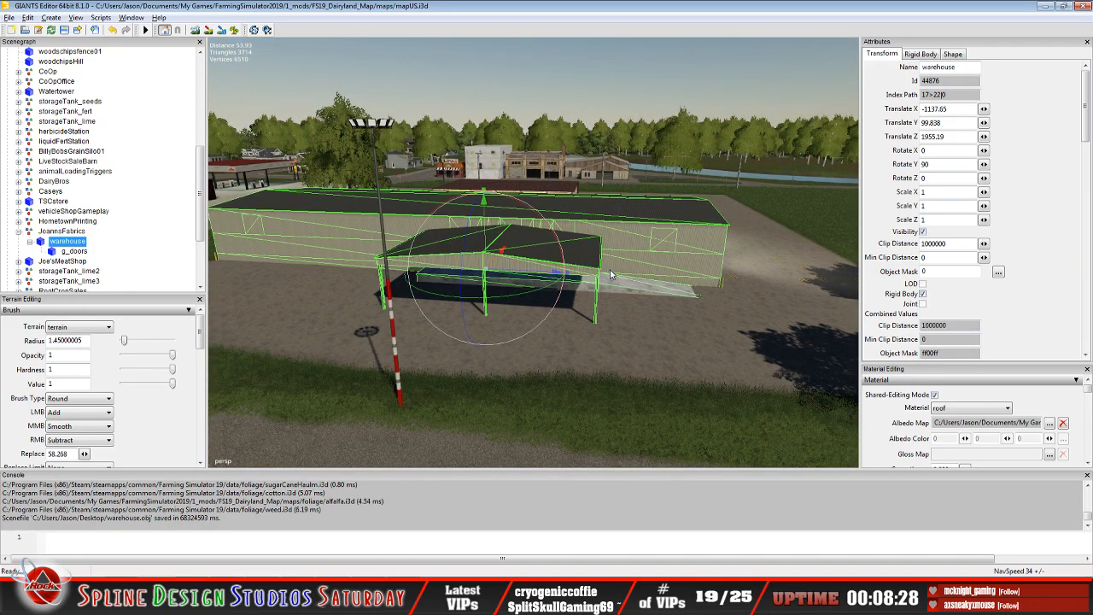
alt+drag(671, 273, 457, 268)
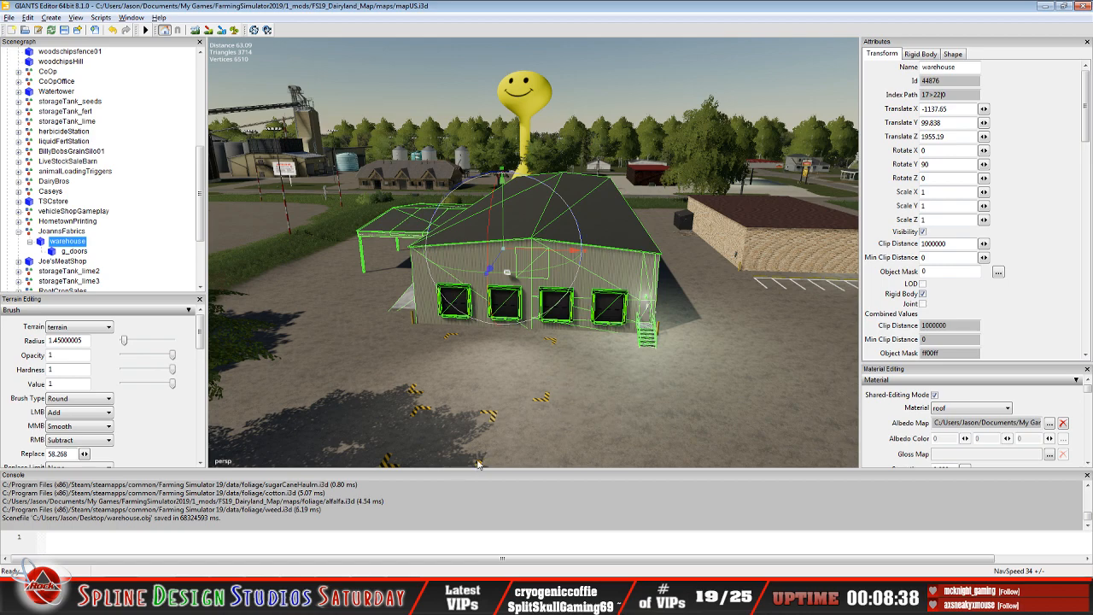
- Switch to 3ds Max Design and import the warehouse OBJ file from the Desktop, leaving out the g_doors object
click(1046, 6)
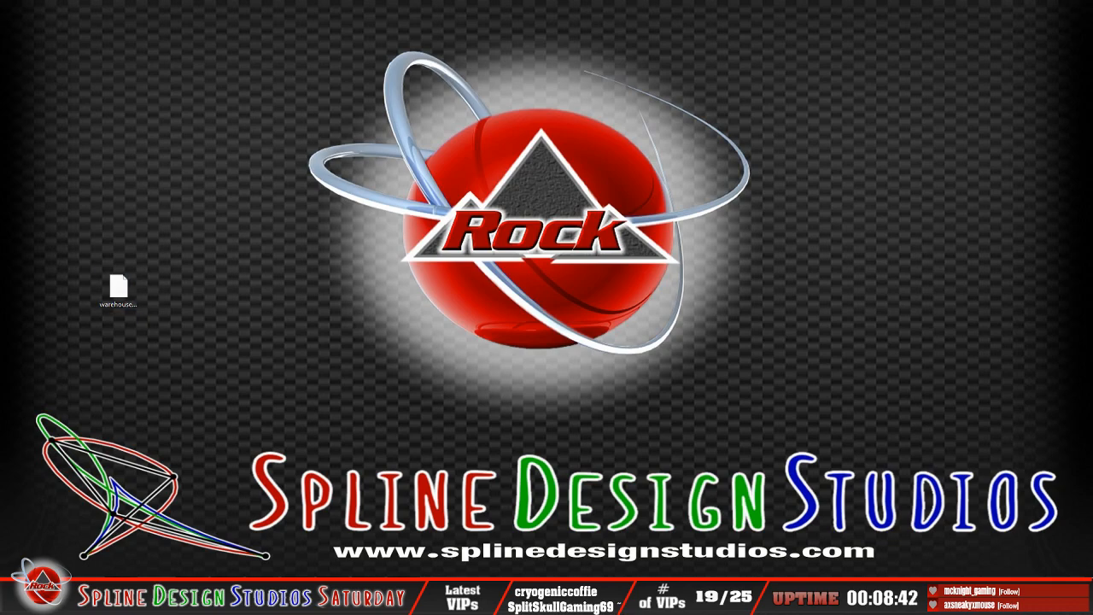
key(alt+Tab)
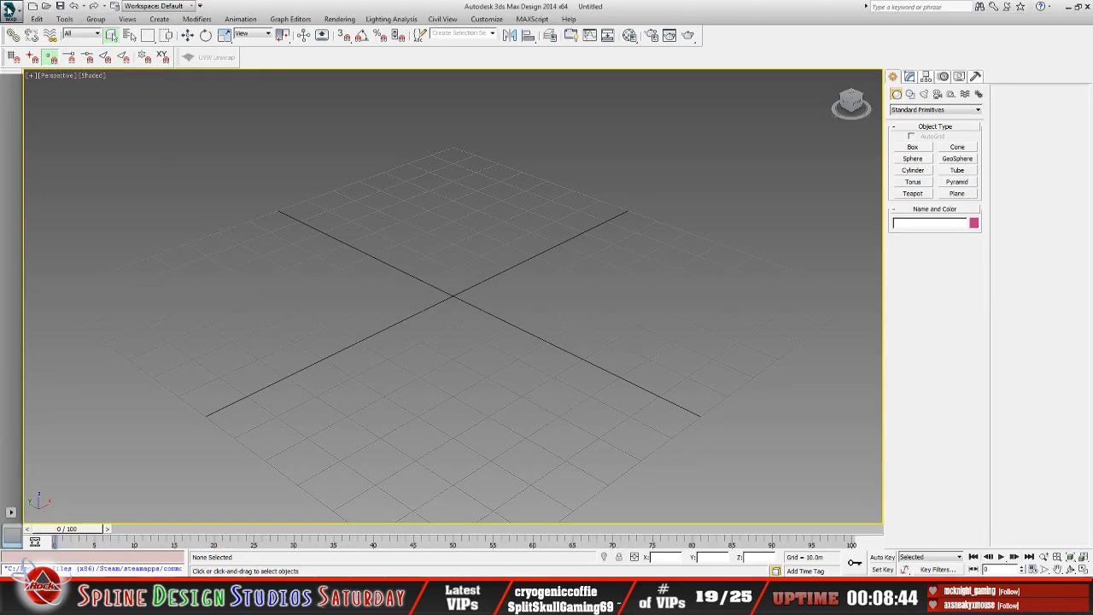
click(11, 12)
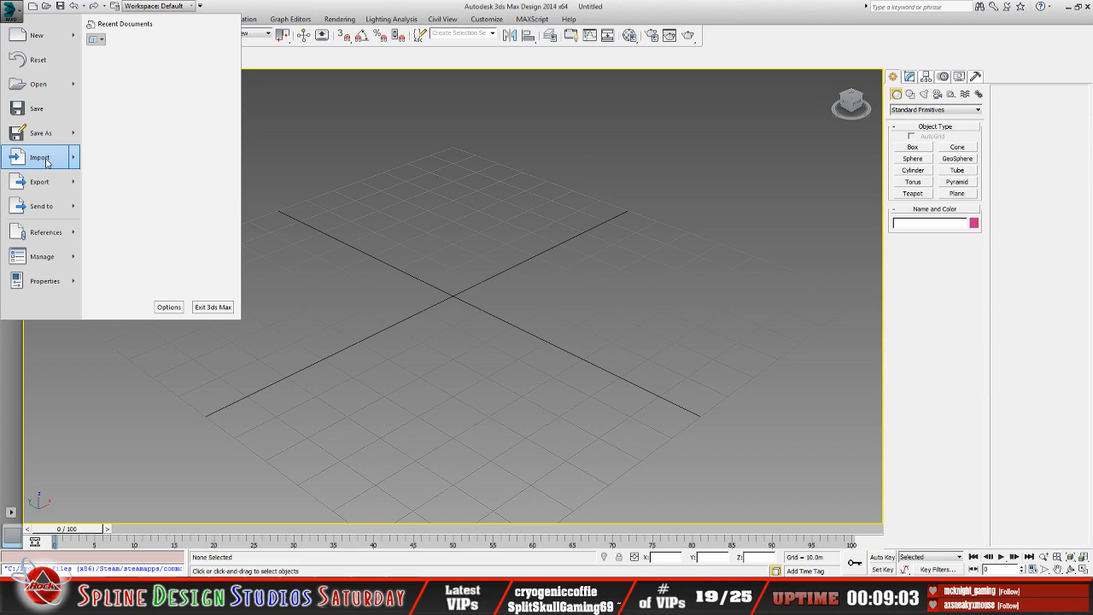
click(40, 159)
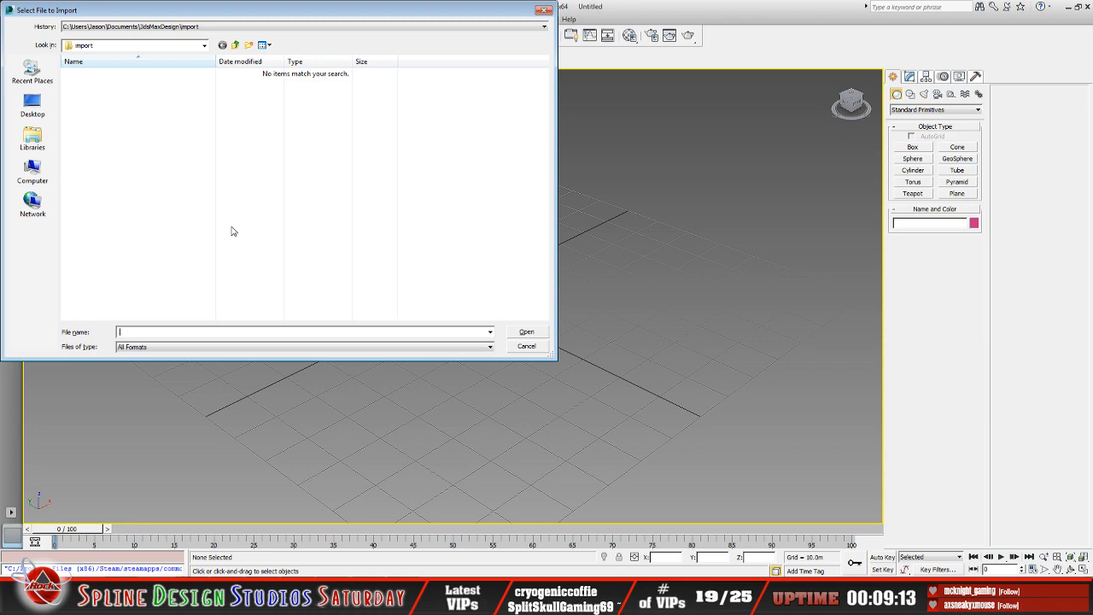
click(204, 46)
scroll(209, 70, up, 3)
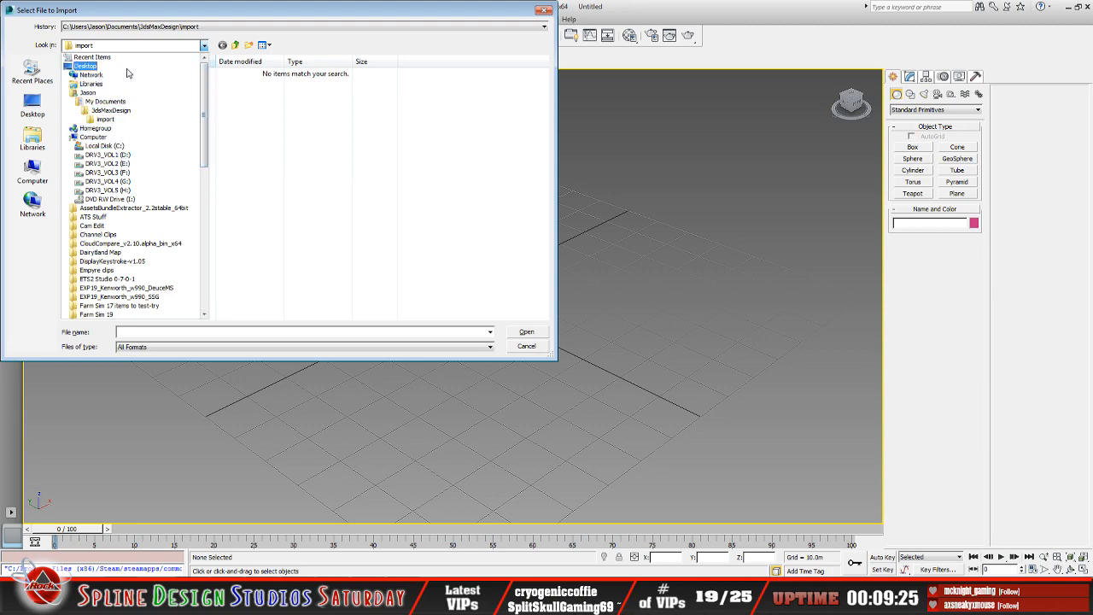
click(85, 65)
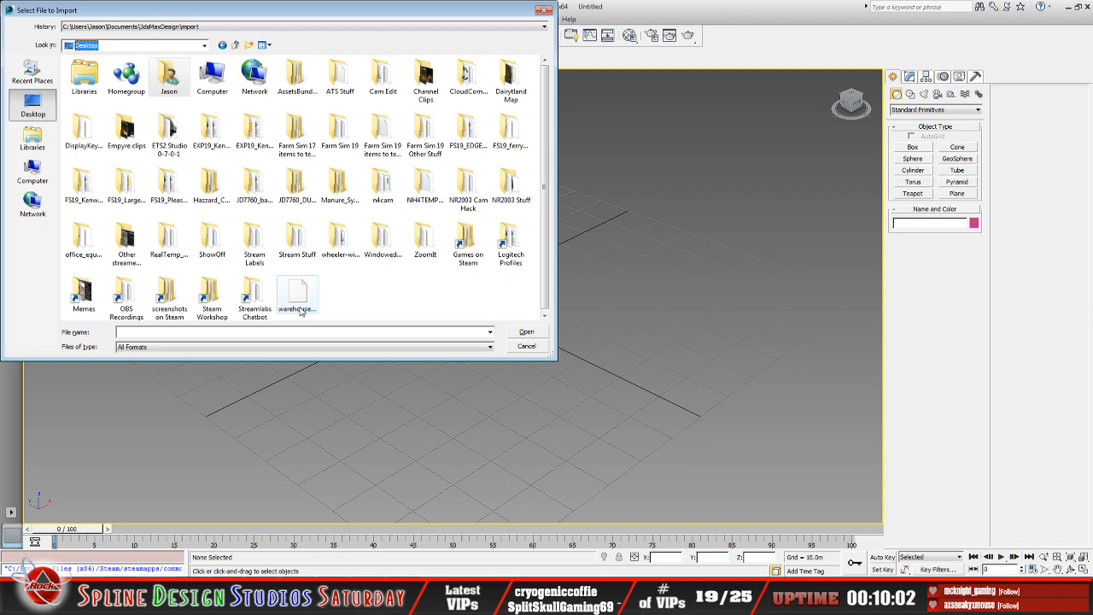
click(297, 293)
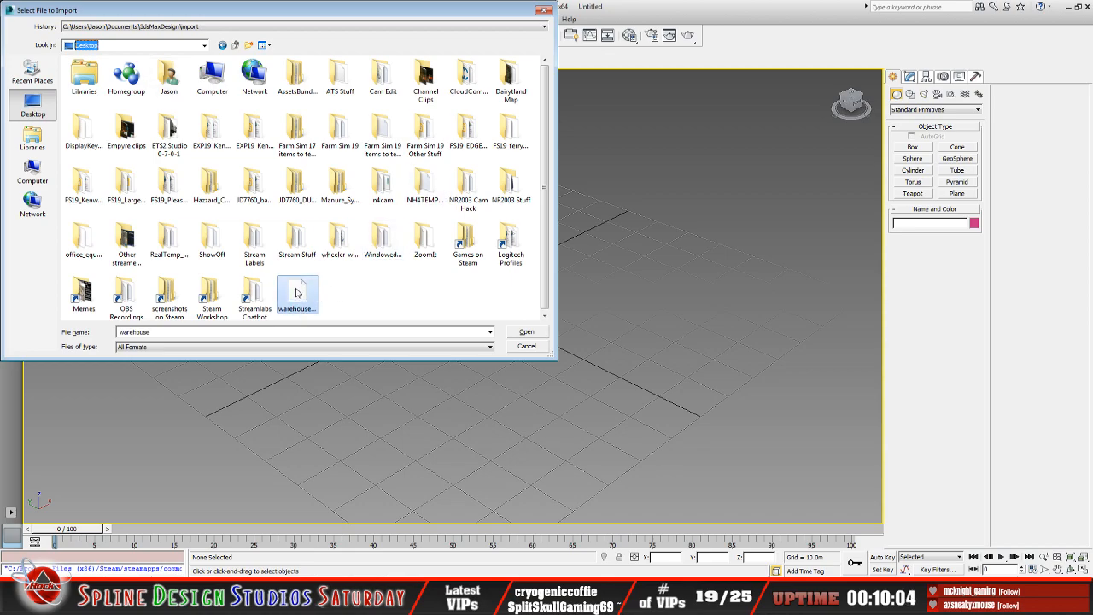
click(533, 334)
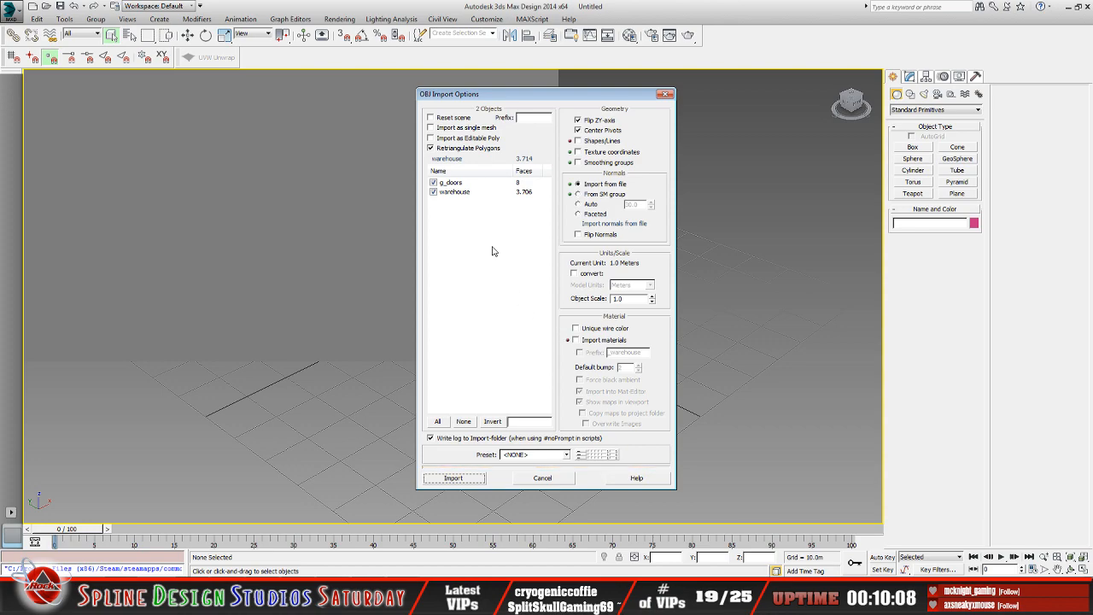
click(434, 182)
click(465, 483)
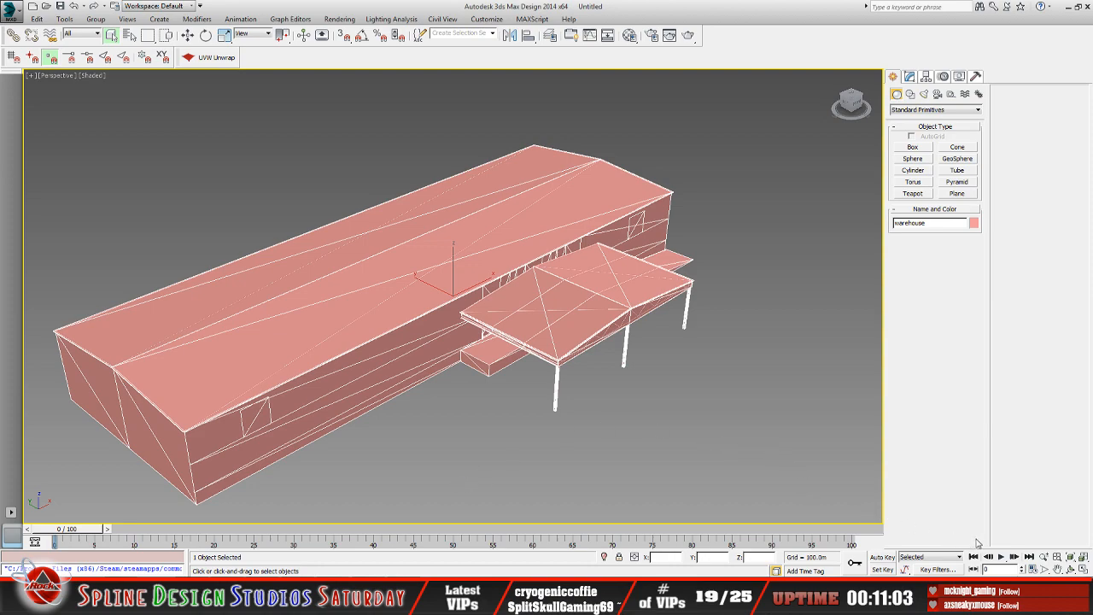
- Scale the imported warehouse uniformly to 1.0 percent
click(1070, 571)
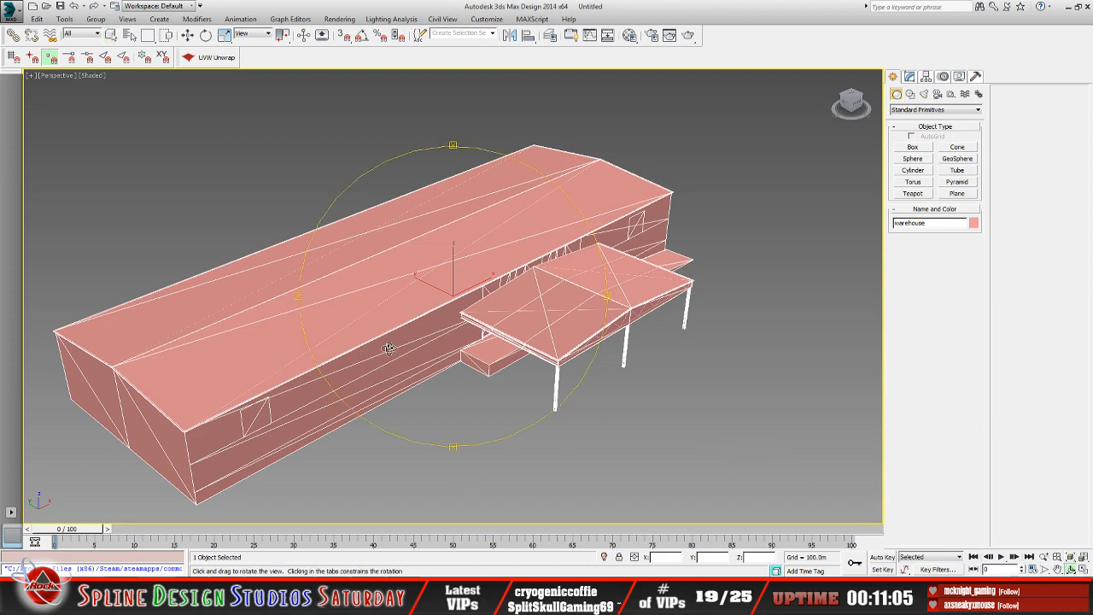
drag(462, 341, 347, 320)
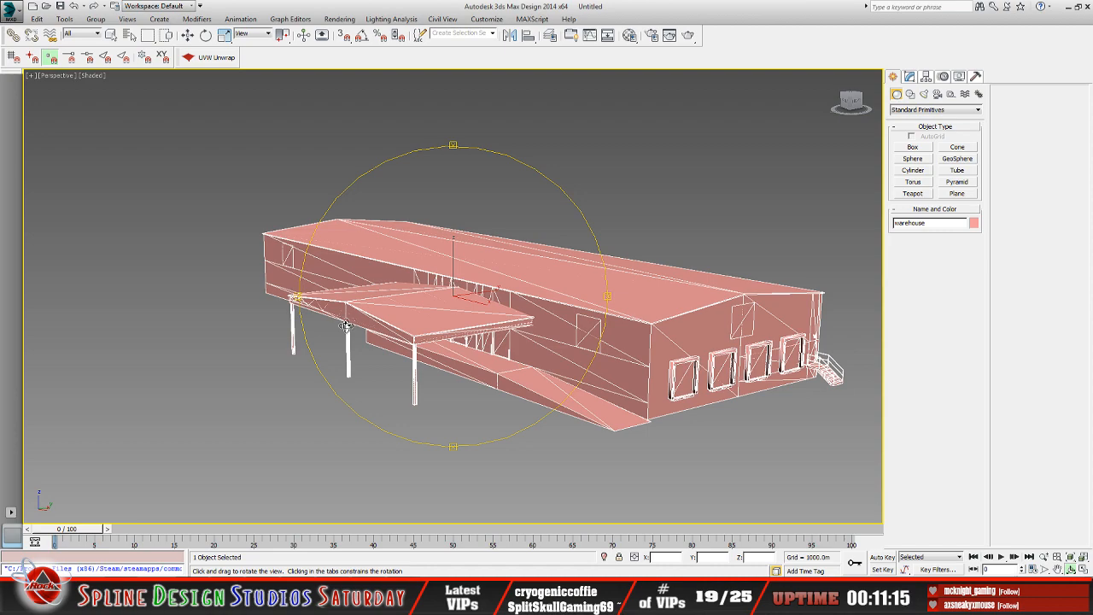
mouse_move(387, 350)
mouse_down()
mouse_move(405, 357)
mouse_move(381, 357)
mouse_up()
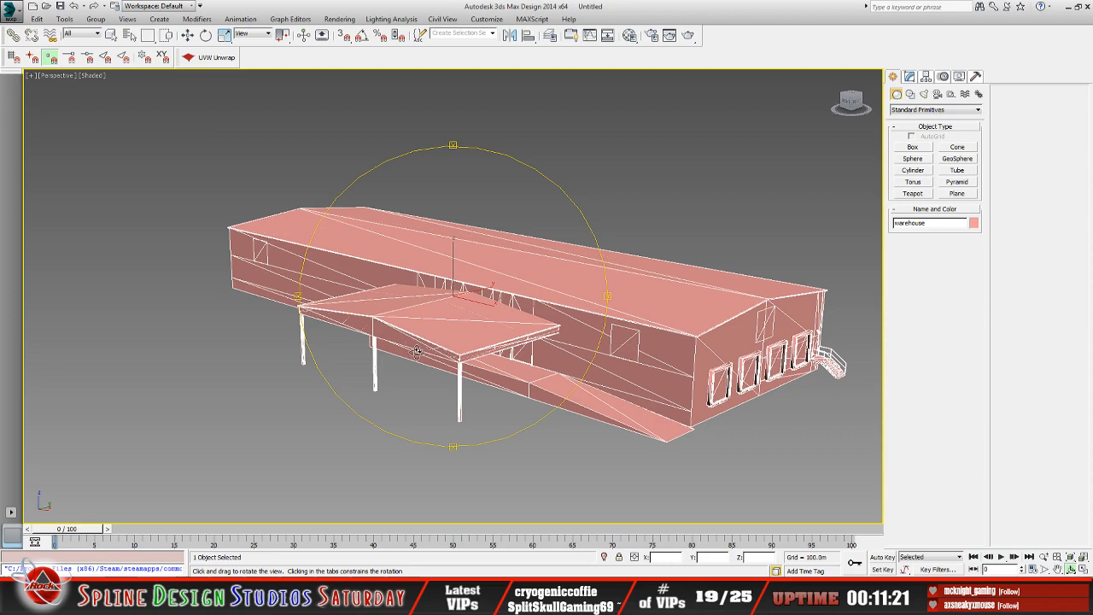
drag(417, 352, 520, 347)
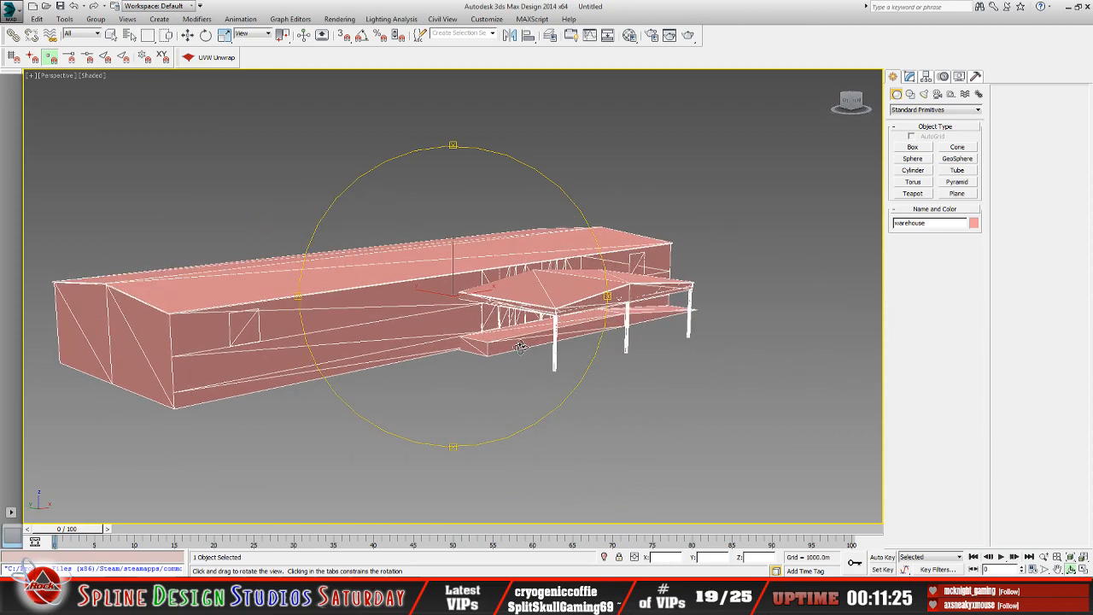
click(224, 35)
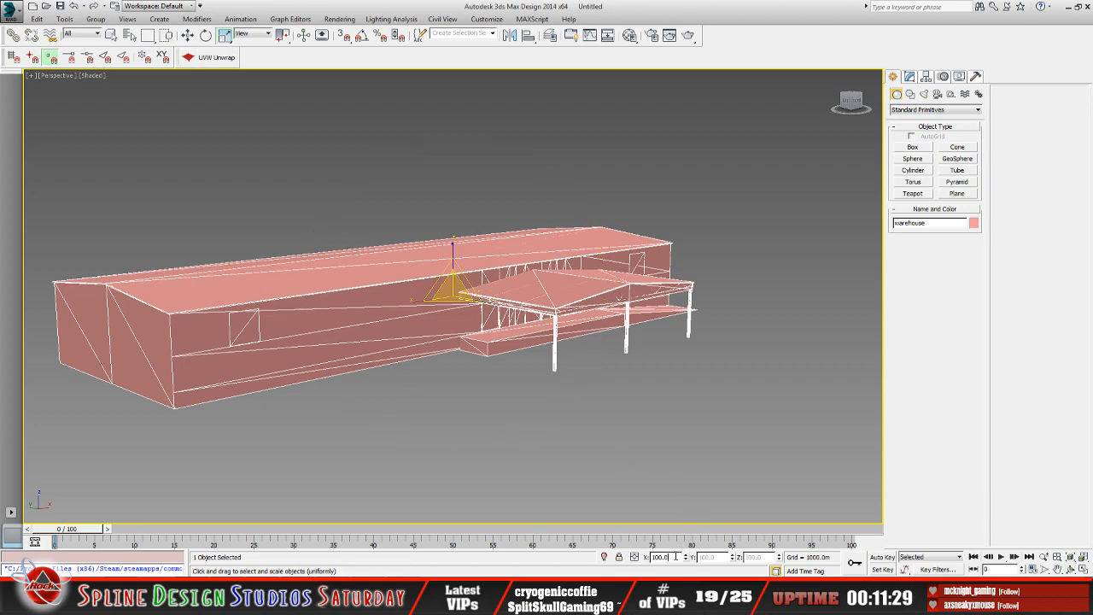
key(BackSpace)
key(BackSpace)
key(BackSpace)
text(.0)
key(Return)
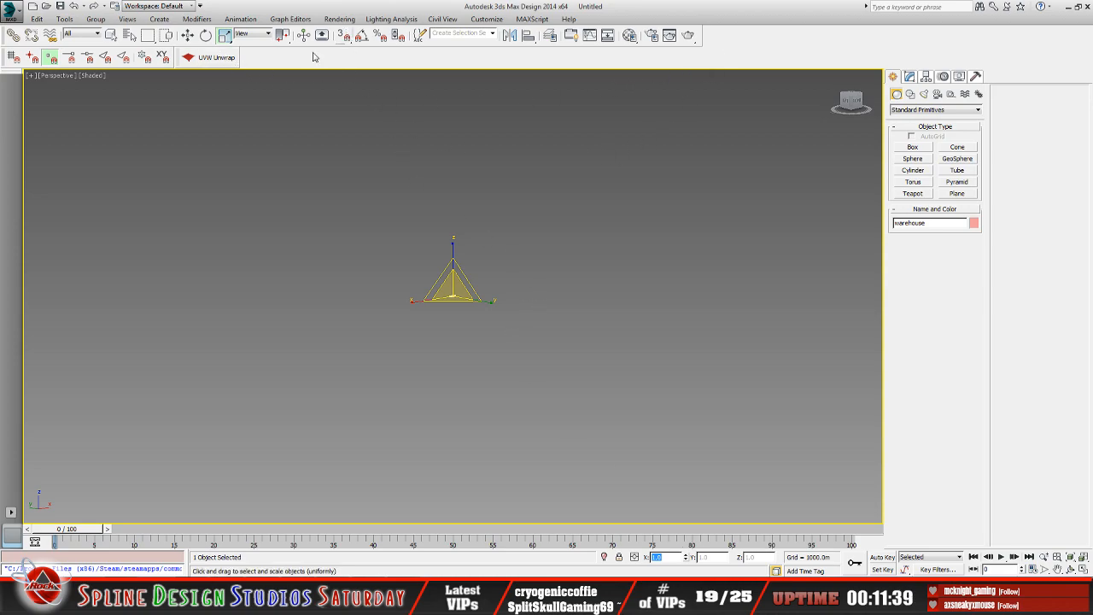
- Move the warehouse to the world origin by zeroing its X, Y and Z positions
click(187, 35)
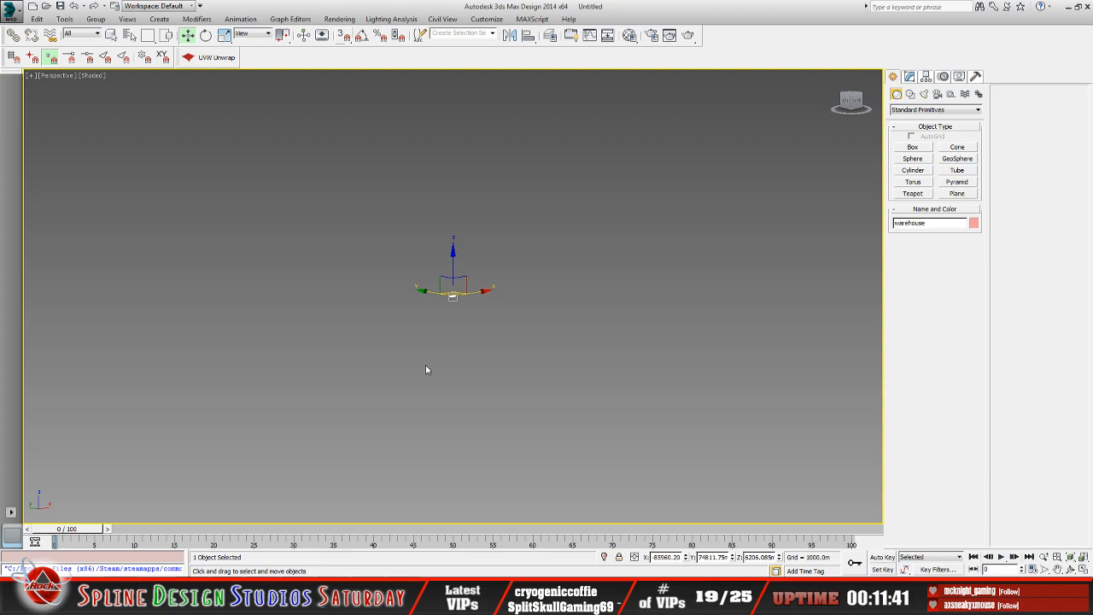
key(z)
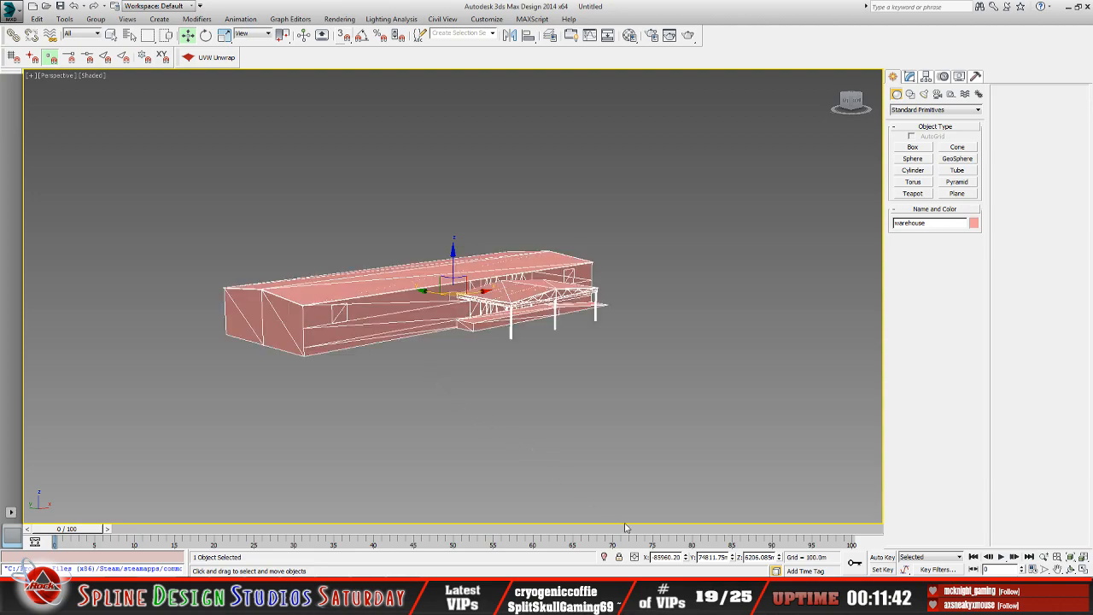
right_click(686, 557)
right_click(732, 558)
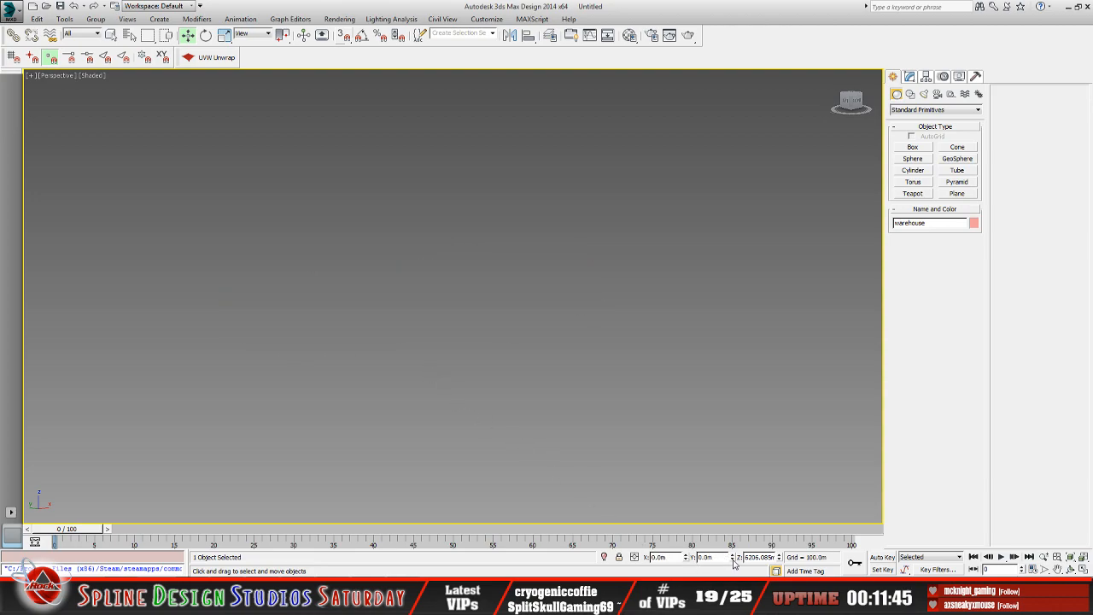
right_click(779, 558)
key(z)
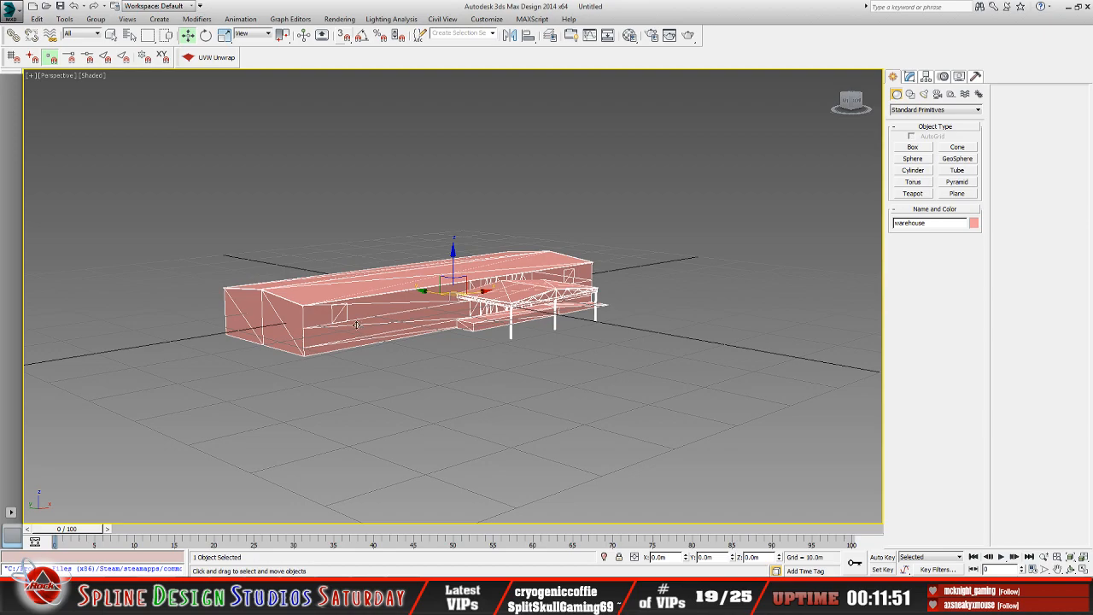
- Examine the warehouse's dock-door end wall, its square cutout and the side stairs
click(1071, 569)
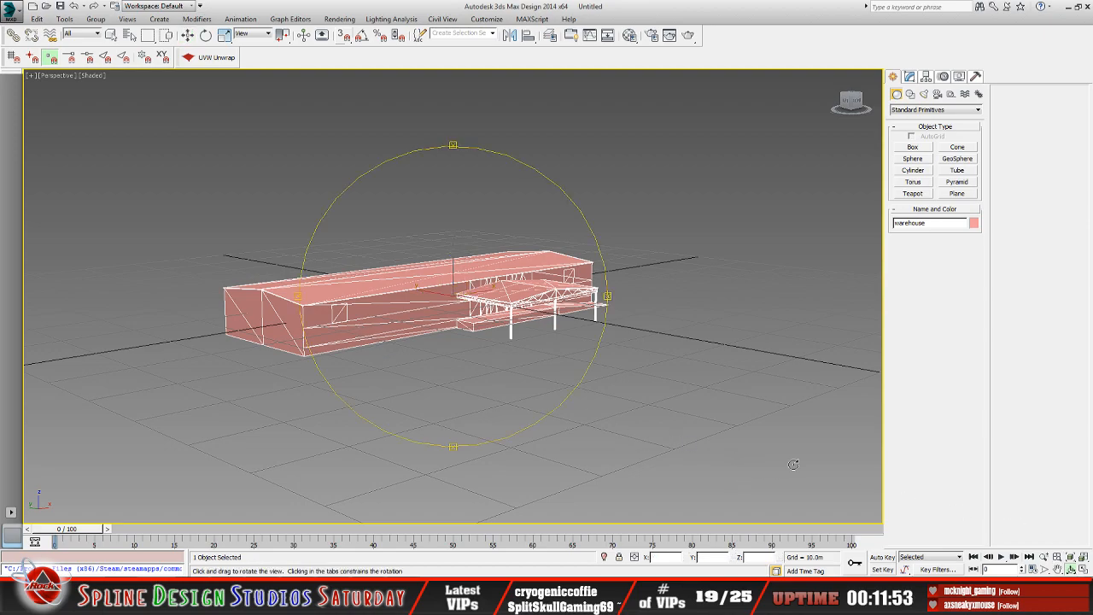
drag(484, 343, 448, 341)
scroll(431, 358, up, 3)
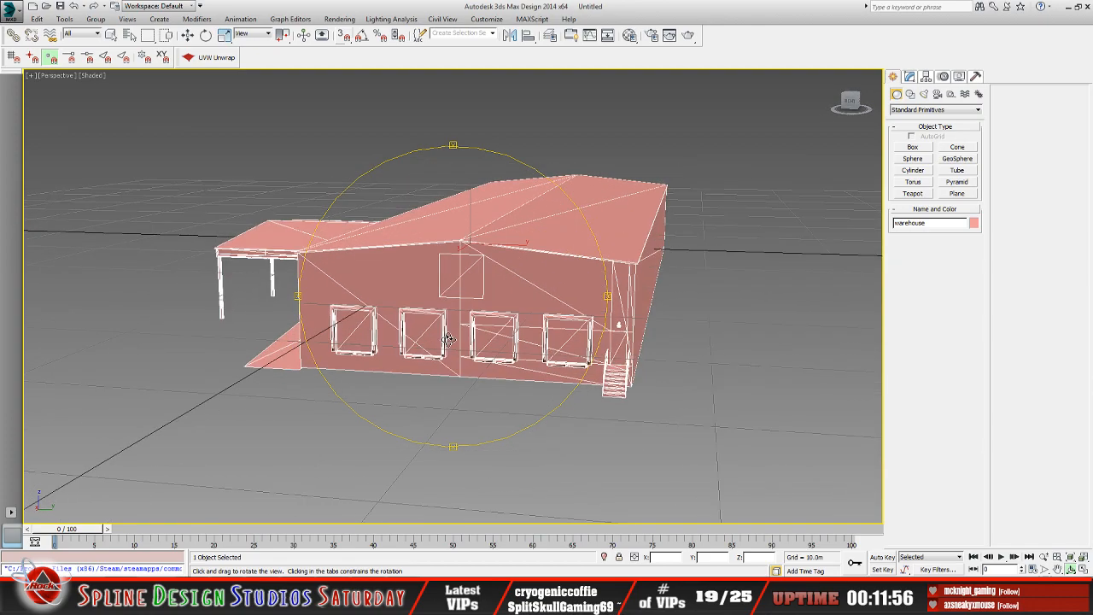
drag(459, 290, 447, 310)
scroll(447, 307, up, 3)
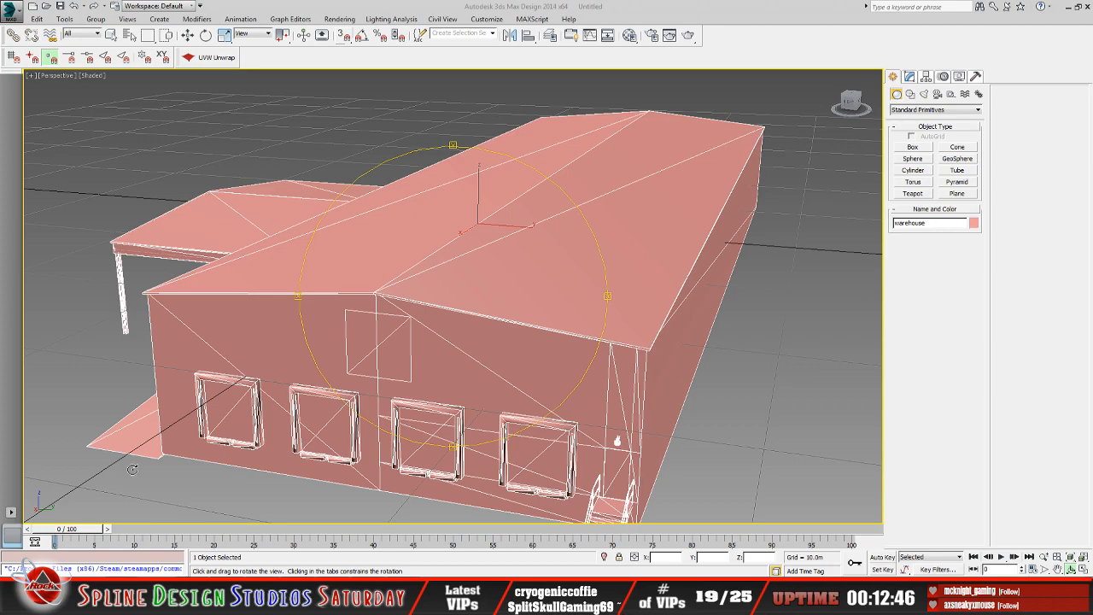
drag(371, 422, 448, 370)
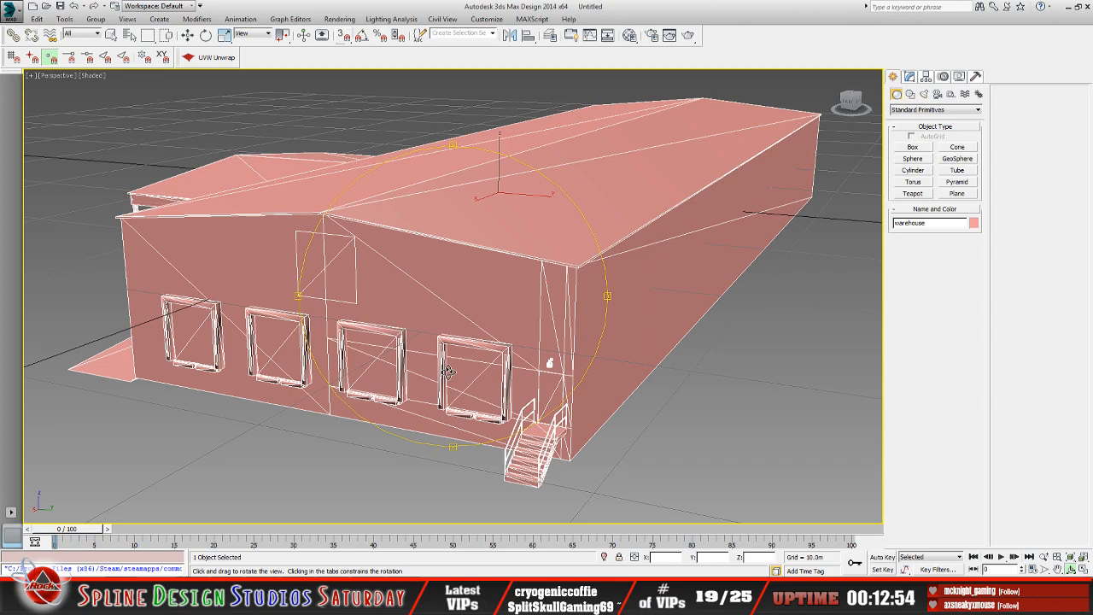
- Switch to GIANTS Editor, find Joe's Meat Shop in the town and select its roof sign
drag(447, 371, 456, 375)
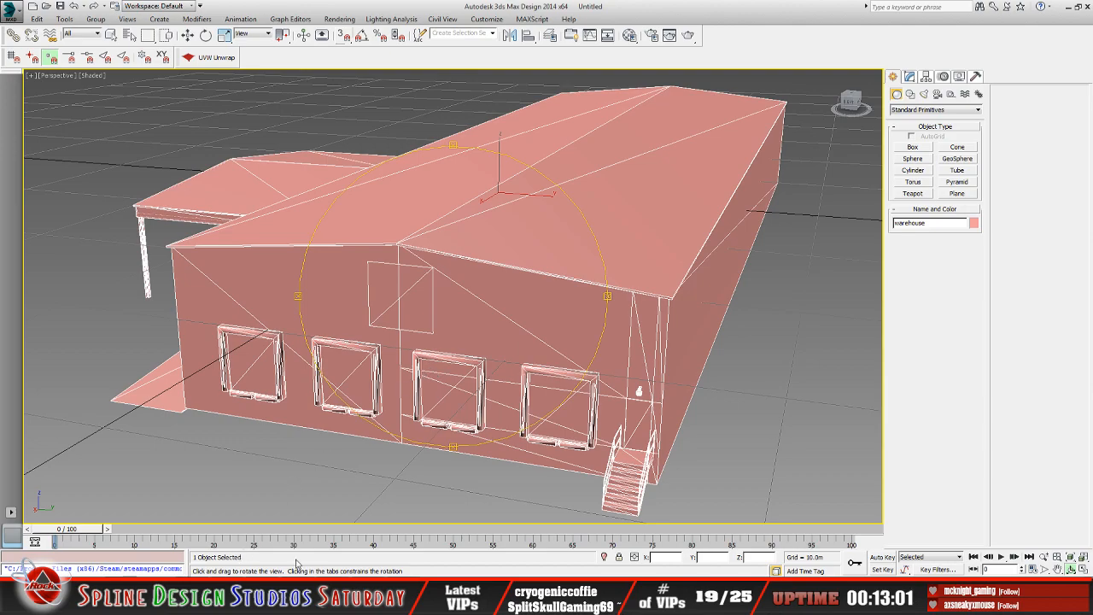
click(304, 598)
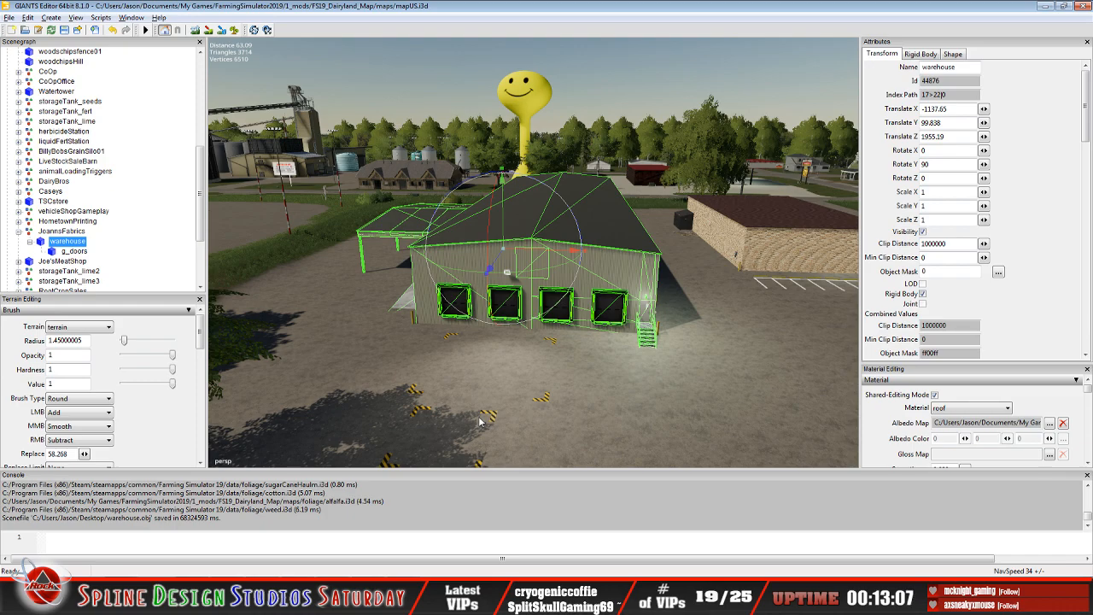
middle_drag(520, 349, 619, 367)
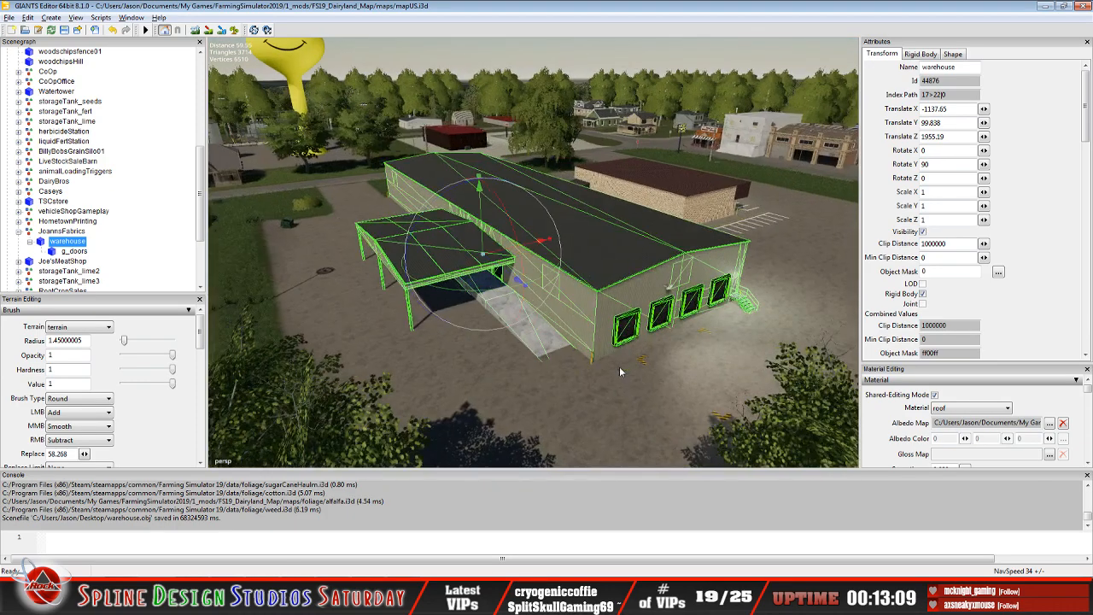
alt+drag(620, 367, 636, 366)
alt+middle_drag(651, 272, 539, 337)
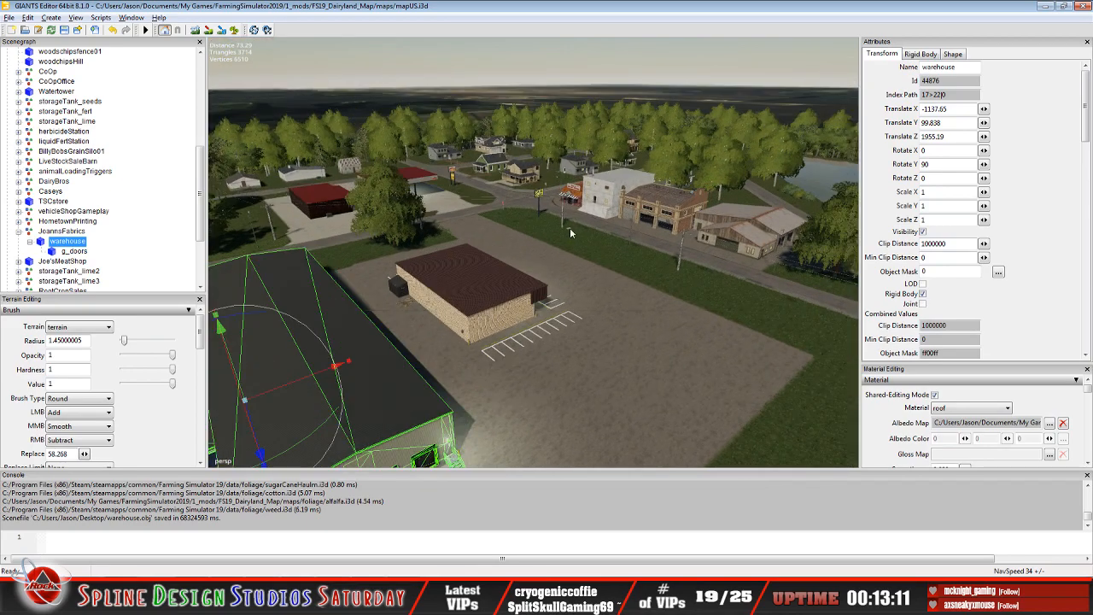
scroll(569, 227, up, 5)
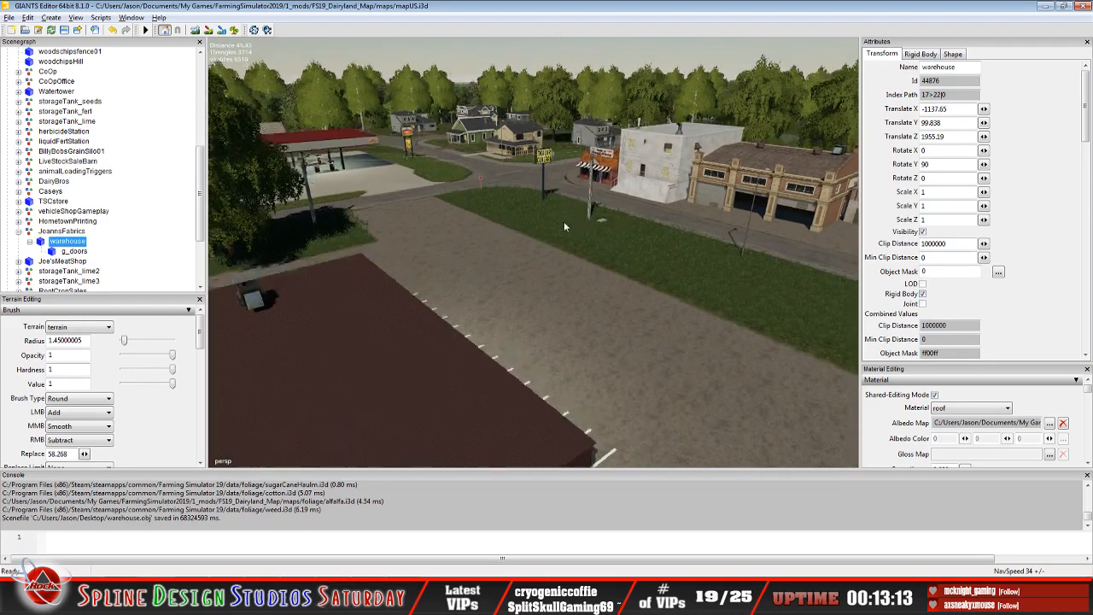
scroll(564, 227, up, 8)
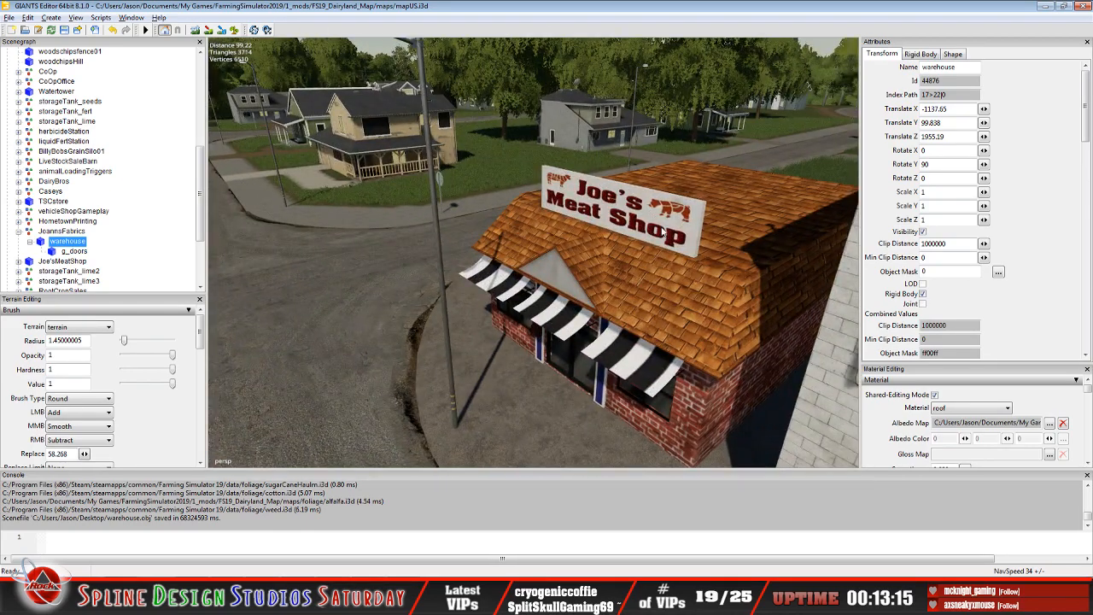
alt+drag(536, 285, 582, 282)
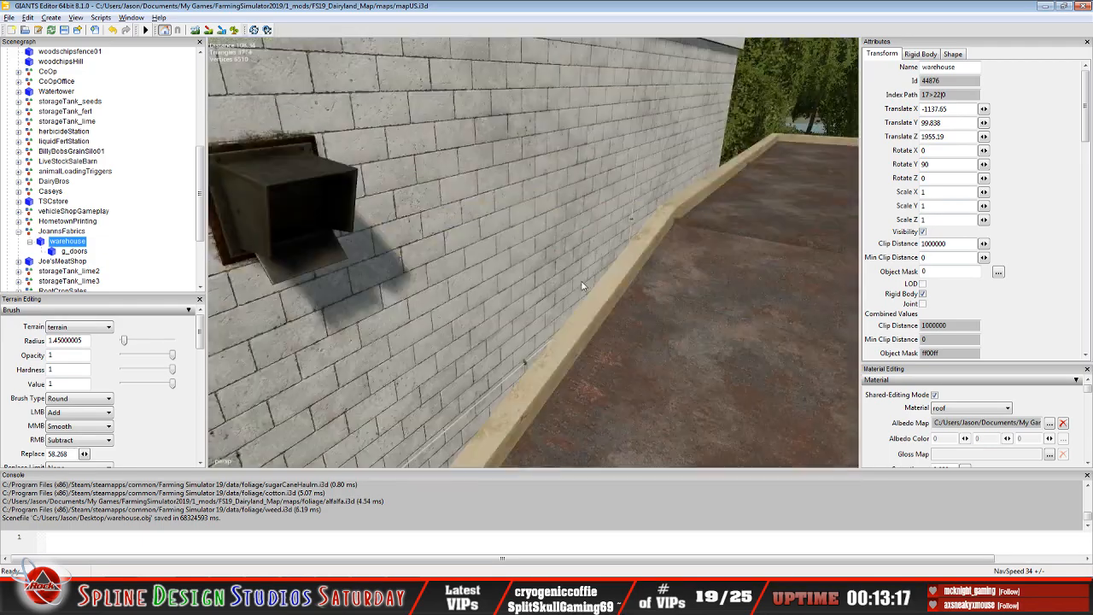
scroll(581, 285, down, 10)
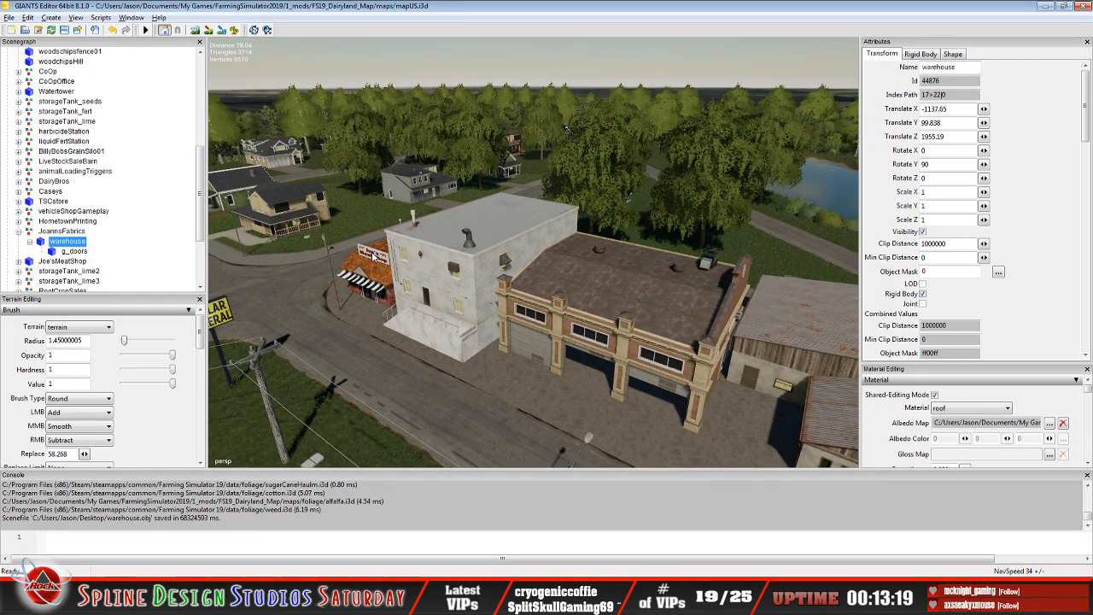
click(373, 256)
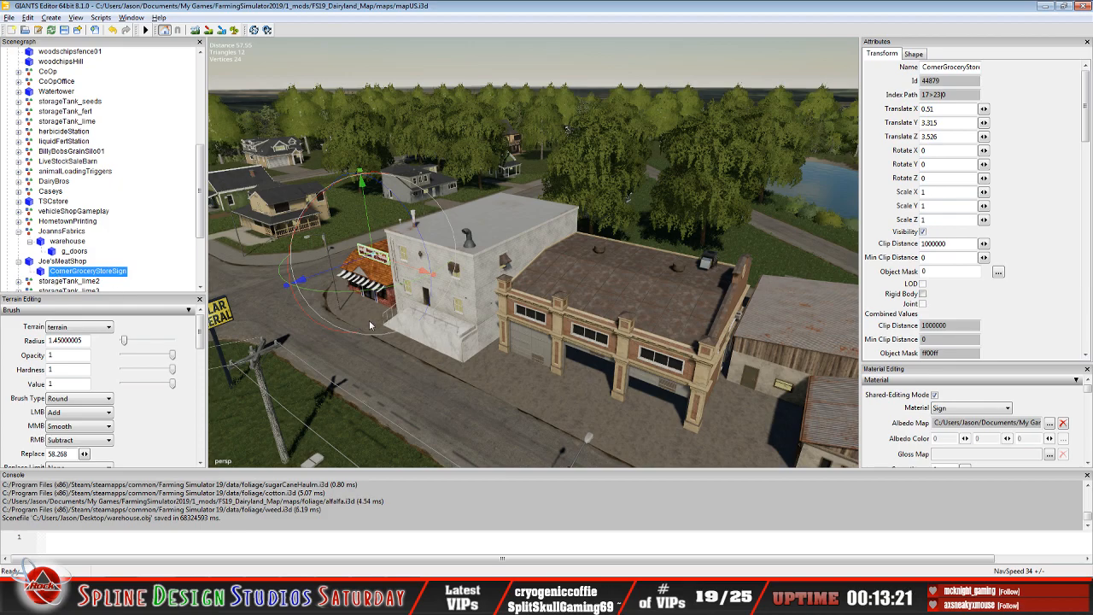
- Examine the meat shop sign up close and view its albedo map texture
alt+drag(406, 323, 527, 295)
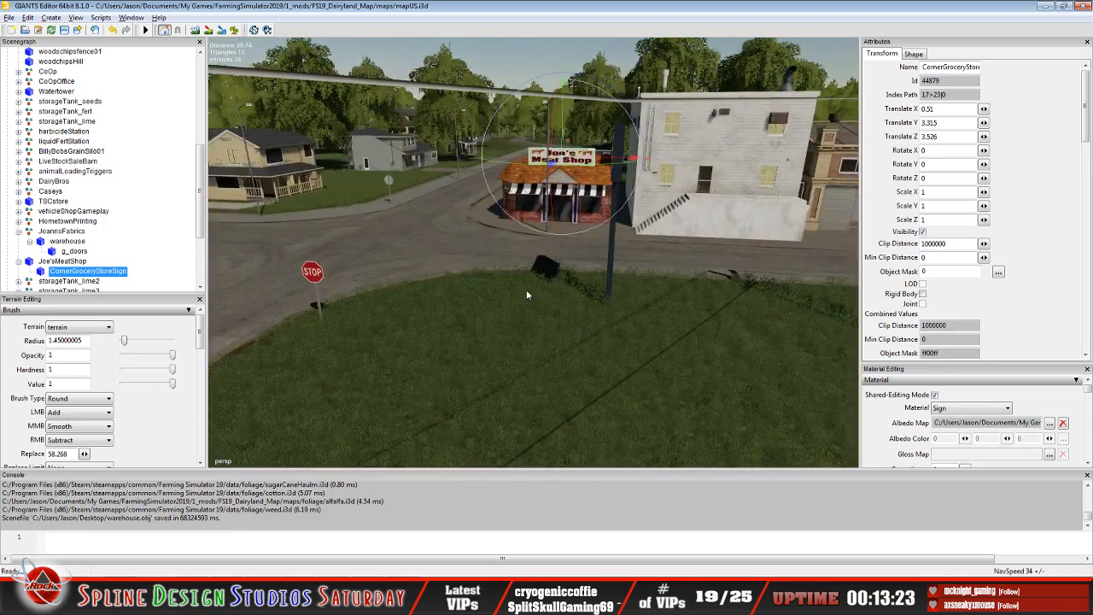
alt+drag(418, 303, 517, 338)
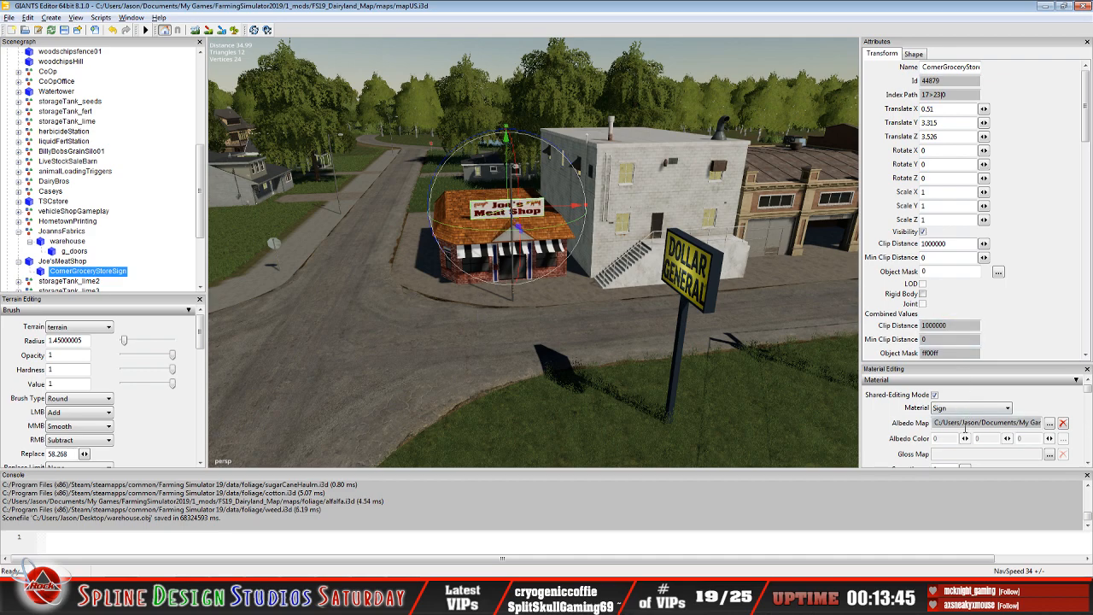
click(1049, 425)
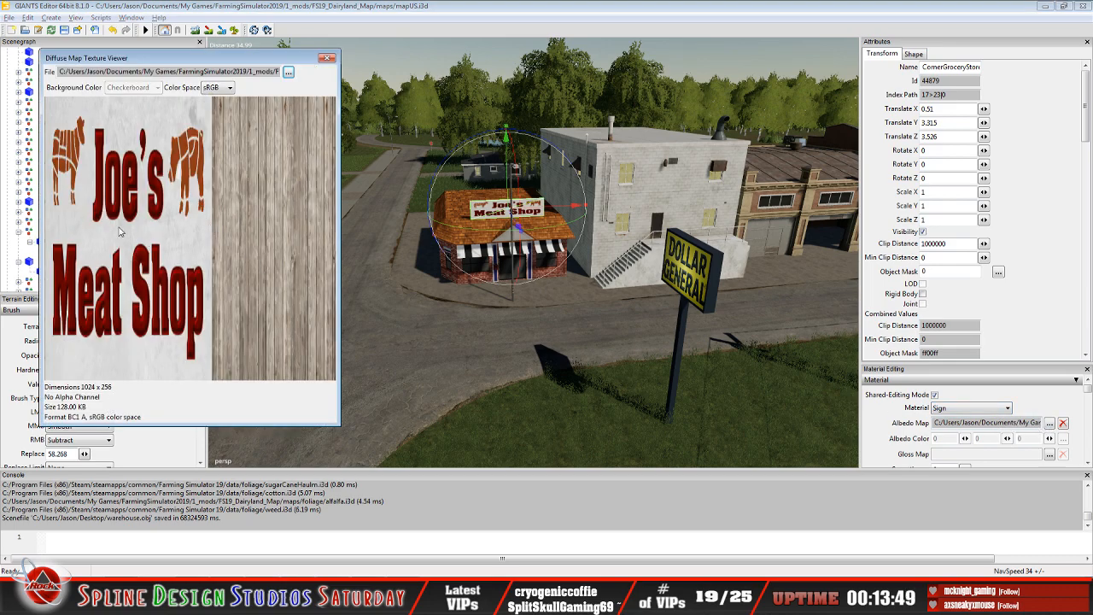
click(327, 59)
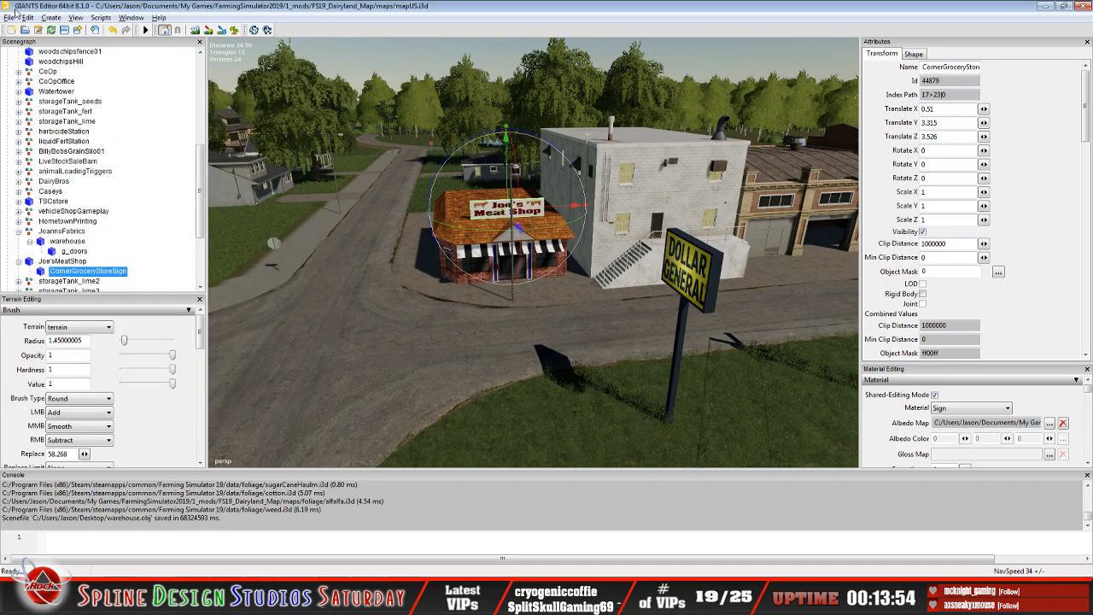
- Export the selected sign to the Desktop as a Wavefront OBJ file named sign
click(10, 17)
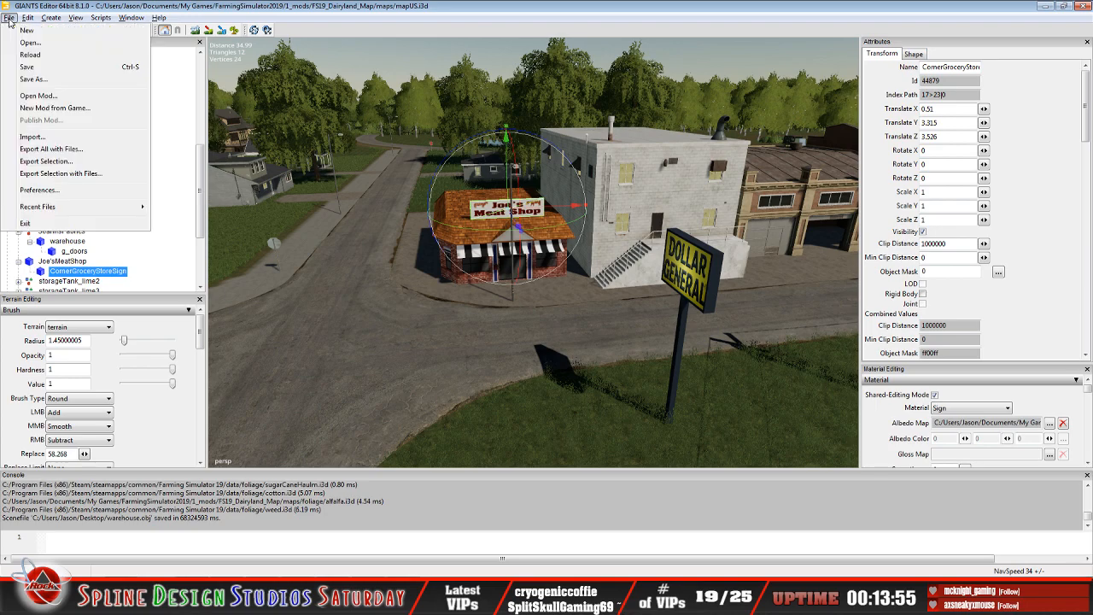
click(49, 160)
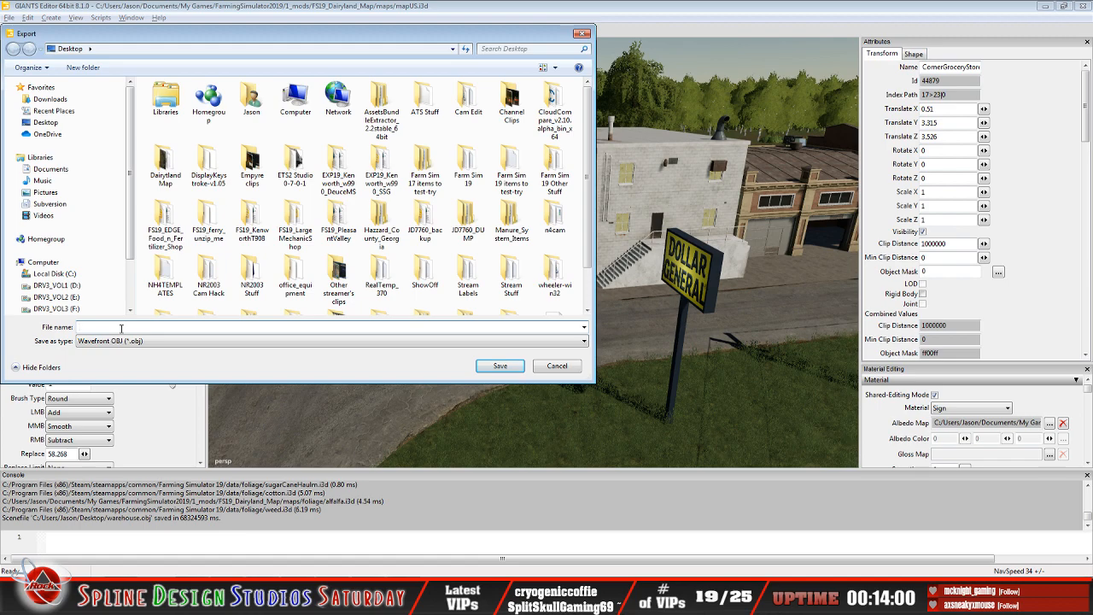
text(sign)
click(500, 365)
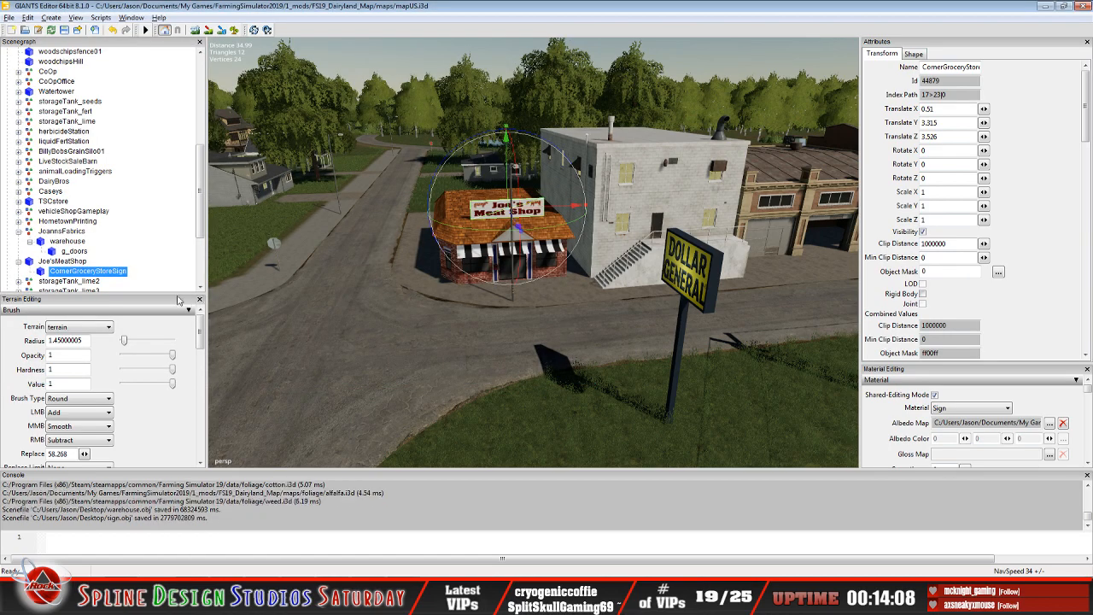
- Minimize the open programs and move sign.obj next to the warehouse file on the desktop
click(1047, 8)
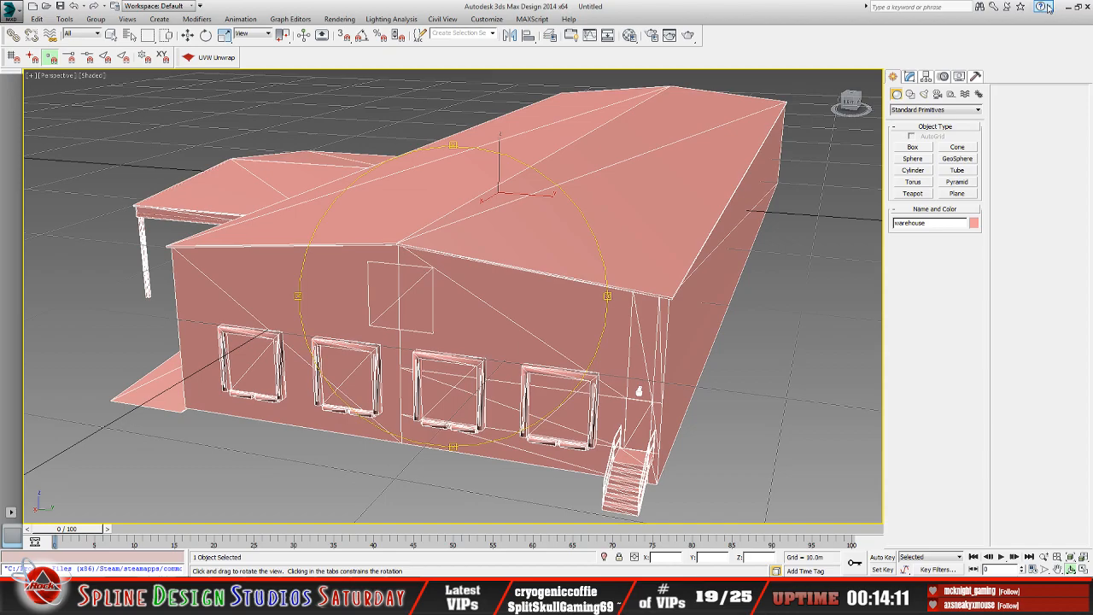
click(1068, 7)
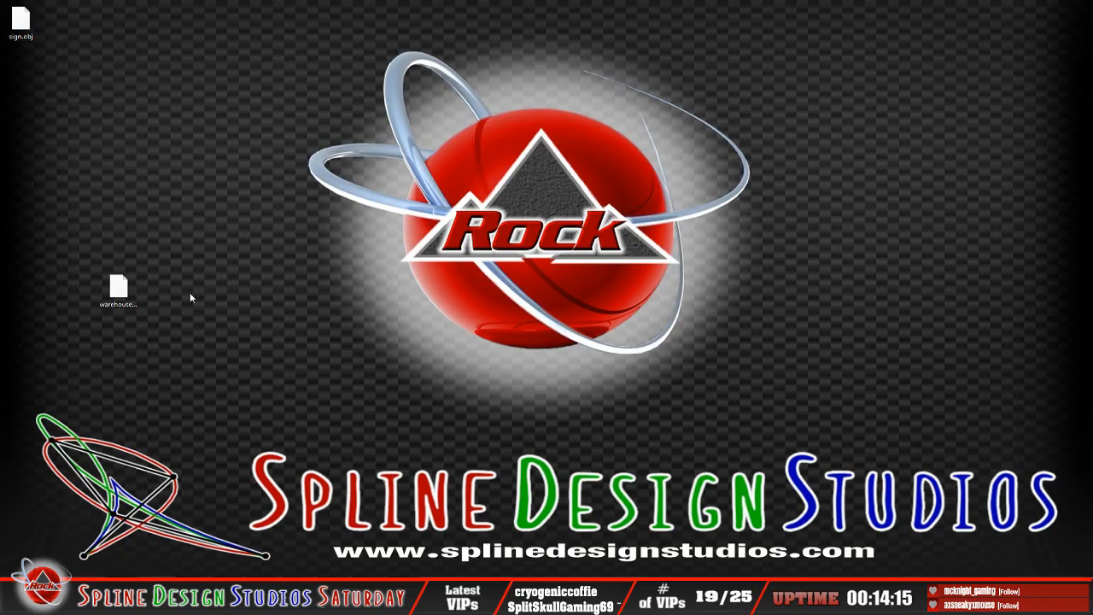
drag(20, 19, 193, 294)
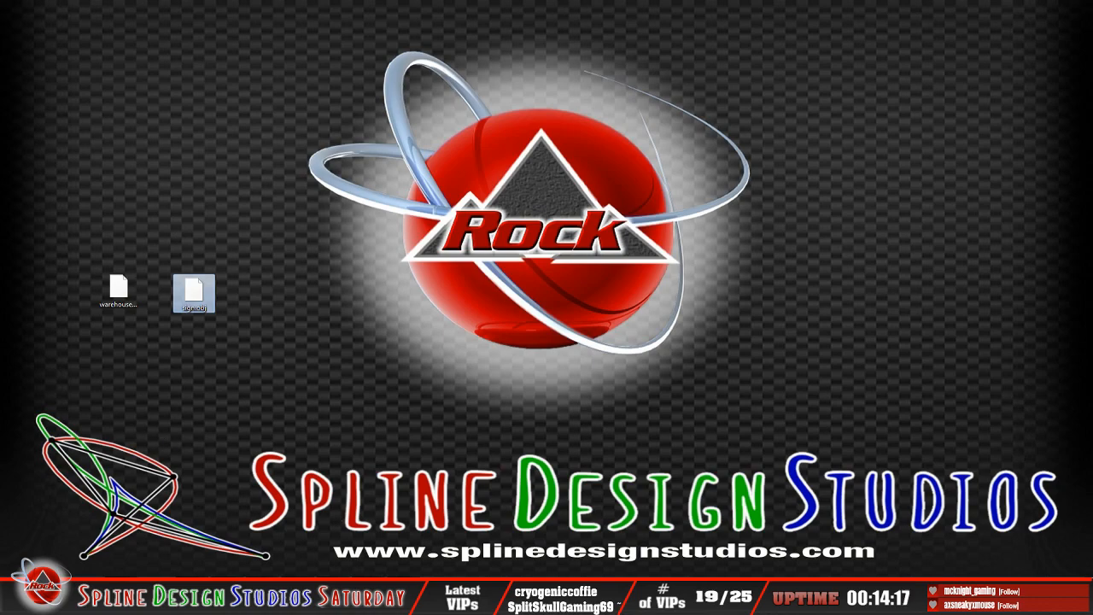
- Switch to 3ds Max Design and import sign.obj from the Desktop with its CornerGroceryStoreSign object
click(378, 596)
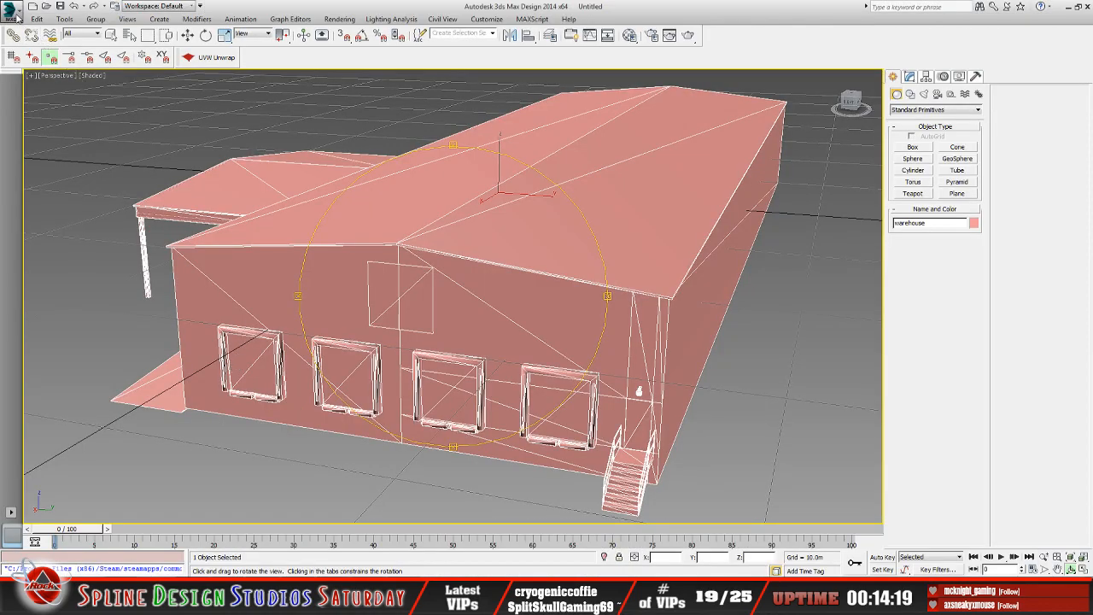
click(14, 14)
click(40, 158)
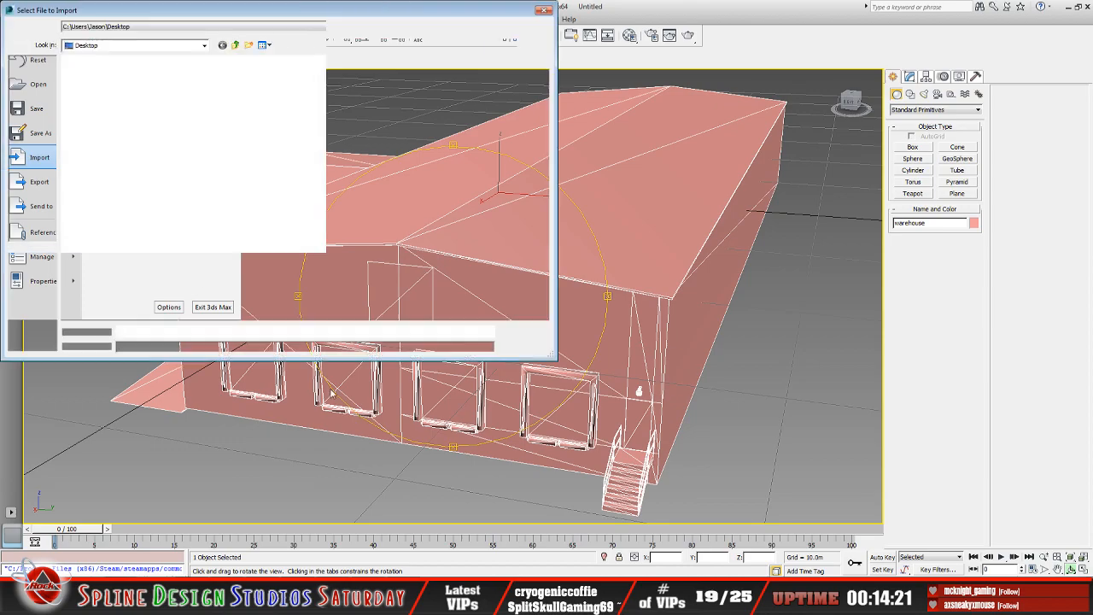
click(212, 295)
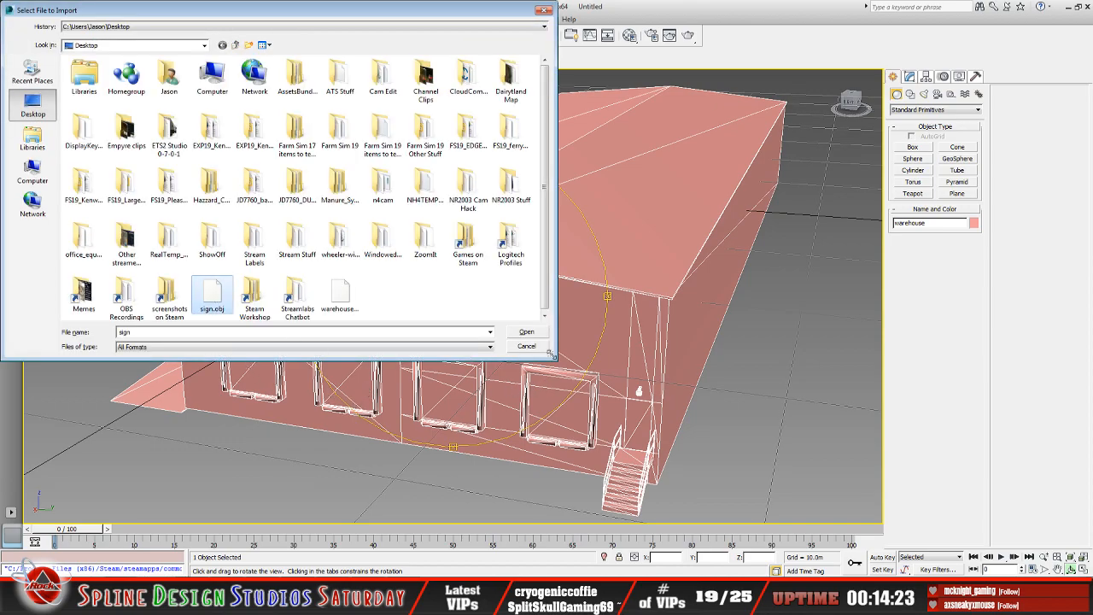
click(526, 332)
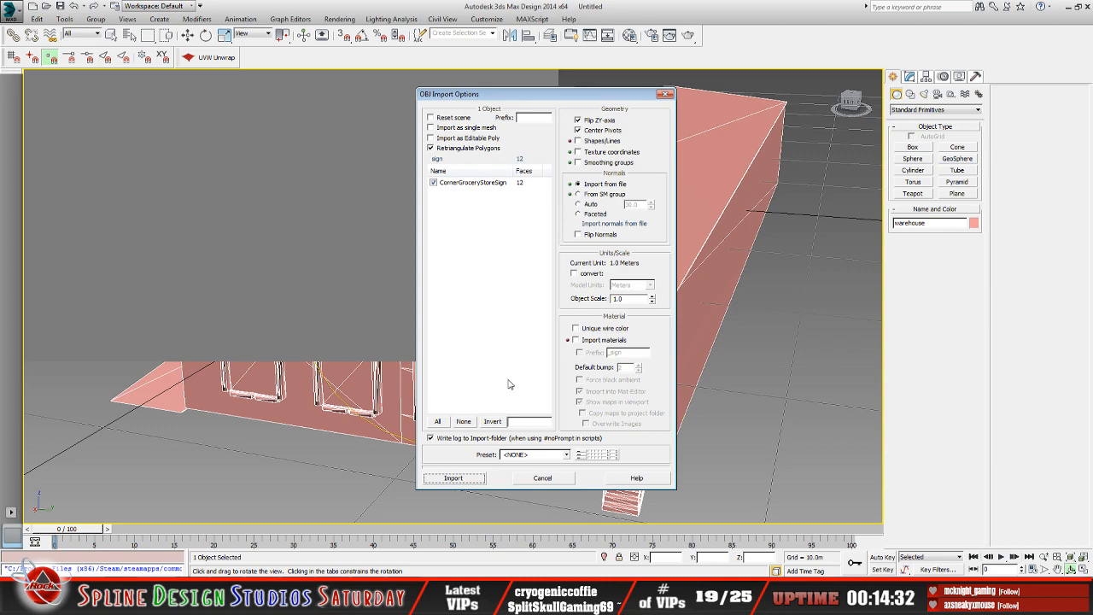
click(453, 479)
- Scale the imported sign uniformly to 1.0 percent
key(z)
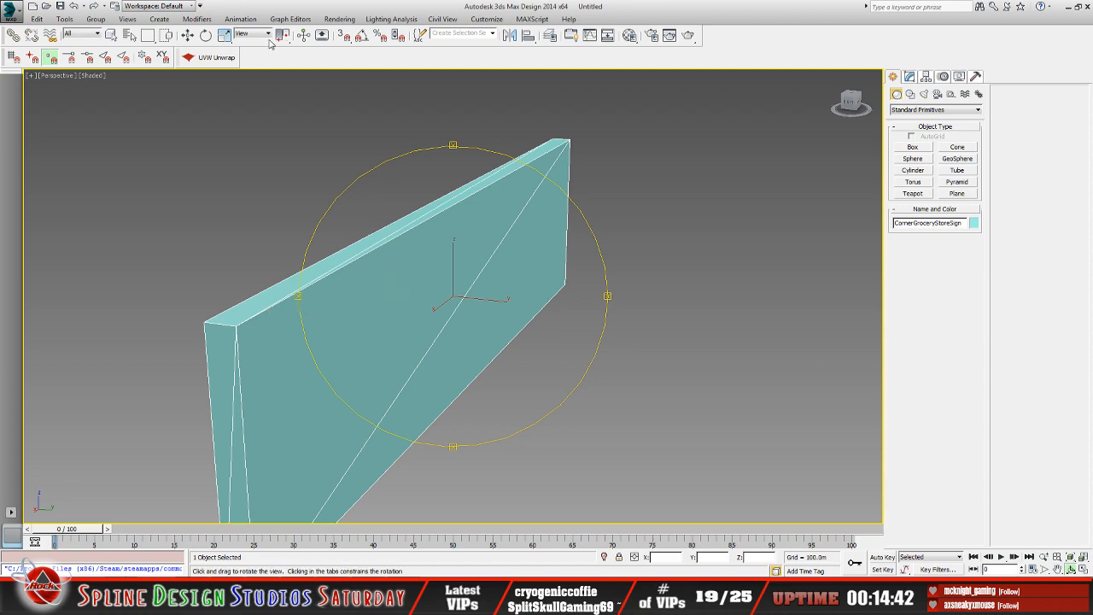
click(224, 34)
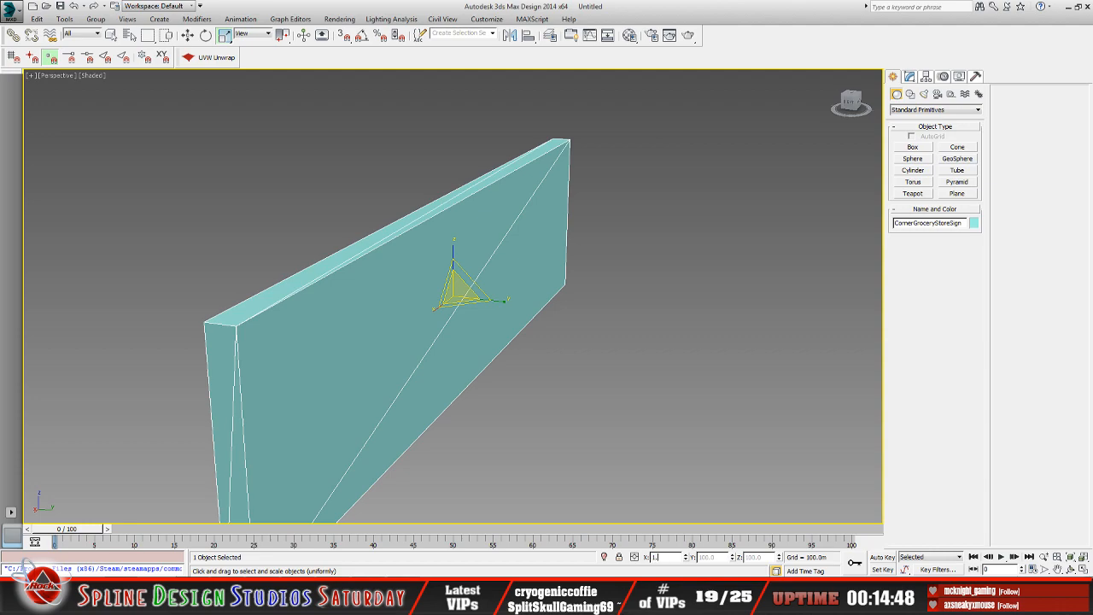
key(Return)
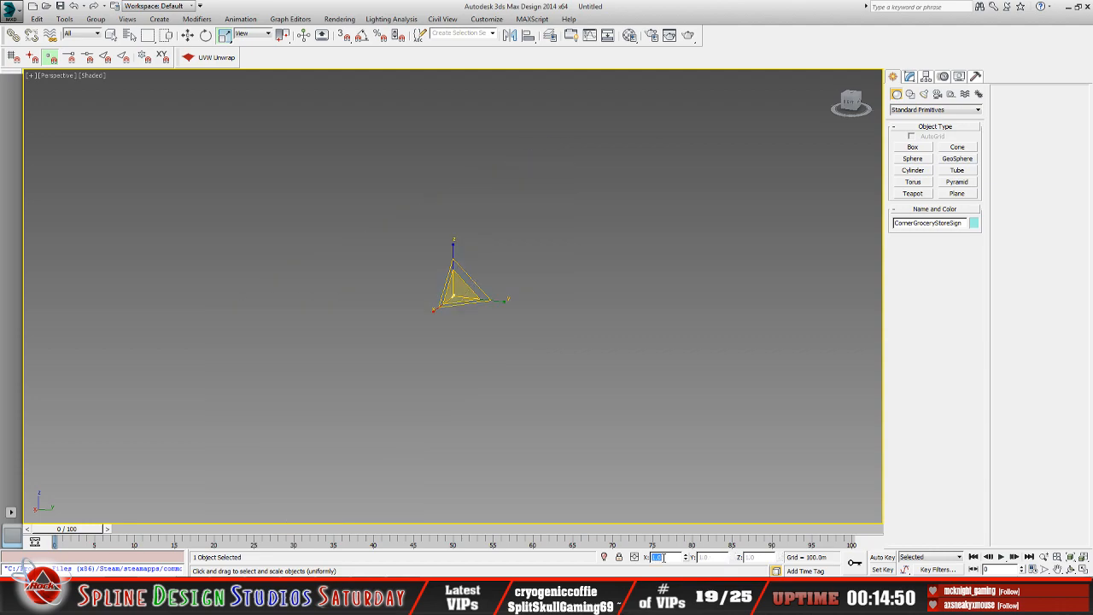
- Move the sign to the world origin by zeroing its X, Y and Z positions
click(189, 35)
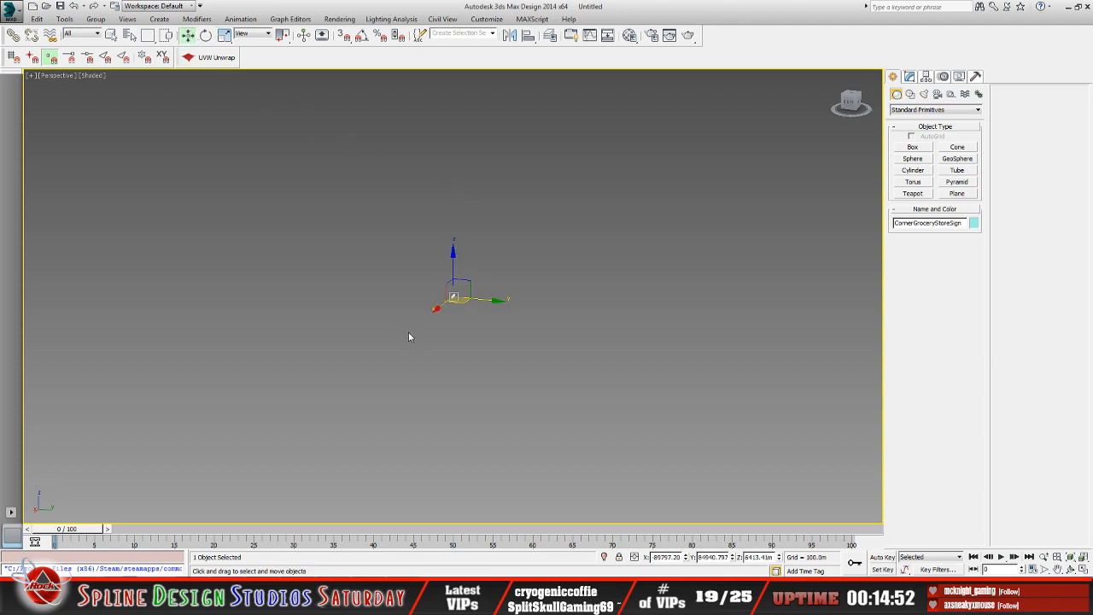
key(ctrl+z)
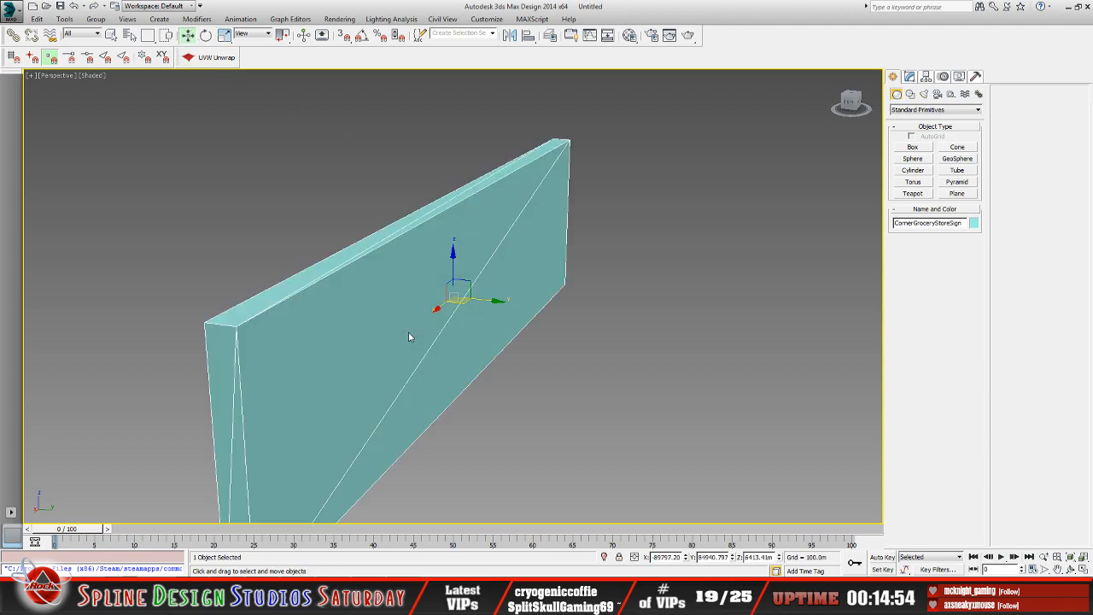
right_click(686, 560)
right_click(733, 558)
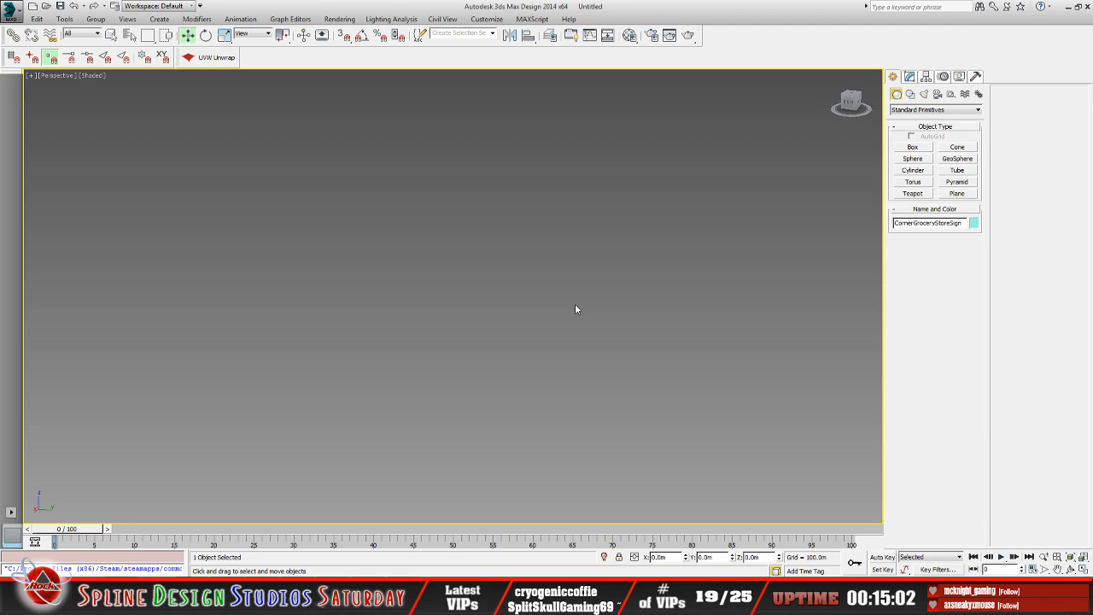
key(z)
- Move the sign along the X axis to about 32.2 m, out in front of the warehouse's dock-door wall
alt+middle_drag(552, 317, 522, 351)
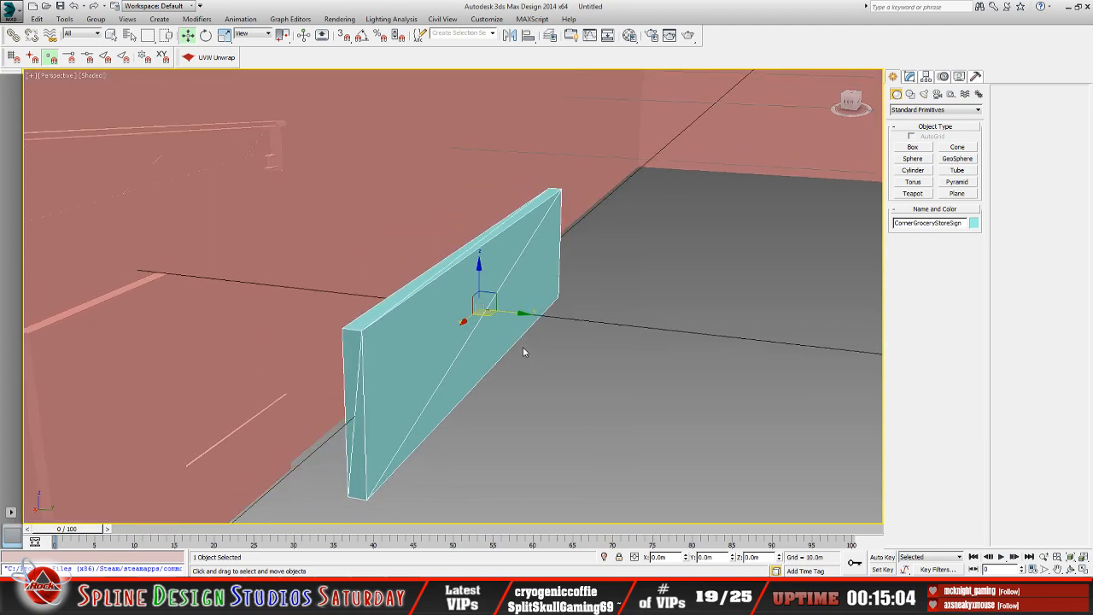
scroll(523, 352, down, 8)
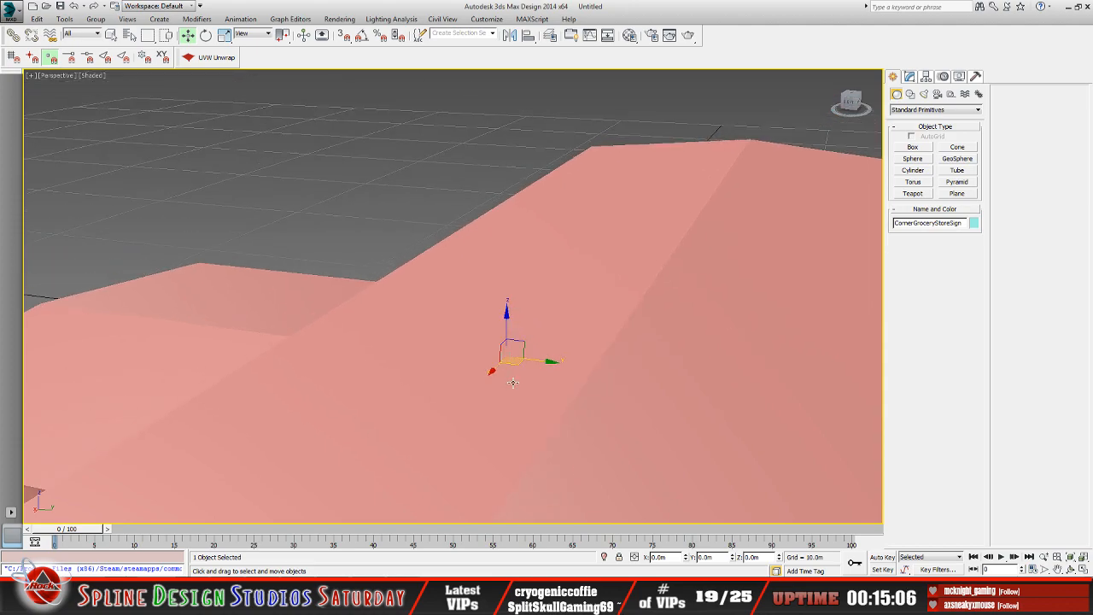
scroll(513, 382, down, 6)
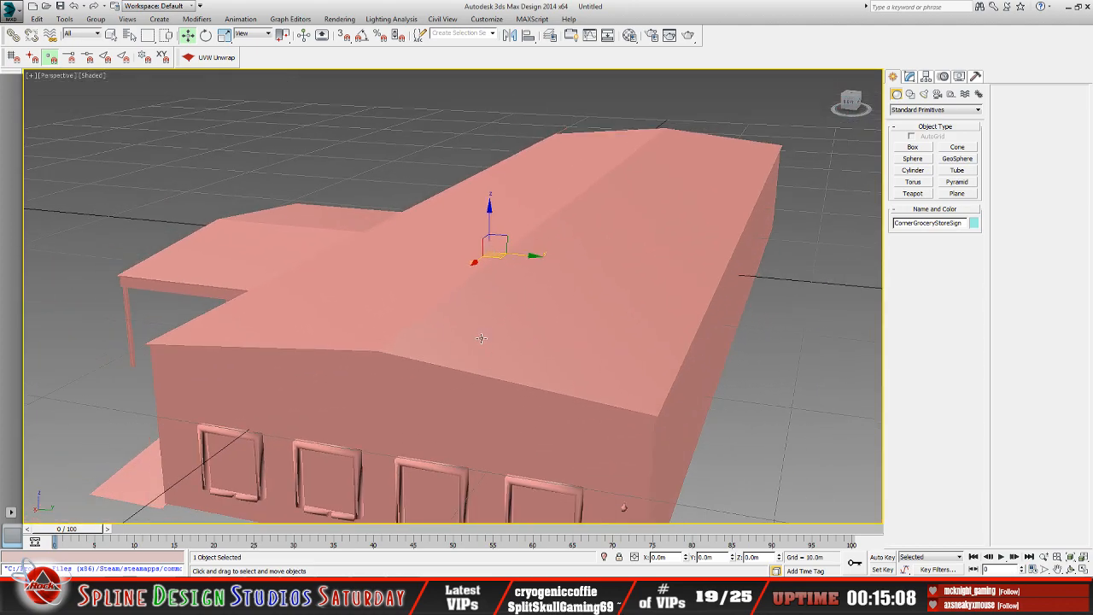
scroll(481, 338, down, 3)
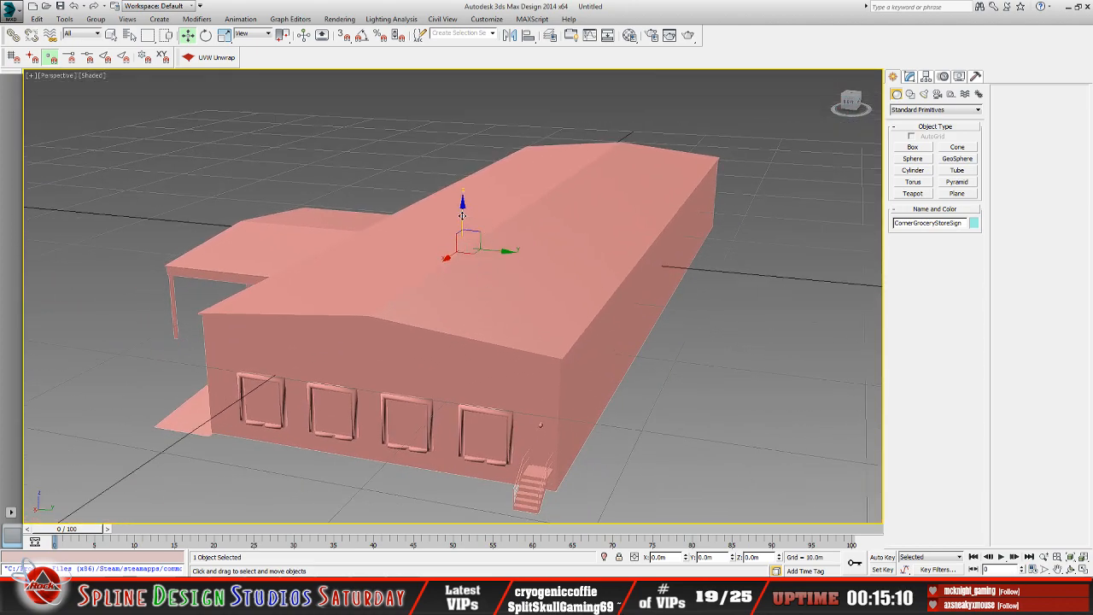
drag(457, 251, 243, 408)
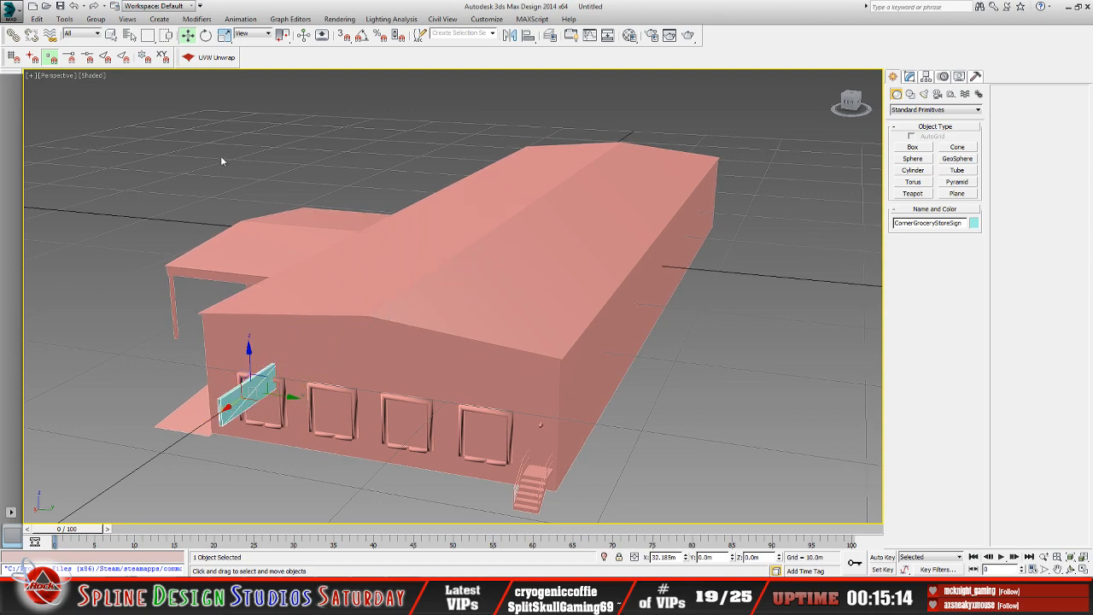
- Rotate the sign -90 degrees about the Z axis with angle snap so it runs parallel to the dock-door wall
click(206, 36)
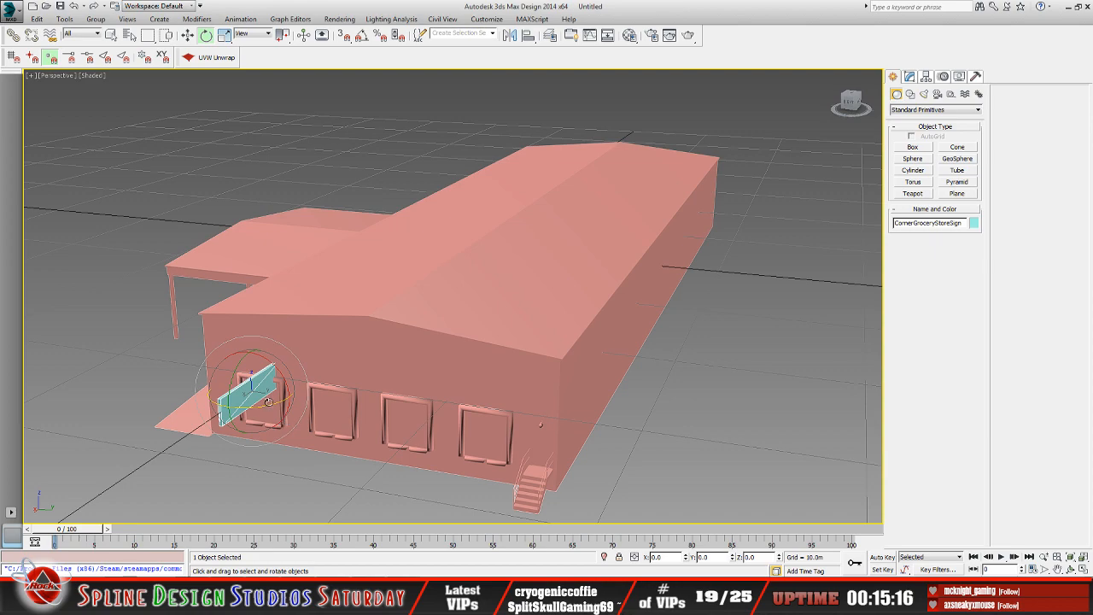
drag(267, 405, 223, 433)
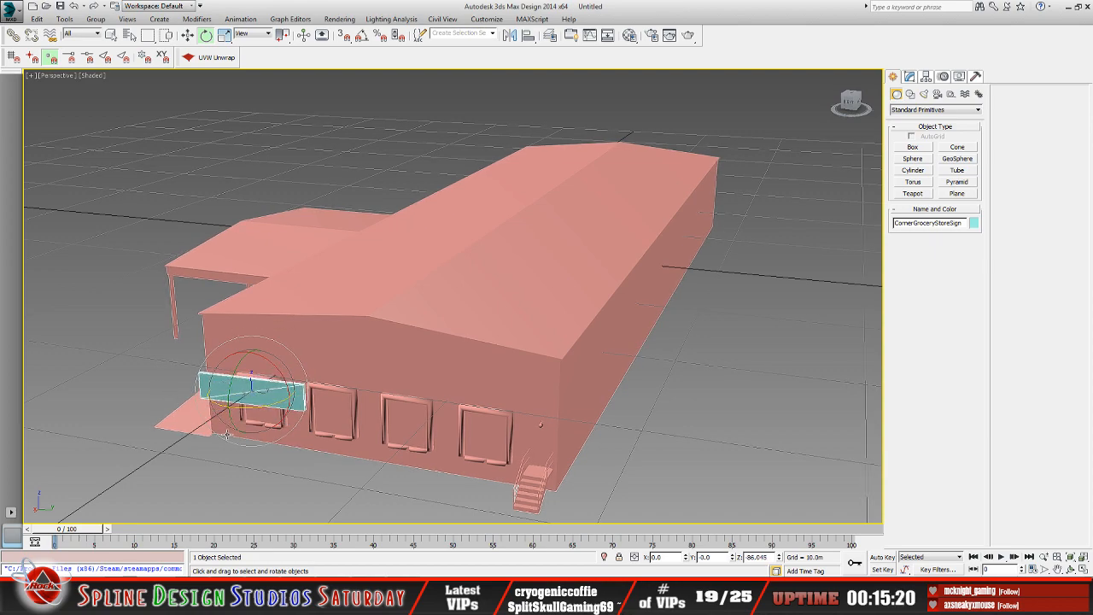
click(73, 6)
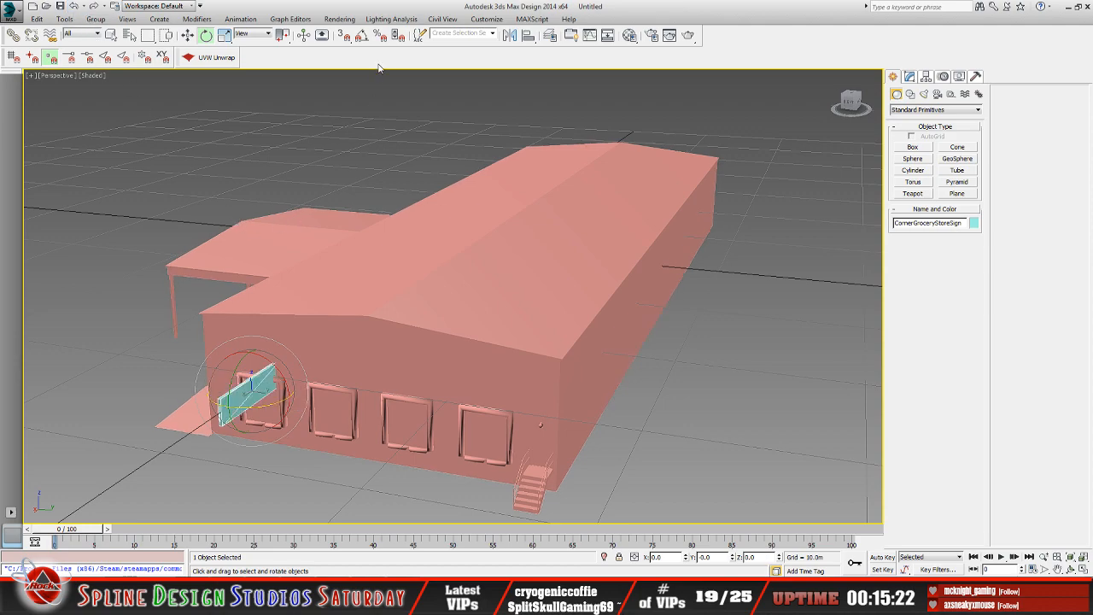
click(364, 40)
drag(267, 408, 222, 404)
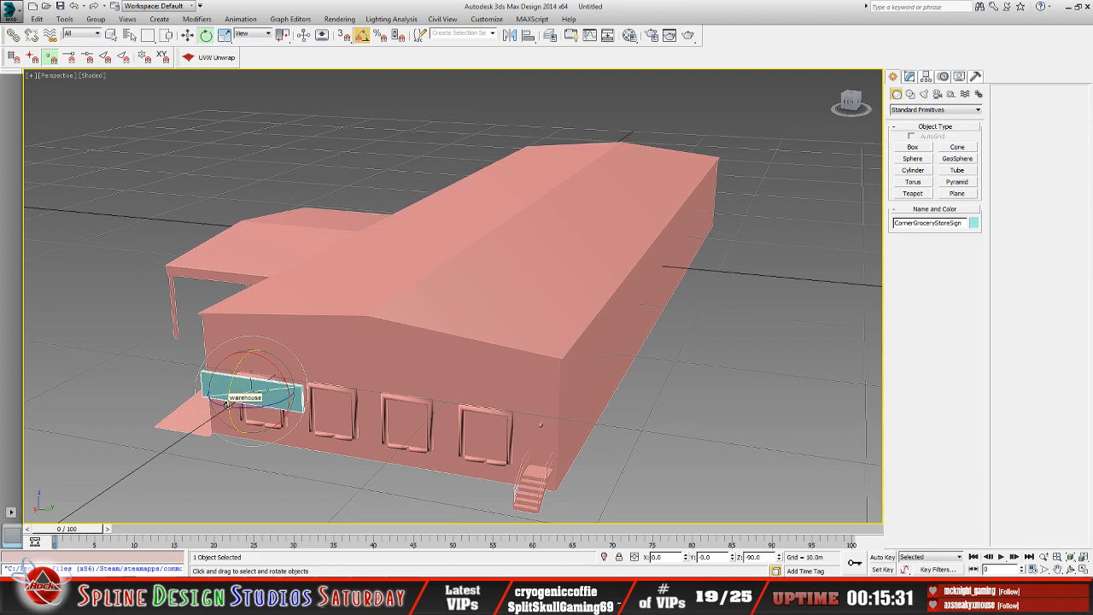
click(367, 40)
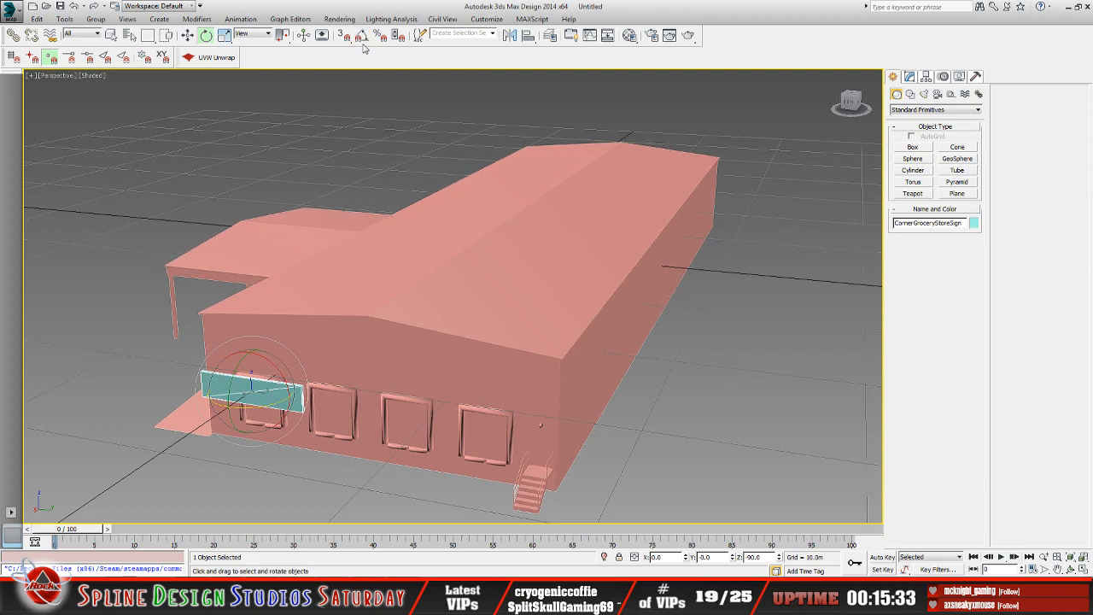
- Move the sign onto the gable wall above the dock doors, at about X 29.85 m, Y 5.67 m, Z 1.57 m
click(187, 35)
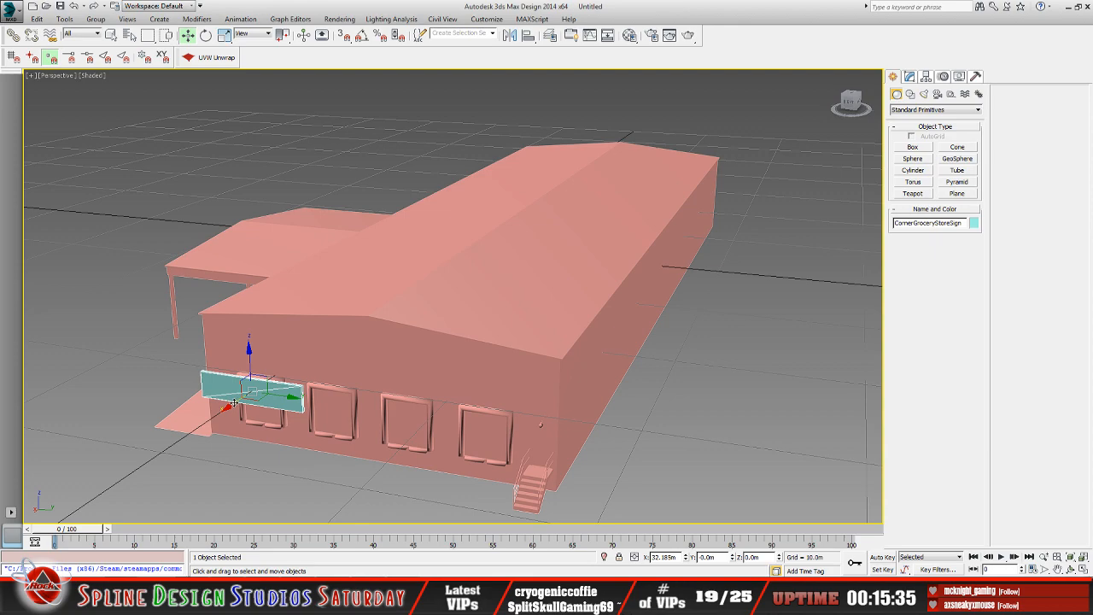
drag(234, 402, 398, 400)
drag(369, 365, 371, 339)
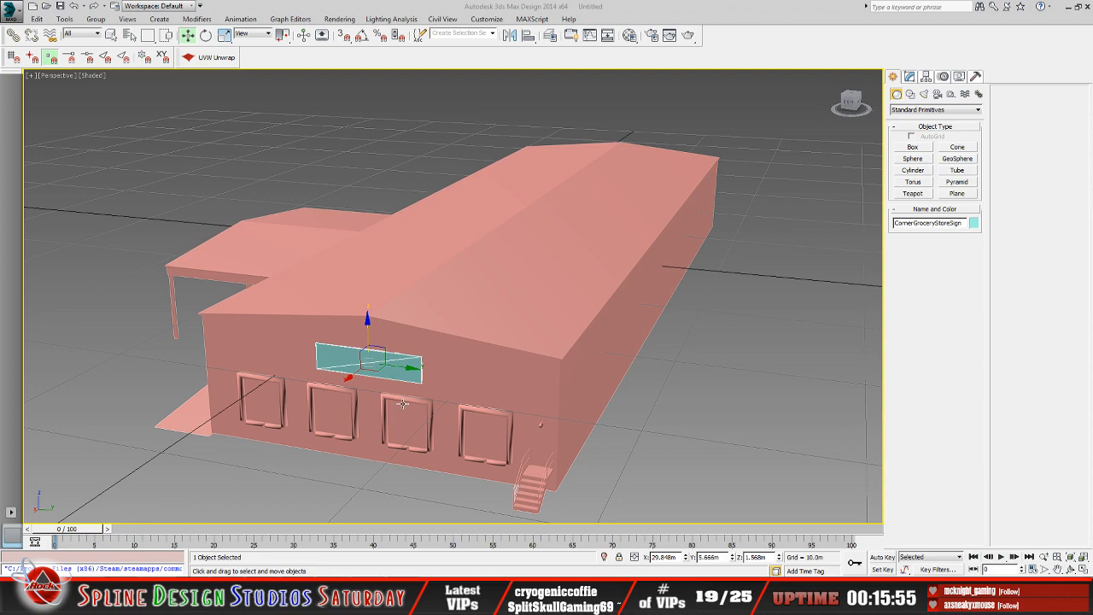
- Nudge the sign outward and sideways on the gable wall to about X 29.92 m, Y 6.14 m, and check its fit
alt+middle_drag(415, 391, 441, 399)
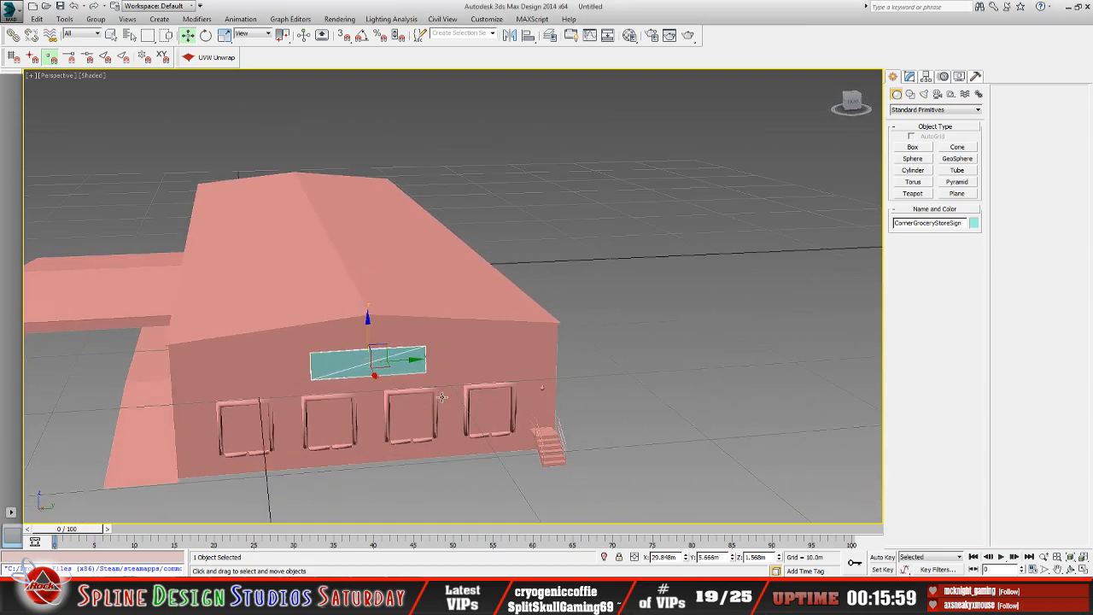
scroll(437, 393, up, 5)
alt+middle_drag(461, 395, 392, 399)
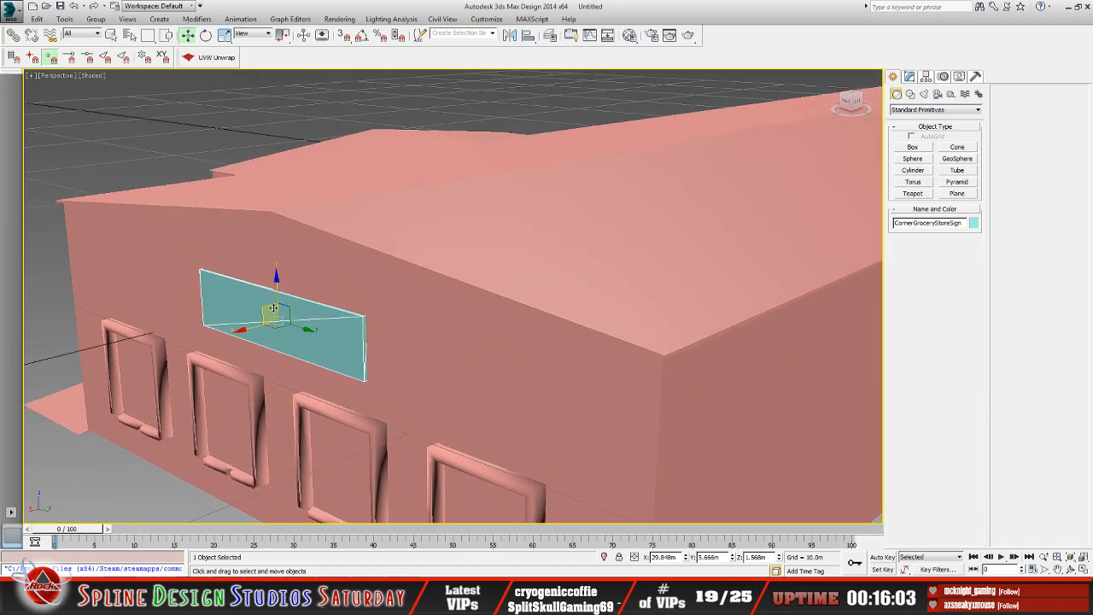
drag(261, 324, 313, 331)
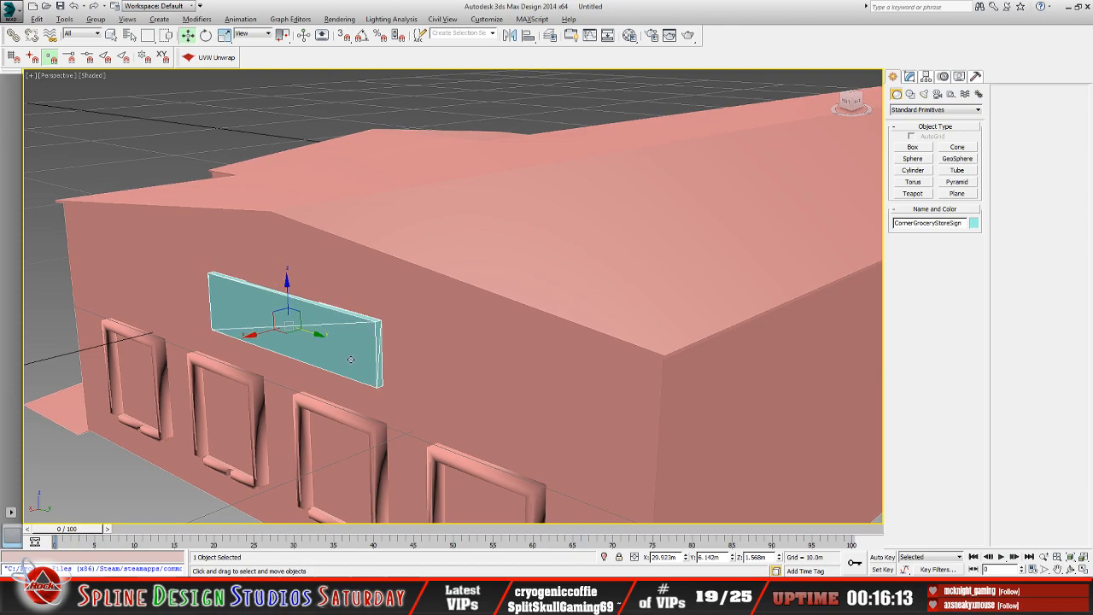
alt+middle_drag(355, 335, 464, 360)
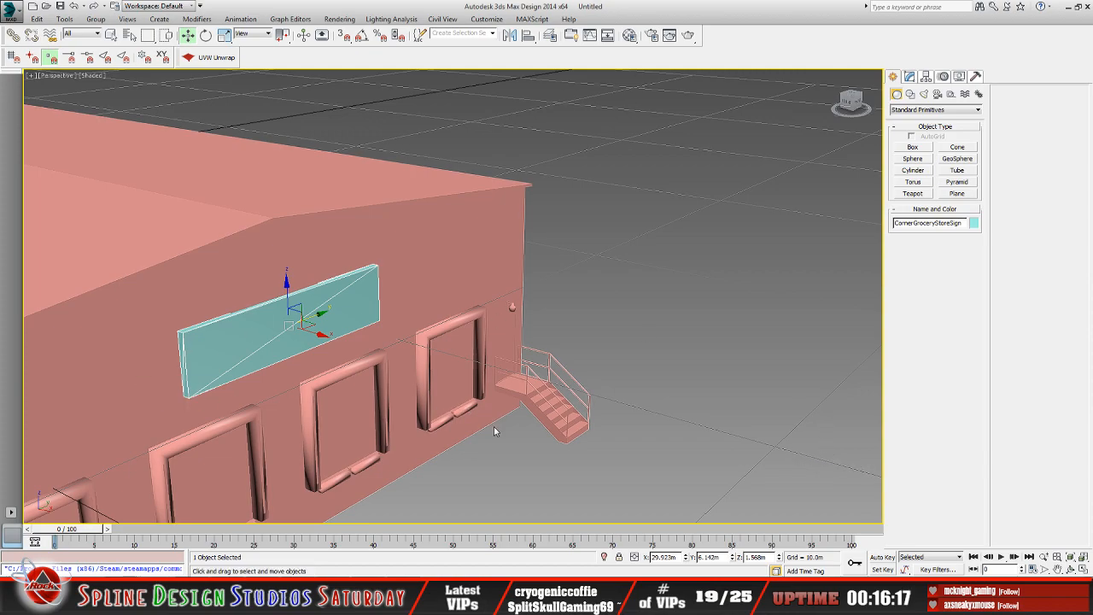
click(1071, 569)
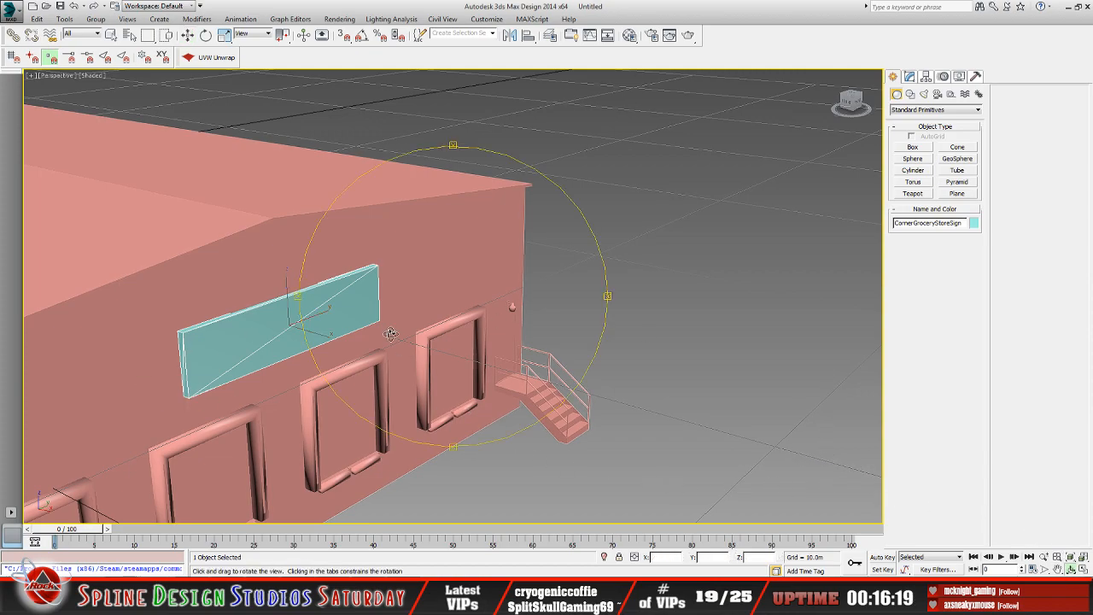
drag(391, 332, 447, 341)
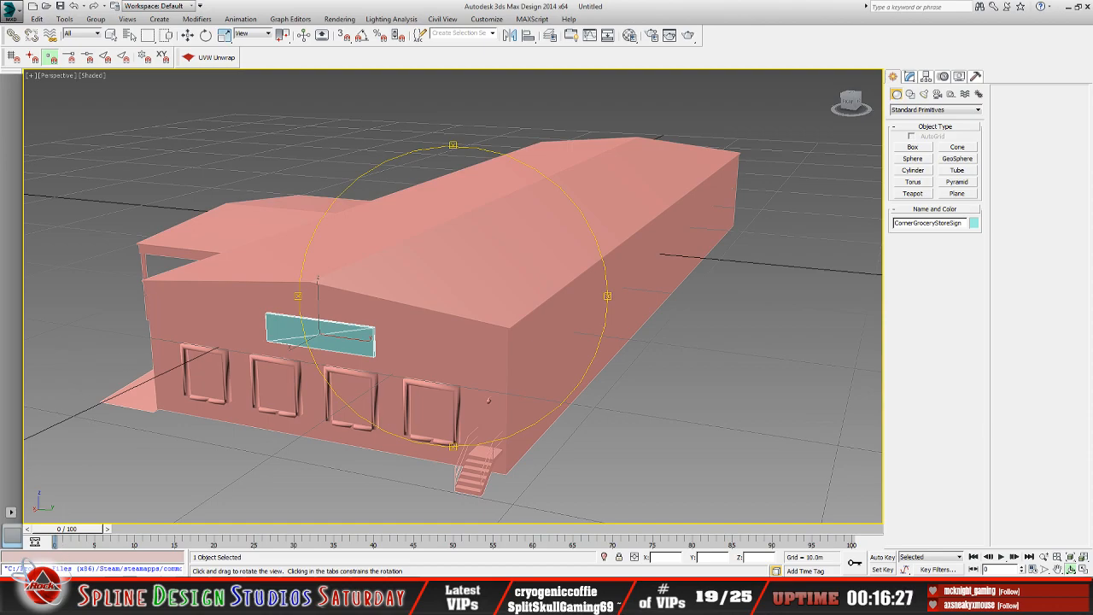
- Switch to GIANTS Editor and read the full file path of the sign material's albedo map in the texture viewer
key(alt+Tab)
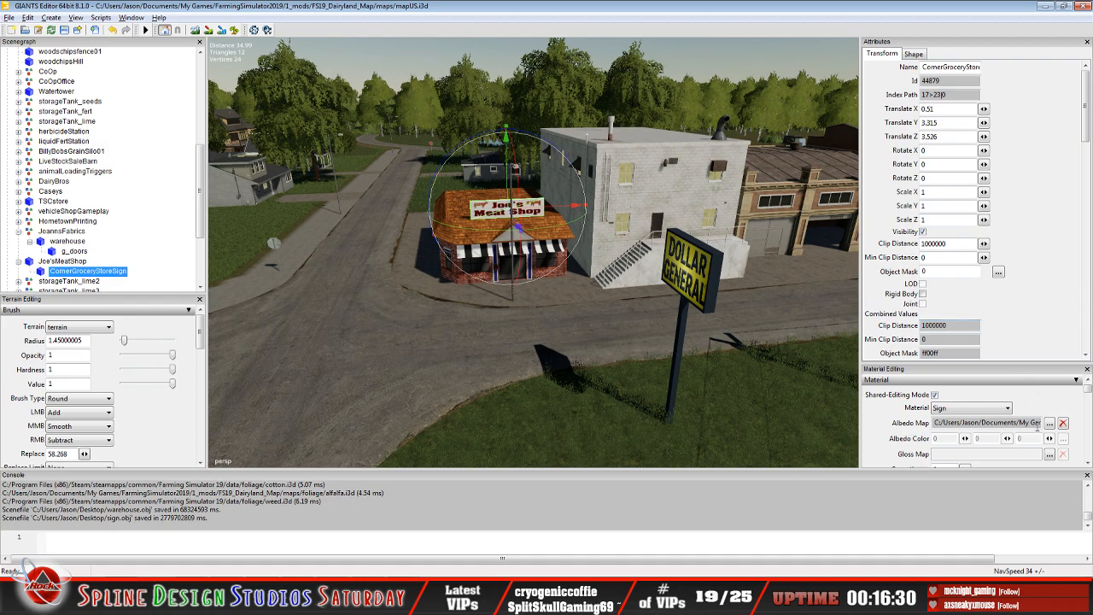
click(1050, 424)
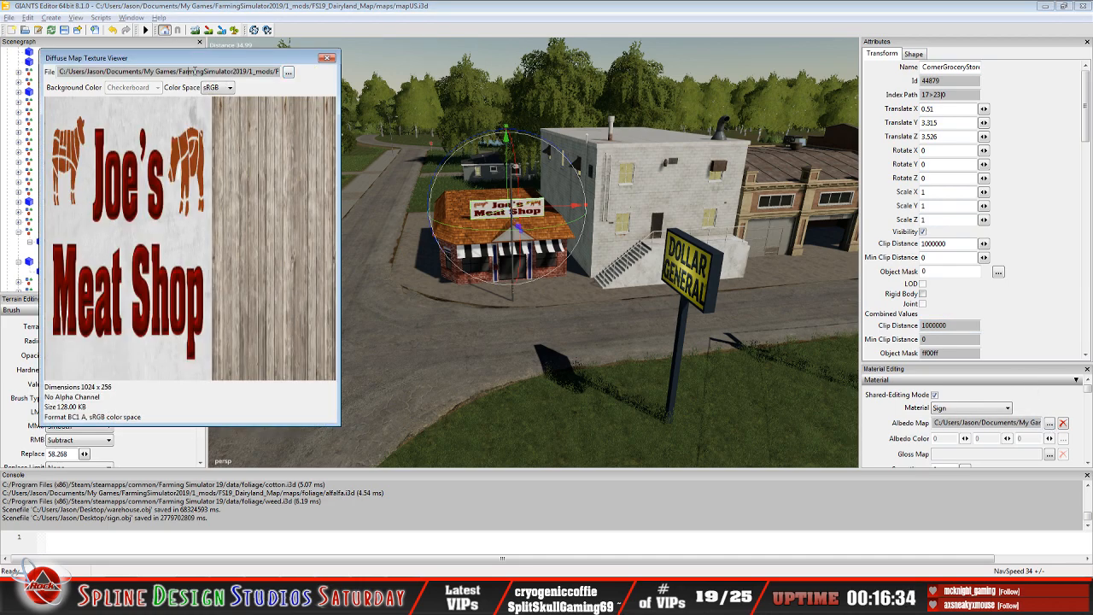
key(Right)
key(Right)
key(Right)
key(Right)
key(Right)
key(Right)
key(Right)
key(Right)
key(Right)
key(Right)
key(Right)
key(Right)
key(Right)
key(Right)
key(Right)
key(Right)
key(Right)
key(Right)
key(Right)
key(Right)
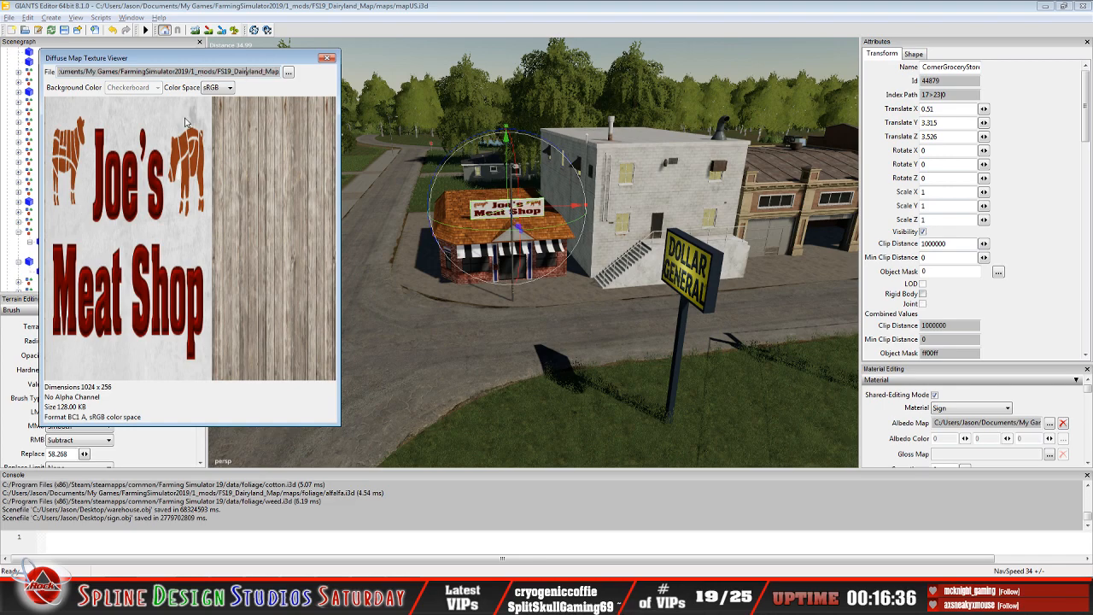
key(Right)
key(Right)
key(Right)
key(Right)
key(Right)
key(Right)
key(Right)
key(Right)
key(Right)
key(Right)
key(Right)
key(Right)
key(Right)
key(Right)
key(Right)
key(Right)
key(Right)
key(Right)
key(Right)
key(Right)
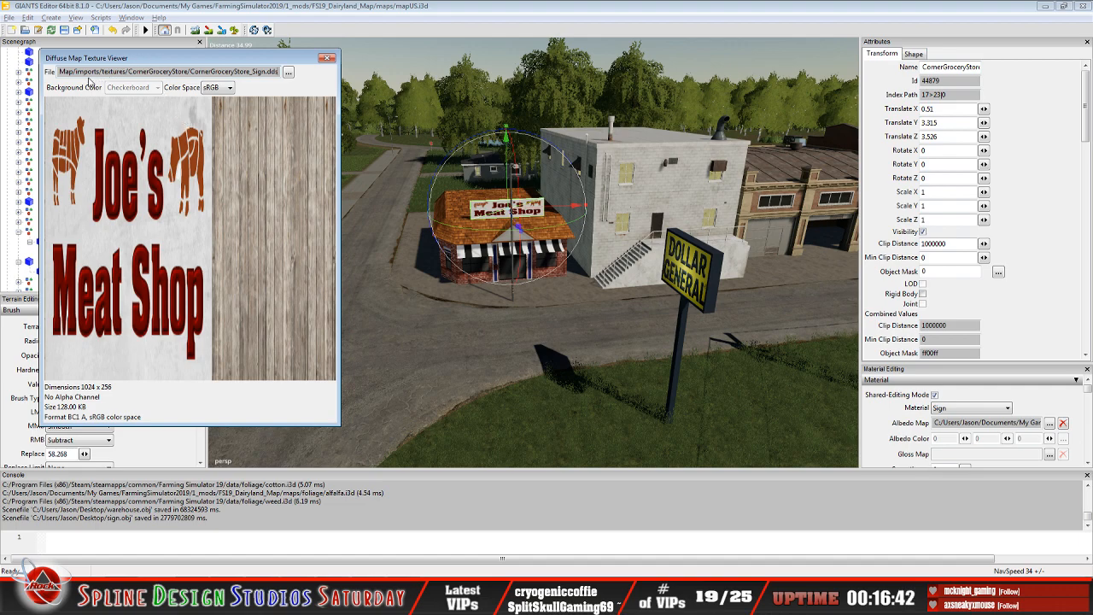
click(328, 57)
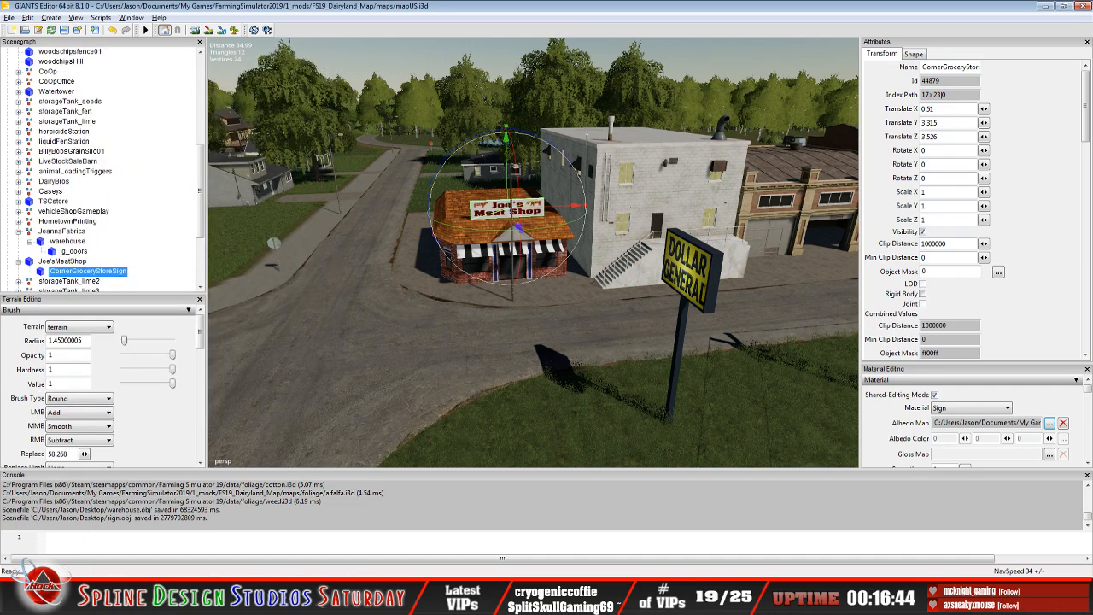
- Switch to Windows Explorer and open the CornerGroceryStore folder under the map's imports\textures folder
key(alt+Tab)
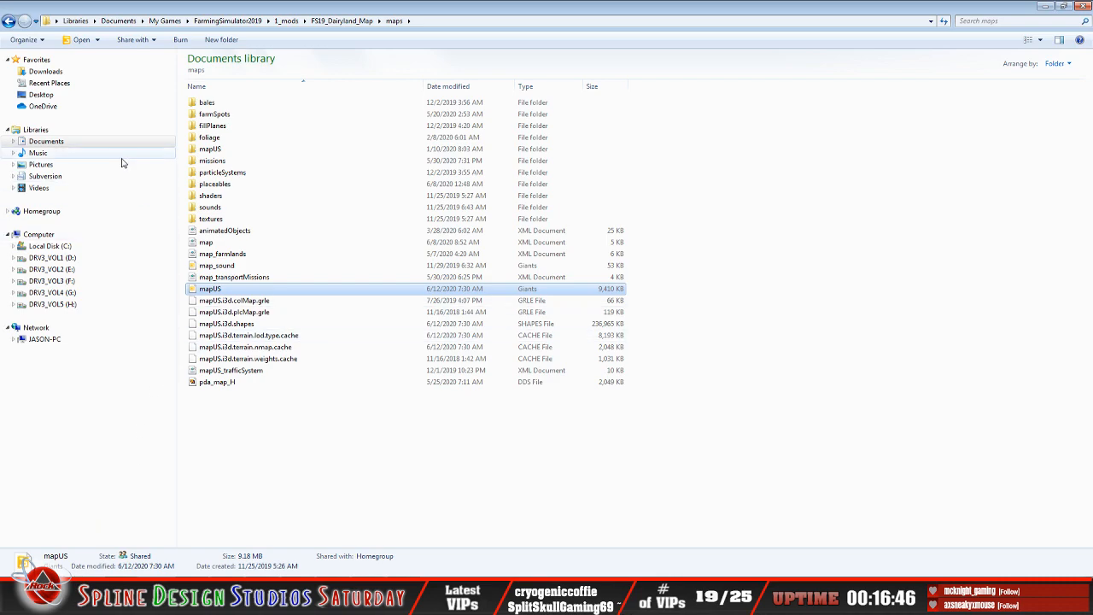
click(8, 22)
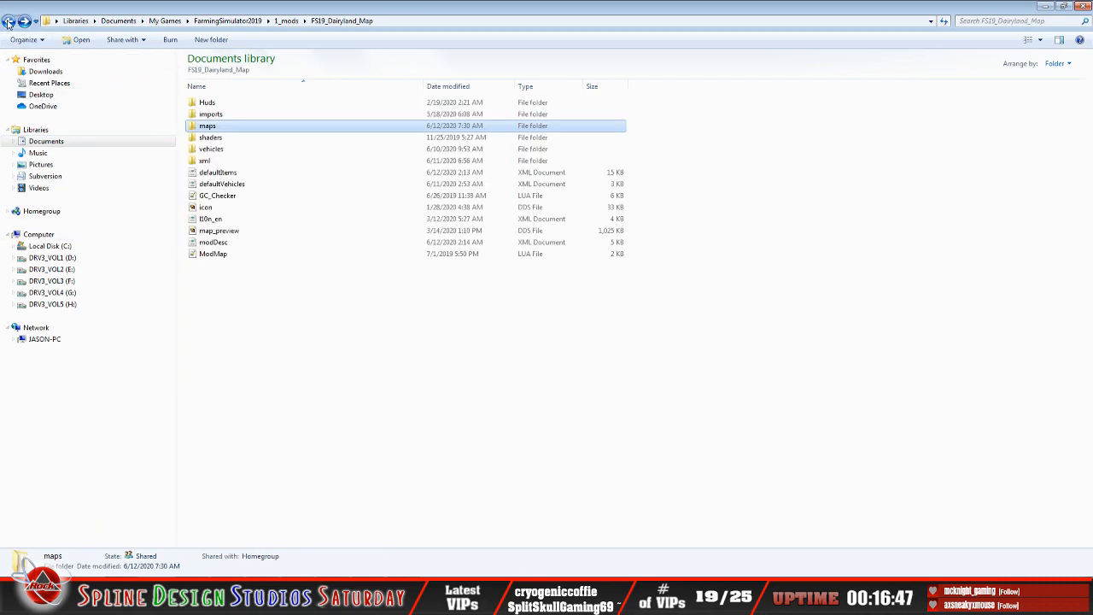
double_click(210, 114)
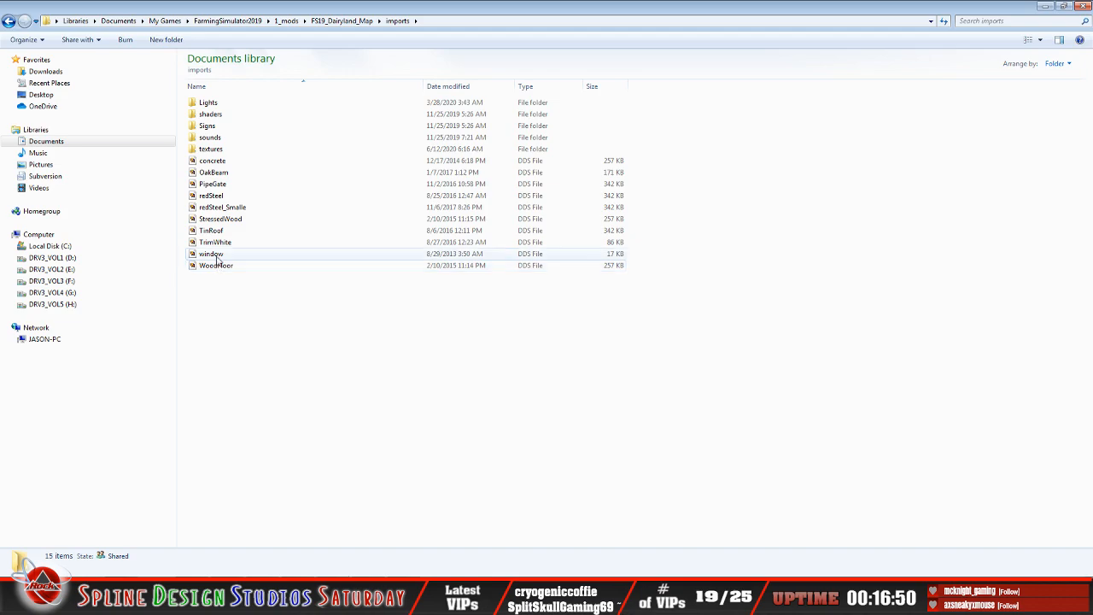
double_click(213, 150)
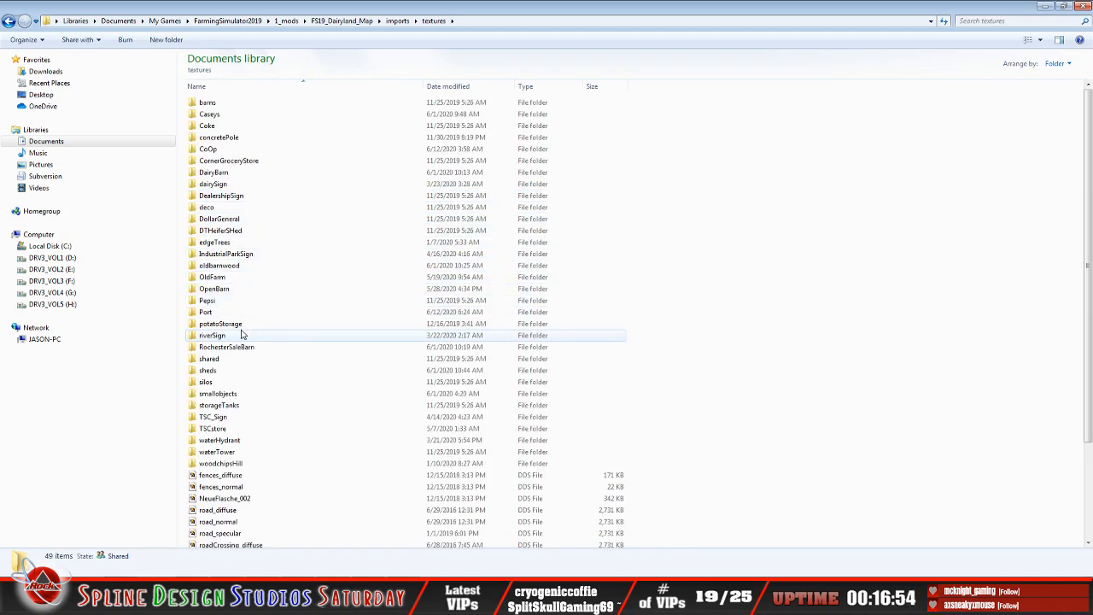
double_click(228, 161)
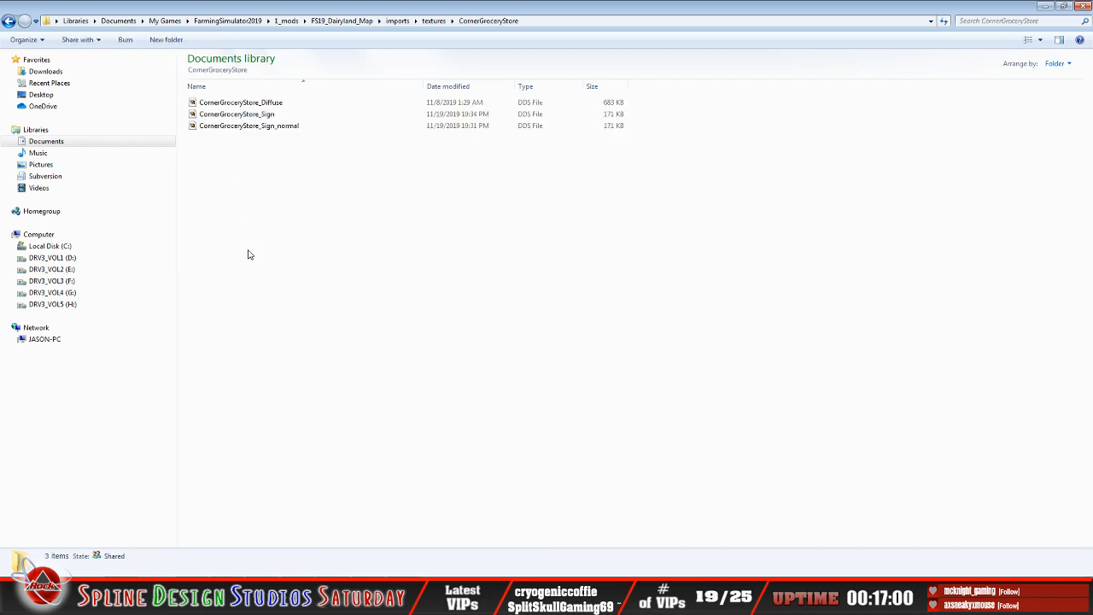
- Open CornerGroceryStore_Sign_normal in Adobe Photoshop without its MIP maps, examine the normal map, and exit Photoshop
double_click(275, 129)
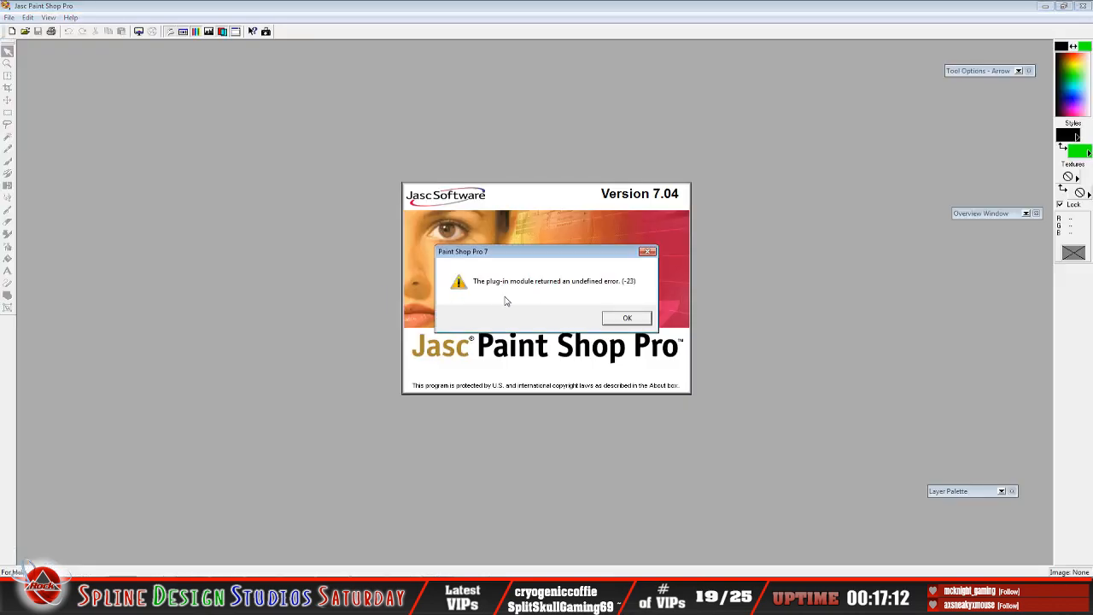
click(627, 318)
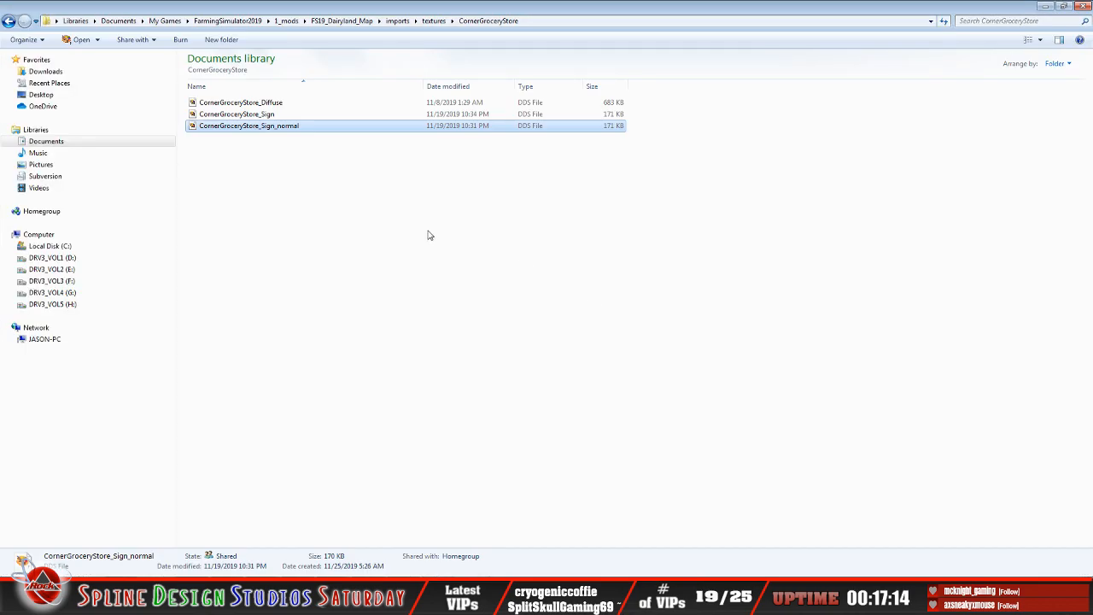
right_click(255, 128)
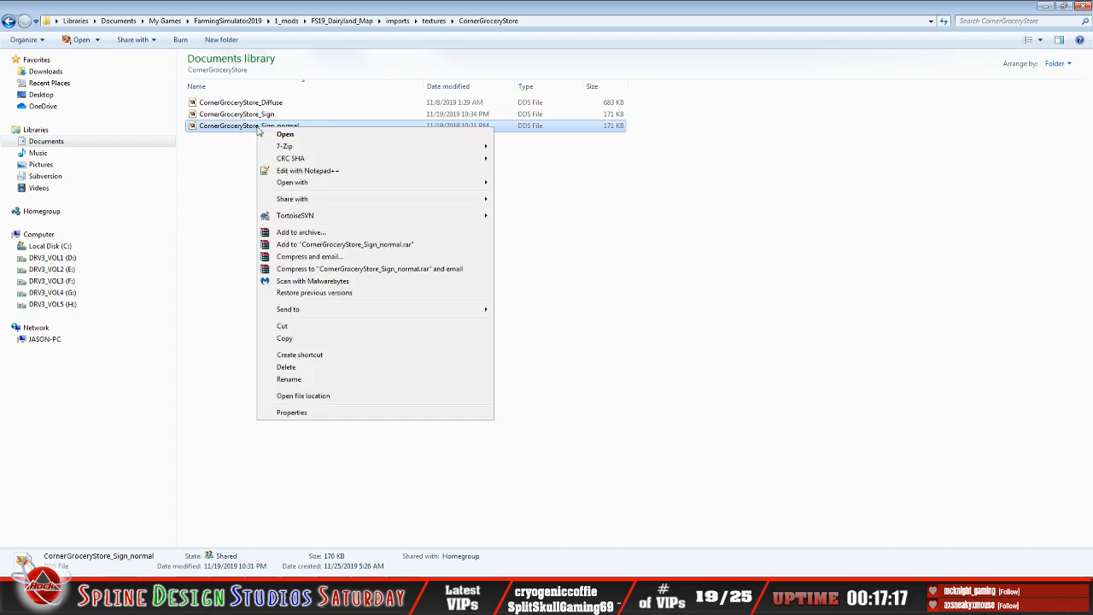
mouse_move(335, 187)
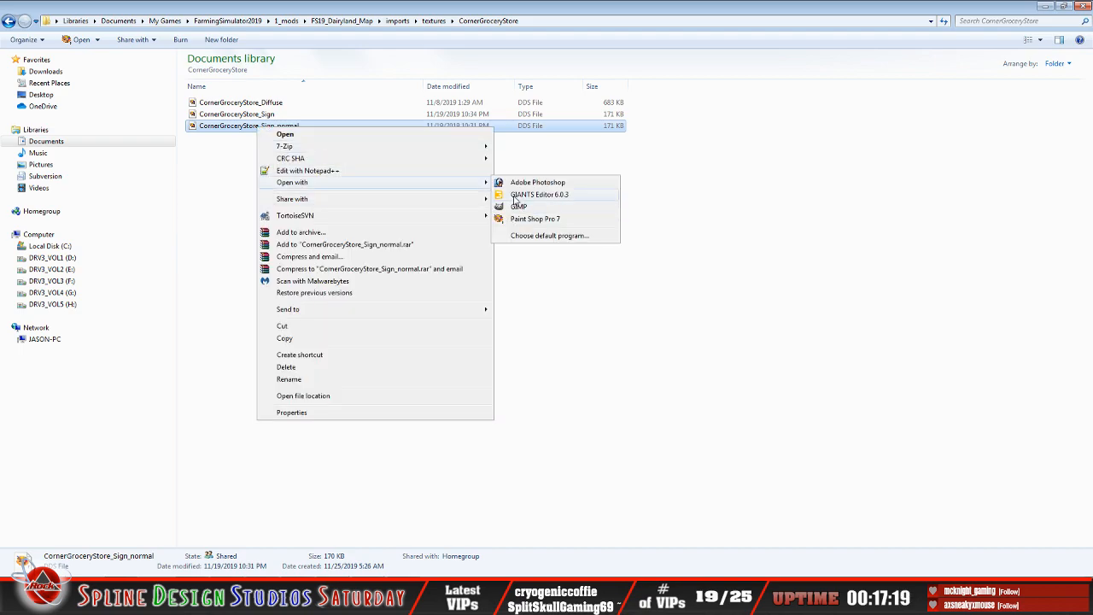
click(519, 184)
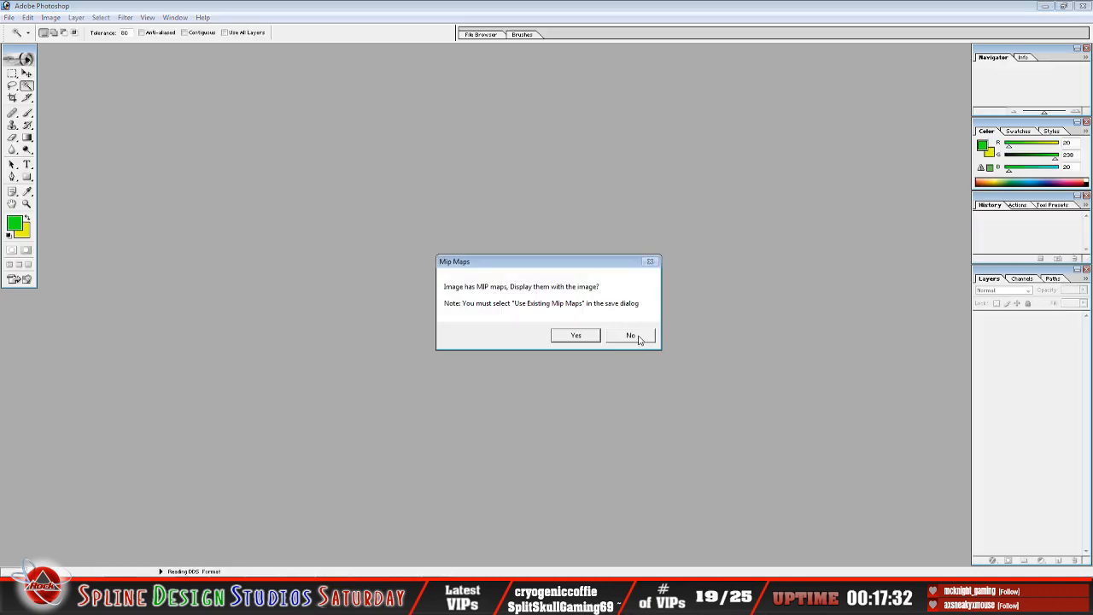
click(631, 336)
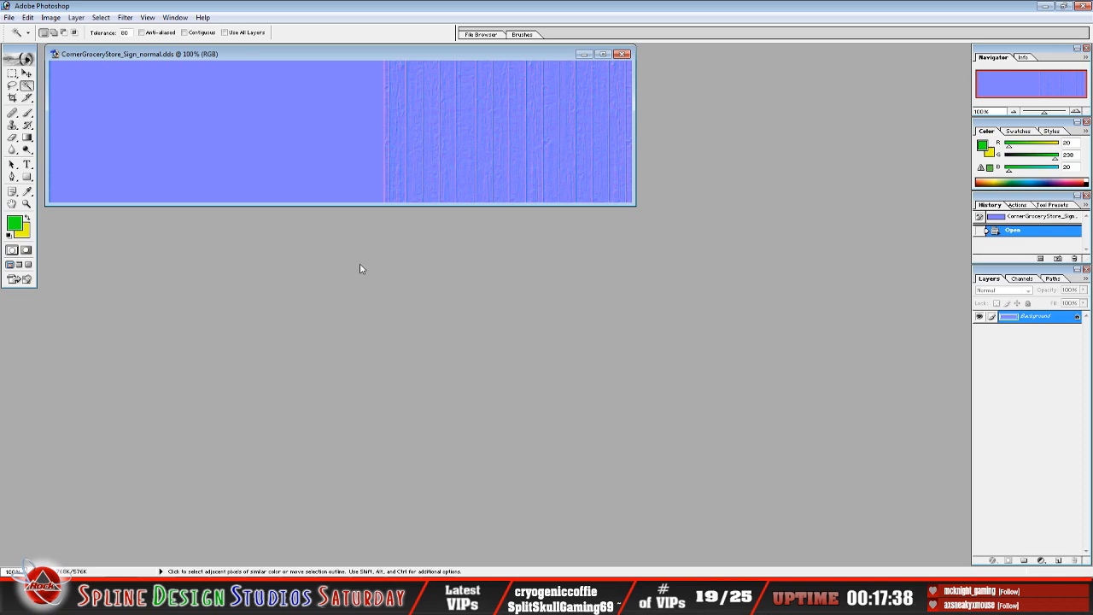
click(9, 18)
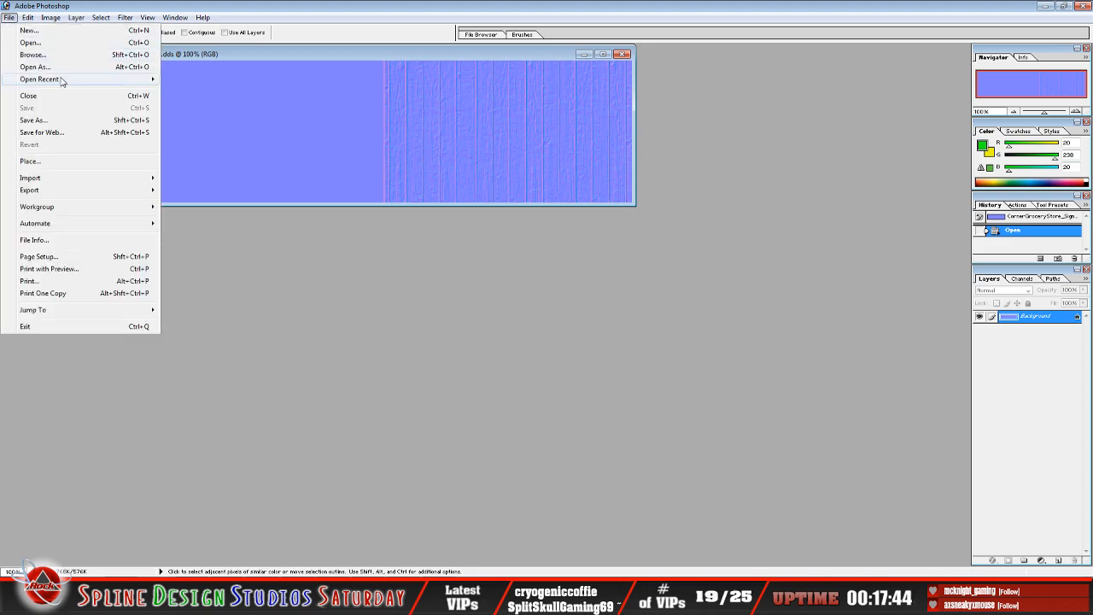
click(51, 327)
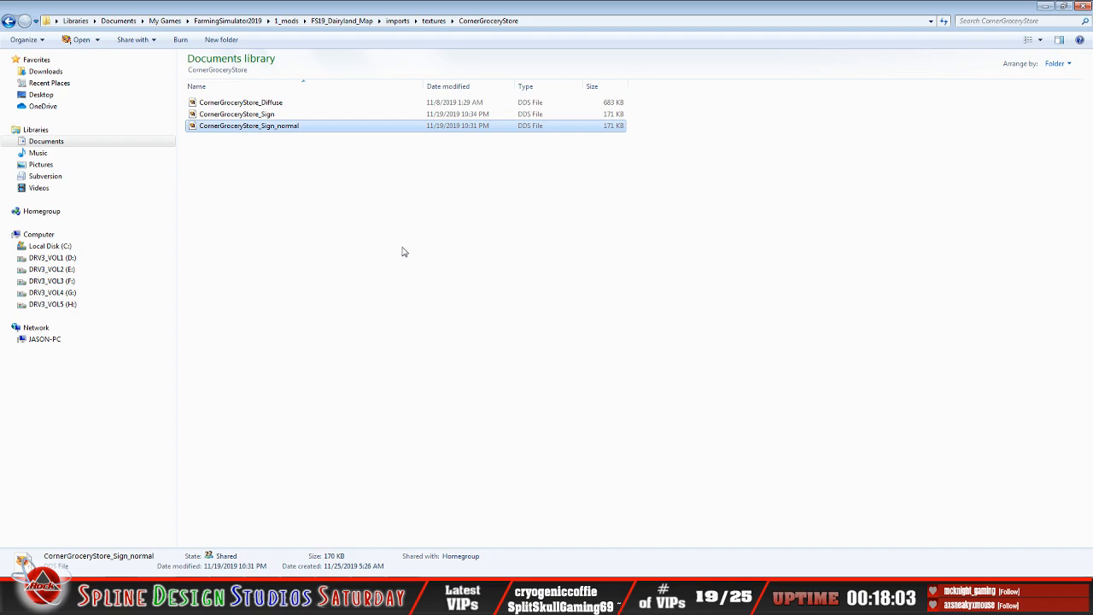
- Duplicate the CornerGroceryStore_Sign texture file within the CornerGroceryStore folder
click(262, 117)
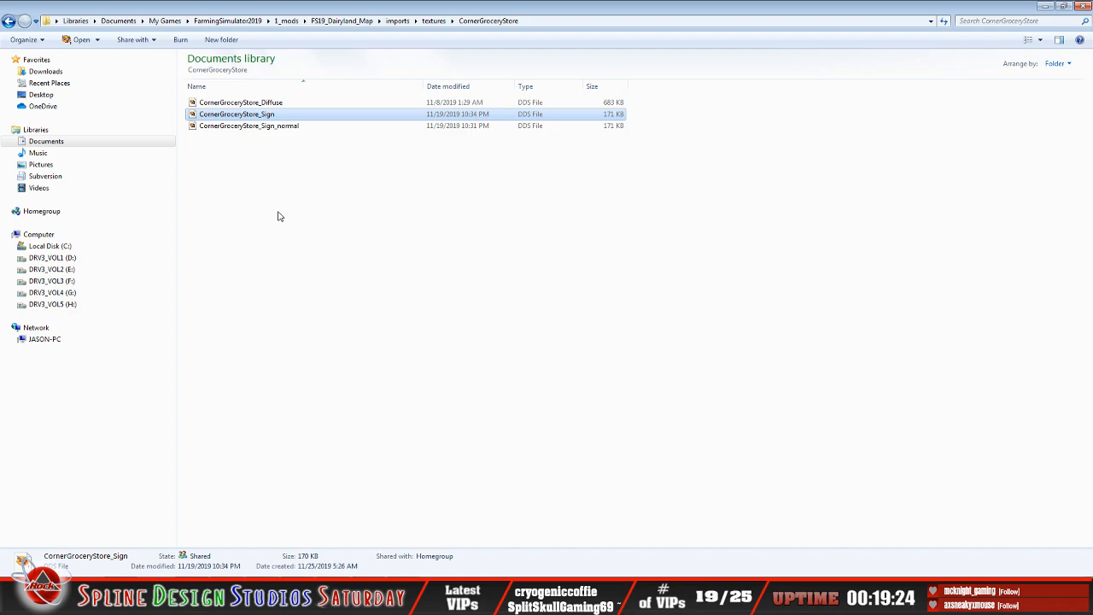
right_click(250, 118)
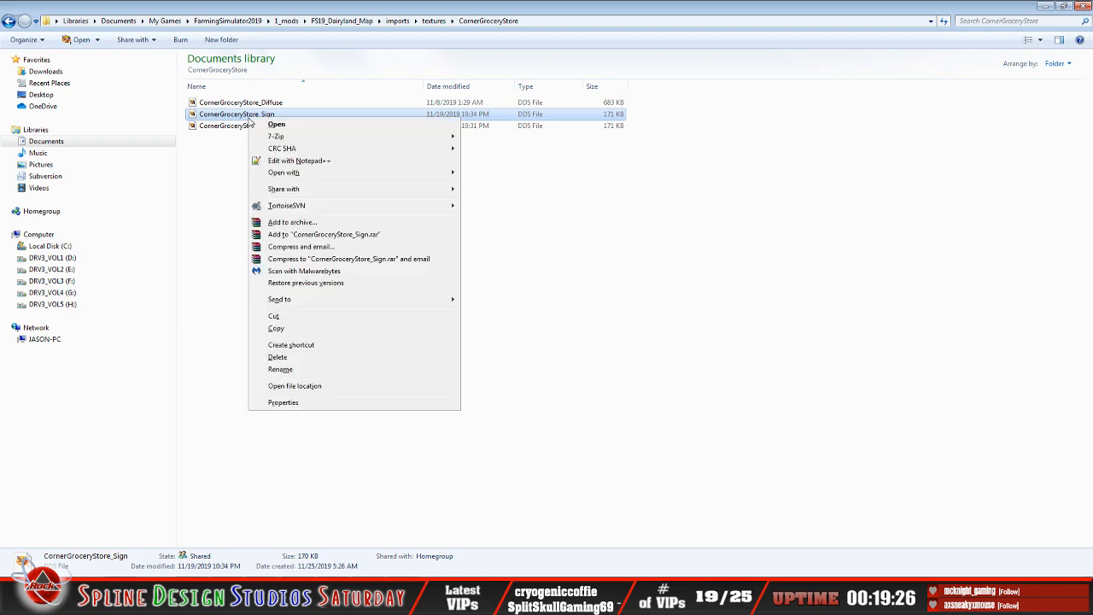
click(297, 329)
right_click(255, 206)
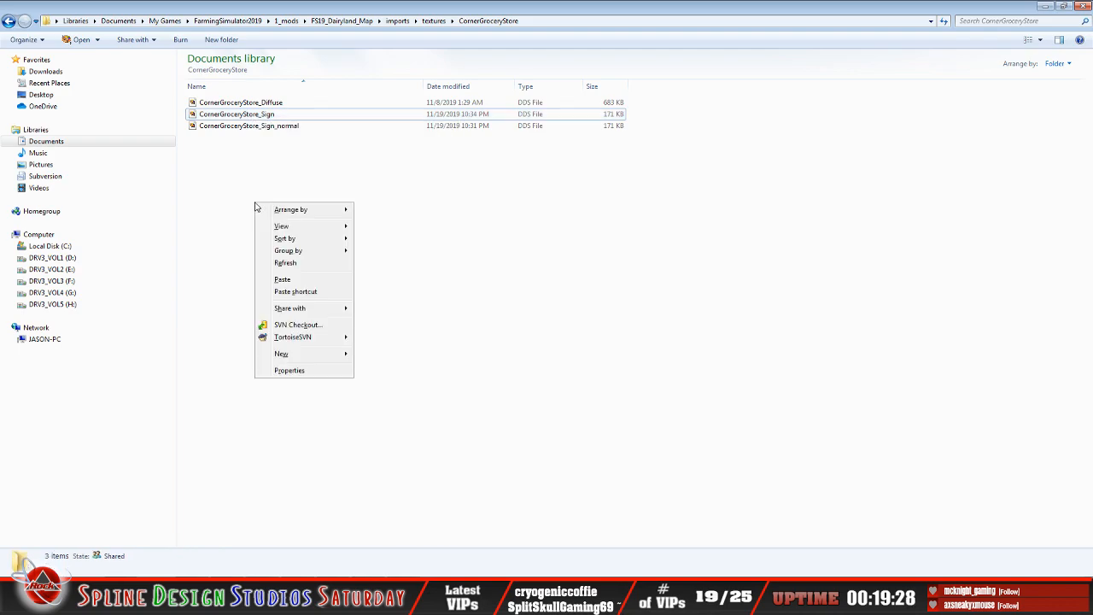
click(284, 280)
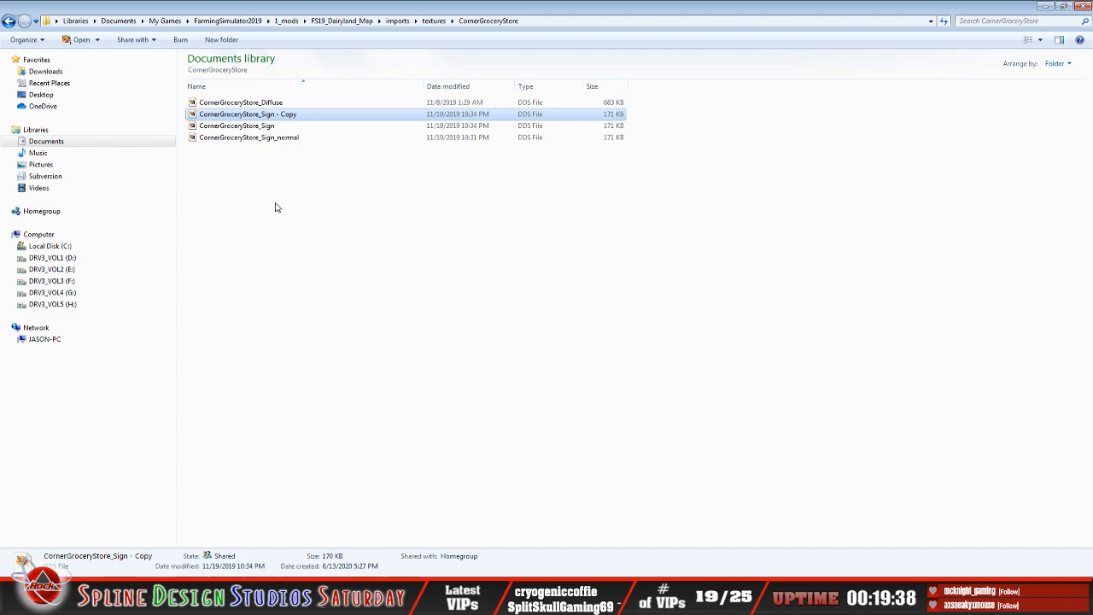
- Rename the duplicated CornerGroceryStore_Sign texture file as FabricWarehouseSign
right_click(268, 116)
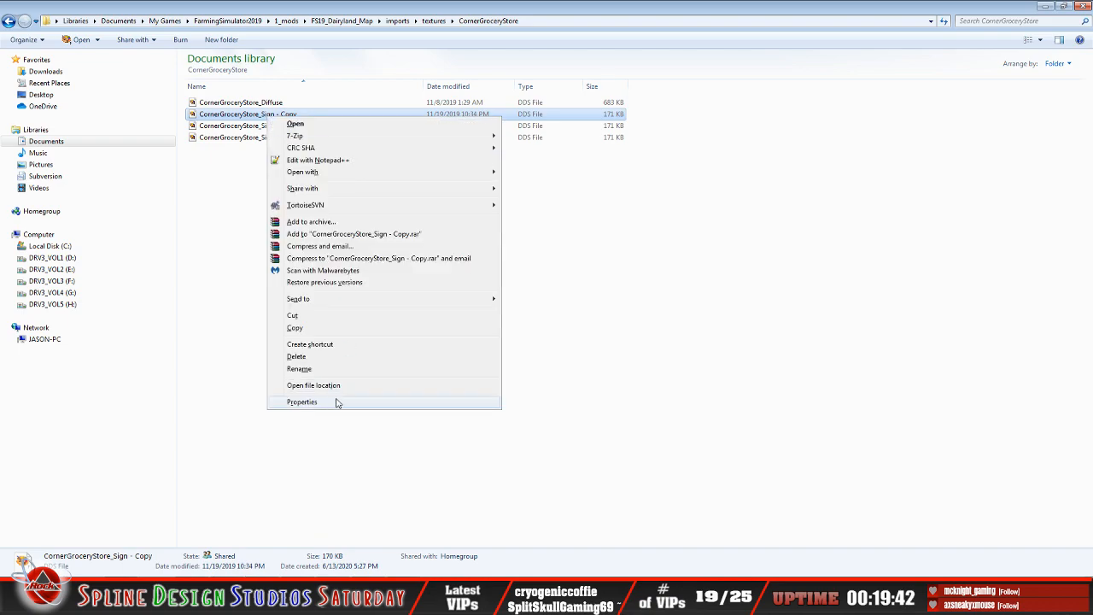
click(316, 371)
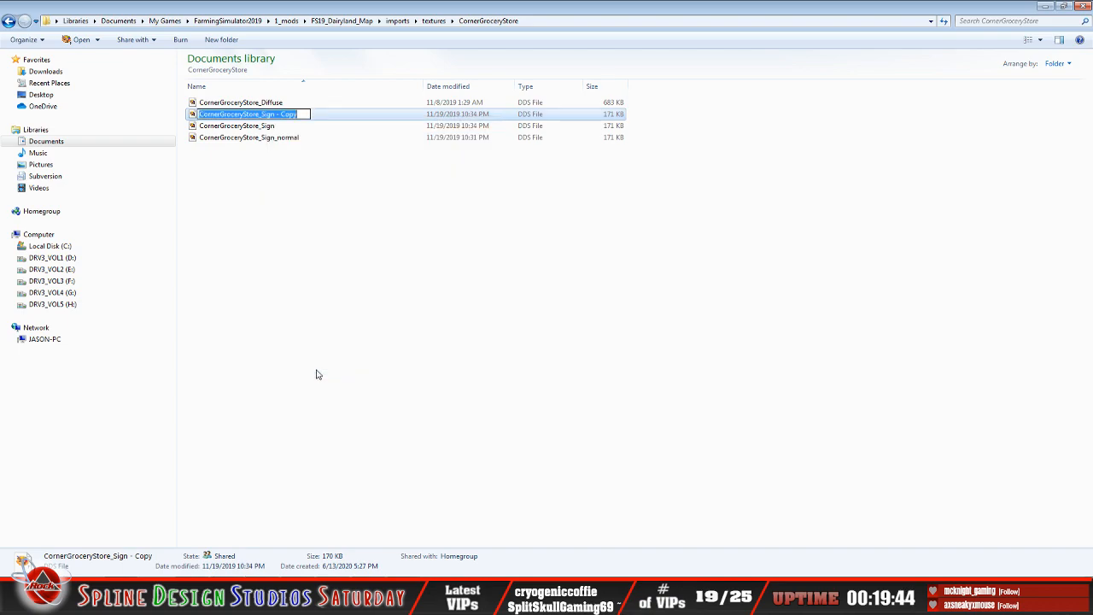
key(End)
key(BackSpace)
key(BackSpace)
key(BackSpace)
key(BackSpace)
key(BackSpace)
key(BackSpace)
key(BackSpace)
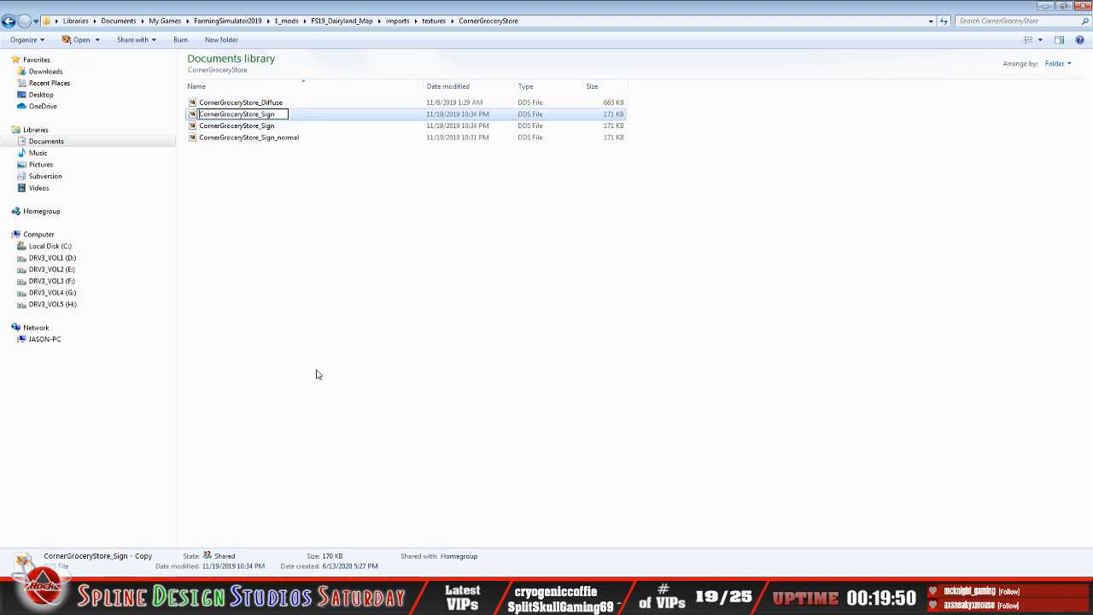
key(Delete)
key(Delete)
key(Delete)
key(Delete)
key(Delete)
key(Delete)
key(Delete)
key(Delete)
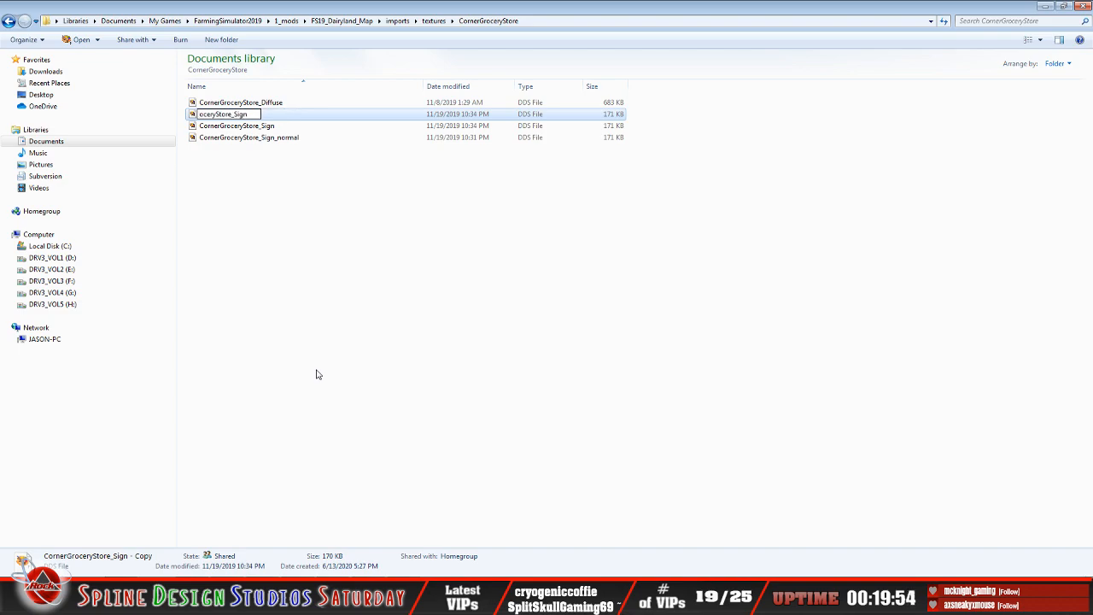
key(Delete)
key(Delete)
key(Delete)
key(Delete)
key(Delete)
key(Delete)
key(Delete)
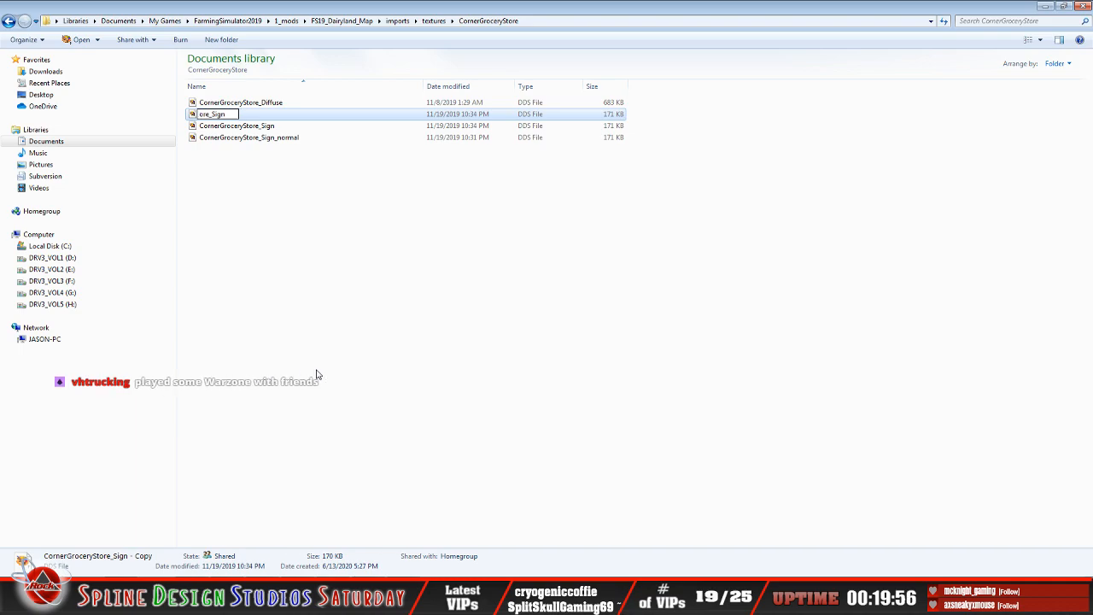
key(Delete)
key(Delete)
key(Delete)
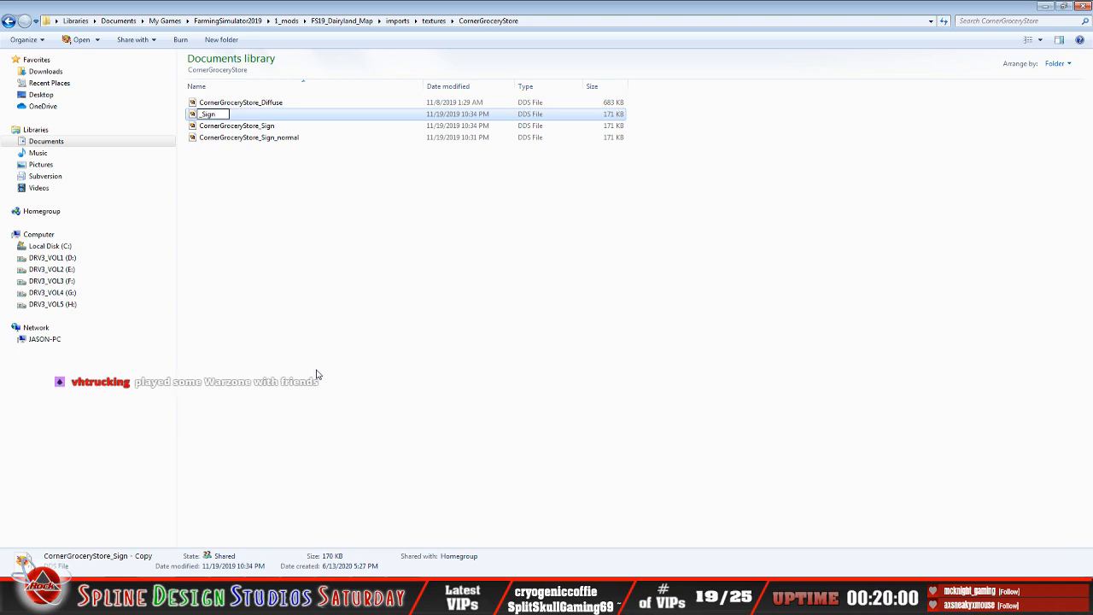
text(FabricWarehouse)
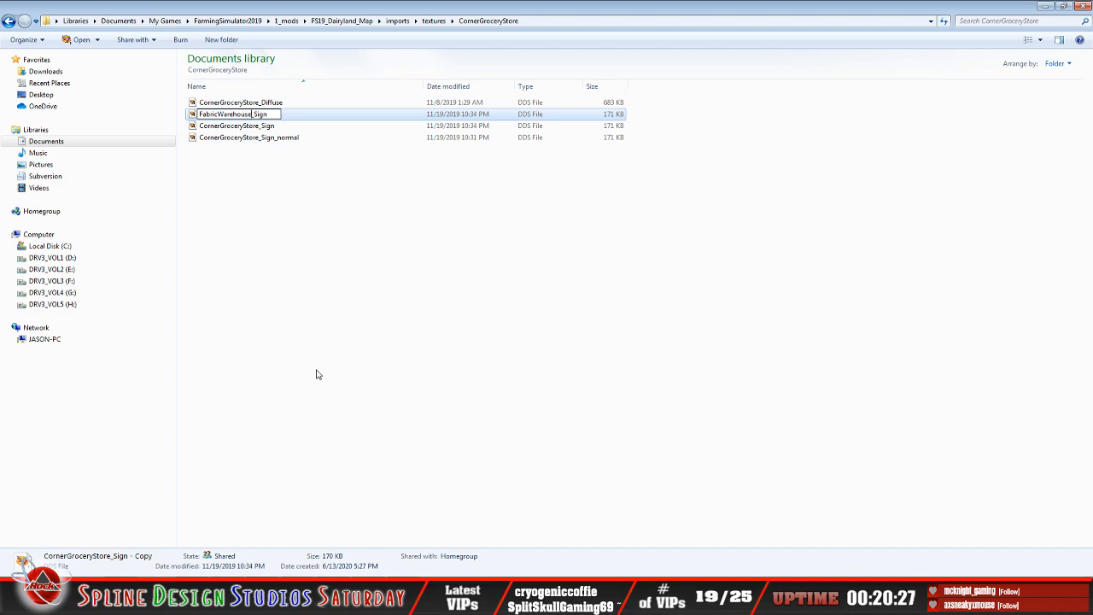
key(Delete)
key(Return)
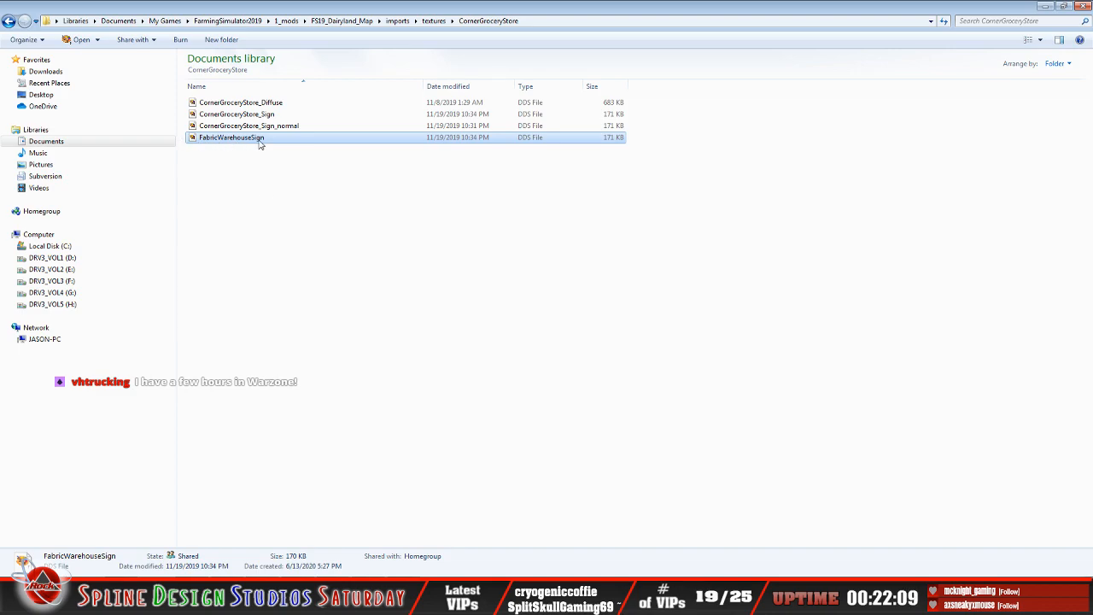
- Switch to GIANTS Editor and read the full file path of the warehouse roof material's albedo map in the texture viewer
click(427, 598)
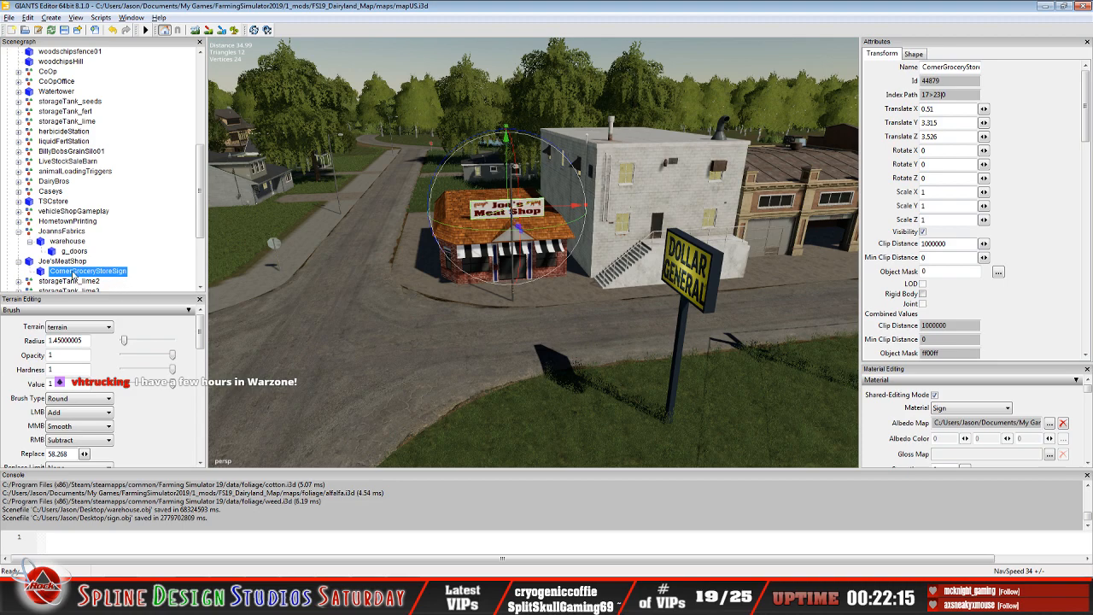
click(74, 243)
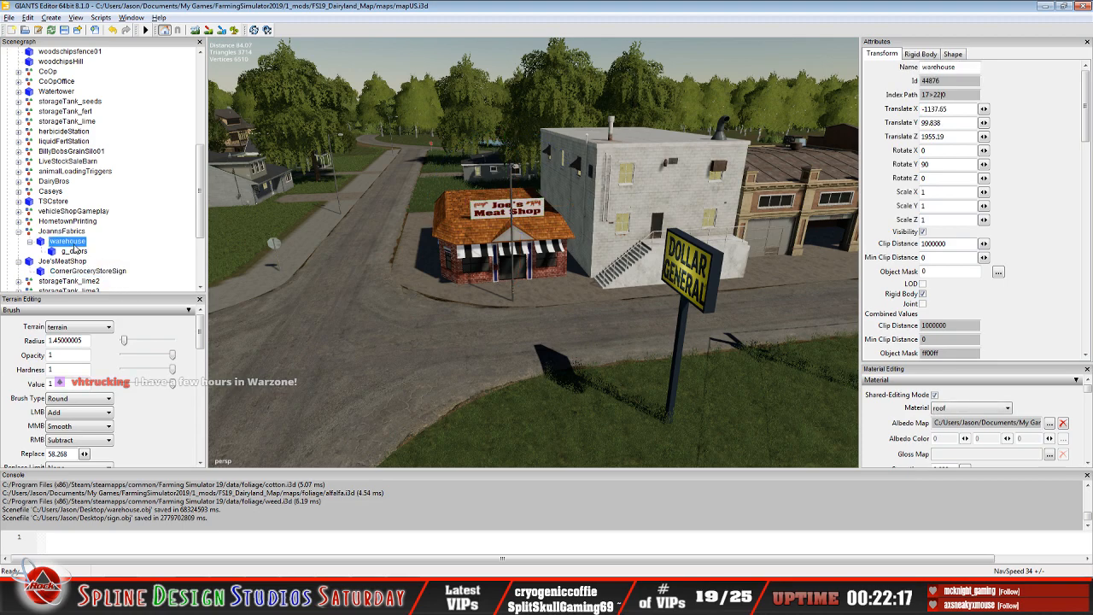
key(f)
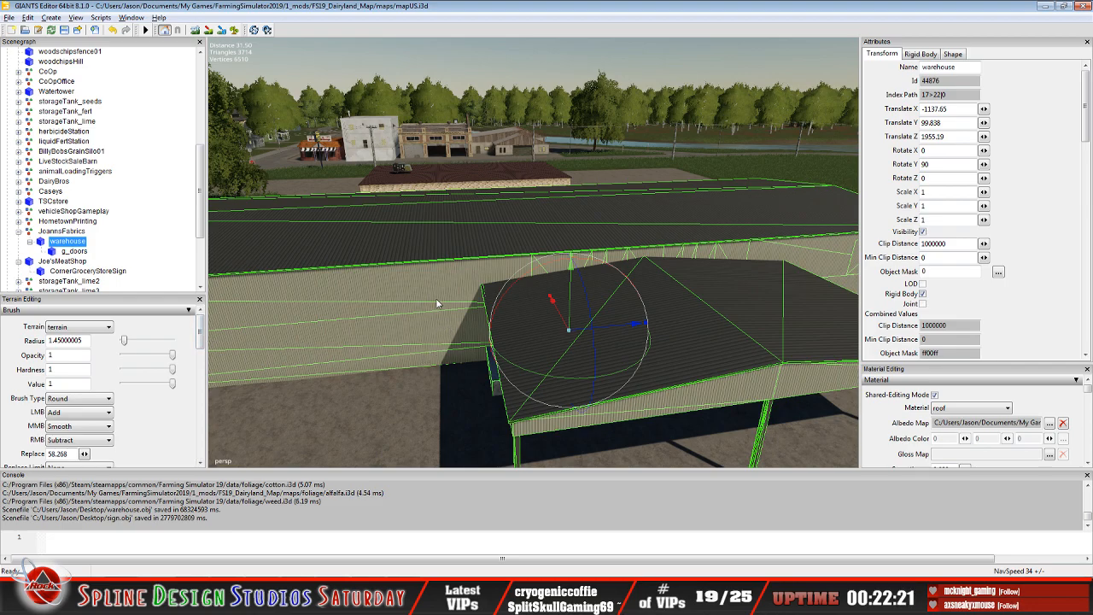
alt+right_drag(436, 299, 429, 372)
alt+drag(519, 352, 340, 338)
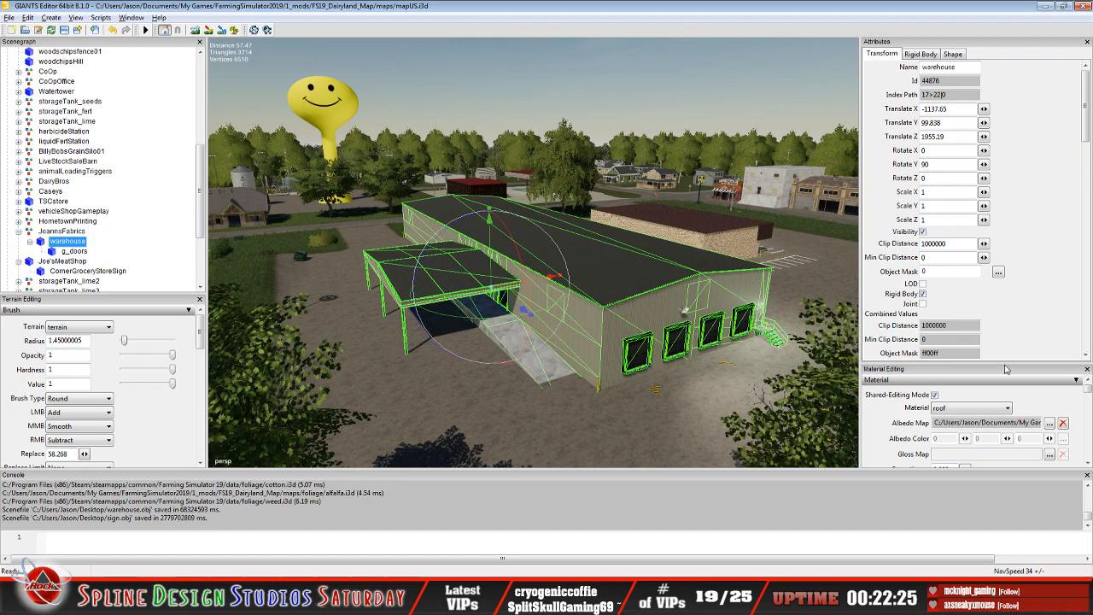
click(1050, 424)
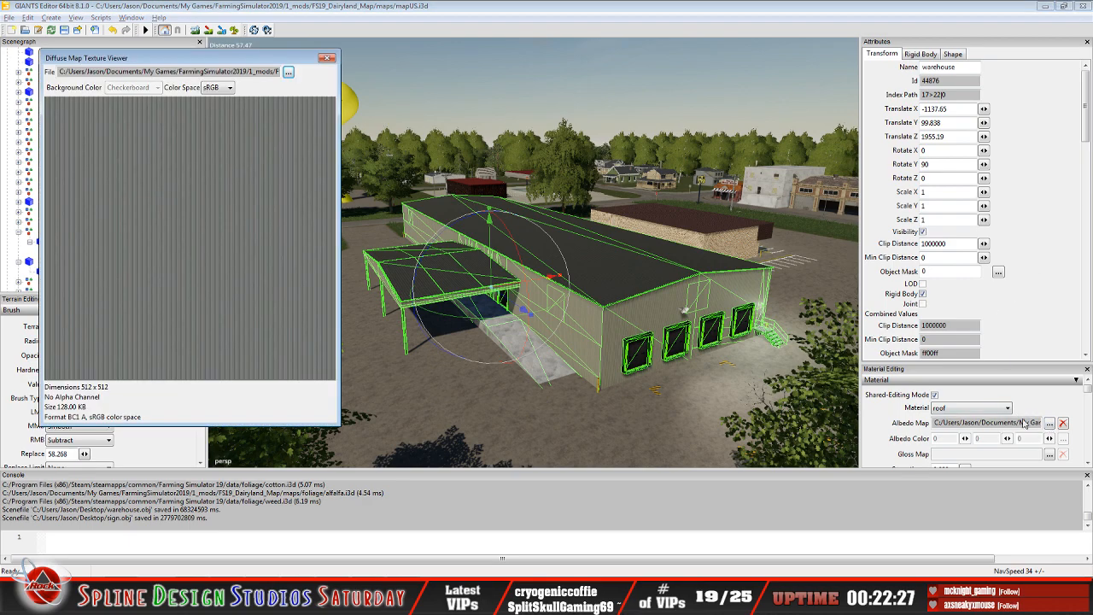
click(247, 71)
key(Right)
key(Right)
key(Right)
key(Right)
key(Right)
key(Right)
key(Right)
key(Right)
key(Right)
key(Right)
key(Right)
key(Right)
key(Right)
key(Right)
key(Right)
key(Right)
key(Right)
key(Right)
key(Right)
key(Right)
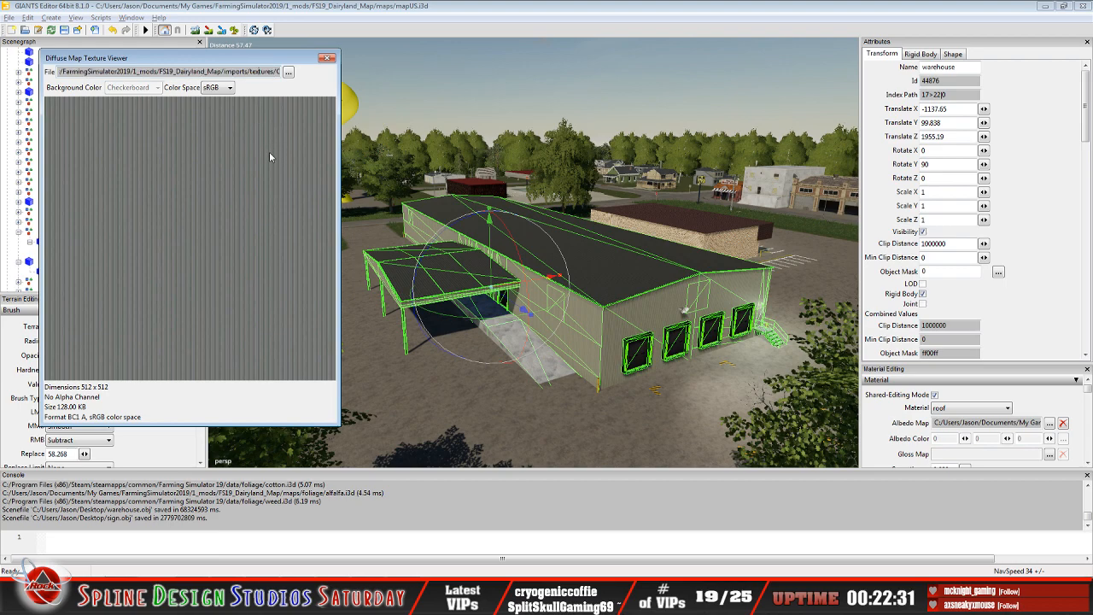
key(End)
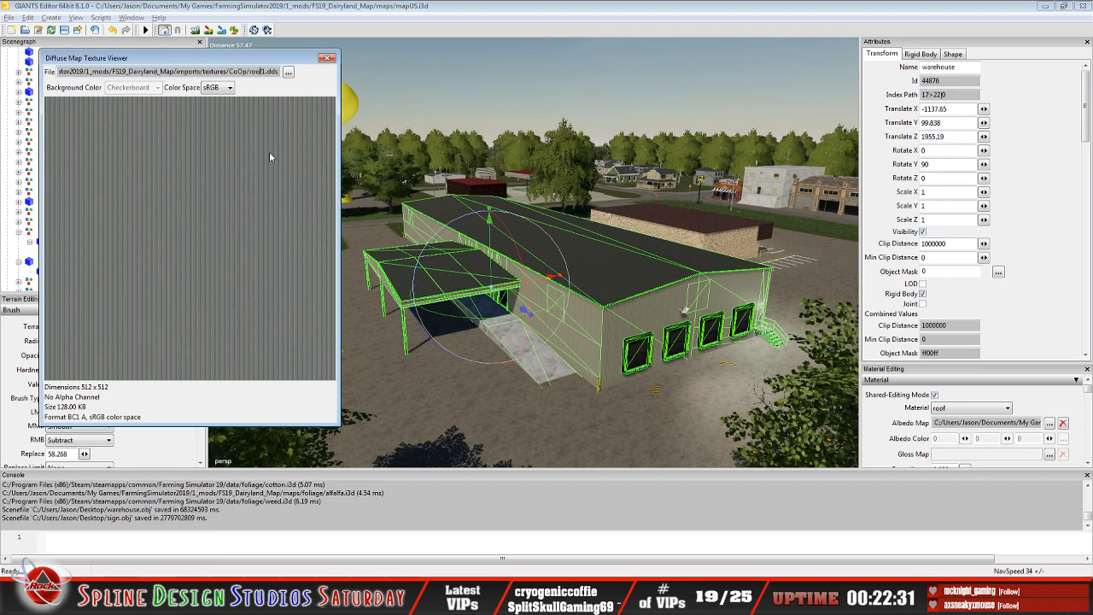
click(327, 59)
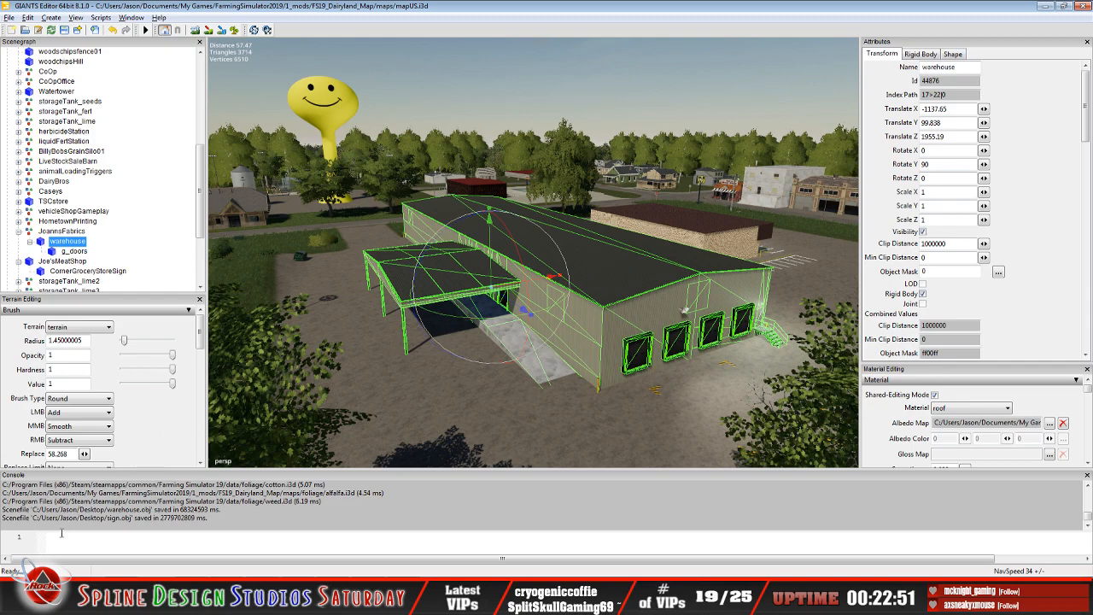
- Switch to Windows Explorer and look through the texture files in the CoOp folder under imports\textures
key(alt+Tab)
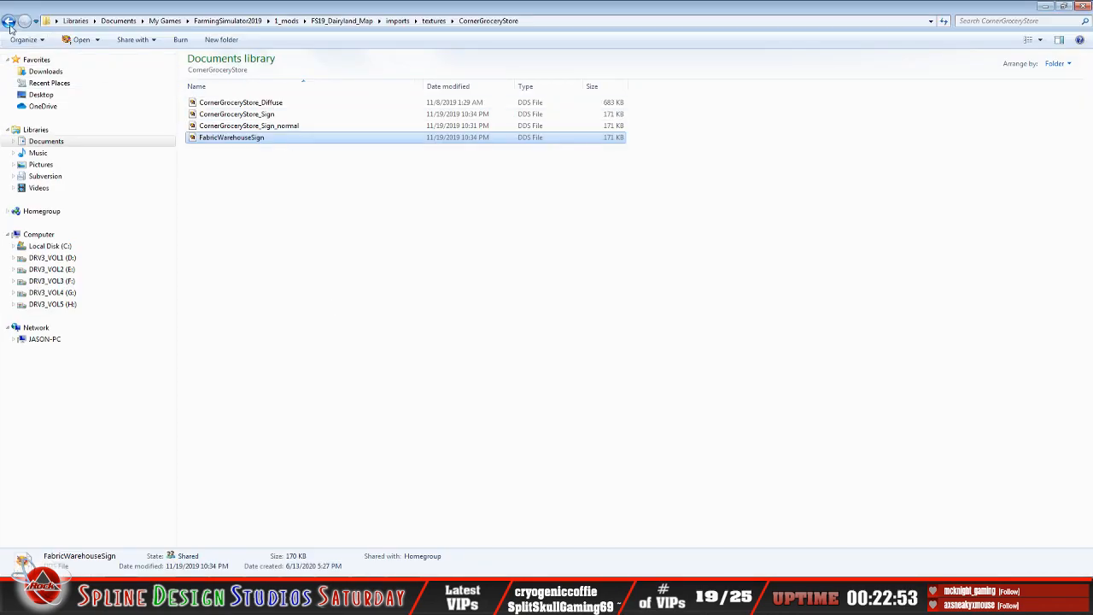
click(8, 21)
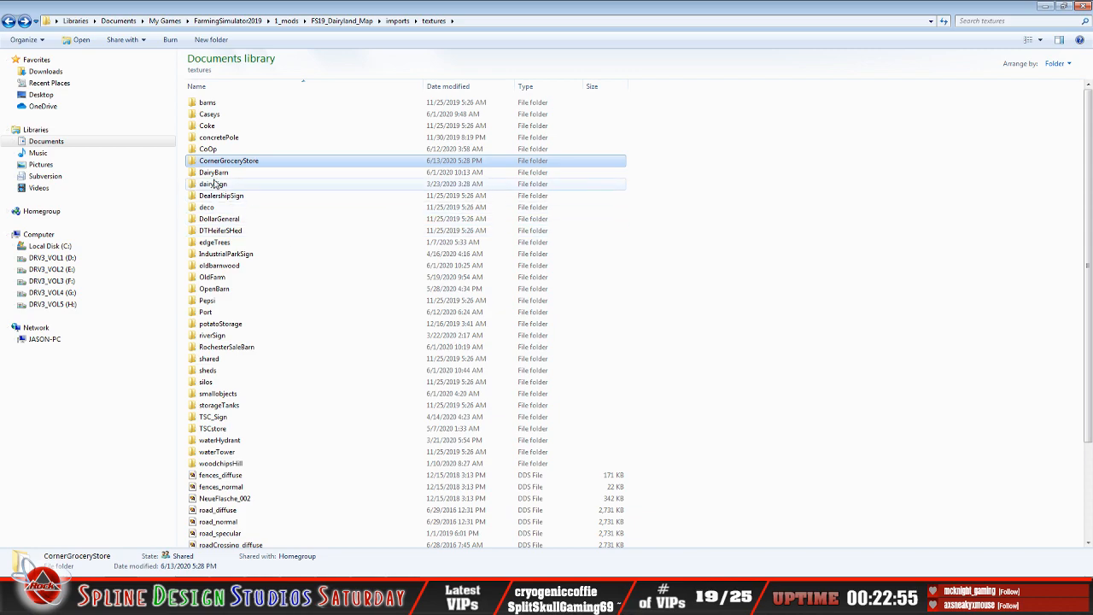
click(201, 150)
double_click(205, 150)
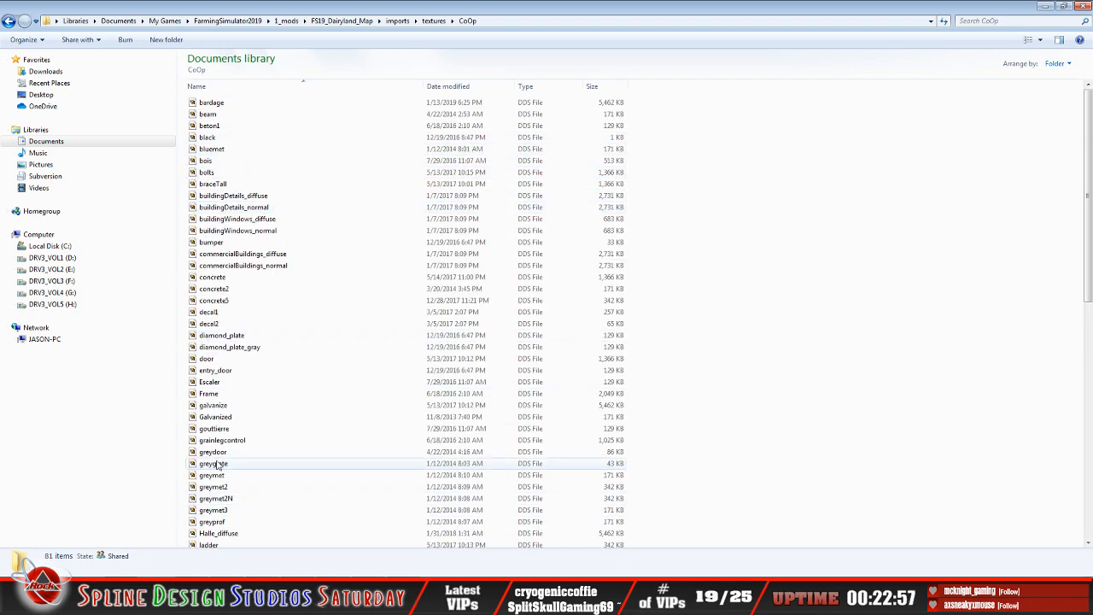
scroll(222, 457, down, 10)
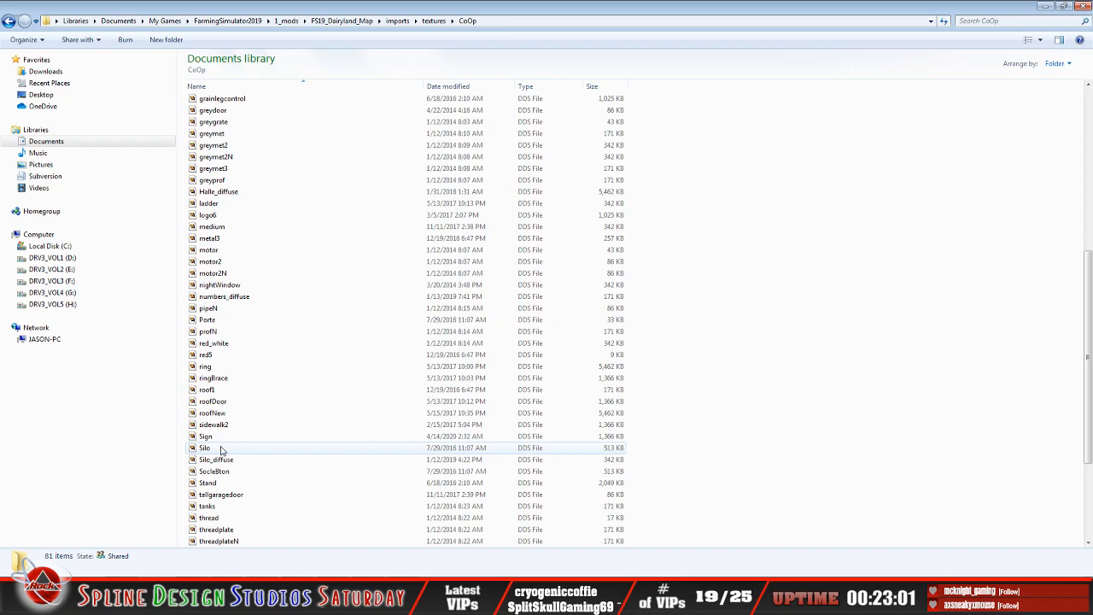
scroll(226, 450, down, 5)
scroll(216, 451, up, 14)
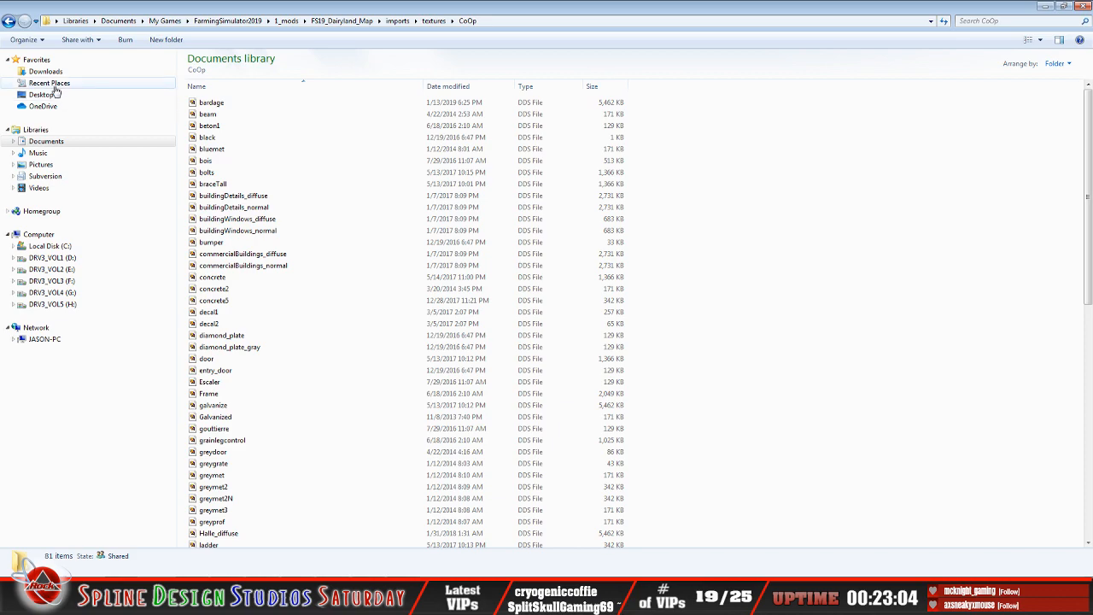
- Move the FabricWarehouseSign texture file from the CornerGroceryStore folder into the CoOp folder
click(9, 20)
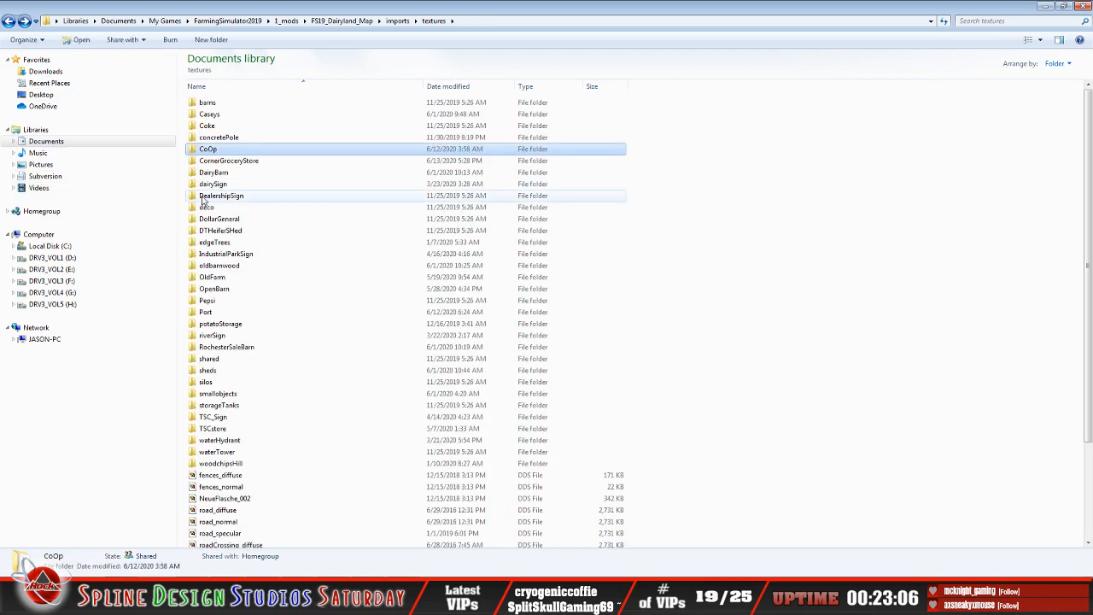
click(229, 162)
double_click(229, 163)
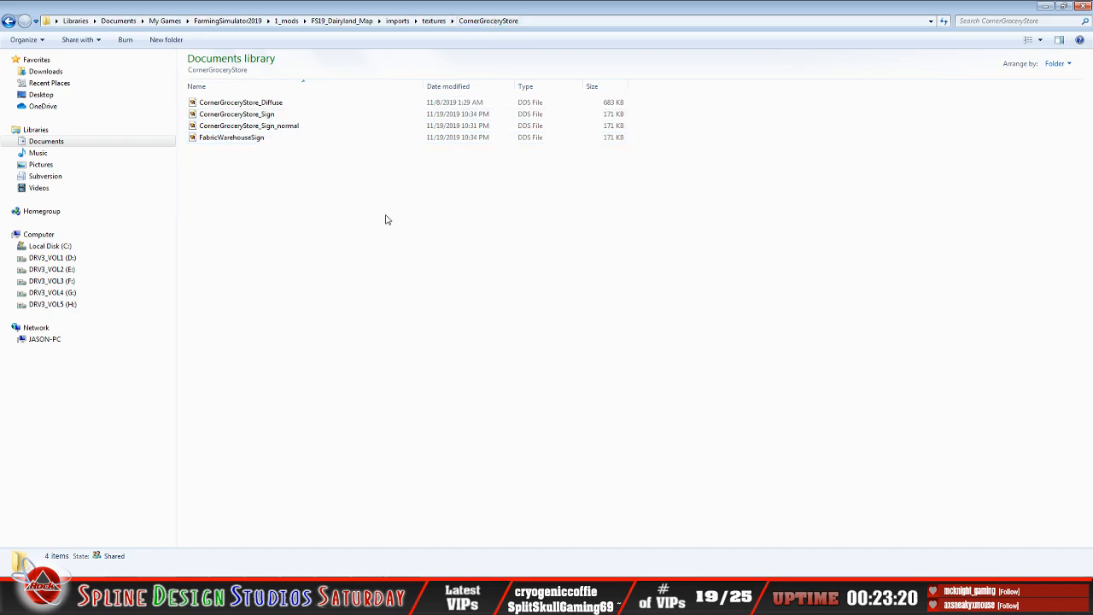
click(254, 142)
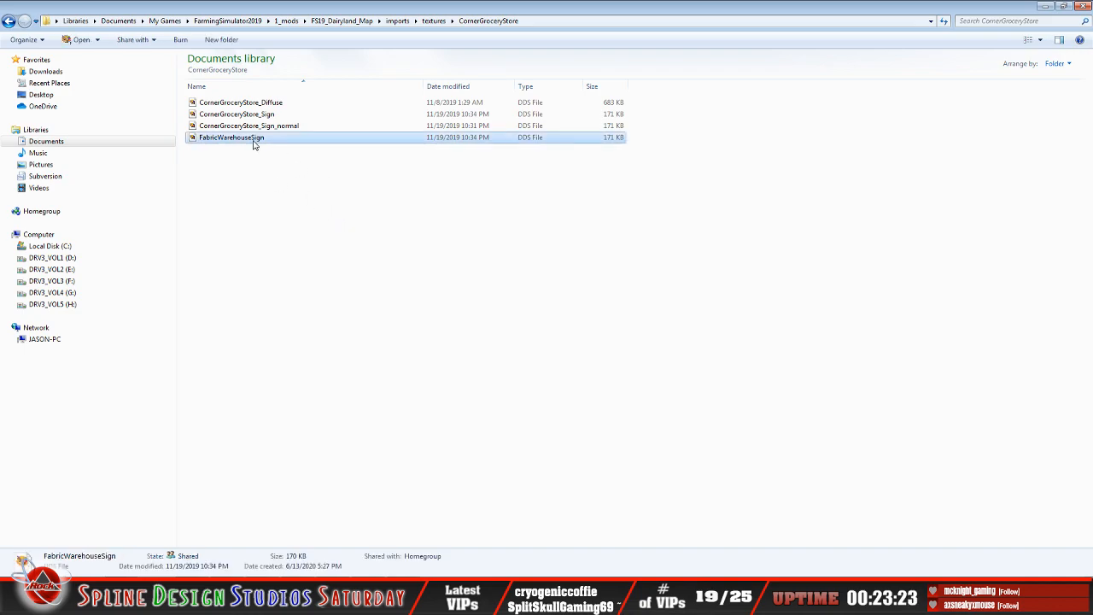
right_click(254, 142)
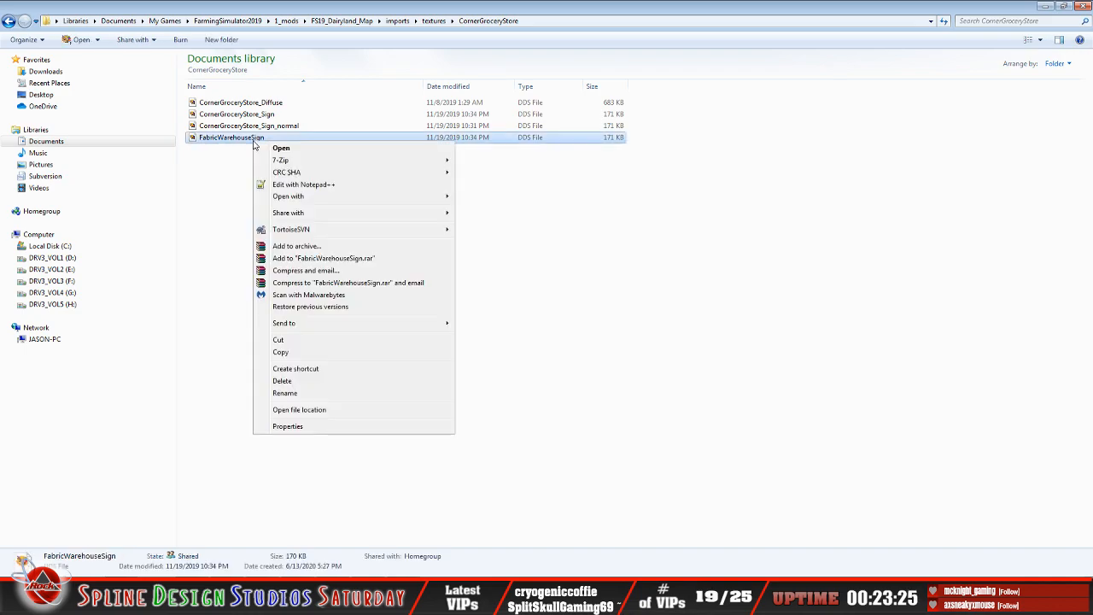
click(295, 339)
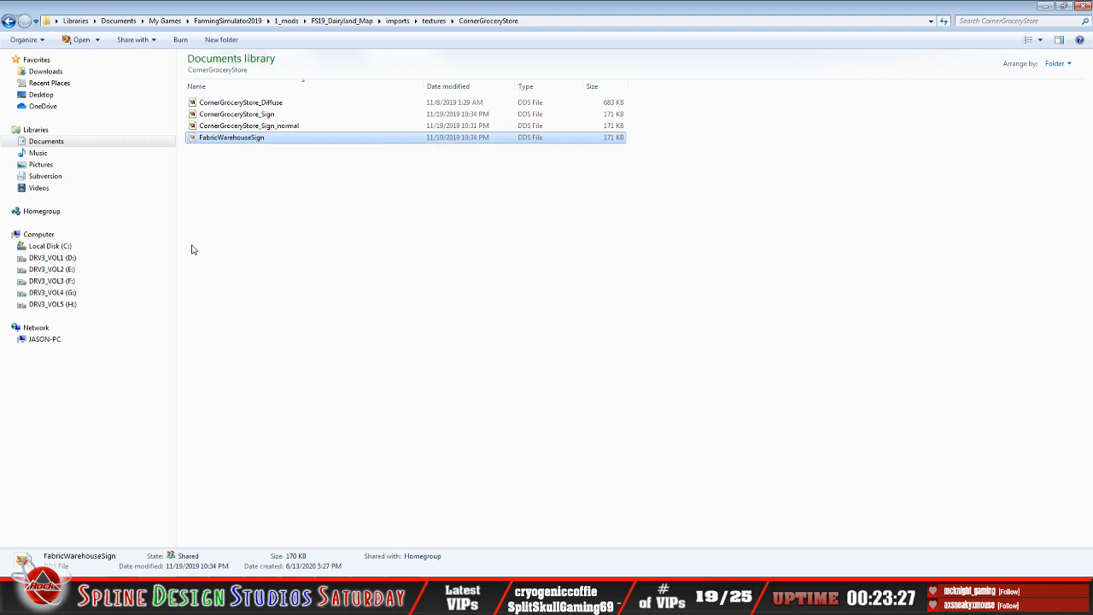
click(15, 24)
double_click(214, 138)
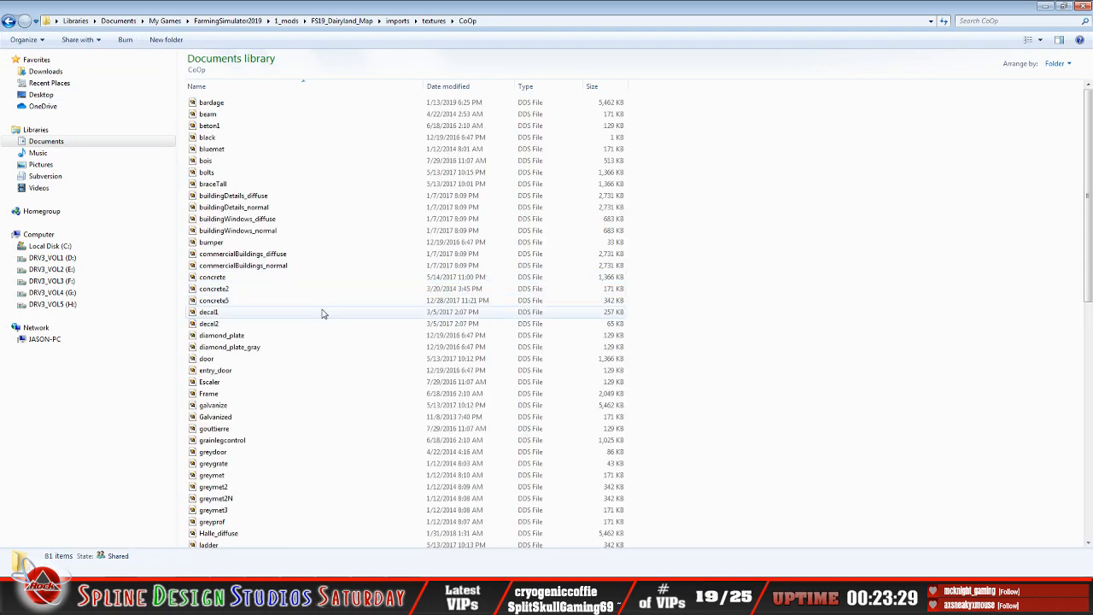
right_click(325, 312)
click(366, 390)
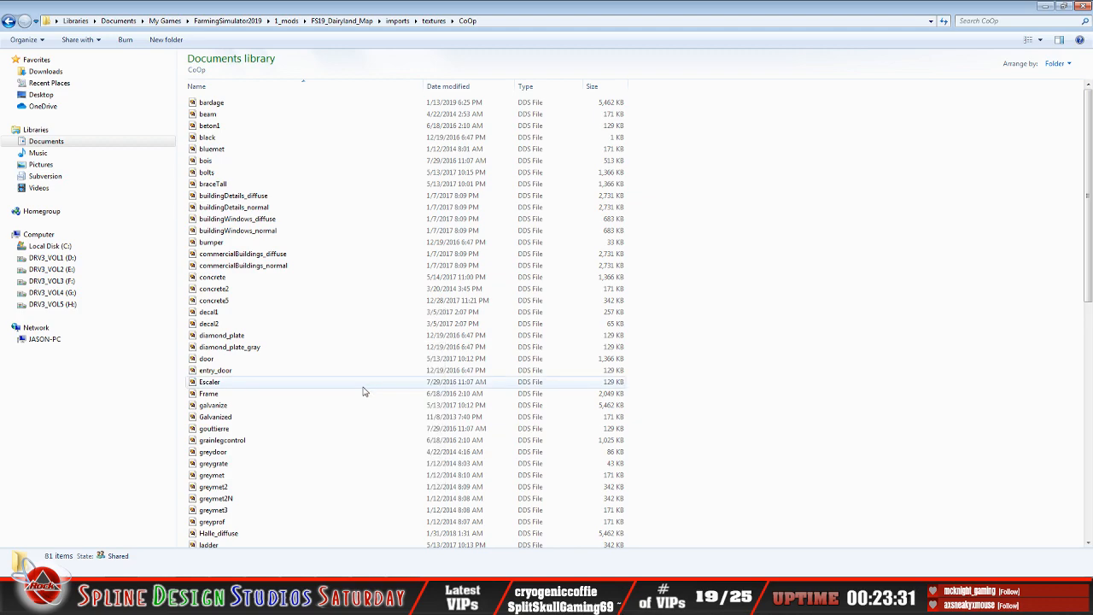
- Copy CornerGroceryStore_Sign_normal from the CornerGroceryStore folder into the CoOp folder
click(8, 23)
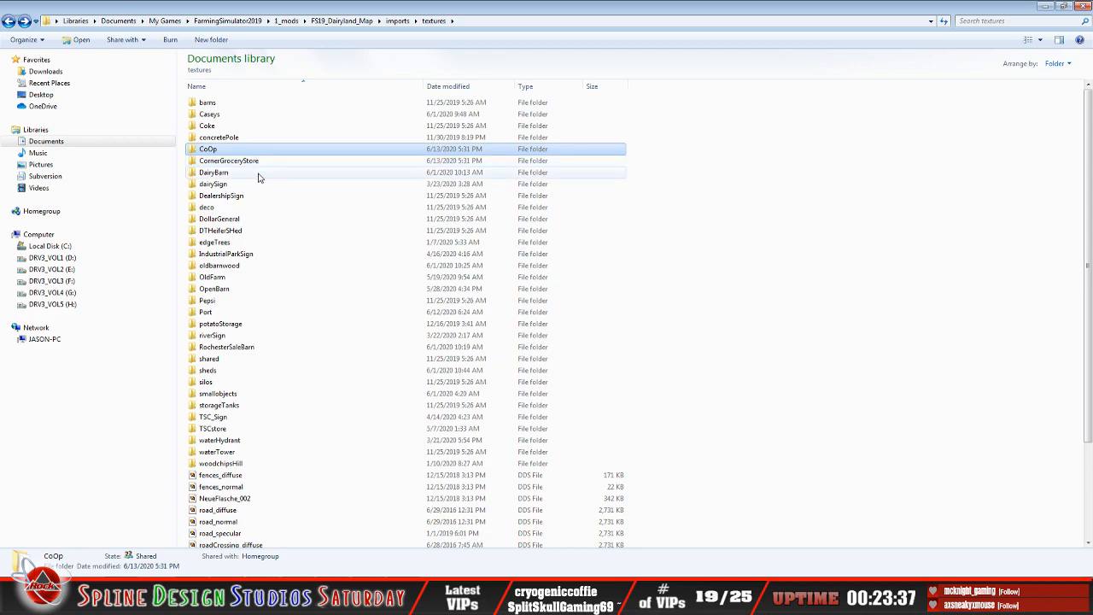
double_click(228, 162)
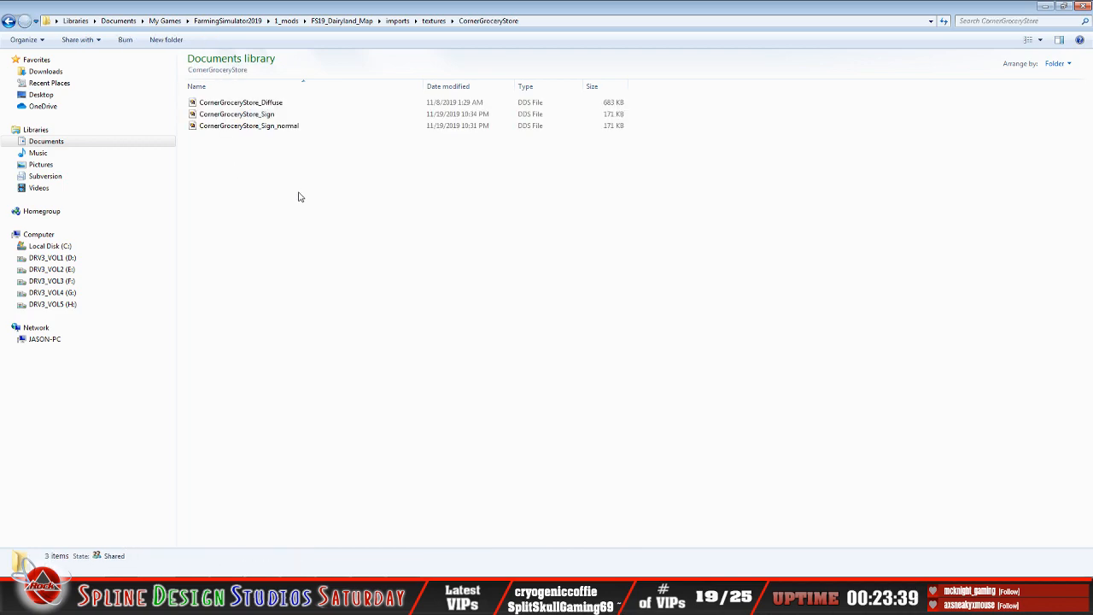
right_click(277, 128)
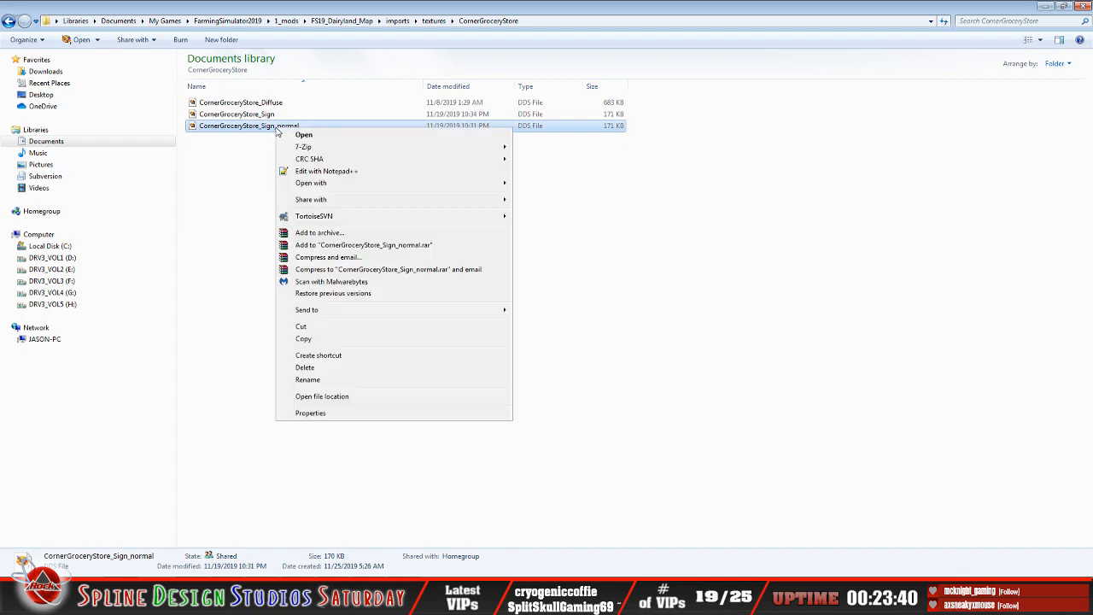
click(329, 339)
click(9, 23)
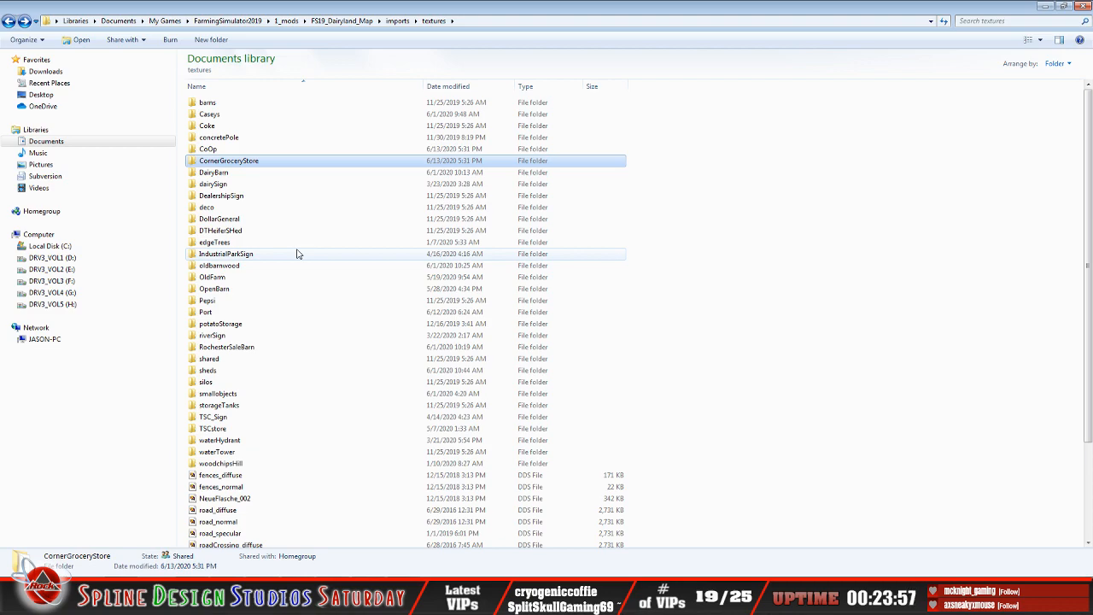
double_click(210, 150)
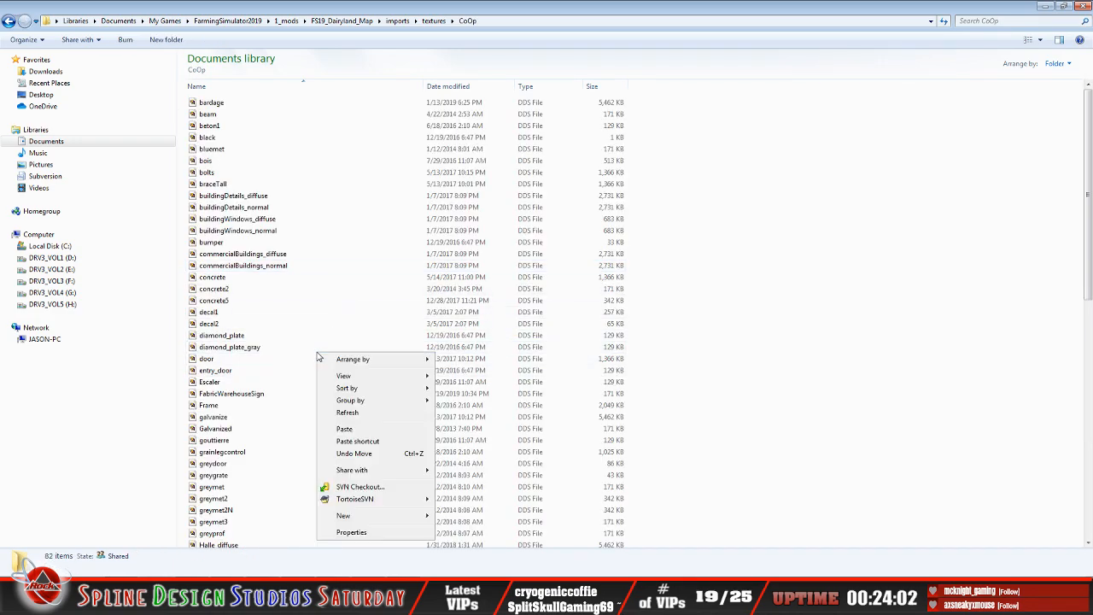
click(357, 429)
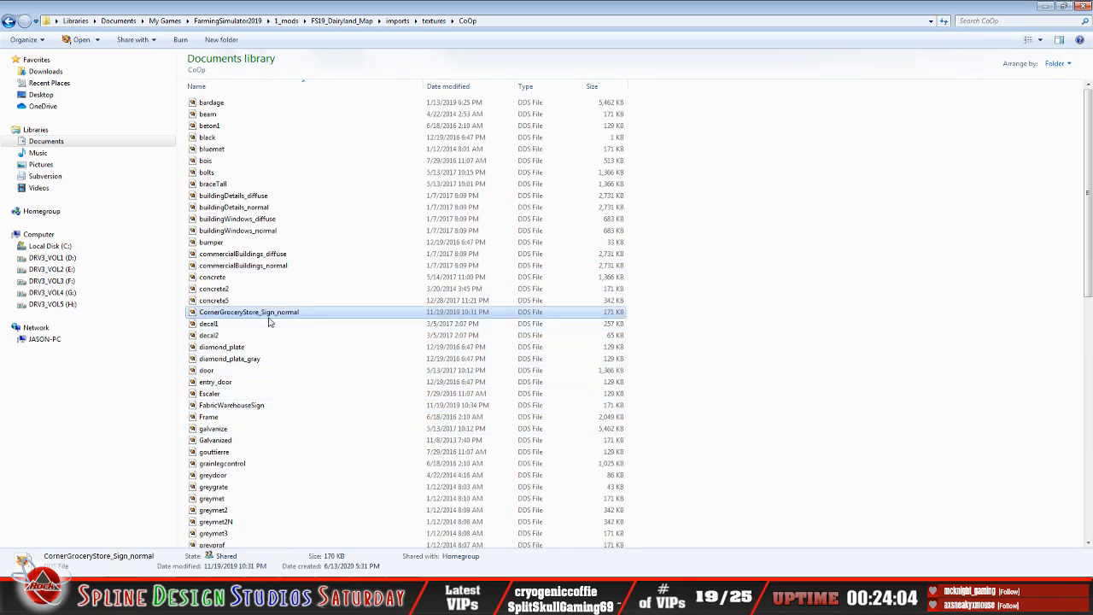
- Rename CornerGroceryStore_Sign_normal in the CoOp folder as FabricWarehouseSign_normal
right_click(268, 314)
click(325, 278)
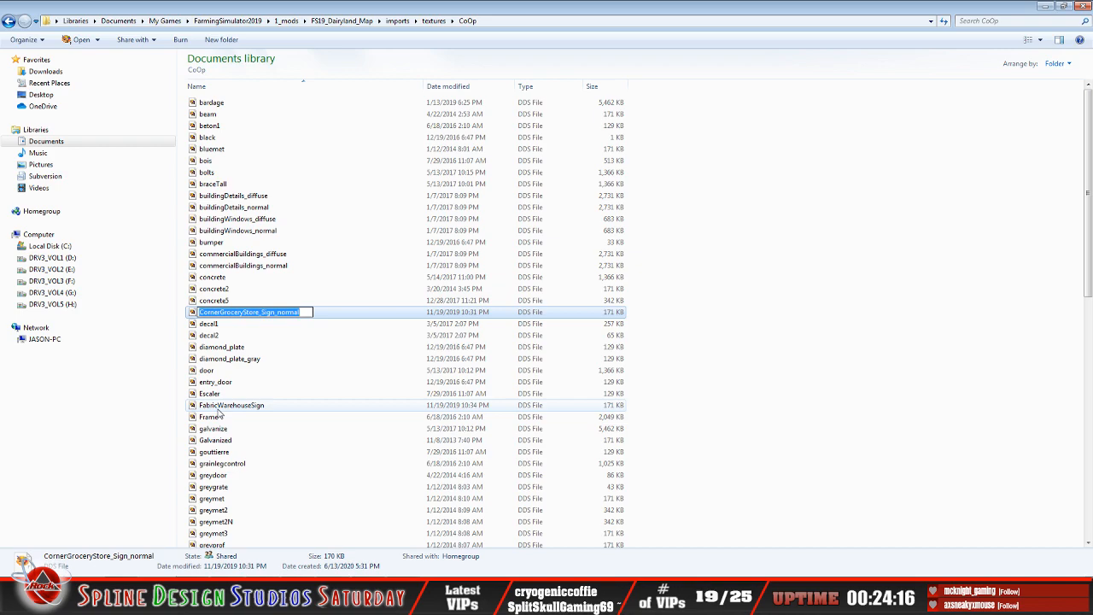
key(End)
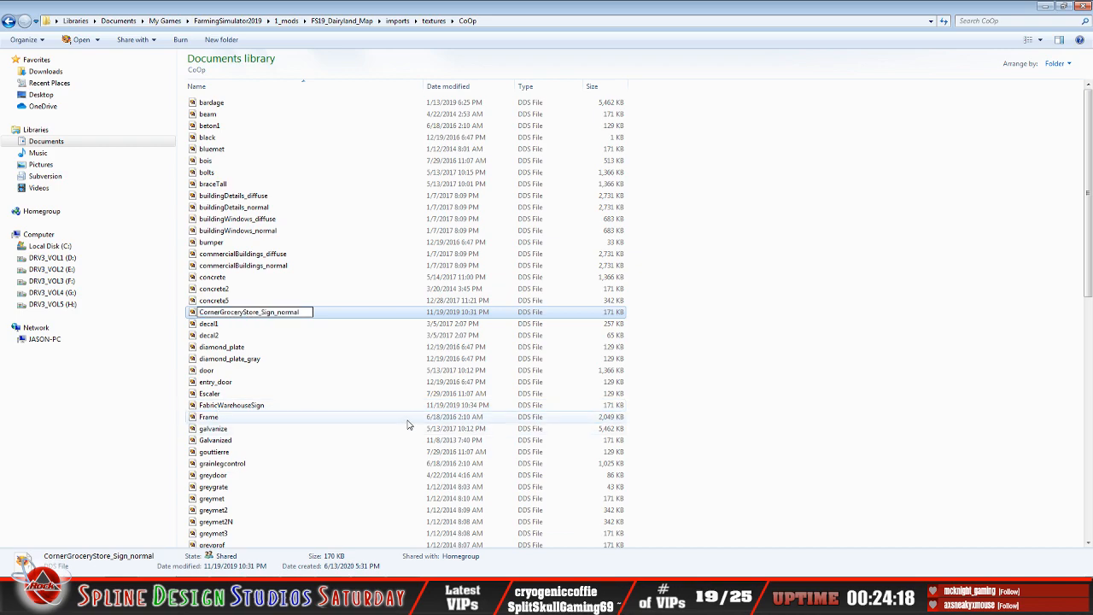
key(Left)
key(Left)
key(Left)
key(Left)
key(Left)
key(Left)
key(Left)
key(Left)
key(Left)
key(Left)
key(Left)
key(Left)
key(Left)
key(Left)
key(Delete)
key(Delete)
key(Delete)
key(Delete)
key(Delete)
key(Delete)
key(Delete)
key(Delete)
key(Delete)
key(Delete)
key(Delete)
key(Delete)
key(Delete)
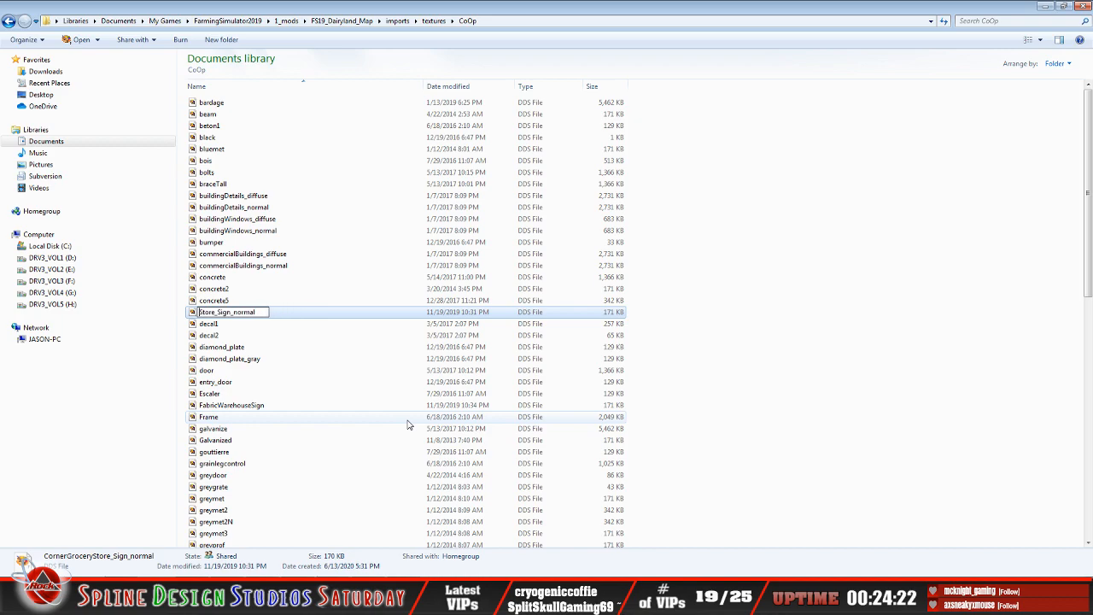
key(Delete)
key(Delete)
key(Delete)
key(Delete)
key(Delete)
key(Delete)
text(Fa)
text(bric)
text(Ware)
text(house)
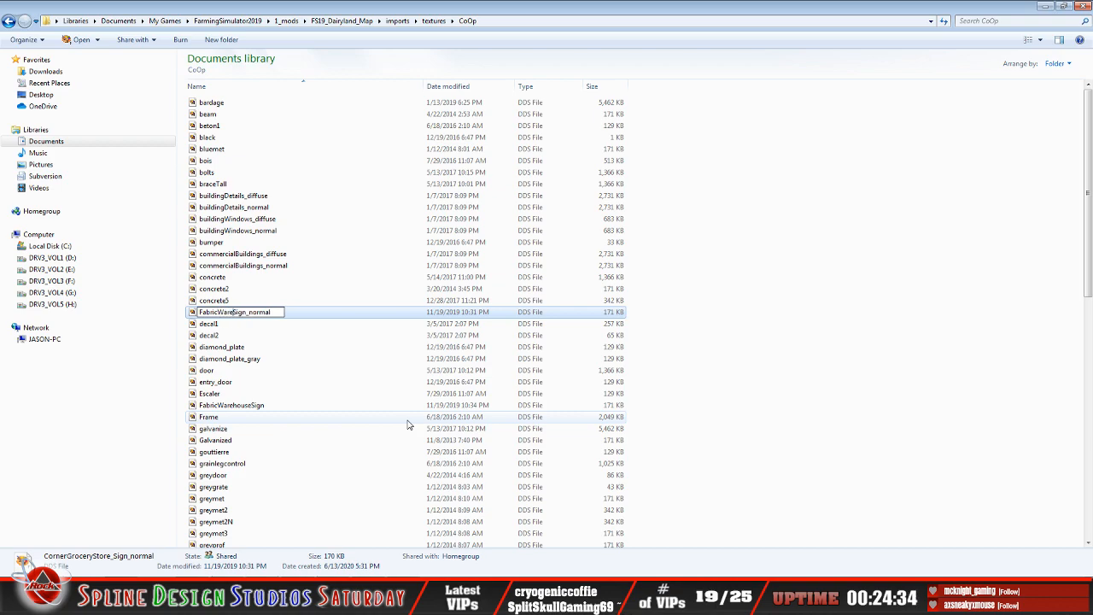
text(se)
key(Return)
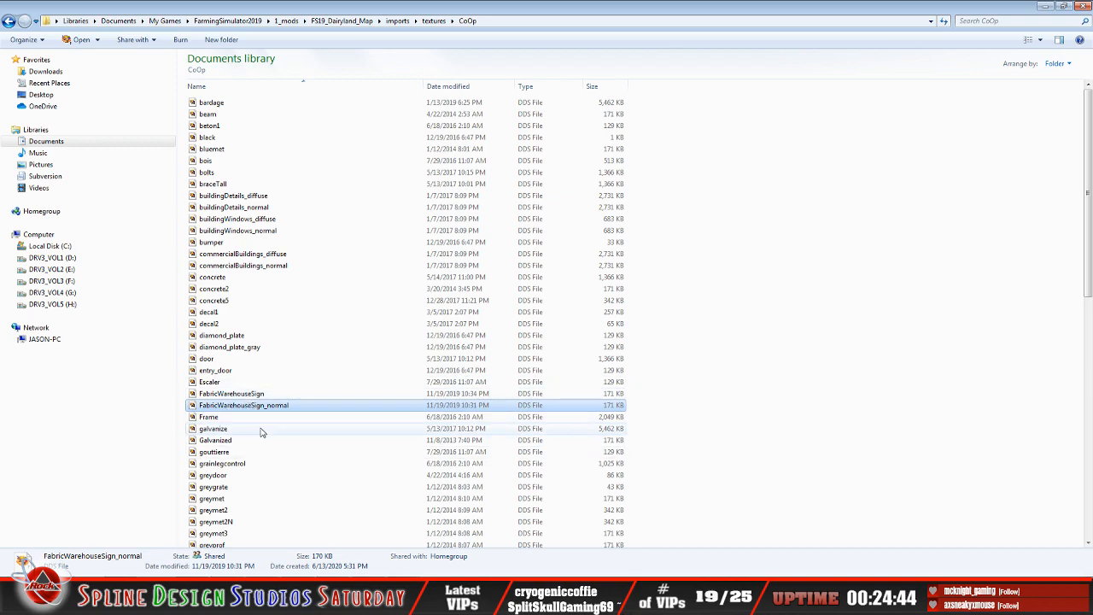
click(233, 394)
click(278, 406)
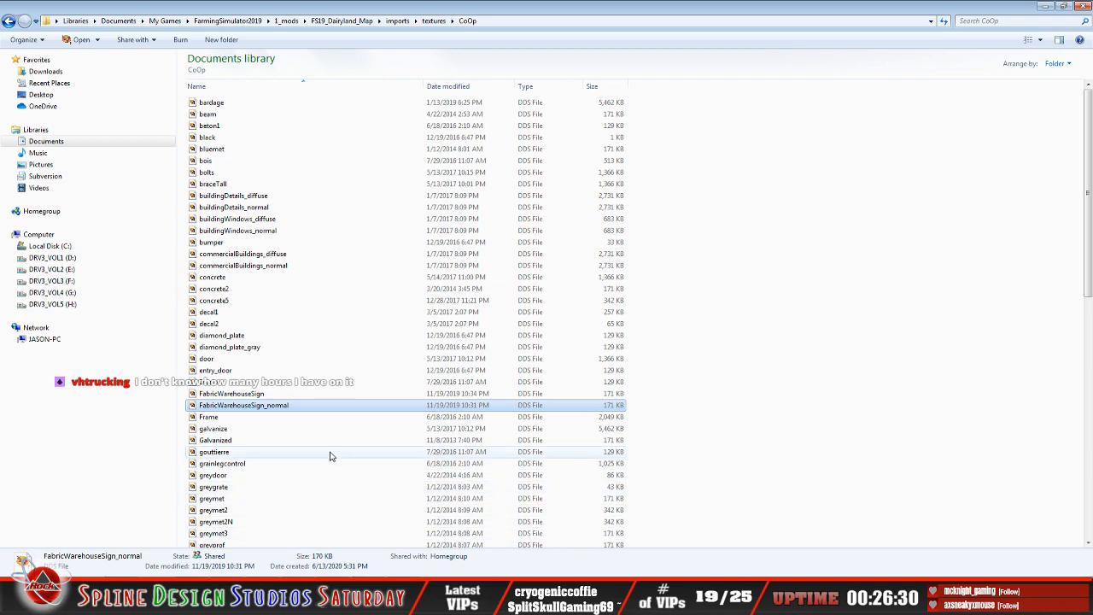
- Check the sign texture files in the CornerGroceryStore folder and return to the textures folder
click(8, 21)
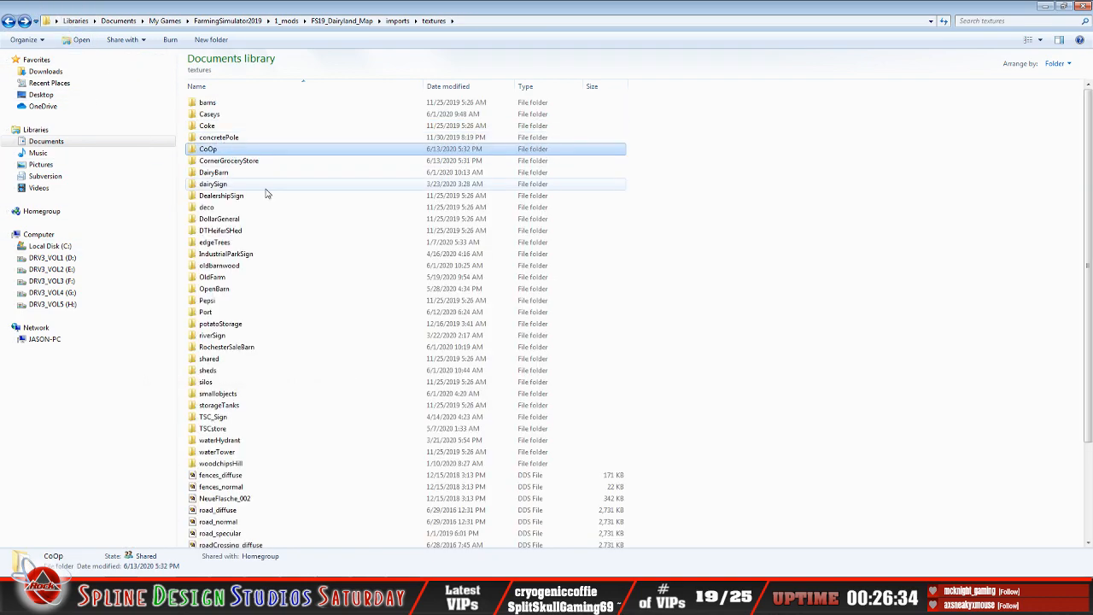
double_click(239, 161)
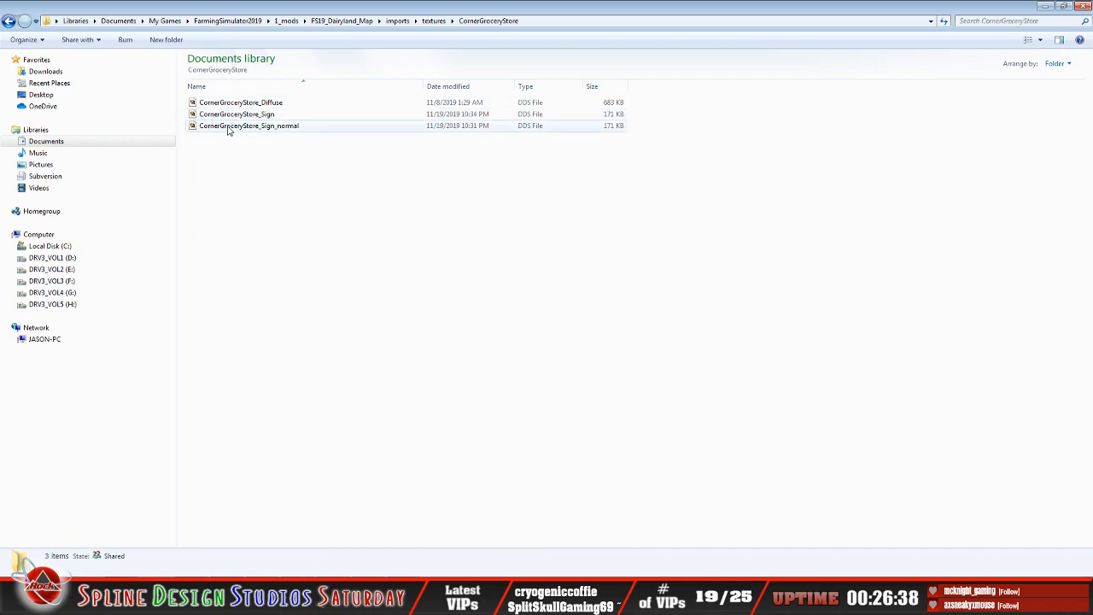
click(8, 20)
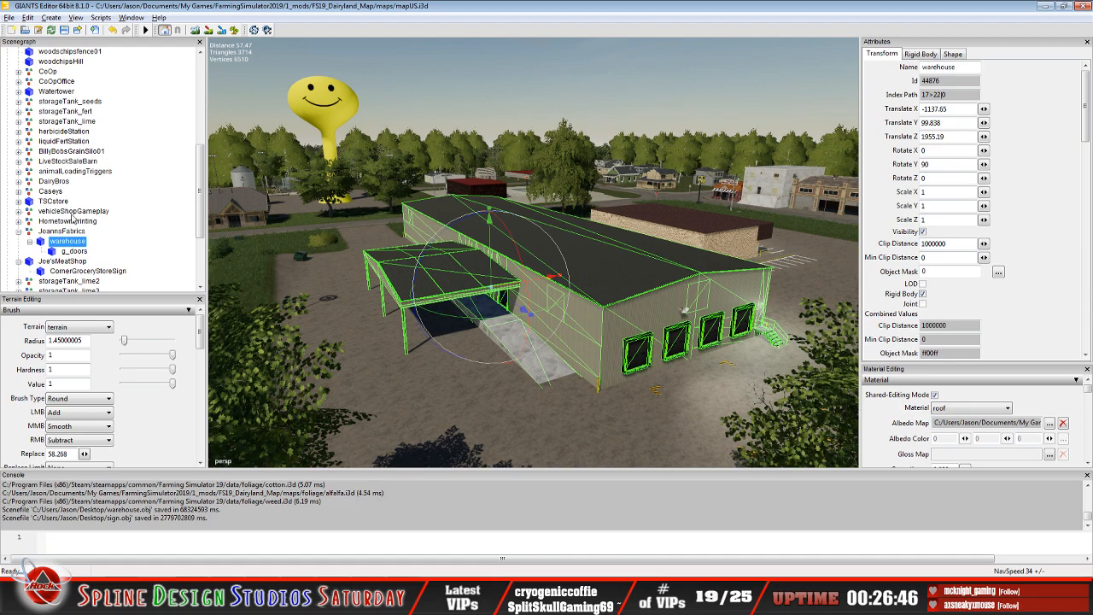
- Switch to GIANTS Editor and check which material the CornerGroceryStoreSign object of the meat shop uses
click(88, 271)
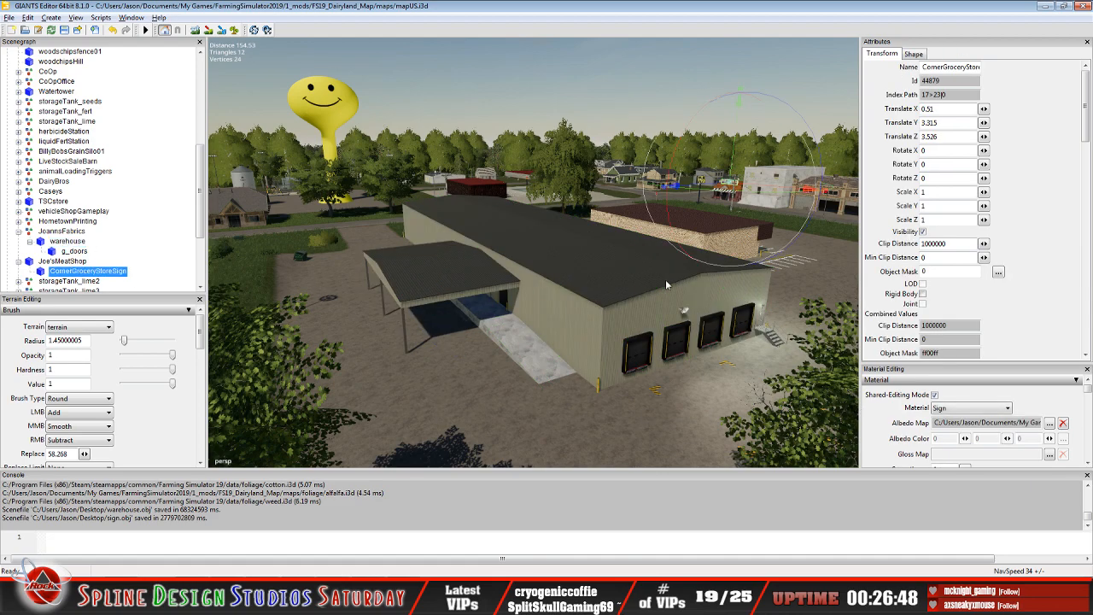
click(940, 407)
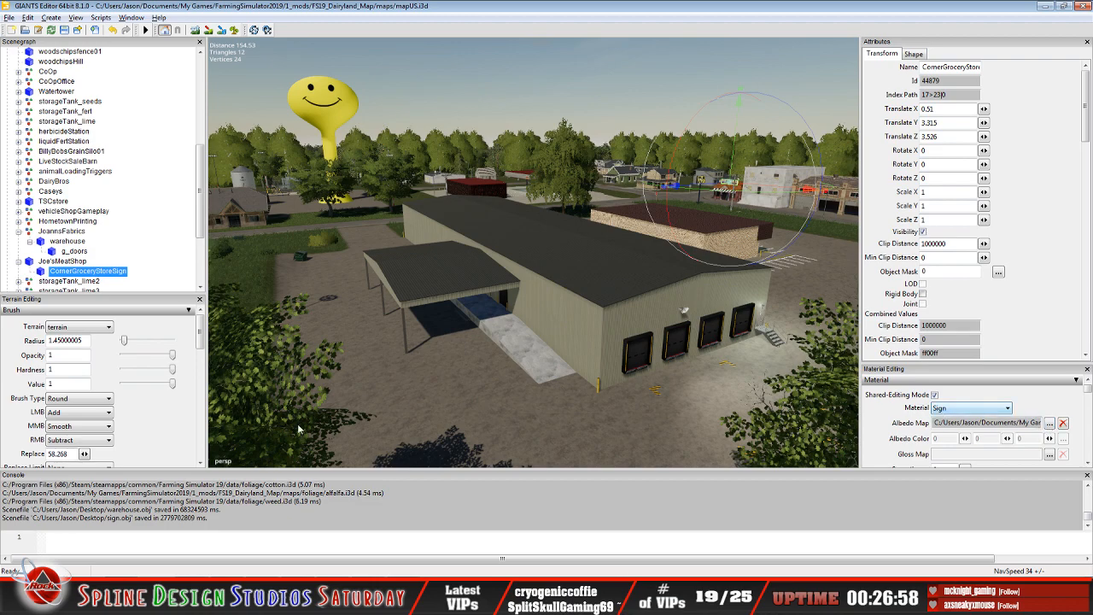
- Switch to Windows Explorer and open the mapUS i3d file from the FS19_Dairyland_Map maps folder in Notepad++
key(alt+Tab)
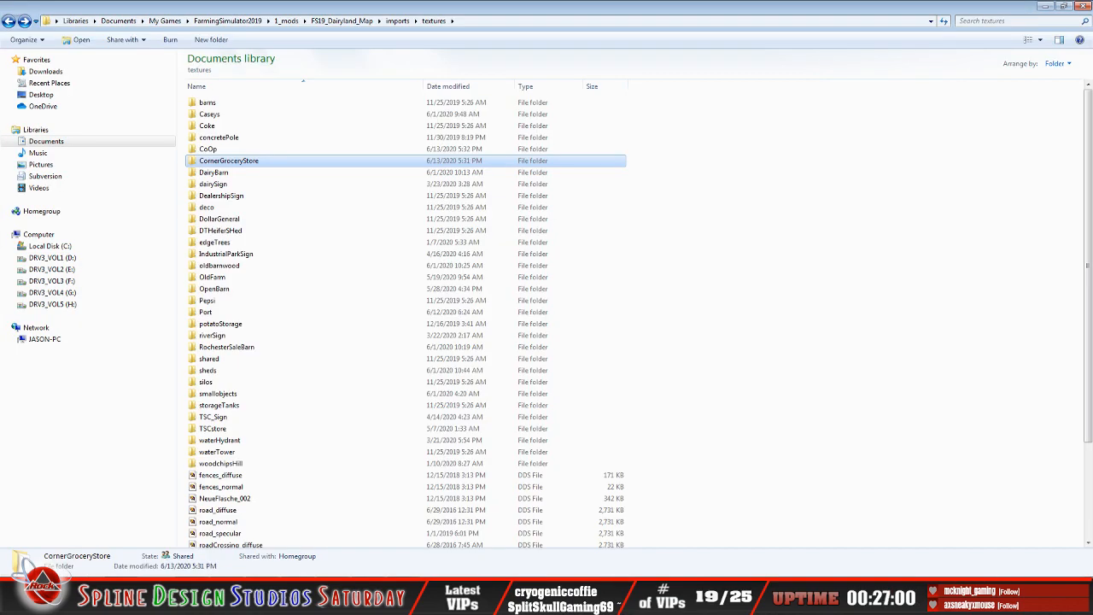
click(9, 22)
click(10, 21)
click(9, 22)
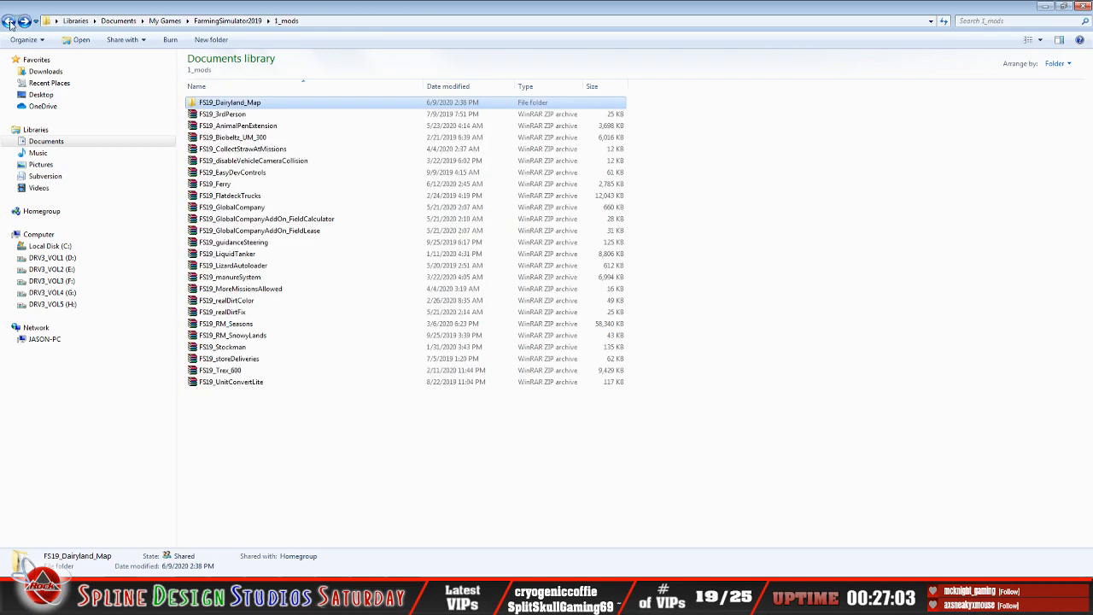
double_click(250, 104)
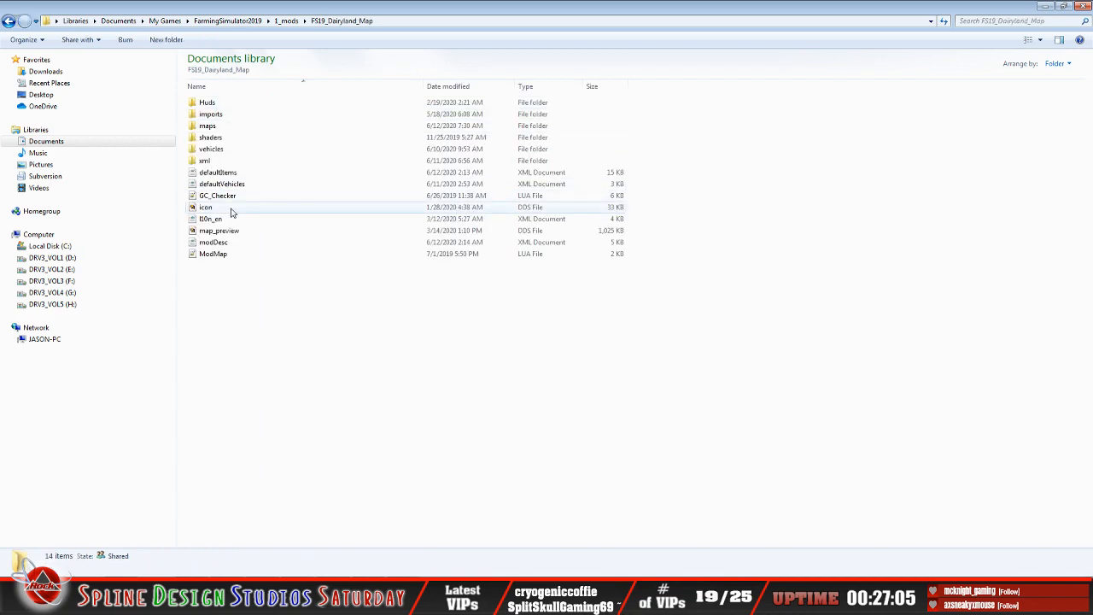
click(207, 129)
double_click(207, 128)
right_click(218, 288)
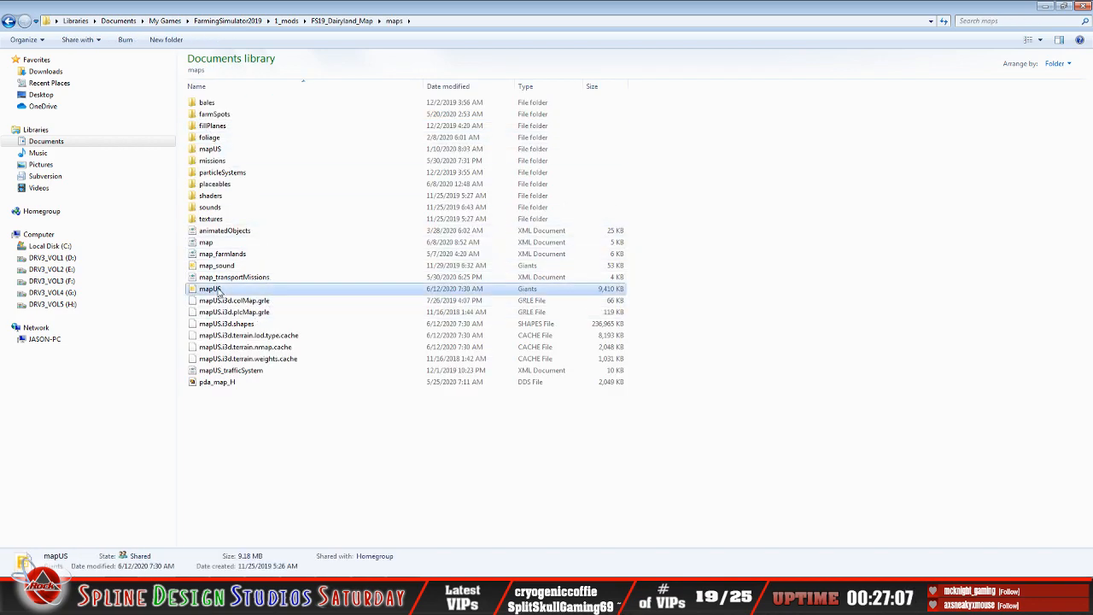
click(263, 329)
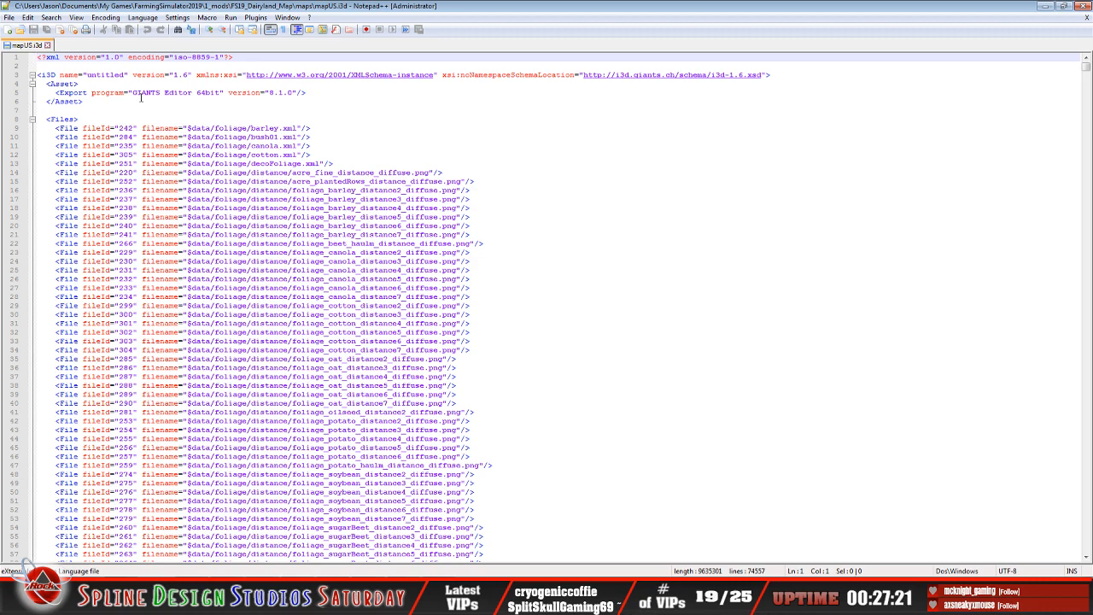
- Search mapUS.i3d for "Sign" and go through the matches up to the USSignPack_V1 texture entries
click(51, 17)
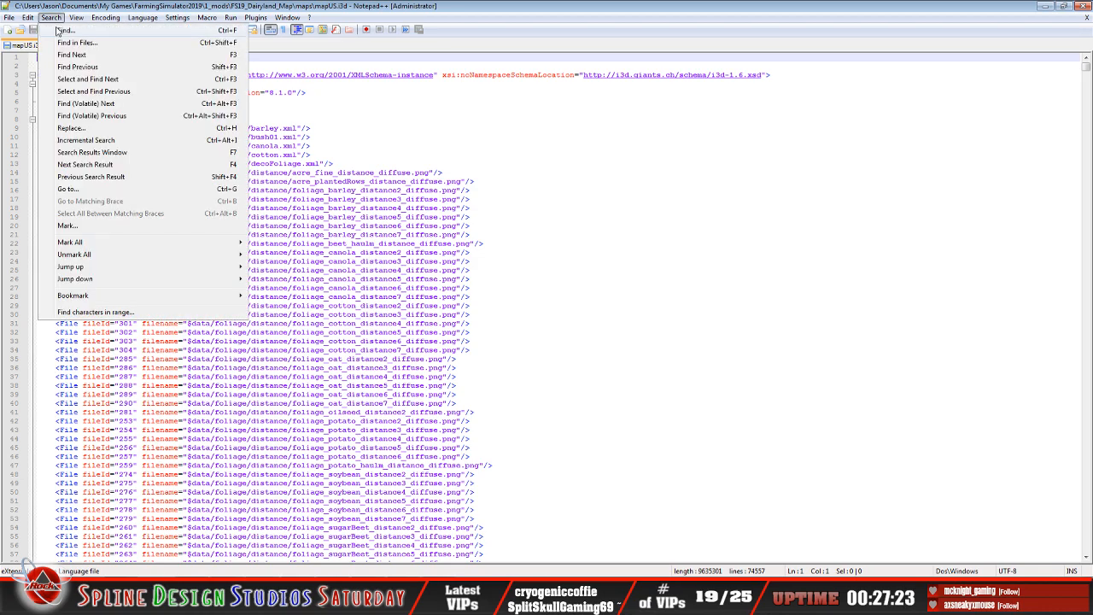
click(64, 28)
text(S)
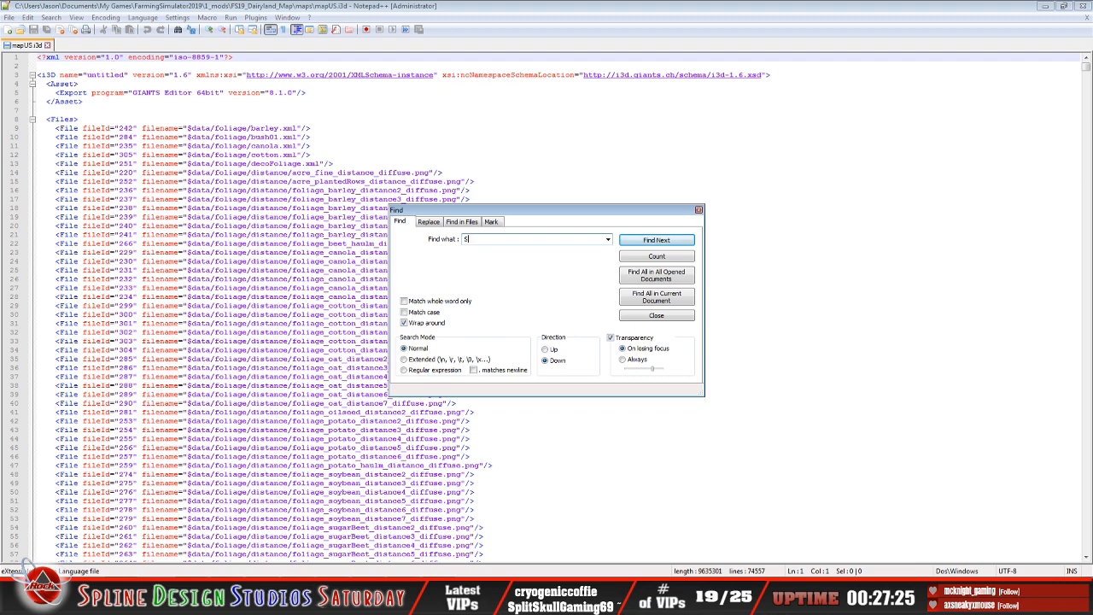
text(ign)
click(656, 240)
drag(551, 212, 706, 134)
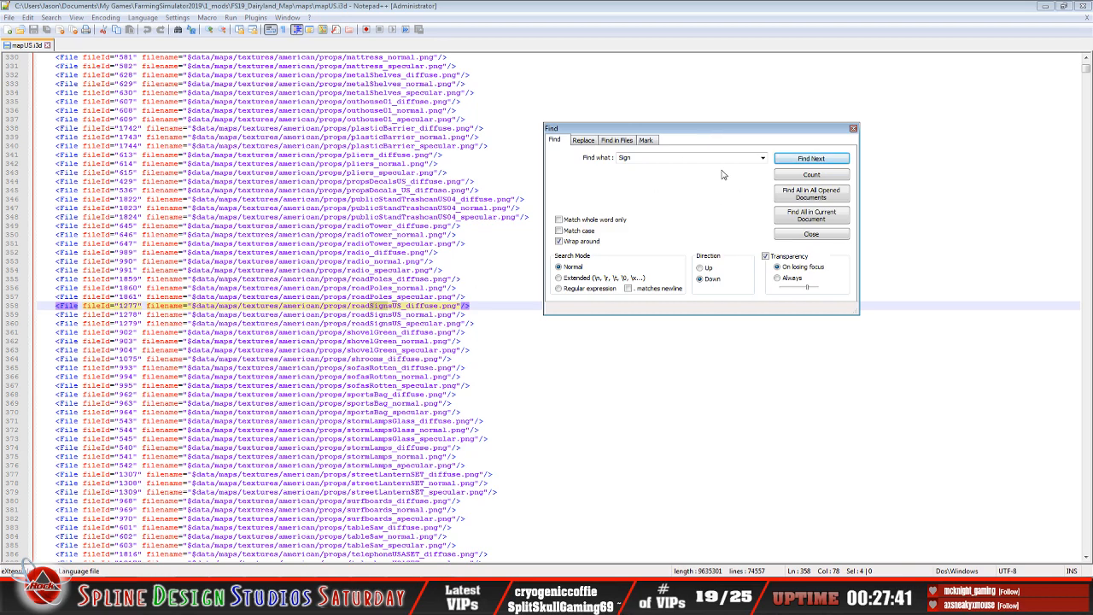
double_click(686, 157)
click(795, 160)
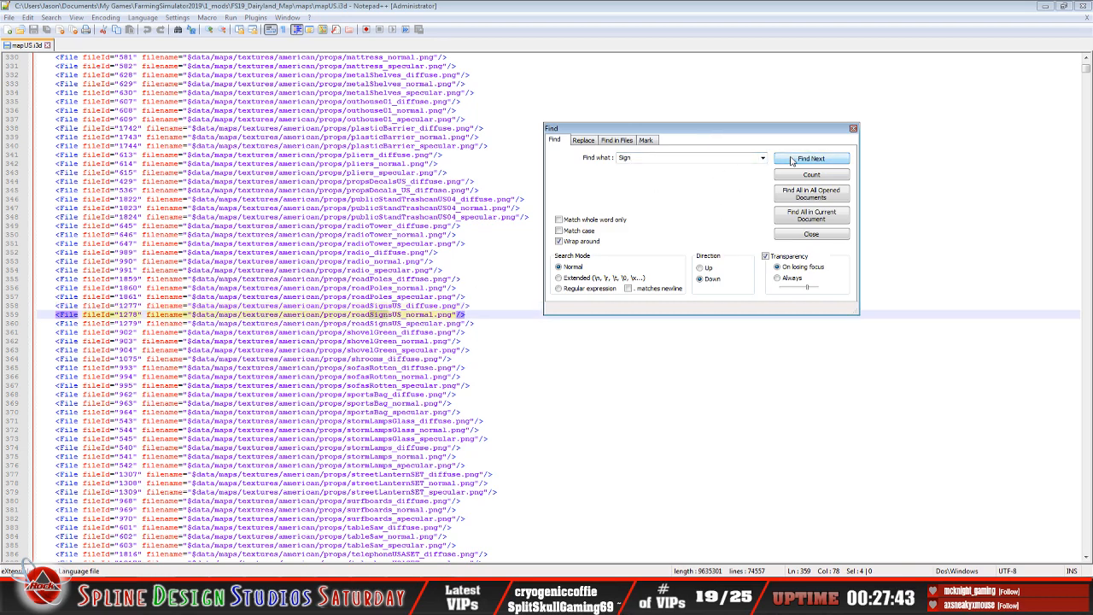
click(793, 161)
click(793, 161)
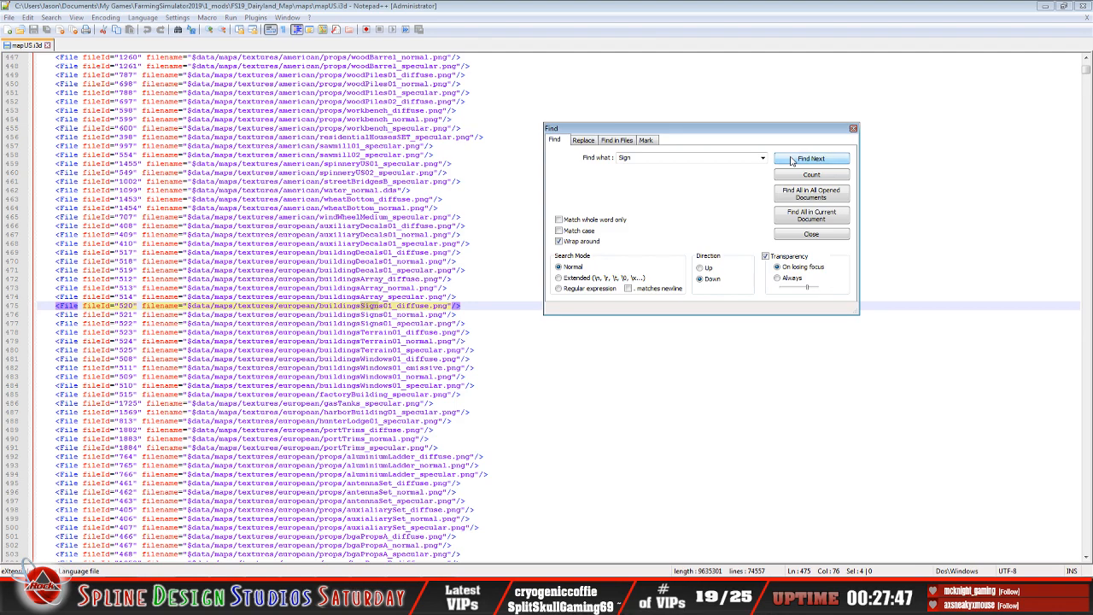
click(793, 160)
click(793, 160)
click(793, 161)
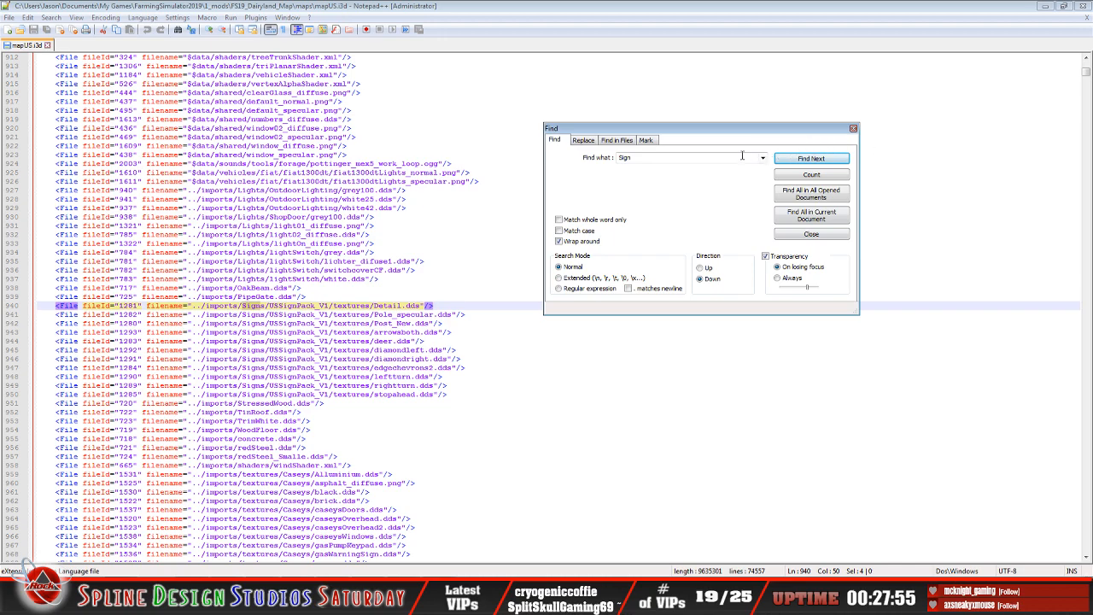
- Continue through the "Sign" matches to the CornerGroceryStore_Sign.dds file entry
click(678, 157)
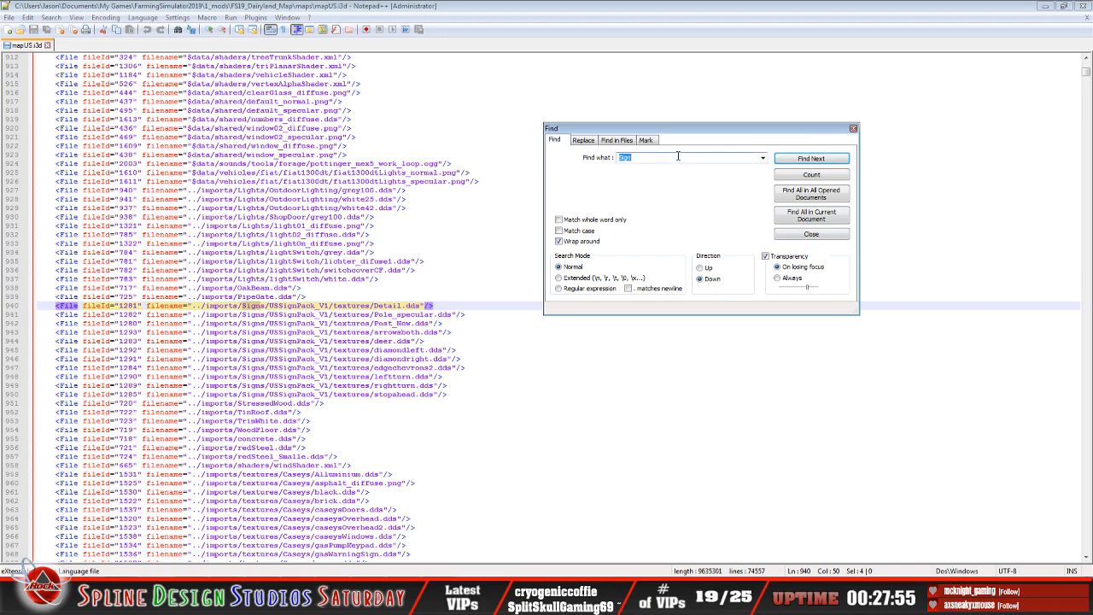
click(809, 161)
click(810, 161)
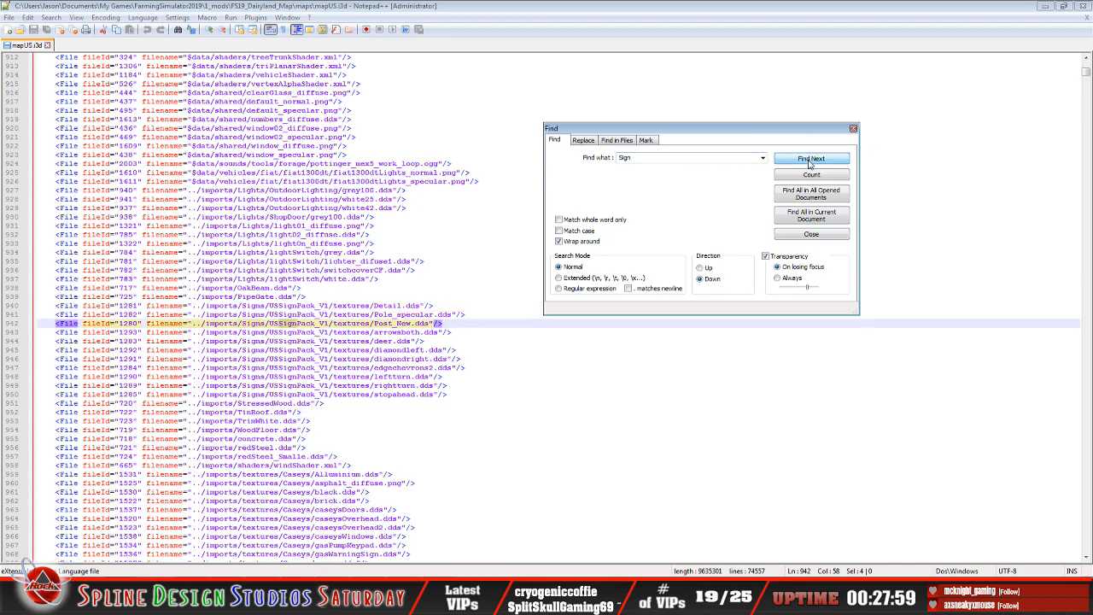
click(810, 160)
click(809, 161)
click(810, 161)
click(810, 160)
click(810, 161)
click(810, 161)
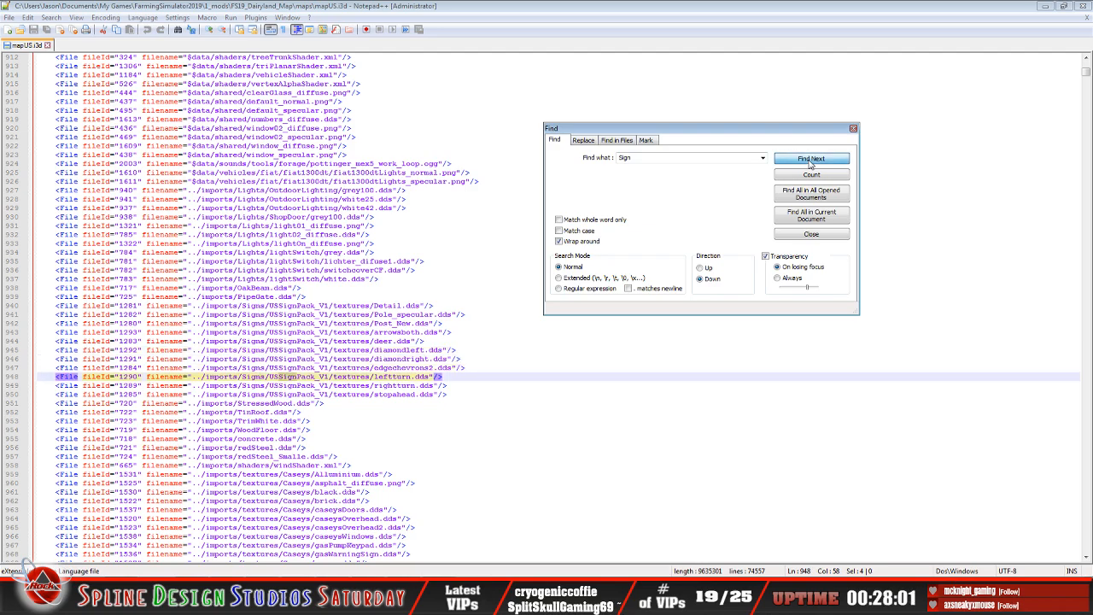
click(810, 161)
click(809, 161)
click(810, 161)
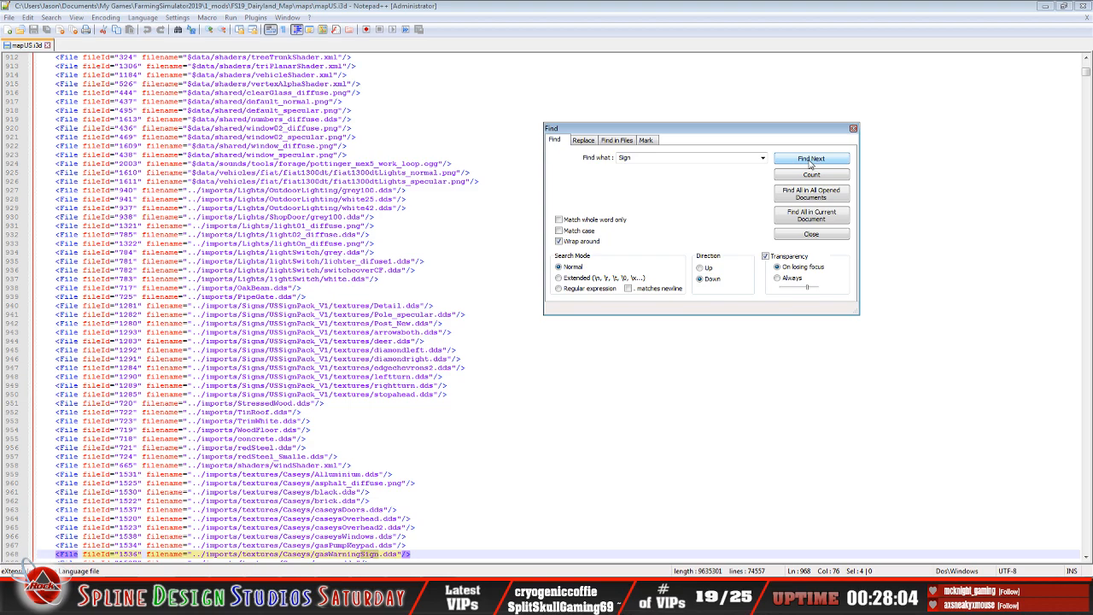
click(810, 159)
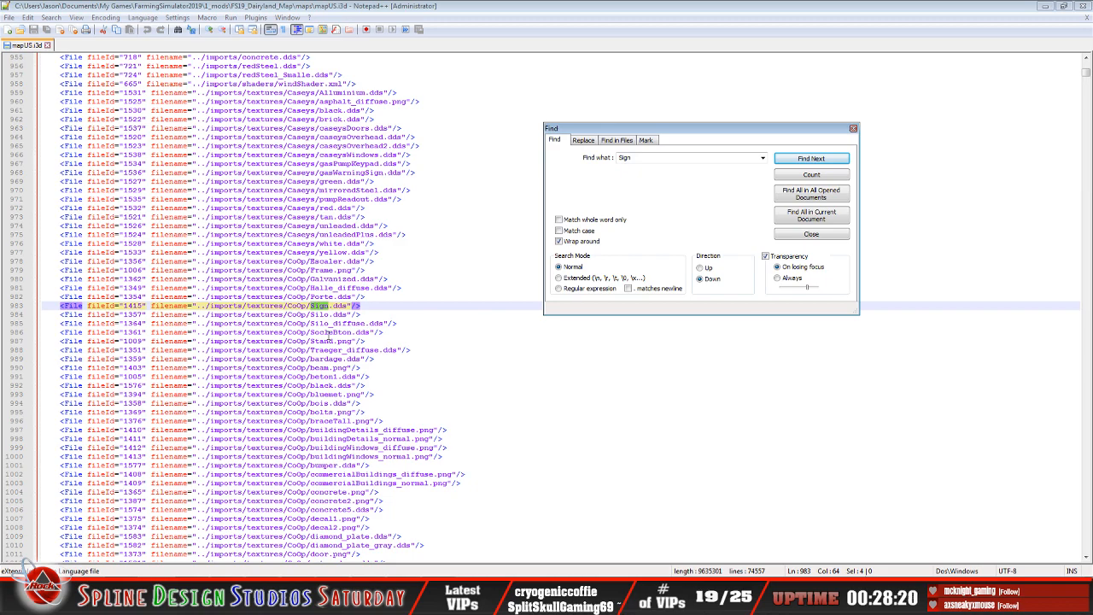
double_click(657, 157)
click(658, 157)
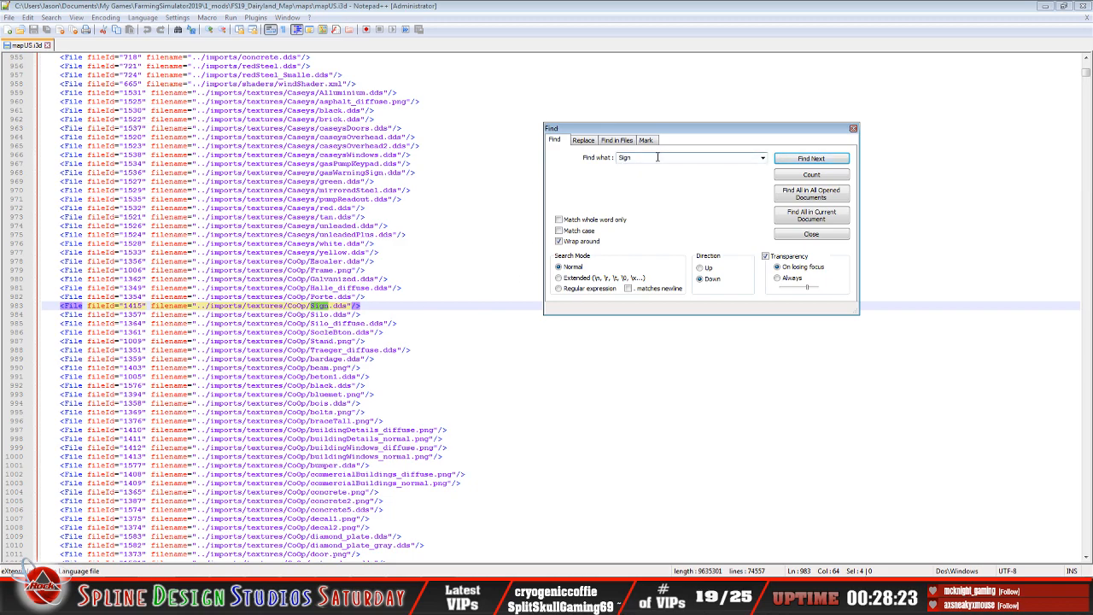
click(837, 162)
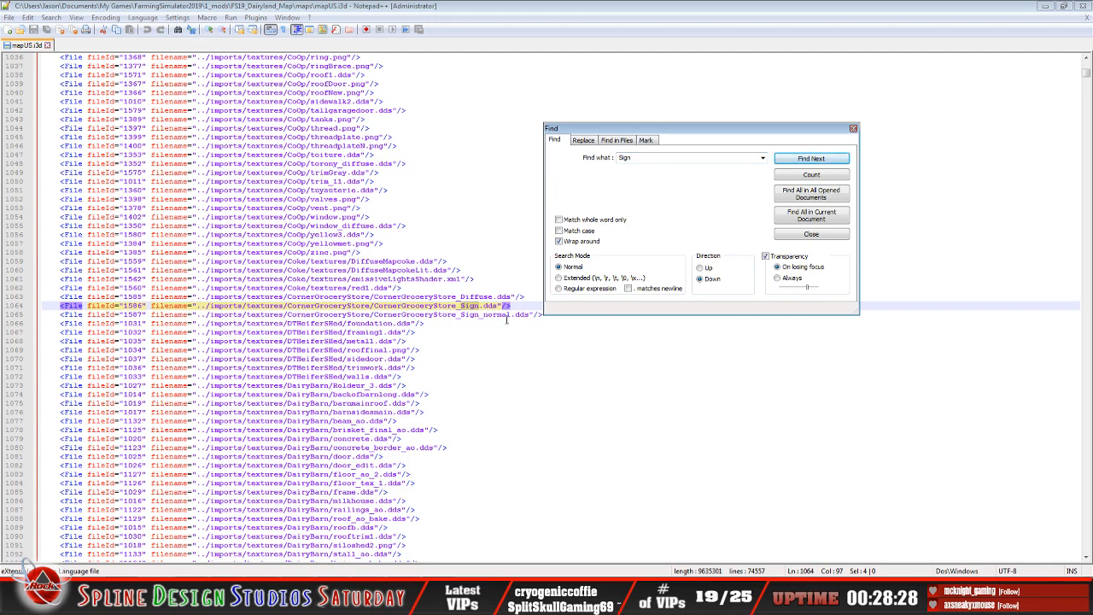
- Go through the next "Sign" matches in mapUS.i3d, from the DealershipSign textures to the IndustrialParkSign entries
click(812, 160)
click(813, 160)
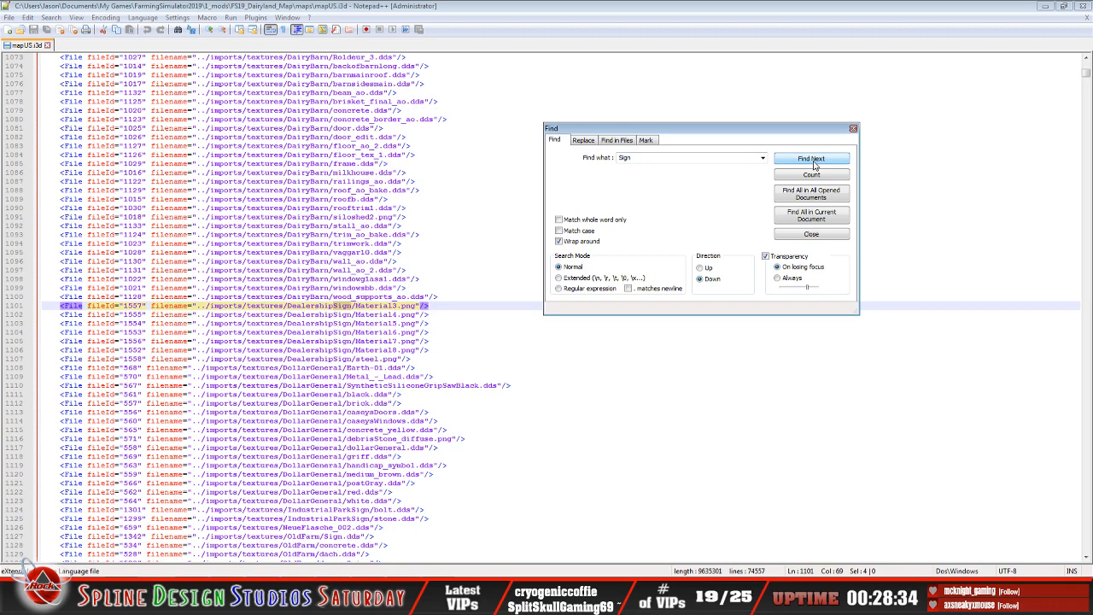
click(813, 160)
click(812, 160)
click(812, 160)
click(812, 160)
click(812, 160)
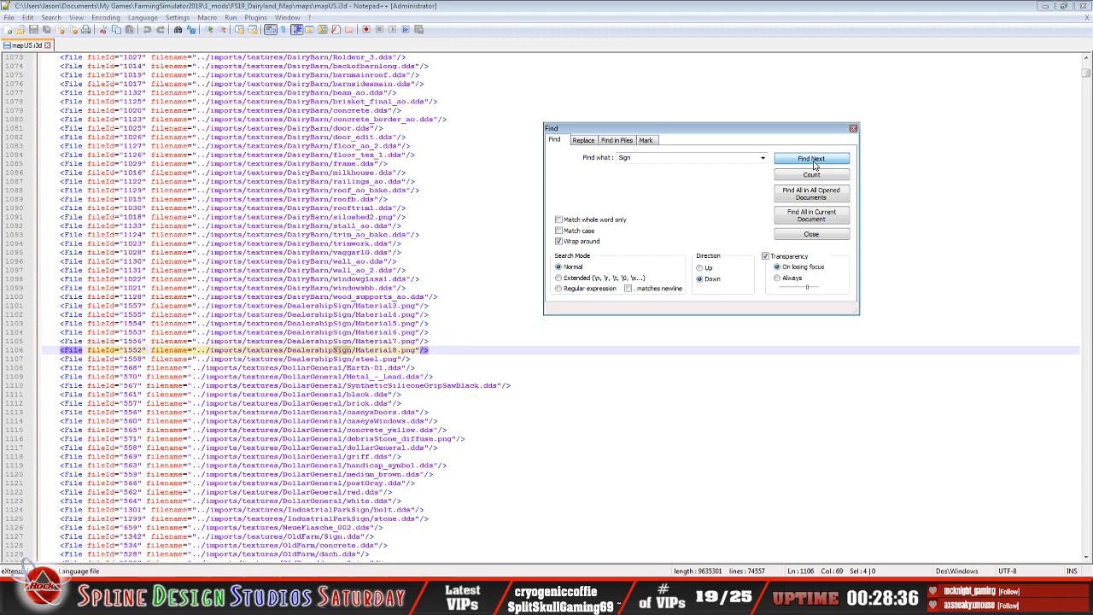
click(812, 159)
click(813, 160)
click(812, 160)
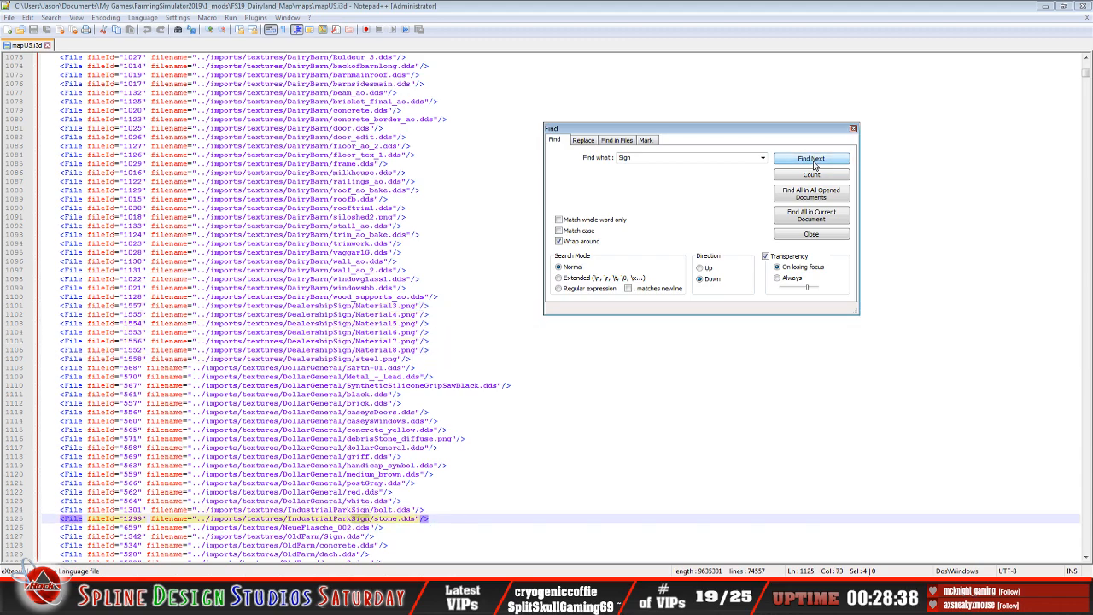
- Continue through the "Sign" matches past the OldFarm, TSC_Sign, dairySign and riverSign textures to the roadNameSigns entries
click(813, 160)
click(813, 159)
click(812, 160)
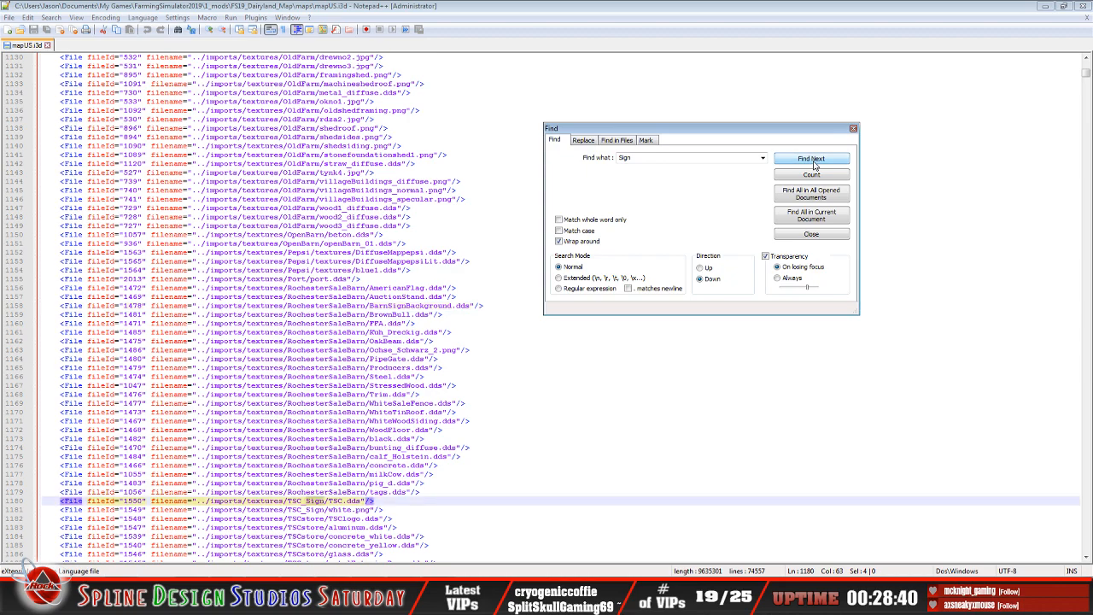
click(812, 160)
click(812, 159)
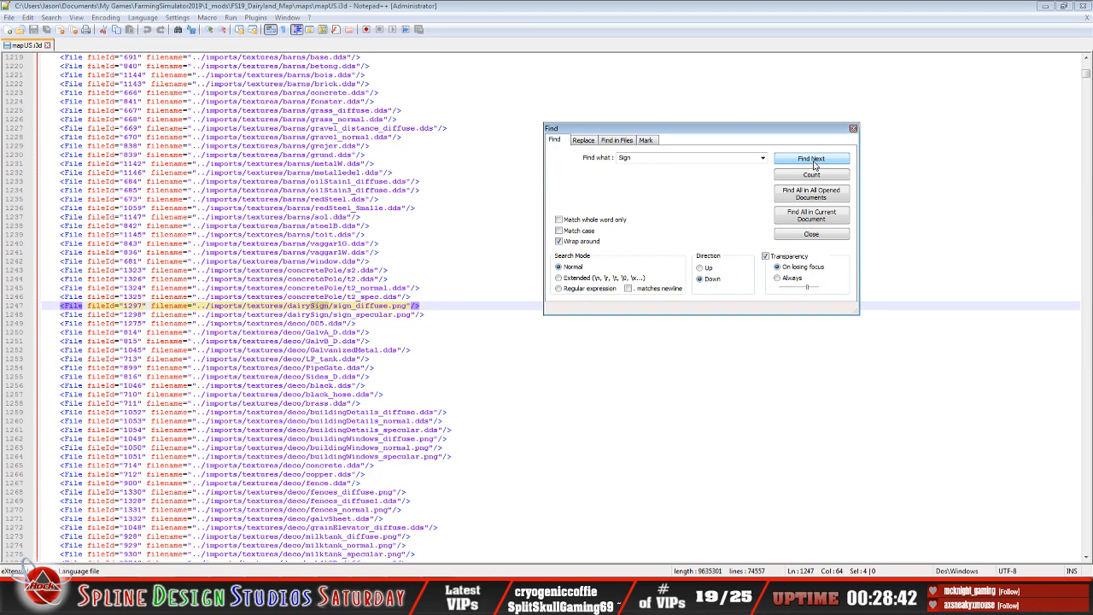
click(812, 159)
click(812, 160)
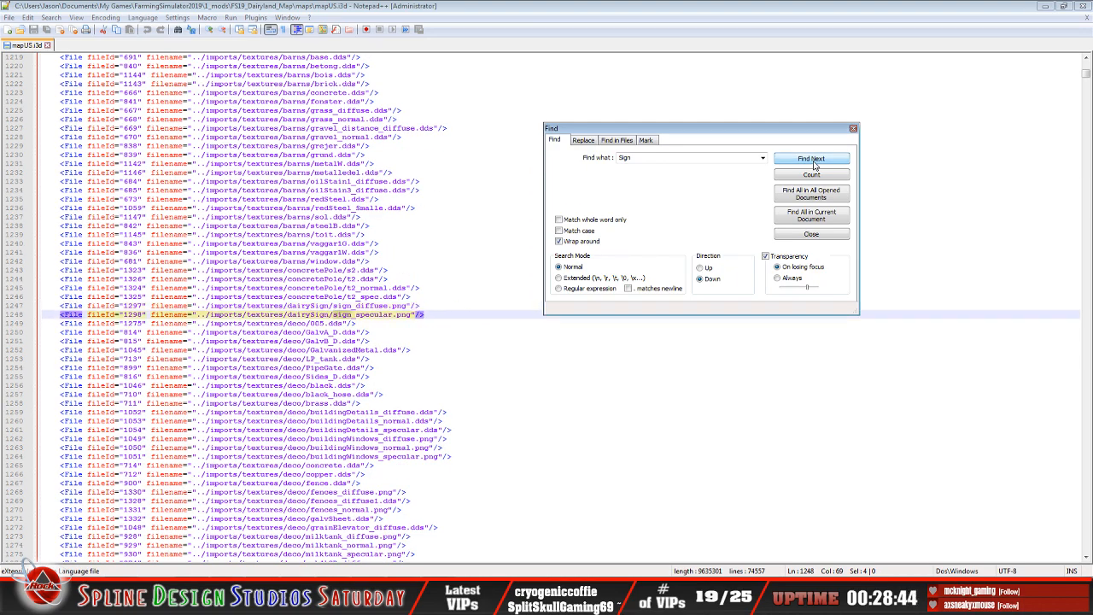
click(813, 159)
click(812, 160)
click(812, 160)
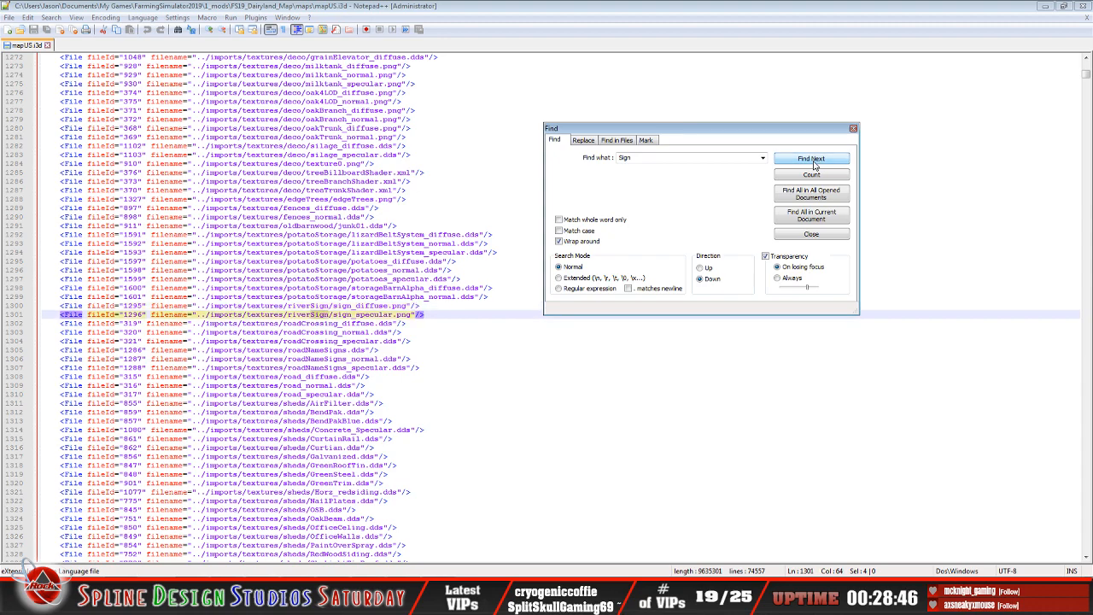
click(812, 160)
click(812, 160)
click(813, 160)
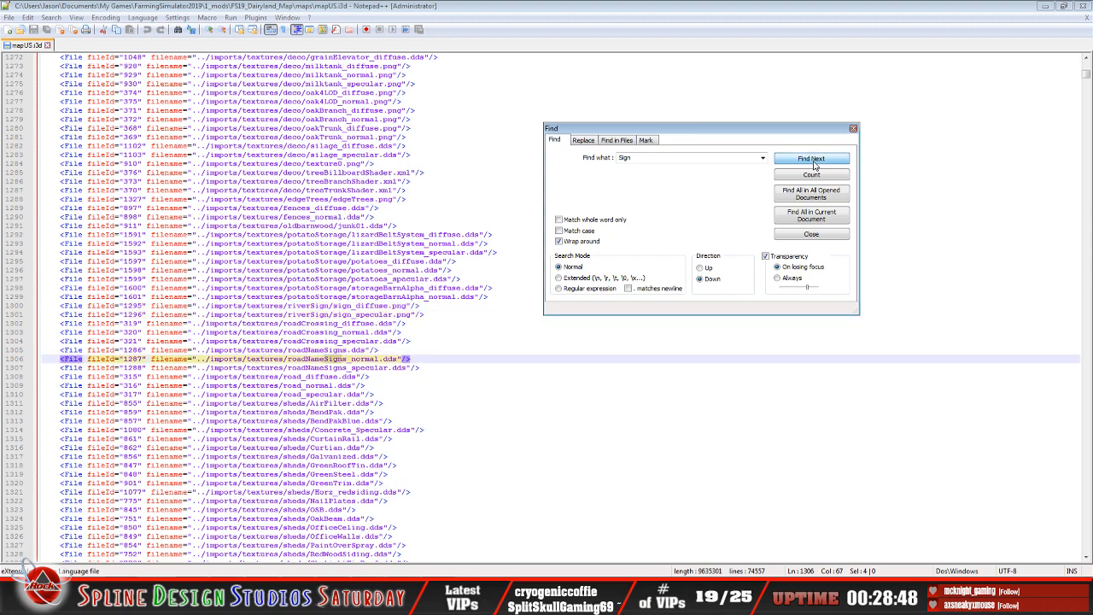
- Go through the "Sign" matches among the DairyFactory texture entries up to sugar.dds
click(812, 160)
click(812, 160)
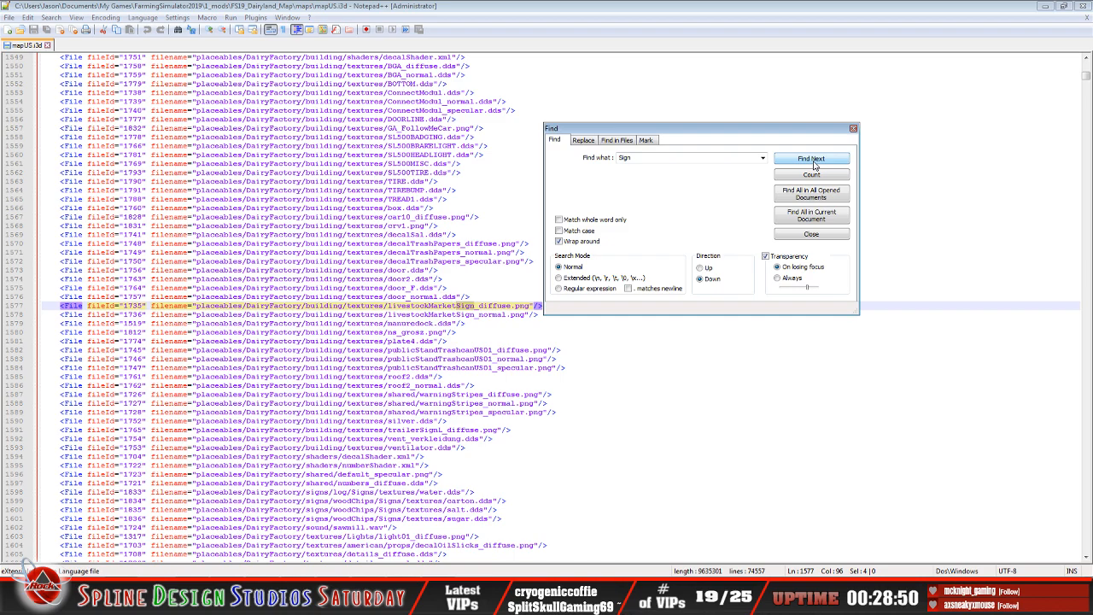
click(812, 159)
click(813, 160)
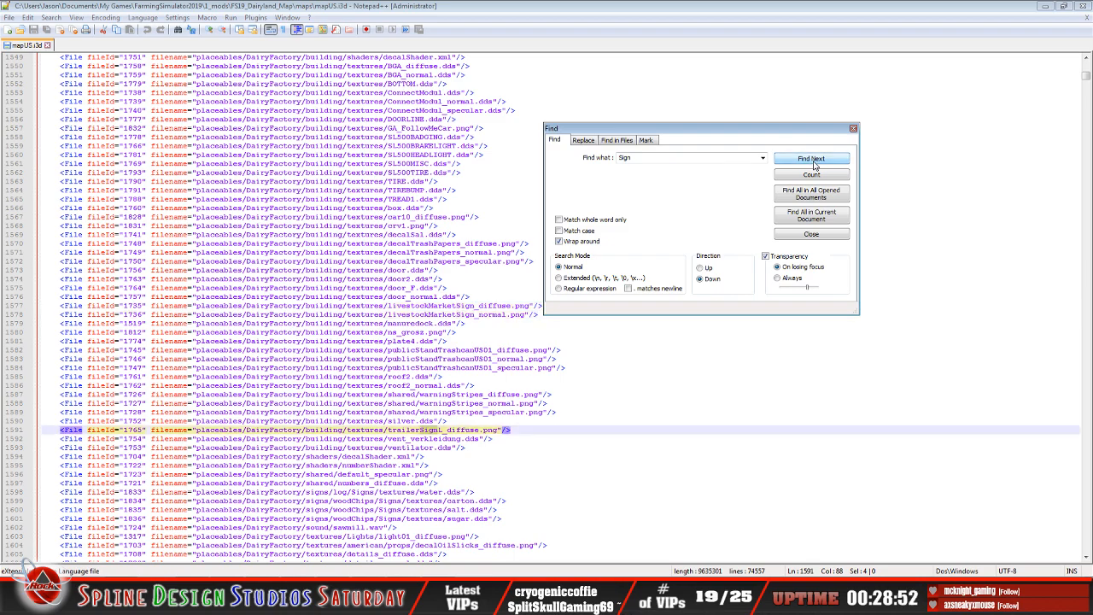
click(812, 160)
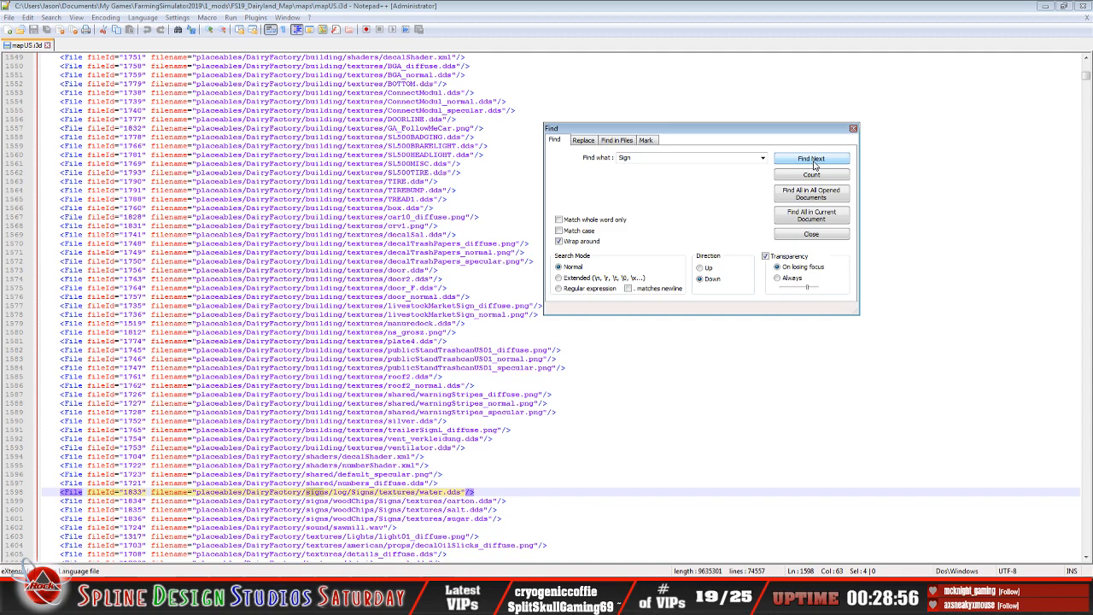
click(812, 159)
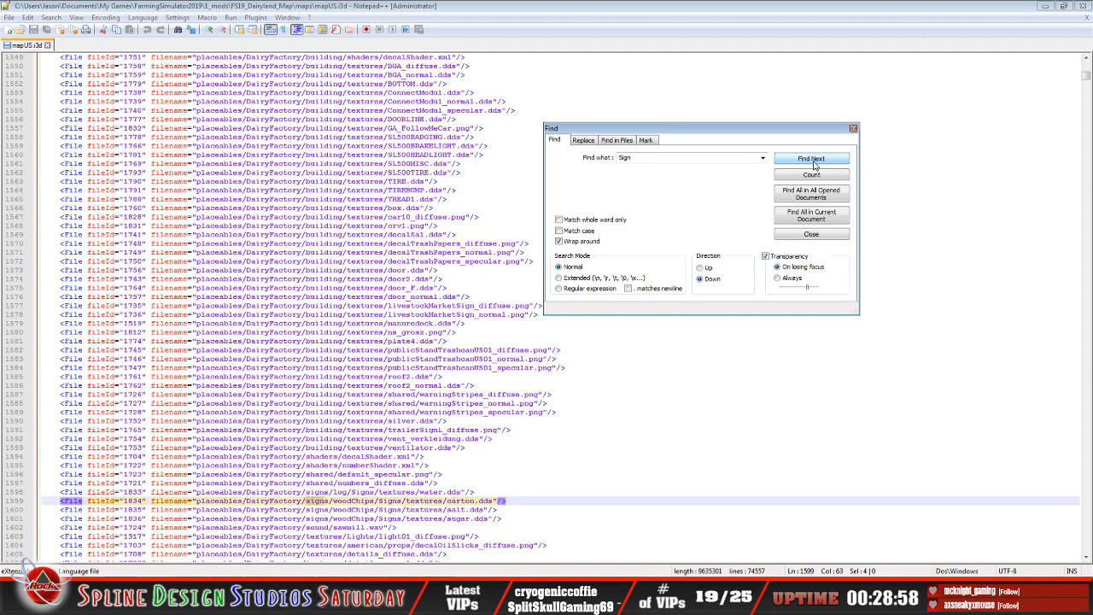
click(813, 164)
click(813, 163)
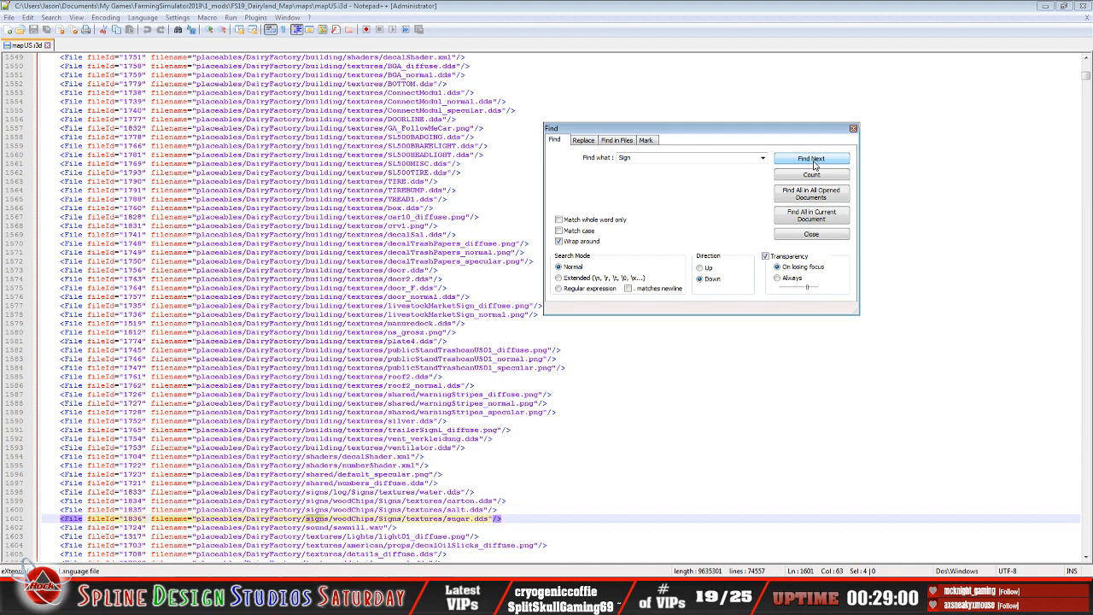
- Continue past the MeatFactory and SaltFactoryII "Sign" matches to the material definition named "Sign"
click(814, 162)
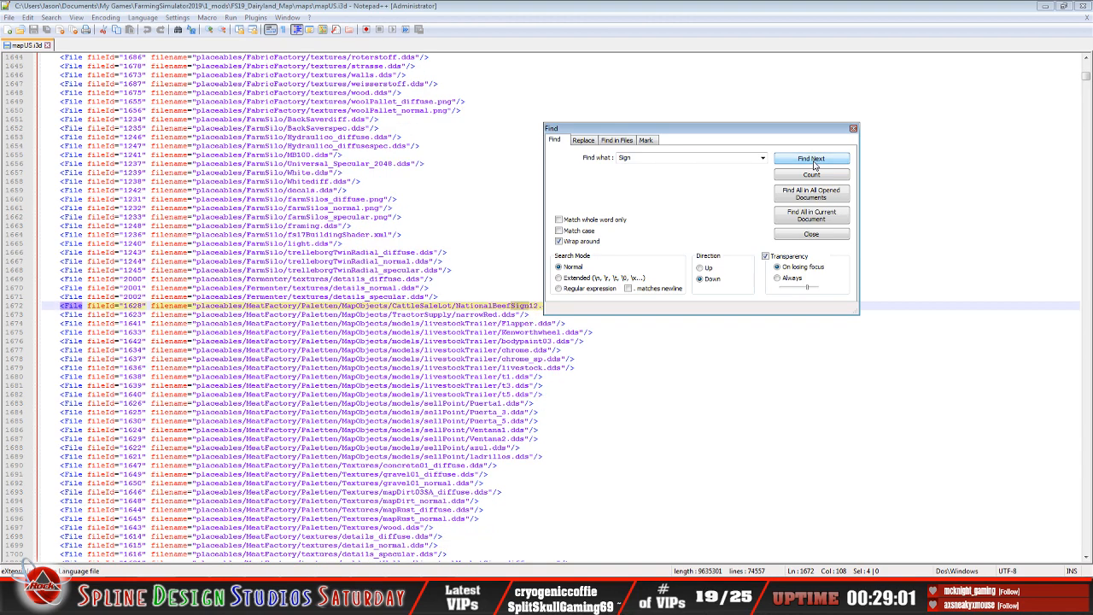
click(812, 161)
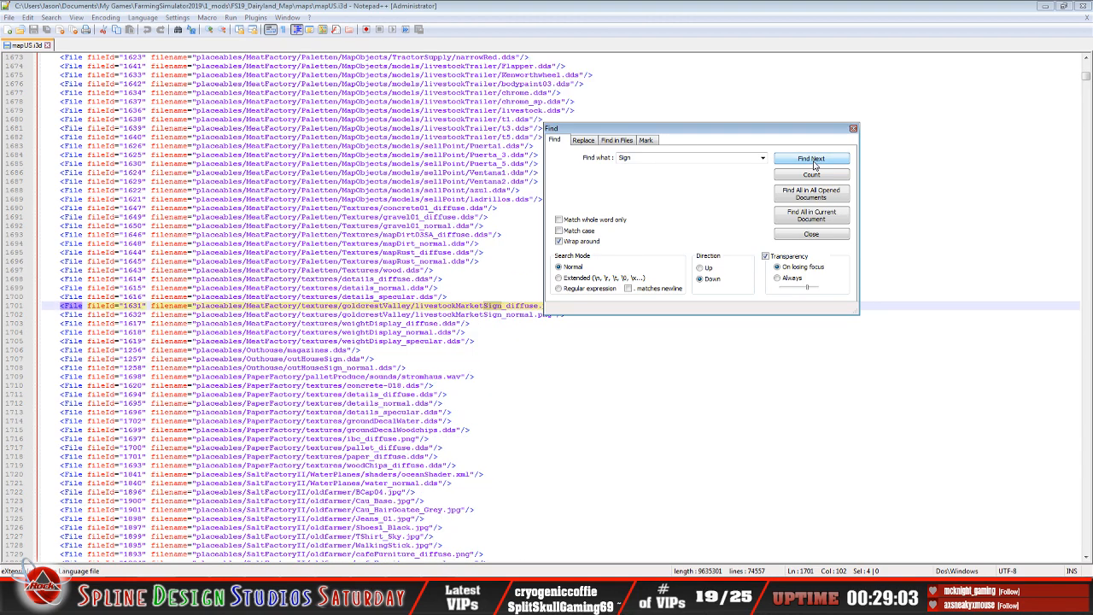
click(811, 161)
click(812, 161)
click(812, 160)
click(812, 160)
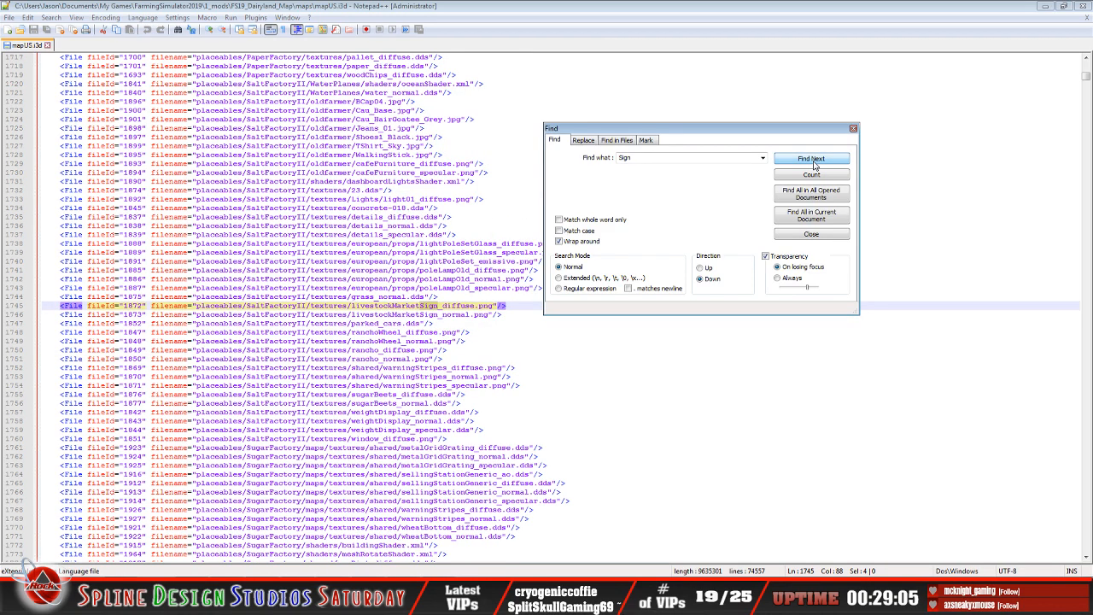
click(811, 160)
click(811, 160)
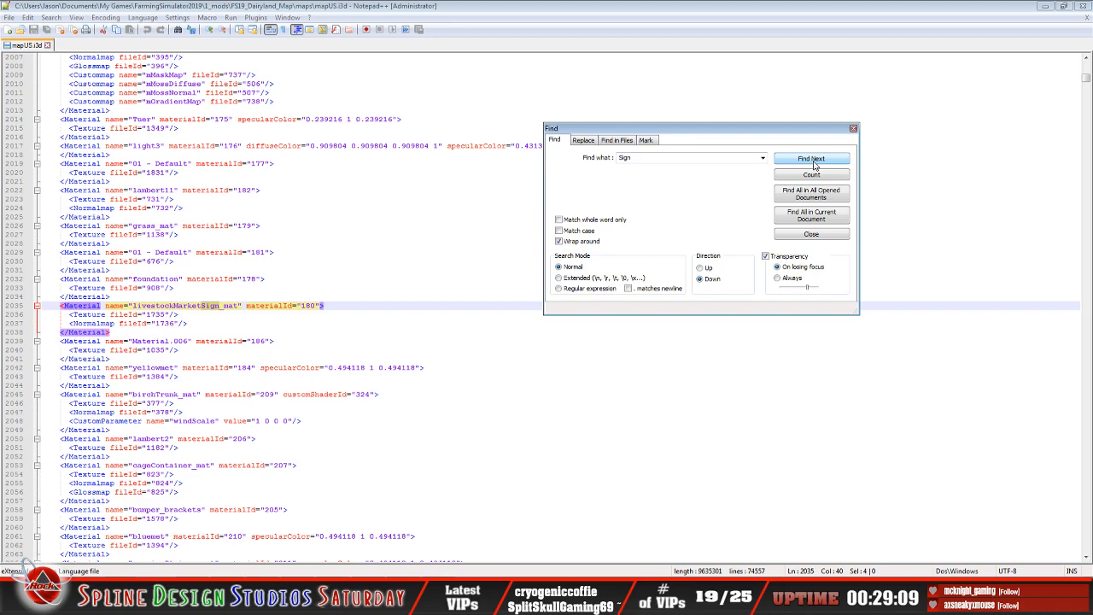
click(812, 159)
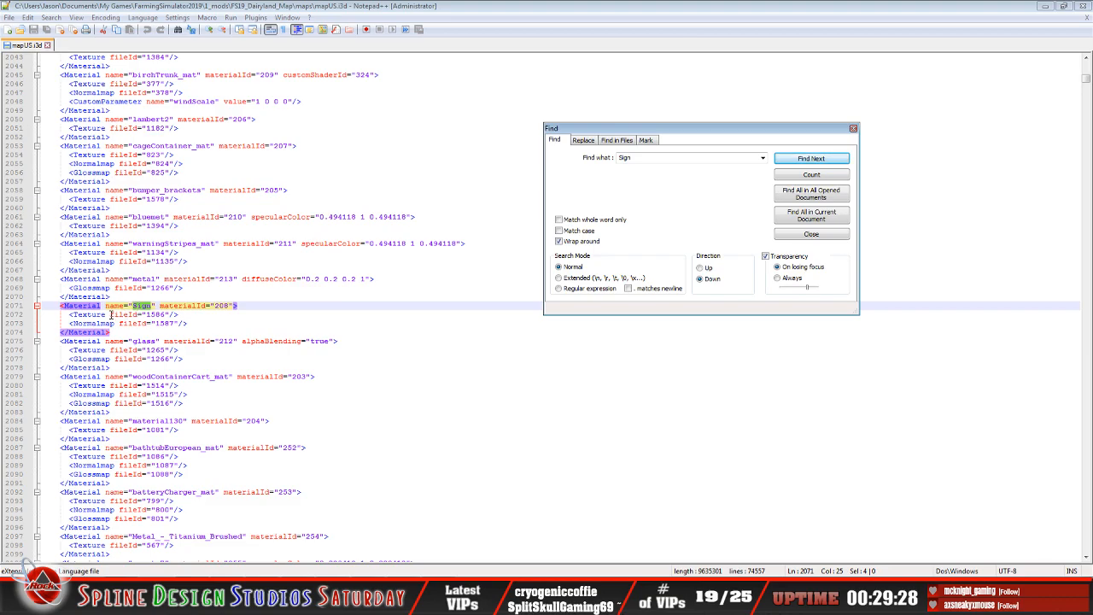
- Copy fileId="1586" from the Sign material's texture line and search upward for the file entry with that ID
drag(110, 315, 170, 314)
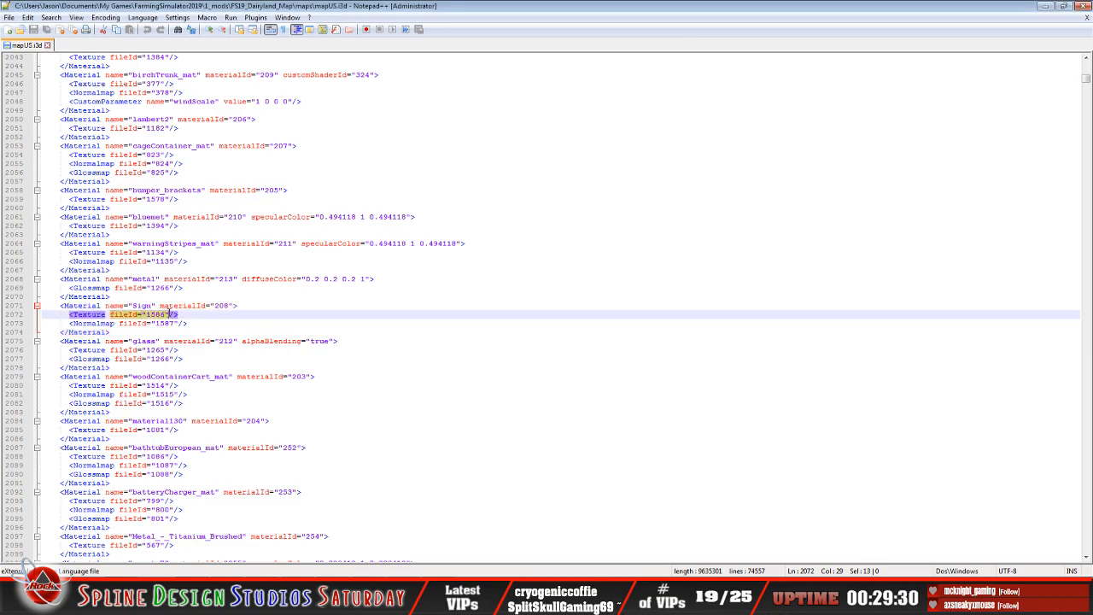
right_click(158, 316)
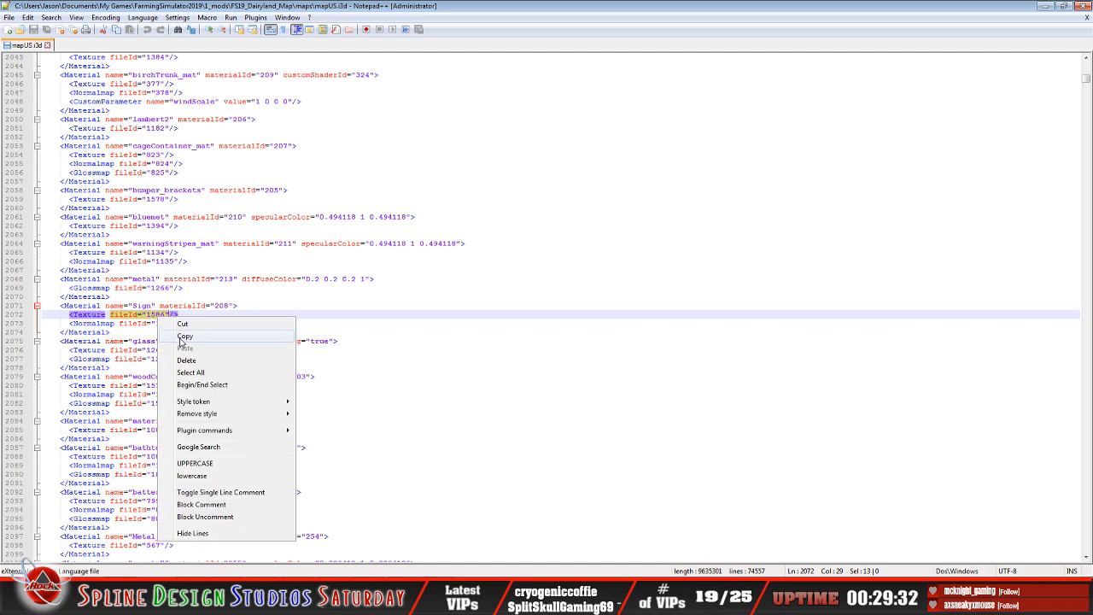
click(183, 337)
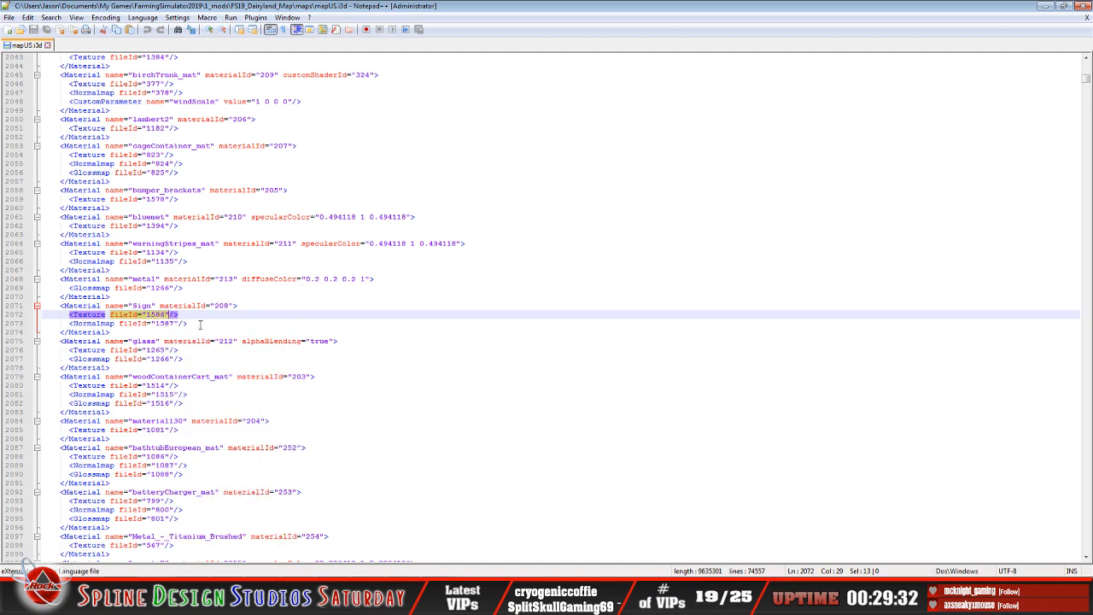
click(194, 314)
key(ctrl+f)
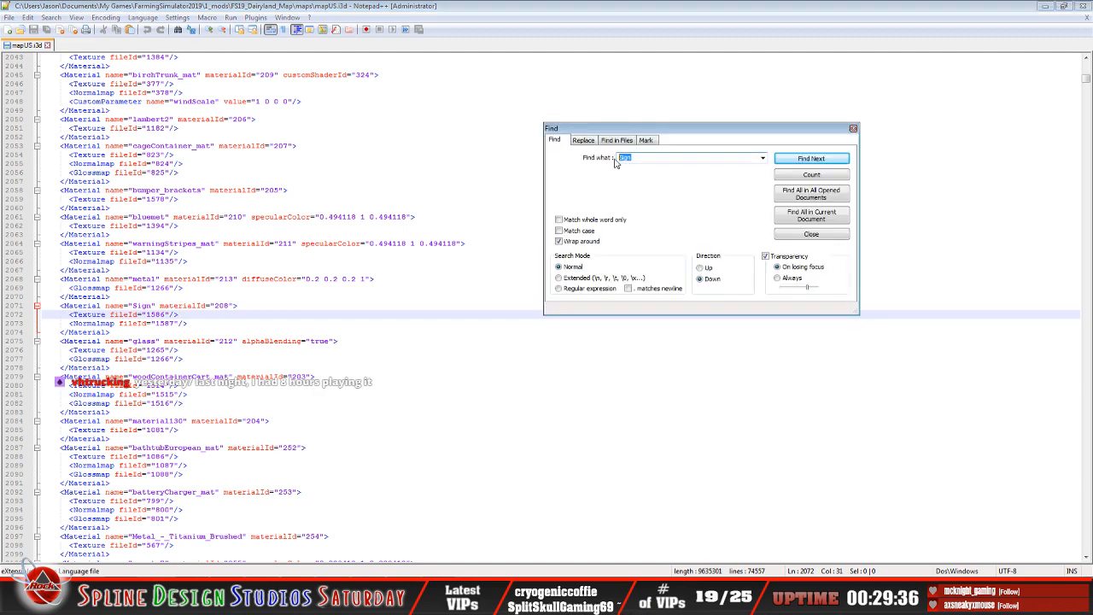
right_click(619, 159)
click(673, 210)
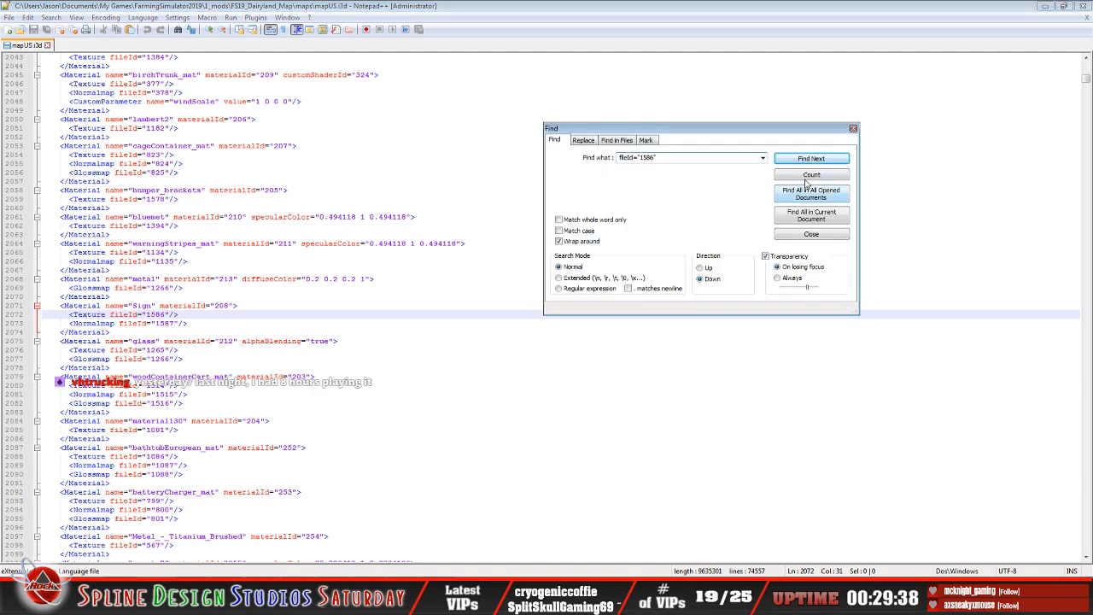
click(700, 268)
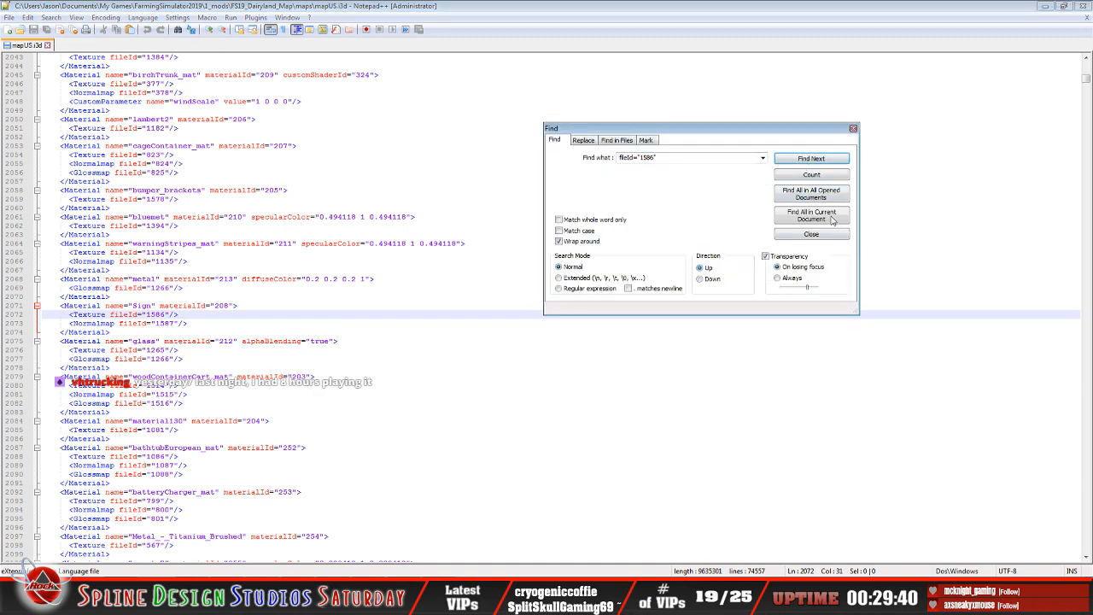
click(811, 159)
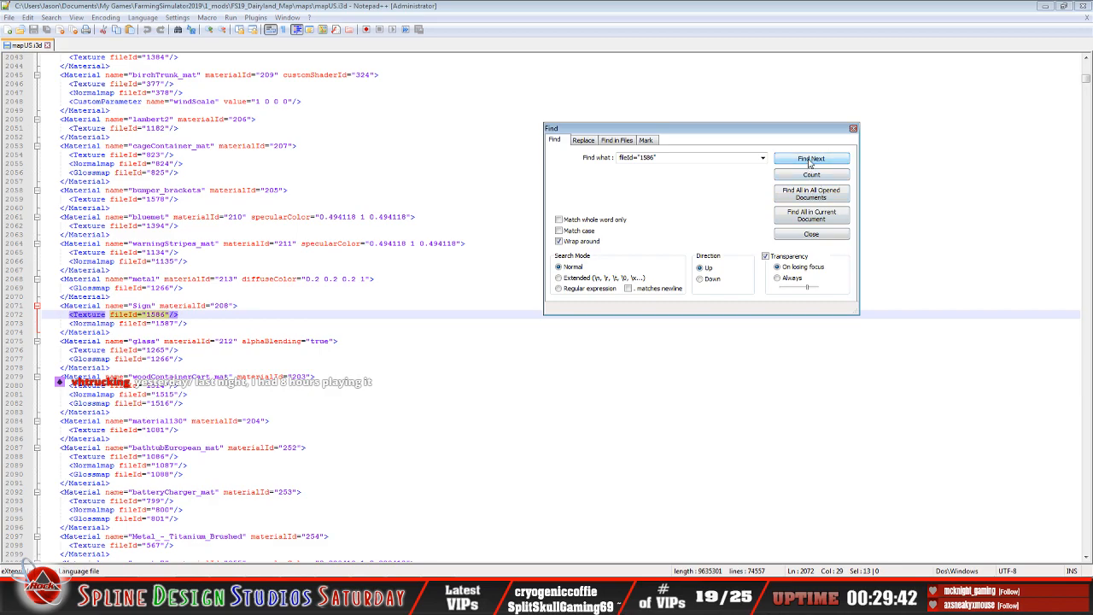
click(811, 159)
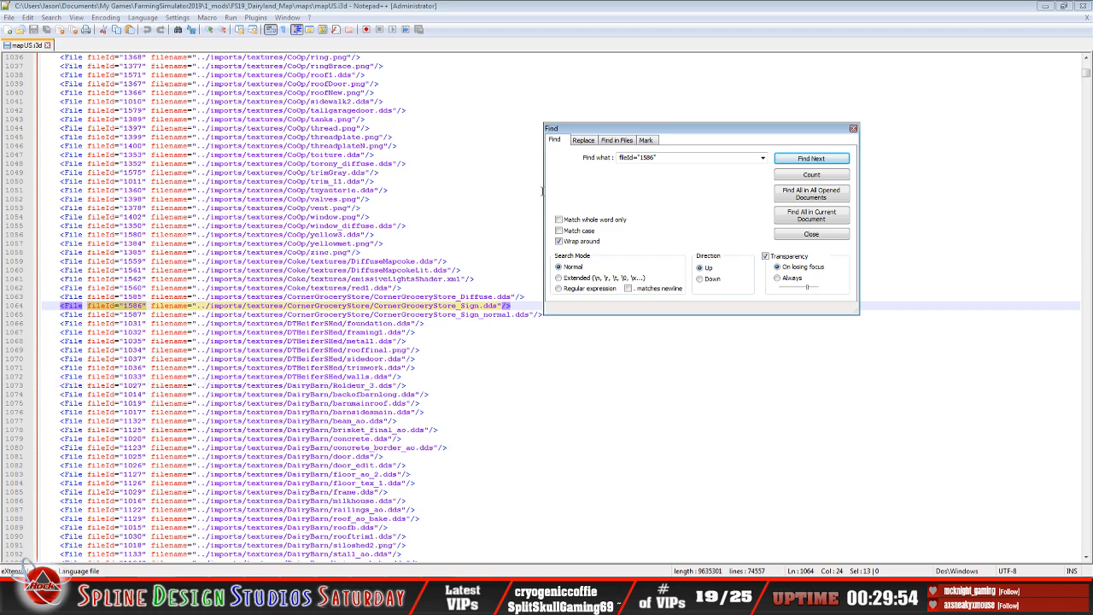
- Reverse the search direction to down and find fileId="1586" again in the Sign material definition
click(670, 158)
click(680, 157)
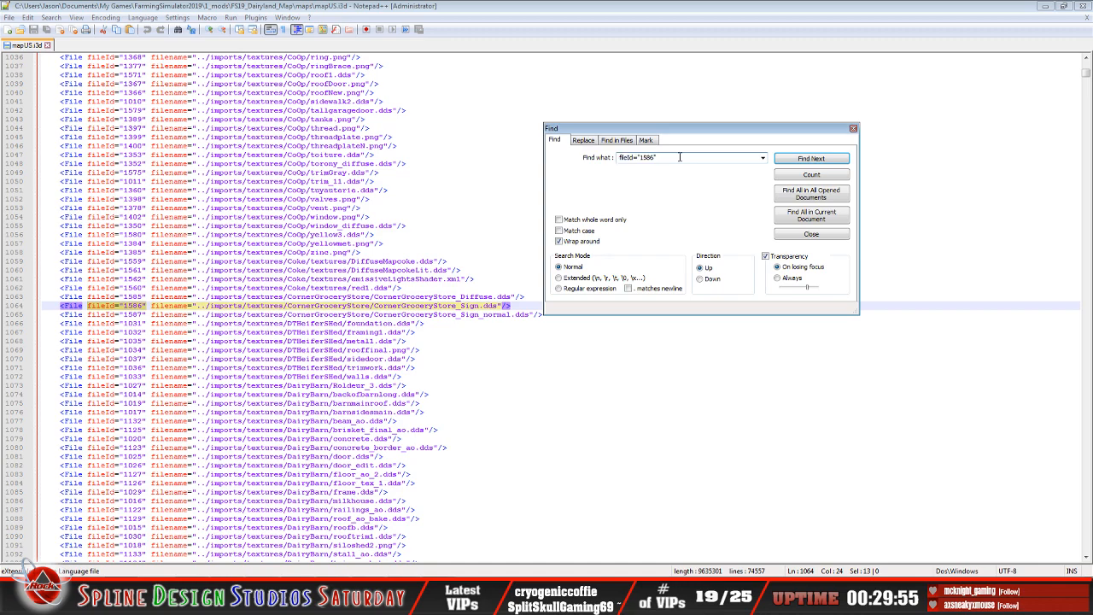
click(700, 280)
click(681, 157)
click(692, 157)
click(790, 159)
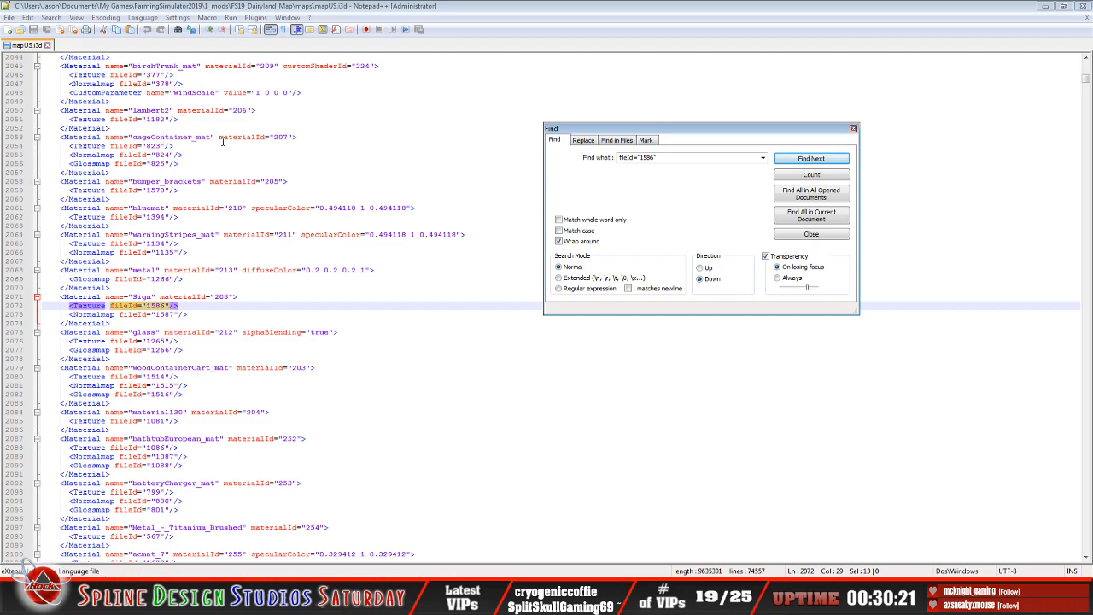
- Switch to GIANTS Editor and check the Sign material assigned to the CornerGroceryStoreSign object
key(alt+Tab)
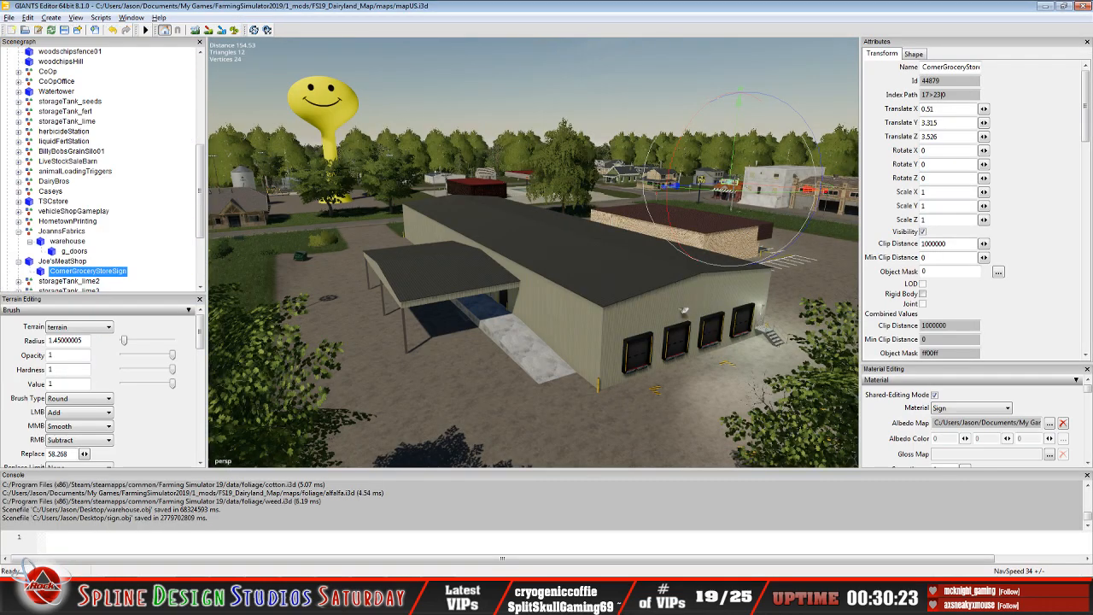
click(1006, 411)
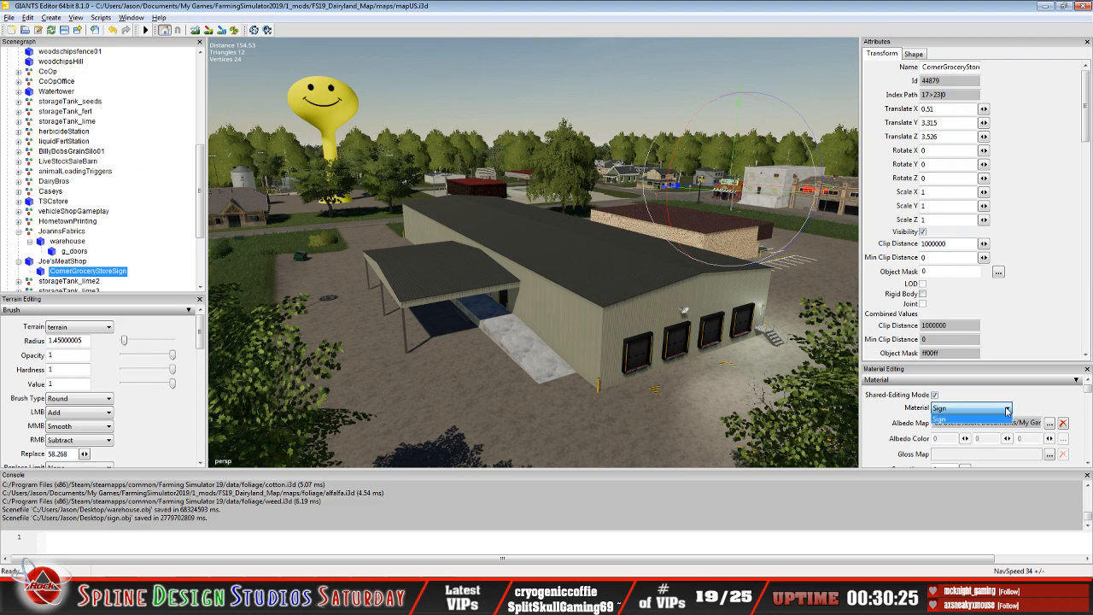
click(997, 418)
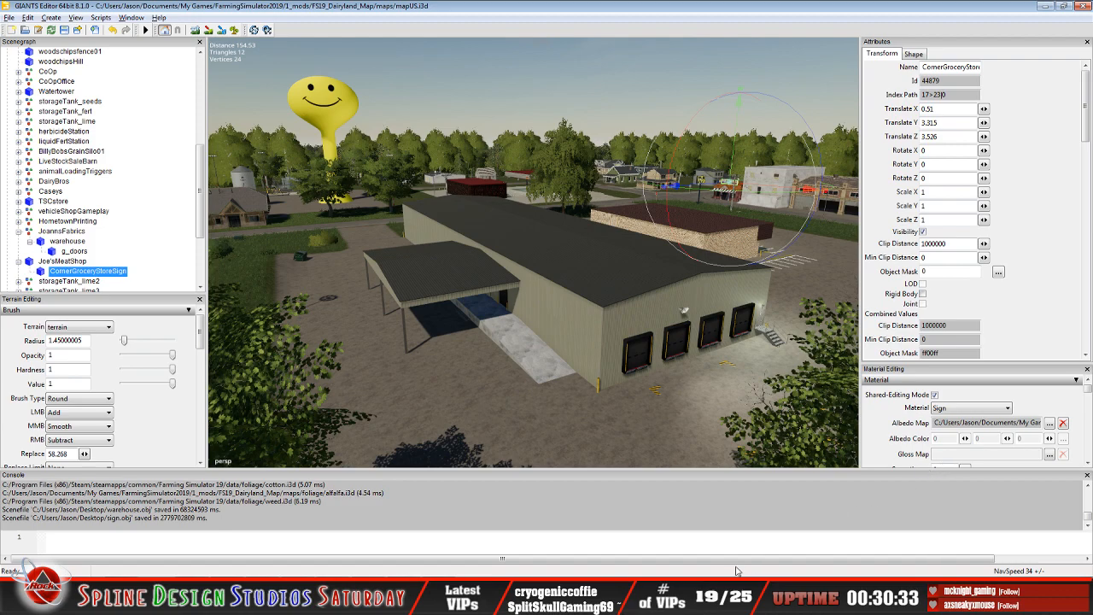
- Minimize Notepad++ and the maps folder window, and view the warehouse front with its sign in 3ds Max
key(alt+Tab)
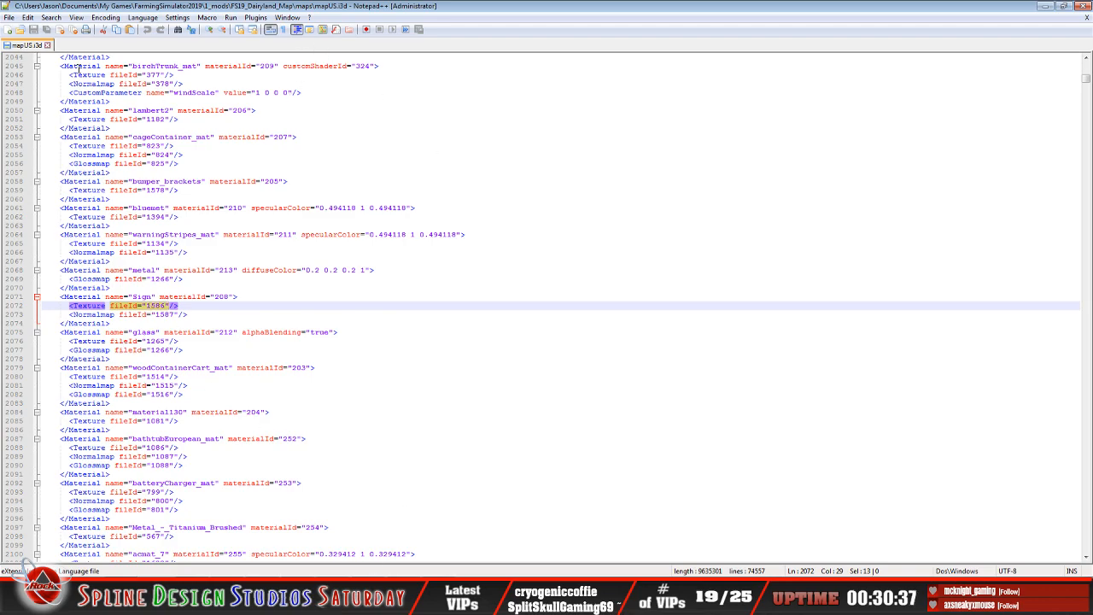
click(1045, 7)
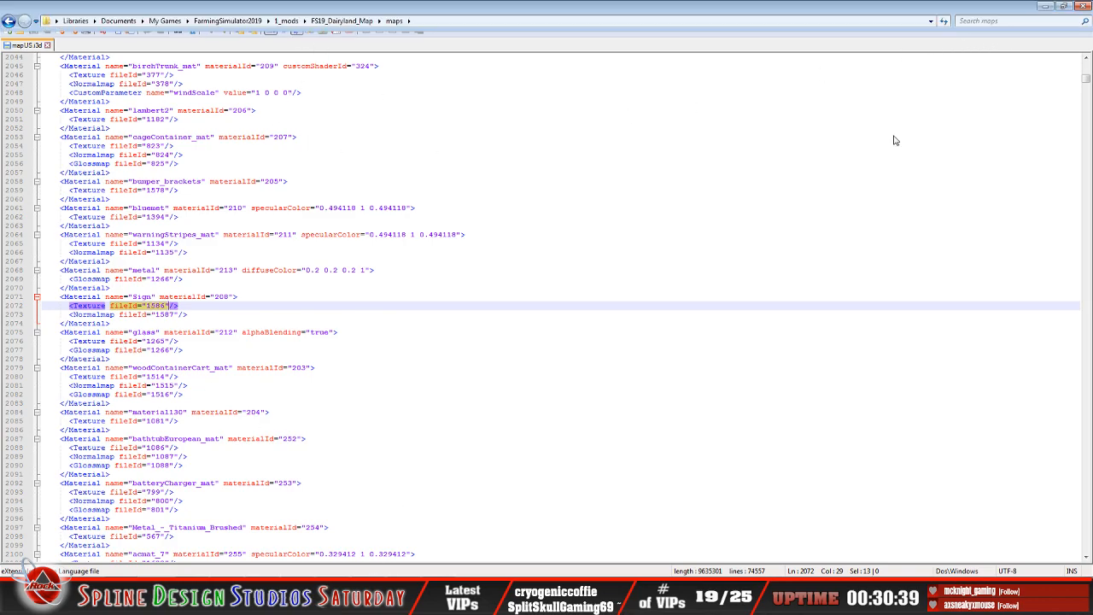
click(1046, 7)
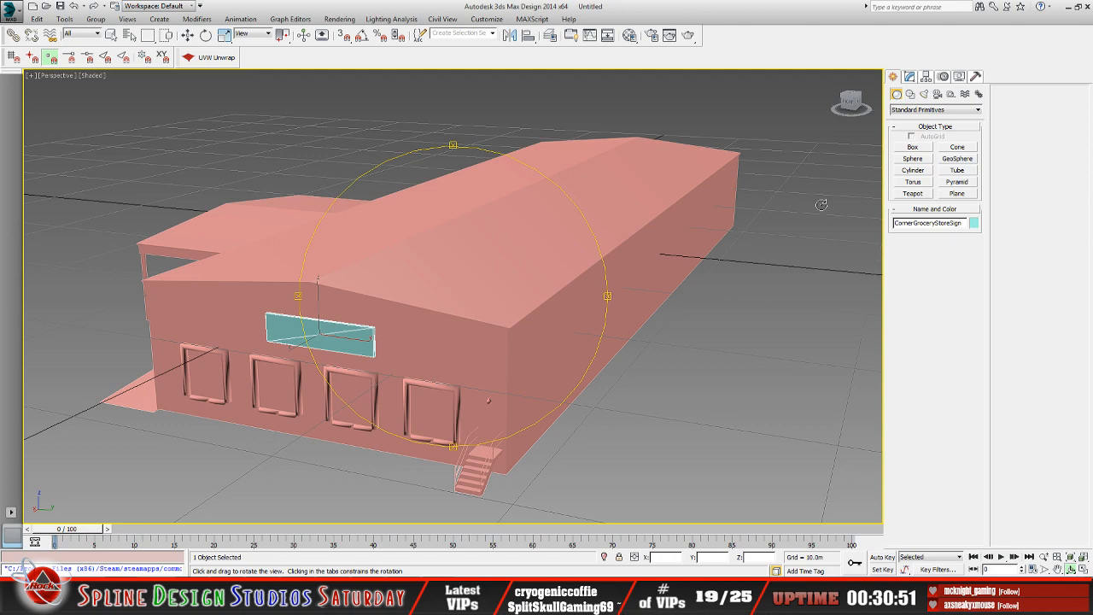
drag(520, 298, 520, 290)
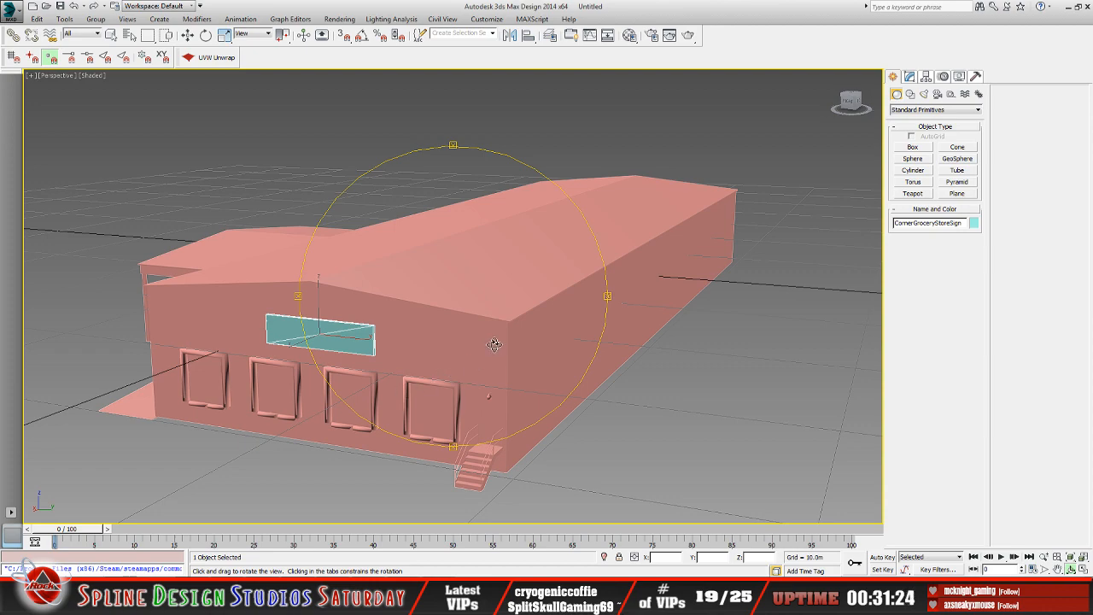
mouse_move(495, 337)
mouse_down()
mouse_move(505, 336)
mouse_move(450, 334)
mouse_move(516, 331)
mouse_up()
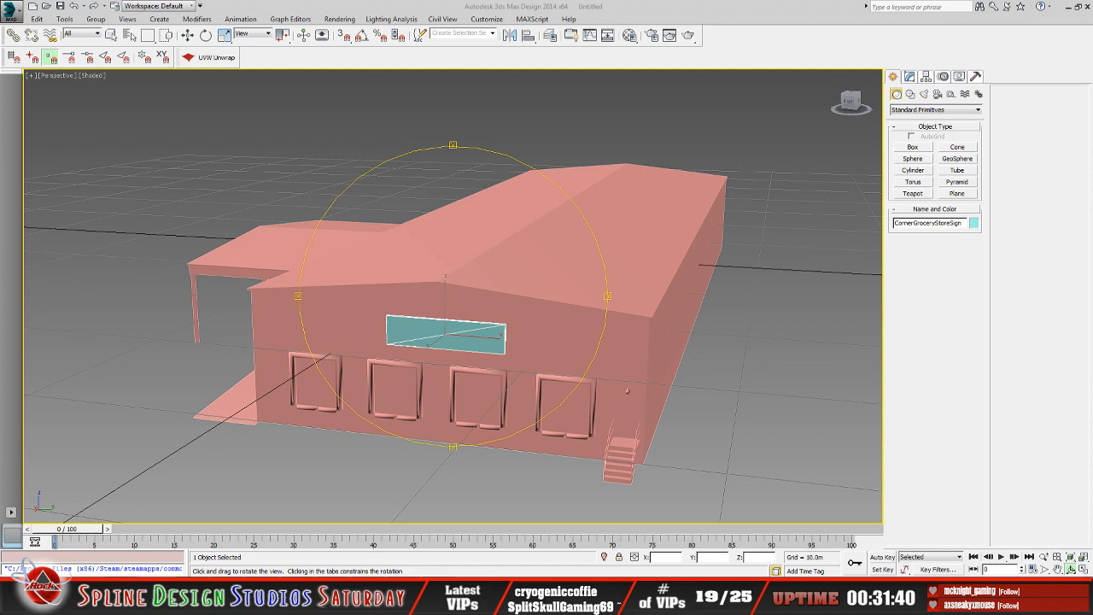
drag(517, 302, 511, 299)
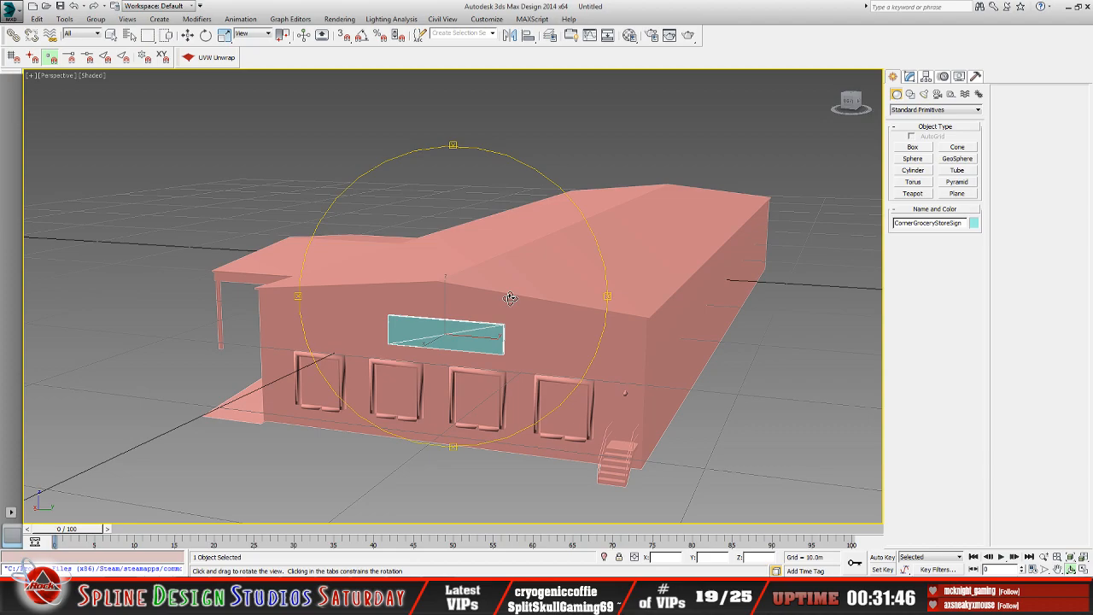
mouse_move(495, 310)
mouse_down()
mouse_move(444, 328)
mouse_move(483, 326)
mouse_up()
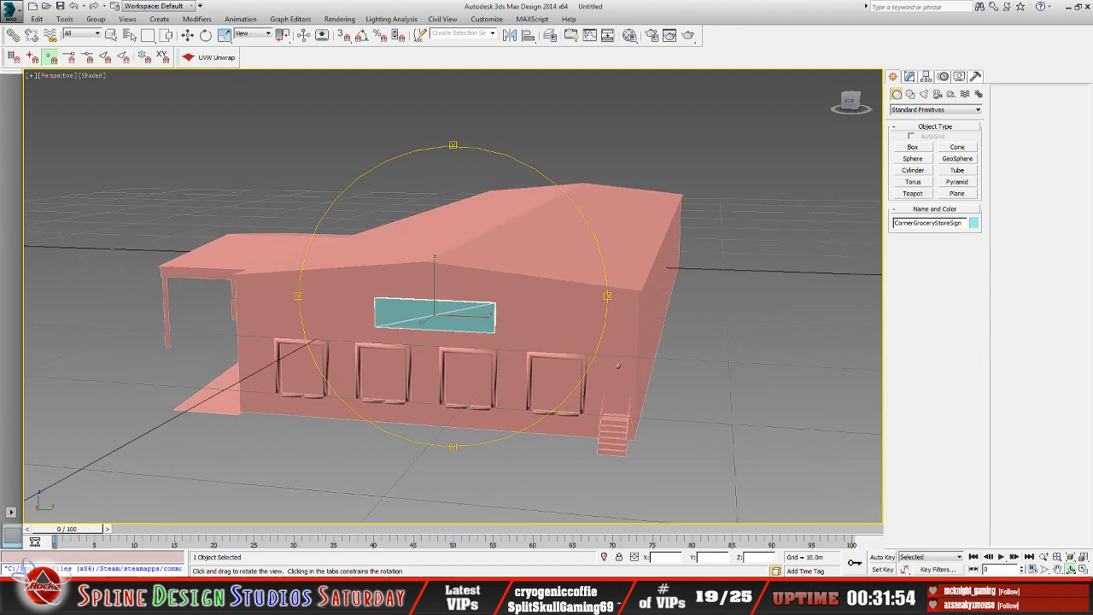
- Switch to the map's folder window and open imports\textures\CoOp to look for the fabric warehouse sign textures
click(95, 598)
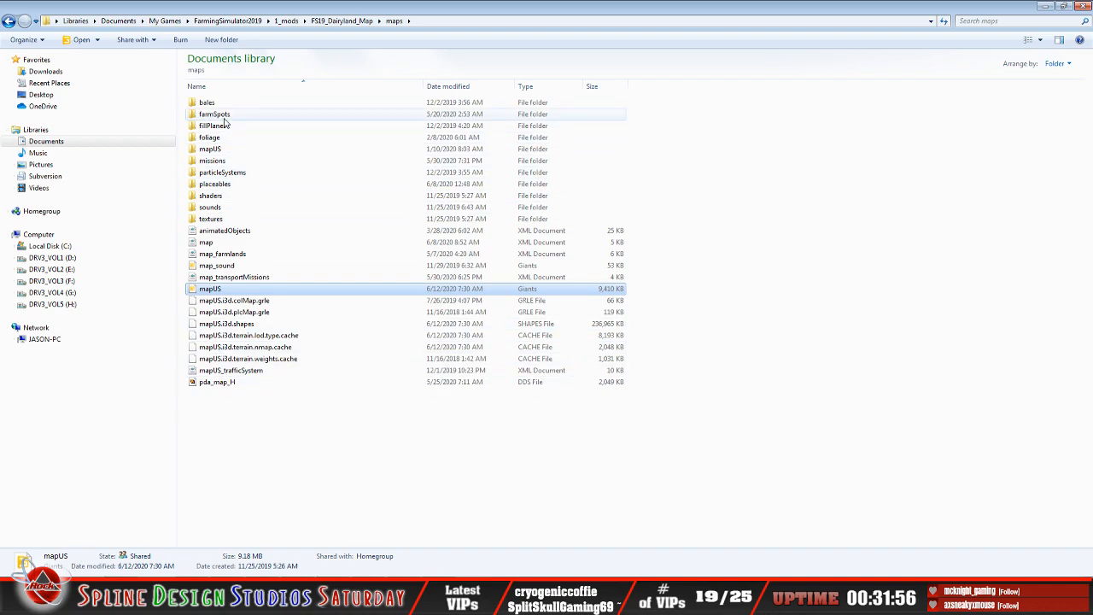
click(9, 21)
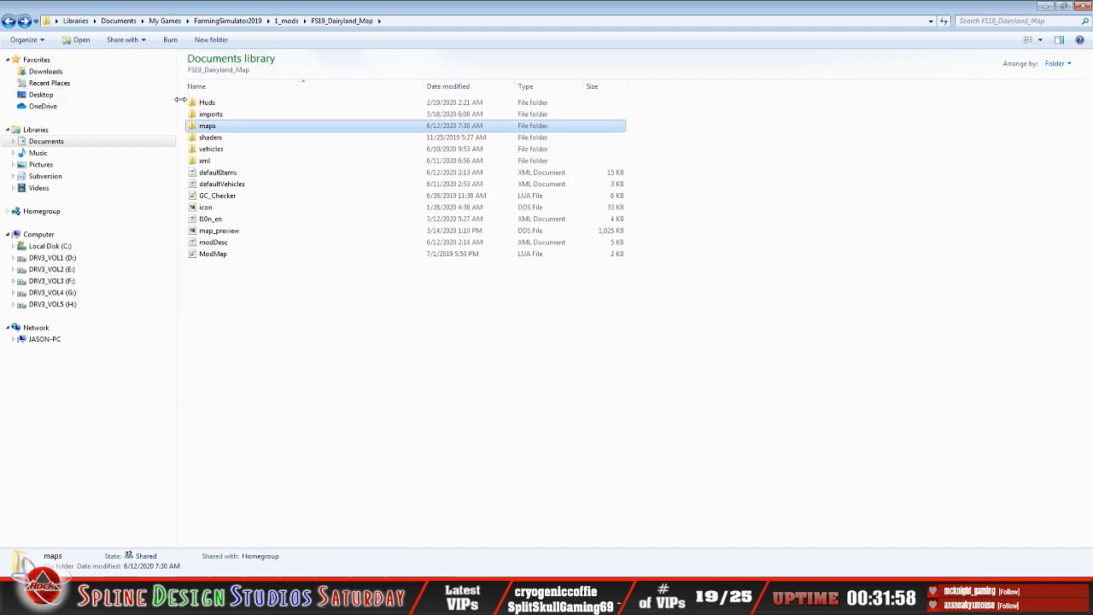
double_click(218, 116)
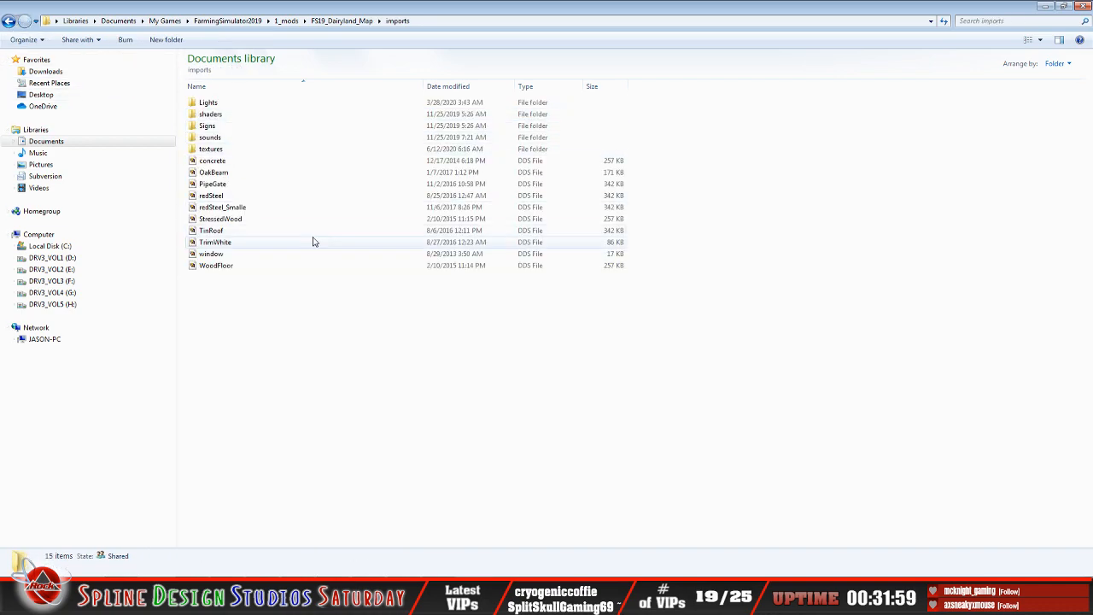
click(214, 151)
double_click(212, 150)
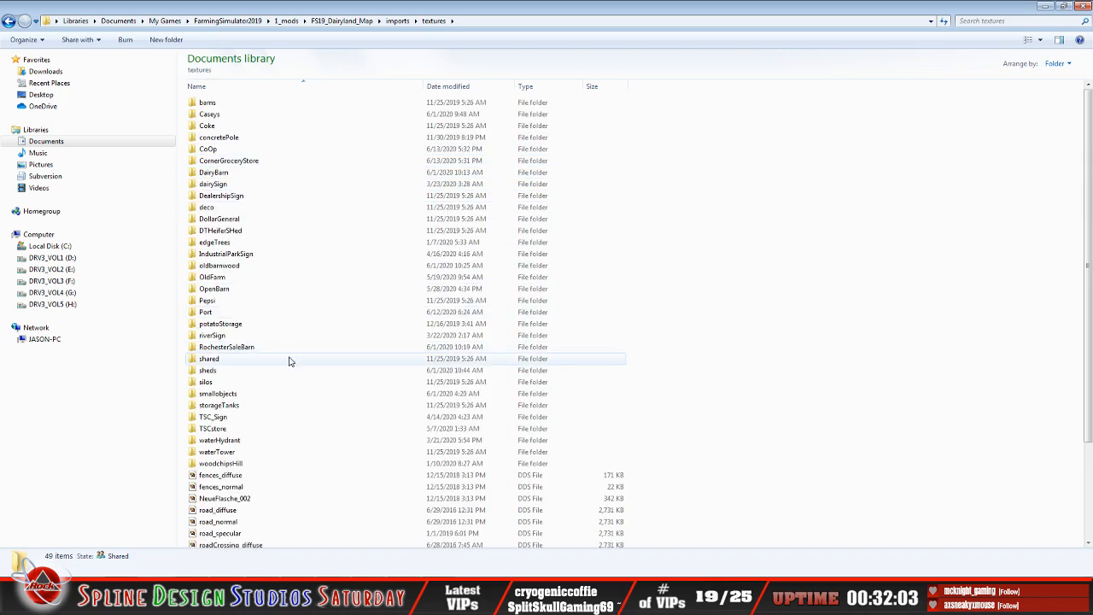
click(213, 151)
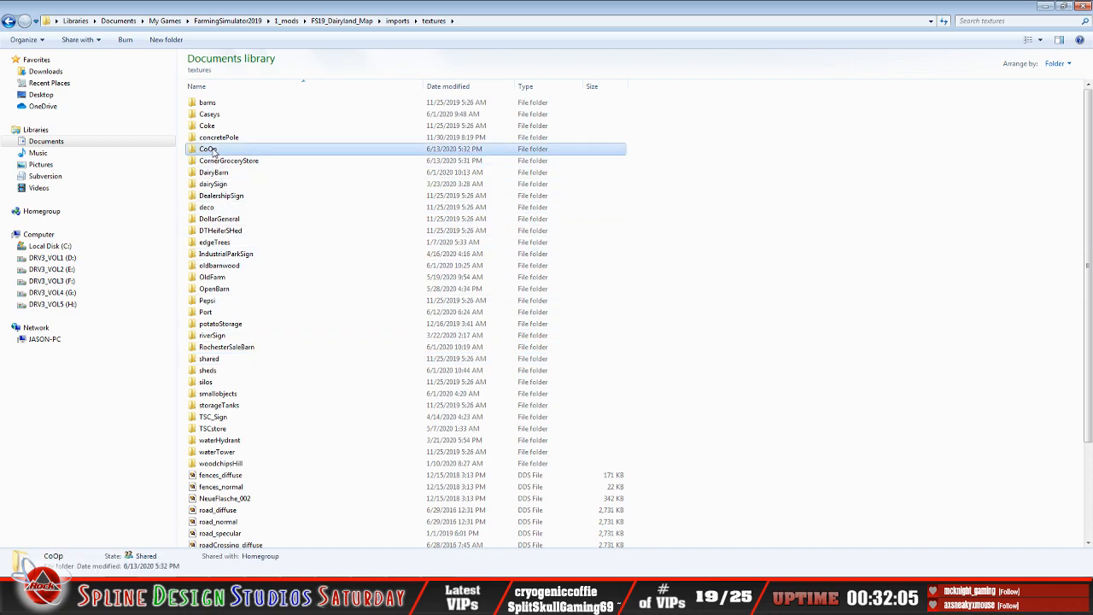
double_click(210, 150)
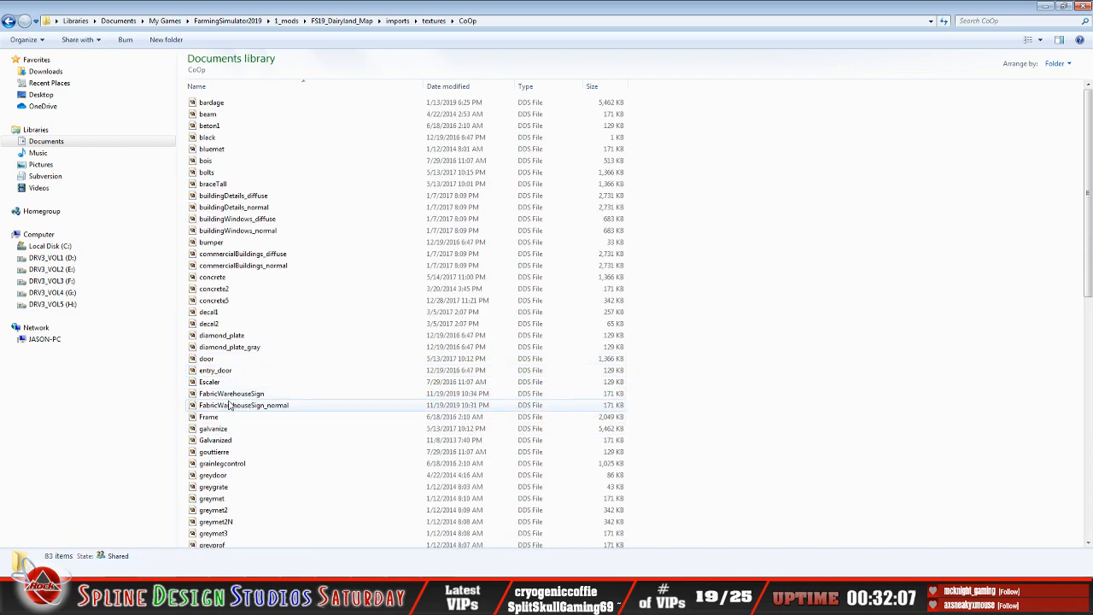
- Switch to 3ds Max and change the unused 13 - Default material to the Standard type in the Material Editor
click(375, 598)
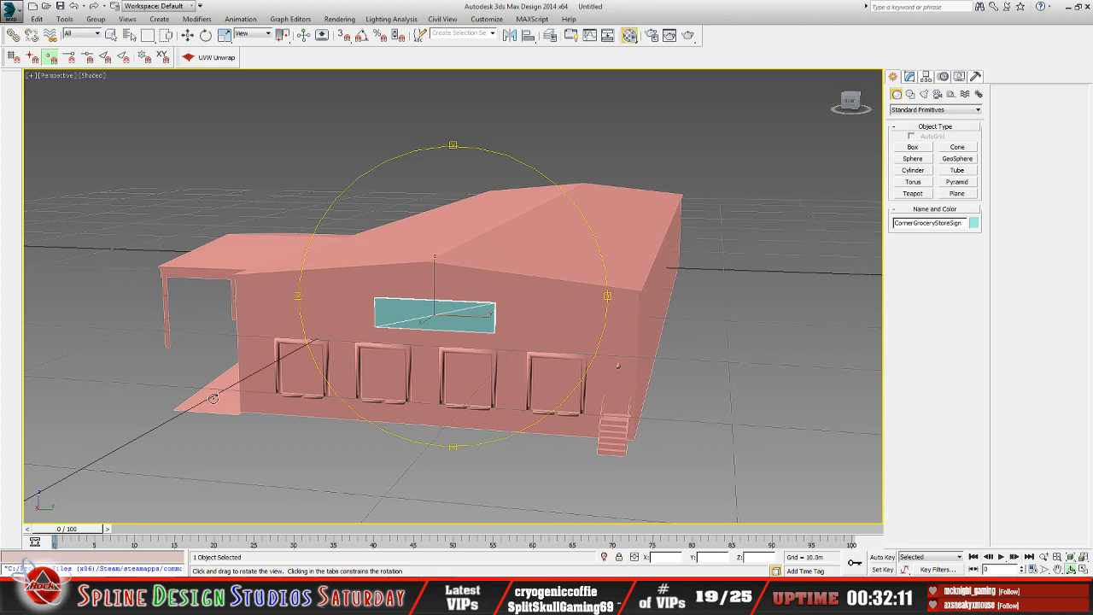
key(m)
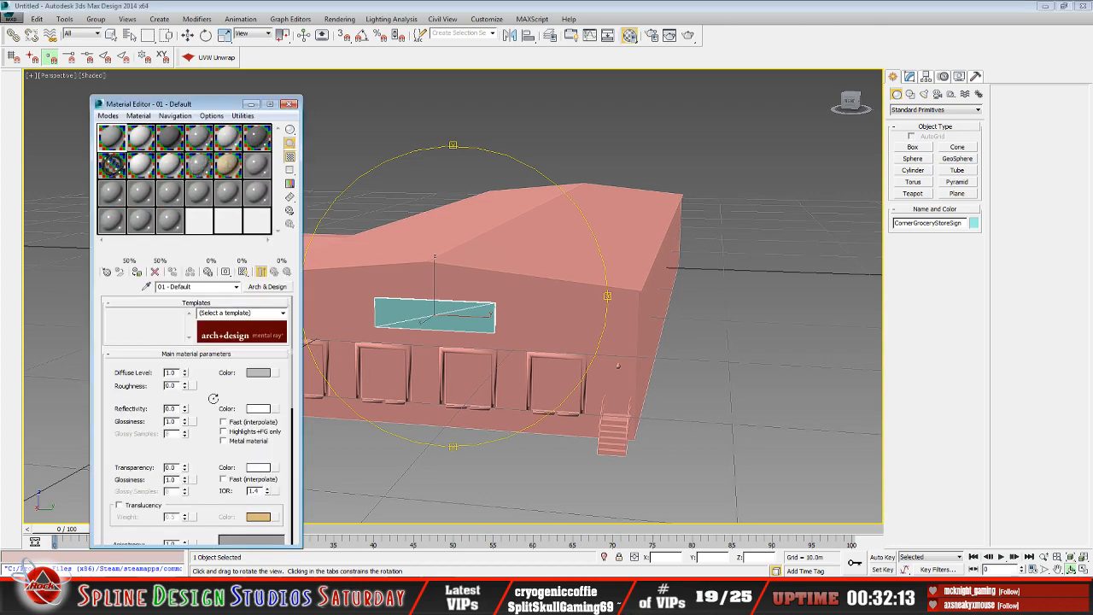
click(111, 195)
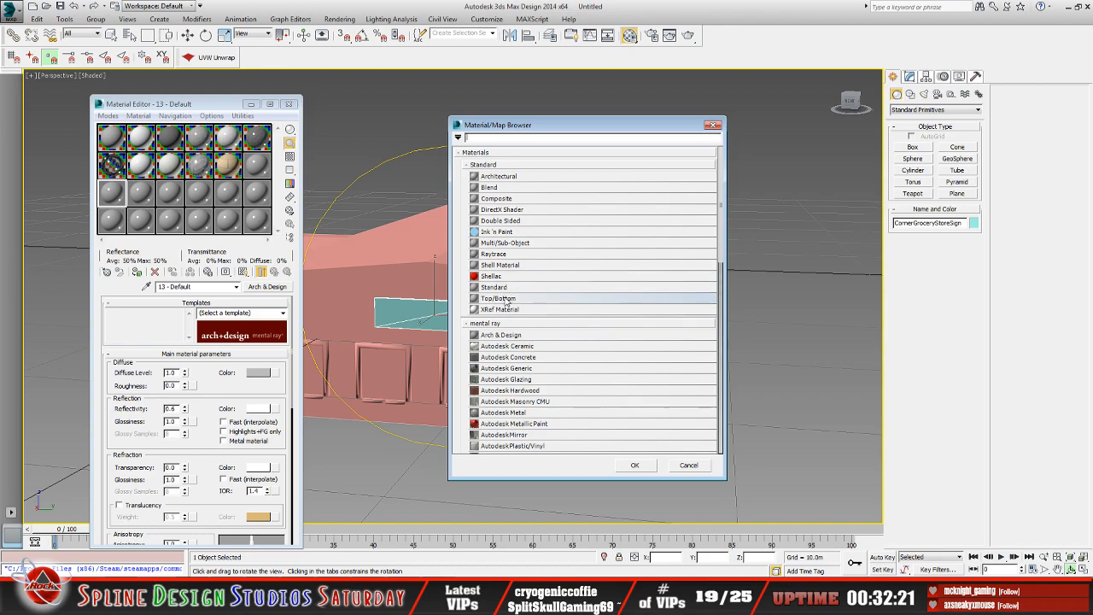
click(521, 287)
click(635, 466)
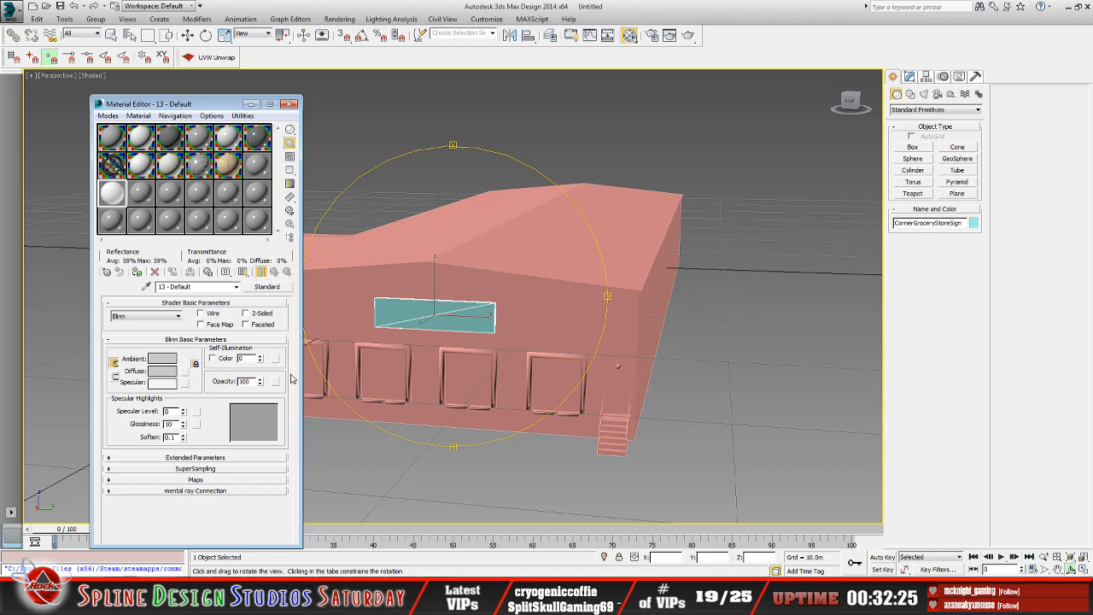
- Add a Bitmap map to the diffuse colour of the 13 - Default material
click(187, 373)
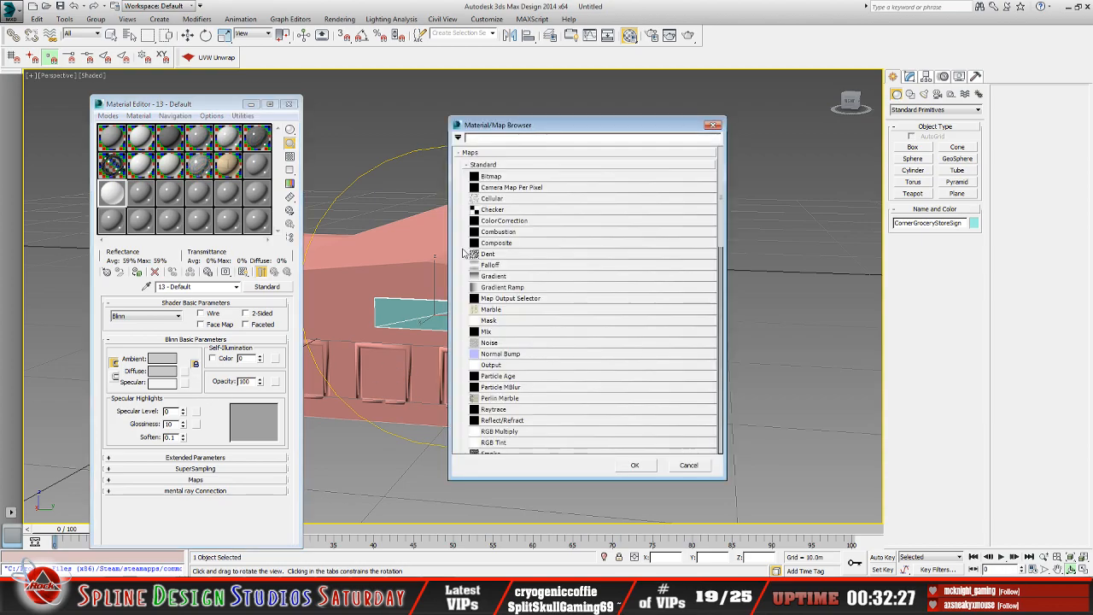
click(504, 176)
click(635, 465)
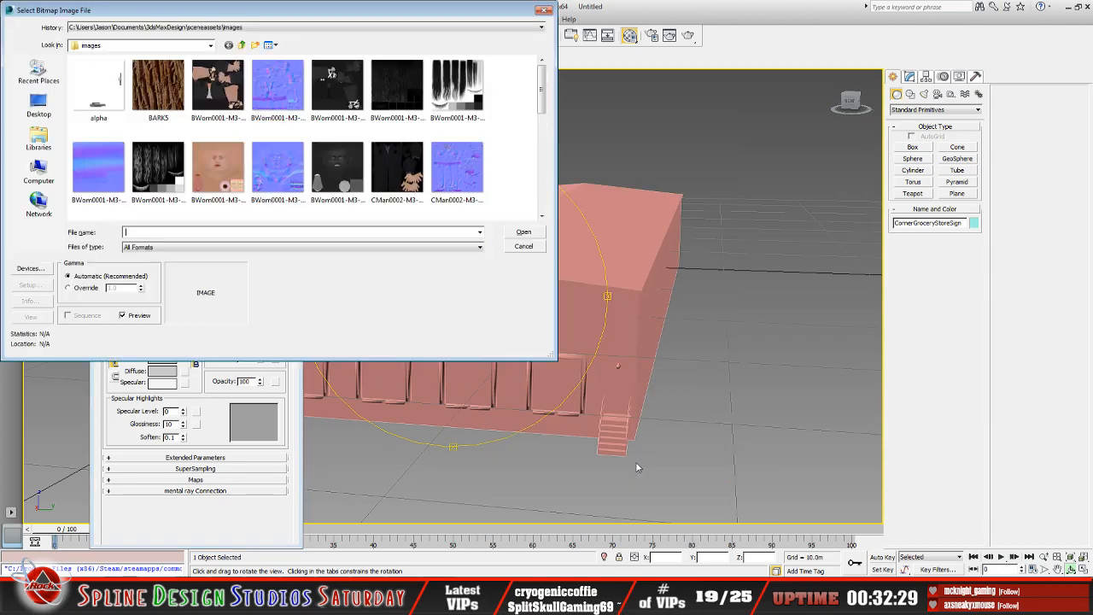
- Browse the bitmap file selection to the user profile's My Documents folder
click(210, 45)
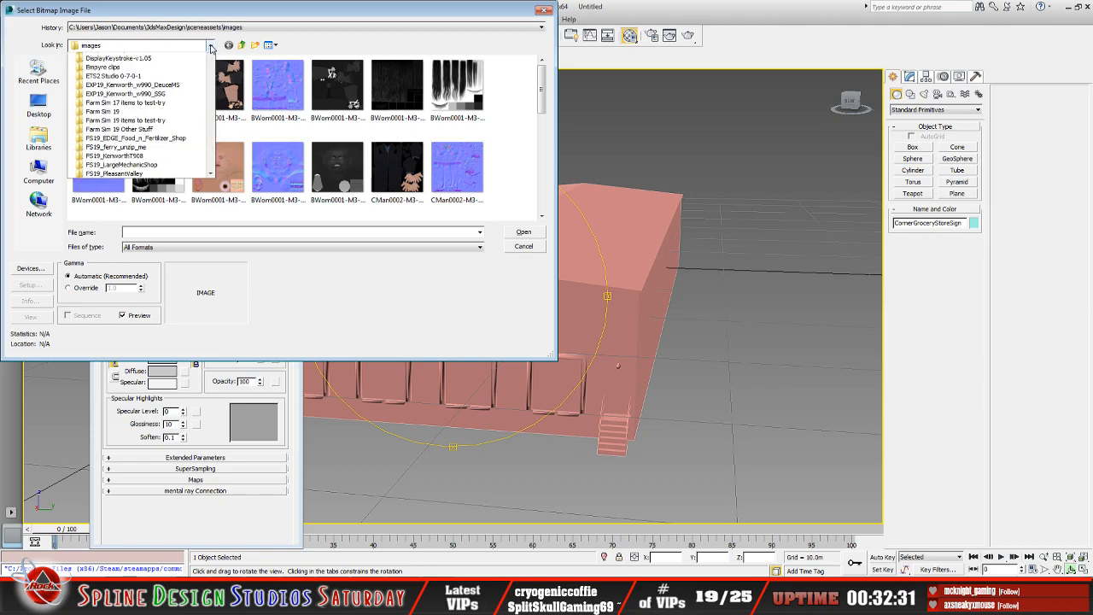
scroll(210, 100, up, 3)
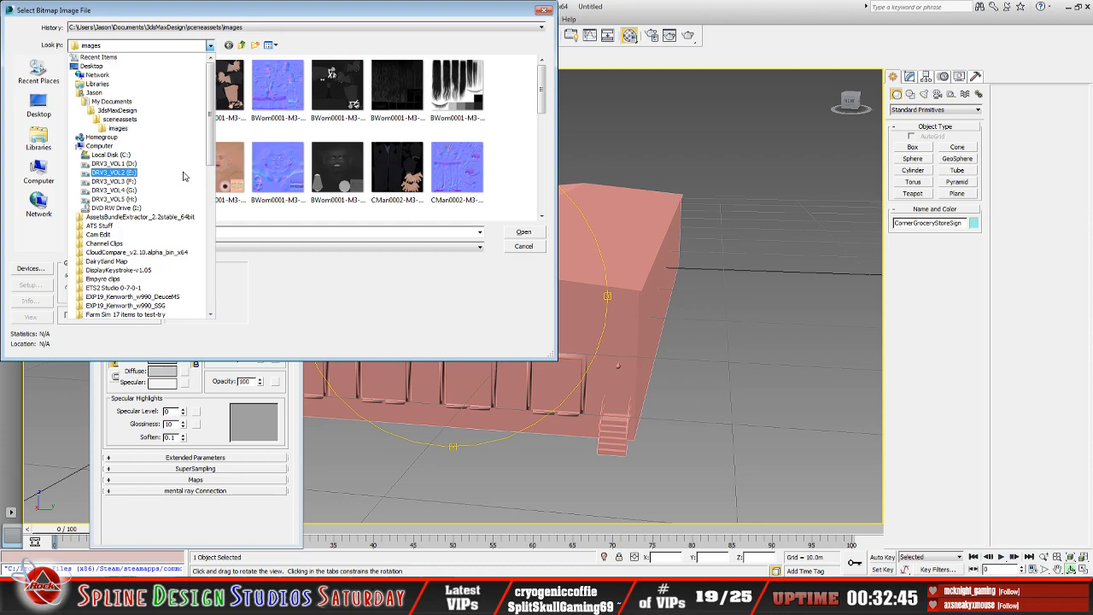
click(161, 92)
double_click(175, 133)
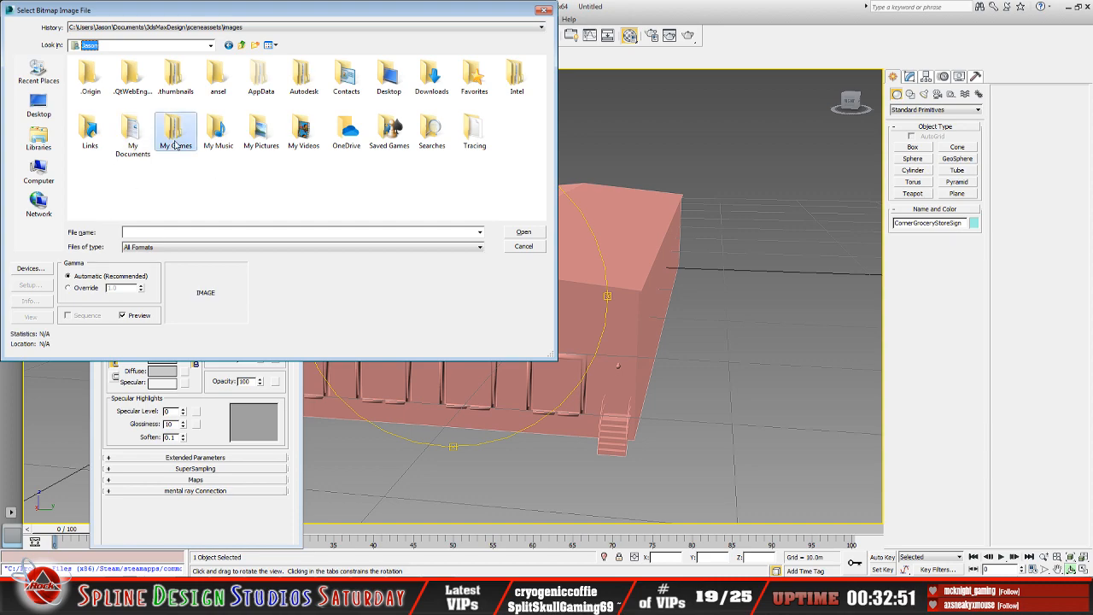
click(229, 45)
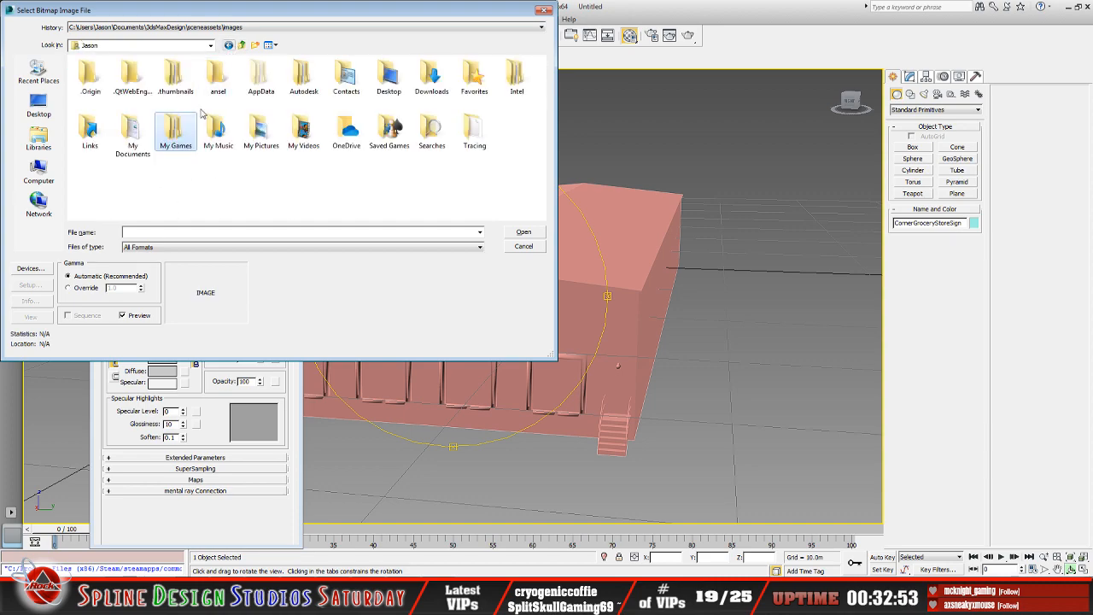
double_click(133, 132)
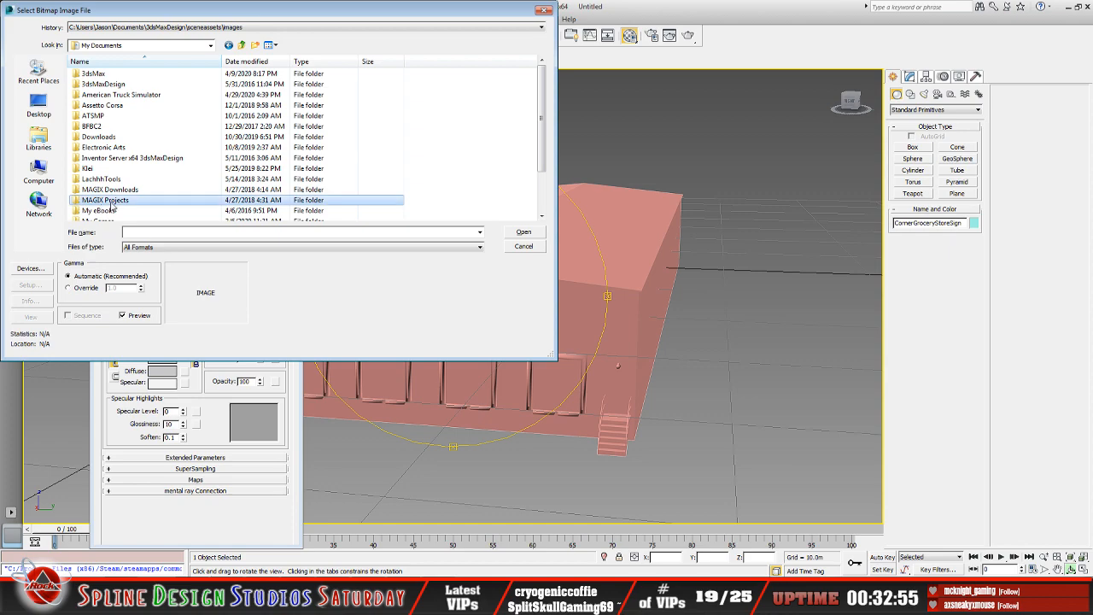
- Open My Games\FarmingSimulator2019\1_mods\FS19_Dairyland_Map\imports\textures\CoOp for the bitmap selection
scroll(134, 192, down, 1)
double_click(134, 189)
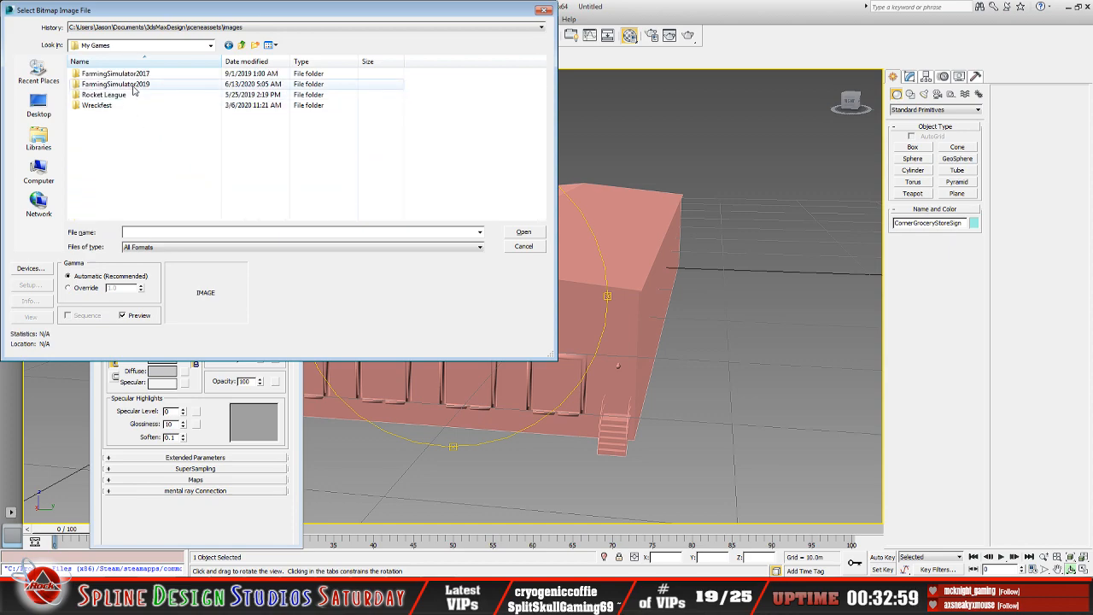
double_click(134, 87)
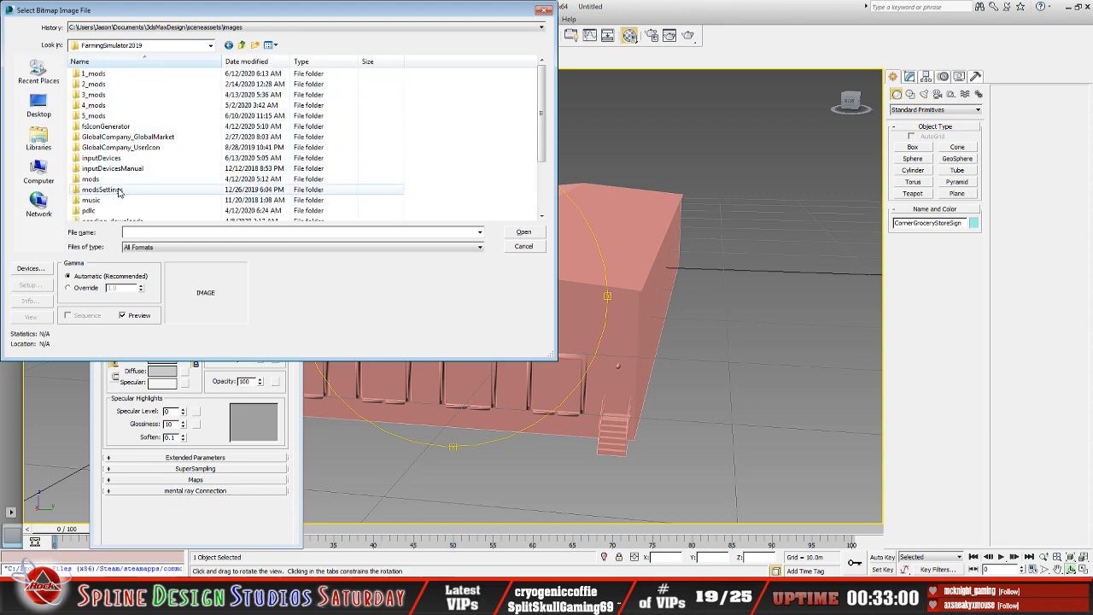
double_click(93, 73)
double_click(103, 74)
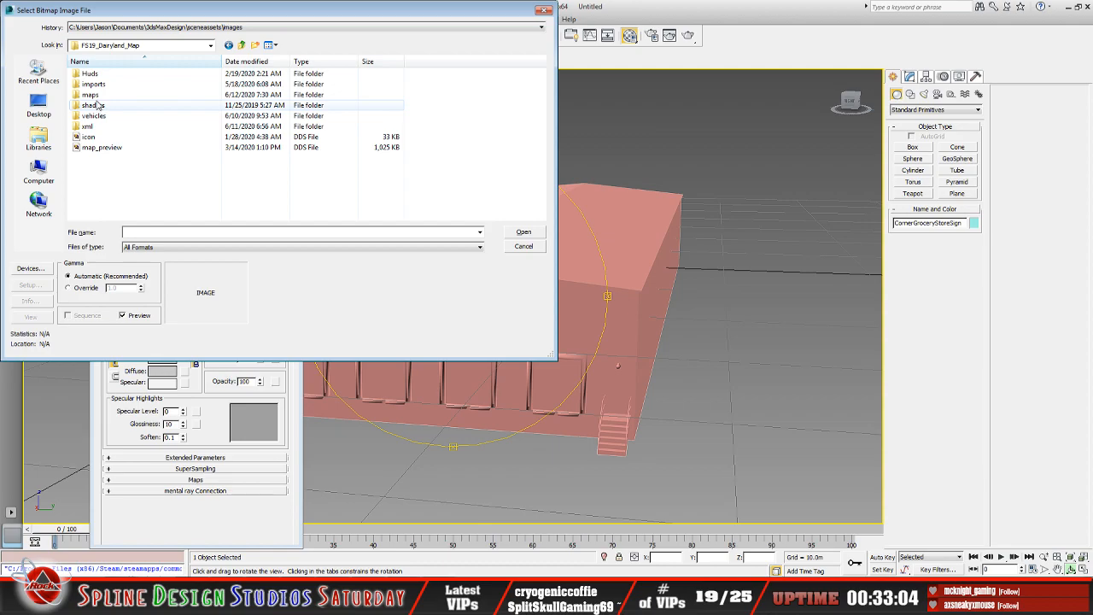
double_click(101, 95)
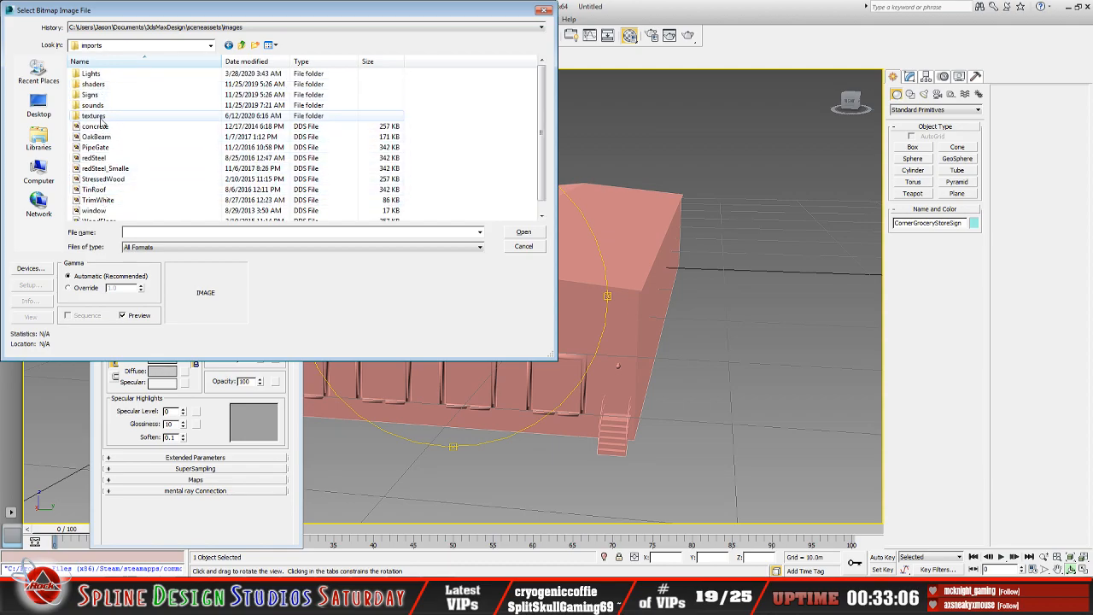
double_click(107, 199)
double_click(101, 116)
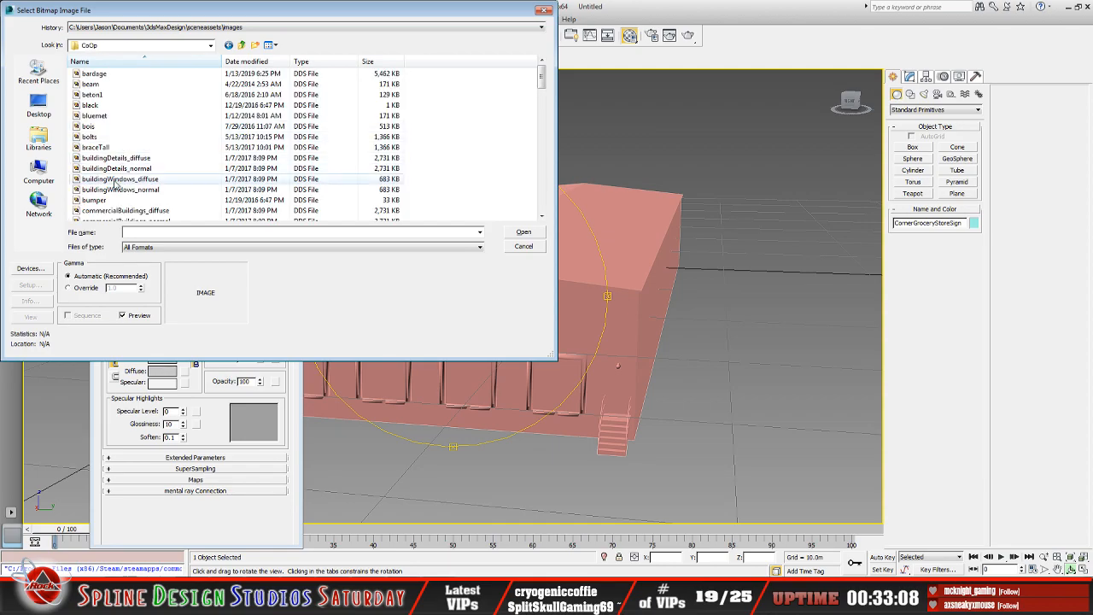
- Load FabricWarehouseSign.dds as the diffuse bitmap and show the material on the warehouse sign in the viewport
scroll(115, 185, down, 2)
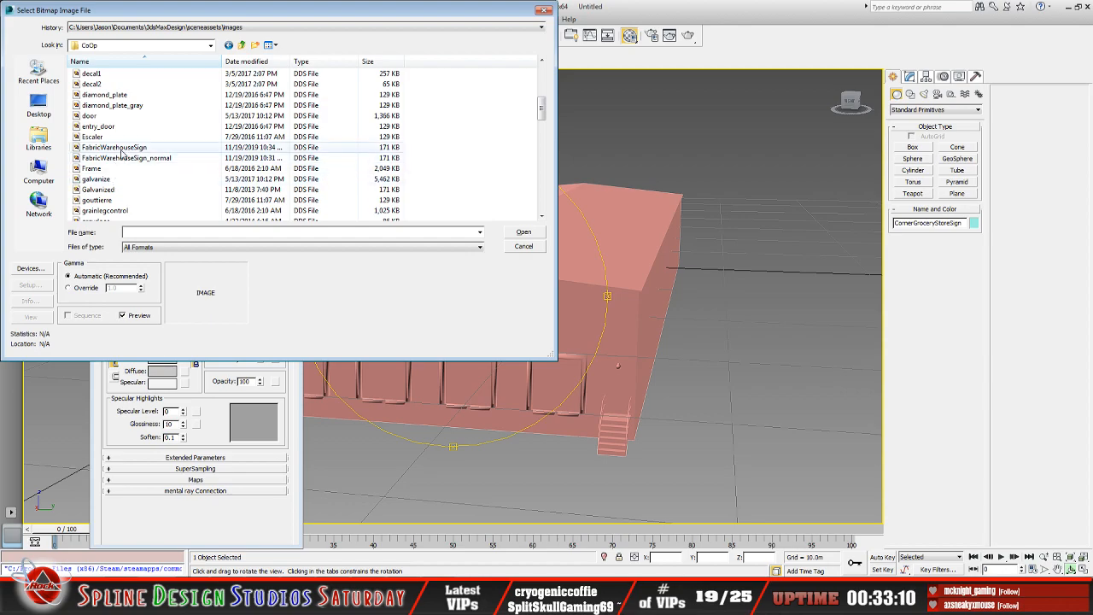
click(128, 148)
click(524, 231)
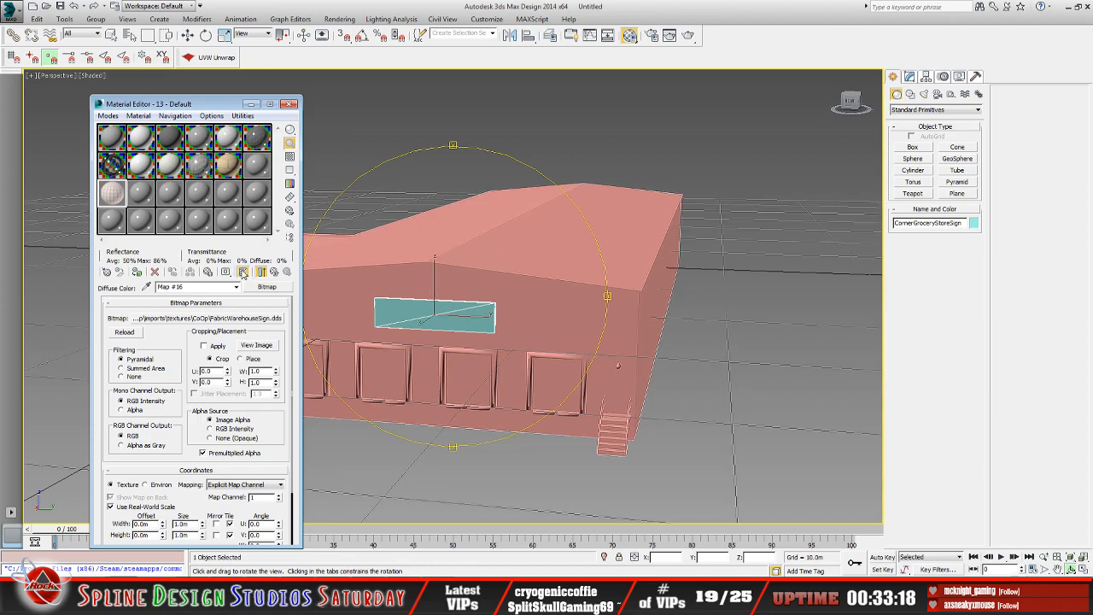
click(243, 272)
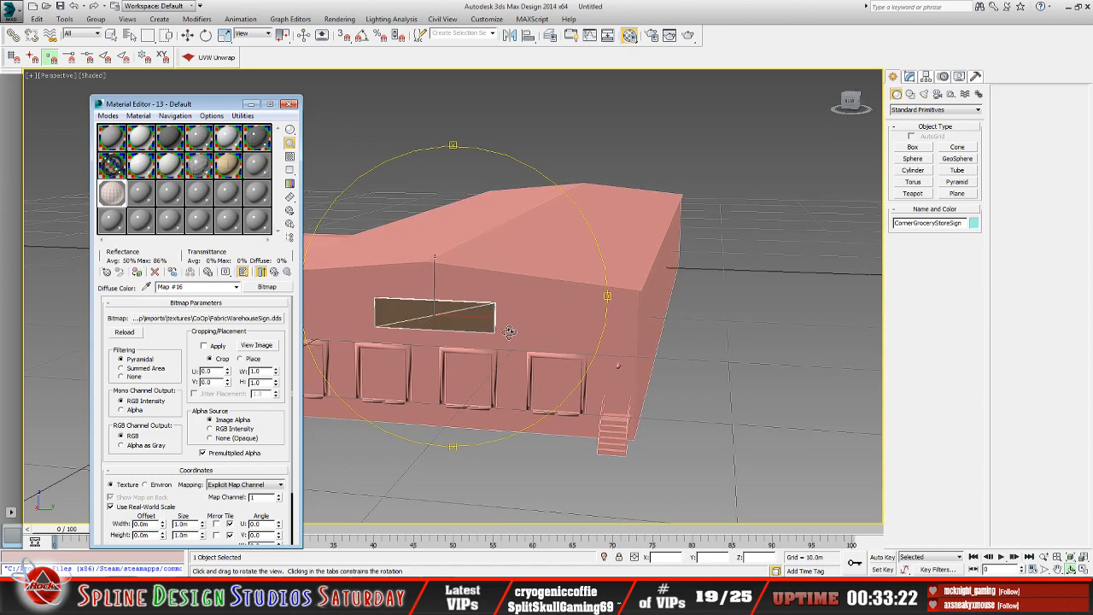
- Examine the sign on the warehouse front up close from several angles to check how its texture displays
mouse_move(510, 331)
mouse_down()
mouse_move(513, 314)
mouse_move(500, 317)
mouse_up()
drag(411, 305, 488, 293)
scroll(465, 298, up, 2)
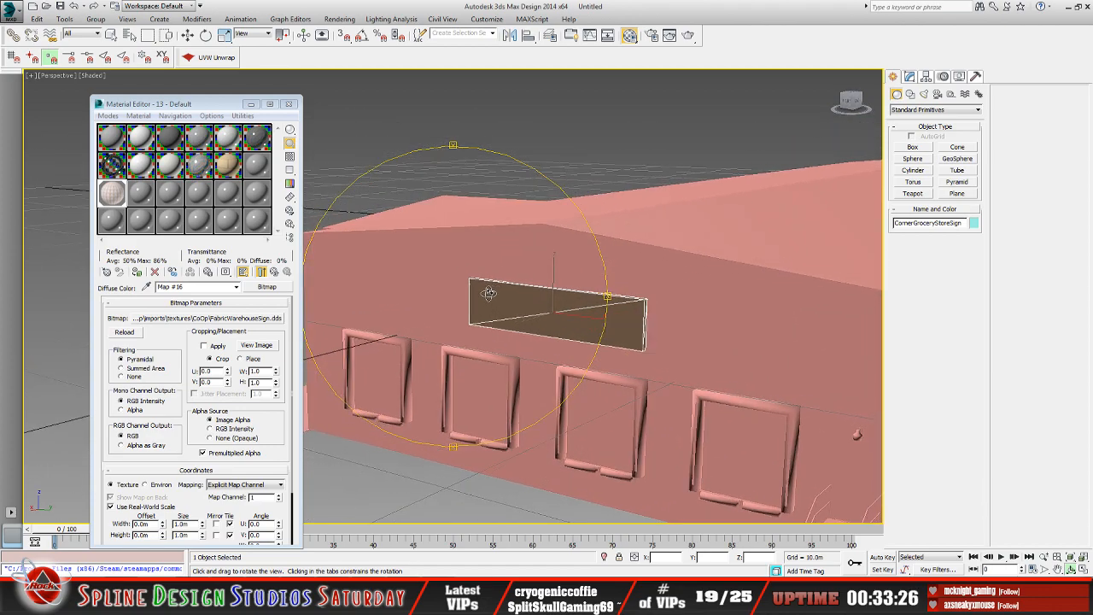
drag(643, 313, 539, 319)
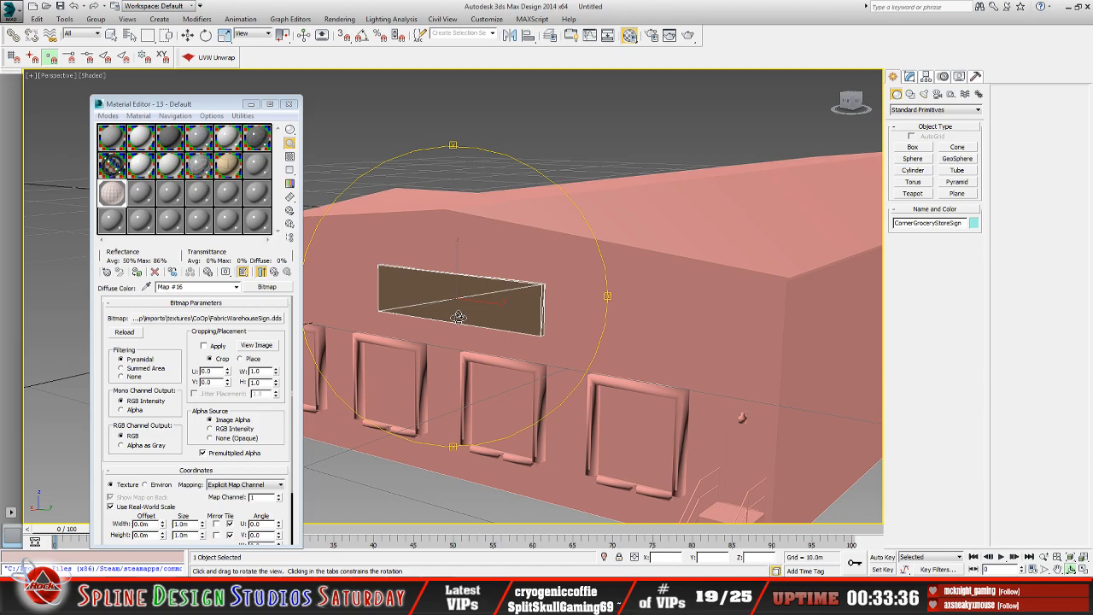
drag(464, 315, 497, 325)
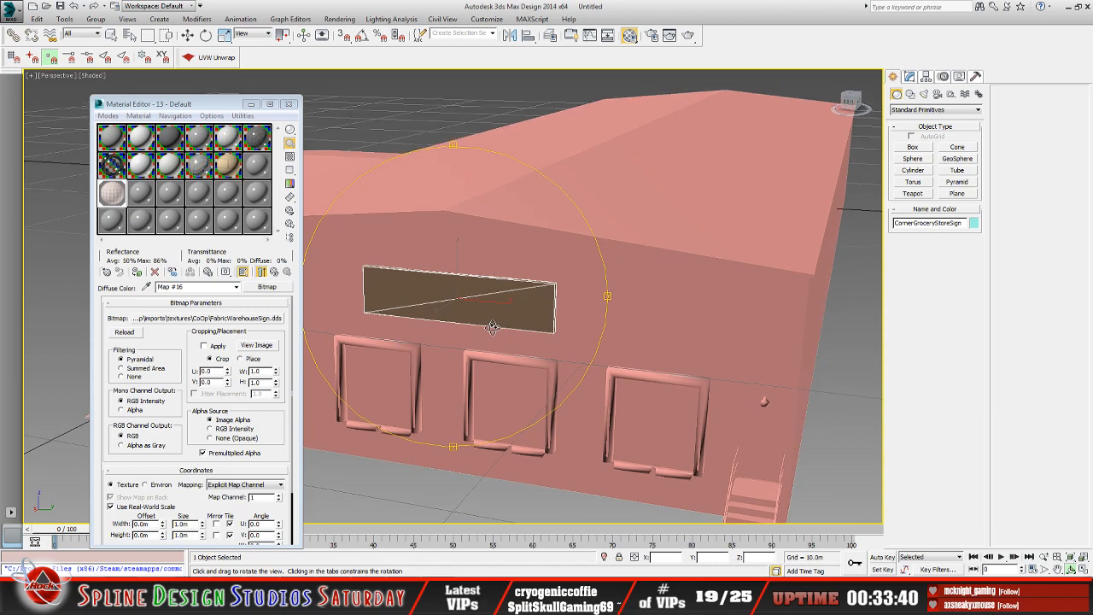
- Switch to GIANTS Editor and examine the front and back texturing of the meat shop's CornerGroceryStoreSign
key(alt+Tab)
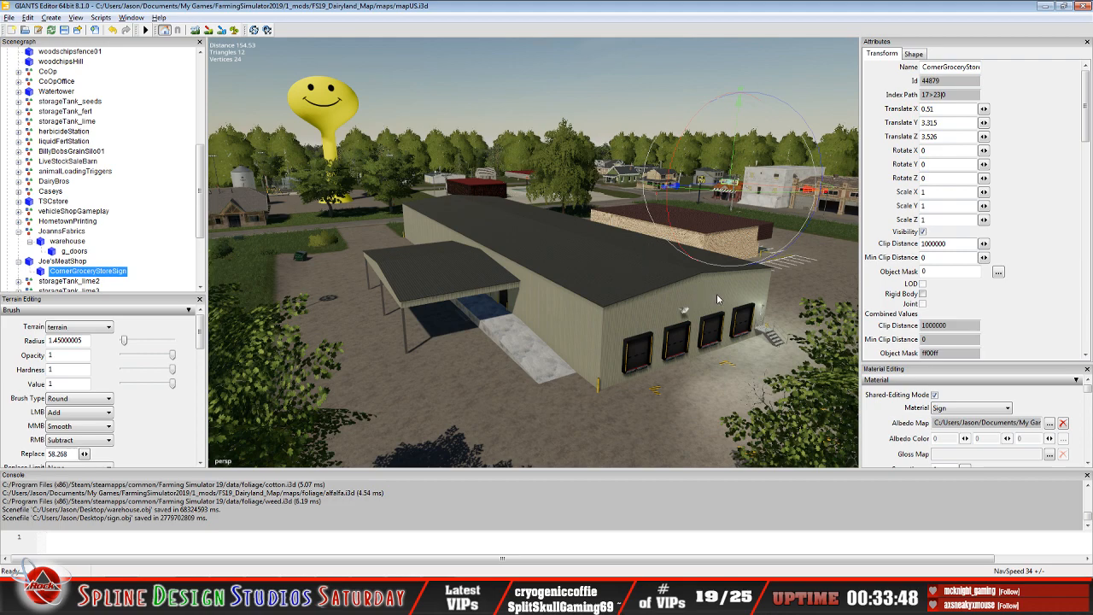
alt+middle_drag(725, 217, 531, 299)
scroll(530, 300, up, 5)
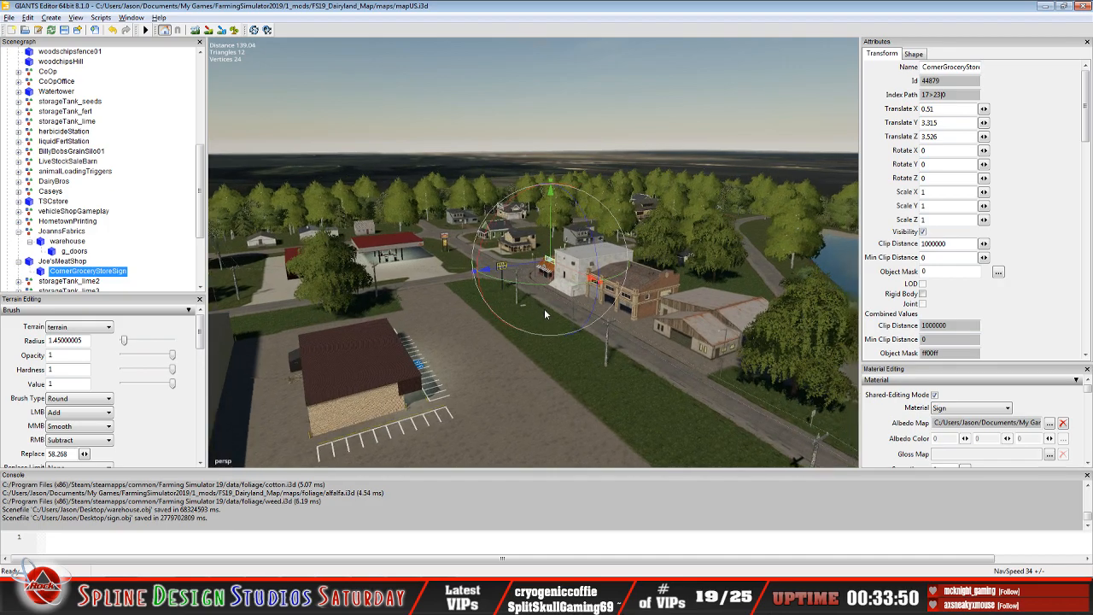
alt+drag(597, 283, 578, 292)
key(f)
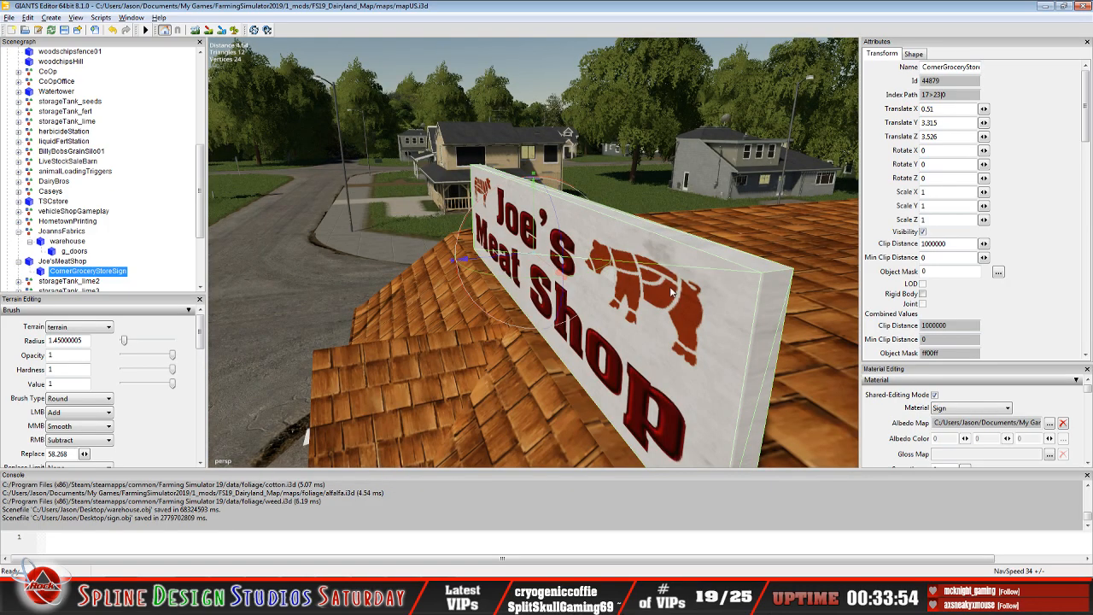
alt+drag(711, 296, 465, 305)
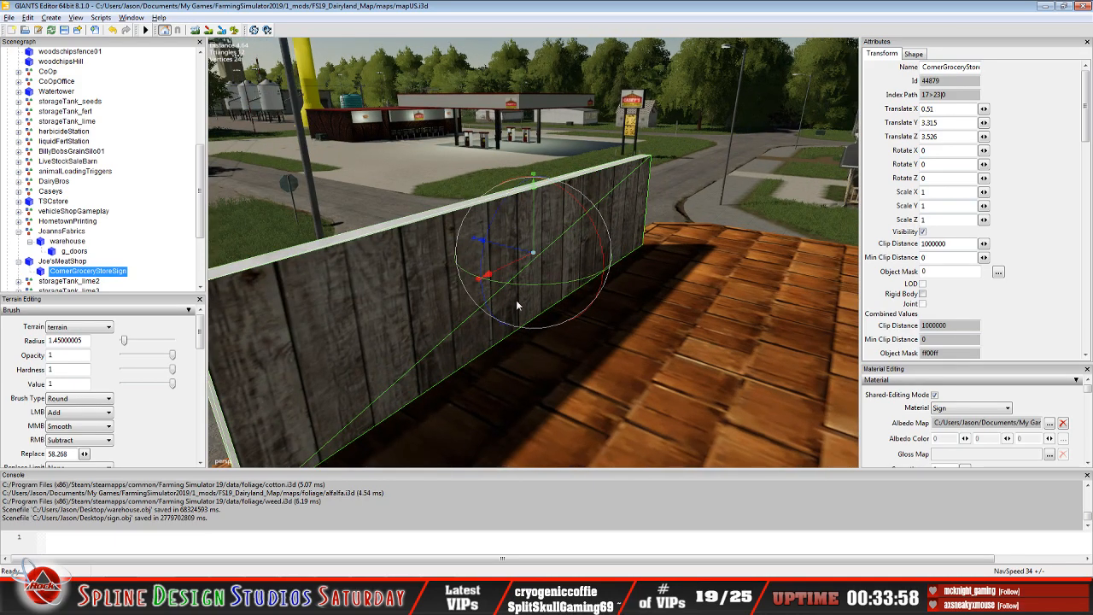
- Examine the wooden back, lettered front and end edge of the meat shop sign to see how each side is textured
alt+middle_drag(515, 301, 519, 300)
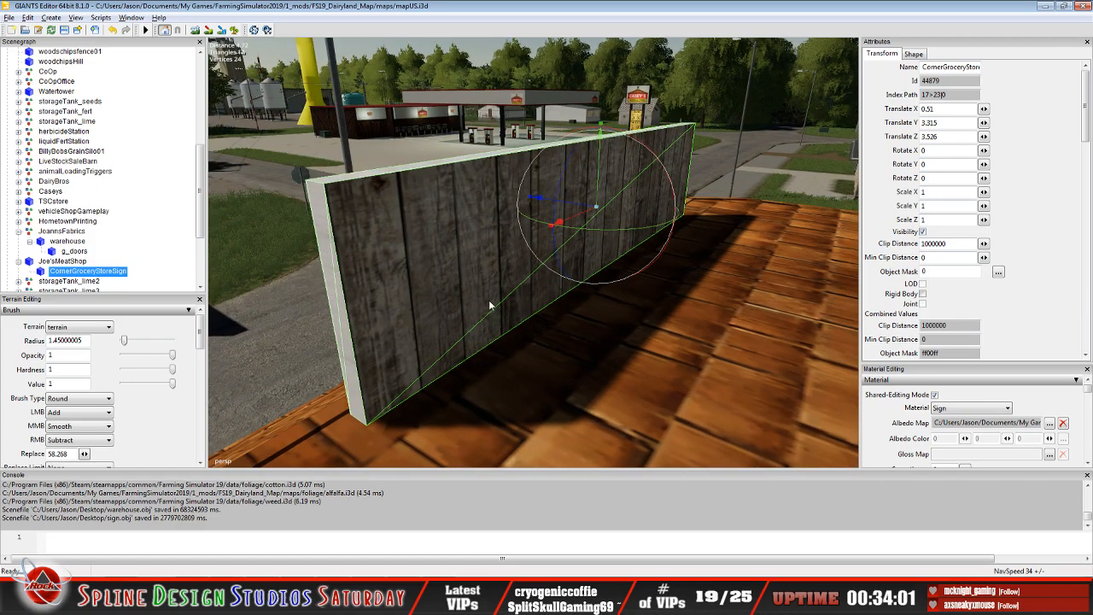
alt+drag(459, 283, 530, 213)
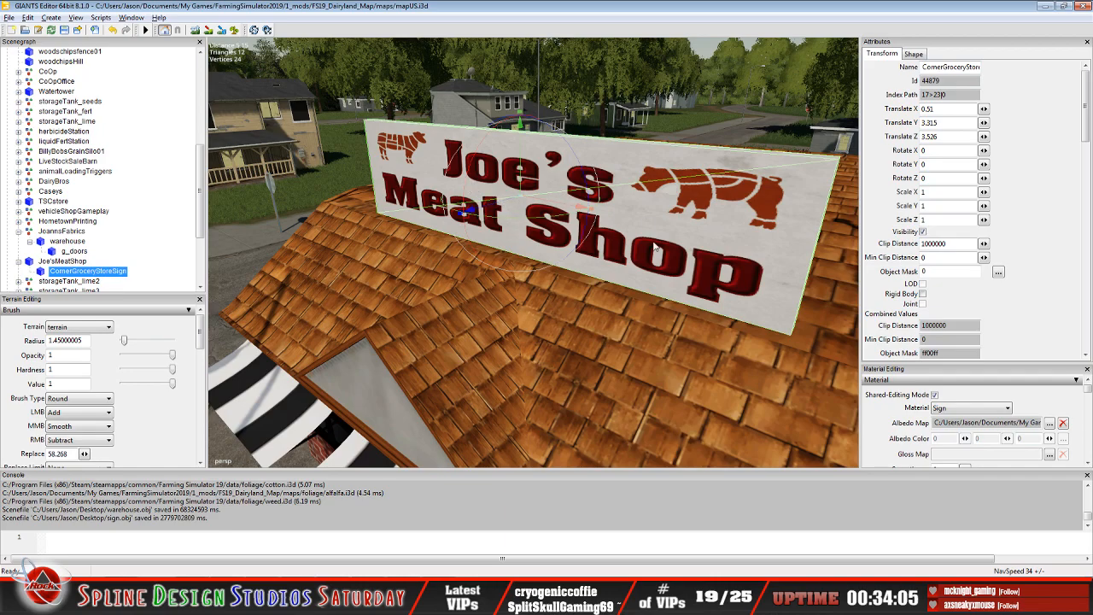
alt+drag(653, 247, 461, 231)
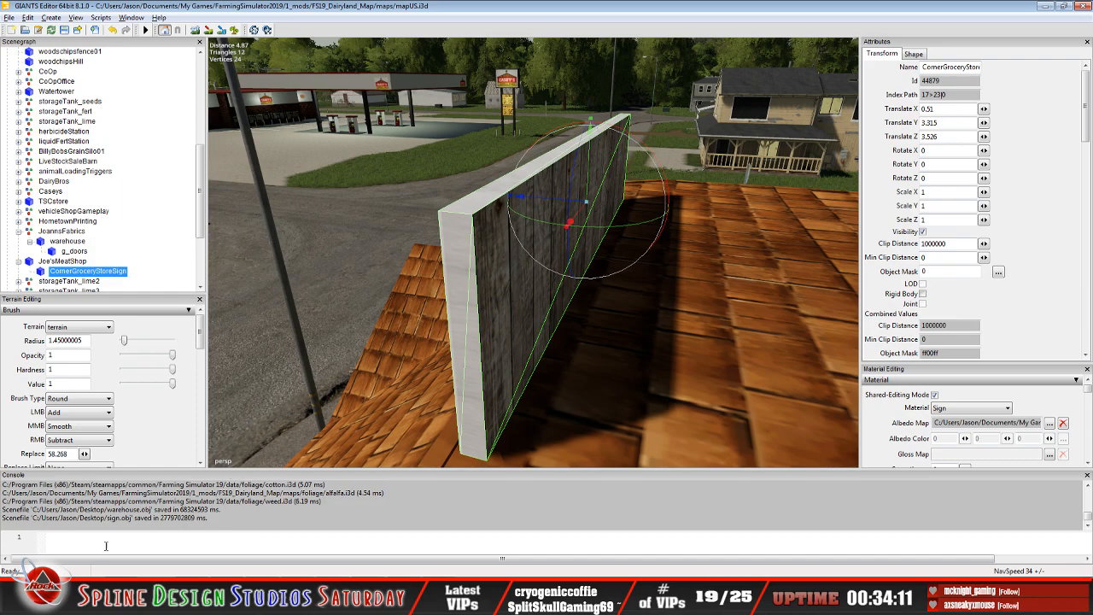
- Switch to the CoOp textures folder and delete the FabricWarehouseSign_normal DDS file
click(69, 603)
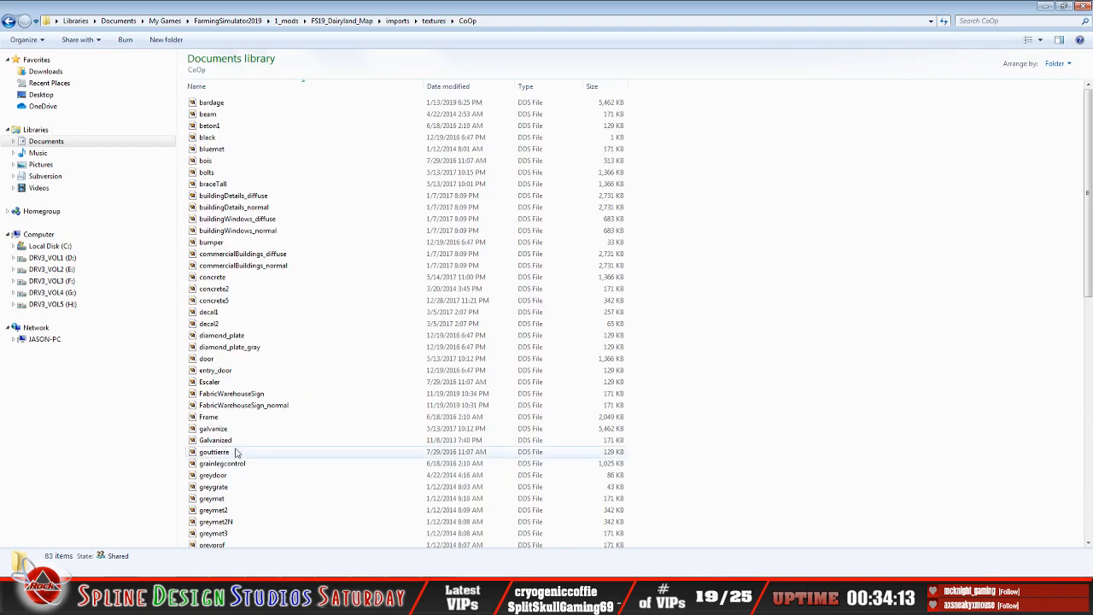
click(270, 410)
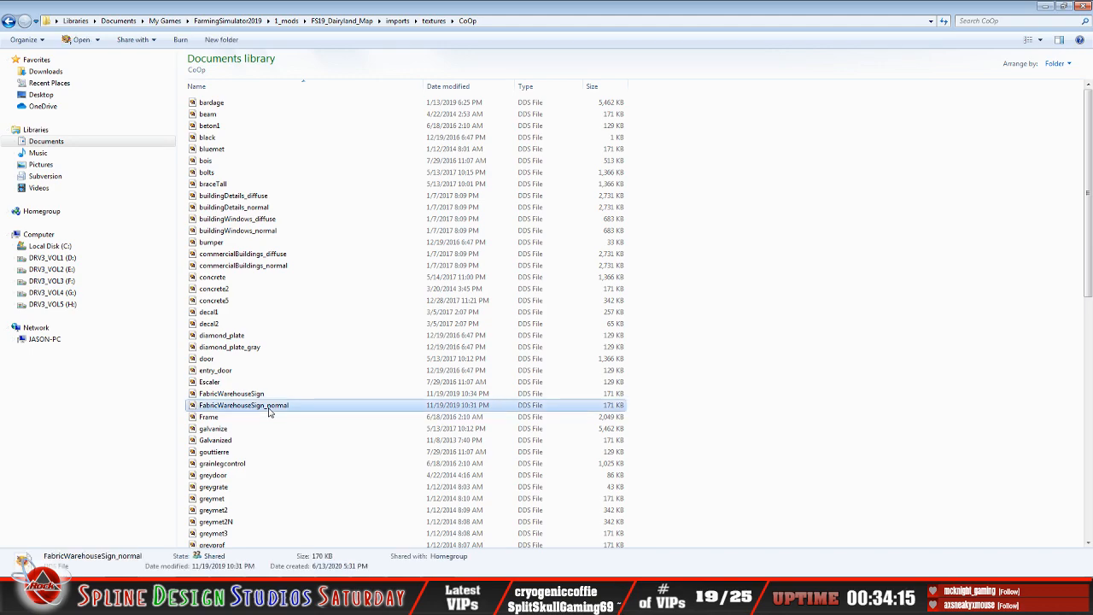
right_click(270, 411)
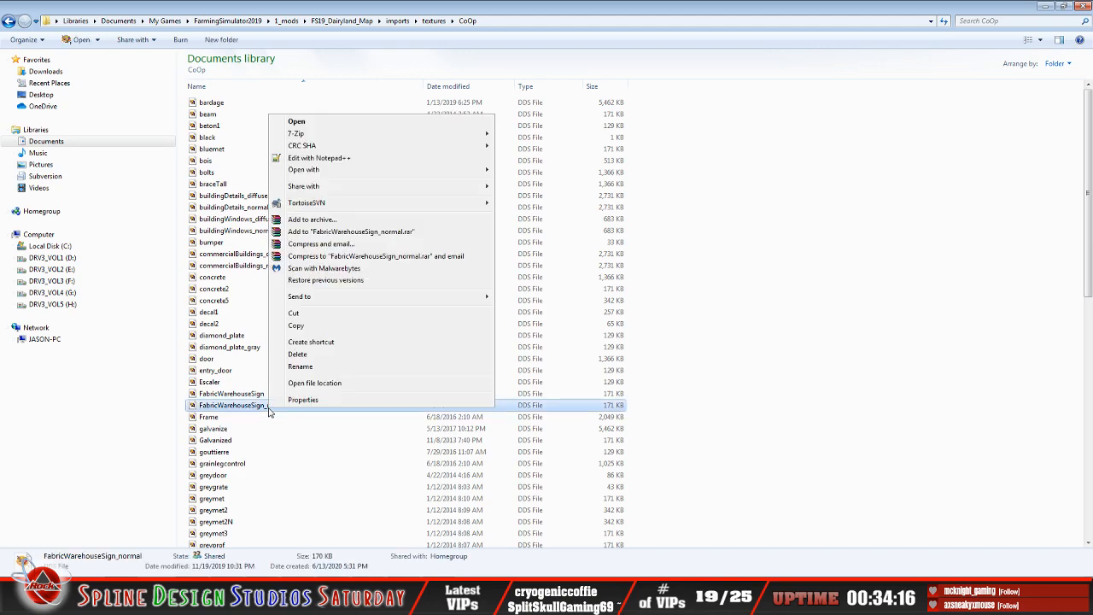
click(315, 355)
click(587, 346)
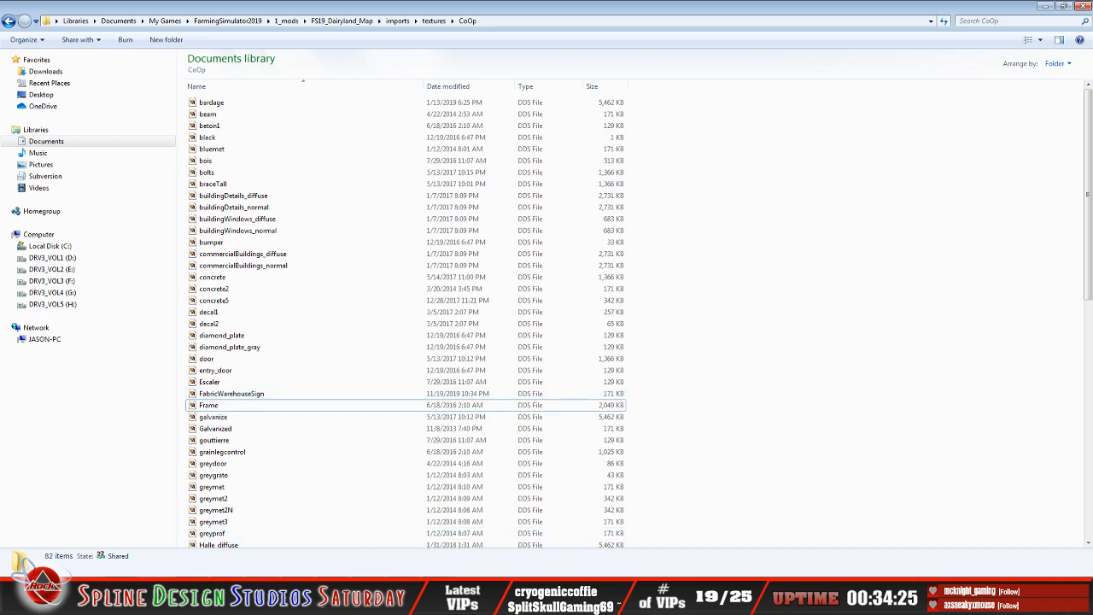
- Switch to 3ds Max, go up from the diffuse bitmap to its parent material, and minimize GIANTS Editor
click(407, 598)
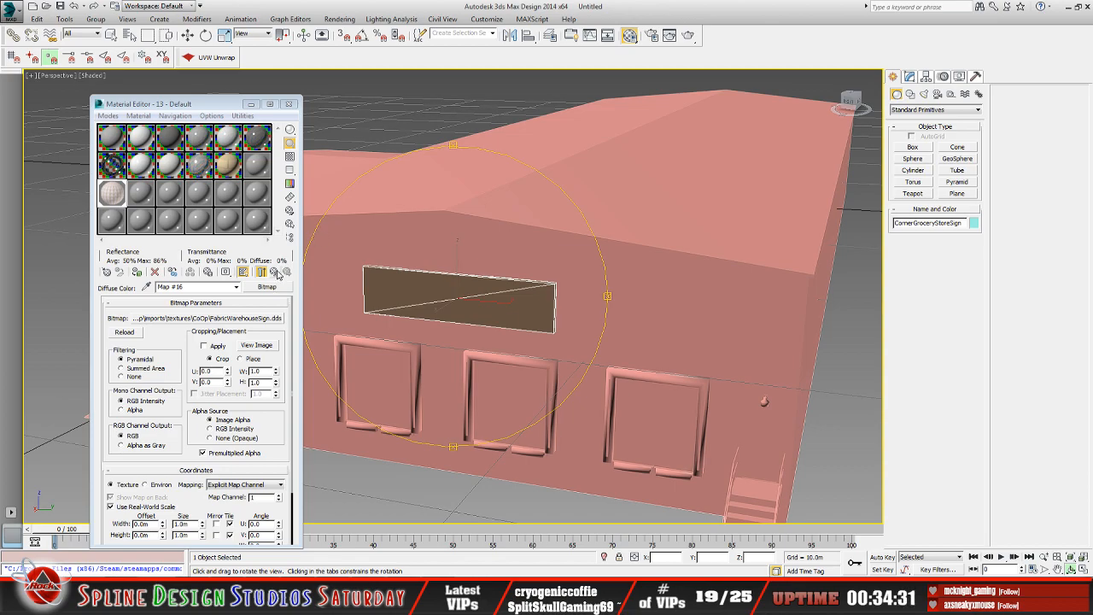
click(276, 272)
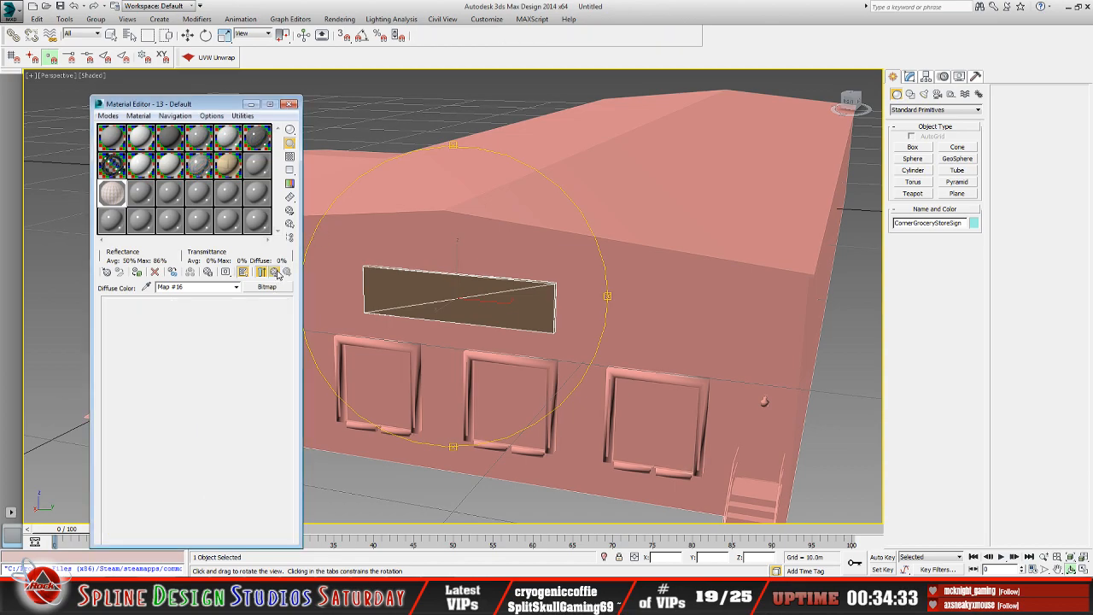
drag(499, 315, 508, 310)
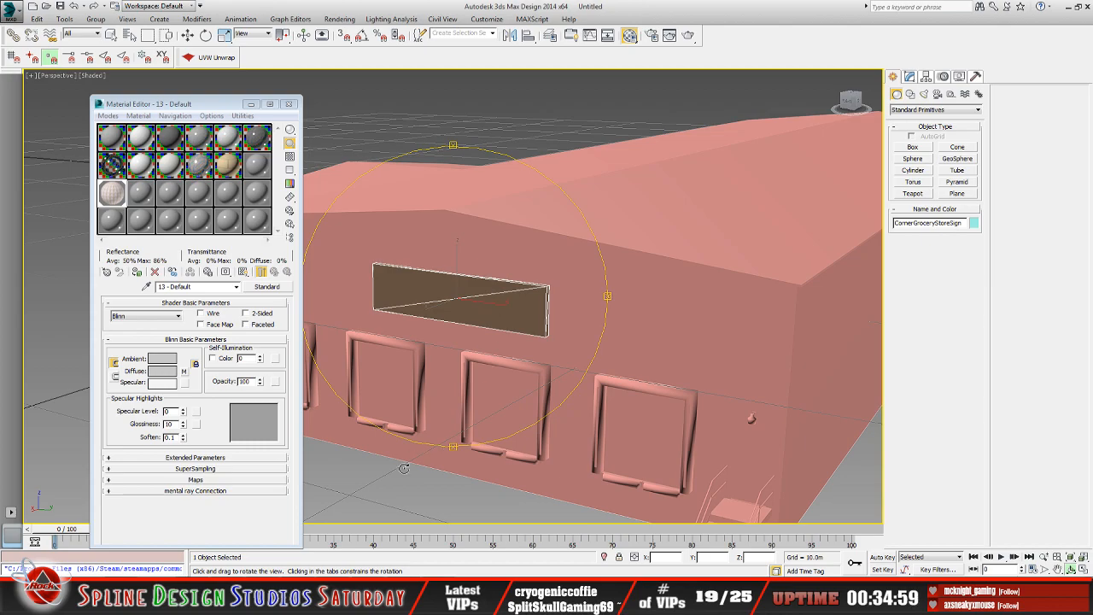
click(369, 598)
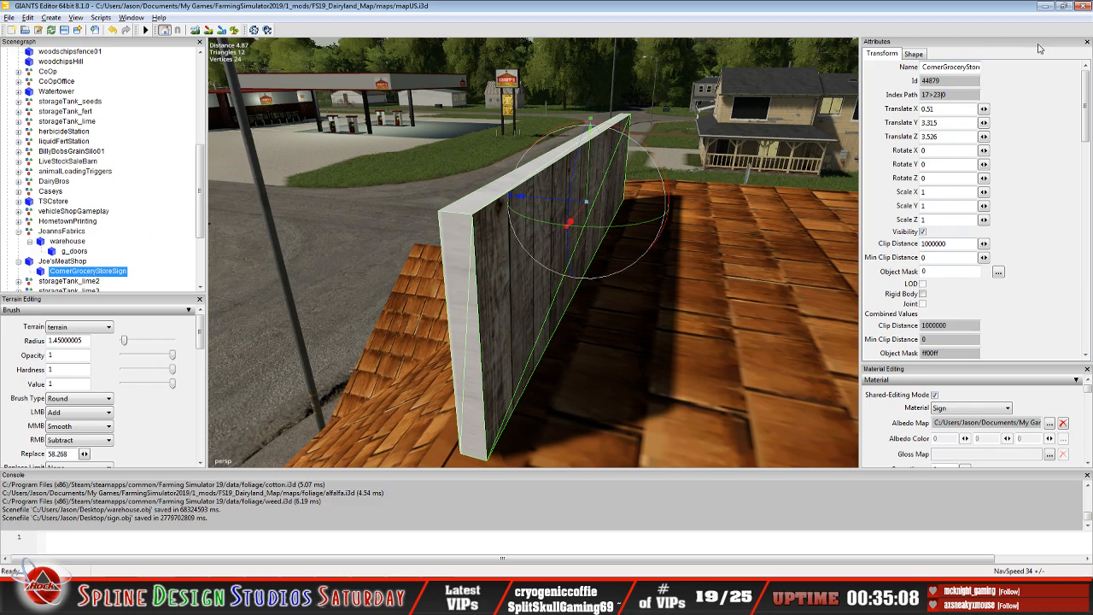
click(1044, 6)
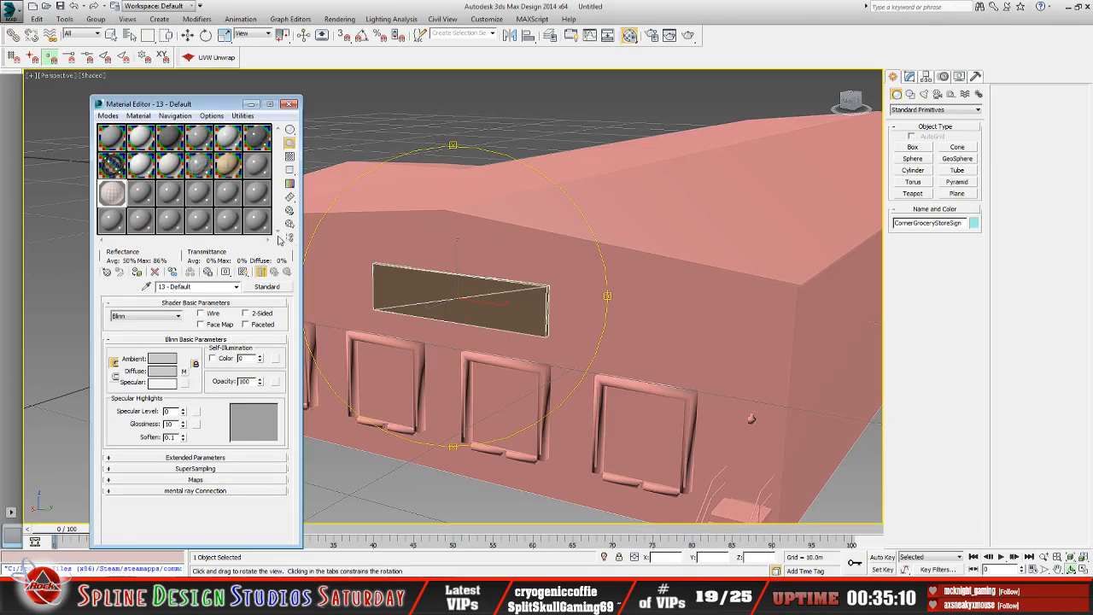
- Inspect the warehouse sign from both ends and view the image of its diffuse bitmap, FabricWarehouseSign.dds
drag(502, 298, 484, 286)
scroll(485, 286, up, 4)
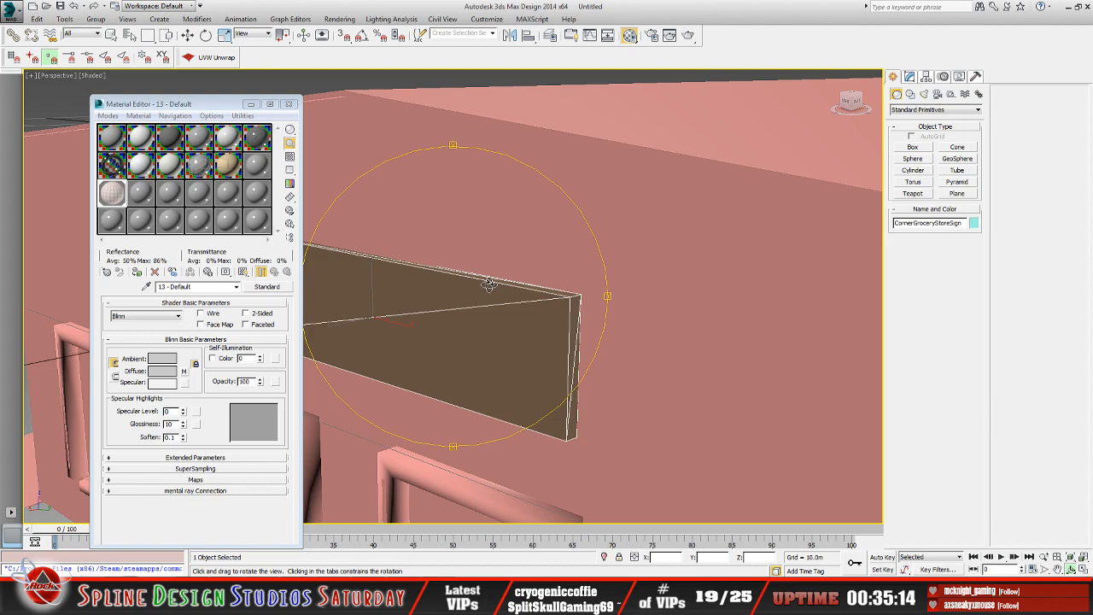
scroll(487, 284, down, 1)
middle_drag(475, 317, 550, 296)
drag(551, 296, 463, 239)
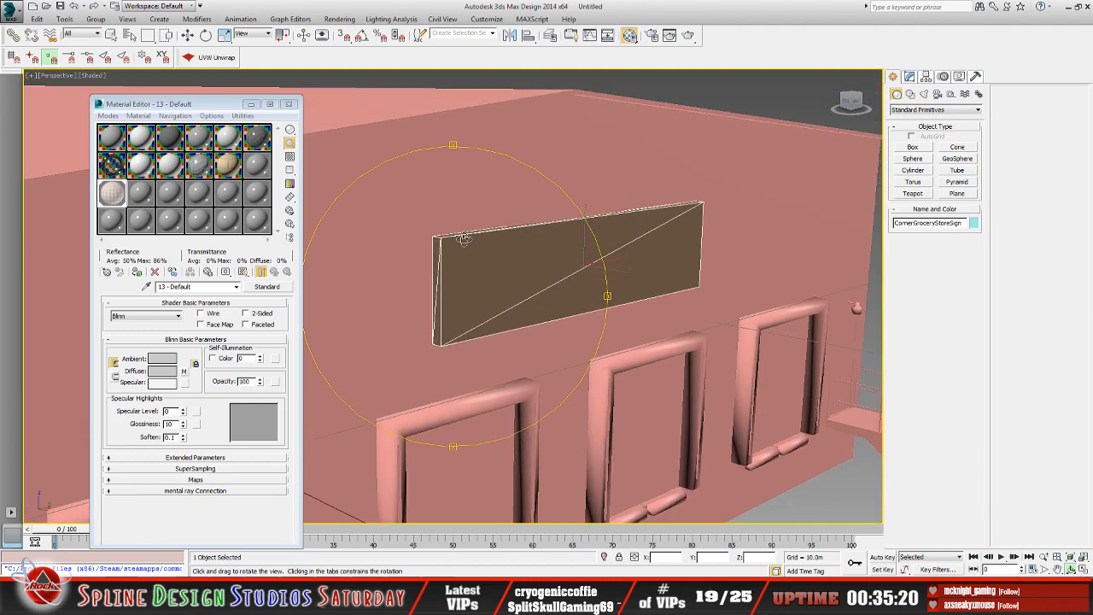
click(185, 371)
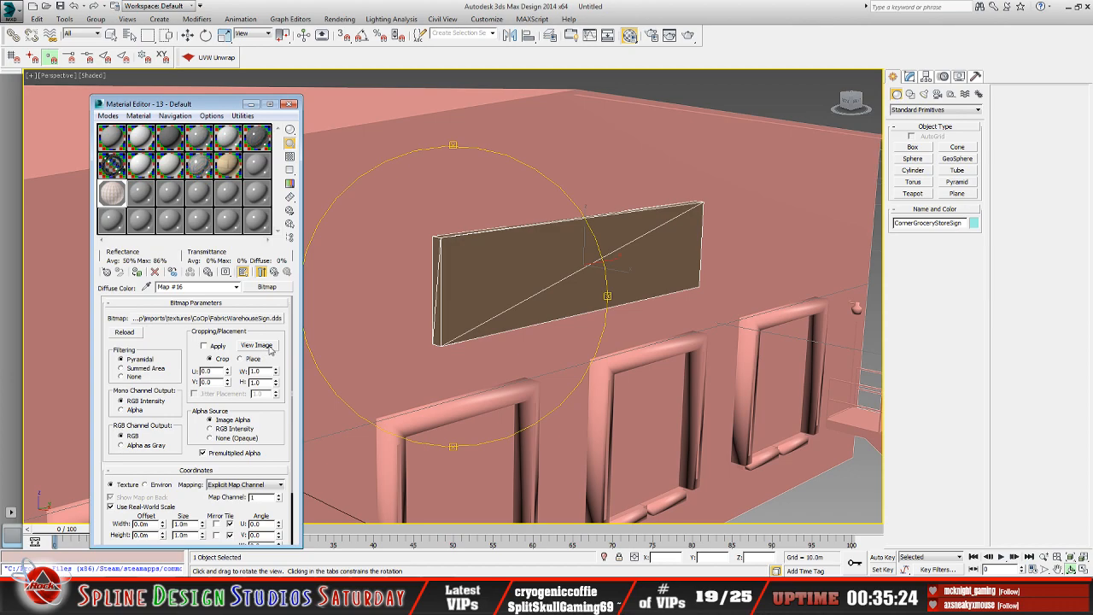
click(268, 346)
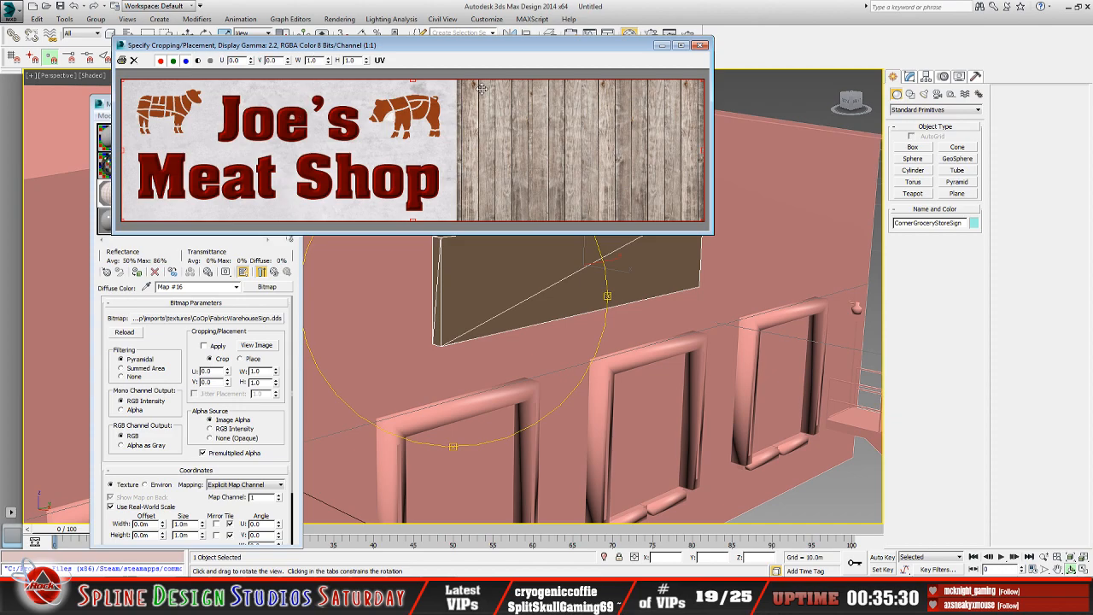
click(700, 45)
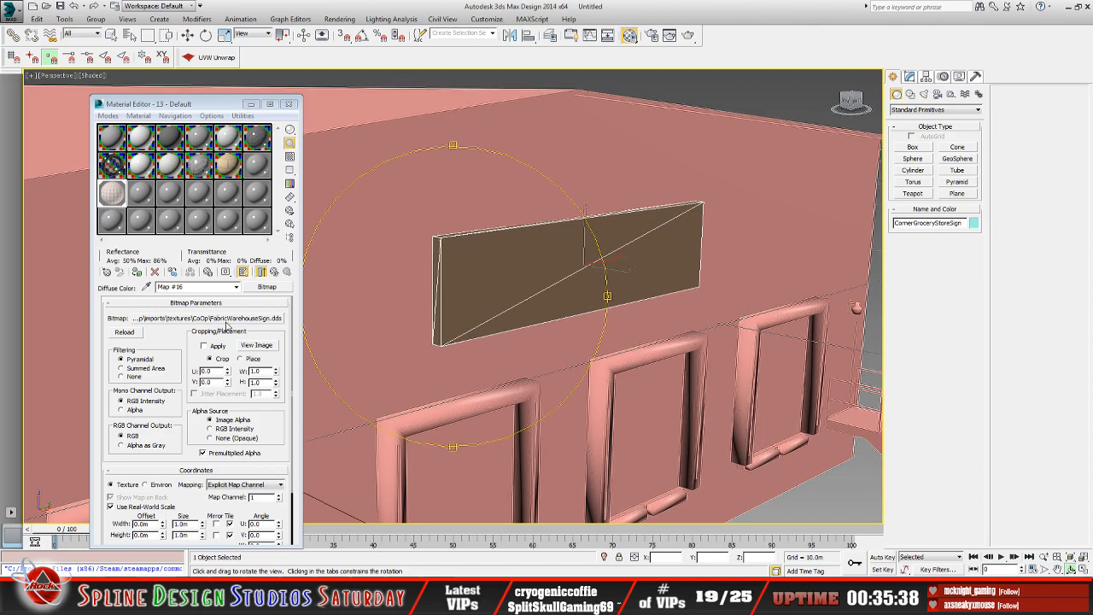
- Minimize the Material Editor, apply an Unwrap UVW modifier to the warehouse sign, and open its UV editor
click(252, 104)
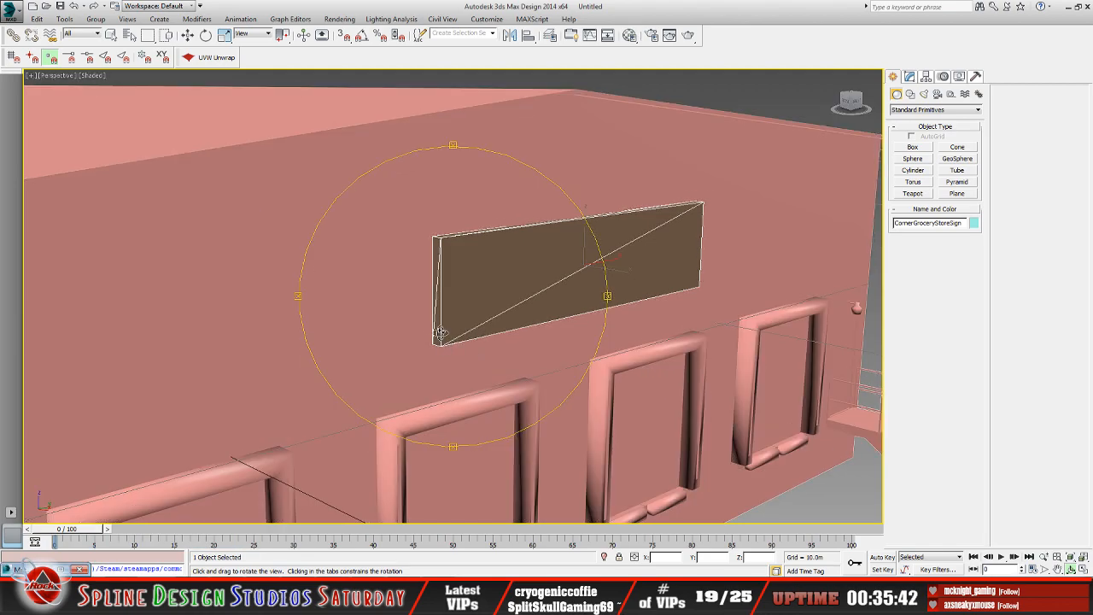
drag(440, 333, 431, 338)
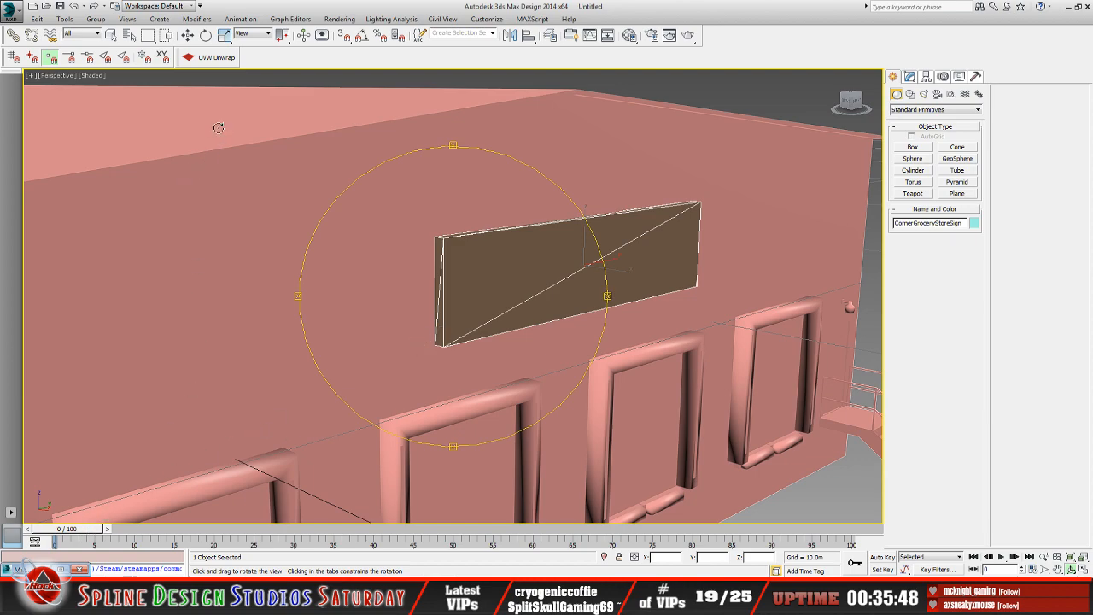
click(212, 57)
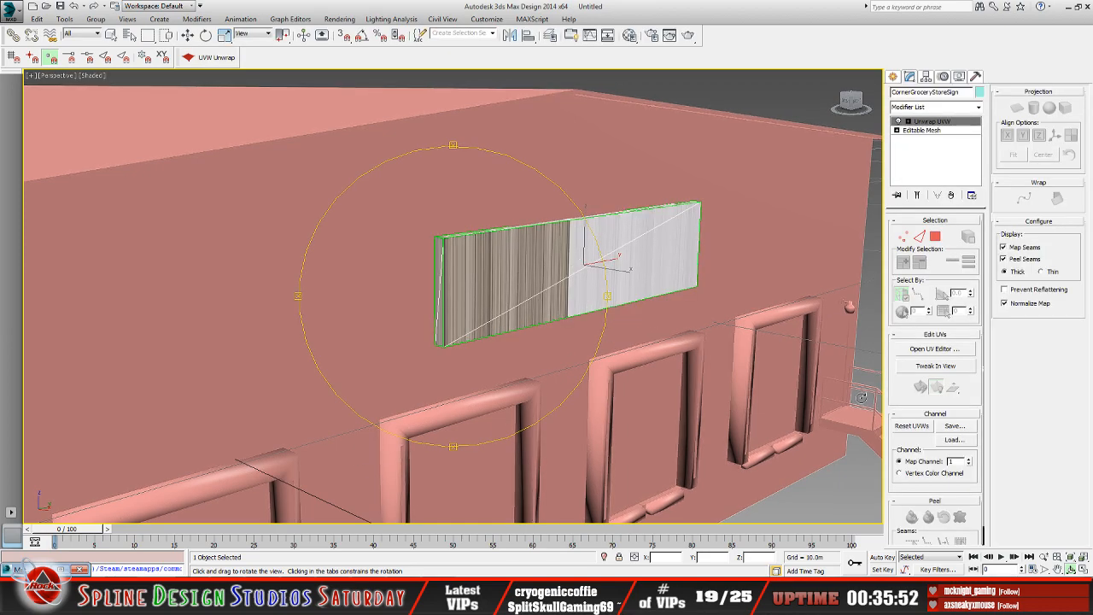
click(935, 349)
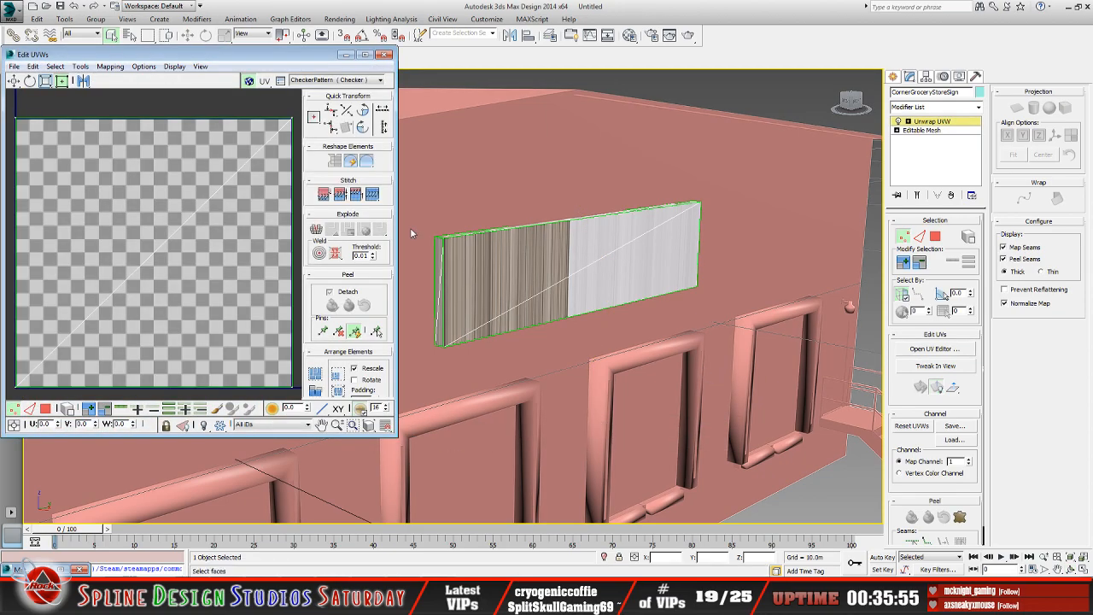
- Show the FabricWarehouseSign map as the UV editor background and enlarge the editor window to fit the whole texture
click(376, 80)
click(367, 97)
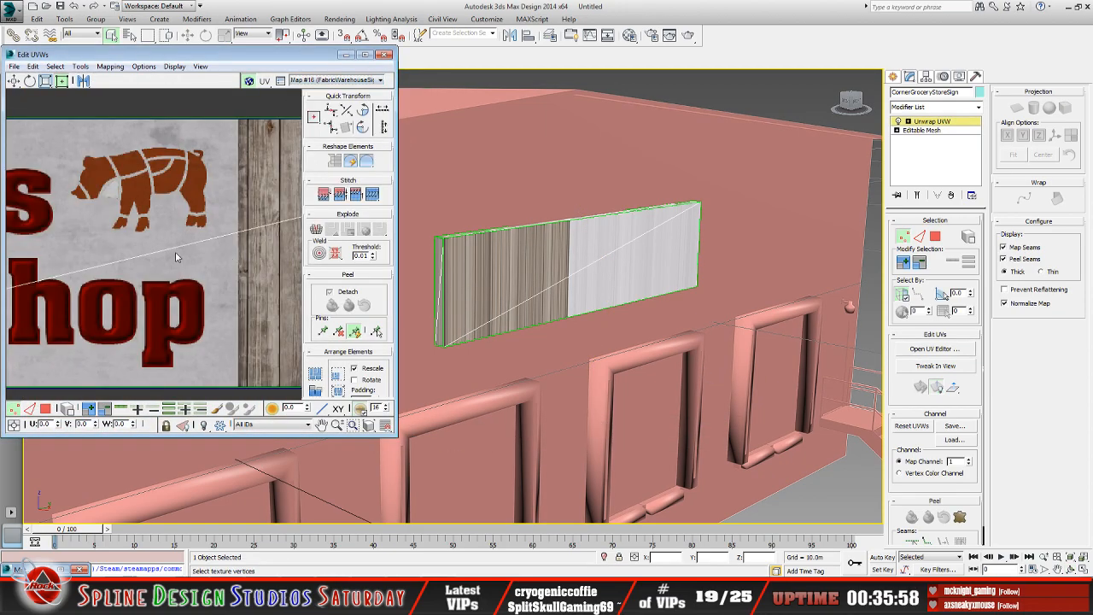
scroll(171, 255, down, 6)
scroll(201, 306, up, 3)
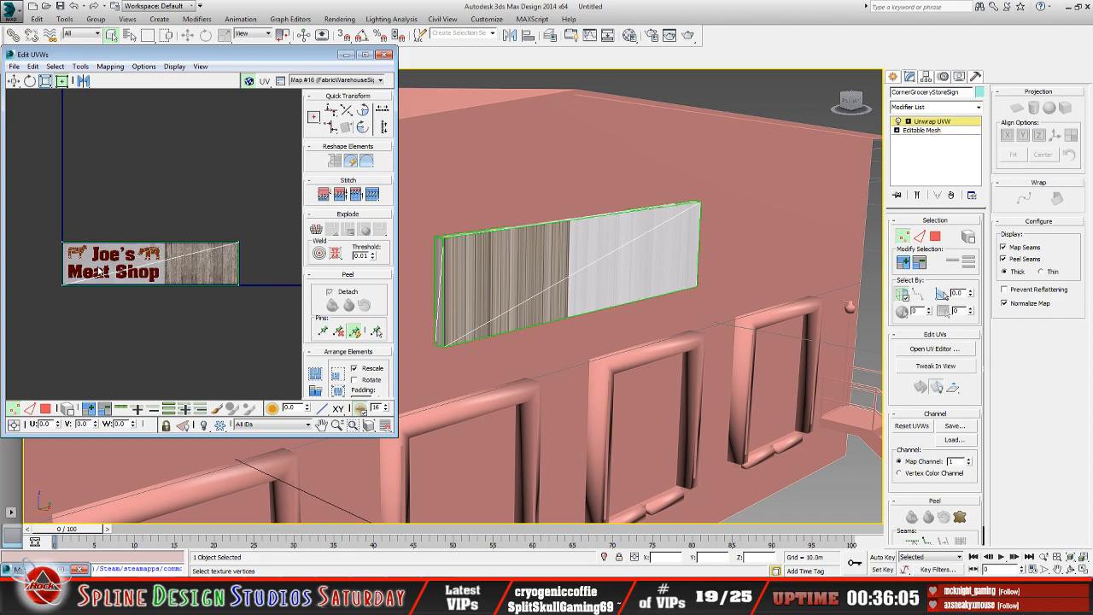
scroll(171, 285, up, 2)
scroll(172, 285, down, 2)
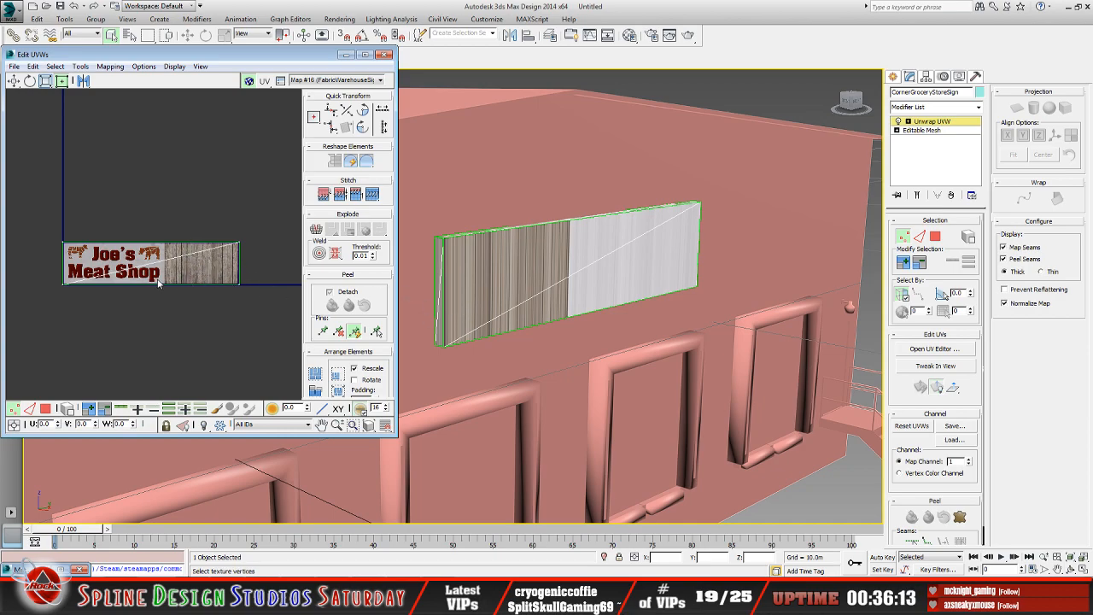
scroll(159, 284, up, 2)
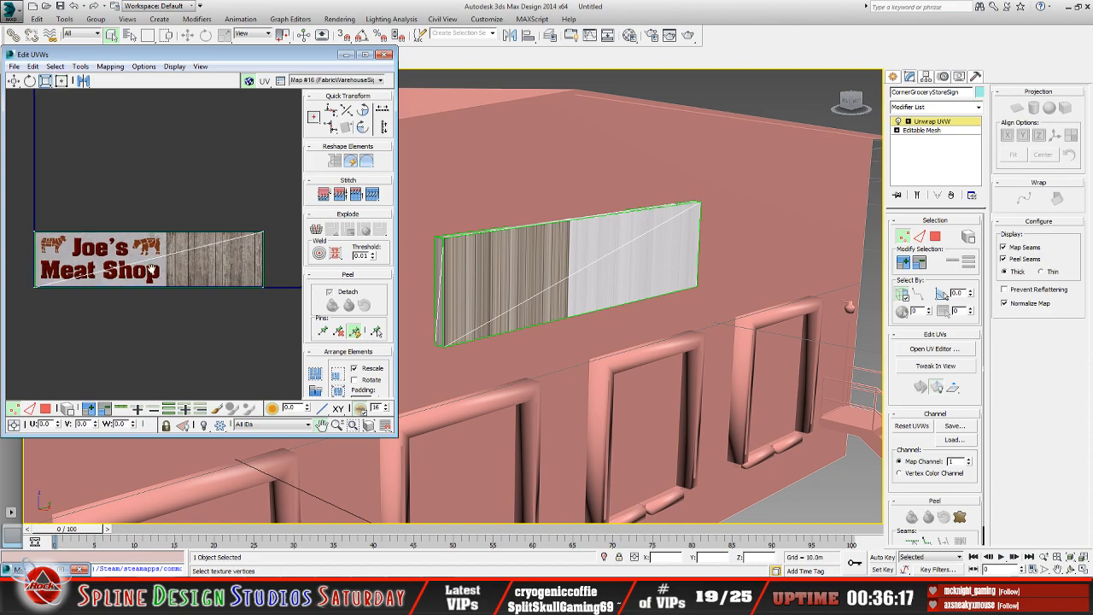
drag(381, 434, 489, 480)
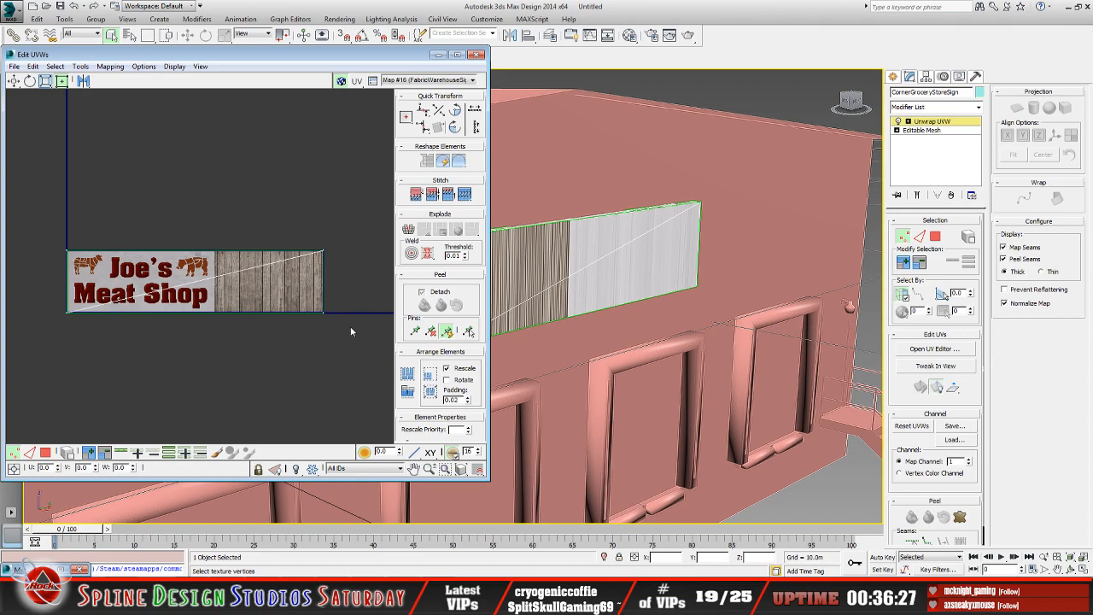
- Select both front triangles of the sign at the Unwrap UVW Polygon level and restore the UV editor
click(438, 55)
click(909, 122)
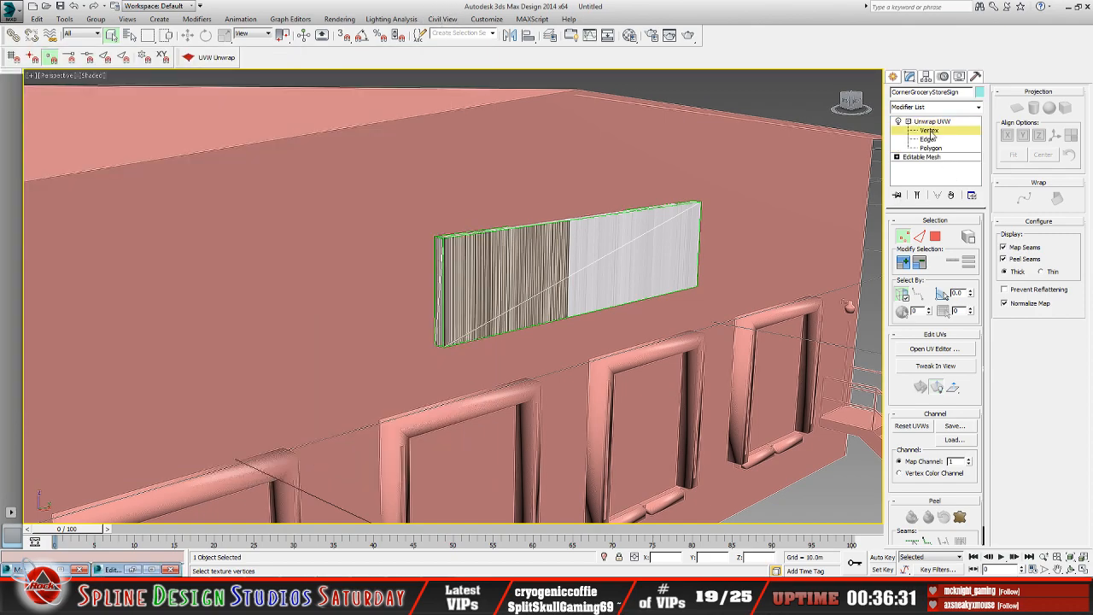
click(931, 147)
click(482, 275)
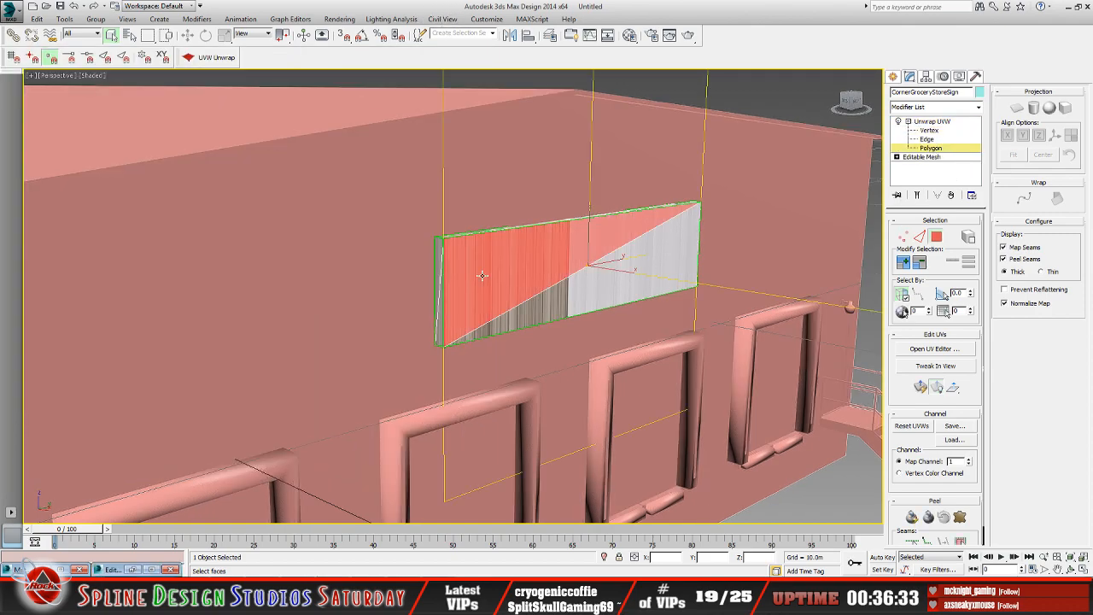
ctrl+click(600, 278)
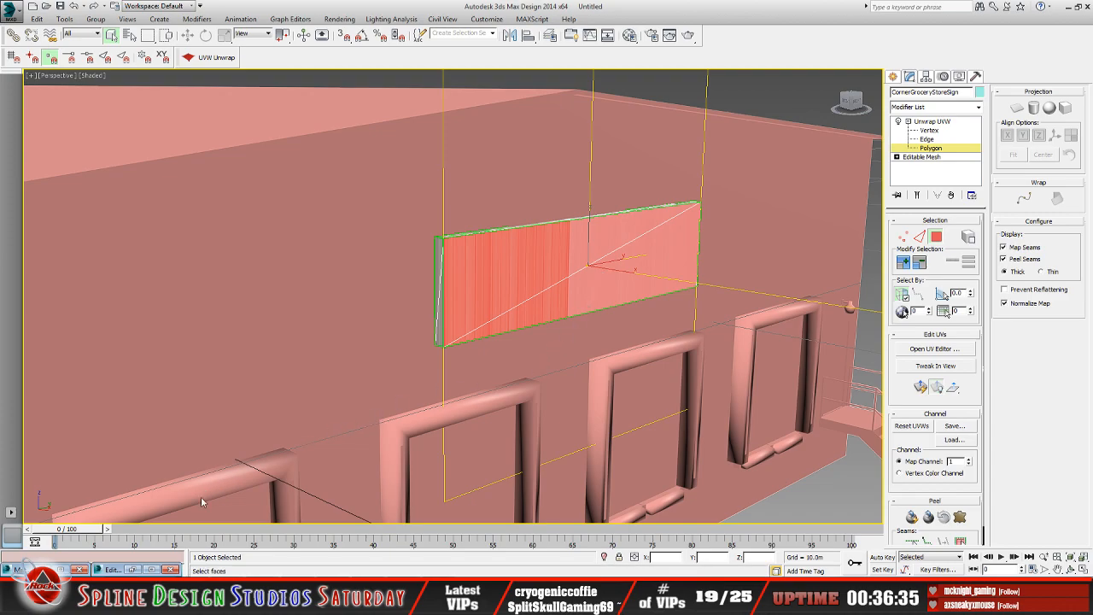
click(133, 569)
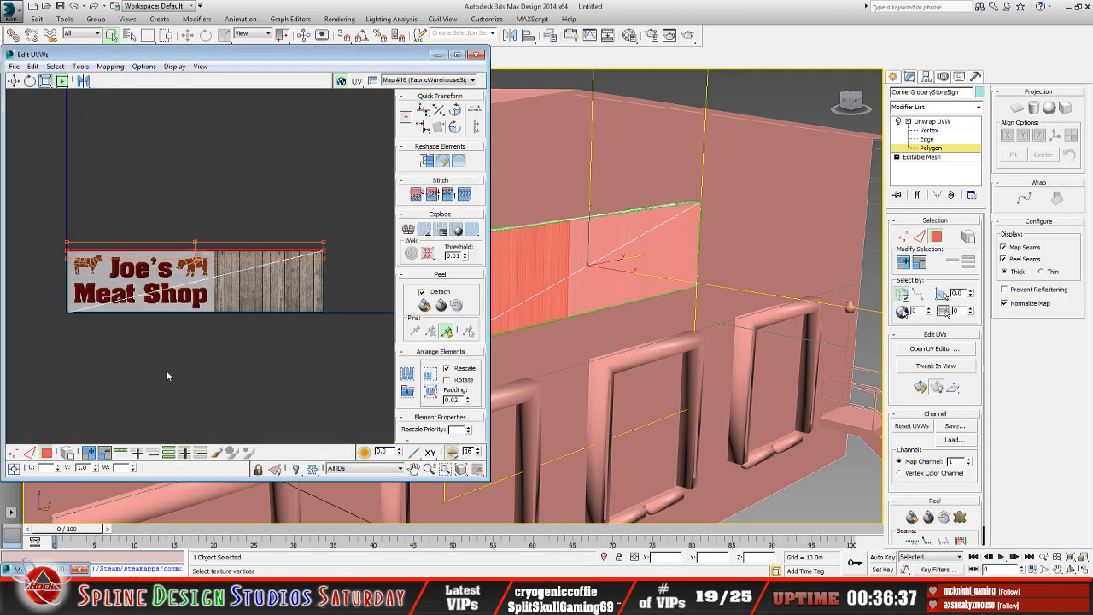
- Quick planar map the selected front faces and stretch their UVs vertically over both lines of the sign's lettering
click(921, 387)
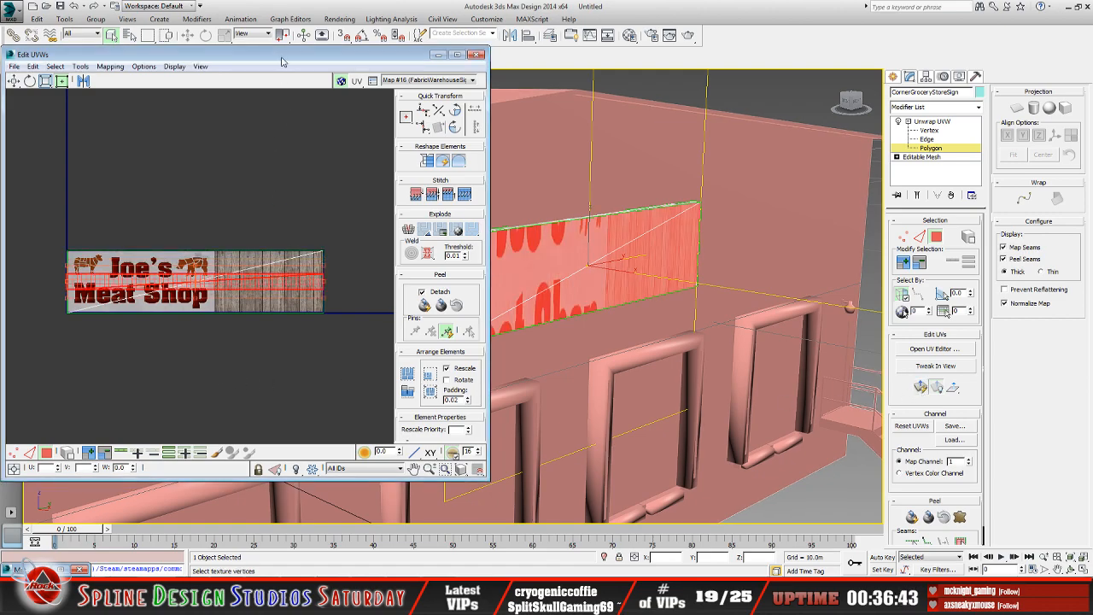
middle_drag(614, 322, 666, 315)
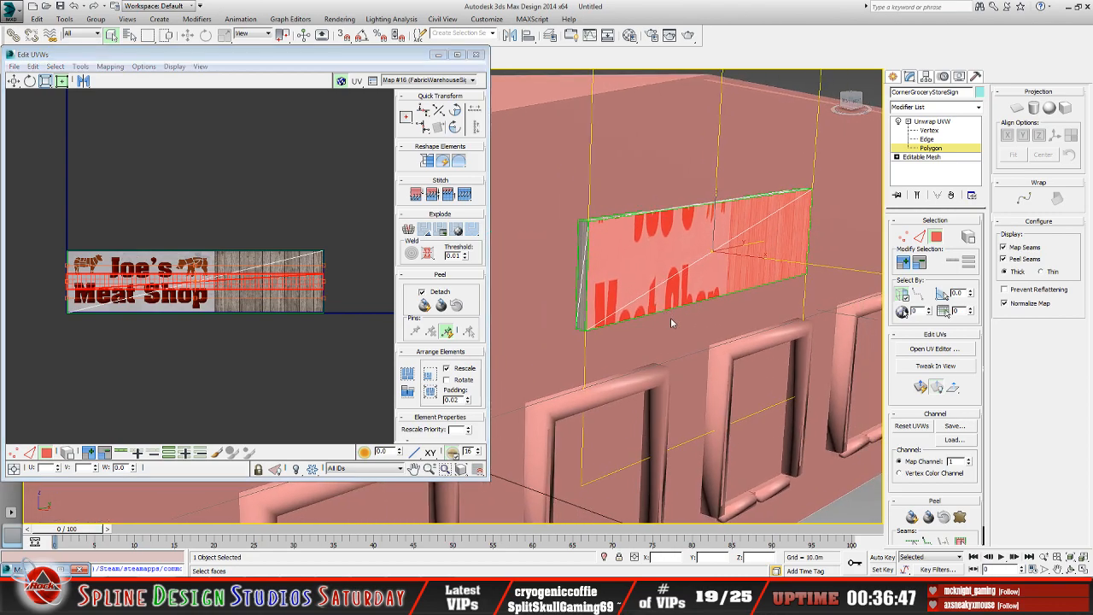
alt+middle_drag(673, 327, 656, 330)
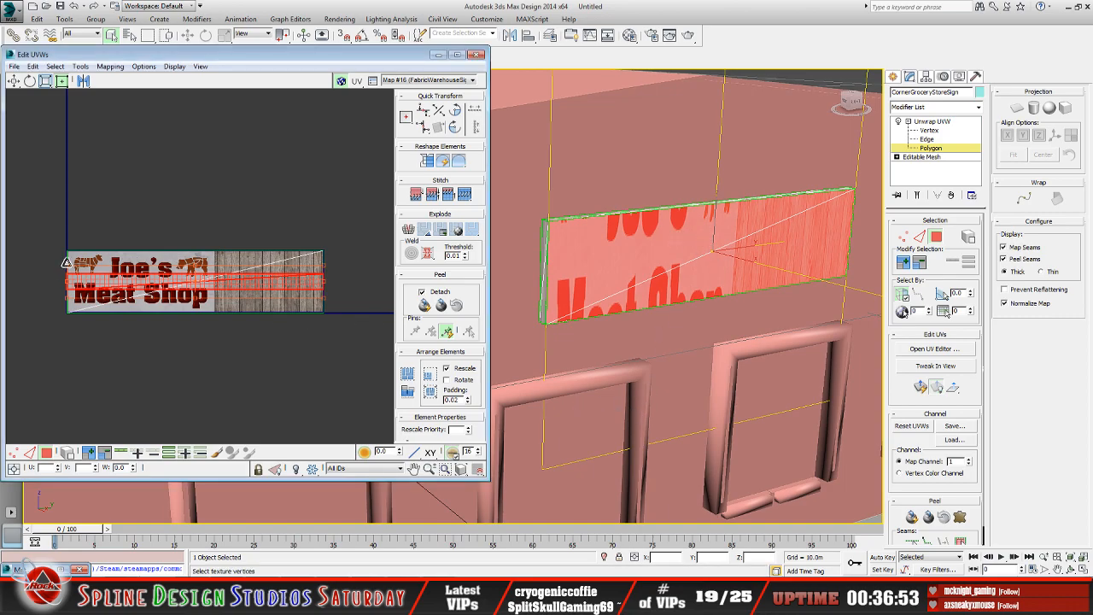
drag(67, 262, 68, 247)
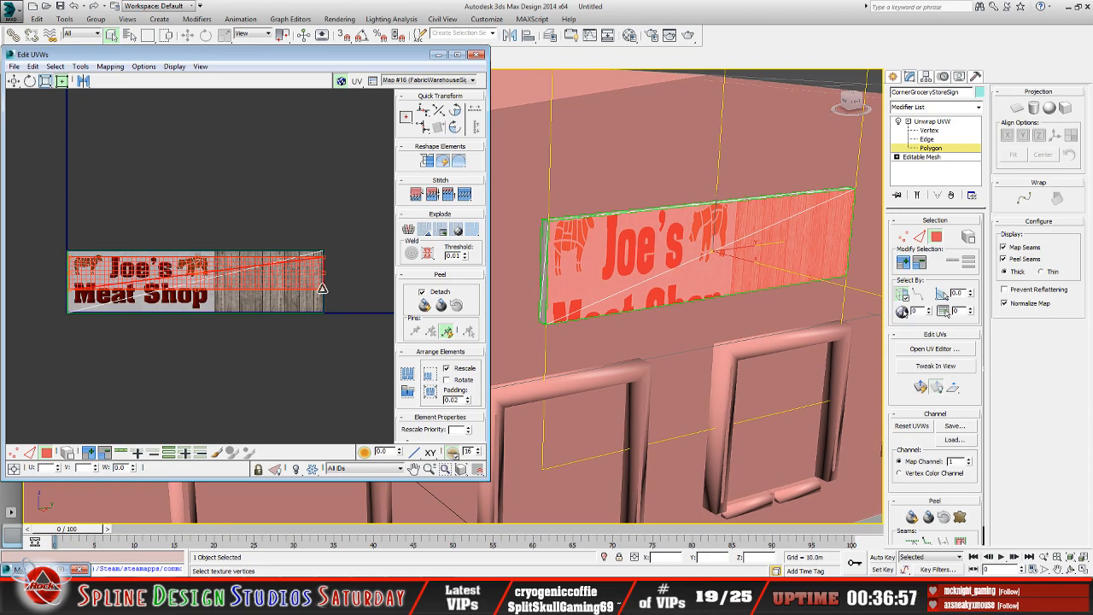
drag(323, 290, 321, 299)
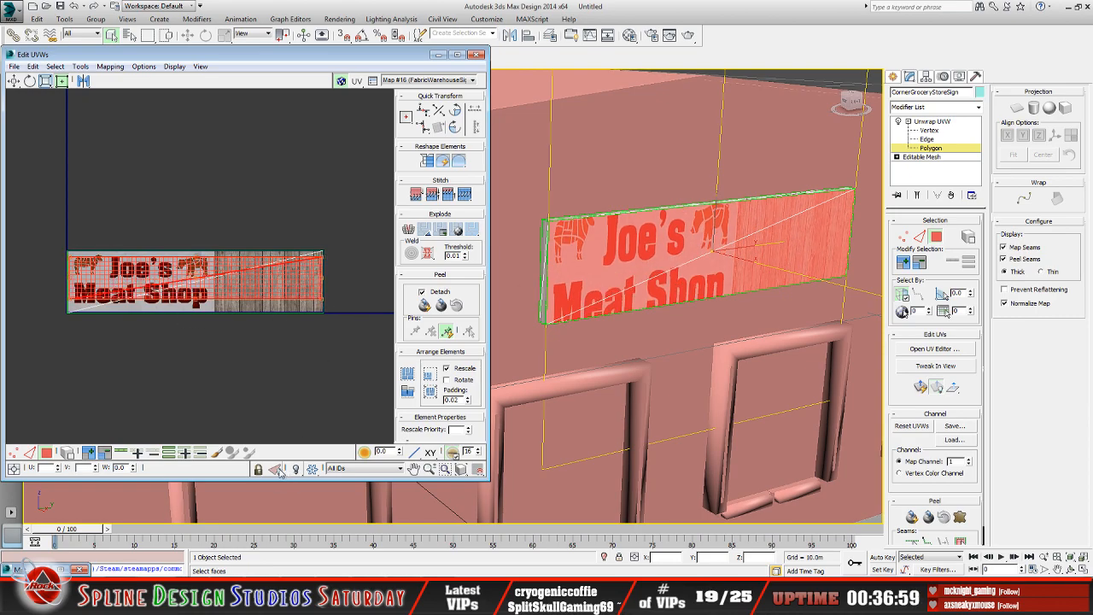
- Narrow the front face's UVs horizontally to cover only the Joe's Meat Shop artwork, leaving out the wood planks
scroll(259, 285, up, 4)
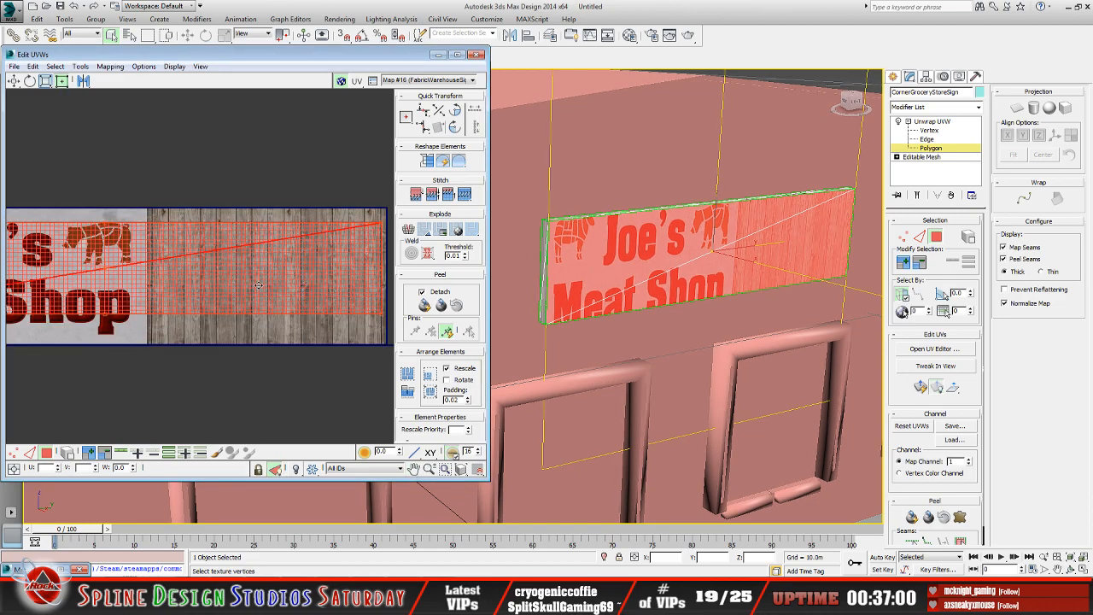
middle_drag(259, 285, 200, 282)
scroll(284, 319, up, 2)
middle_drag(238, 314, 249, 322)
middle_drag(126, 264, 264, 253)
scroll(205, 277, down, 2)
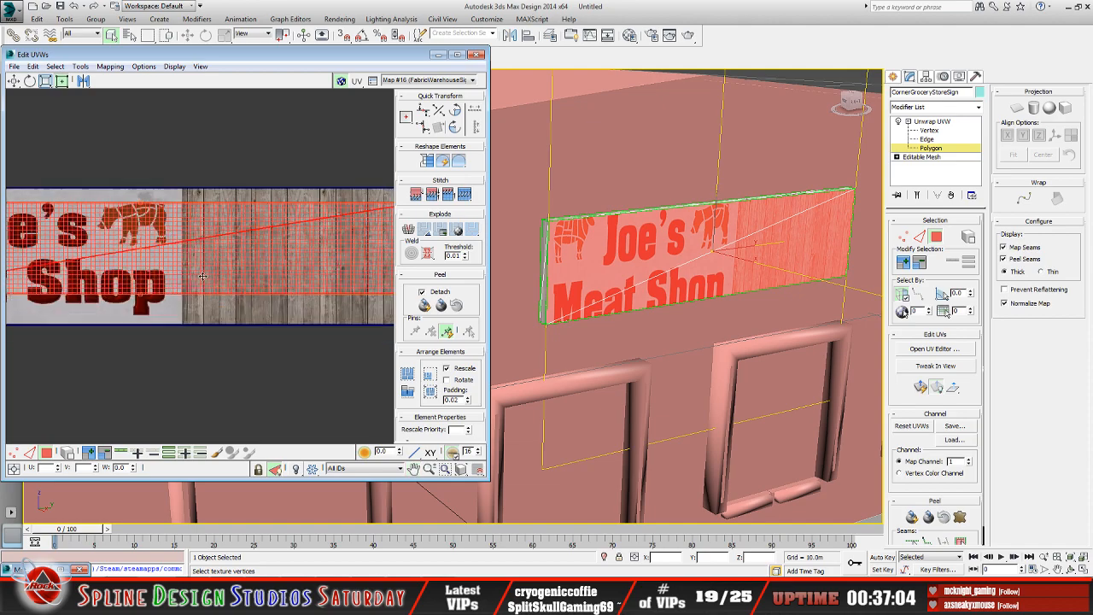
drag(358, 299, 190, 297)
middle_drag(200, 296, 284, 294)
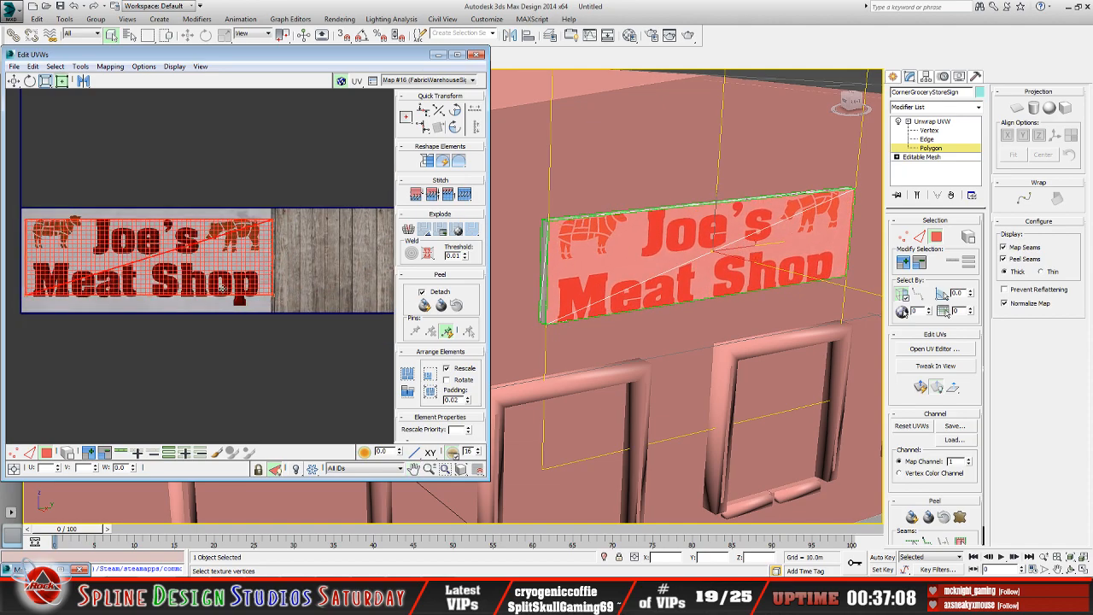
- Fit the corners of the front face's UVs to the edges of the Joe's Meat Shop artwork and deselect the faces
middle_drag(177, 281, 224, 296)
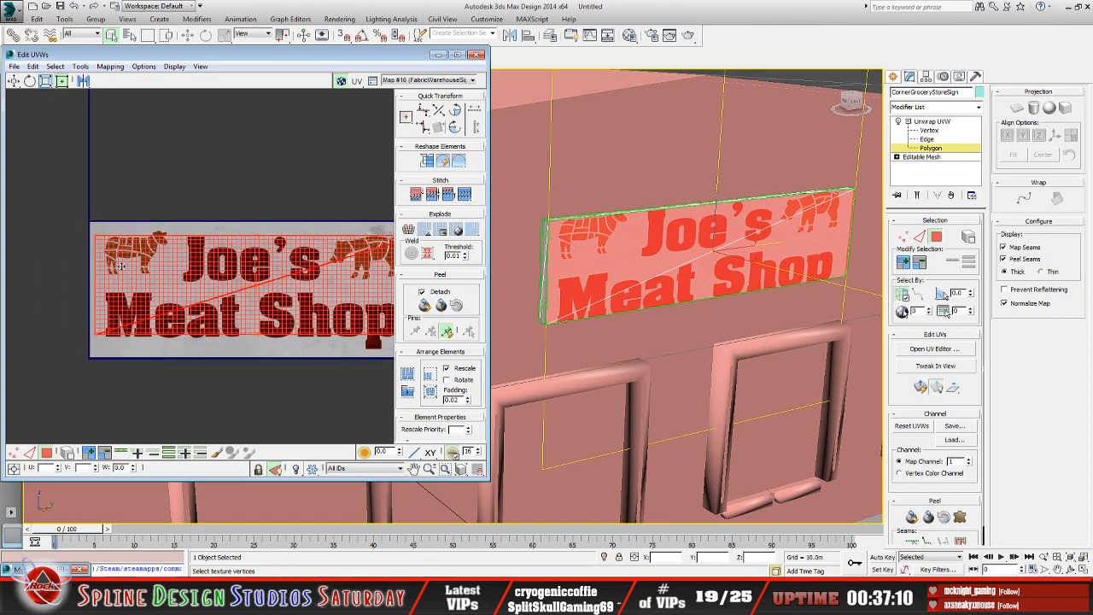
scroll(87, 242, up, 2)
drag(101, 235, 96, 212)
middle_drag(186, 327, 179, 238)
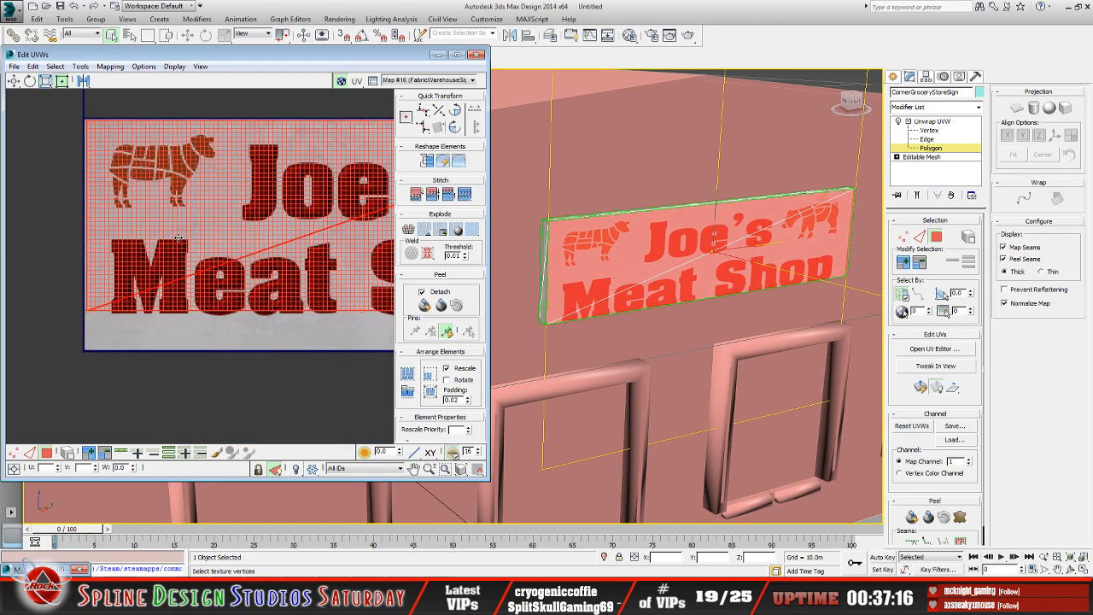
drag(89, 309, 89, 346)
middle_drag(312, 304, 205, 304)
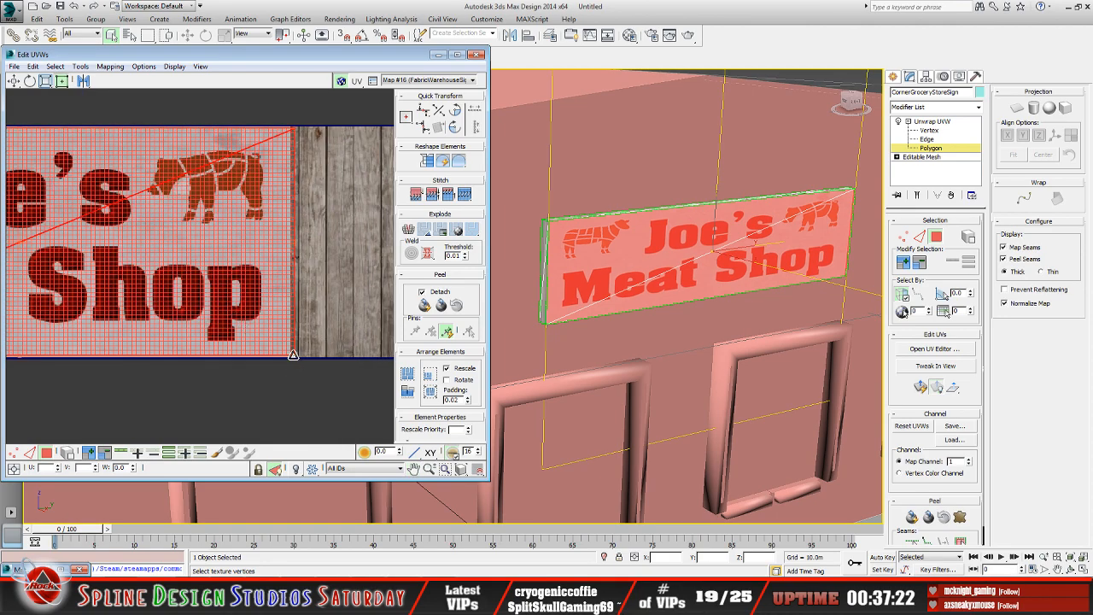
drag(293, 354, 285, 356)
click(237, 395)
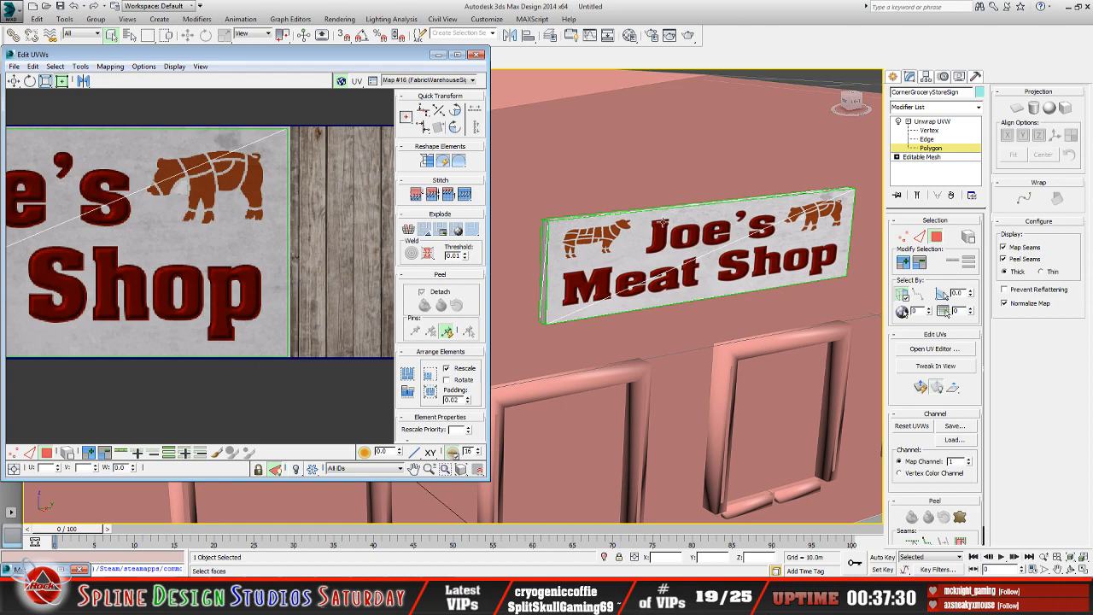
- Inspect the mapped front of the sign up close and examine the wood-plank area of the texture
click(439, 54)
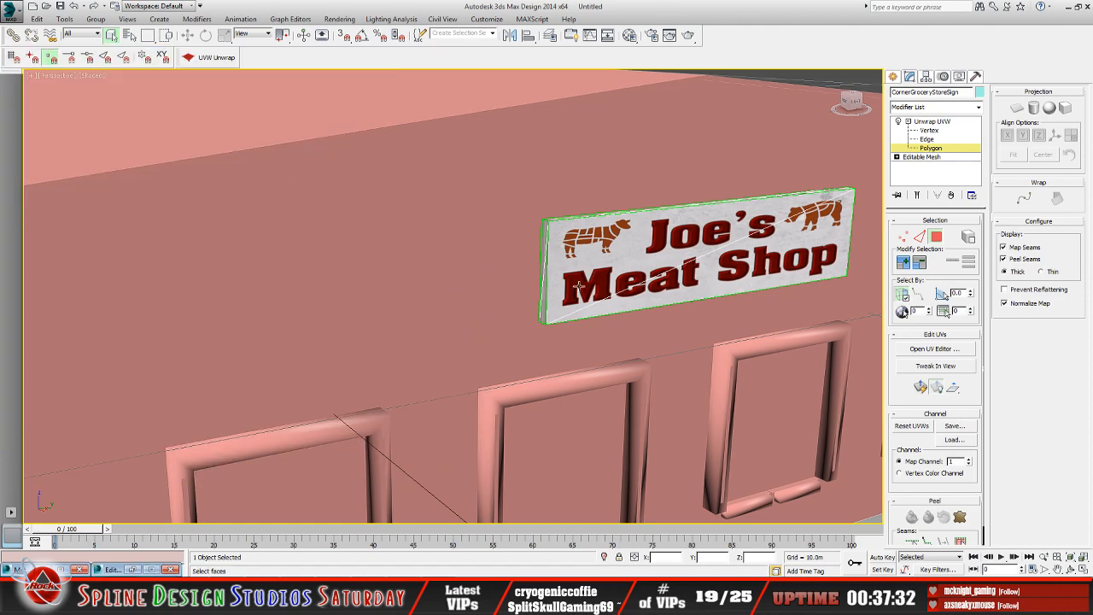
middle_drag(577, 287, 440, 322)
scroll(441, 322, up, 2)
middle_drag(343, 317, 426, 320)
scroll(426, 321, up, 2)
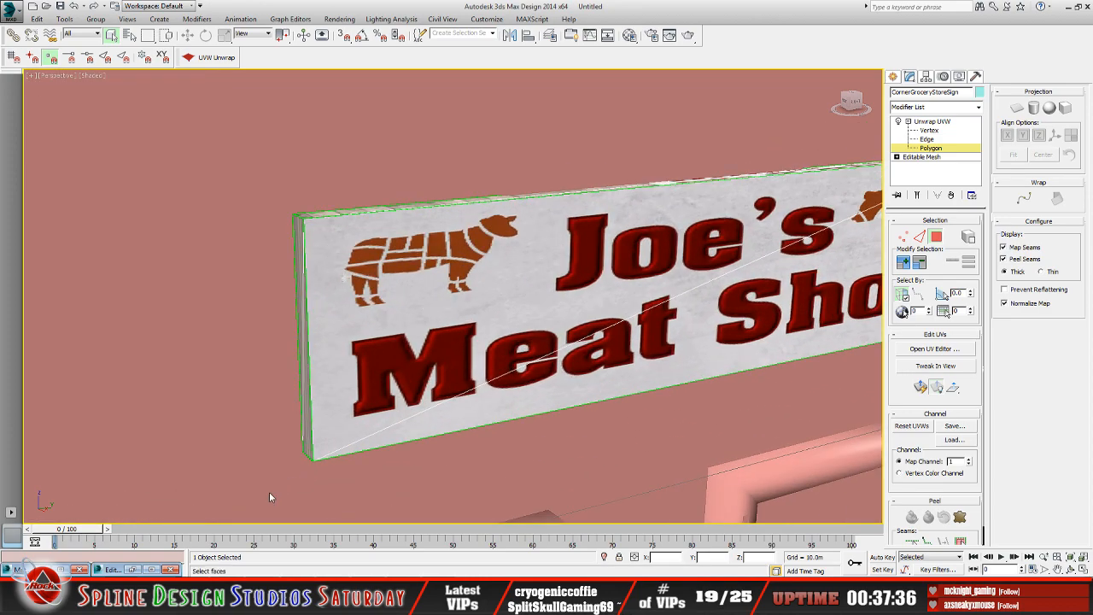
click(133, 570)
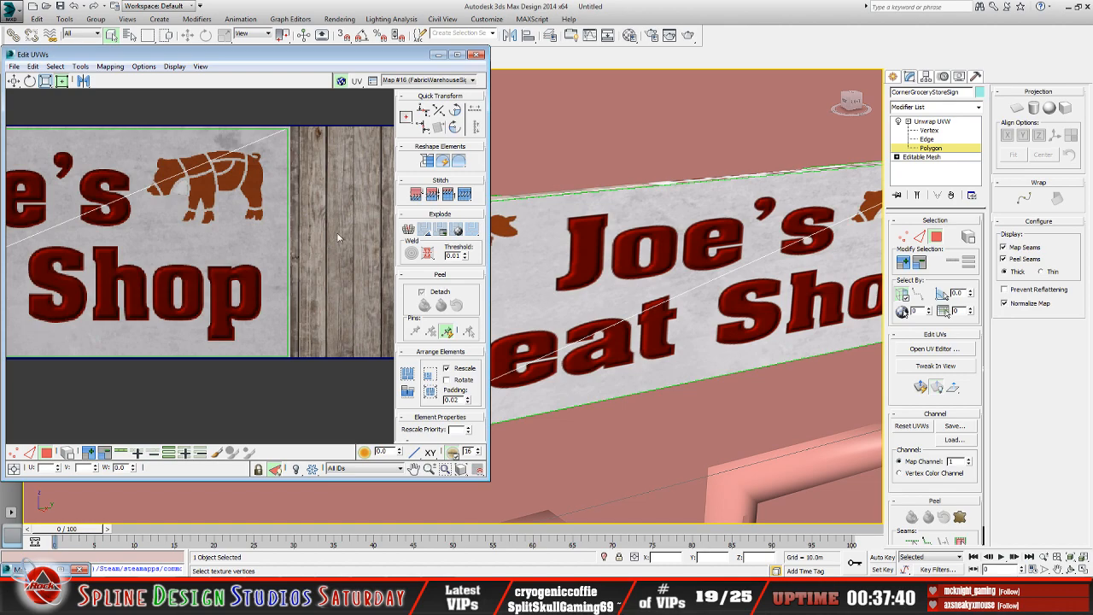
scroll(345, 228, down, 3)
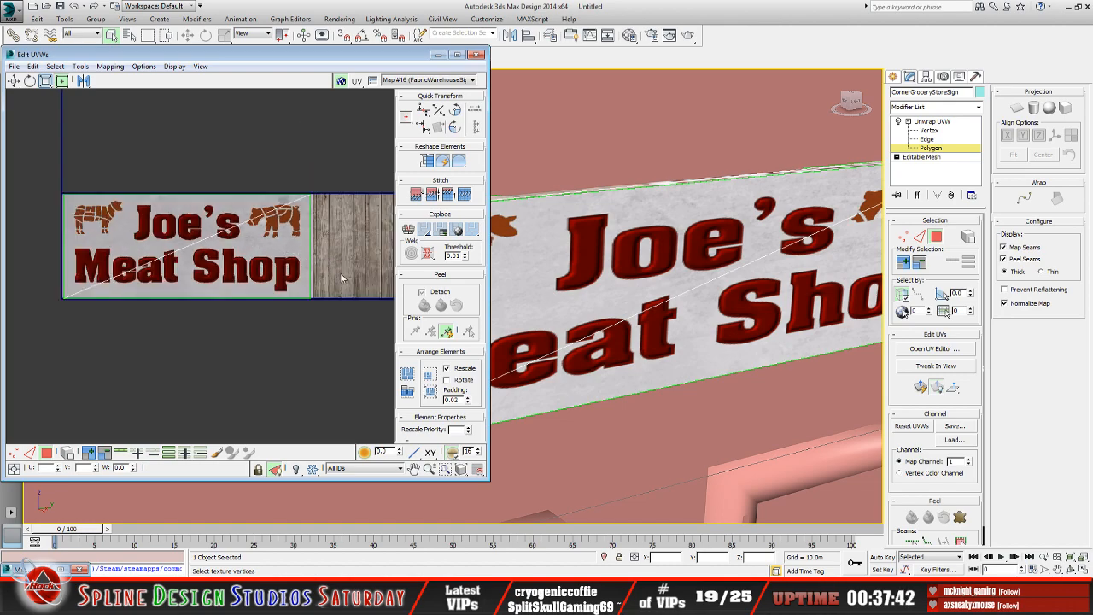
middle_drag(365, 250, 276, 276)
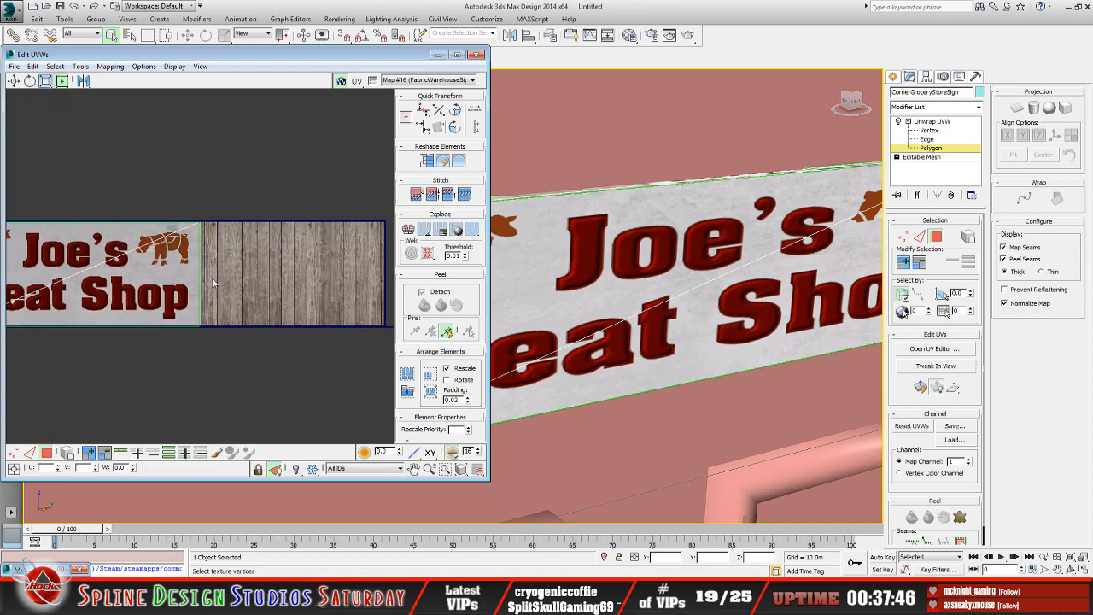
click(437, 55)
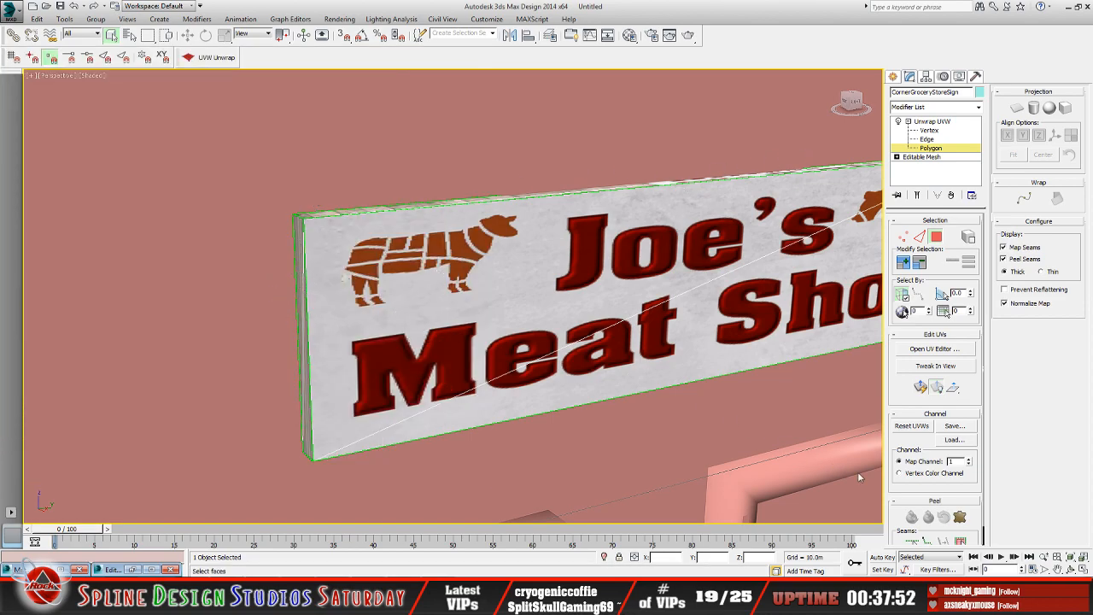
- Select both triangles of the sign's narrow end face nearest the start of the lettering
click(1071, 570)
drag(354, 310, 455, 319)
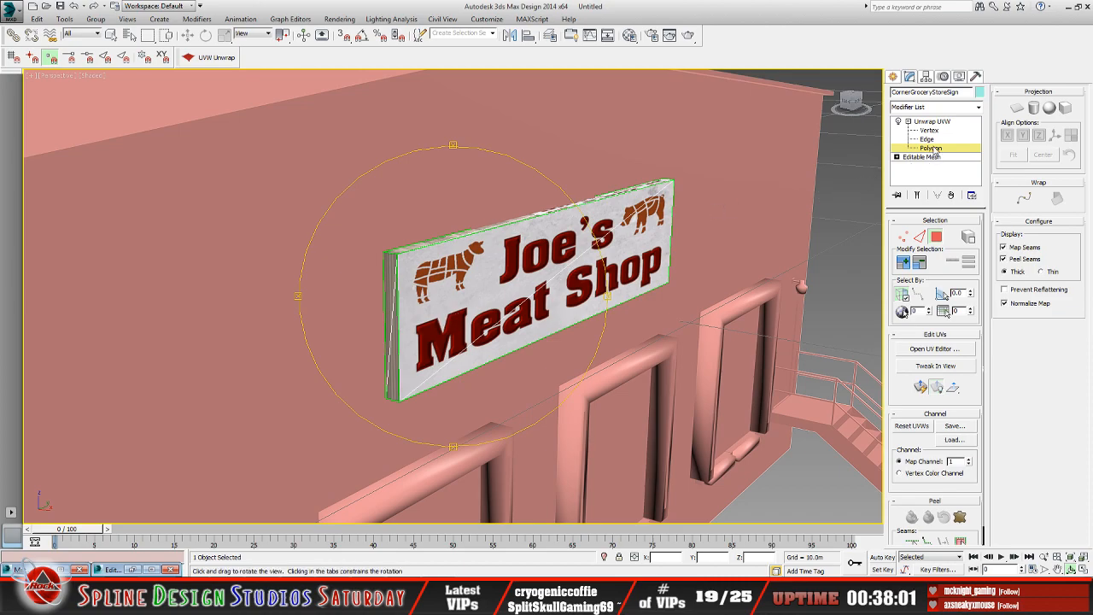
click(112, 36)
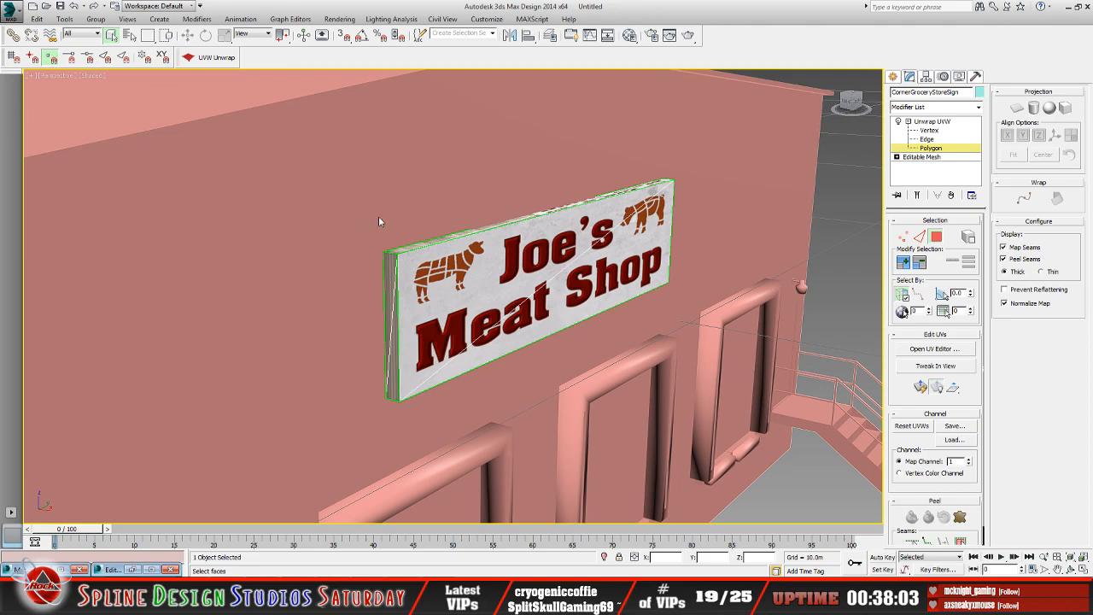
click(391, 261)
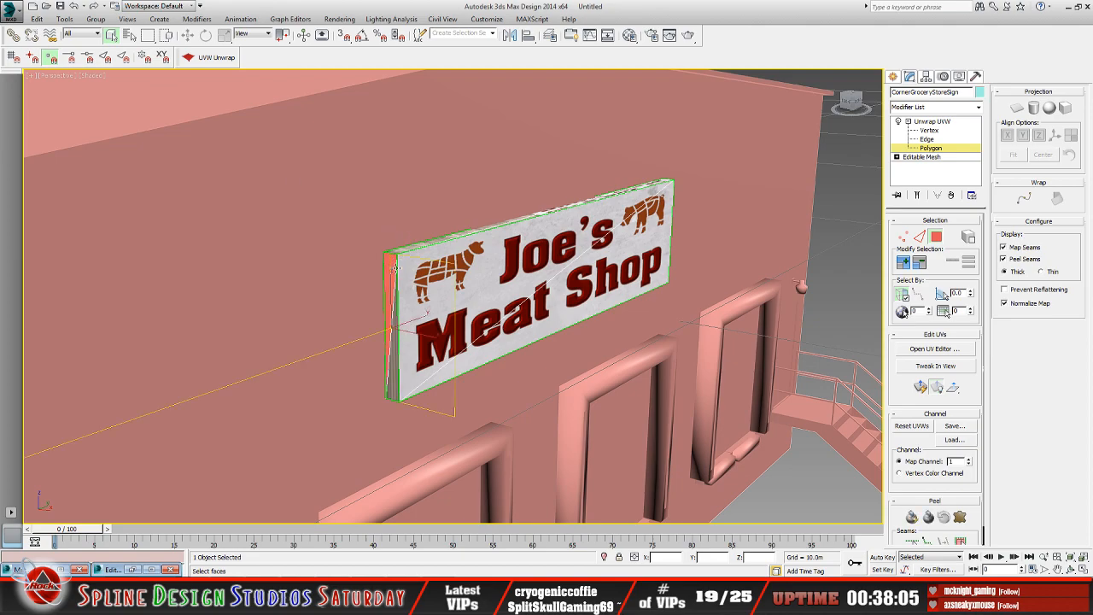
ctrl+click(398, 319)
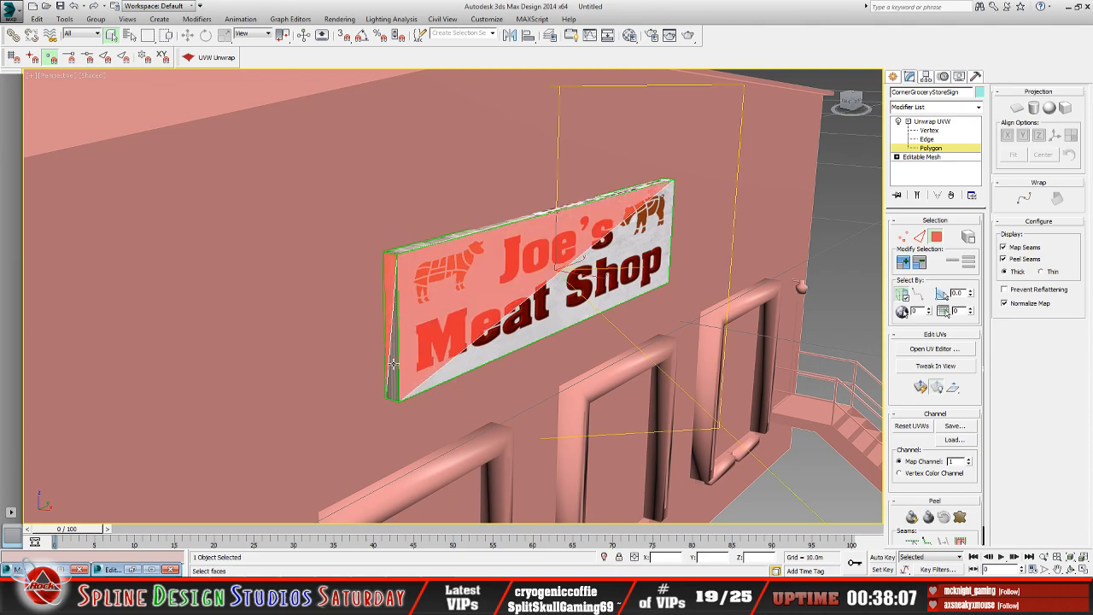
click(393, 364)
ctrl+click(389, 318)
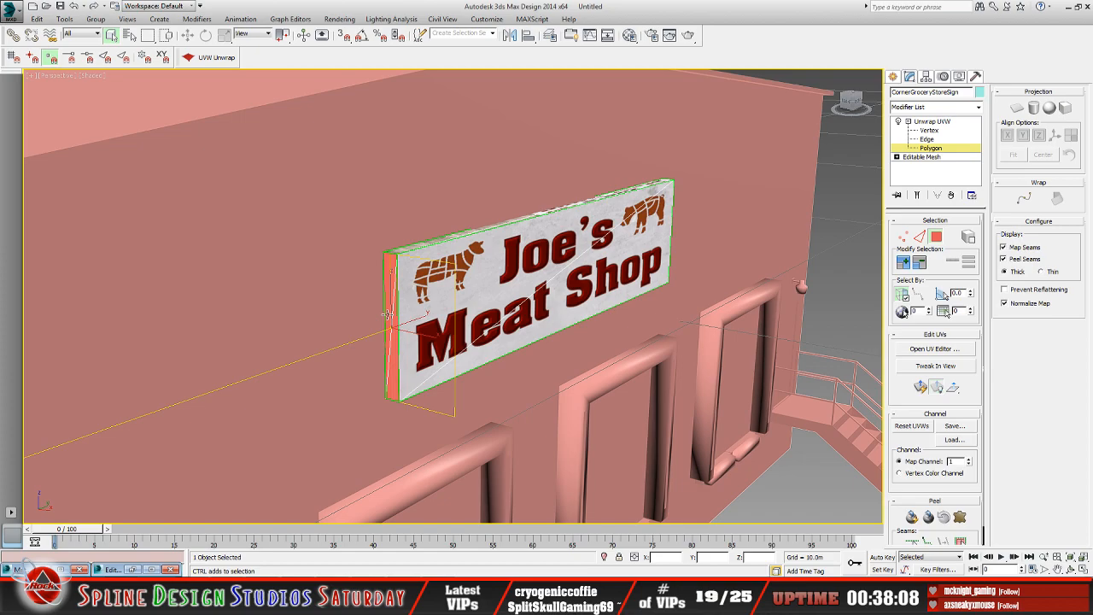
- Quick planar map the end face and scale its UVs onto the first wood plank beside the sign artwork
click(135, 571)
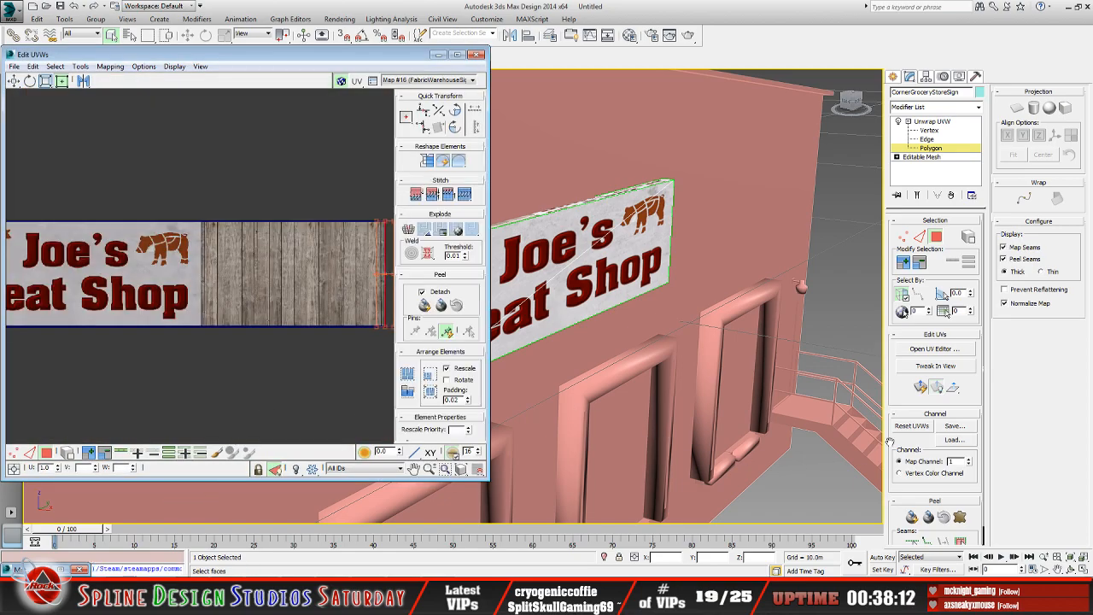
click(923, 390)
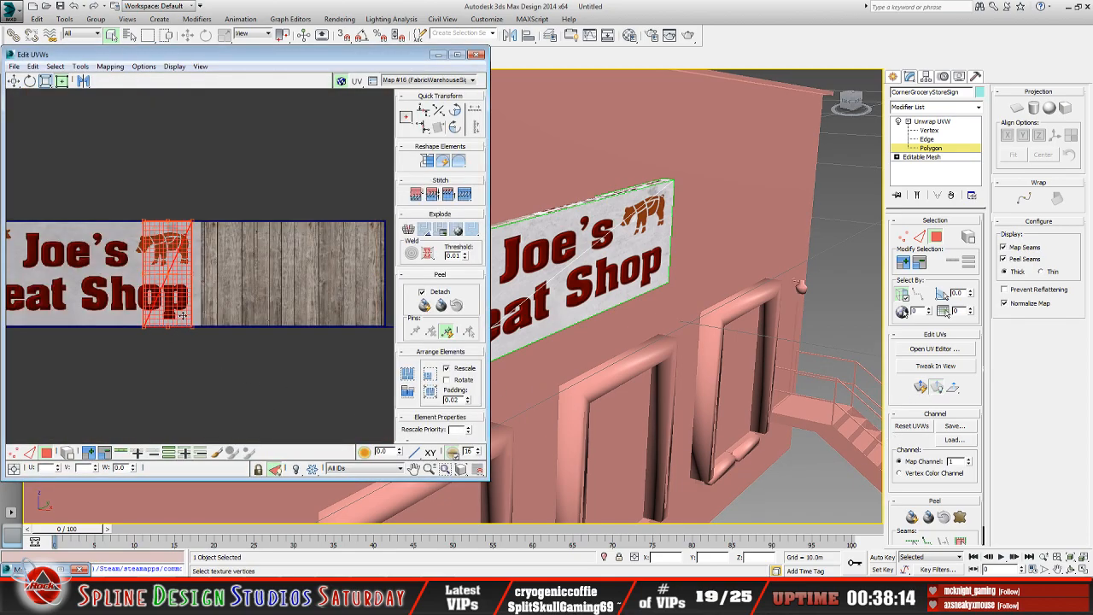
drag(180, 308, 244, 313)
scroll(241, 325, up, 4)
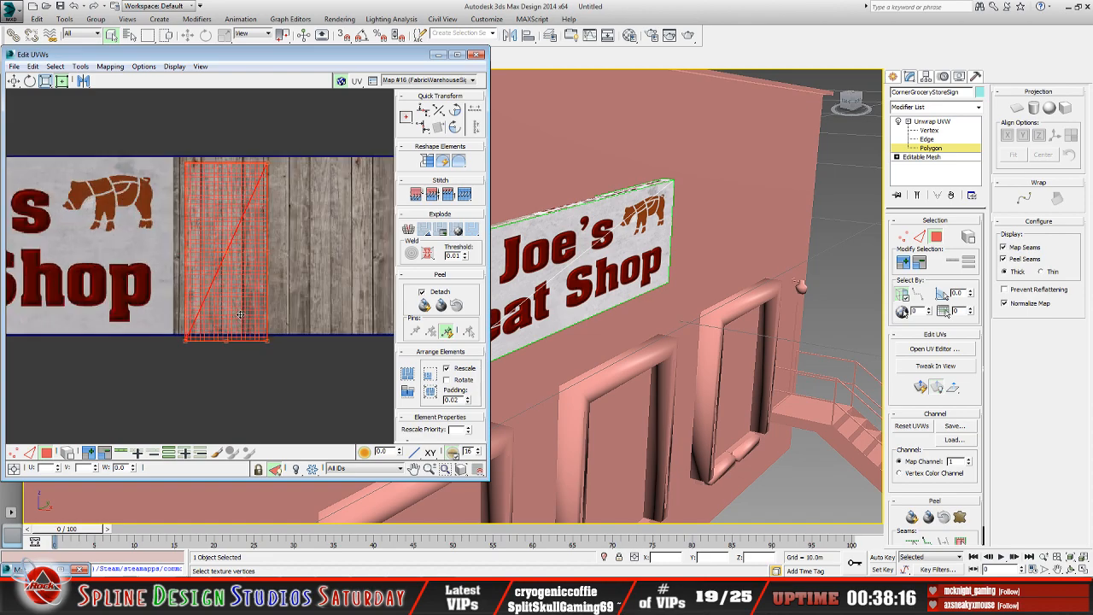
scroll(238, 351, up, 2)
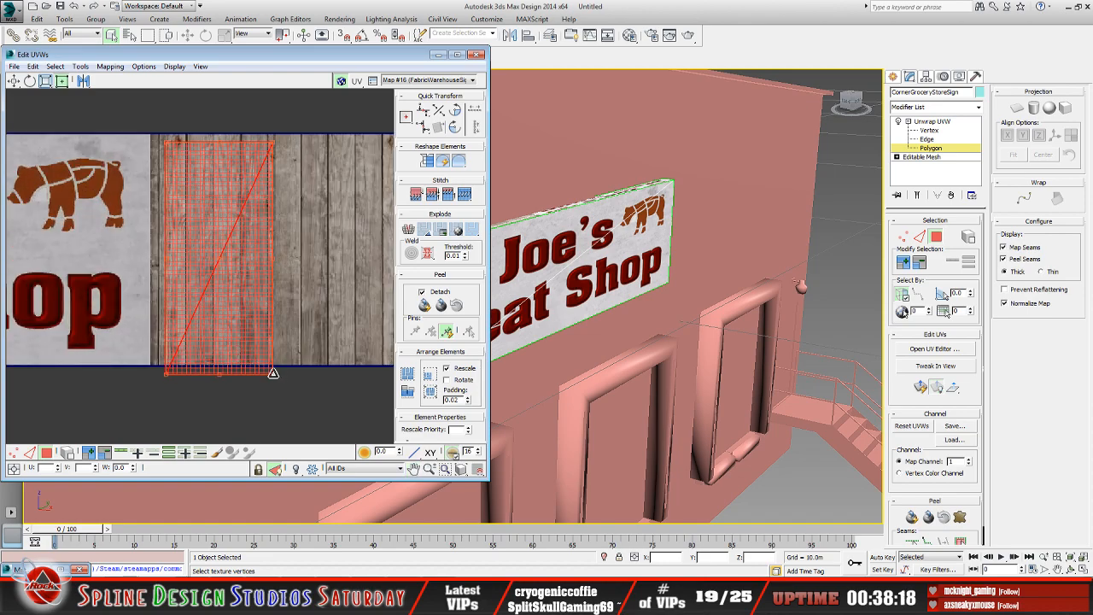
drag(272, 372, 176, 330)
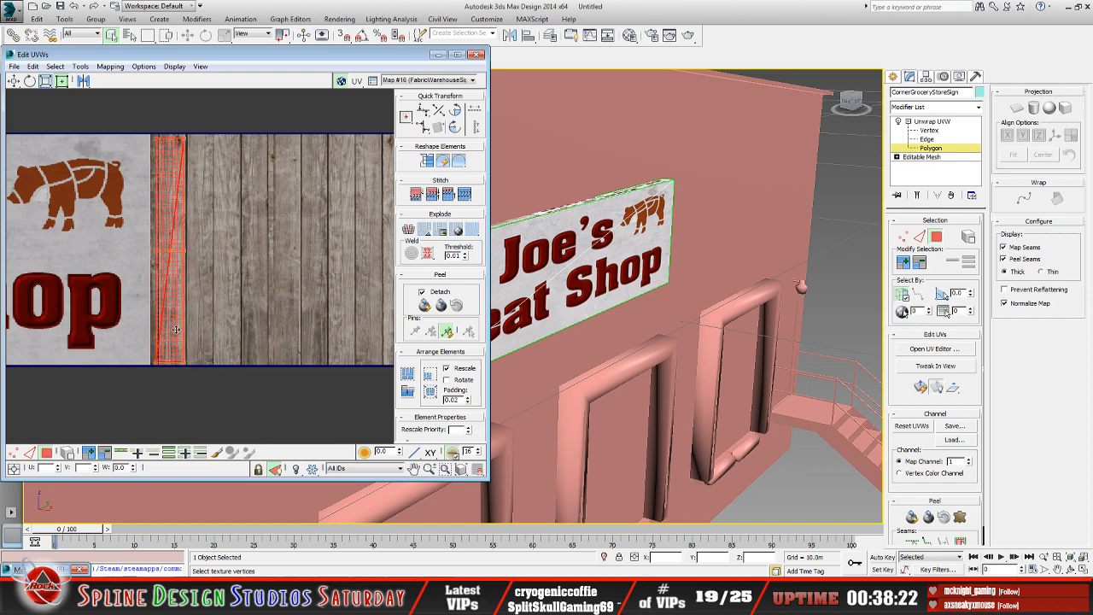
- Align the end face's UVs with the texture's upper edge, deselect them, and check the wood mapping on the sign
middle_drag(193, 293, 196, 340)
scroll(182, 257, up, 3)
middle_drag(182, 260, 183, 368)
scroll(188, 275, up, 1)
drag(194, 226, 194, 220)
scroll(194, 239, down, 6)
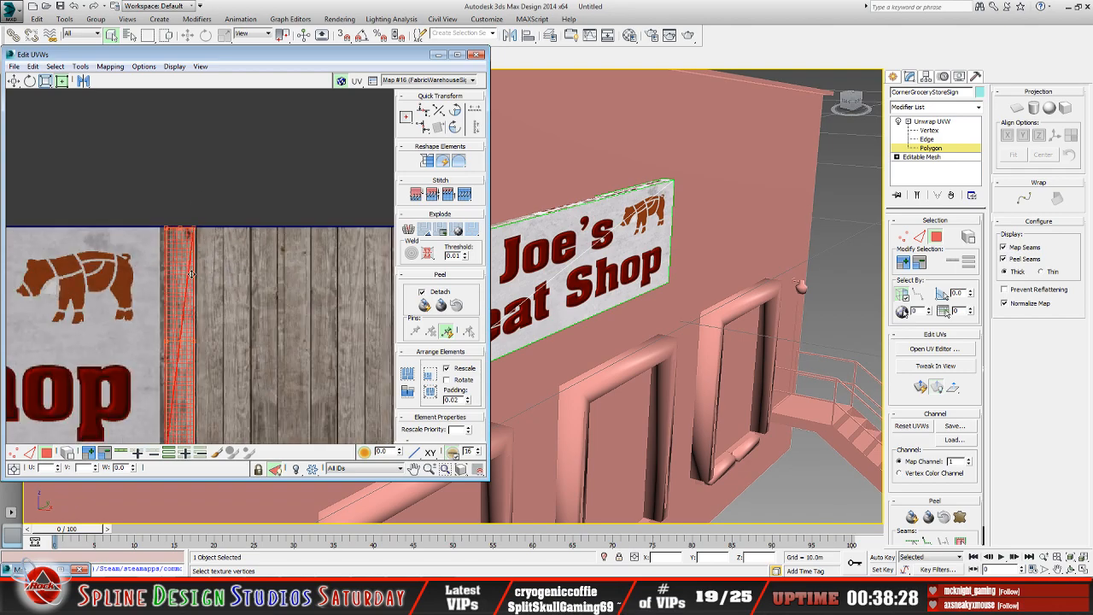
click(207, 209)
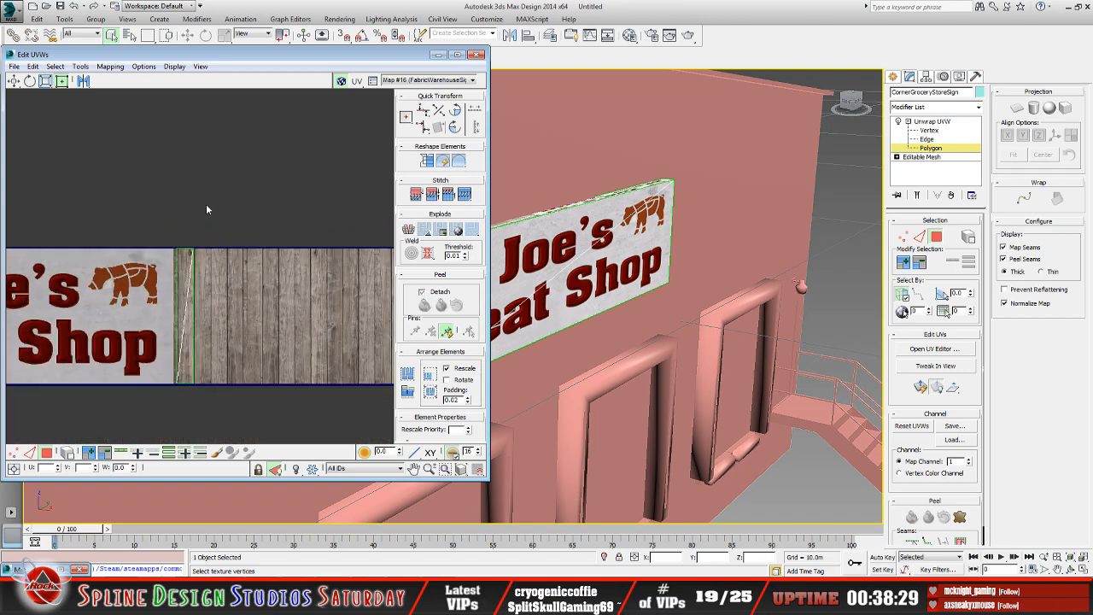
click(438, 54)
middle_drag(372, 327, 346, 331)
scroll(348, 333, up, 5)
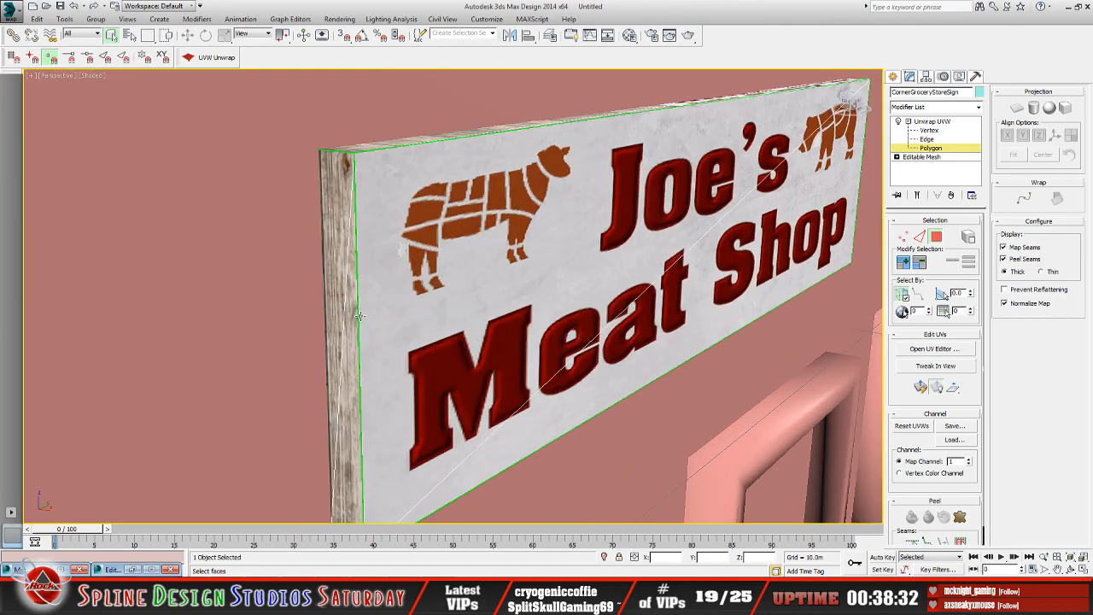
scroll(348, 333, down, 4)
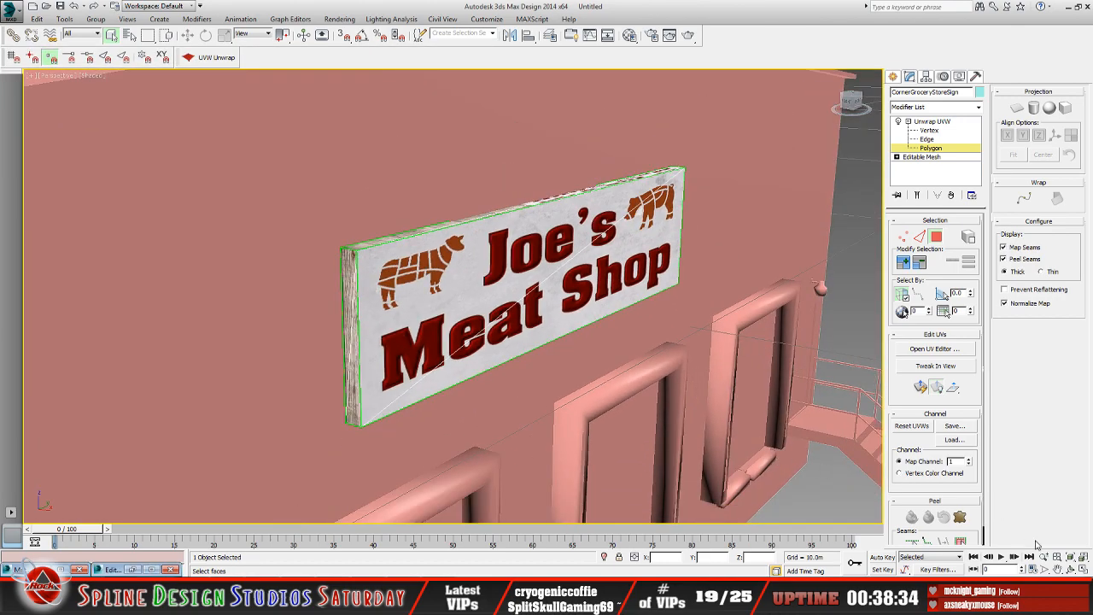
- Select the faces along the top edge of the sign
click(1071, 570)
drag(434, 326, 435, 333)
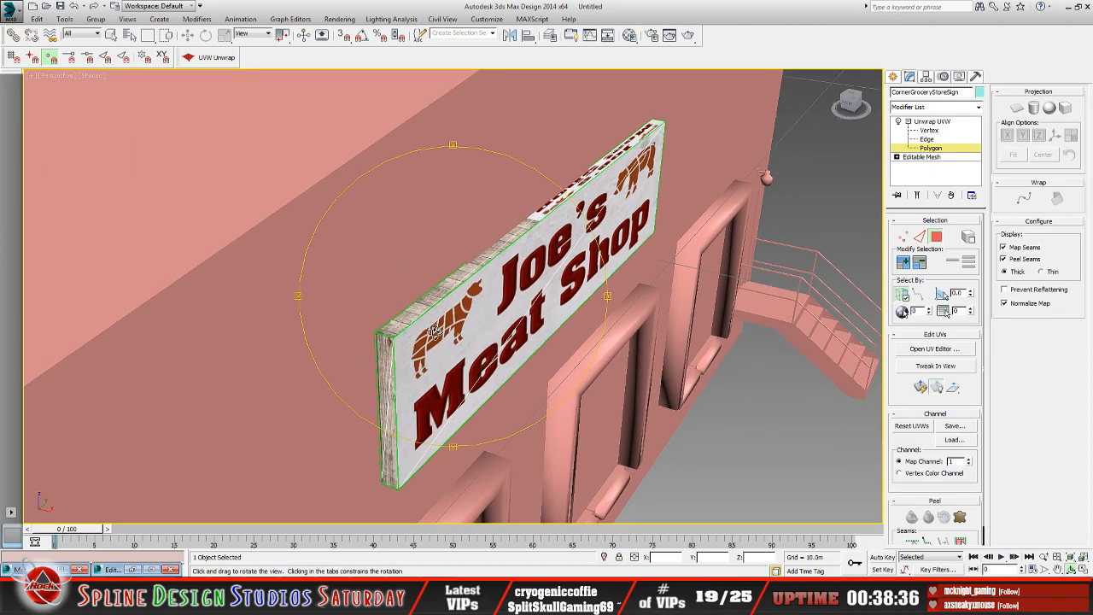
click(111, 34)
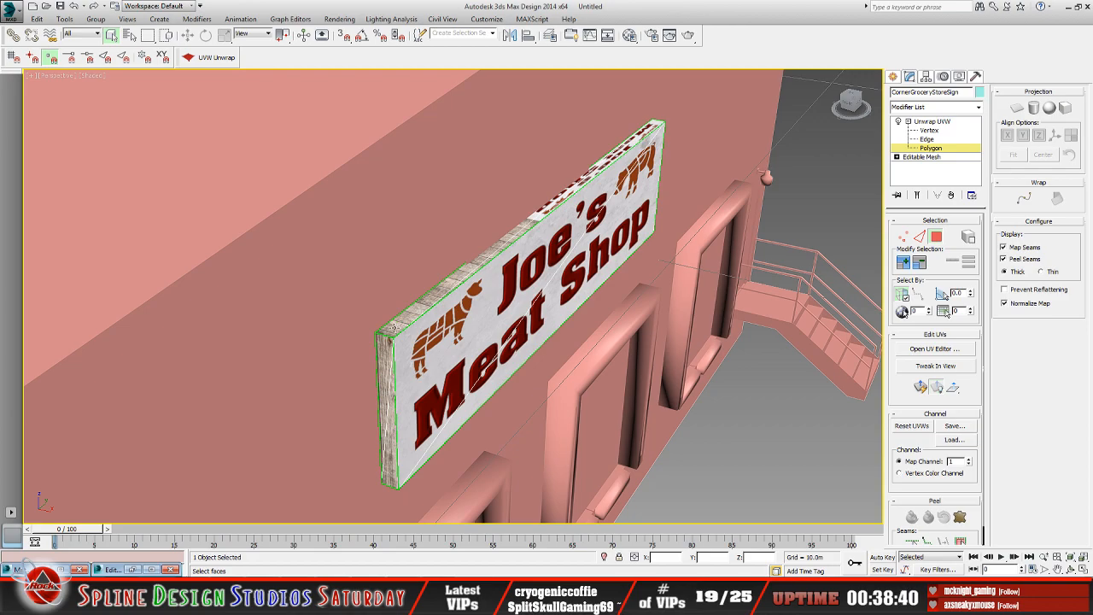
click(400, 325)
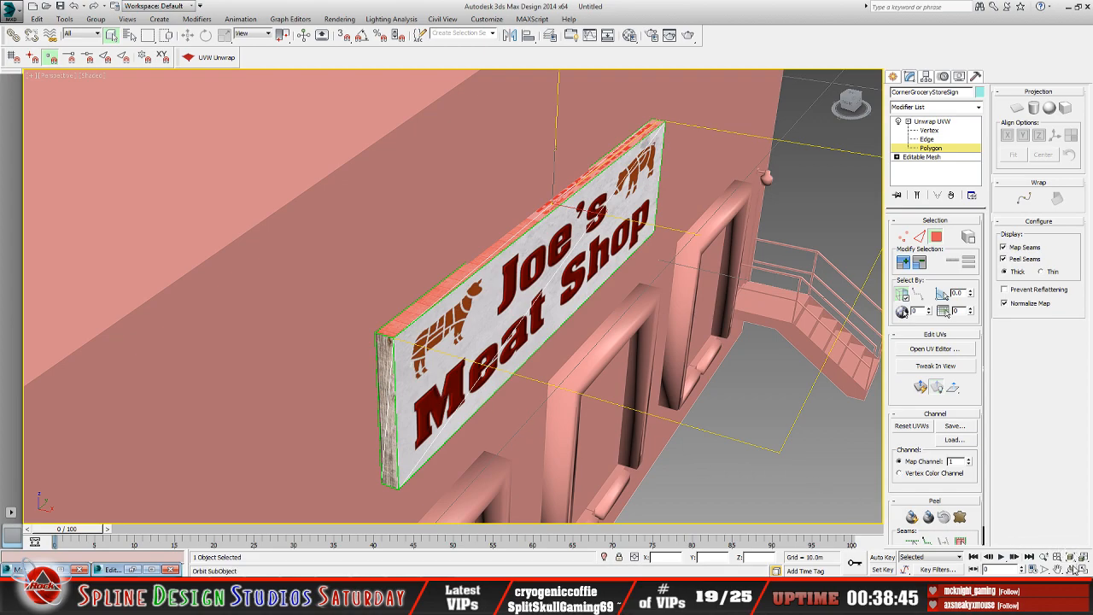
- Quick planar map the sign's top edge faces and move their UVs onto the wood planks beside the artwork
click(1071, 569)
drag(483, 353, 285, 325)
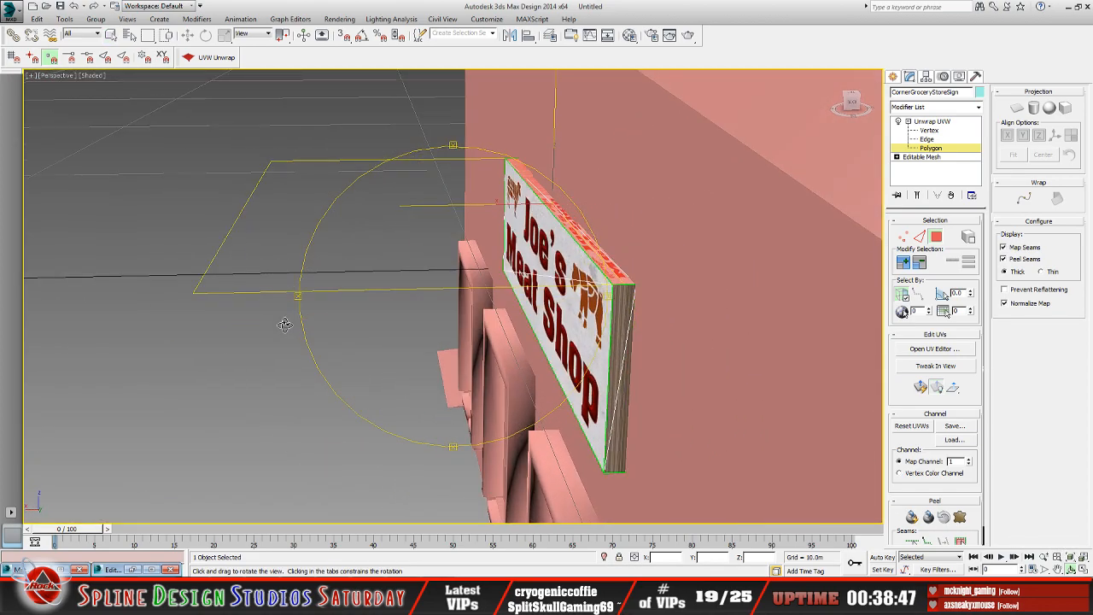
mouse_move(576, 295)
mouse_down()
mouse_move(493, 293)
mouse_move(491, 272)
mouse_move(294, 276)
mouse_move(521, 288)
mouse_move(584, 296)
mouse_move(589, 311)
mouse_up()
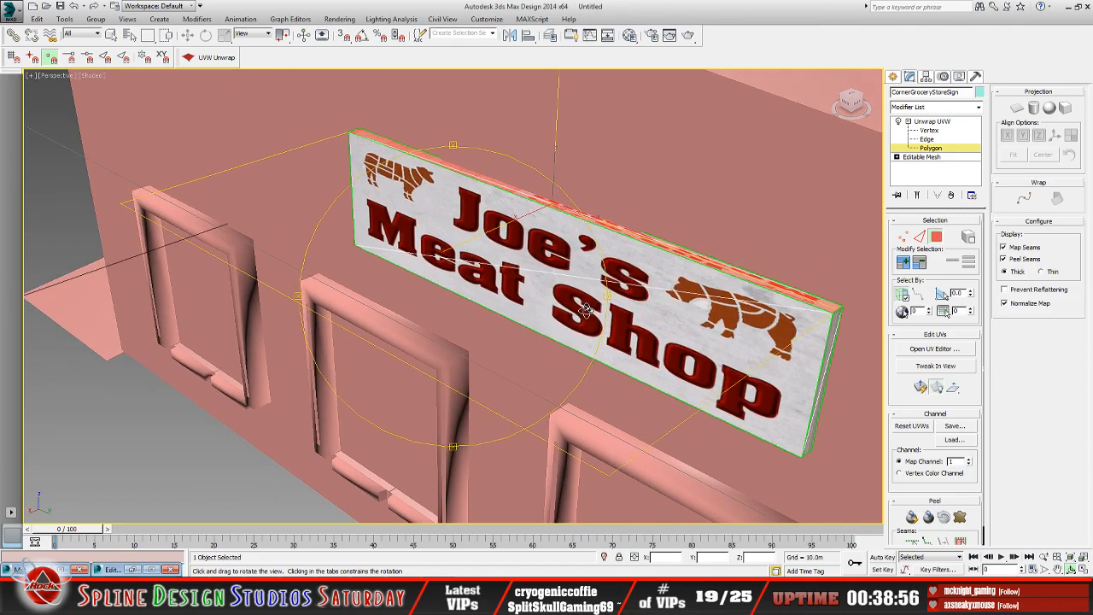
click(919, 390)
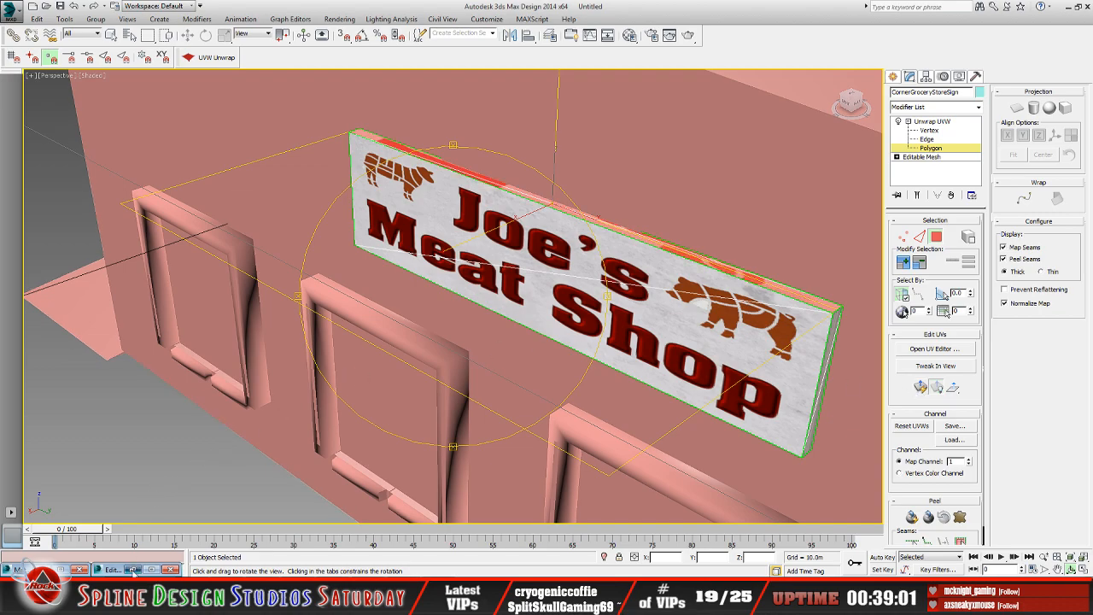
click(133, 570)
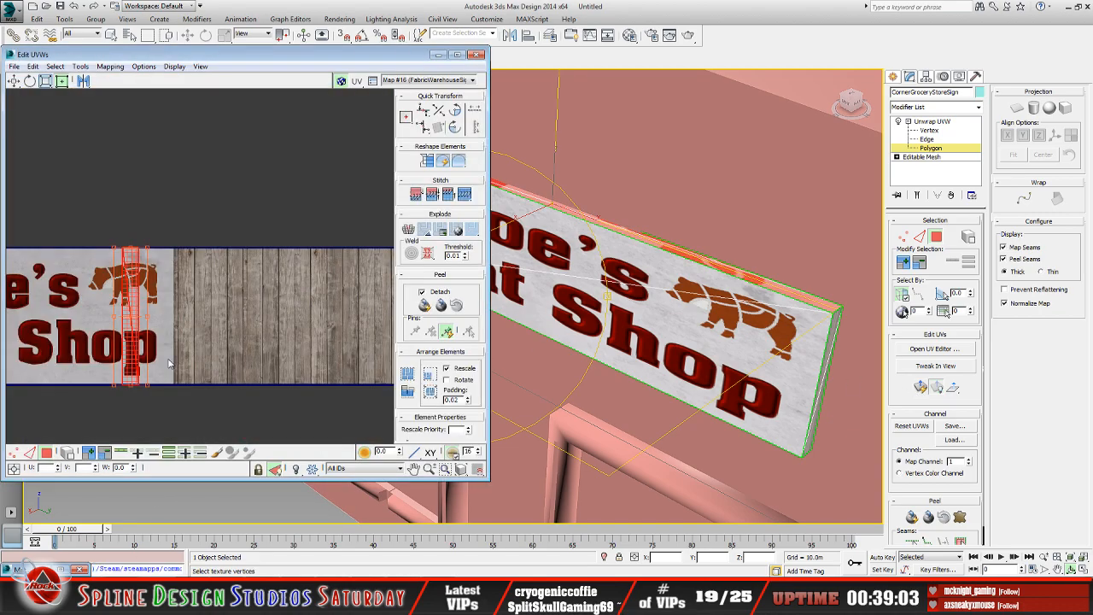
drag(135, 358, 198, 357)
- Align the top edge's UVs with a plank seam and the texture's upper edge
scroll(229, 293, up, 3)
scroll(229, 293, up, 2)
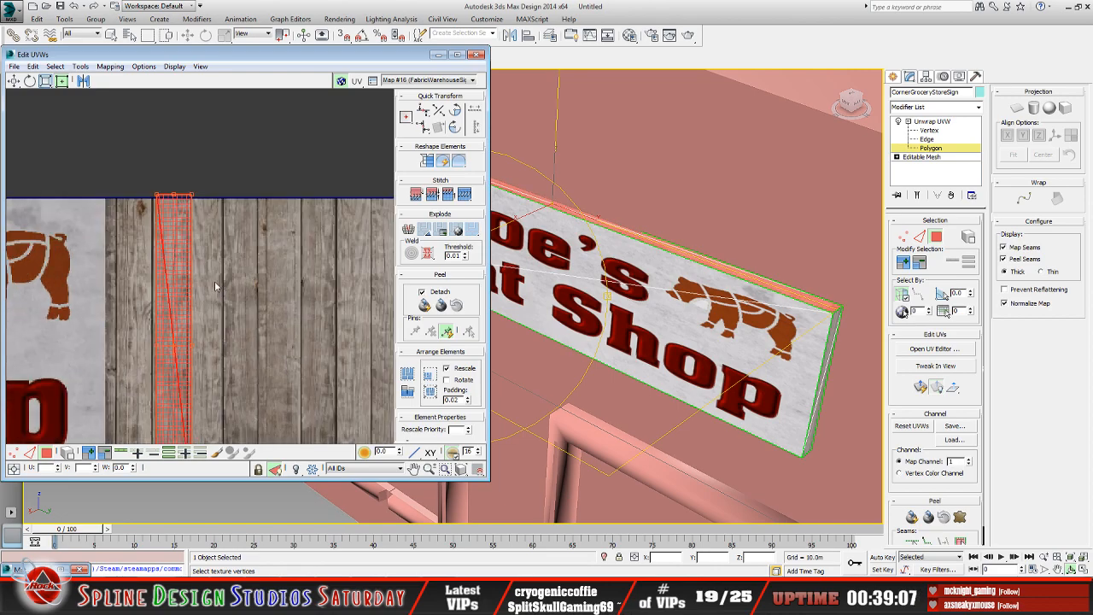
middle_drag(203, 246, 202, 297)
scroll(201, 296, up, 3)
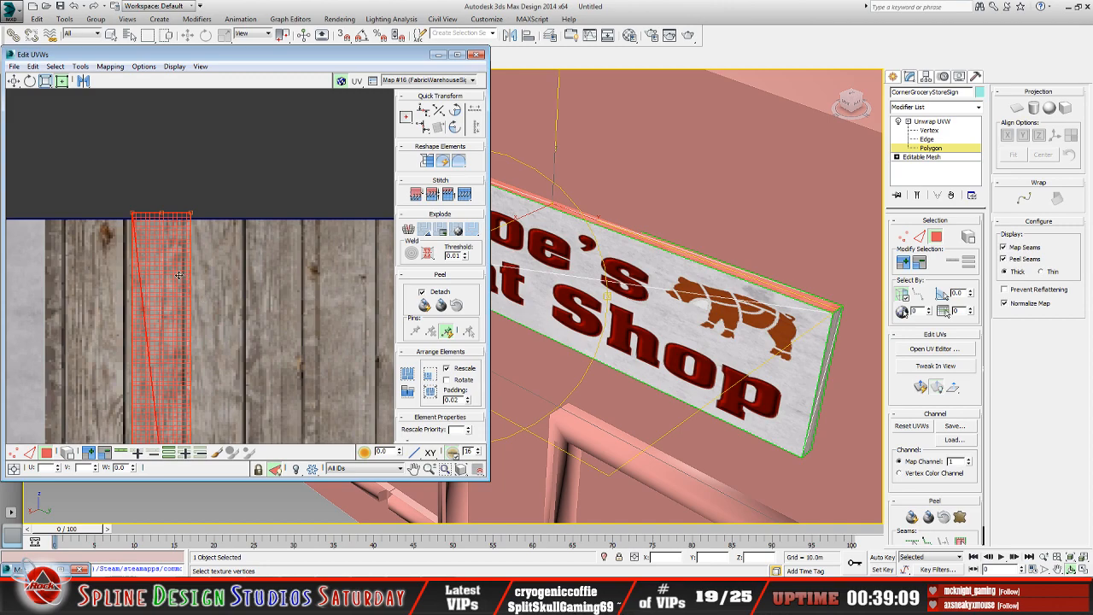
drag(156, 250, 151, 261)
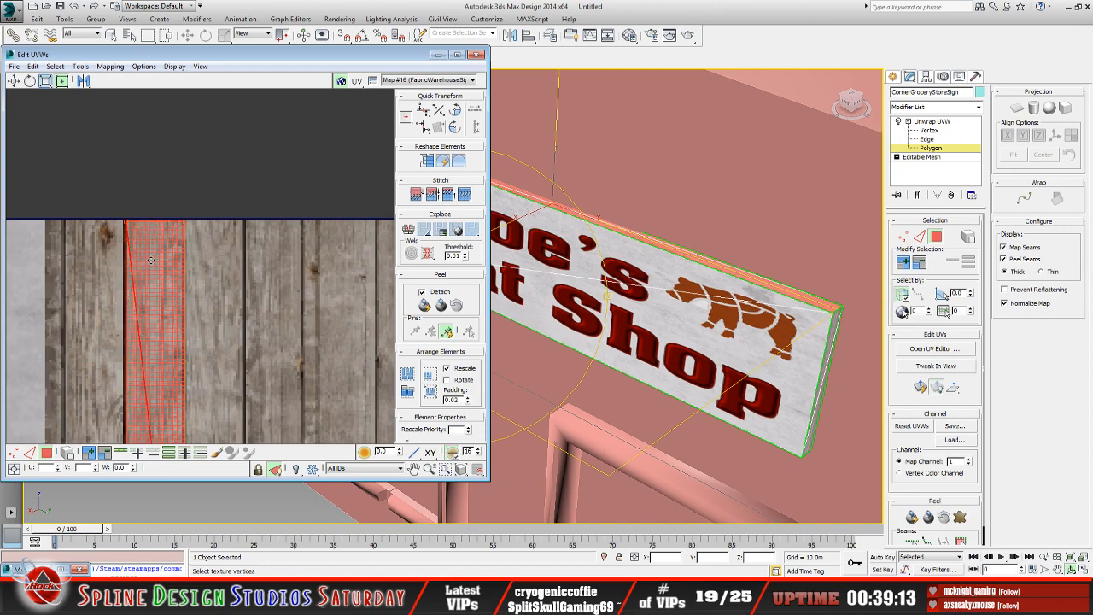
- Scale the top edge's UVs to fit the plank's width and the texture's lower edge, and deselect them
middle_drag(163, 284, 162, 190)
middle_drag(131, 398, 158, 282)
scroll(158, 282, down, 3)
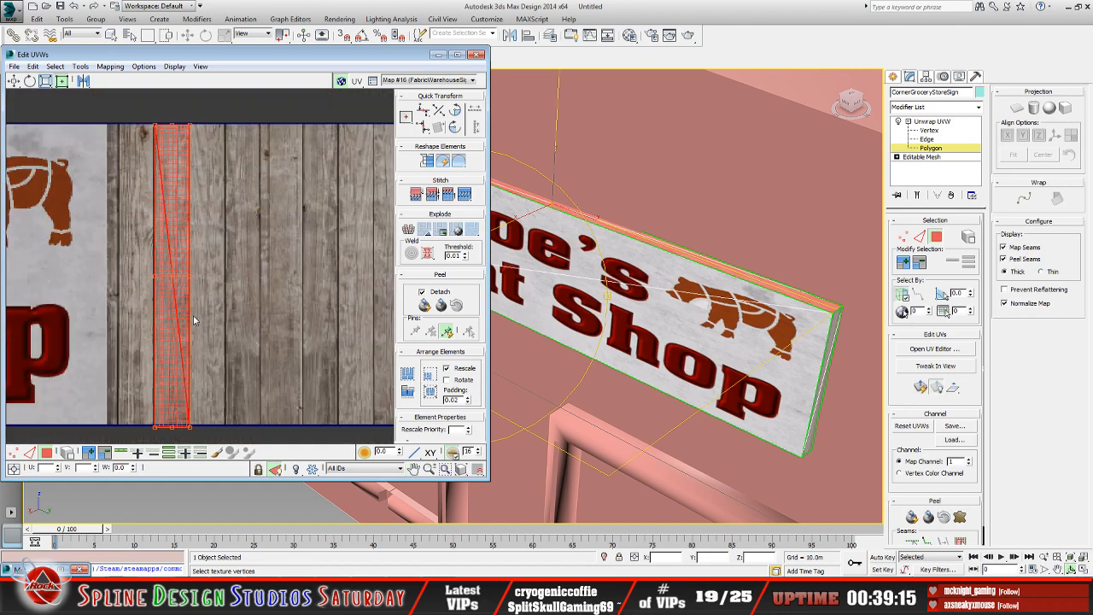
middle_drag(196, 321, 193, 278)
scroll(186, 352, up, 3)
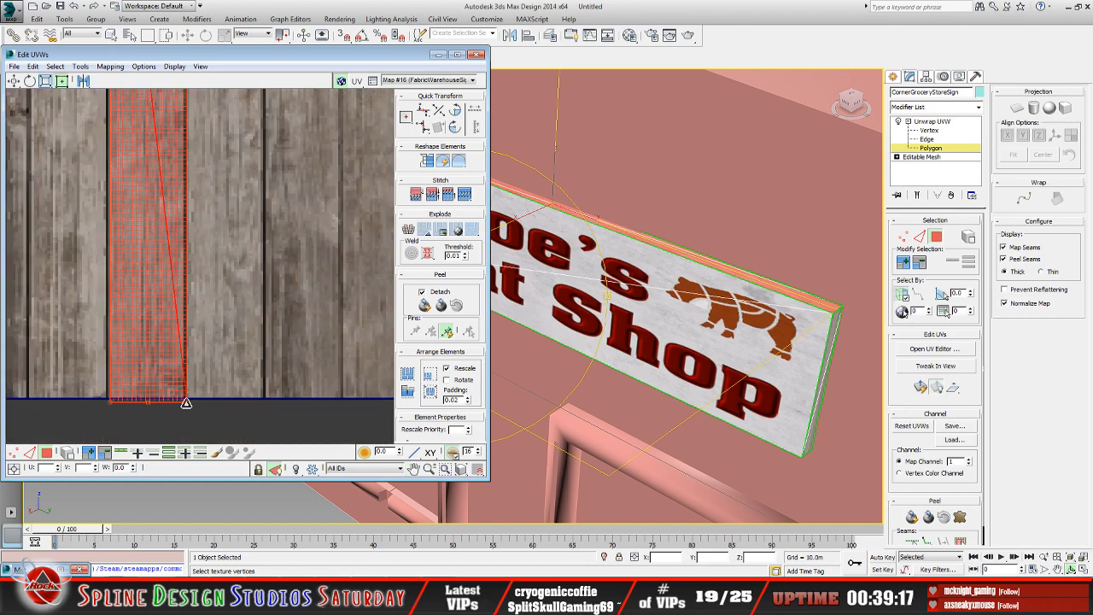
drag(186, 404, 182, 396)
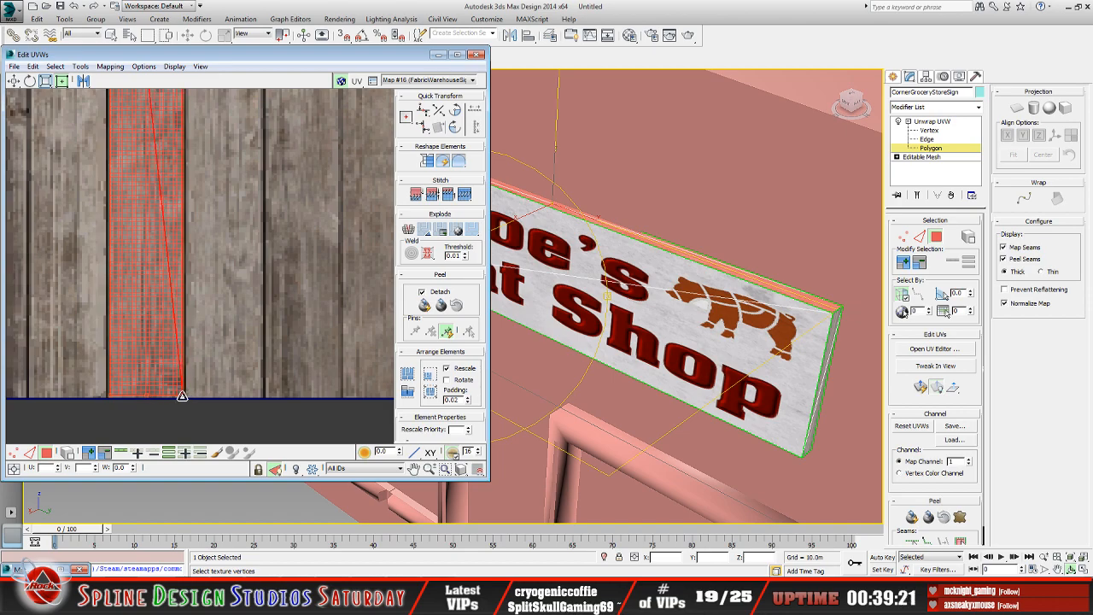
scroll(199, 365, down, 4)
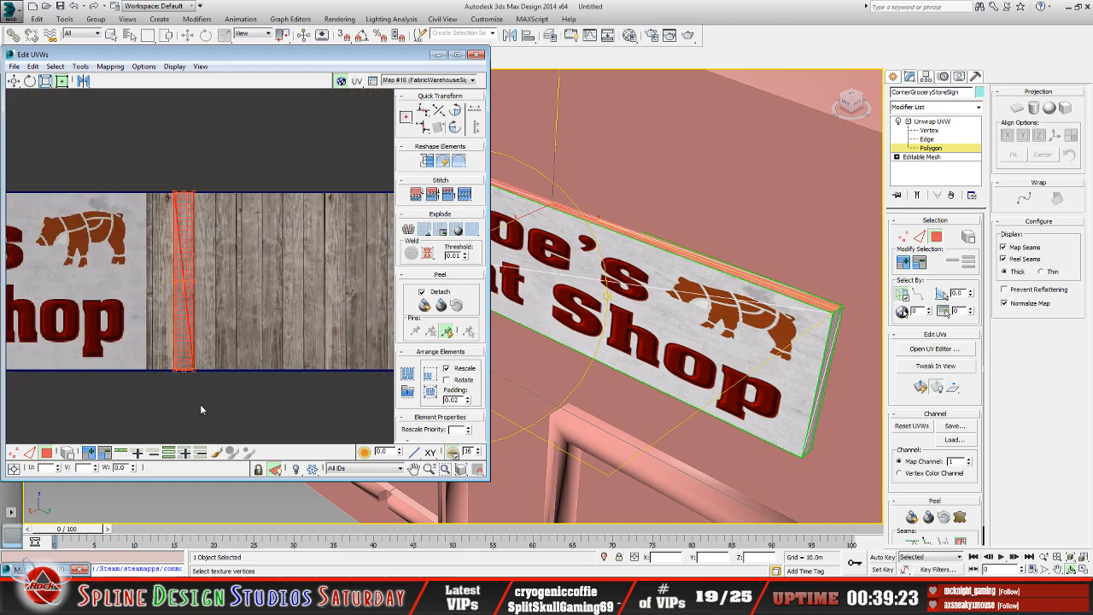
click(200, 404)
- Select the narrow end face at the finish of the sign's lettering and quick planar map it
alt+middle_drag(532, 323, 565, 287)
drag(564, 287, 566, 284)
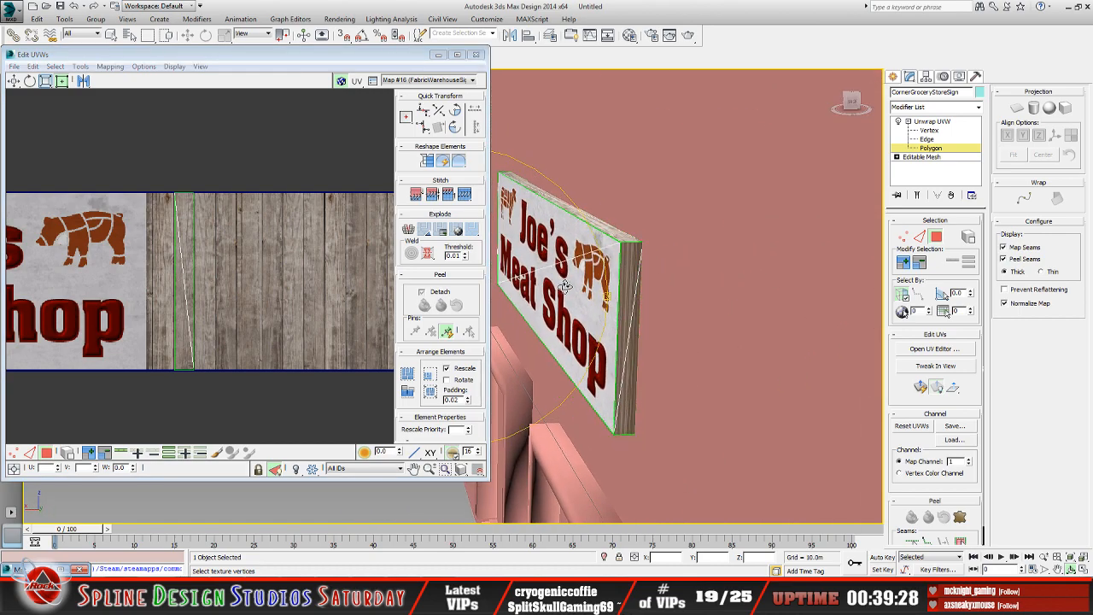
click(111, 36)
click(629, 334)
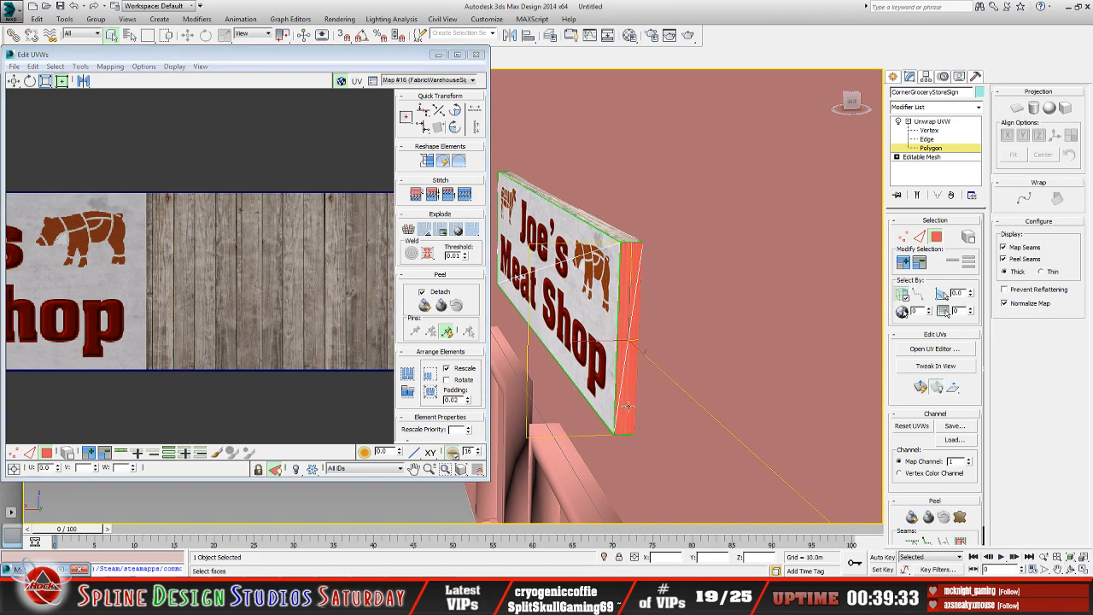
click(921, 387)
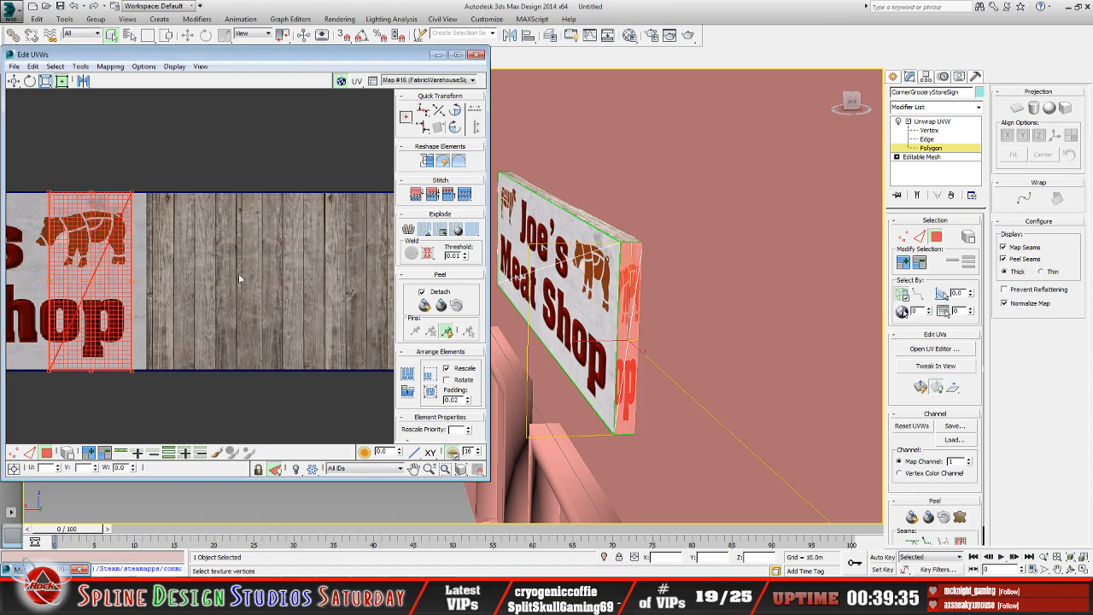
- Move the end face's UVs onto the wood and scale them to one plank's width, level with the texture's upper edge
drag(106, 306, 254, 305)
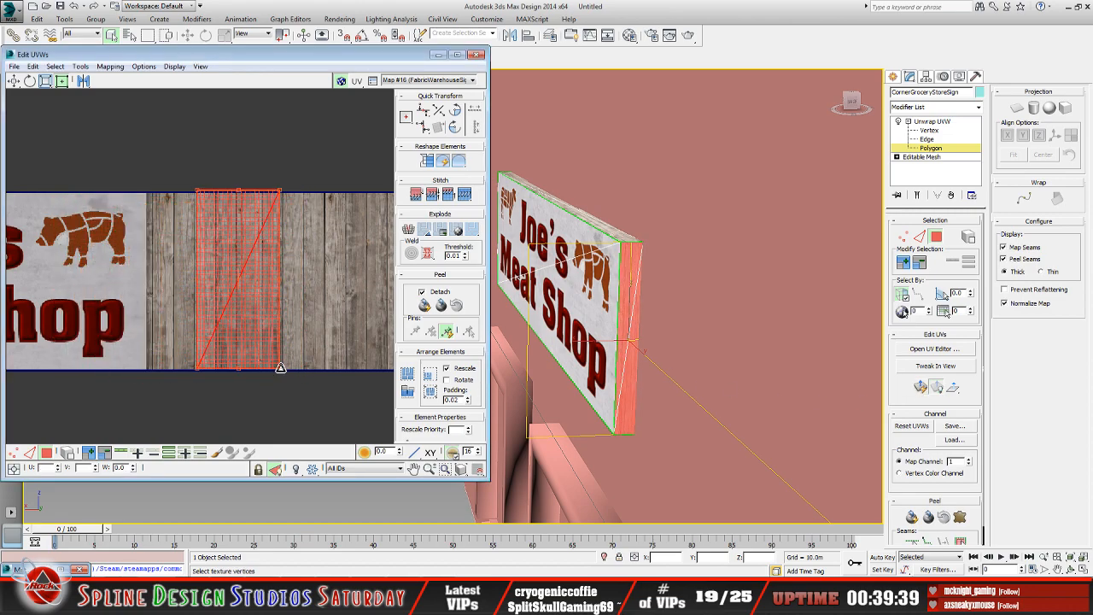
drag(281, 368, 216, 368)
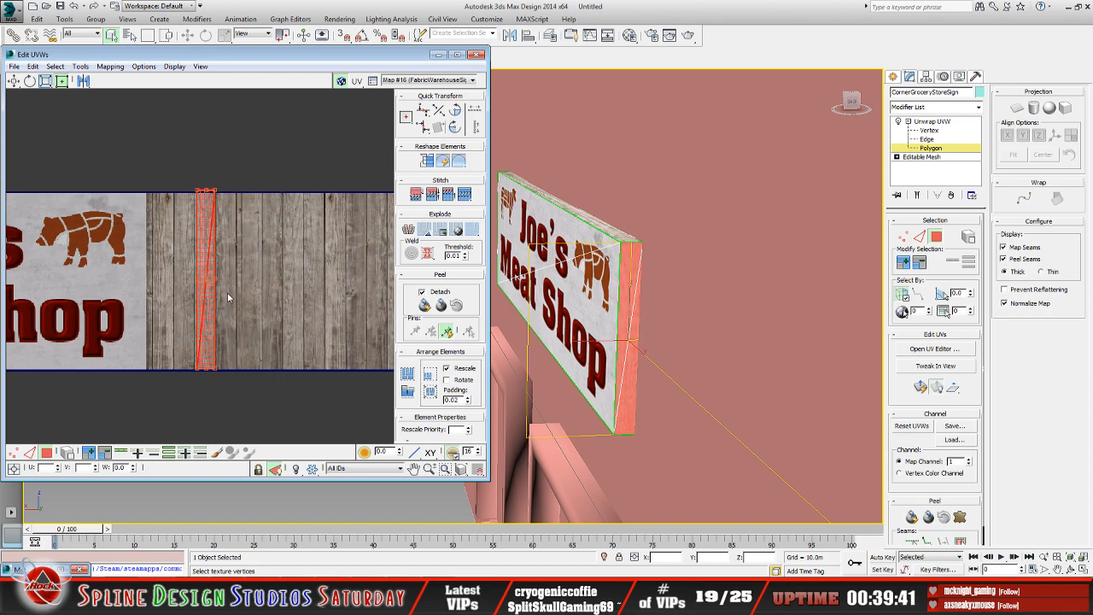
scroll(232, 286, up, 4)
middle_drag(235, 279, 224, 393)
scroll(210, 248, up, 2)
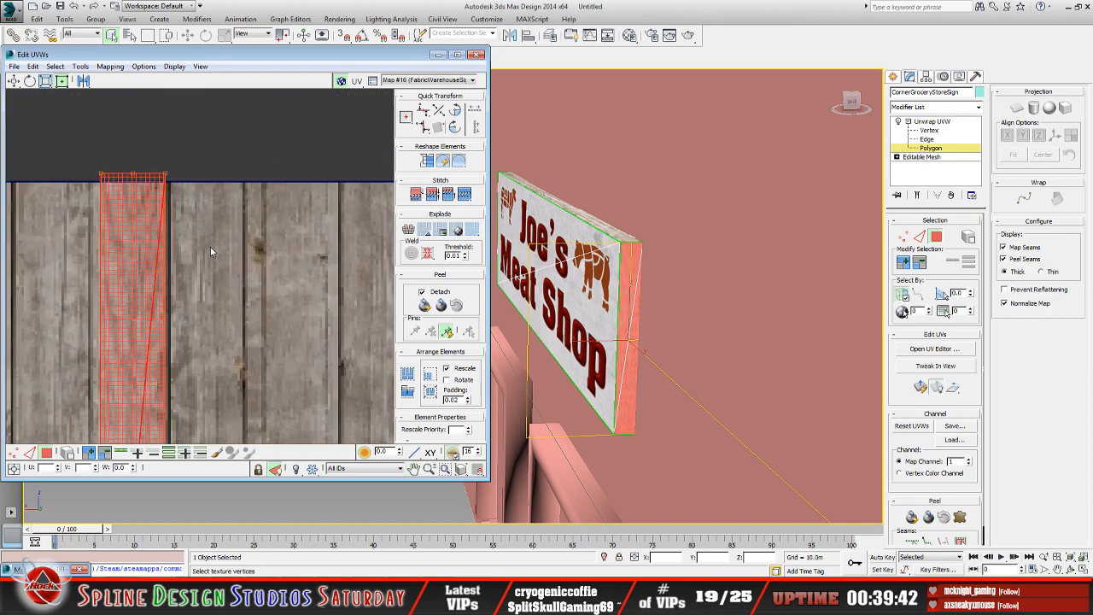
middle_drag(210, 247, 227, 307)
drag(183, 233, 179, 241)
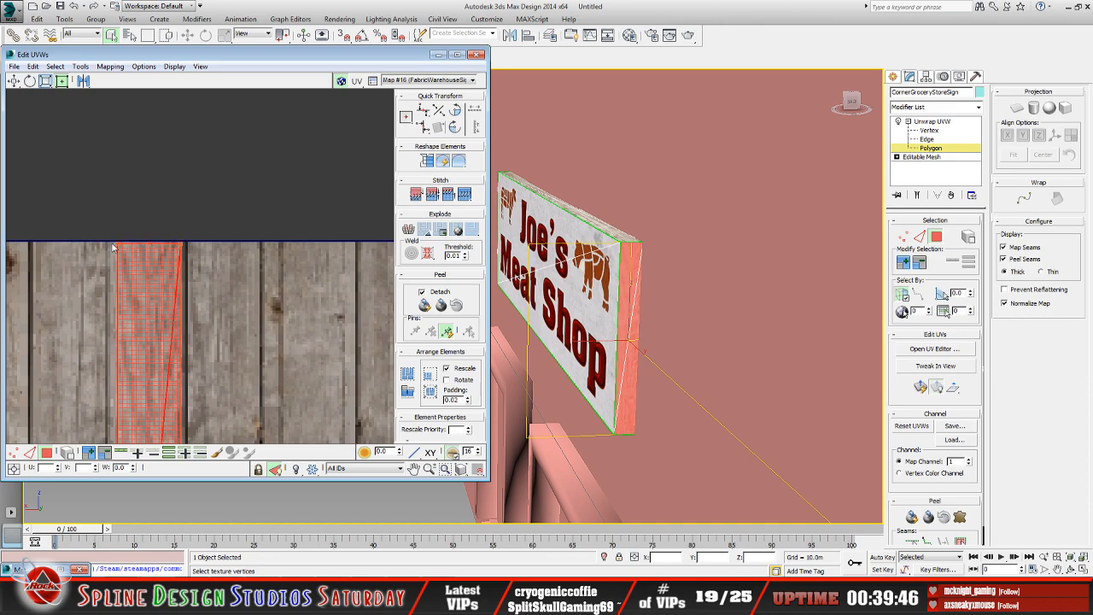
drag(112, 247, 107, 246)
- Stretch the end face's UVs to the texture's lower edge and deselect them
middle_drag(178, 357, 171, 254)
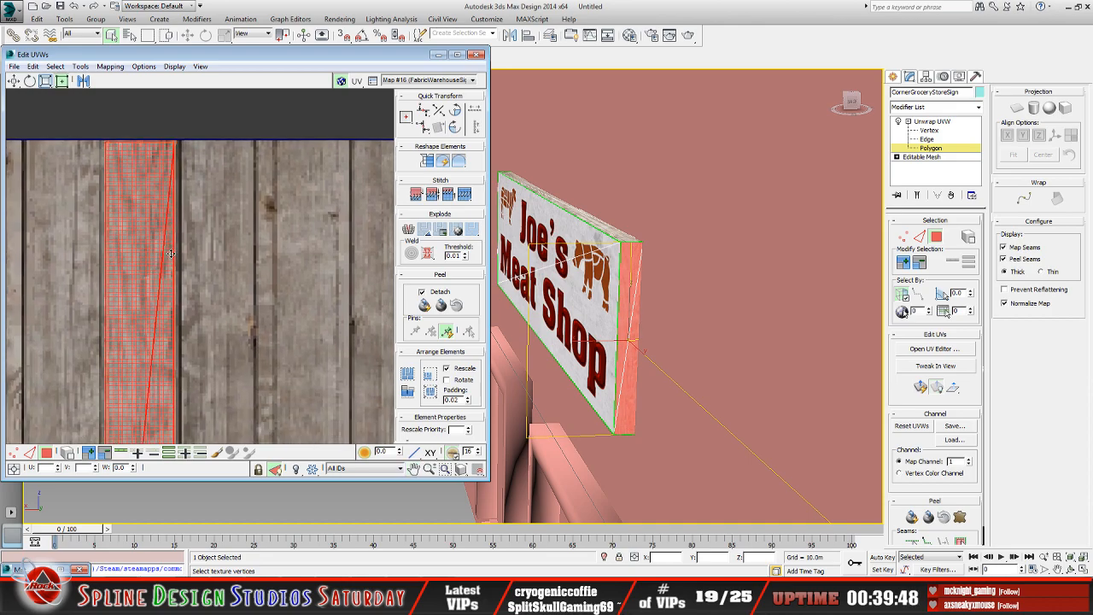
scroll(180, 324, down, 3)
middle_drag(184, 396, 185, 304)
scroll(191, 348, up, 2)
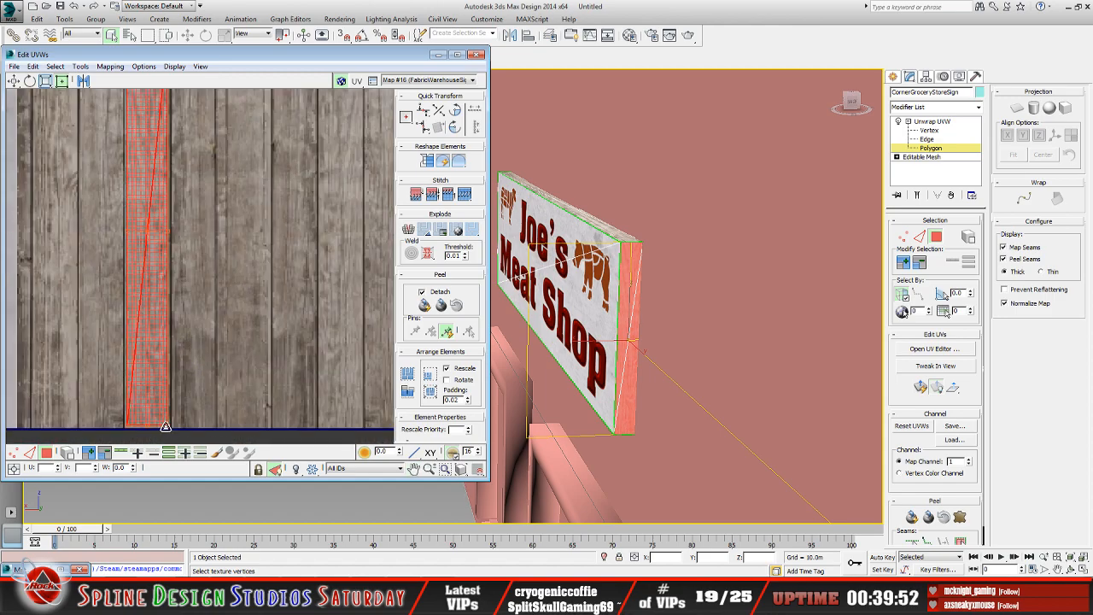
drag(166, 425, 165, 428)
scroll(181, 267, down, 2)
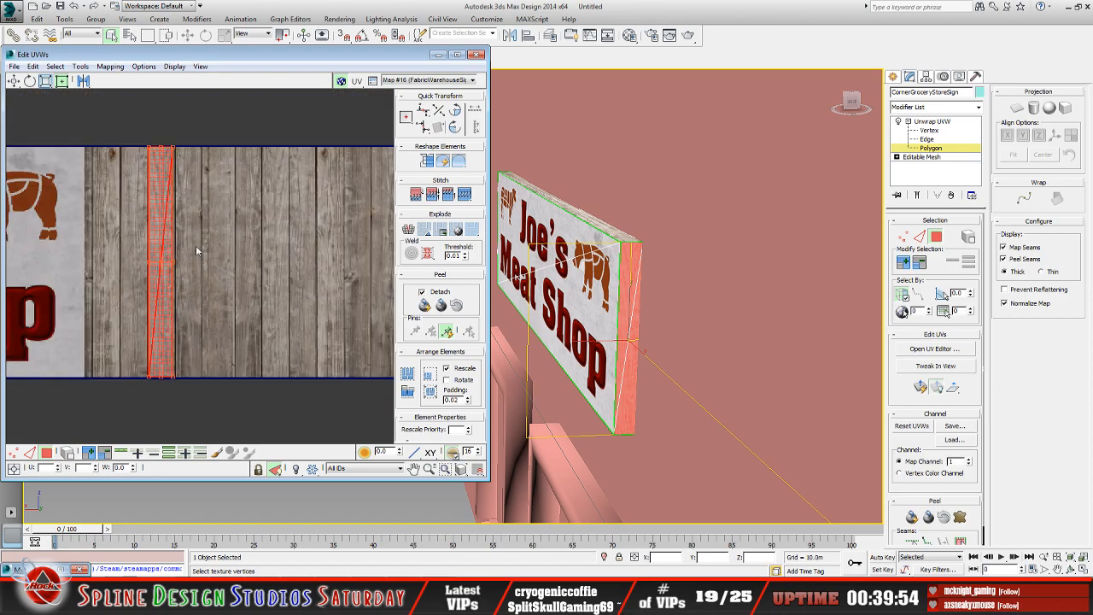
click(209, 117)
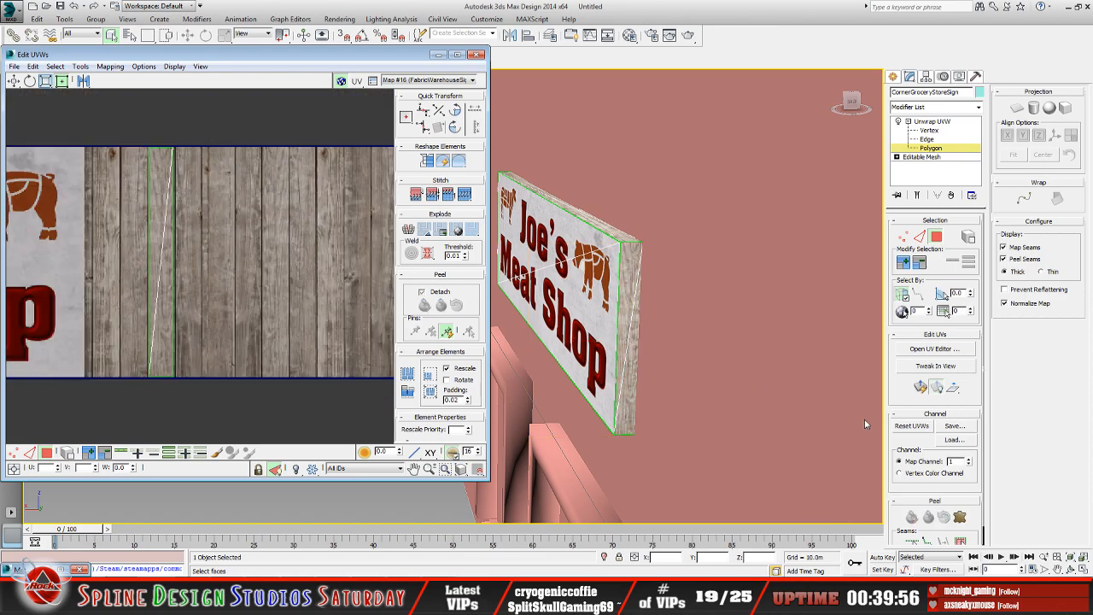
- Select the faces along the sign's underside and quick planar map them
click(1070, 571)
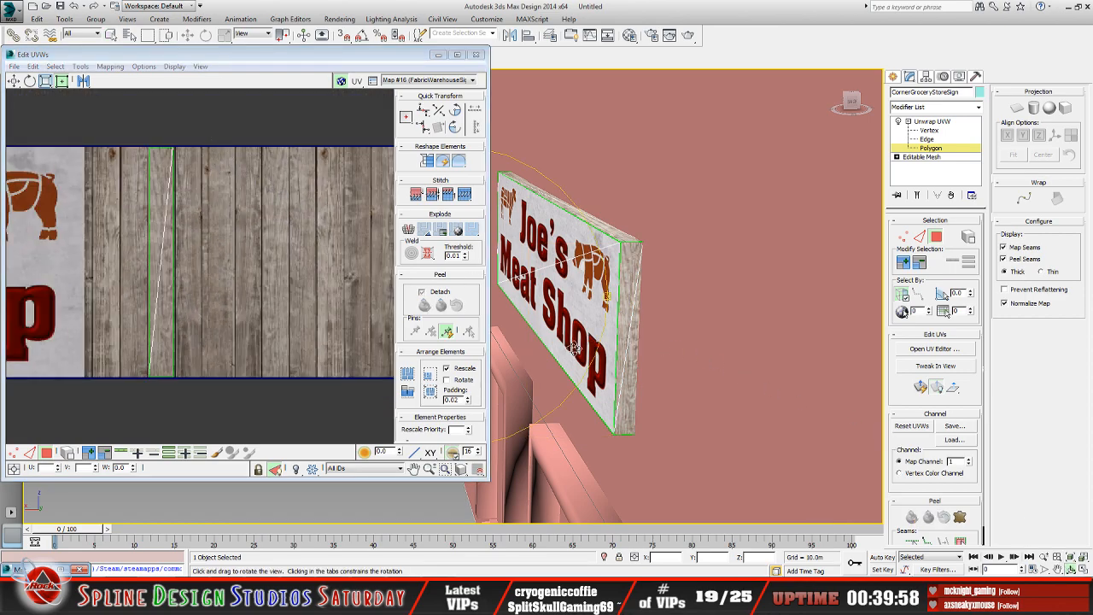
drag(538, 322, 605, 249)
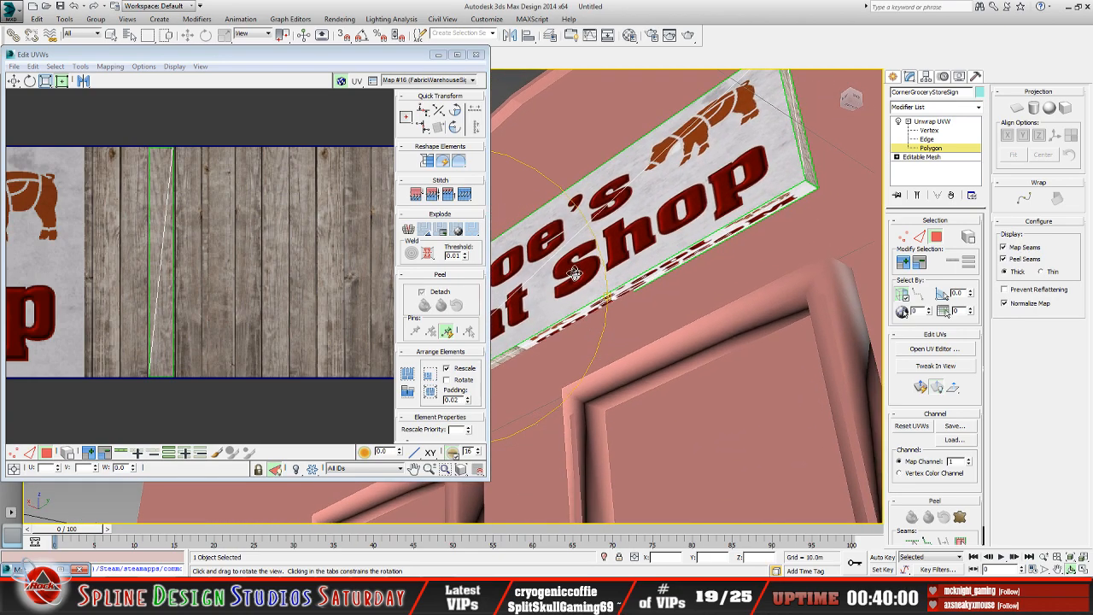
click(112, 36)
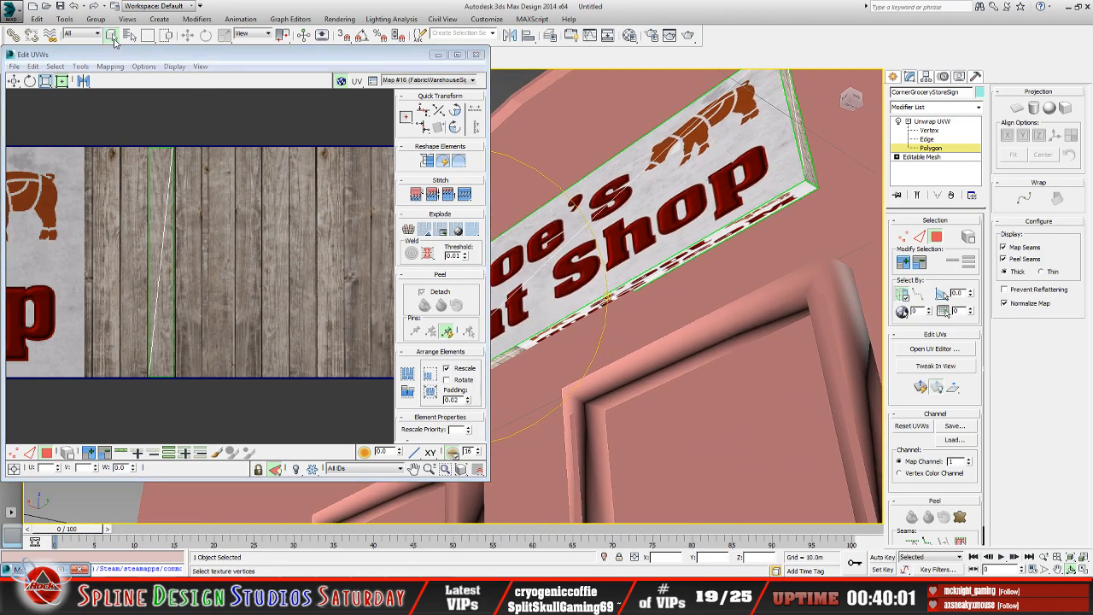
click(713, 239)
ctrl+click(519, 350)
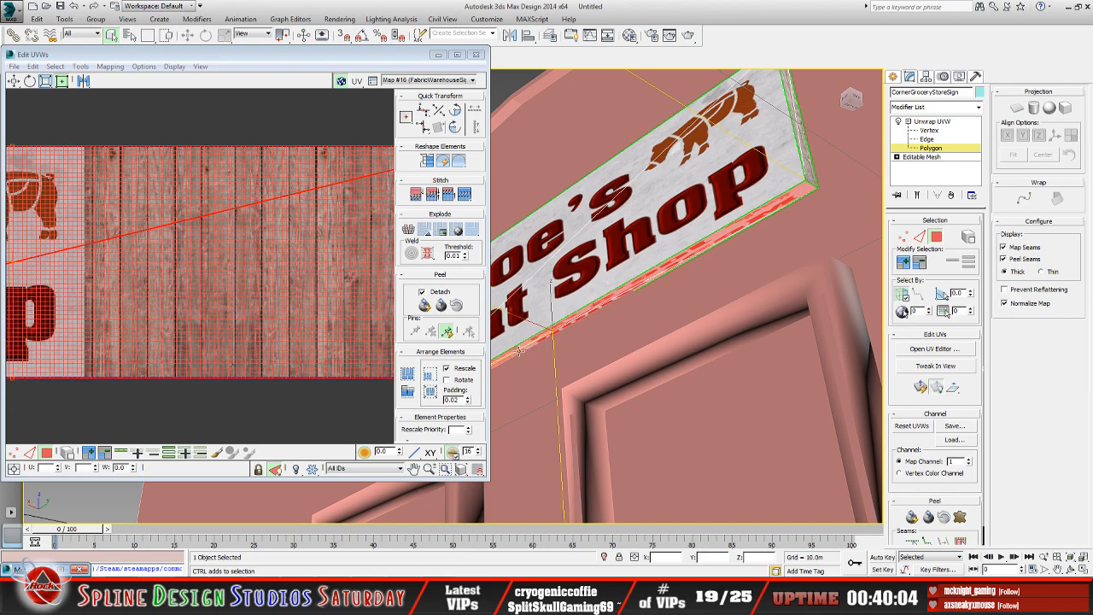
click(920, 388)
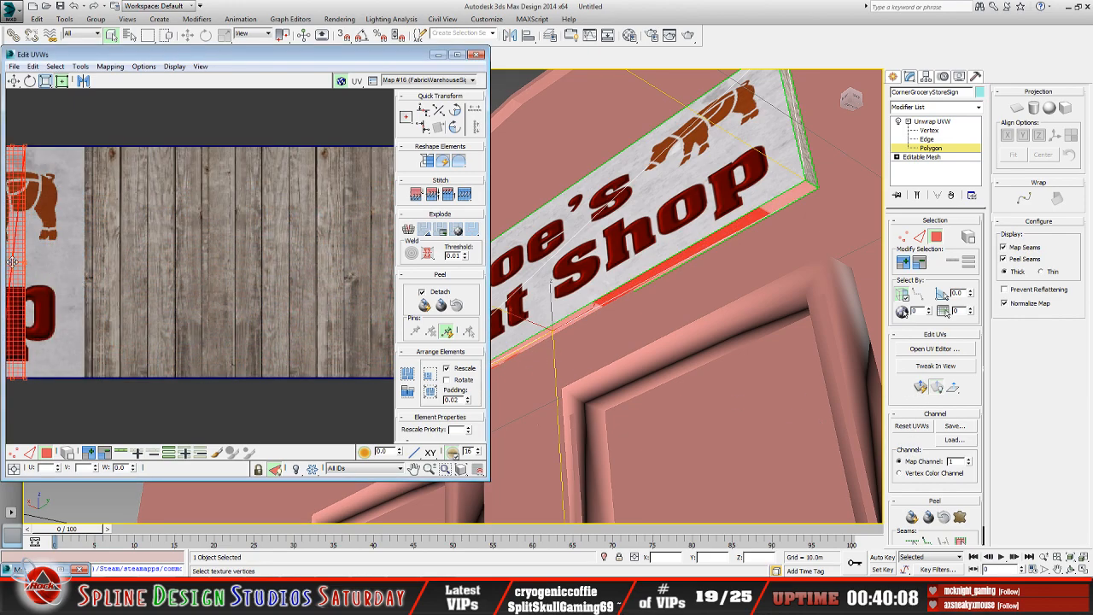
- Move the underside's UVs onto a separate wood plank, scale them to the texture's height, and deselect them
drag(15, 262, 136, 277)
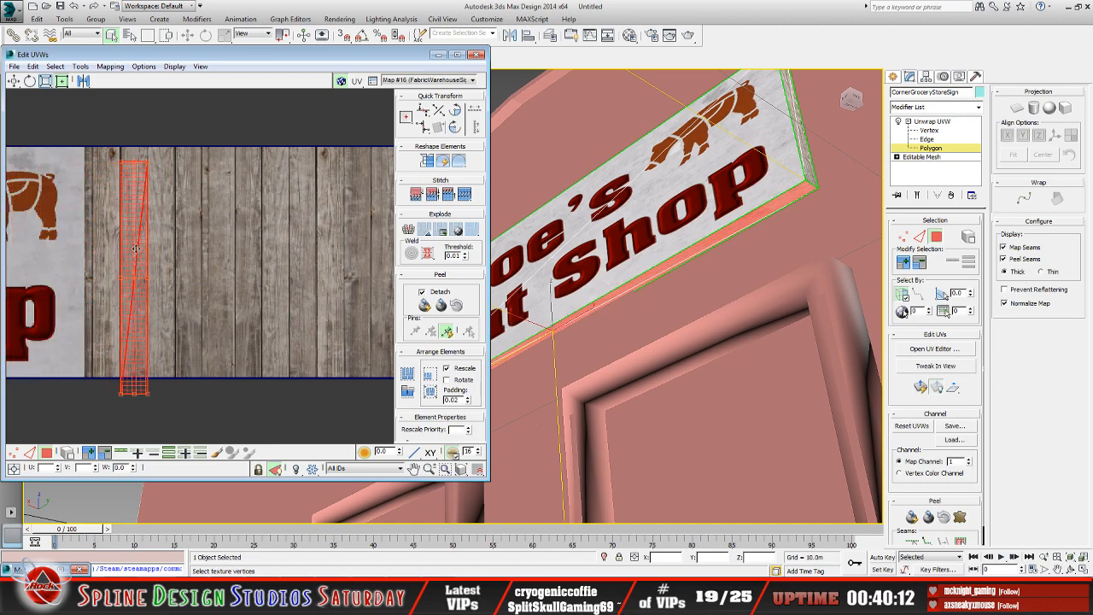
drag(132, 247, 219, 233)
scroll(218, 236, up, 2)
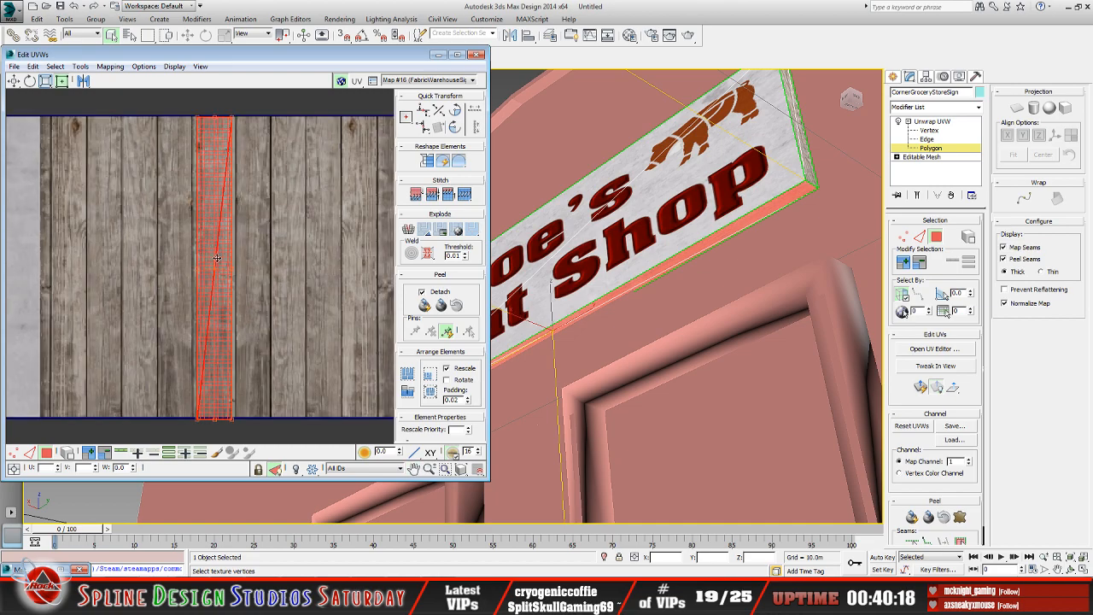
drag(230, 418, 232, 415)
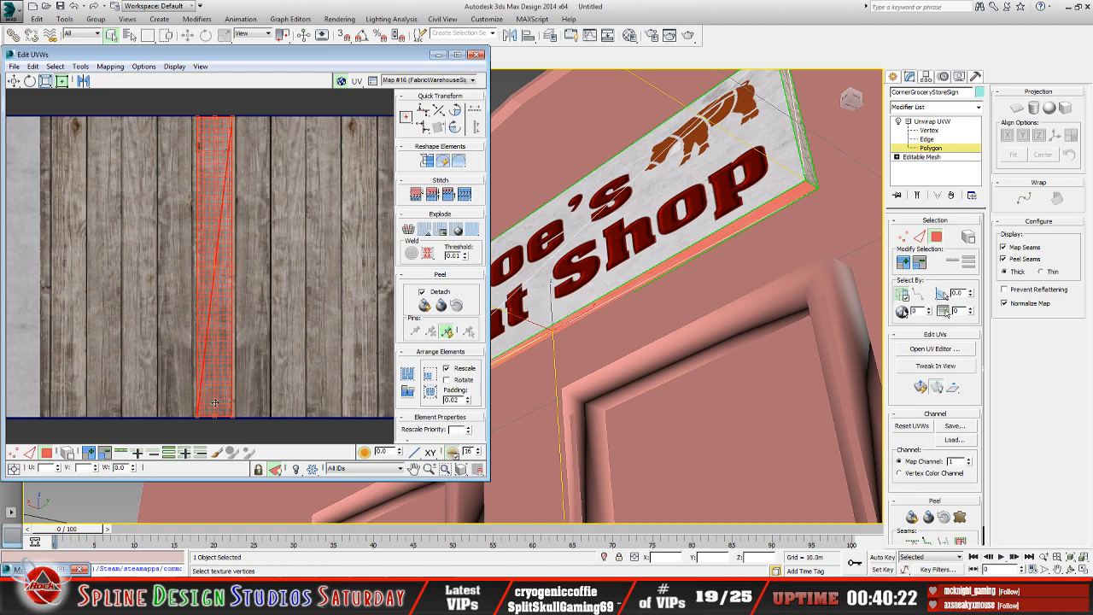
click(214, 431)
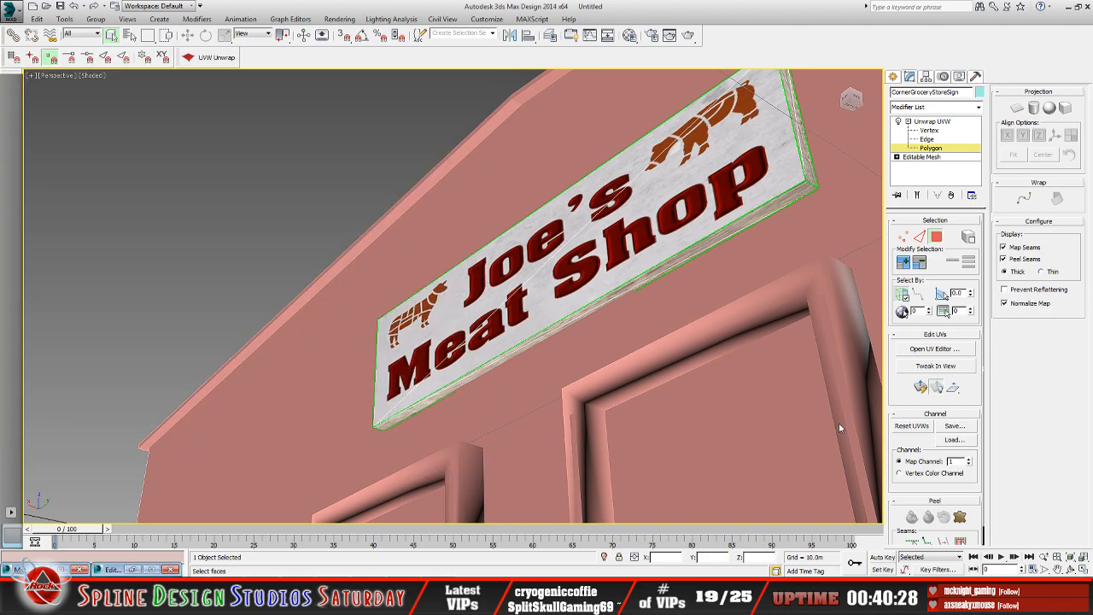
- Check the wood mapping on the sign's underside and ends, and leave the polygon level of Unwrap UVW
click(1058, 569)
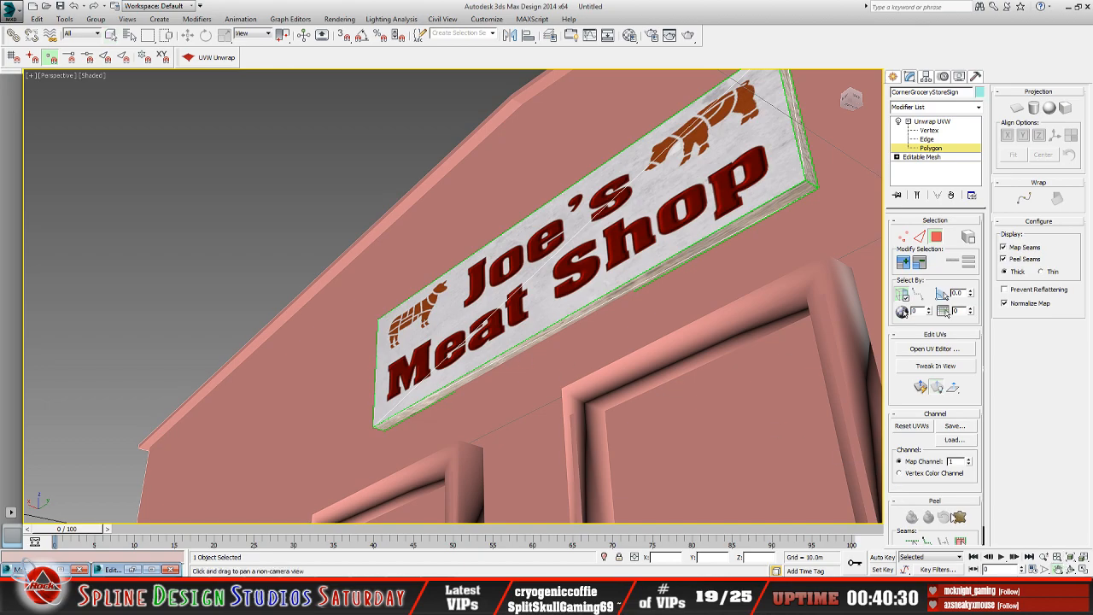
click(1071, 569)
drag(423, 351, 559, 390)
scroll(410, 296, up, 3)
drag(410, 296, 481, 288)
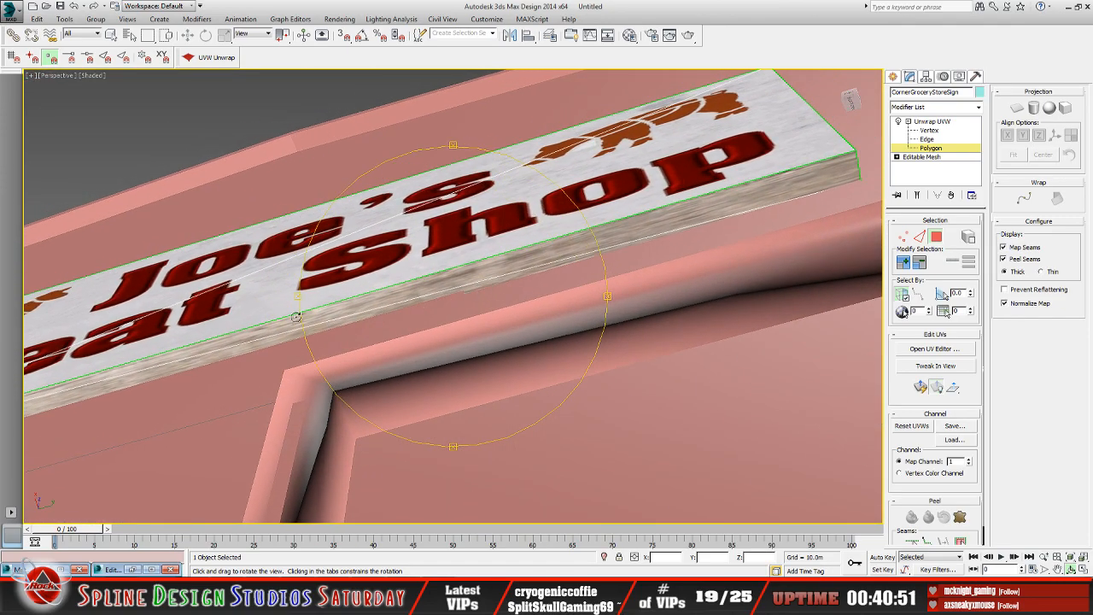
drag(296, 317, 423, 380)
scroll(410, 340, down, 5)
drag(416, 331, 449, 326)
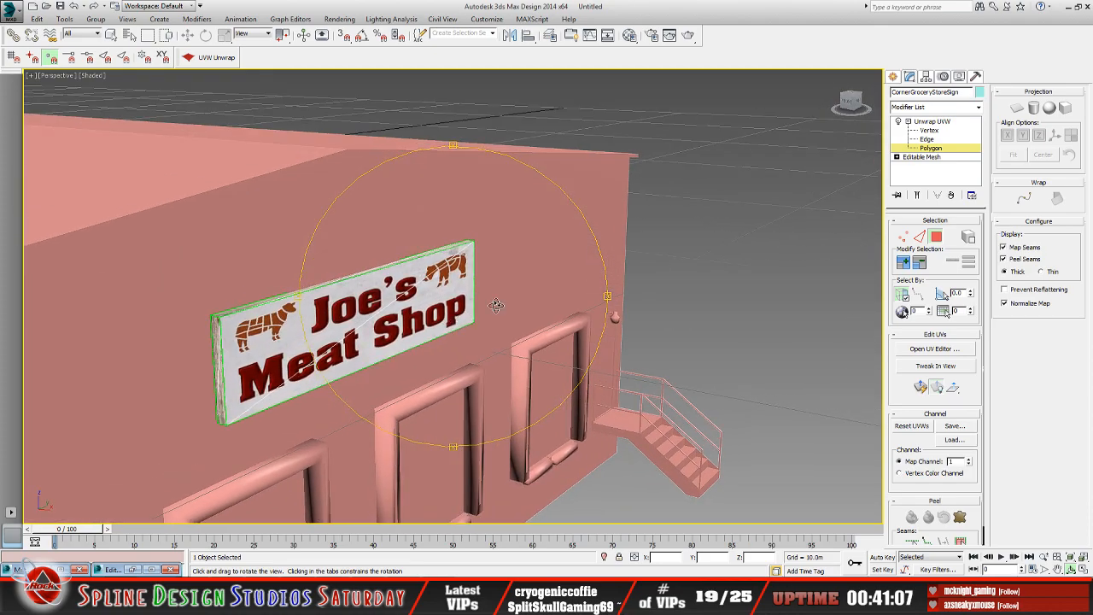
click(931, 121)
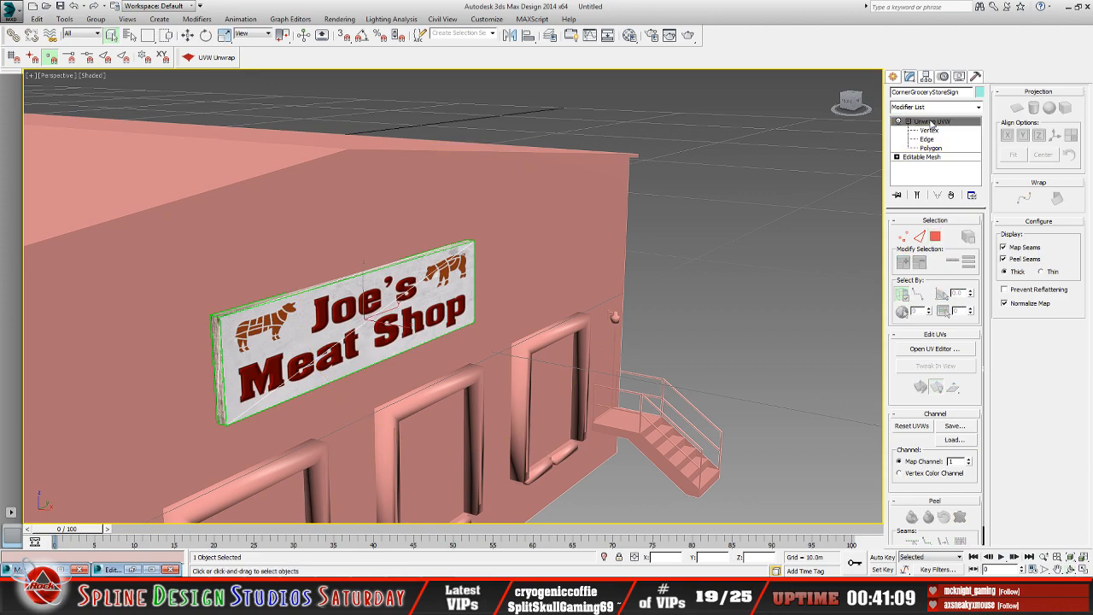
- Collapse the sign's whole modifier stack into its editable mesh, holding the scene as a backup
right_click(931, 121)
click(966, 232)
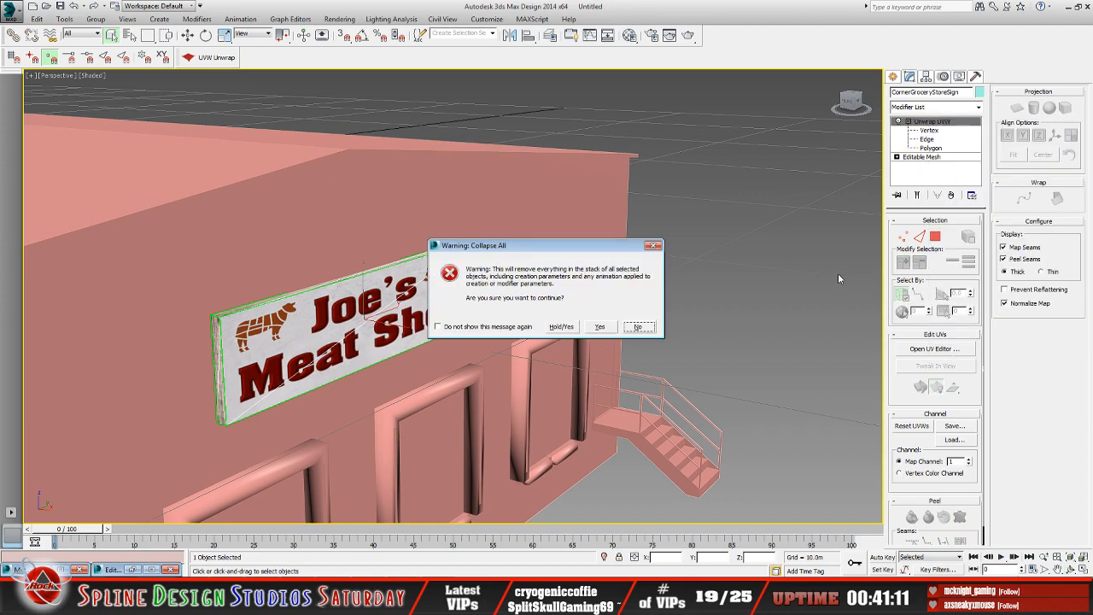
click(562, 327)
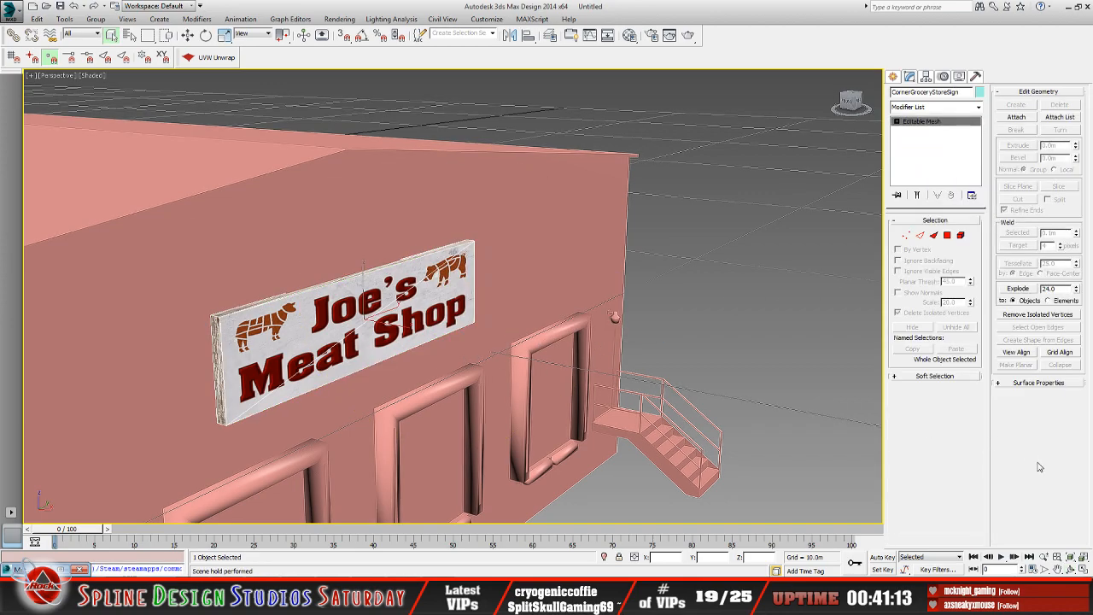
- Delete the two faces on the sign's back, the side against the wall, at the polygon level
click(1071, 569)
drag(440, 350, 521, 306)
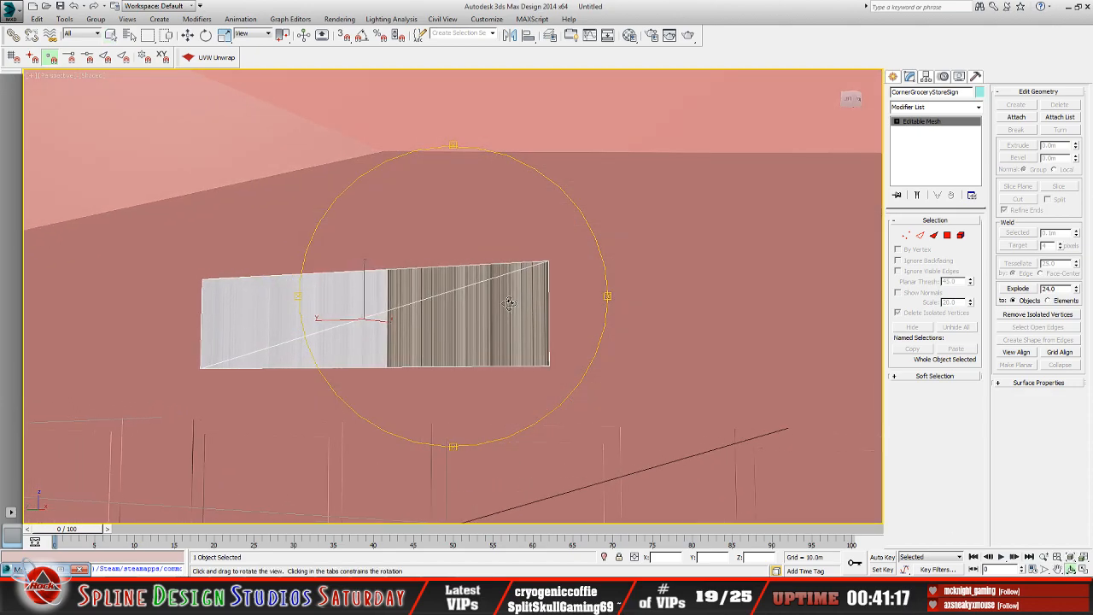
click(897, 122)
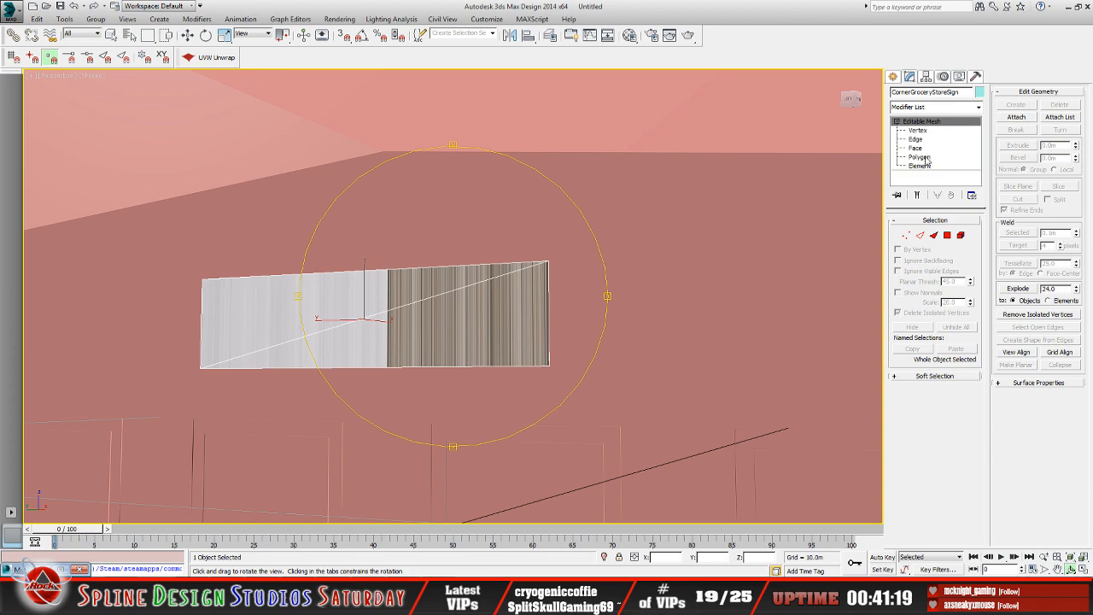
click(920, 157)
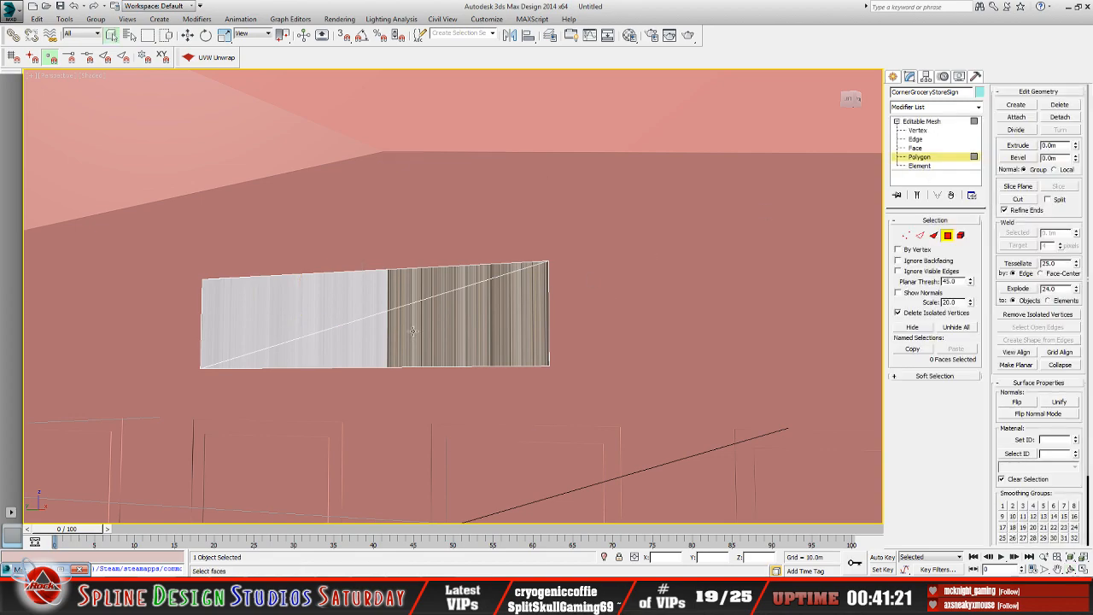
click(412, 330)
ctrl+click(297, 308)
key(ctrl+d)
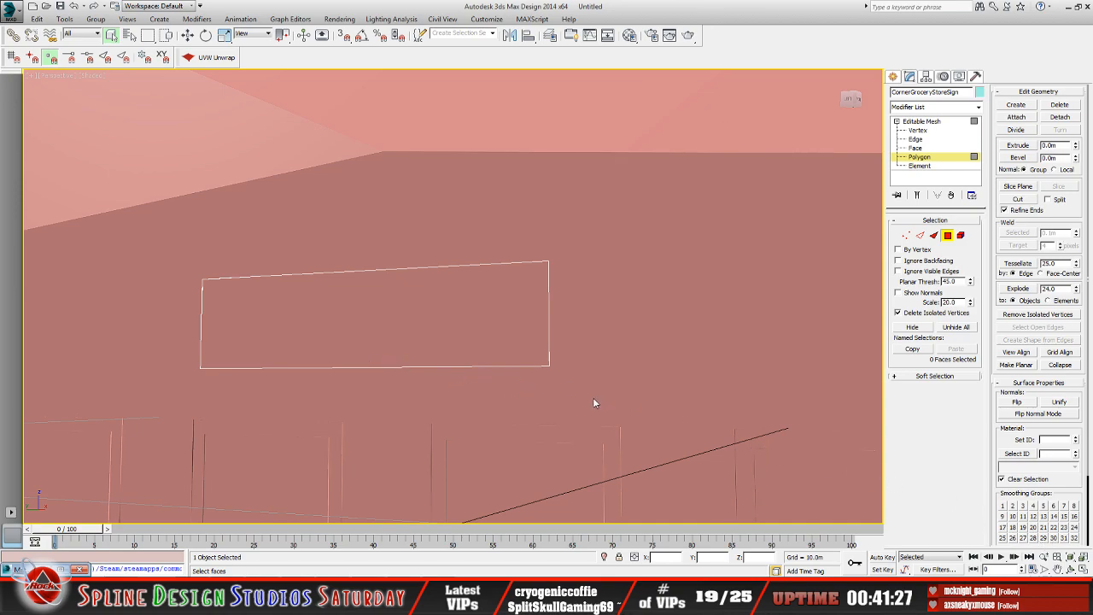
- Select a face on the sign's lettered front at the polygon level
scroll(568, 380, up, 3)
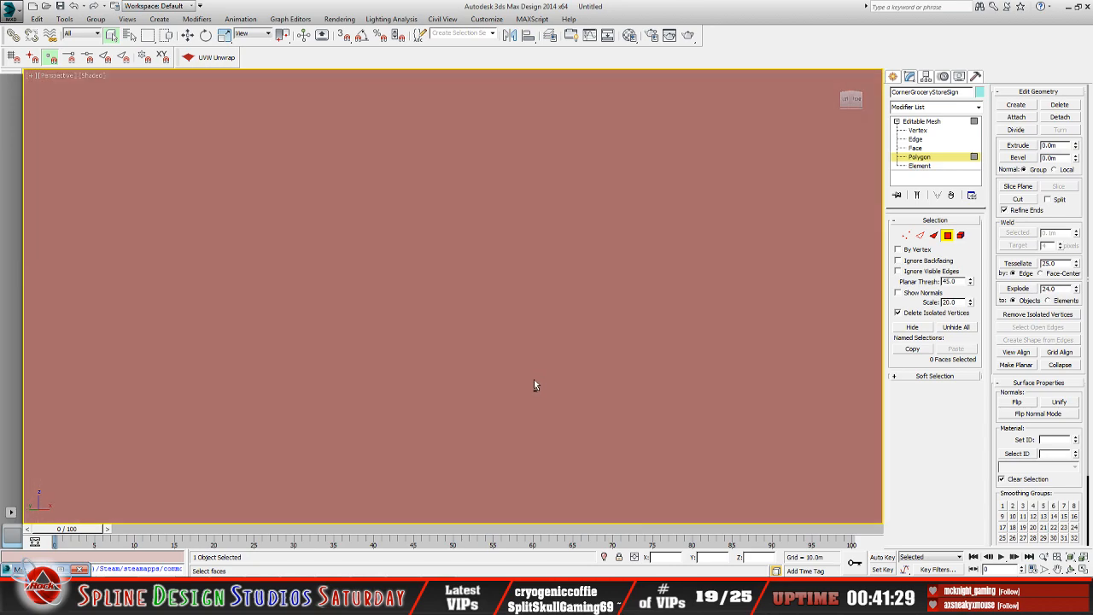
alt+middle_drag(537, 380, 487, 388)
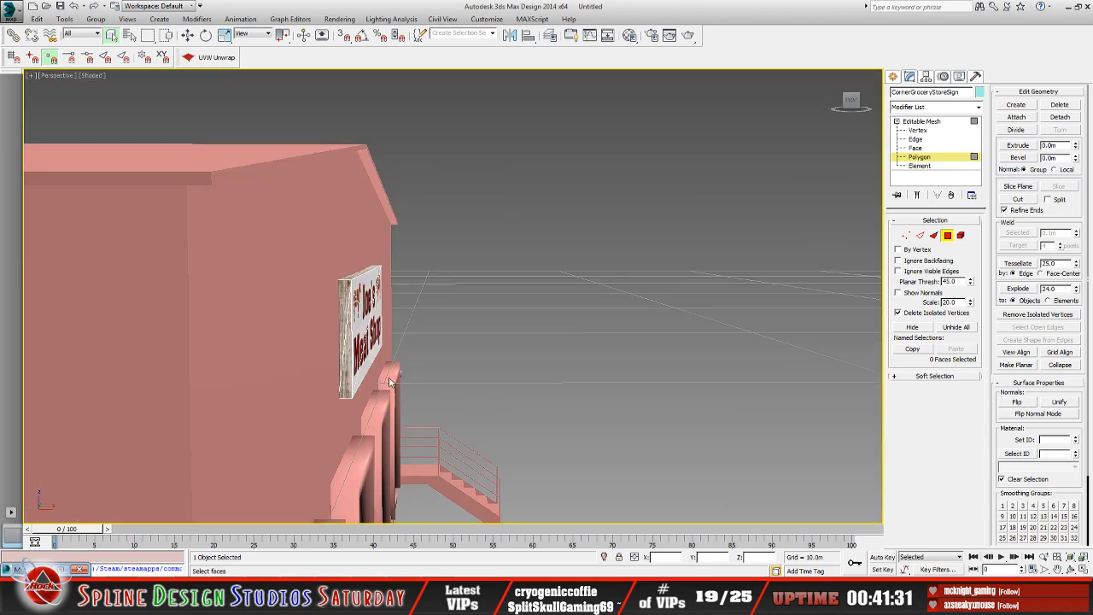
scroll(387, 374, up, 2)
click(345, 330)
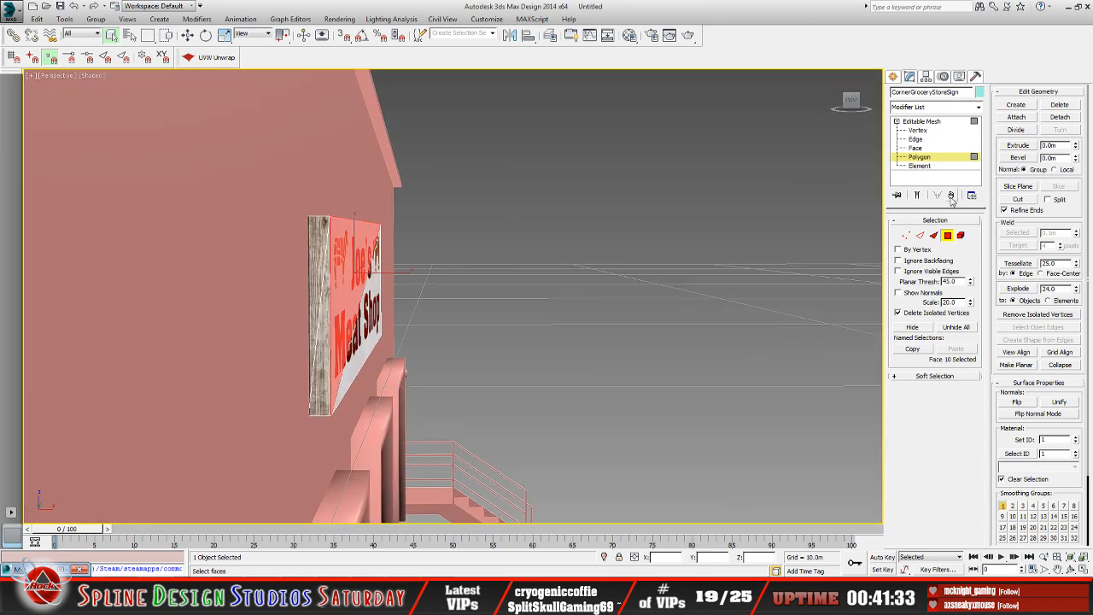
- Leave polygon editing and move the whole CornerGroceryStoreSign out from the building wall to about X 31.949 m
click(928, 122)
key(w)
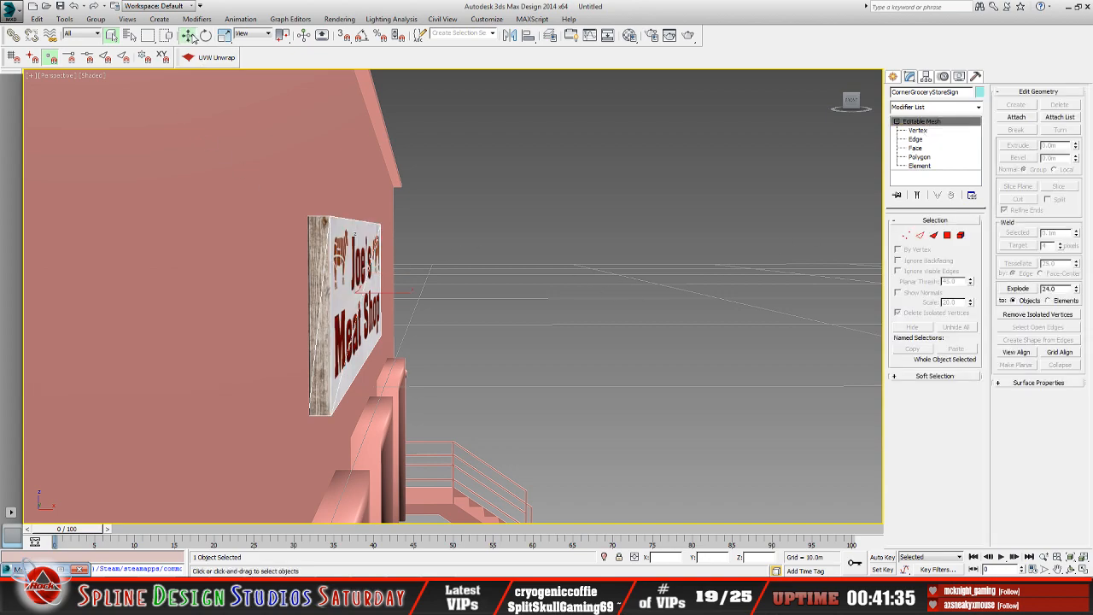
drag(389, 293, 589, 294)
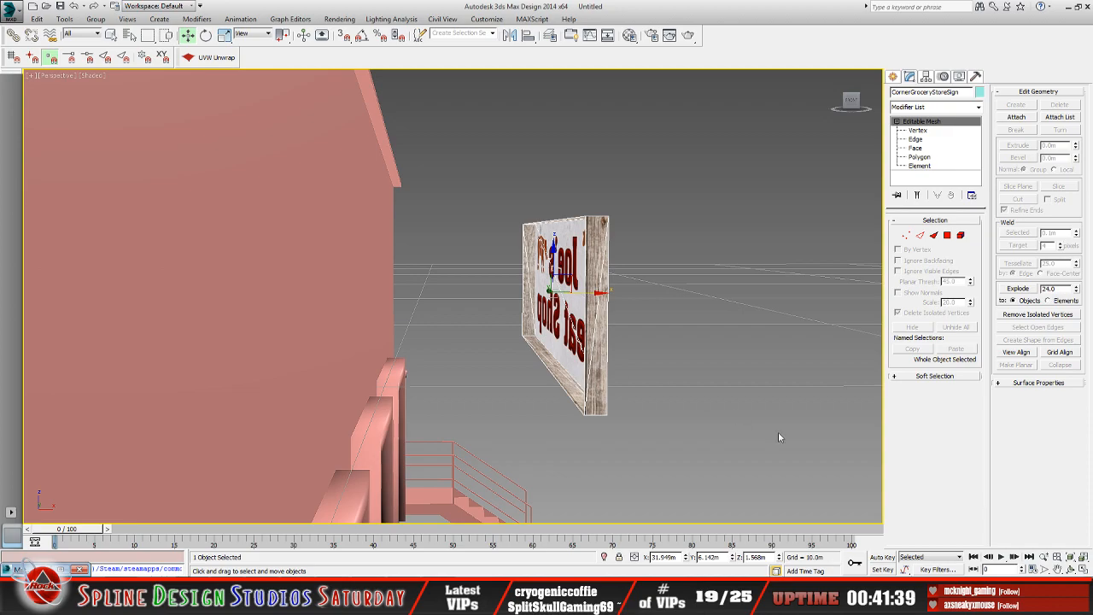
- Move the sign back along X to about 29.893 m so it sits against the front wall above the dock doors
click(1073, 569)
drag(501, 325, 449, 341)
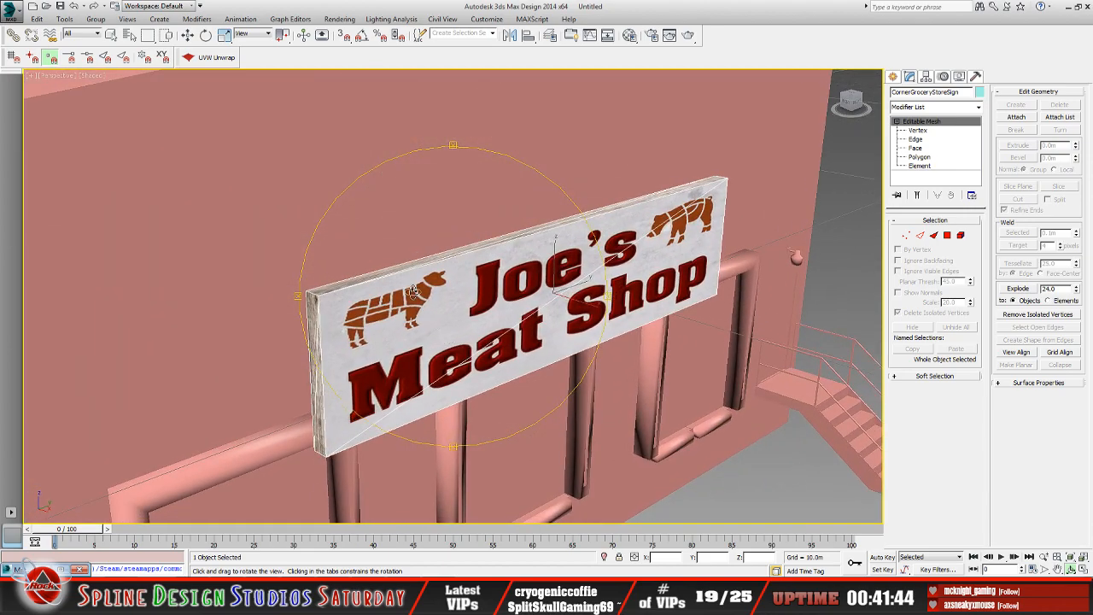
click(187, 35)
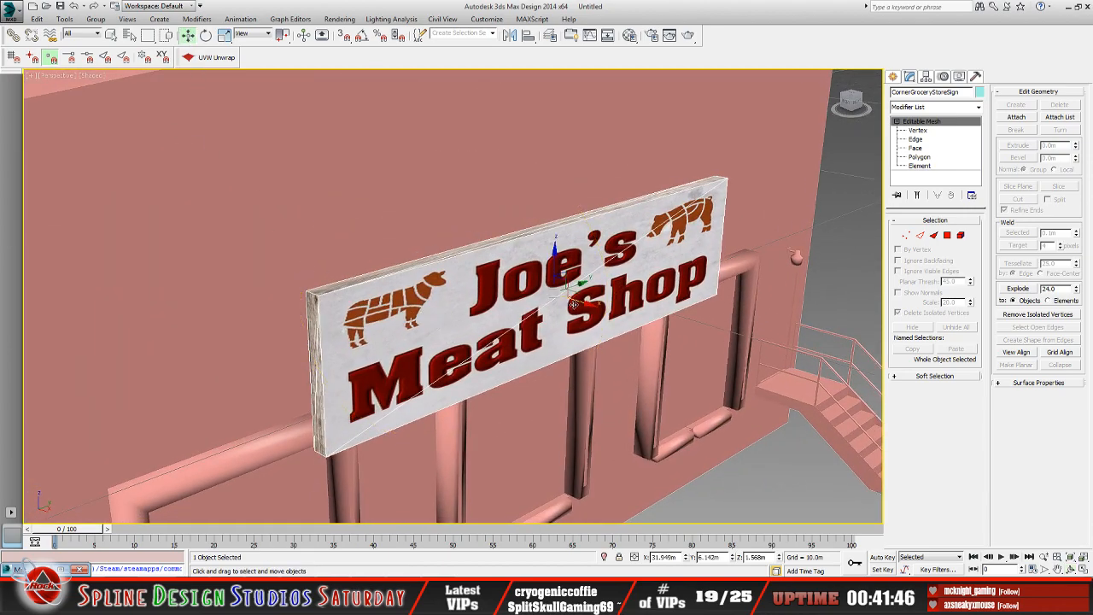
drag(580, 302, 436, 252)
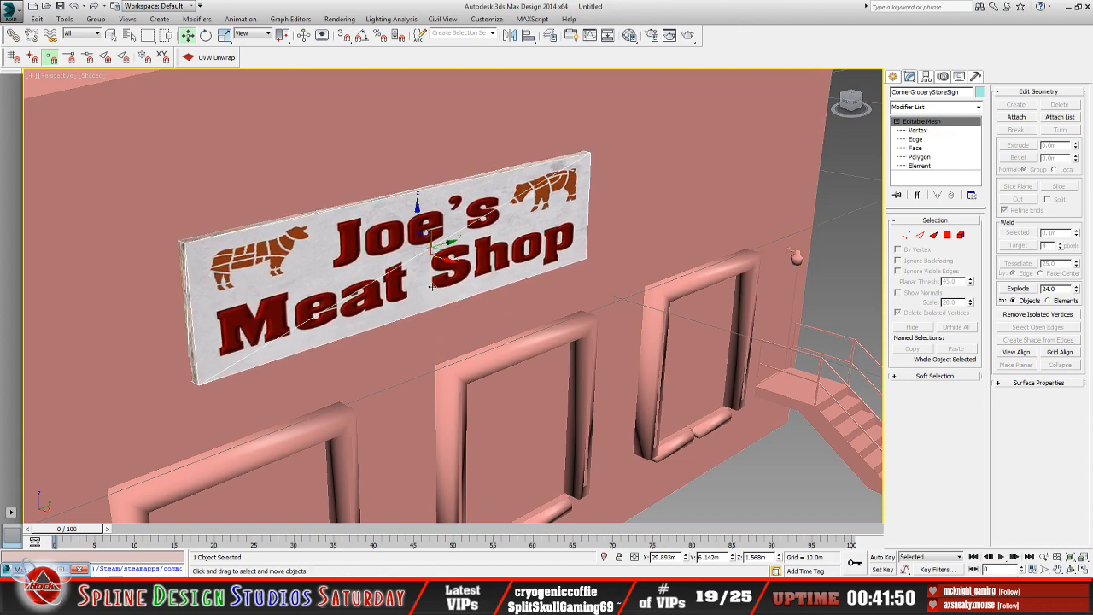
scroll(433, 308, down, 3)
scroll(432, 313, down, 4)
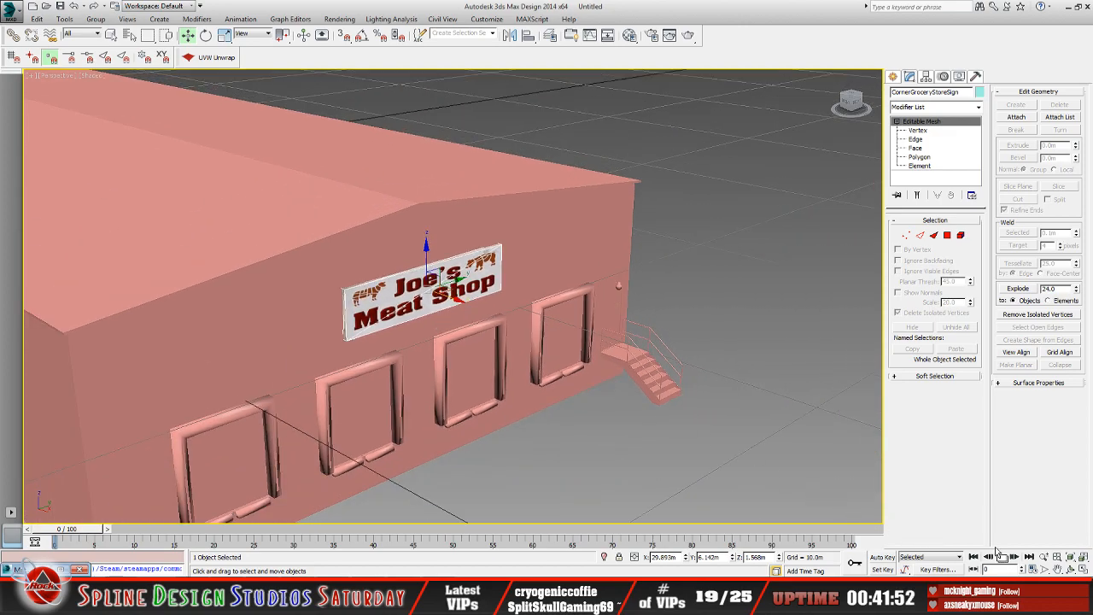
click(1071, 568)
drag(401, 342, 366, 339)
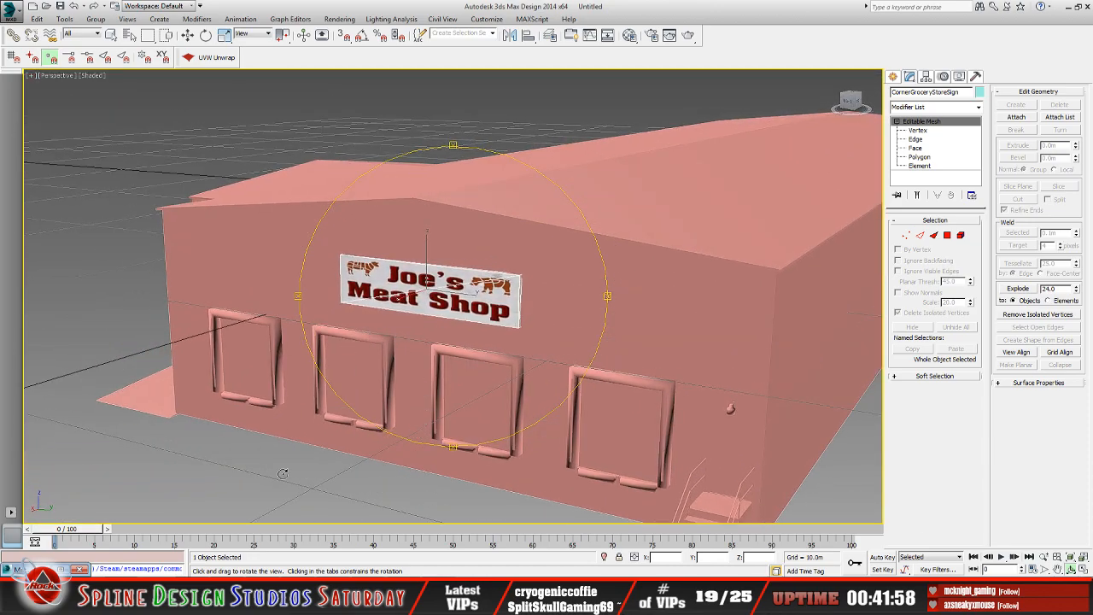
- Open the FabricWarehouseSign texture from the CoOp textures folder in Paint Shop Pro 7 without displaying its MIP maps
click(71, 598)
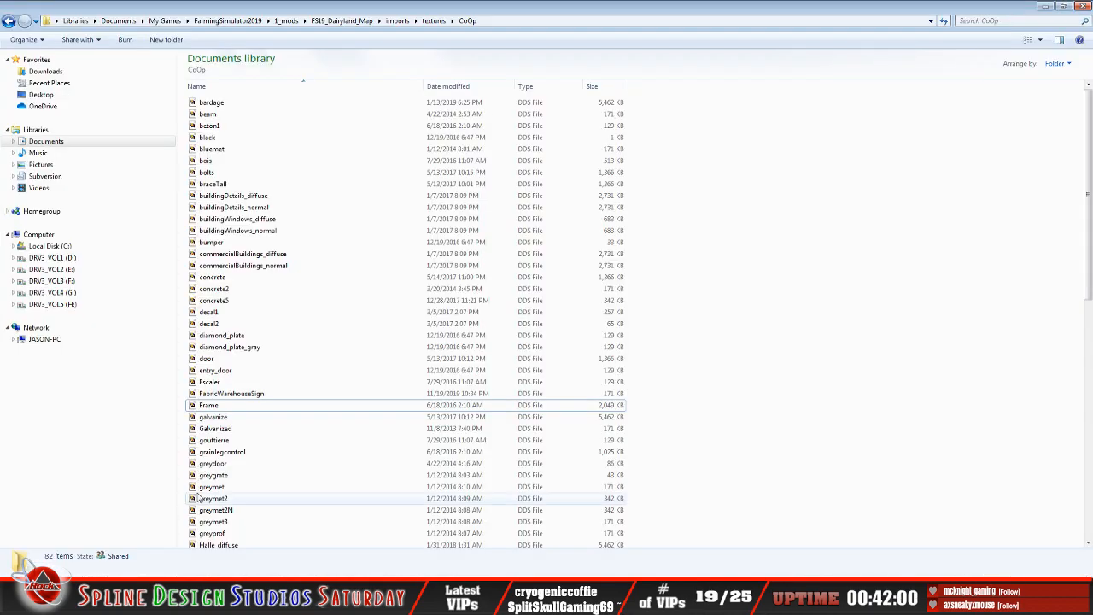
right_click(227, 395)
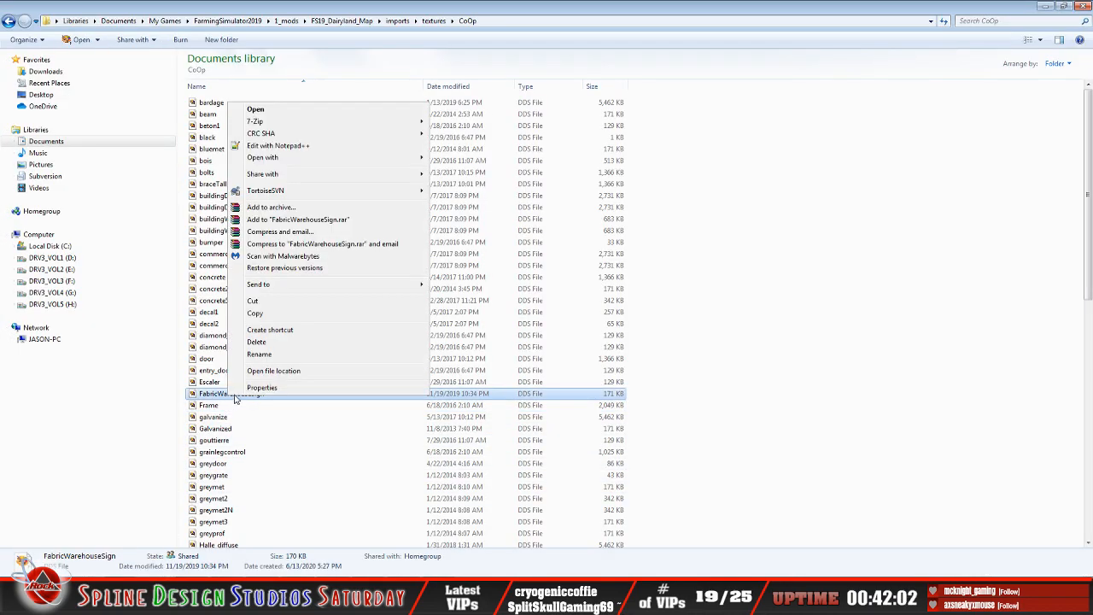
mouse_move(299, 164)
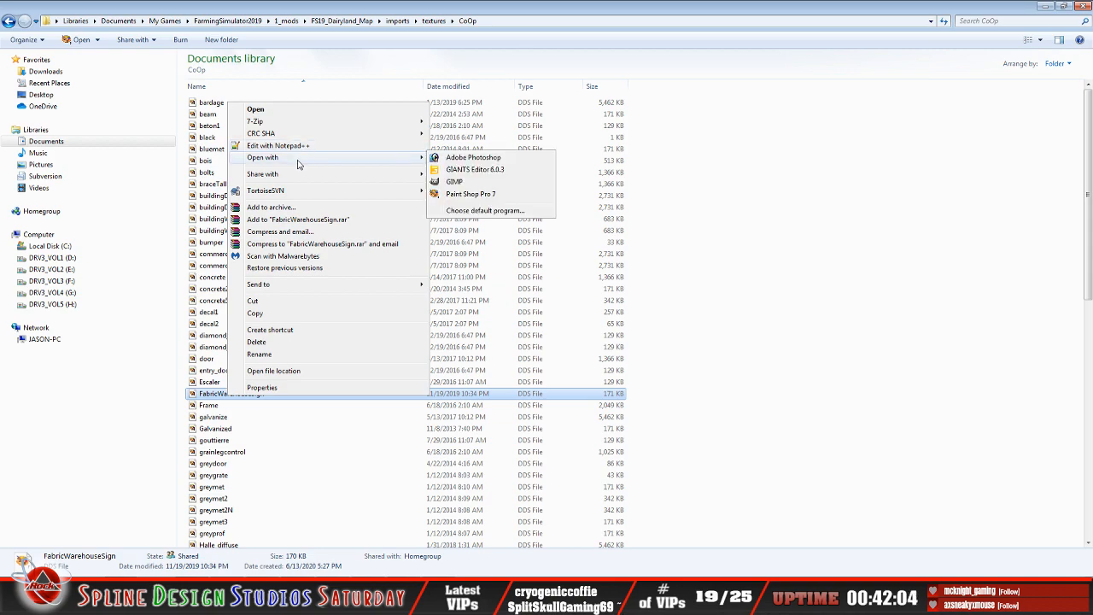
click(481, 196)
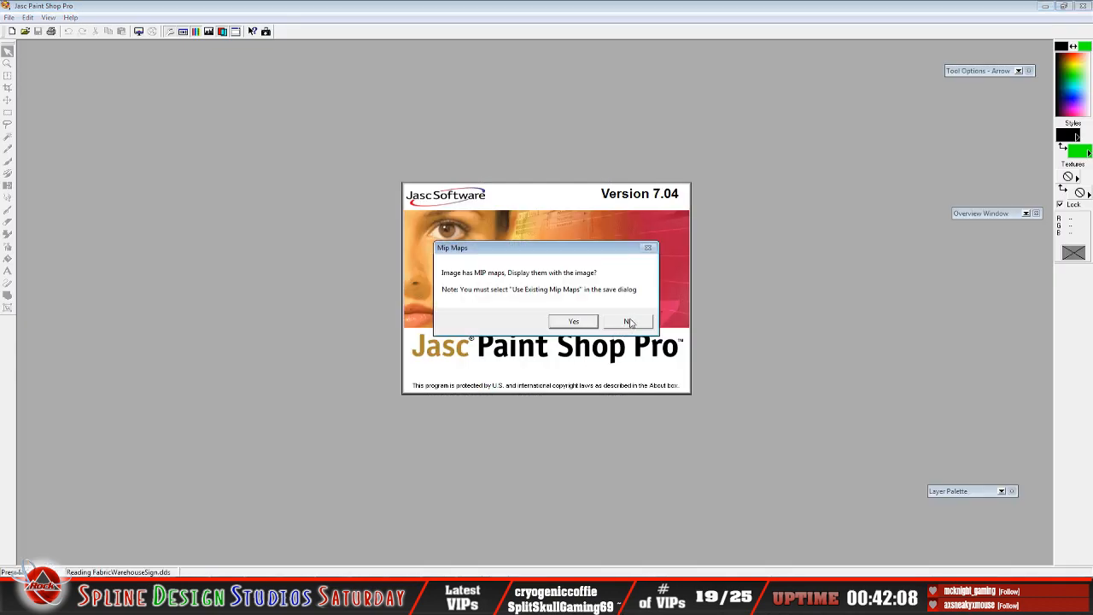
click(628, 321)
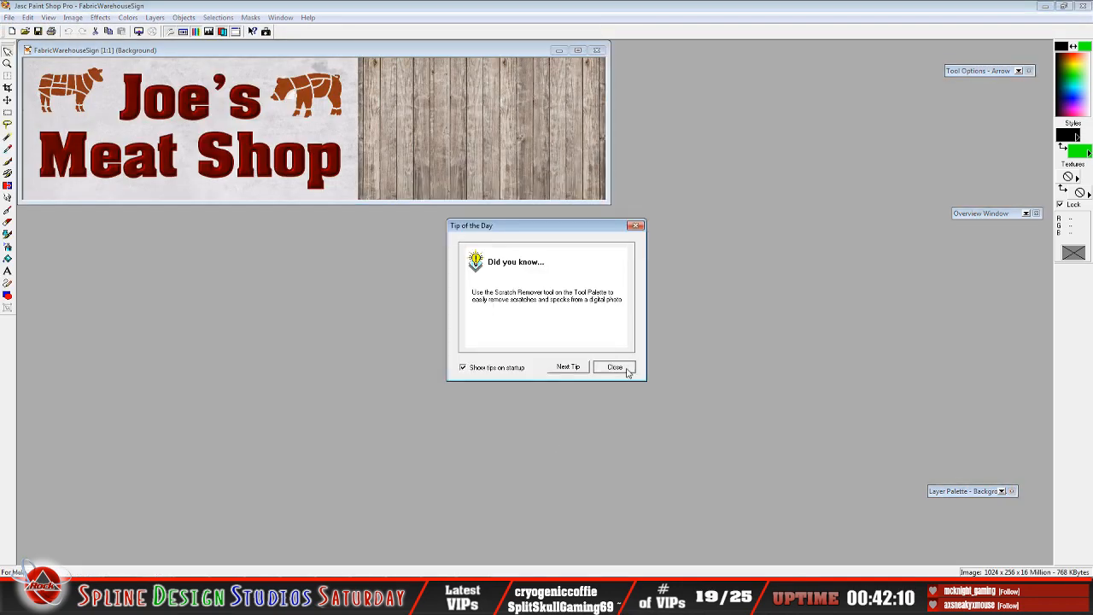
click(618, 369)
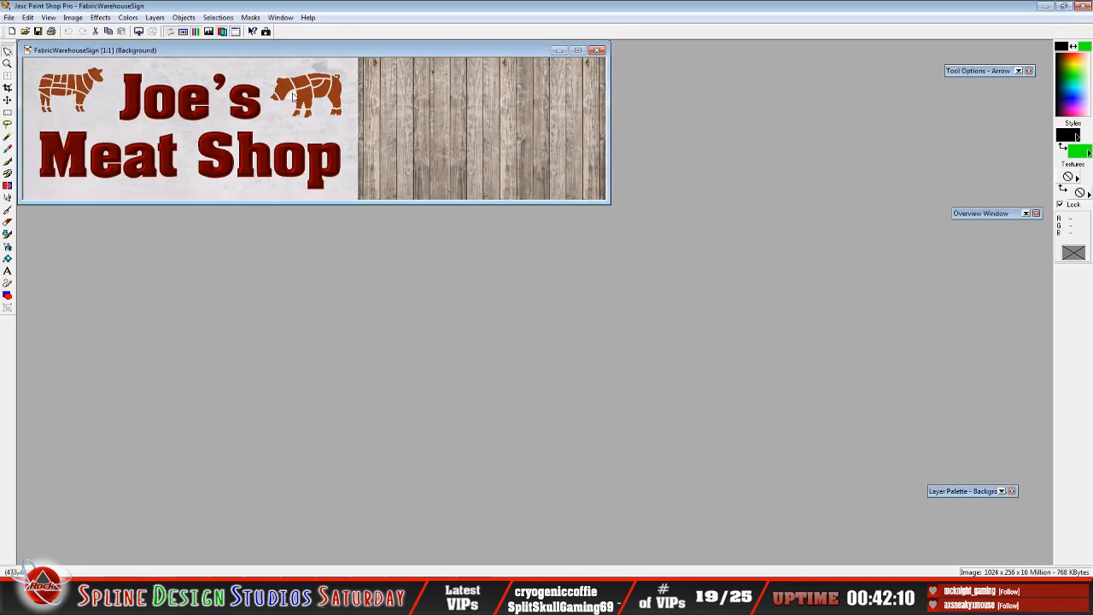
- Check the sign texture's image information, then reposition its image window within the workspace
click(72, 17)
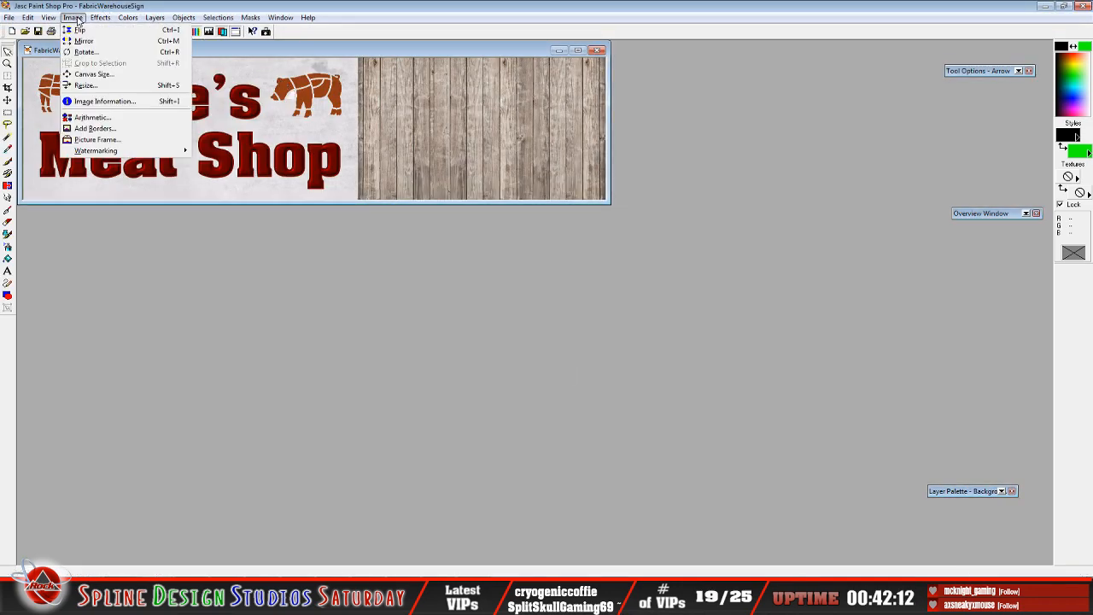
click(94, 102)
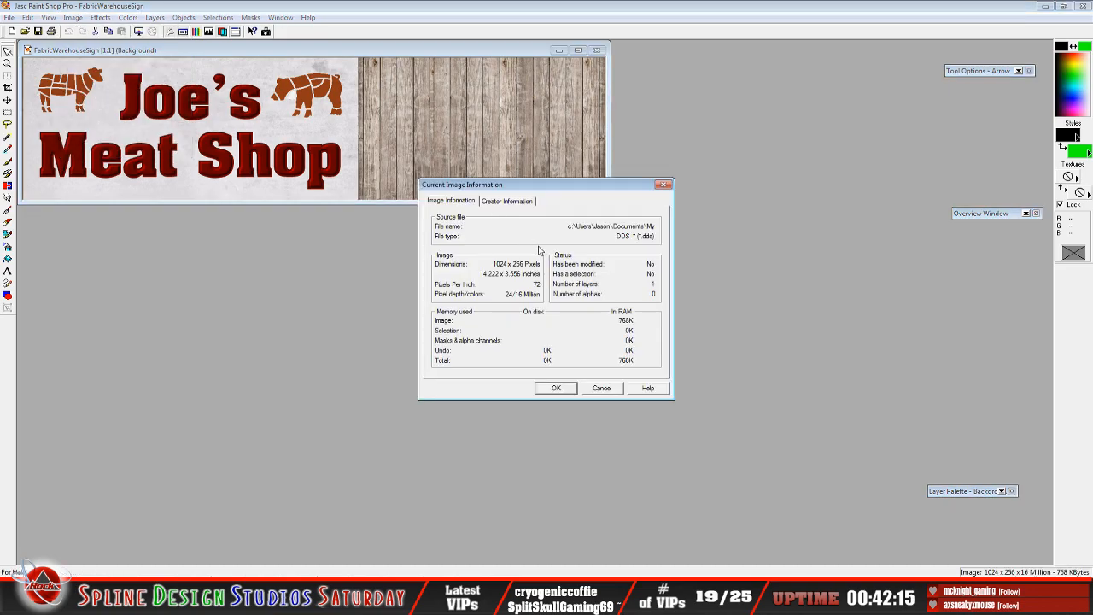
click(602, 388)
drag(235, 56, 297, 130)
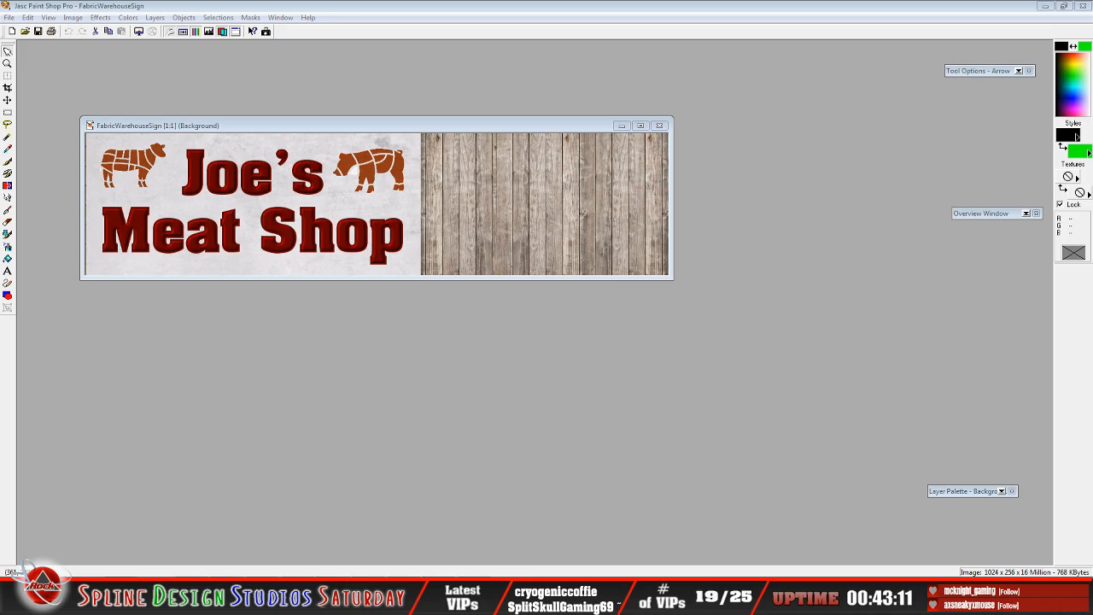
- Switch to the browser and look through the JoAnn's Fabrics image results for a suitable logo, previewing the "fabric and craft stores" version
drag(0, 130, 334, 1)
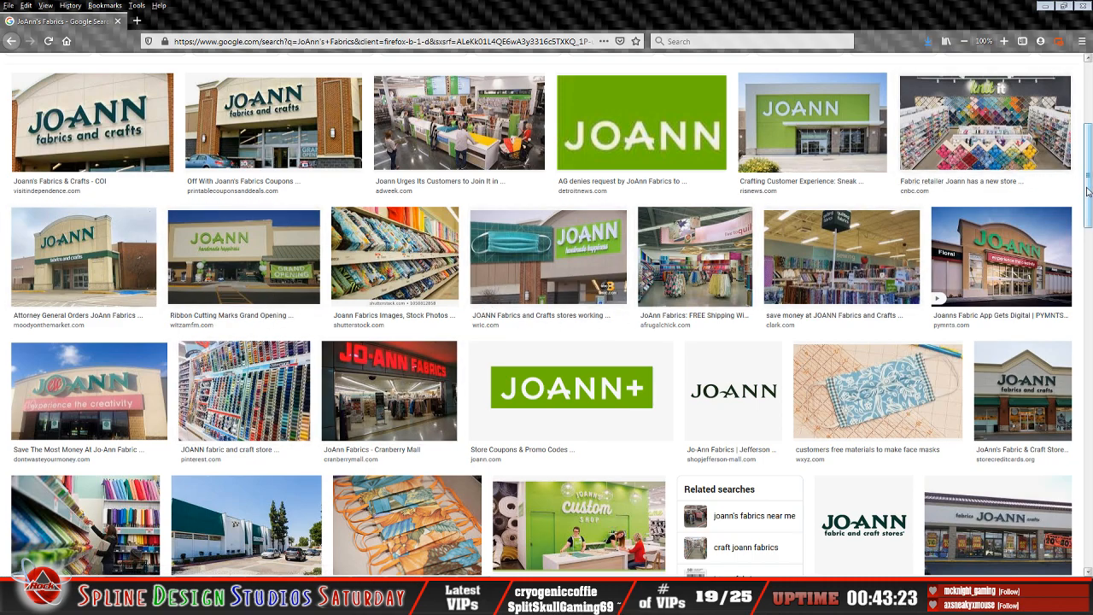
drag(1090, 196, 1090, 228)
click(857, 417)
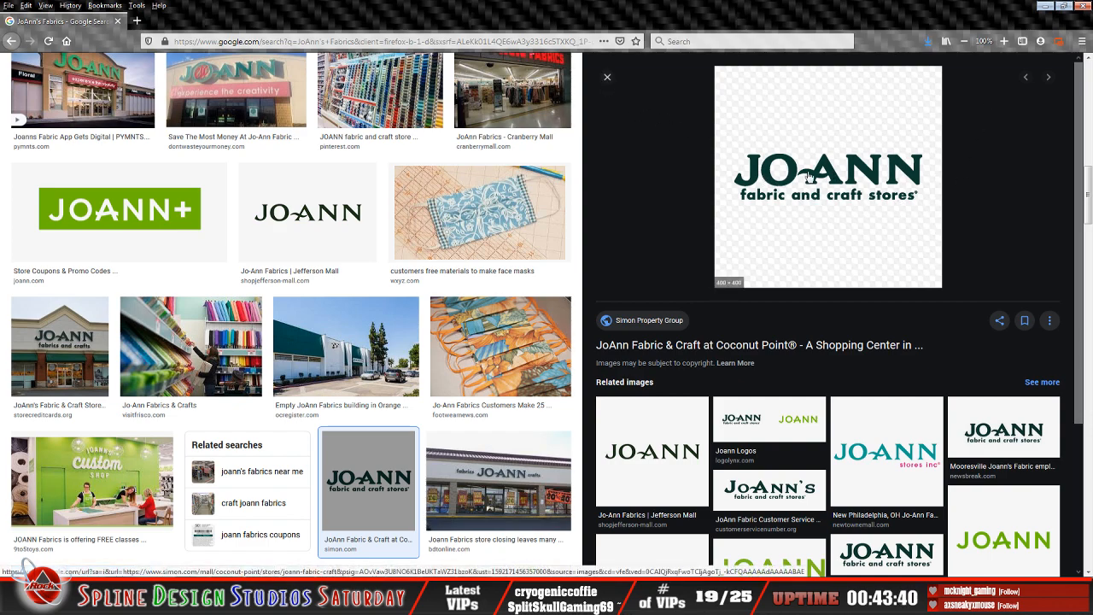
click(607, 77)
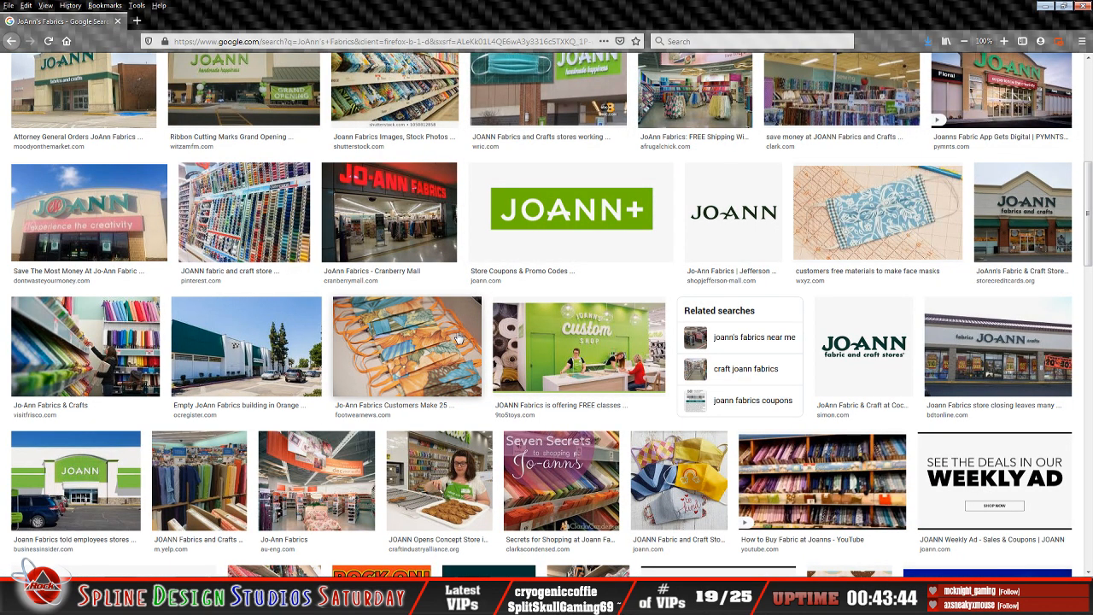
scroll(457, 339, up, 3)
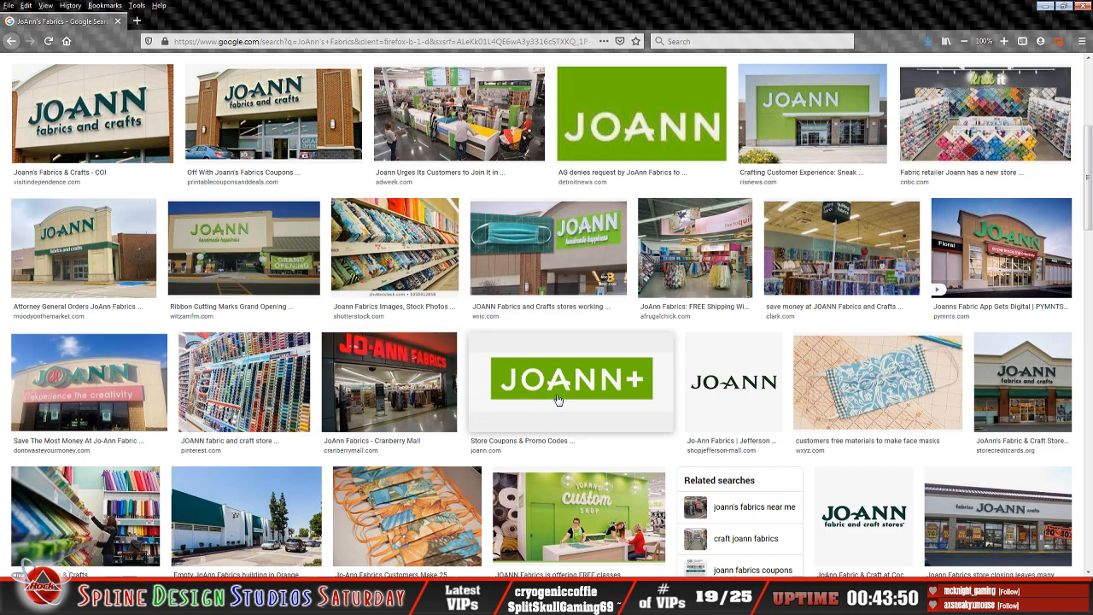
scroll(558, 400, up, 3)
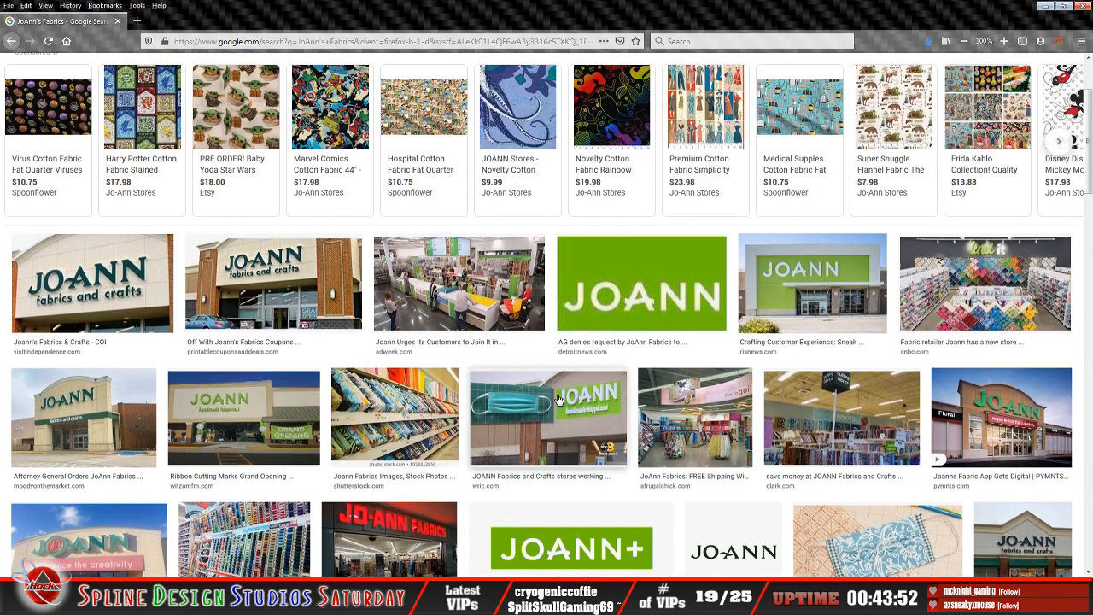
scroll(559, 400, up, 2)
scroll(559, 400, down, 5)
scroll(559, 399, down, 3)
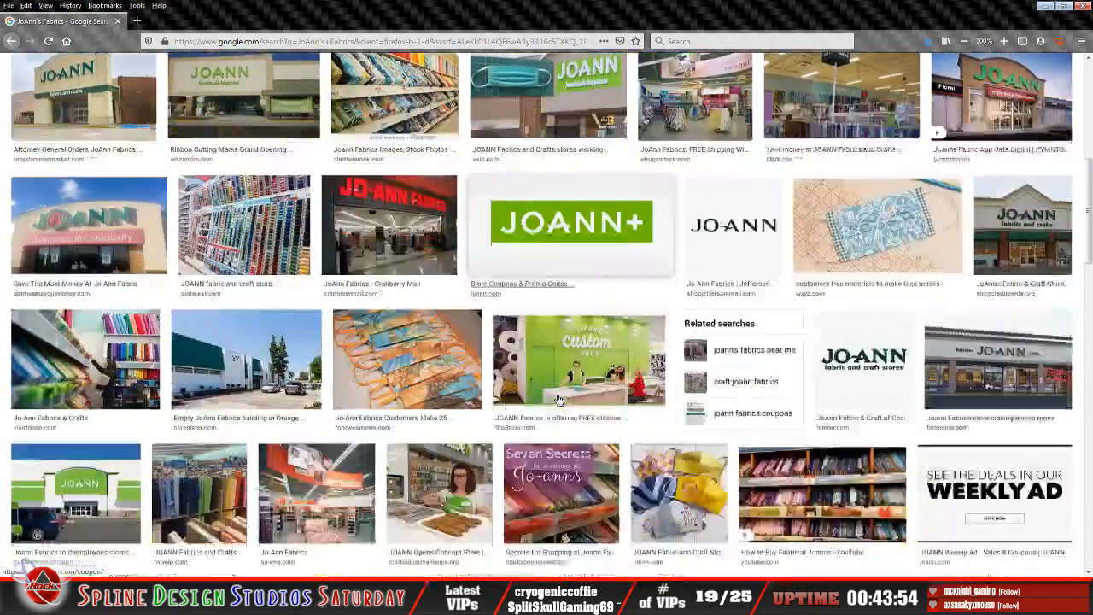
scroll(374, 399, down, 2)
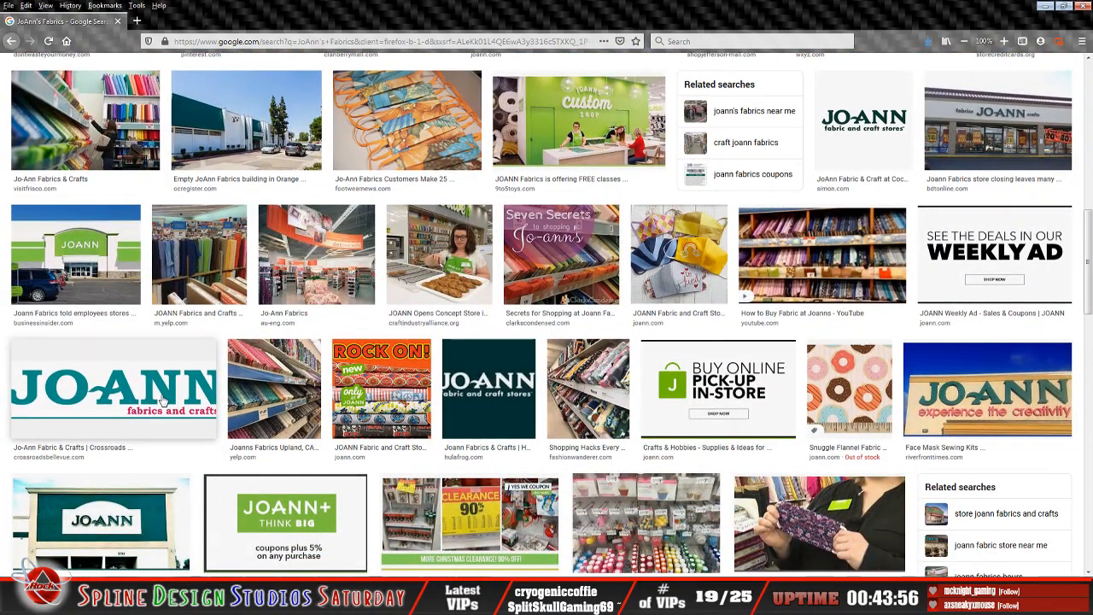
- Save the teal JO-ANN "fabrics and crafts" logo from Crossroads Bellevue to the Desktop as the GIF image joann_fabrics
click(114, 391)
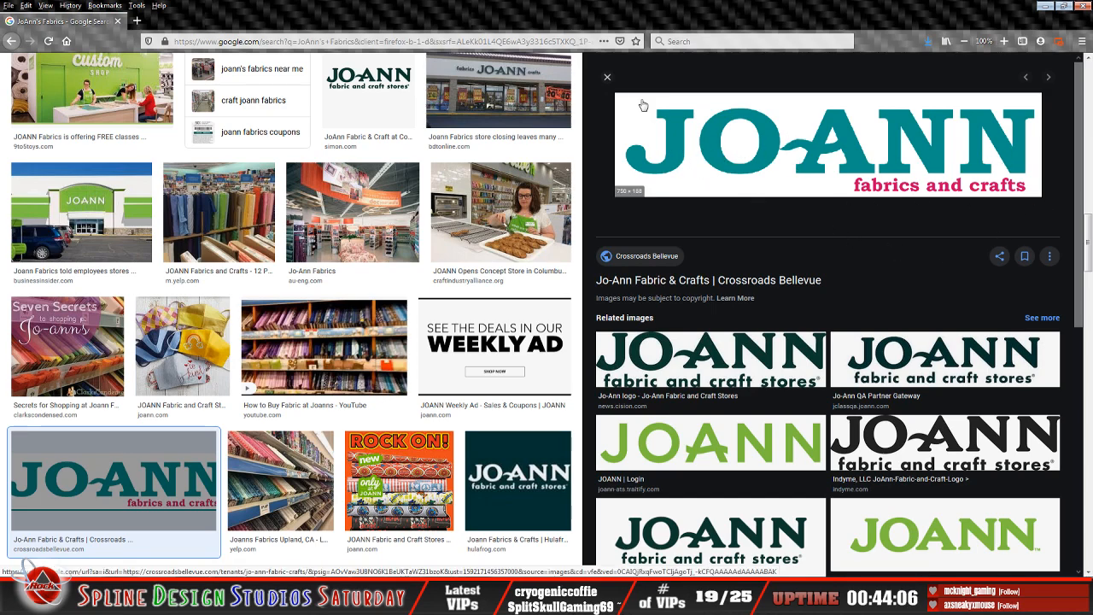
right_click(708, 129)
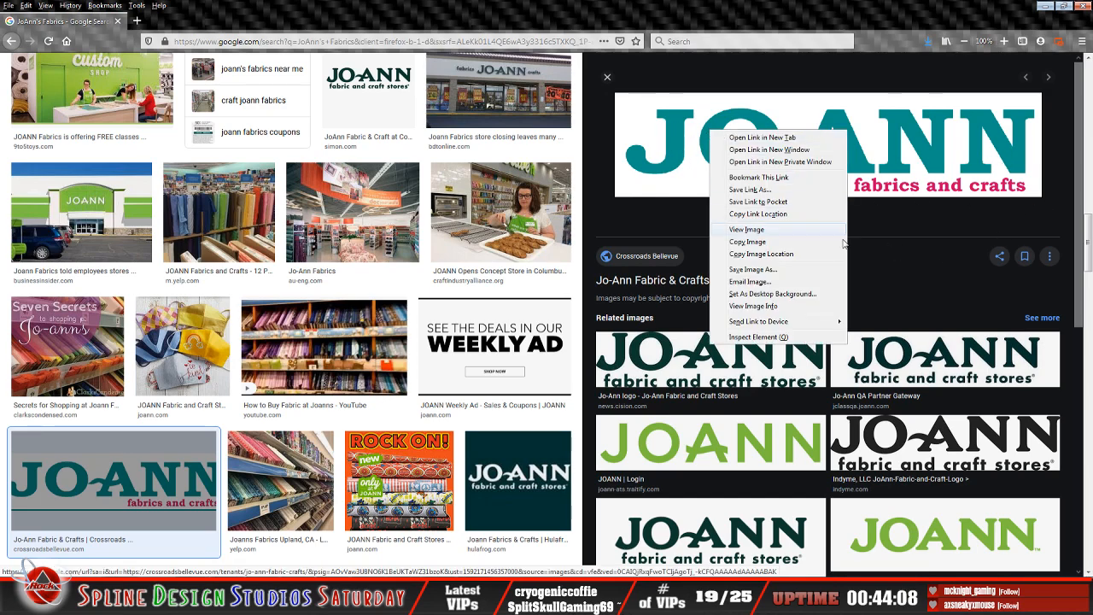
click(773, 270)
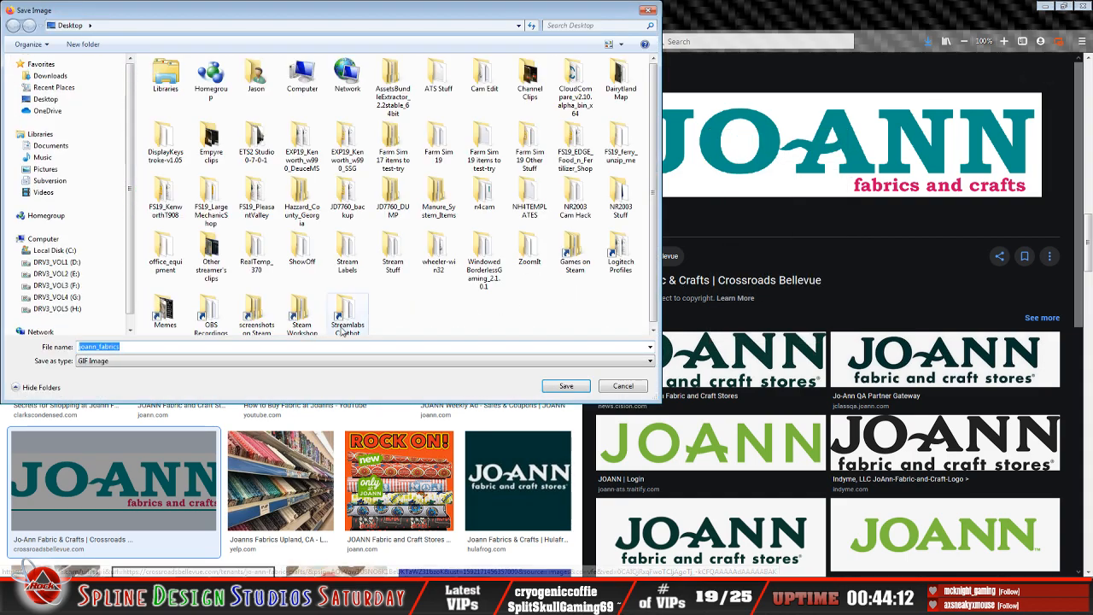
click(213, 350)
click(566, 386)
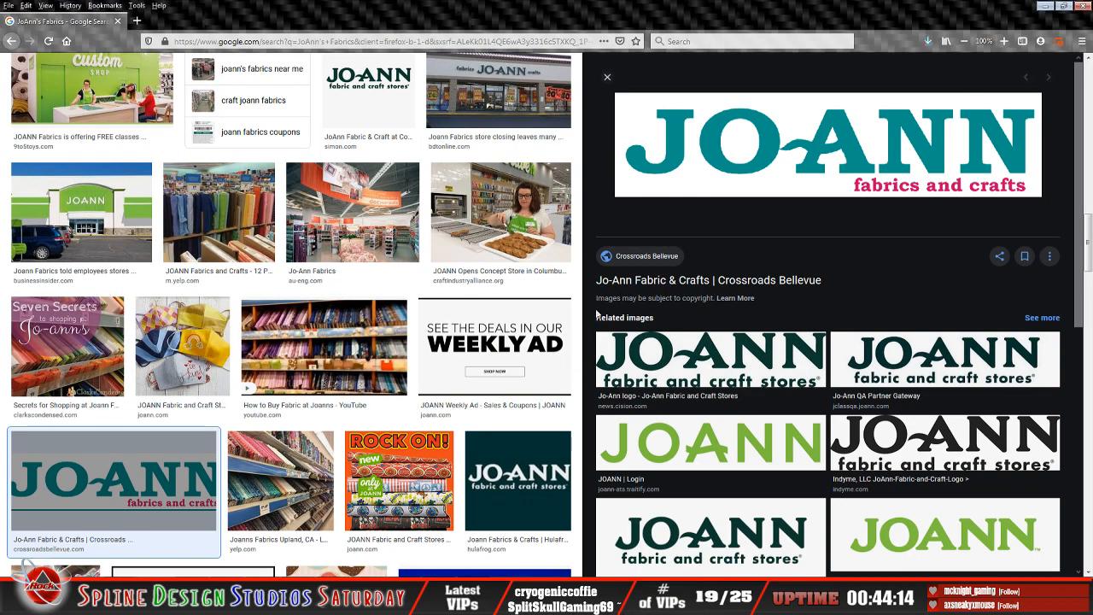
click(607, 77)
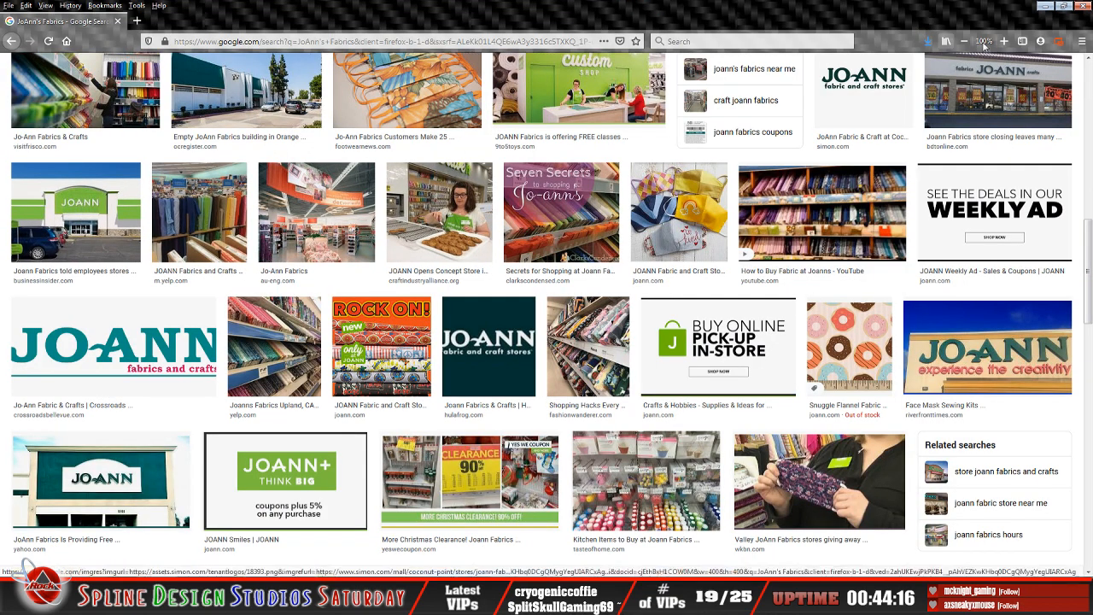
- Return to Paint Shop Pro, open joann_fabrics from the Desktop, and place its window below the FabricWarehouseSign image
click(1043, 8)
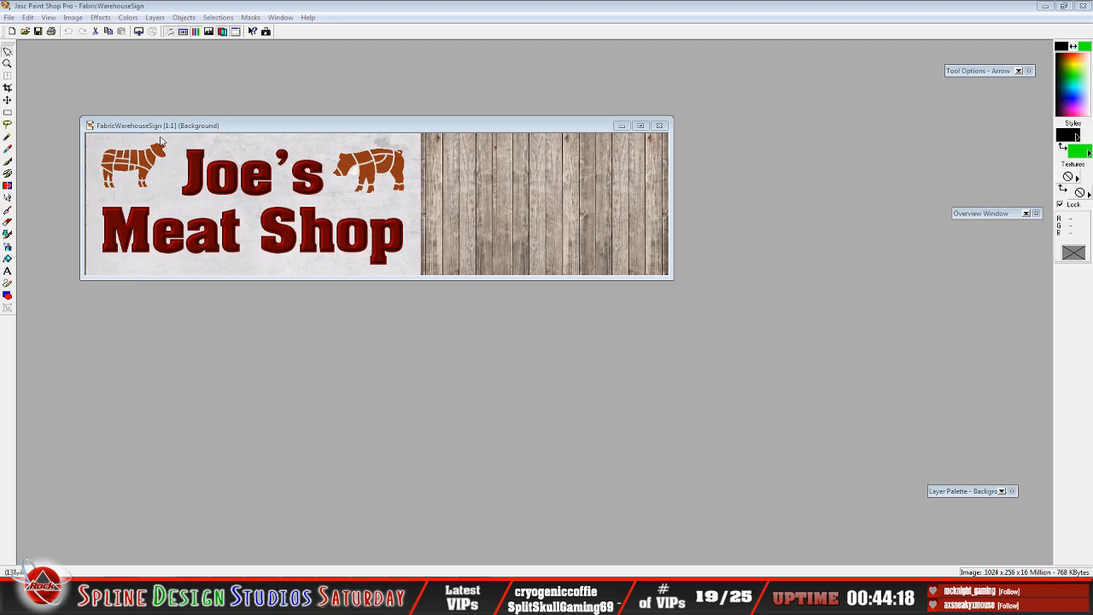
click(25, 30)
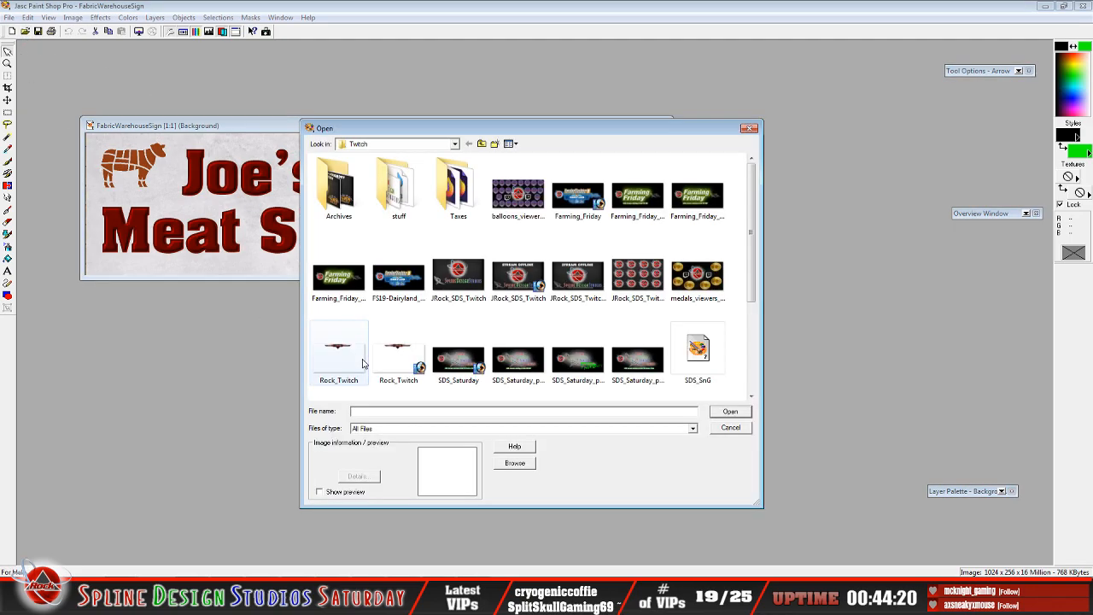
click(451, 145)
scroll(444, 179, up, 3)
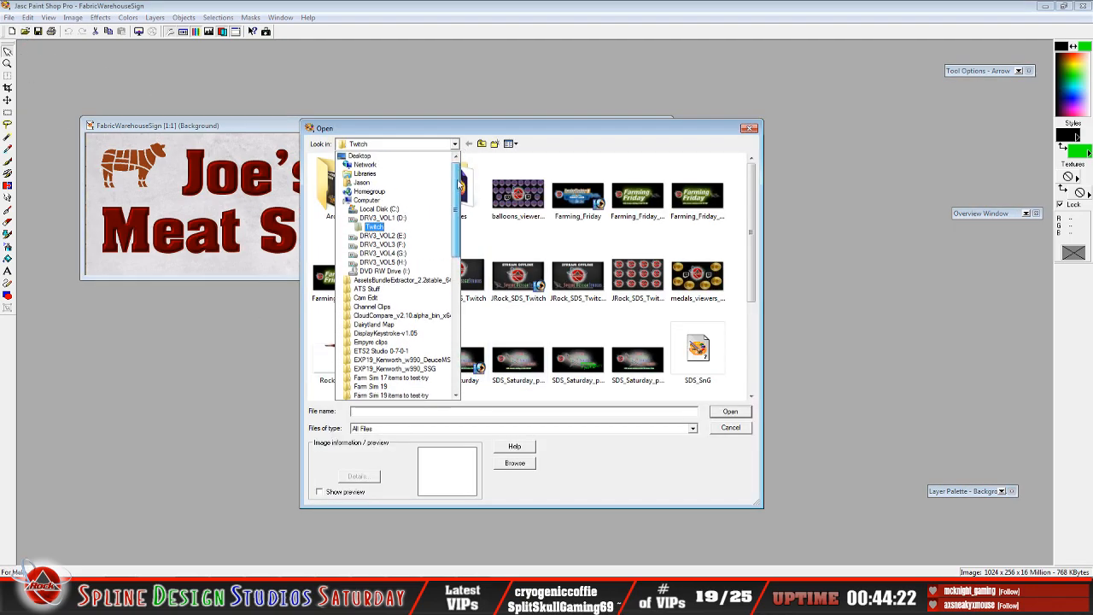
click(444, 156)
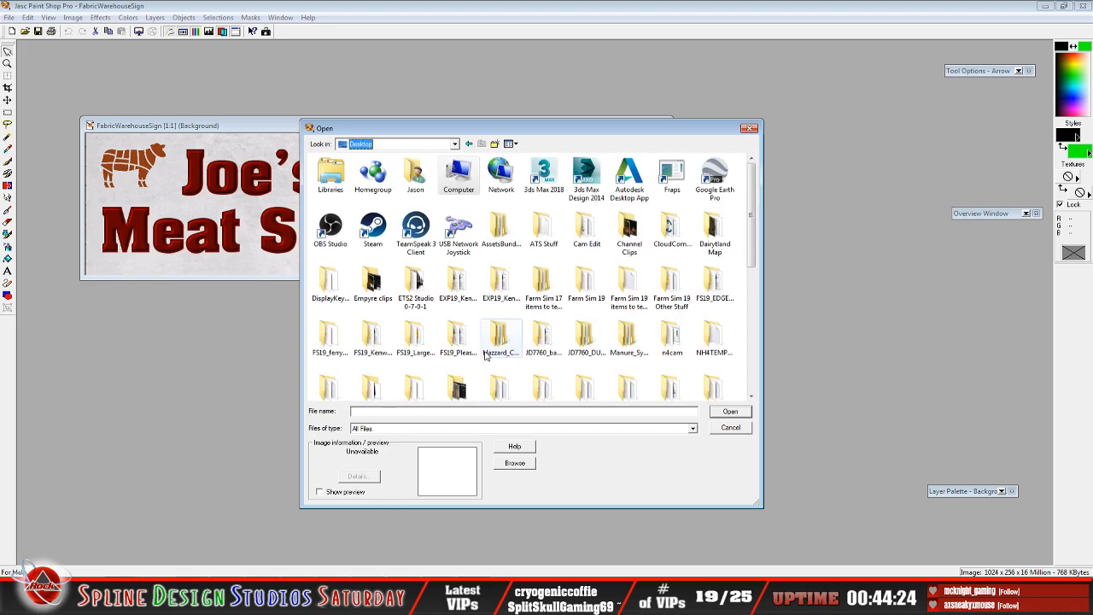
scroll(495, 359, down, 5)
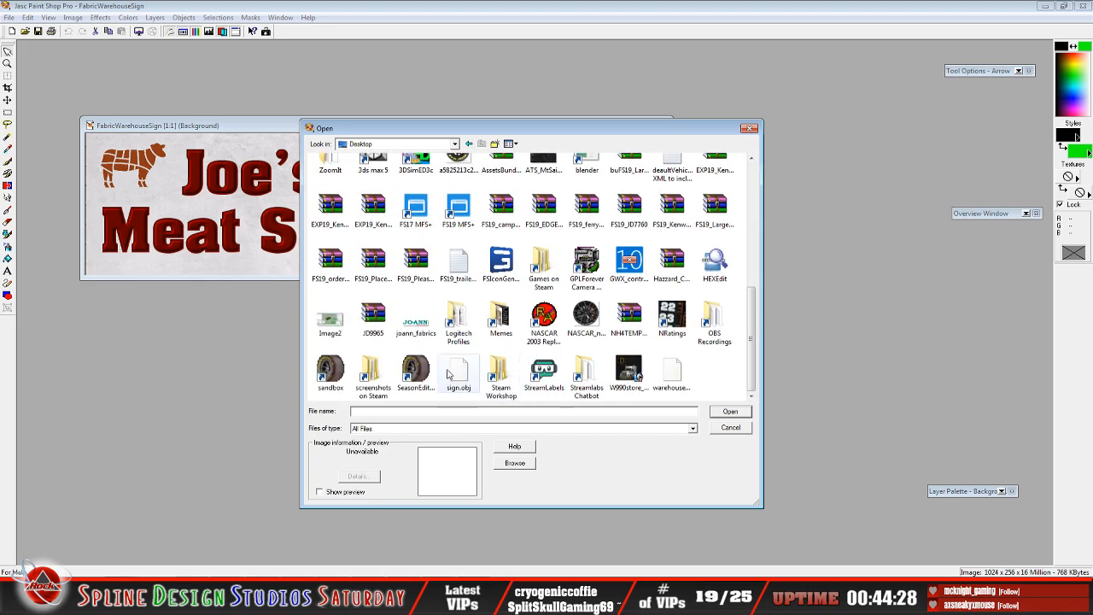
click(416, 318)
click(728, 411)
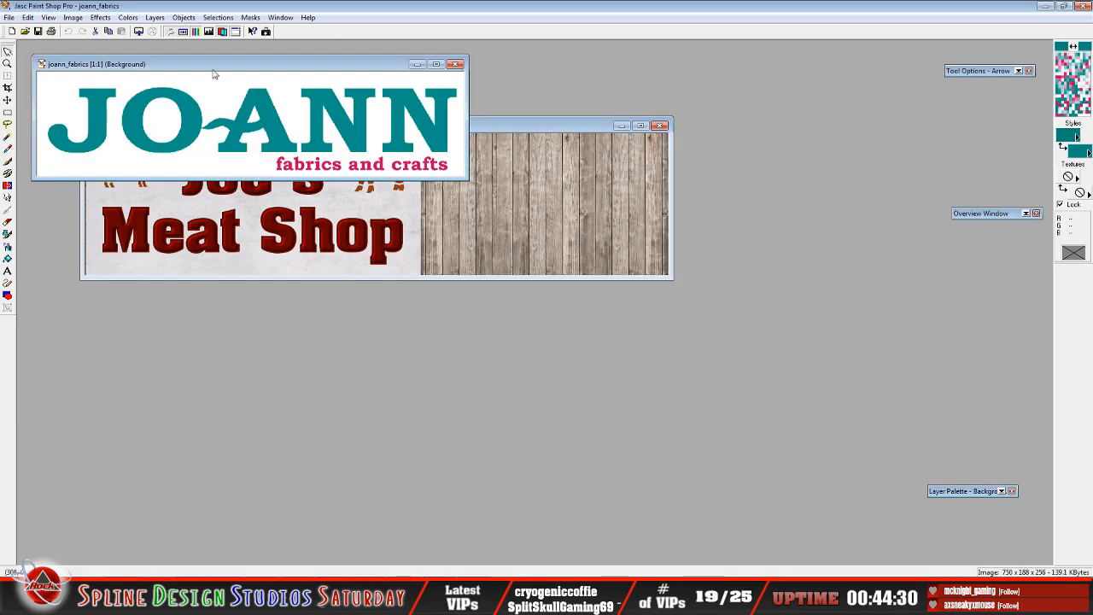
drag(214, 66, 363, 346)
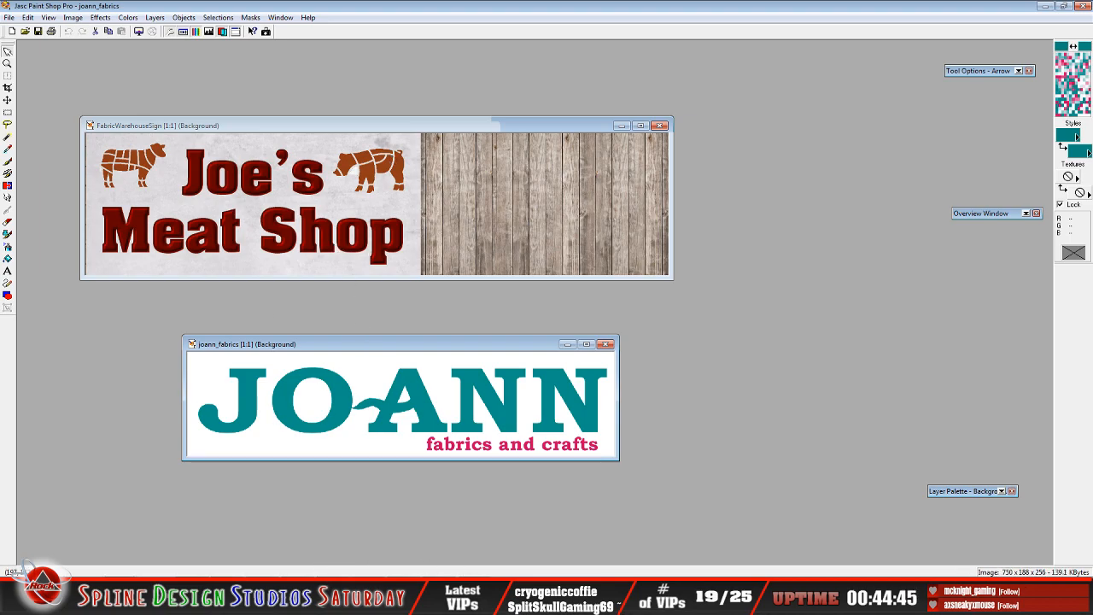
- Switch to the browser and replace the JoAnn's Fabrics image search with one for "grunge"
click(131, 586)
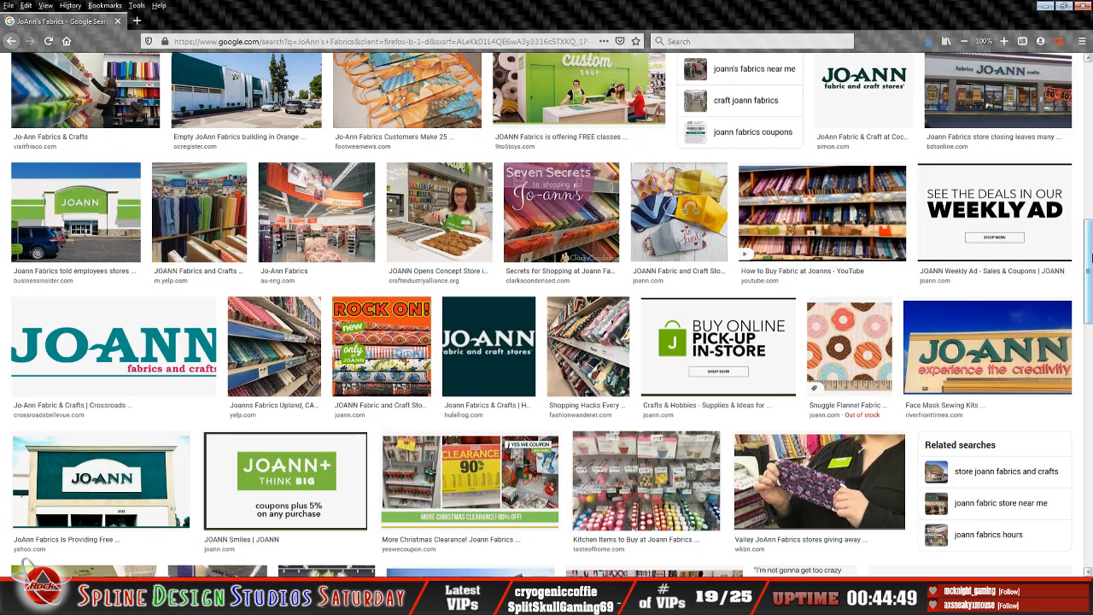
scroll(1089, 251, up, 10)
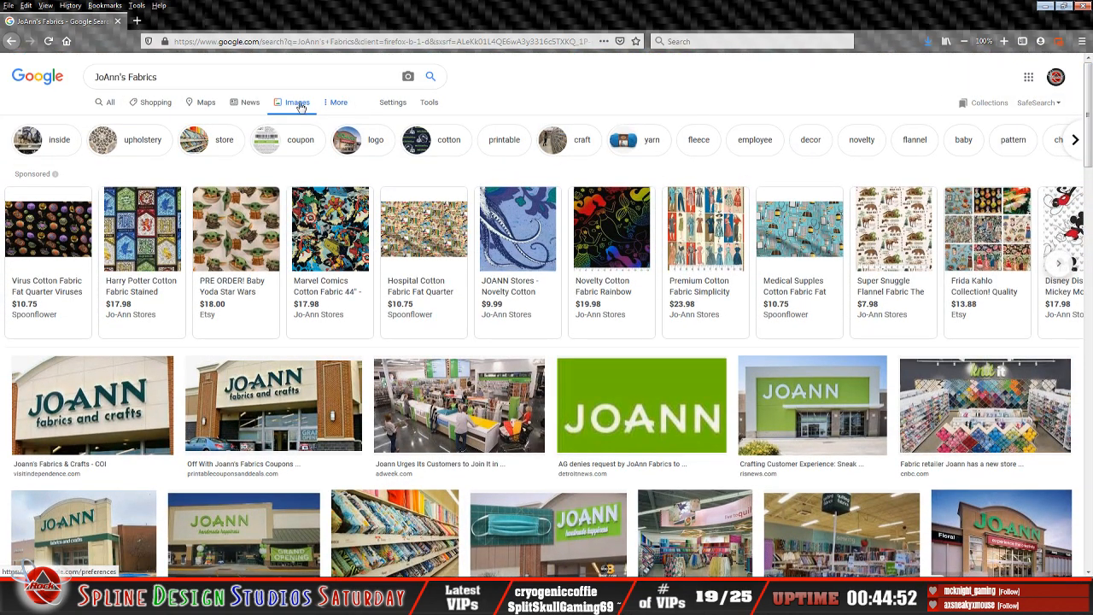
click(197, 75)
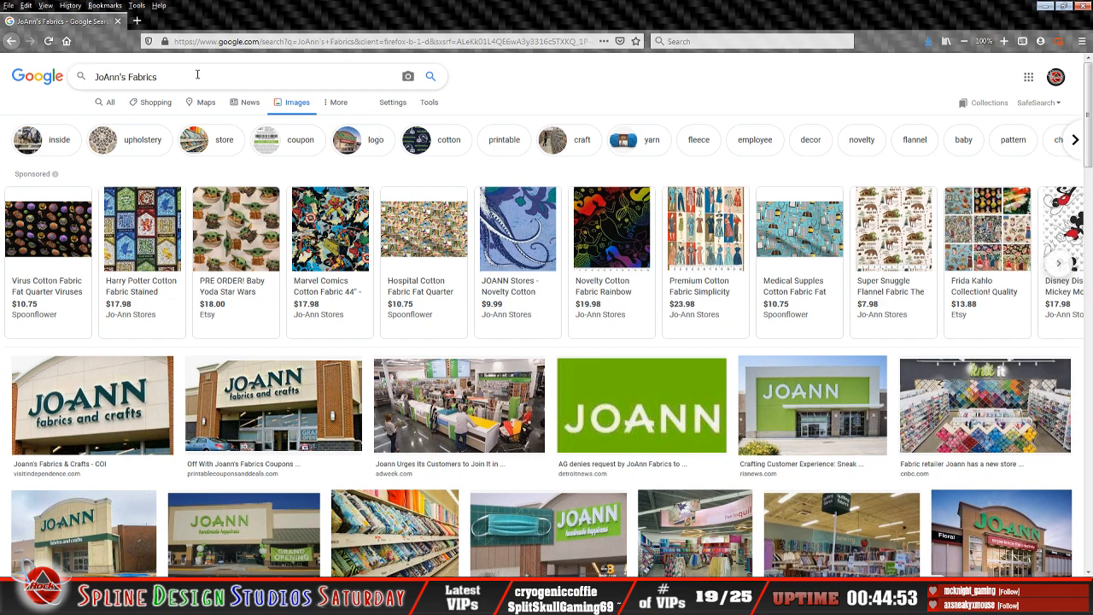
key(BackSpace)
key(BackSpace)
key(BackSpace)
key(BackSpace)
key(BackSpace)
key(BackSpace)
key(BackSpace)
key(BackSpace)
key(BackSpace)
key(BackSpace)
key(BackSpace)
key(BackSpace)
key(BackSpace)
key(BackSpace)
key(BackSpace)
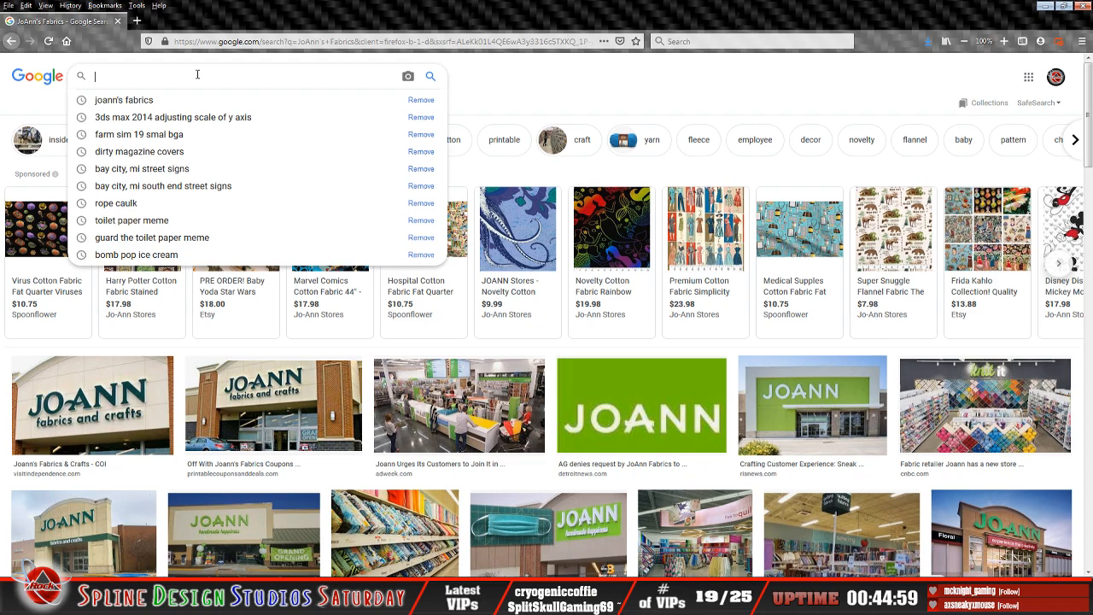
text(gr)
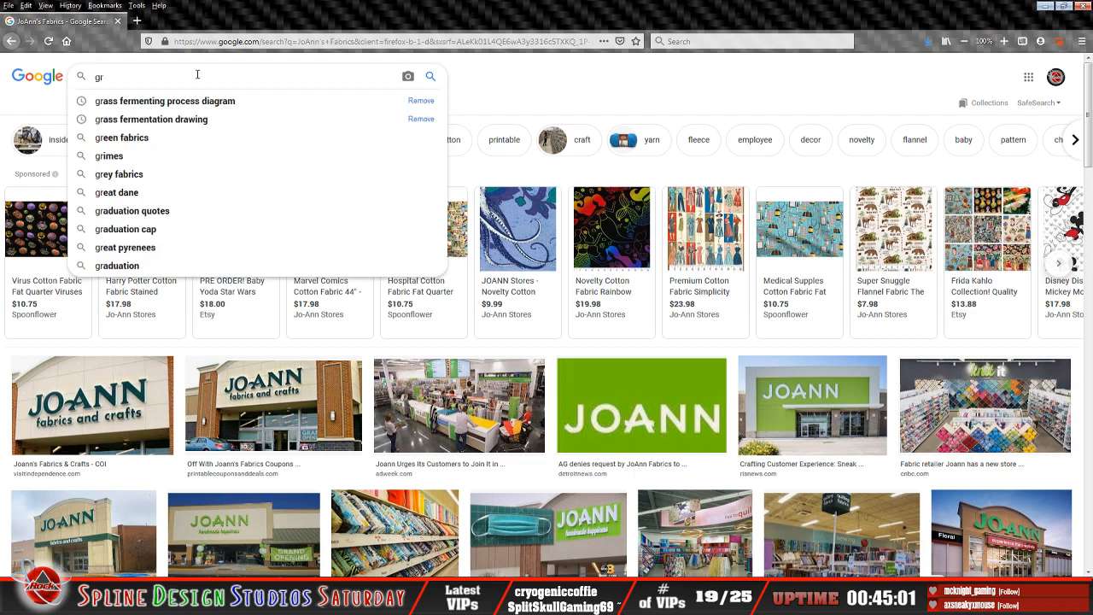
text(unge)
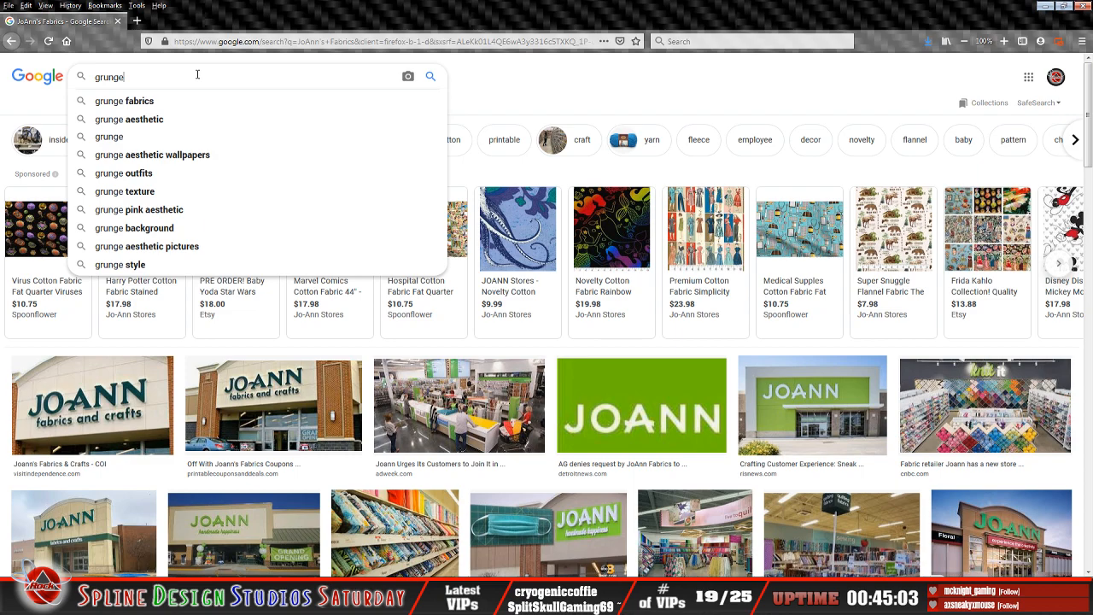
key(Return)
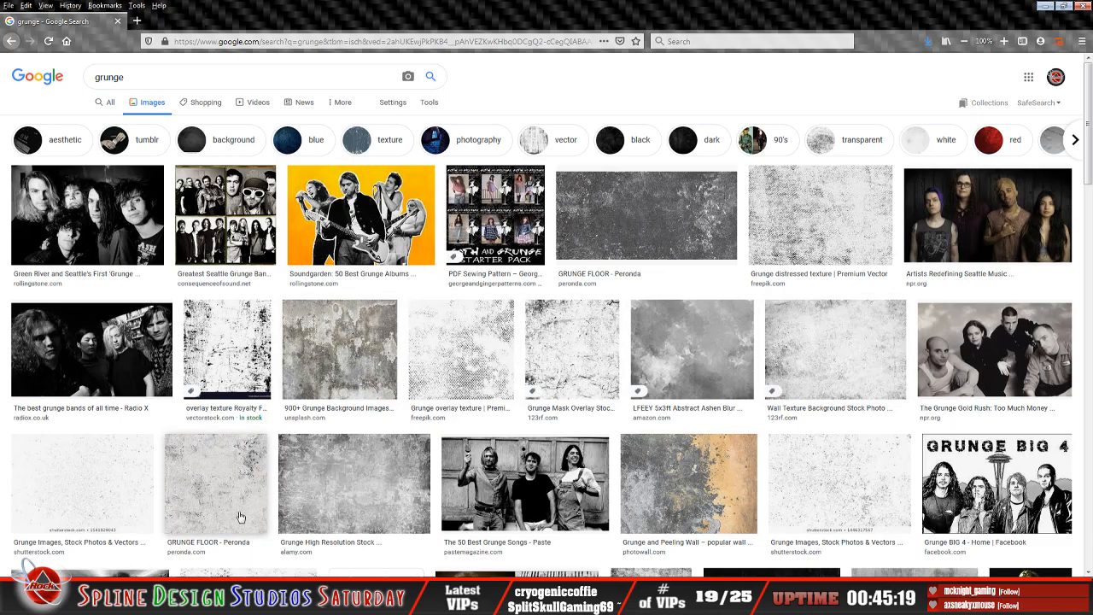
- Look through the grunge image results for a background texture, previewing the black-and-white Grunge Border images
scroll(461, 383, down, 2)
scroll(512, 389, down, 3)
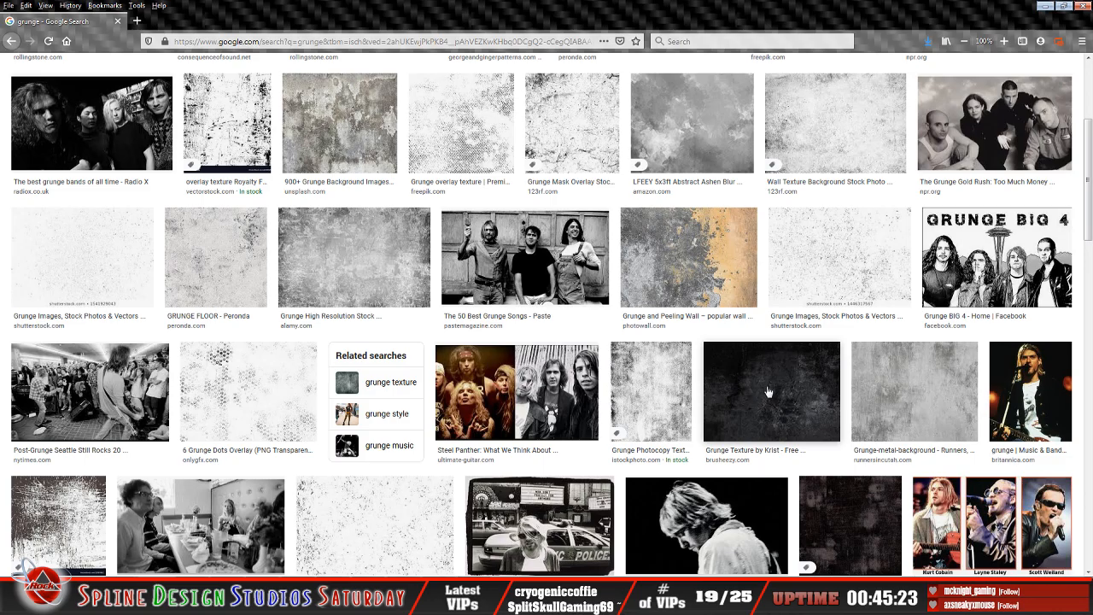
scroll(615, 373, down, 3)
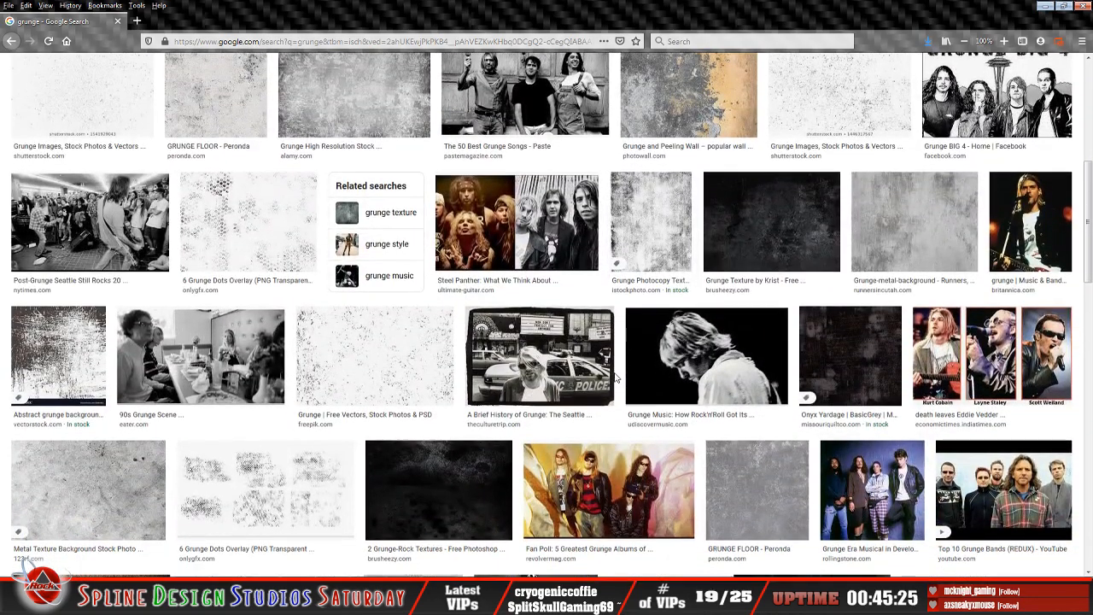
scroll(460, 381, down, 3)
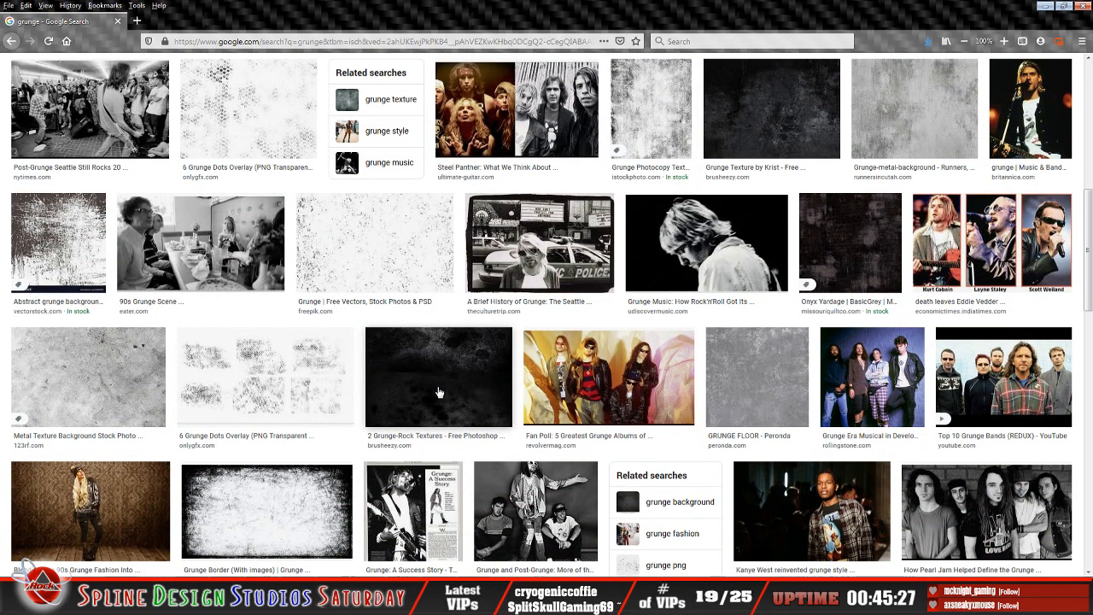
scroll(438, 393, down, 3)
click(274, 397)
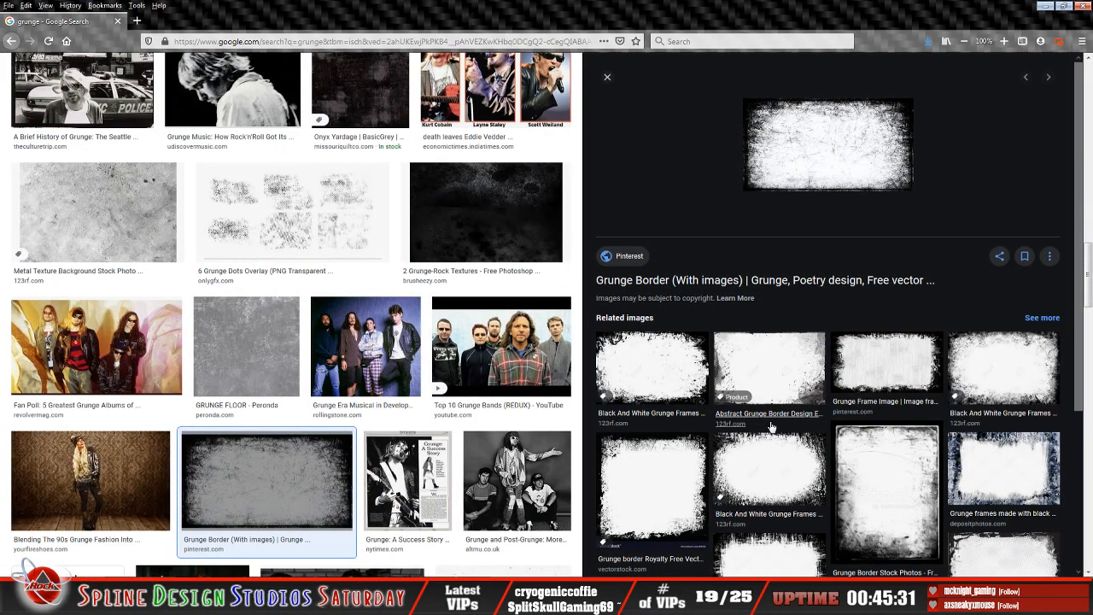
click(889, 512)
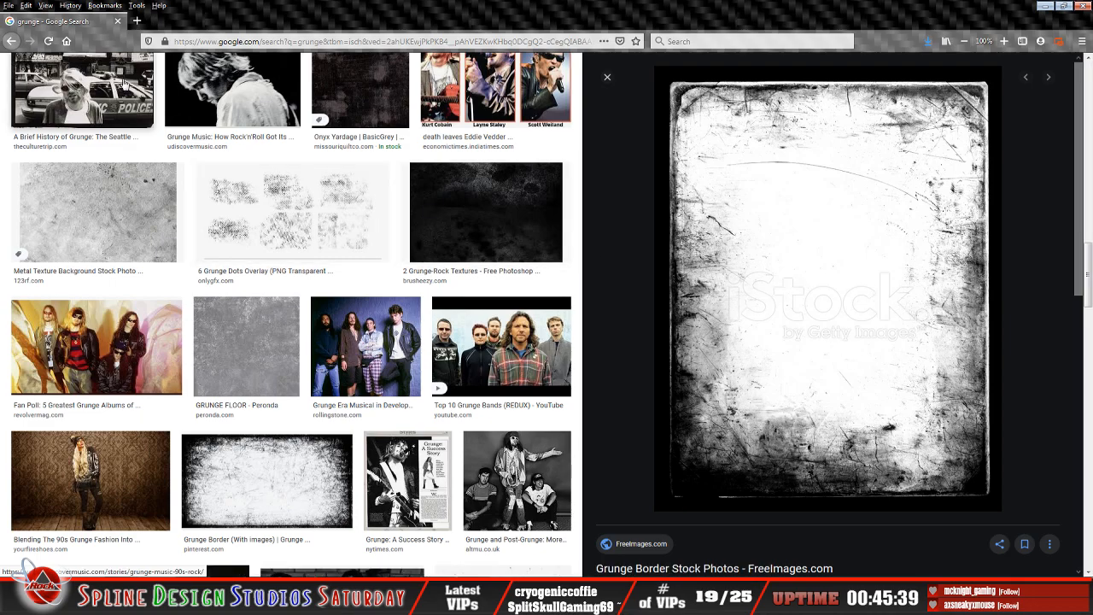
key(alt+Left)
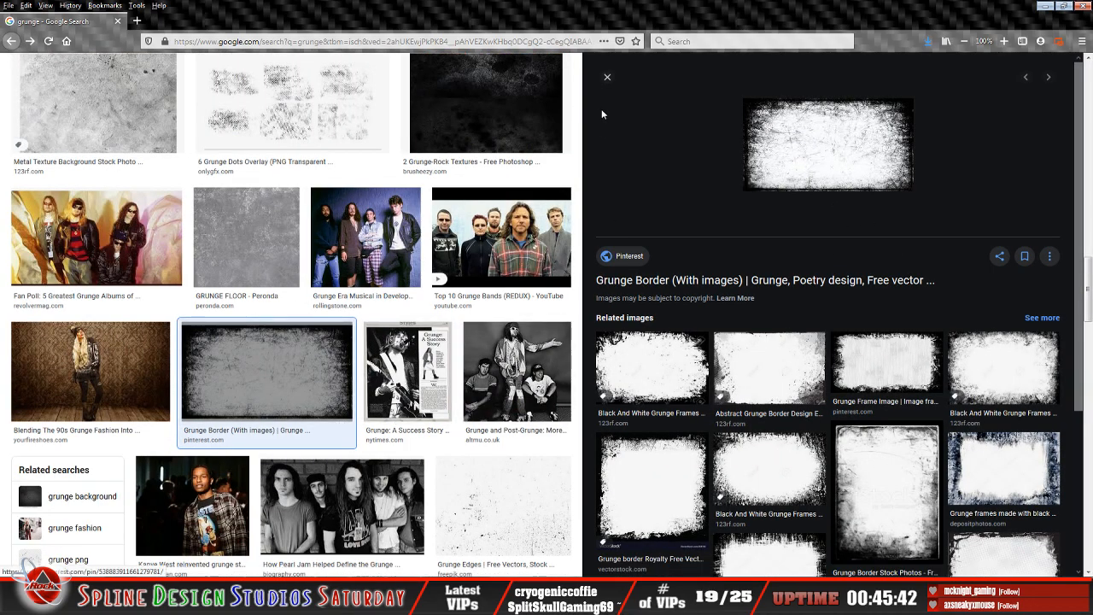
click(607, 77)
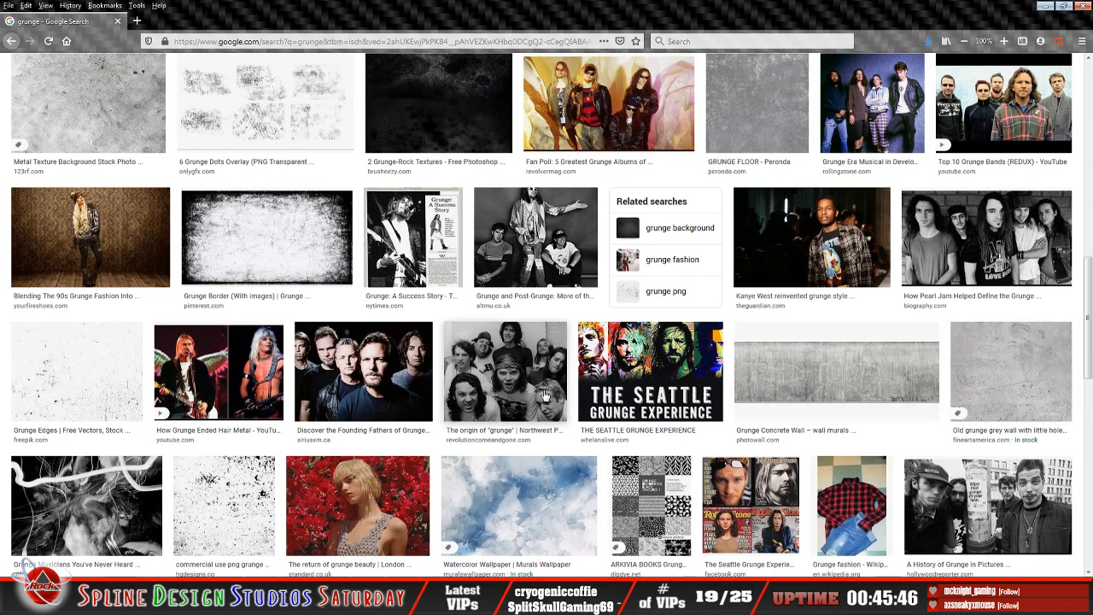
- Preview the GRUNGE FLOOR texture from Peronda and its related white and light gray grunge texture
scroll(545, 394, down, 3)
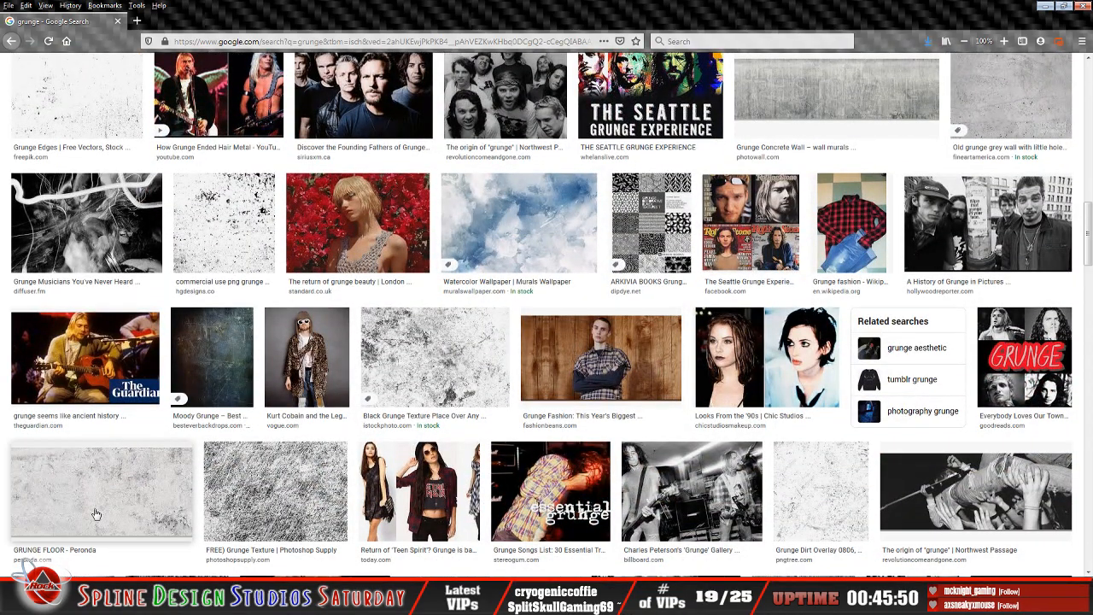
click(97, 512)
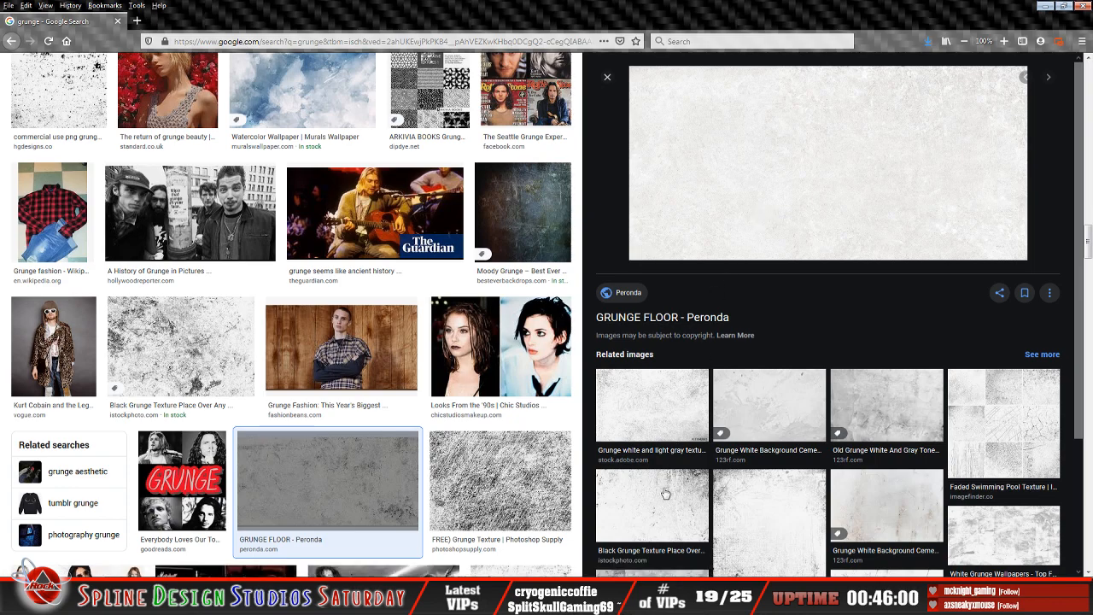
click(636, 407)
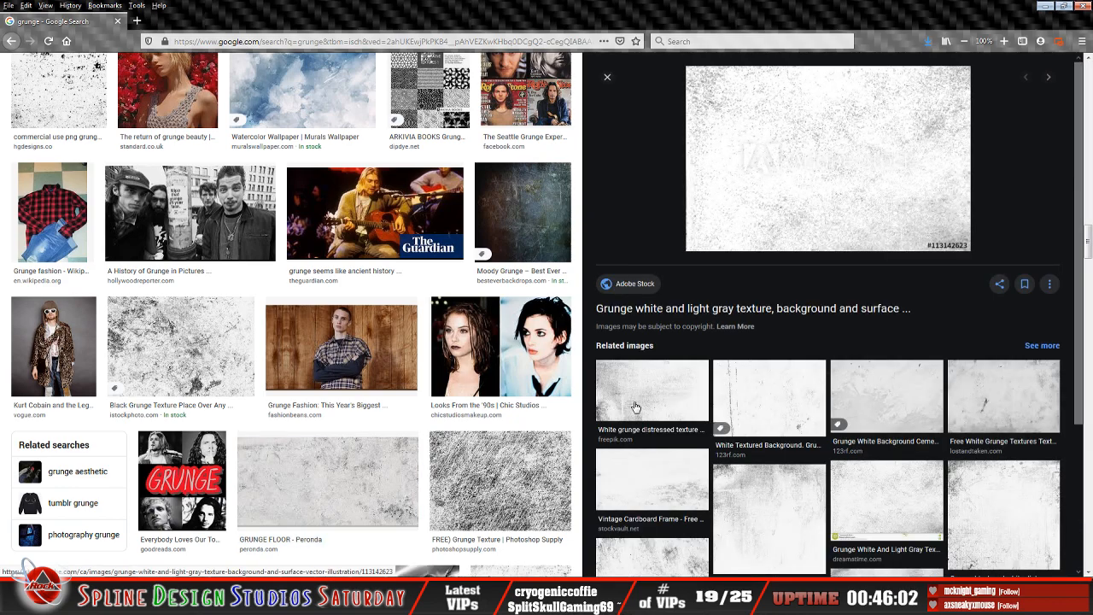
click(607, 77)
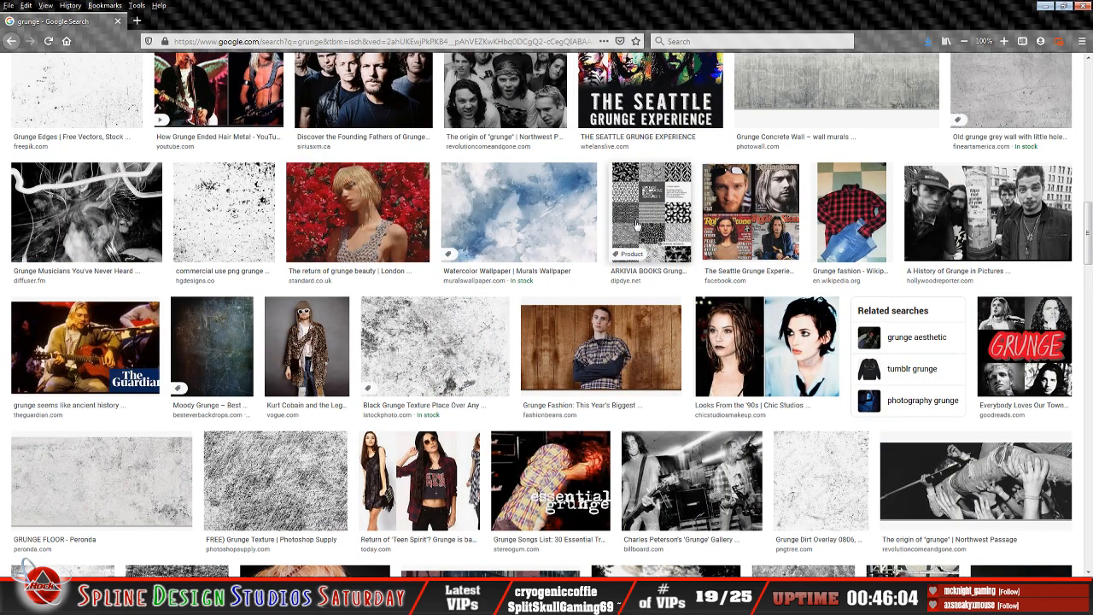
click(89, 500)
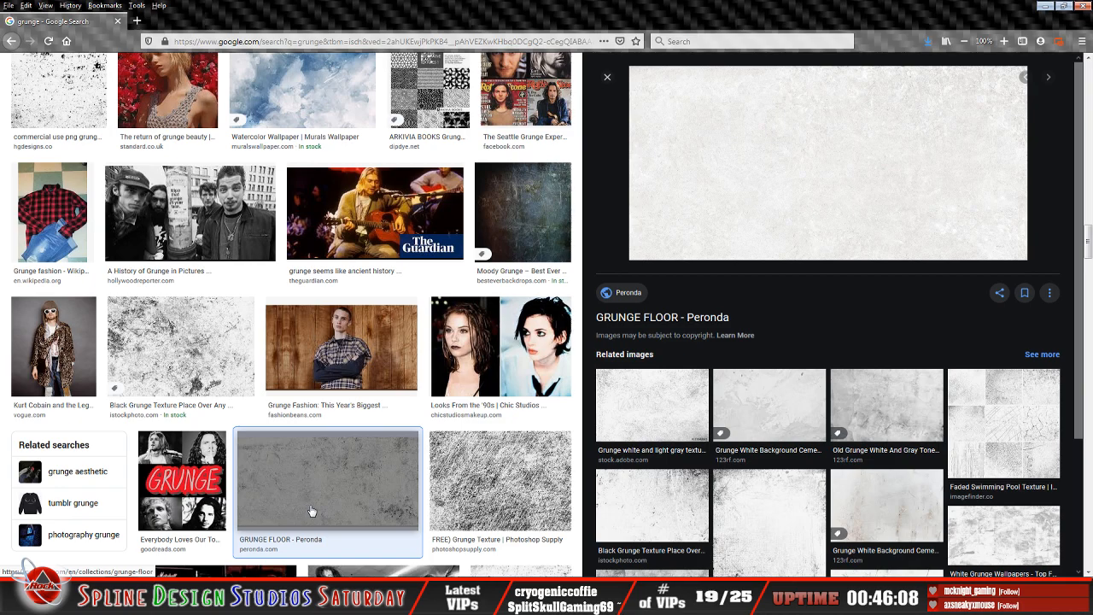
- Save the related "Grunge White Background Cement Old Texture Wall" image from 123RF to the Desktop as a JPEG under its suggested name
click(880, 512)
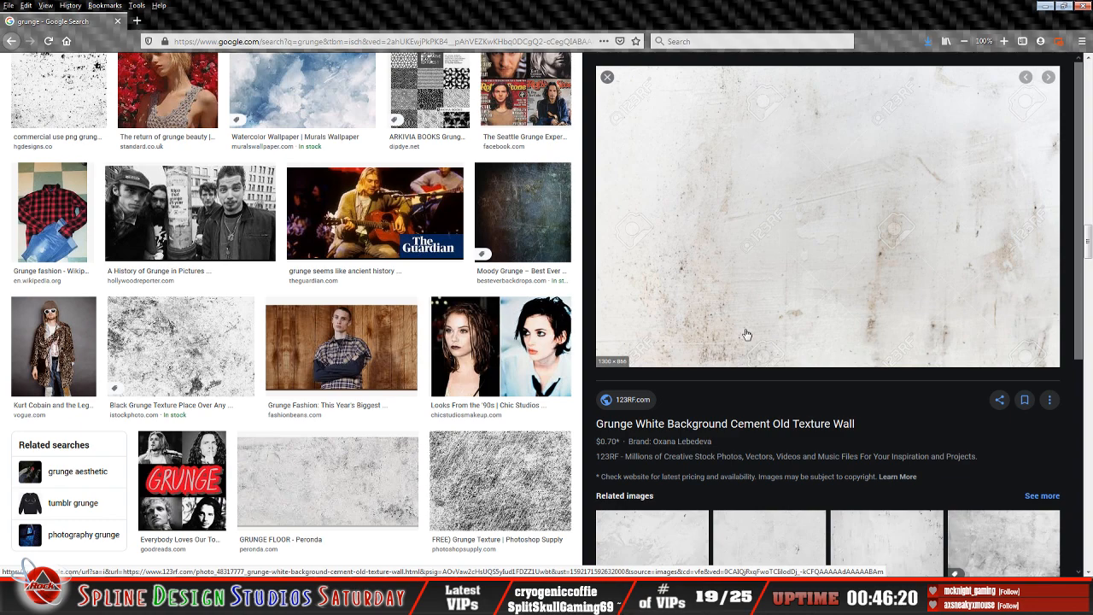
right_click(766, 247)
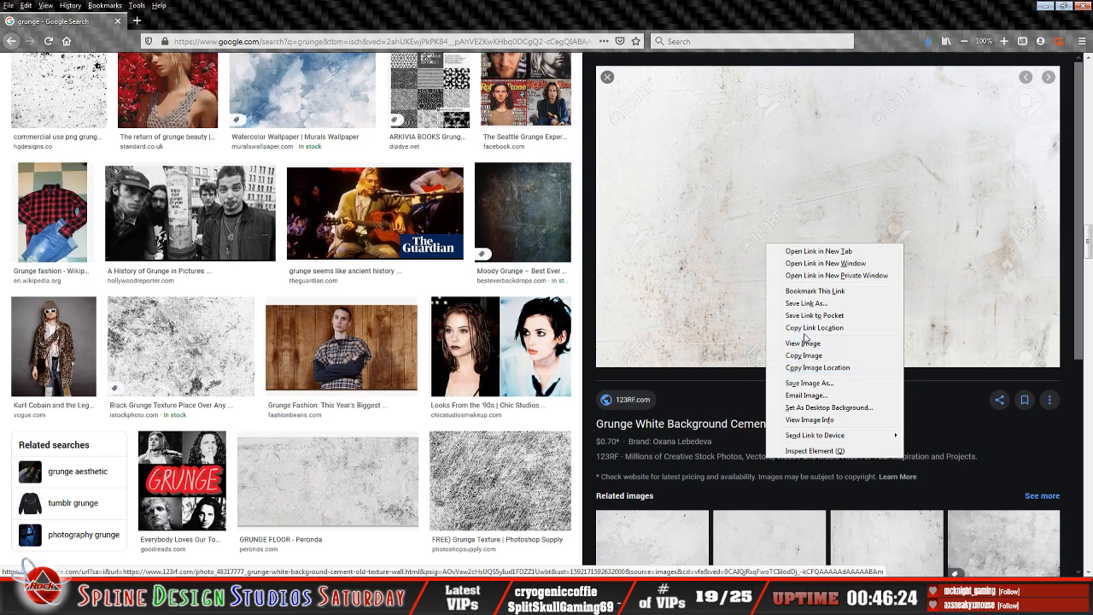
click(809, 382)
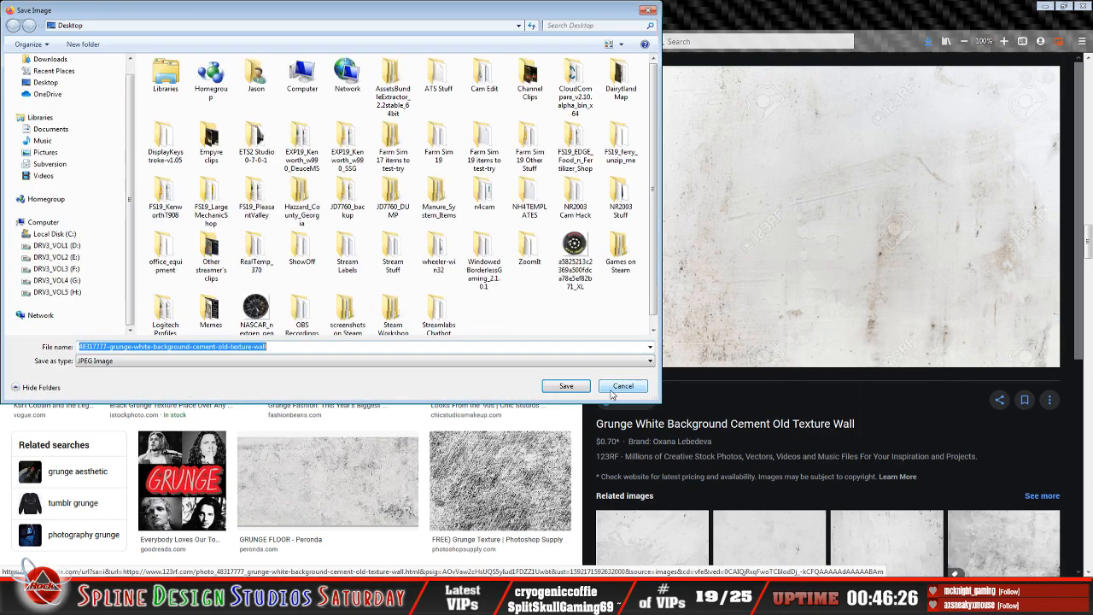
click(289, 351)
click(566, 386)
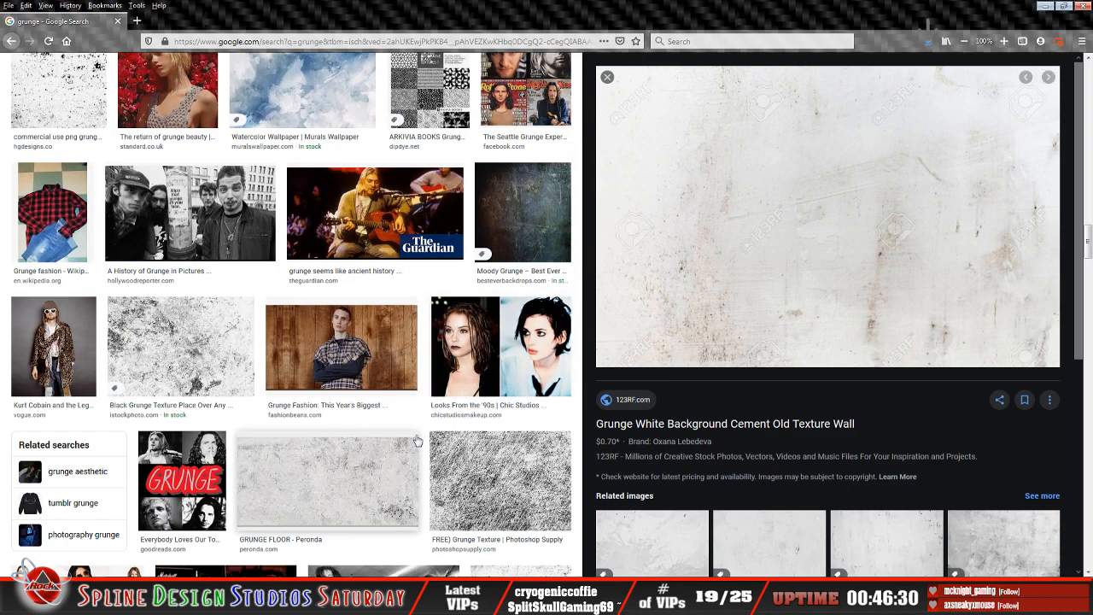
- Return to Paint Shop Pro, open the saved grunge cement wall texture from the Desktop, and move its window clear of the sign's lettering
click(1045, 6)
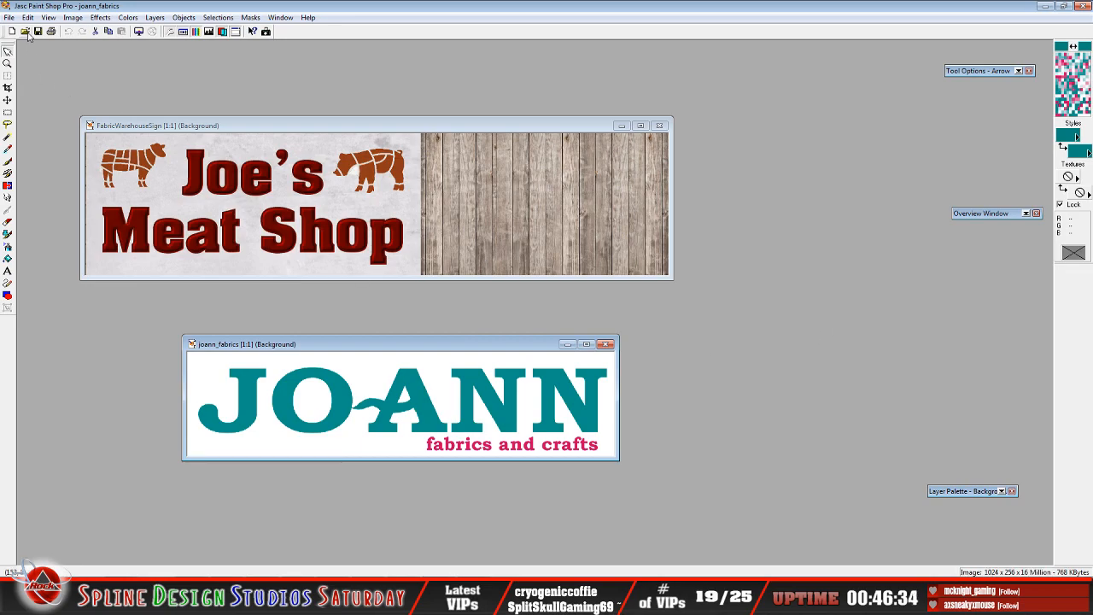
click(25, 31)
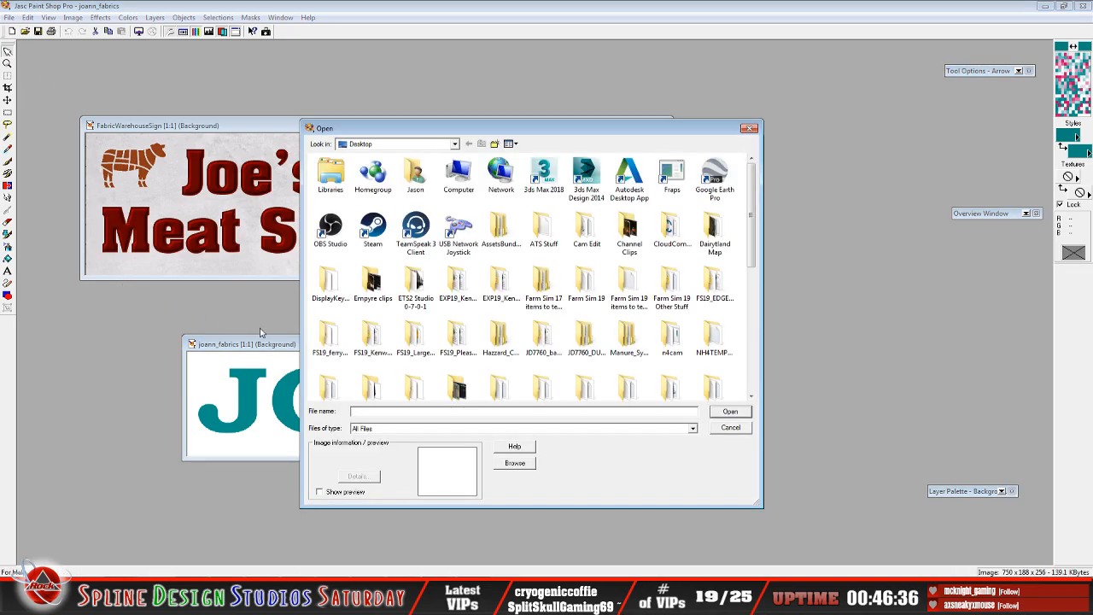
scroll(454, 345, down, 5)
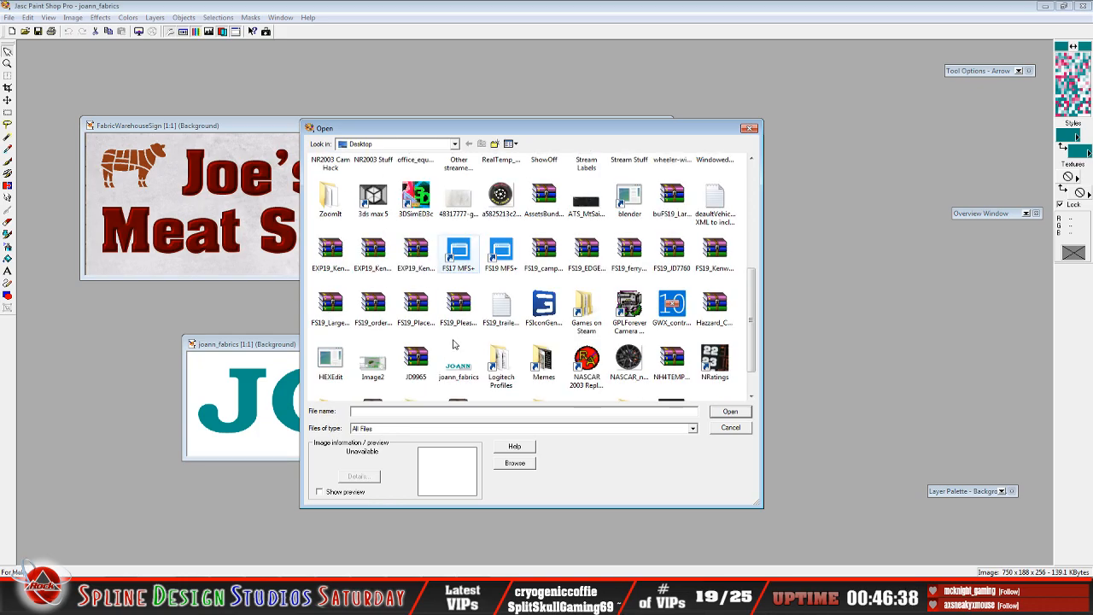
click(458, 198)
click(730, 411)
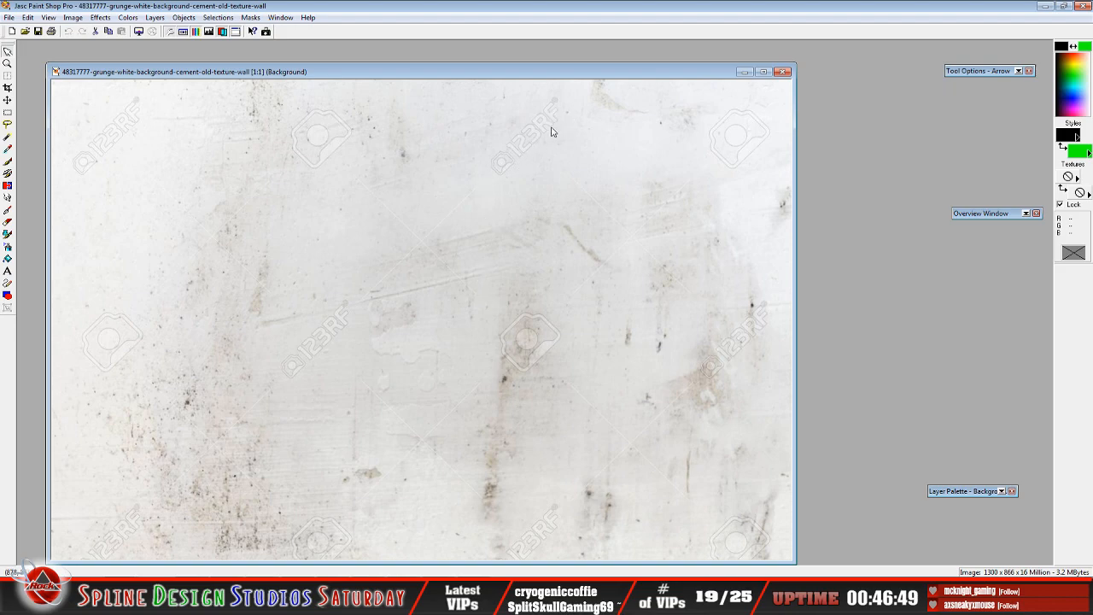
scroll(457, 295, down, 1)
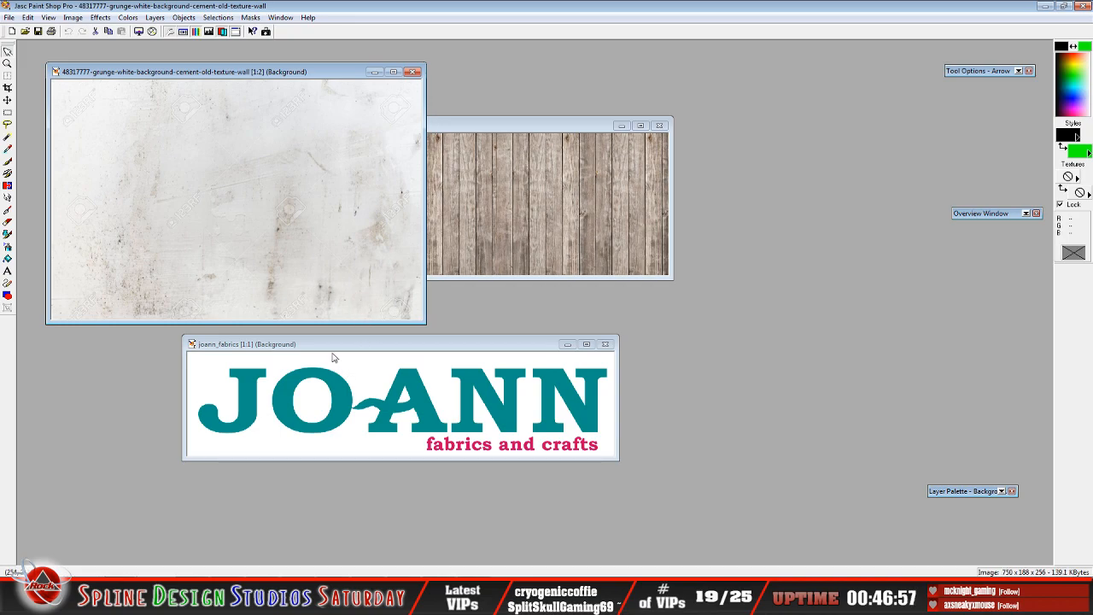
drag(229, 78, 709, 97)
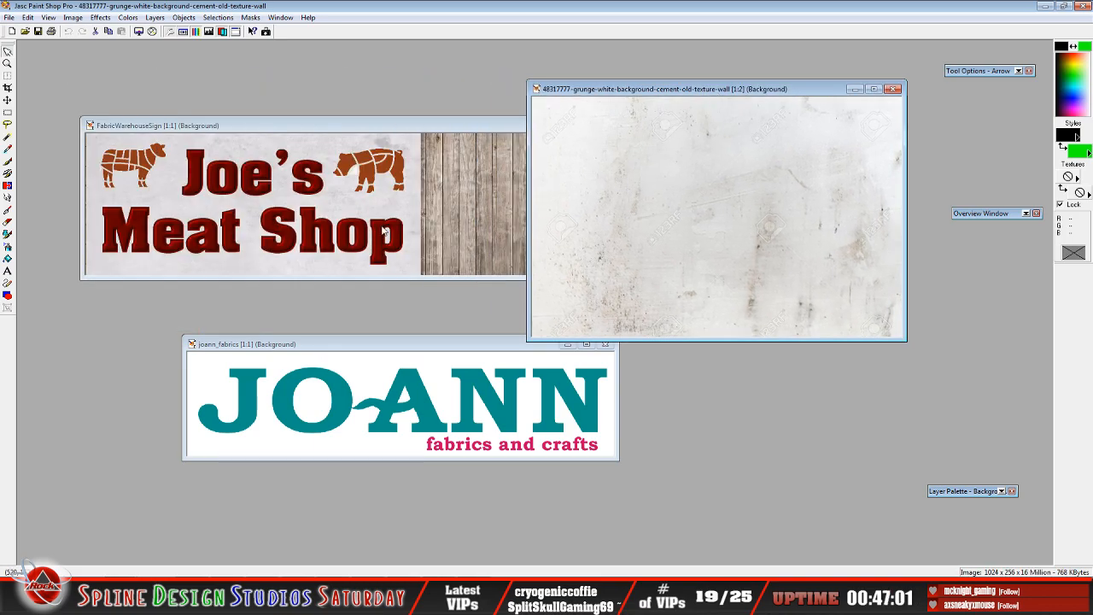
- Check the pixel dimensions of the FabricWarehouseSign image in its image information
click(230, 127)
click(74, 18)
click(121, 107)
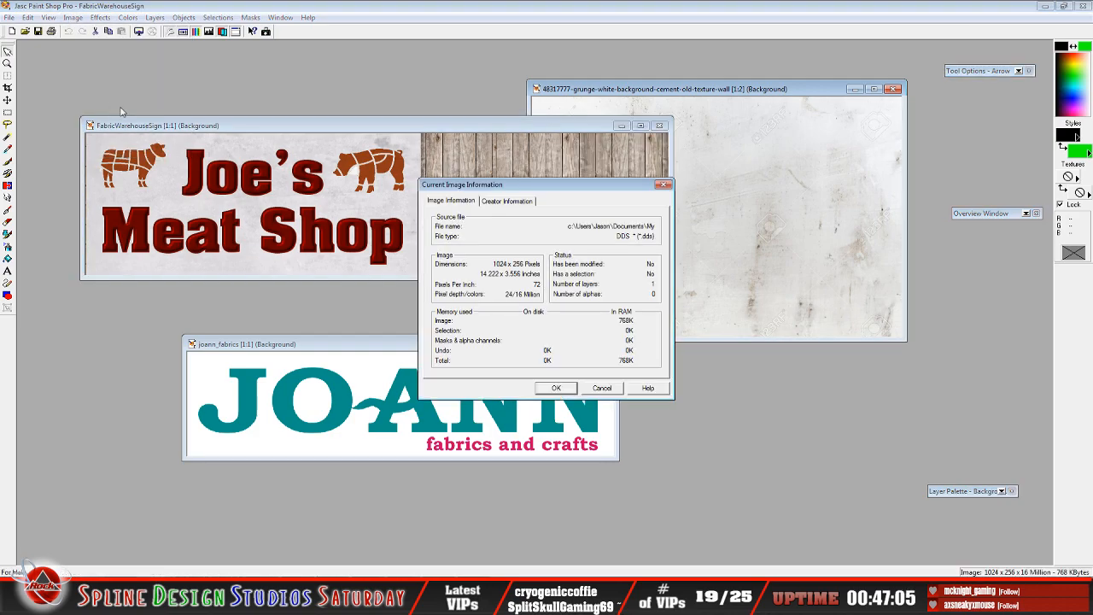
click(602, 388)
- Resize the grunge wall texture to 256 pixels high with its aspect ratio maintained, move its window above the sign, and activate FabricWarehouseSign
click(667, 91)
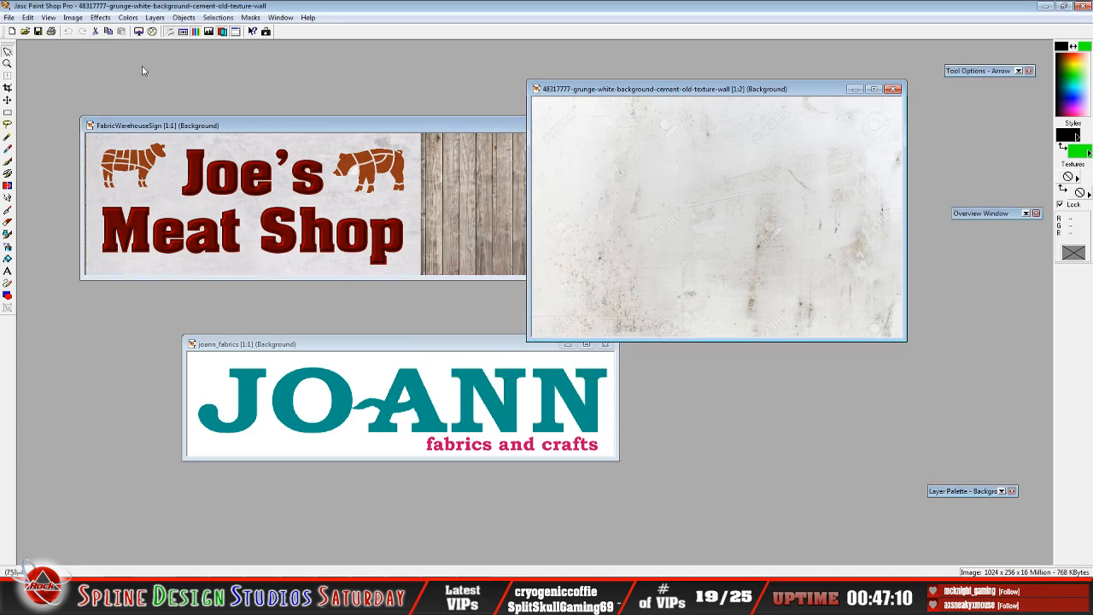
click(73, 18)
click(98, 88)
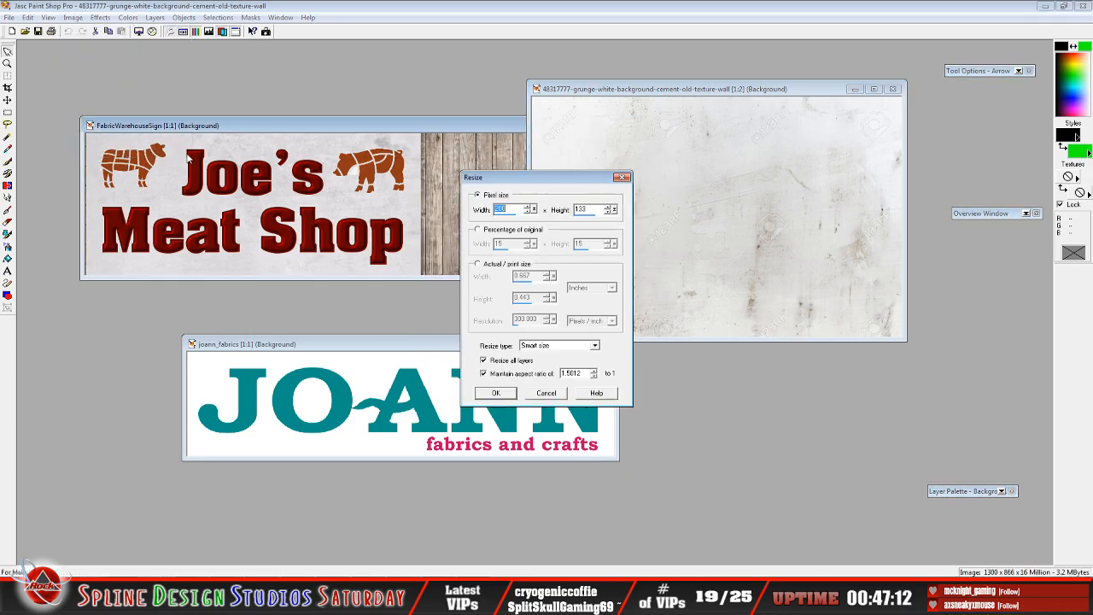
click(592, 210)
key(BackSpace)
key(BackSpace)
key(BackSpace)
text(256)
click(495, 394)
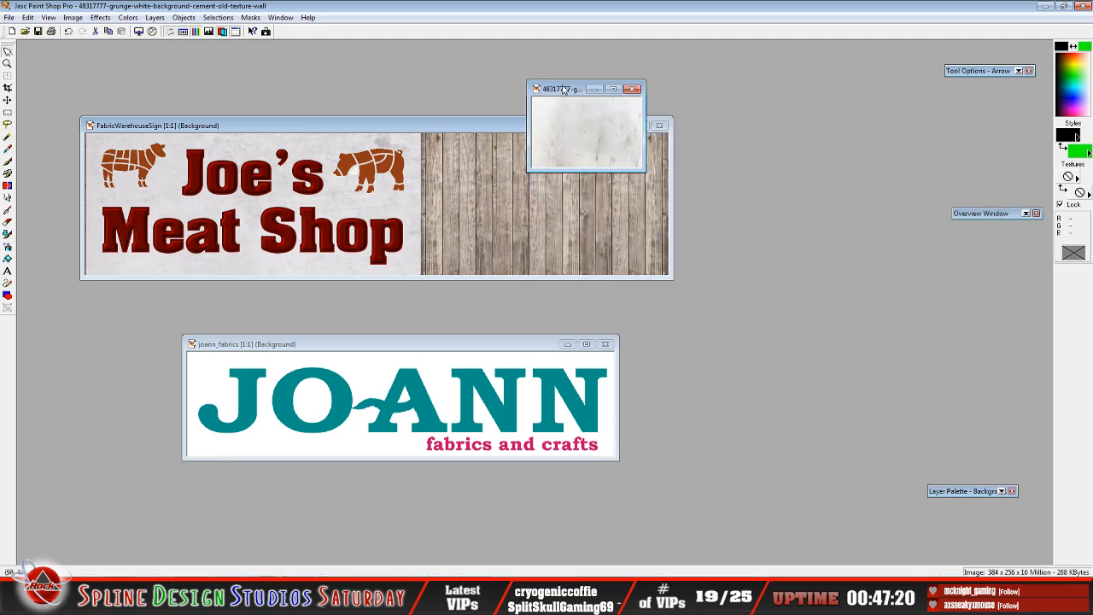
drag(563, 89, 299, 53)
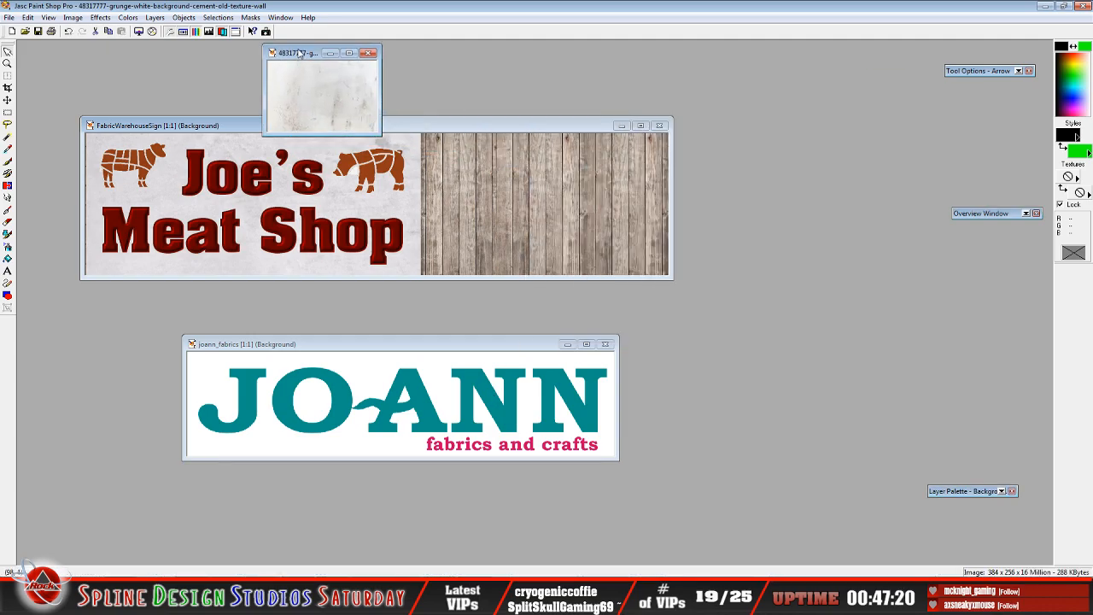
click(125, 128)
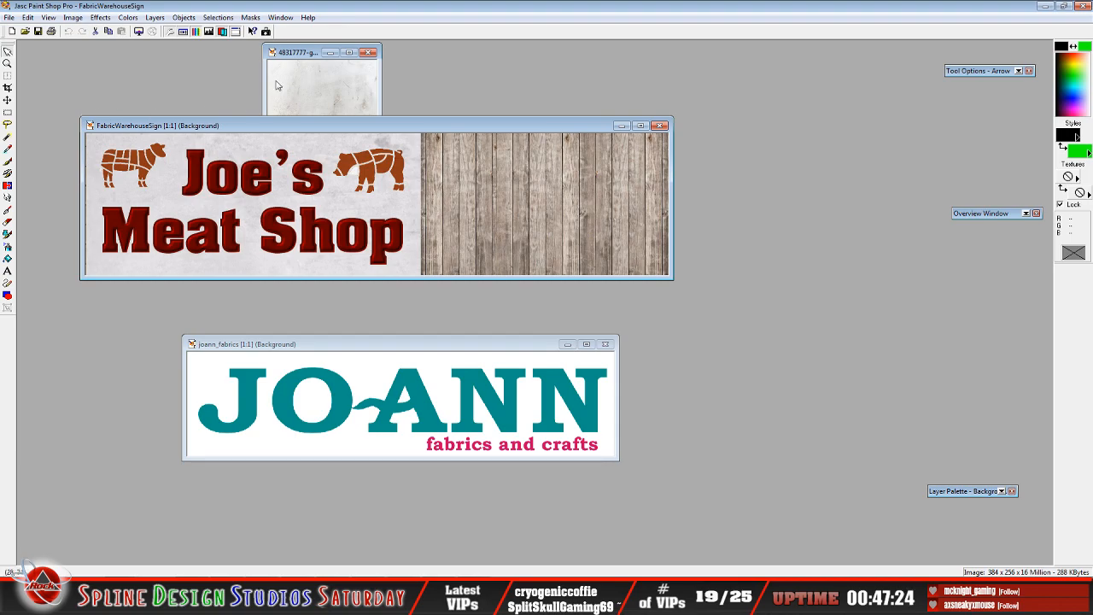
- Undo the grunge wall texture's last resize and enlarge the FabricWarehouseSign window around its canvas
click(303, 56)
click(68, 31)
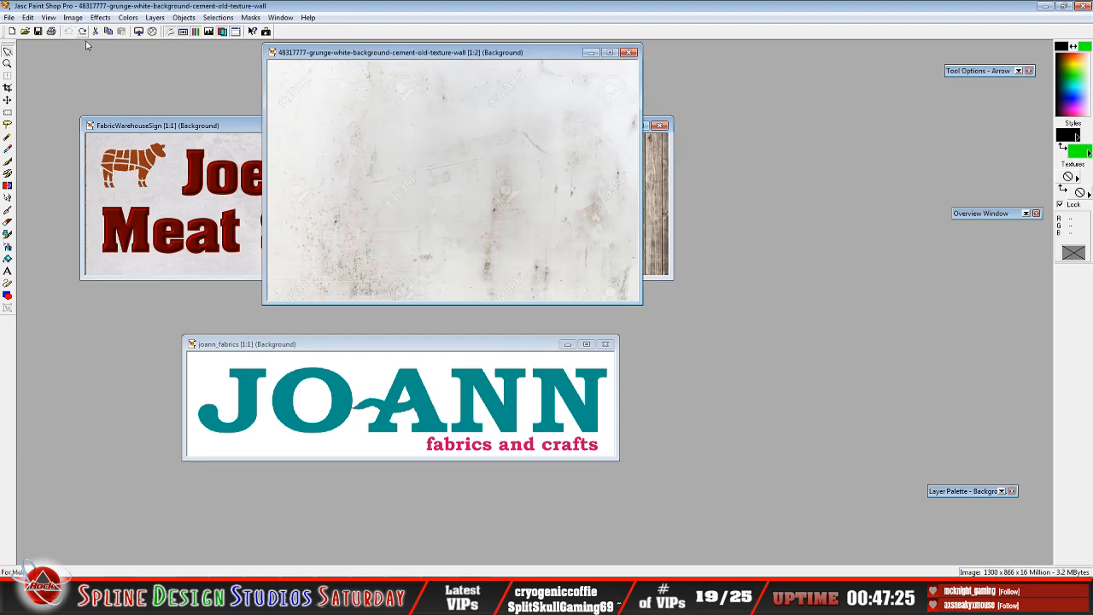
click(141, 125)
drag(81, 118, 27, 111)
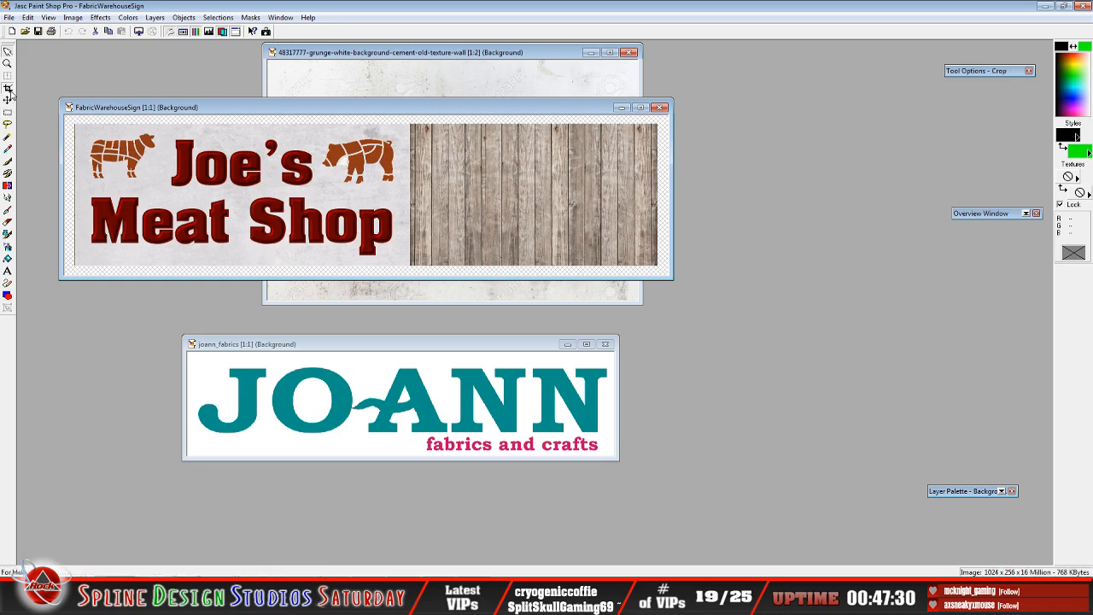
- Select the full-height "Joe's Meat Shop" part of FabricWarehouseSign and copy it into a new image
click(7, 88)
click(8, 112)
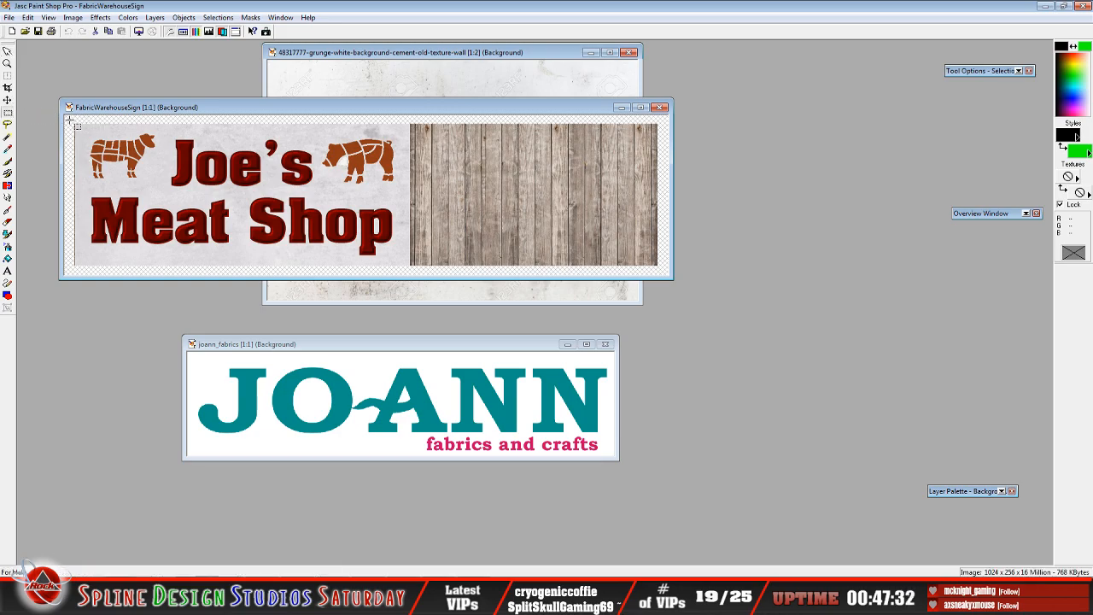
drag(72, 119, 411, 328)
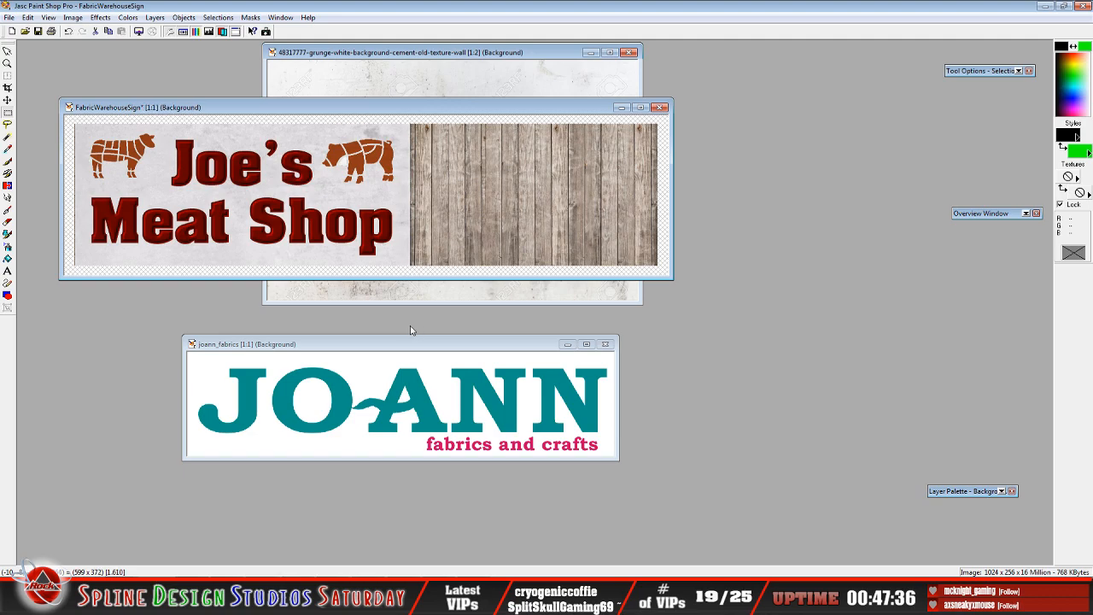
click(28, 17)
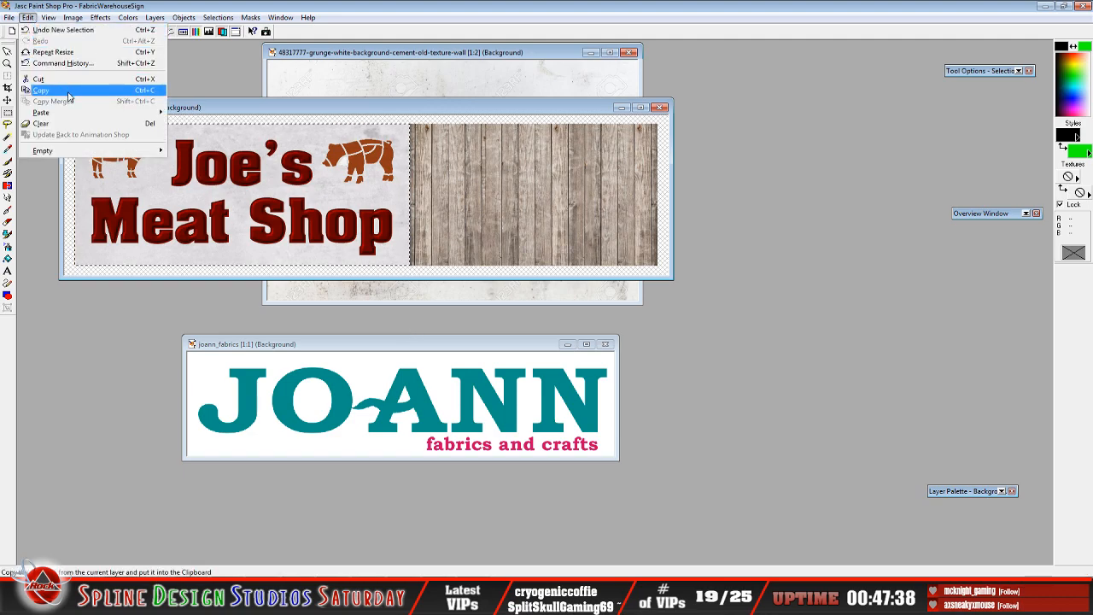
click(36, 95)
click(28, 17)
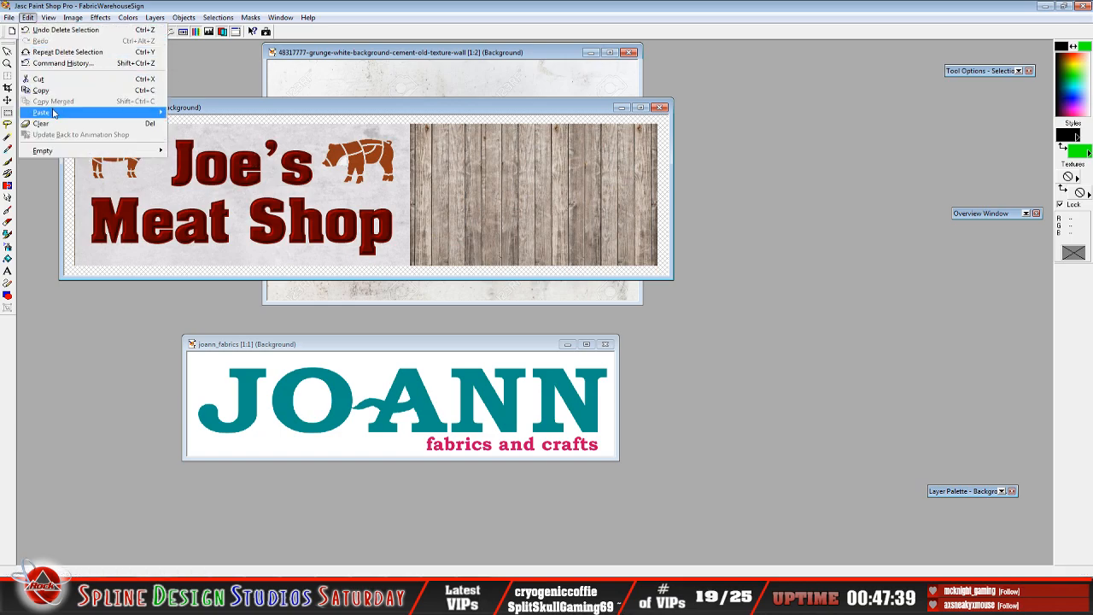
mouse_move(55, 112)
click(199, 112)
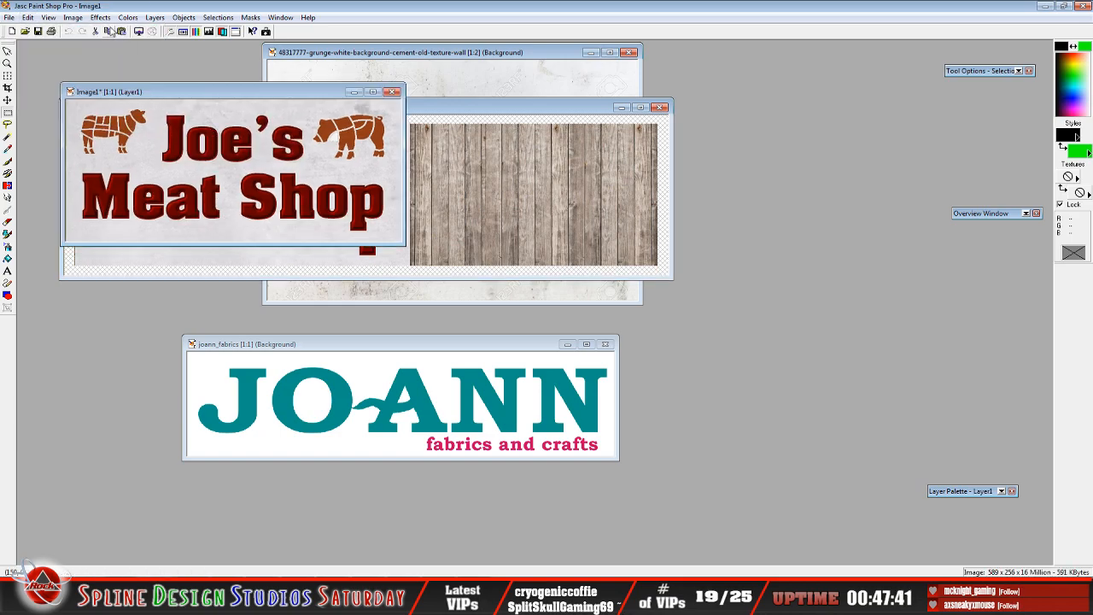
- Check the pixel dimensions of the new "Joe's Meat Shop" image in its image information
click(73, 17)
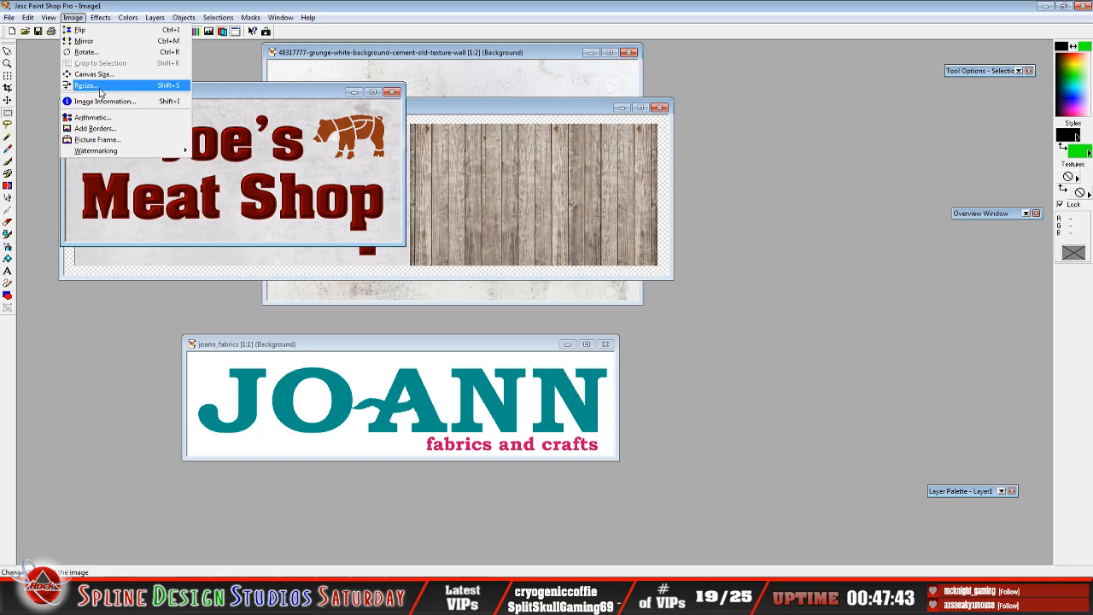
click(101, 101)
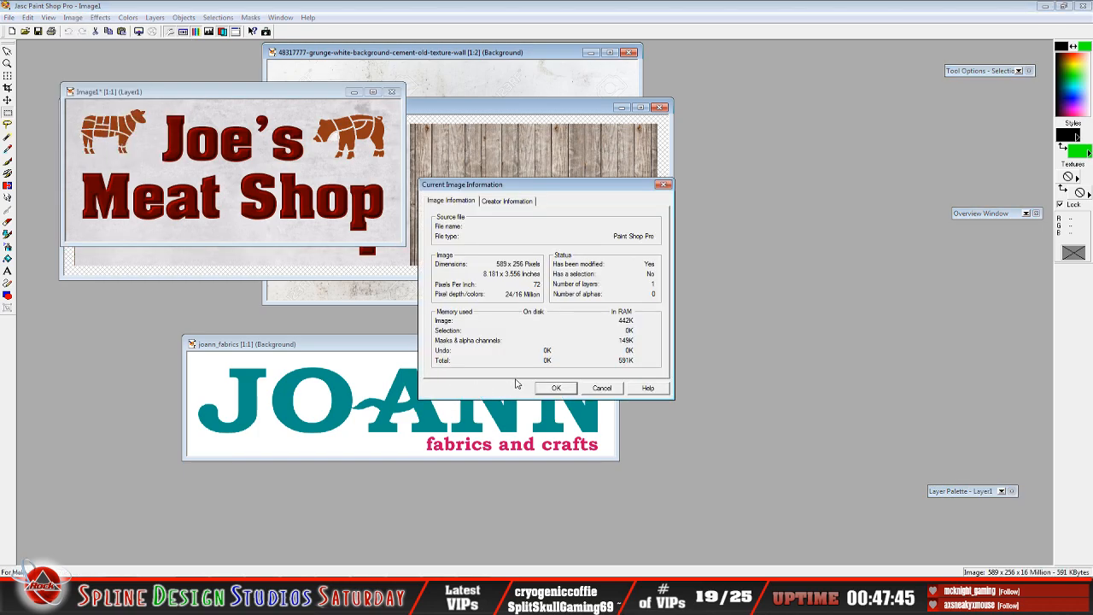
click(605, 388)
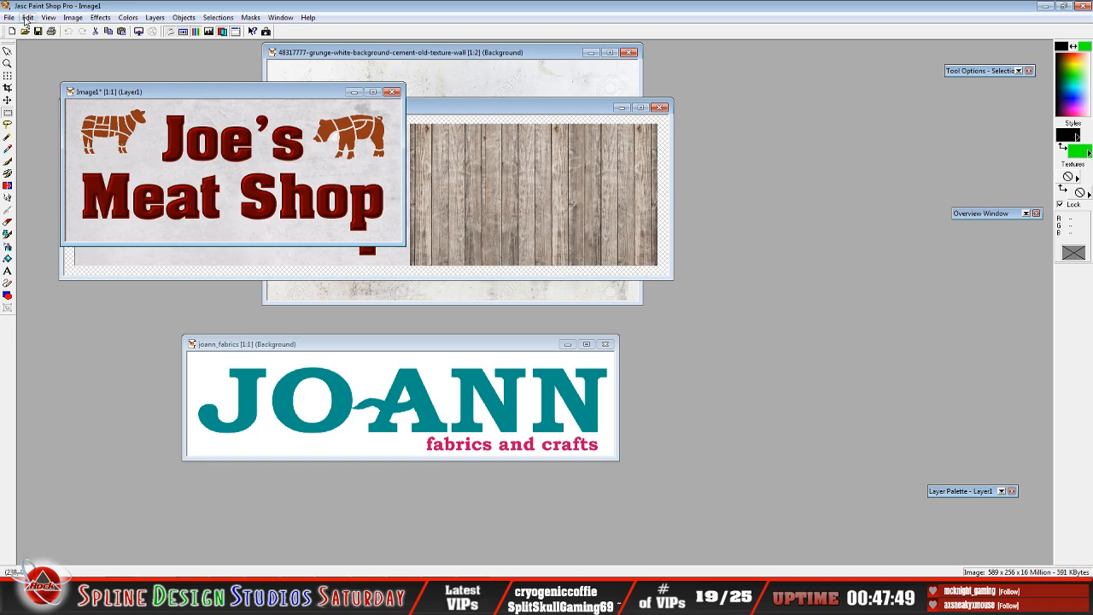
- Resize the grunge wall texture to 589 x 256 pixels without maintaining its aspect ratio, and move its window beside the sign
click(344, 53)
click(73, 17)
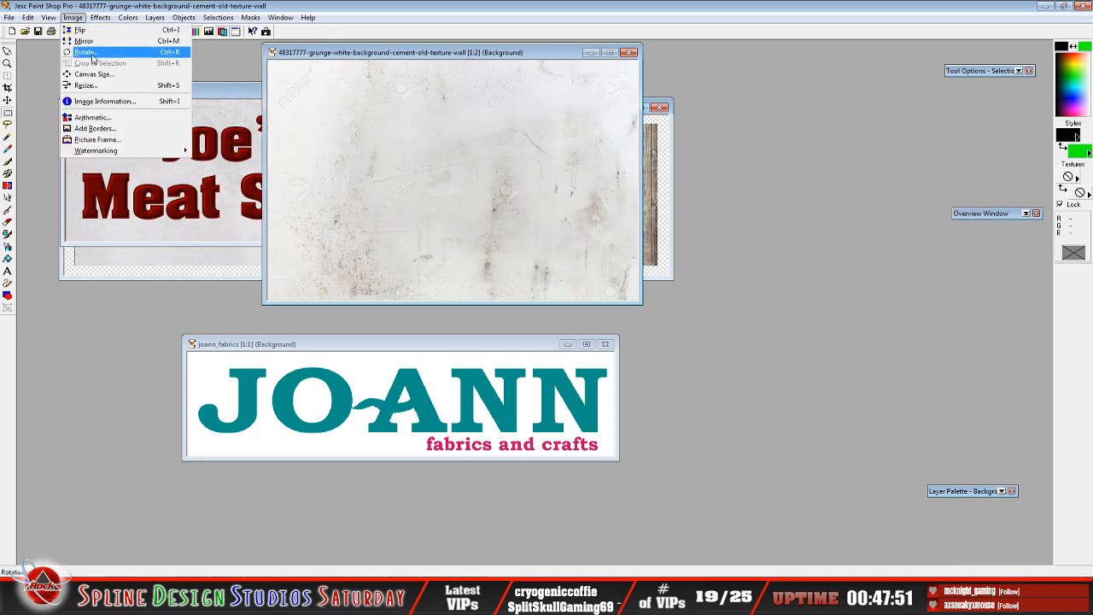
click(94, 80)
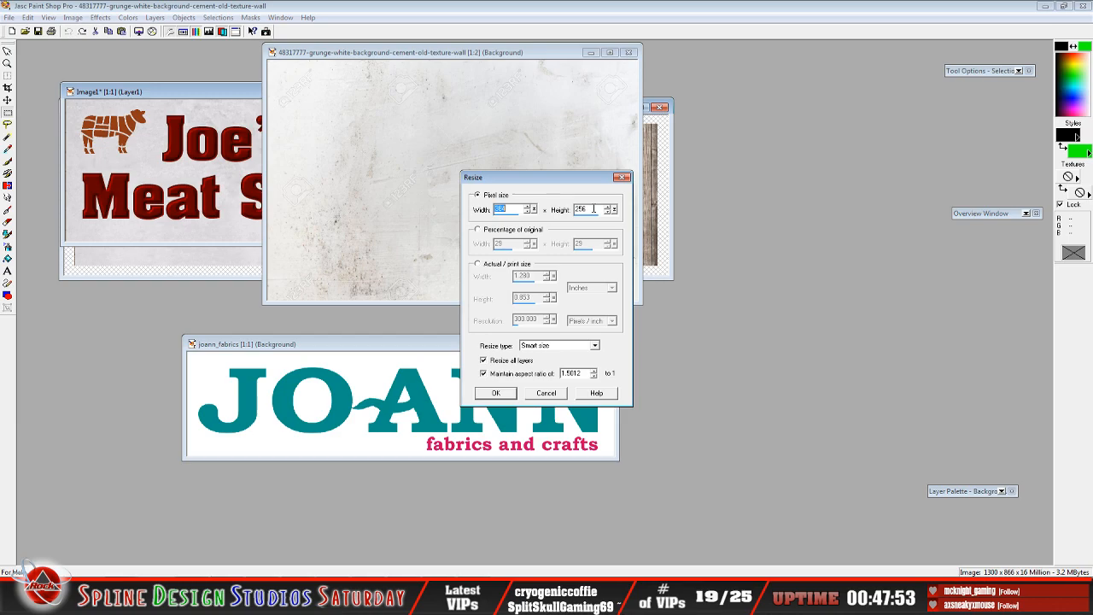
click(491, 376)
key(BackSpace)
key(BackSpace)
text(58)
click(496, 393)
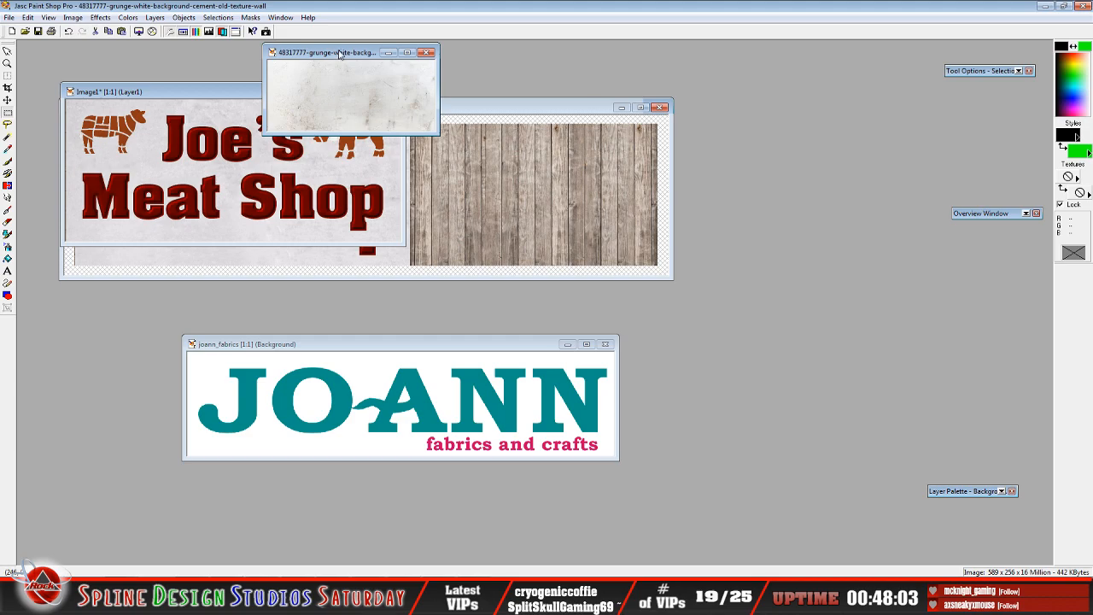
drag(340, 52, 760, 111)
- Close the temporary "Joe's Meat Shop" image without saving it
click(222, 94)
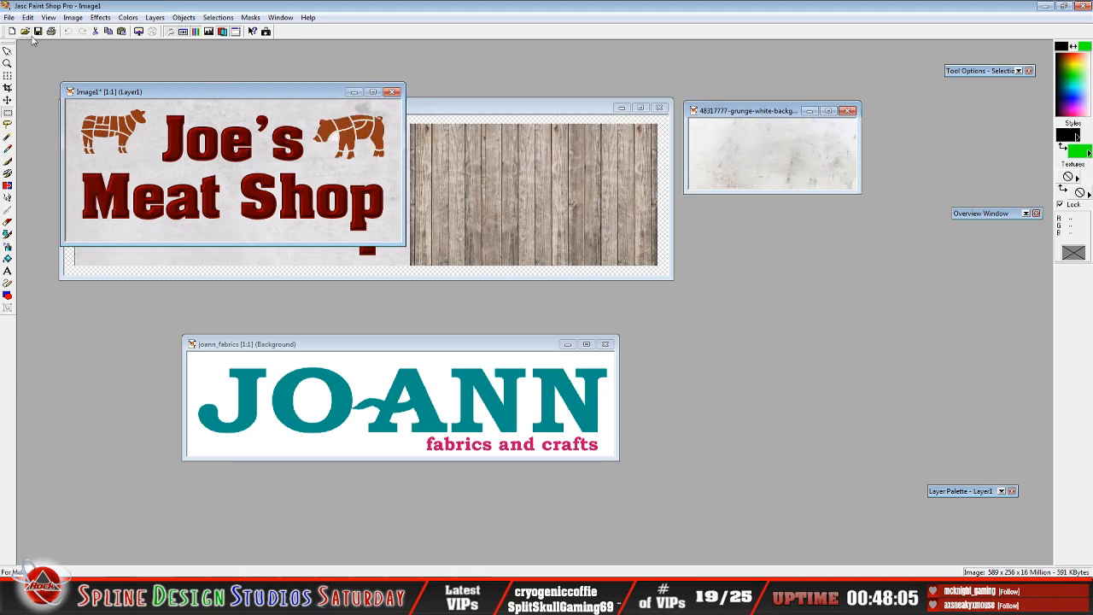
click(9, 17)
click(44, 69)
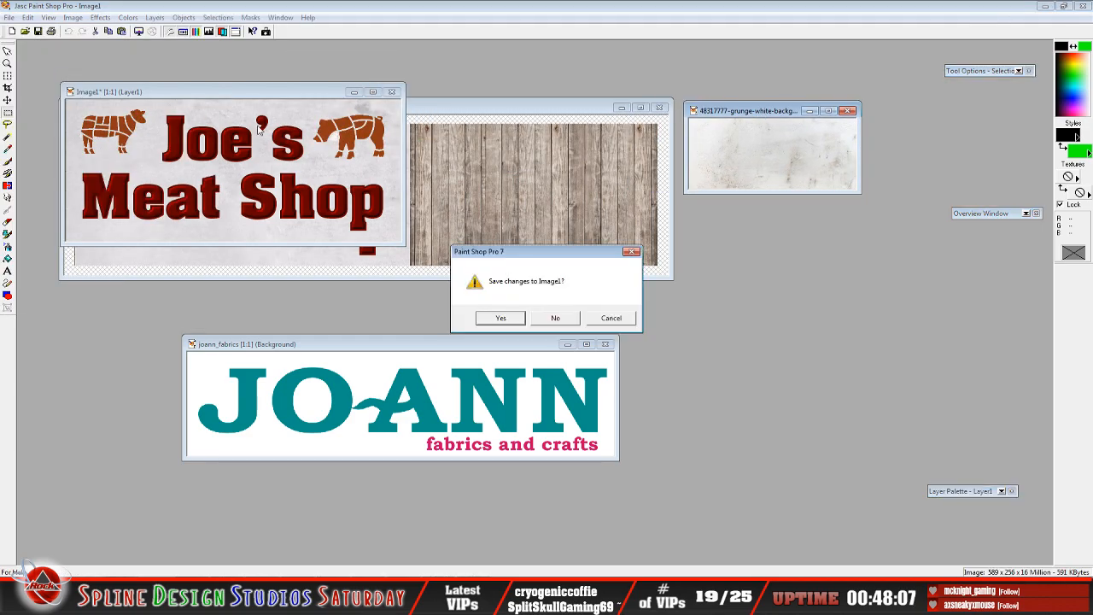
click(554, 318)
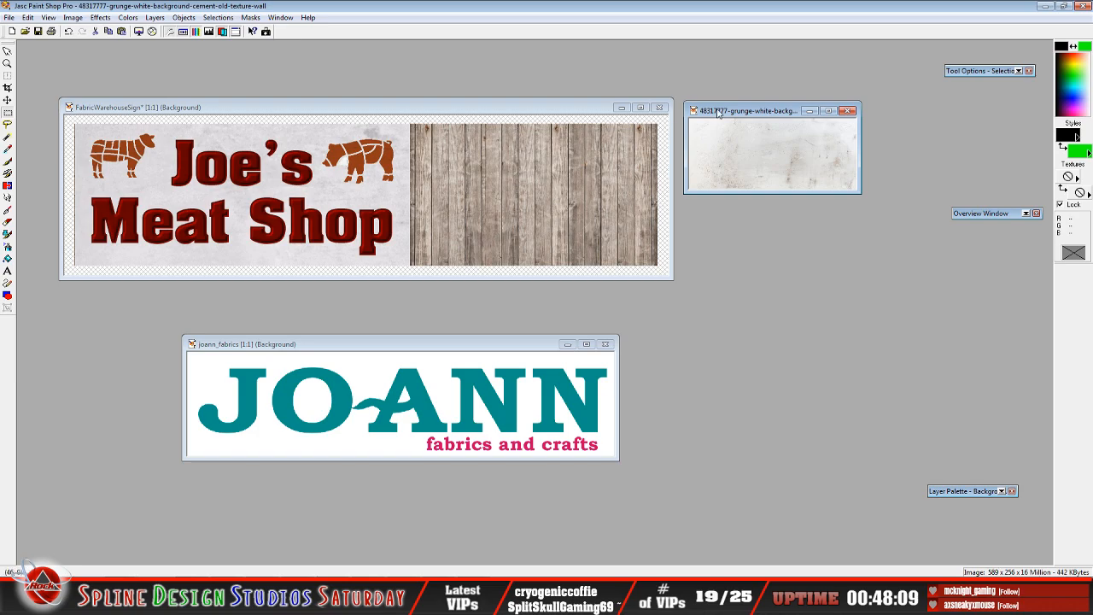
- Copy the resized grunge wall texture, paste it as a new layer in FabricWarehouseSign, and clear the pasted content
click(27, 17)
click(39, 92)
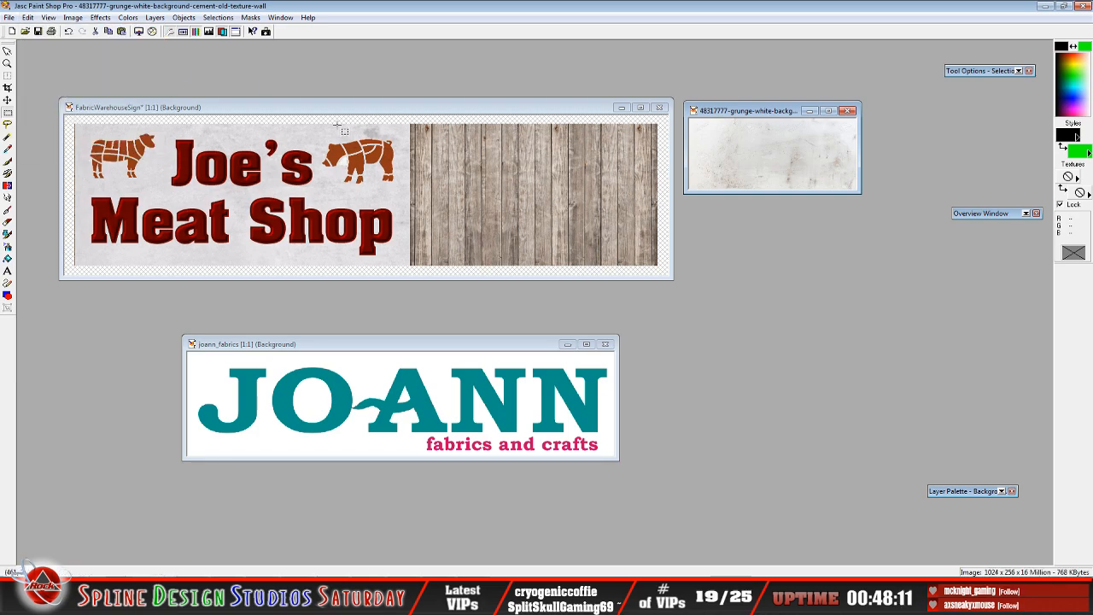
click(219, 109)
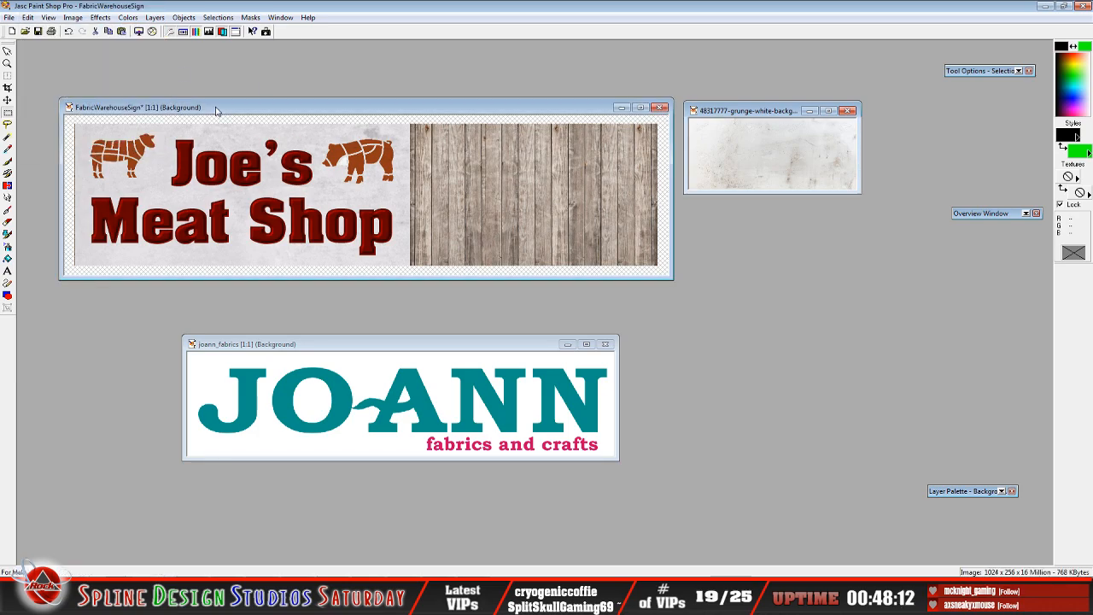
click(29, 17)
mouse_move(51, 116)
click(214, 128)
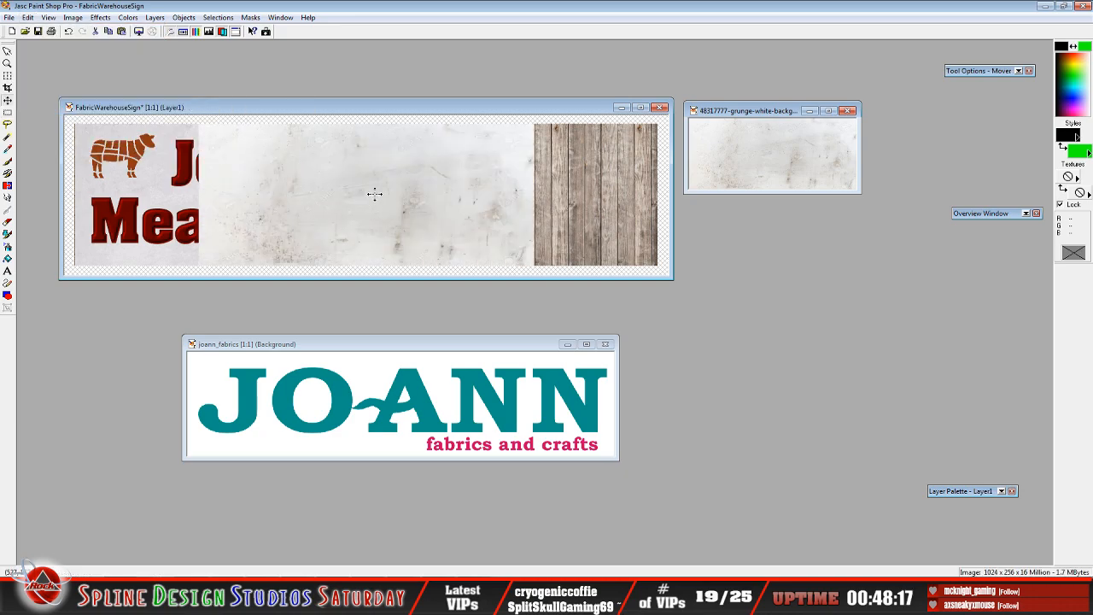
key(Delete)
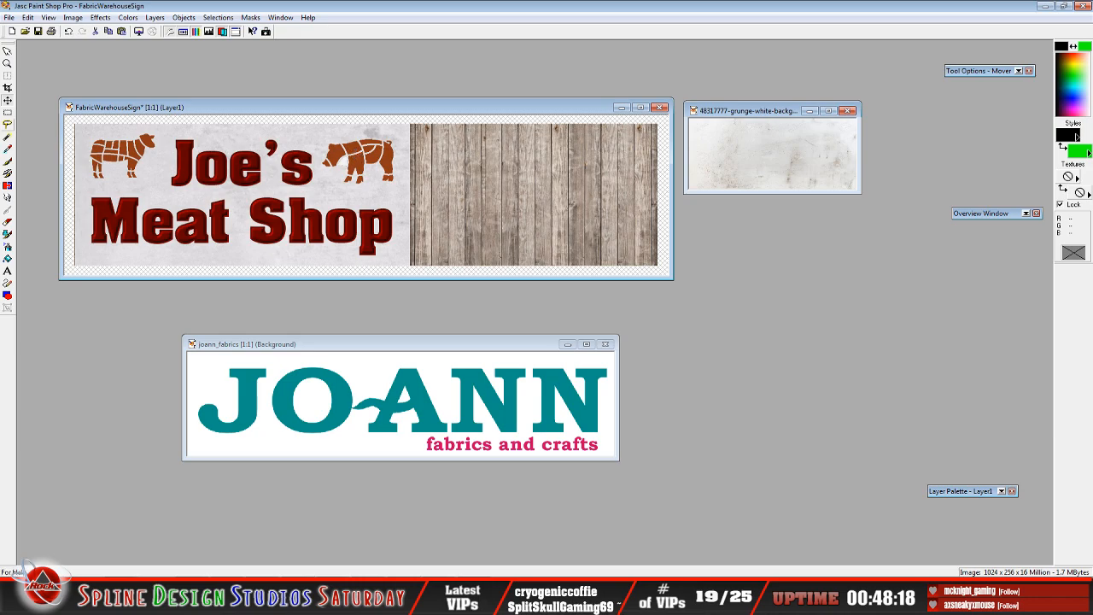
- Paste the grunge texture as a floating selection aligned exactly over the sign's "Joe's Meat Shop" part, and deselect it
click(28, 17)
mouse_move(94, 112)
click(220, 134)
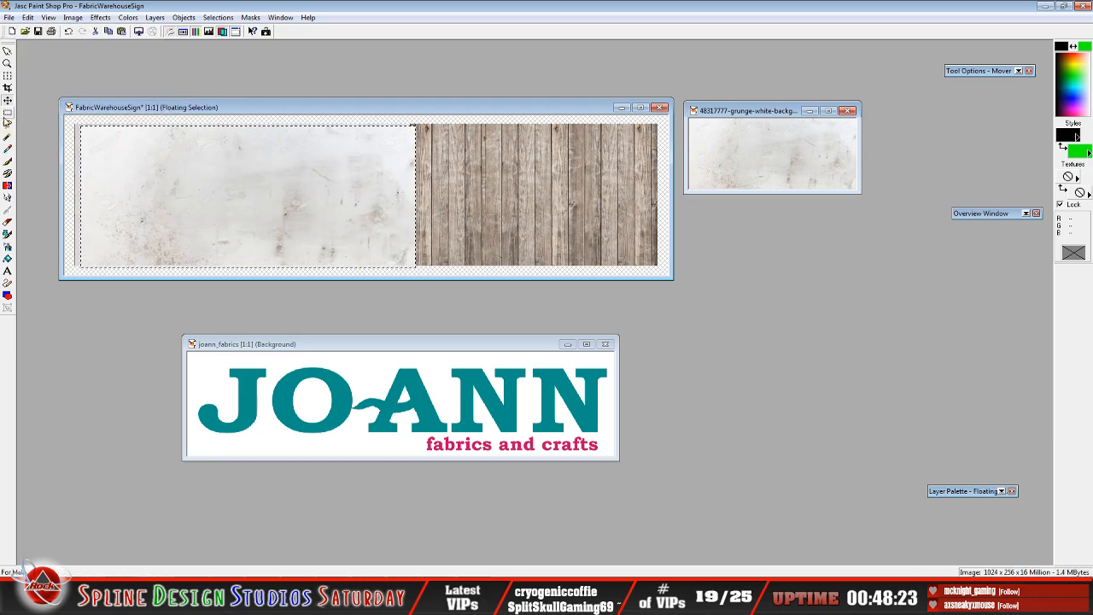
click(8, 112)
drag(217, 180, 212, 178)
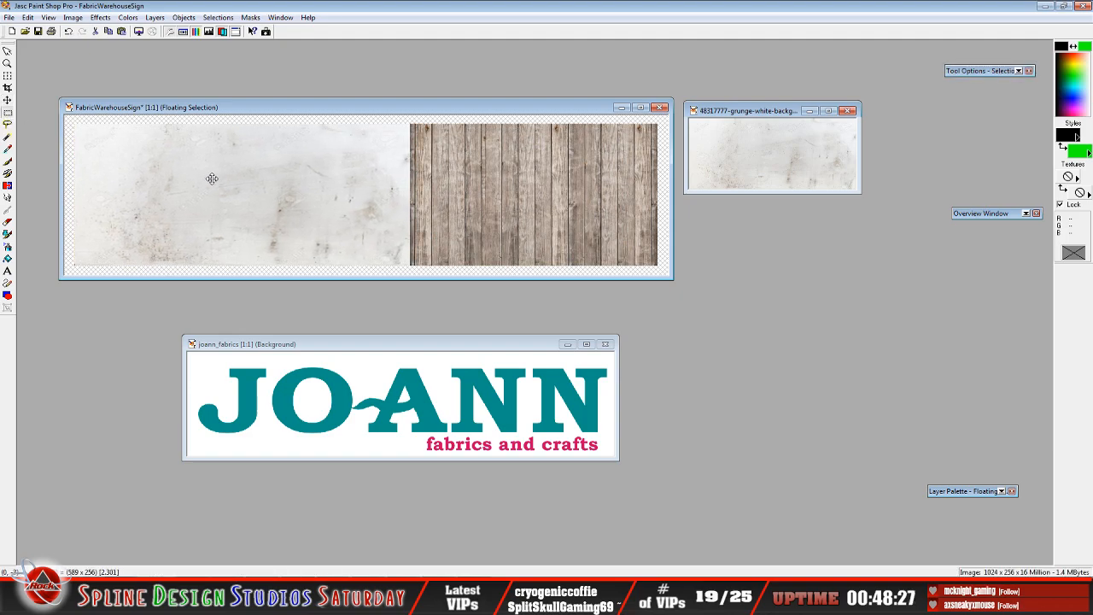
right_click(241, 179)
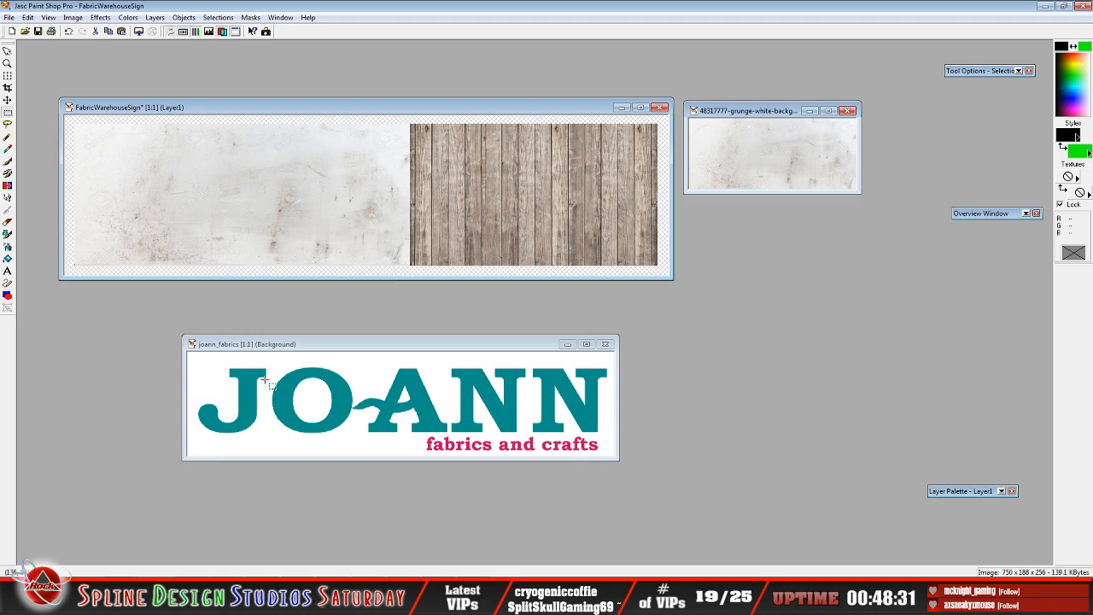
- Set the blend mode of the grunge texture's Layer1 to Multiply
mouse_move(950, 493)
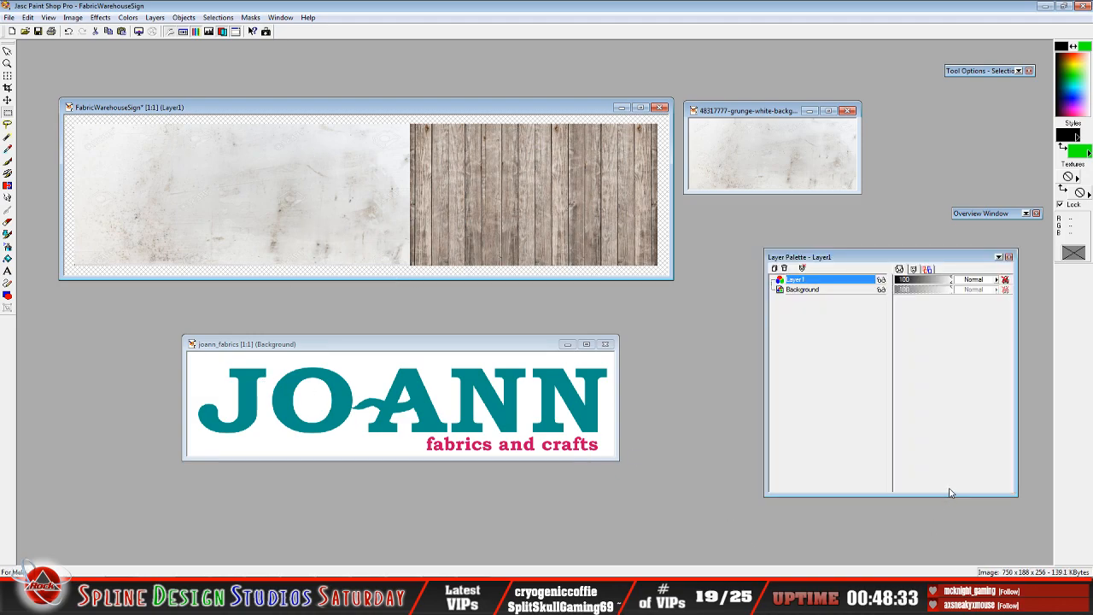
click(974, 280)
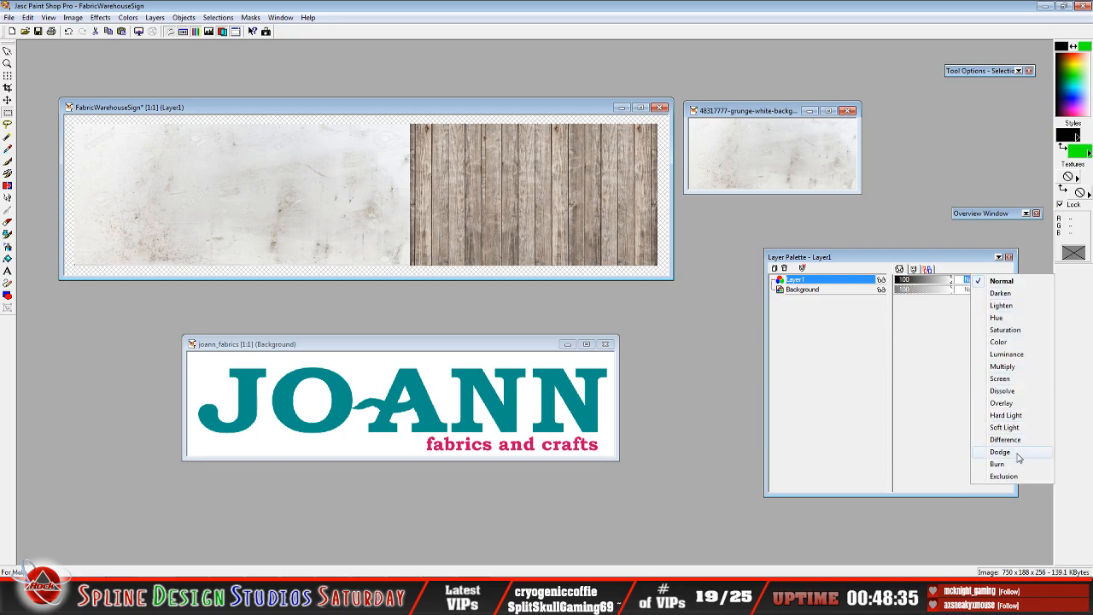
click(1003, 367)
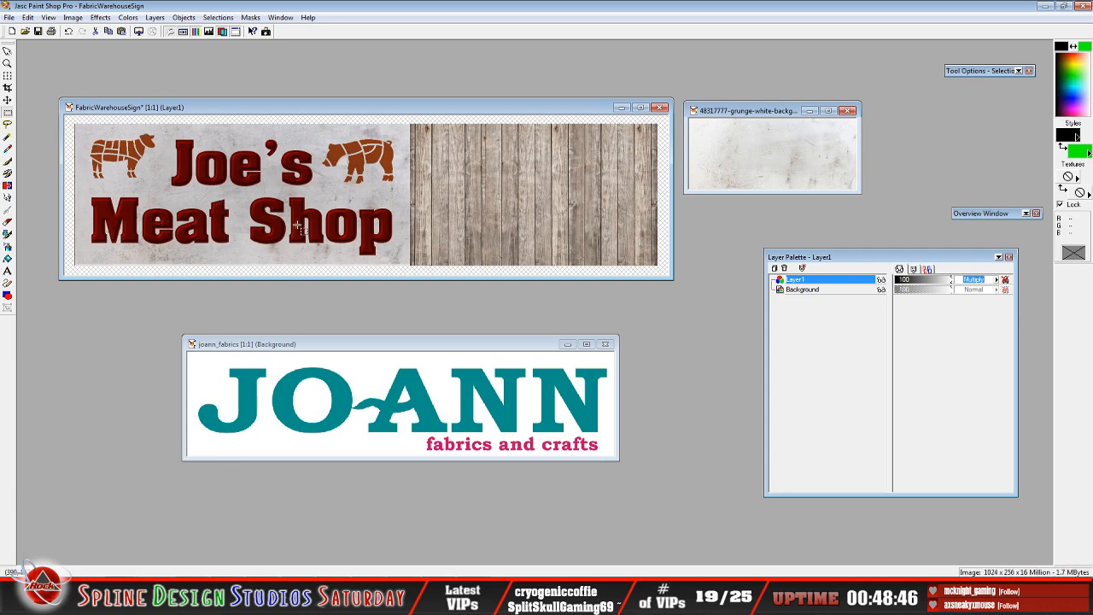
- Add a new layer with default properties directly above the Background layer
click(802, 290)
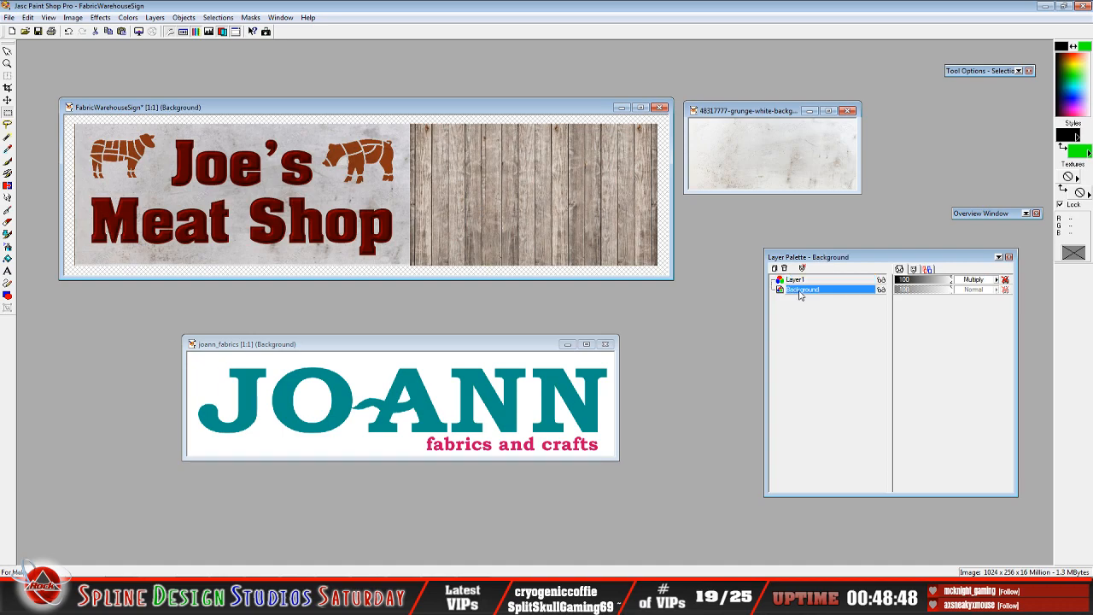
click(775, 269)
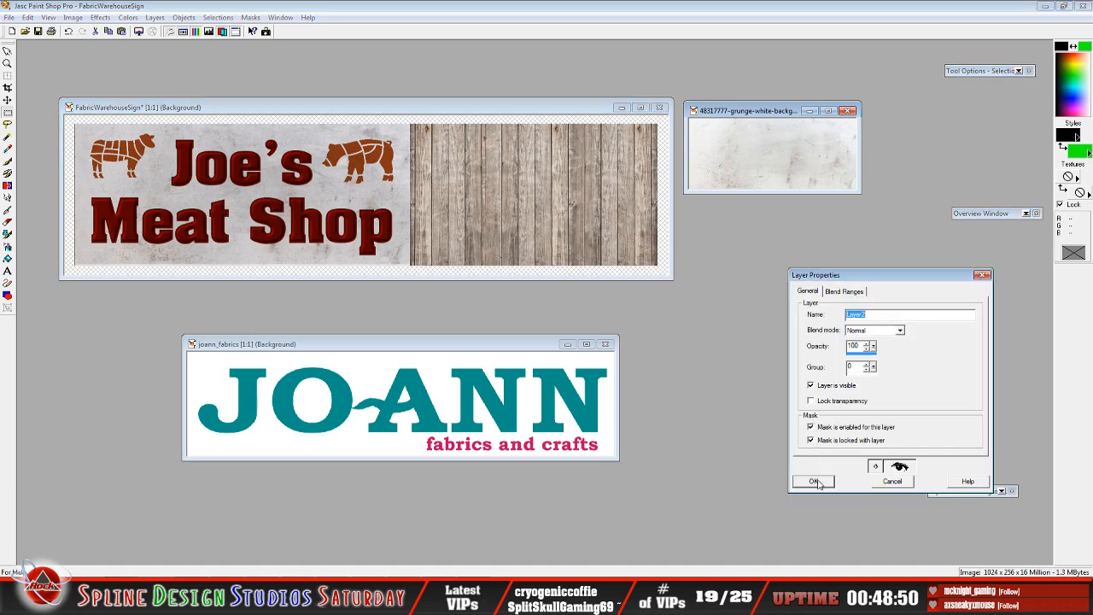
click(814, 481)
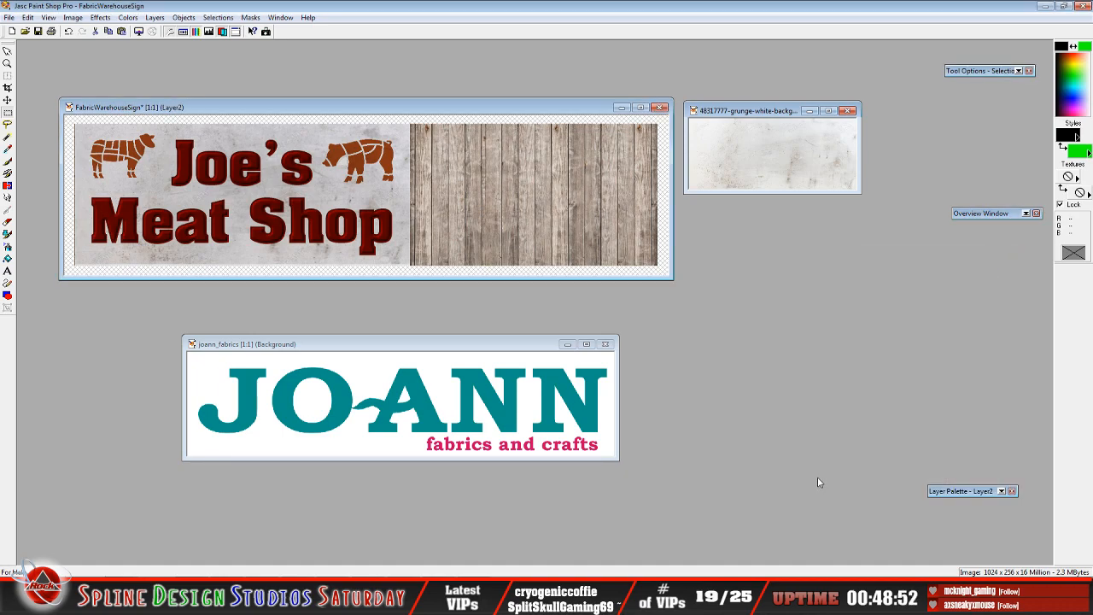
- Set the foreground colour to white and flood fill the new layer with it
click(1067, 135)
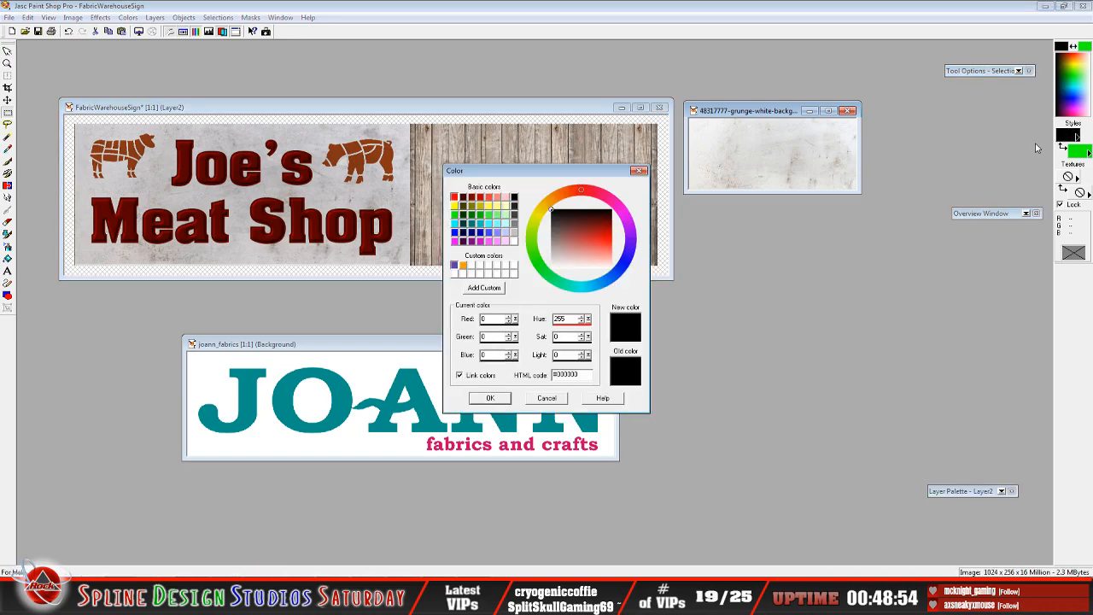
click(491, 398)
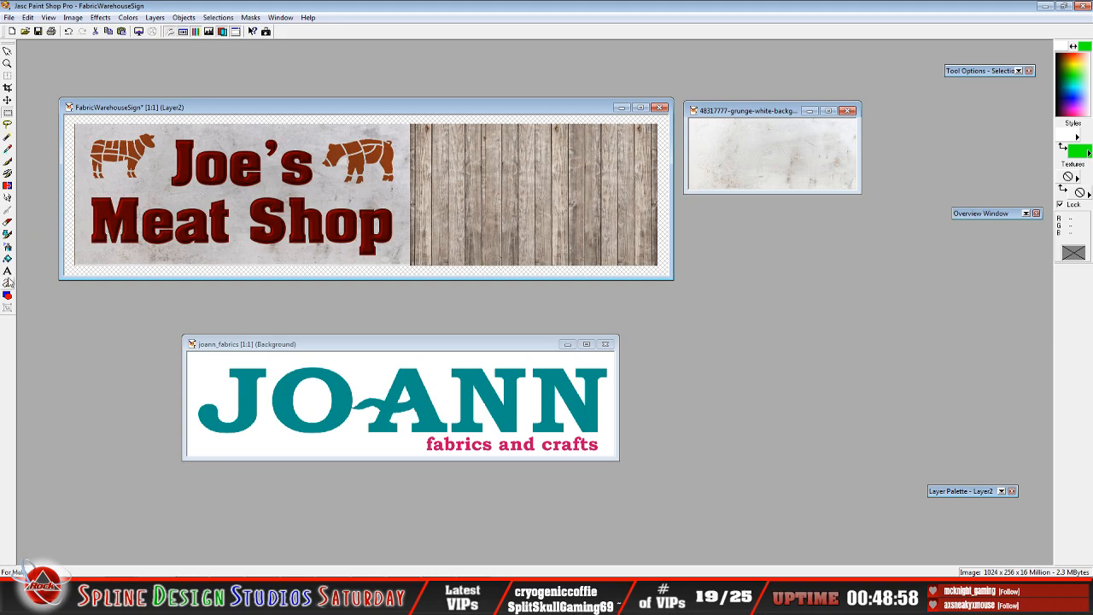
click(8, 259)
click(177, 216)
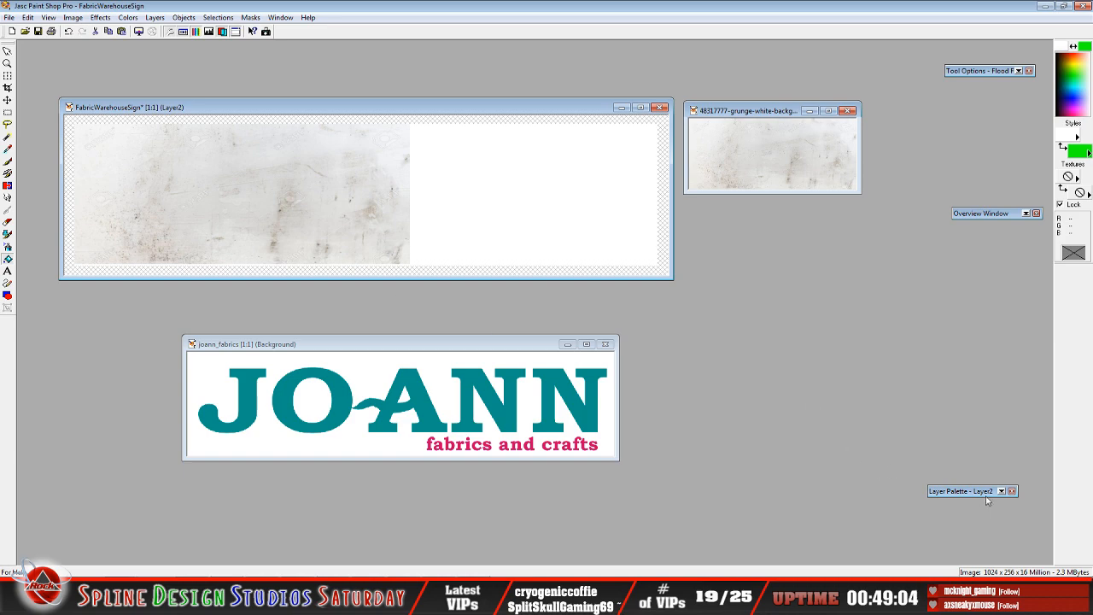
- Select the white area of Layer2 covering the wooden planks beside the grunge texture, delete it, and deselect
mouse_move(987, 494)
mouse_move(816, 293)
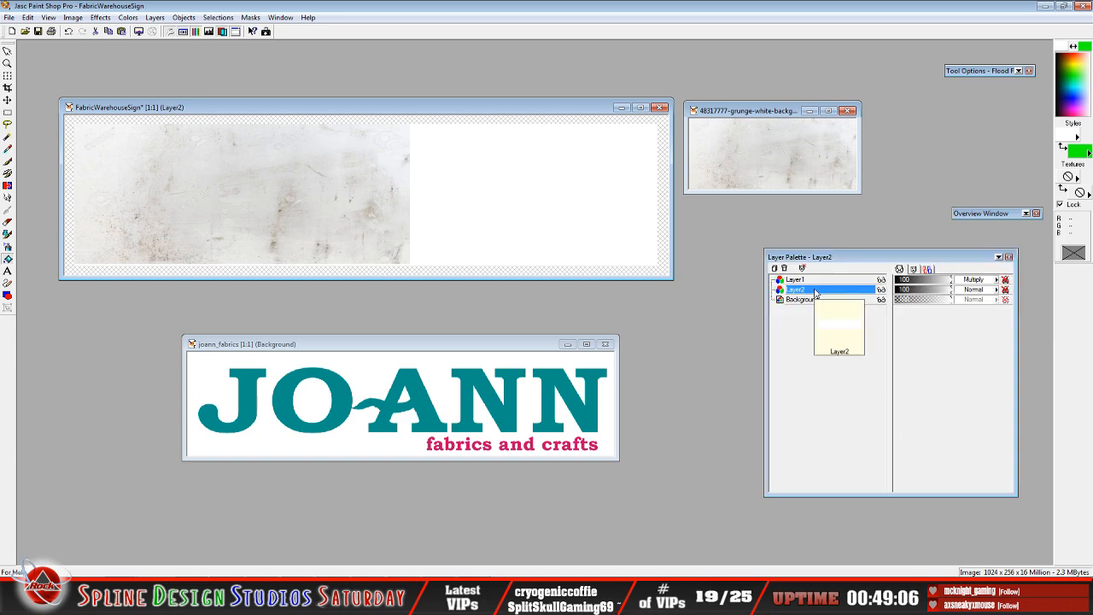
click(8, 112)
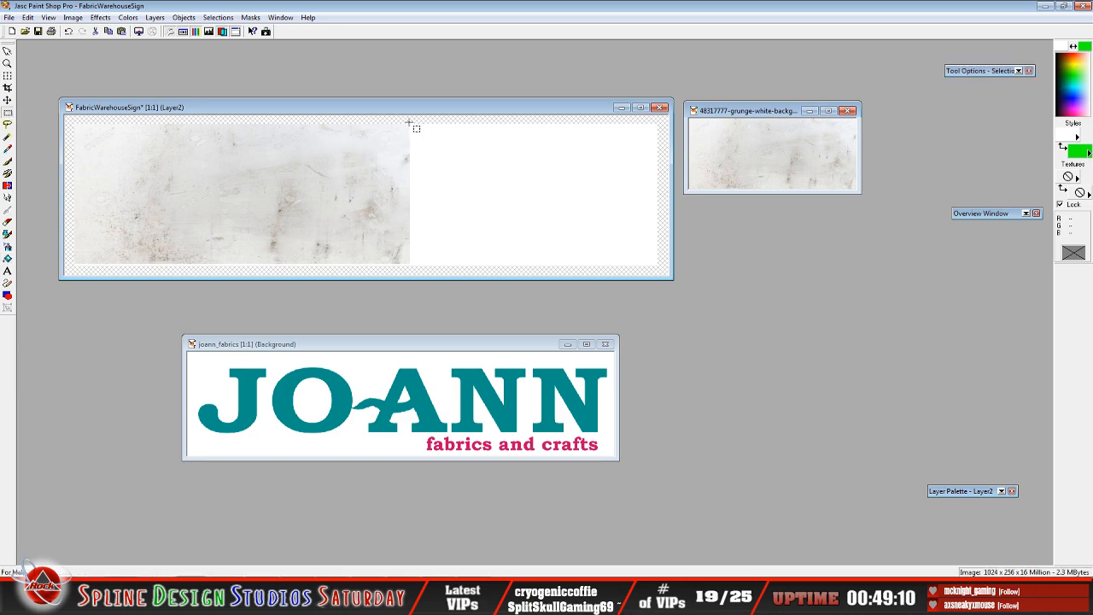
drag(409, 122, 854, 305)
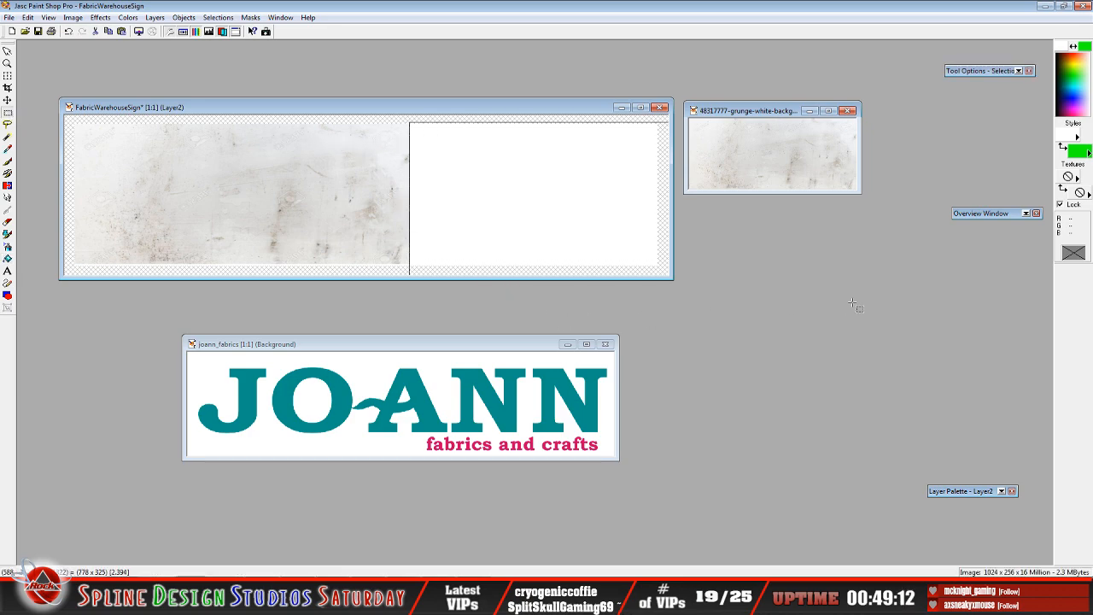
key(ctrl+shift+l)
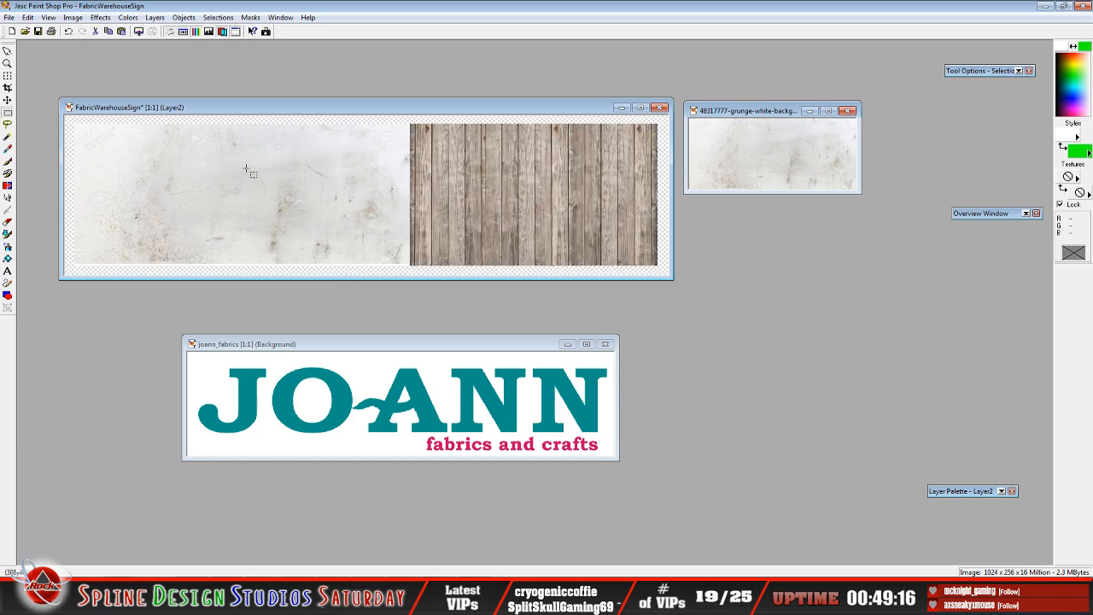
- Hide and reshow Layer1 to check the grunge texture's effect, and switch to the joann_fabrics image
mouse_move(970, 494)
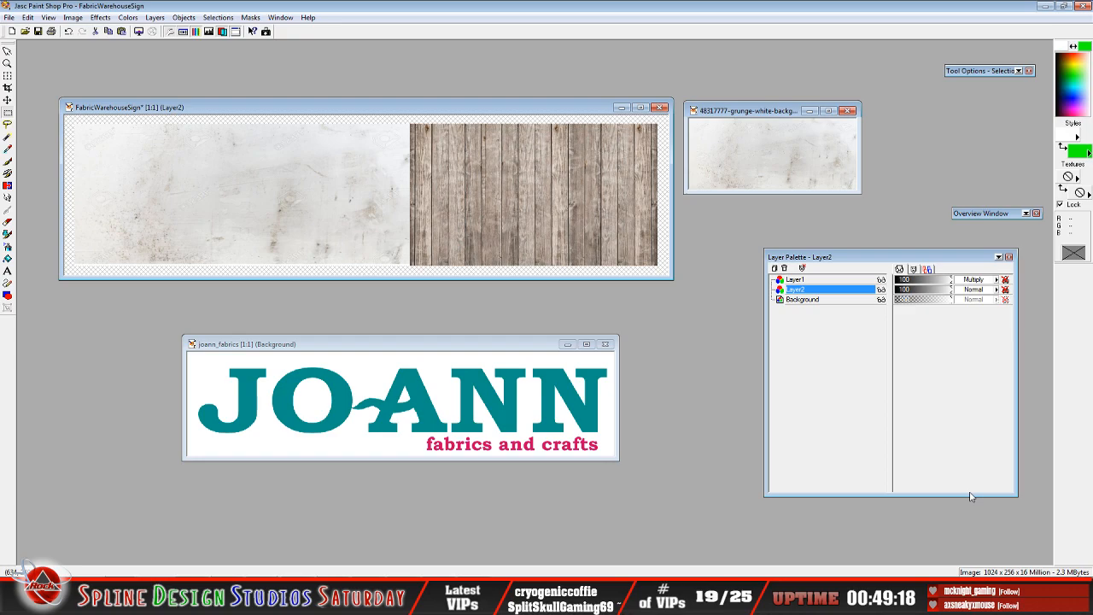
click(882, 279)
click(882, 279)
mouse_move(848, 293)
click(397, 349)
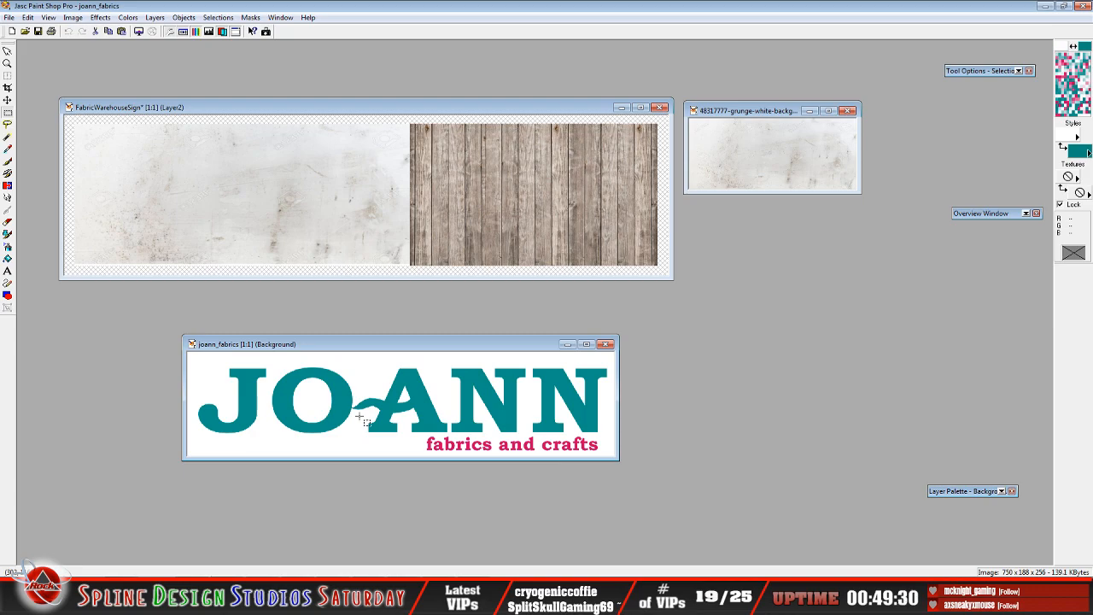
click(8, 148)
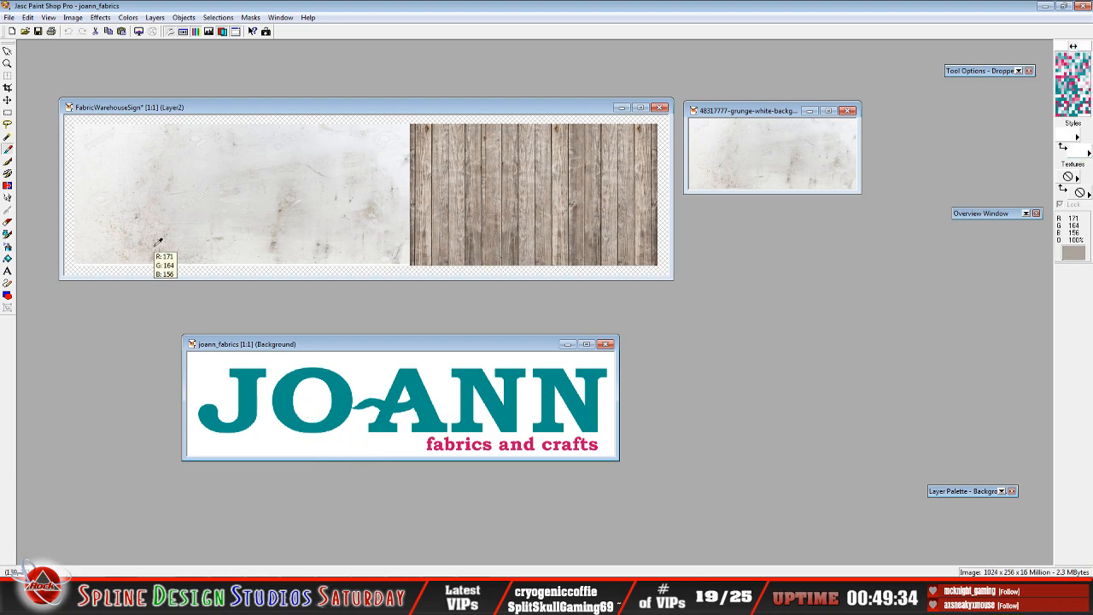
click(8, 112)
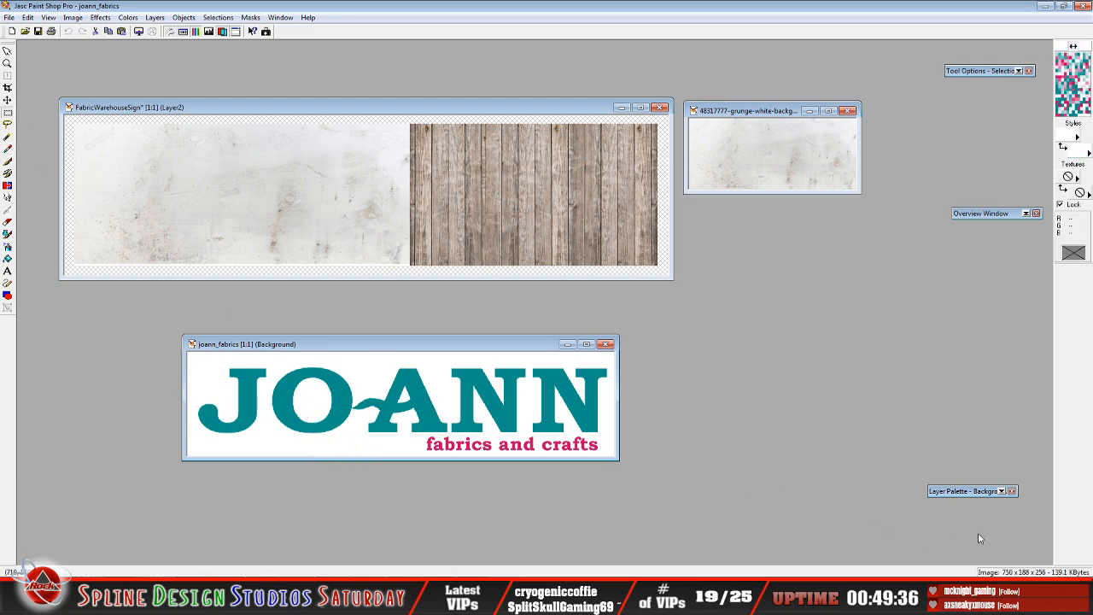
mouse_move(978, 494)
right_click(805, 275)
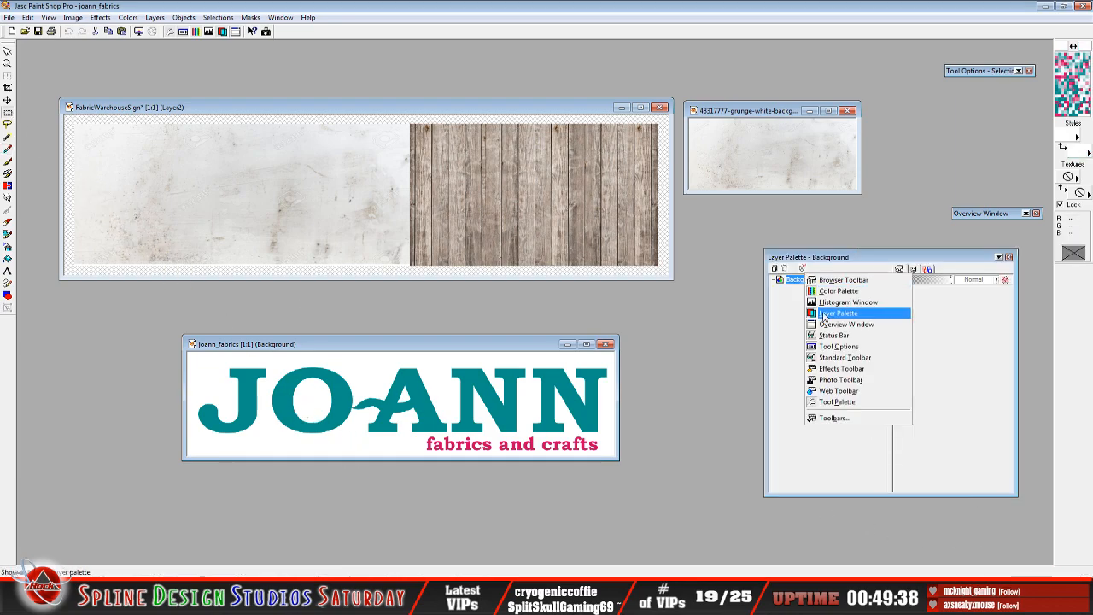
right_click(797, 281)
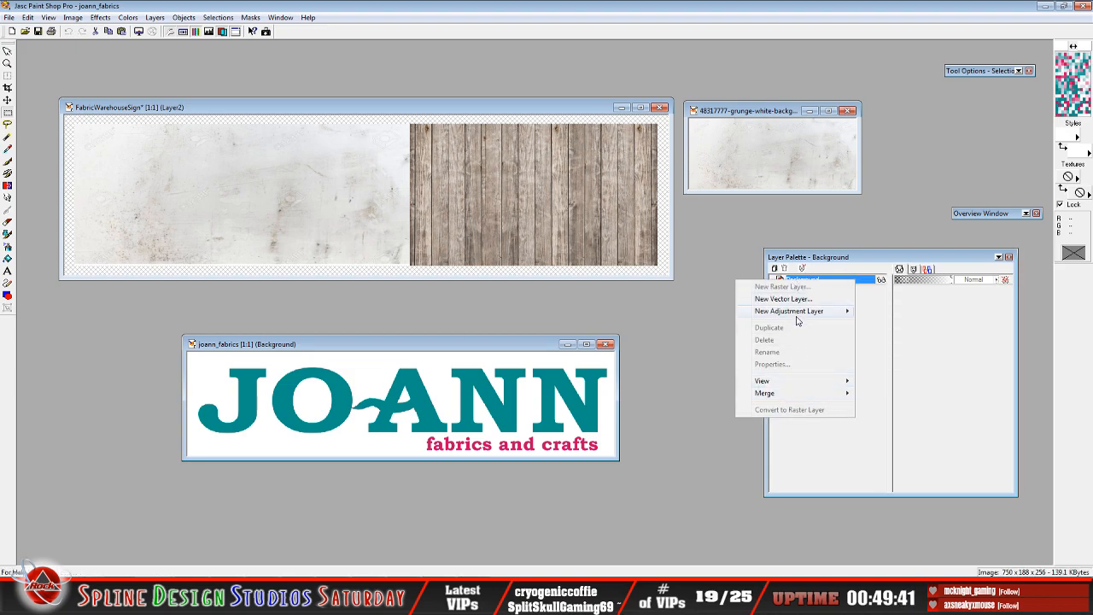
right_click(859, 282)
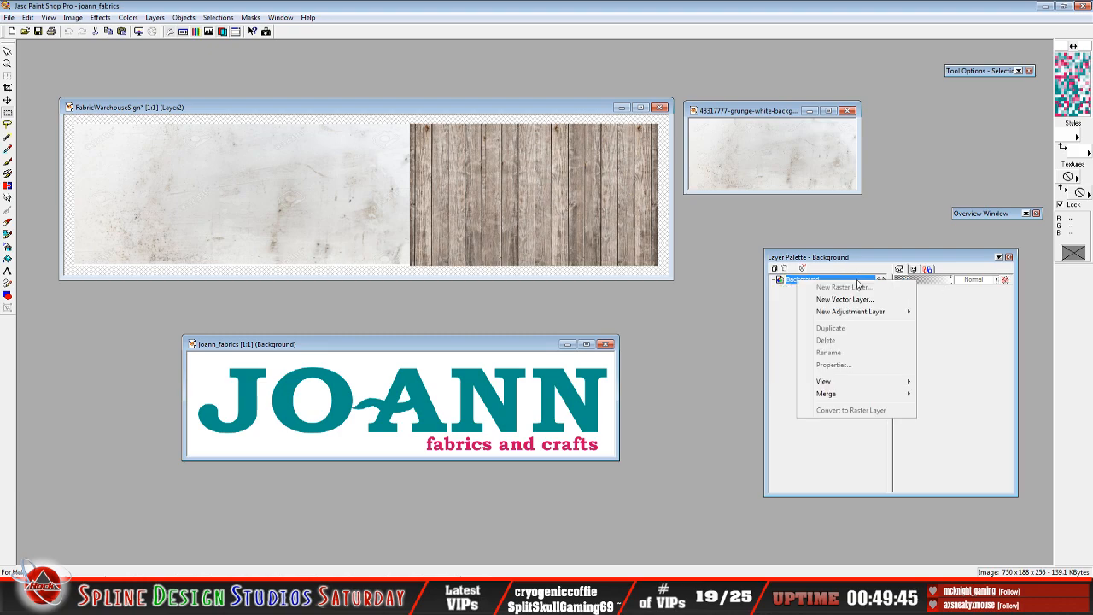
mouse_move(855, 316)
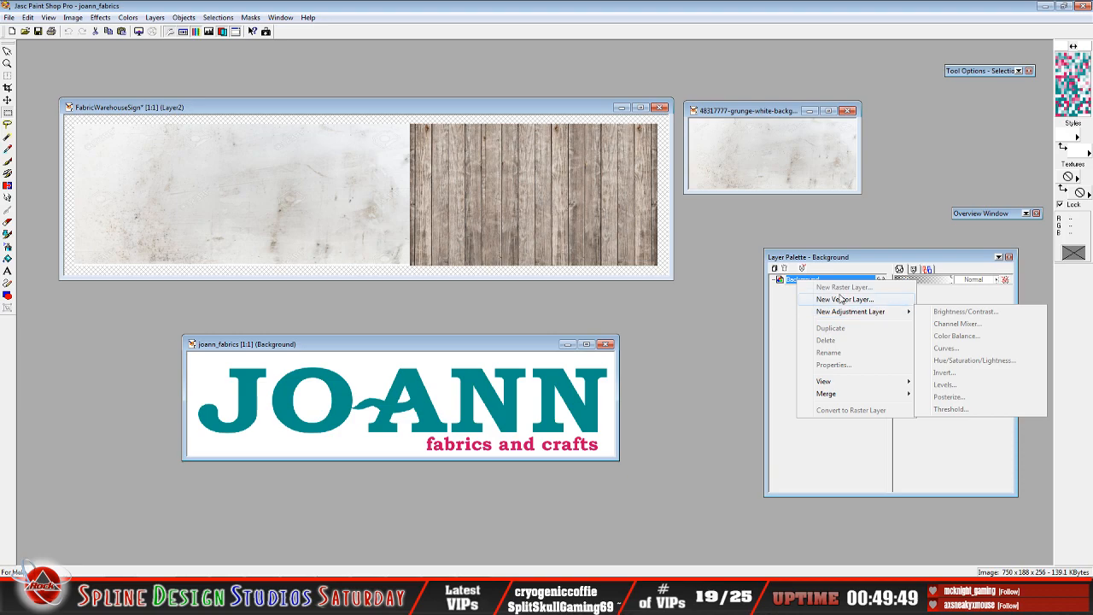
click(800, 452)
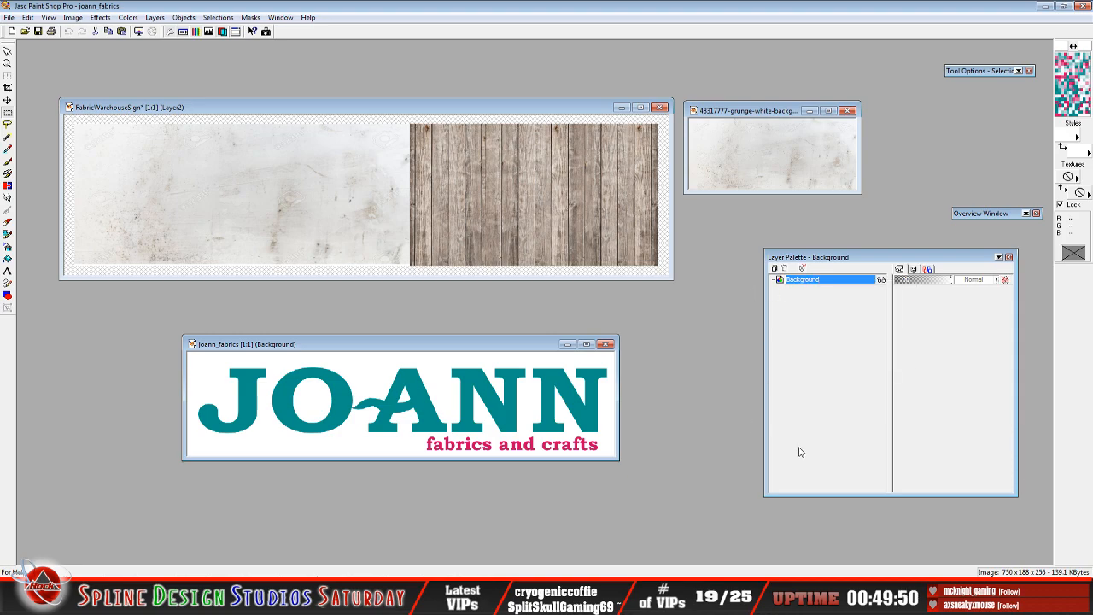
right_click(792, 285)
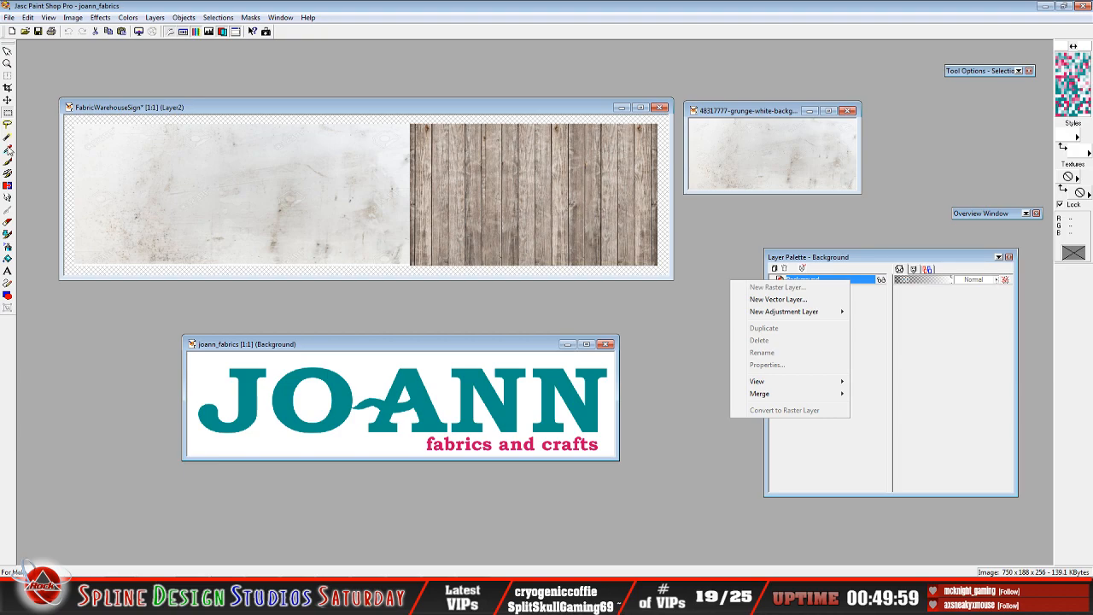
- Increase the colour depth of joann_fabrics to 16 Million Colors (24 bit) and turn its Background into a regular layer
click(8, 258)
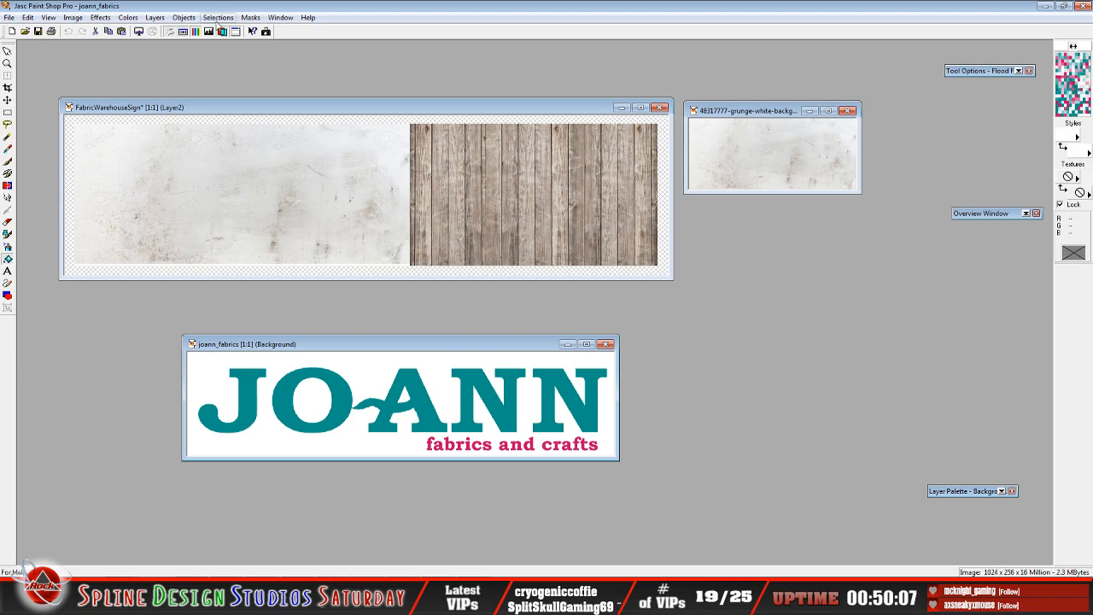
click(128, 17)
mouse_move(169, 227)
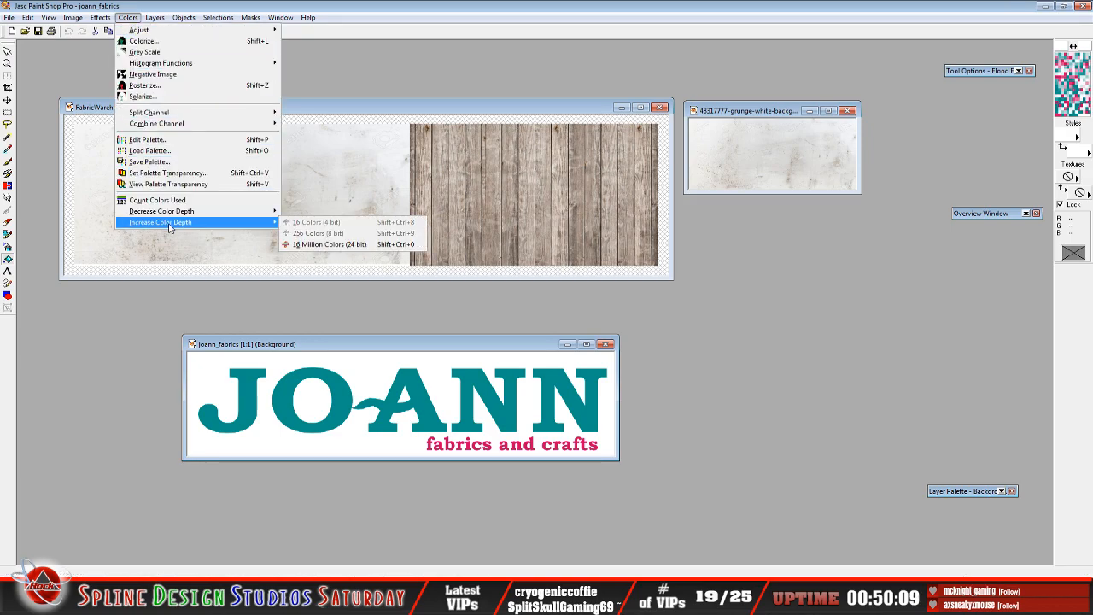
click(329, 244)
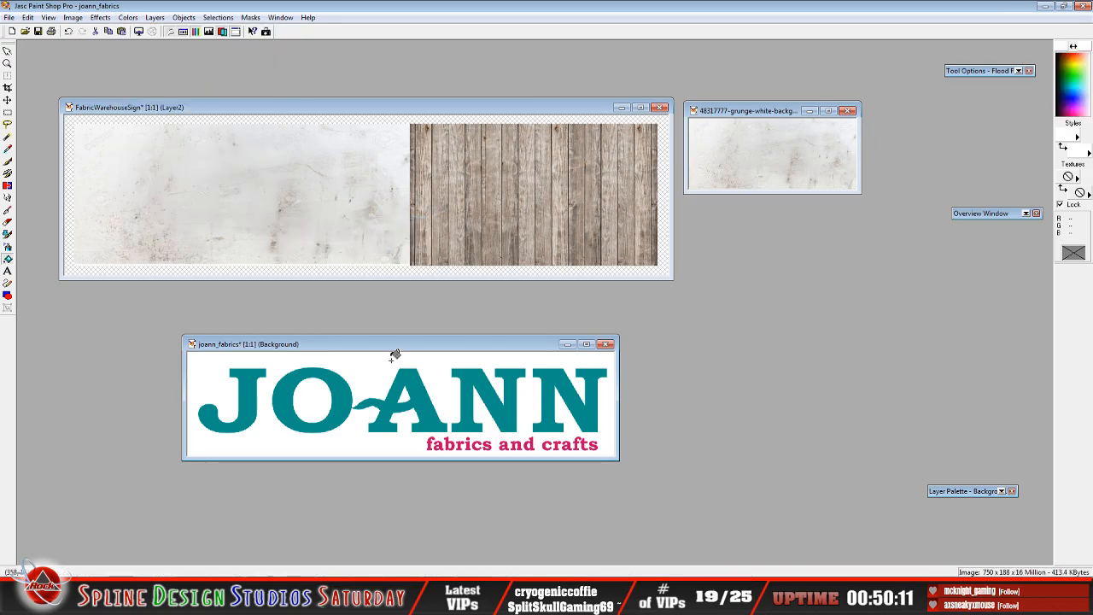
mouse_move(987, 494)
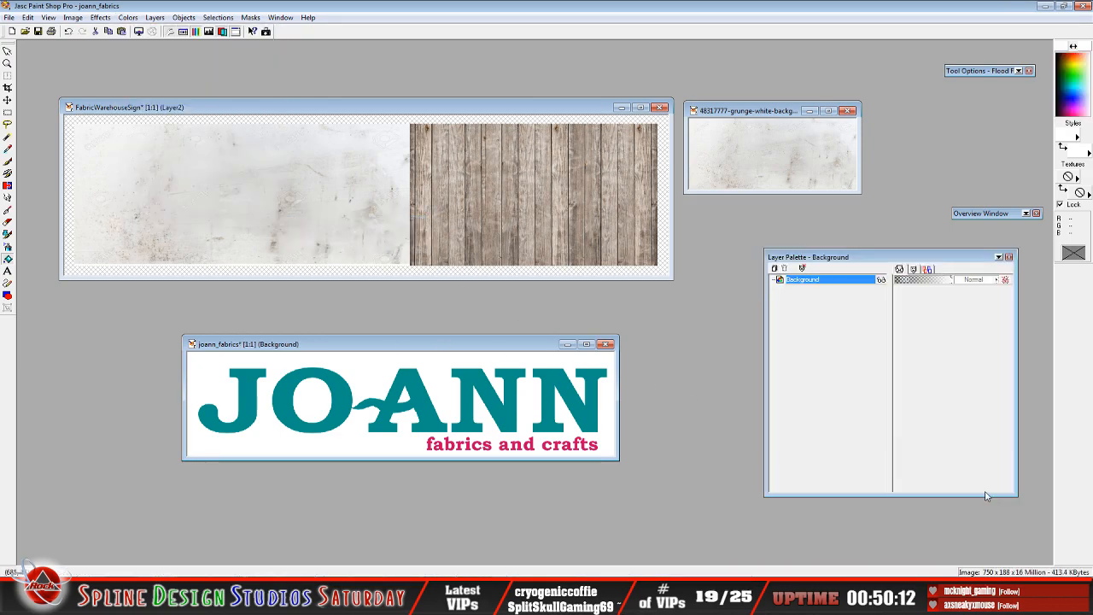
right_click(808, 279)
click(824, 424)
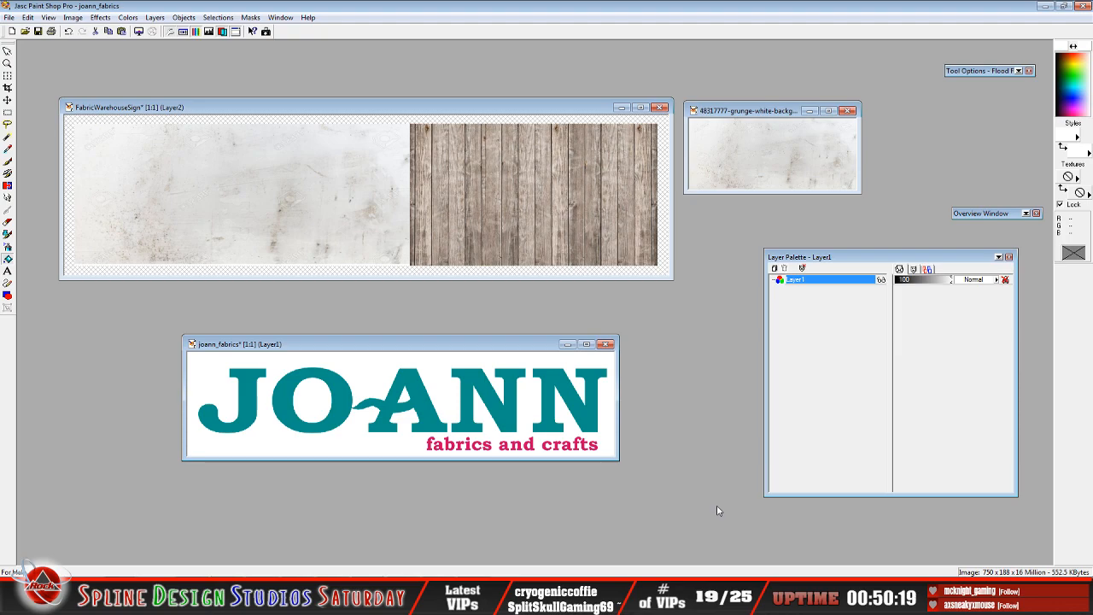
- Set the foreground colour to the basic bright magenta
click(1072, 126)
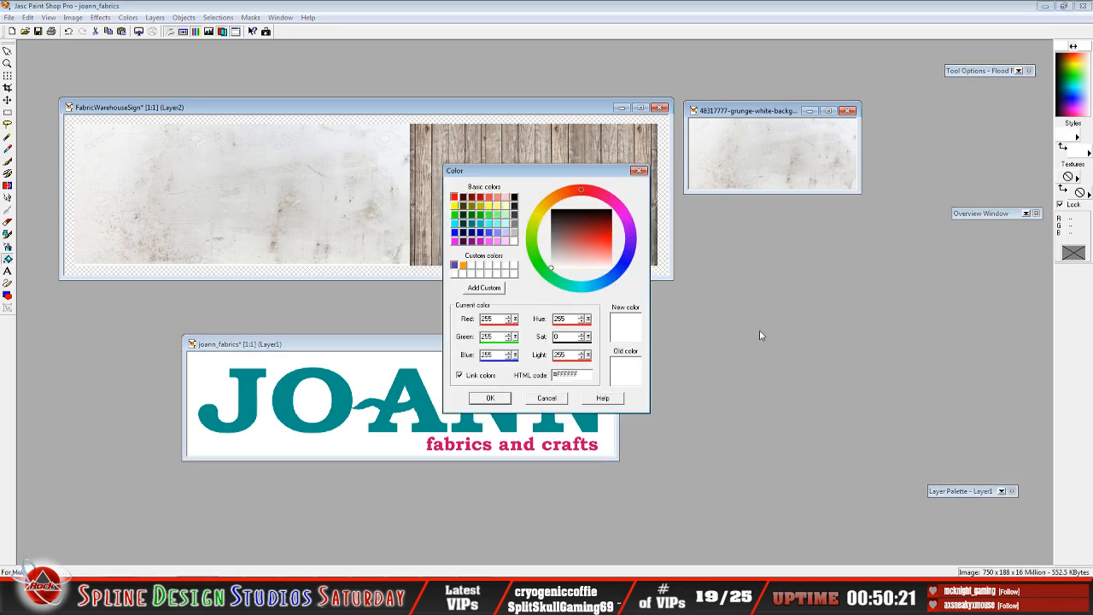
click(454, 241)
click(491, 398)
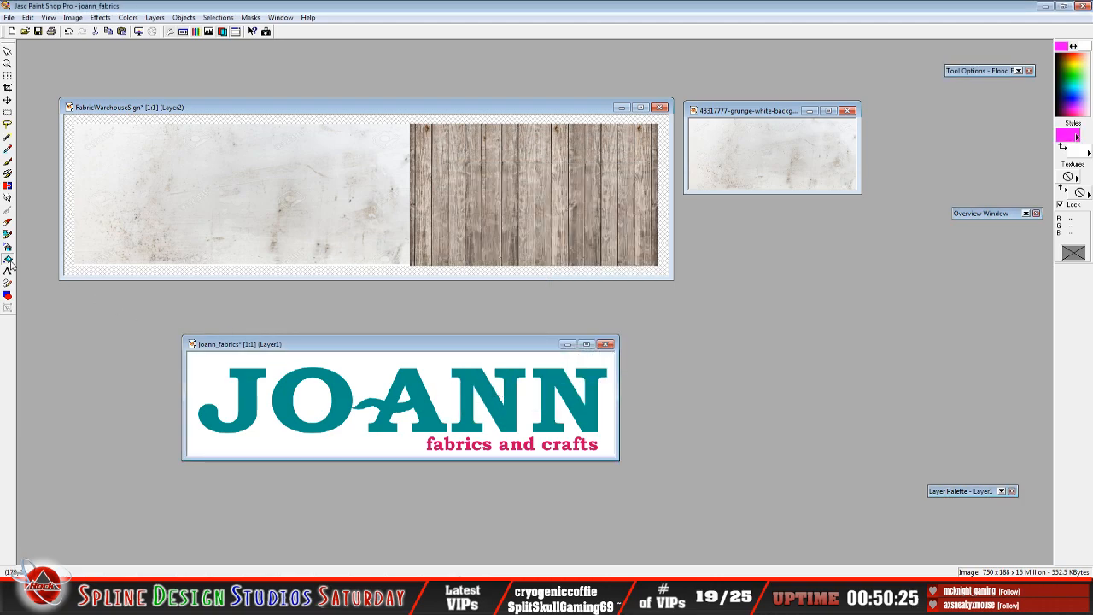
- Try flood filling the white background around the JO-ANN letters with magenta, and undo the fill
click(299, 438)
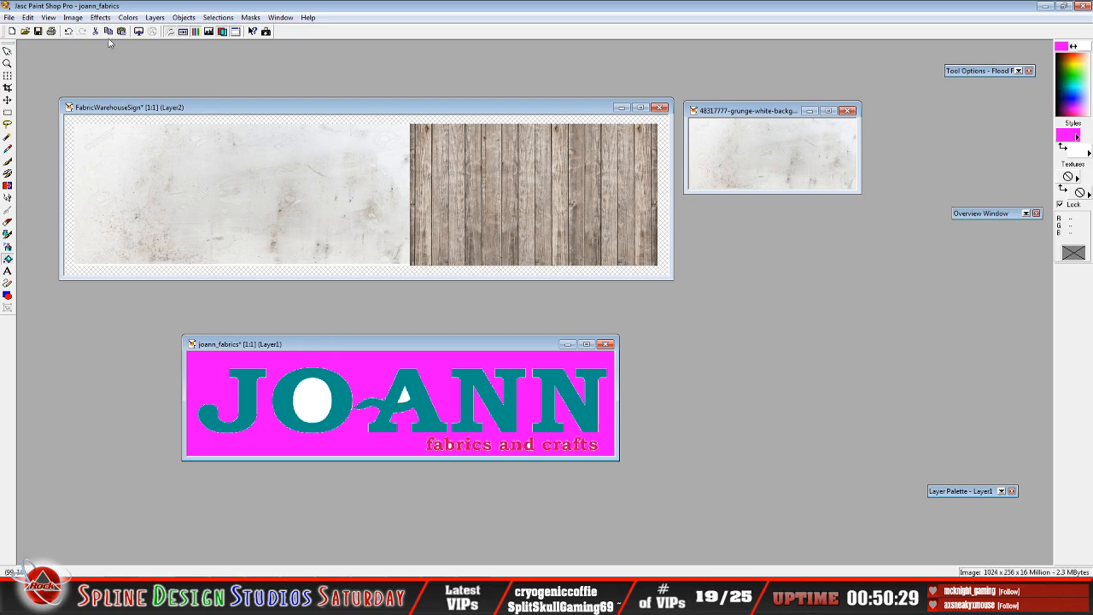
click(68, 32)
mouse_move(994, 71)
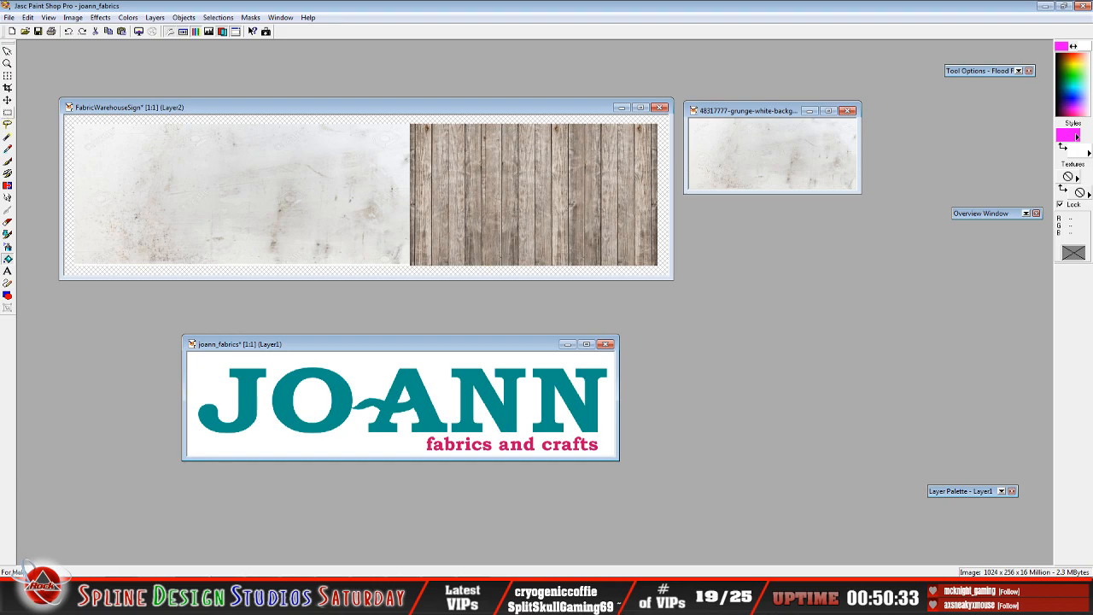
- Select the "fabrics and crafts" tagline below the JO-ANN letters with a rectangle, delete it, and deselect
click(7, 112)
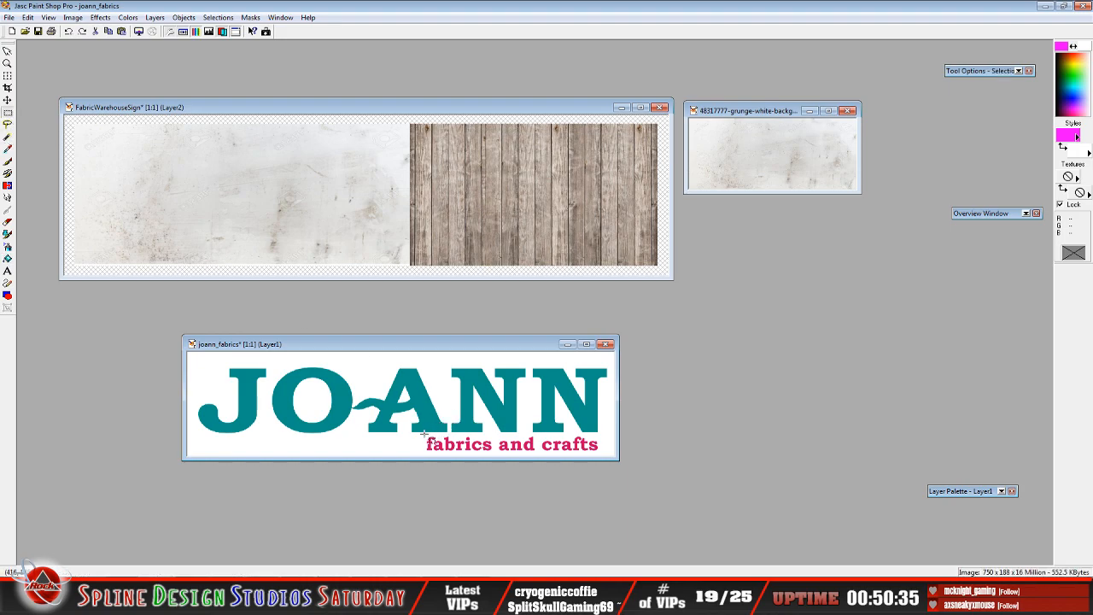
drag(422, 434, 614, 455)
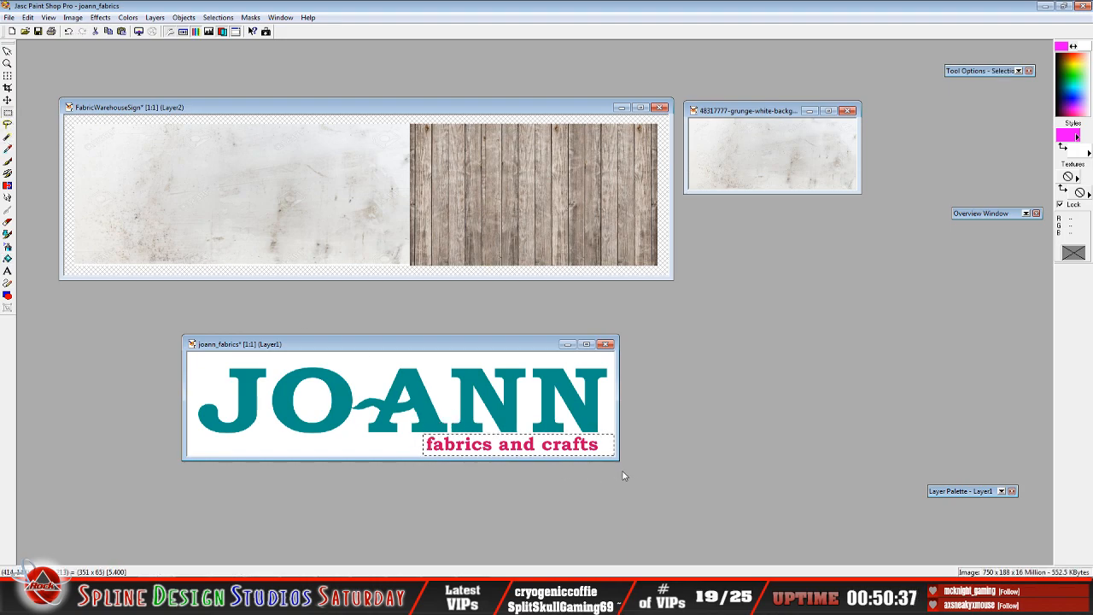
key(Delete)
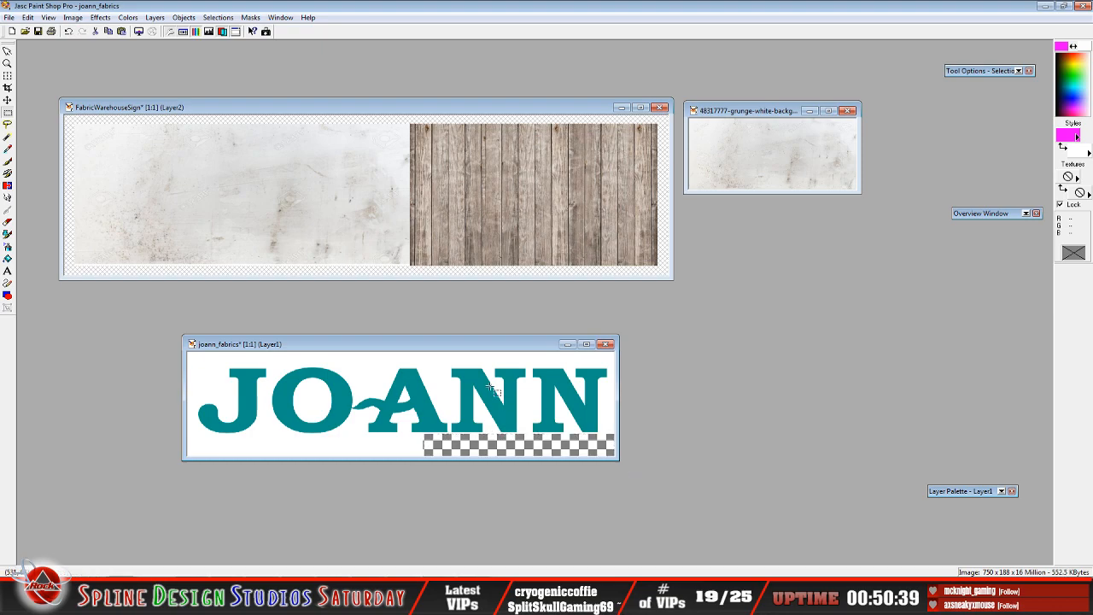
- Set the Flood Fill tolerance to 58 and fill the white around the letters and inside the O and A with magenta
click(8, 259)
mouse_move(980, 74)
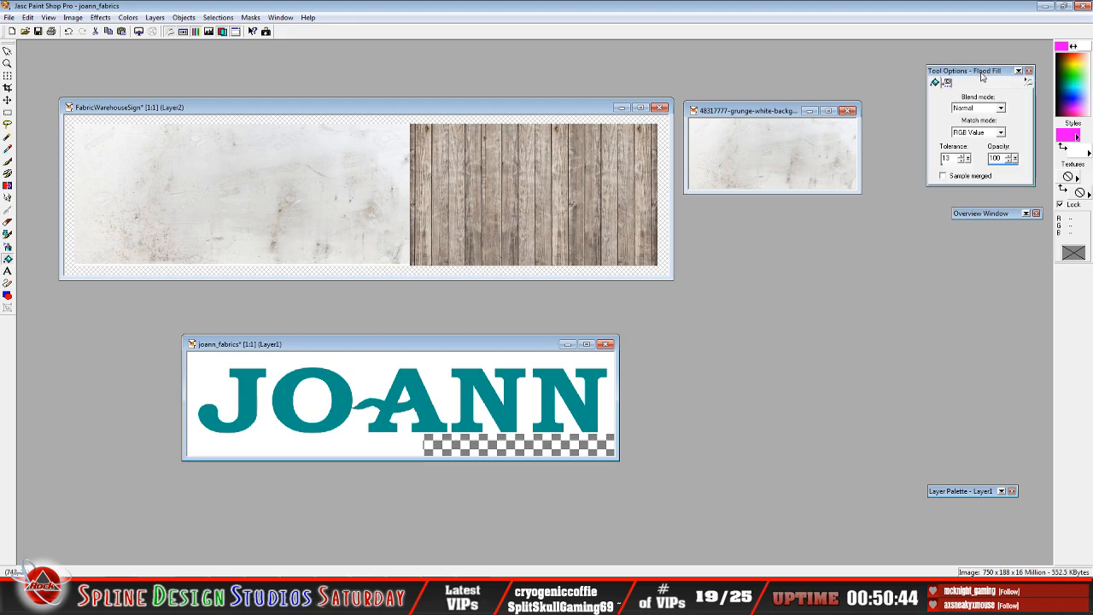
drag(969, 159, 995, 162)
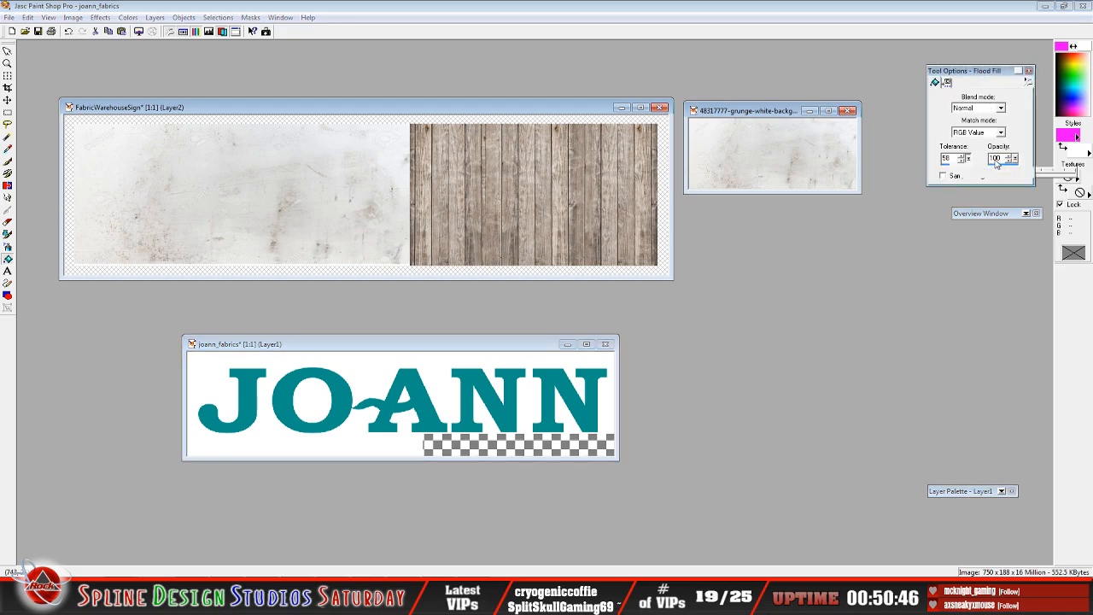
click(284, 358)
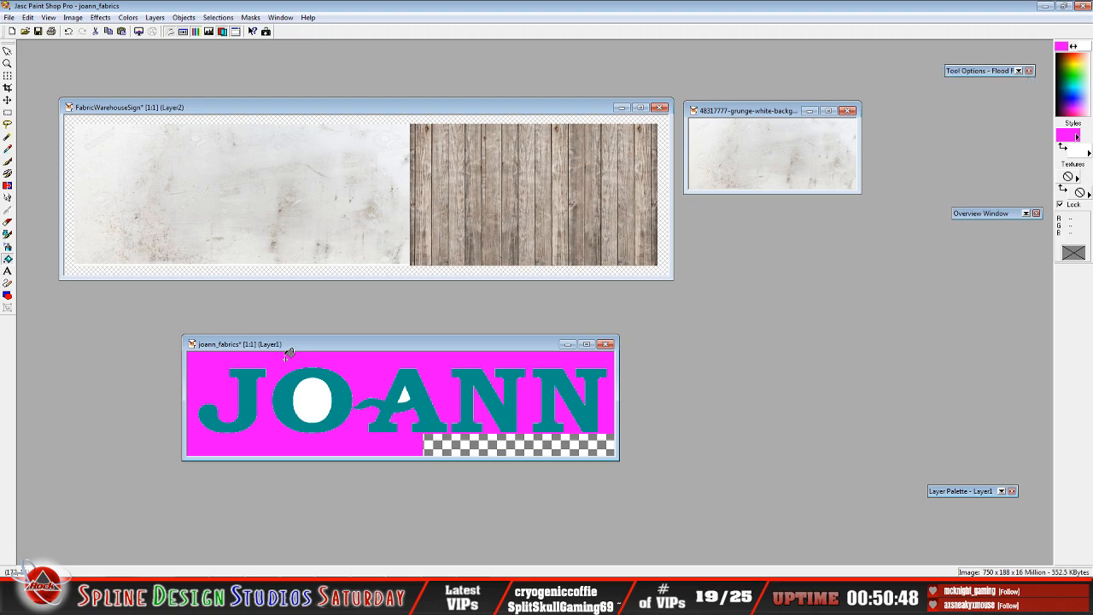
click(308, 395)
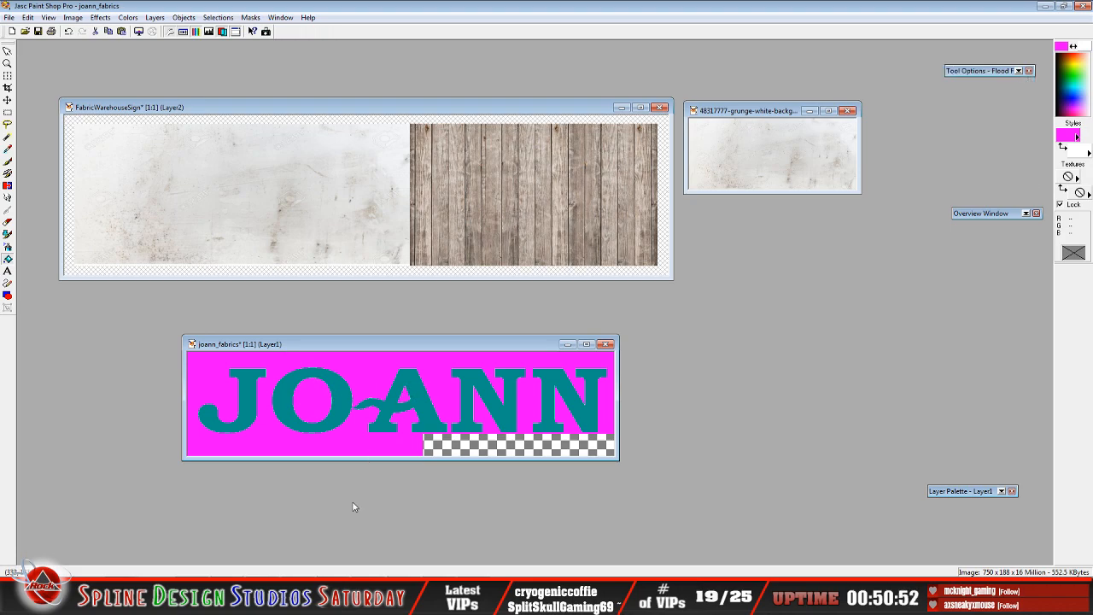
- Select and delete the magenta around the letters and inside the O and A with the Magic Wand, and return to the FabricWarehouseSign image
click(8, 136)
click(209, 394)
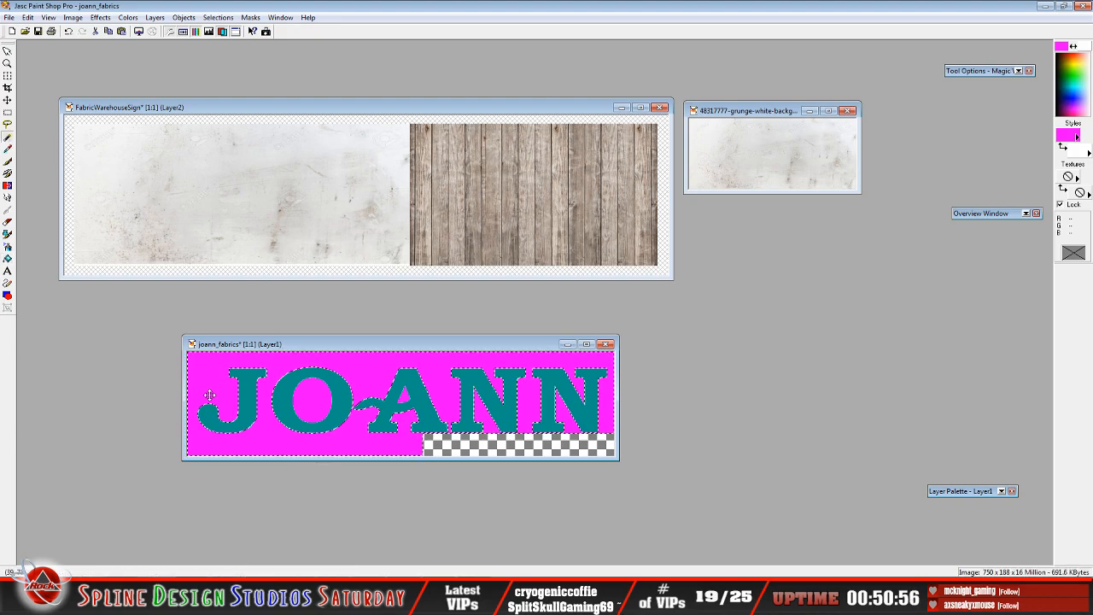
key(Delete)
key(ctrl+d)
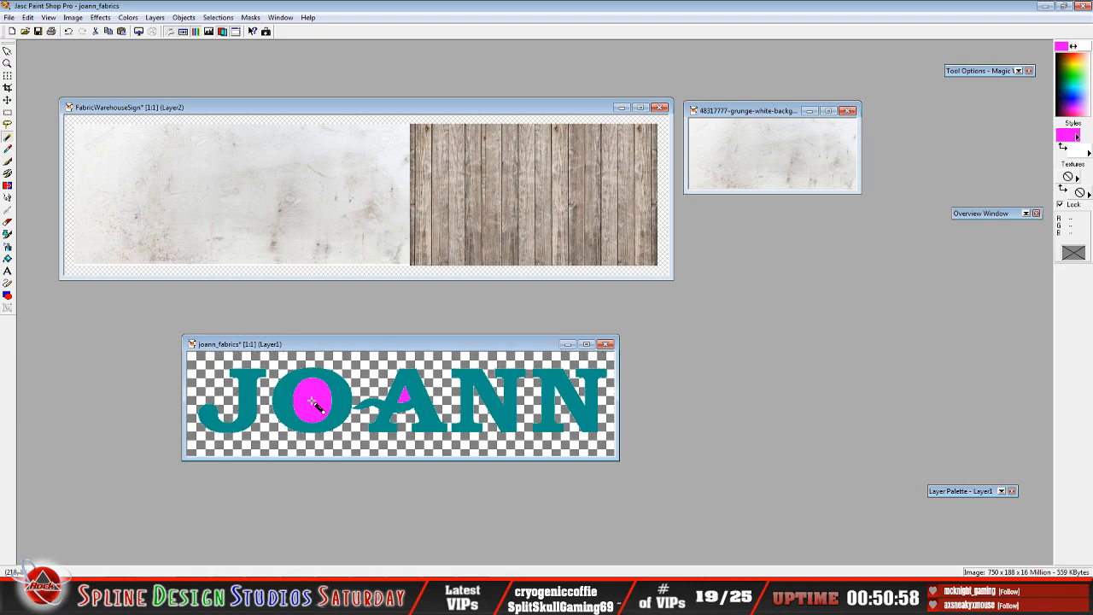
click(312, 401)
key(Delete)
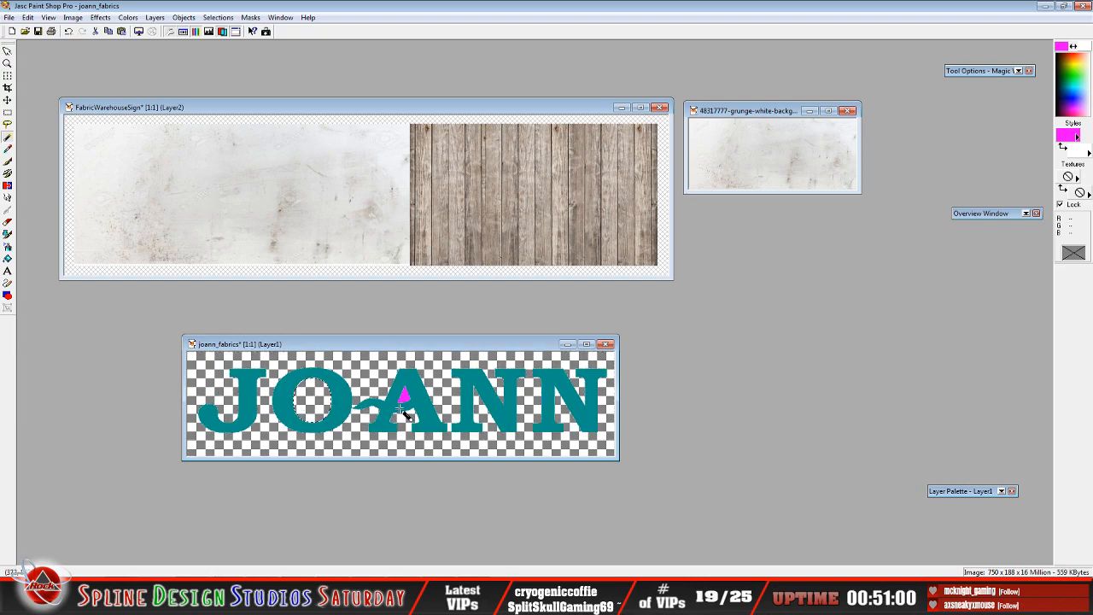
key(Delete)
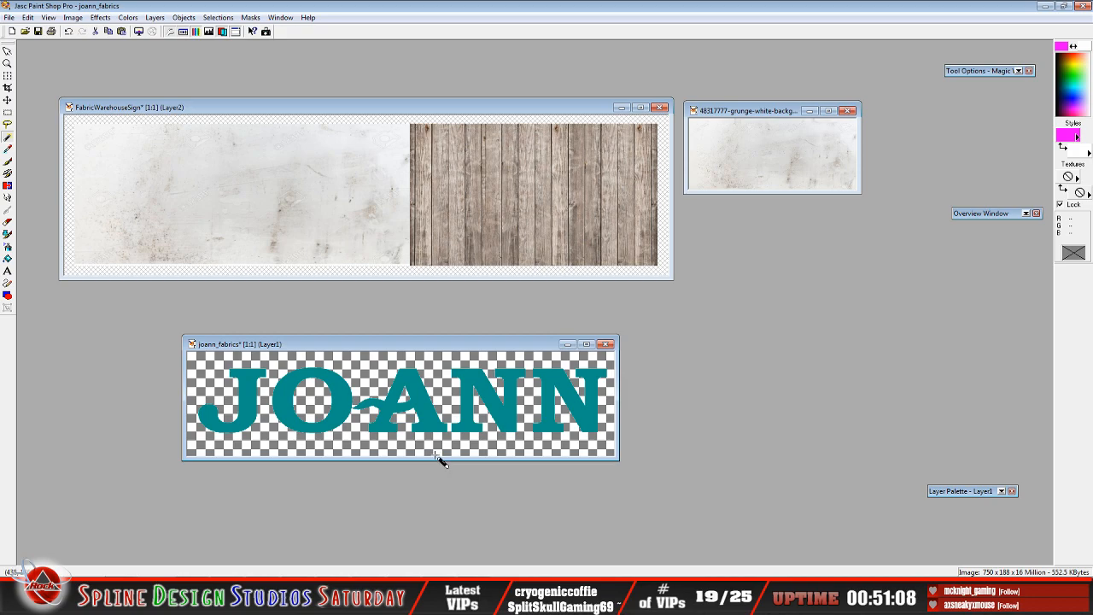
click(120, 106)
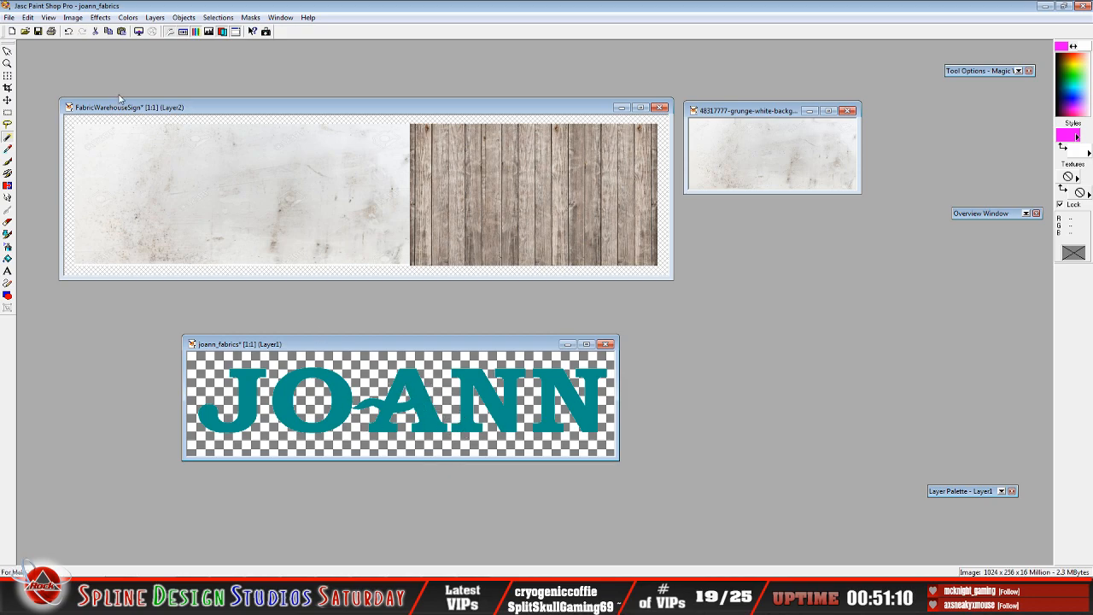
- Copy the cut-out JO-ANN logo and return to the FabricWarehouseSign image
click(29, 17)
click(62, 90)
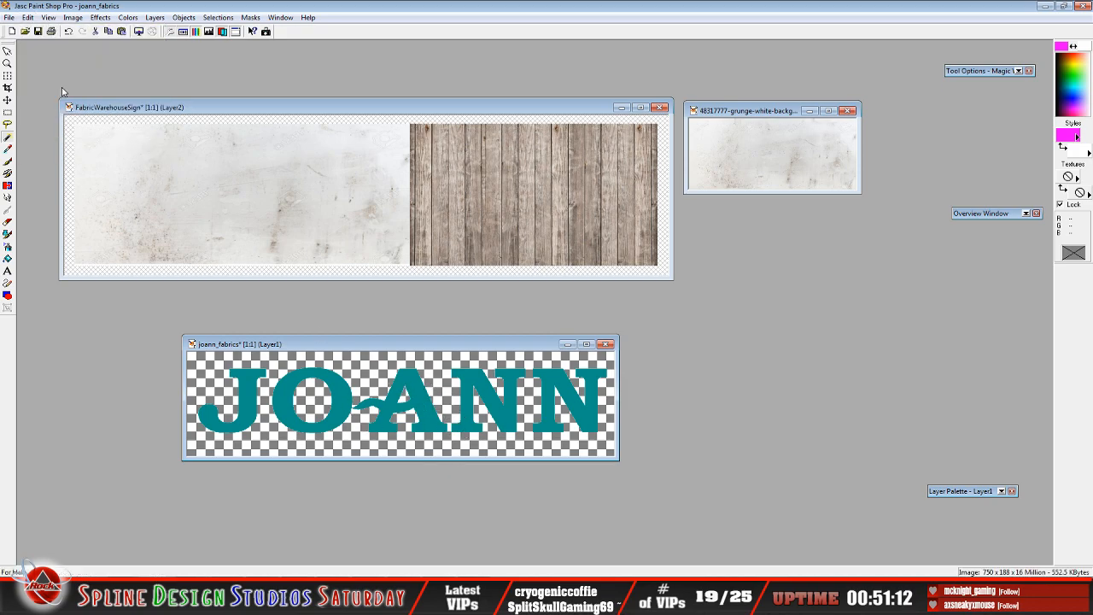
click(189, 108)
mouse_move(971, 493)
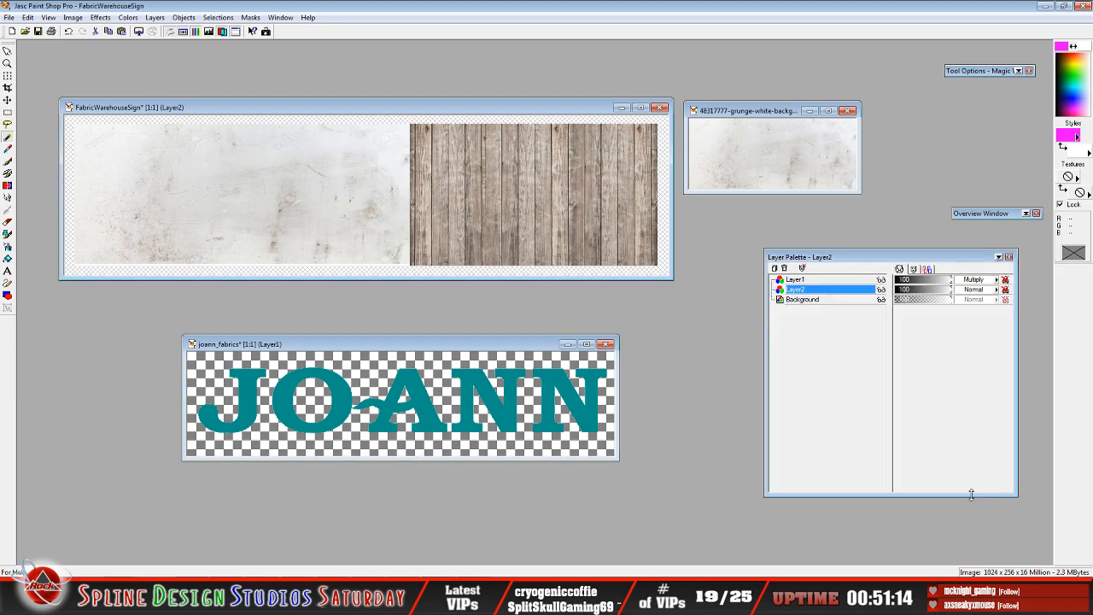
click(814, 300)
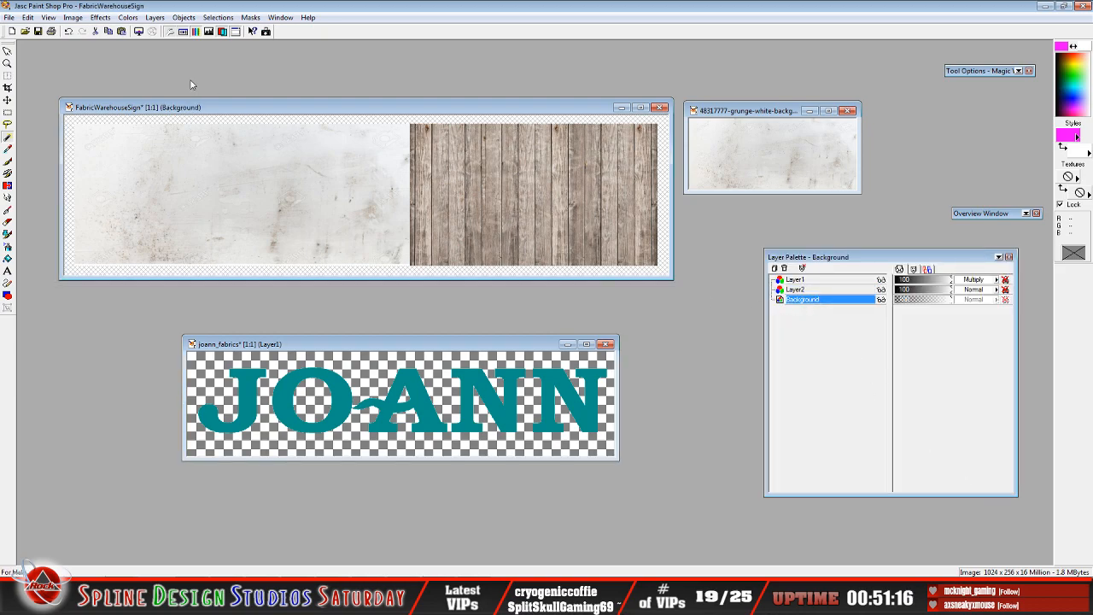
click(28, 17)
mouse_move(66, 115)
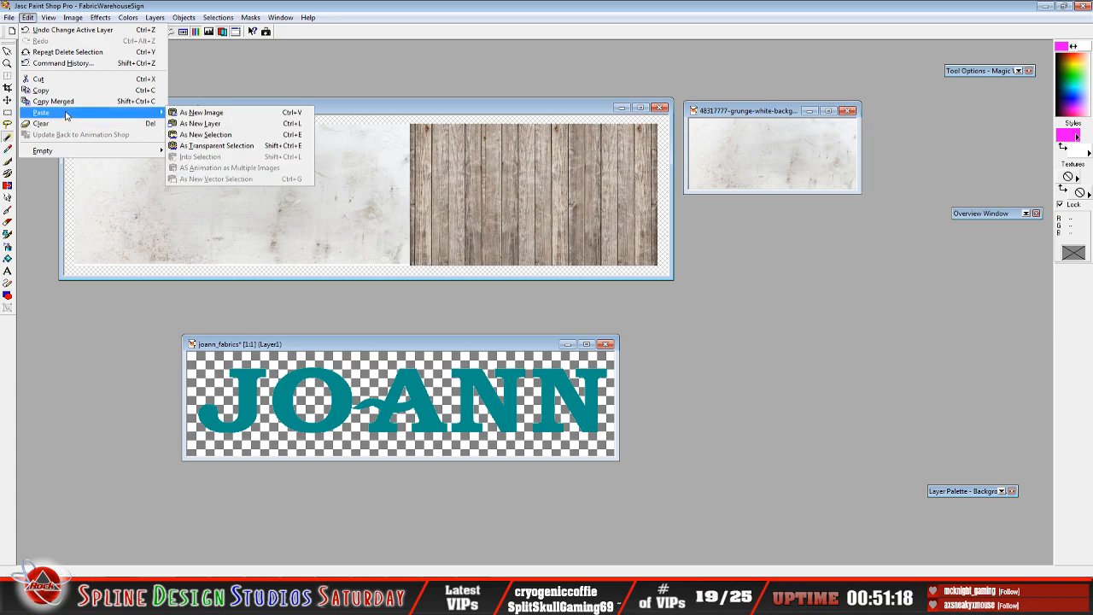
click(413, 105)
- Paste the JO-ANN logo into FabricWarehouseSign as a new layer above Layer2
mouse_move(973, 491)
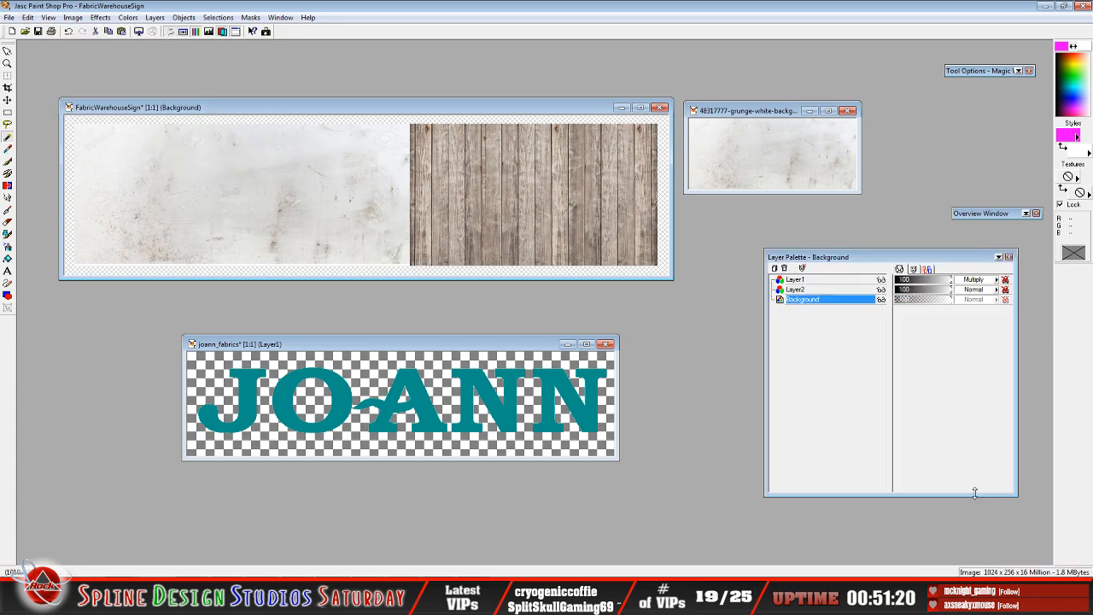
click(816, 290)
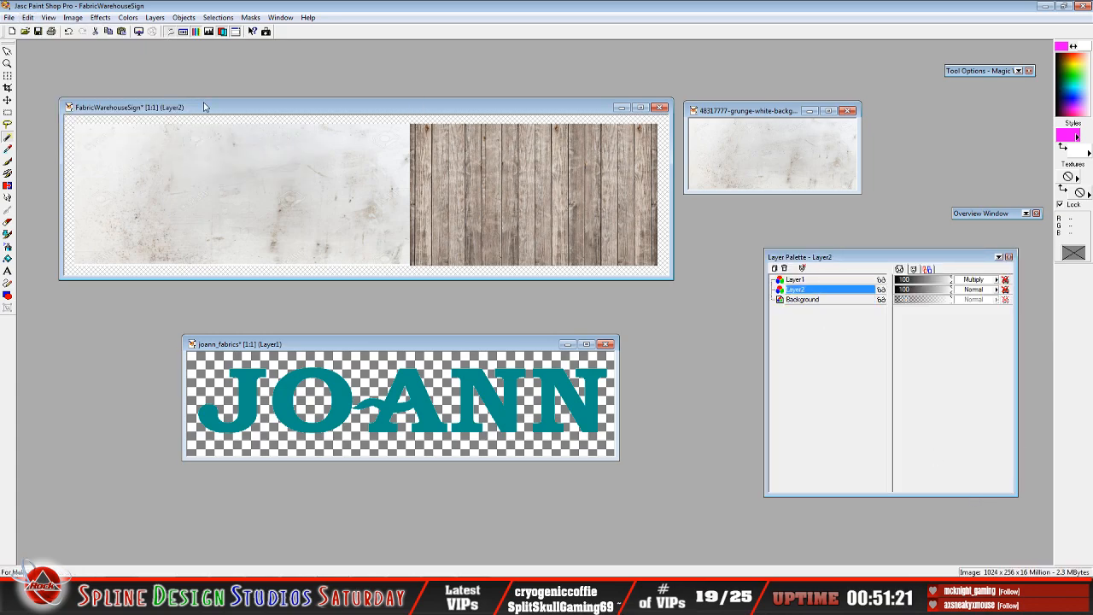
click(28, 17)
mouse_move(51, 112)
click(214, 119)
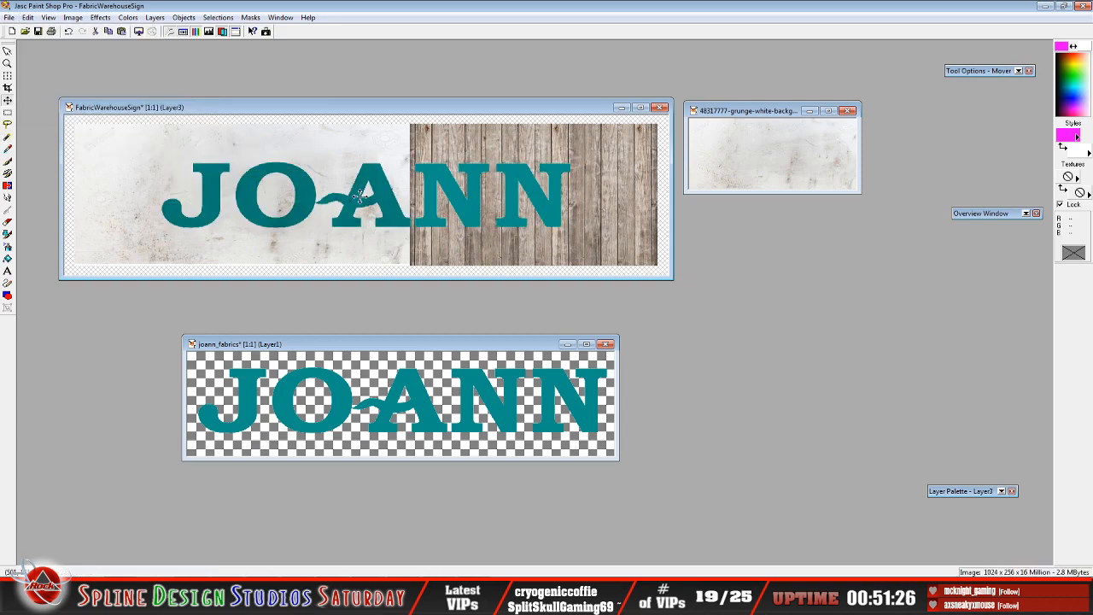
- Try to shift the pasted logo toward the grunge half with the Mover, and undo the move
click(68, 31)
drag(372, 174, 363, 171)
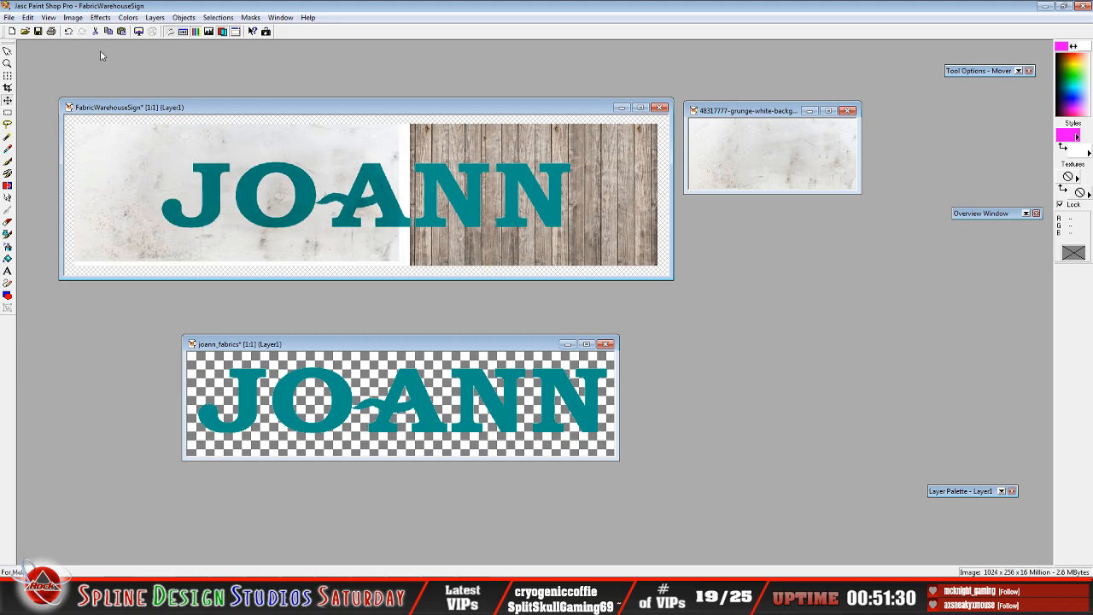
click(69, 32)
- Move the JO-ANN logo onto the grunge half and scale it down with the Deform tool to fit the half's width
click(515, 180)
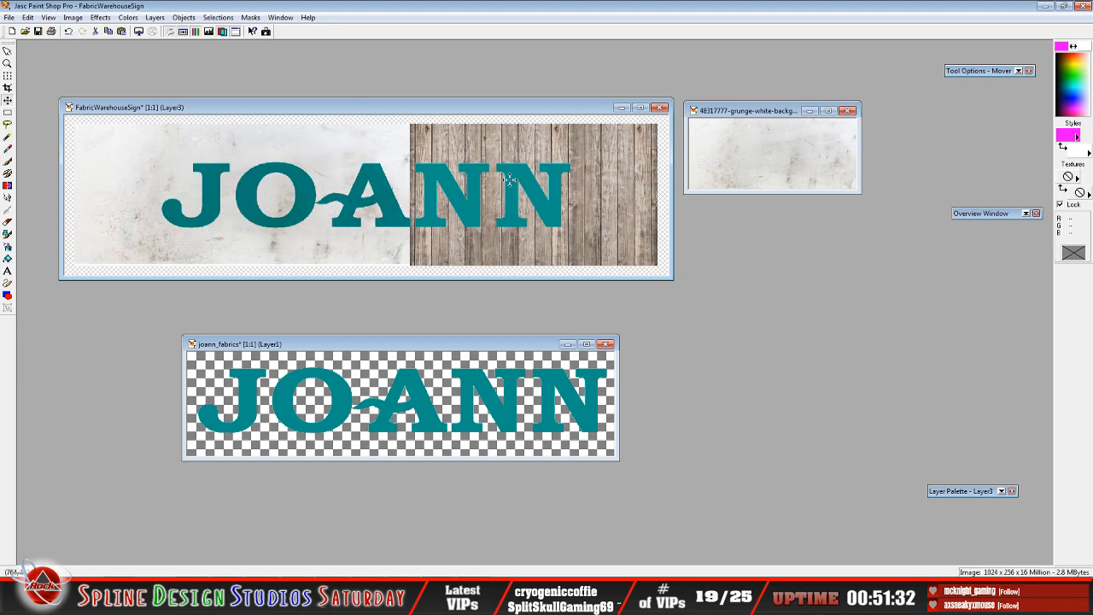
drag(515, 175, 469, 168)
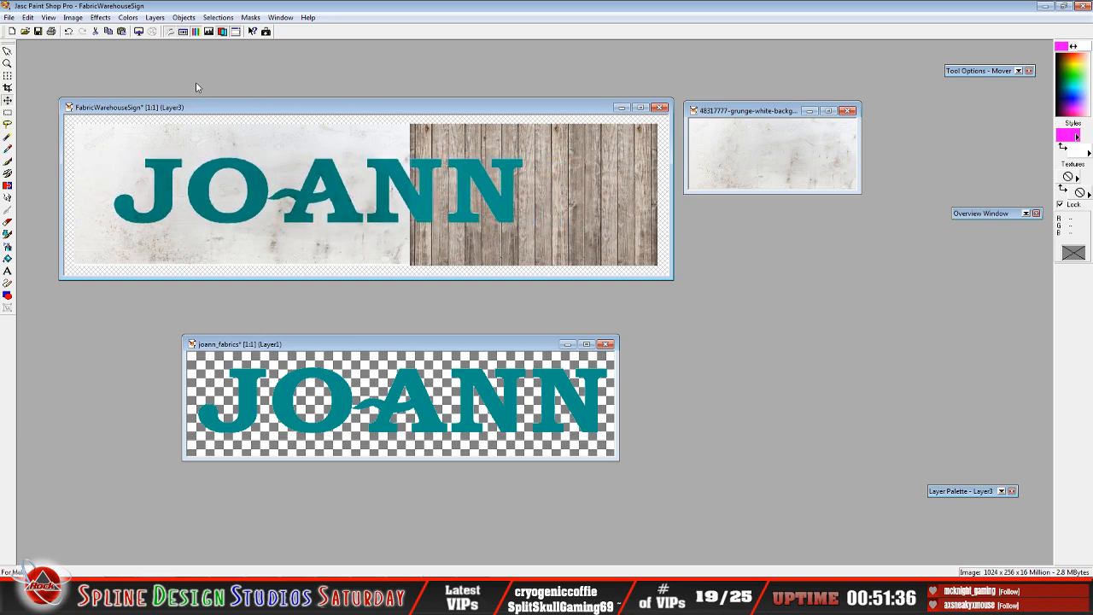
click(8, 76)
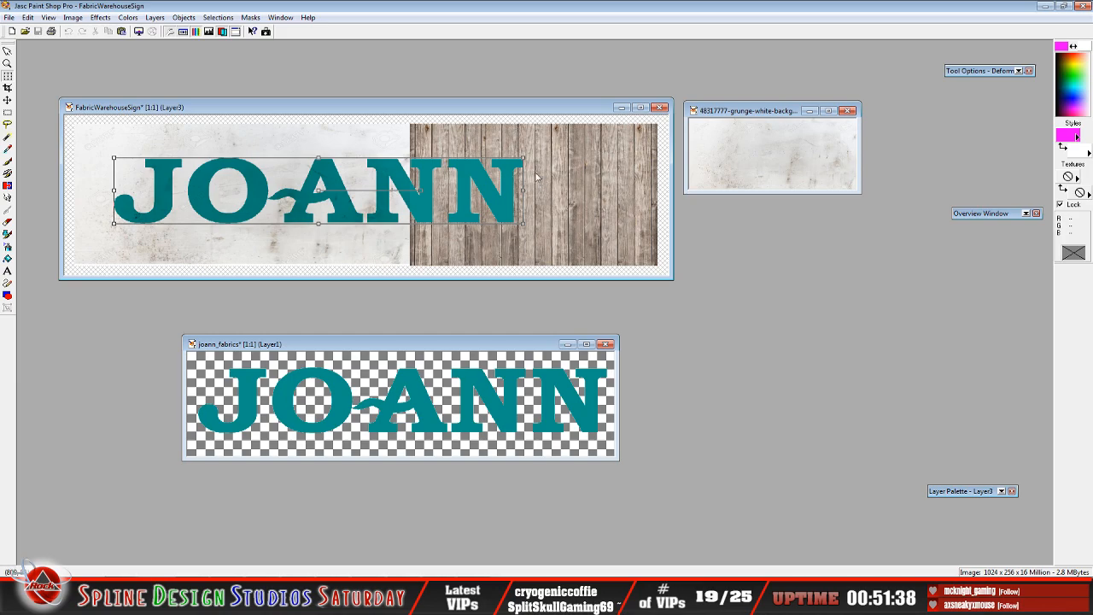
drag(523, 159, 411, 170)
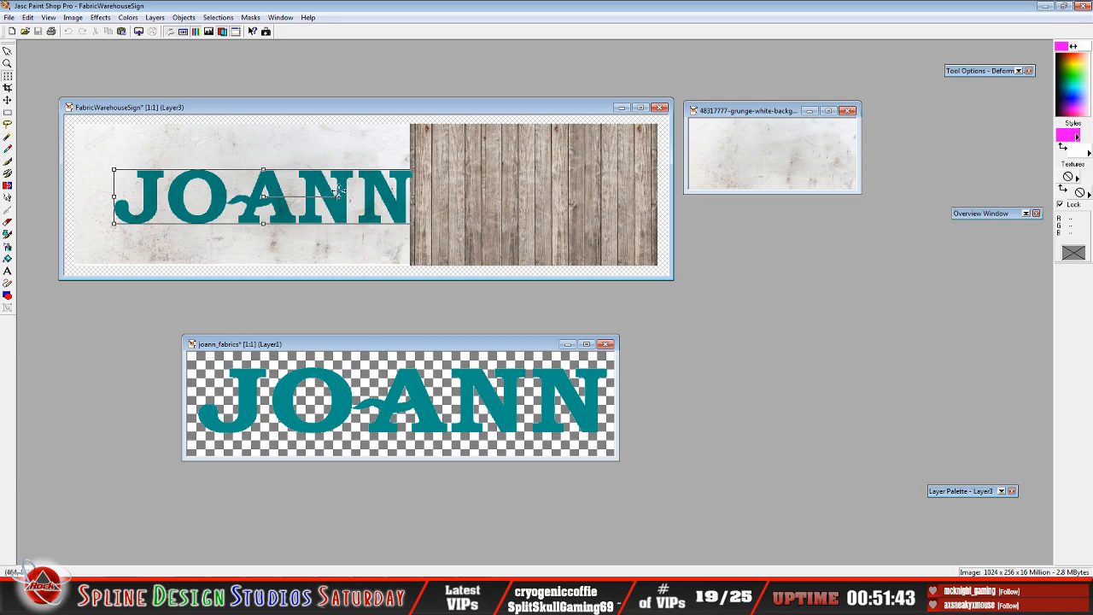
drag(338, 193, 309, 156)
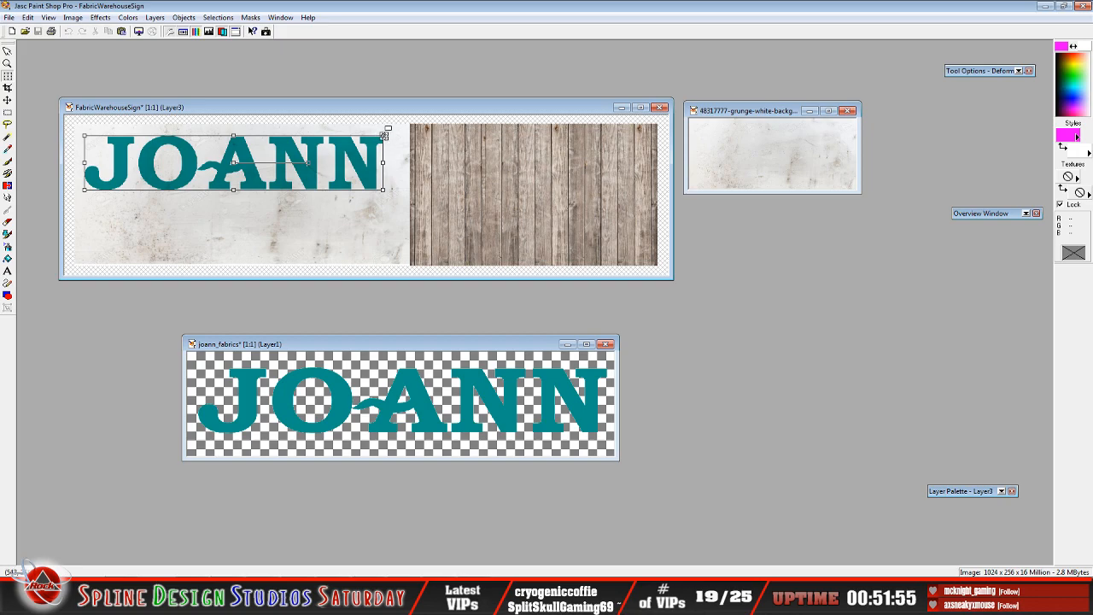
- Shrink the logo slightly more, position it in the upper left of the grunge area, and apply the deformation
drag(383, 135, 353, 138)
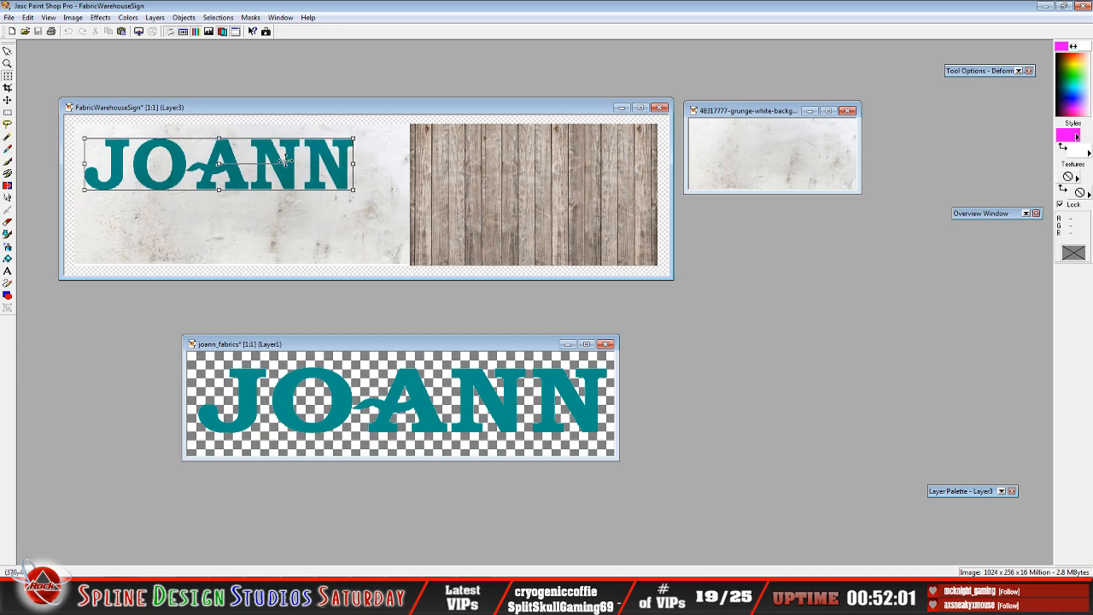
drag(289, 155, 293, 156)
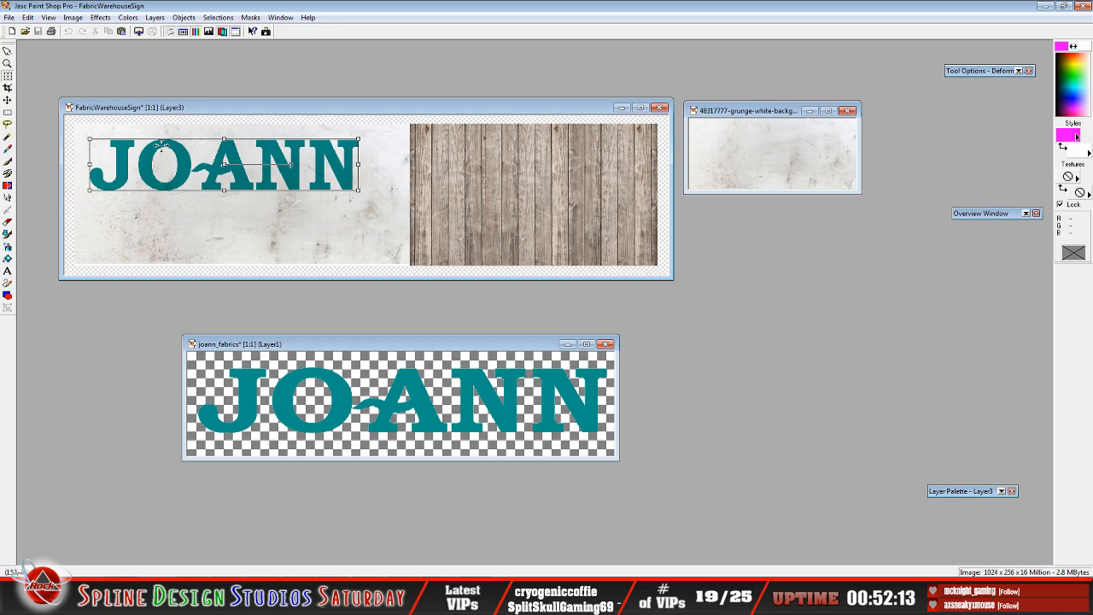
drag(161, 145, 158, 144)
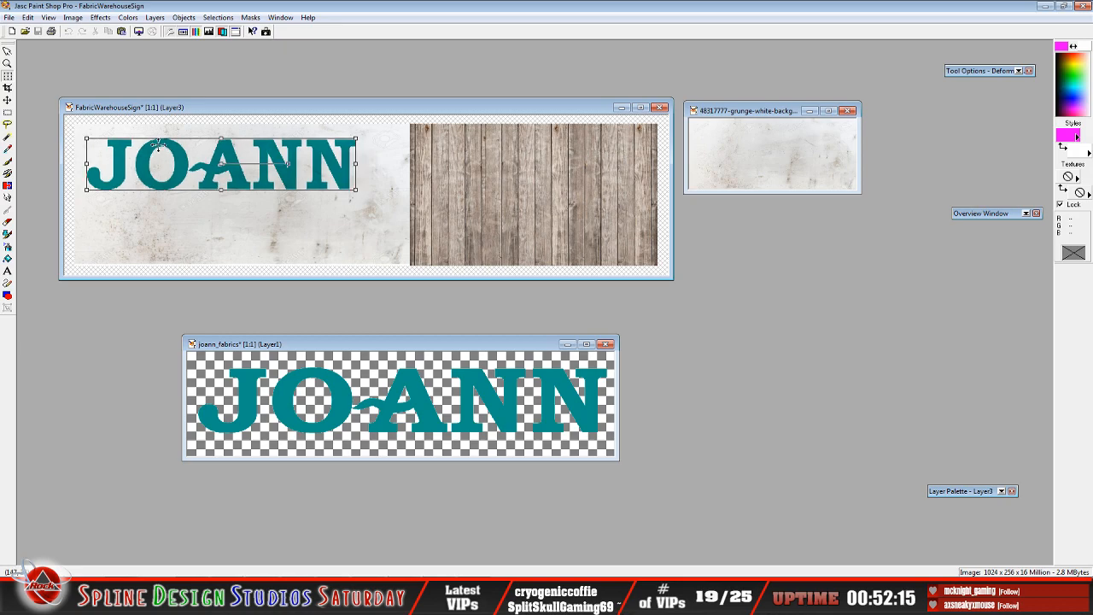
click(7, 112)
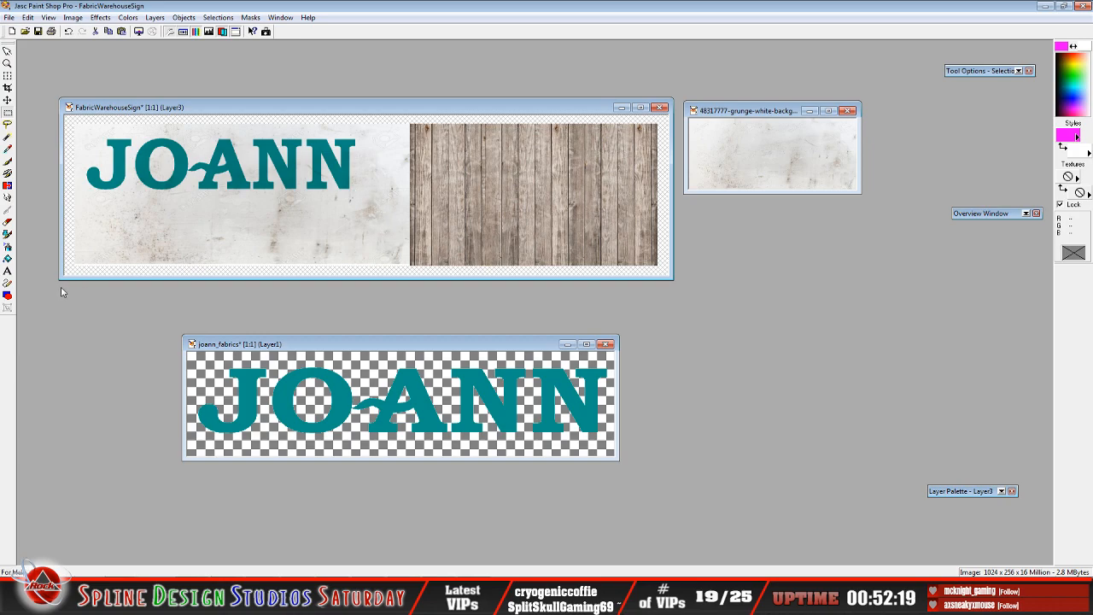
- Pick the logo's teal as the background fill color and set the foreground stroke style to none
click(8, 148)
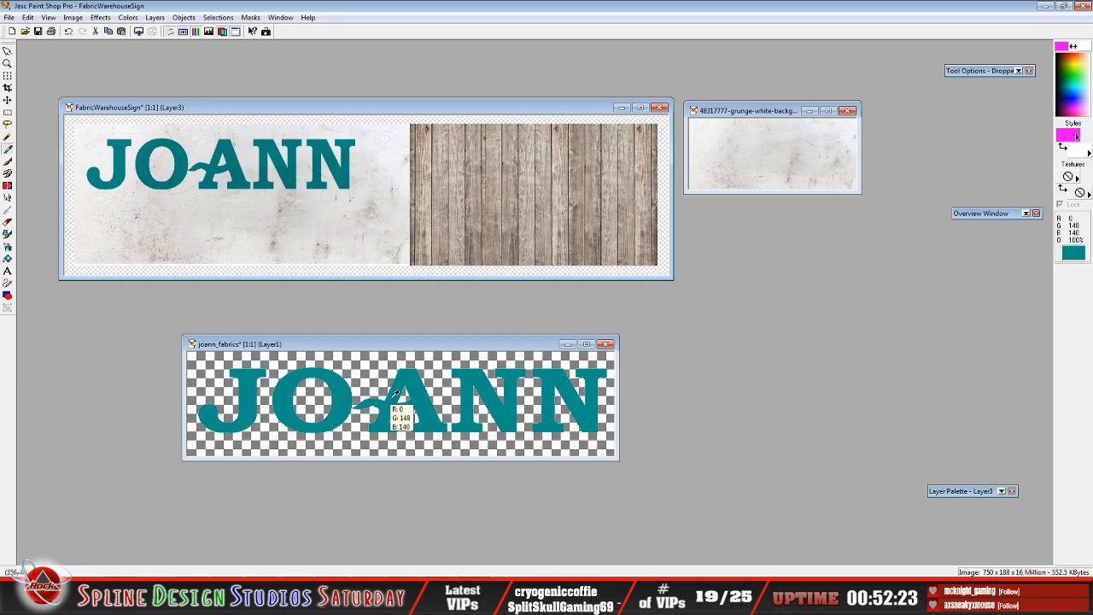
right_click(290, 386)
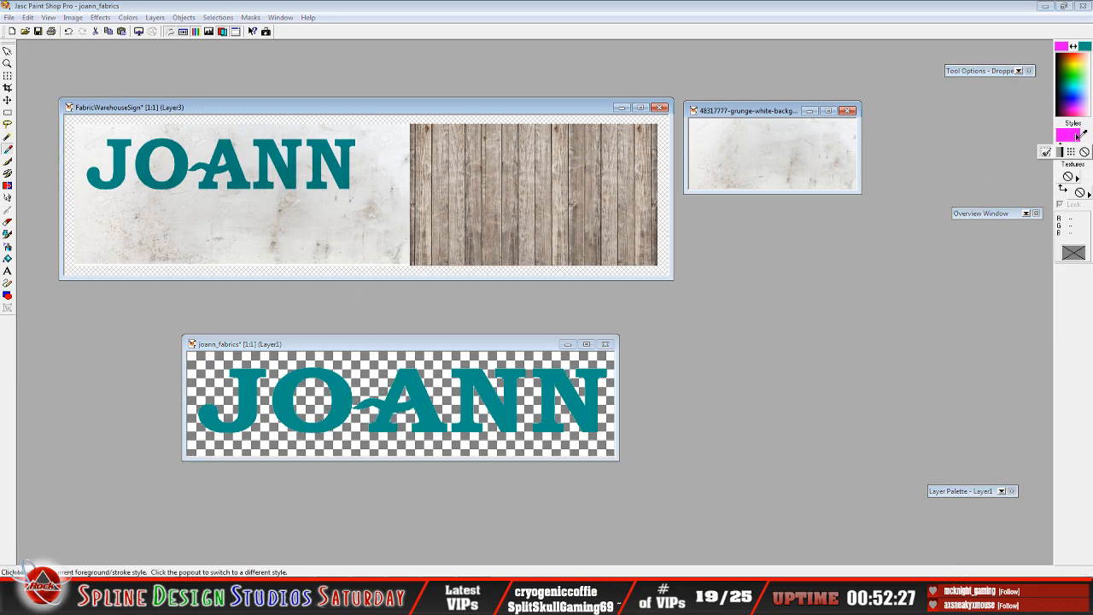
click(1077, 137)
click(1085, 151)
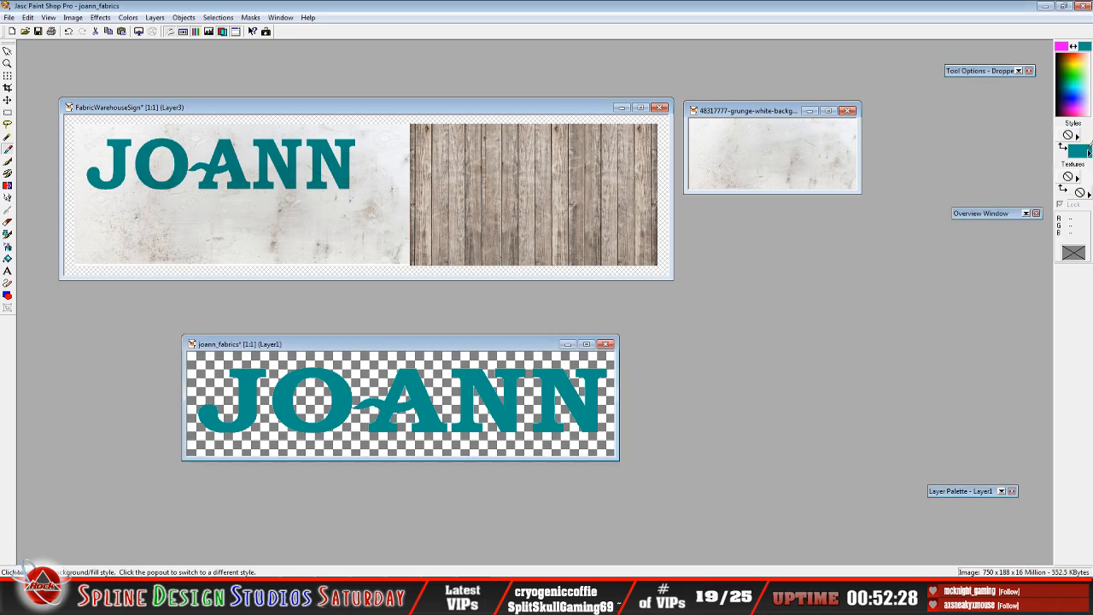
- Start a teal text object just after the logo's last N, turn off italic, and enter 's as its text
click(6, 271)
click(373, 177)
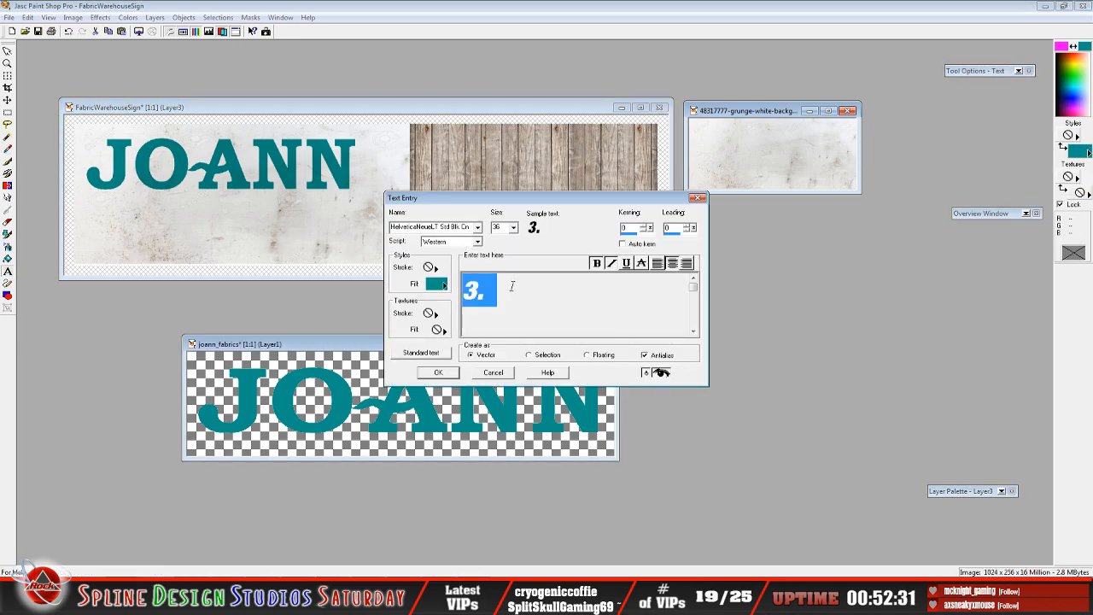
click(522, 299)
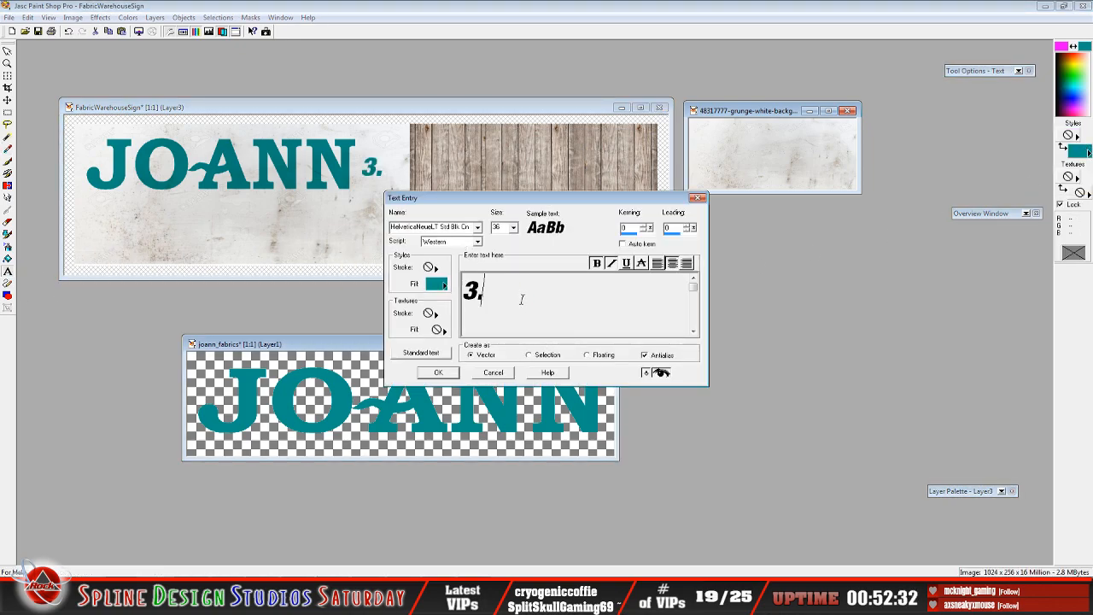
click(611, 262)
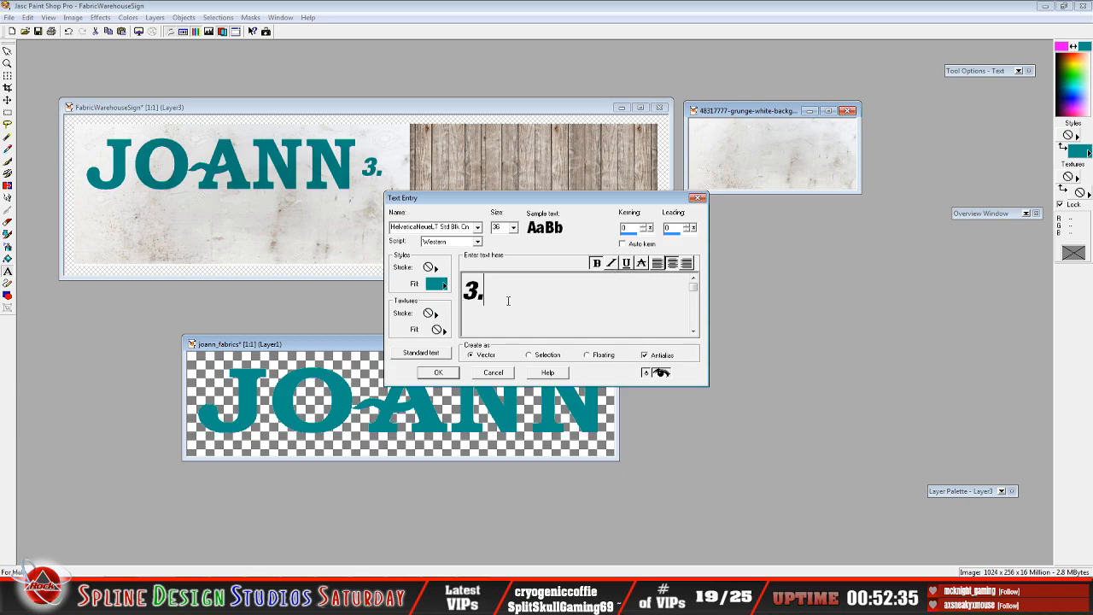
key(BackSpace)
key(BackSpace)
text('s)
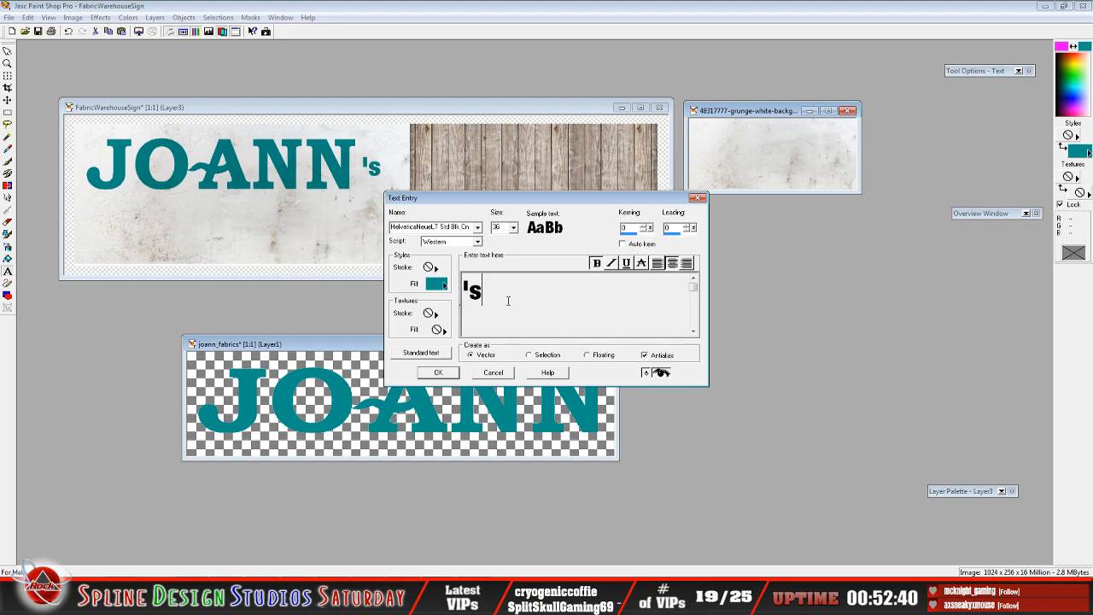
- Set the 's text to the AardvarkBold font at size 72
drag(492, 296, 455, 295)
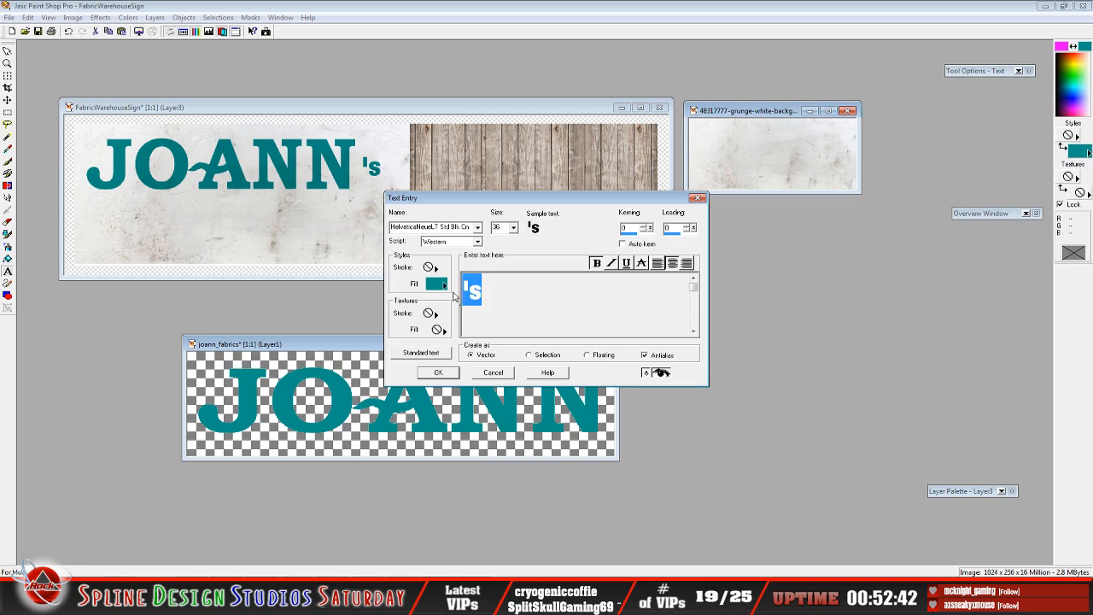
click(479, 227)
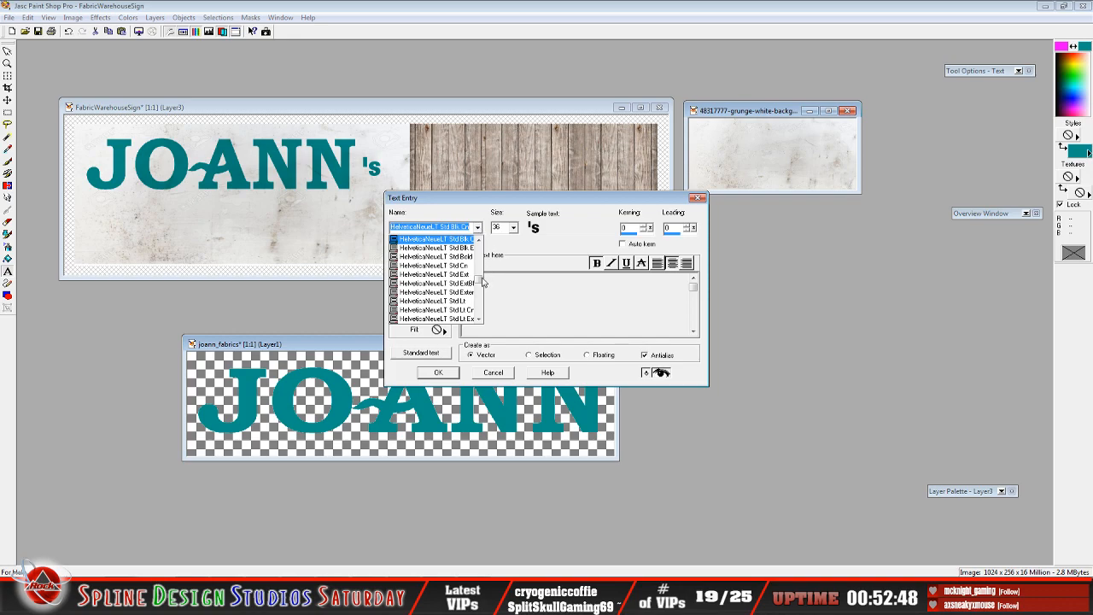
drag(483, 282, 481, 260)
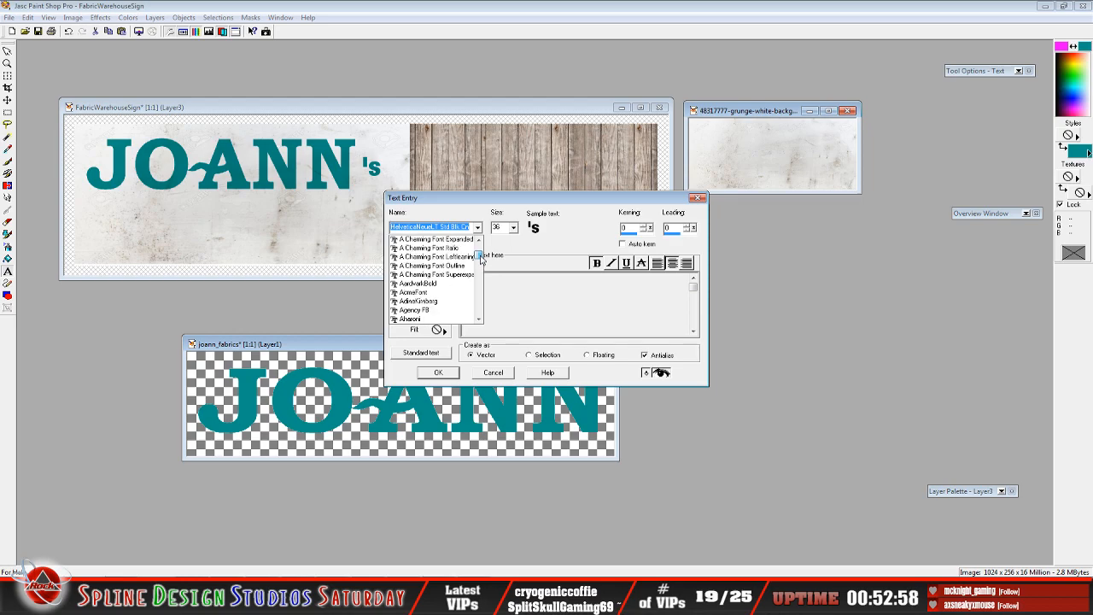
click(457, 284)
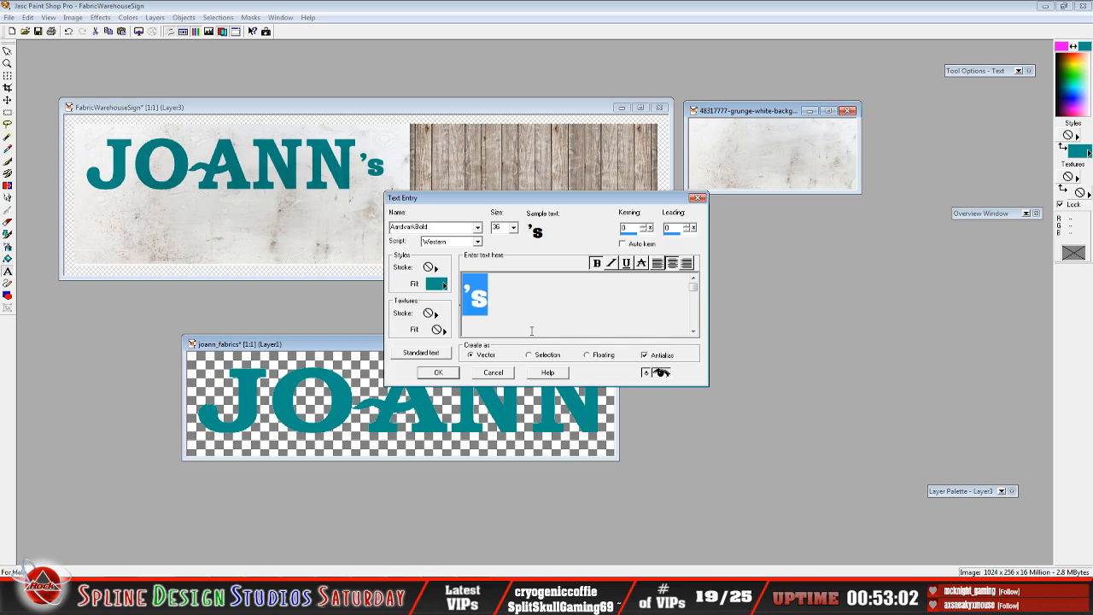
click(513, 228)
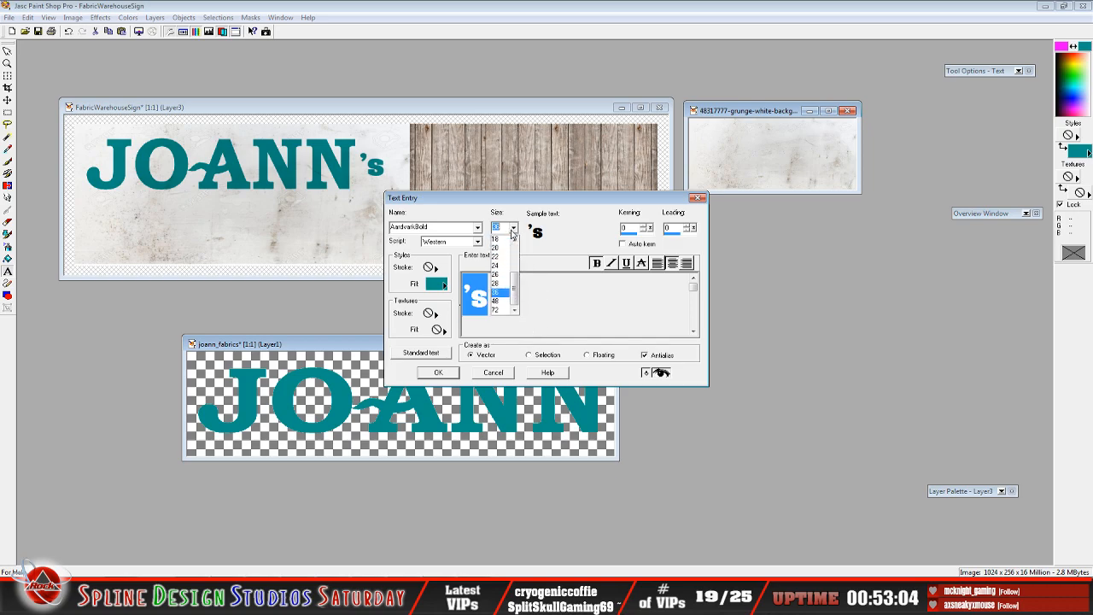
click(514, 300)
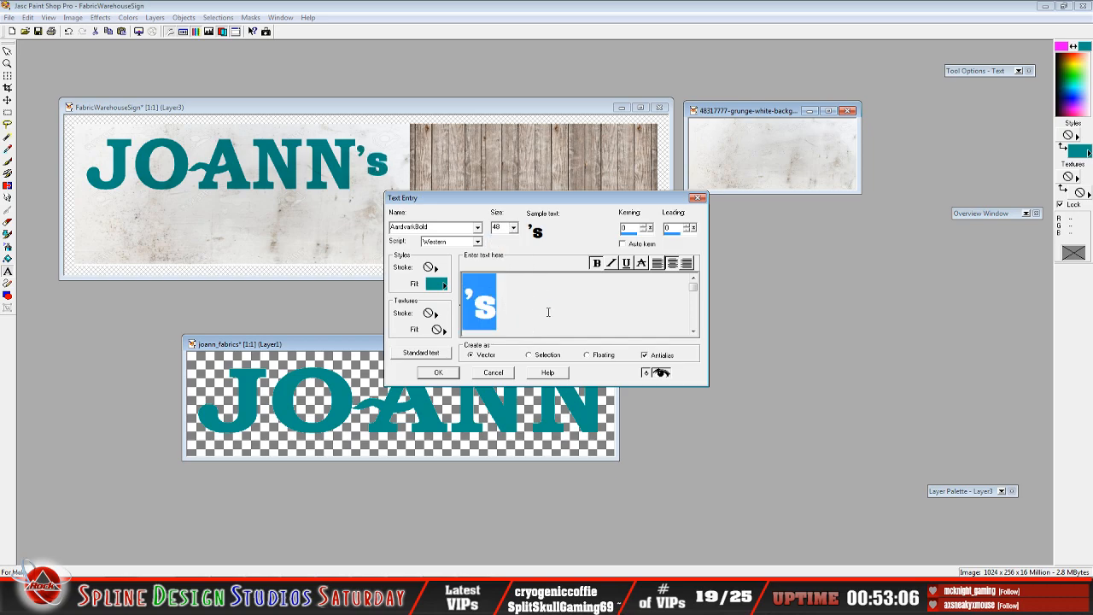
click(513, 227)
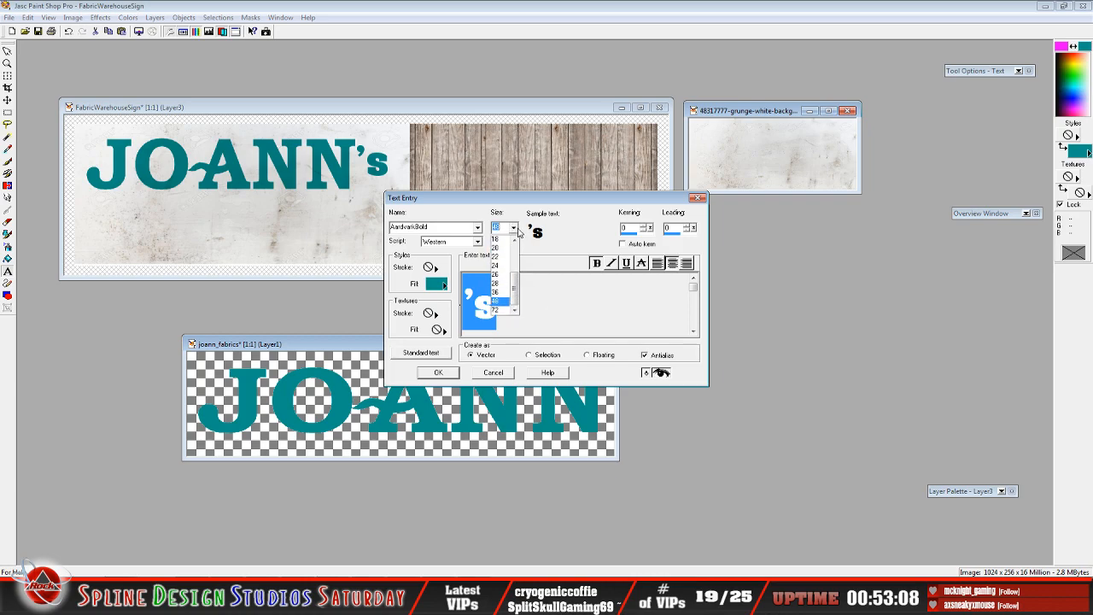
click(507, 314)
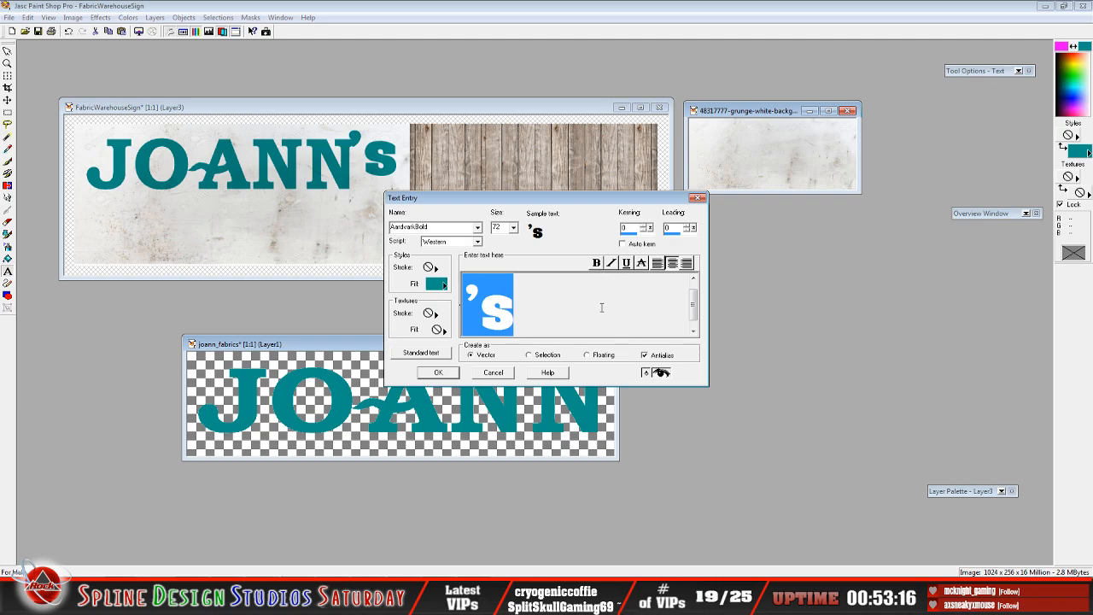
- Place the 's text, move it next to the final N of the logo, and narrow it slightly from its left edge
click(438, 372)
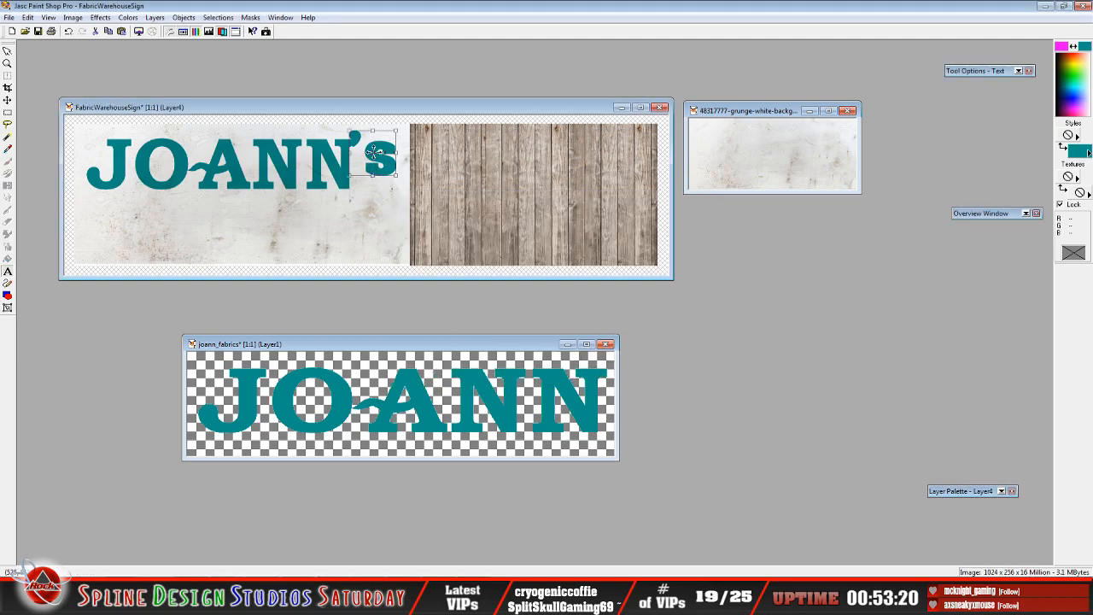
drag(373, 151, 381, 166)
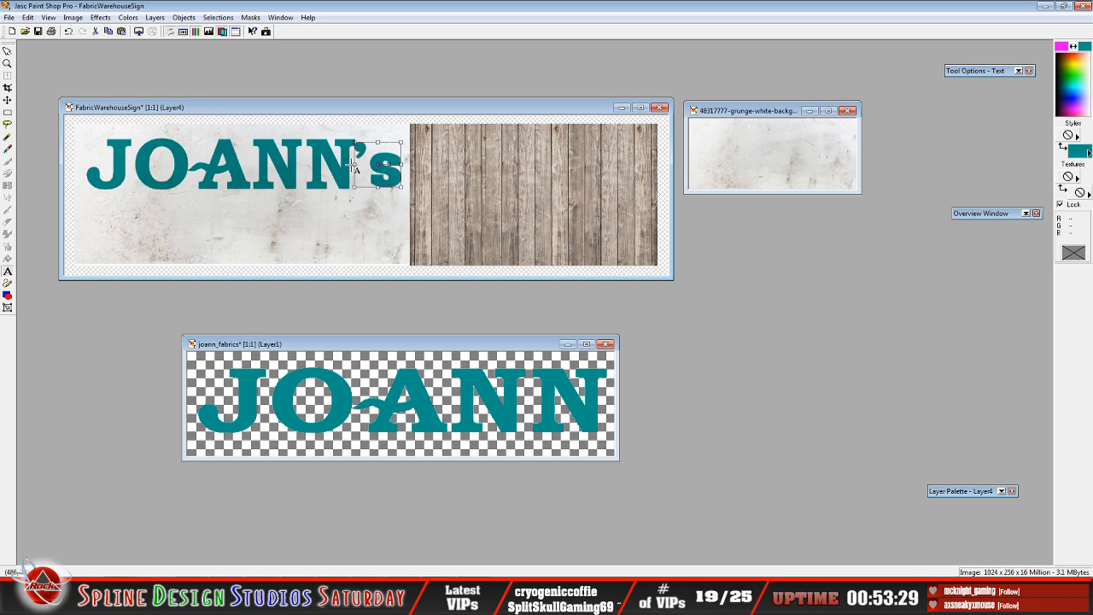
drag(356, 163, 360, 163)
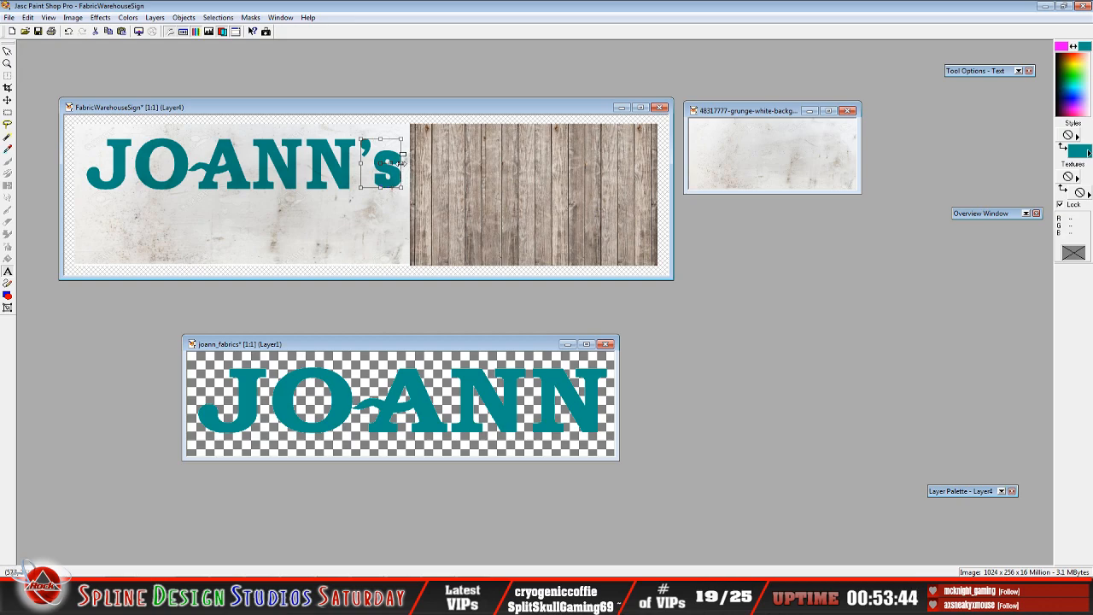
- Narrow the 's text slightly, undo its deselection, and delete it from beside the logo's final N
drag(401, 163, 400, 163)
key(ctrl+d)
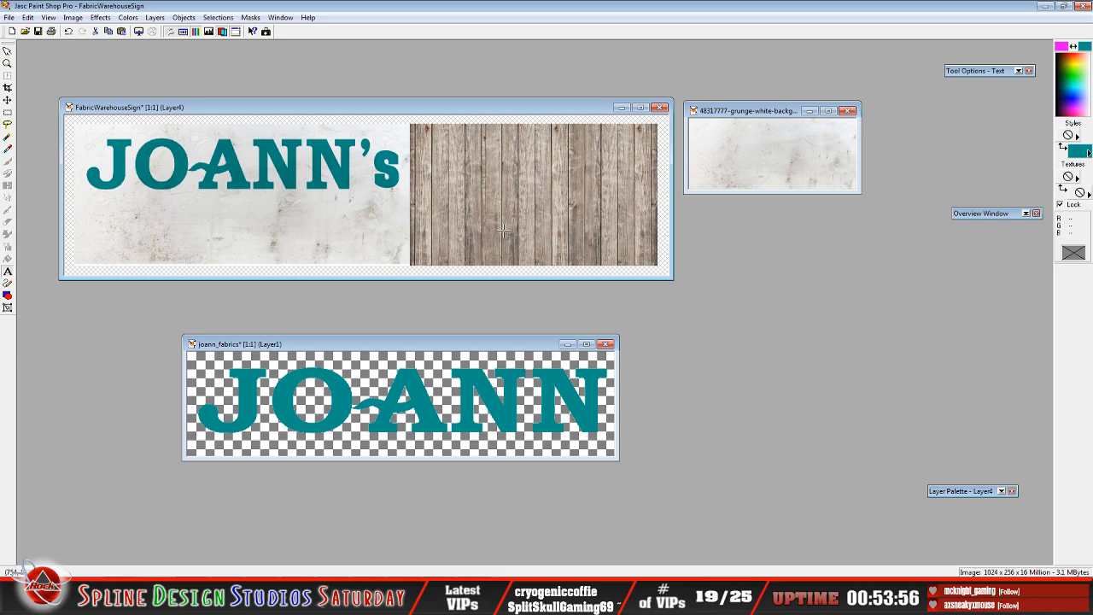
click(69, 31)
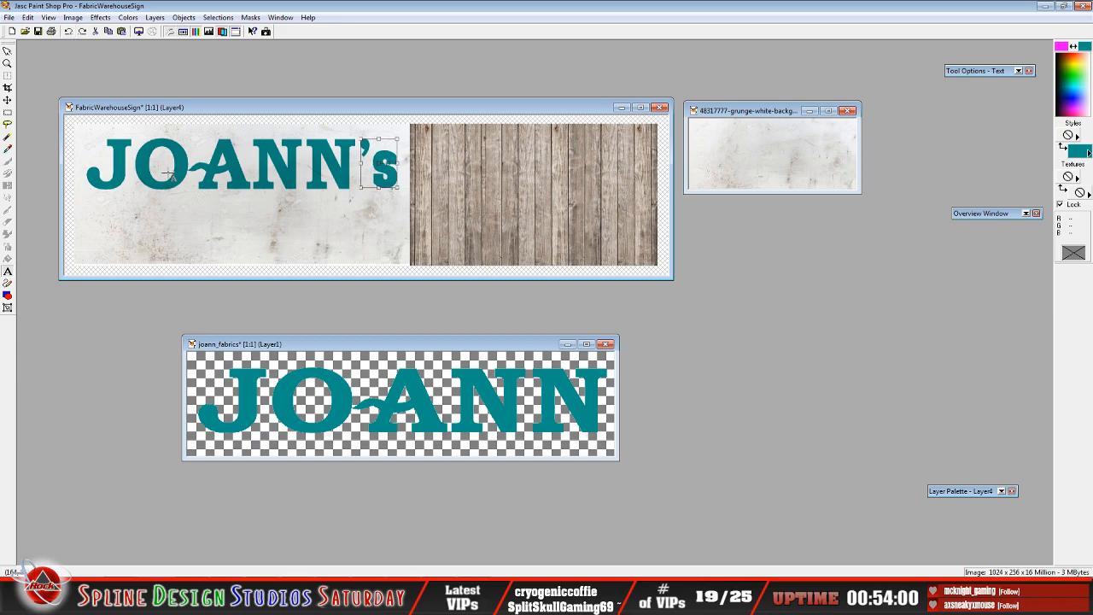
key(Delete)
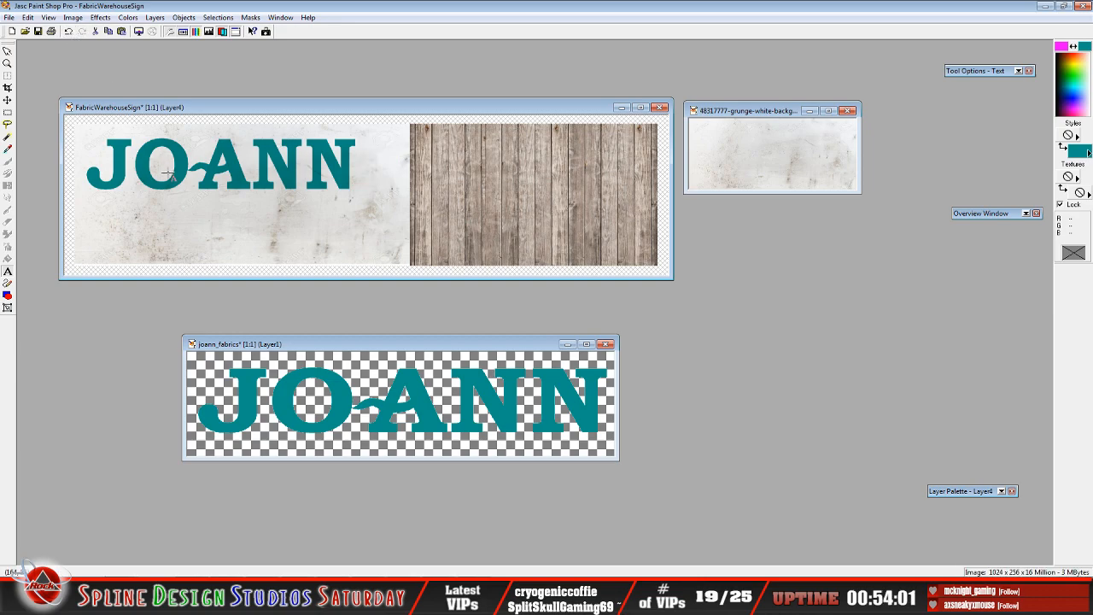
- Start a new 's text object just after the logo's last N and try the Arial font in bold
click(382, 190)
click(478, 229)
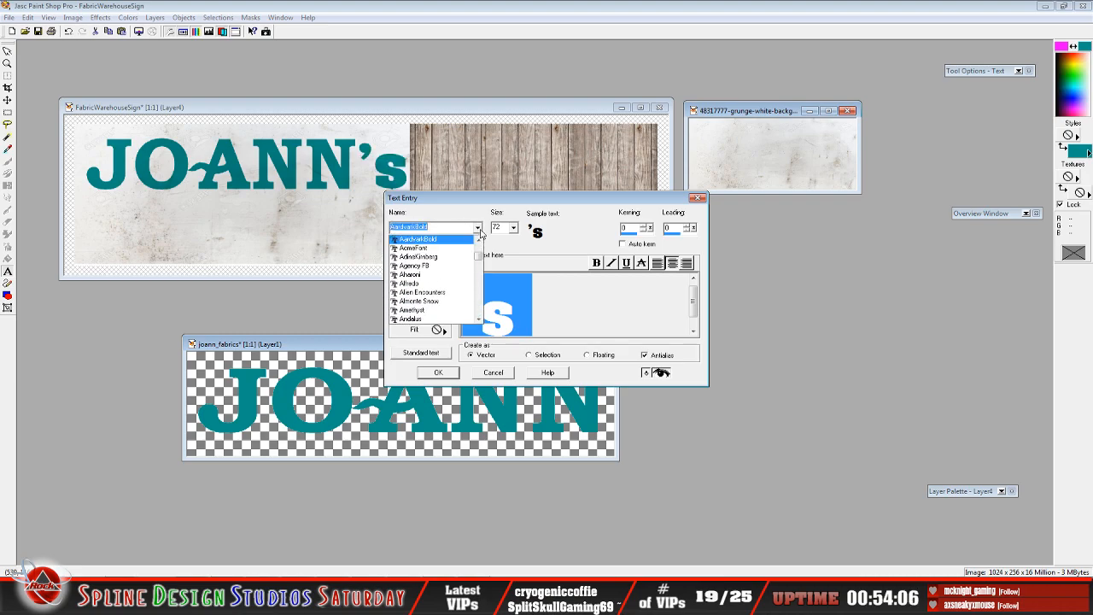
click(478, 321)
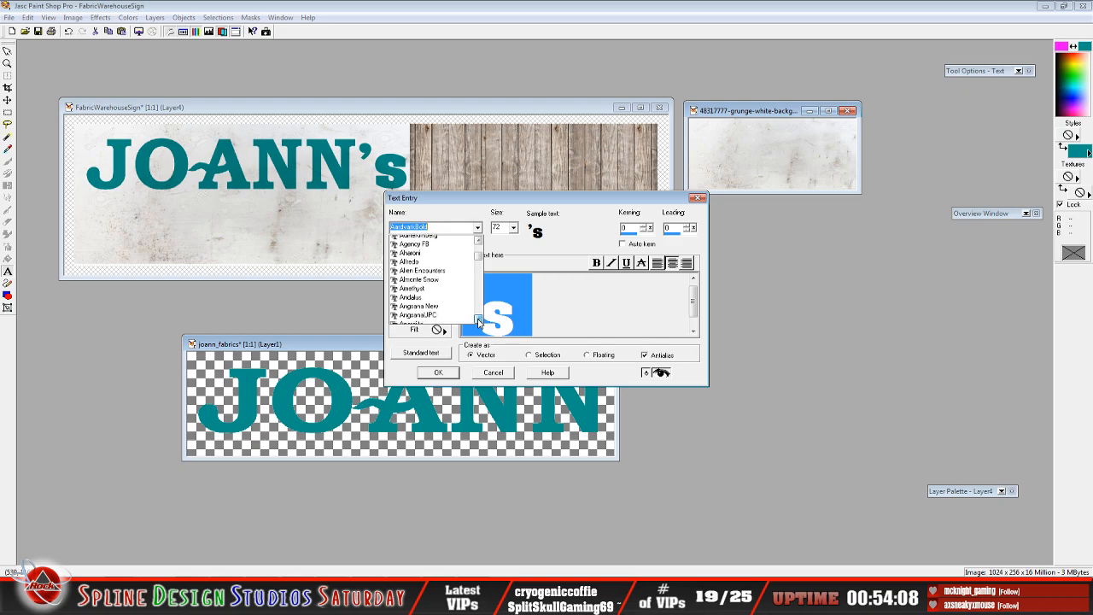
click(479, 320)
click(479, 321)
click(478, 320)
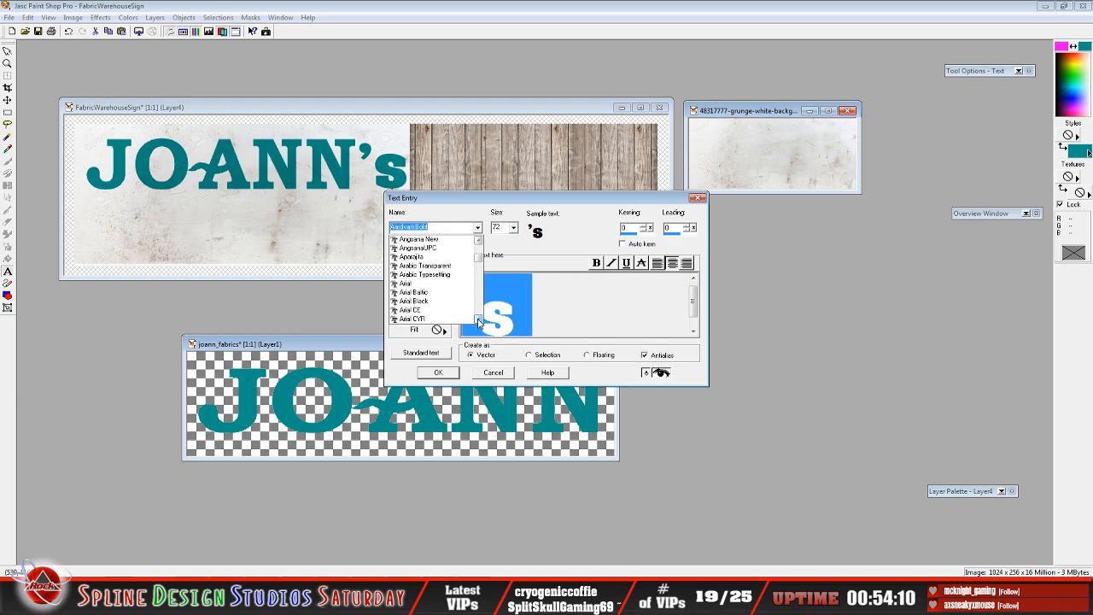
click(478, 321)
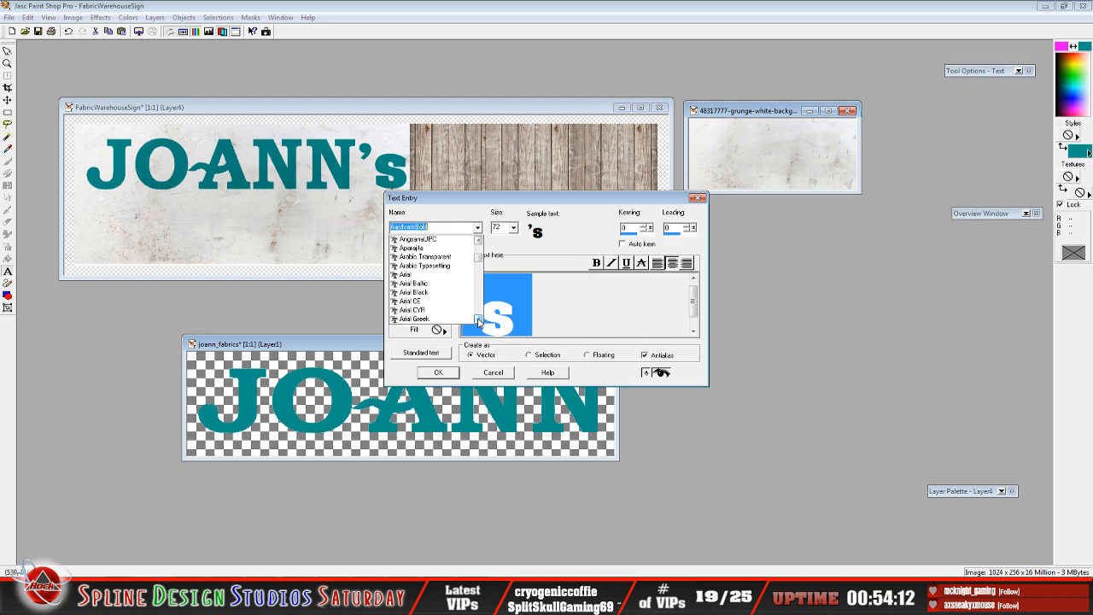
click(427, 270)
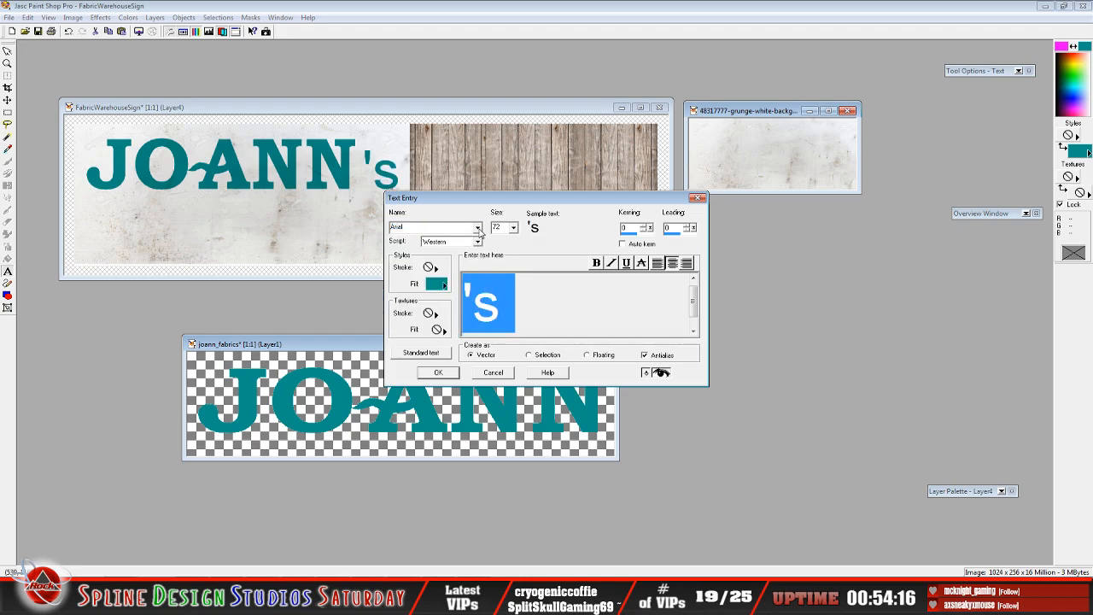
click(597, 263)
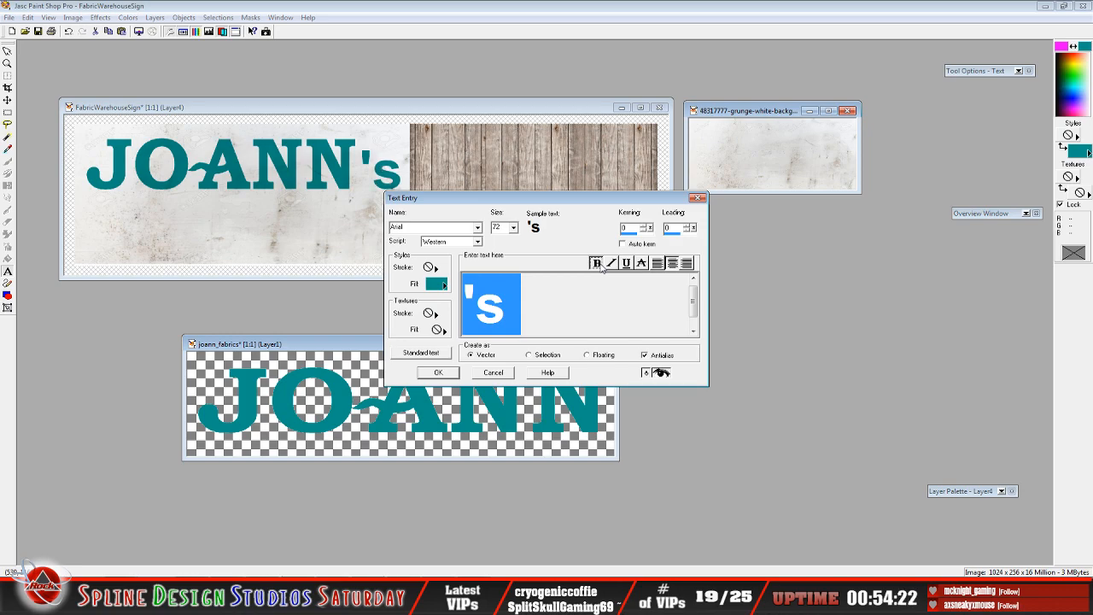
- Try the HelveticaNeueLT Std and HelveticaNeueLT Std Blk fonts on the 's text
click(478, 228)
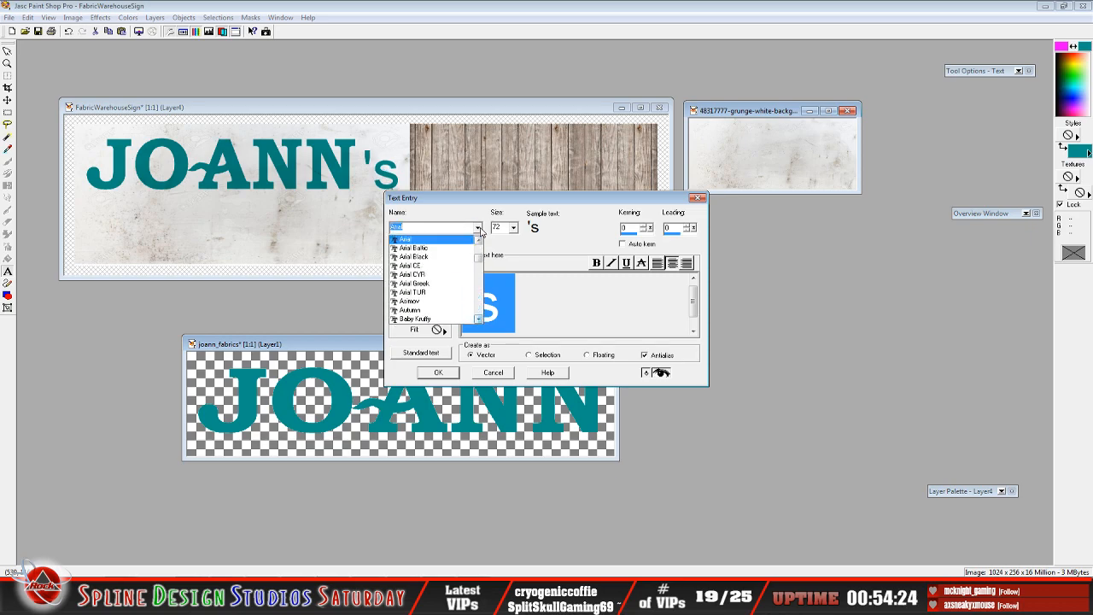
scroll(480, 320, down, 2)
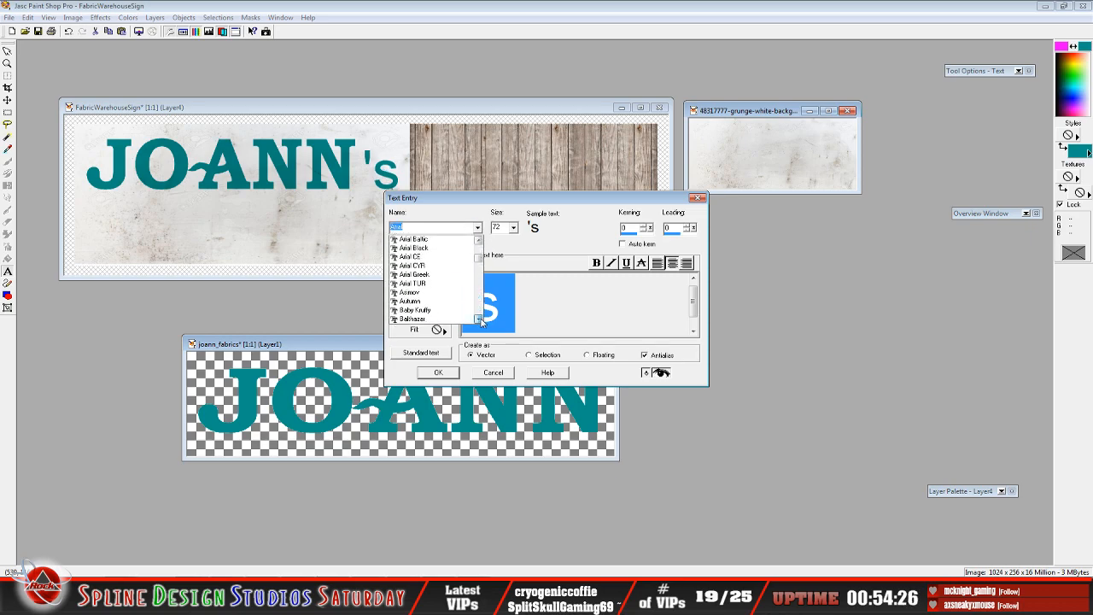
scroll(481, 321, down, 2)
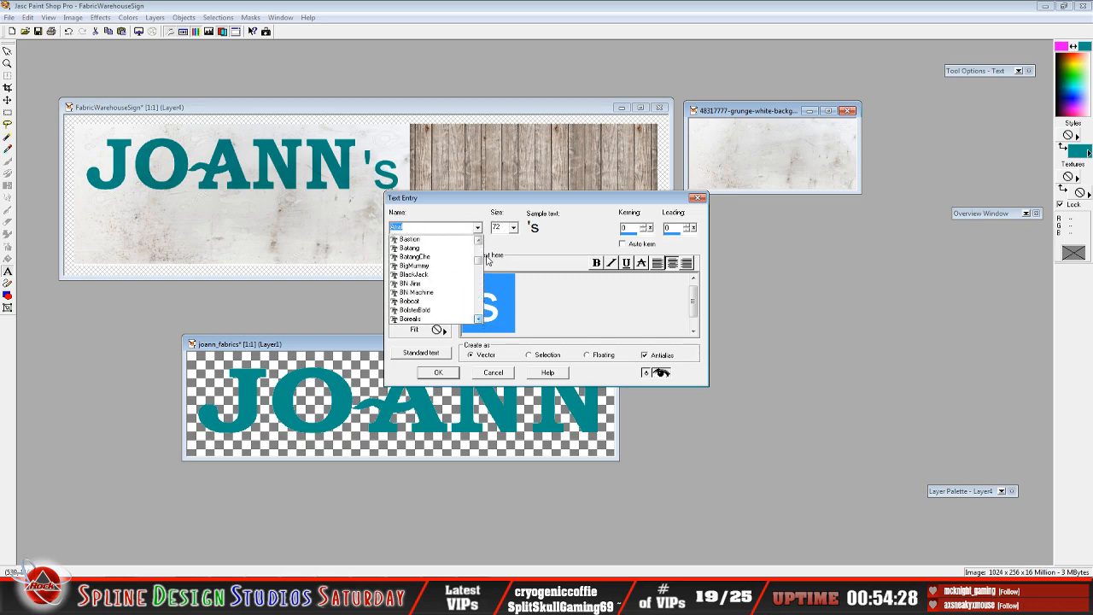
drag(481, 261, 487, 279)
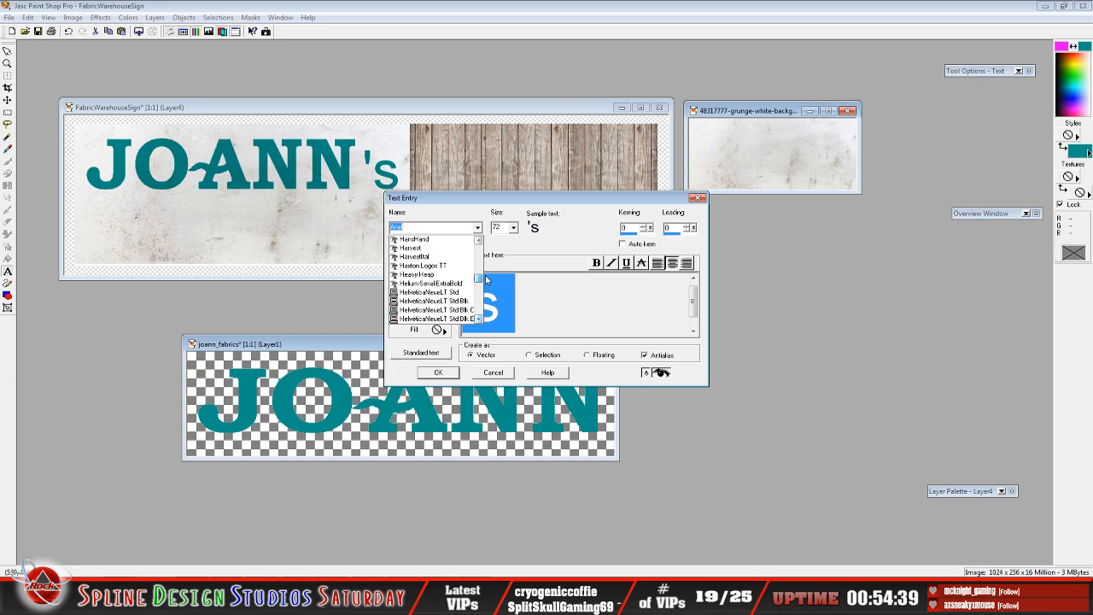
click(459, 293)
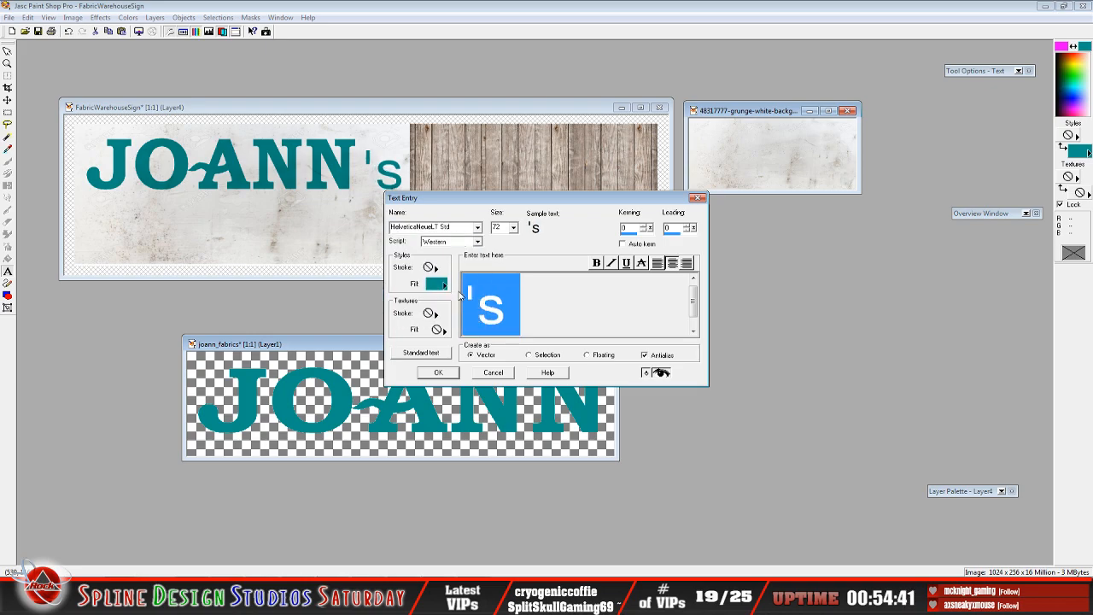
click(479, 228)
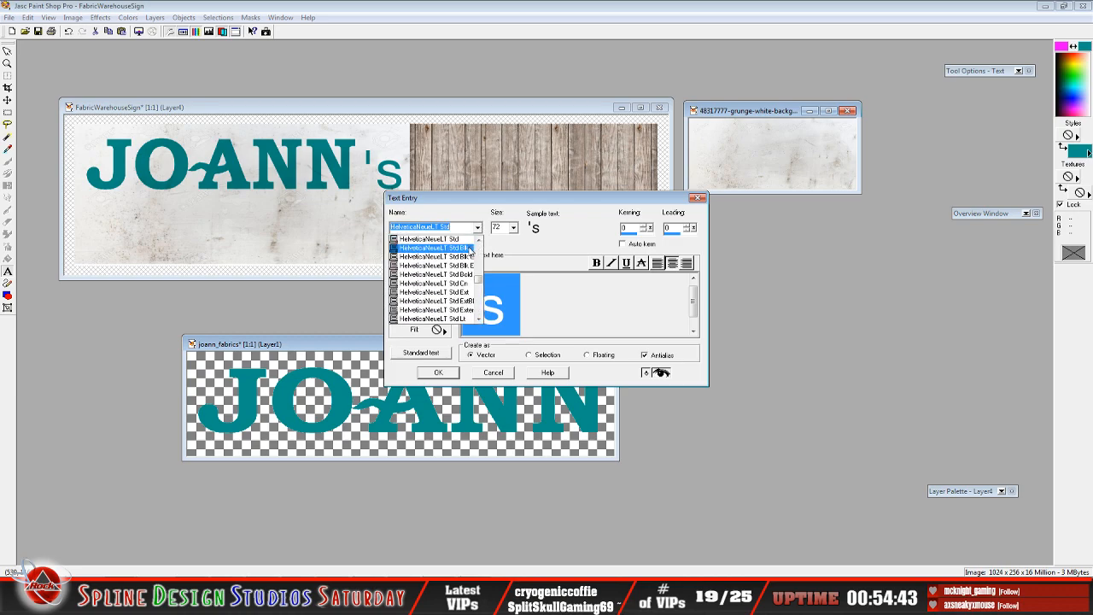
click(469, 248)
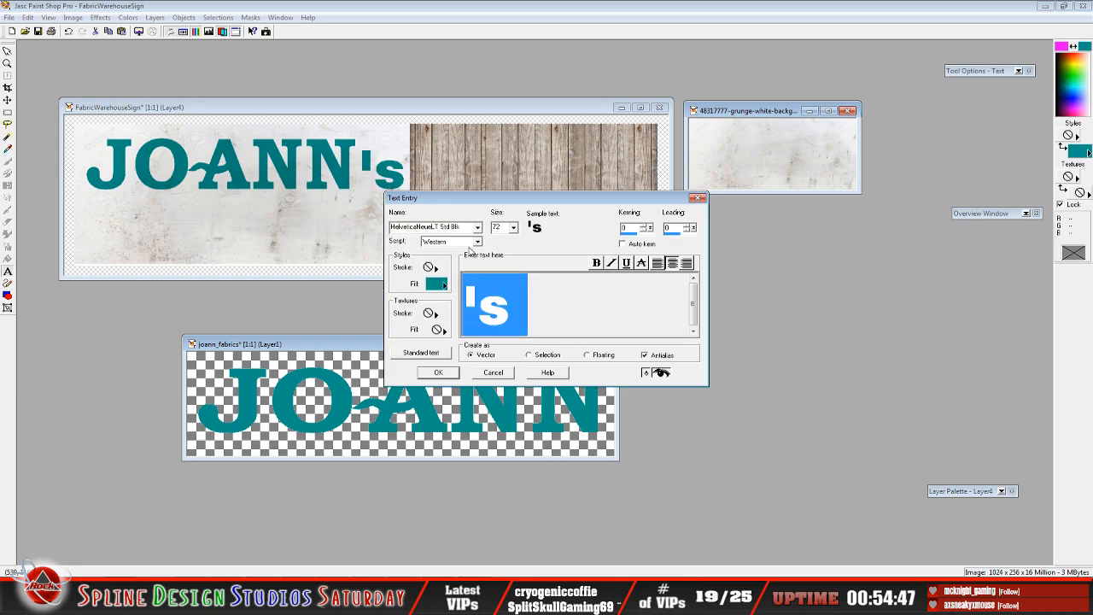
- Try the HelveticaNeueLT Std Blk Cn, Blk Ext, and Bold Outline fonts on the 's text
click(478, 228)
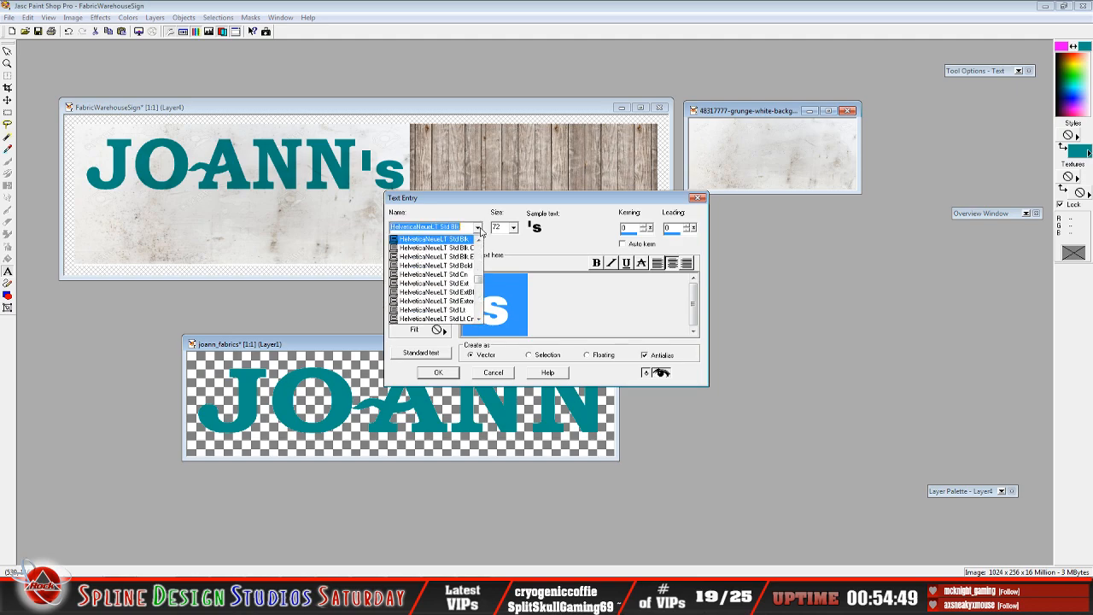
click(468, 248)
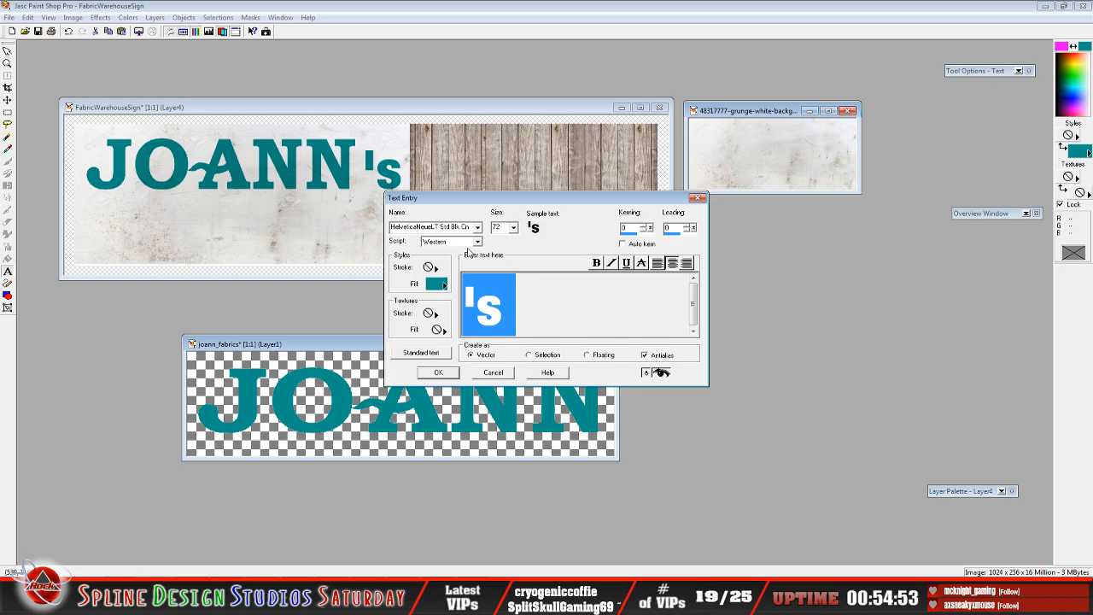
click(479, 227)
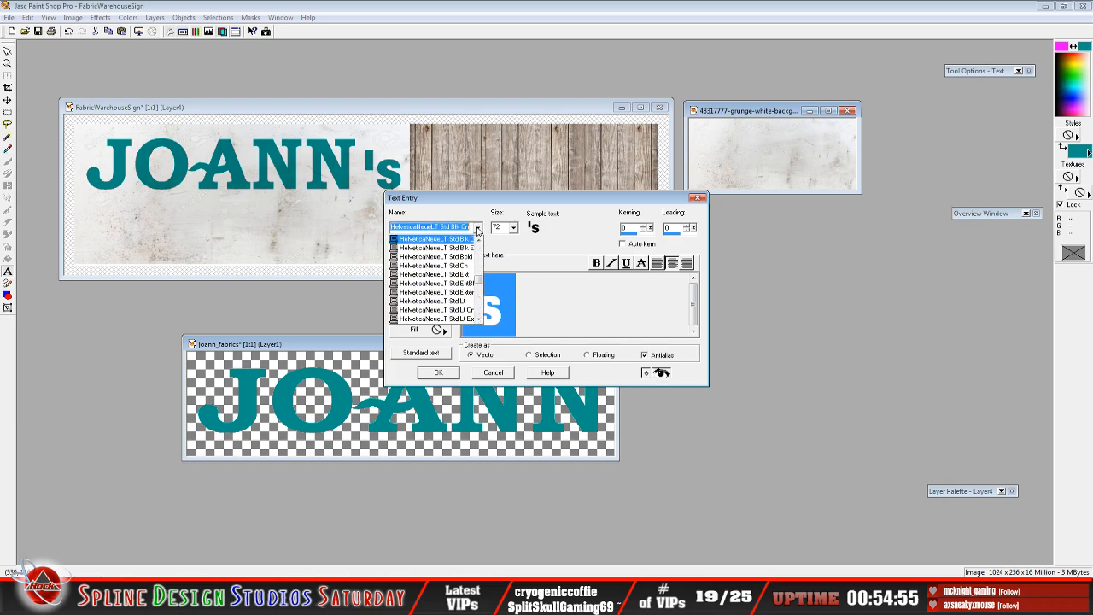
click(468, 248)
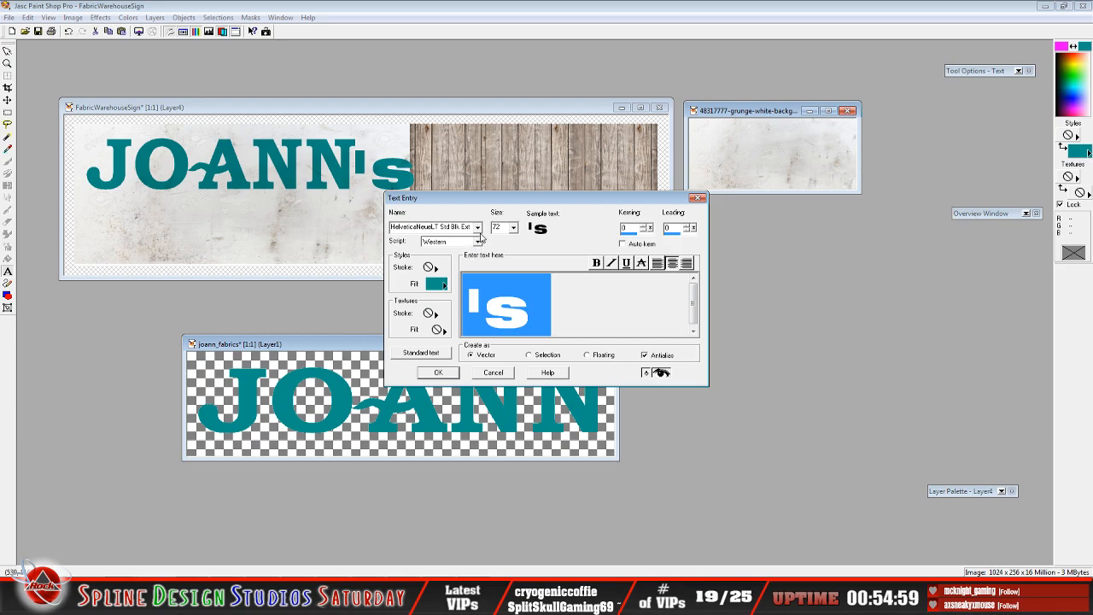
click(478, 227)
click(470, 249)
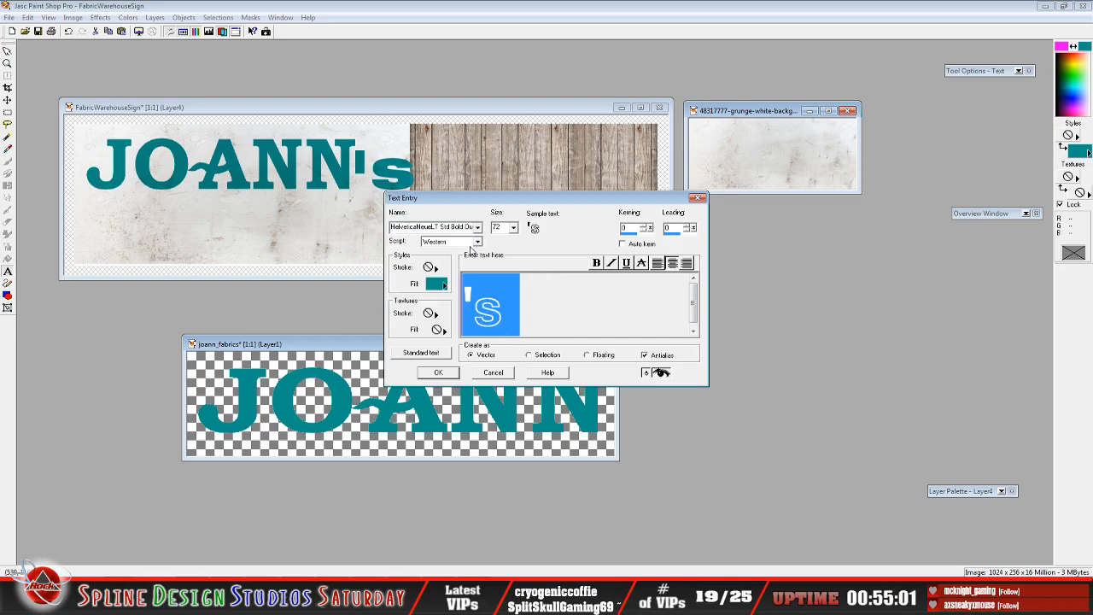
- Try the HelveticaNeueLT Std Cn, Ext, and ExtBlk Cn fonts on the 's text
click(478, 227)
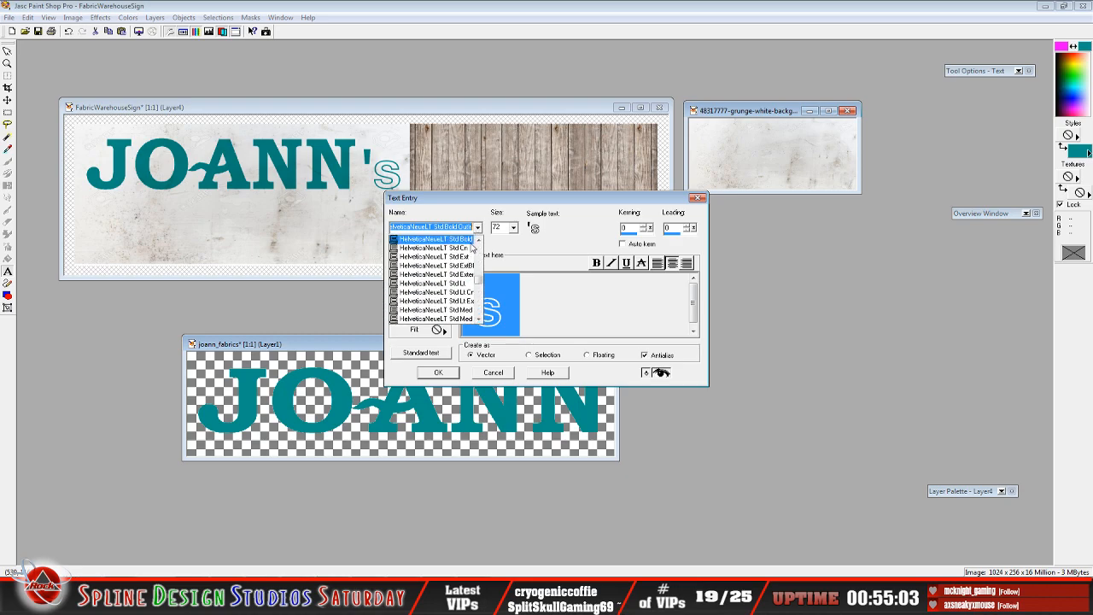
click(472, 248)
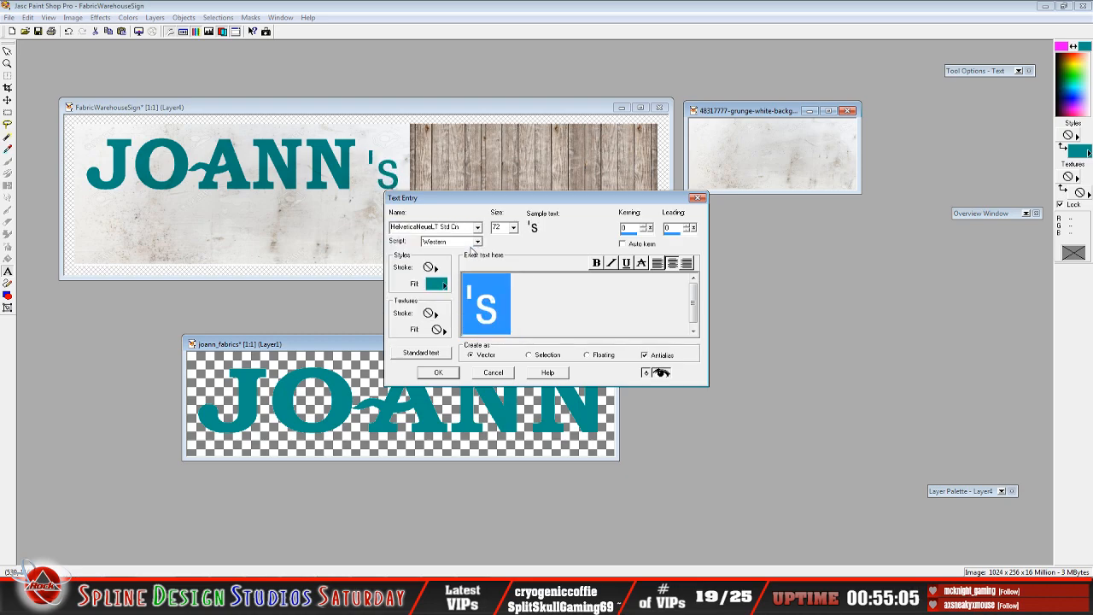
click(479, 228)
click(472, 248)
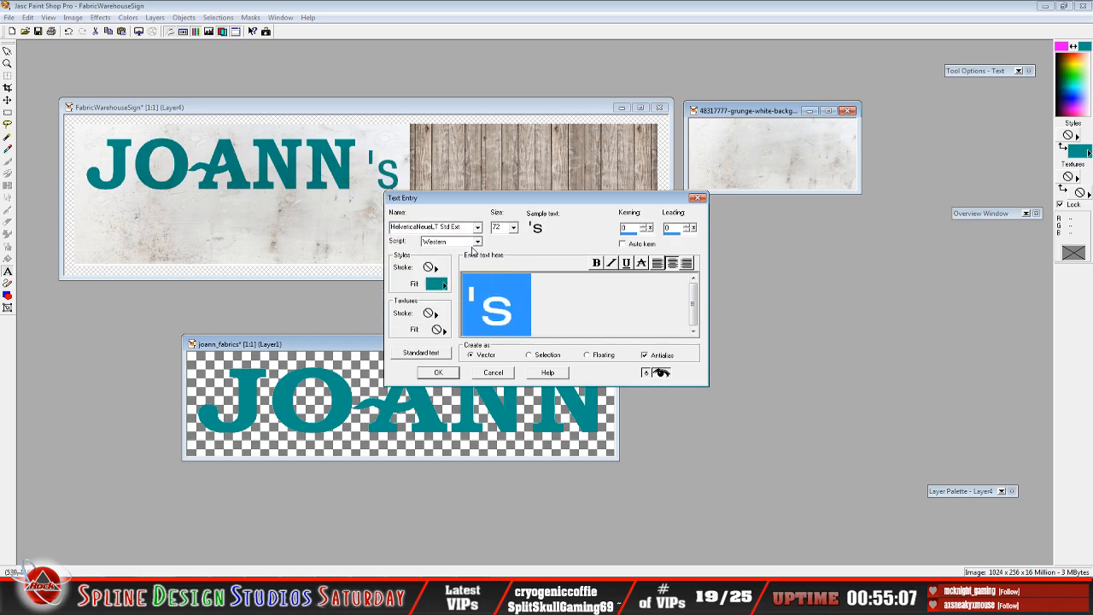
click(479, 229)
scroll(475, 243, up, 1)
click(473, 248)
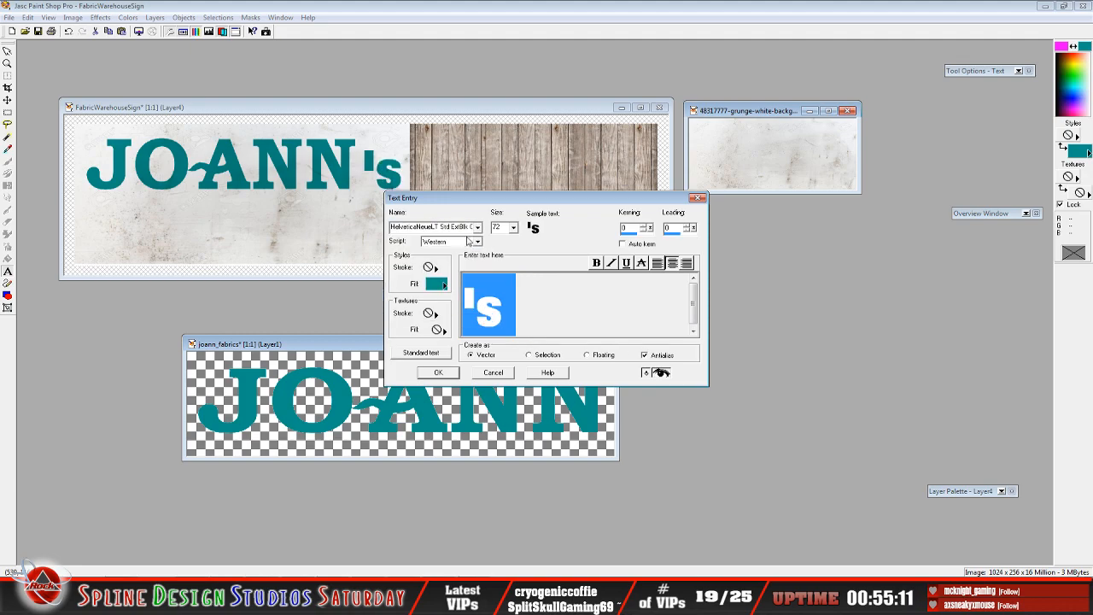
- Try the HelveticaNeueLT Std UltLt Ext font on the 's text, and switch it back to HelveticaNeueLT Std Blk
click(478, 227)
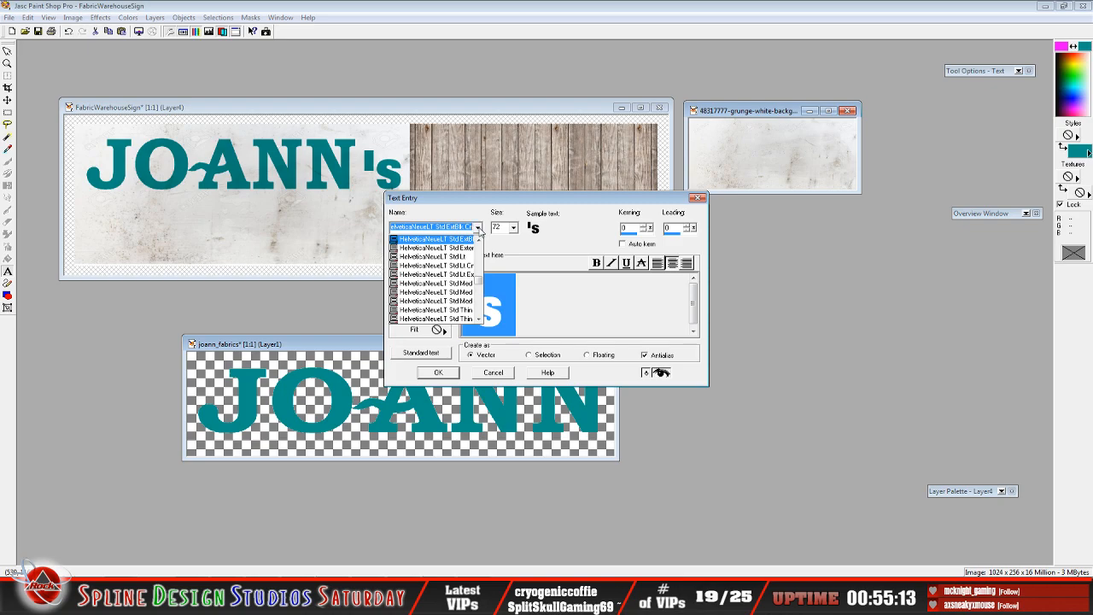
drag(479, 280, 481, 285)
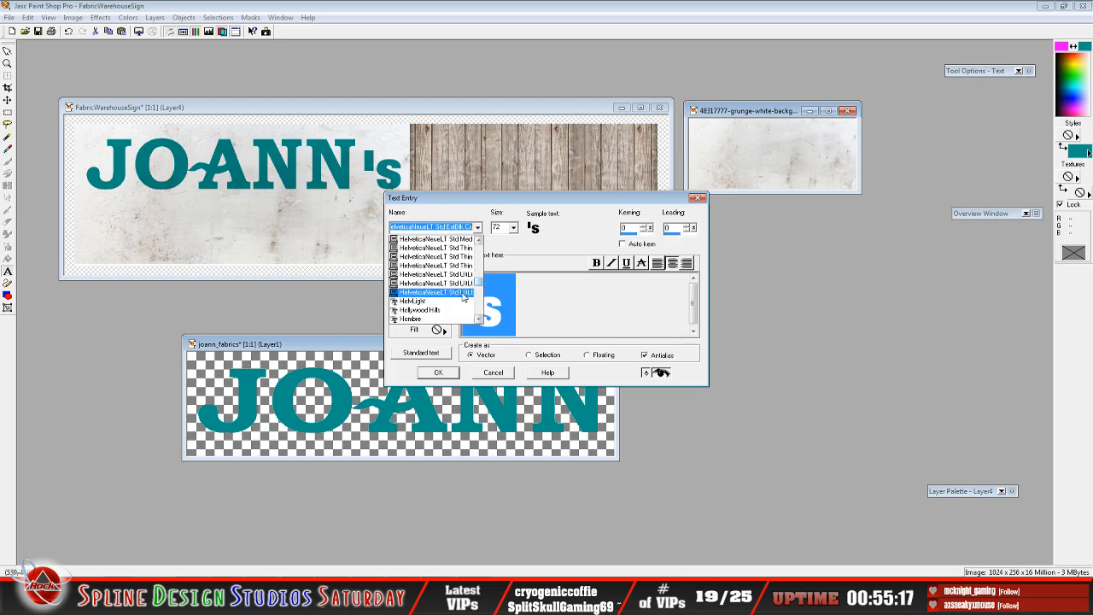
click(458, 294)
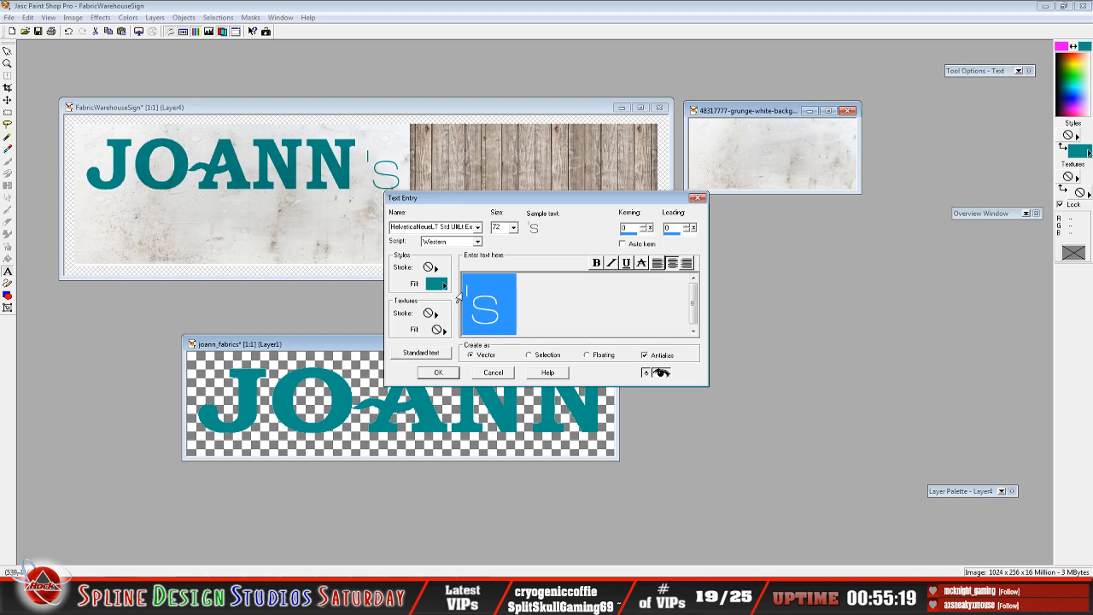
click(478, 229)
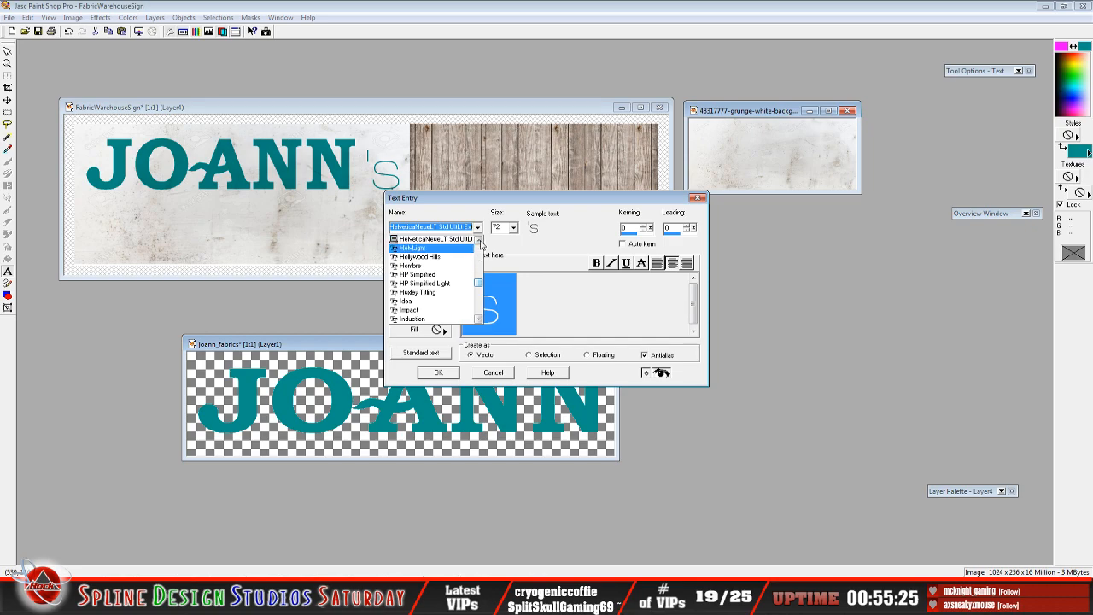
click(480, 241)
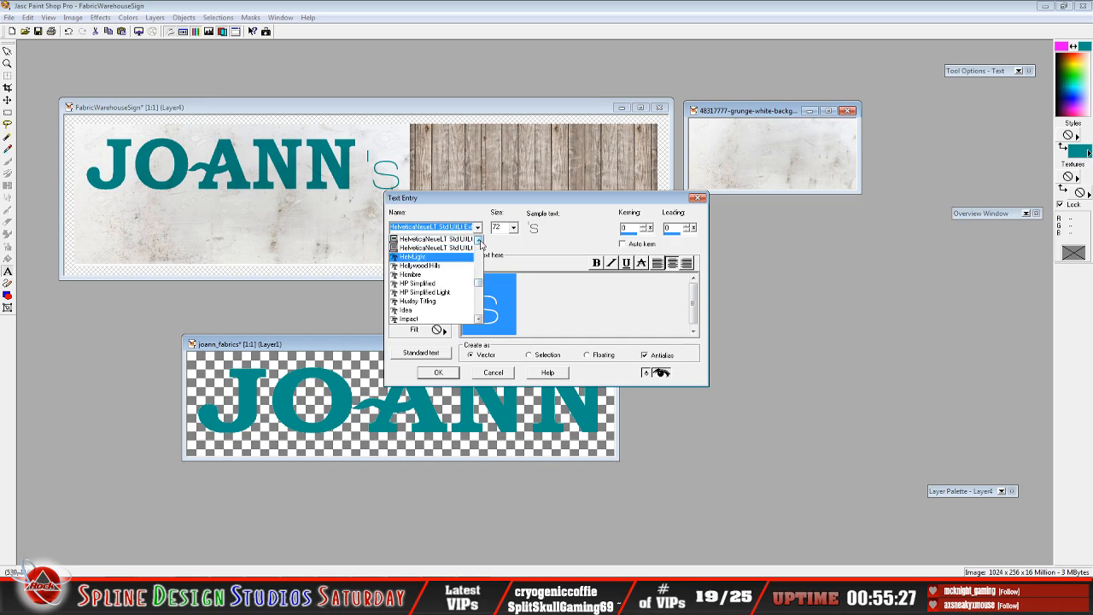
mouse_move(482, 284)
mouse_down()
mouse_move(480, 273)
mouse_move(484, 282)
mouse_up()
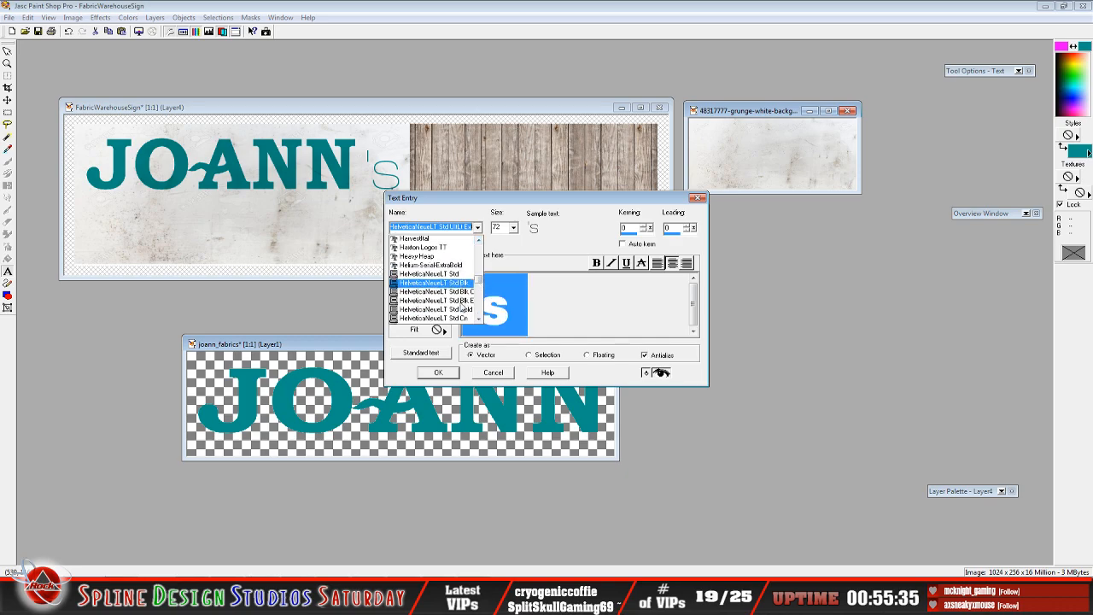
click(463, 308)
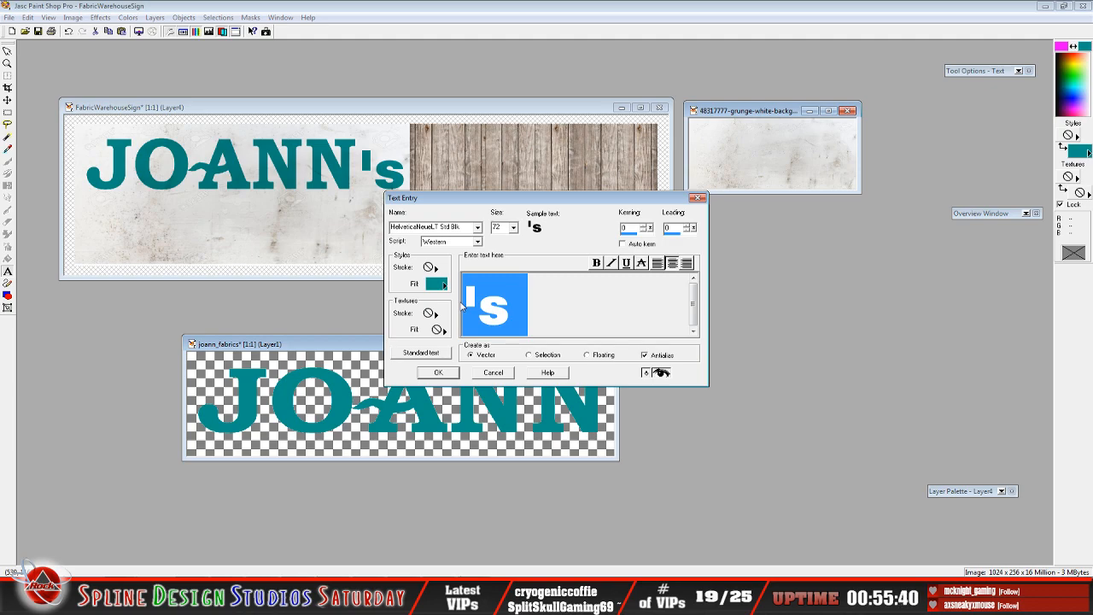
- Try the HelveticaNeueLT Std Blk Cn font and the Ladybug font in bold on the 's text
click(479, 228)
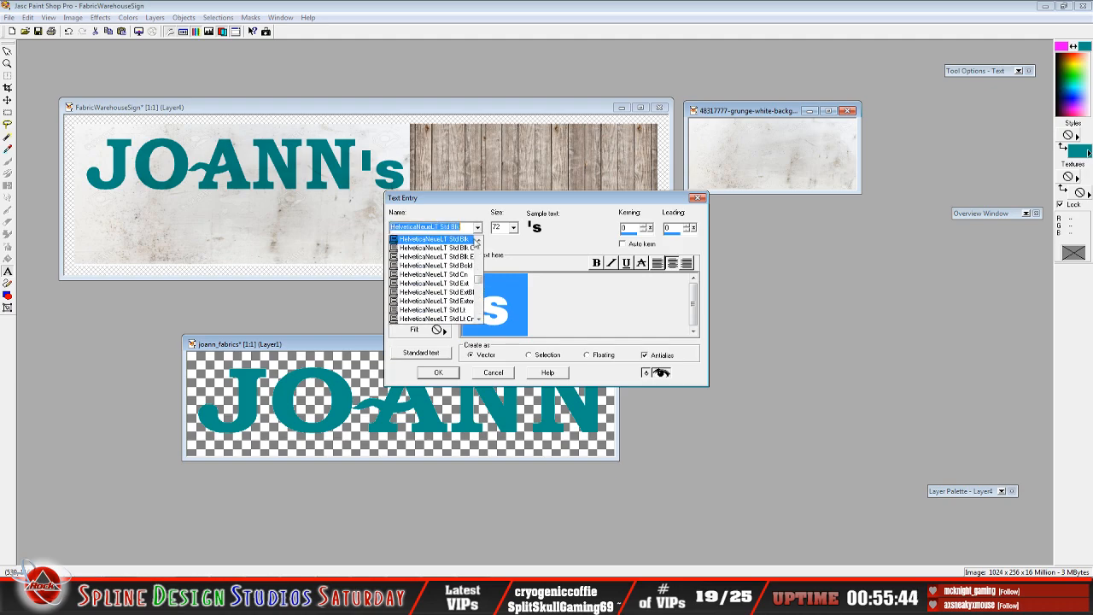
click(471, 254)
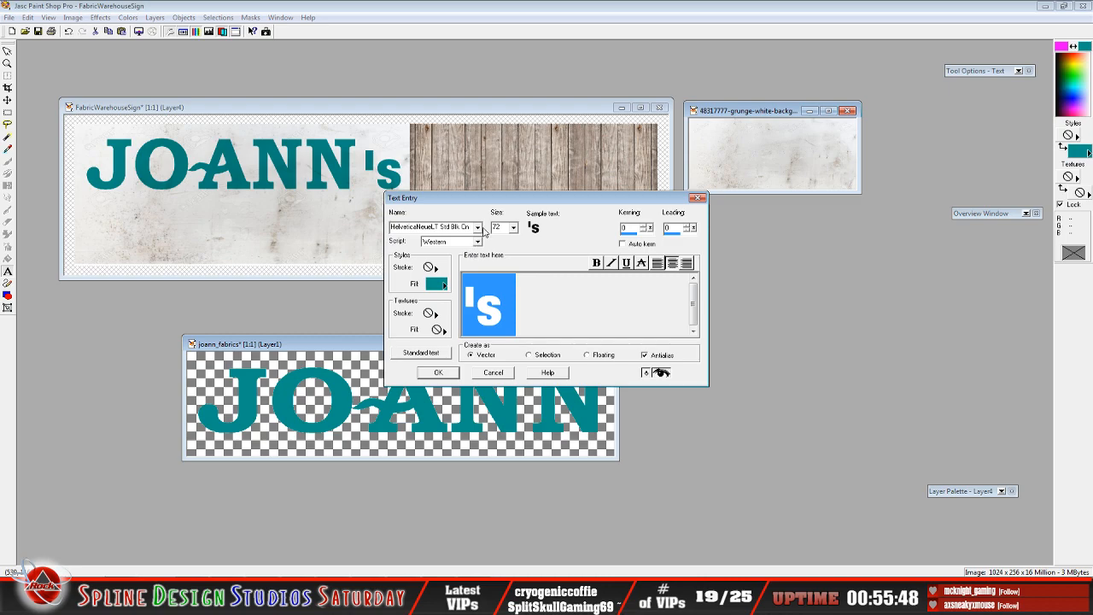
click(479, 228)
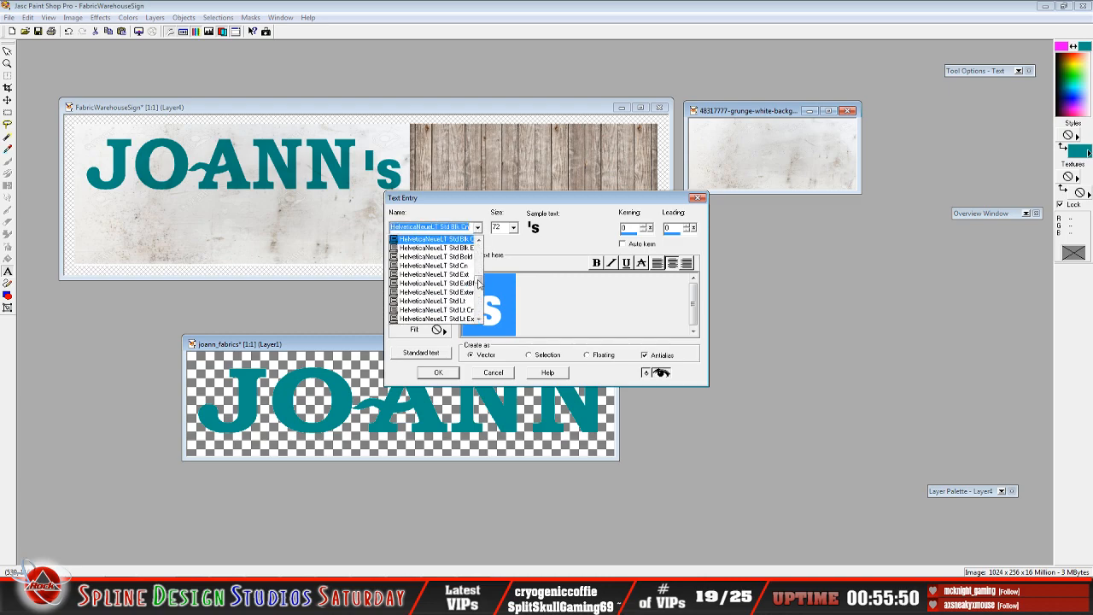
drag(478, 282, 482, 288)
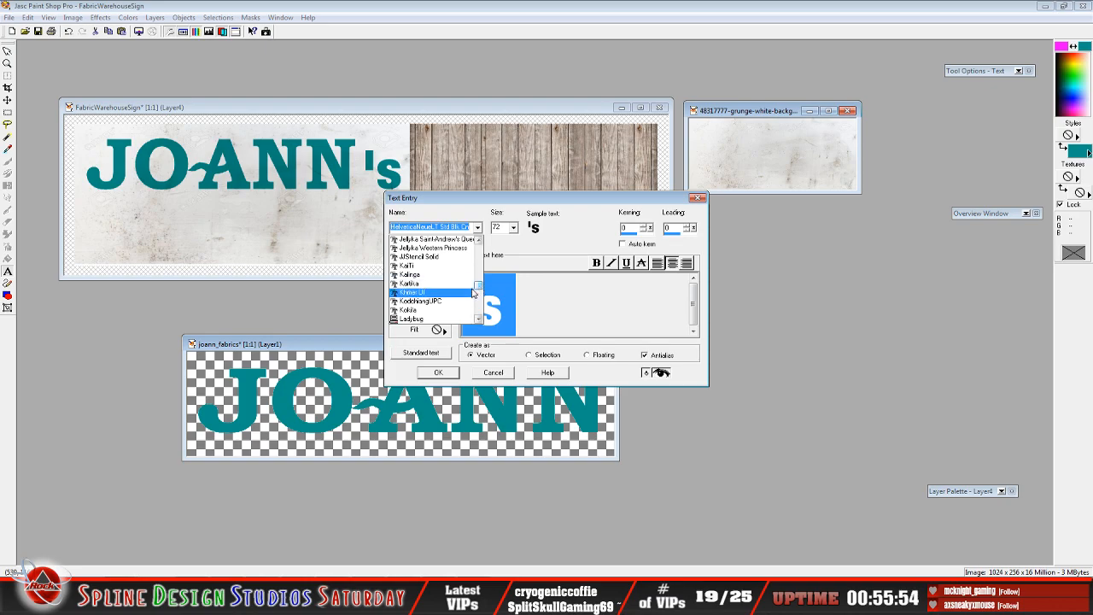
click(440, 319)
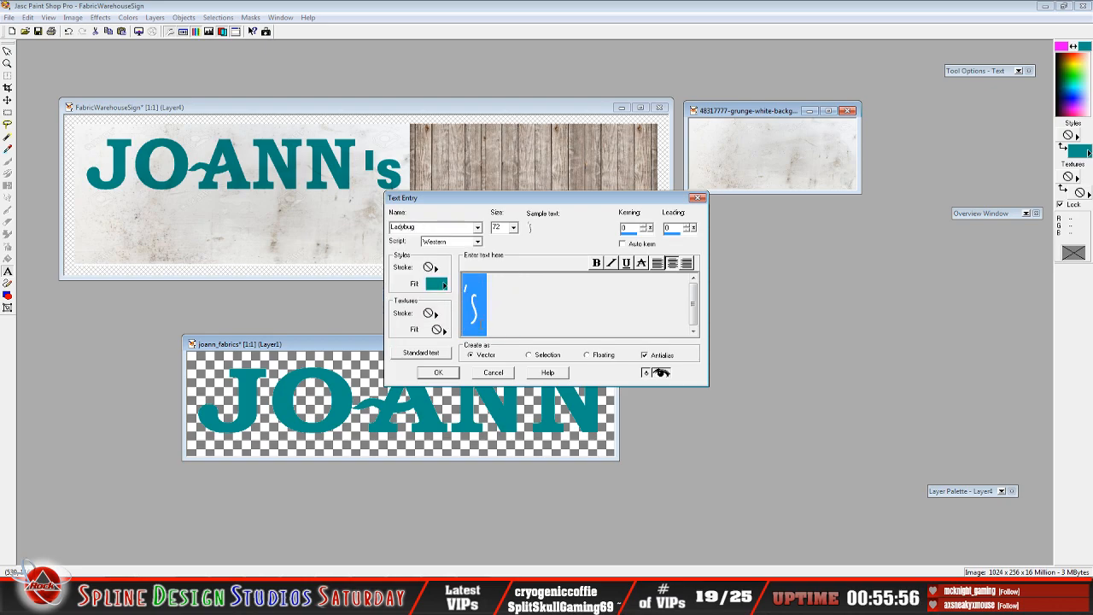
click(597, 264)
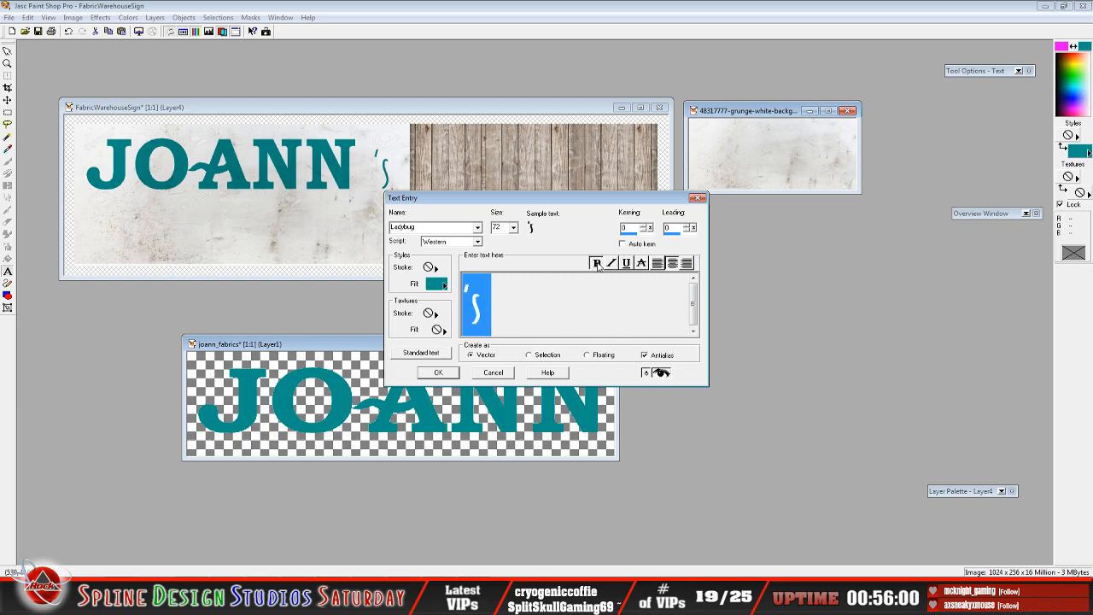
- Try the JJStencil Solid font on the 's text
click(480, 229)
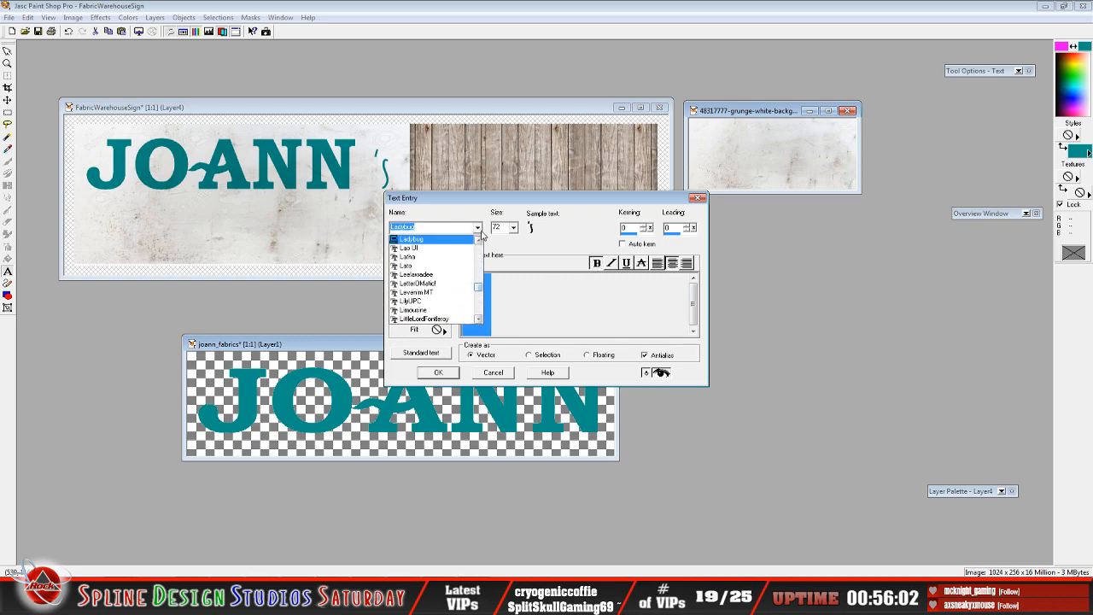
click(479, 240)
click(479, 240)
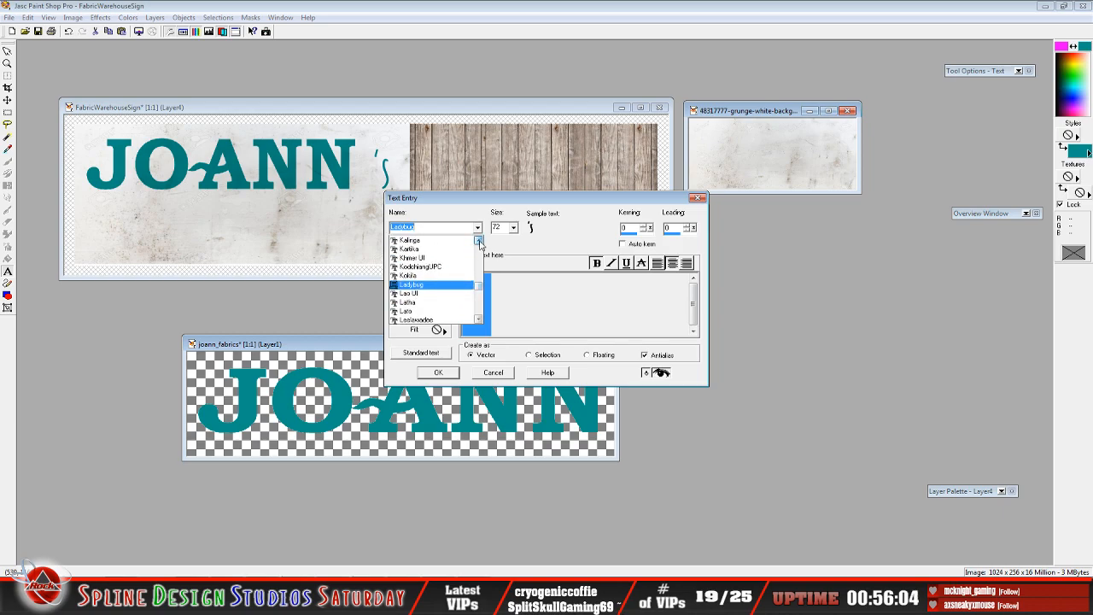
click(479, 241)
click(479, 241)
click(479, 240)
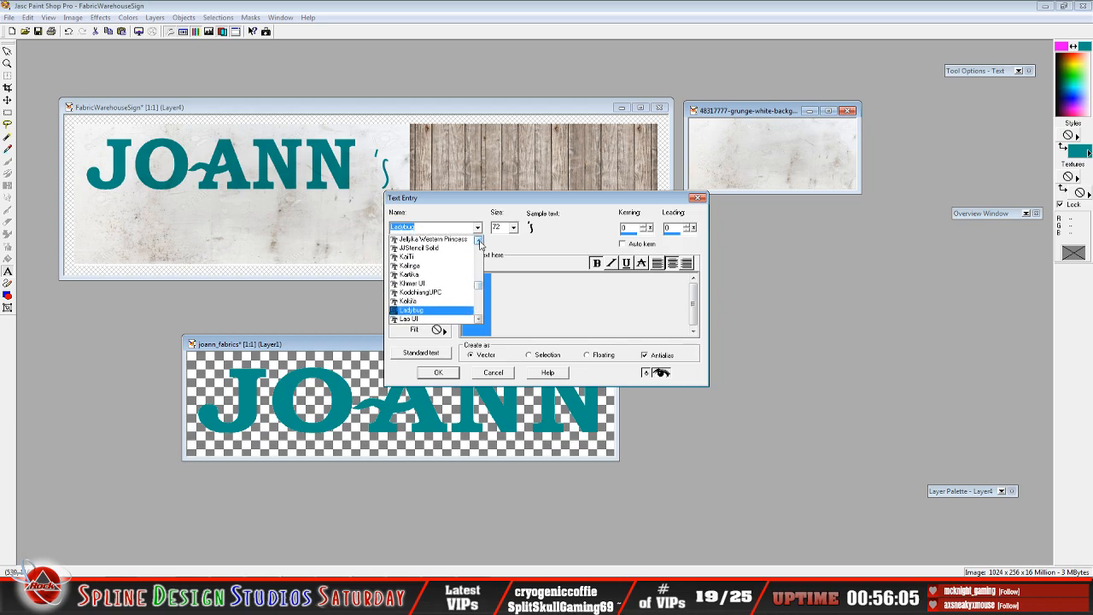
click(461, 249)
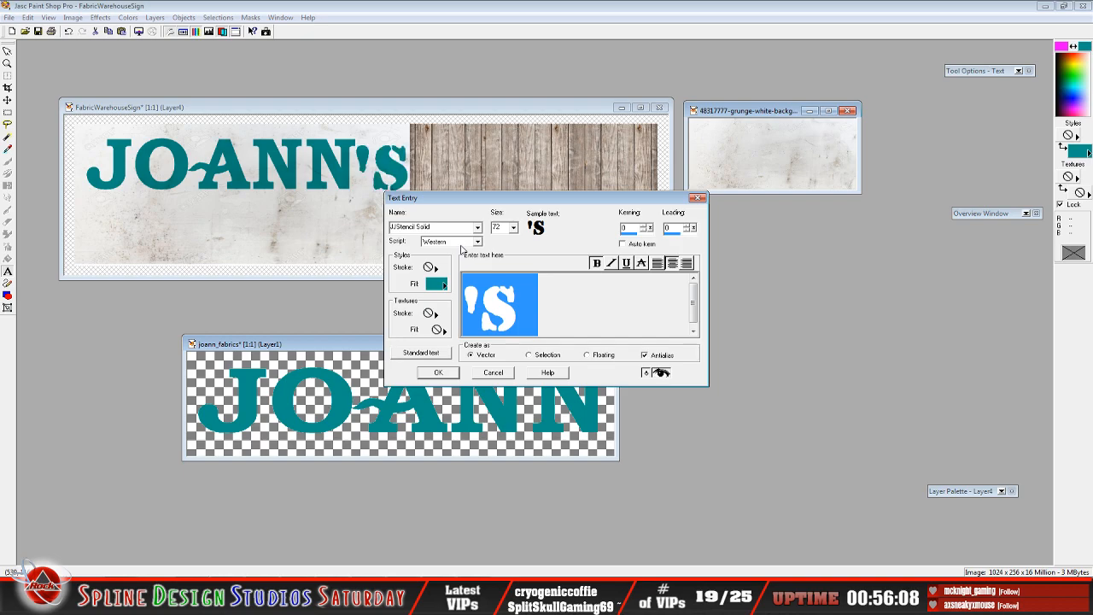
- Try the JasmineUPC font on the 's text
click(477, 228)
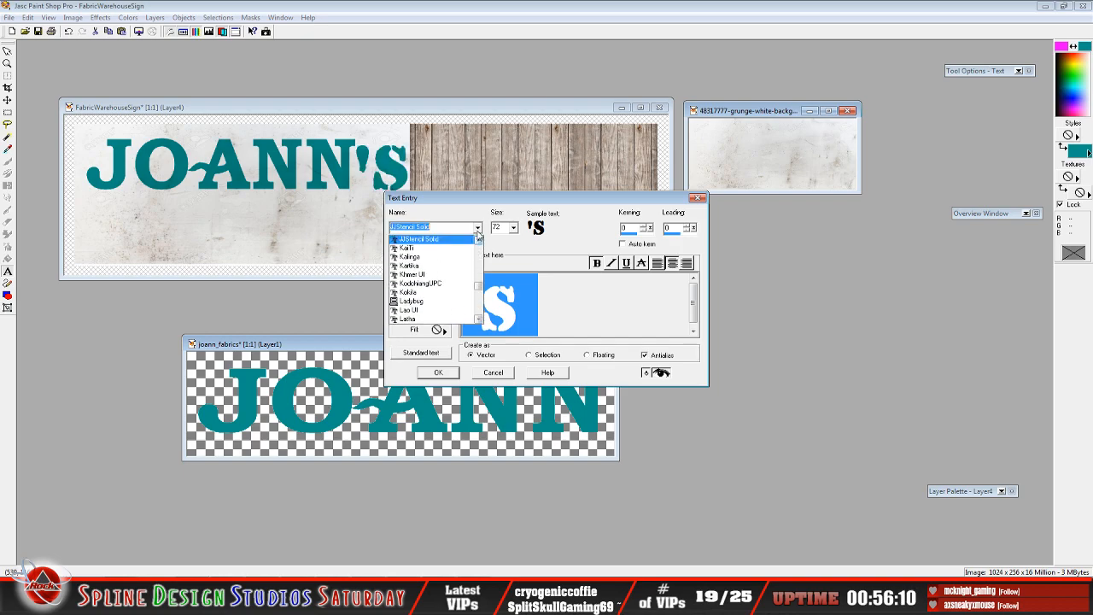
click(479, 240)
click(480, 240)
click(479, 240)
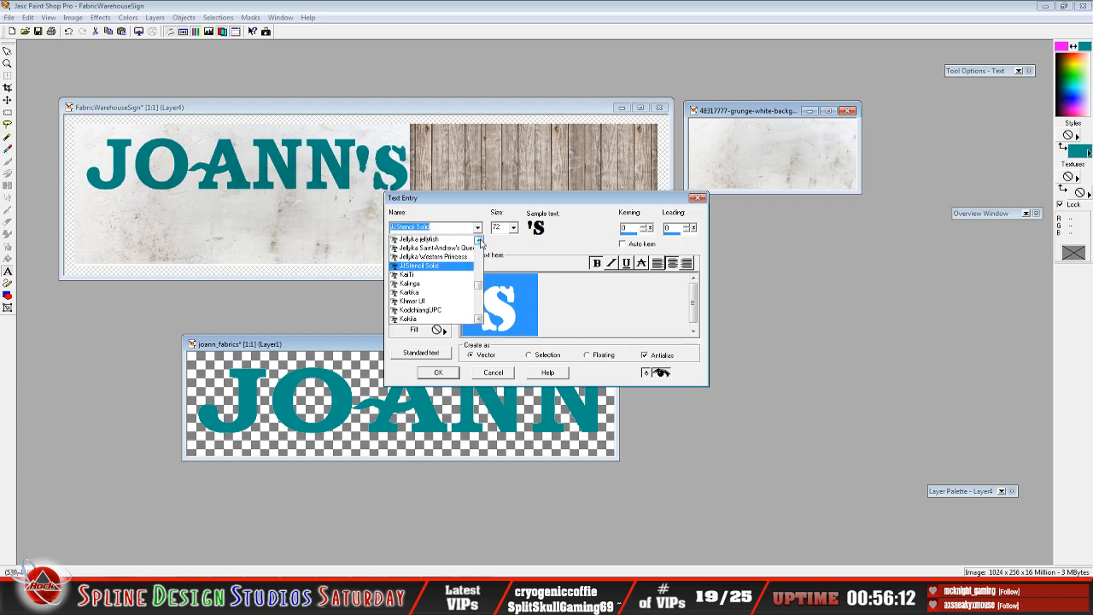
click(479, 241)
click(479, 241)
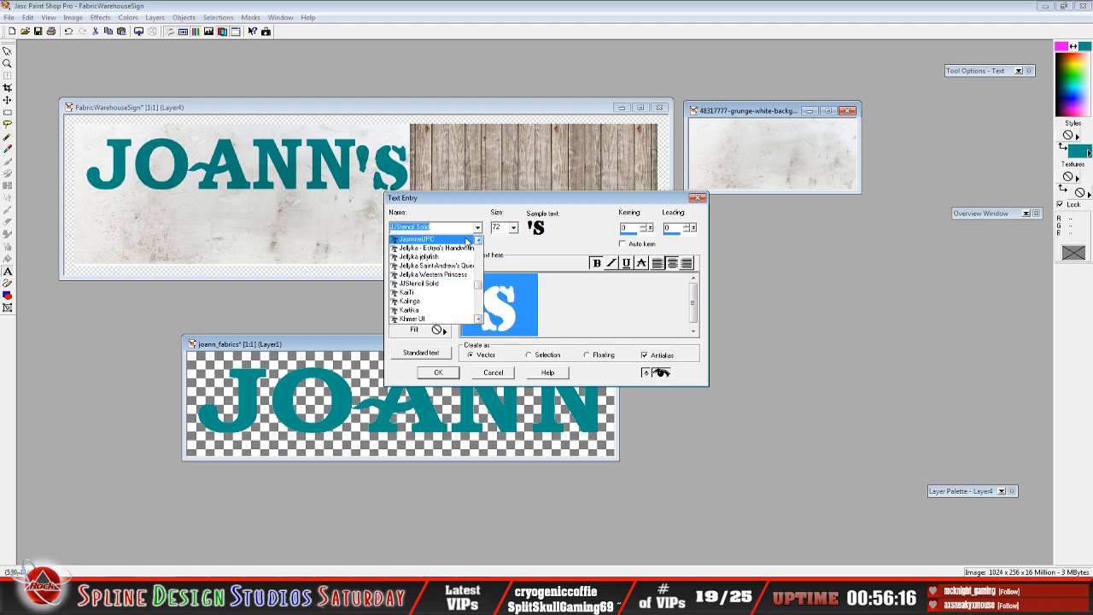
click(468, 240)
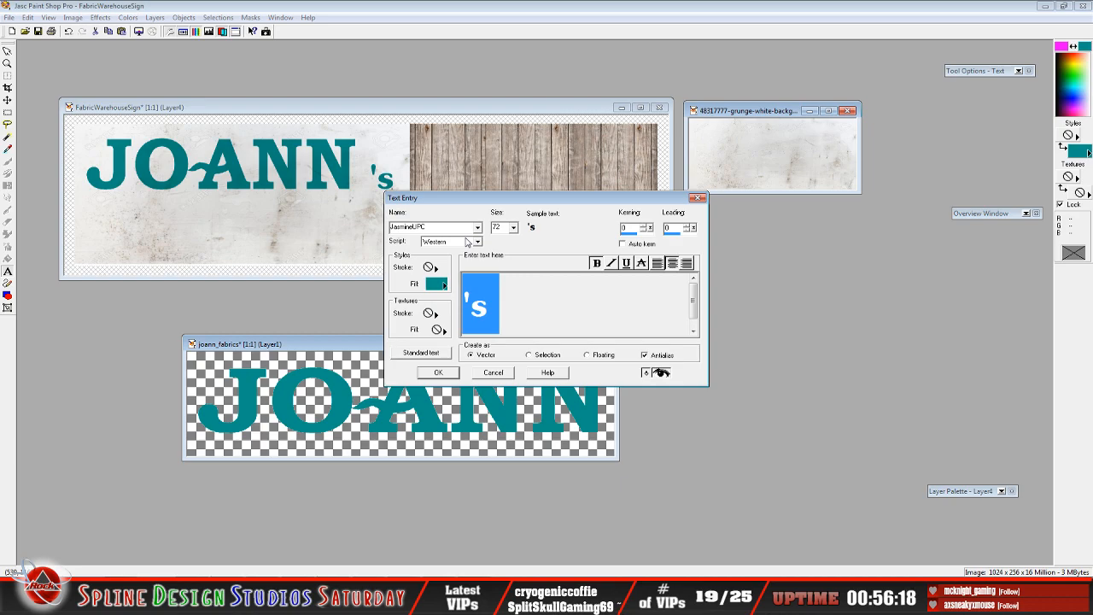
- Try the Impact and Idea fonts on the 's text
click(477, 227)
click(479, 239)
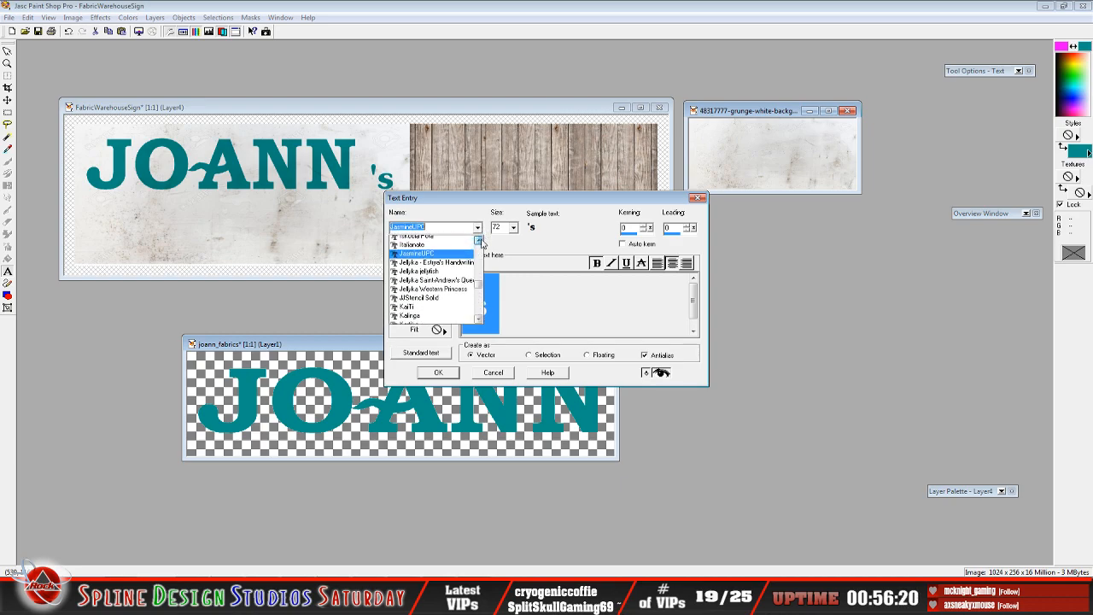
click(479, 239)
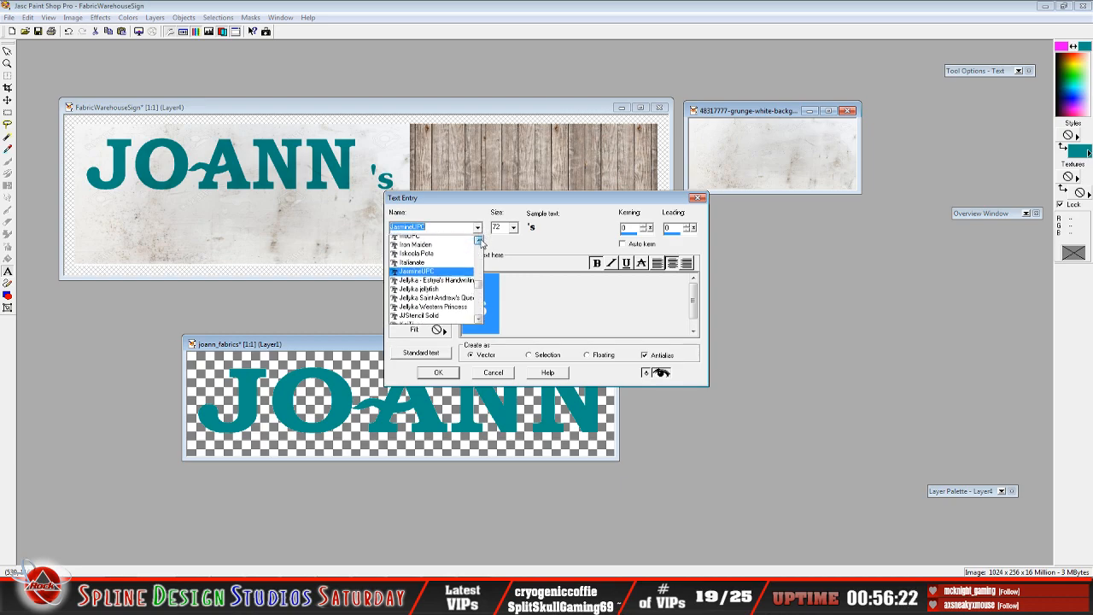
click(479, 239)
click(479, 239)
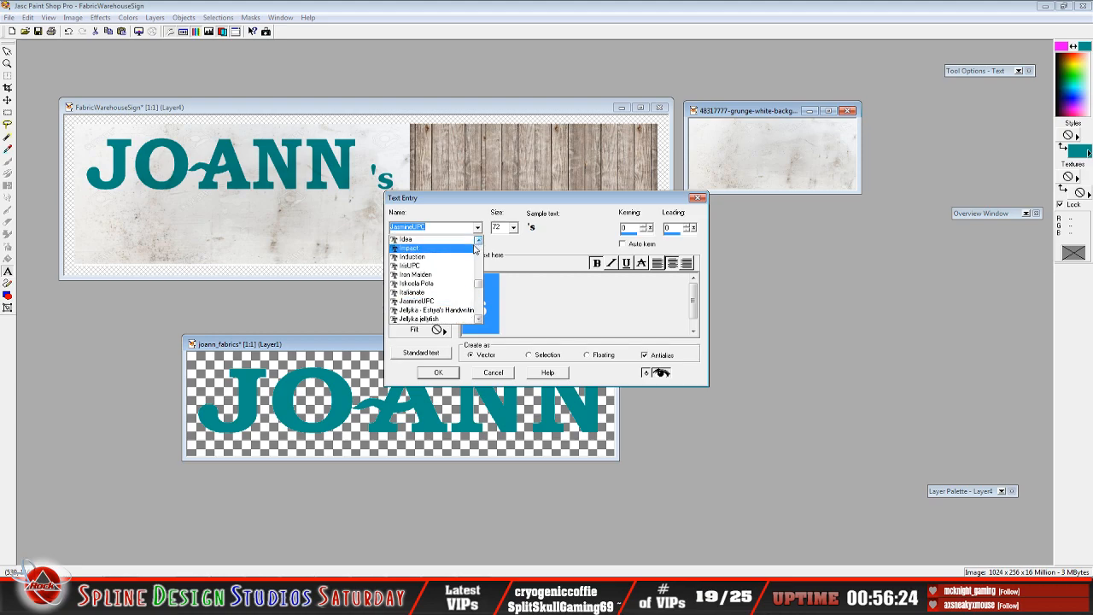
click(466, 241)
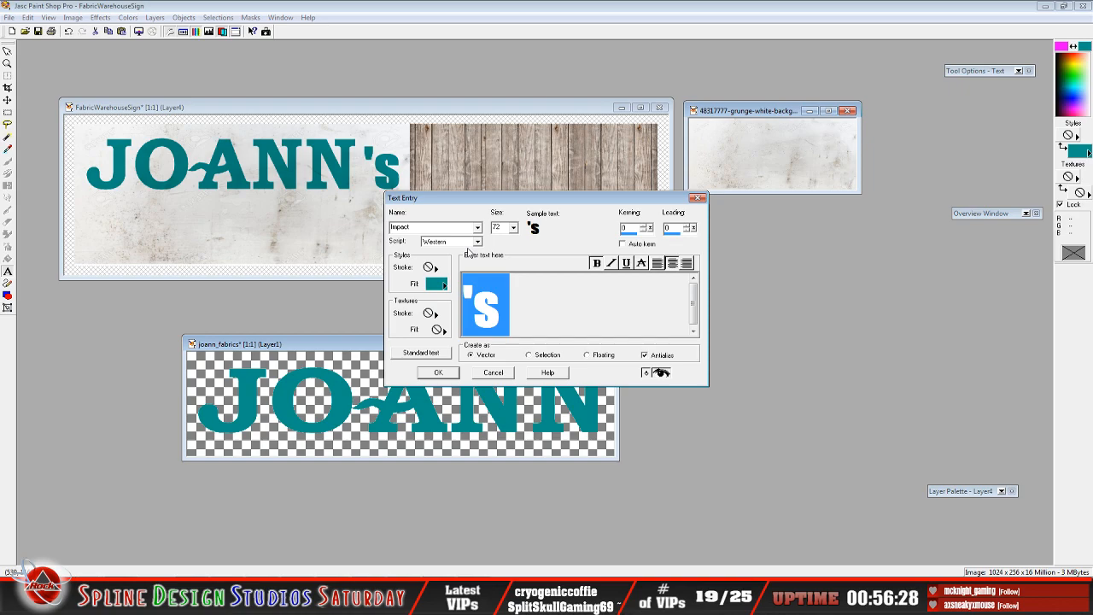
click(478, 228)
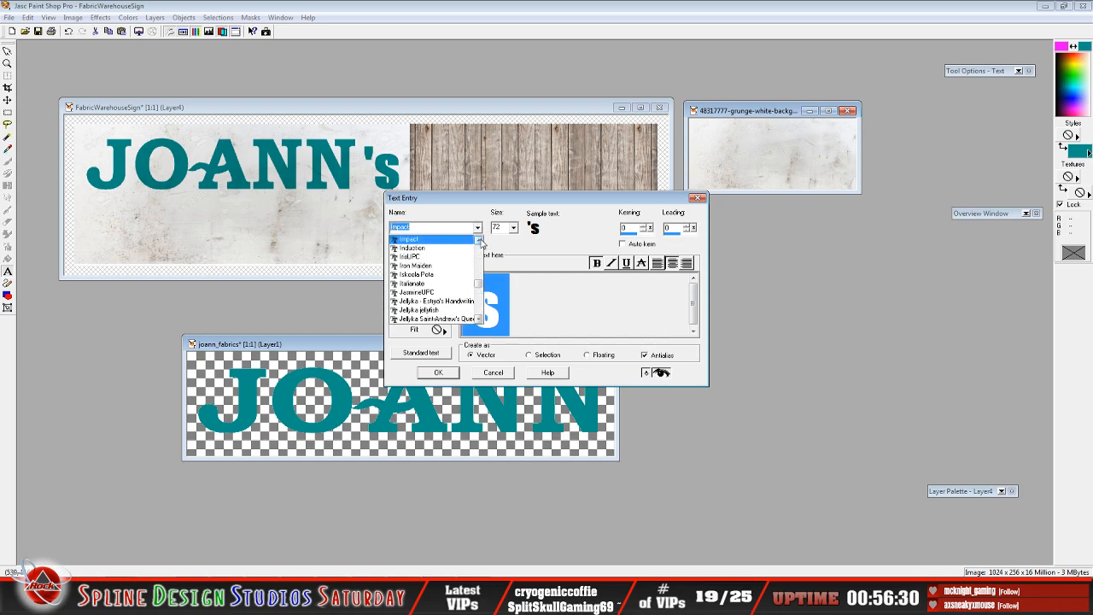
click(479, 241)
click(479, 241)
click(467, 247)
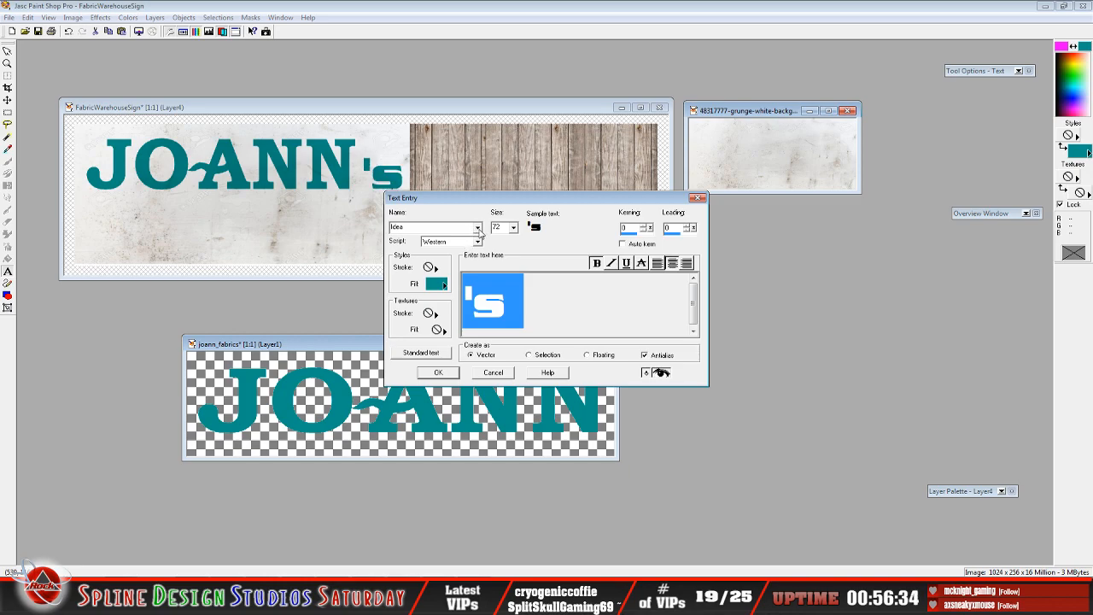
- Try the Hollywood Hills font on the 's text
click(478, 229)
click(479, 241)
click(479, 241)
click(480, 241)
click(480, 241)
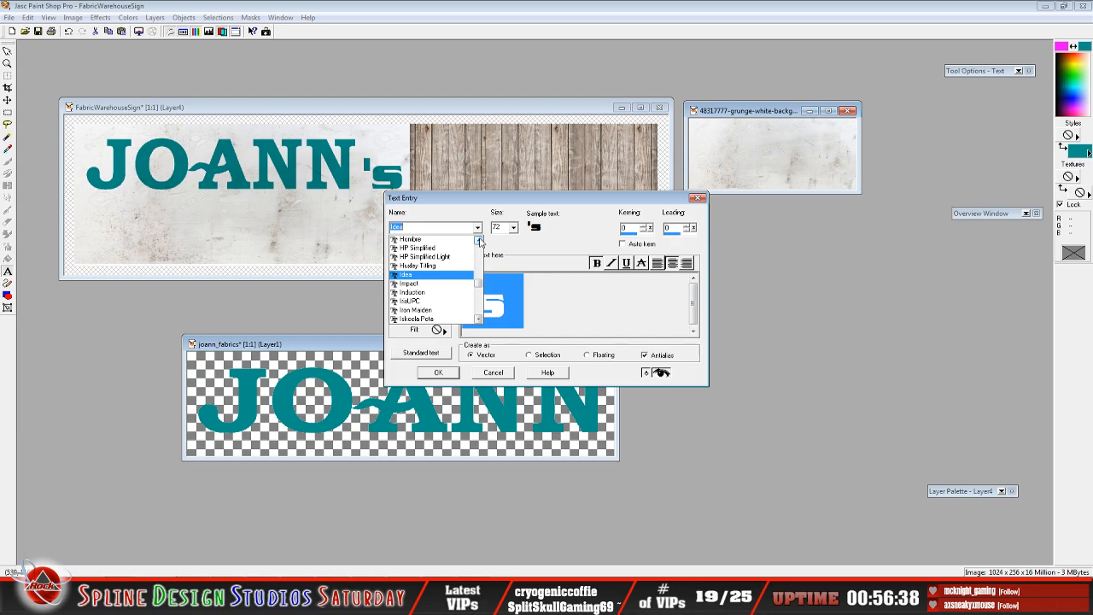
click(480, 241)
click(479, 241)
click(479, 241)
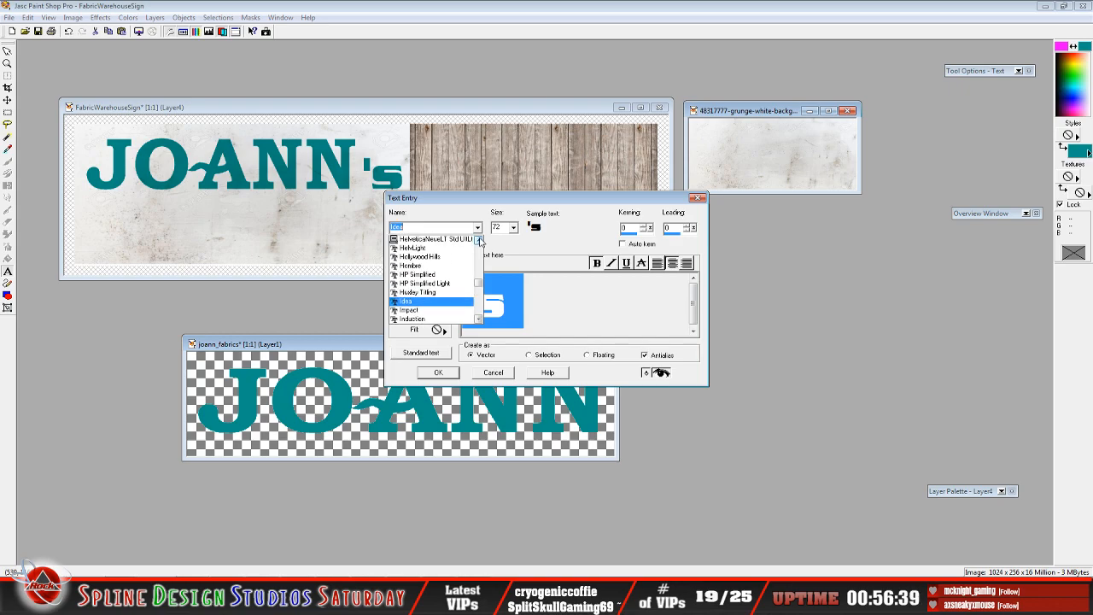
click(454, 262)
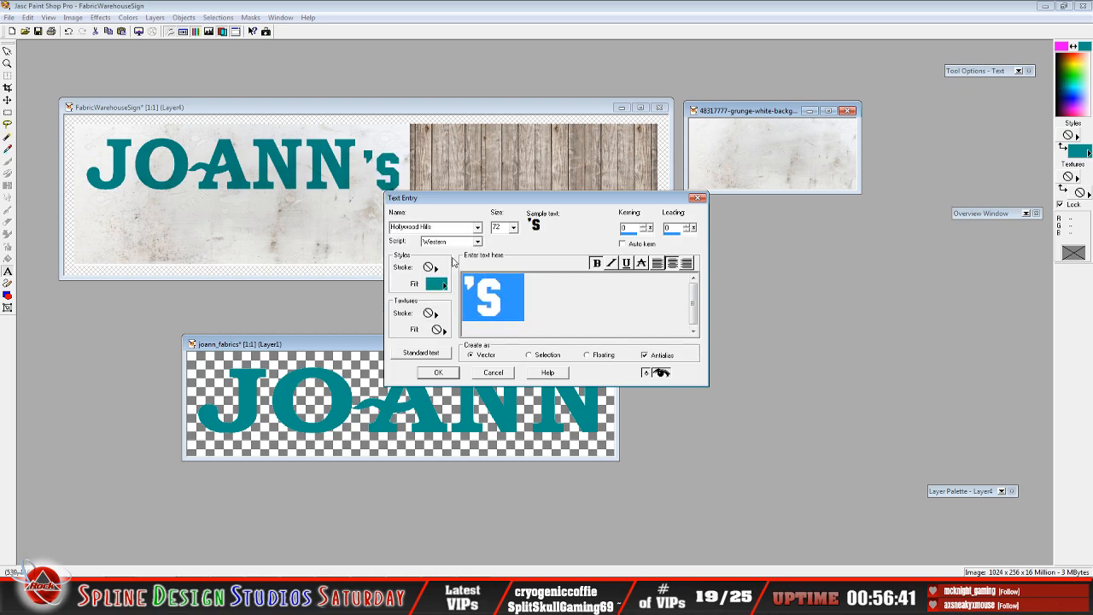
- Try the HelvLight font on the 's text
click(477, 227)
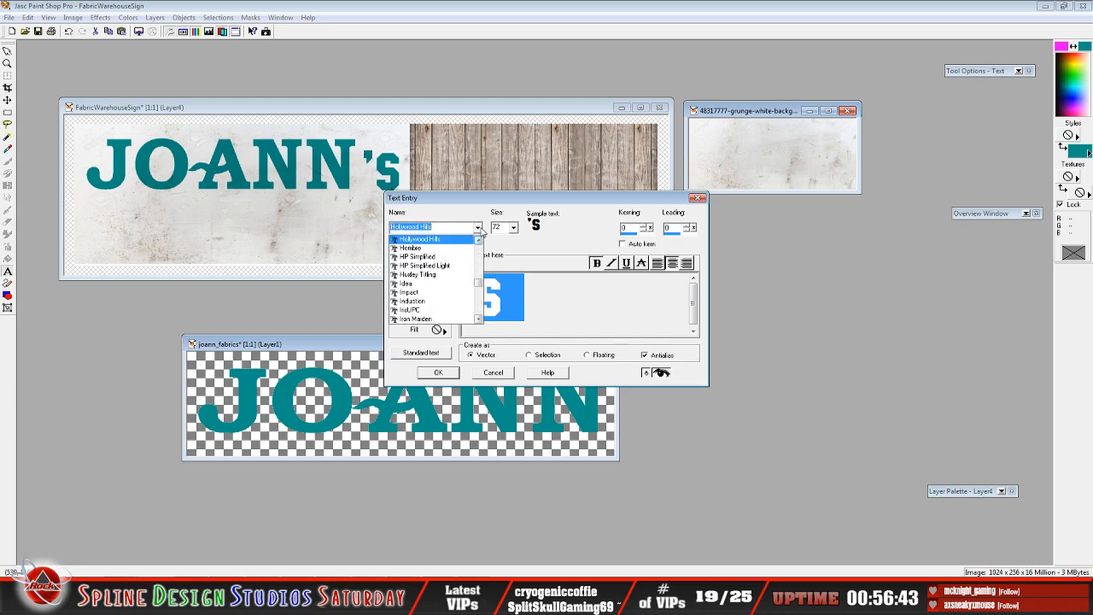
click(480, 241)
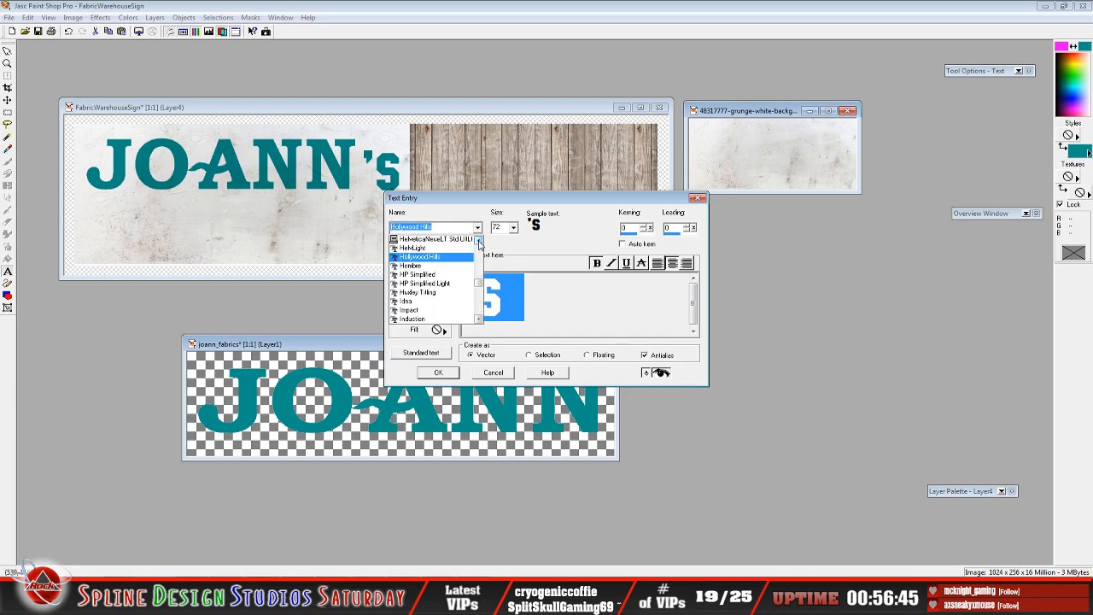
click(479, 242)
click(479, 242)
click(455, 258)
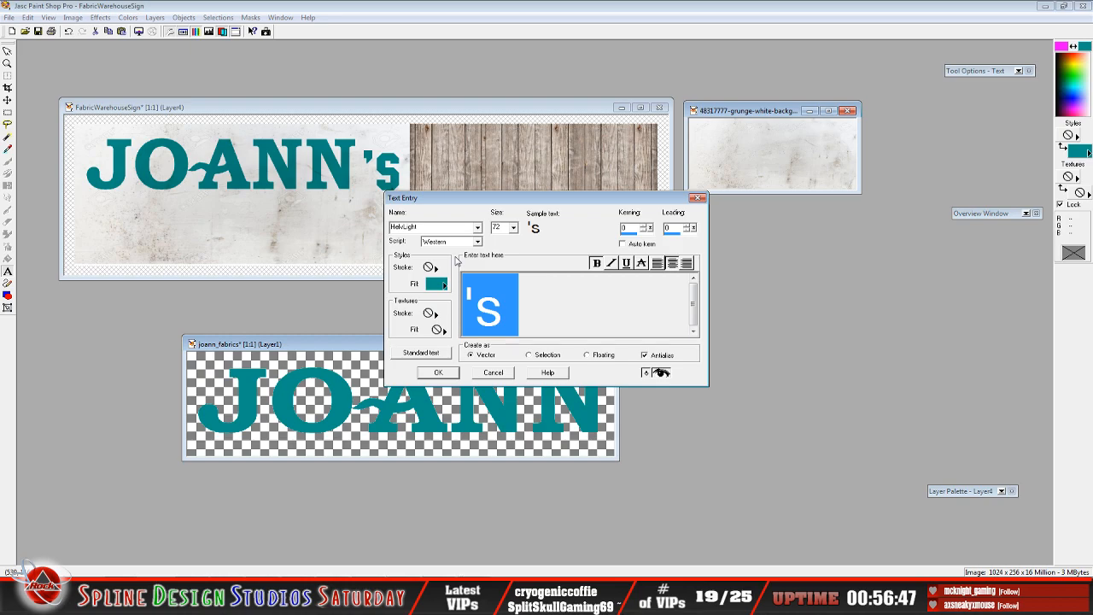
- Set the 's text to AcmeFont without bold and apply the text changes
click(477, 227)
drag(478, 282, 485, 259)
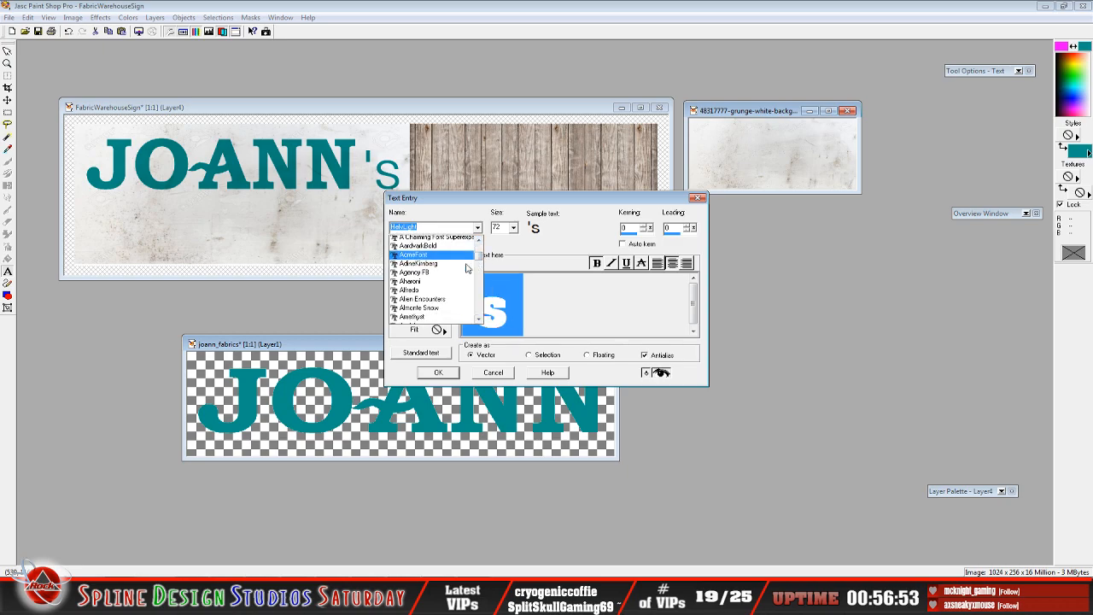
click(416, 266)
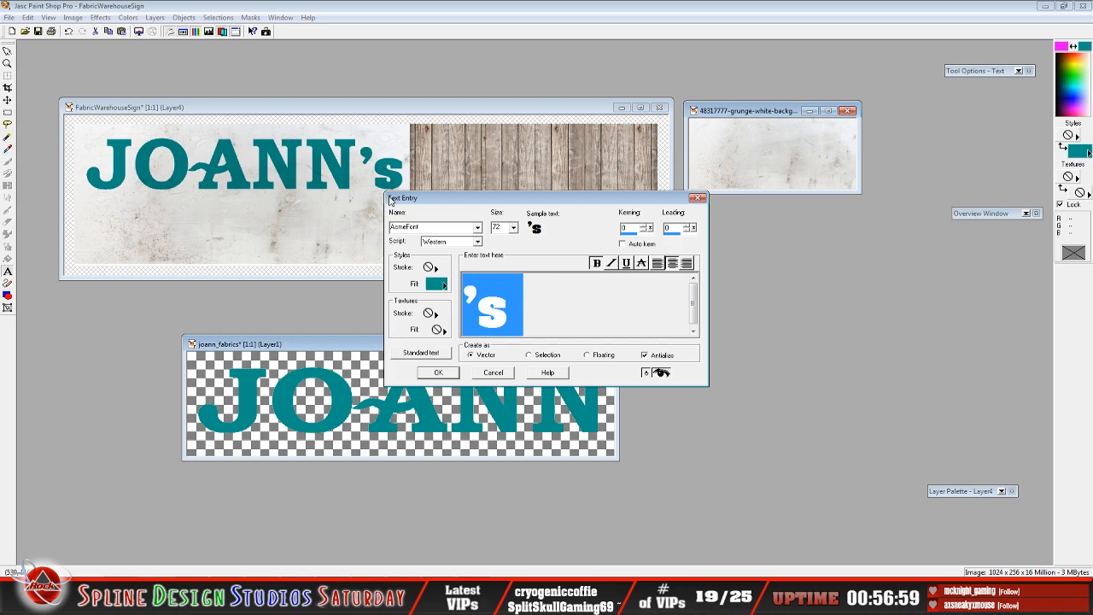
click(596, 264)
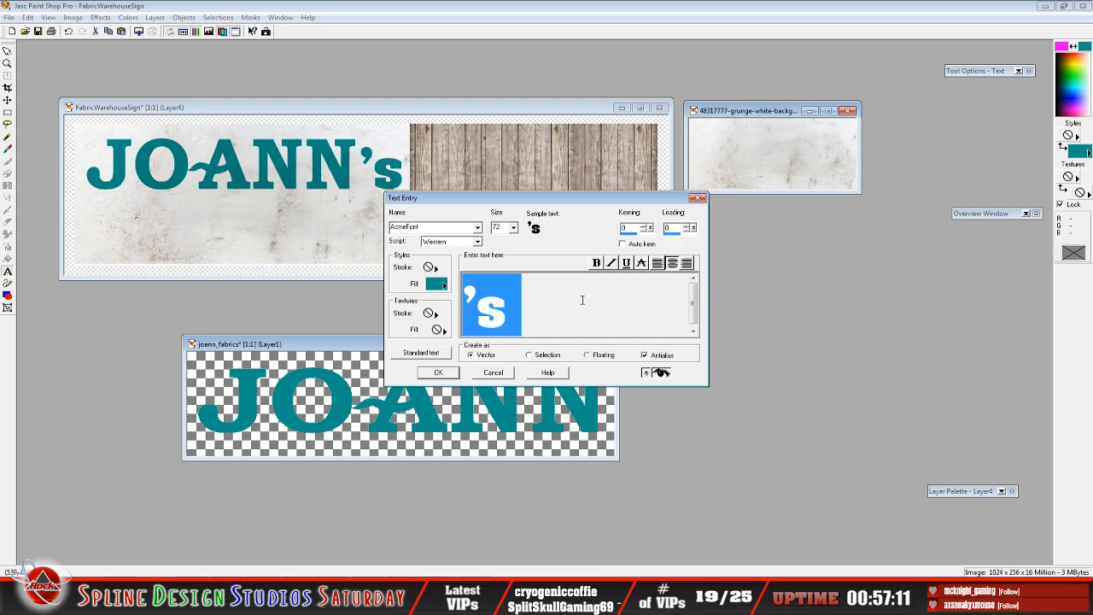
click(443, 373)
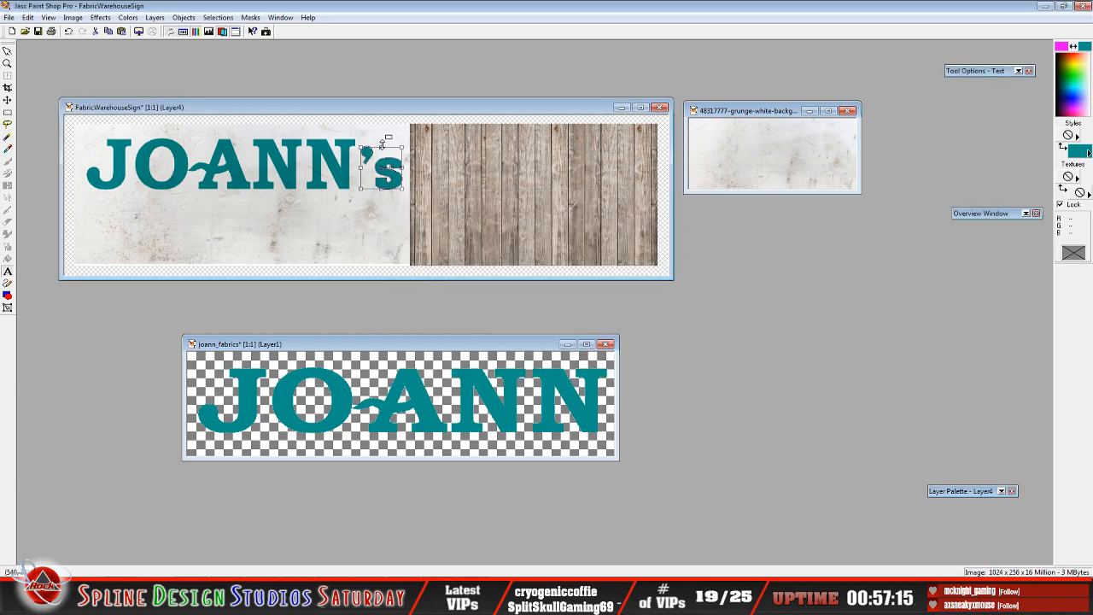
- Stretch the 's text slightly upward to match the top of the JOANN letters
drag(382, 142, 382, 140)
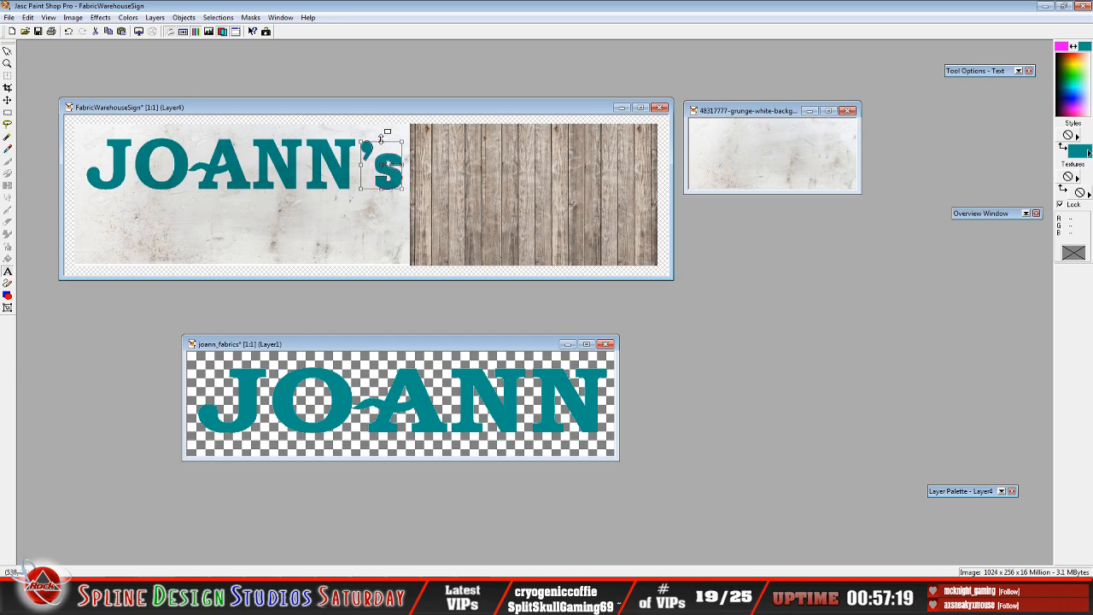
drag(381, 138, 381, 137)
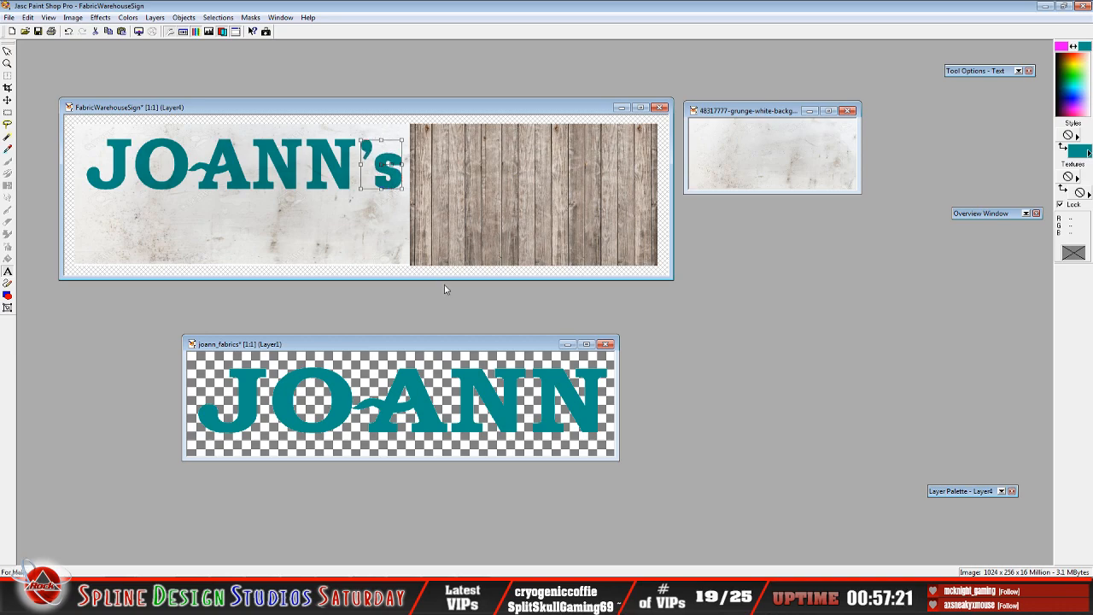
right_click(394, 201)
- Narrow the JOANN logo on Layer3 from both sides with the Deform tool, shift it slightly right and apply the deformation
mouse_move(979, 490)
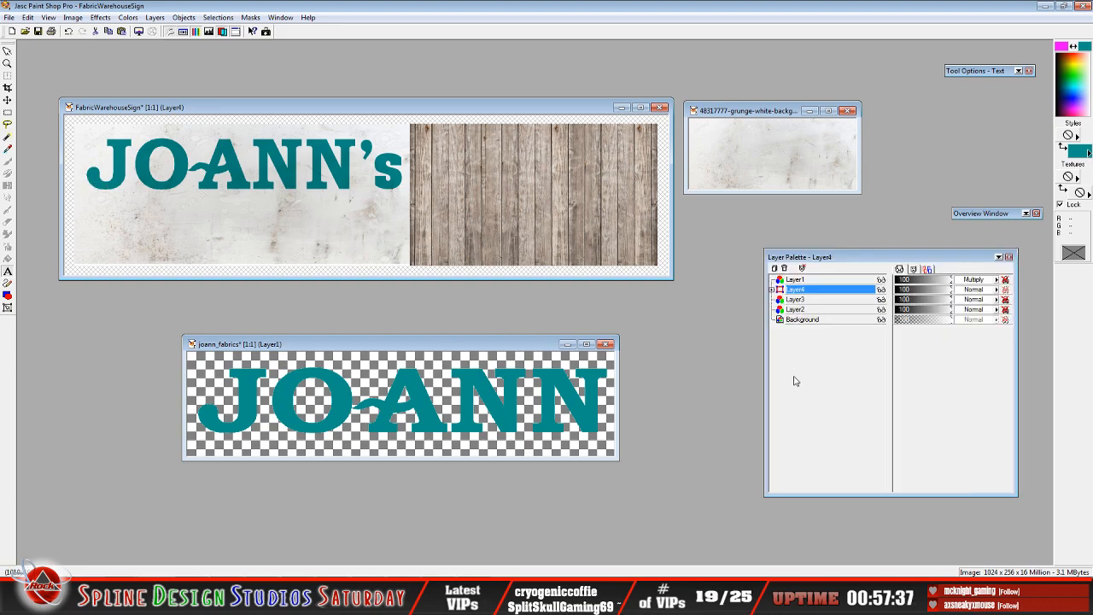
click(817, 301)
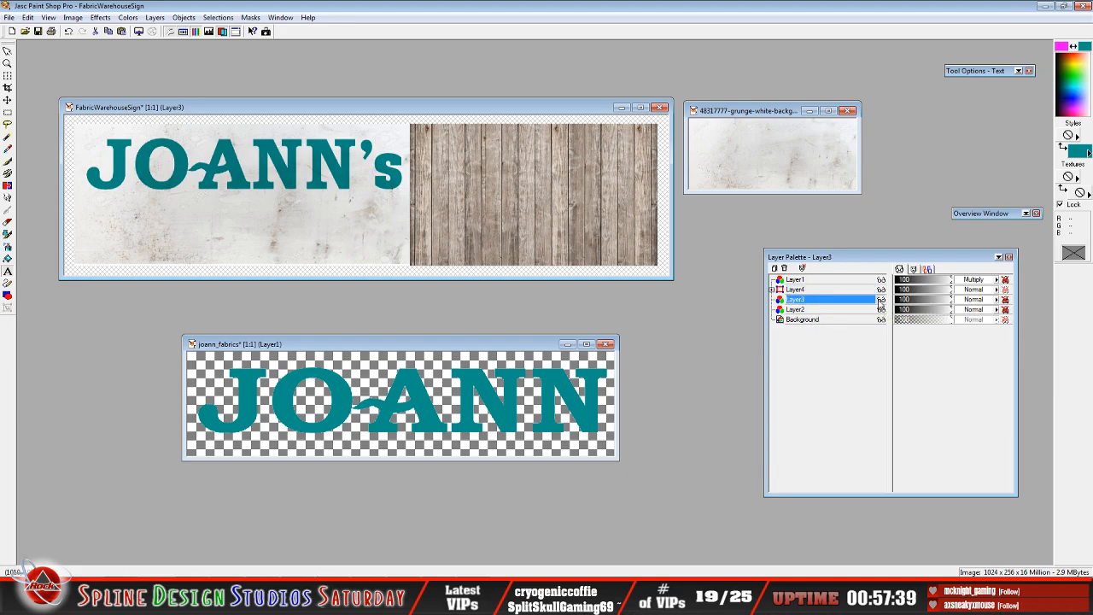
click(7, 87)
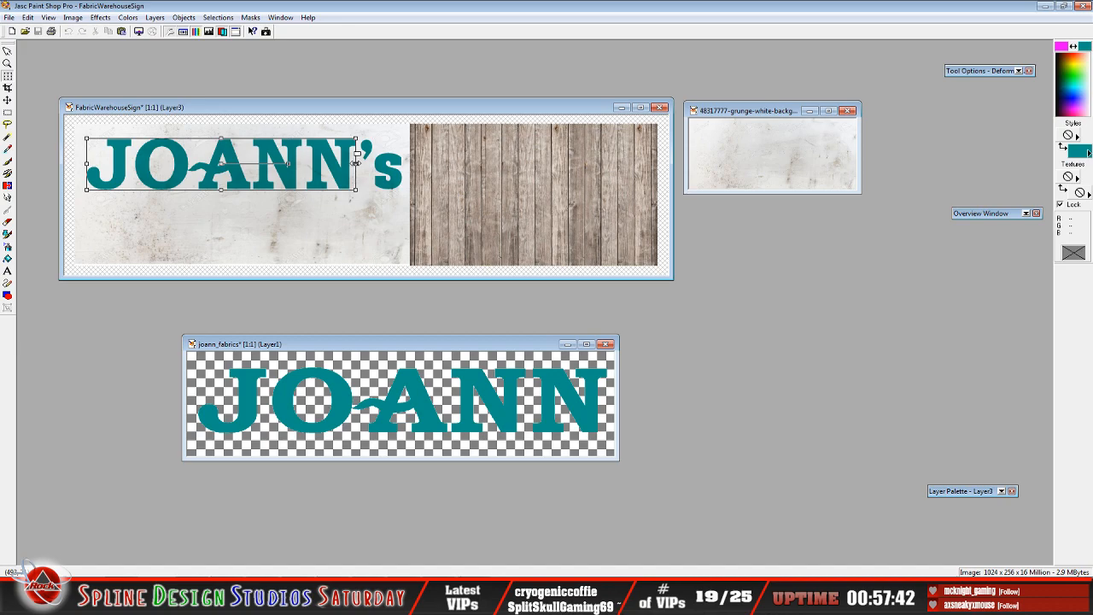
drag(355, 163, 345, 162)
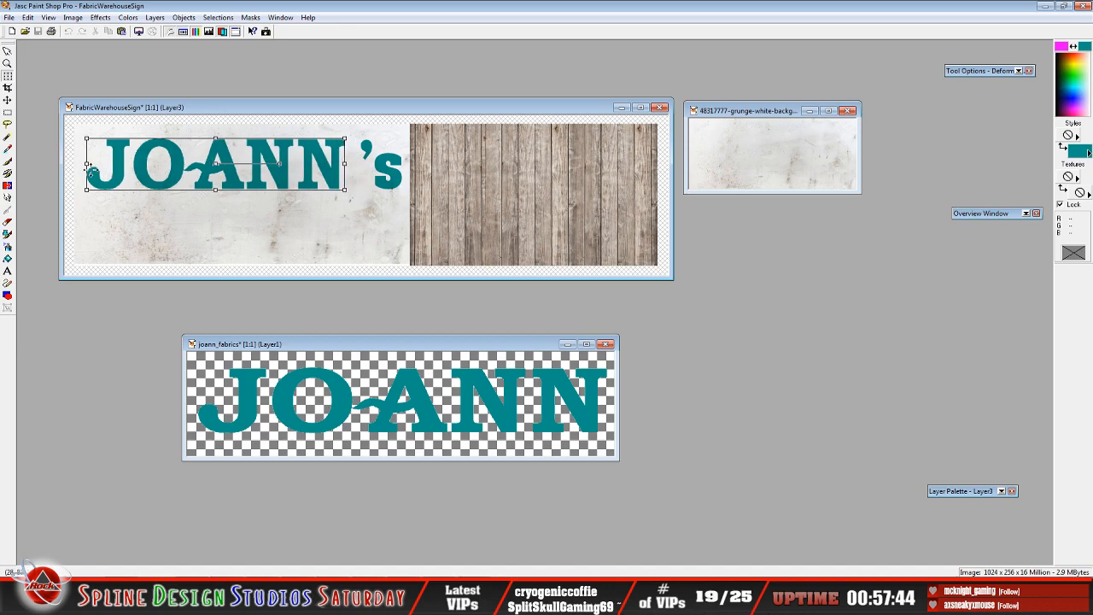
drag(86, 162, 94, 162)
drag(226, 168, 230, 169)
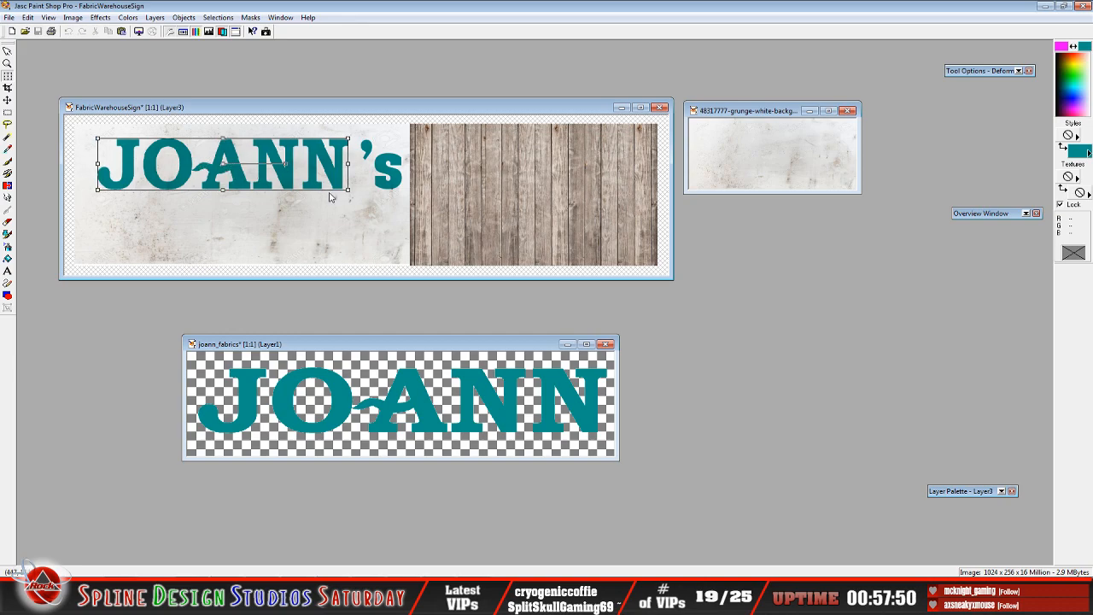
mouse_move(957, 489)
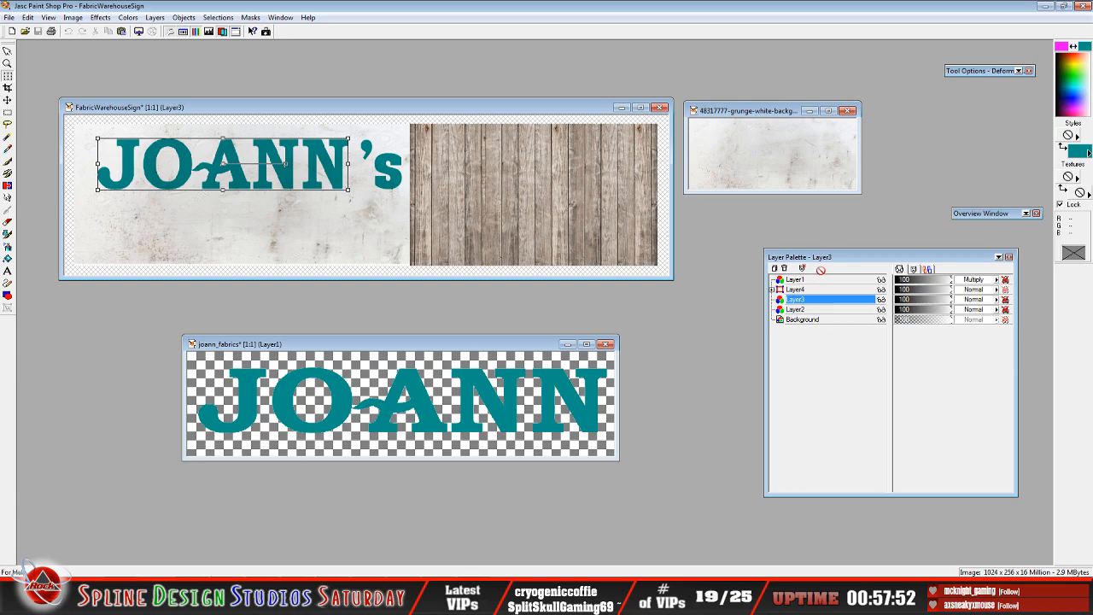
click(6, 112)
- Select the 's text object on Layer4, move it left to close the gap after JOANN, and deselect it
mouse_move(971, 491)
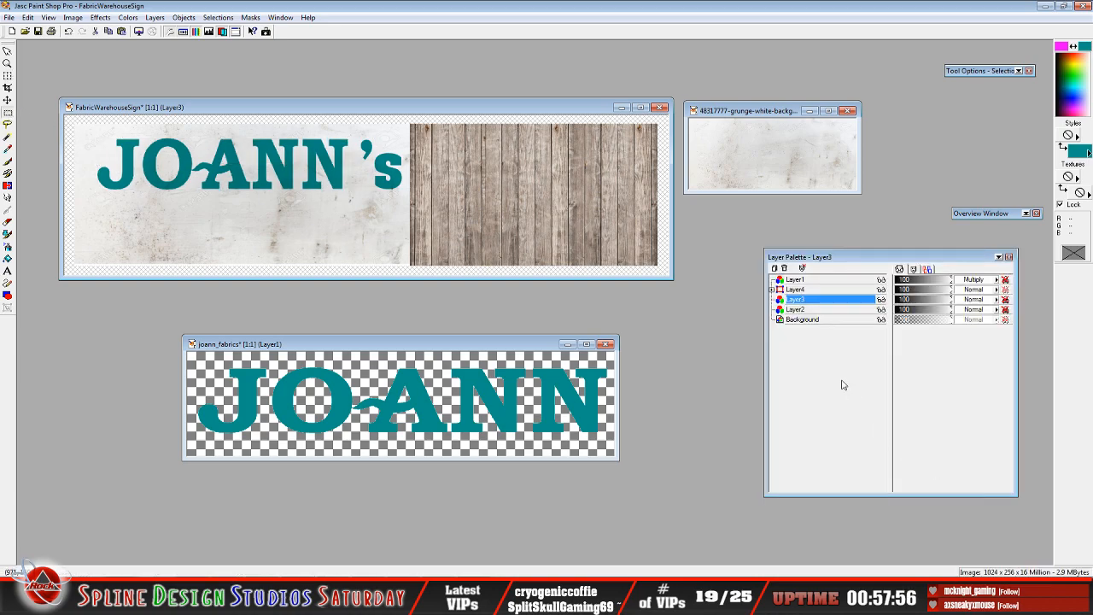
click(803, 290)
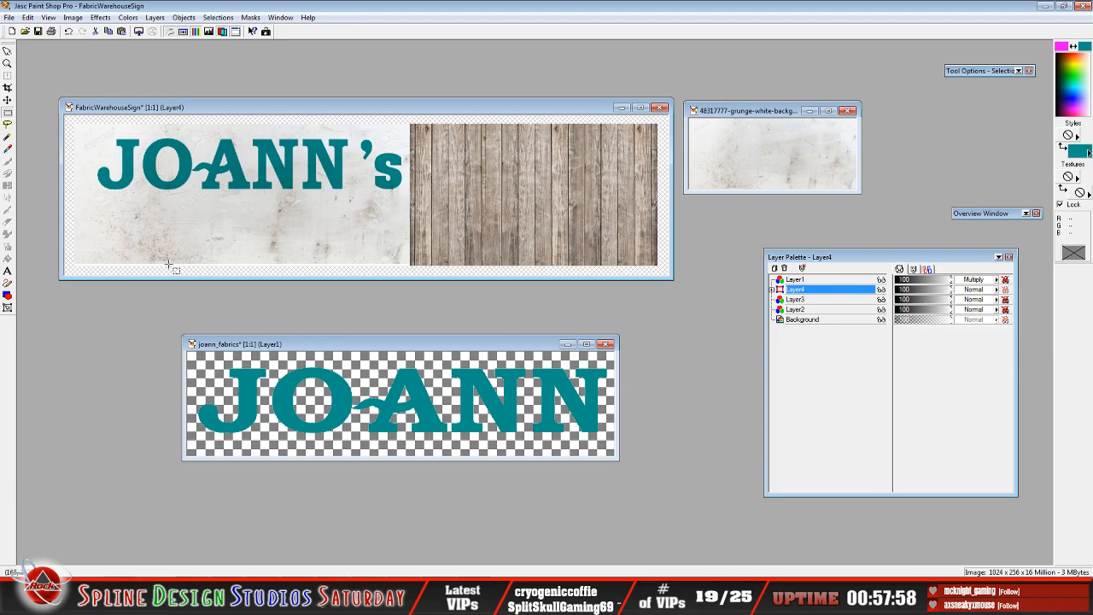
click(8, 271)
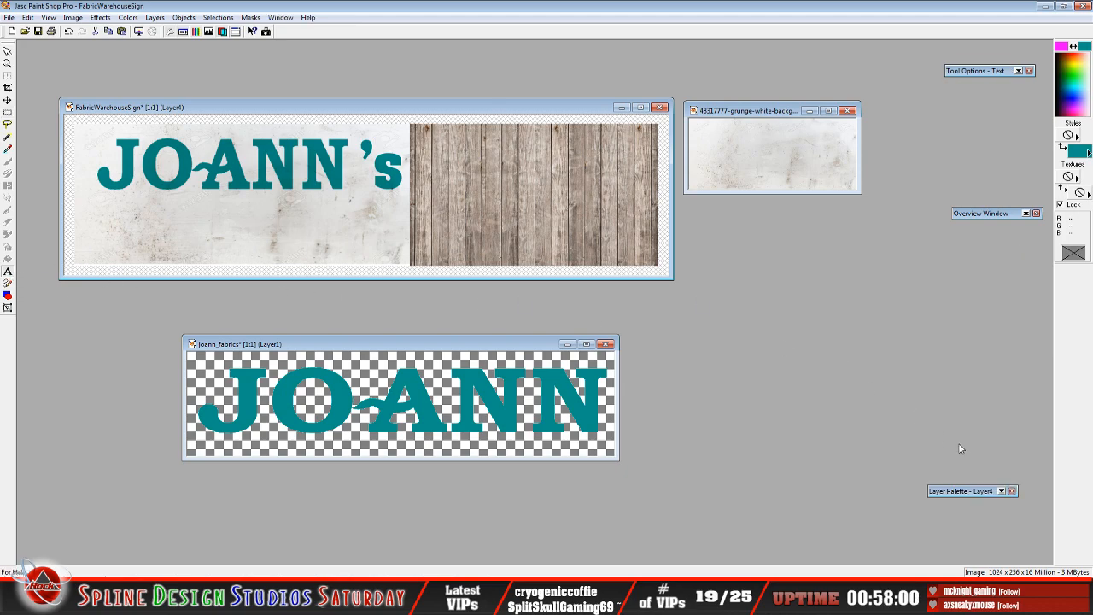
click(772, 290)
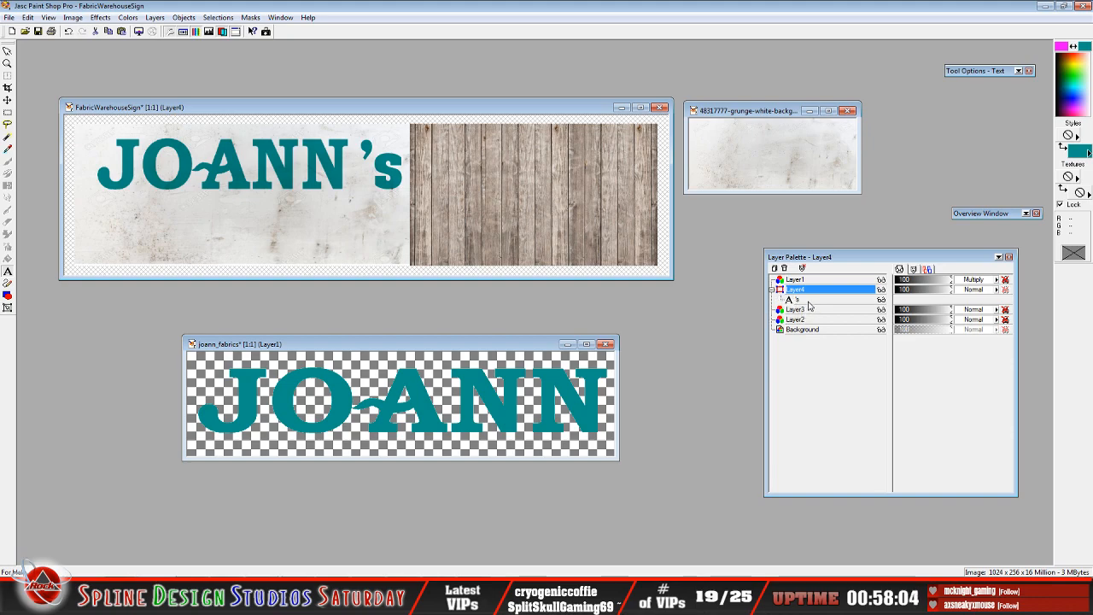
click(808, 300)
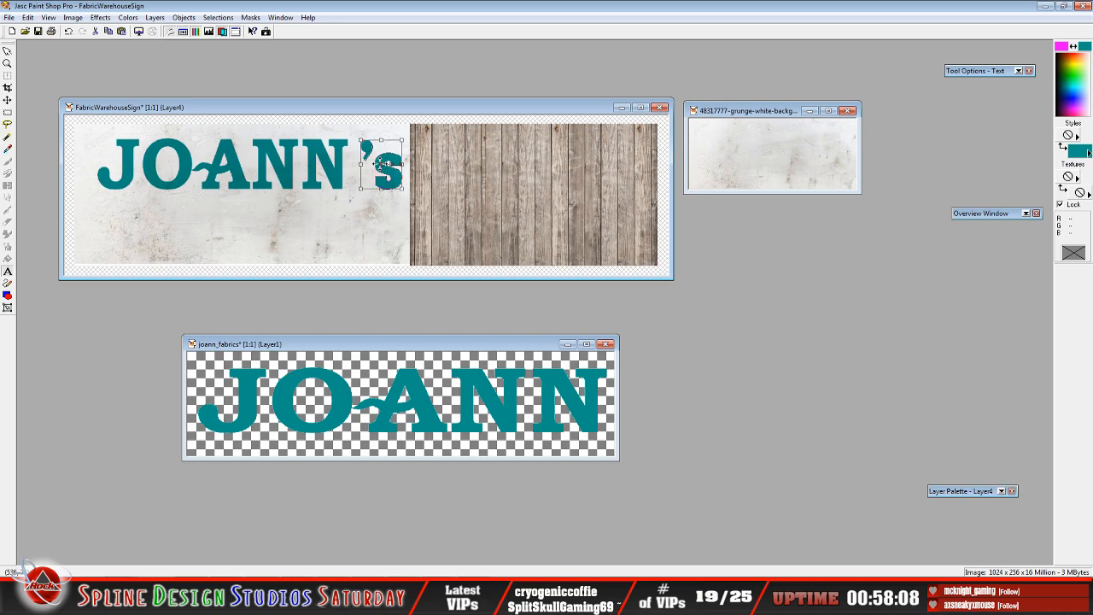
drag(380, 162, 374, 164)
key(ctrl+d)
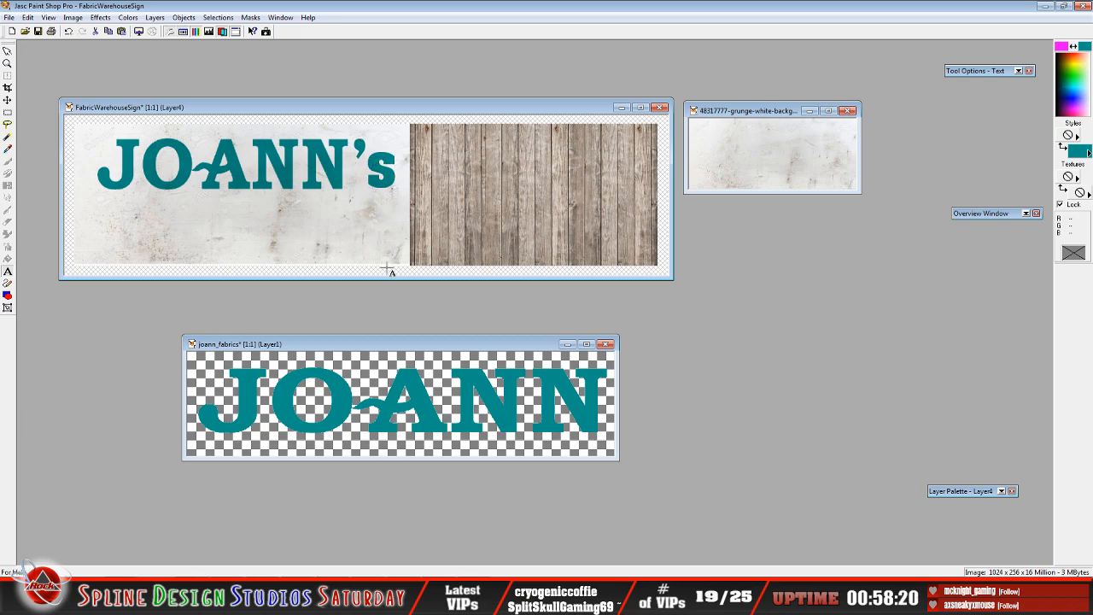
- Nudge the 's text slightly further left and stretch it down to the baseline of the JOANN letters
key(ctrl+z)
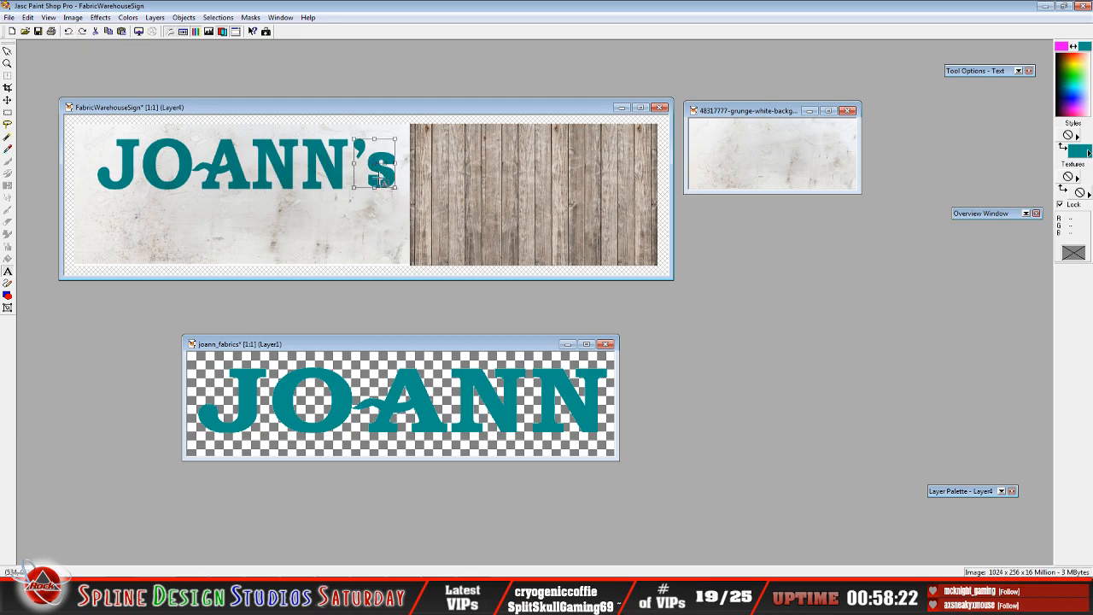
drag(377, 164, 375, 165)
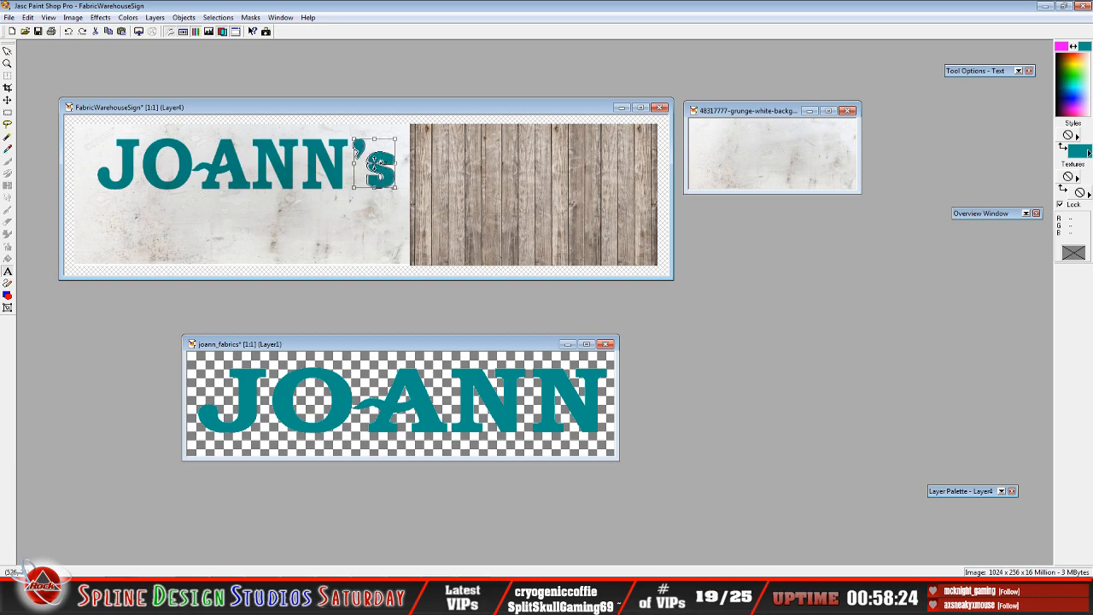
key(ctrl+d)
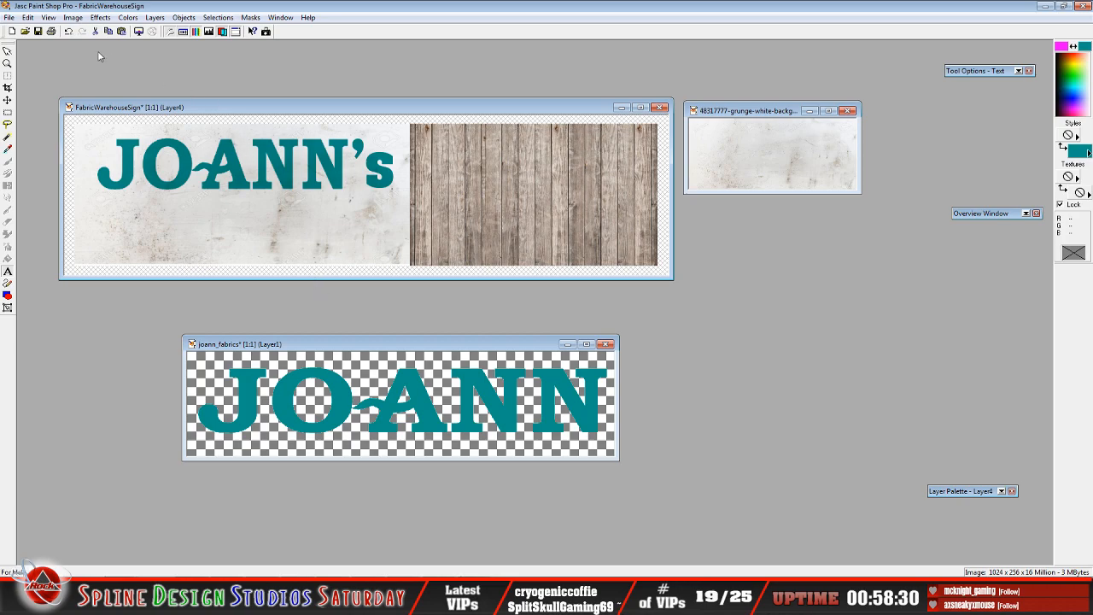
key(ctrl+z)
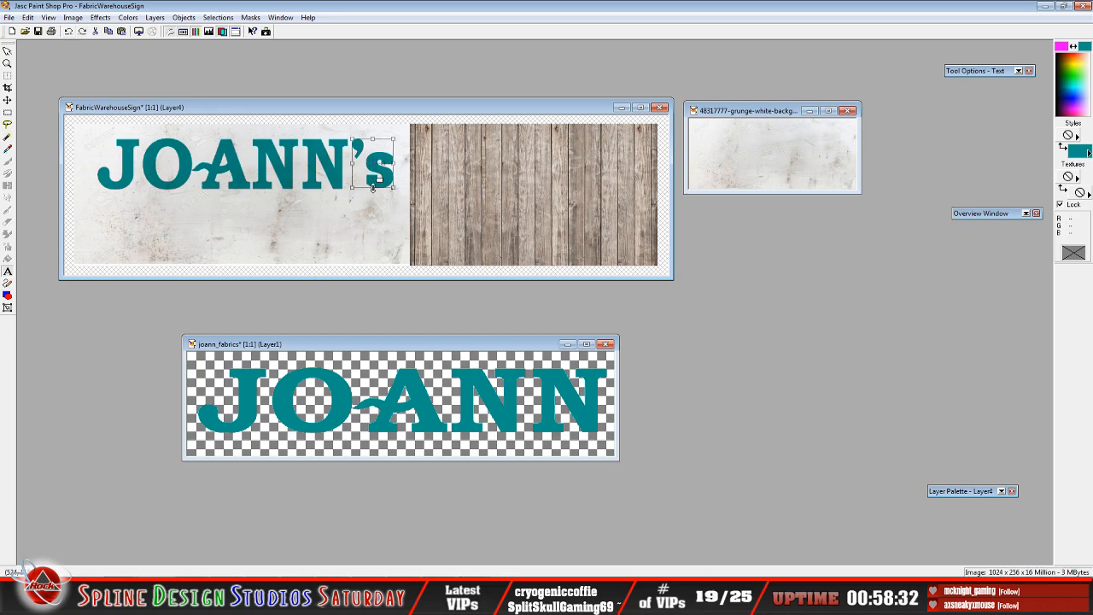
drag(373, 187, 374, 190)
key(ctrl+d)
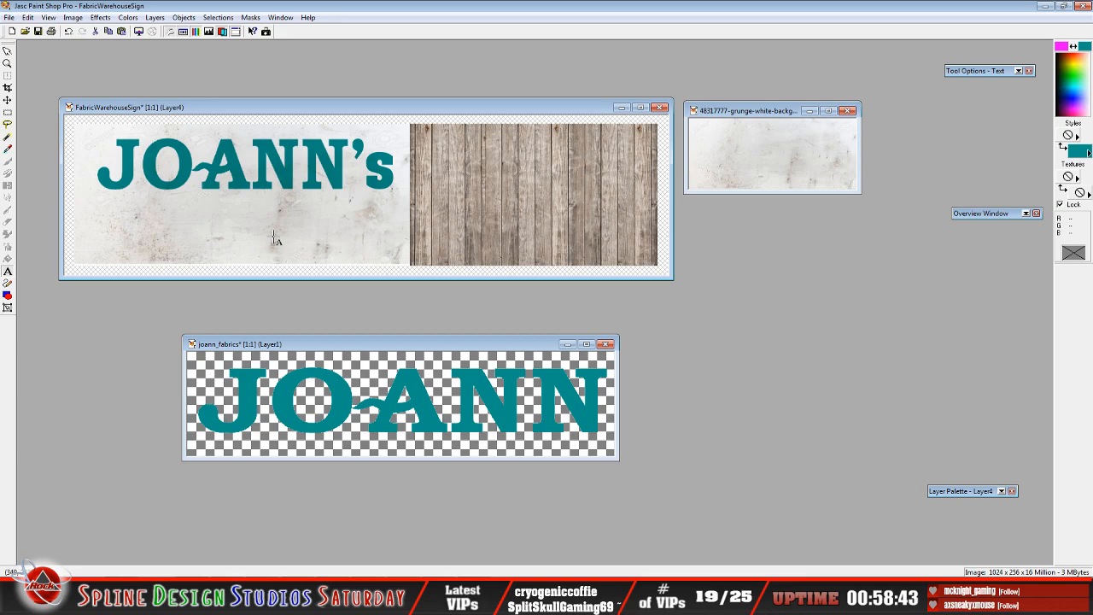
- Start a new text entry in the blank area below the JOANN's lettering and set its fill to black, #000000
click(178, 233)
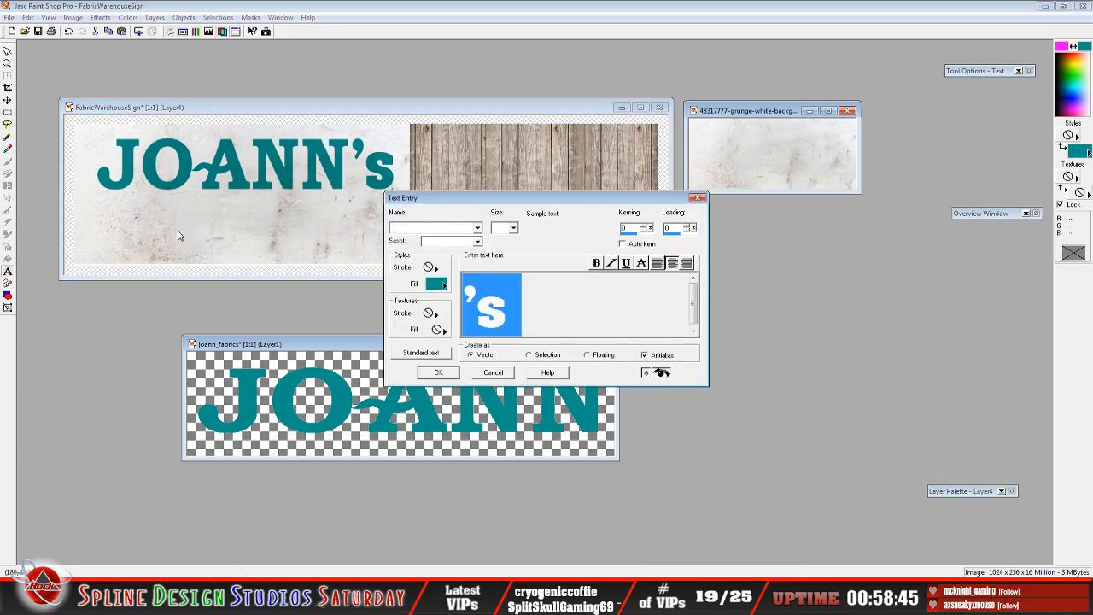
click(436, 282)
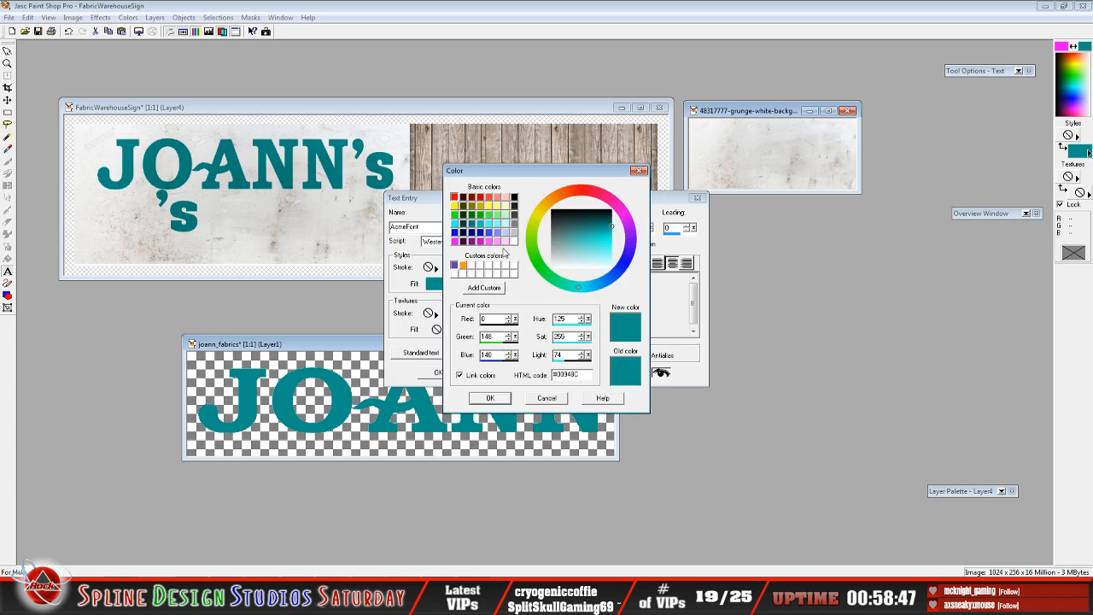
click(515, 197)
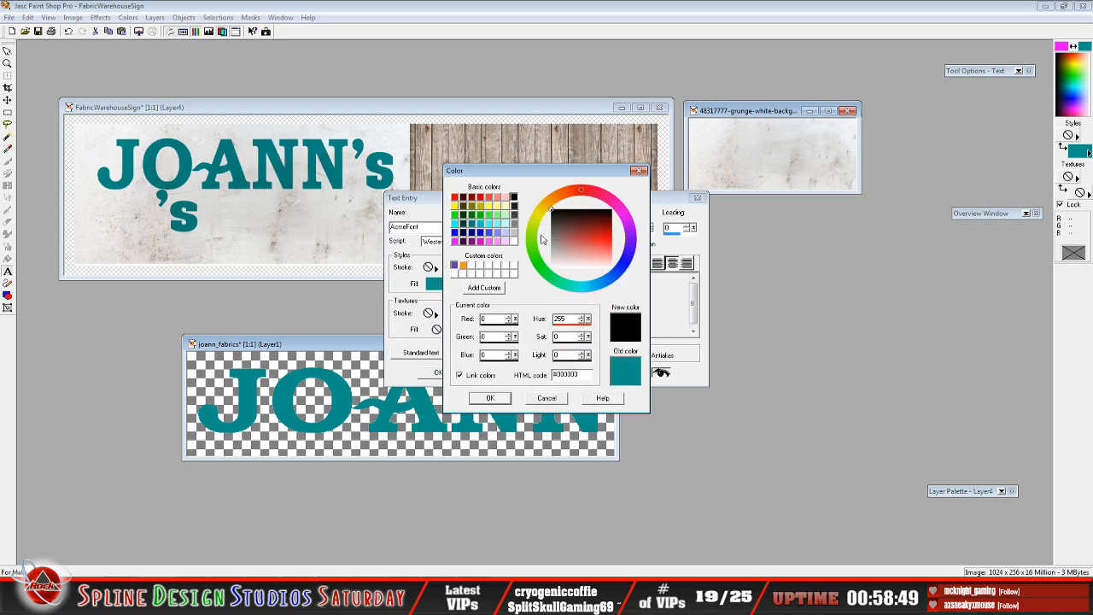
click(504, 398)
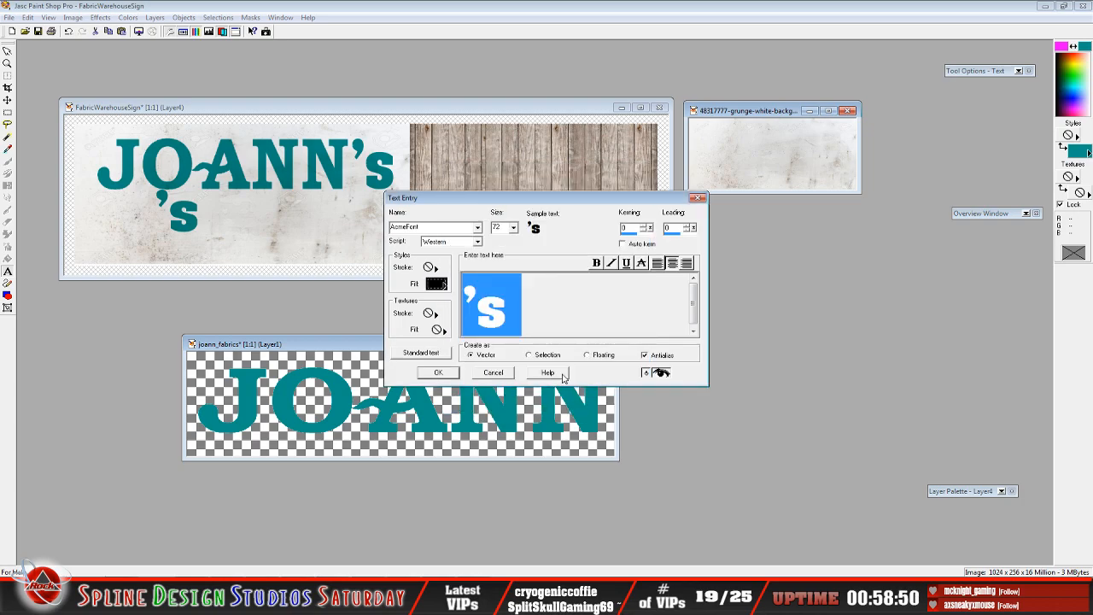
- Replace the 's in the new text entry with FABRIC WAREHOUSE
click(543, 312)
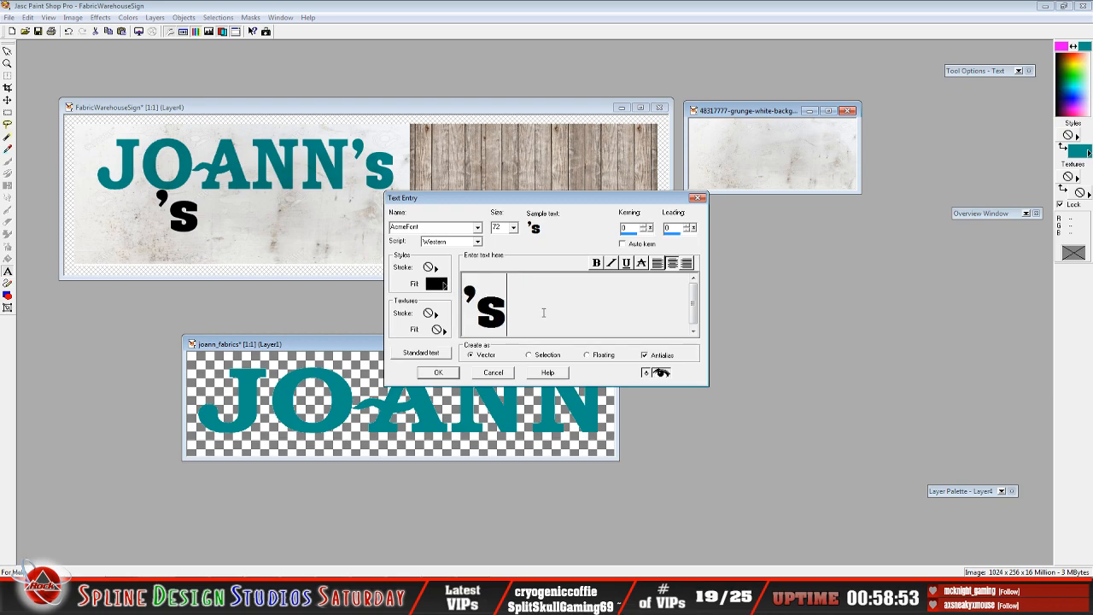
key(BackSpace)
key(BackSpace)
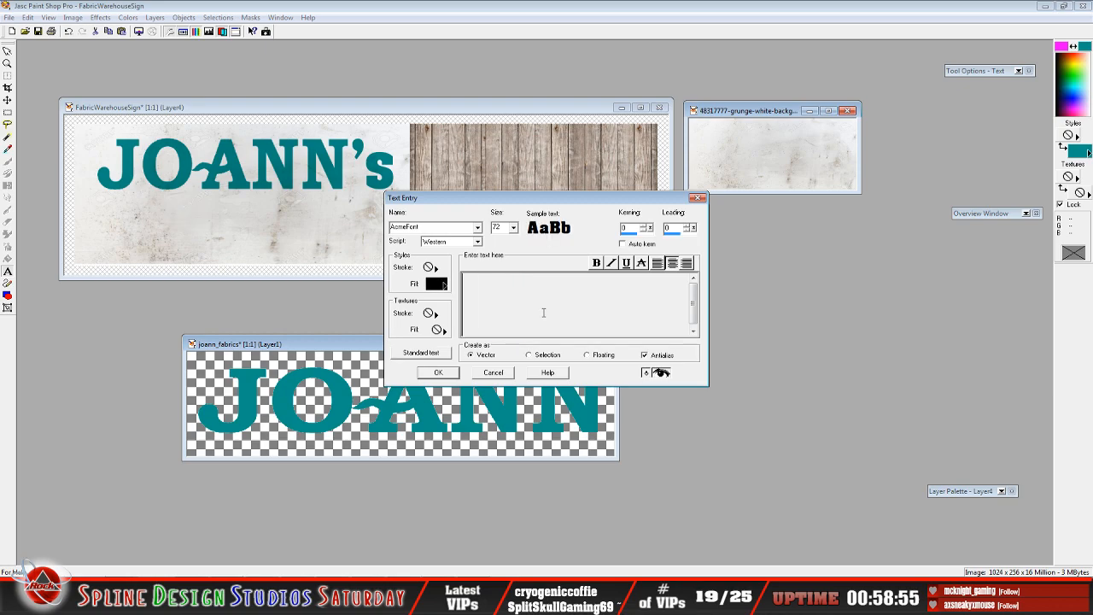
text(FA)
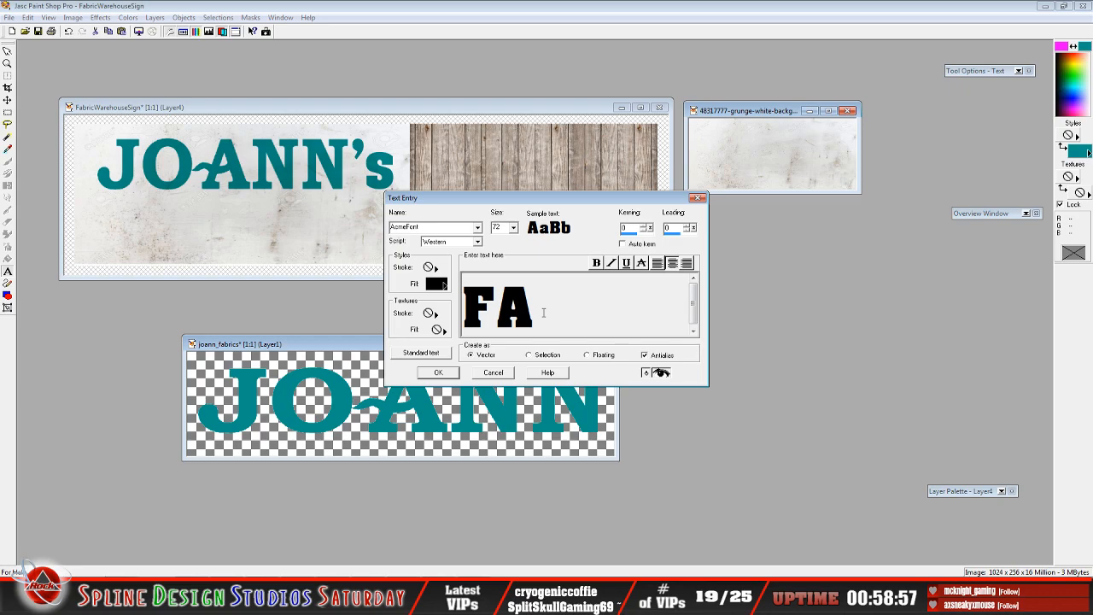
text(BRIC)
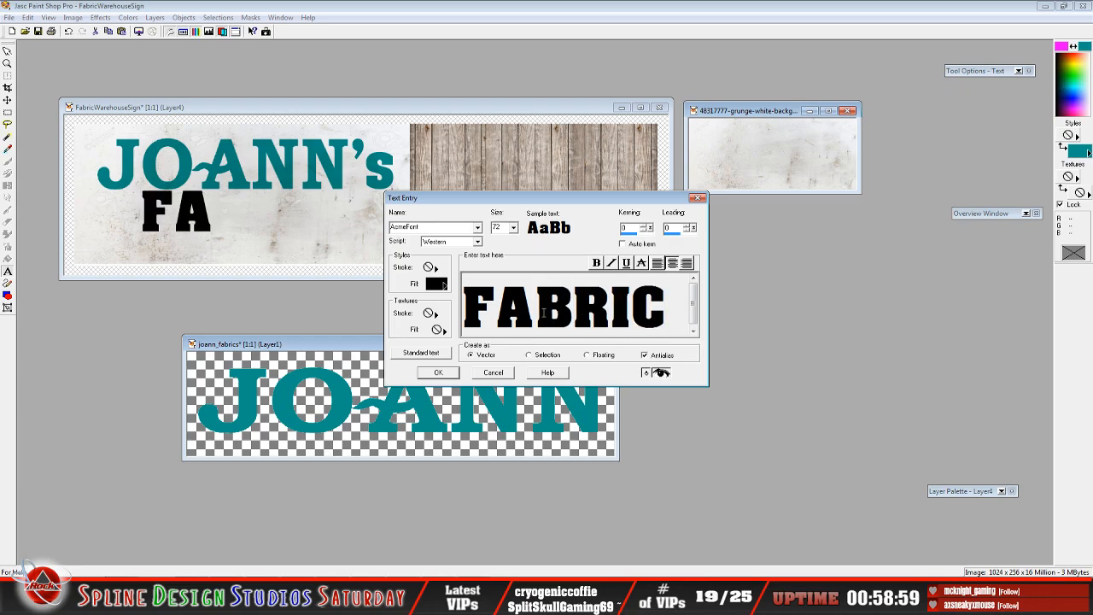
text( WARE)
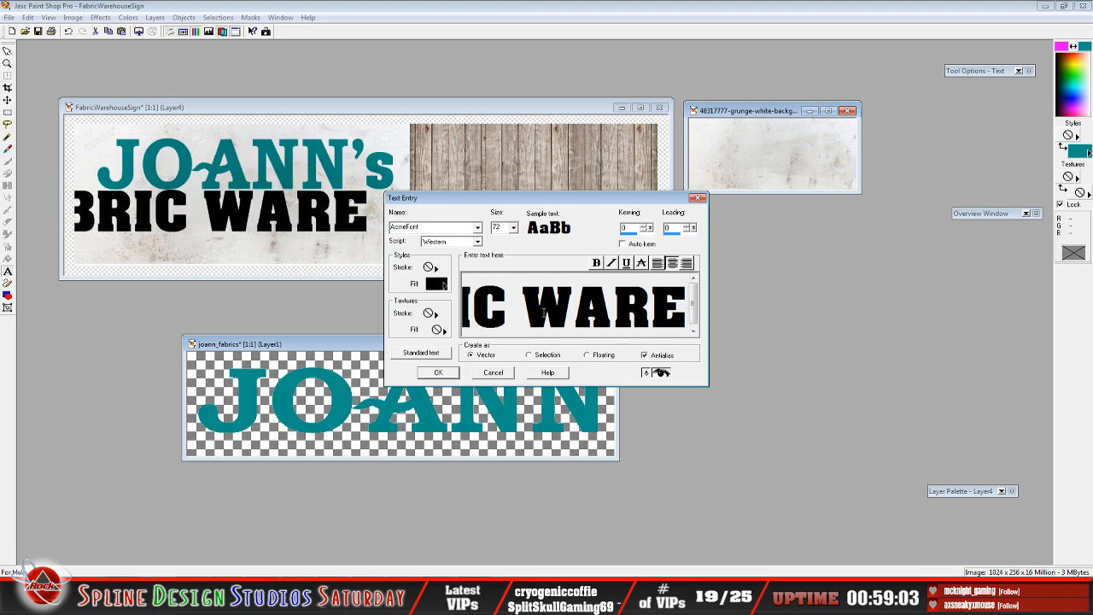
text(HO)
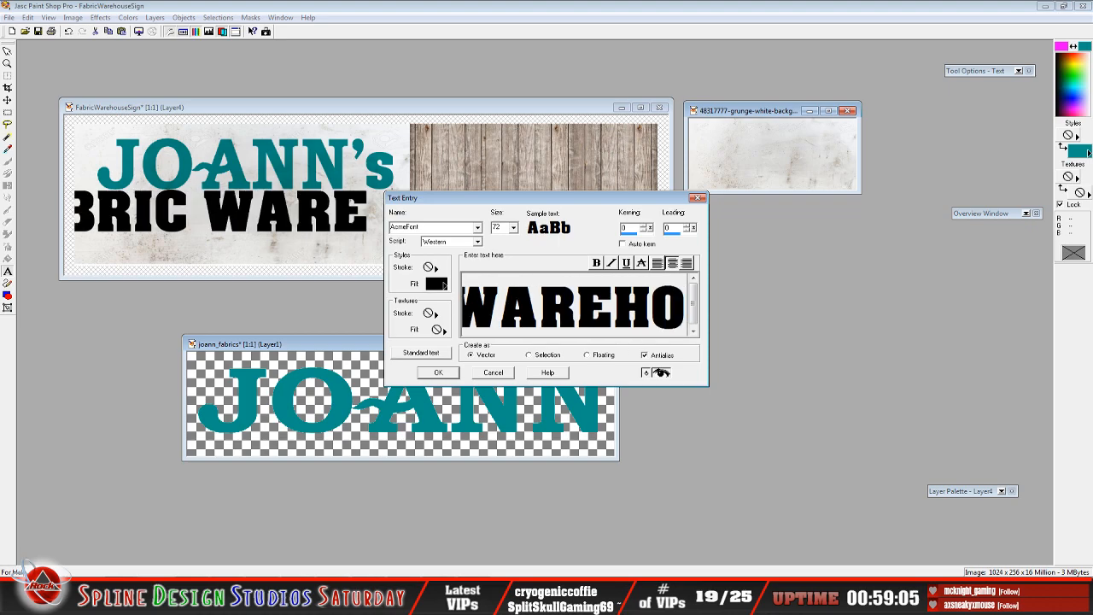
text(USE)
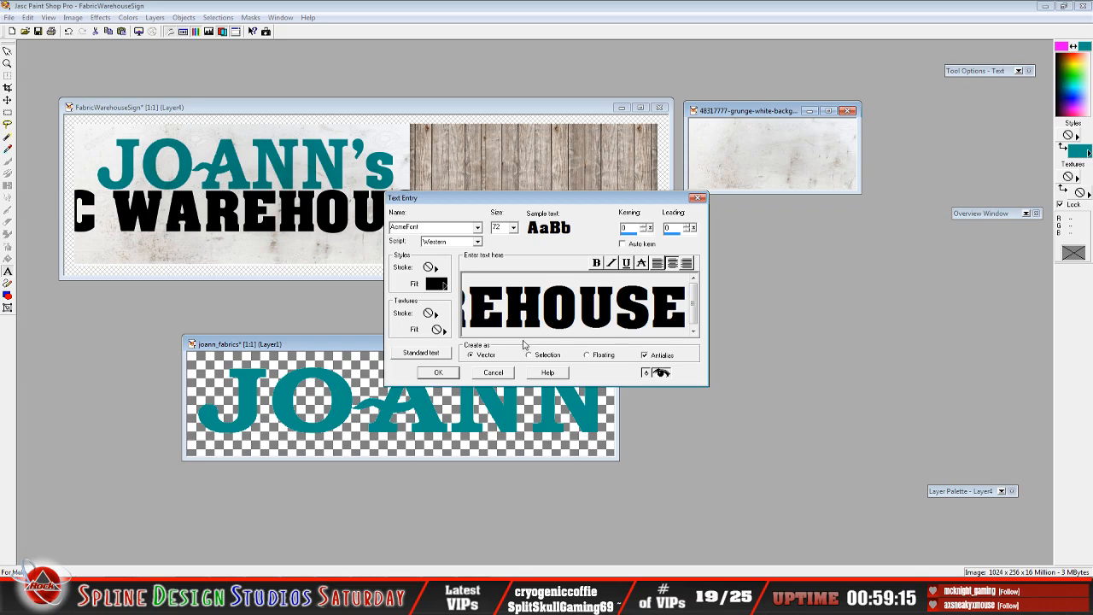
- Set the FABRIC WAREHOUSE text to size 48, place it as vector text and move it right beneath the JOANN's lettering
key(ctrl+a)
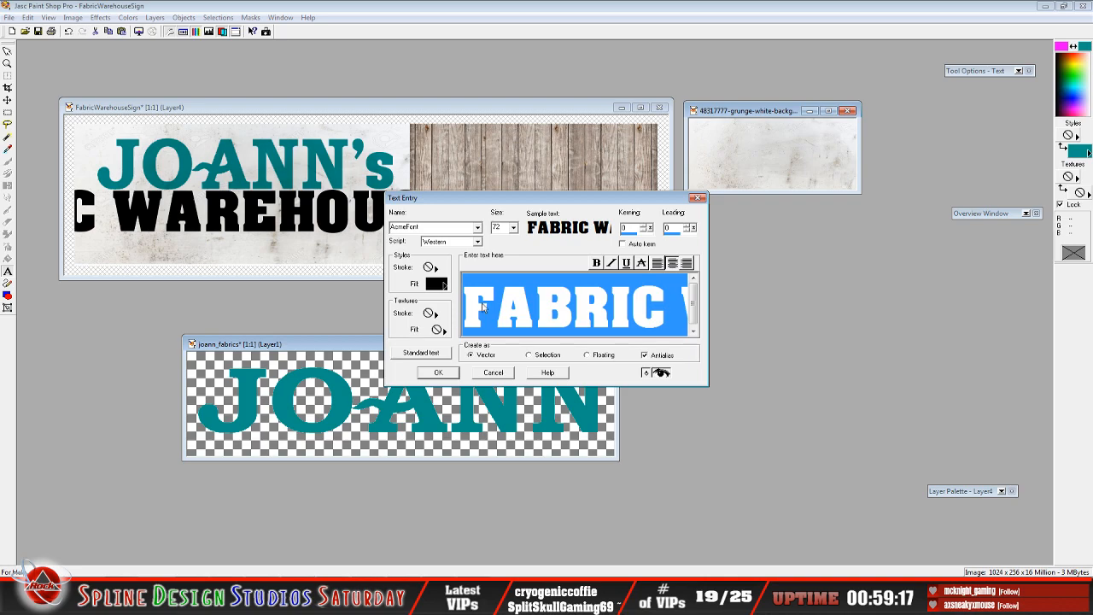
click(513, 228)
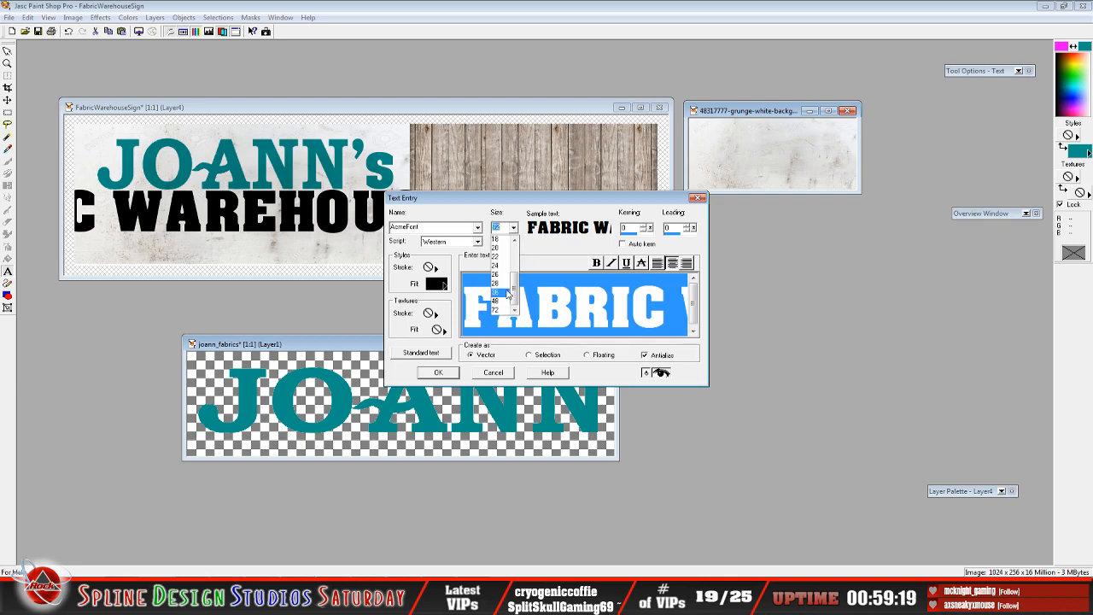
click(504, 301)
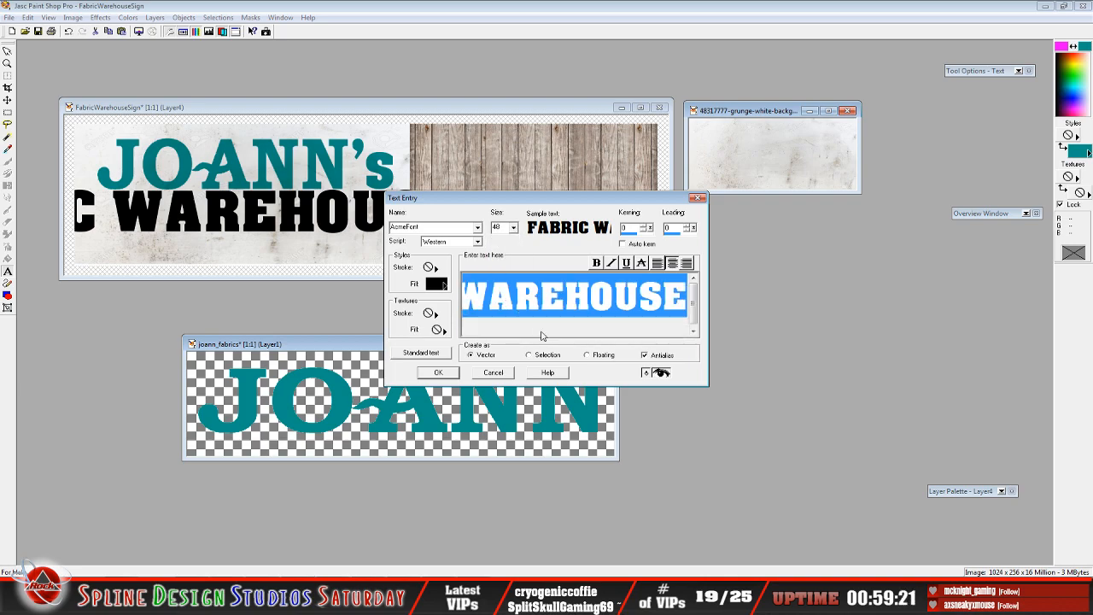
click(440, 373)
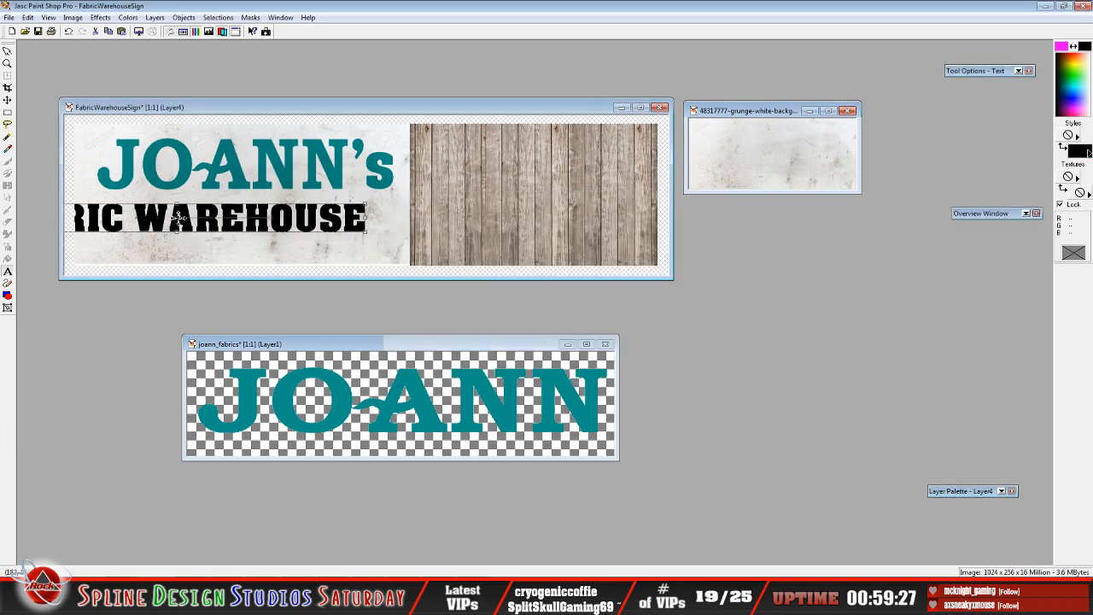
drag(177, 220, 214, 225)
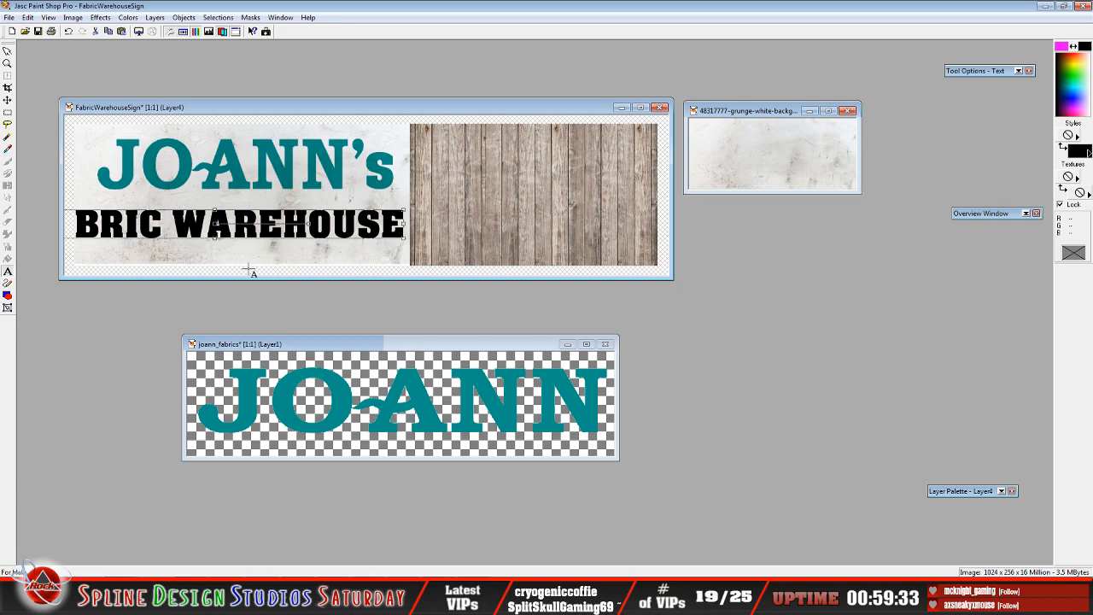
- Re-enter the FABRIC WAREHOUSE text at size 36 and centre it in the blank area beneath the JOANN's lettering
click(262, 216)
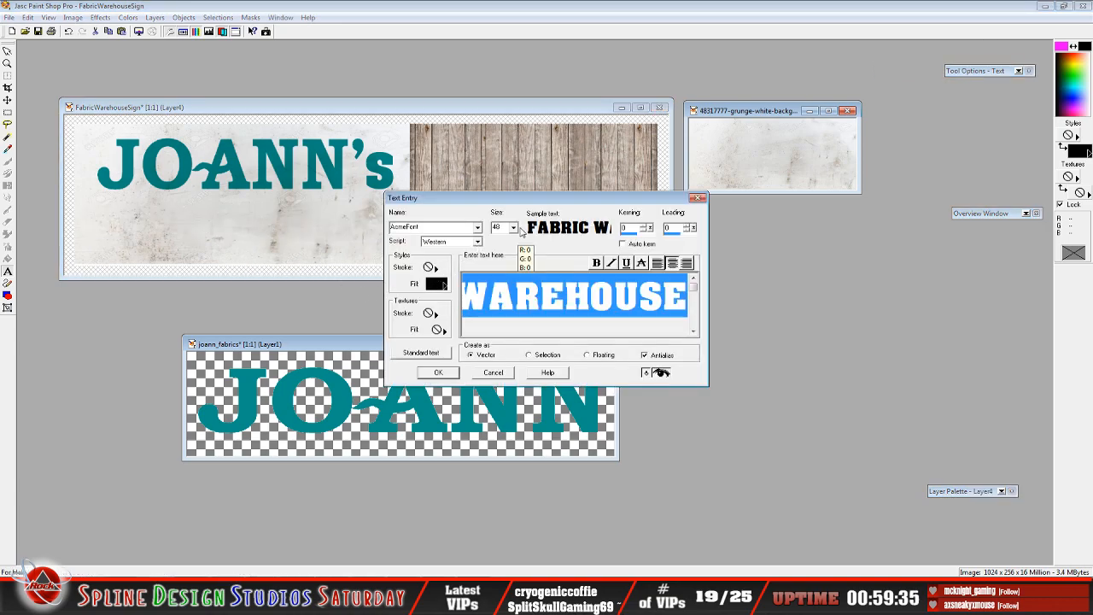
click(515, 228)
click(501, 299)
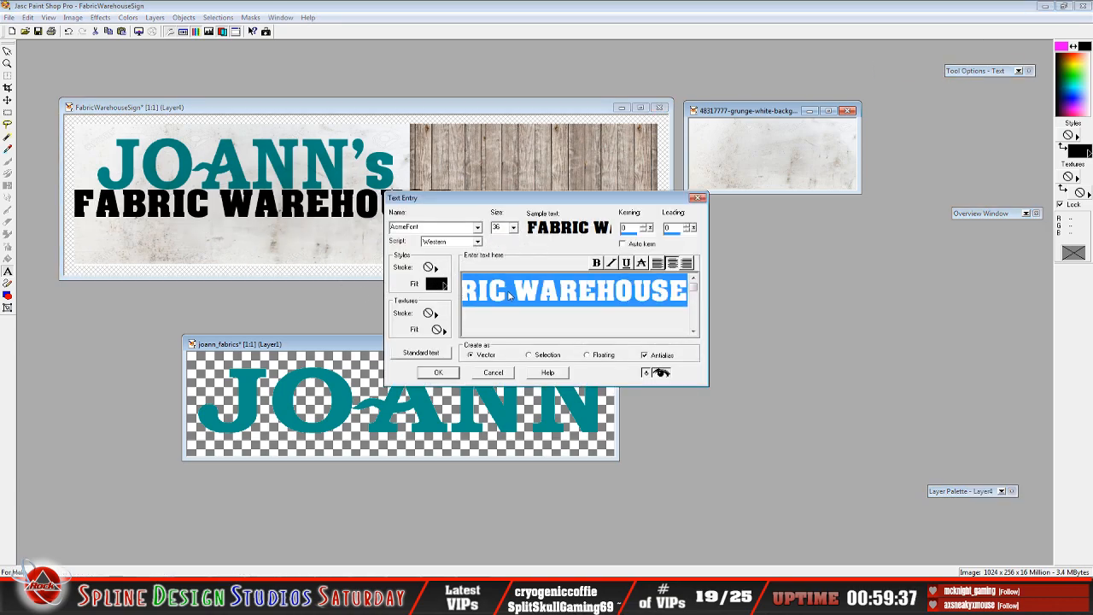
click(439, 372)
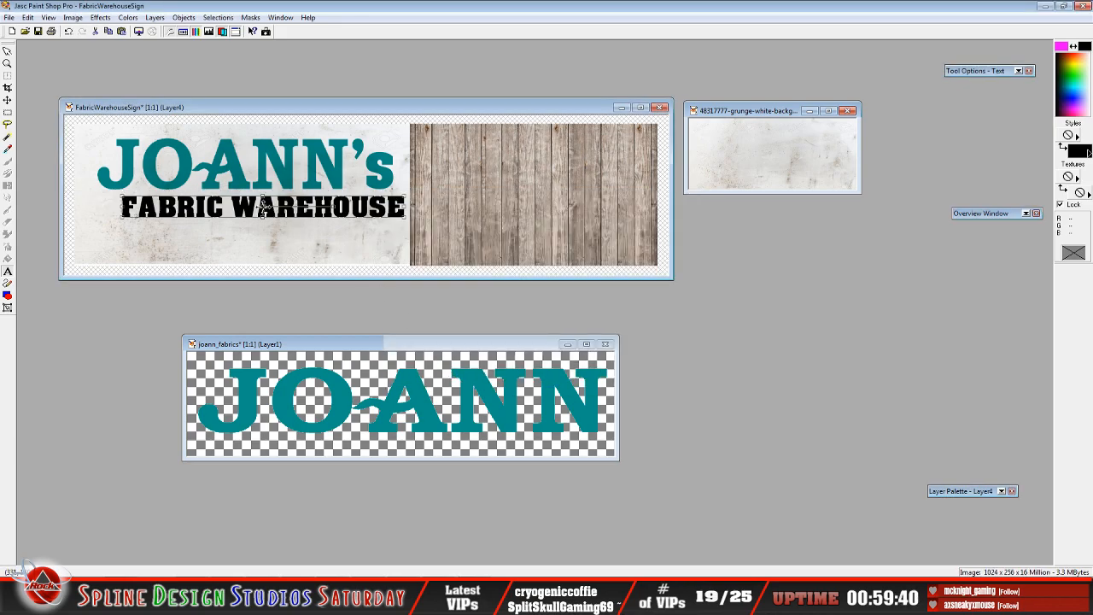
drag(263, 205, 247, 223)
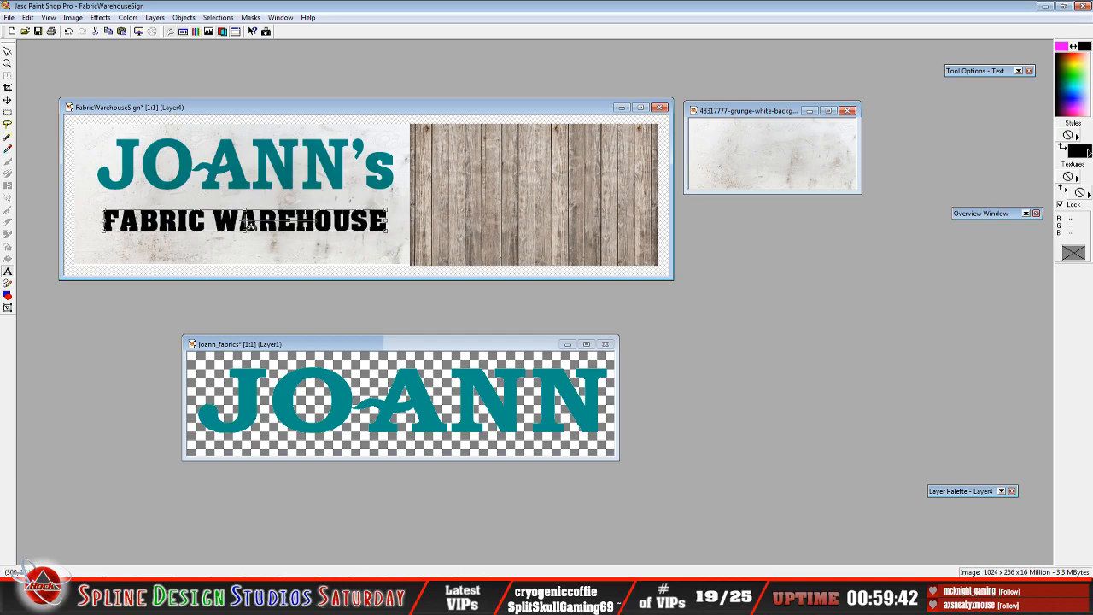
click(243, 221)
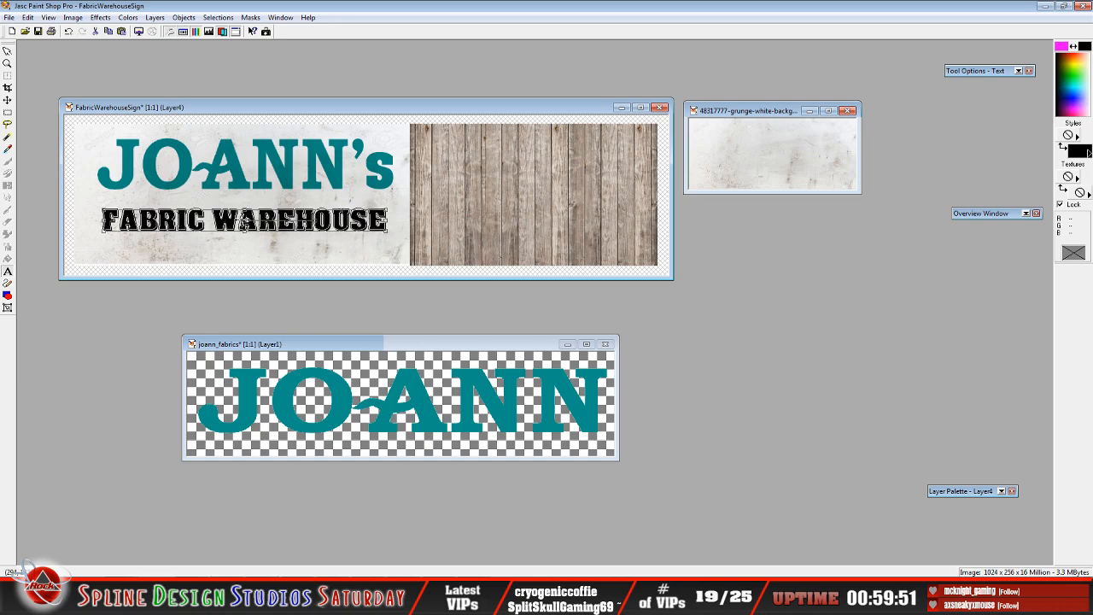
key(ctrl+d)
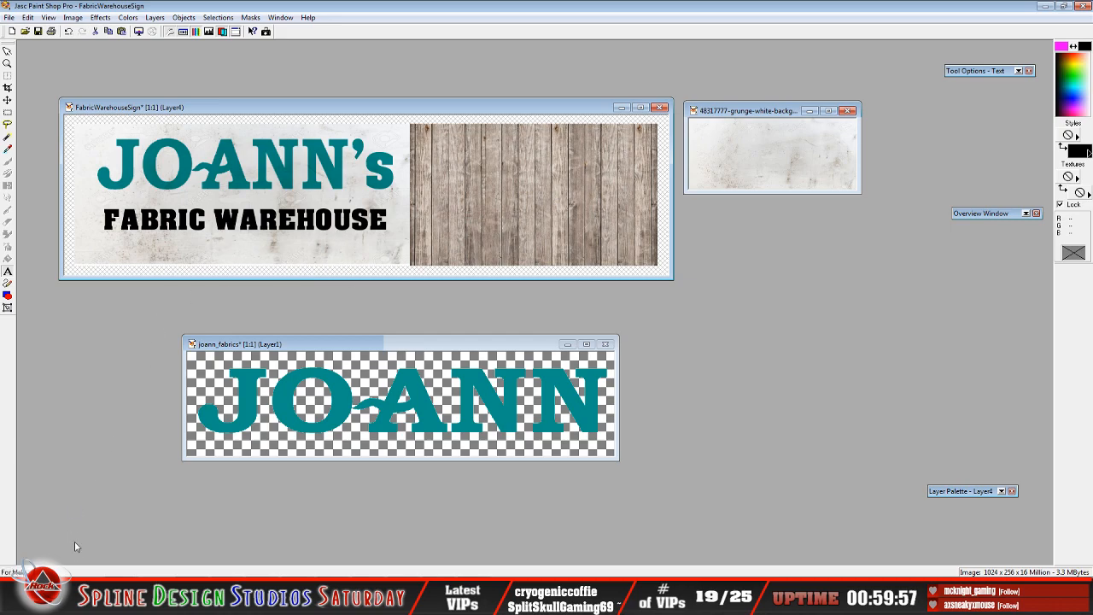
- Switch to the file manager and go to the maps\placeables\sellpoints folder of FS19_Dairyland_Map
key(alt+Tab)
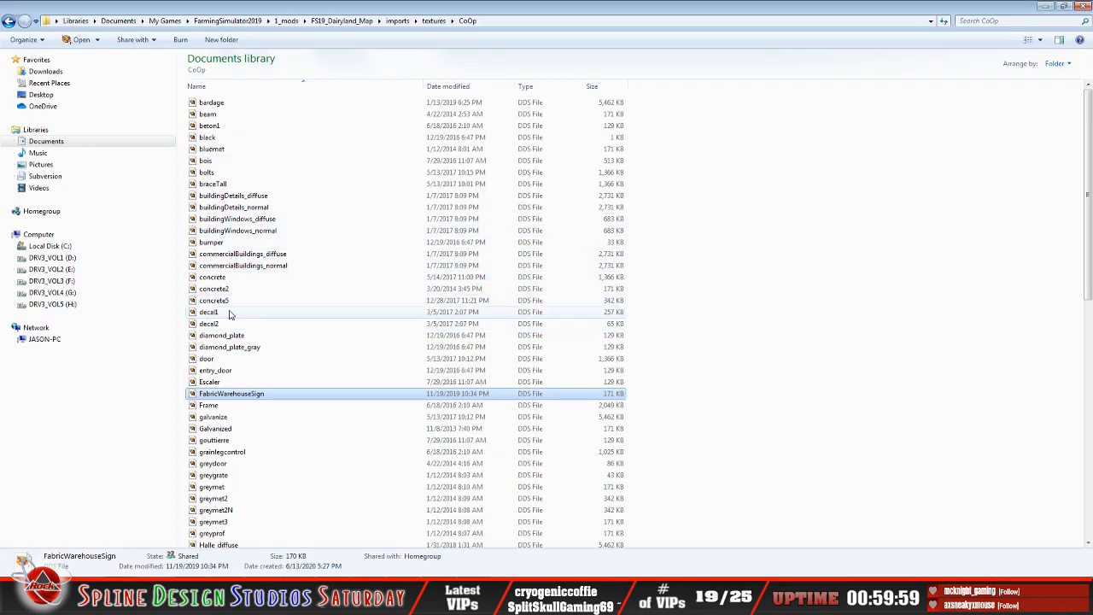
click(11, 21)
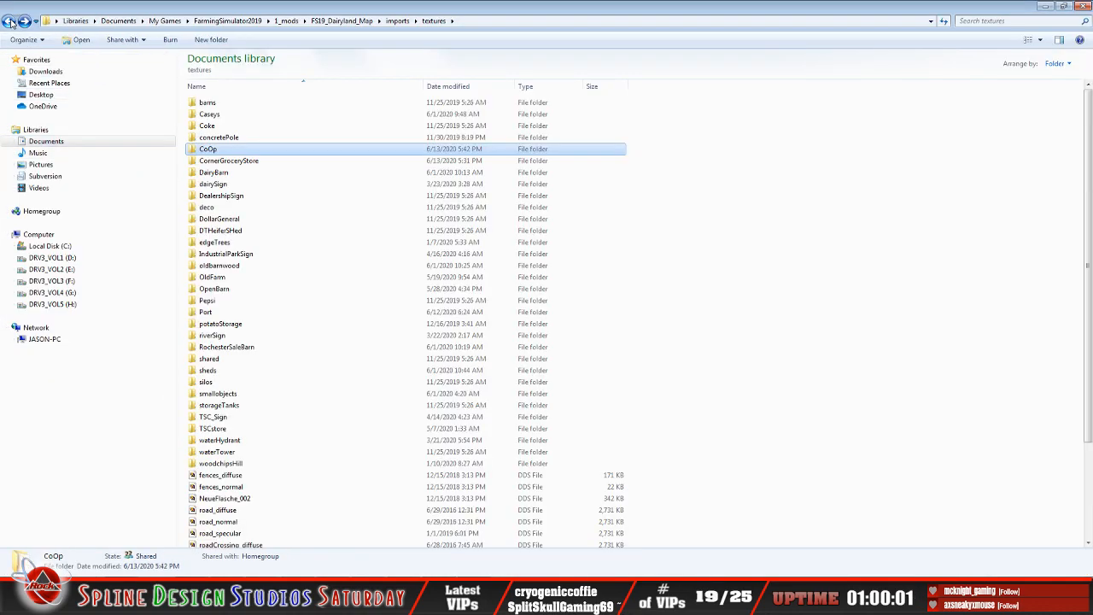
click(11, 22)
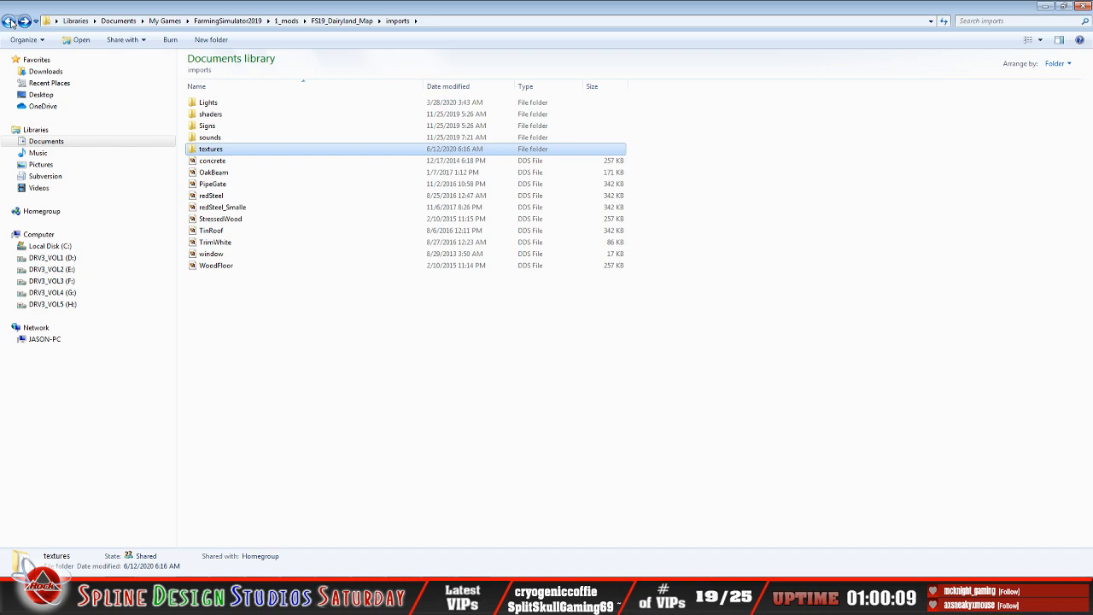
click(8, 22)
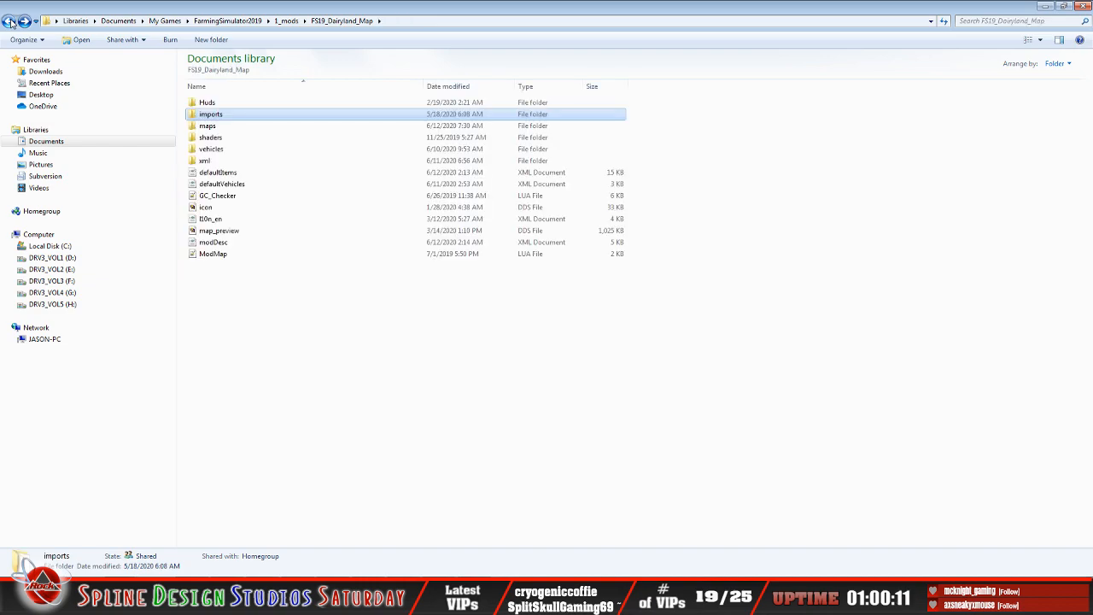
double_click(209, 126)
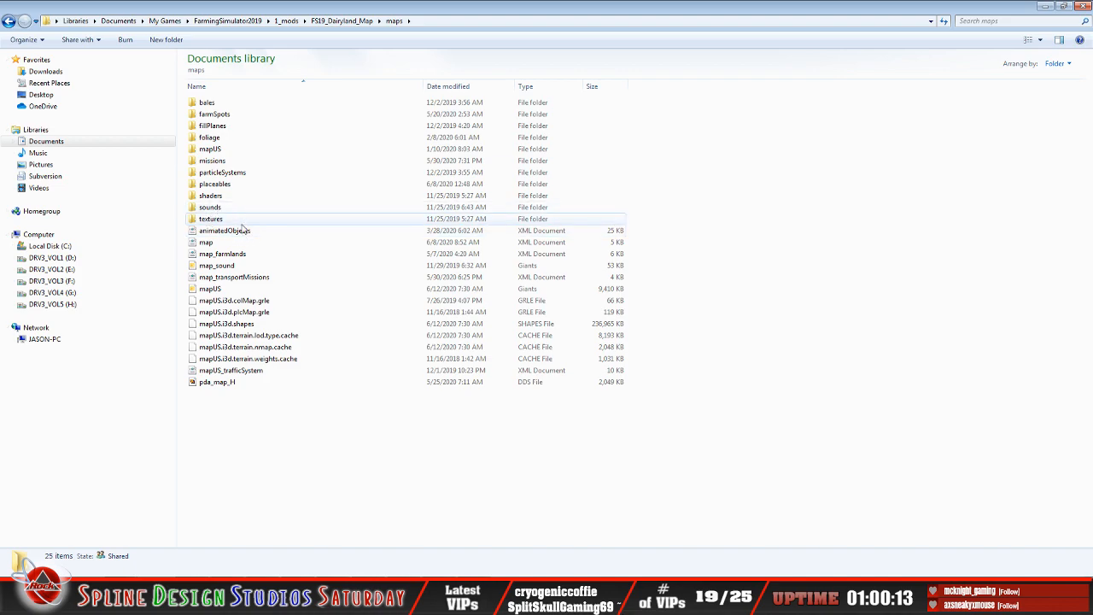
double_click(224, 184)
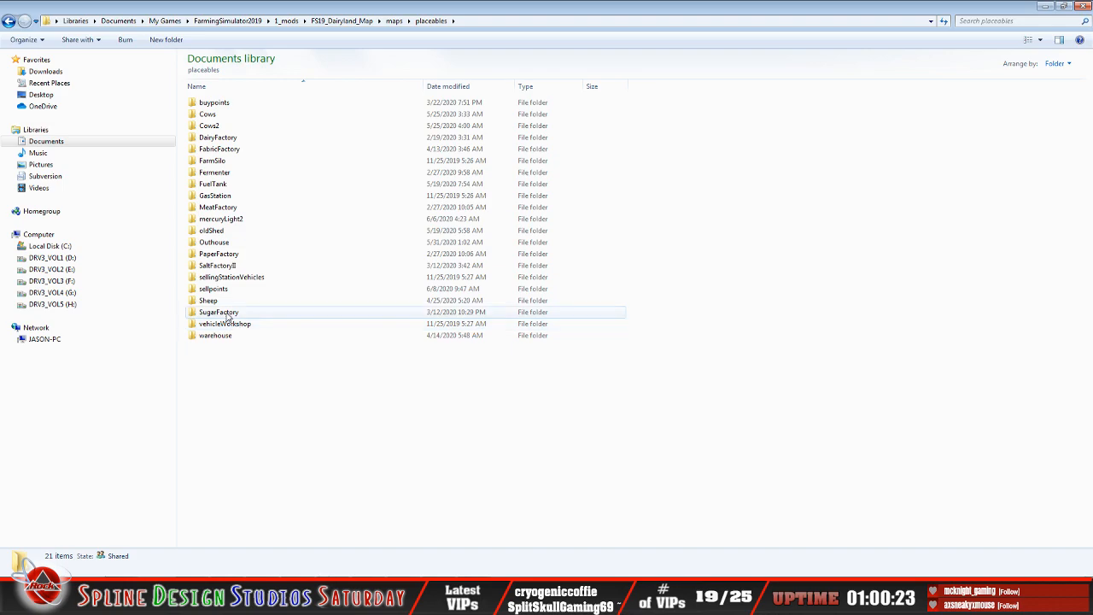
double_click(311, 288)
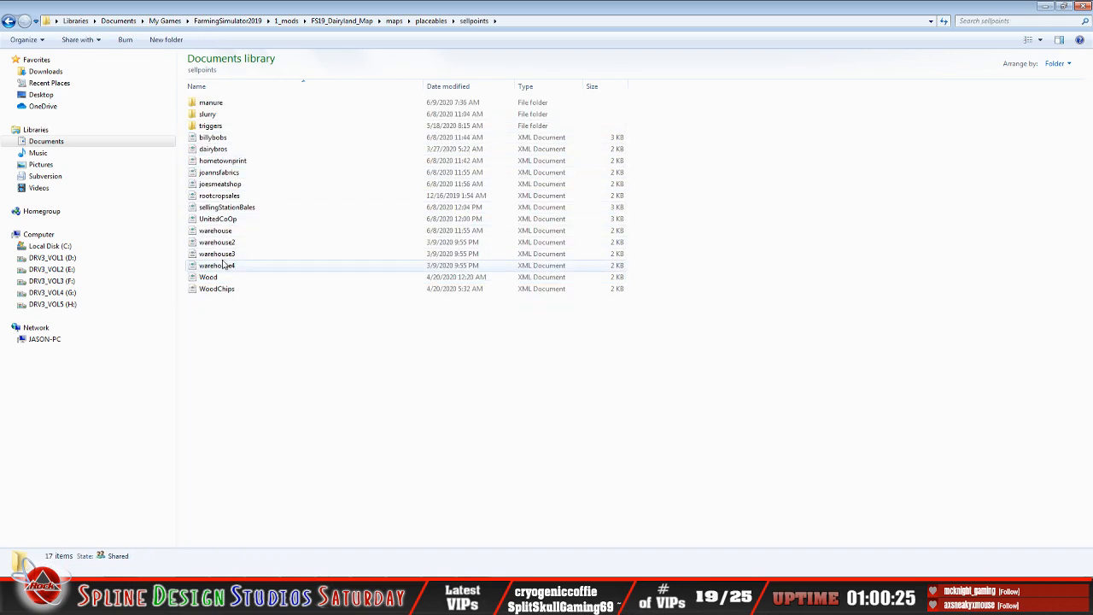
- Open joannsfabrics.xml in Notepad++, check the selling station's name and close the file
right_click(227, 174)
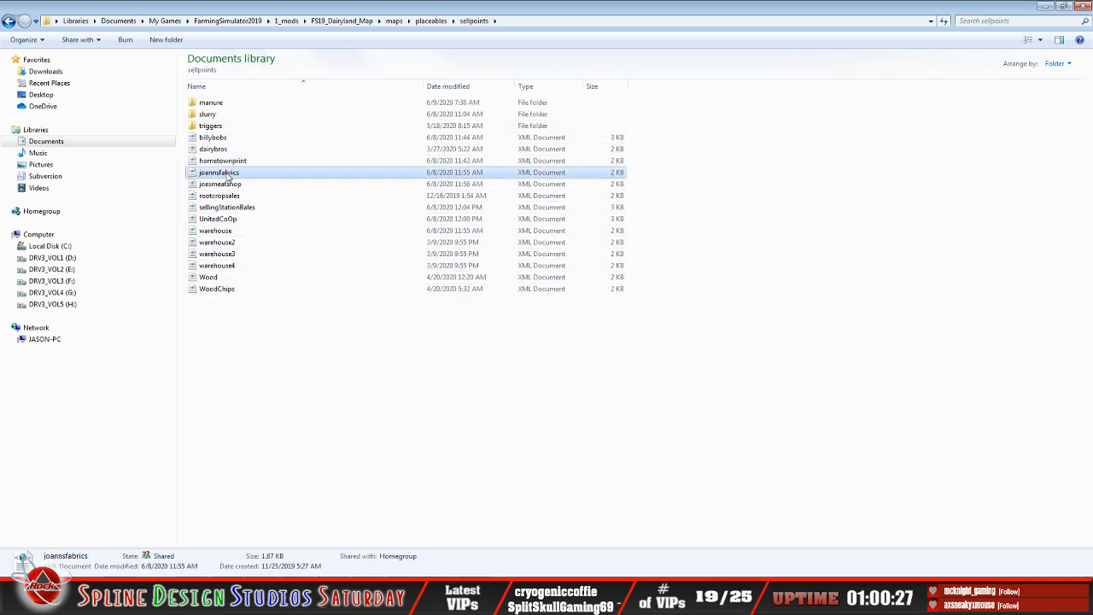
click(279, 229)
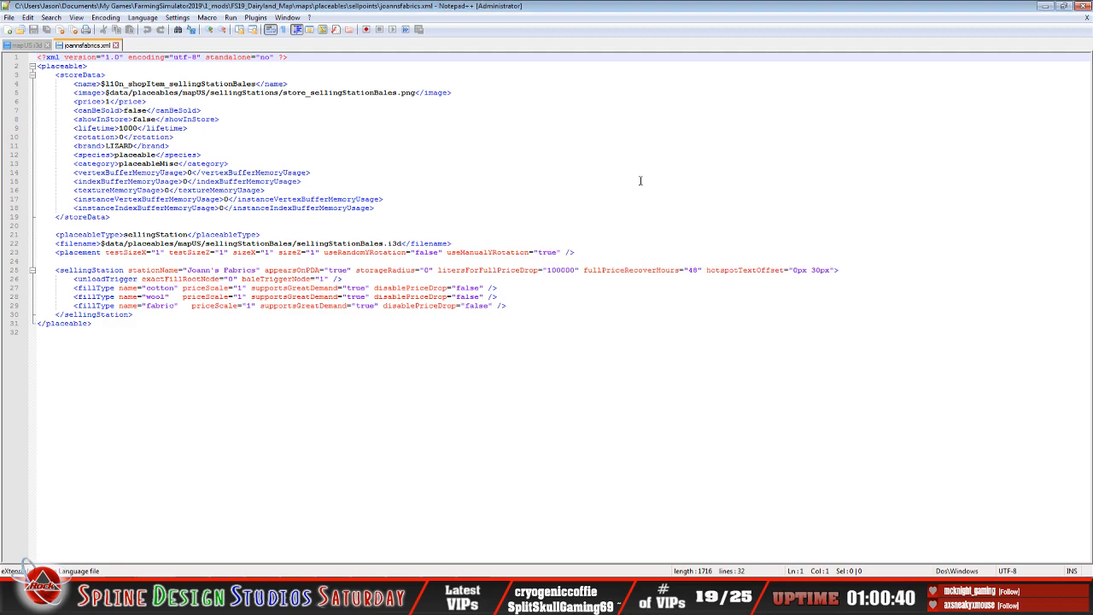
click(115, 45)
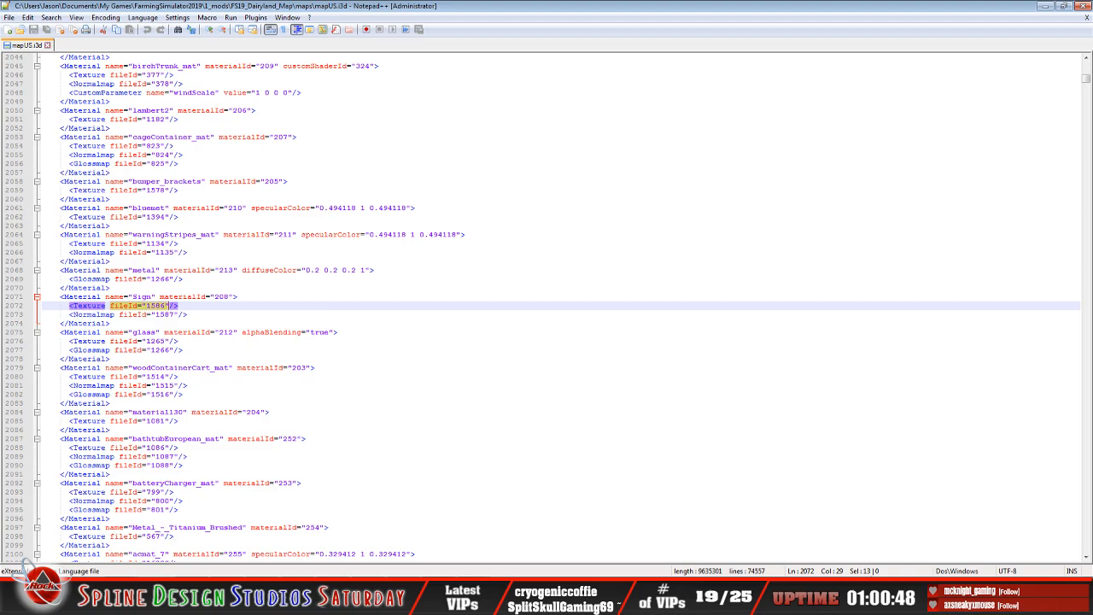
- Switch back to Paint Shop Pro and change the wording of the FABRIC WAREHOUSE text object to FABRICS
key(alt+Tab)
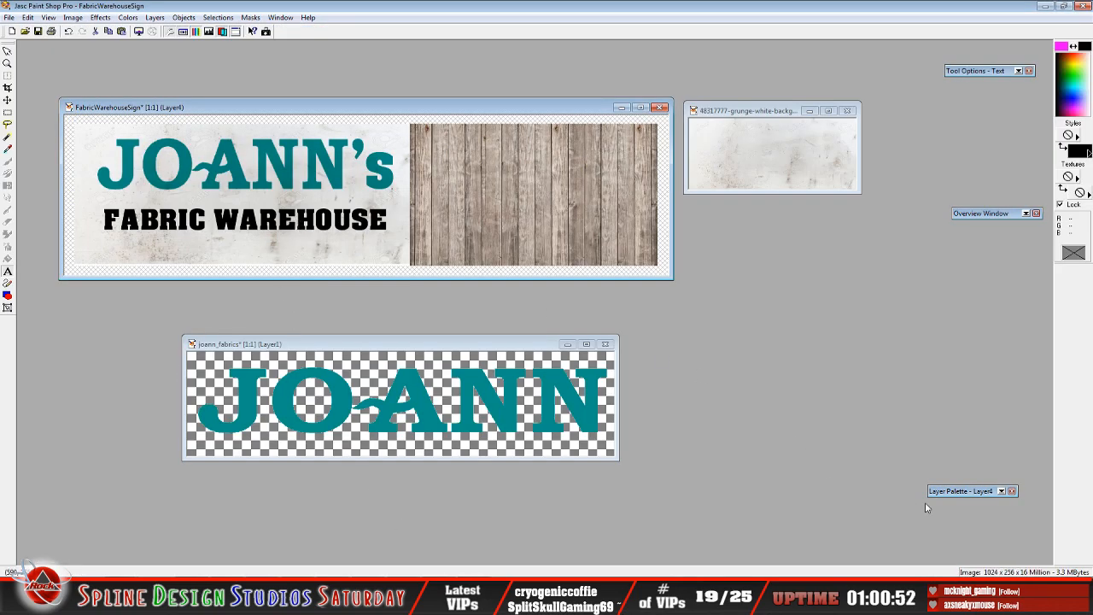
mouse_move(952, 493)
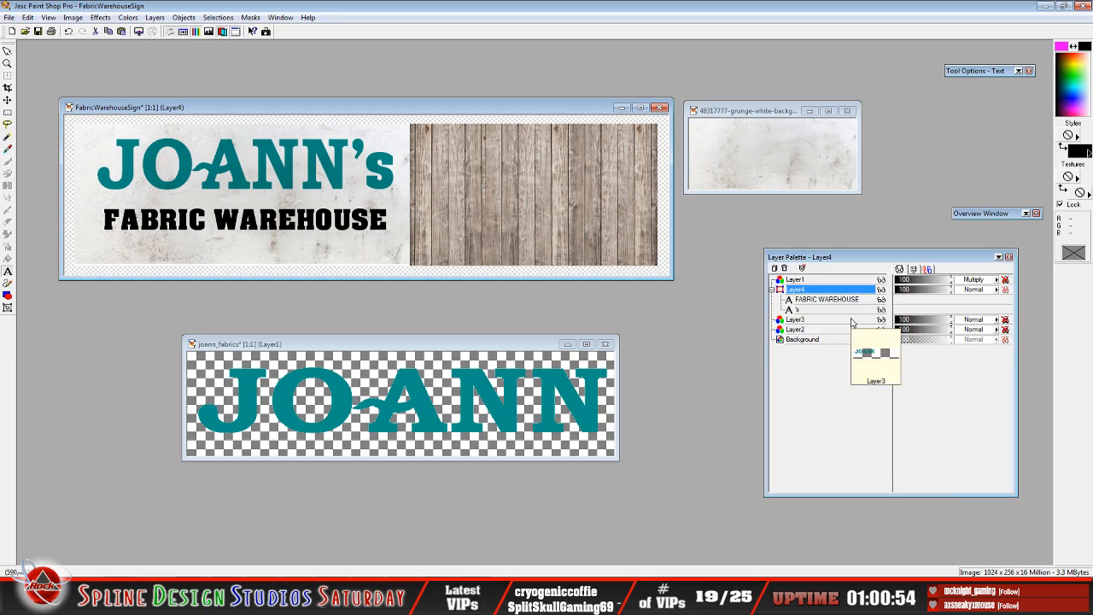
right_click(832, 301)
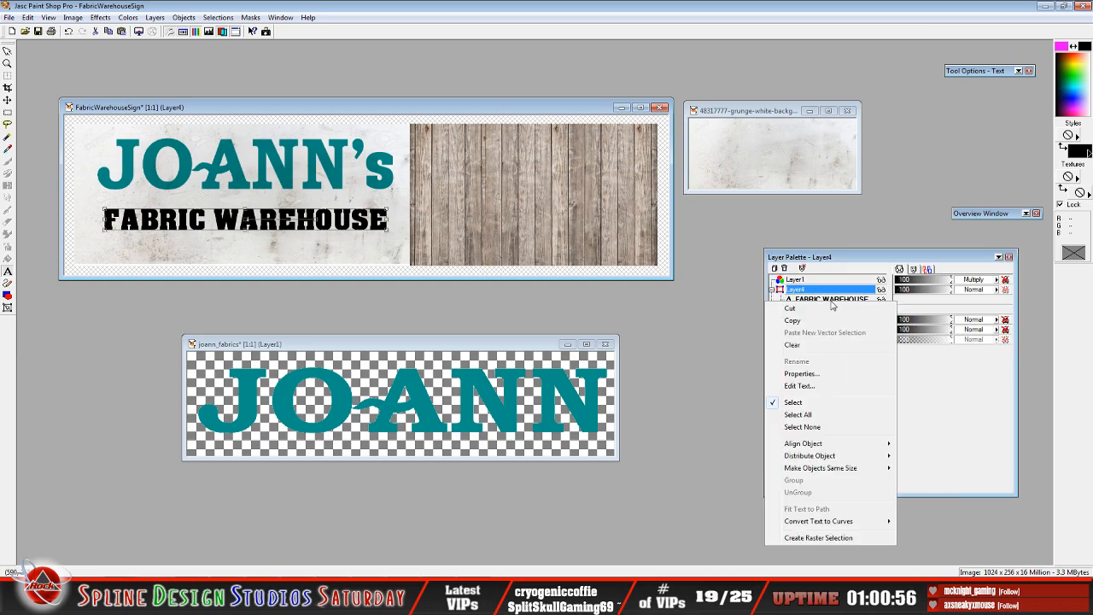
click(832, 386)
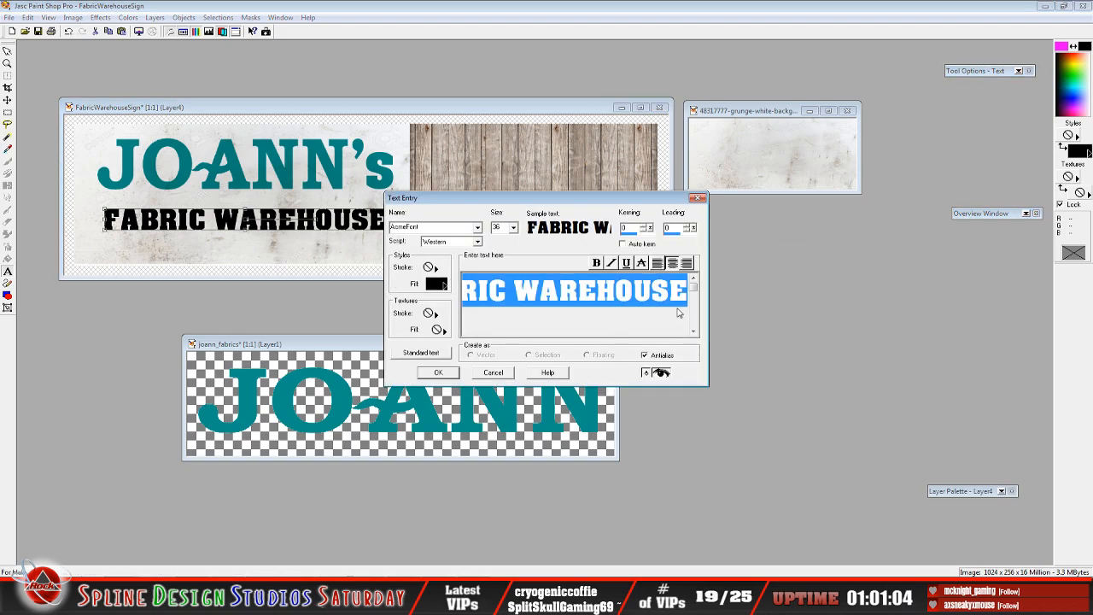
click(687, 301)
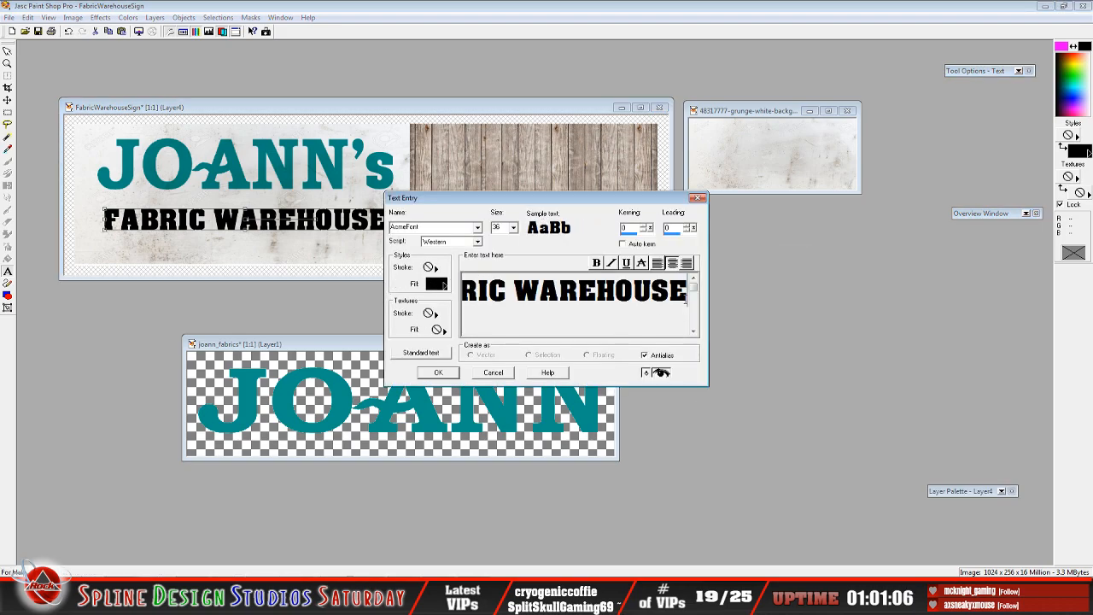
key(BackSpace)
key(BackSpace)
key(BackSpace)
key(BackSpace)
key(BackSpace)
key(BackSpace)
key(BackSpace)
key(BackSpace)
key(BackSpace)
key(BackSpace)
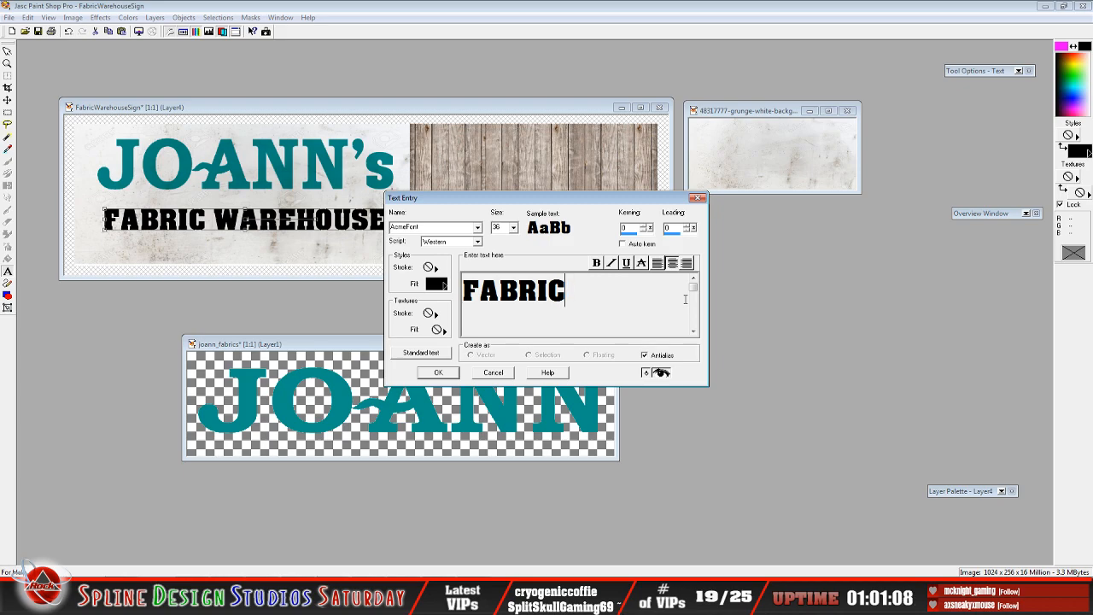
text(S)
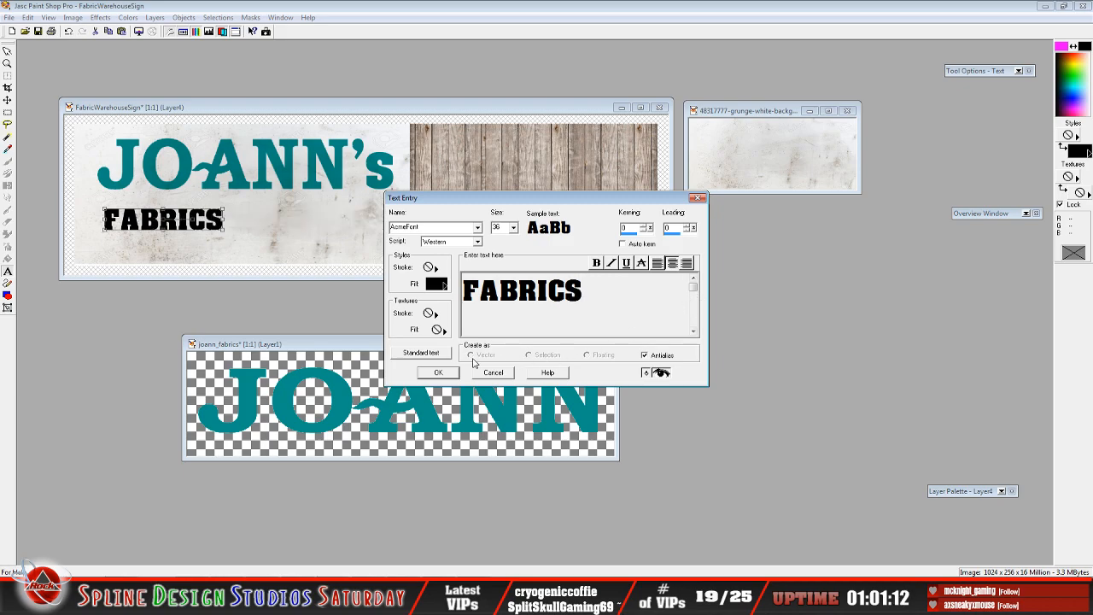
- Set the FABRICS text to size 48 and centre it beneath the JOANN's lettering
drag(587, 296, 431, 306)
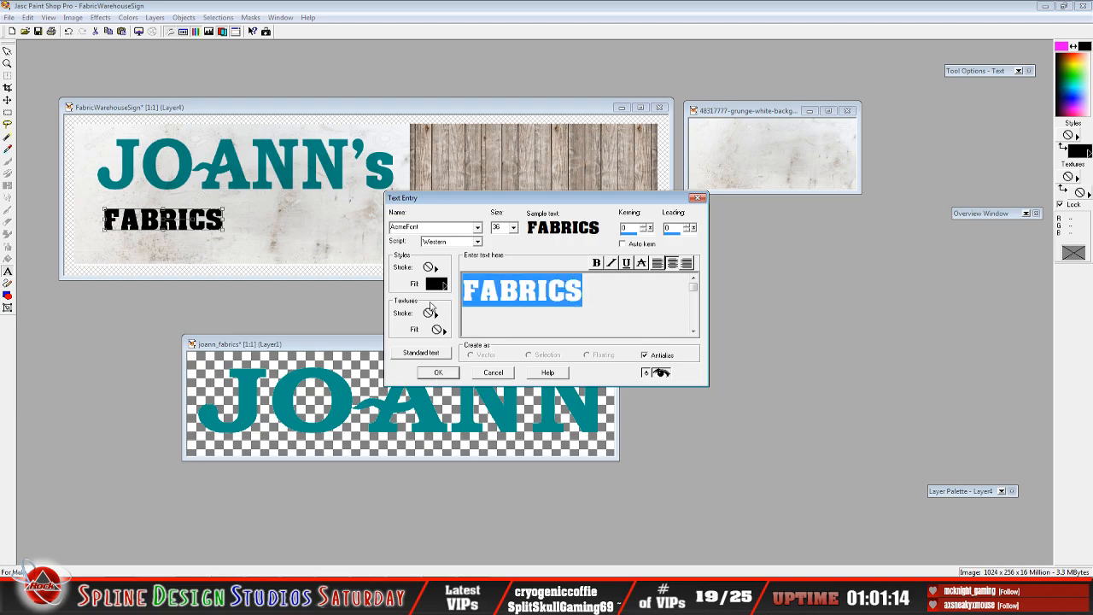
click(513, 227)
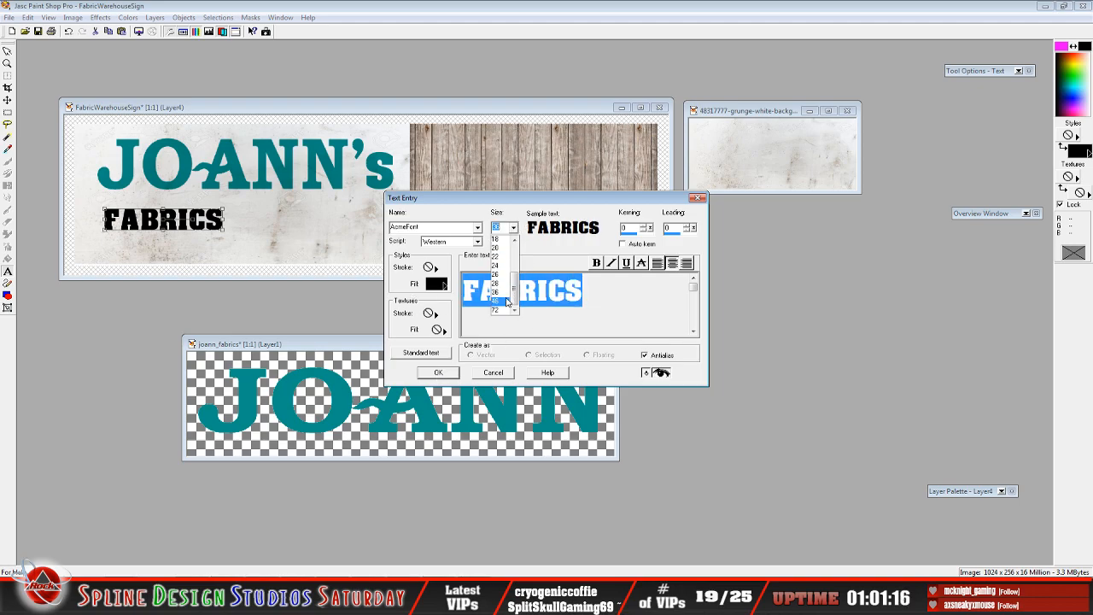
click(504, 301)
click(439, 373)
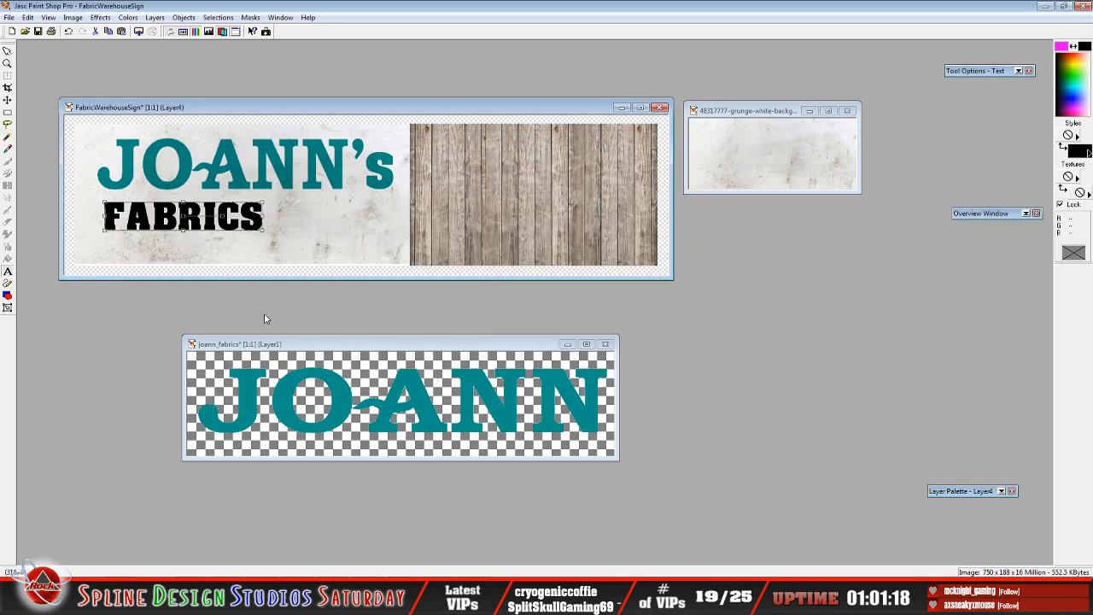
drag(183, 215, 250, 220)
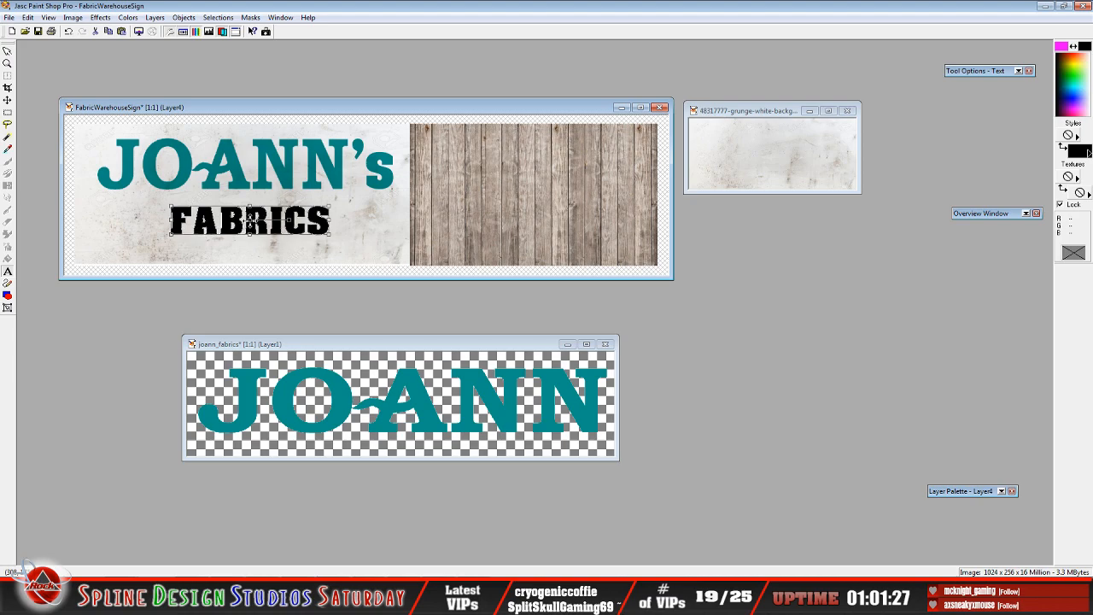
key(ctrl+d)
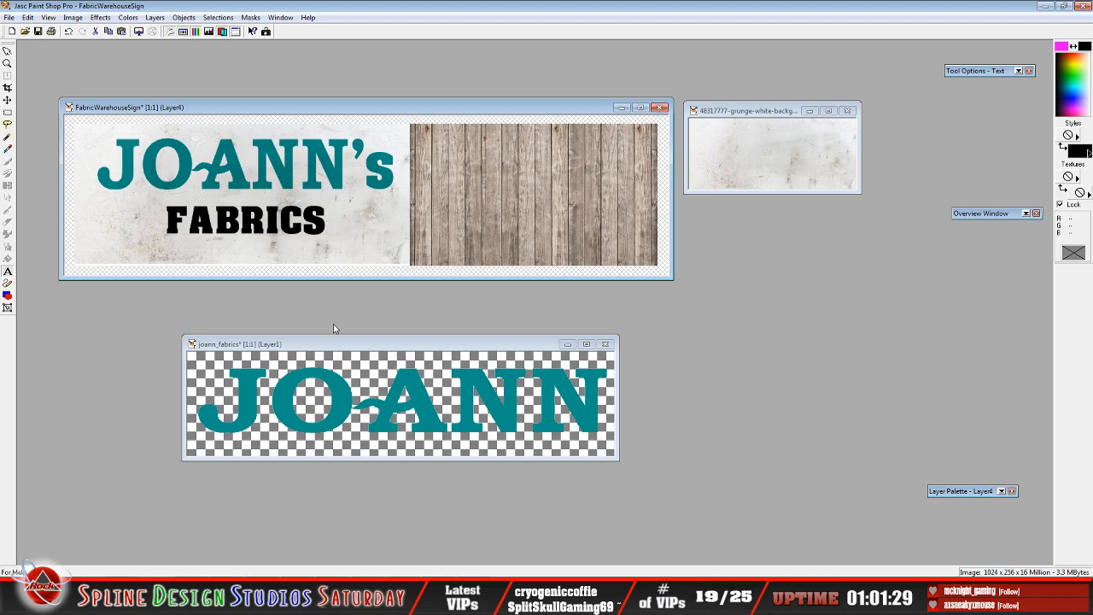
click(69, 31)
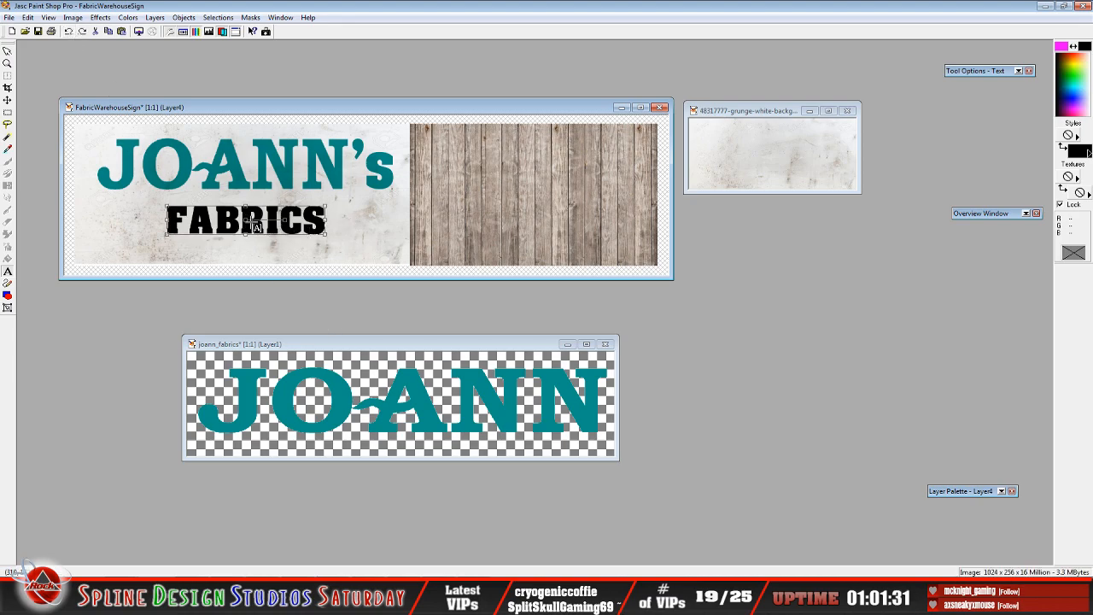
drag(245, 221, 241, 220)
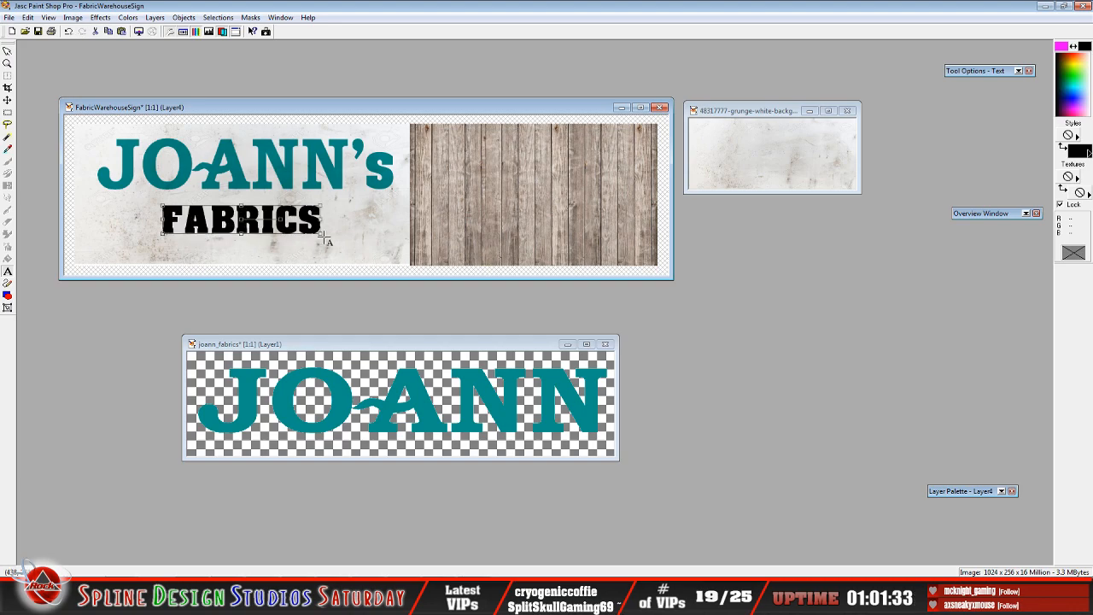
key(ctrl+d)
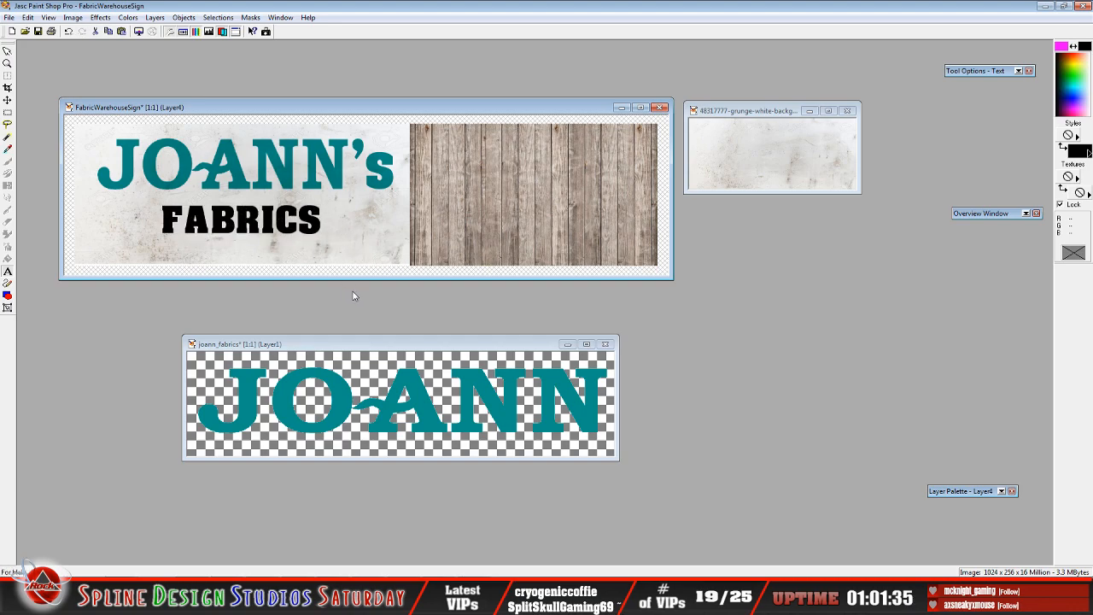
- Re-enter the FABRICS text as vector text at size 72 and centre it right beneath the JOANN's lettering
click(69, 32)
click(269, 211)
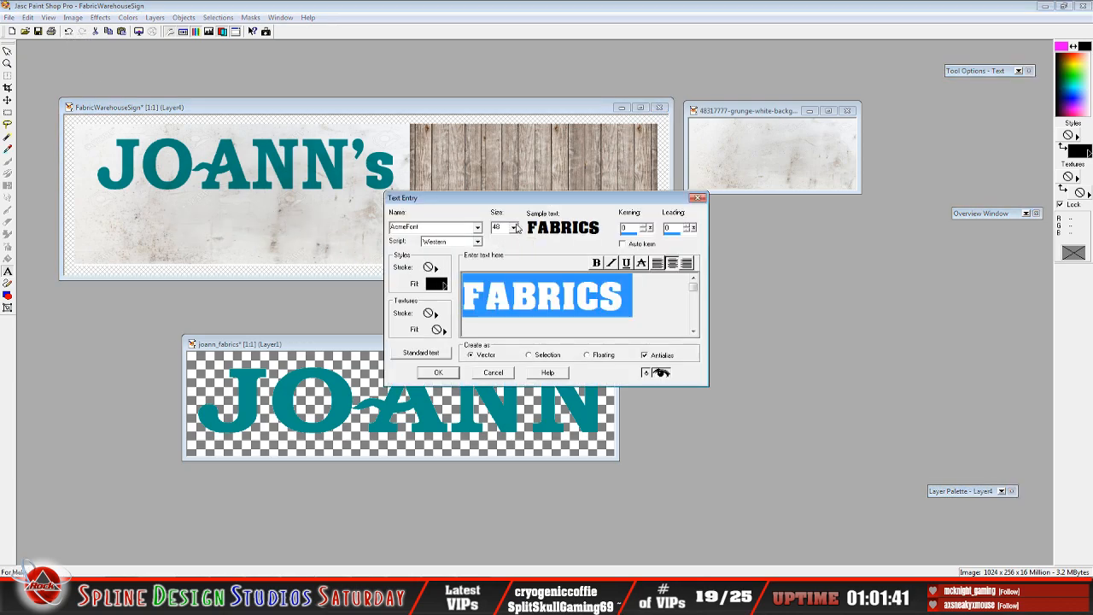
click(515, 228)
click(505, 311)
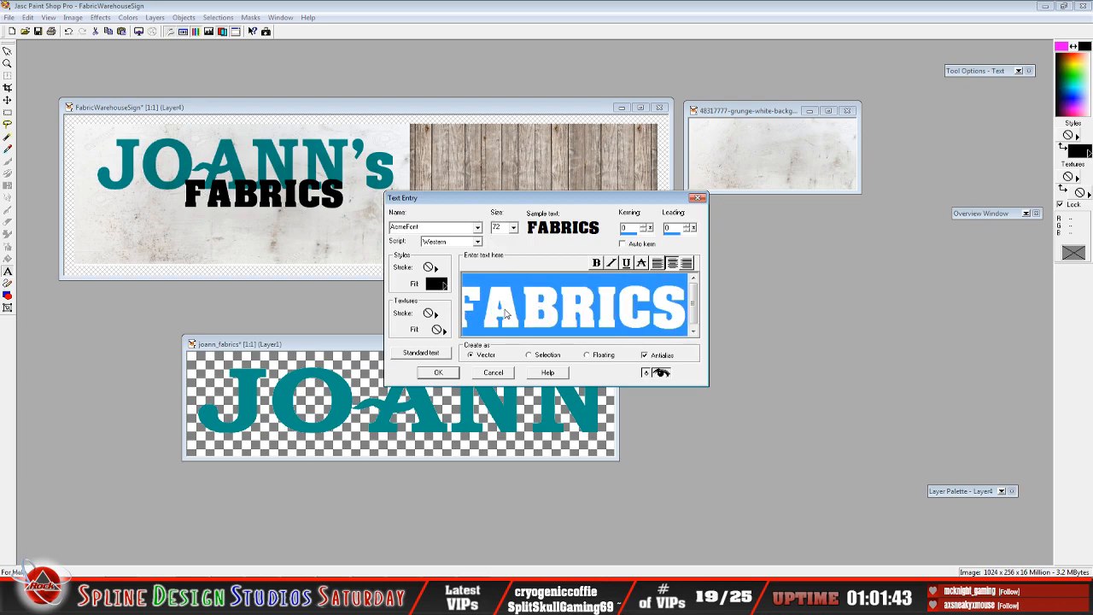
click(439, 374)
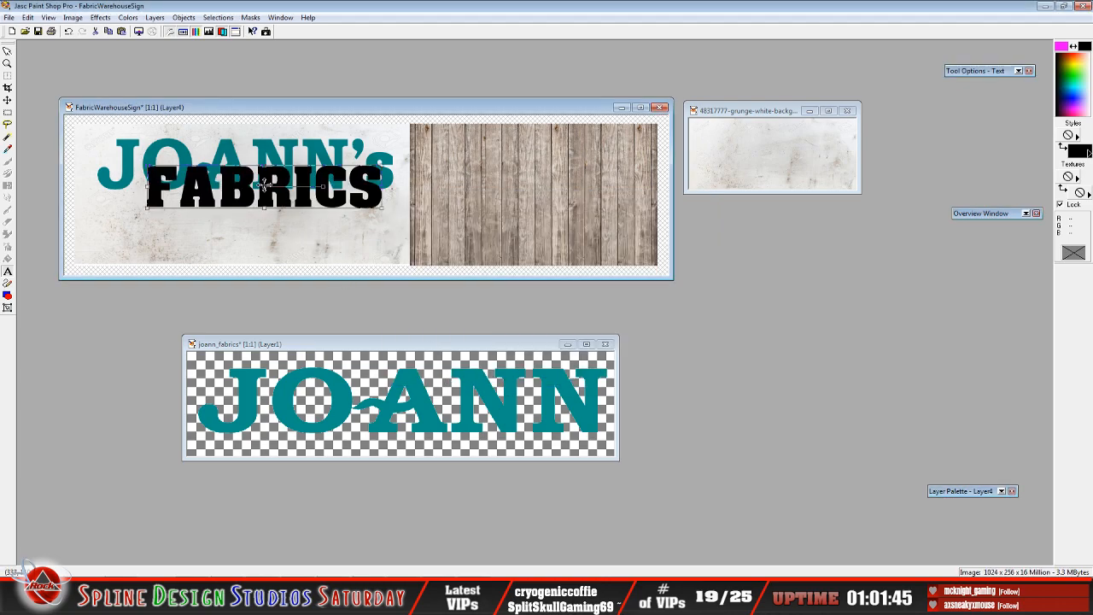
drag(265, 184, 244, 223)
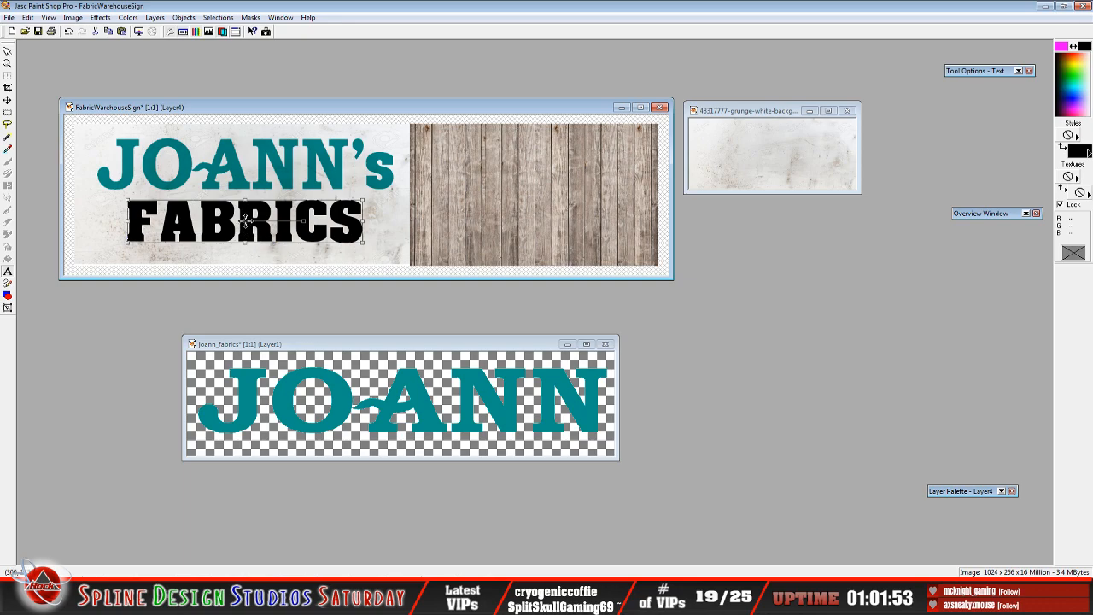
- Nudge the FABRICS text slightly left beneath JOANN's and convert the vector Layer4 to a raster layer
drag(245, 220, 242, 221)
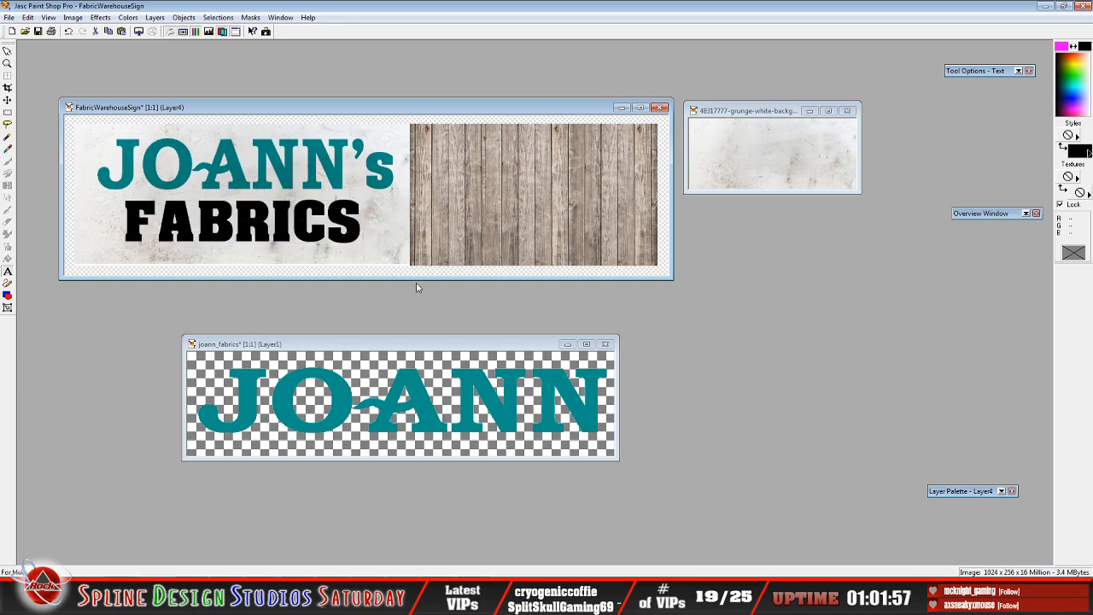
mouse_move(955, 493)
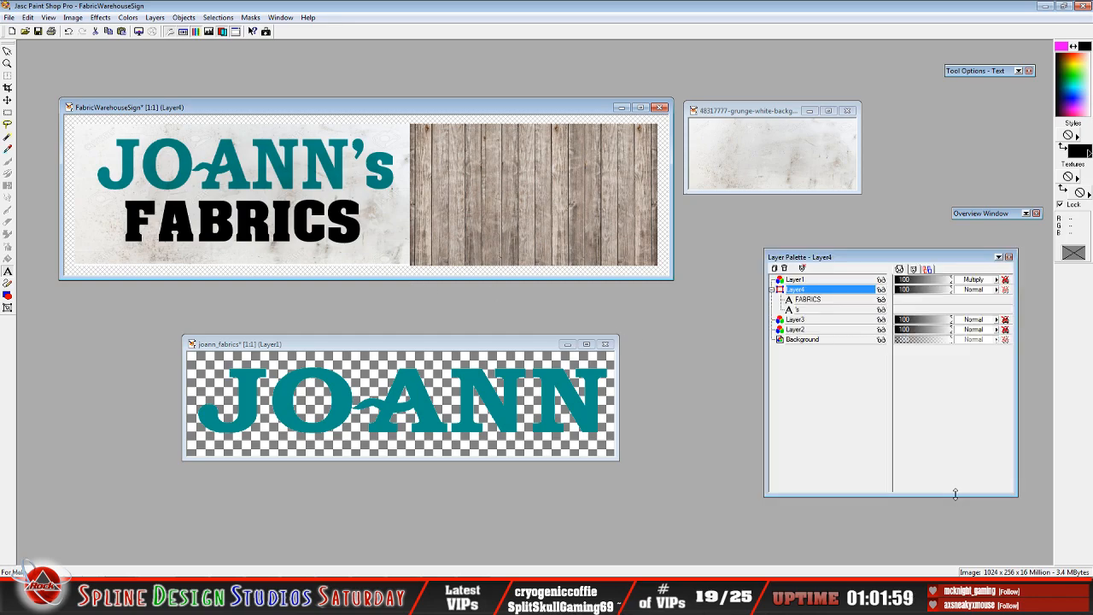
right_click(808, 293)
click(801, 422)
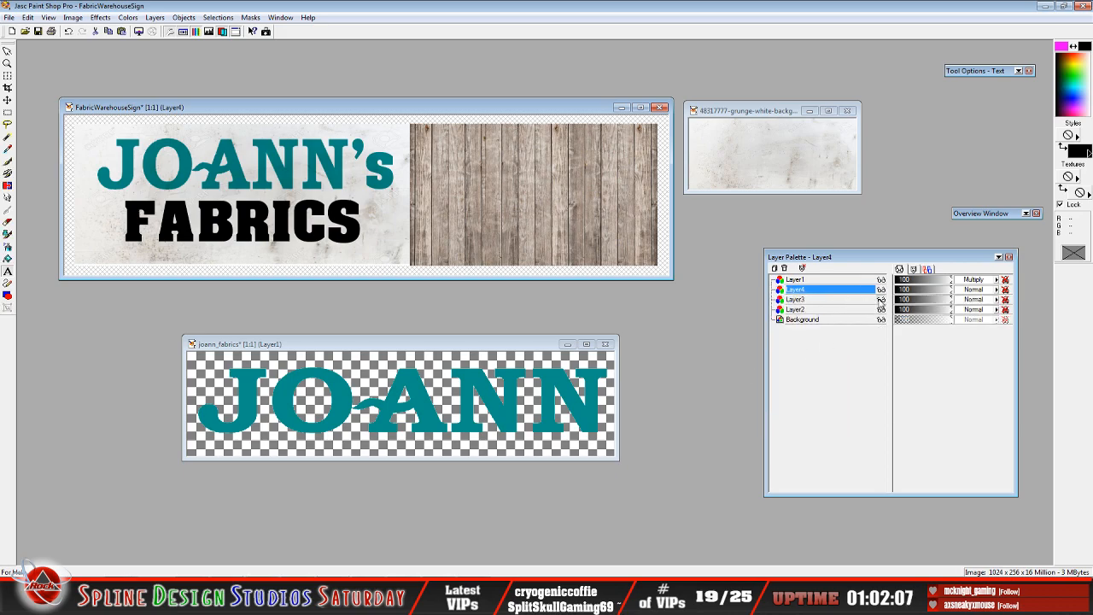
- Hide Layer1, Layer2 and Background, and merge the visible JOANN's and FABRICS lettering layers into one
click(881, 299)
click(881, 299)
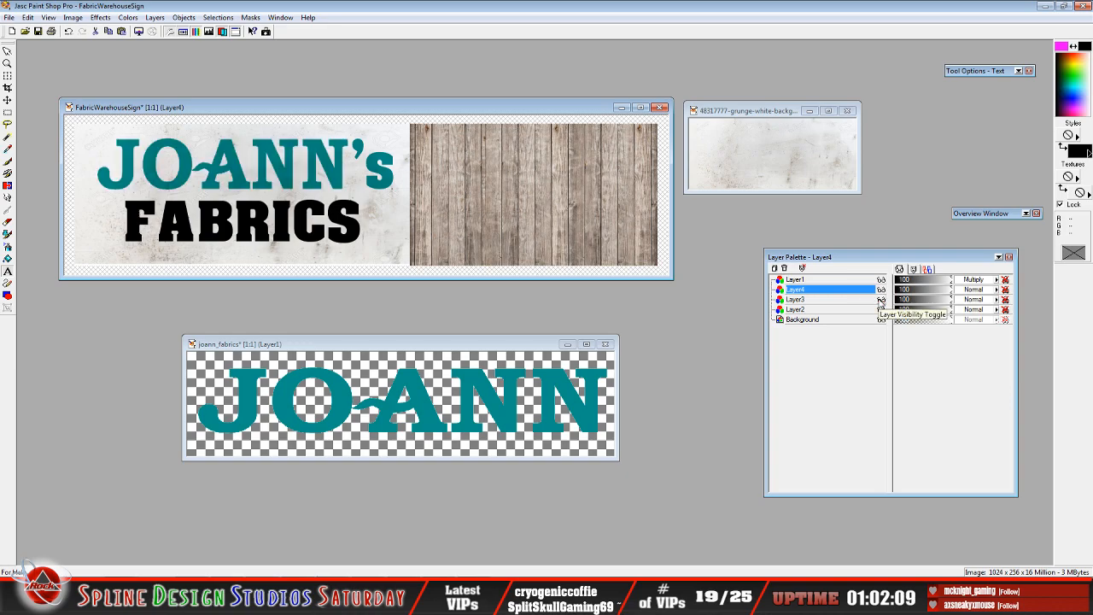
click(881, 300)
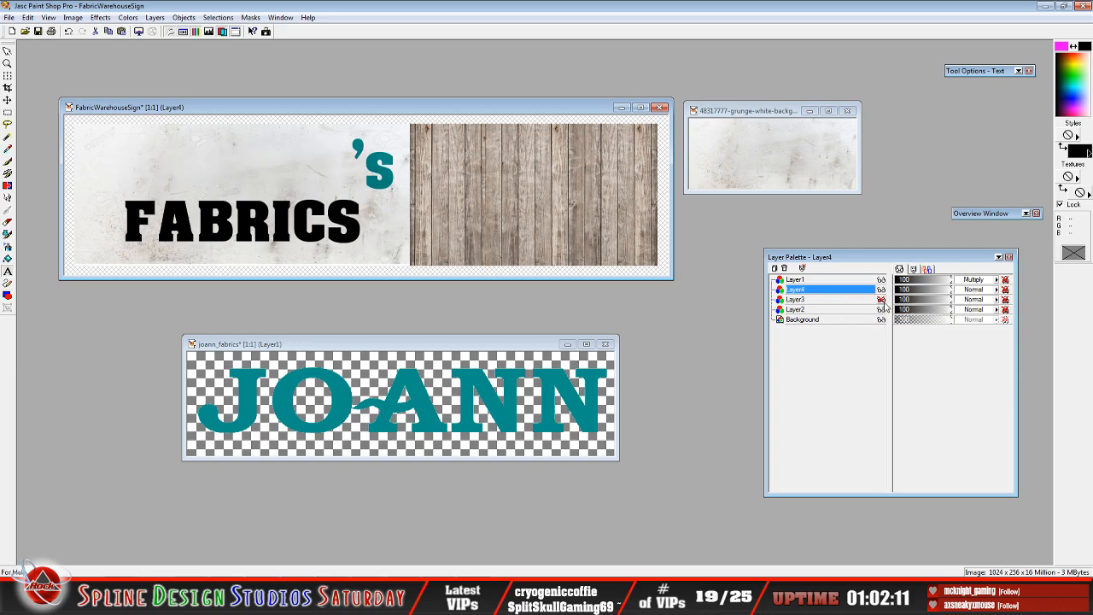
click(881, 300)
click(882, 290)
click(882, 291)
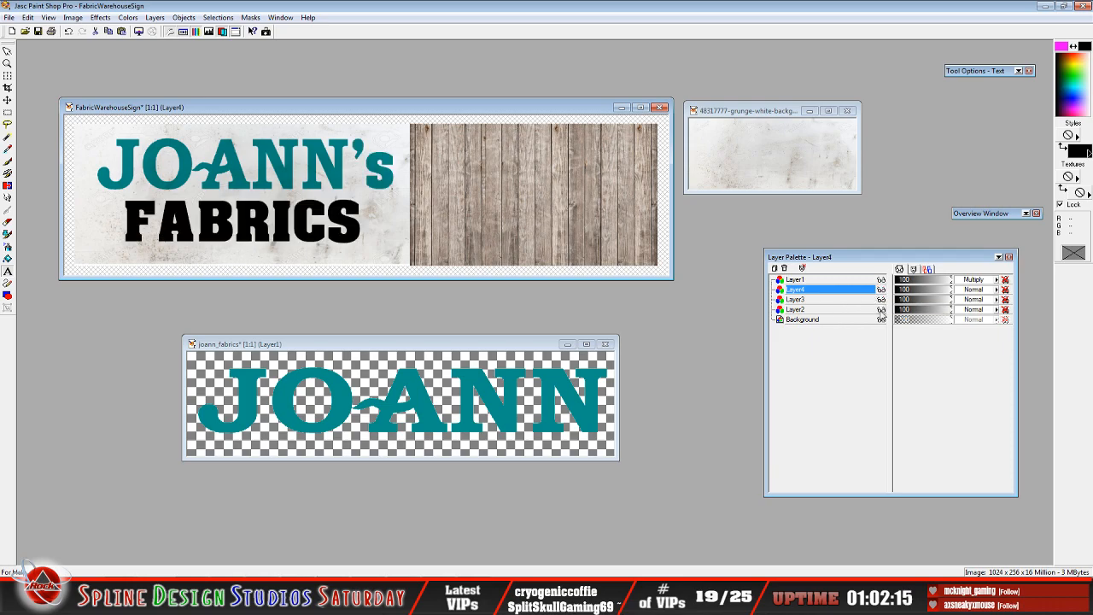
click(881, 309)
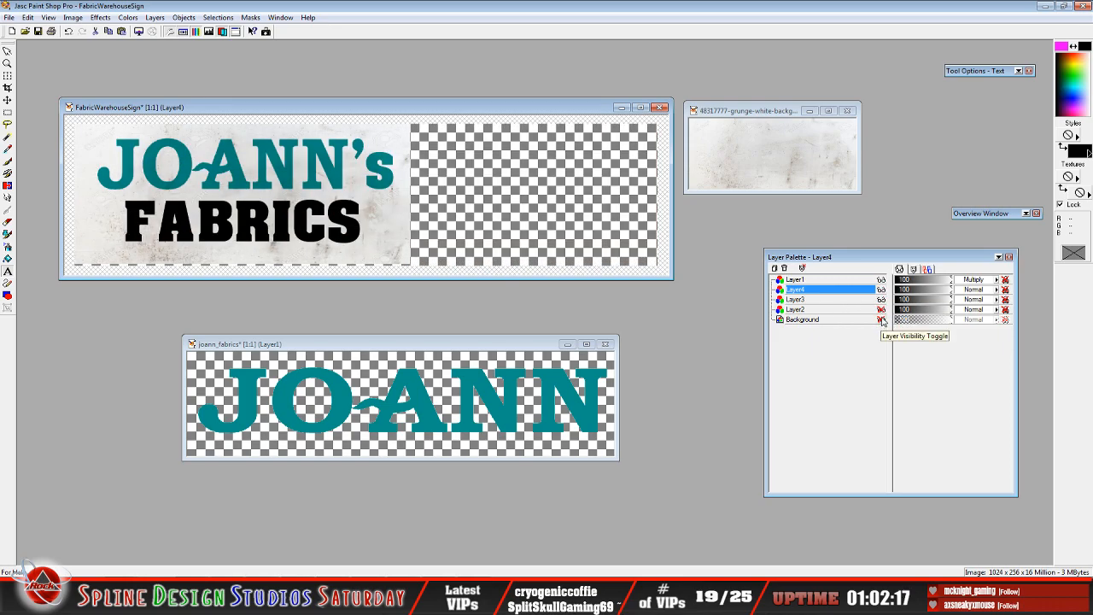
click(881, 280)
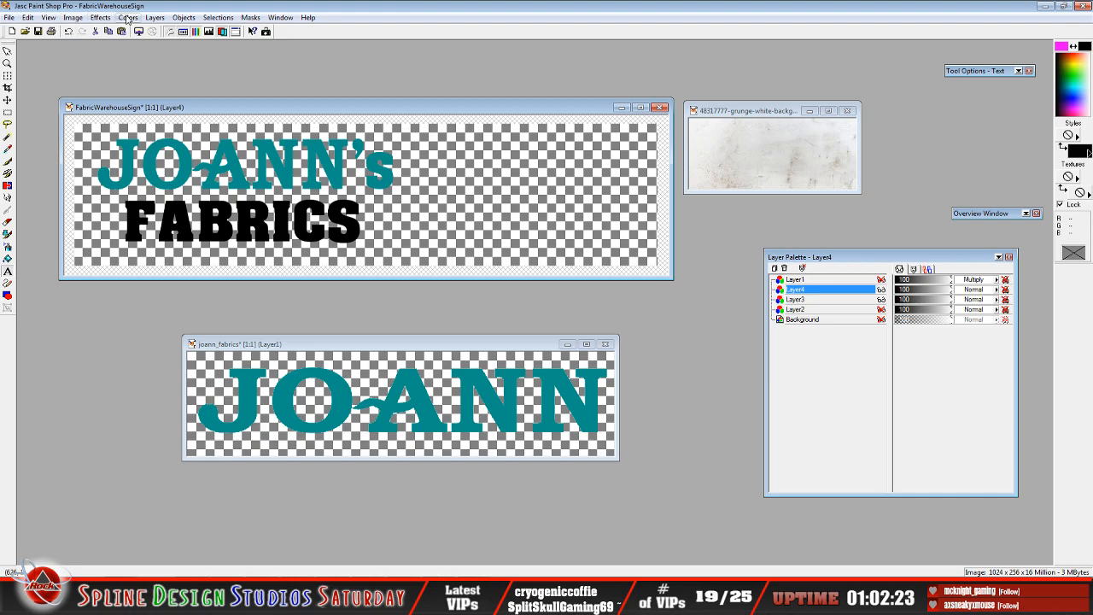
click(154, 17)
mouse_move(205, 142)
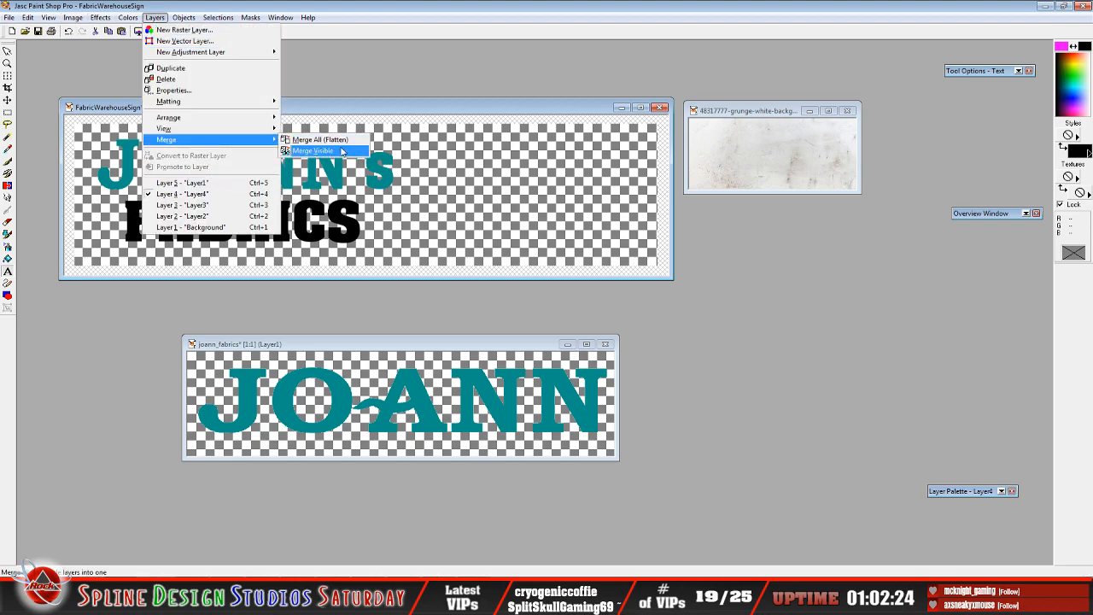
click(339, 150)
- Make Layer2, Background and Layer1 visible again around the merged lettering
mouse_move(956, 489)
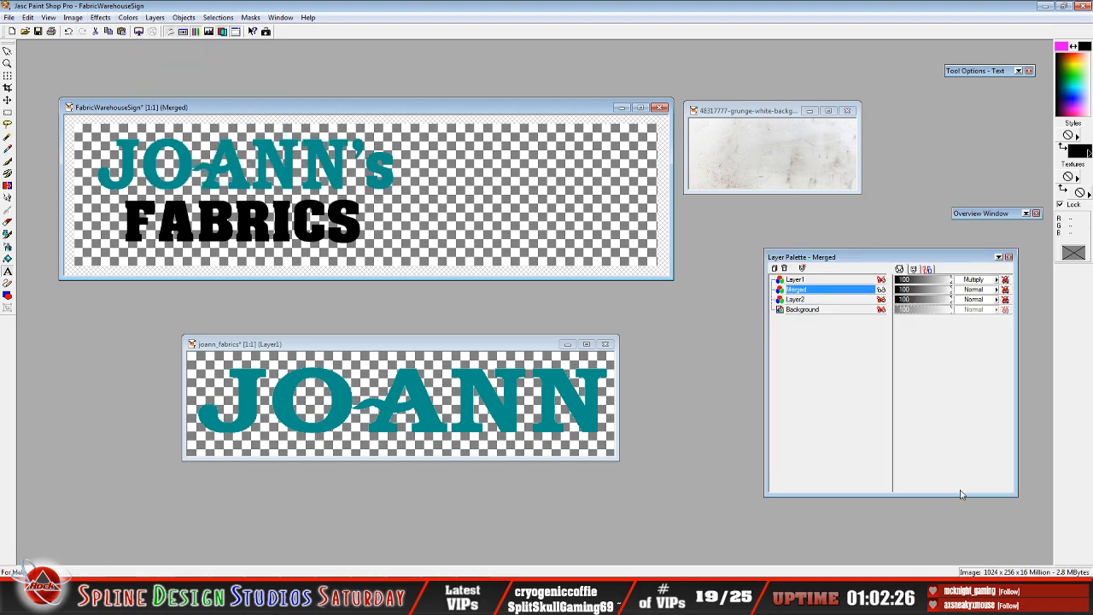
click(882, 300)
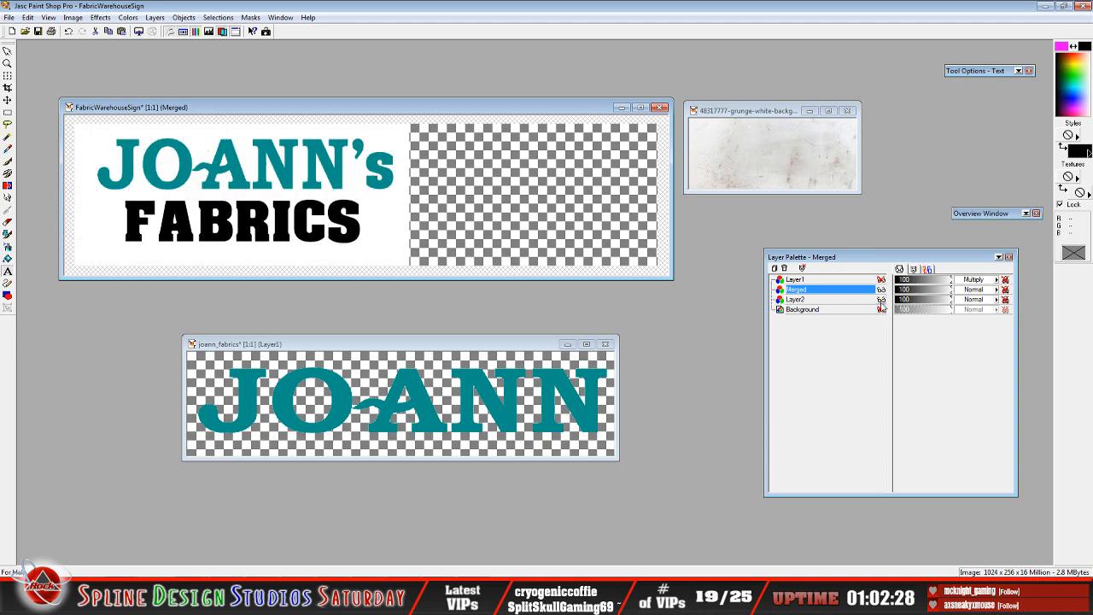
click(882, 309)
click(882, 280)
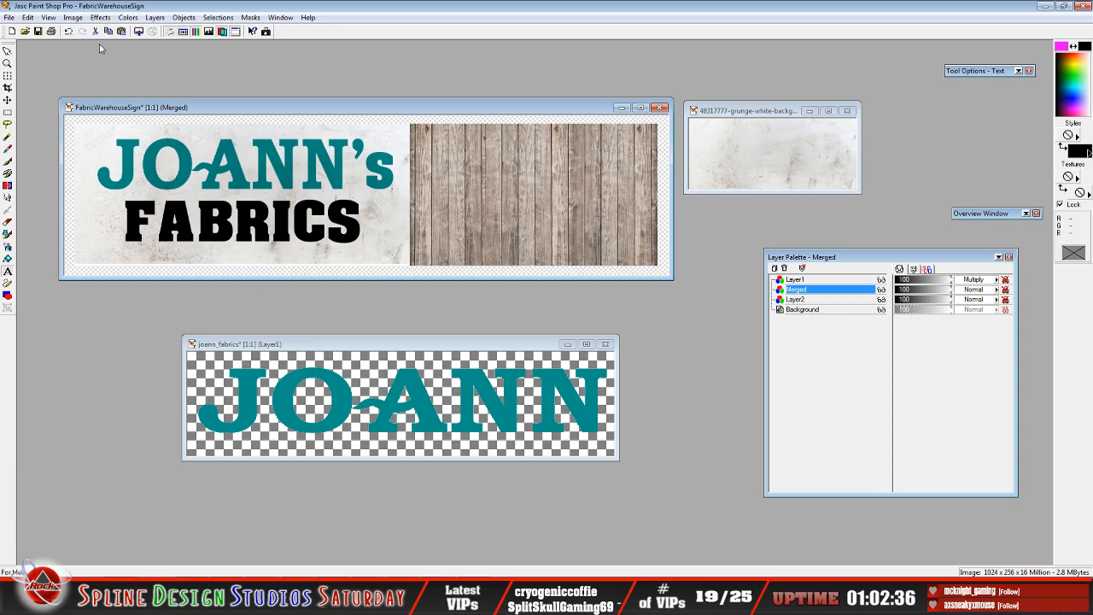
click(100, 17)
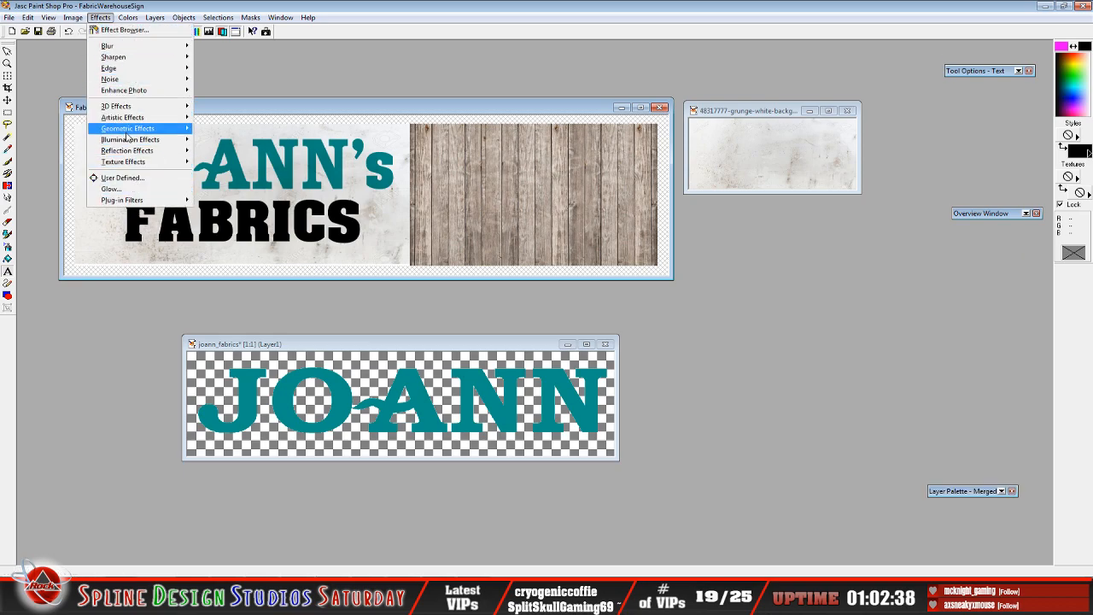
mouse_move(130, 107)
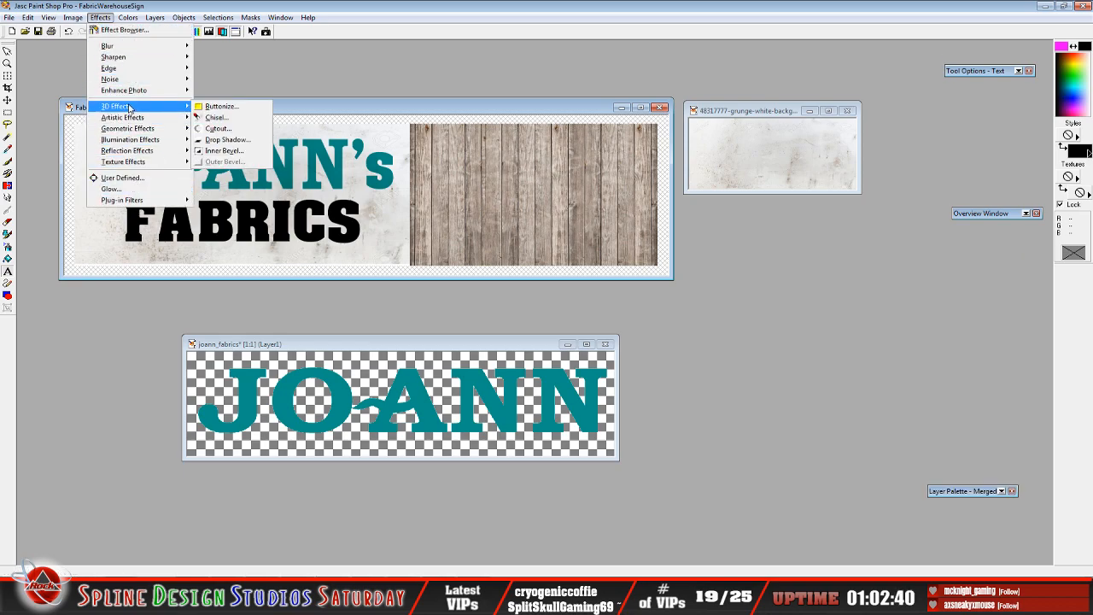
click(223, 150)
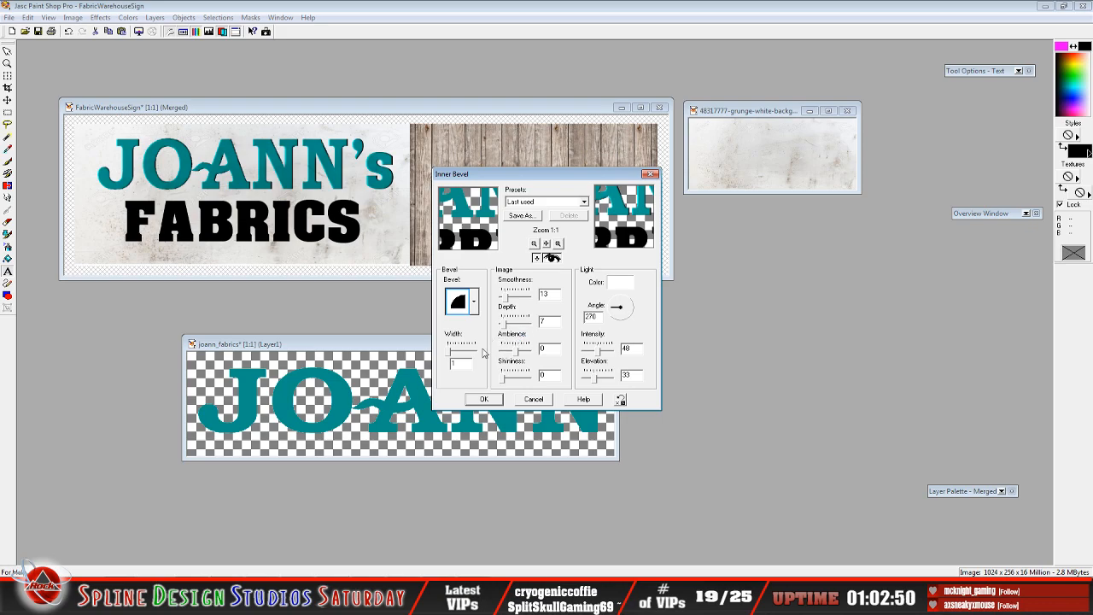
double_click(451, 360)
text(2)
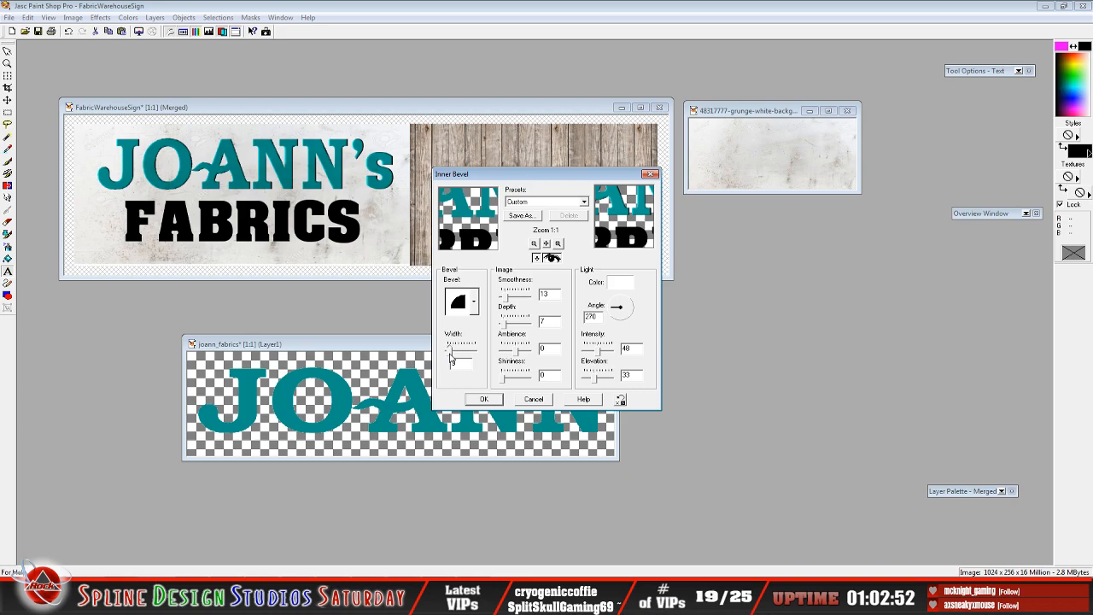
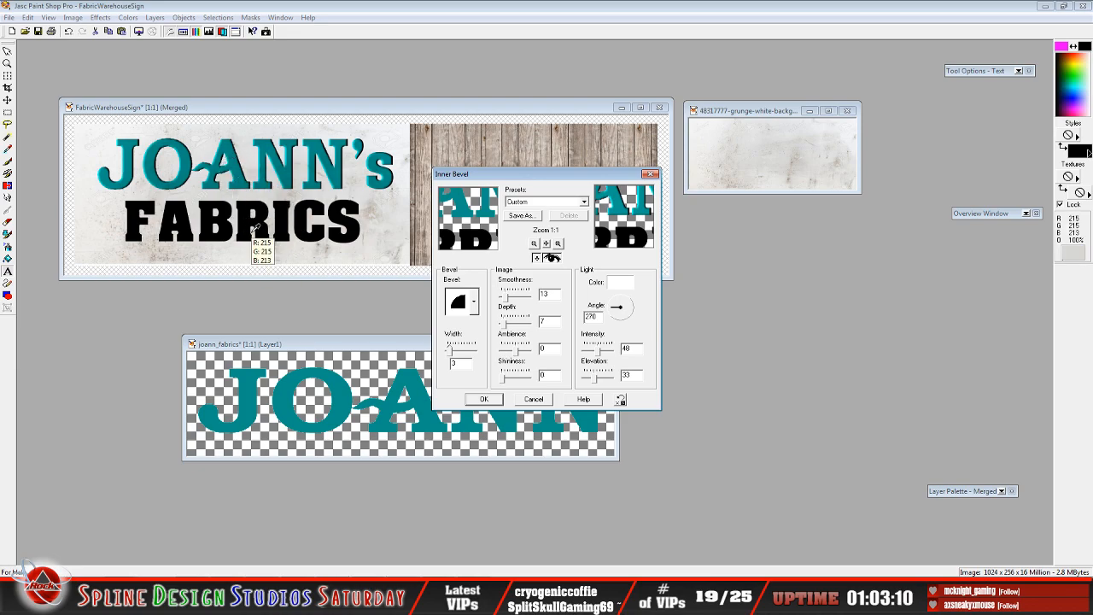
click(533, 400)
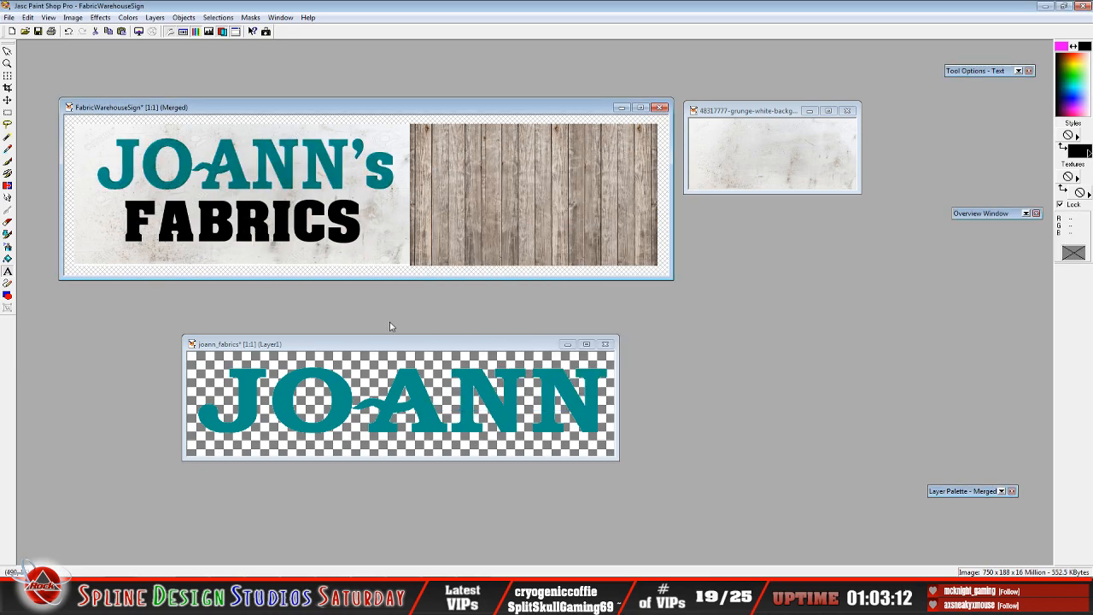
- Select the FABRICS lettering on the Merged layer with a rectangular selection, copy it and drop the selection
mouse_move(982, 492)
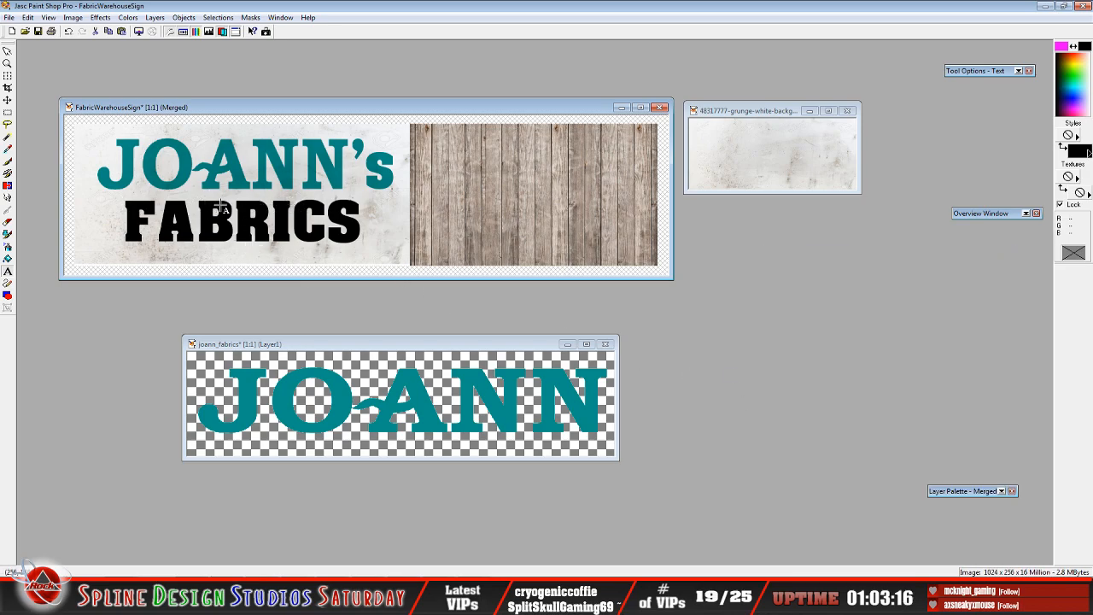
click(7, 112)
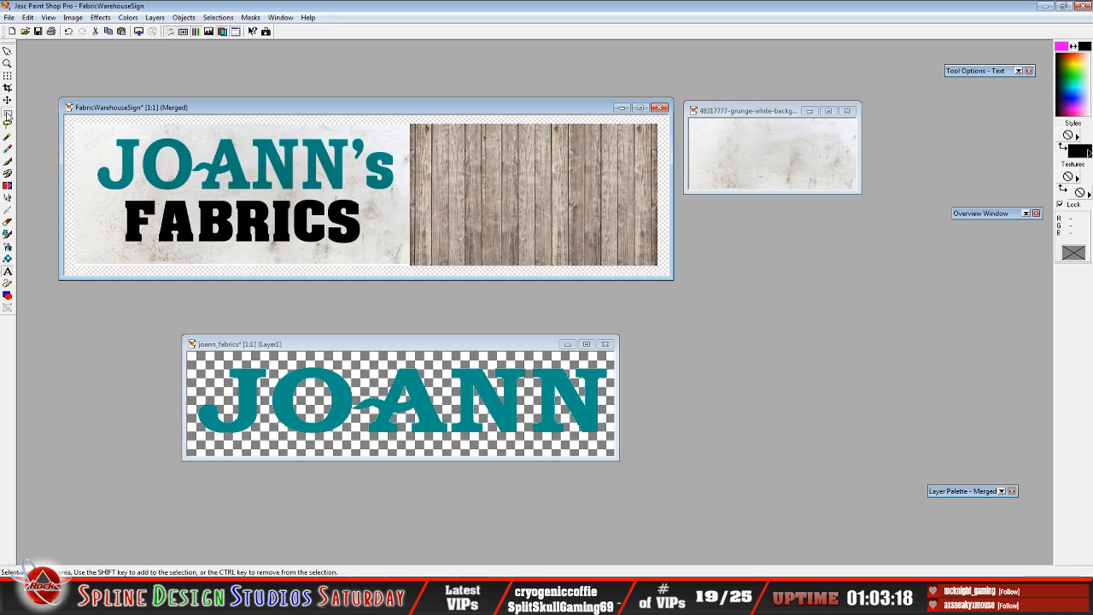
mouse_move(115, 195)
mouse_down()
mouse_move(339, 258)
mouse_move(371, 257)
mouse_up()
click(344, 220)
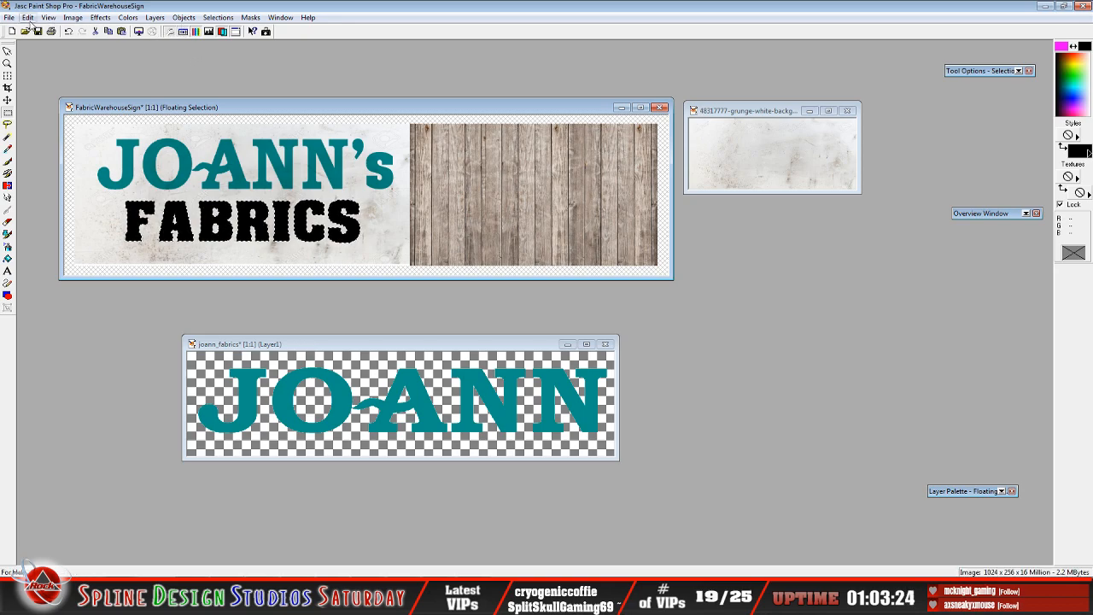
click(28, 18)
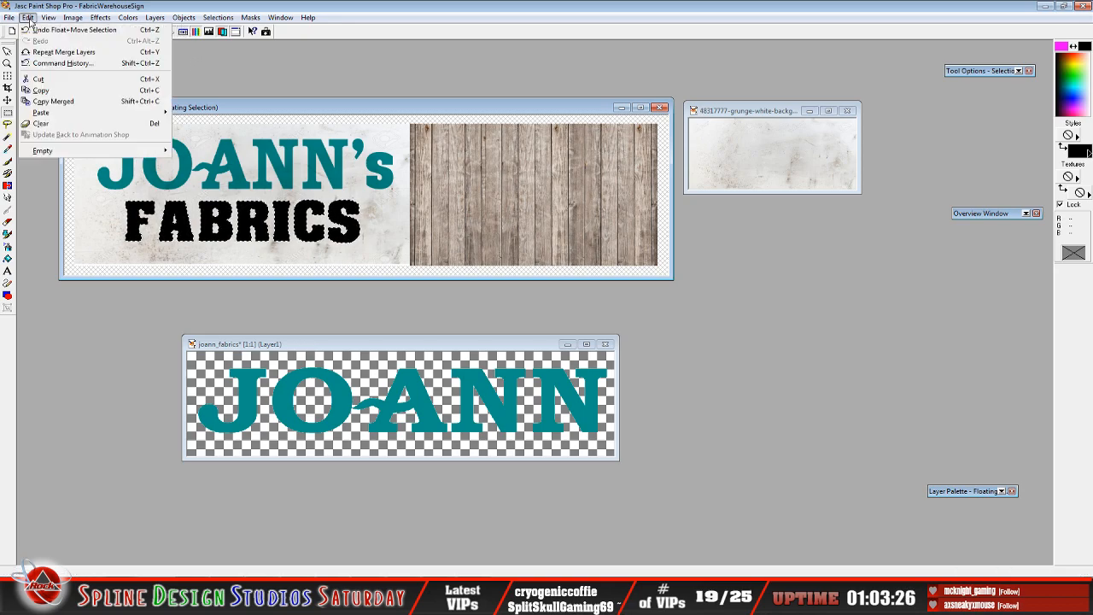
click(43, 90)
click(154, 198)
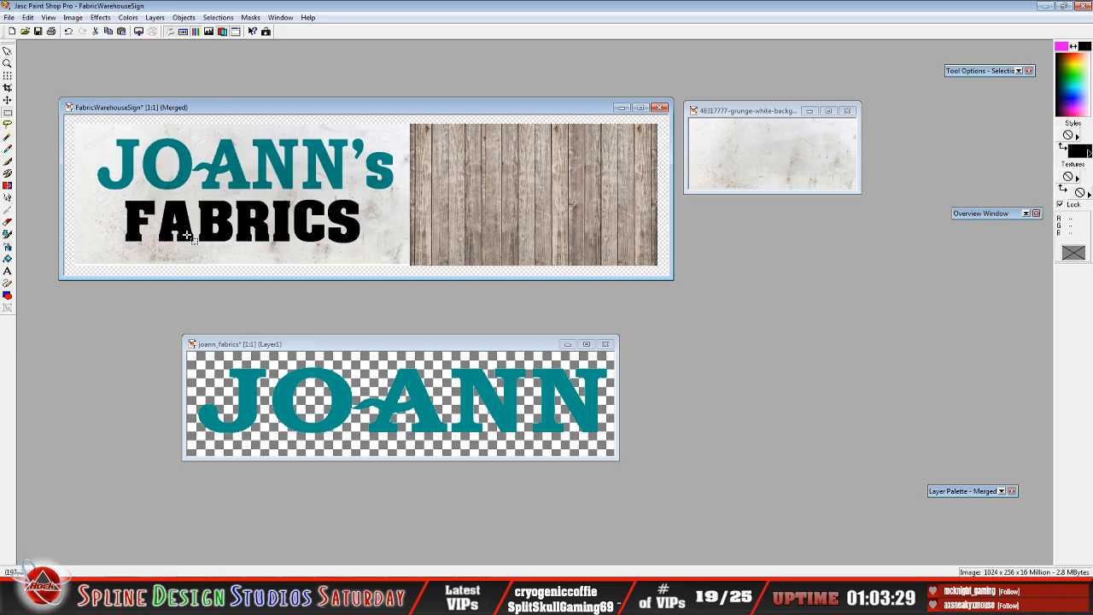
- Paste the copied FABRICS lettering as a new layer and align it exactly over the original FABRICS wording
click(28, 18)
mouse_move(86, 112)
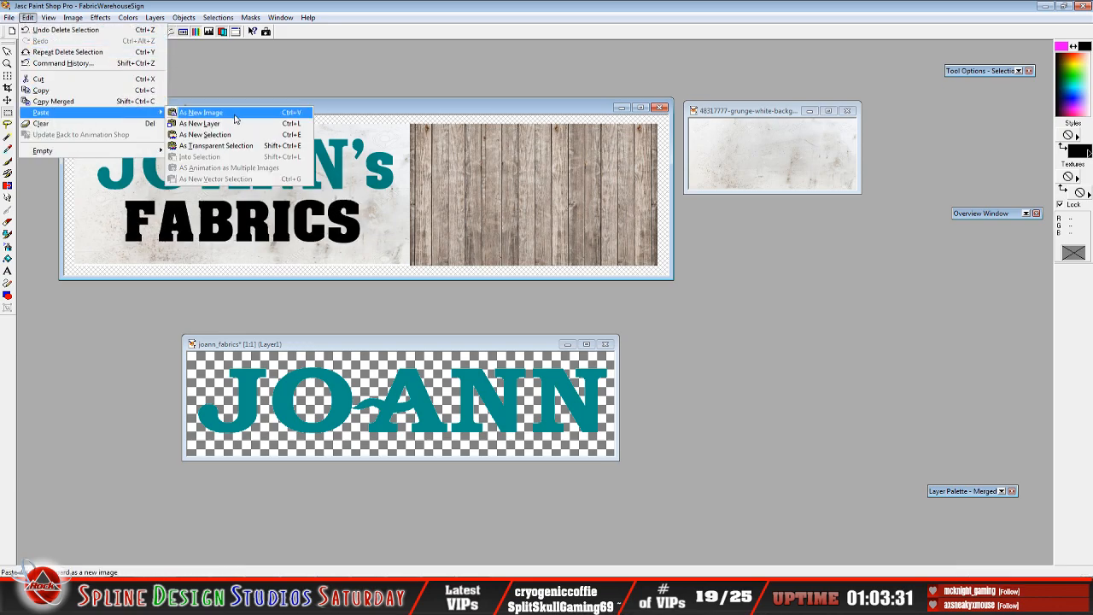
click(200, 123)
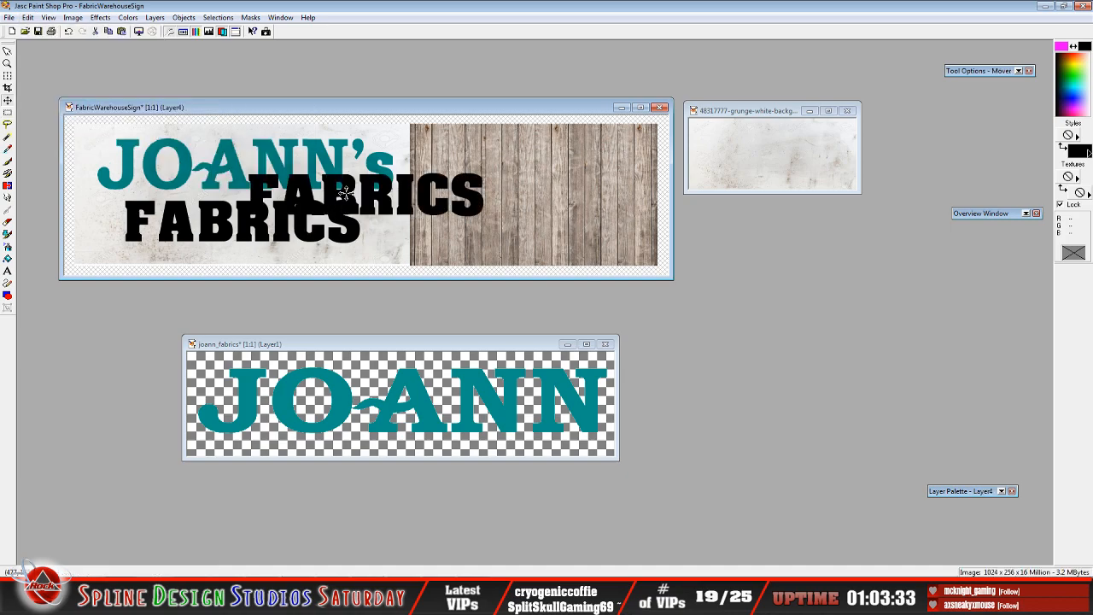
click(68, 31)
drag(366, 190, 357, 193)
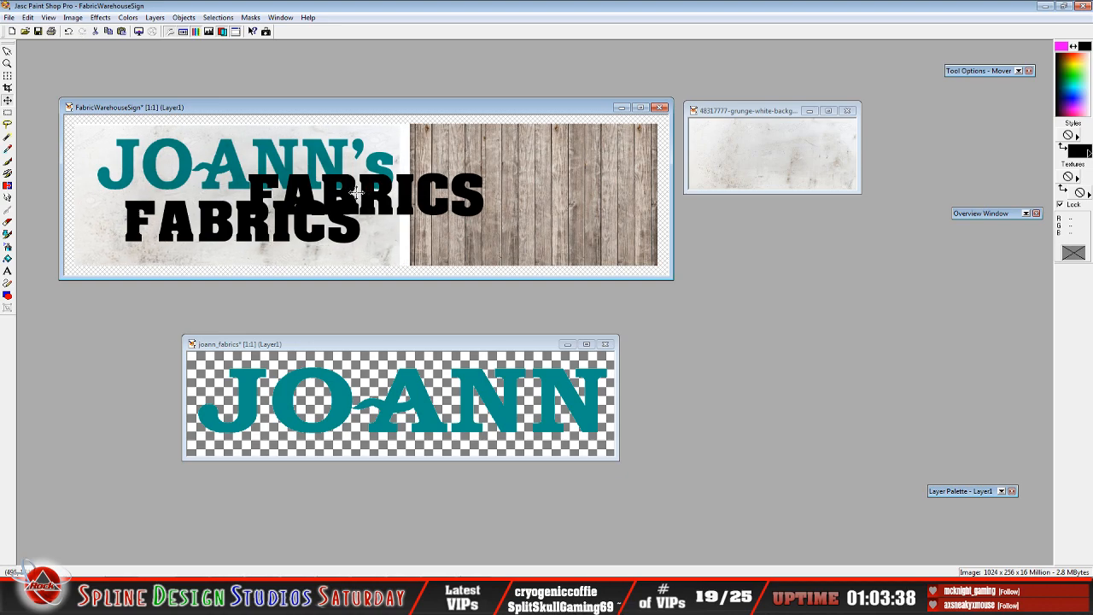
click(69, 30)
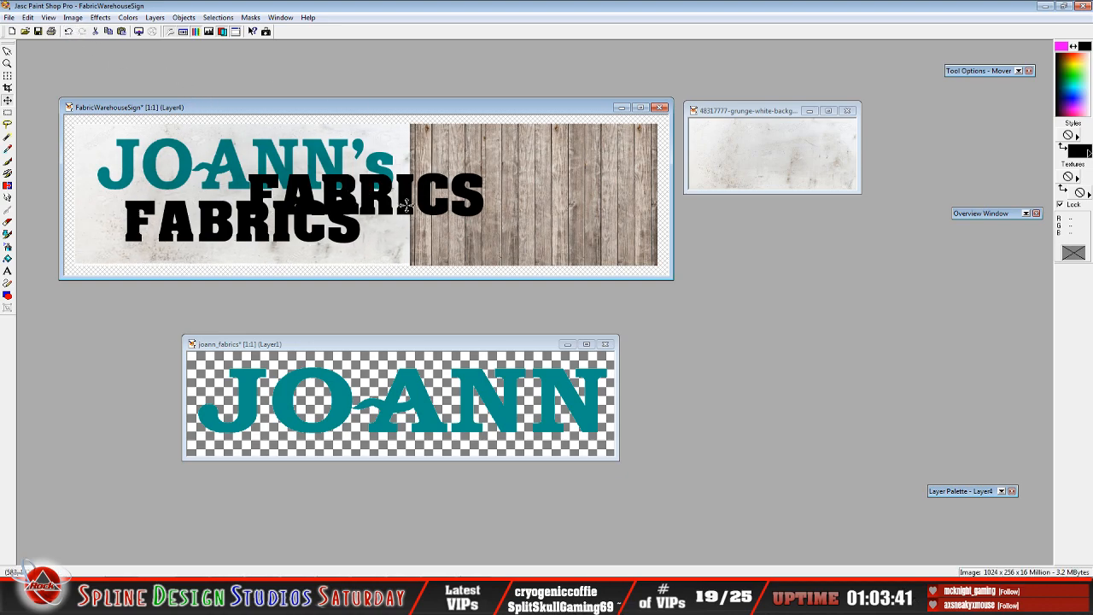
click(430, 180)
drag(424, 180, 302, 207)
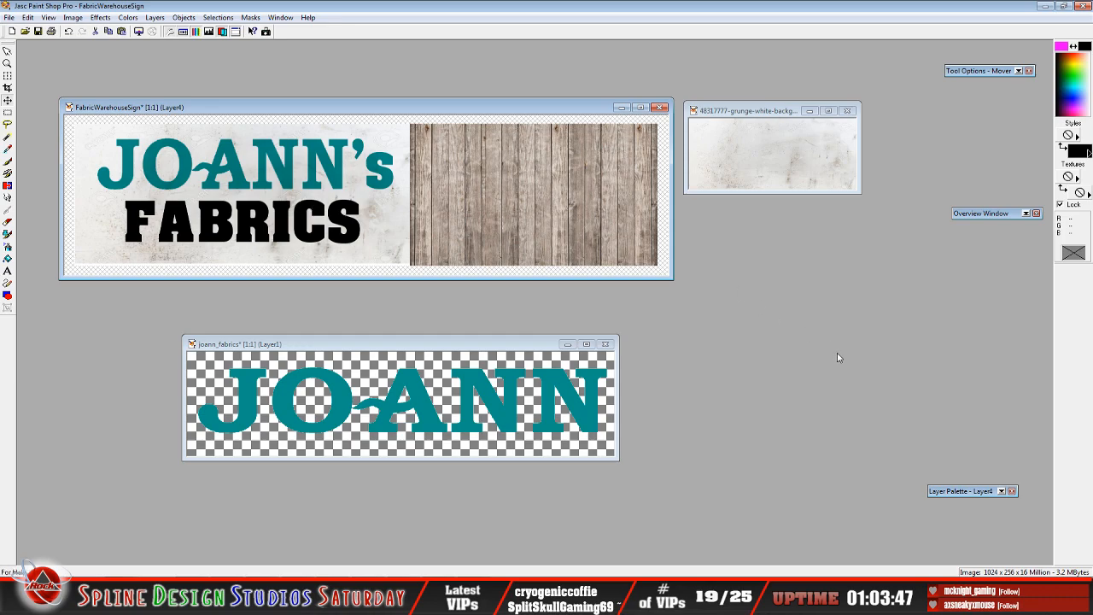
- Select the original FABRICS lettering on the Merged layer with a rectangle, clear it and drop the selection
mouse_move(955, 491)
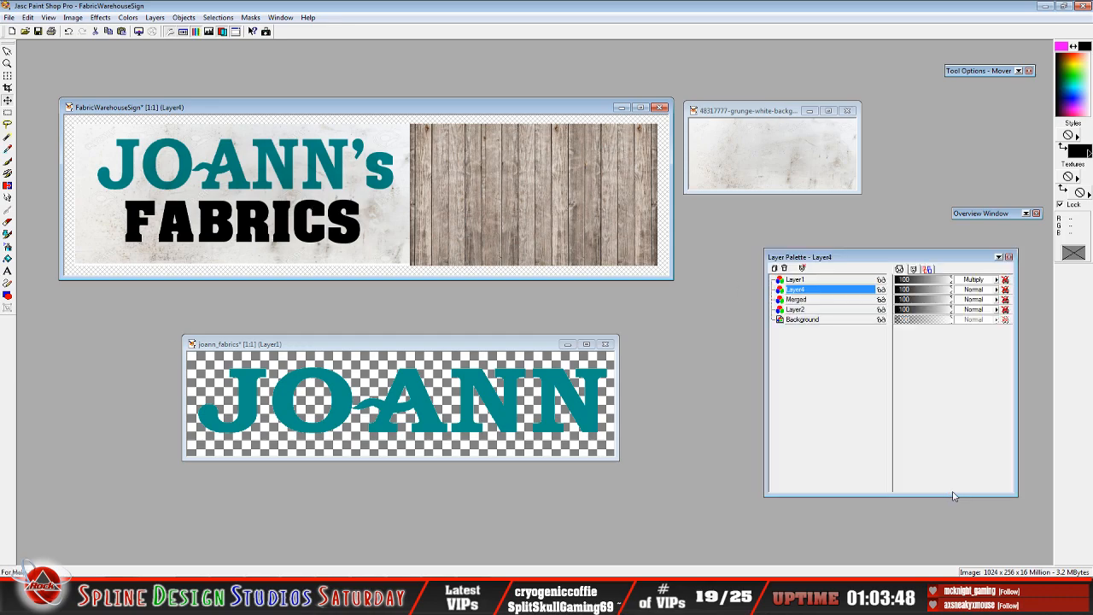
click(816, 304)
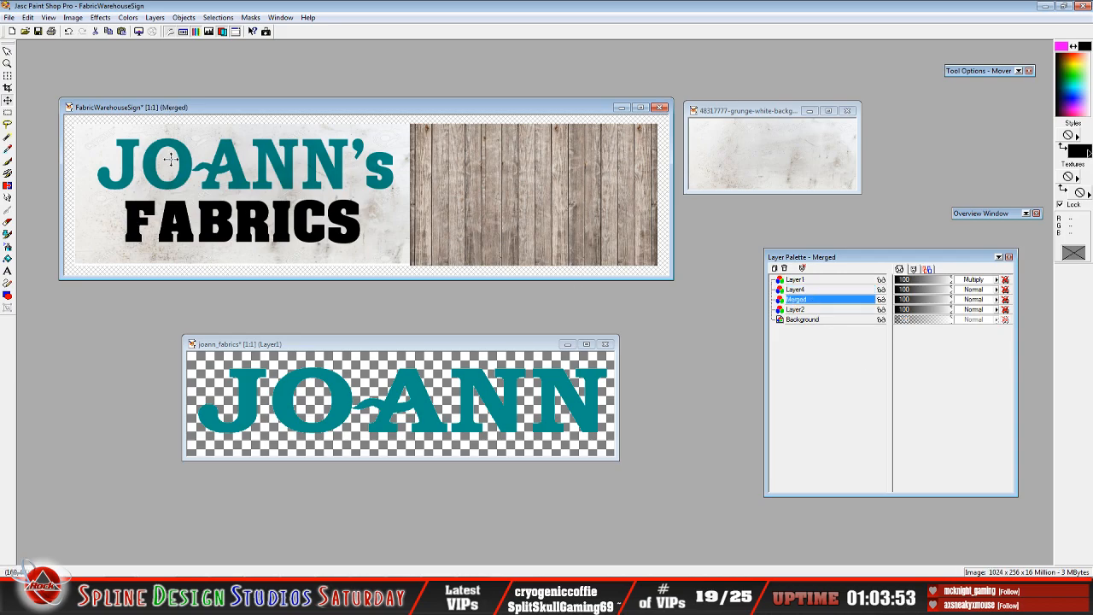
click(7, 112)
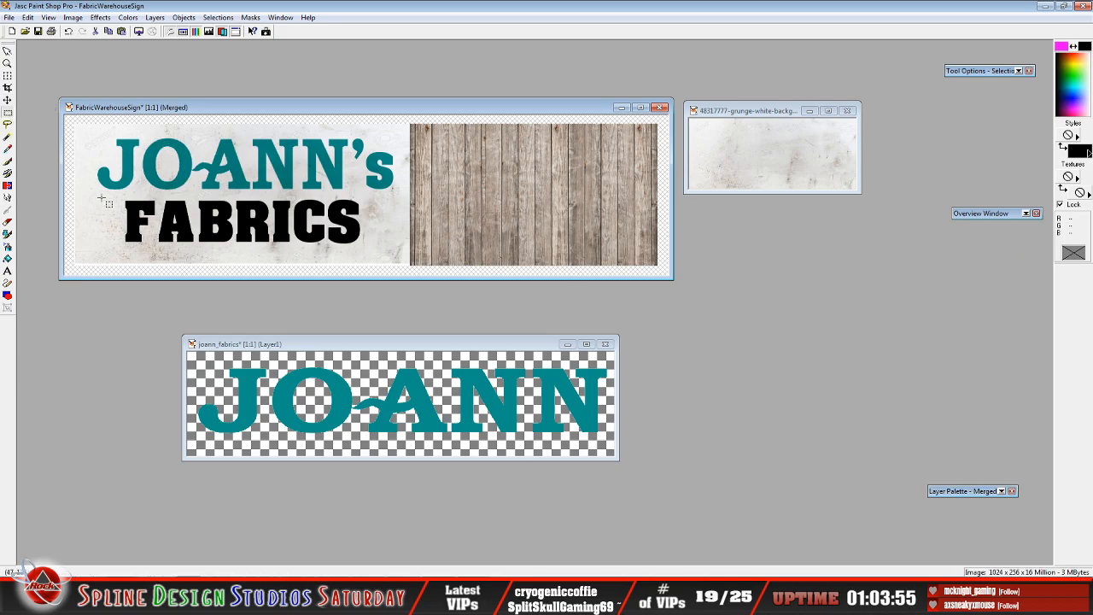
drag(116, 196, 378, 258)
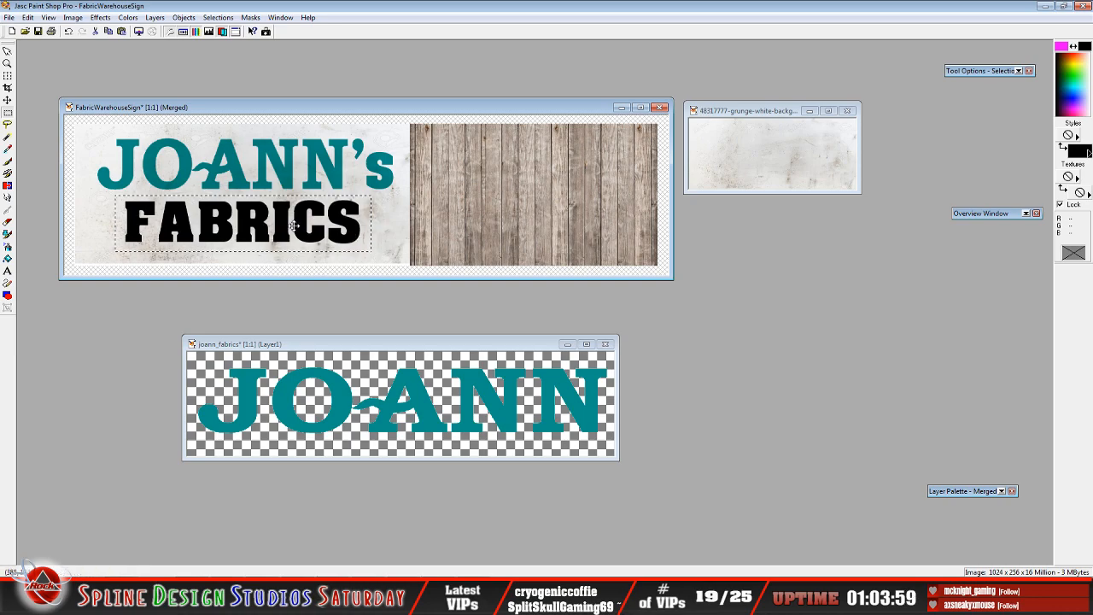
click(443, 273)
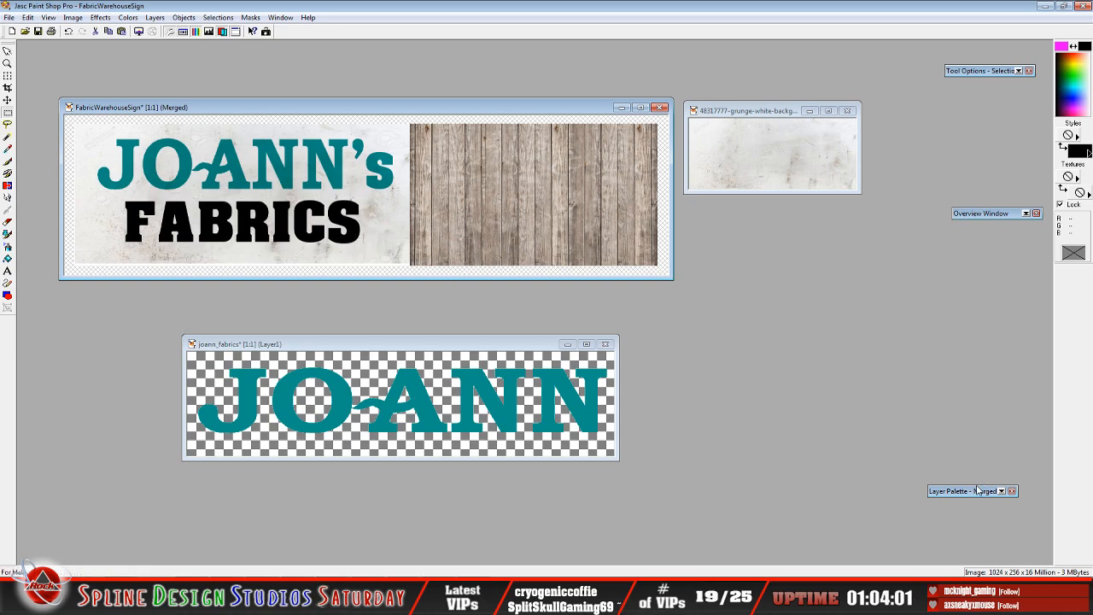
- Toggle the Merged layer's visibility off and on to check its content, and make Layer4 the active layer
mouse_move(977, 490)
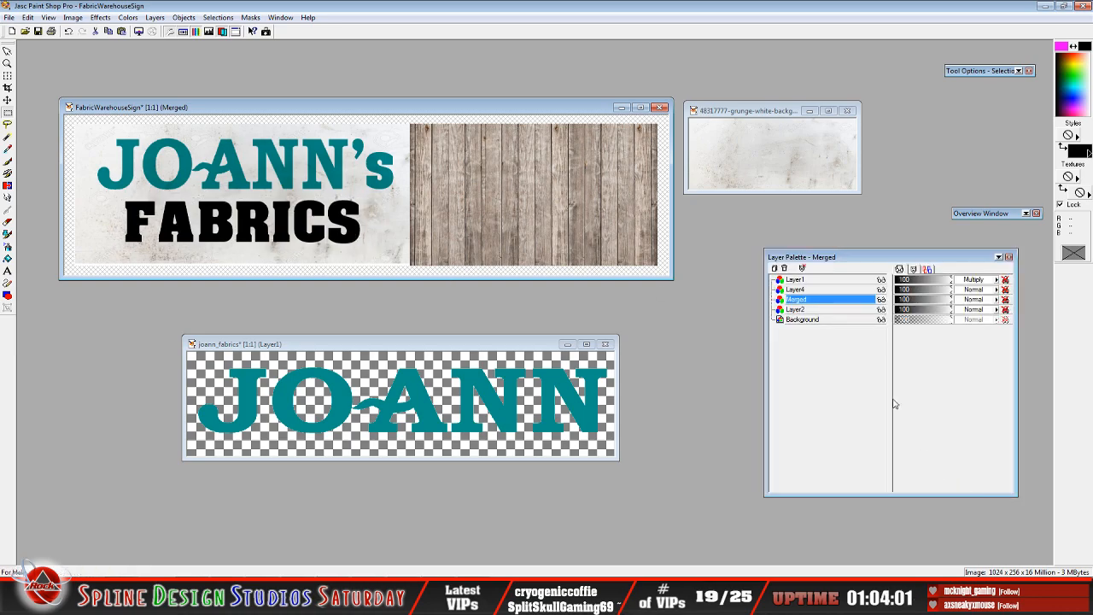
click(881, 299)
click(881, 299)
click(834, 290)
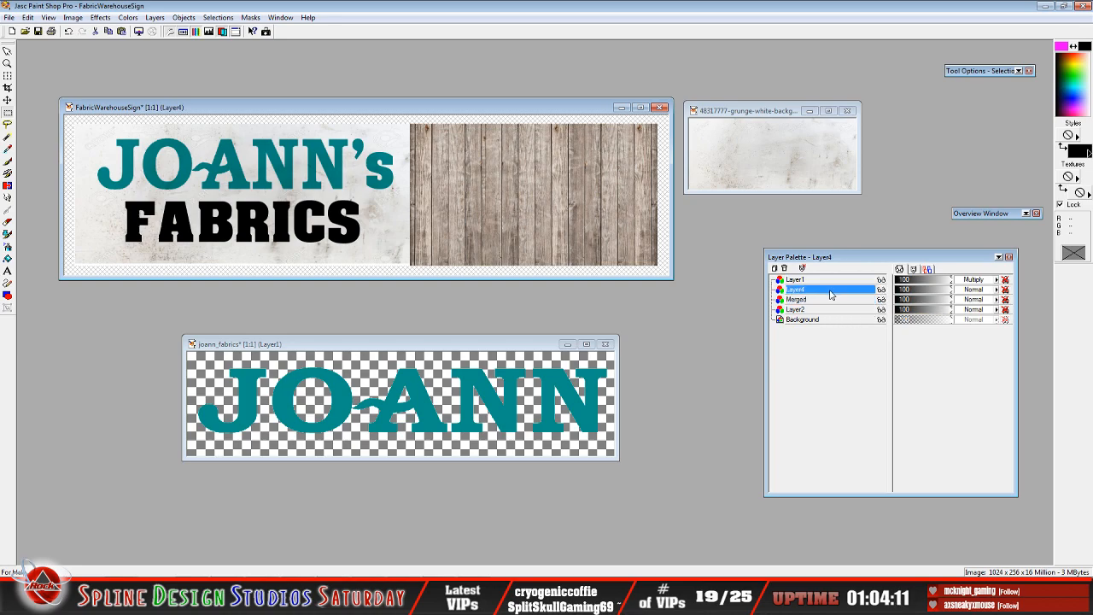
click(100, 17)
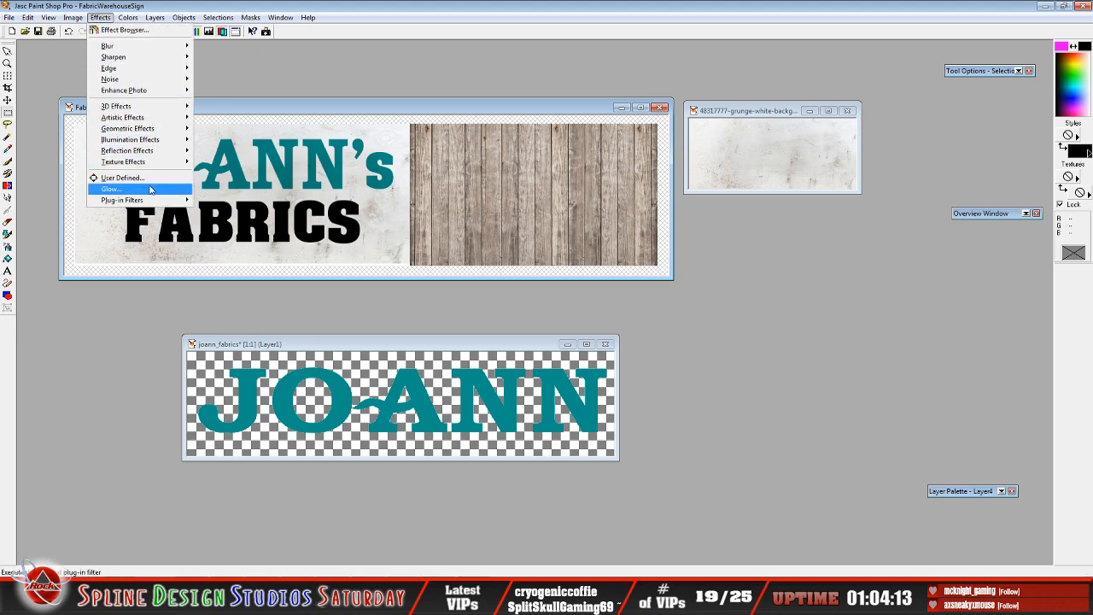
mouse_move(145, 130)
mouse_move(128, 106)
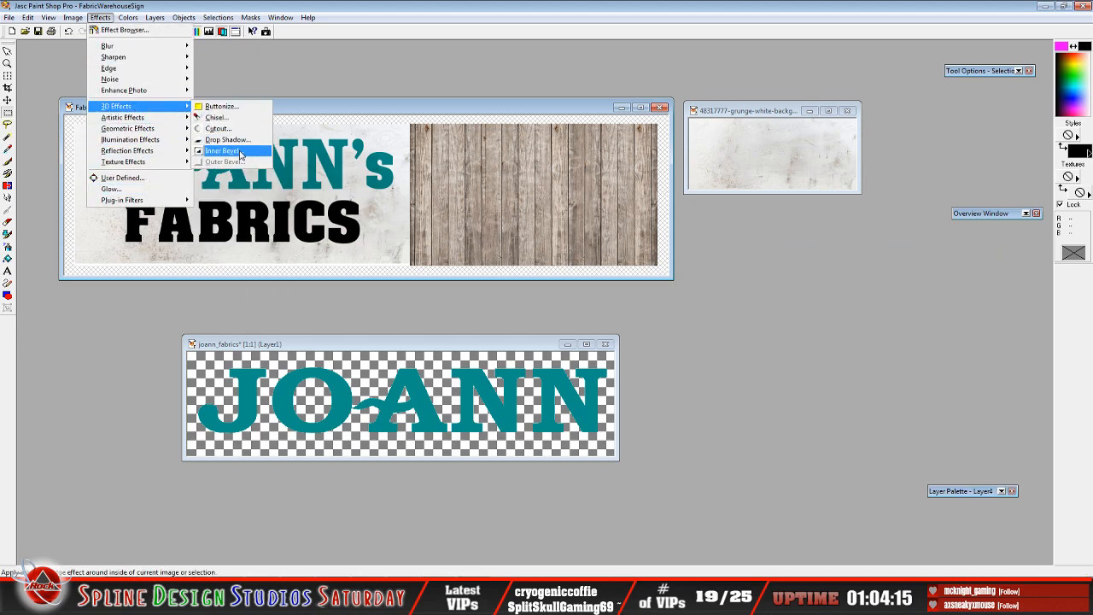
click(240, 153)
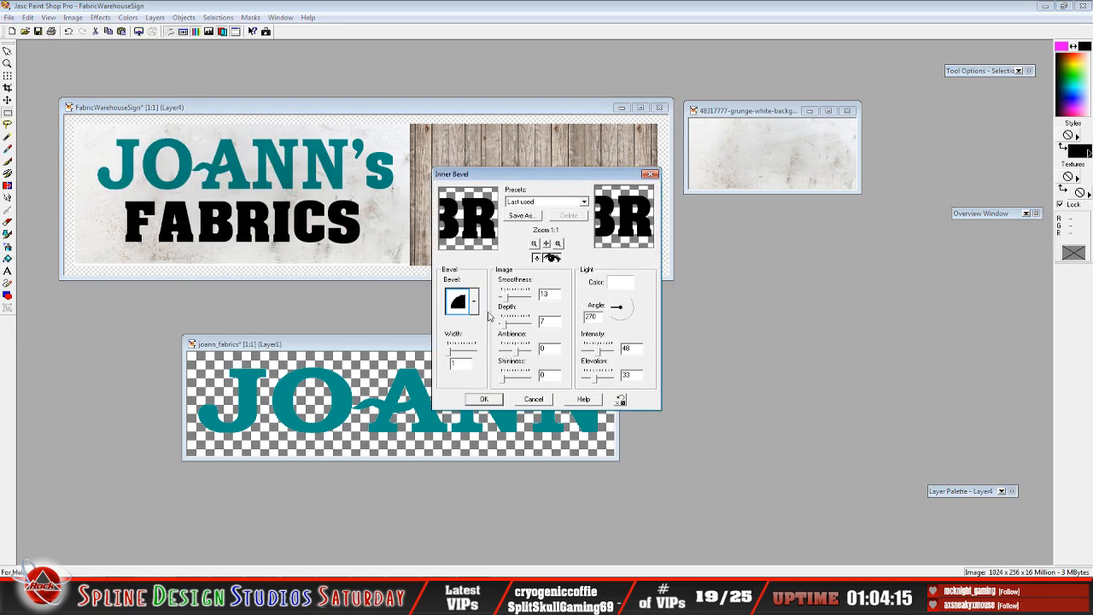
click(533, 400)
- Set up an Inner Bevel effect for the JOANN's logo on the Merged layer with a bevel width of 4
mouse_move(963, 483)
click(805, 301)
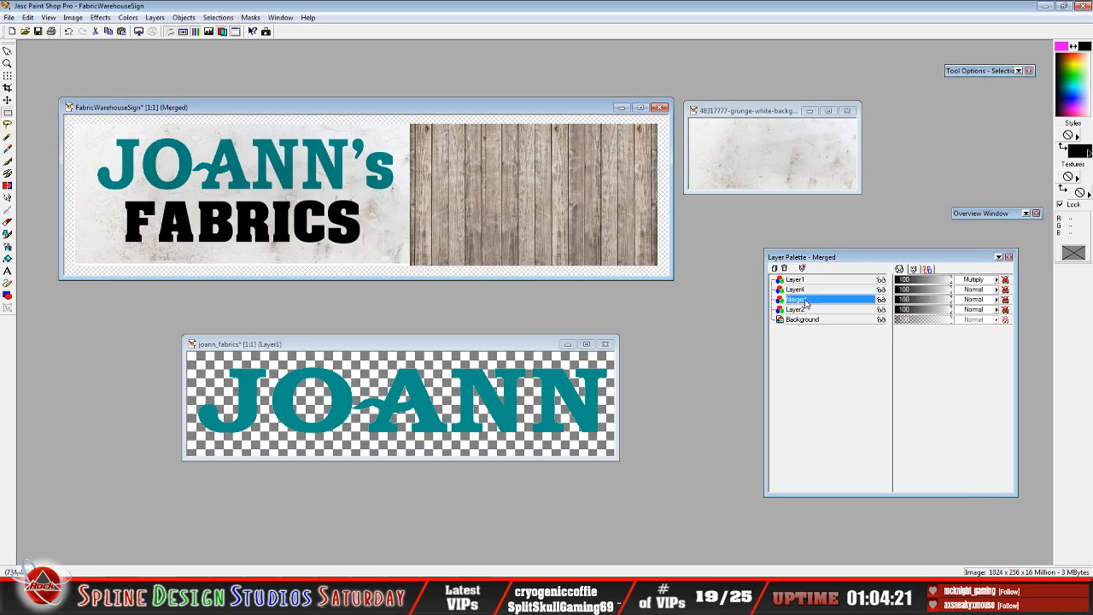
click(100, 18)
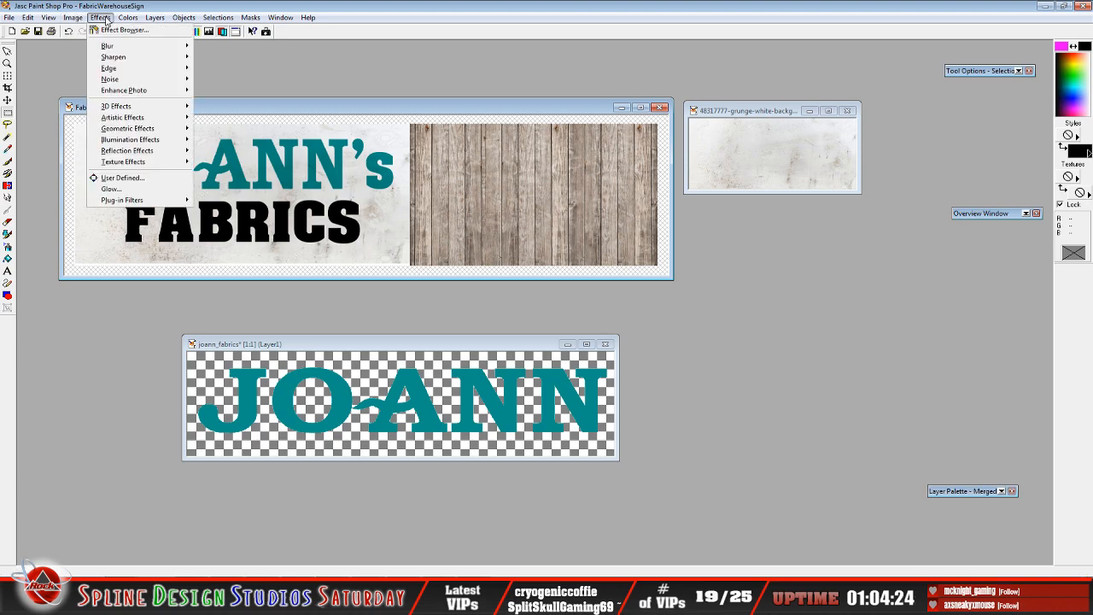
click(224, 153)
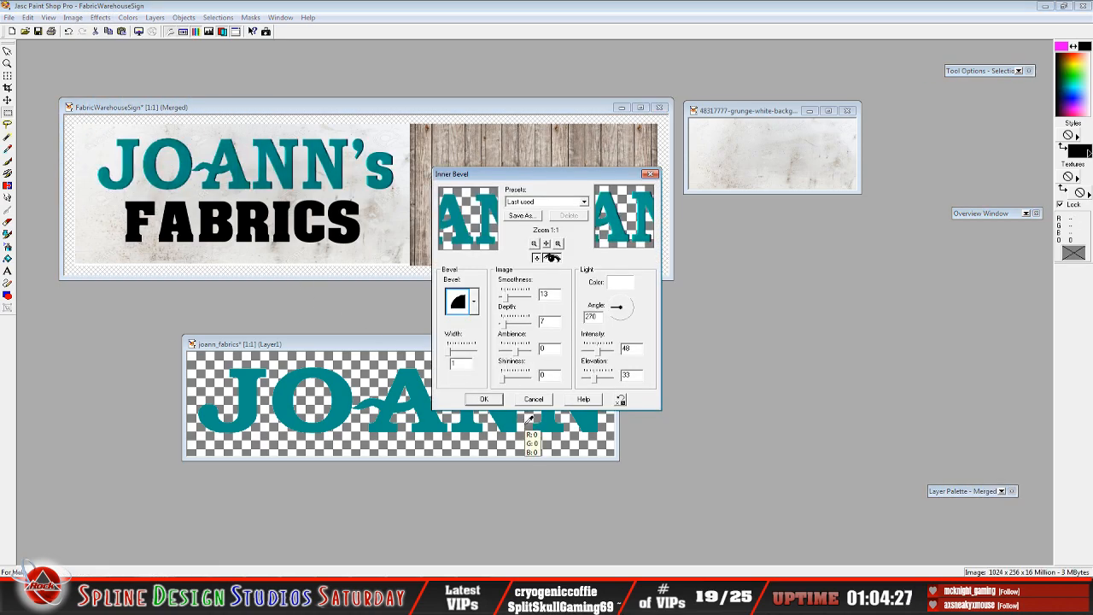
double_click(462, 362)
text(7)
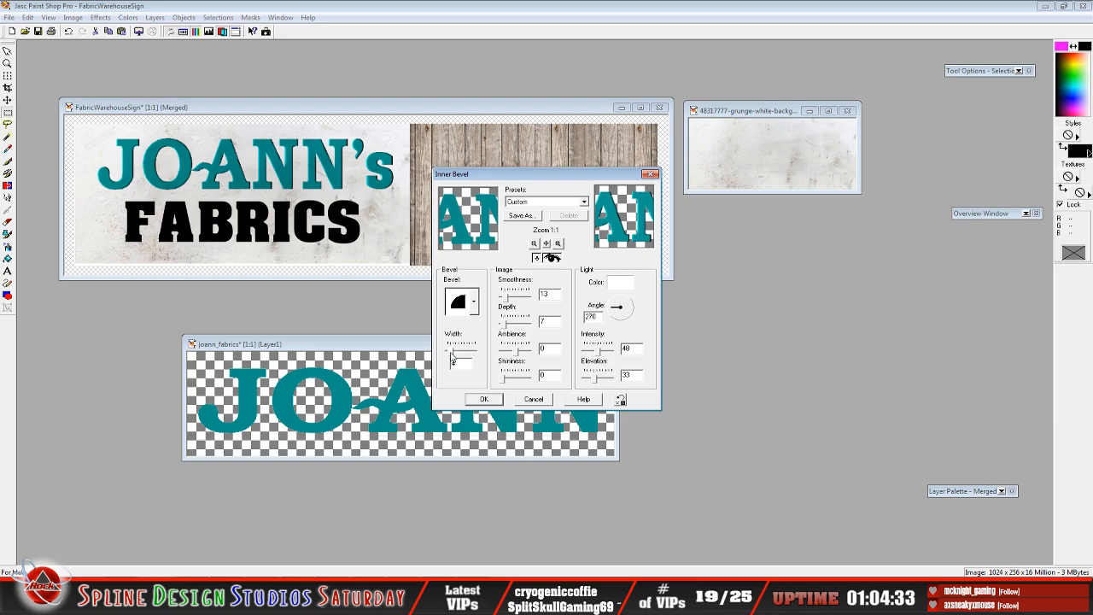
- Apply the Inner Bevel to the JOANN's lettering with a width of 2 and make Layer4 the active layer
drag(451, 353, 448, 352)
click(490, 402)
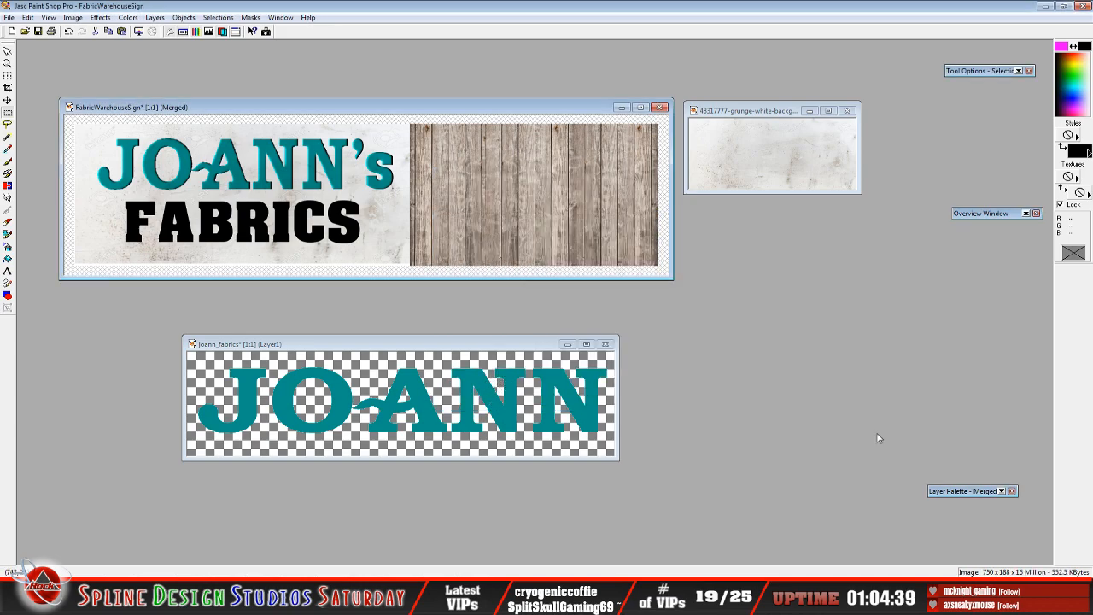
mouse_move(963, 492)
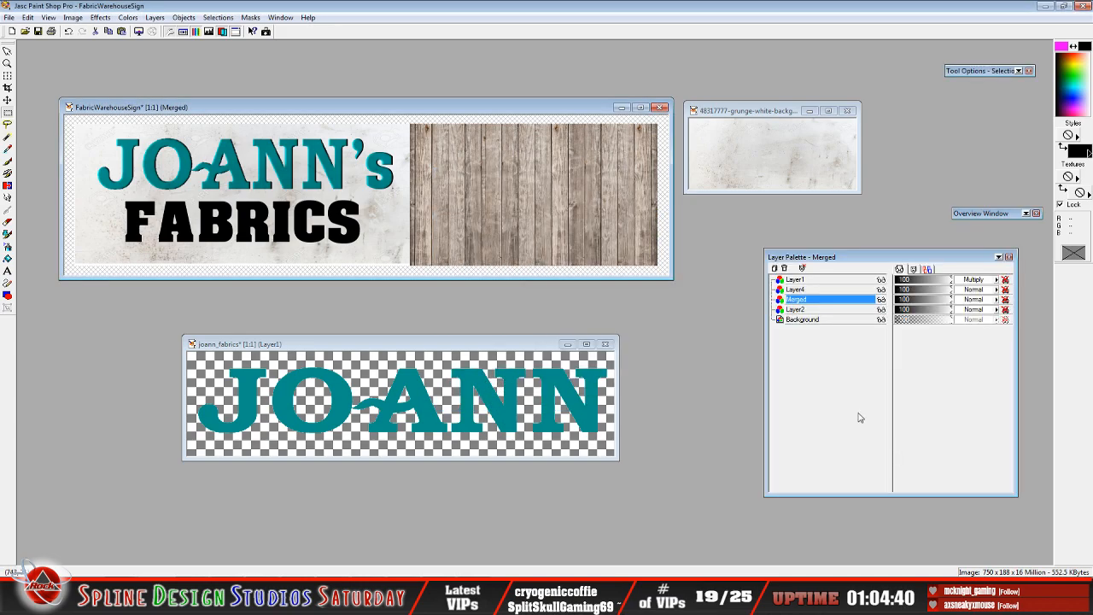
click(806, 291)
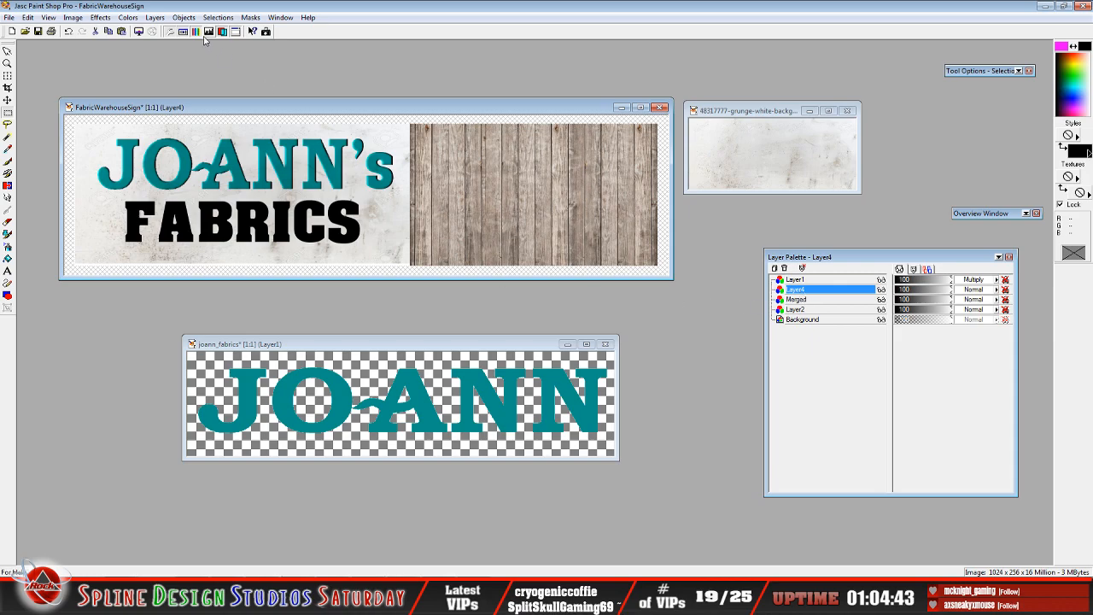
click(100, 17)
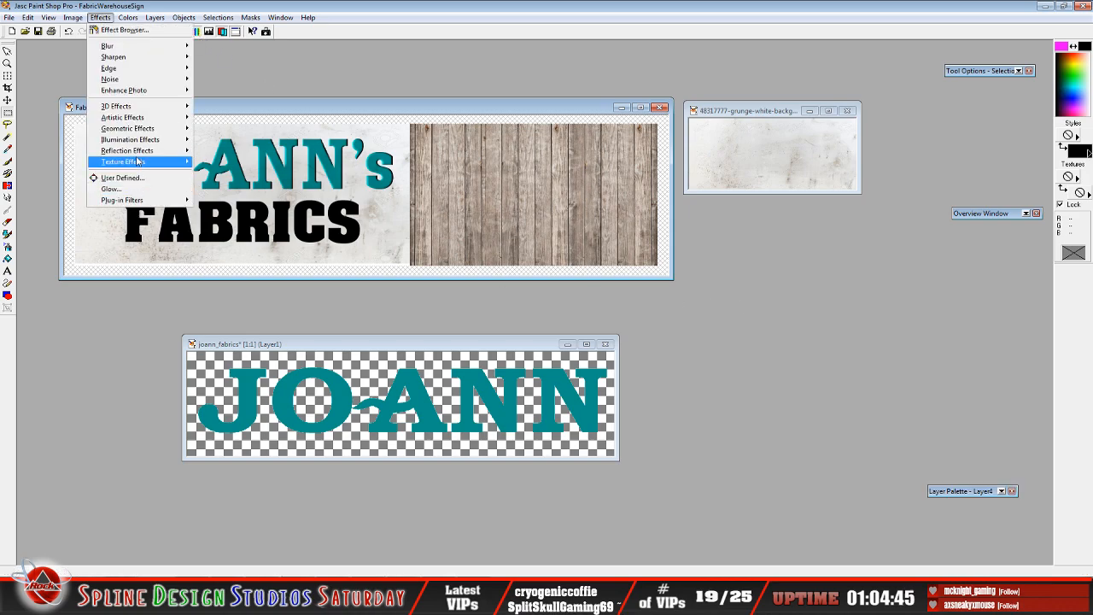
mouse_move(128, 106)
click(223, 151)
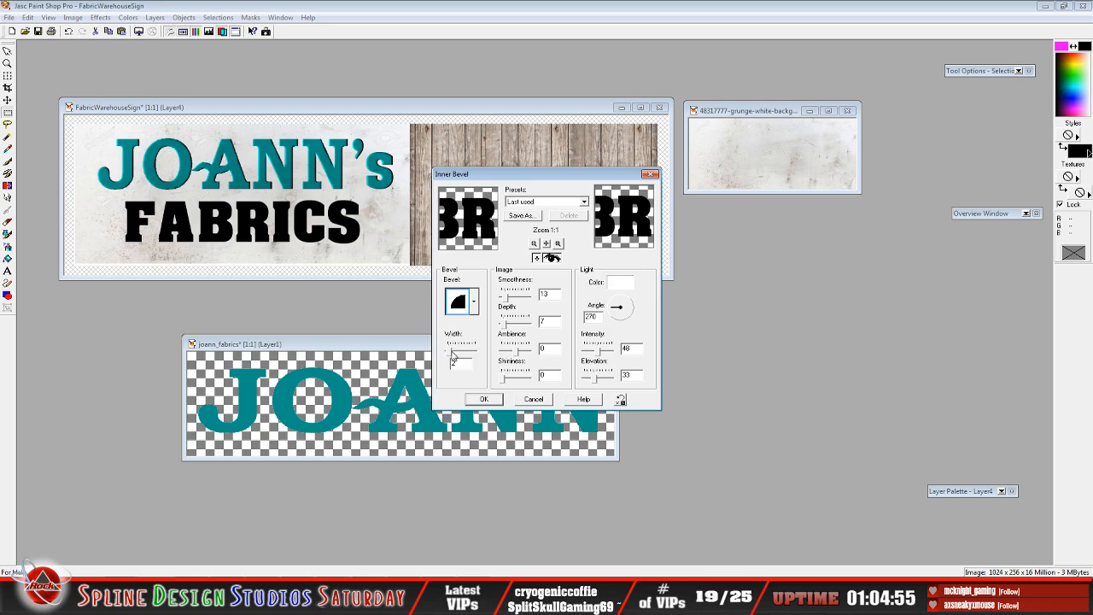
drag(452, 351, 455, 353)
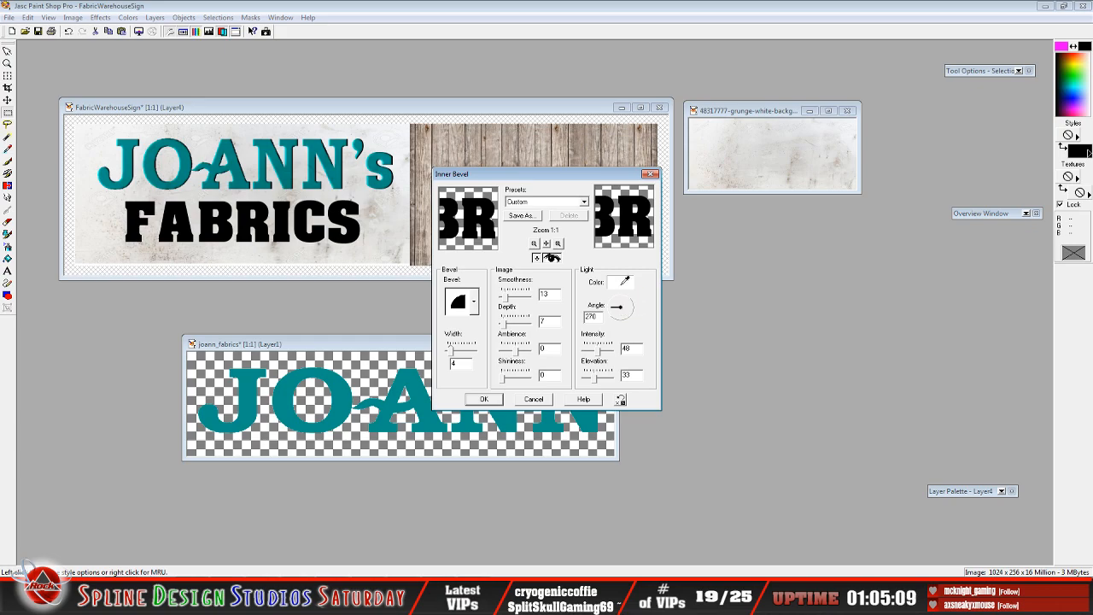
click(538, 399)
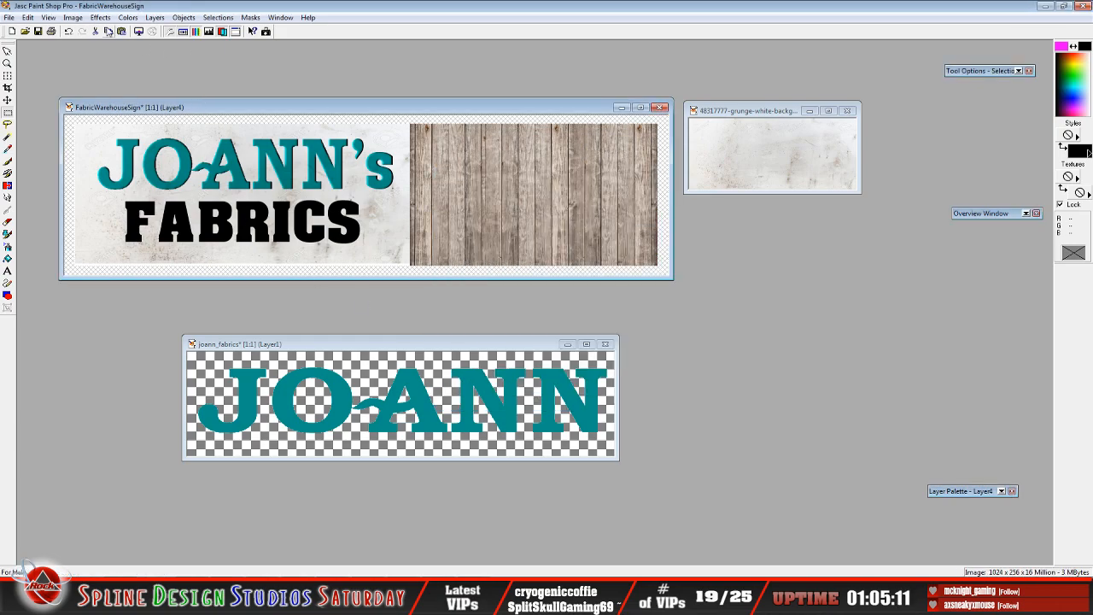
- Start a Cutout effect on the FABRICS lettering with a vertical offset of -4 and a horizontal offset of -6
click(100, 17)
mouse_move(128, 164)
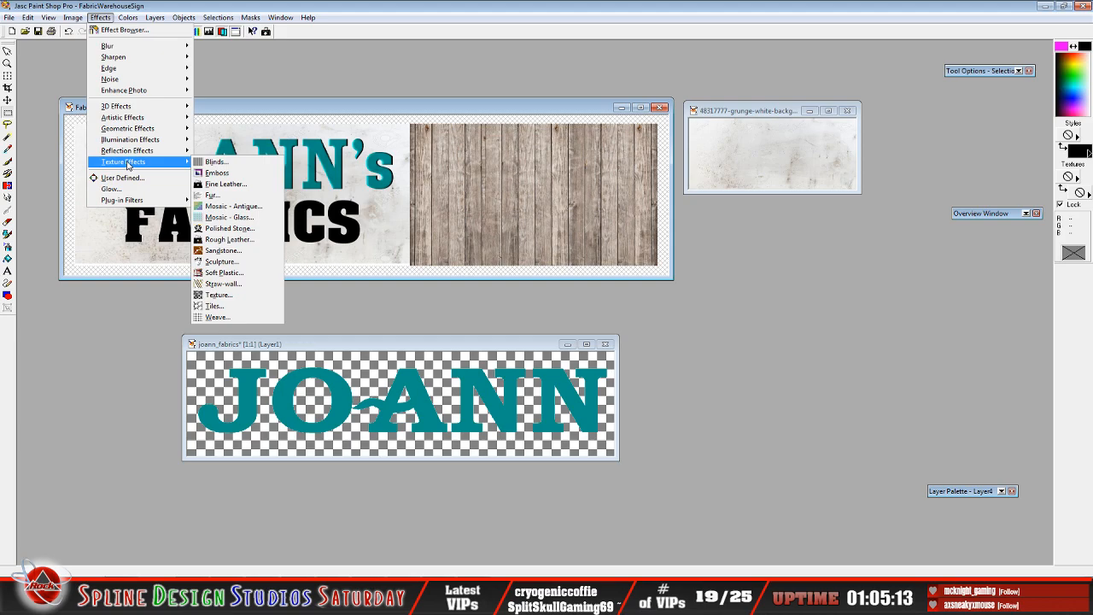
mouse_move(119, 109)
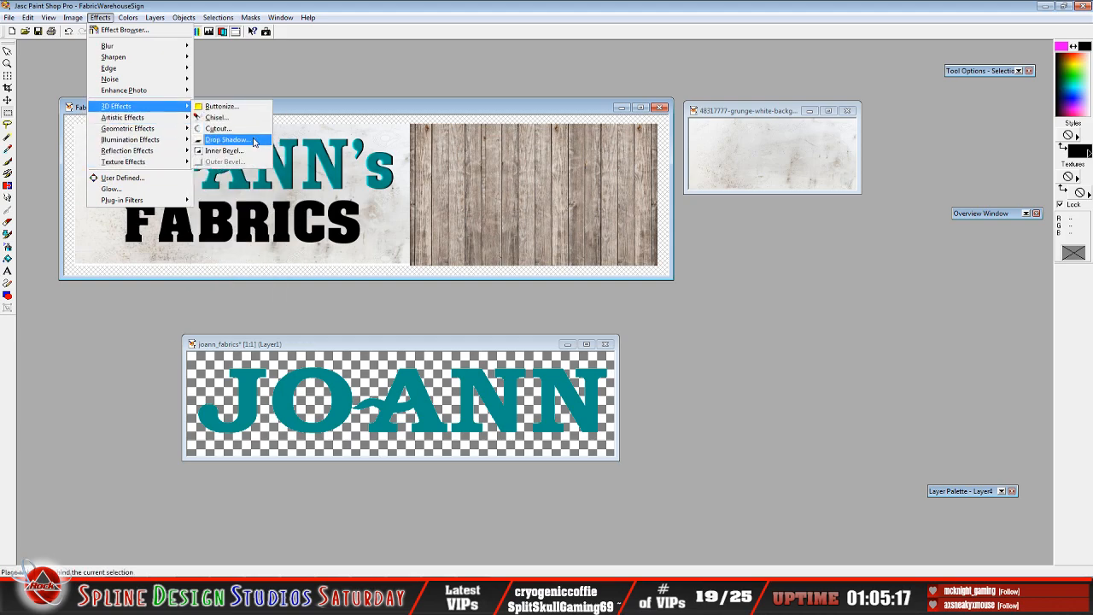
click(224, 128)
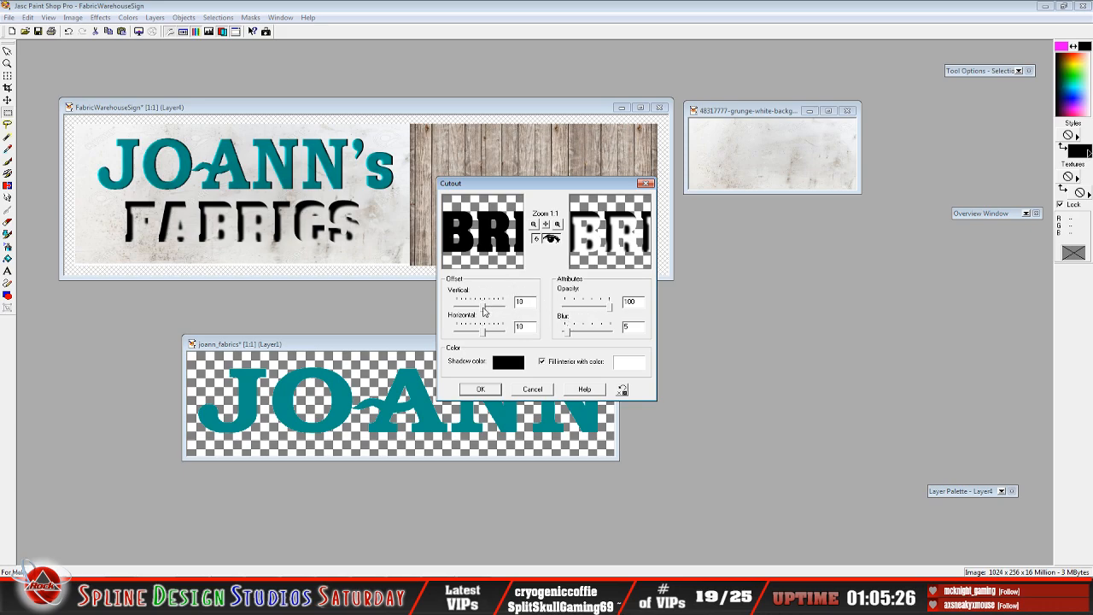
drag(483, 311, 470, 309)
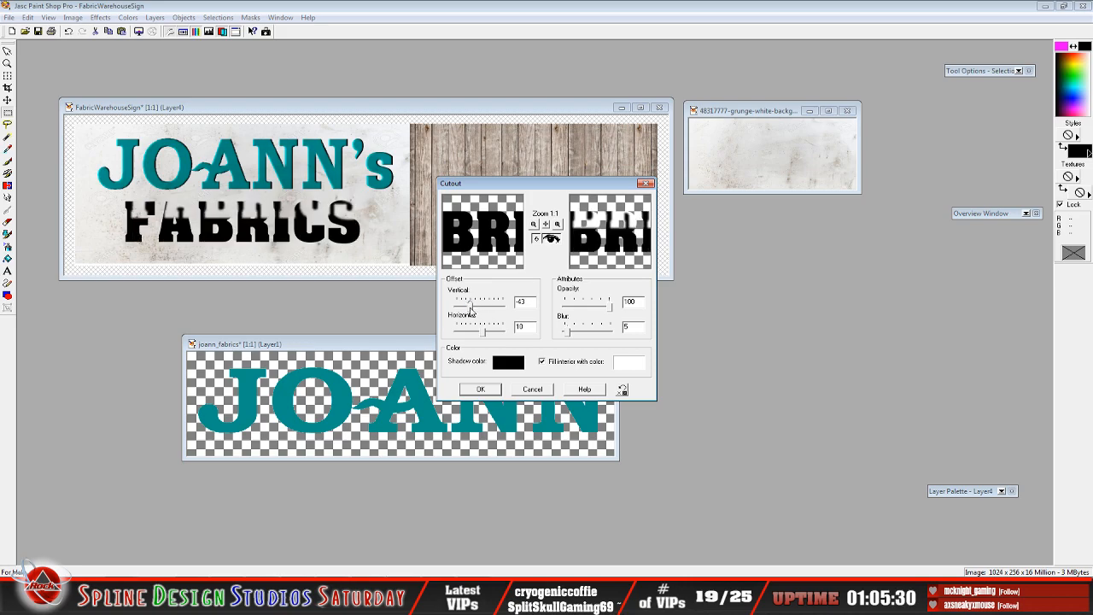
drag(470, 309, 480, 311)
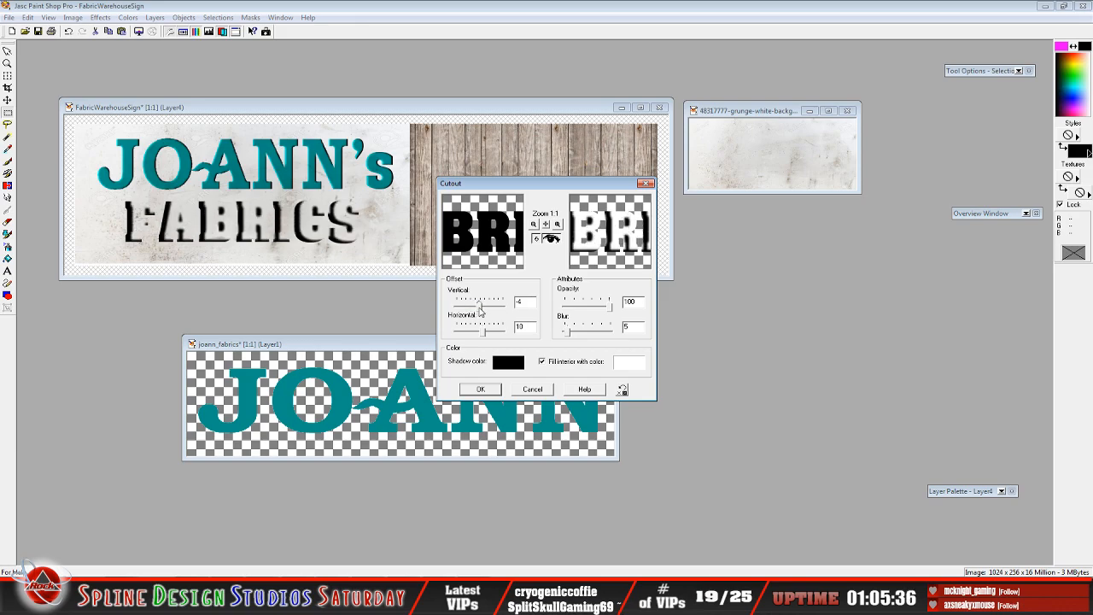
drag(483, 335, 479, 335)
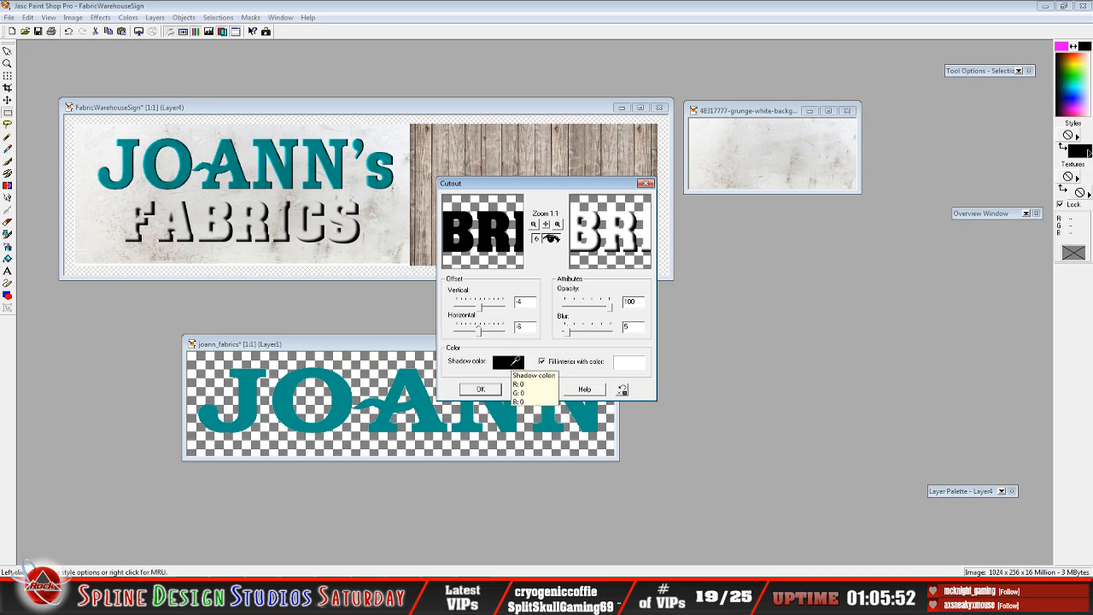
- Set the Cutout shadow color to light gray and the interior fill color to black
click(511, 362)
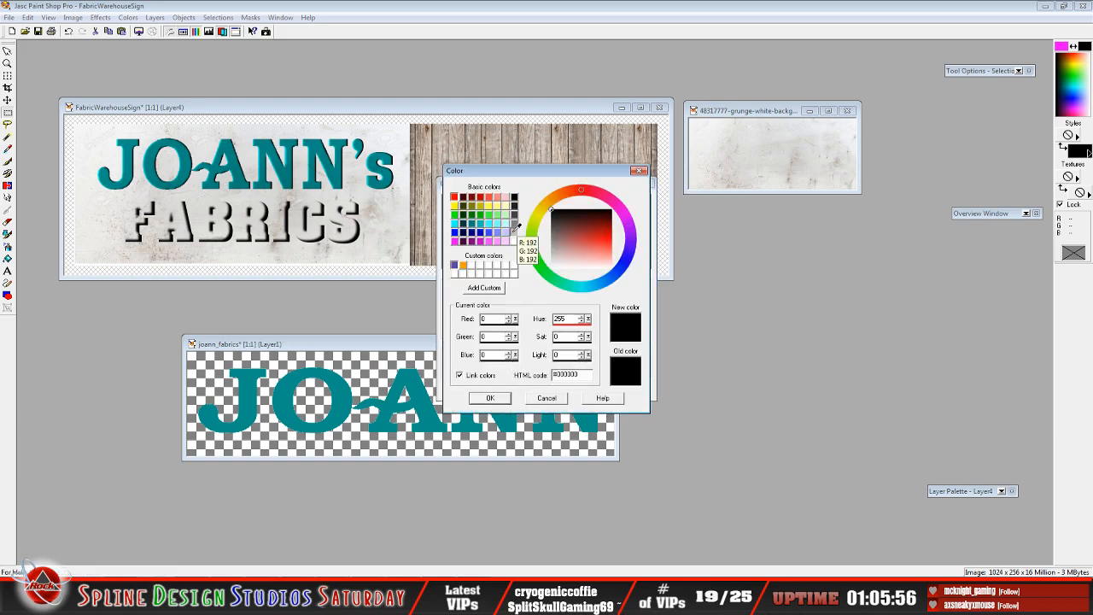
click(551, 254)
click(500, 398)
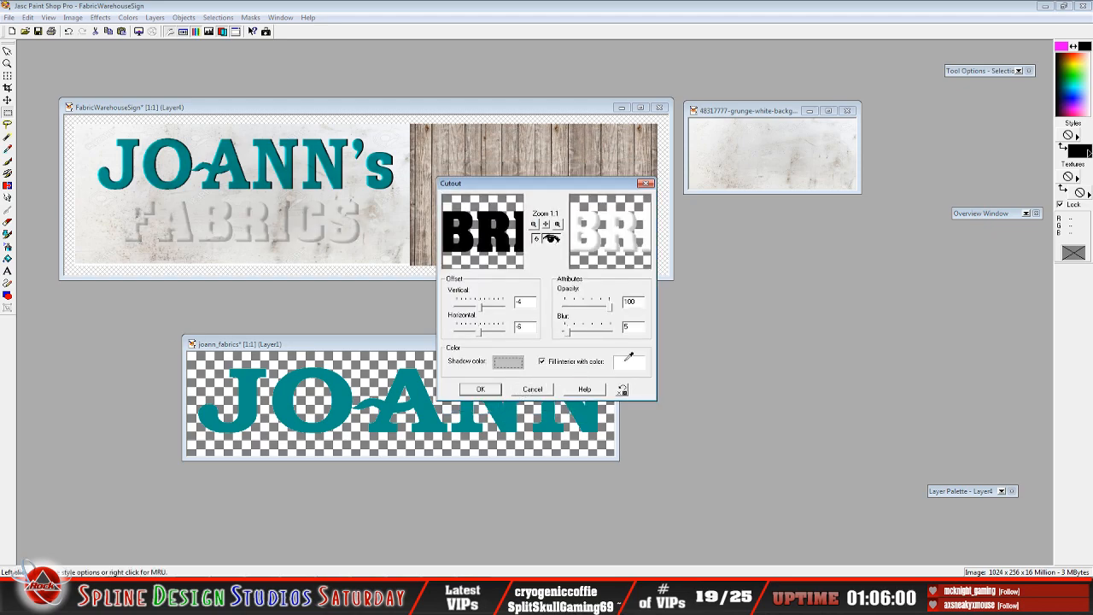
click(631, 362)
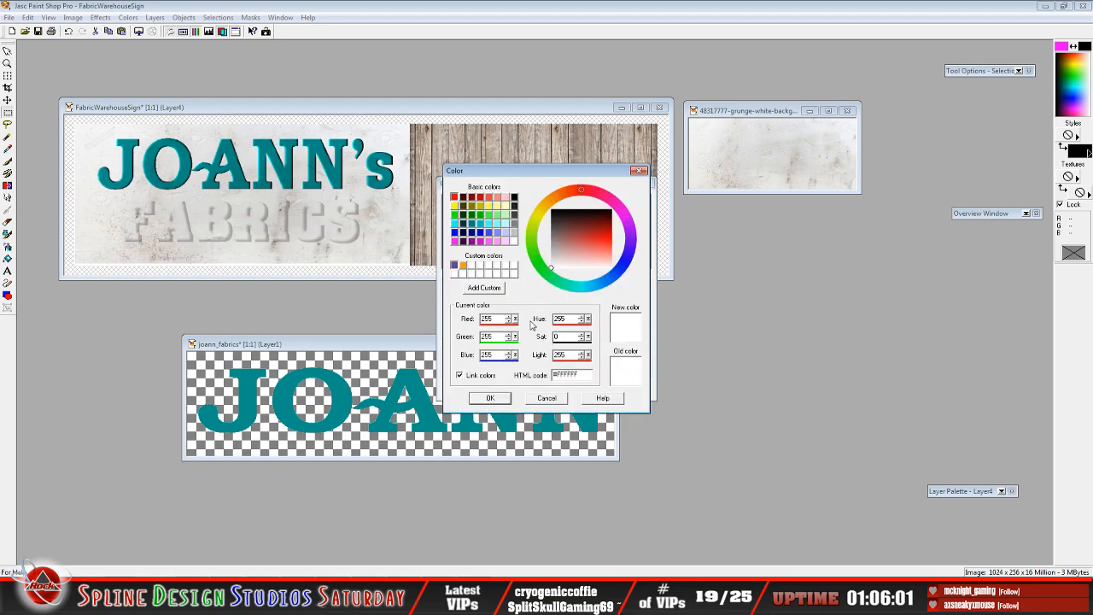
click(514, 198)
click(492, 399)
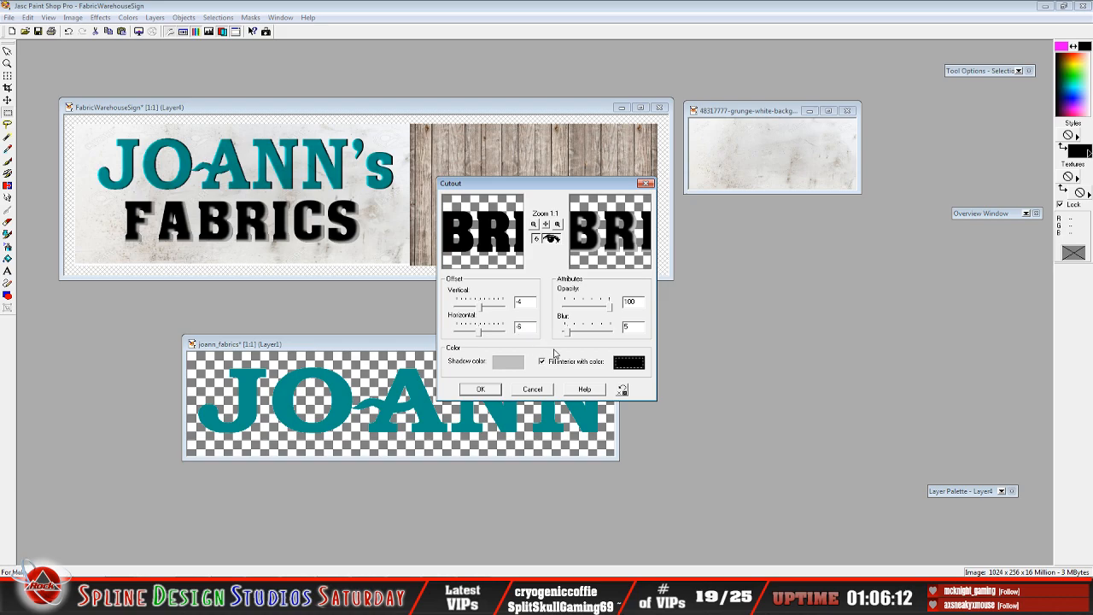
- Set the Cutout blur to 2.5, horizontal offset to 1 and vertical offset to -3, and apply the effect
drag(570, 335, 565, 336)
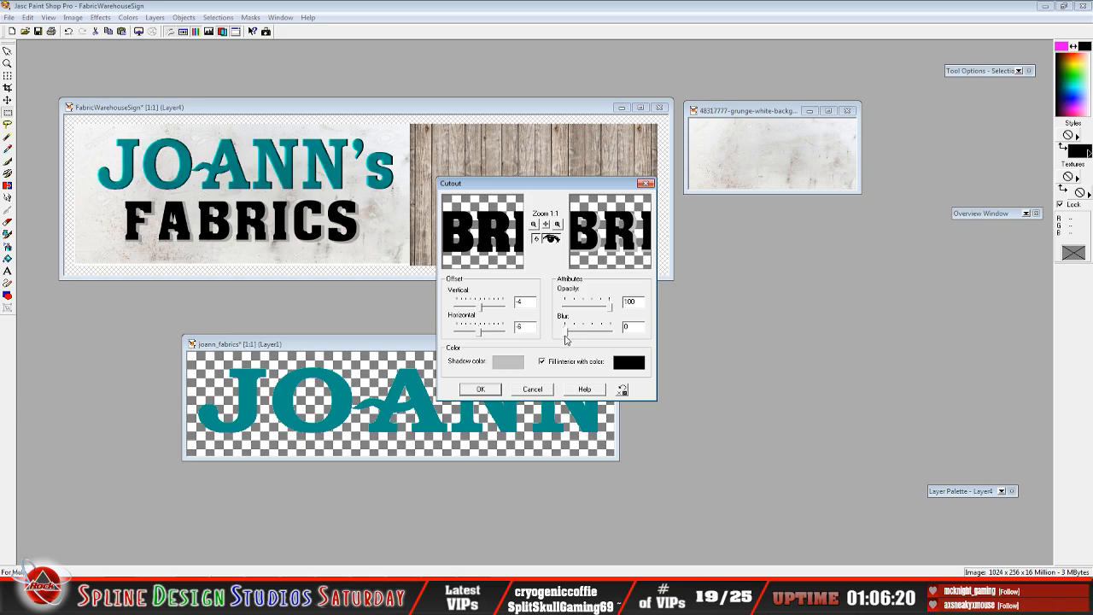
drag(565, 339, 567, 339)
drag(479, 335, 482, 336)
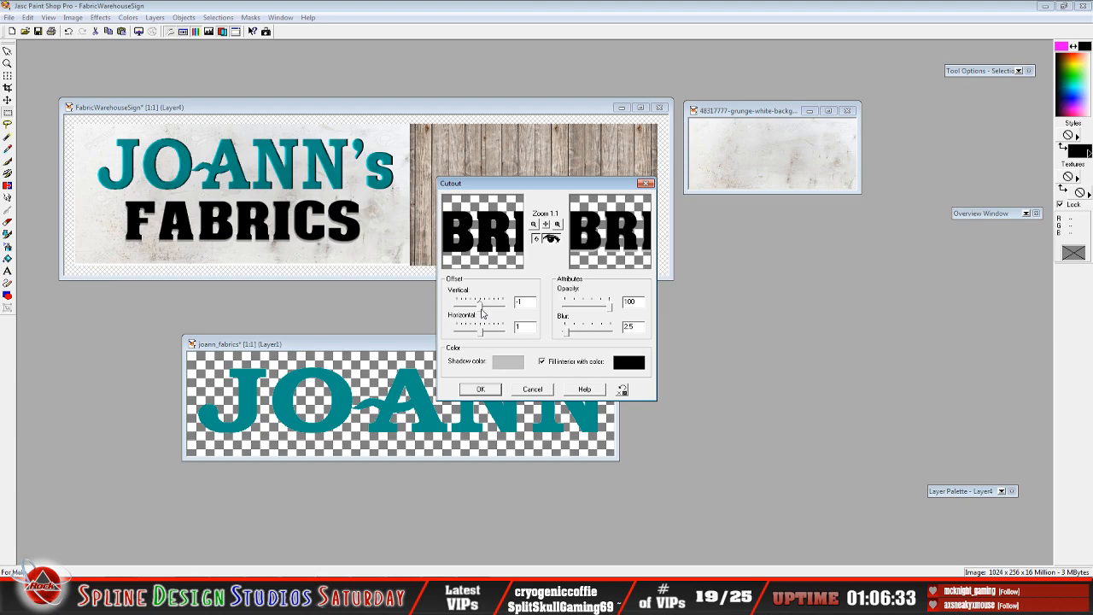
drag(482, 309, 481, 310)
text(3)
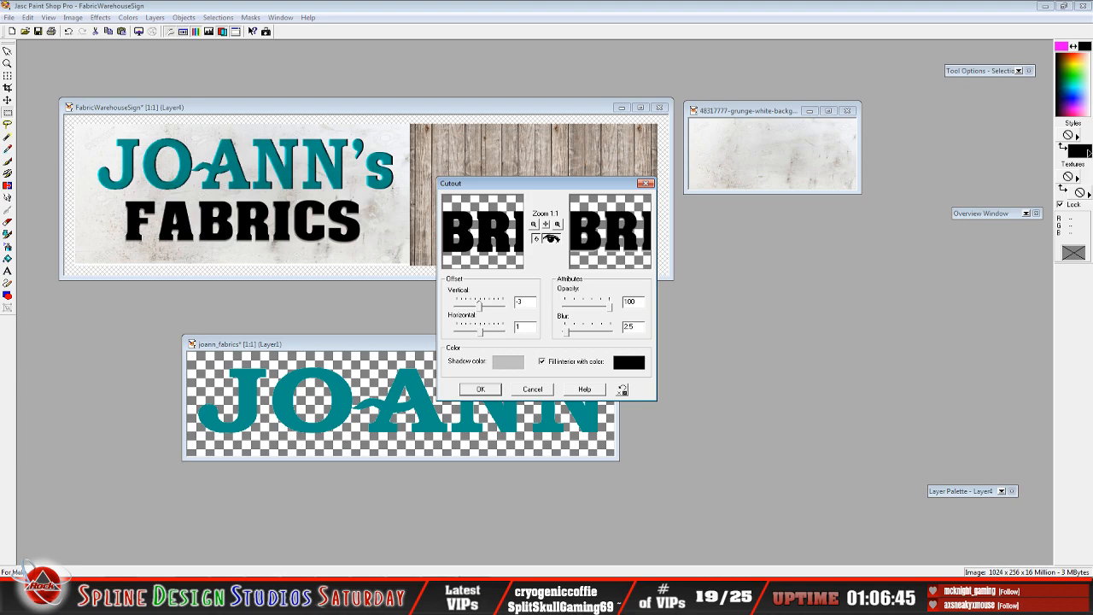
click(481, 388)
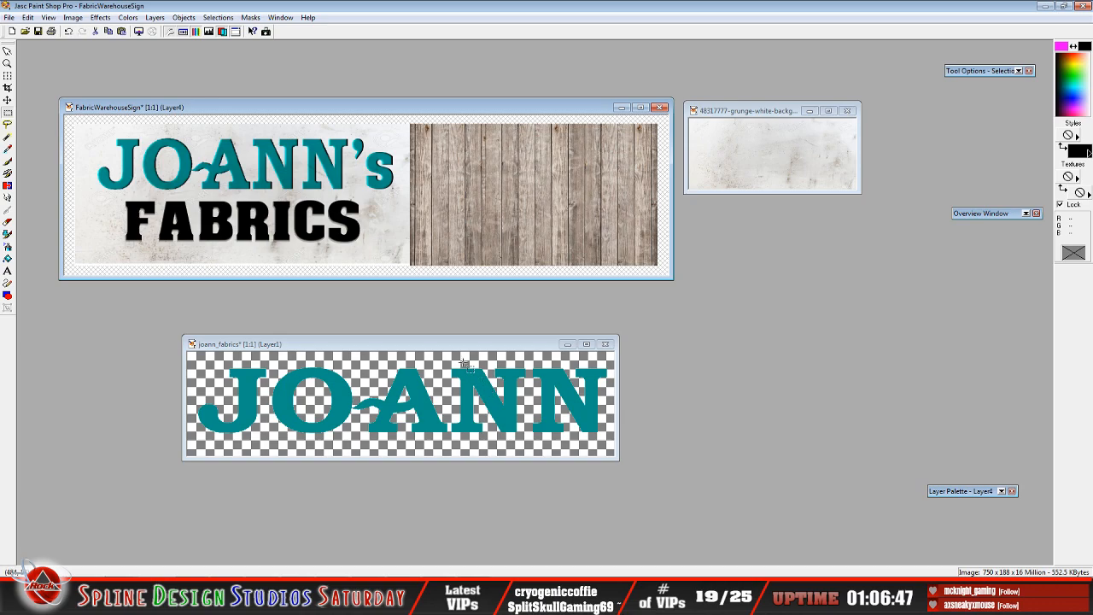
- Apply the Inner Bevel with its last used settings, width 2, to the FABRICS lettering
click(100, 17)
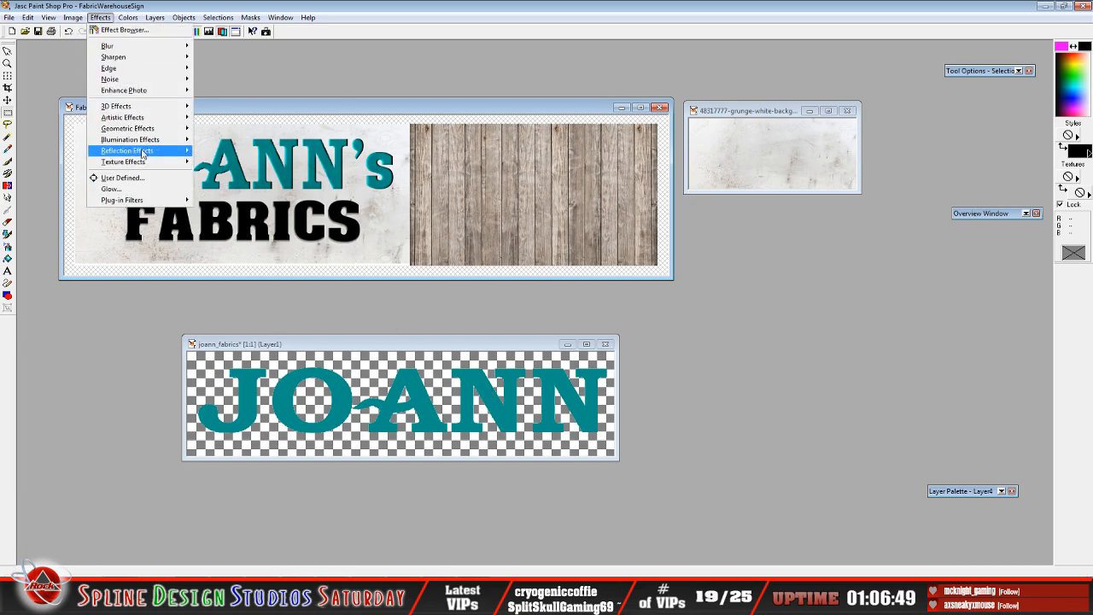
mouse_move(129, 106)
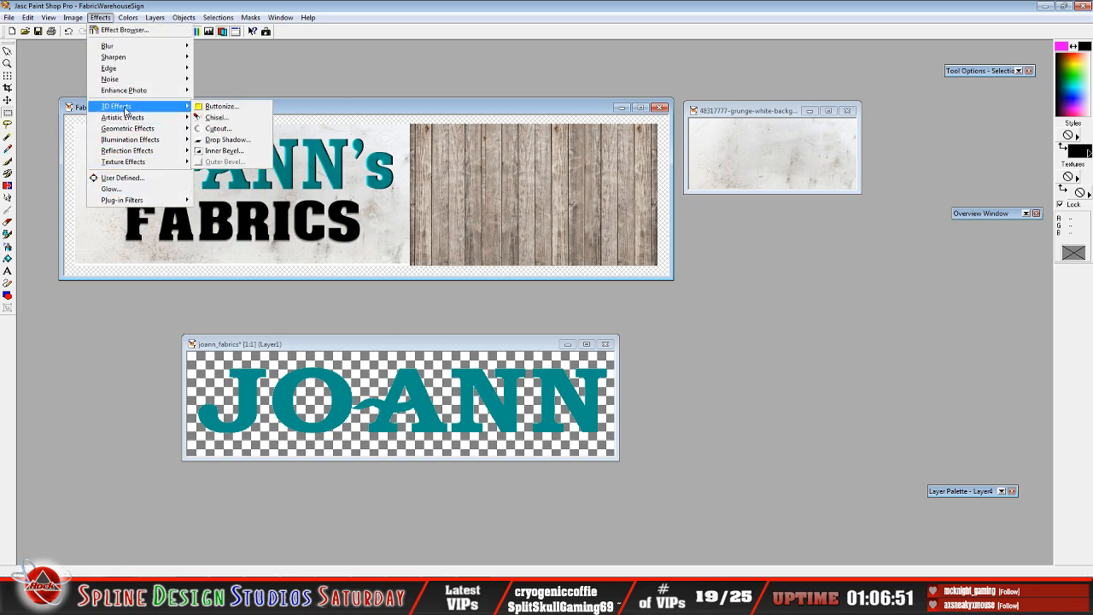
click(224, 151)
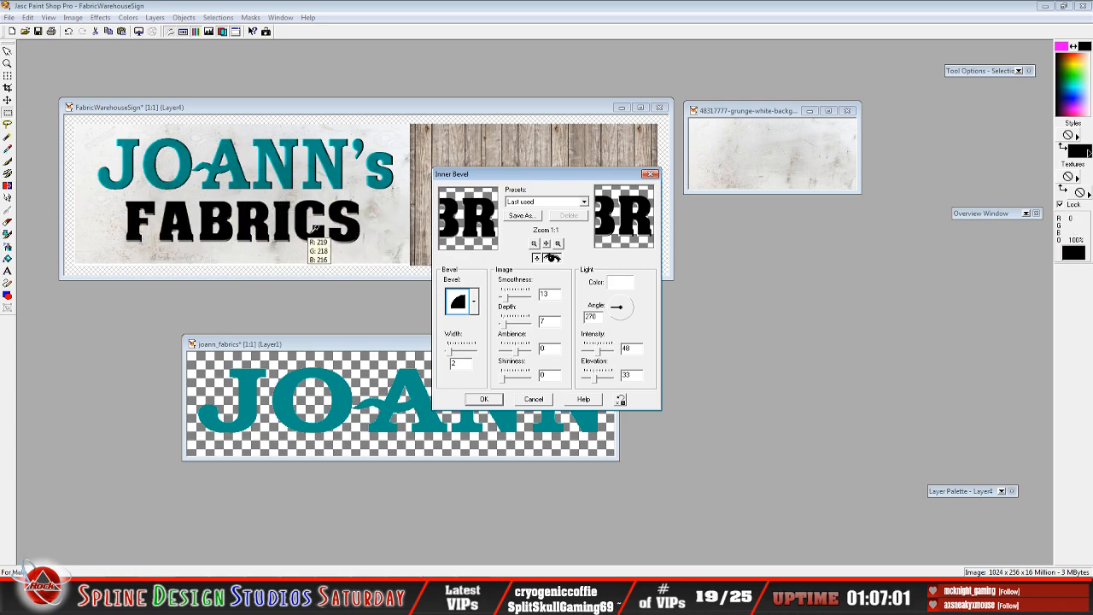
click(483, 399)
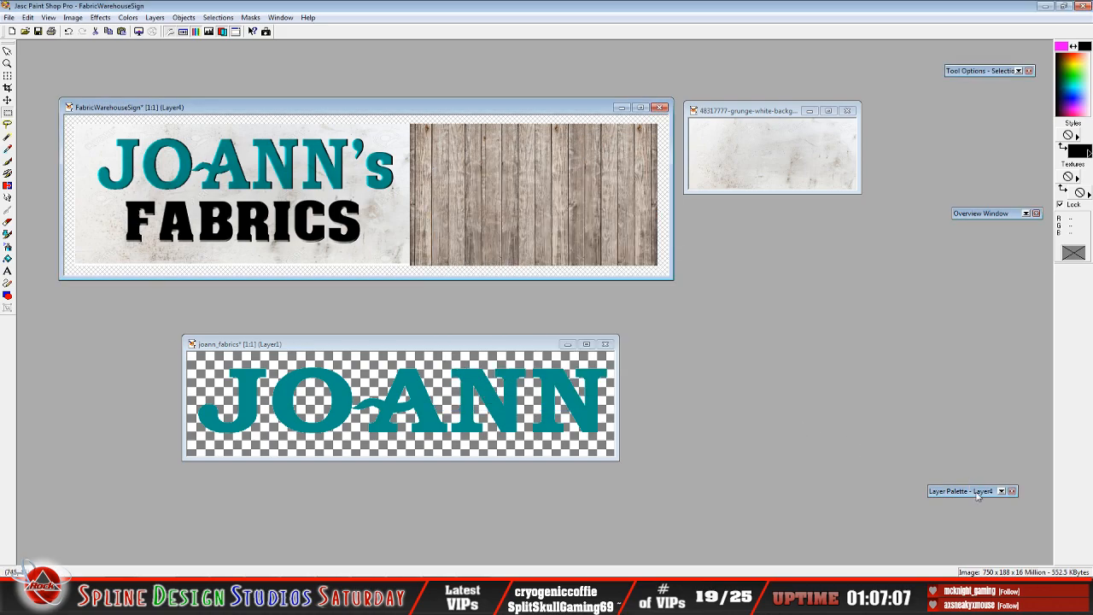
- Toggle the visibility of Layer1 to compare the sign with and without the grunge texture
mouse_move(978, 493)
click(883, 281)
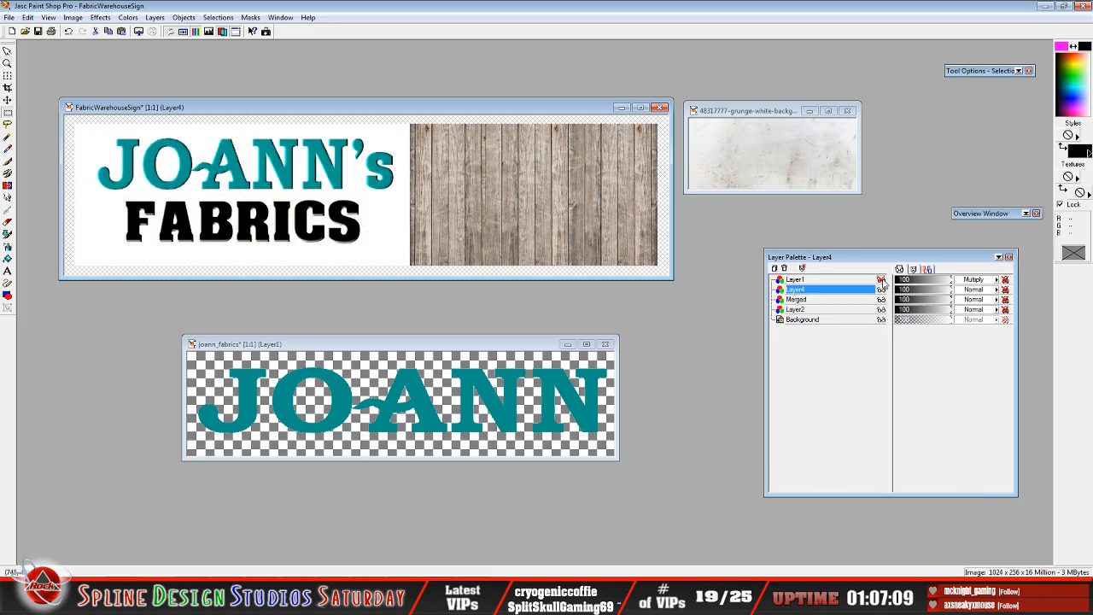
click(882, 280)
click(882, 281)
click(883, 281)
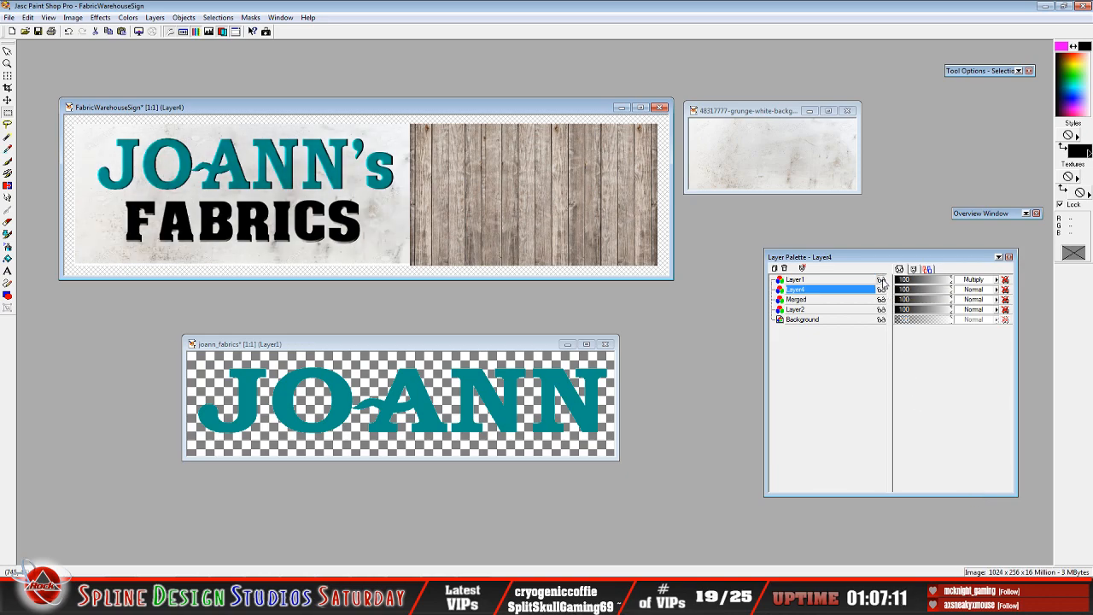
click(883, 280)
click(882, 280)
- Lower the opacity of Layer1 to 69 and compare the sign with the layer hidden and shown
mouse_move(951, 286)
mouse_down()
mouse_move(933, 281)
mouse_move(936, 291)
mouse_up()
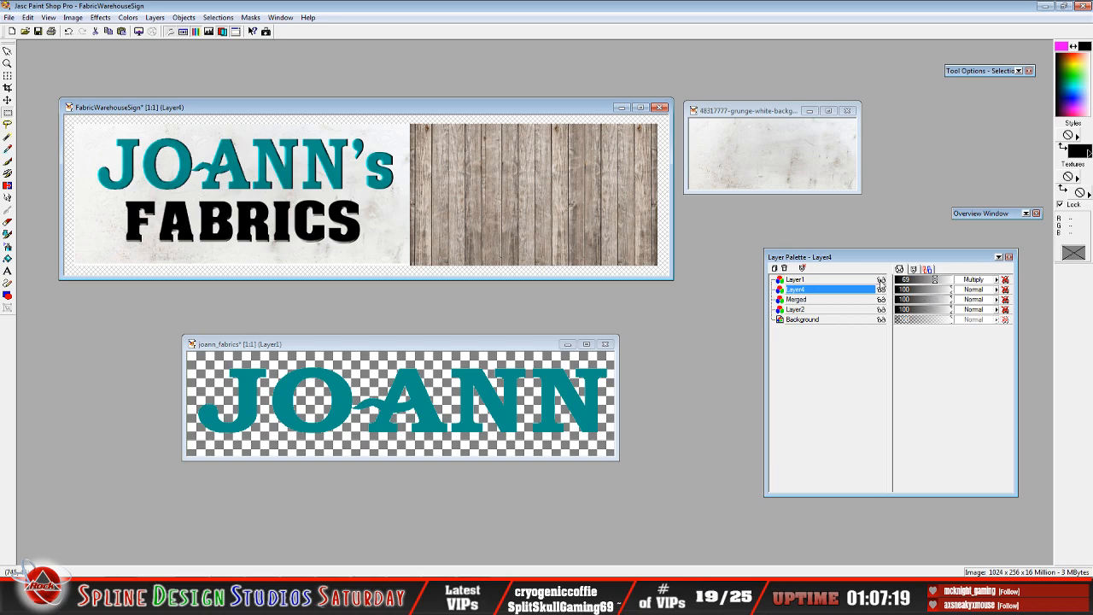
click(882, 281)
click(881, 280)
click(882, 280)
click(881, 280)
click(881, 280)
click(881, 280)
- Merge all layers of the FabricWarehouseSign image into a single flattened background
click(154, 17)
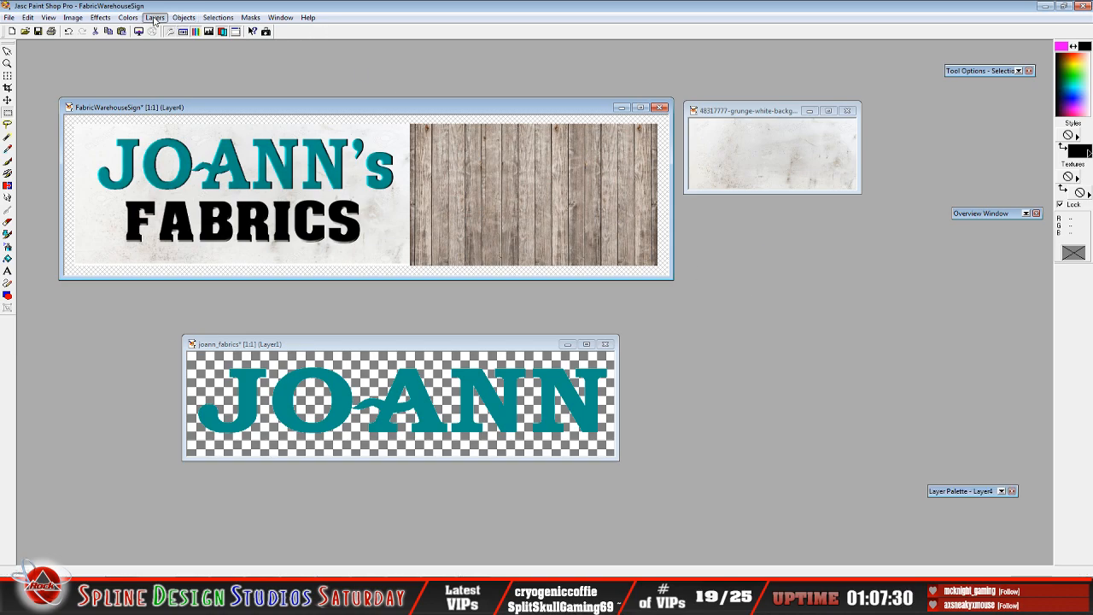
mouse_move(247, 139)
click(308, 137)
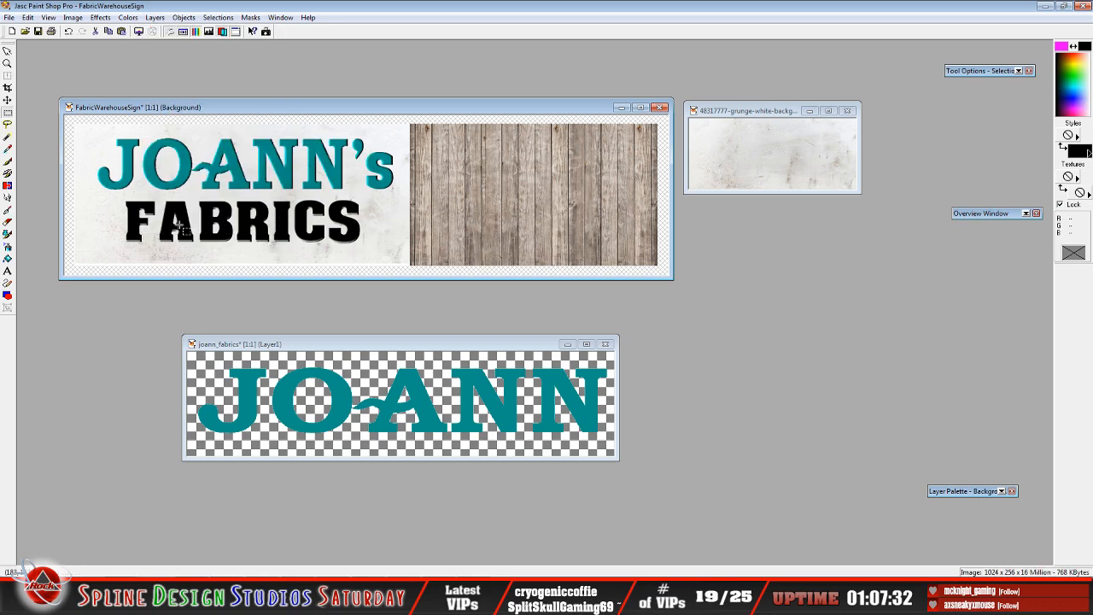
- Save the flattened sign over FabricWarehouseSign as a DDS file in DXT1 RGB (No Alpha) format with generated MIP maps
click(9, 17)
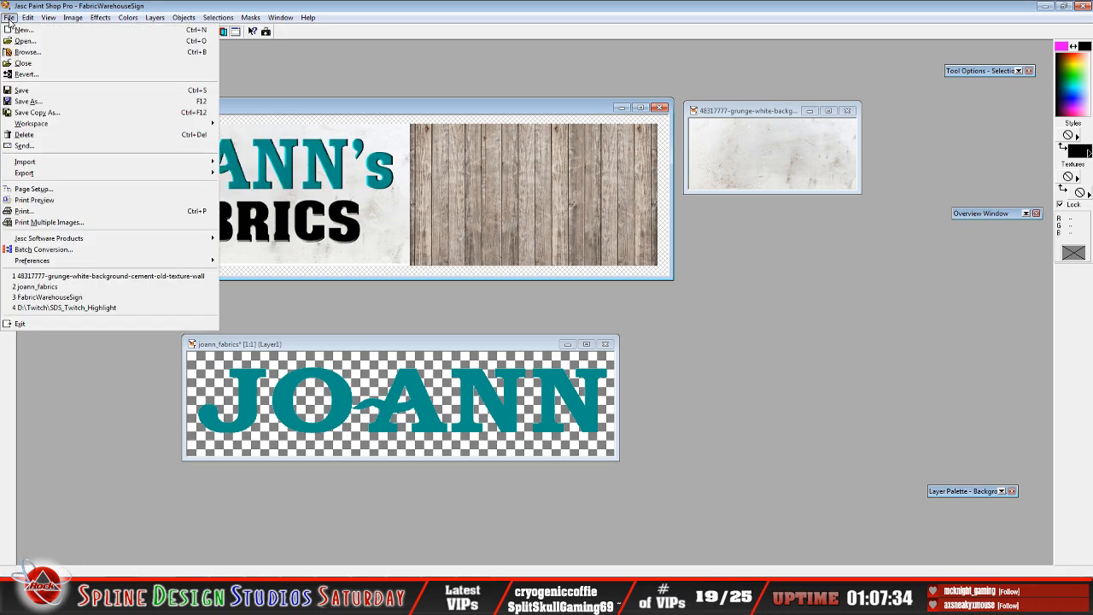
click(29, 100)
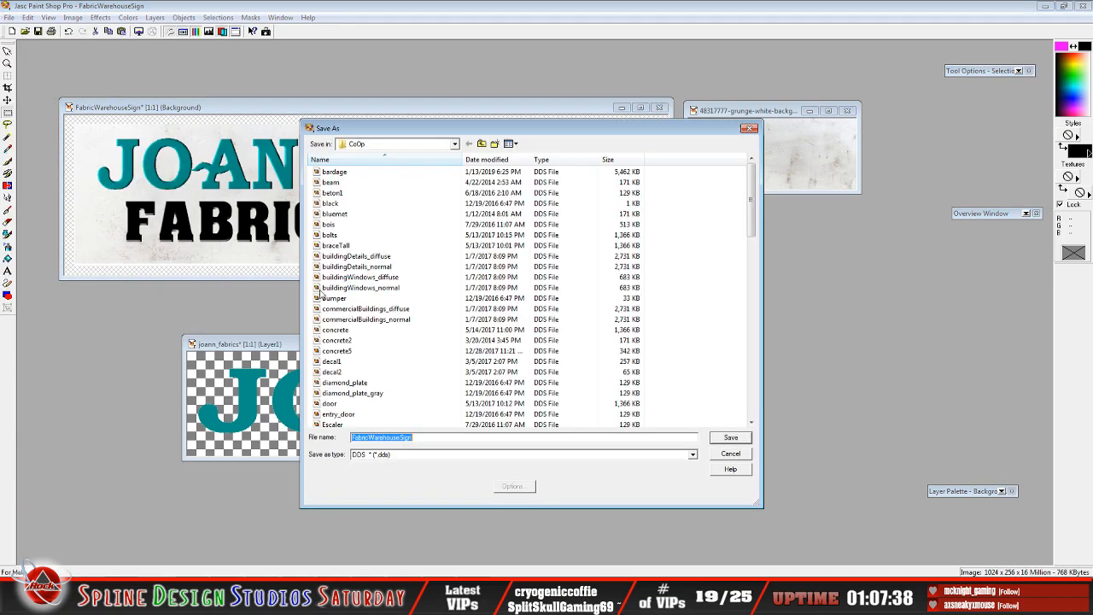
click(445, 437)
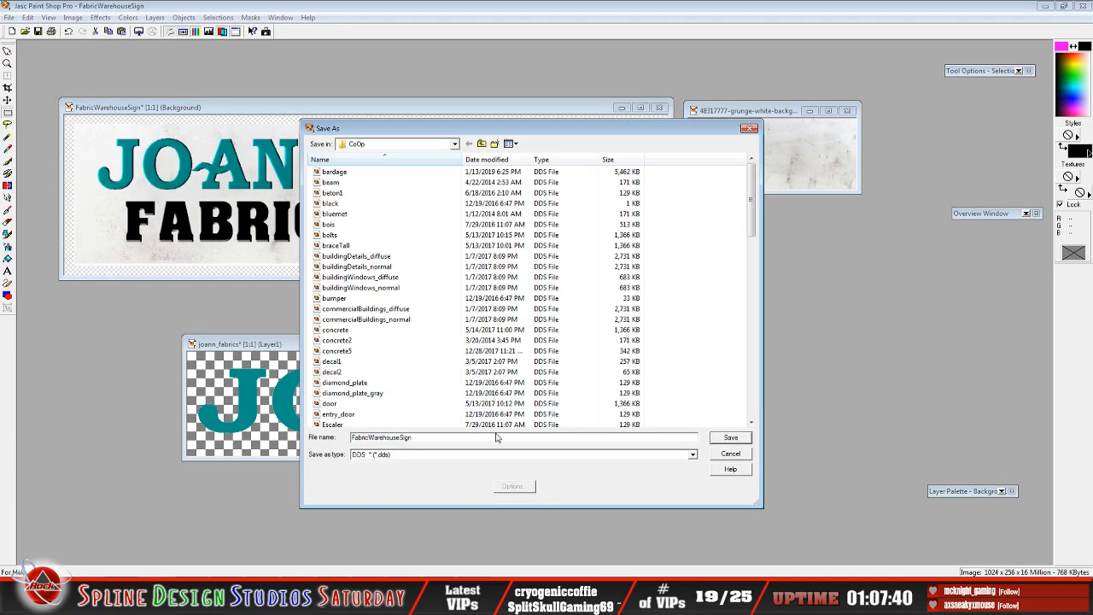
click(725, 439)
click(580, 298)
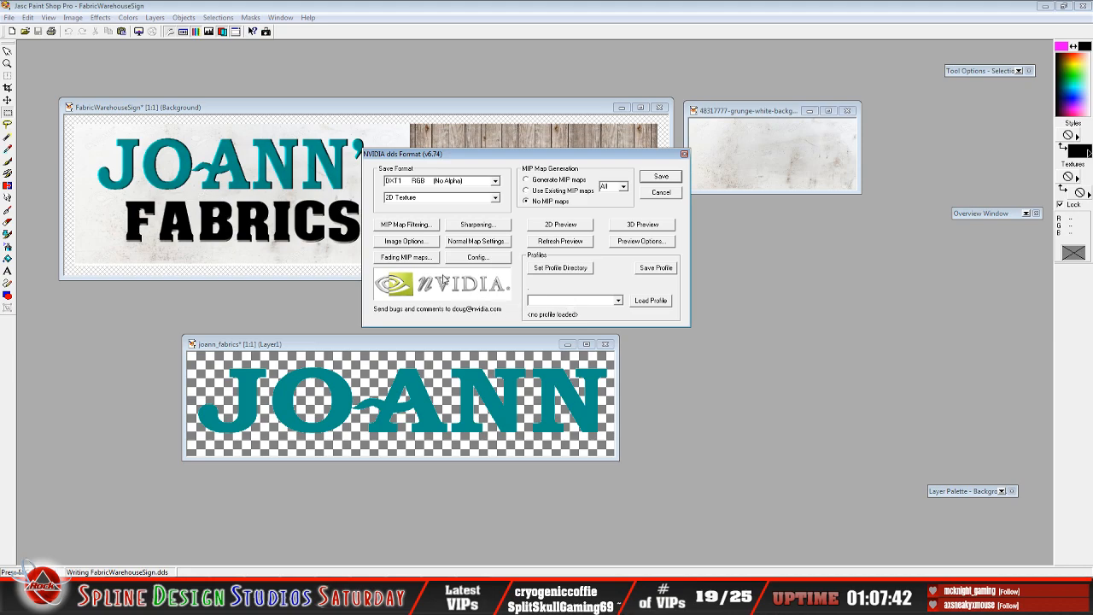
click(493, 182)
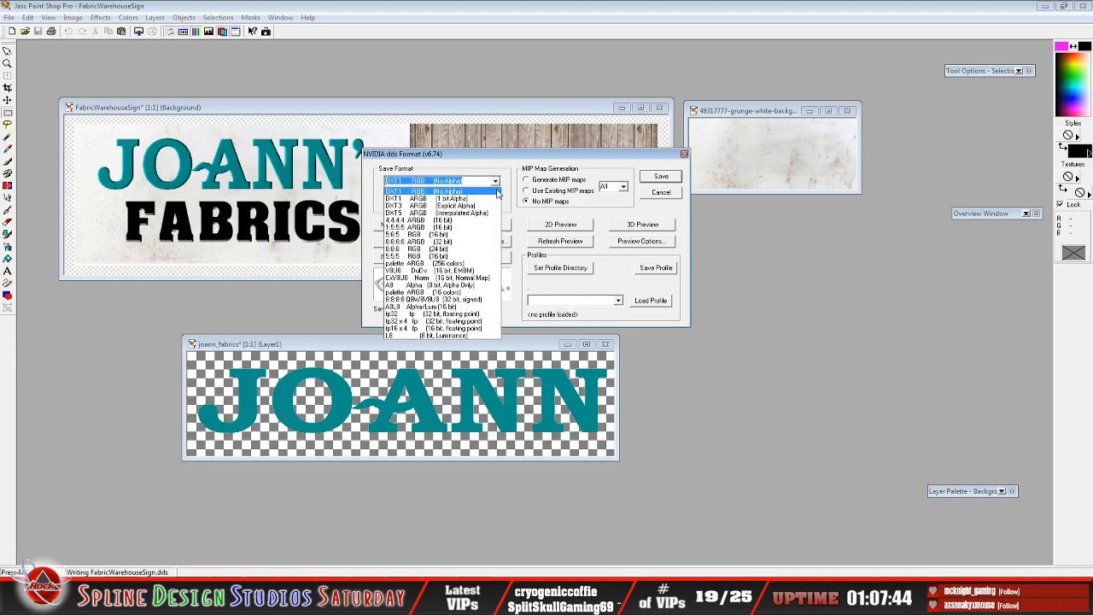
click(493, 191)
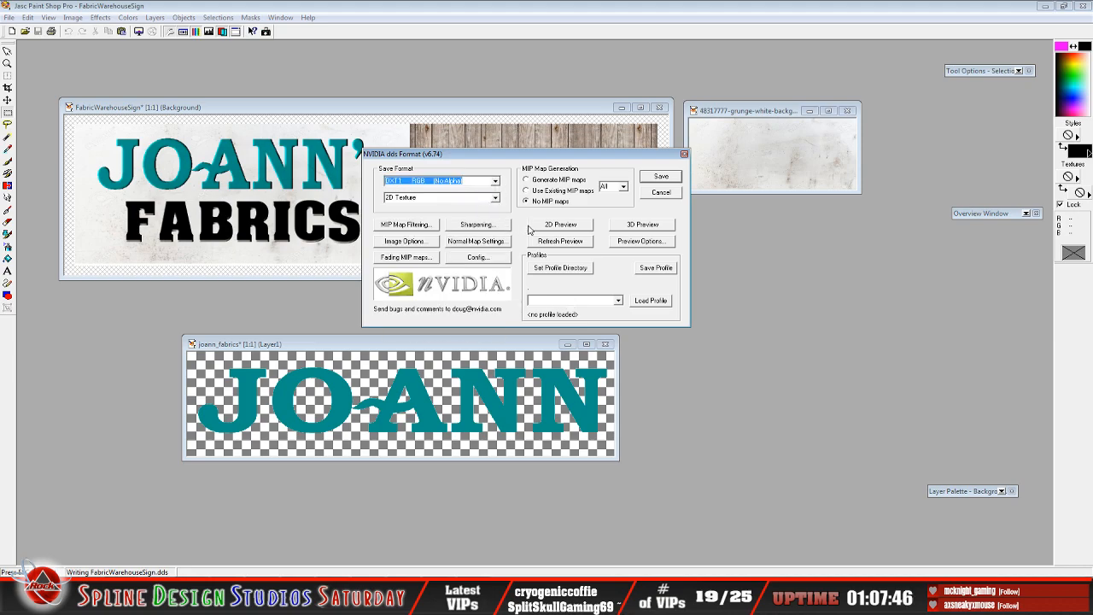
click(545, 180)
click(663, 176)
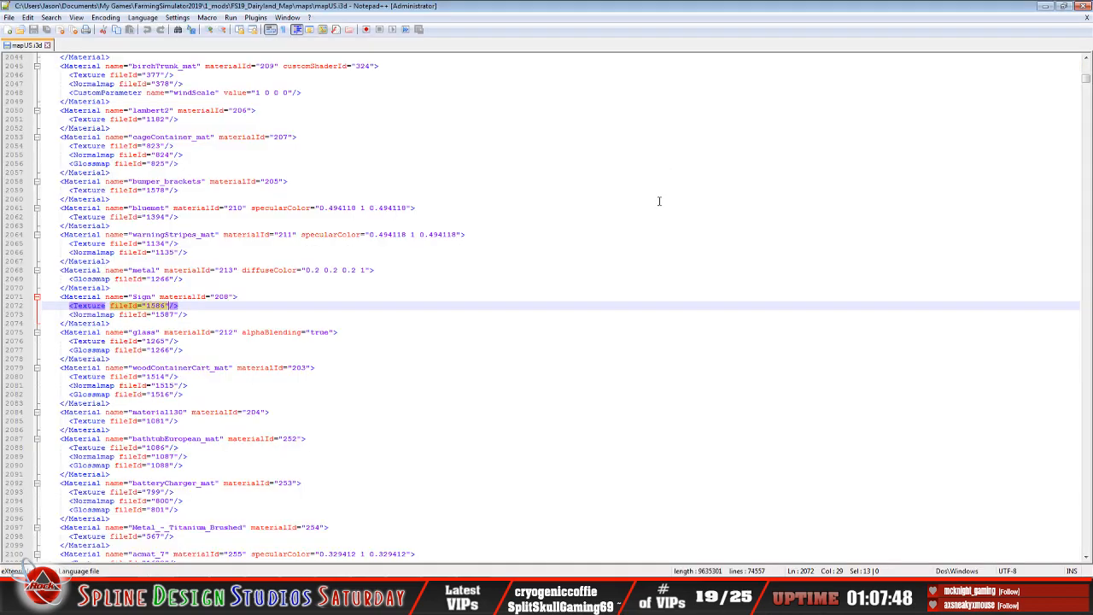
- Switch to Windows Explorer, browse to the map's imports > textures > CoOp folder and check the saved FabricWarehouseSign file
click(86, 602)
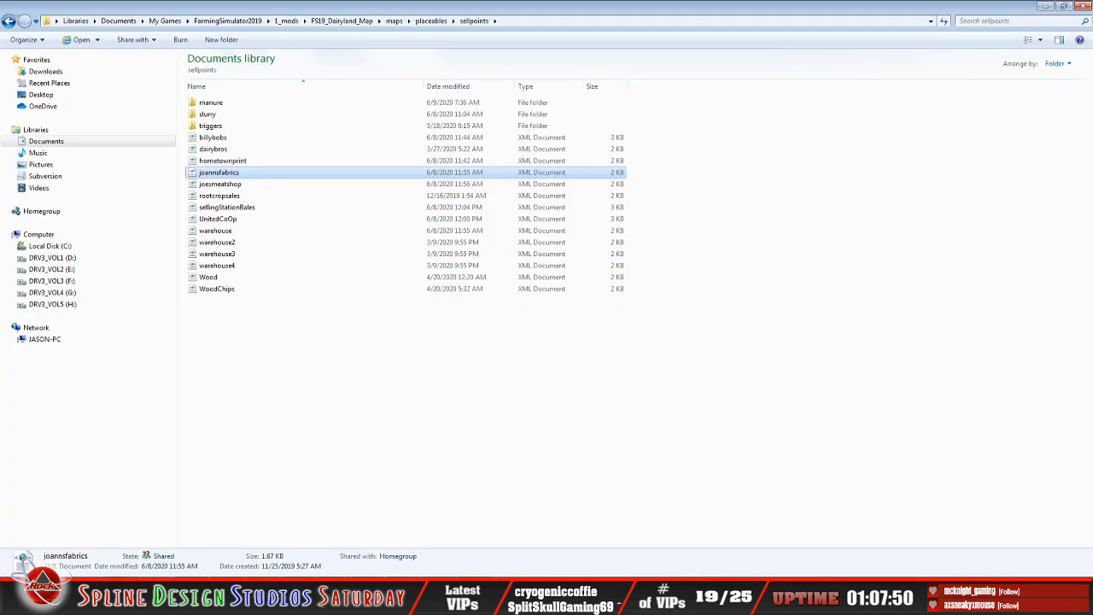
click(8, 22)
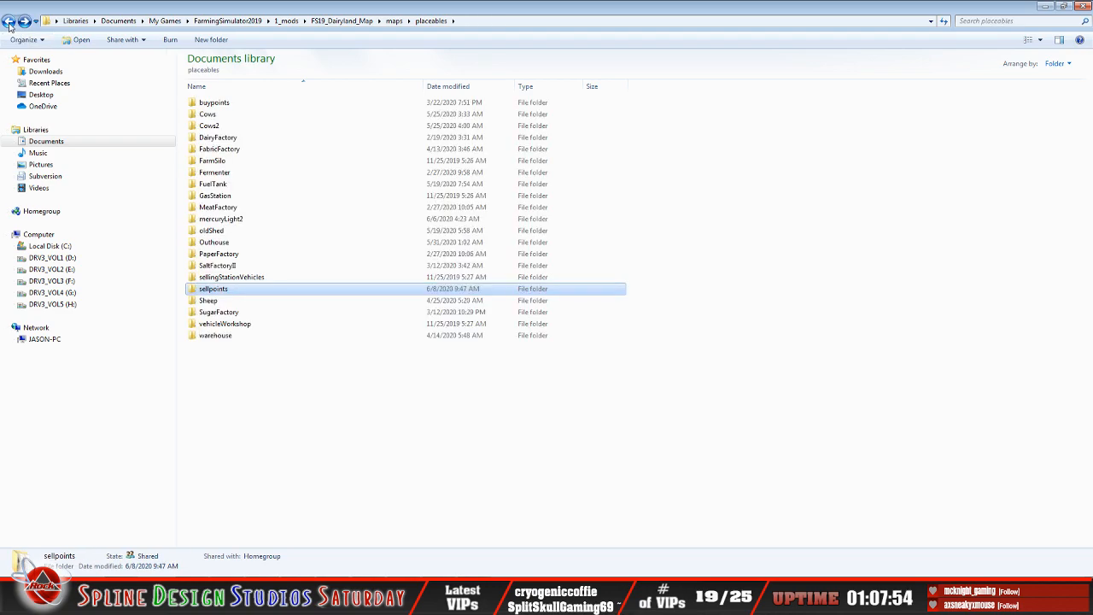
click(9, 22)
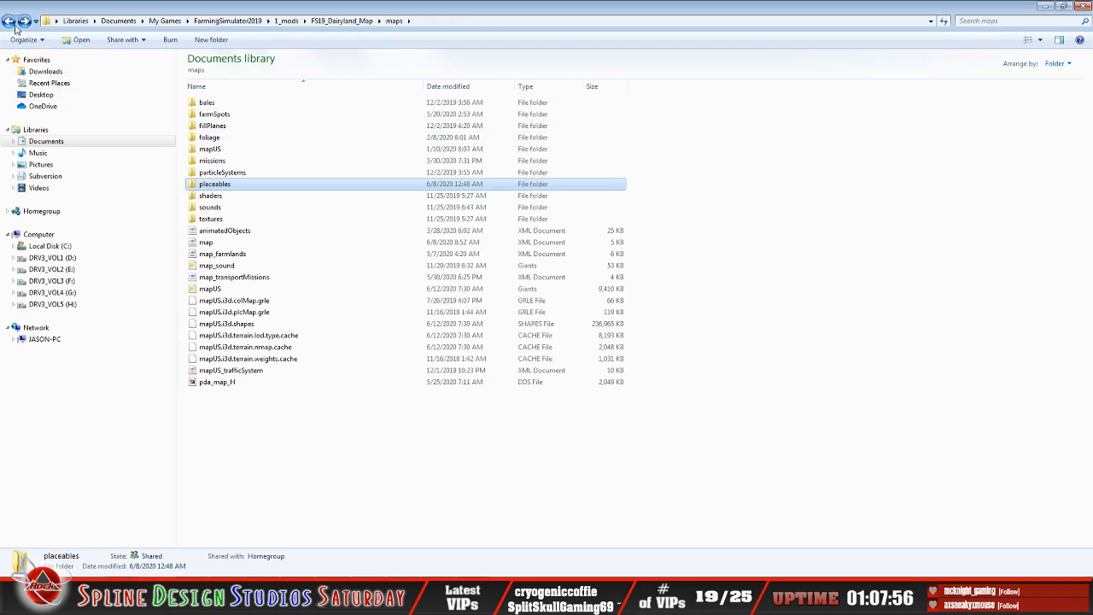
click(9, 22)
double_click(212, 115)
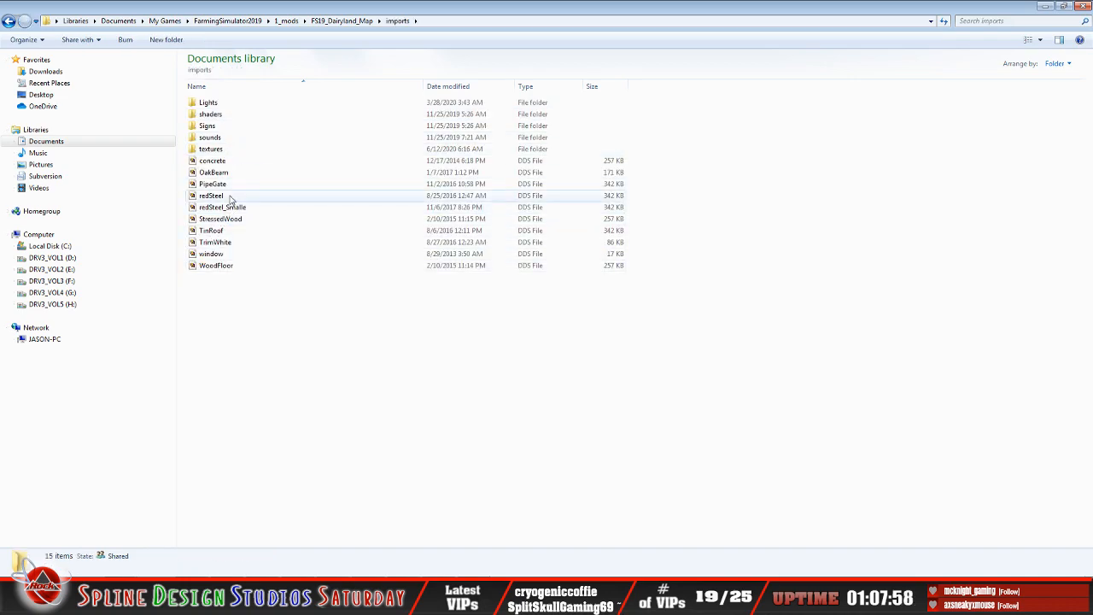
double_click(214, 149)
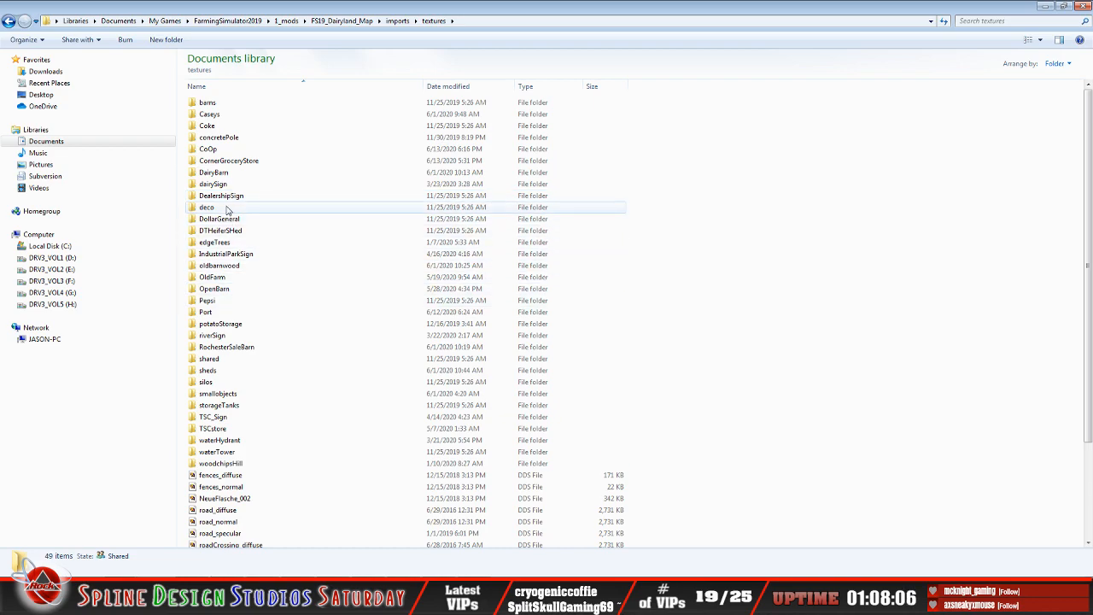
double_click(214, 149)
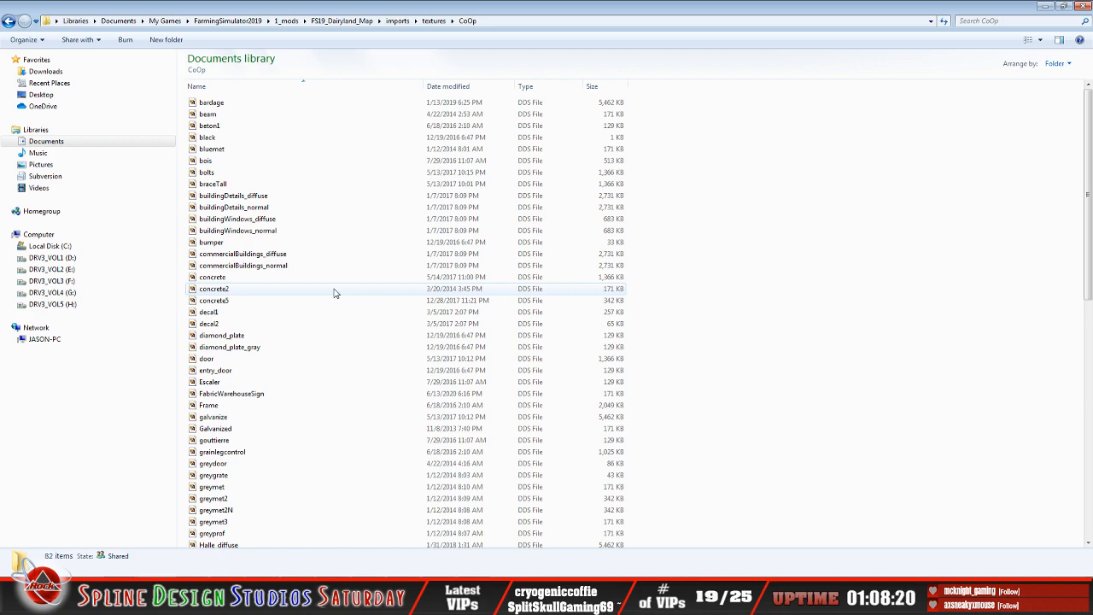
click(287, 370)
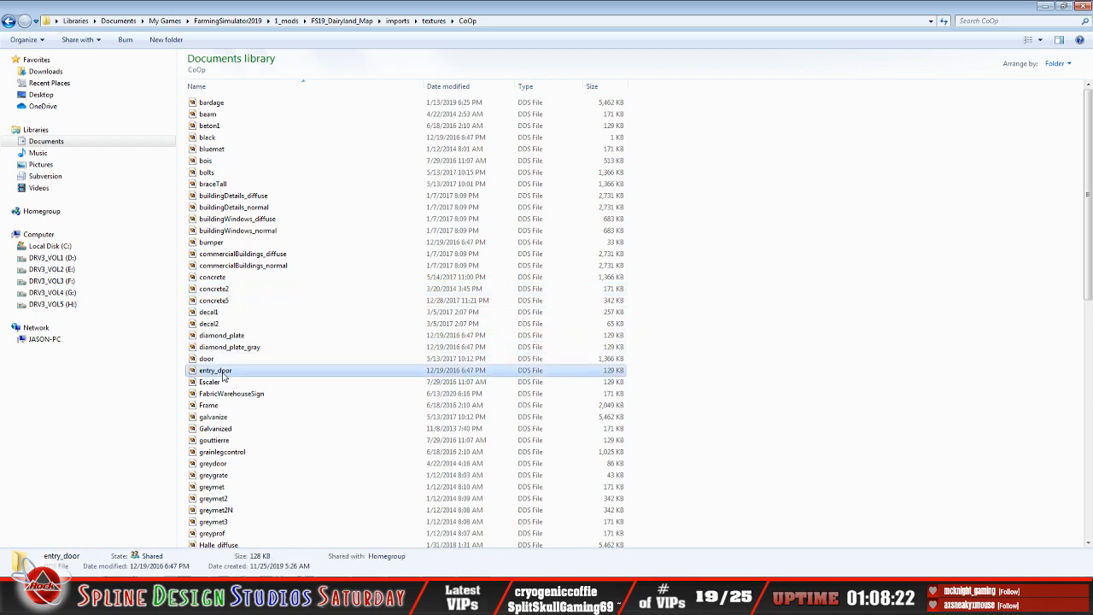
scroll(297, 405, down, 2)
scroll(297, 405, down, 4)
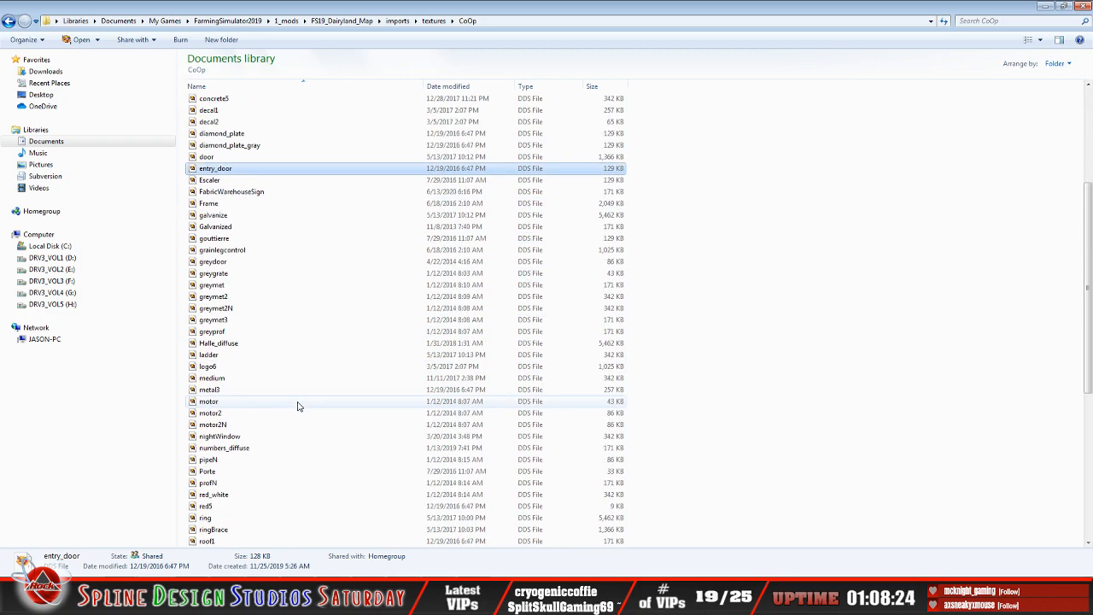
click(291, 191)
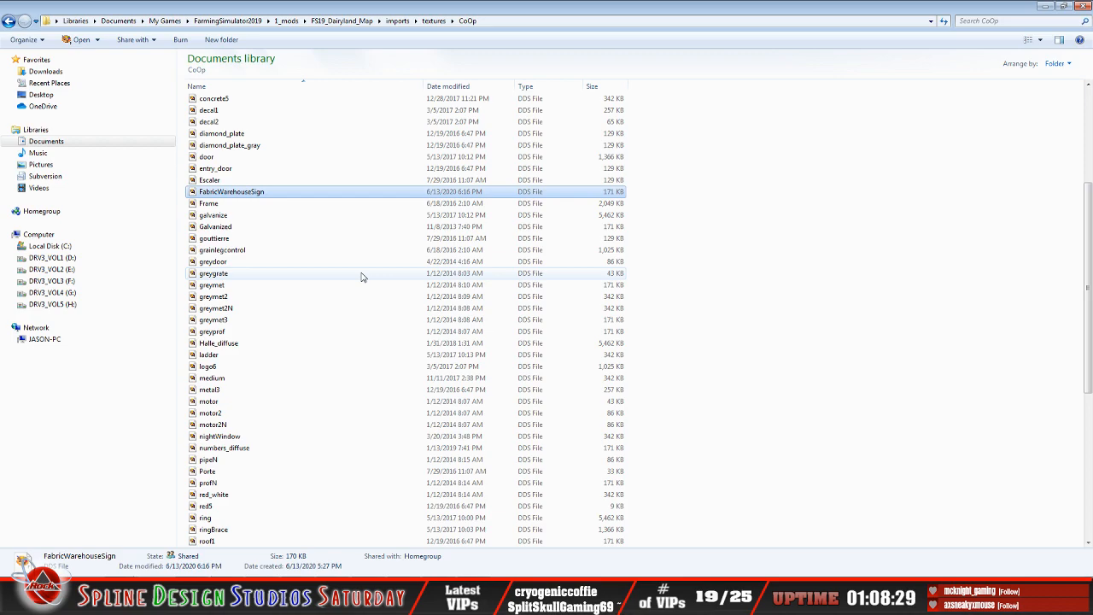
- Switch to 3ds Max and reload the FabricWarehouseSign.dds bitmap in the sign's material
key(alt+Tab)
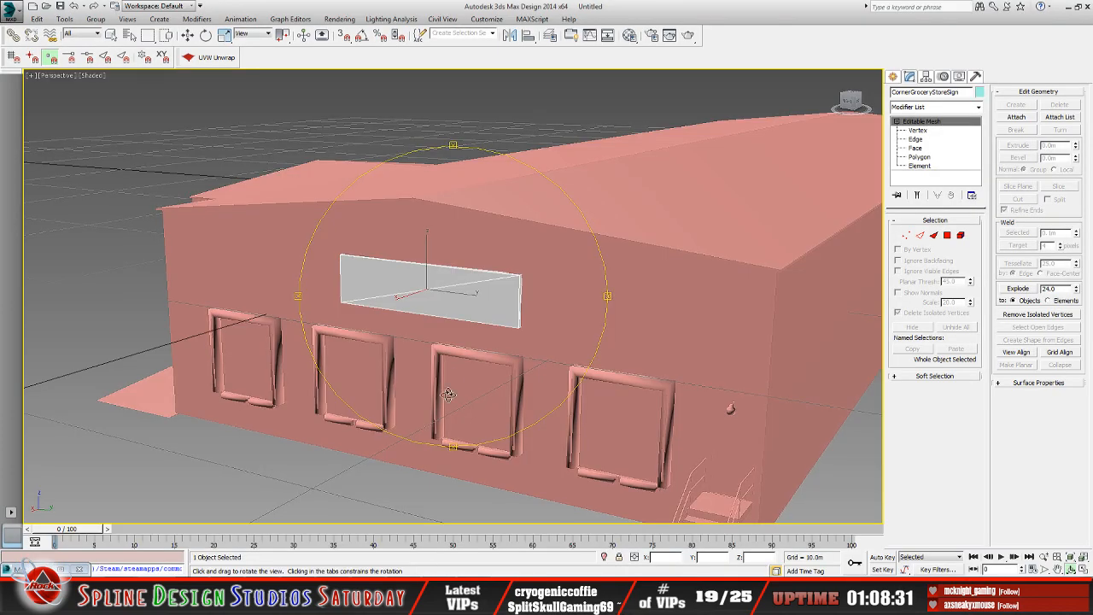
drag(448, 394, 523, 370)
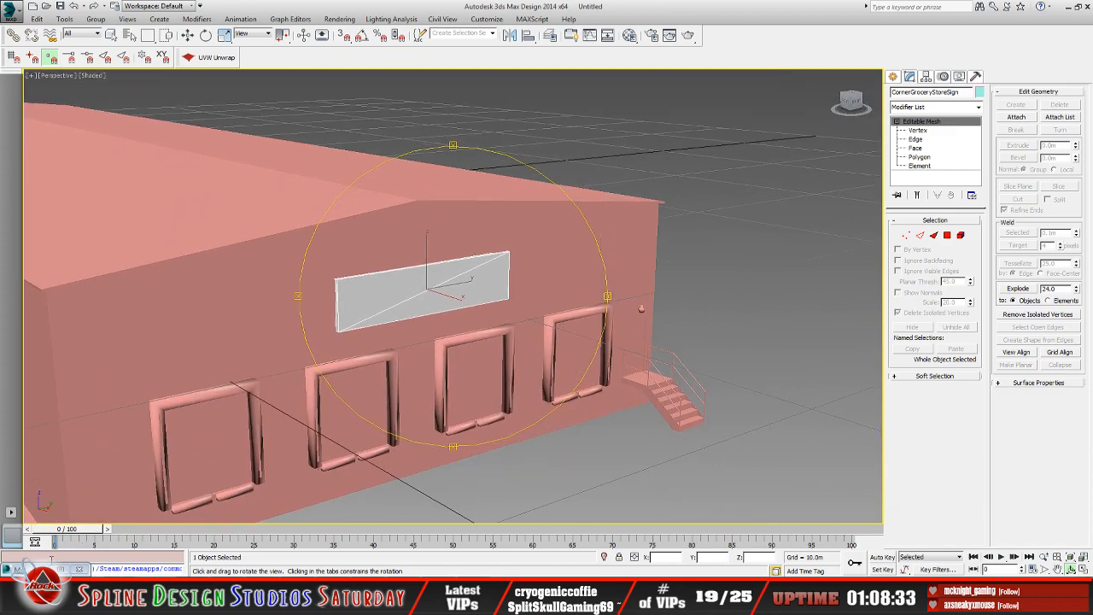
key(m)
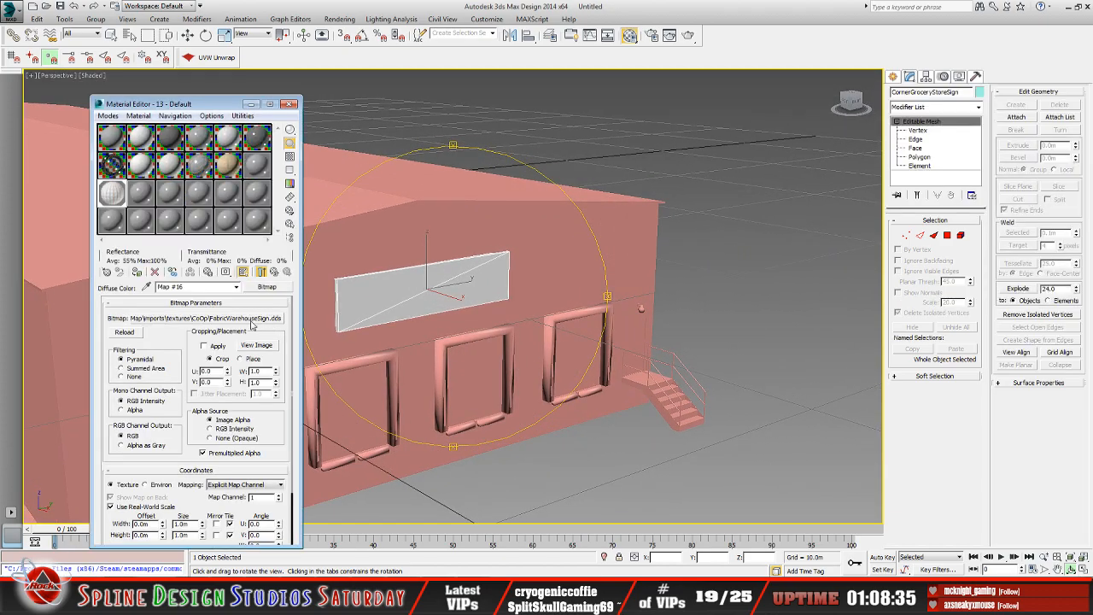
click(124, 333)
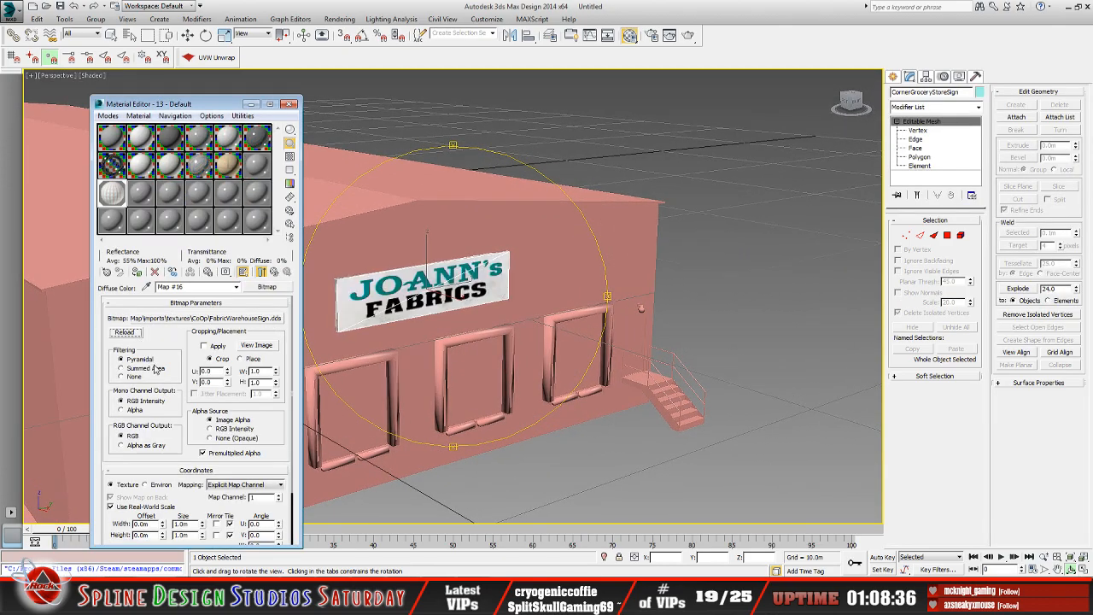
click(252, 105)
- Examine the textured sign on the warehouse front from close up and from farther away
drag(453, 292, 425, 327)
scroll(436, 298, up, 5)
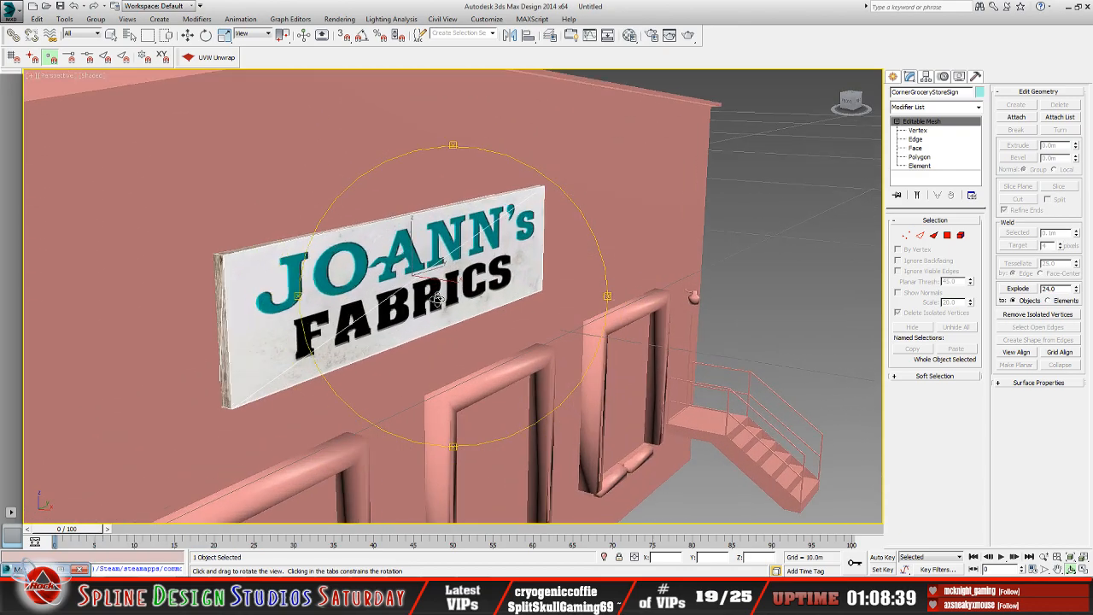
scroll(437, 298, down, 5)
drag(437, 299, 81, 201)
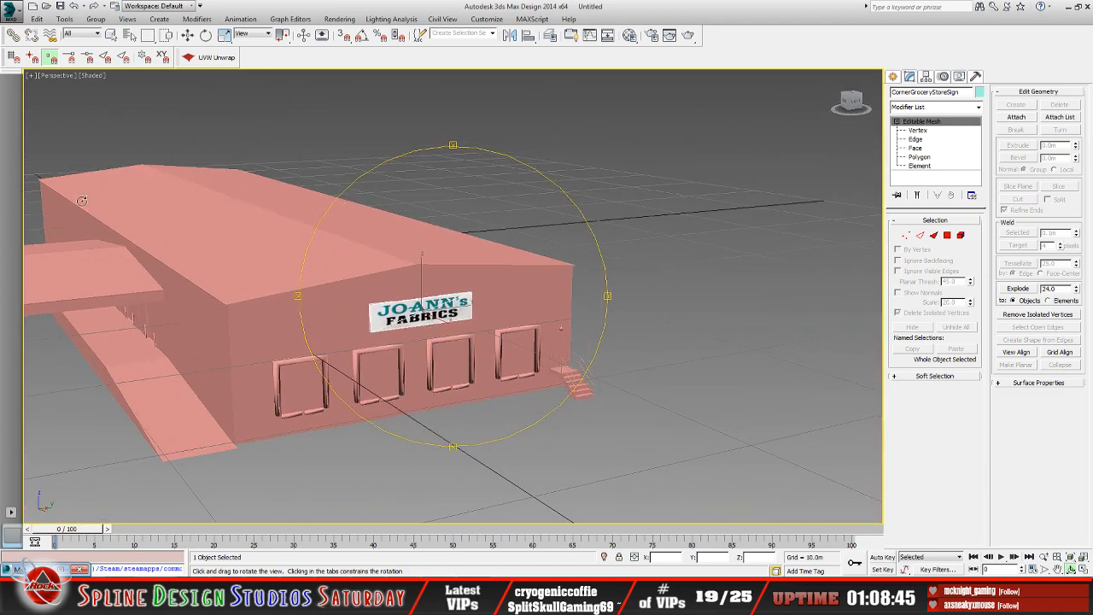
drag(496, 322, 405, 309)
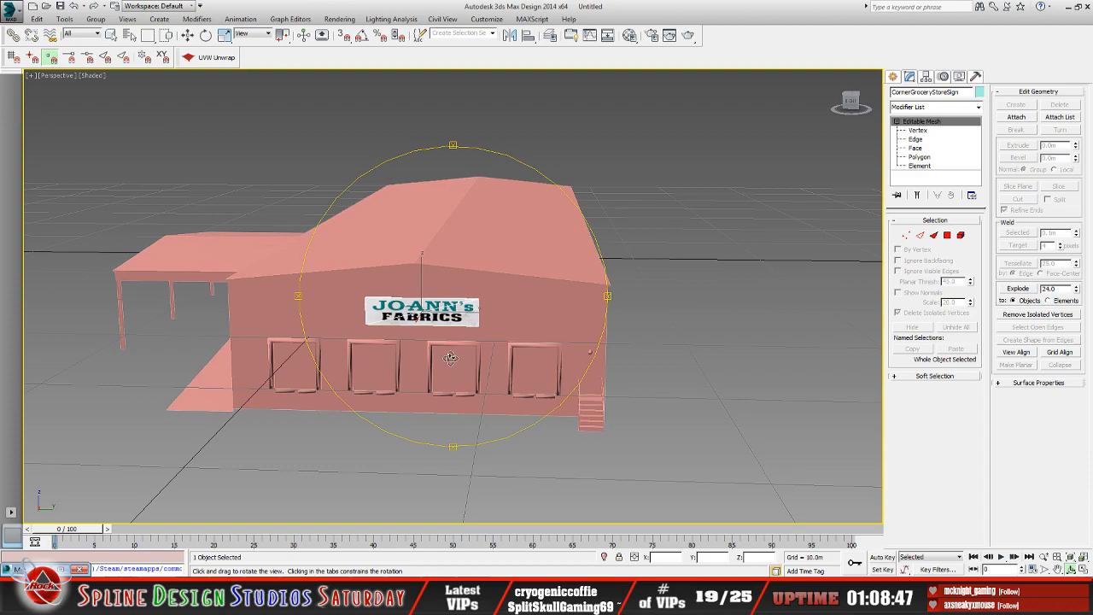
mouse_move(450, 359)
mouse_down()
mouse_move(405, 357)
mouse_move(453, 359)
mouse_up()
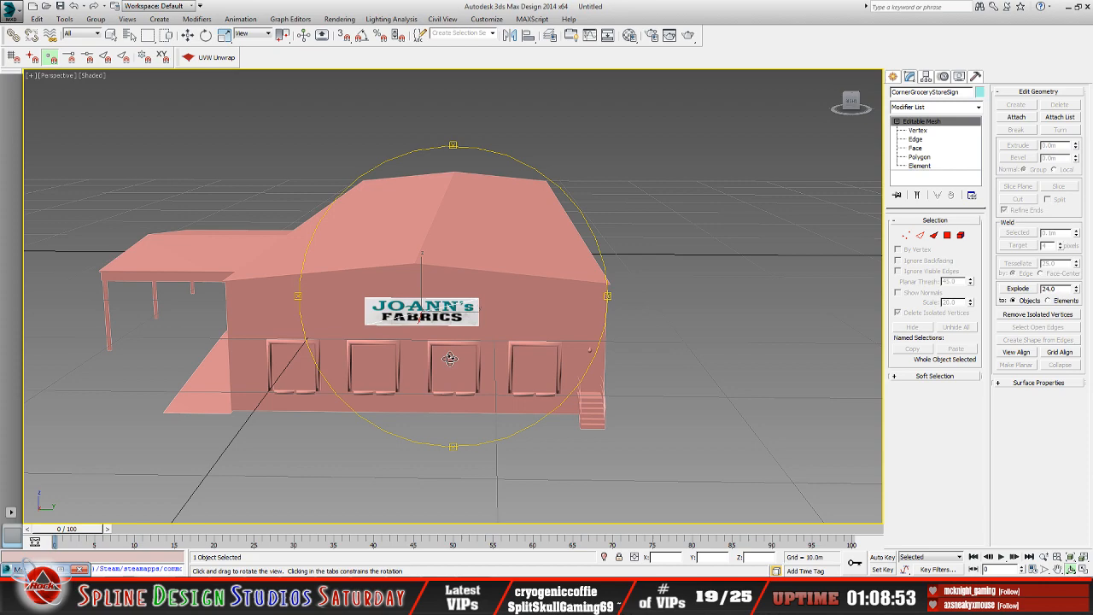
- Select the warehouse object by name and delete it from the scene
click(129, 34)
key(h)
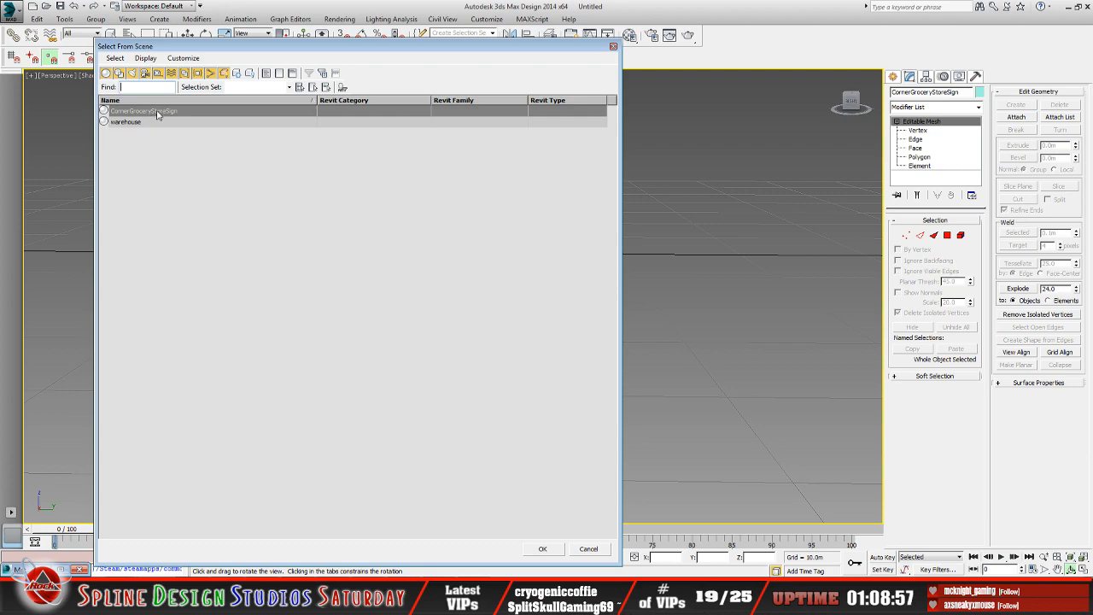
click(144, 123)
click(543, 549)
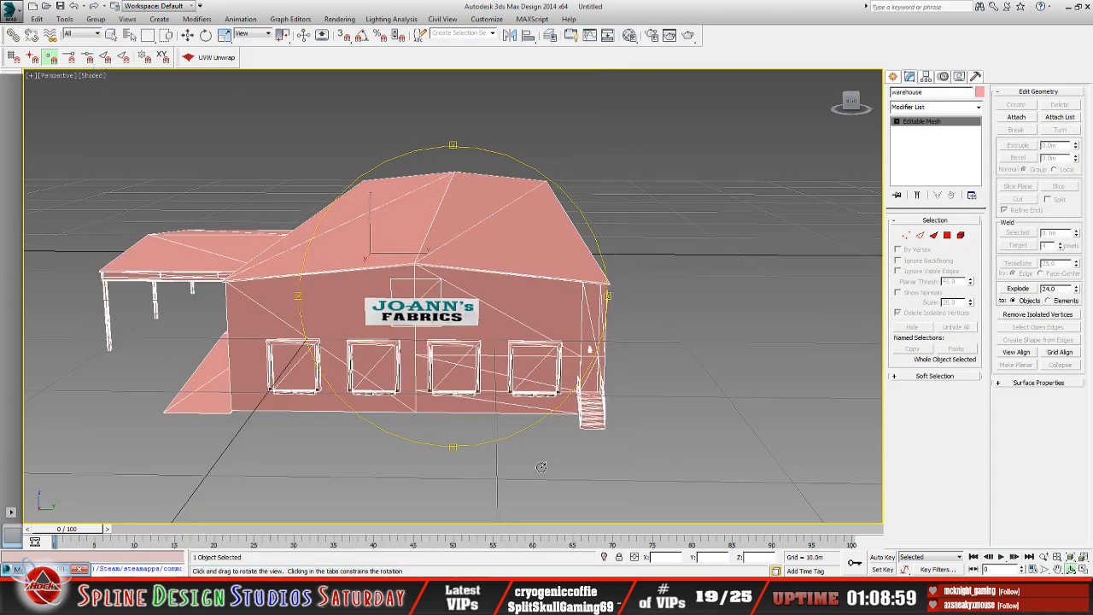
key(Delete)
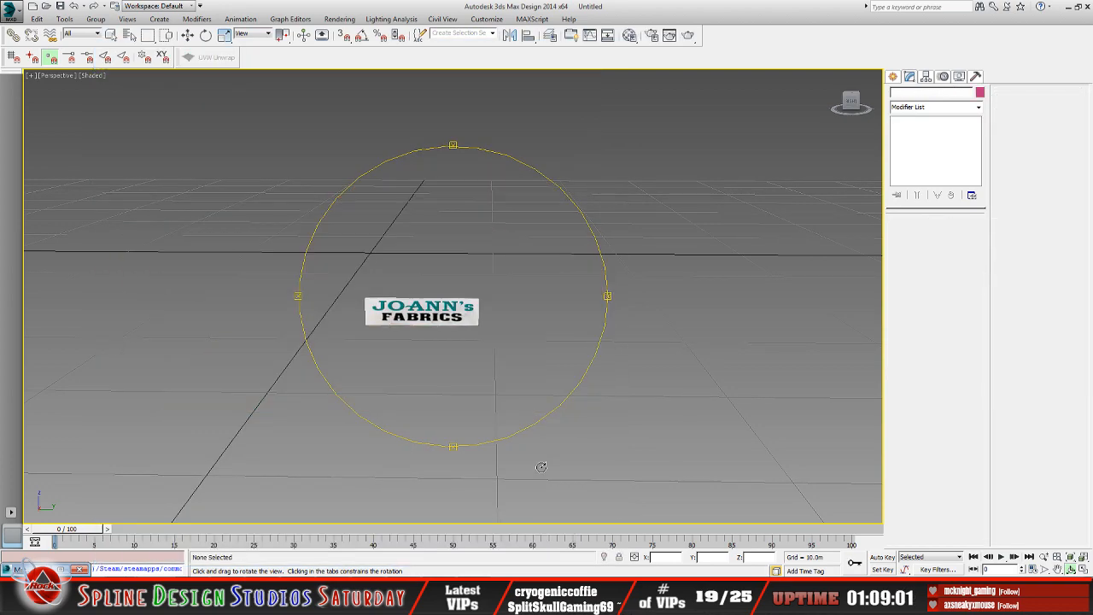
- Move the CornerGroceryStoreSign object to the world origin by setting its X, Y and Z position to 0
drag(508, 318, 329, 167)
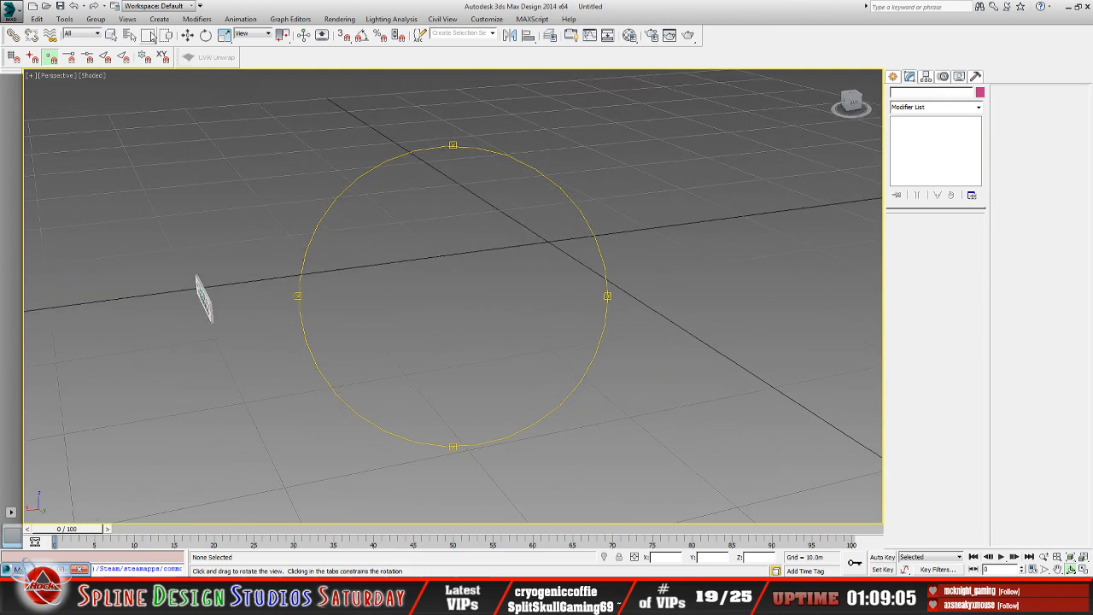
click(187, 35)
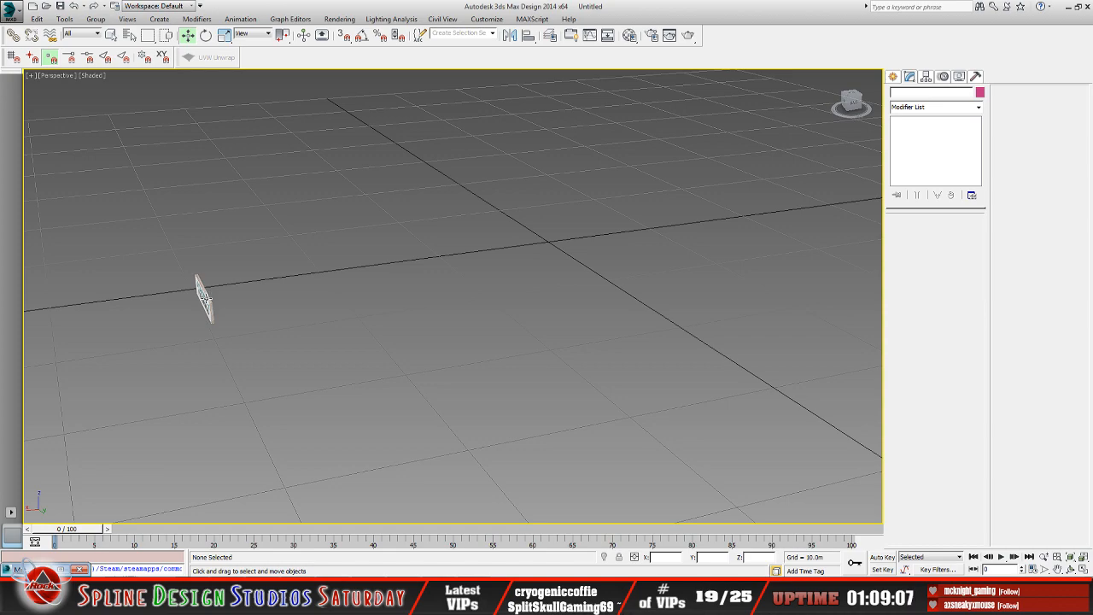
click(204, 299)
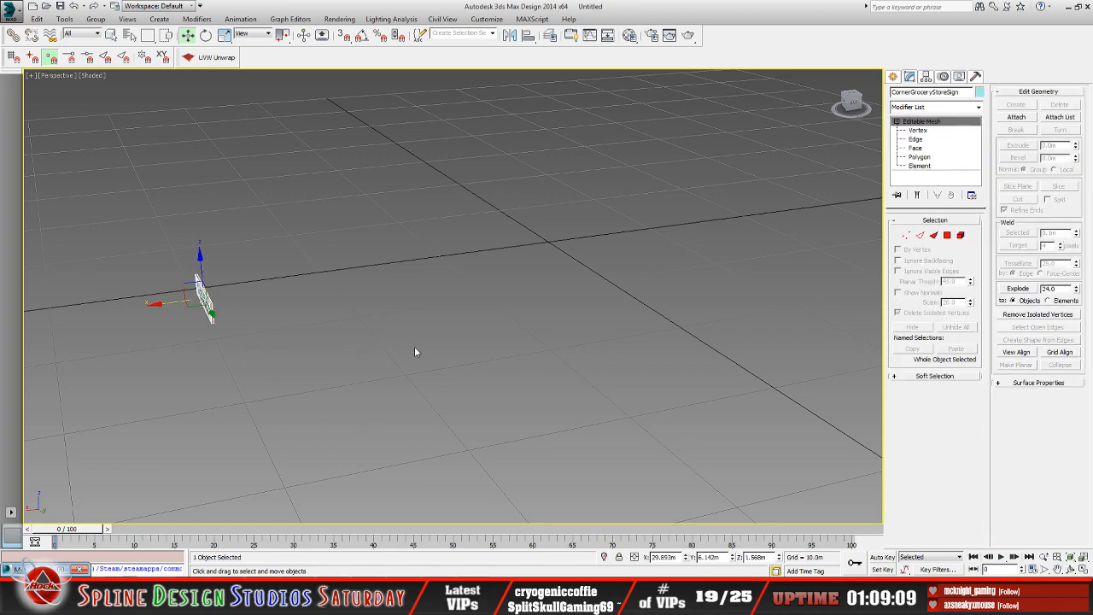
right_click(687, 557)
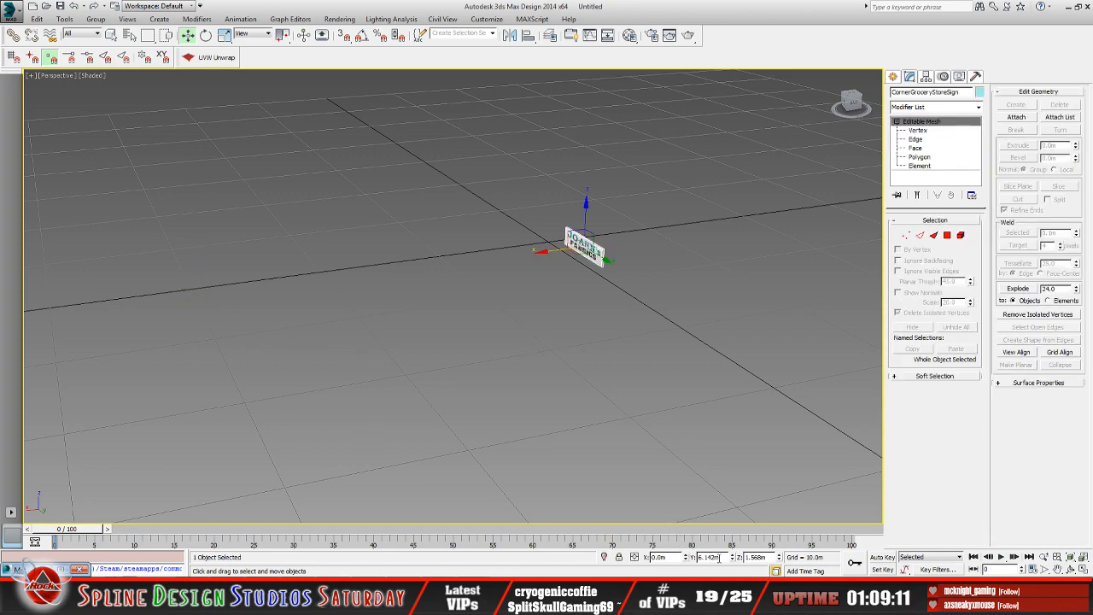
right_click(732, 556)
right_click(777, 557)
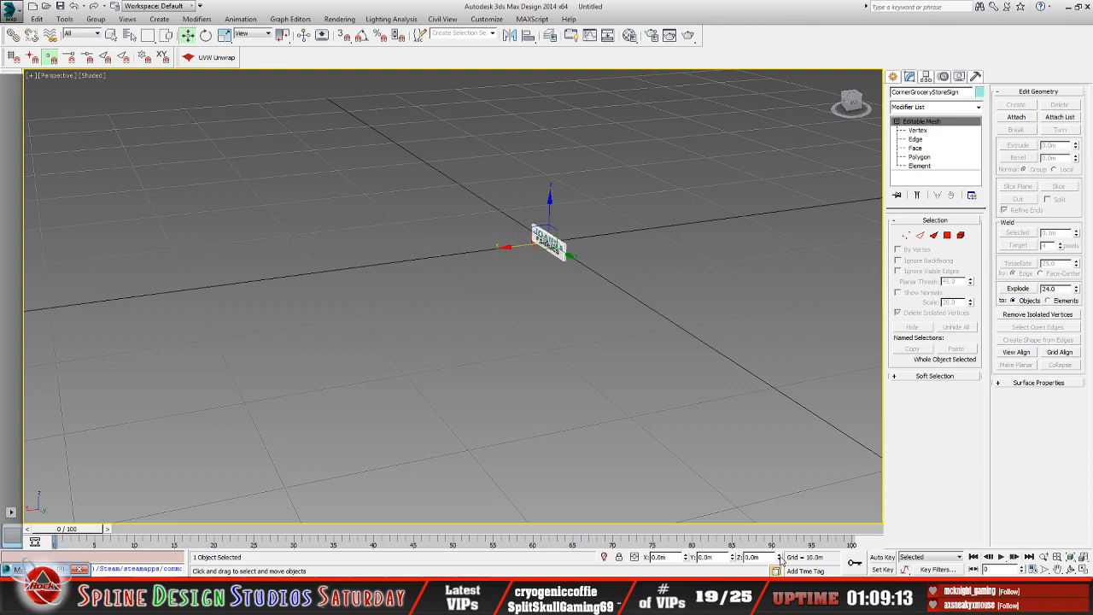
- Center the pivot of the CornerGroceryStoreSign object to the object, affecting the pivot only
click(1075, 569)
drag(460, 332, 419, 307)
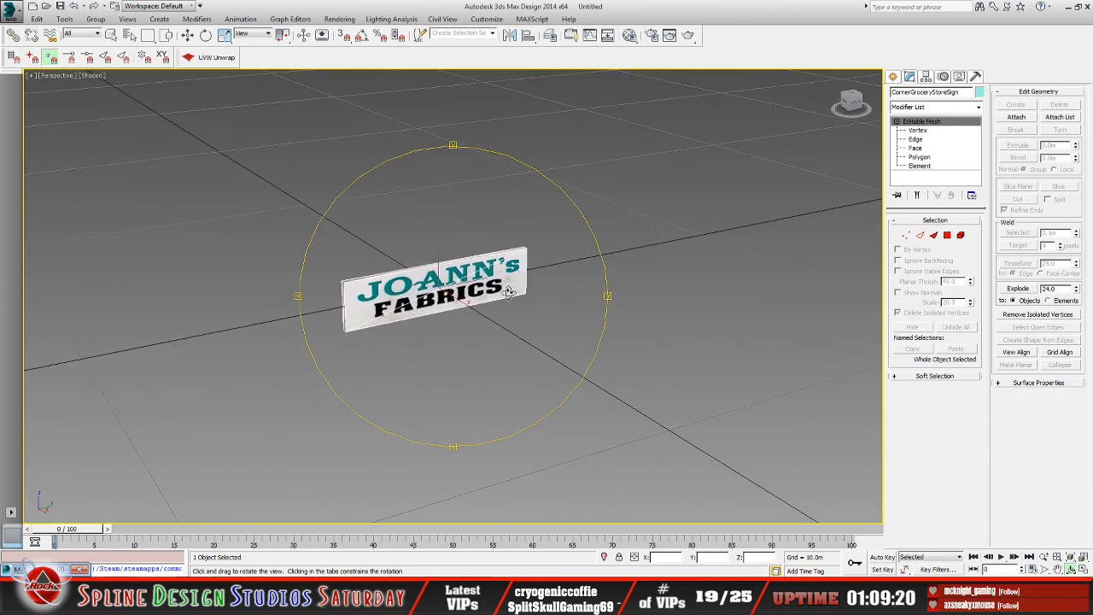
click(927, 76)
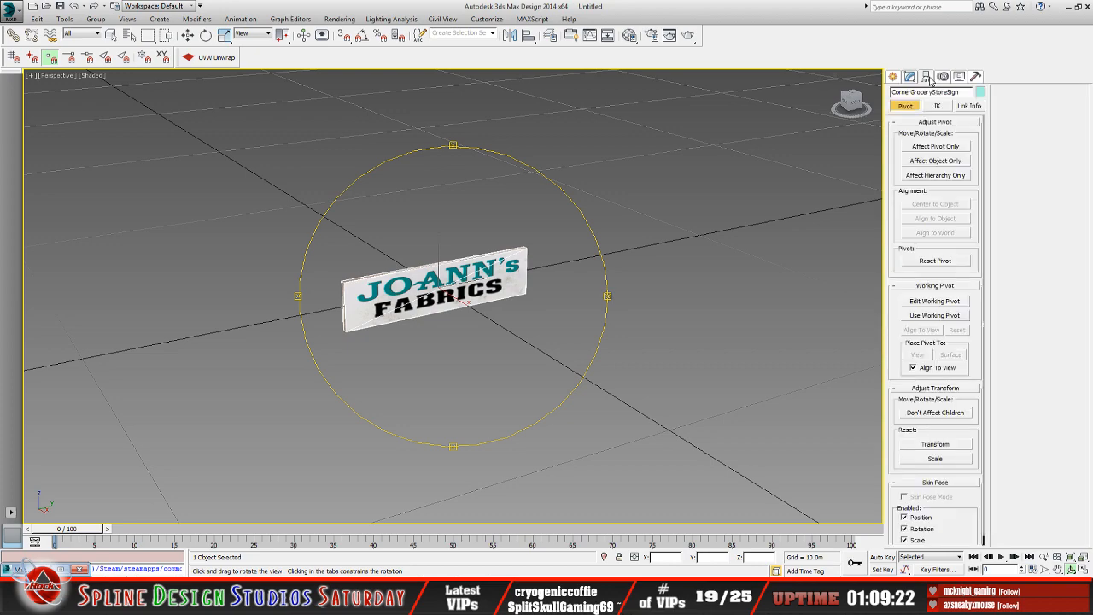
click(935, 149)
click(944, 205)
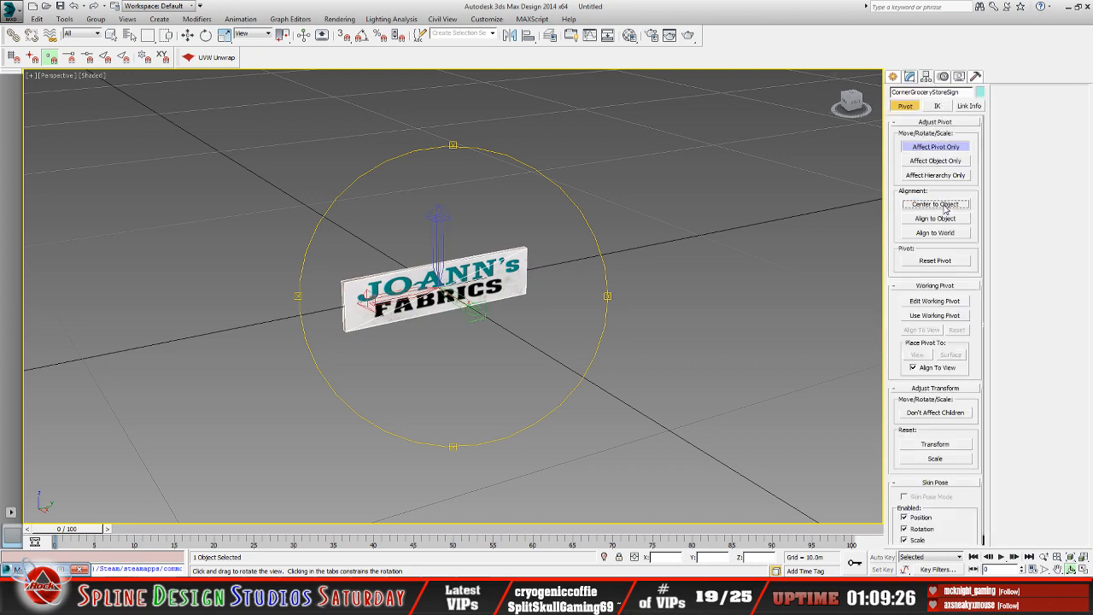
- Finish the pivot-only adjustment and reset the selected sign's transform with Reset XForm
click(938, 151)
click(977, 77)
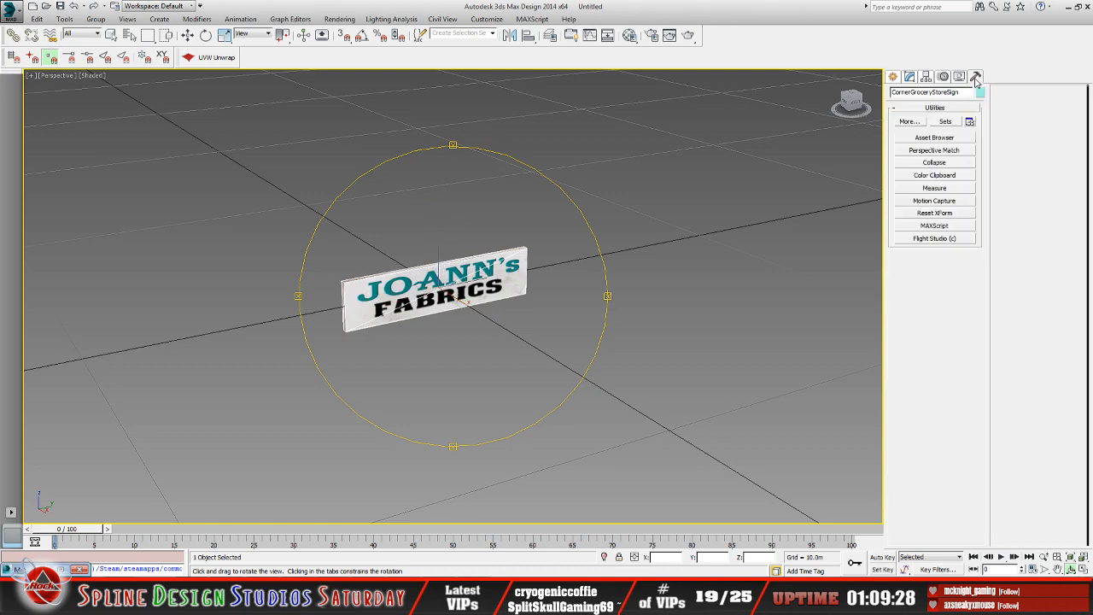
click(934, 213)
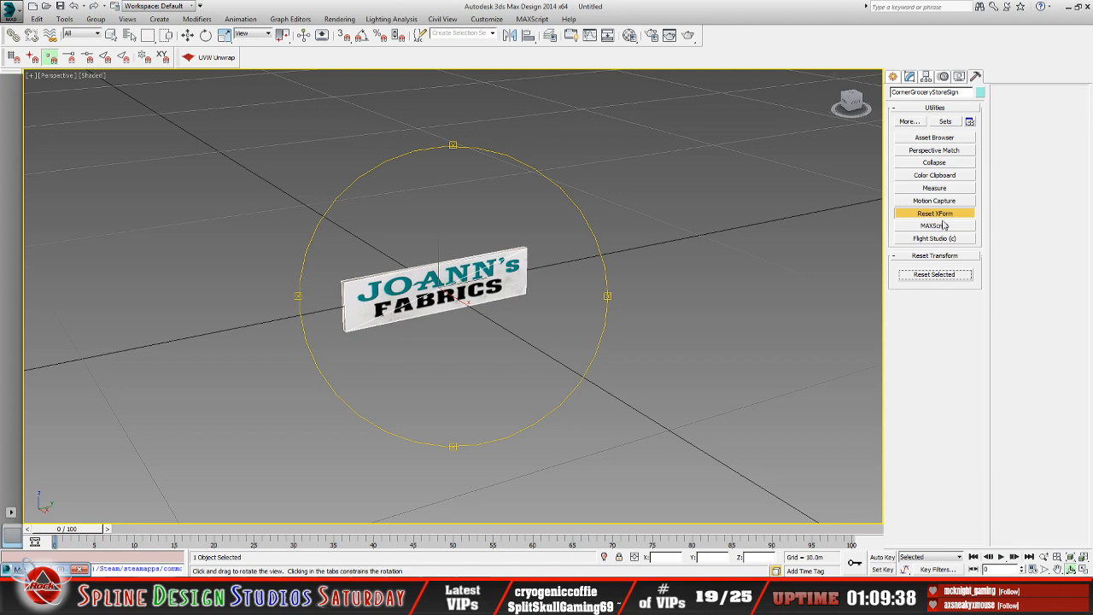
- Collapse the sign's modifier stack so that only the Editable Mesh remains
click(911, 77)
drag(443, 329, 465, 328)
right_click(919, 125)
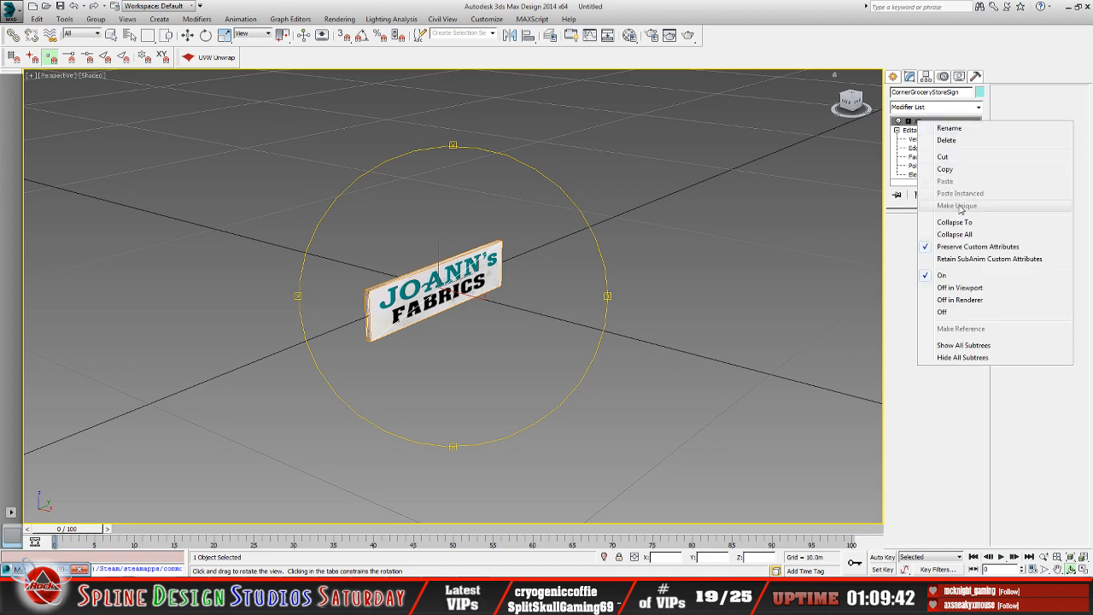
click(955, 288)
click(561, 326)
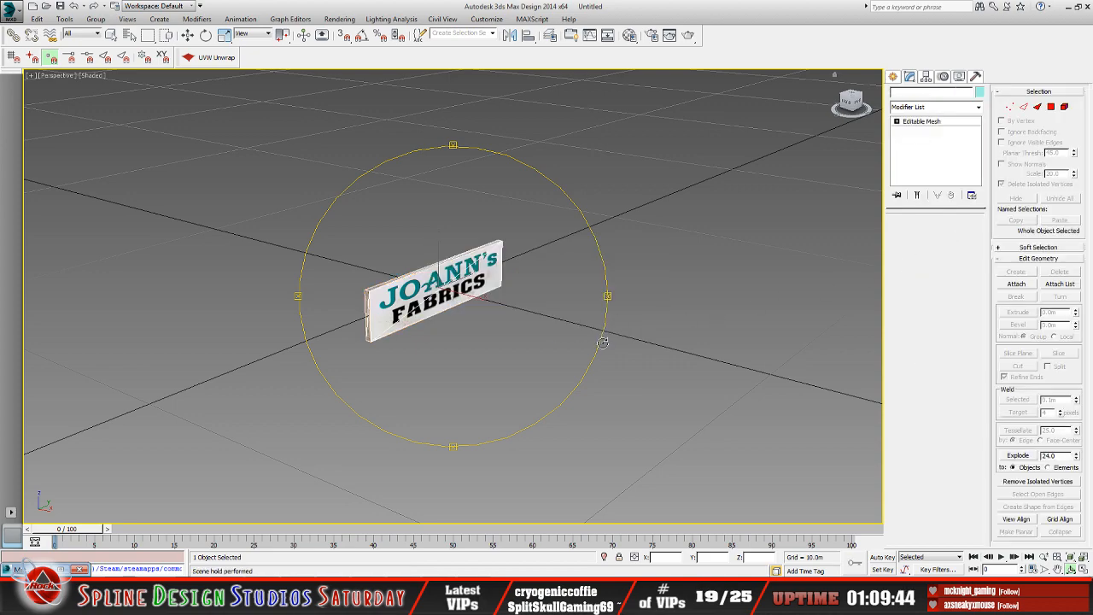
- Rename the sign object as FabrixWarehouseSign
drag(475, 334, 468, 324)
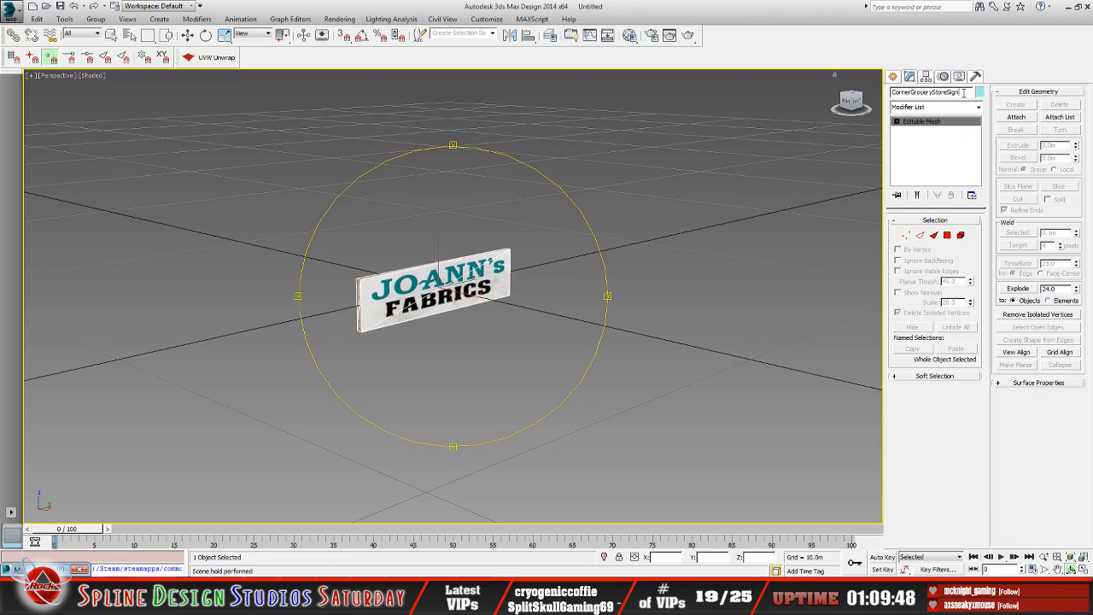
key(BackSpace)
key(BackSpace)
key(BackSpace)
key(BackSpace)
key(BackSpace)
key(BackSpace)
key(BackSpace)
key(BackSpace)
key(BackSpace)
key(BackSpace)
key(BackSpace)
key(BackSpace)
key(BackSpace)
key(BackSpace)
text(FabrixWarehousesign)
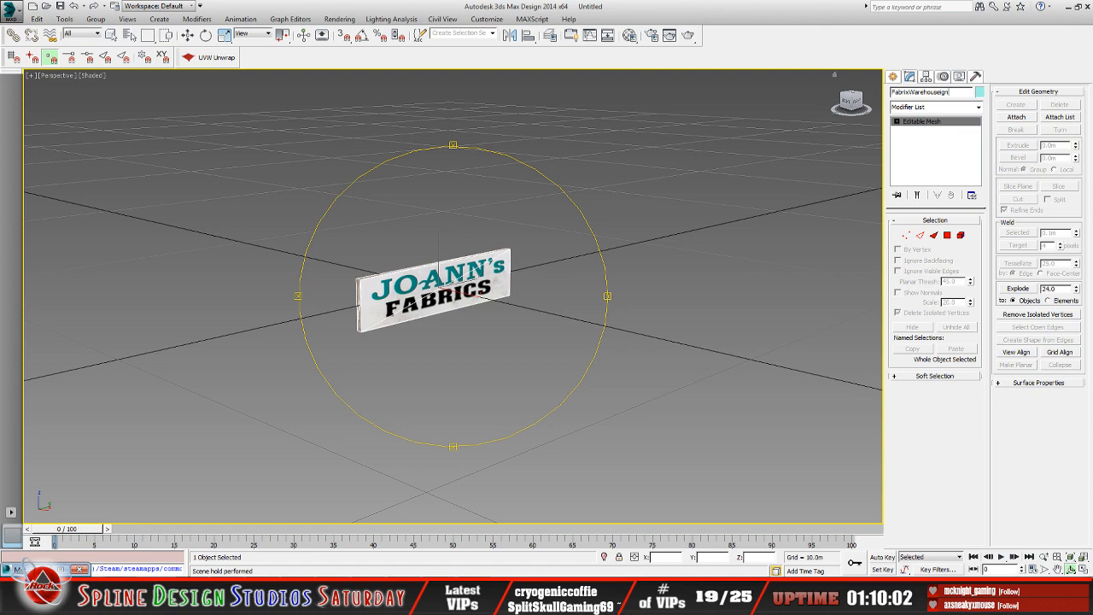
key(BackSpace)
key(BackSpace)
key(BackSpace)
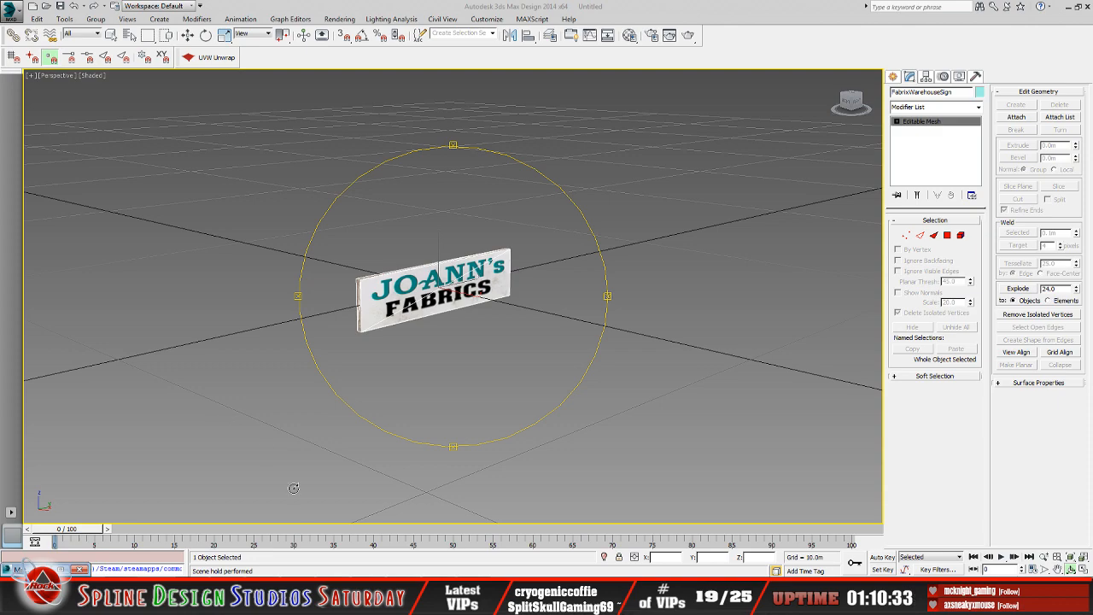
- Rename the sign's material as fabricSign_mat in the Material Editor
drag(519, 330, 519, 334)
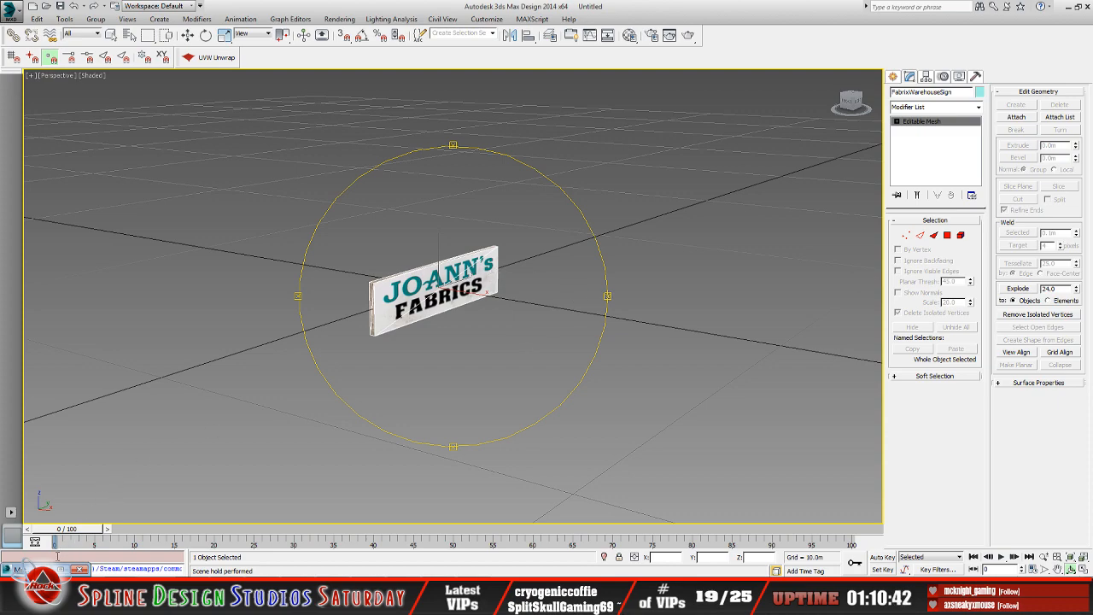
key(m)
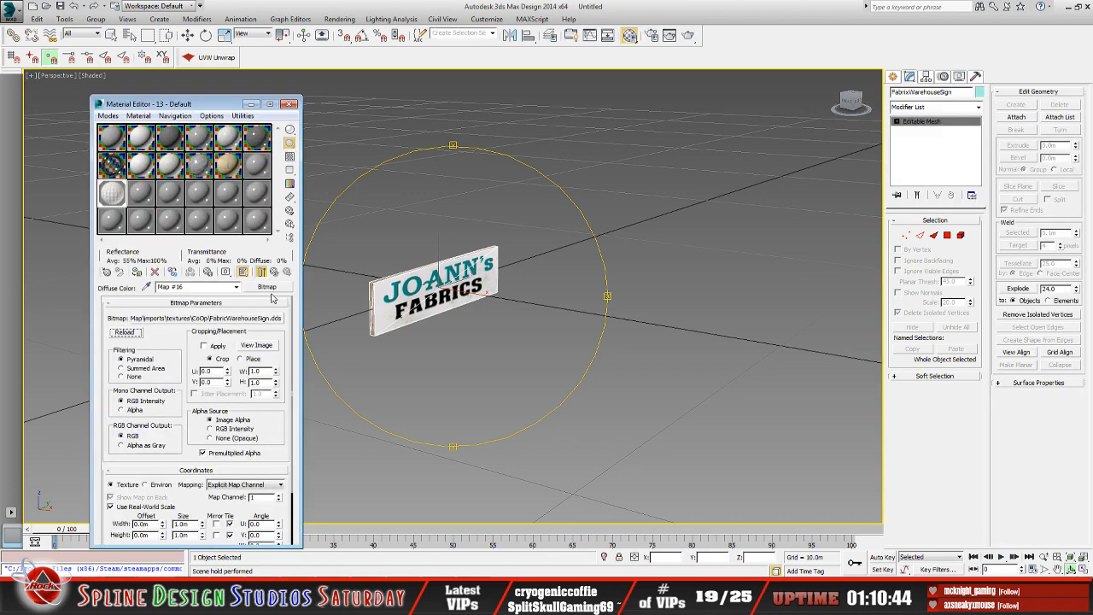
click(274, 272)
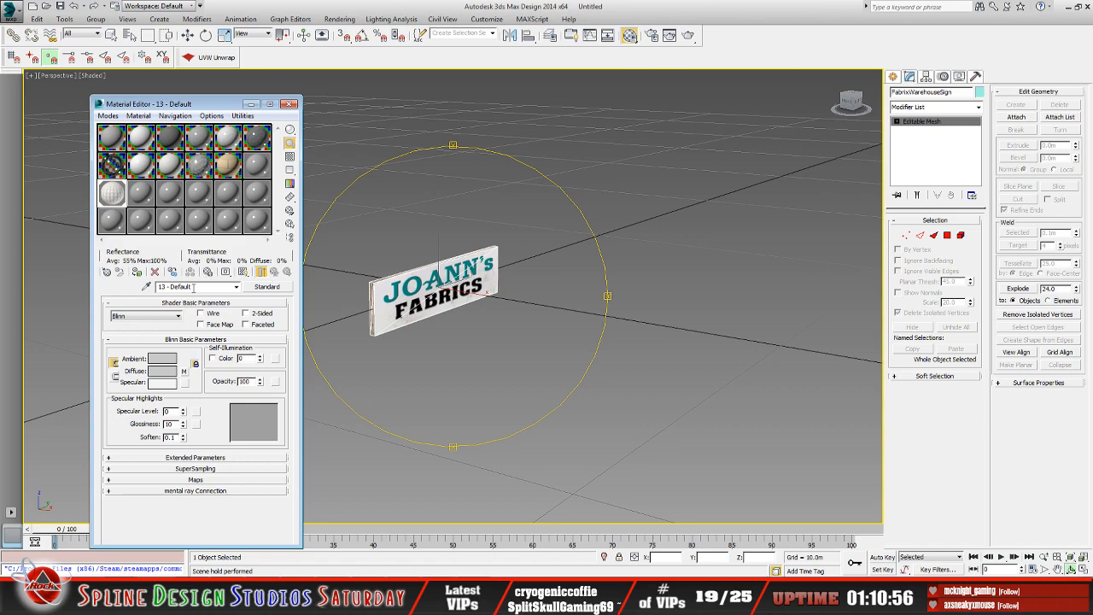
key(BackSpace)
key(BackSpace)
key(BackSpace)
key(BackSpace)
key(BackSpace)
key(BackSpace)
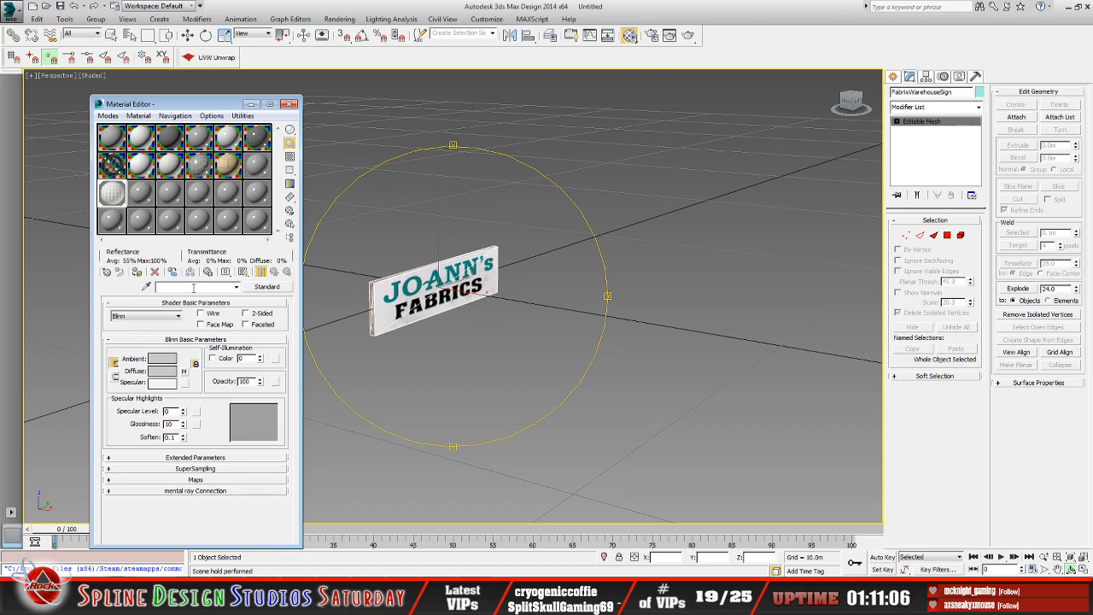
text(fabricSign_mat)
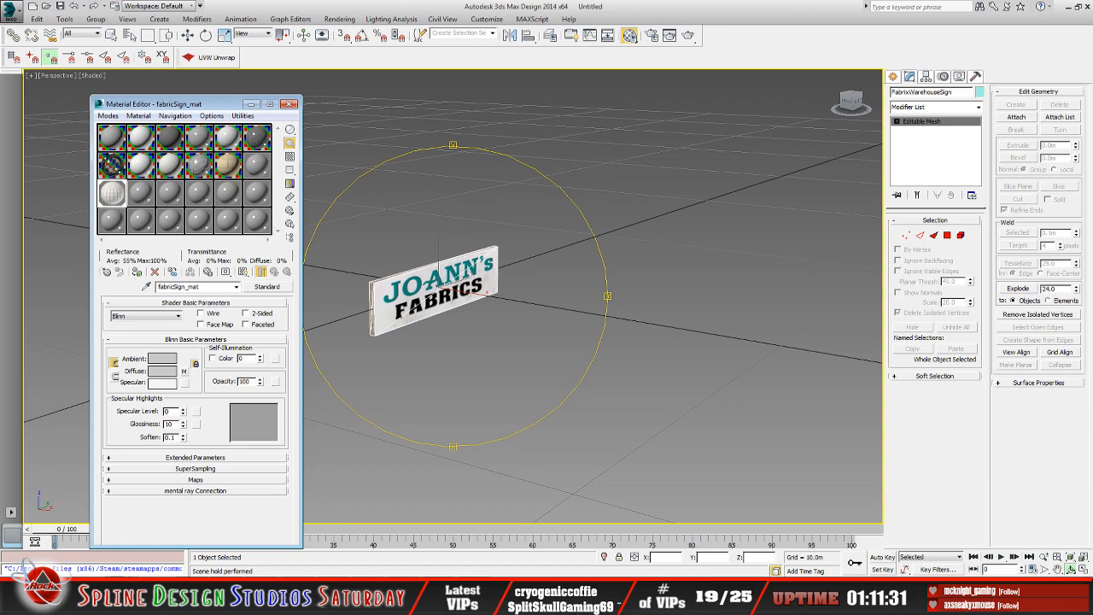
key(alt+Tab)
click(392, 596)
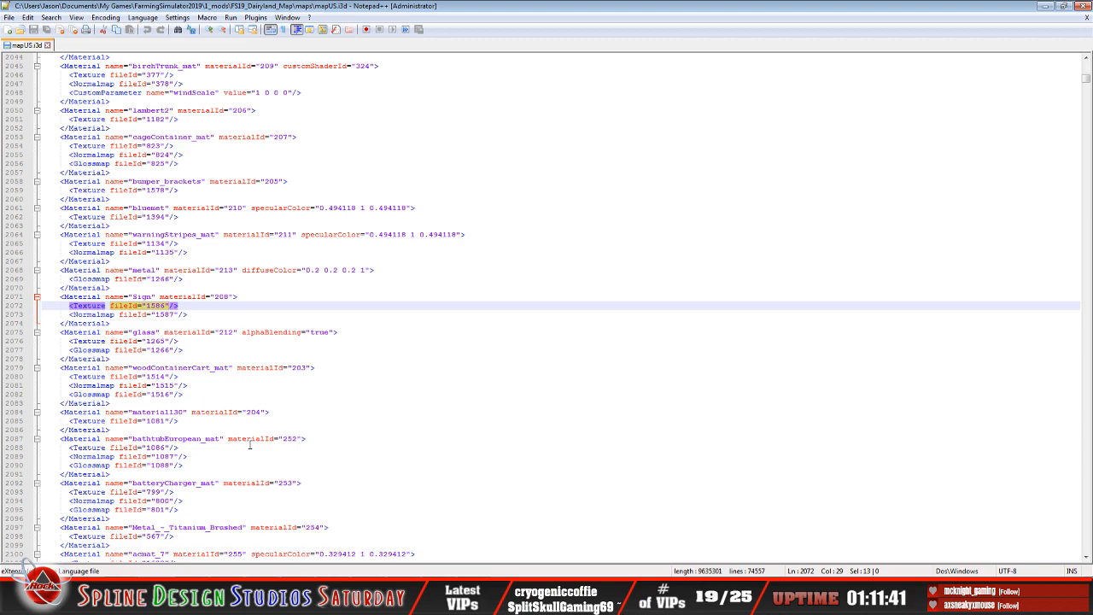
click(1046, 6)
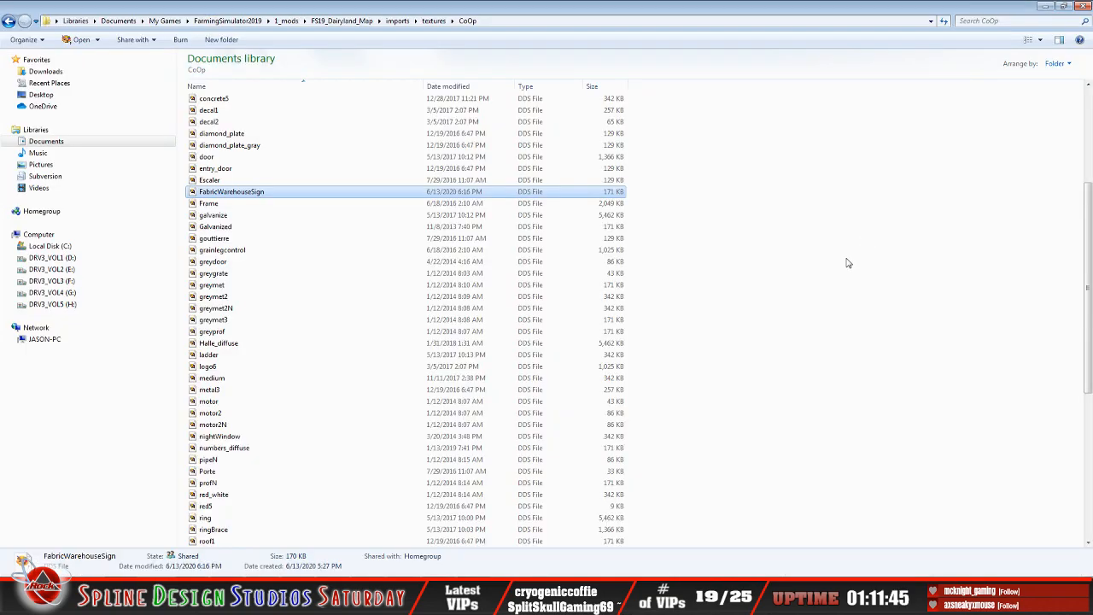
click(419, 598)
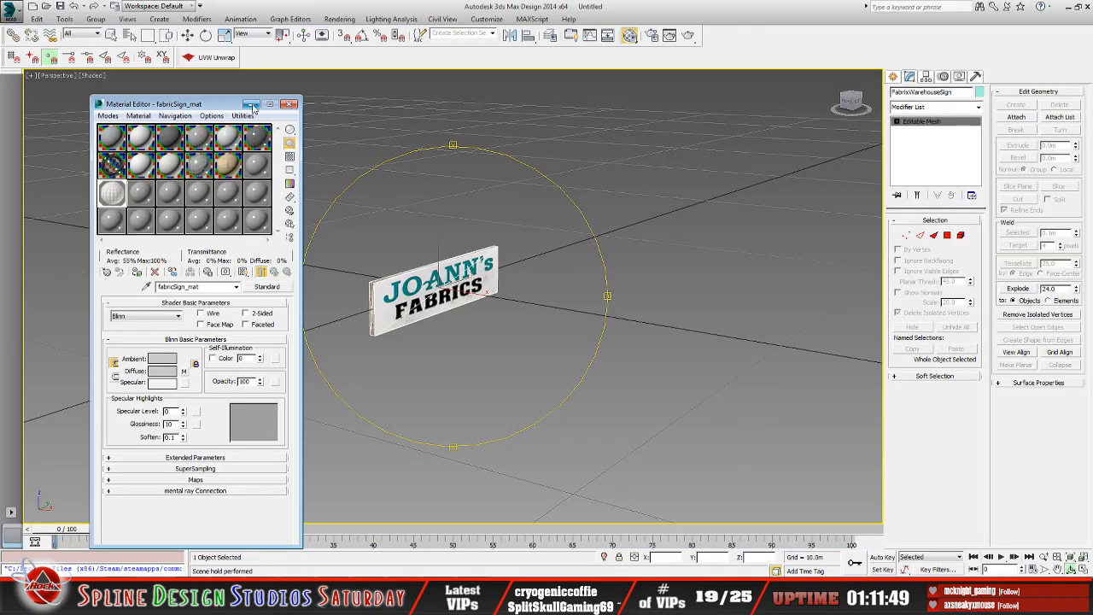
- Put the Material Editor away and set up a scene export to the Desktop with GIANTS I3D as the file type
click(251, 105)
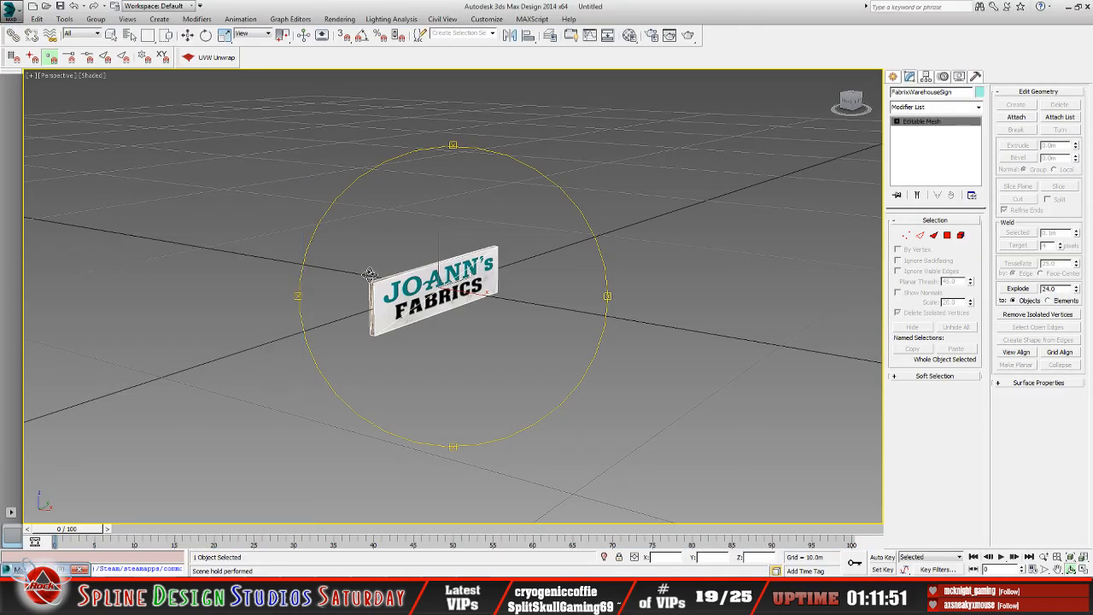
click(12, 12)
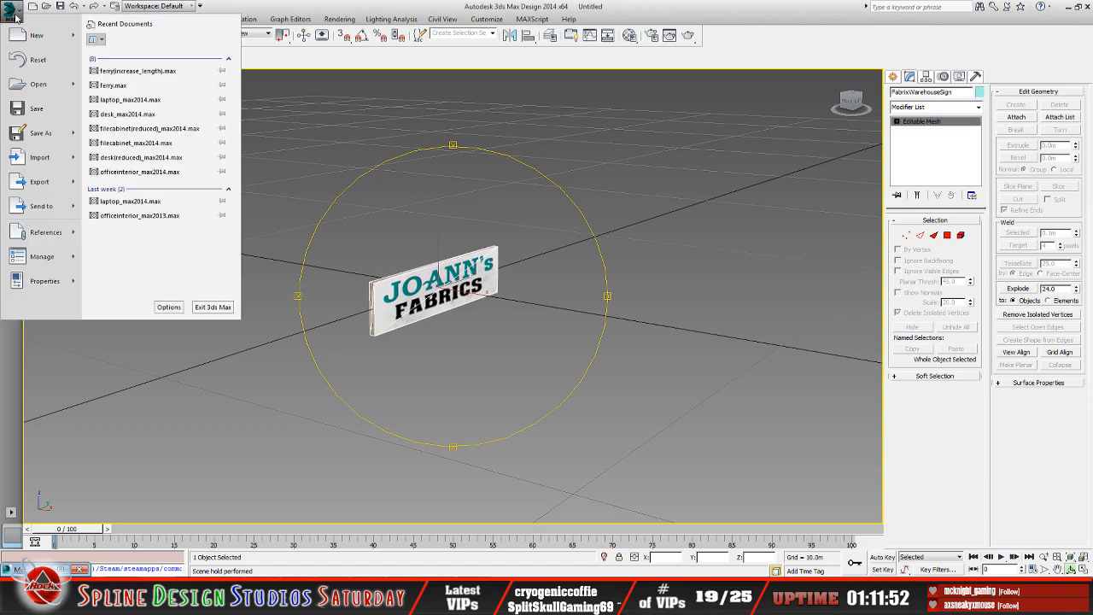
click(34, 183)
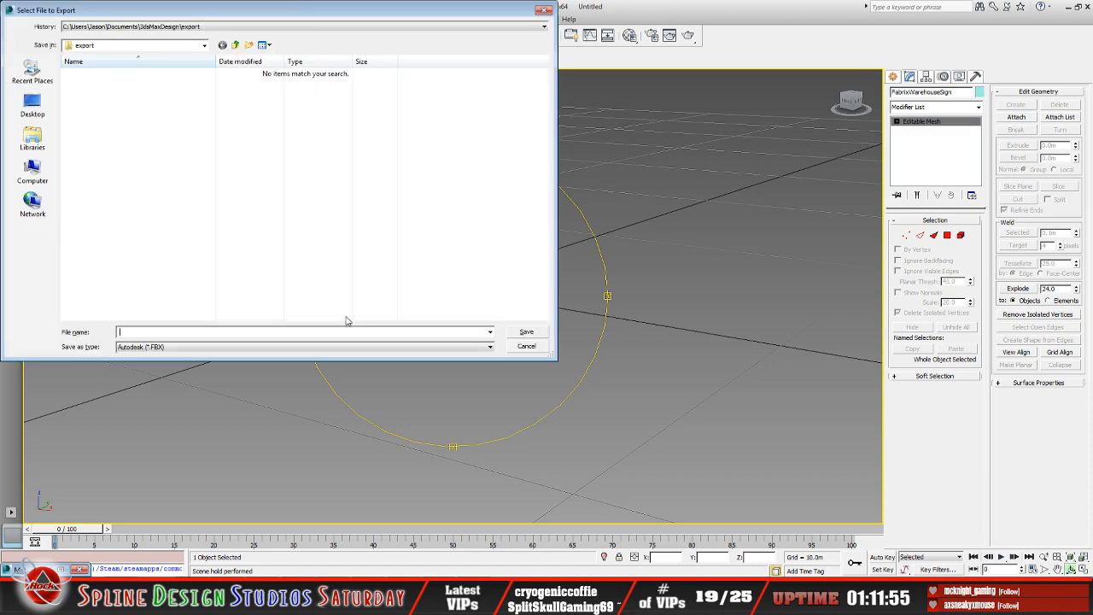
click(204, 45)
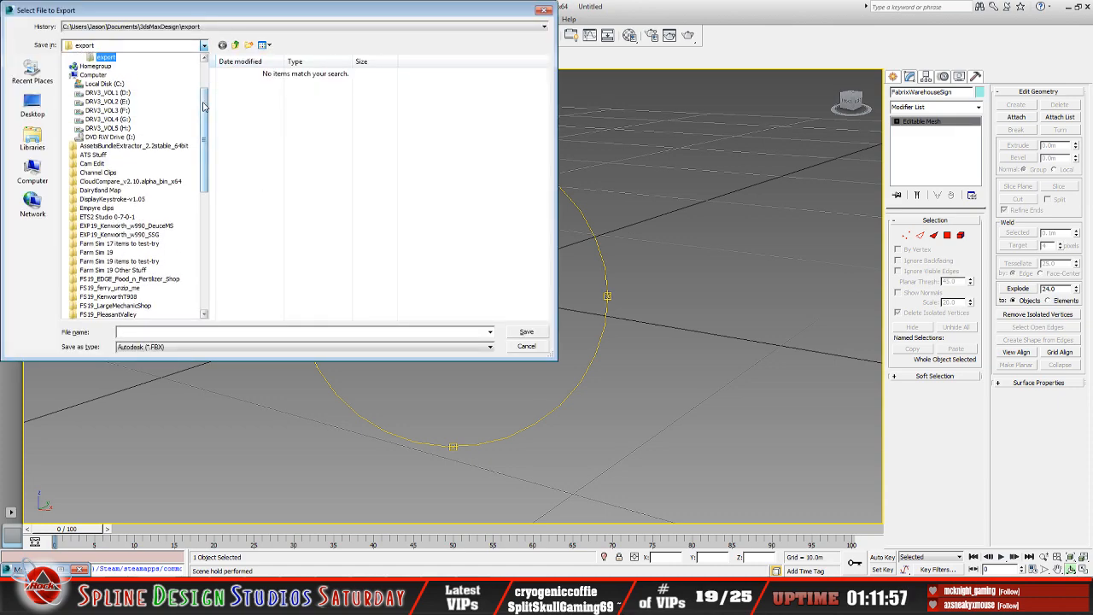
click(85, 66)
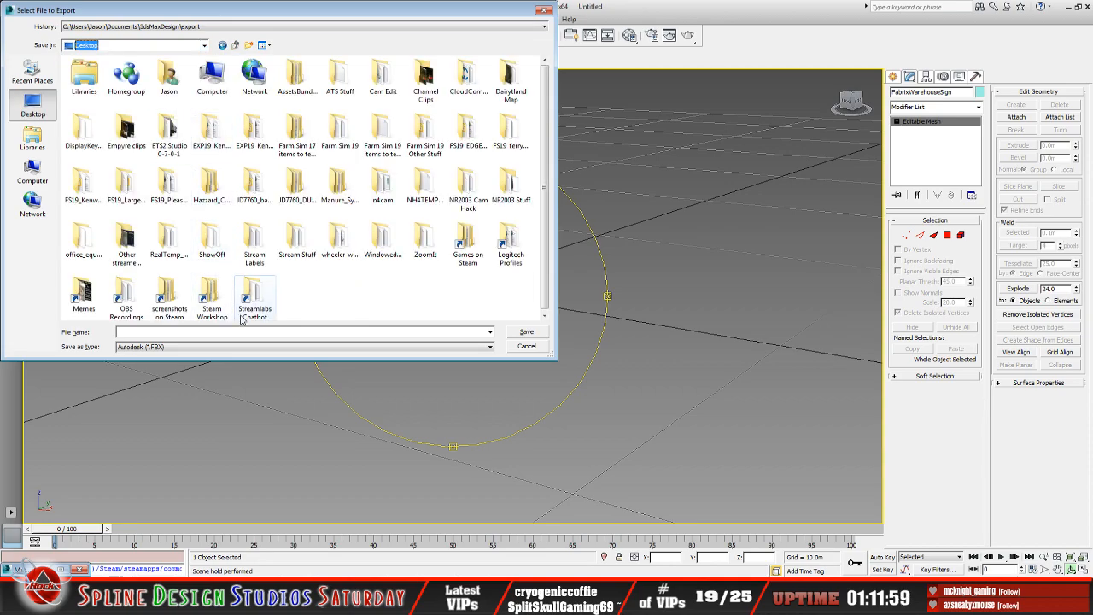
click(490, 347)
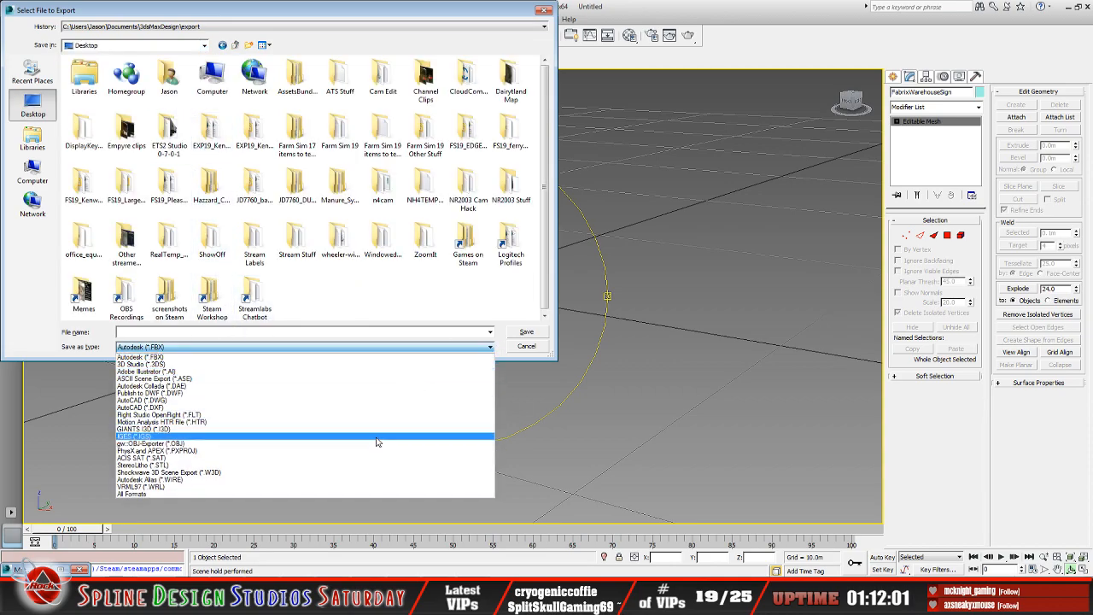
click(375, 429)
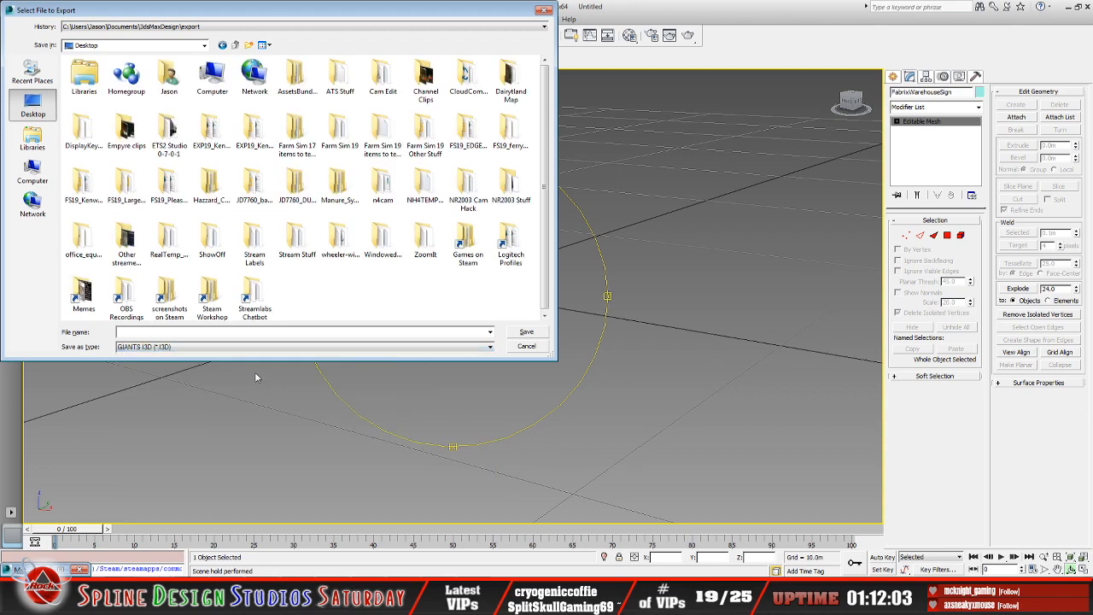
- Name the export file sign and export the I3D file
click(170, 333)
text(sign)
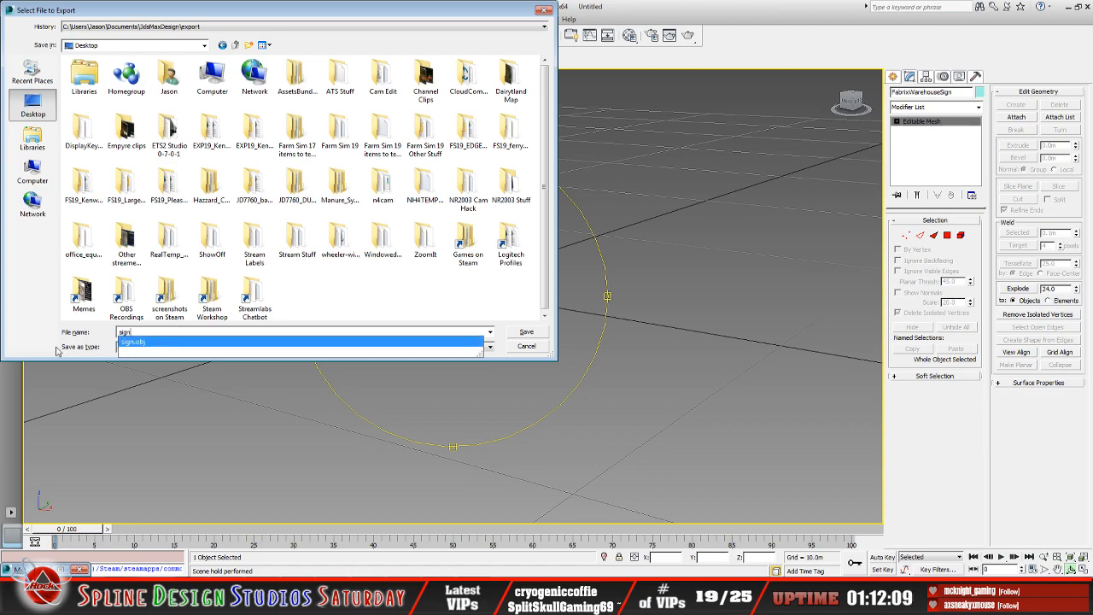
key(Tab)
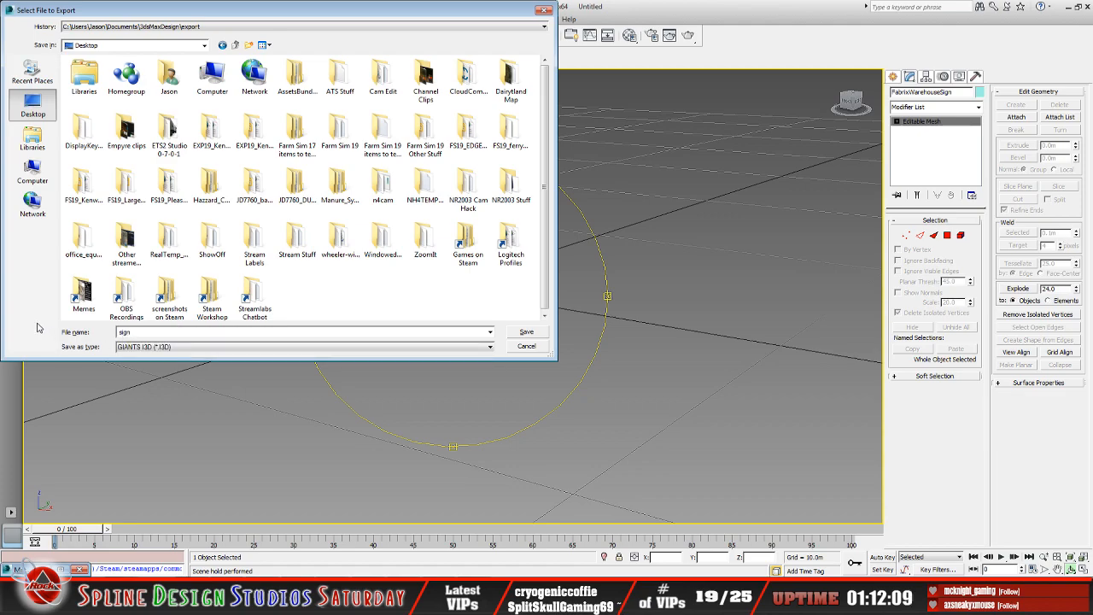
click(526, 333)
click(428, 394)
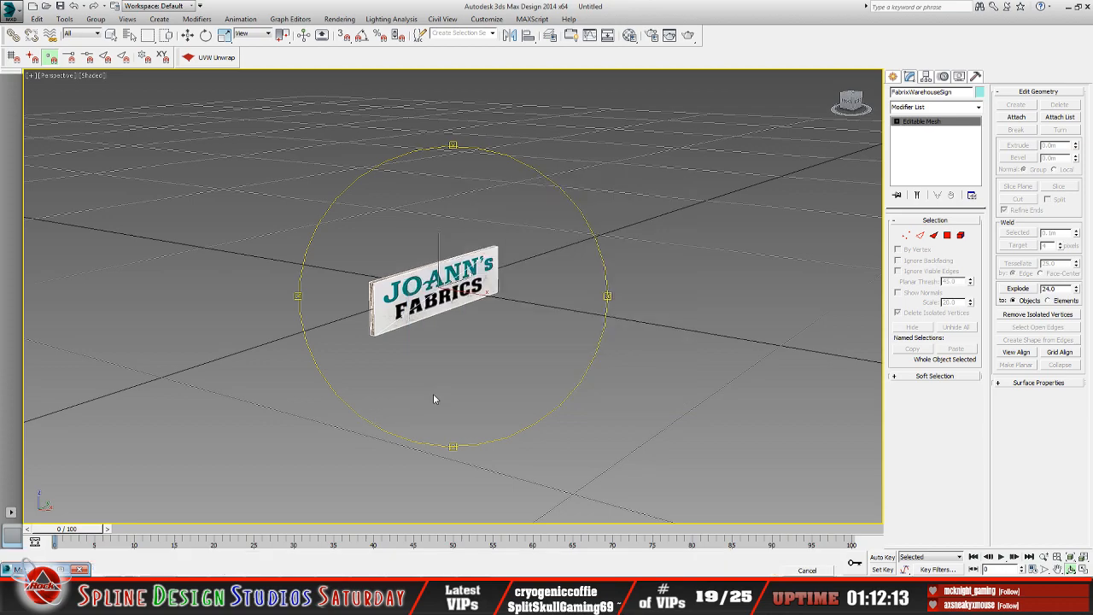
- Clear the open windows from the desktop and open the exported sign I3D file in Notepad++
click(1068, 6)
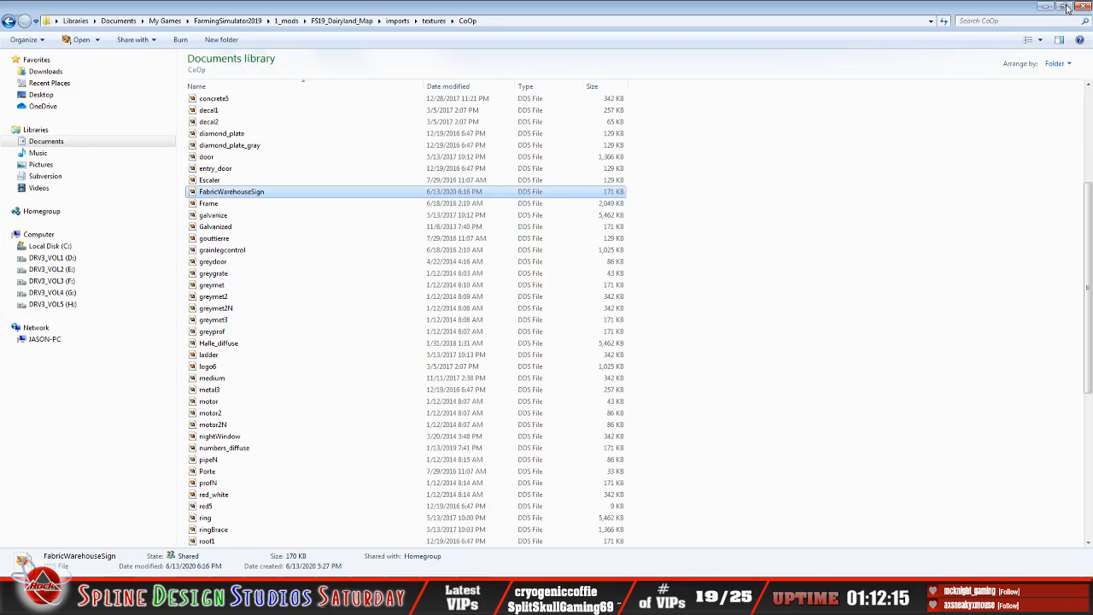
click(1048, 8)
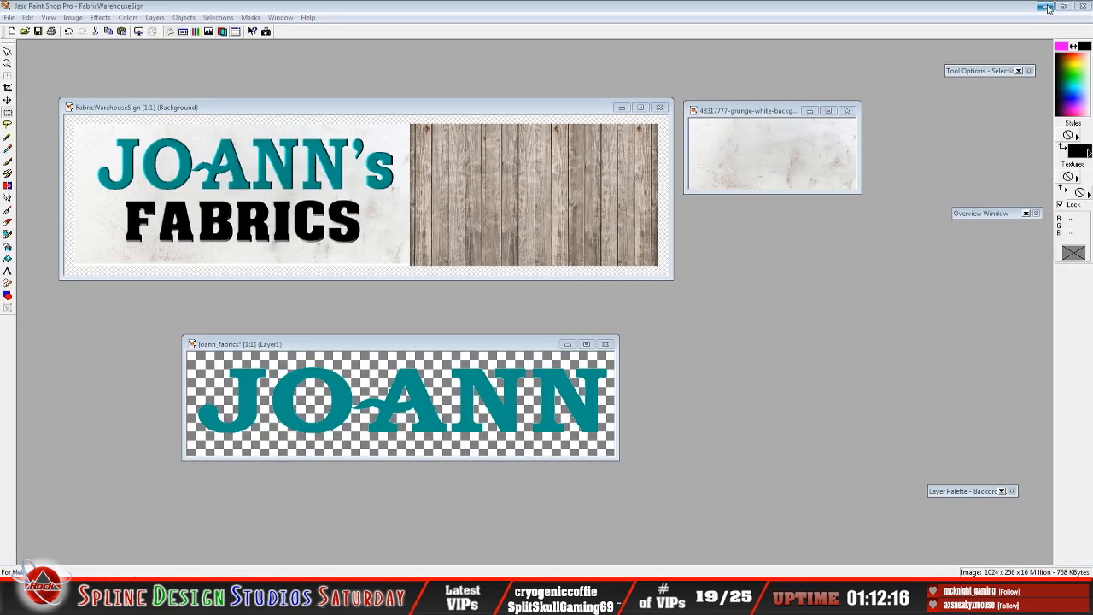
click(1050, 7)
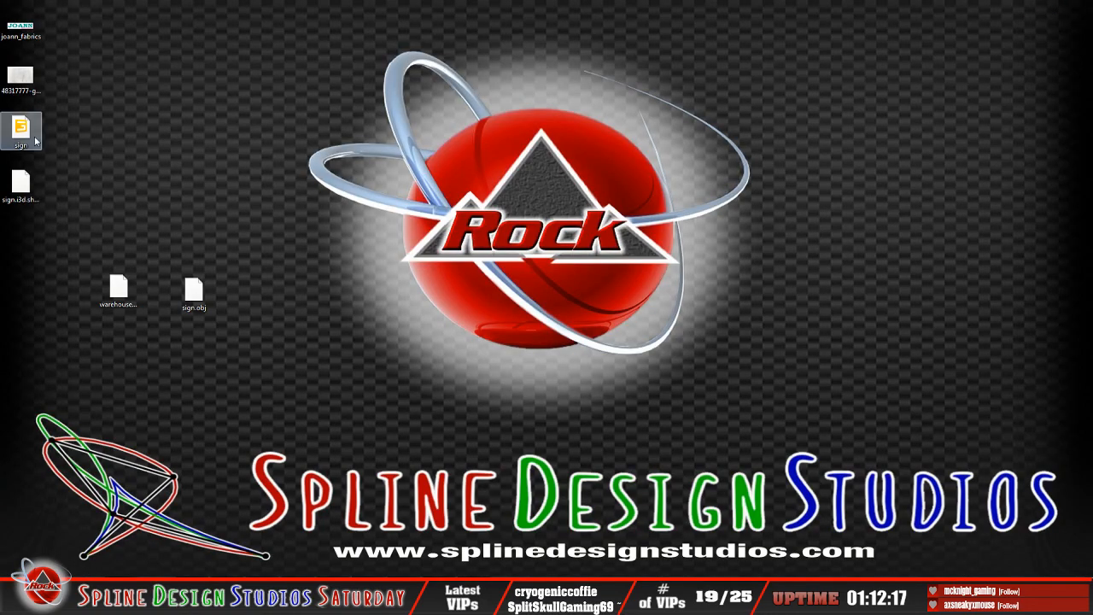
drag(21, 128, 63, 181)
right_click(70, 192)
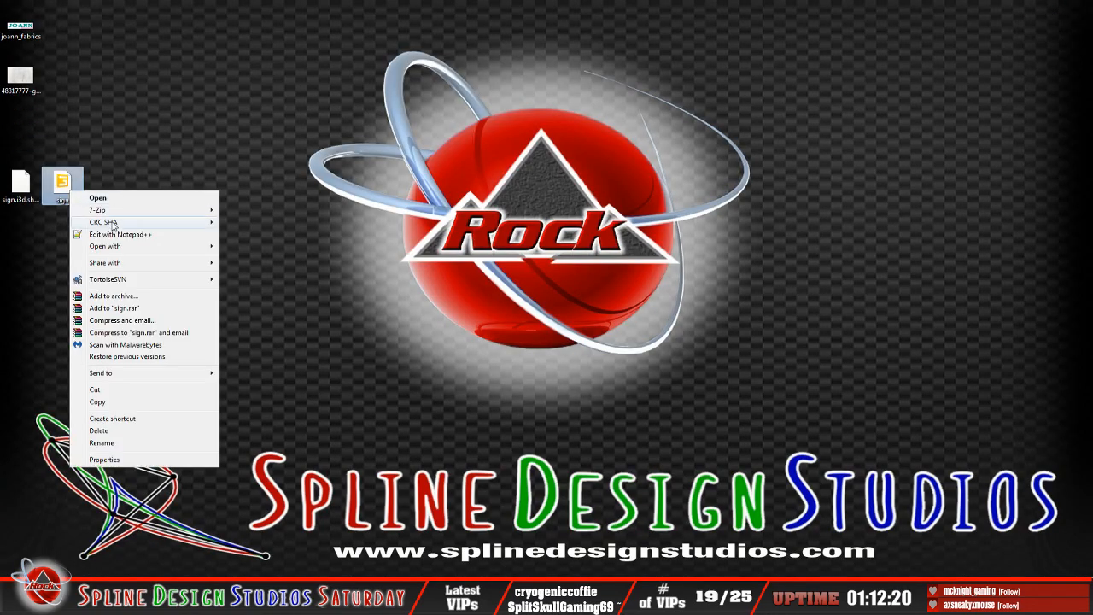
mouse_move(134, 250)
click(256, 244)
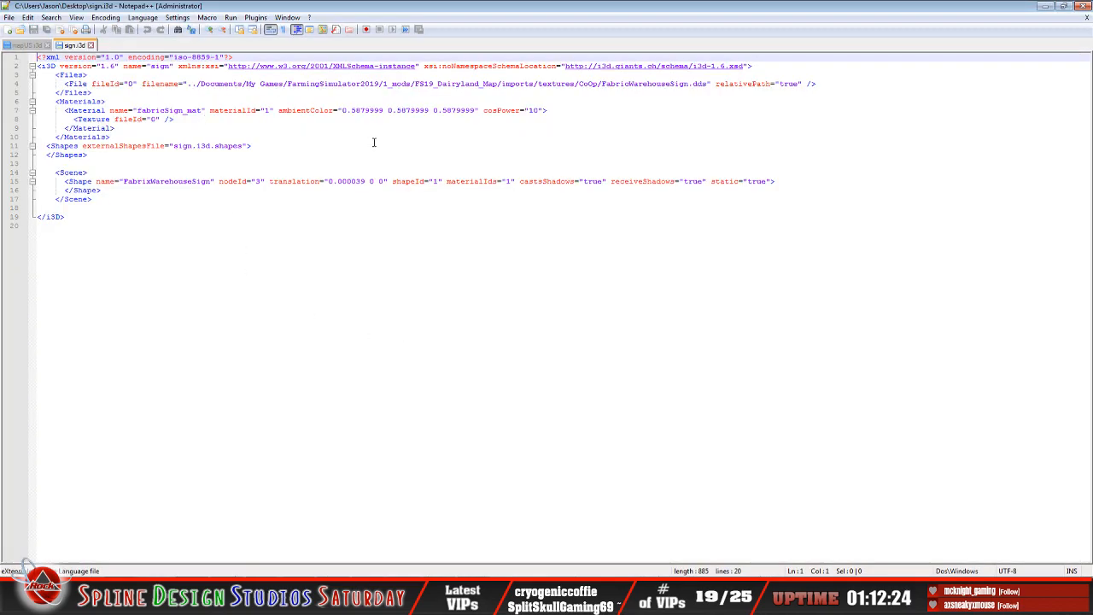
- Strip the folder path from the texture filename on line 4, leaving only FabricWarehouseSign.dds
click(185, 84)
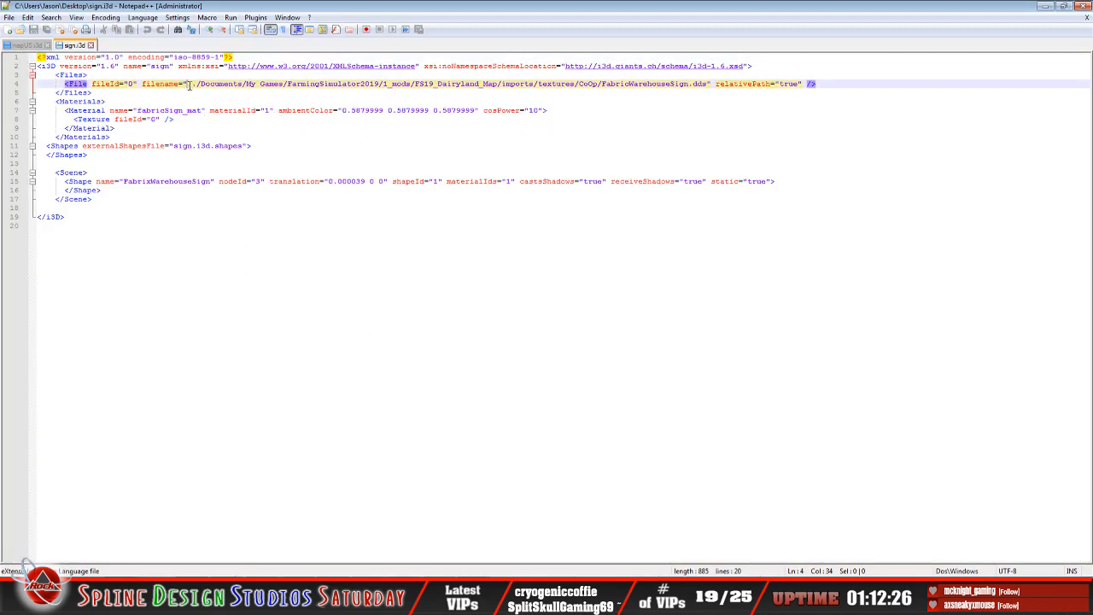
key(Delete)
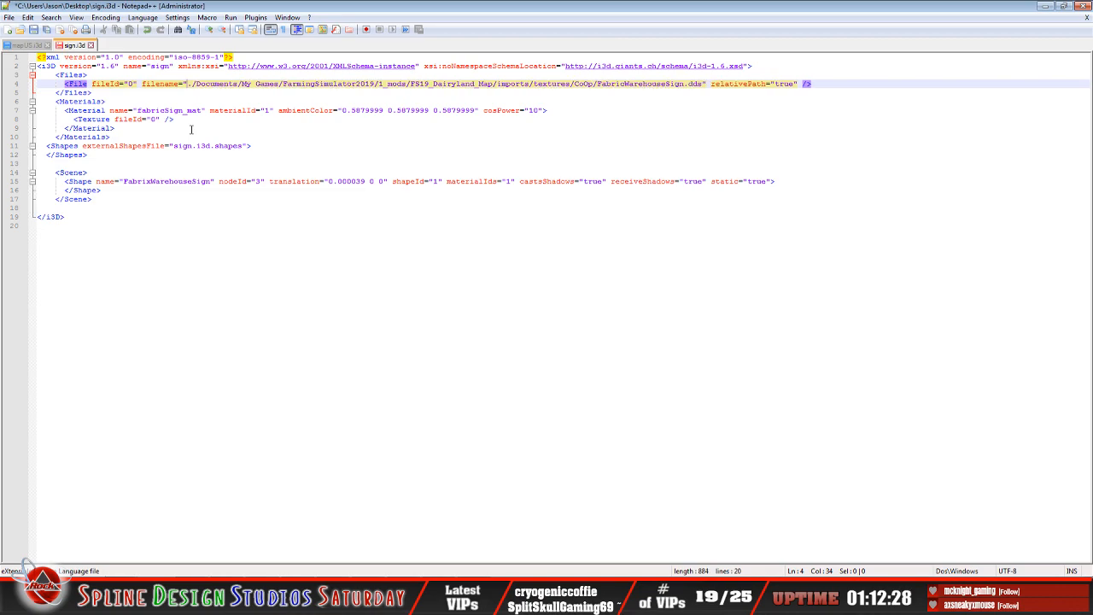
key(Delete)
key(Delete)
key(Delete)
key(Delete)
key(Delete)
key(Delete)
key(Delete)
key(Delete)
key(Delete)
key(Delete)
key(Delete)
key(Delete)
key(Delete)
key(Delete)
key(Delete)
key(Delete)
key(Delete)
key(Delete)
key(Delete)
key(Delete)
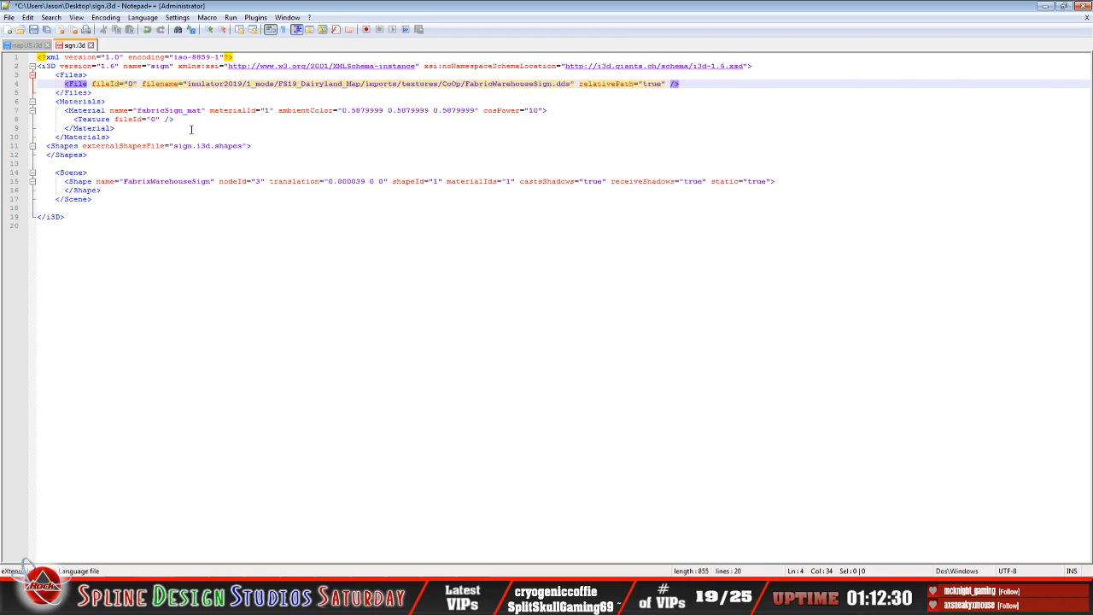
key(Delete)
key(Delete)
key(Delete)
key(Delete)
key(Delete)
key(Delete)
key(Delete)
key(Delete)
key(Delete)
key(Delete)
key(Delete)
key(Delete)
key(Delete)
key(Delete)
key(Delete)
key(Delete)
key(Delete)
key(Delete)
key(Delete)
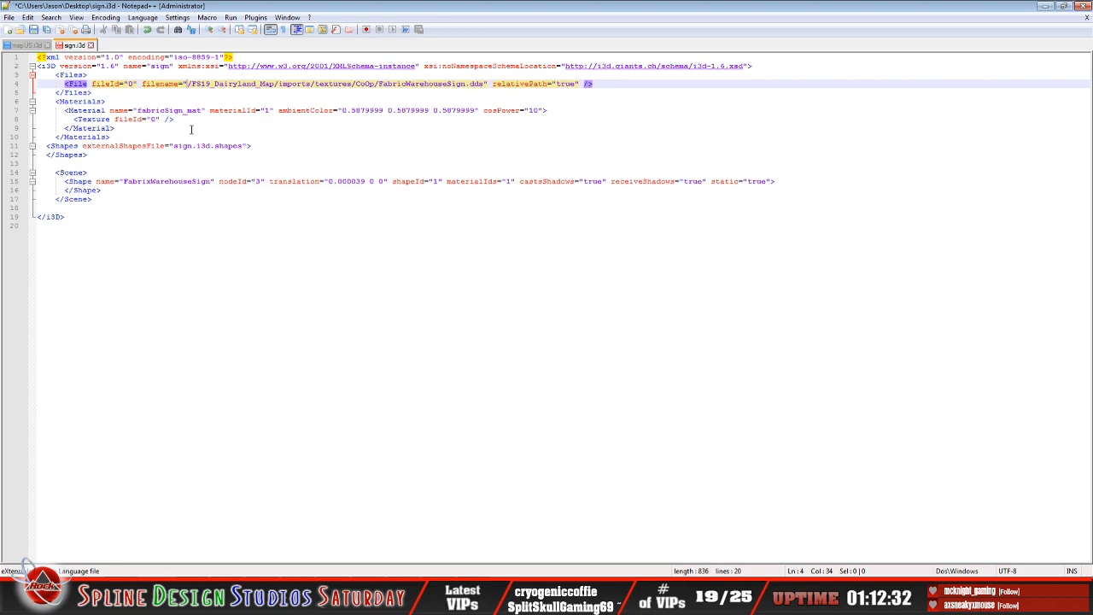
key(Delete)
key(Delete)
key(Delete)
key(Delete)
key(Delete)
key(Delete)
key(Delete)
key(Delete)
key(Delete)
key(Delete)
key(Delete)
key(Delete)
key(Delete)
key(Delete)
key(Delete)
key(Delete)
key(Delete)
key(Delete)
key(Delete)
key(Delete)
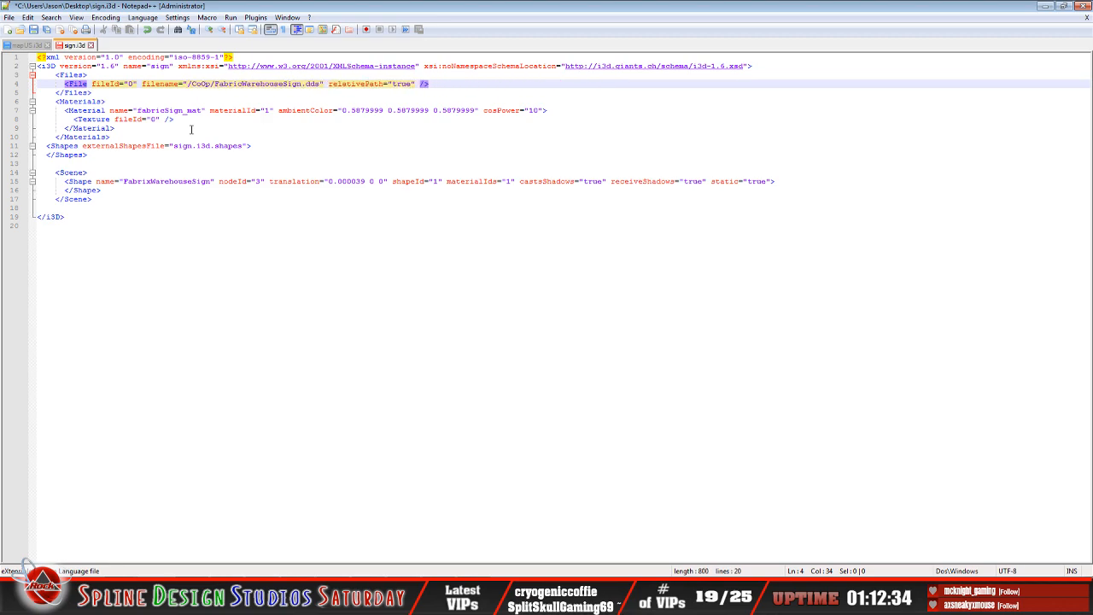
key(Delete)
key(Delete)
key(Delete)
key(Delete)
key(Delete)
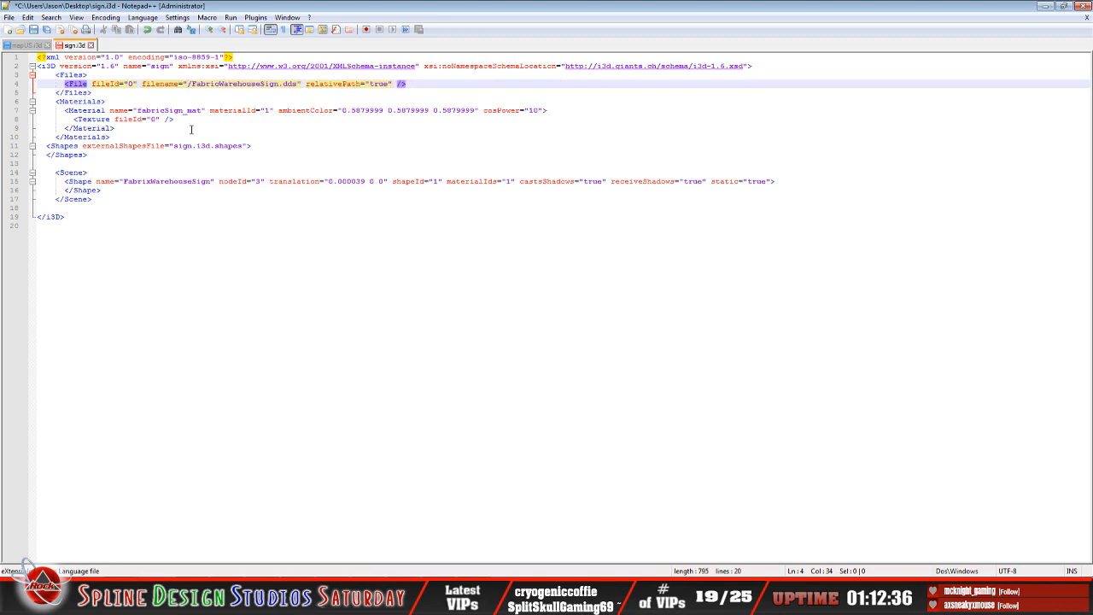
key(Delete)
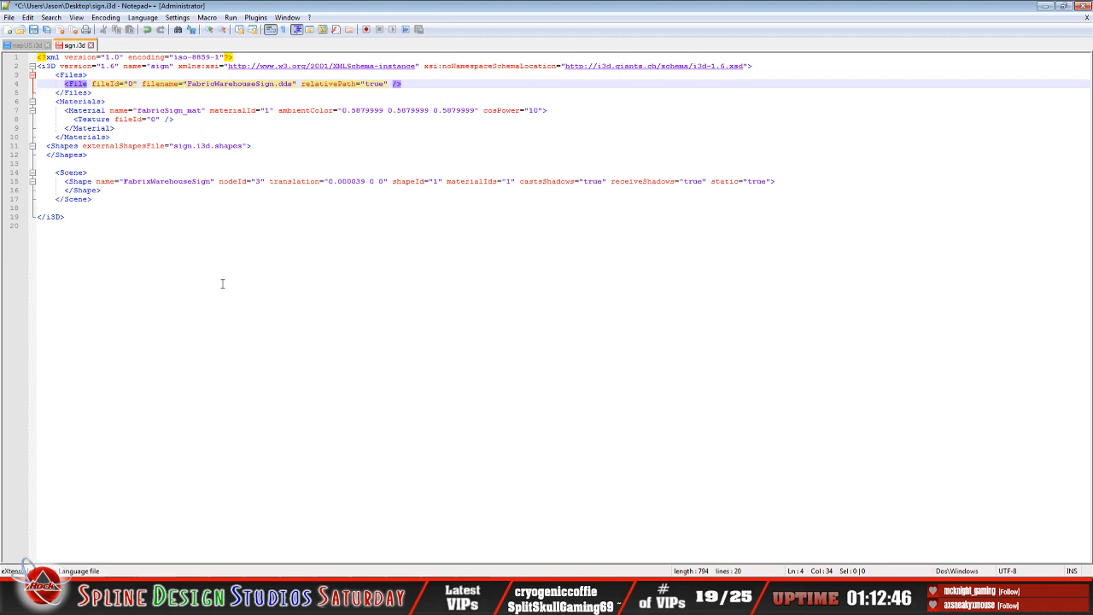
- Save the edited sign.i3d file and close it, keeping mapUS.i3d open
click(10, 18)
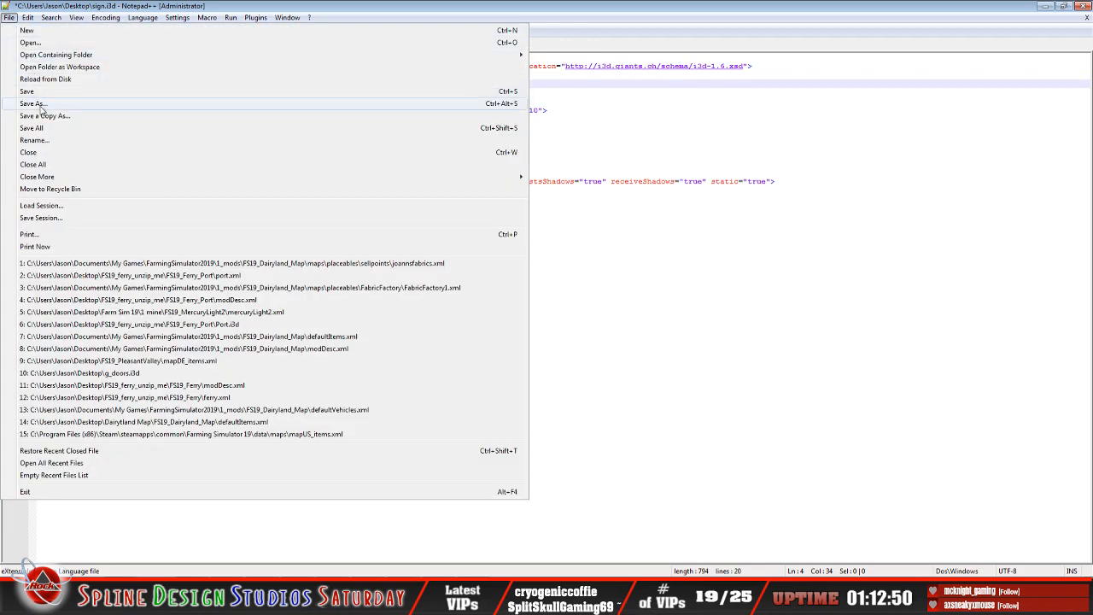
click(33, 96)
click(92, 45)
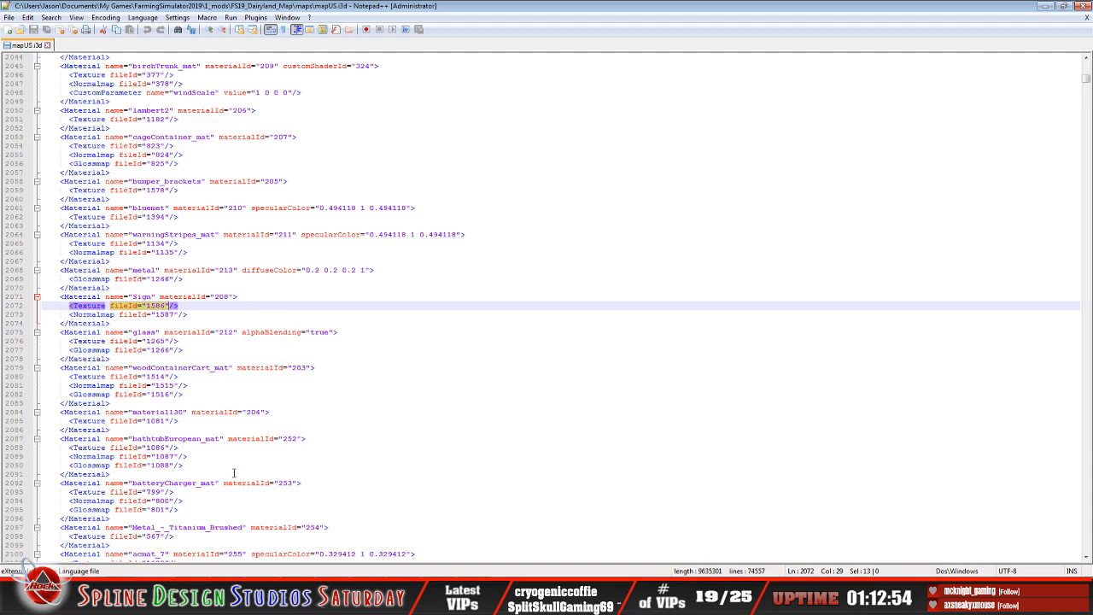
- Move the sign I3D file and its sign.i3d.shapes file from the desktop into the map's imports/textures/CoOp folder
click(1045, 9)
click(60, 189)
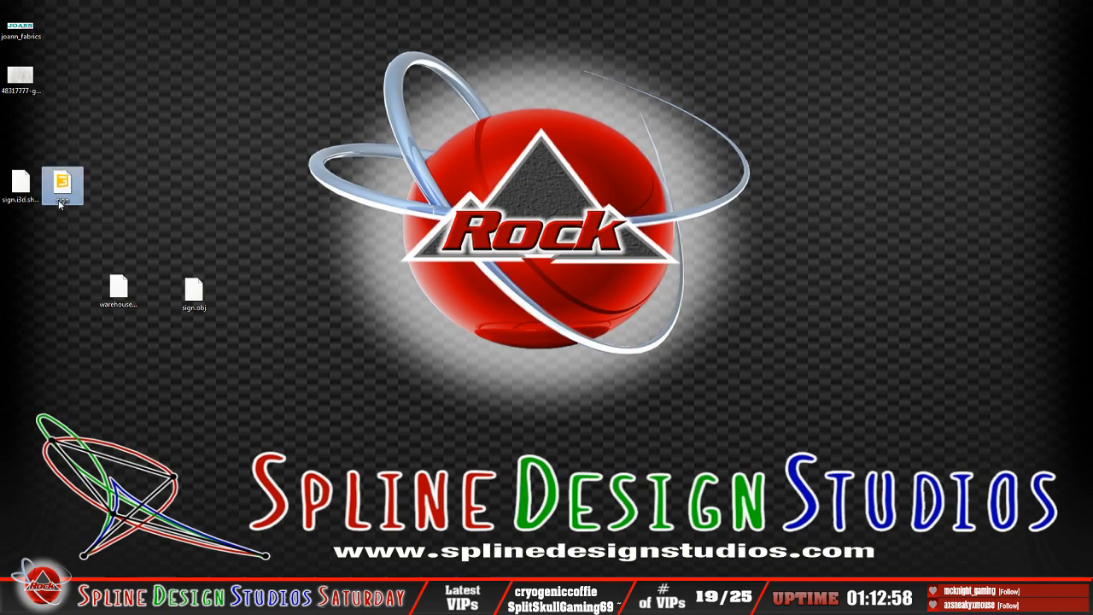
ctrl+click(17, 190)
right_click(16, 191)
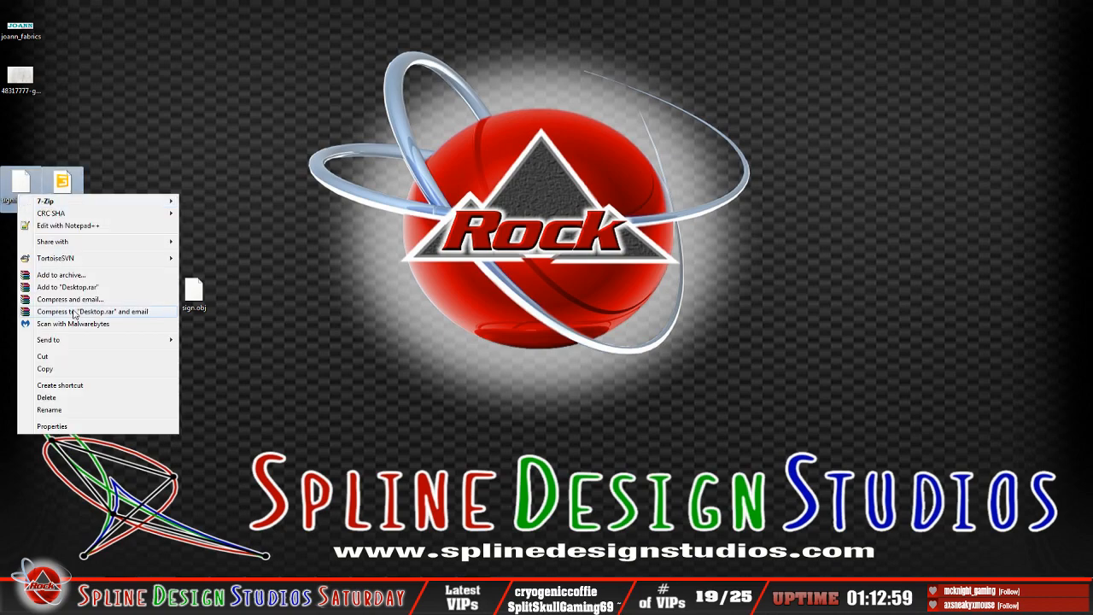
click(57, 357)
click(158, 602)
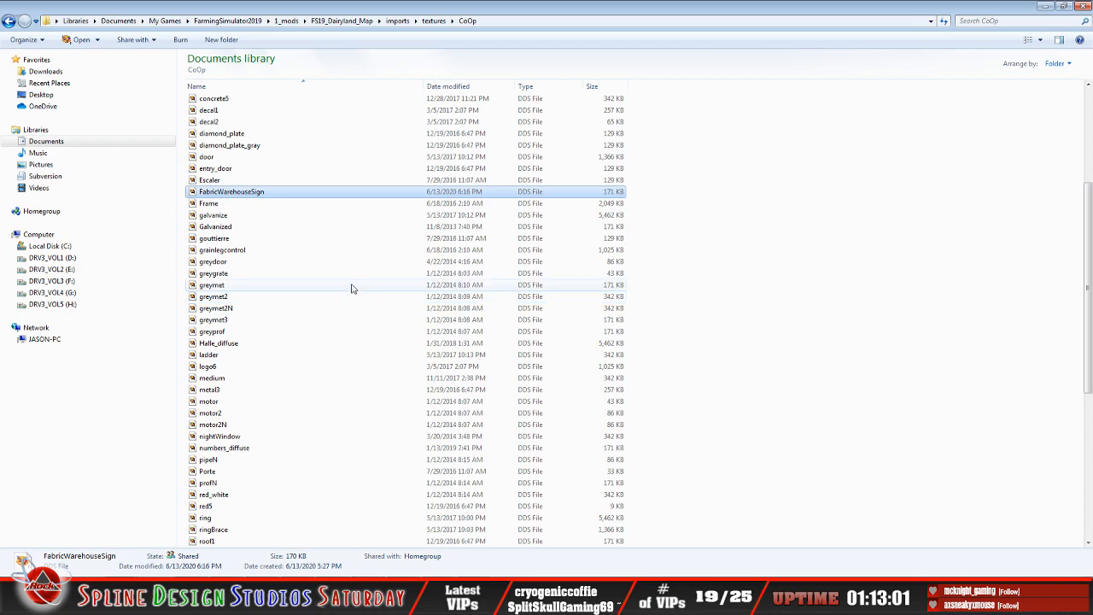
right_click(346, 276)
click(359, 352)
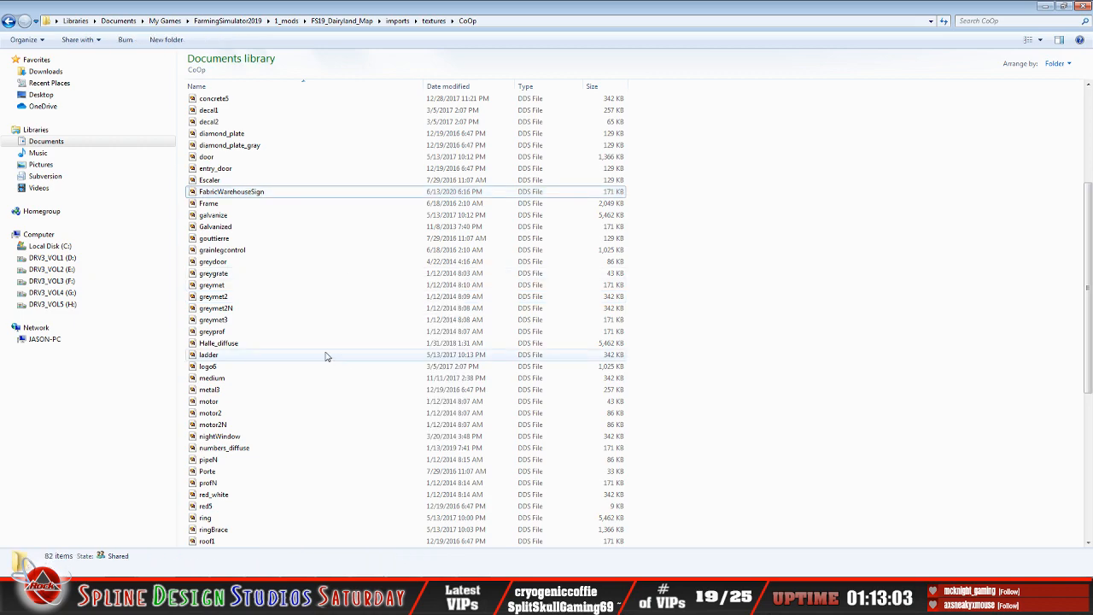
click(325, 356)
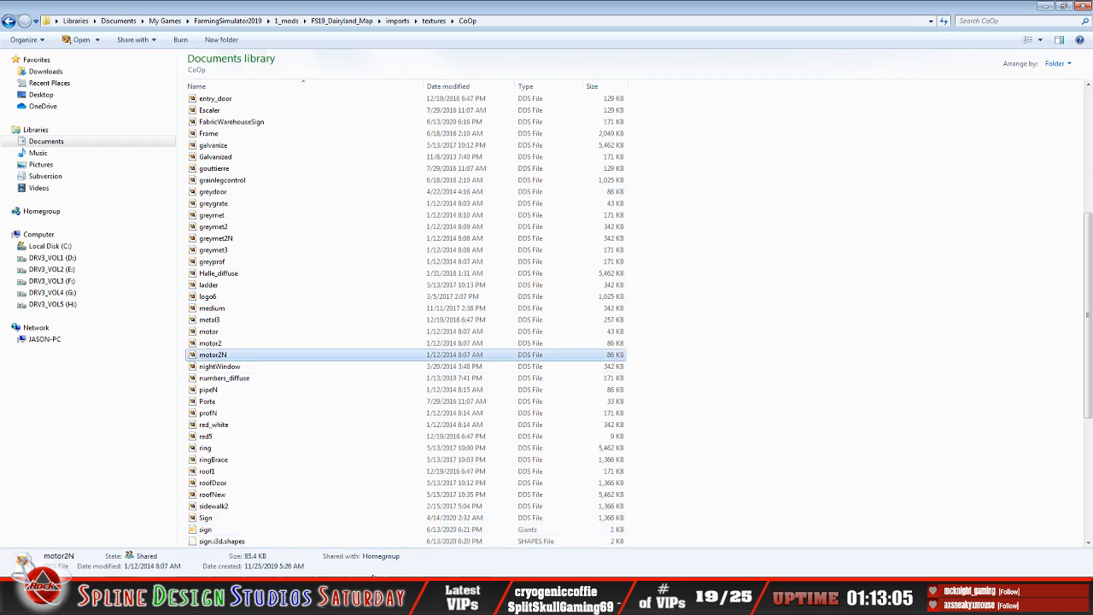
- Switch to GIANTS Editor, select the warehouse under JoannsFabrics and frame its loading-dock front in the viewport
click(387, 602)
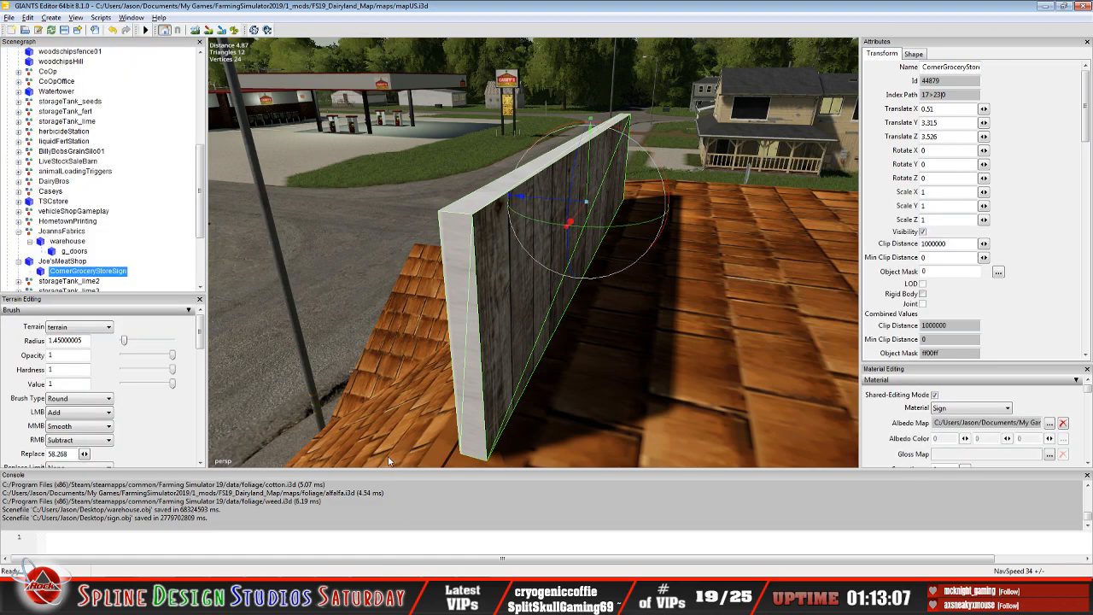
click(67, 243)
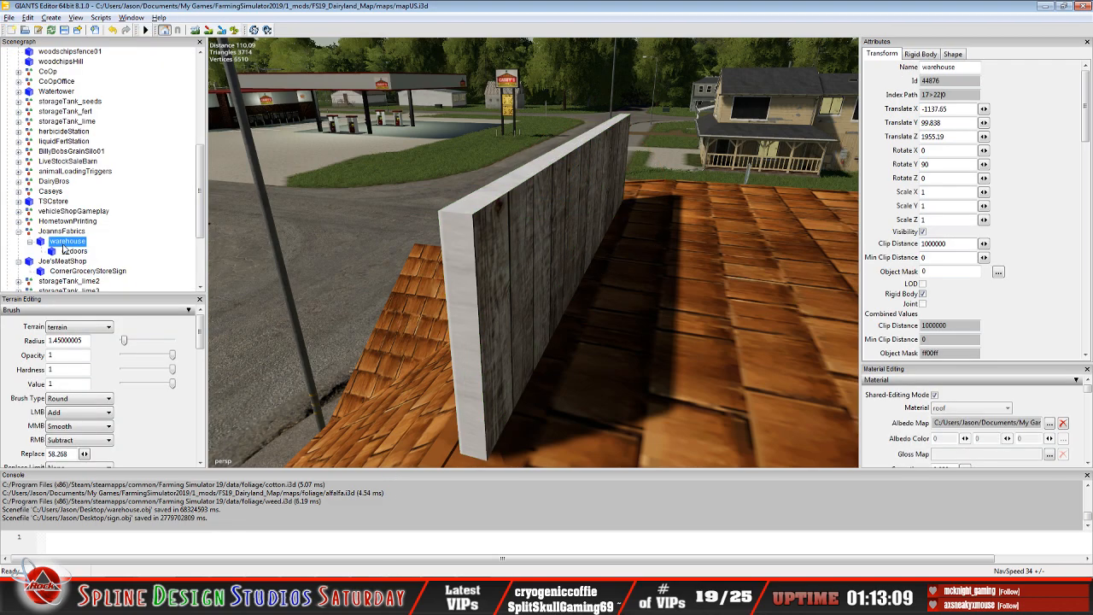
key(f)
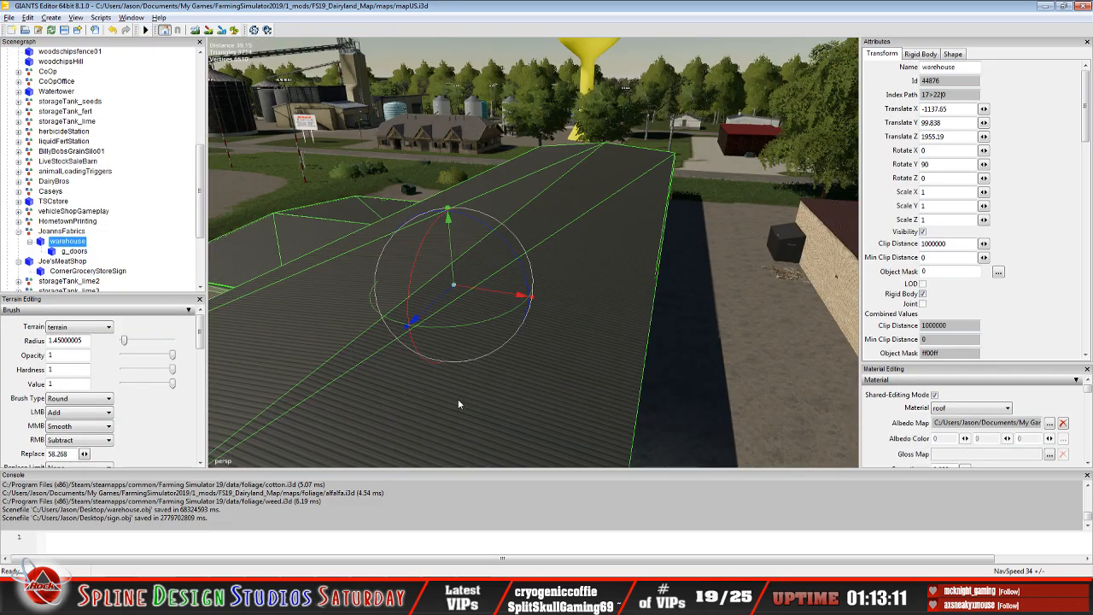
scroll(437, 313, down, 5)
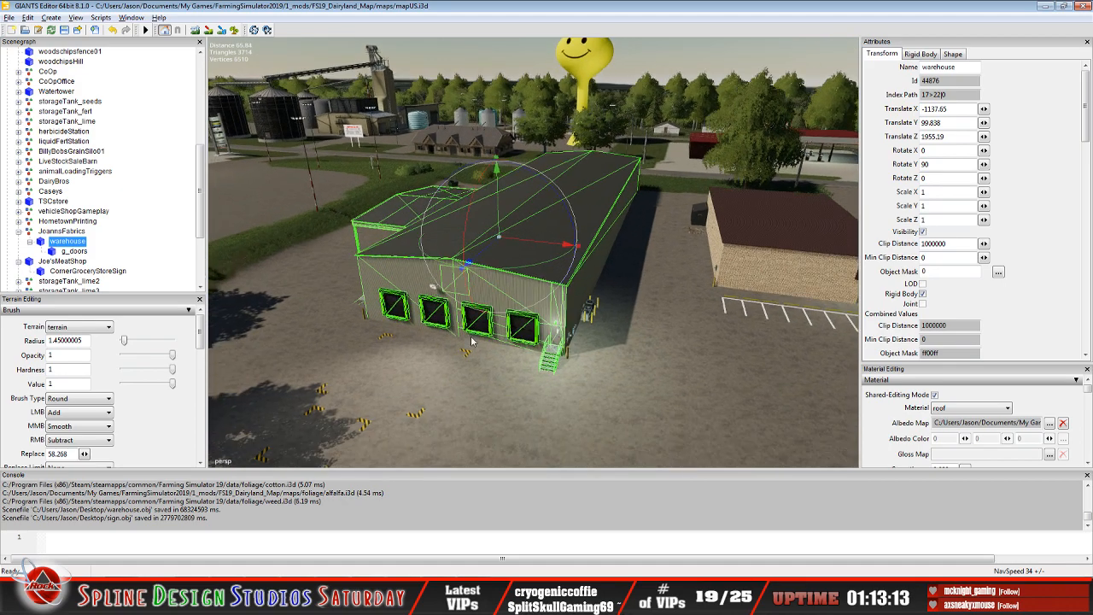
scroll(478, 325, up, 2)
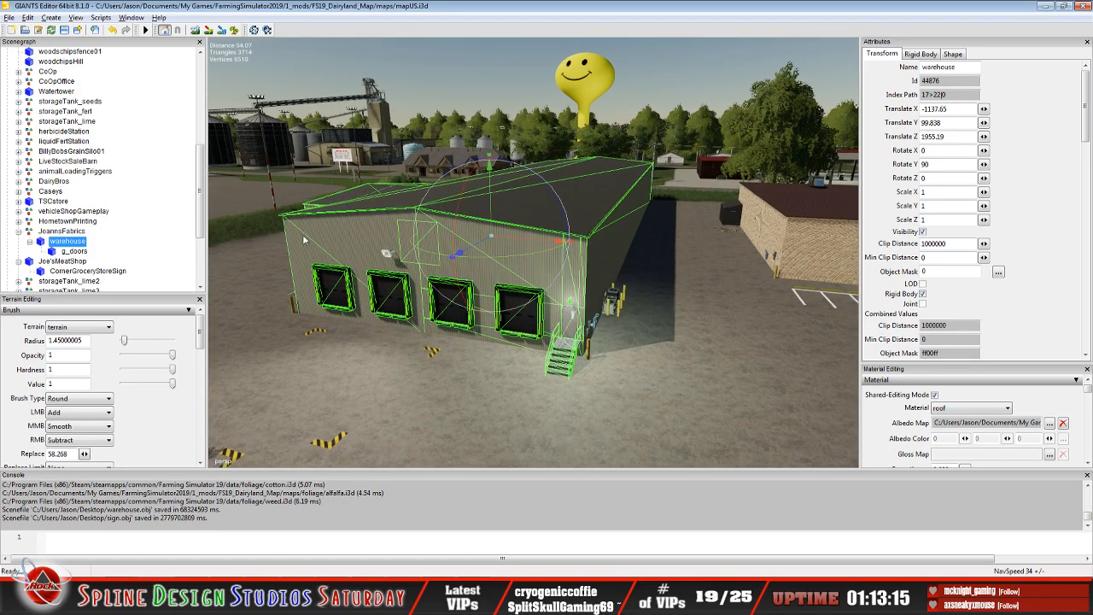
- Import the sign I3D file from FS19_Dairyland_Map/imports/textures/CoOp into the map scene
click(9, 17)
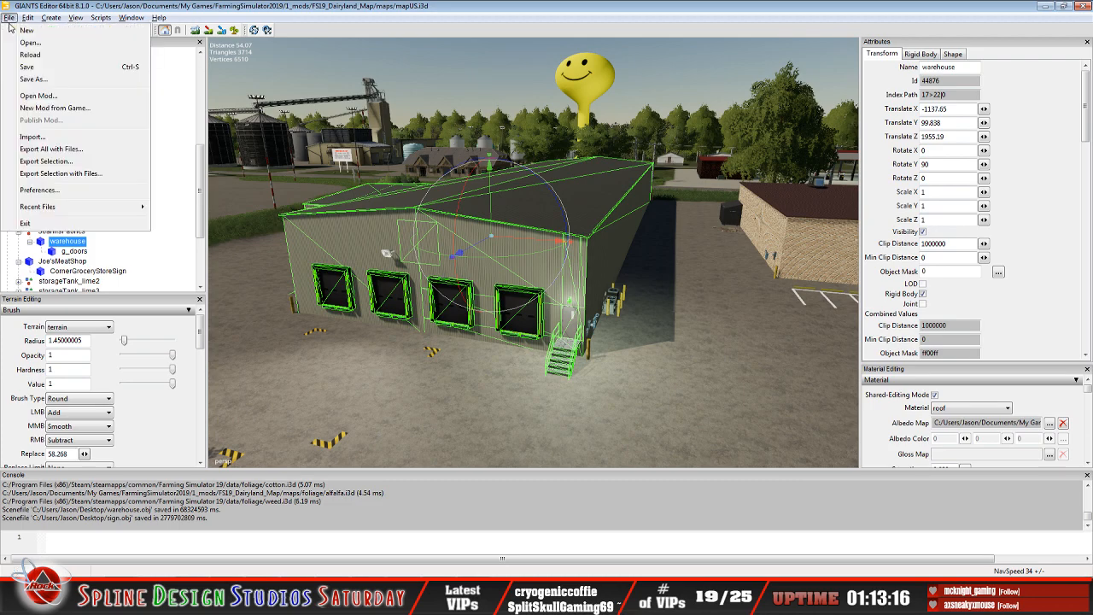
click(40, 138)
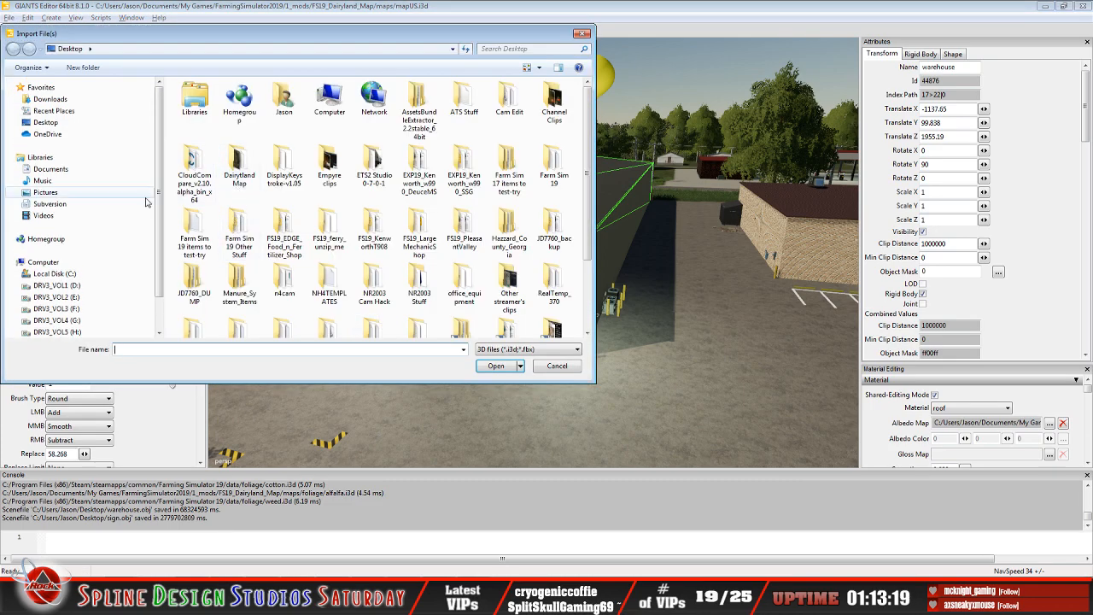
click(51, 168)
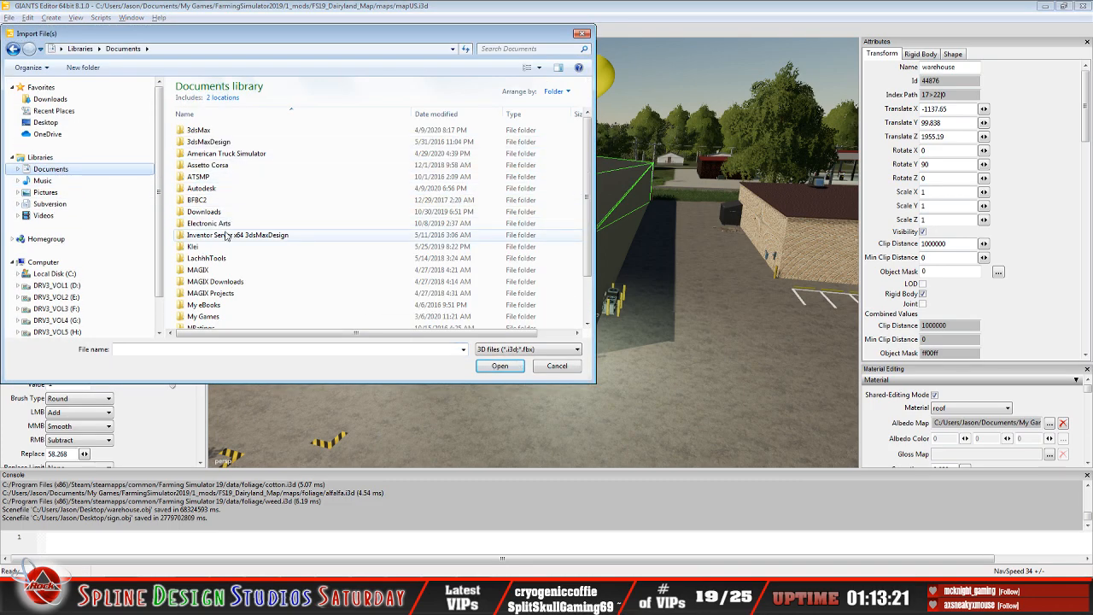
click(229, 235)
scroll(220, 256, down, 2)
click(215, 264)
double_click(215, 264)
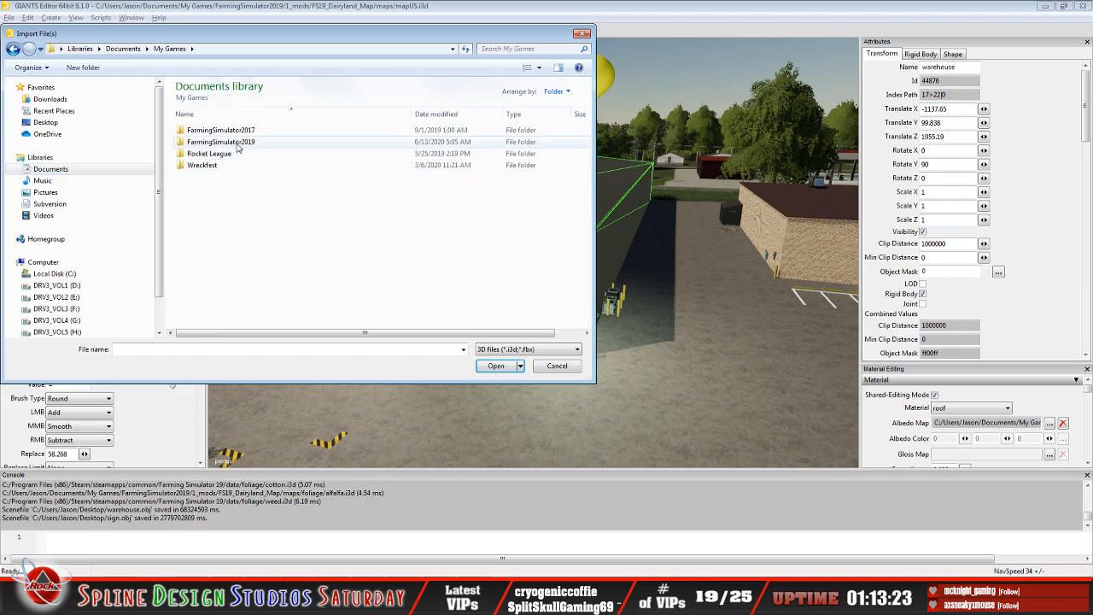
double_click(205, 142)
double_click(201, 132)
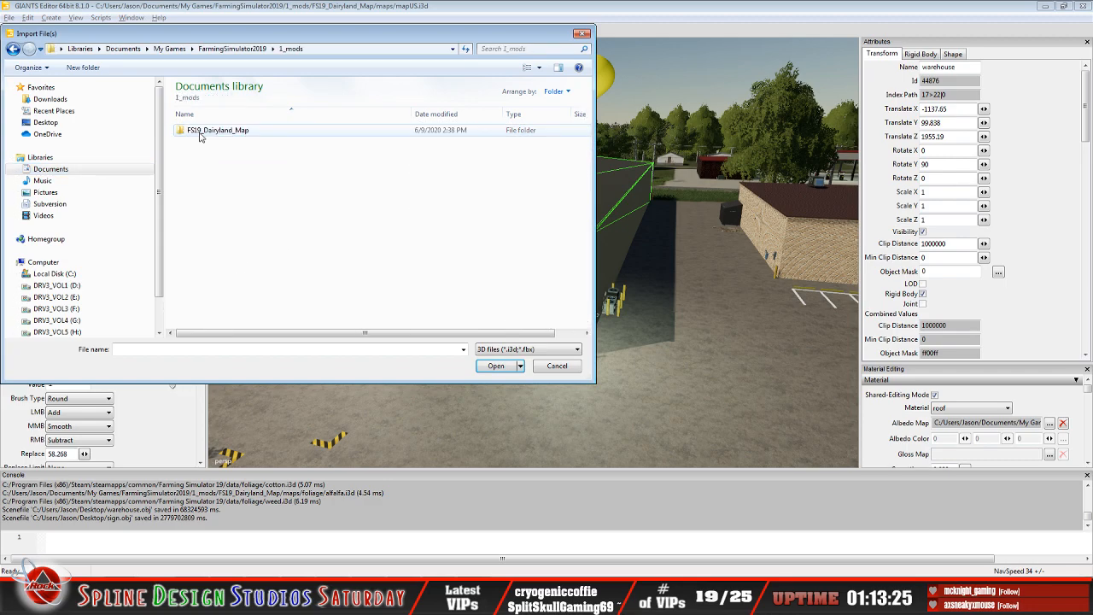
double_click(203, 130)
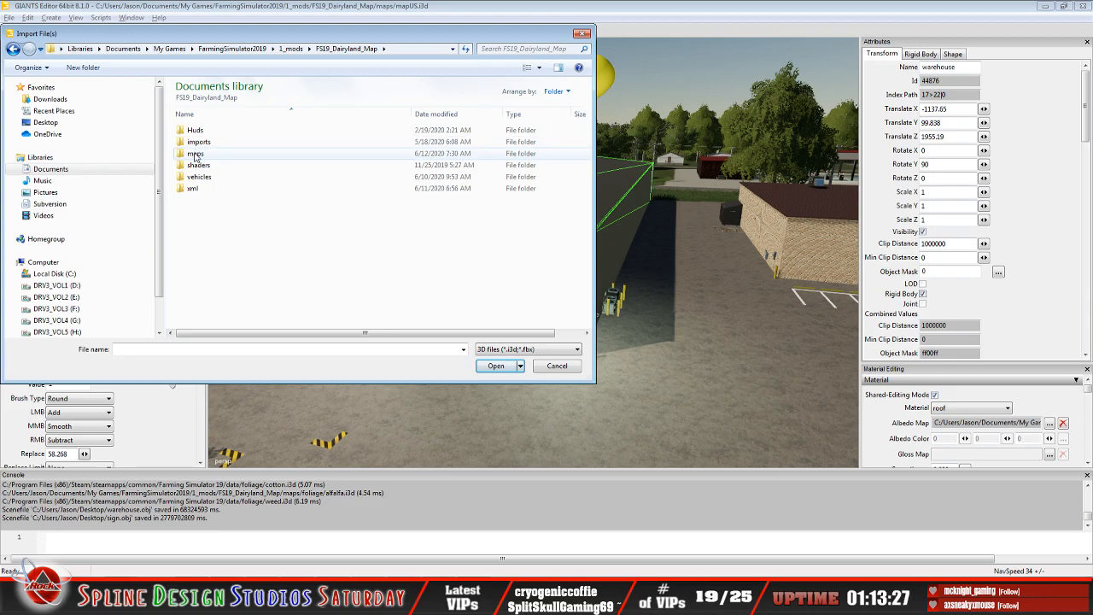
double_click(199, 142)
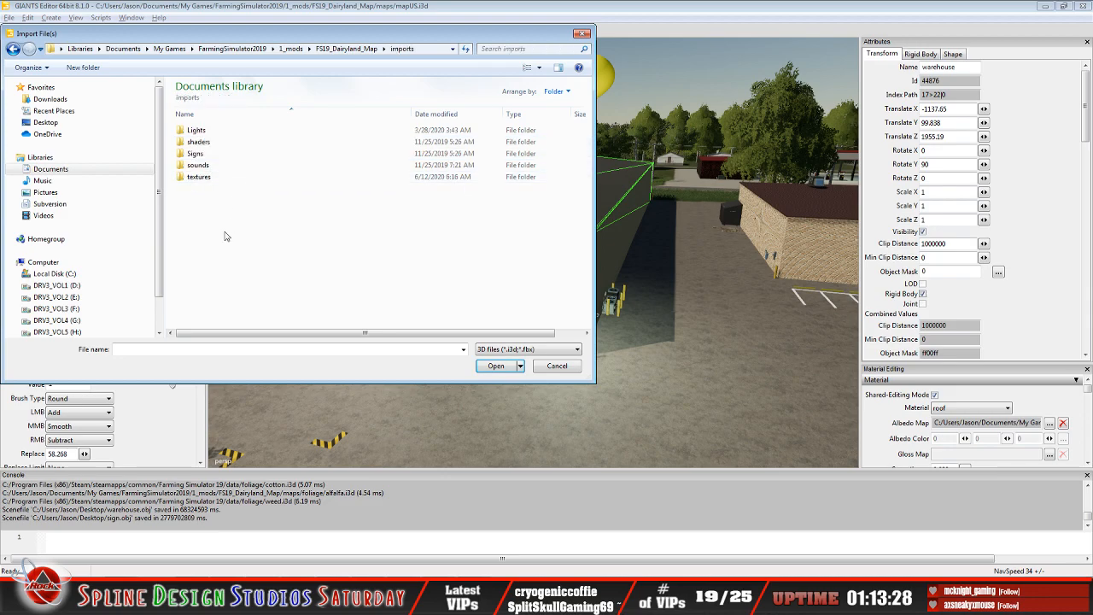
double_click(199, 178)
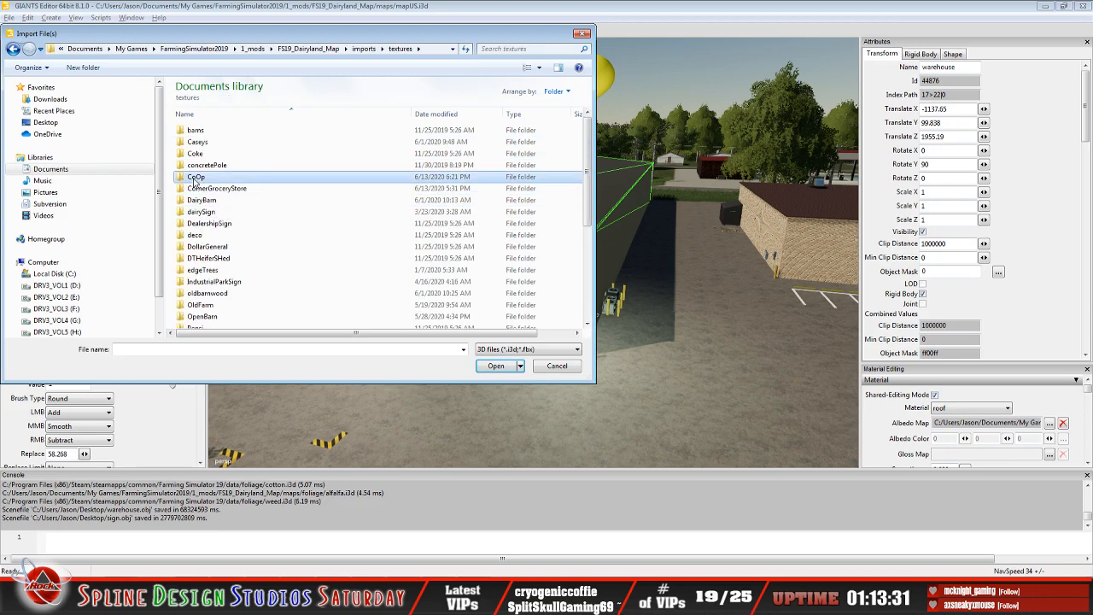
double_click(199, 176)
key(Down)
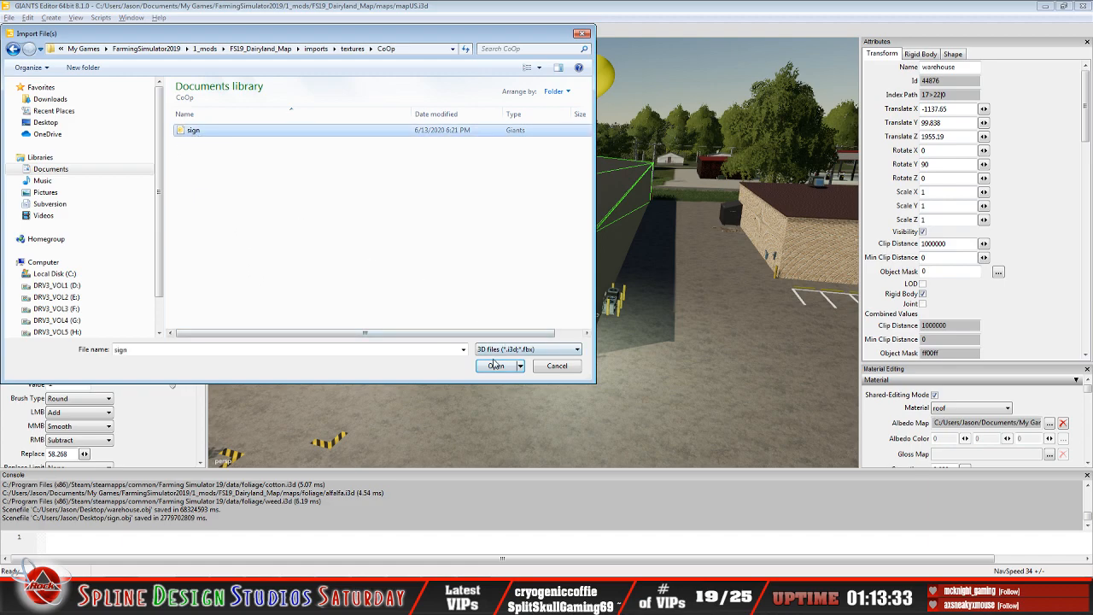
click(494, 366)
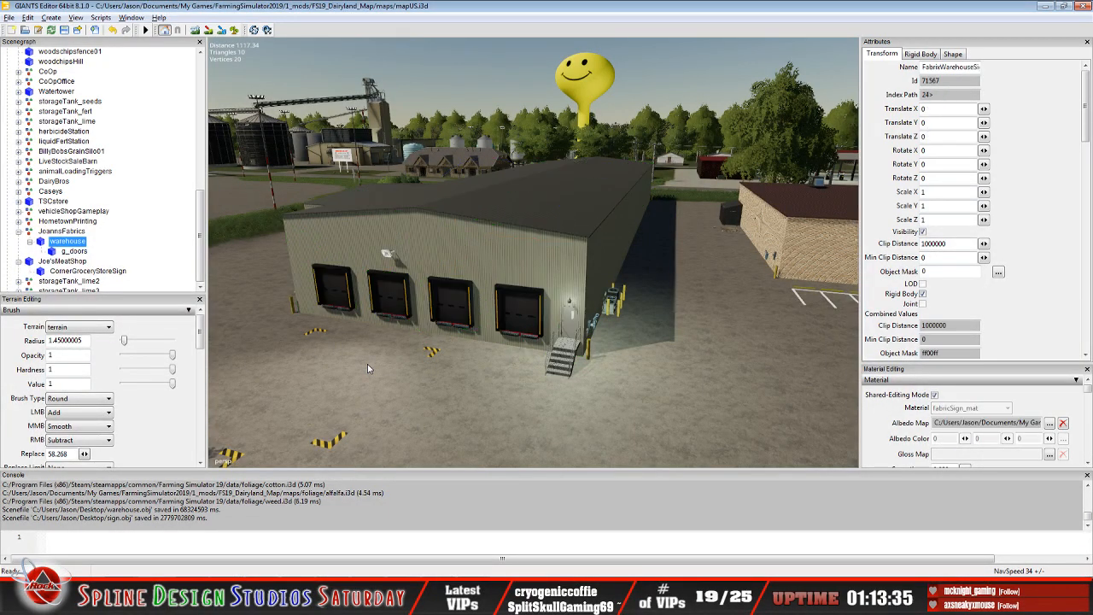
- Cut the imported warehouse sign and paste it into the JoannsFabrics group
click(28, 18)
click(48, 120)
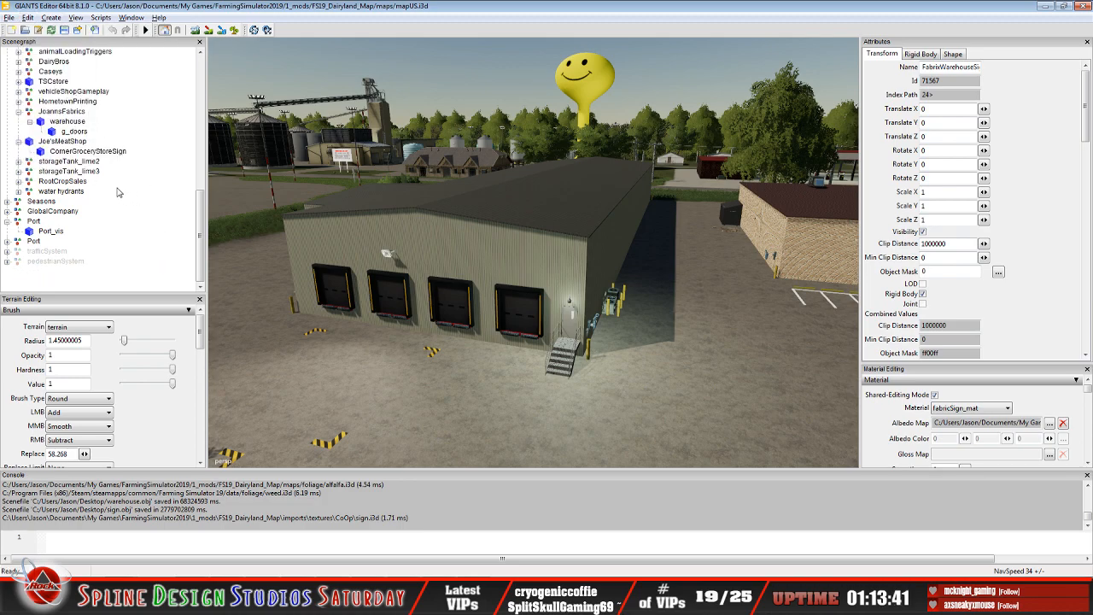
click(61, 112)
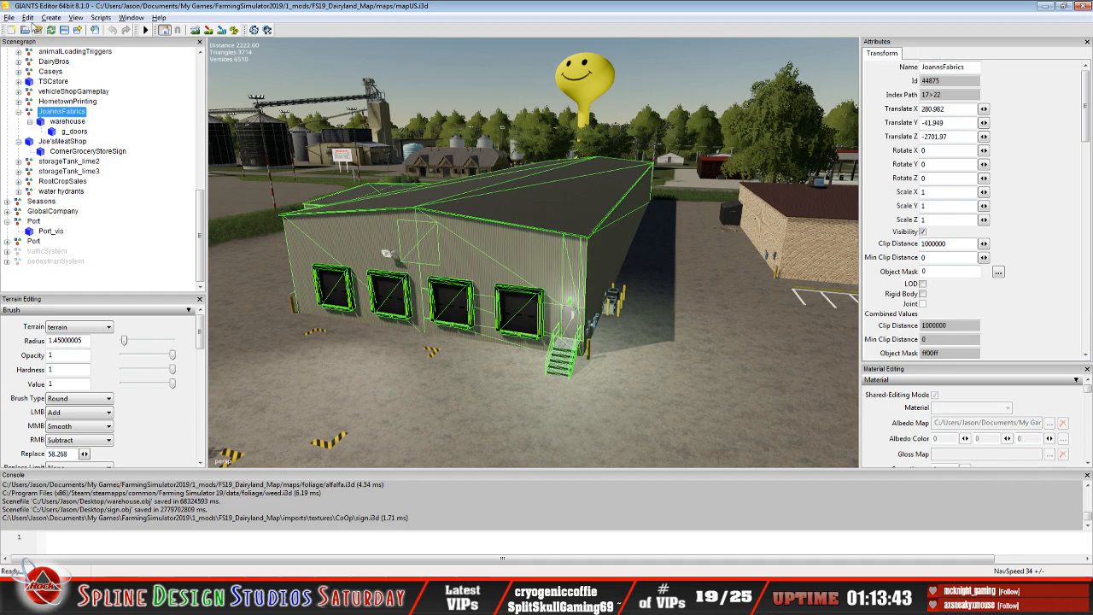
click(28, 18)
click(67, 111)
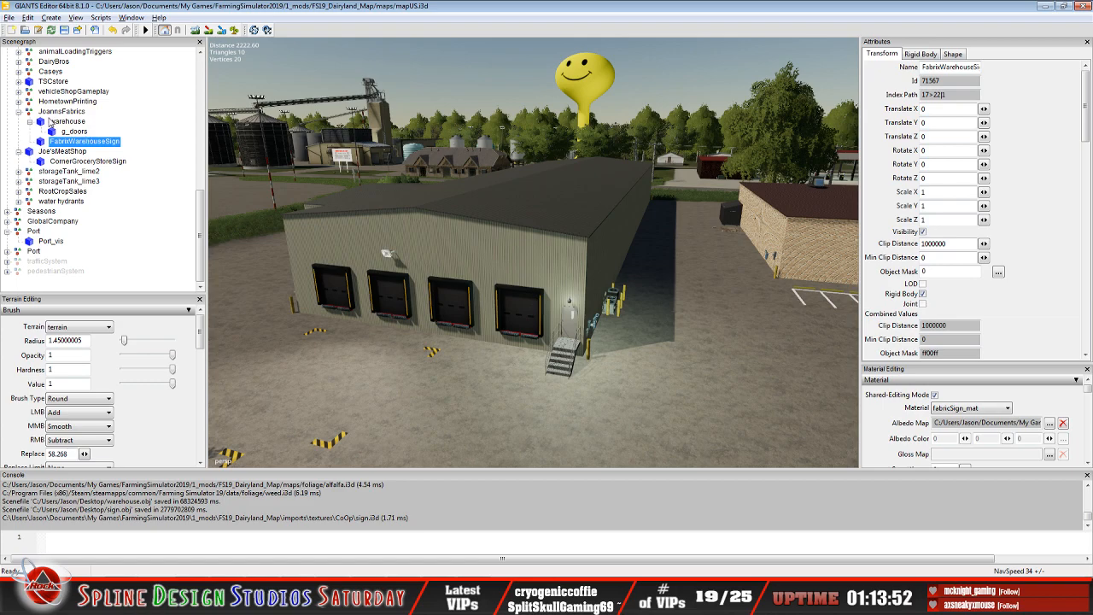
- Cut the warehouse sign and paste it as a child of the warehouse object in JoannsFabrics
click(28, 17)
click(49, 88)
click(69, 121)
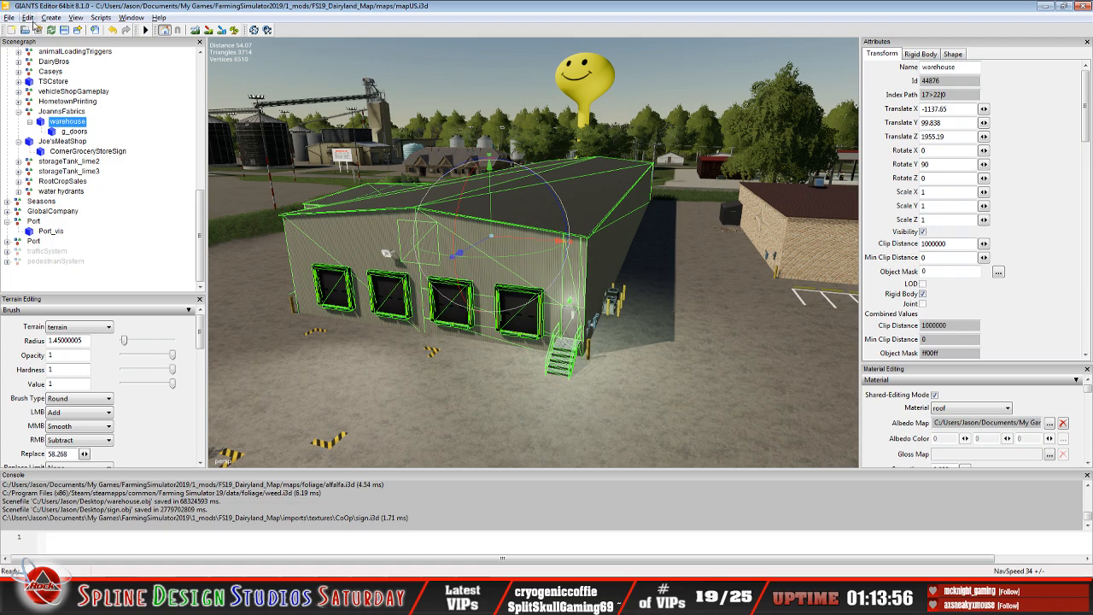
click(28, 18)
click(51, 110)
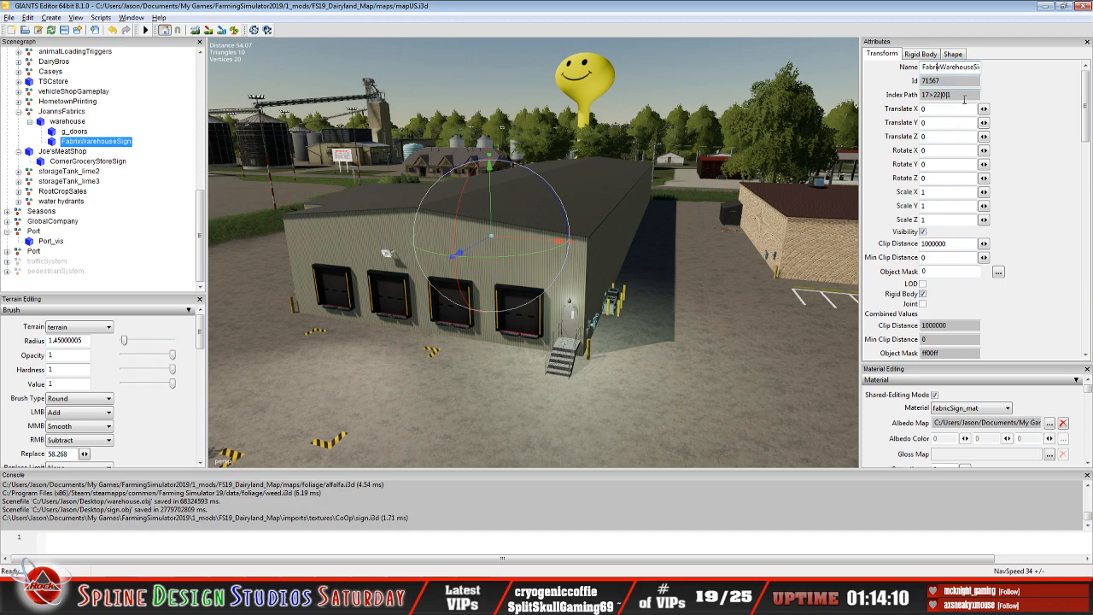
- Correct the sign object's name to FabricWarehouseSign and select the warehouse building in the viewport
key(BackSpace)
text(c)
key(Return)
click(630, 242)
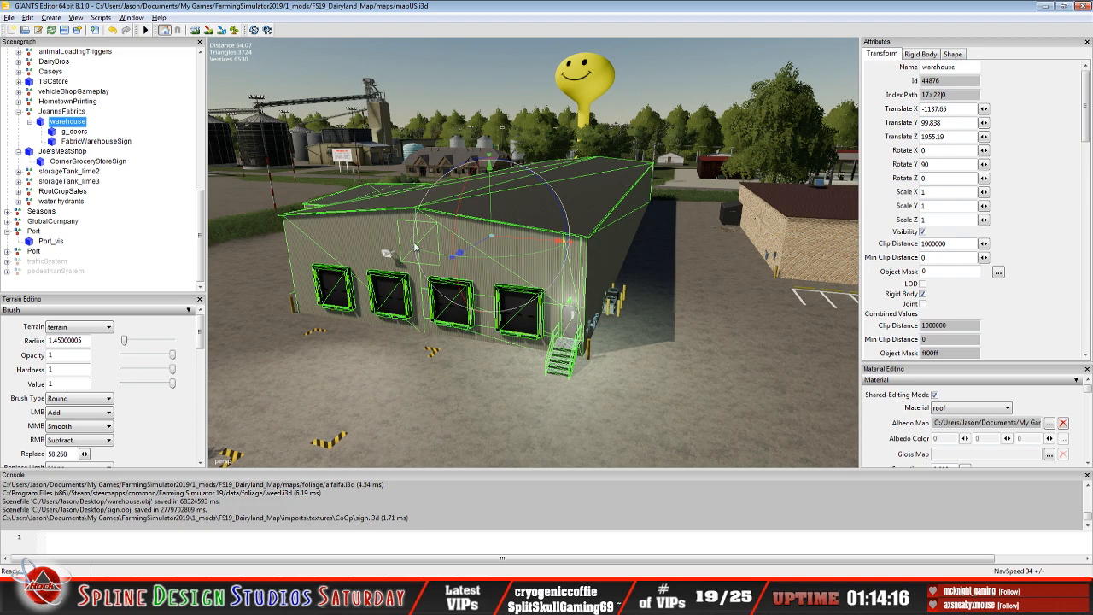
- Move FabricWarehouseSign along the warehouse's length toward the loading docks, to about 17.81 on the Z axis
click(96, 142)
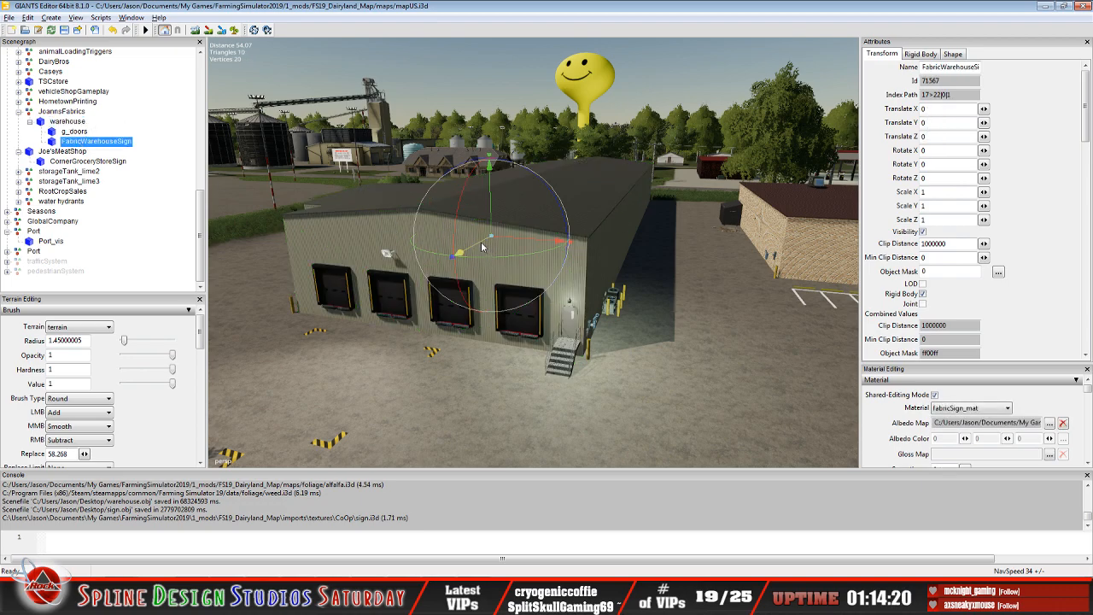
drag(430, 269, 317, 340)
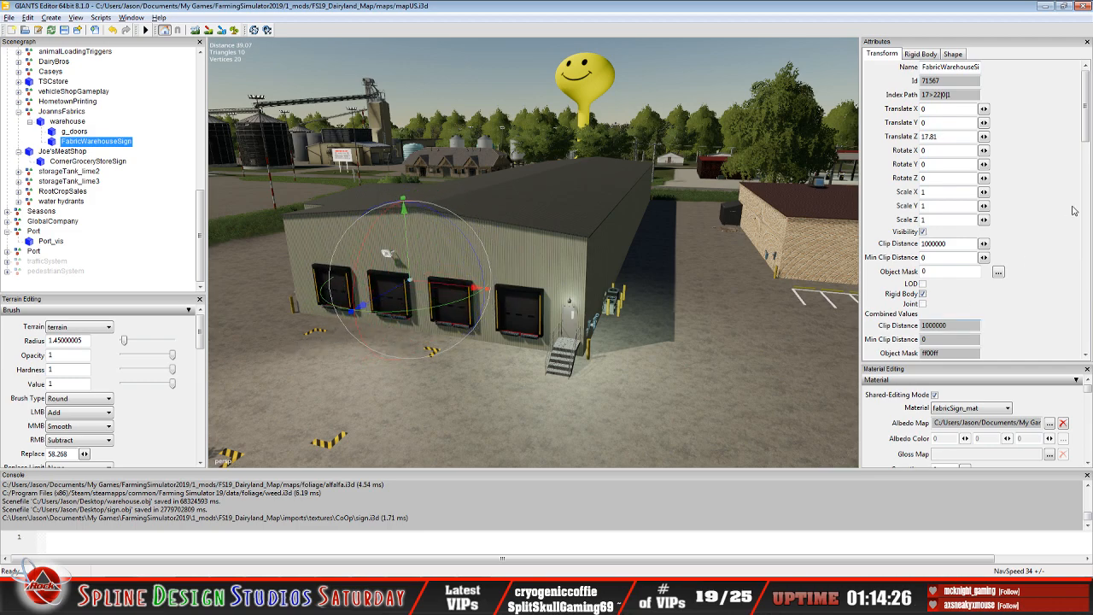
click(76, 125)
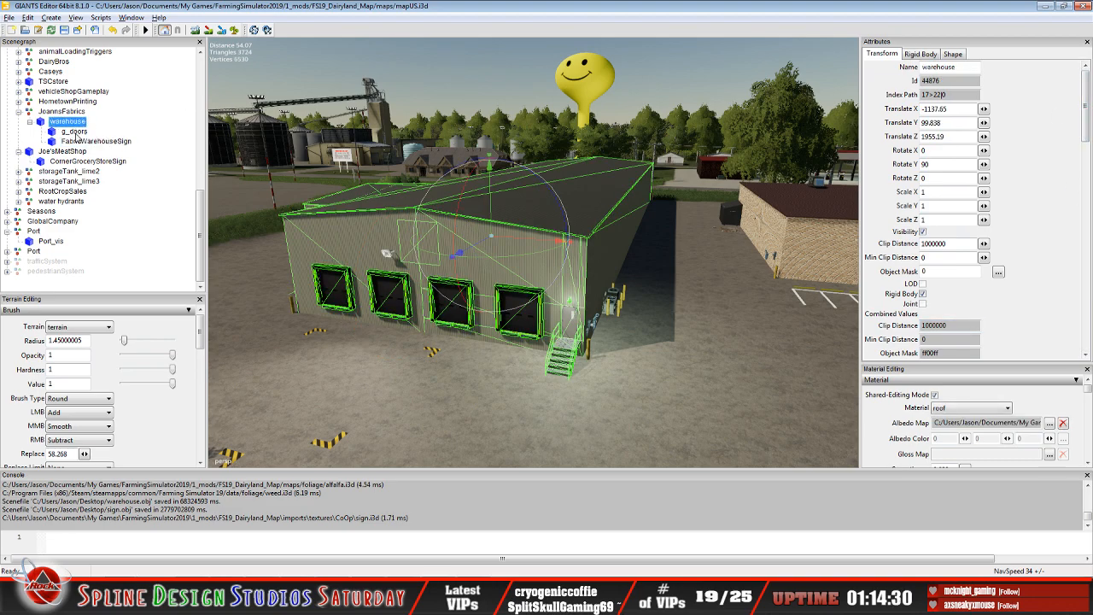
click(75, 133)
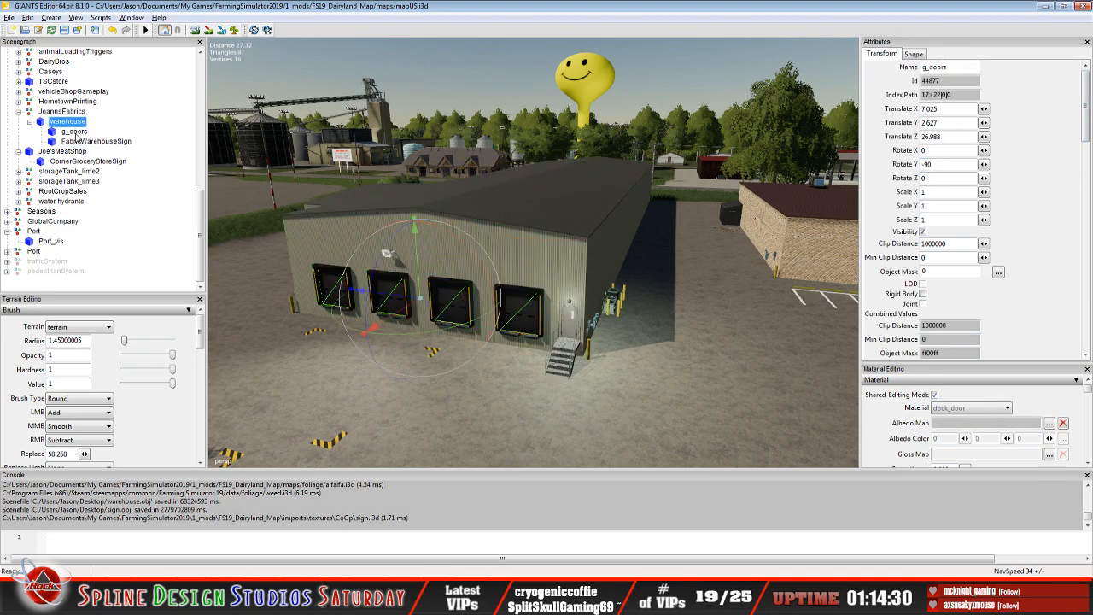
click(81, 142)
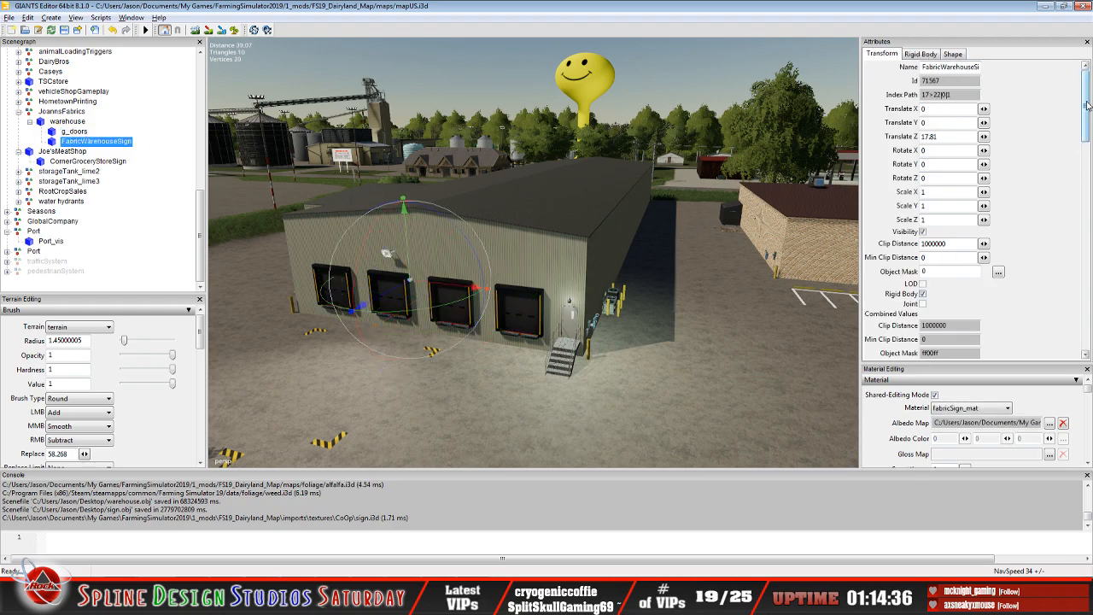
- Turn off the rigid body setting for FabricWarehouseSign
scroll(1079, 101, down, 3)
click(922, 195)
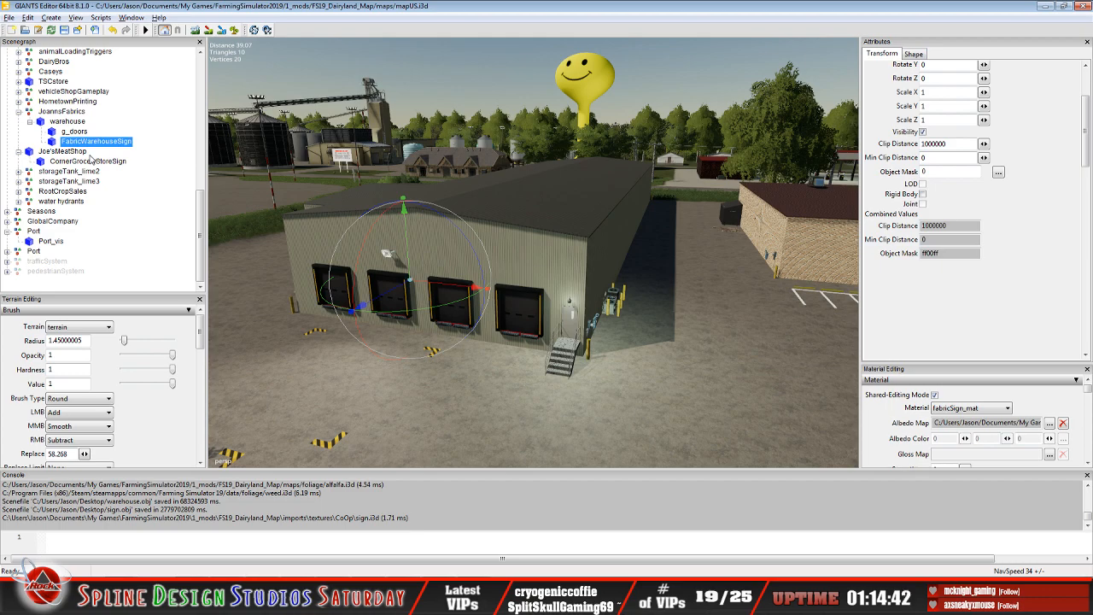
click(78, 163)
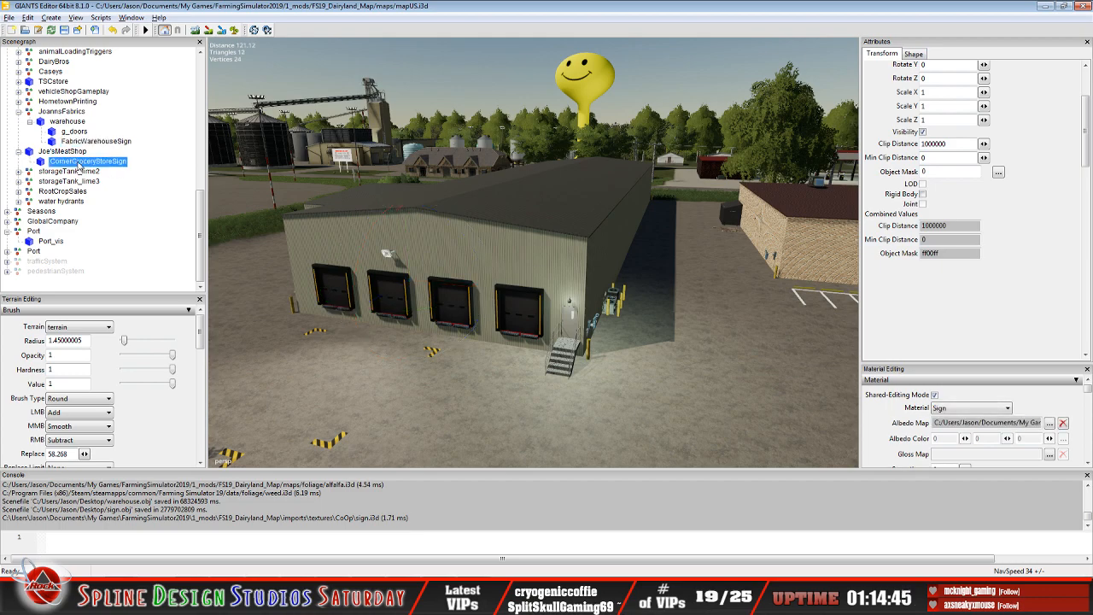
click(85, 141)
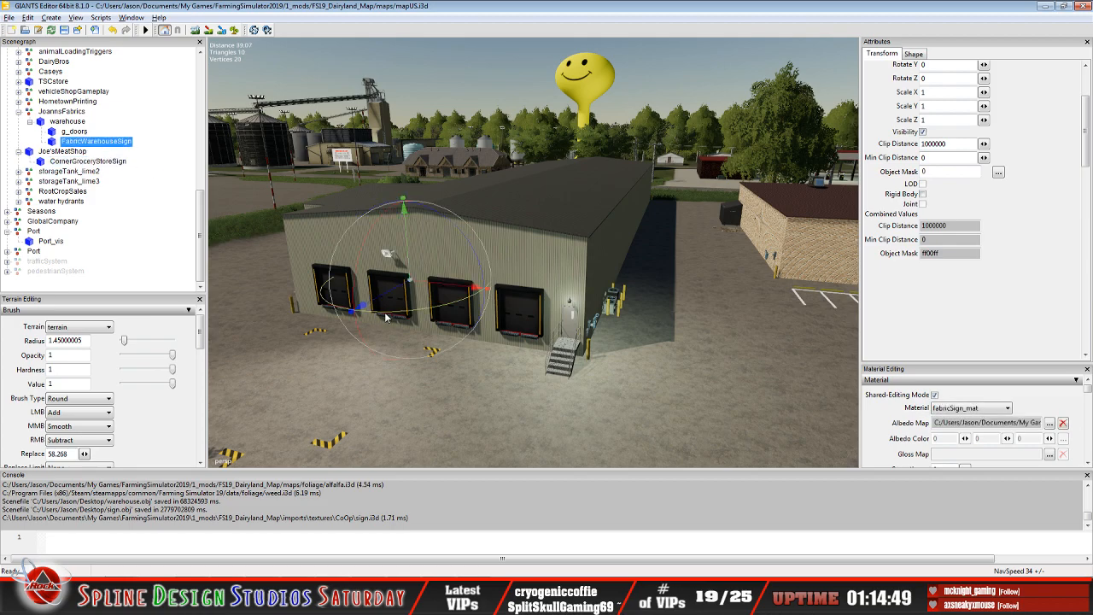
- Try rotating FabricWarehouseSign about its vertical and horizontal axes, undoing each rotation
drag(386, 318, 632, 296)
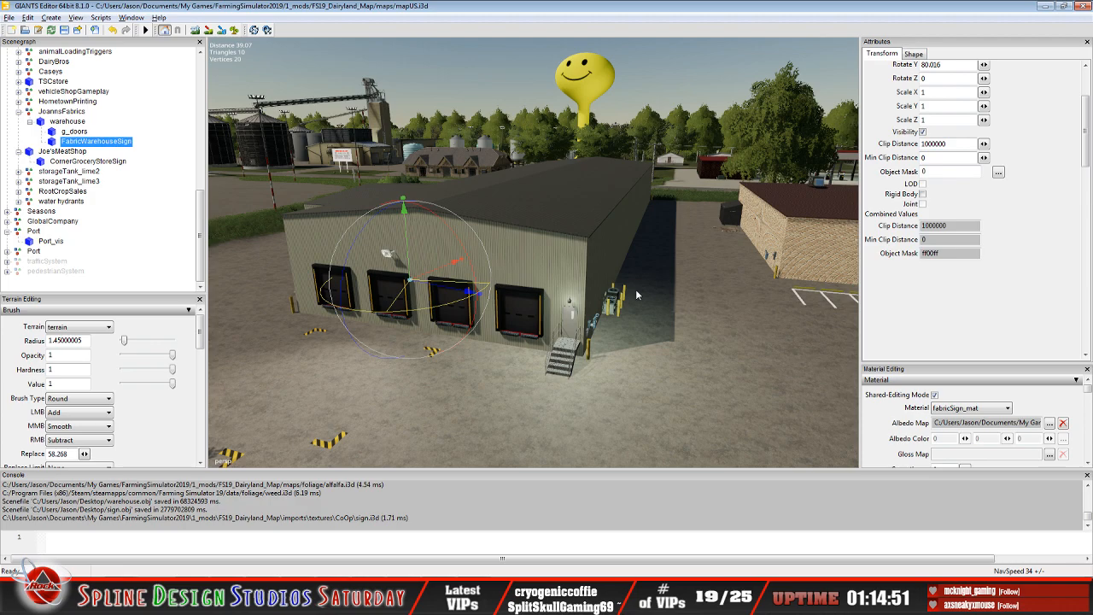
drag(636, 296, 682, 256)
drag(656, 273, 495, 319)
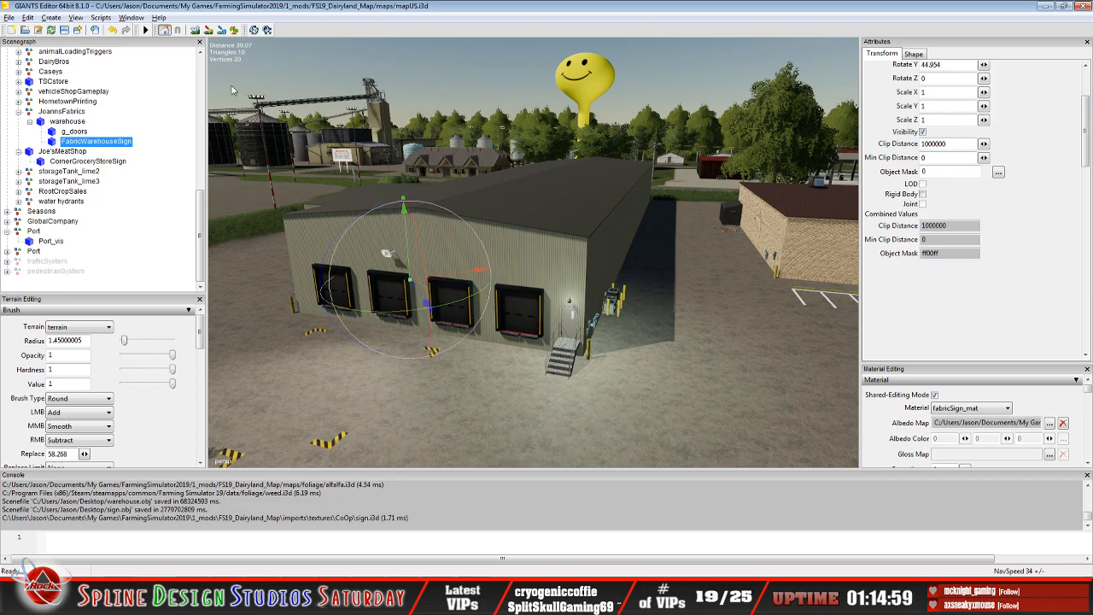
click(112, 30)
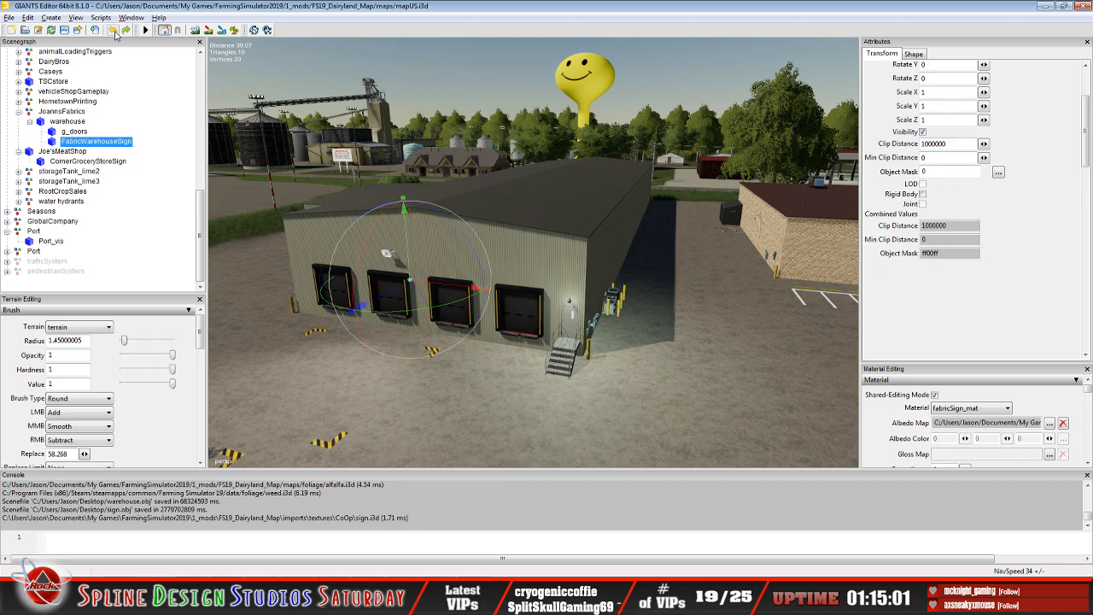
drag(369, 238, 329, 344)
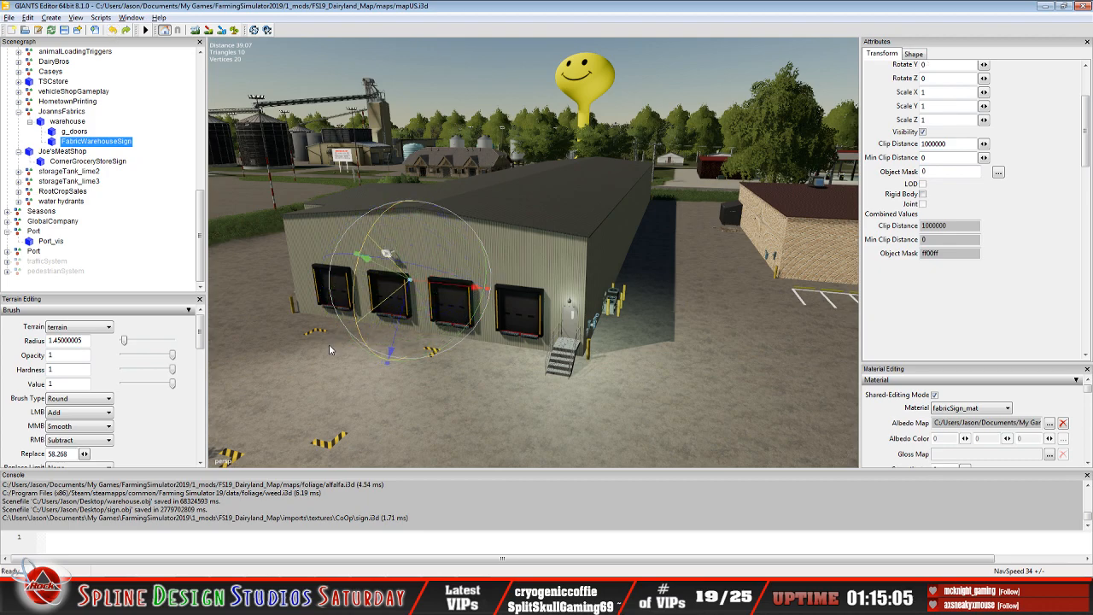
click(112, 30)
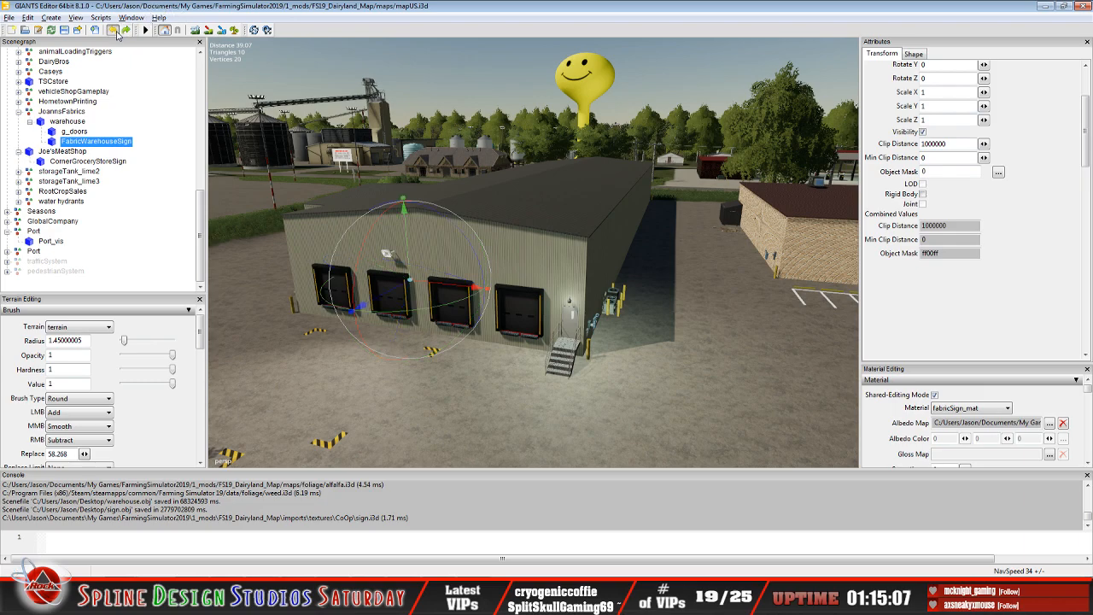
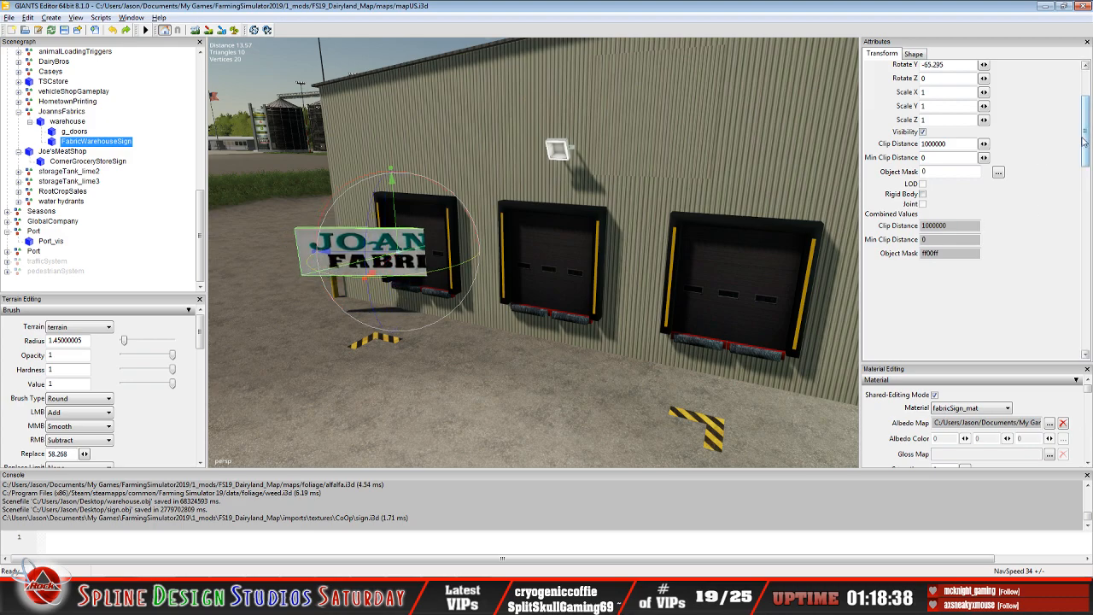
- Set FabricWarehouseSign's Y rotation to -90 so it faces outward from the dock wall
scroll(1039, 159, up, 3)
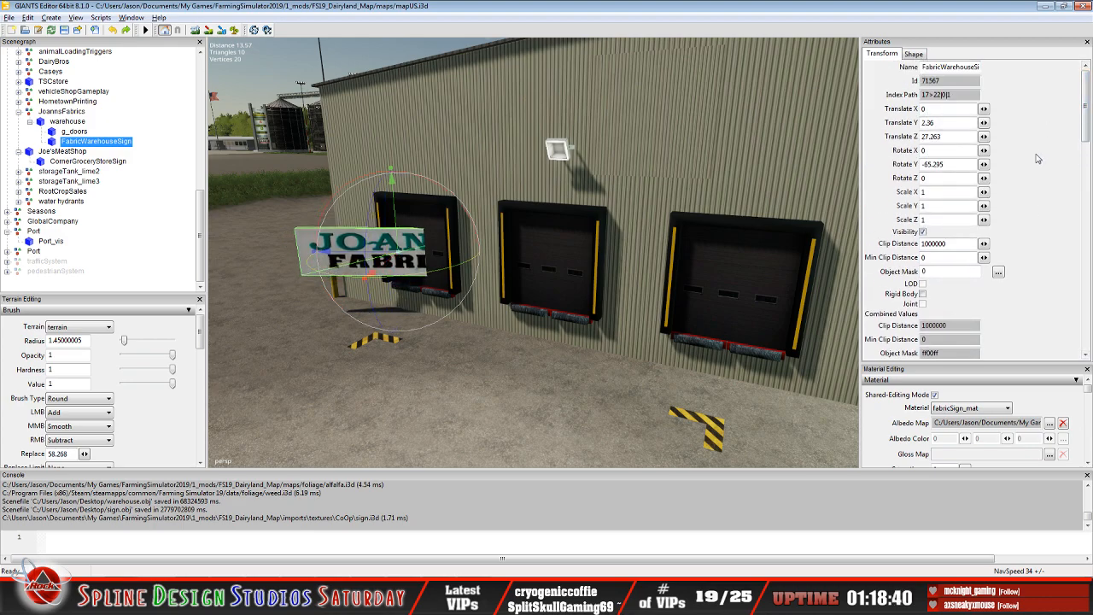
click(963, 163)
key(BackSpace)
key(BackSpace)
key(BackSpace)
key(BackSpace)
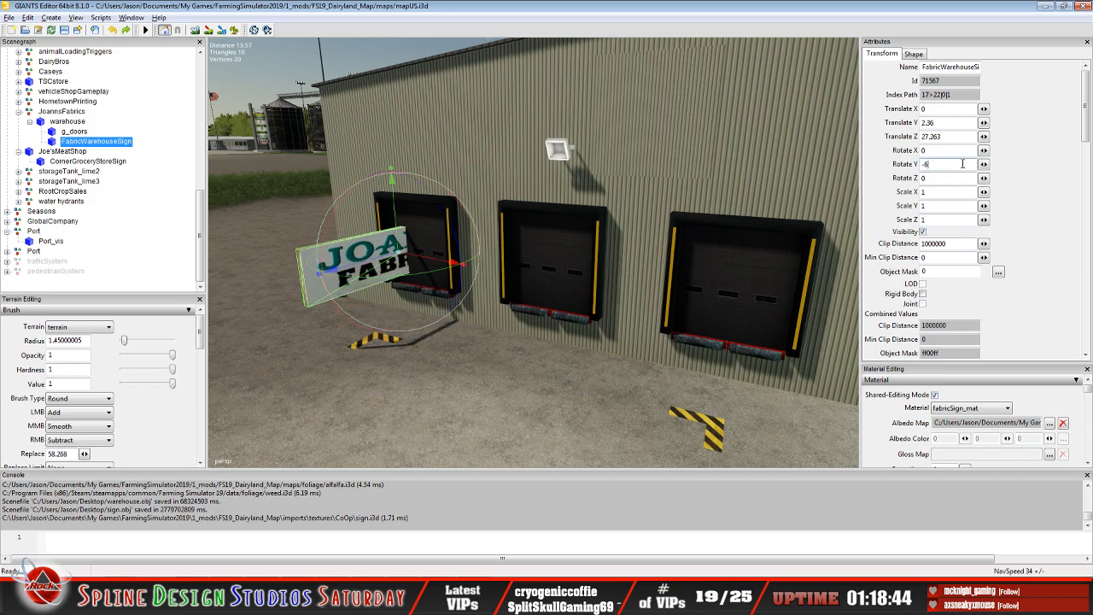
text(90)
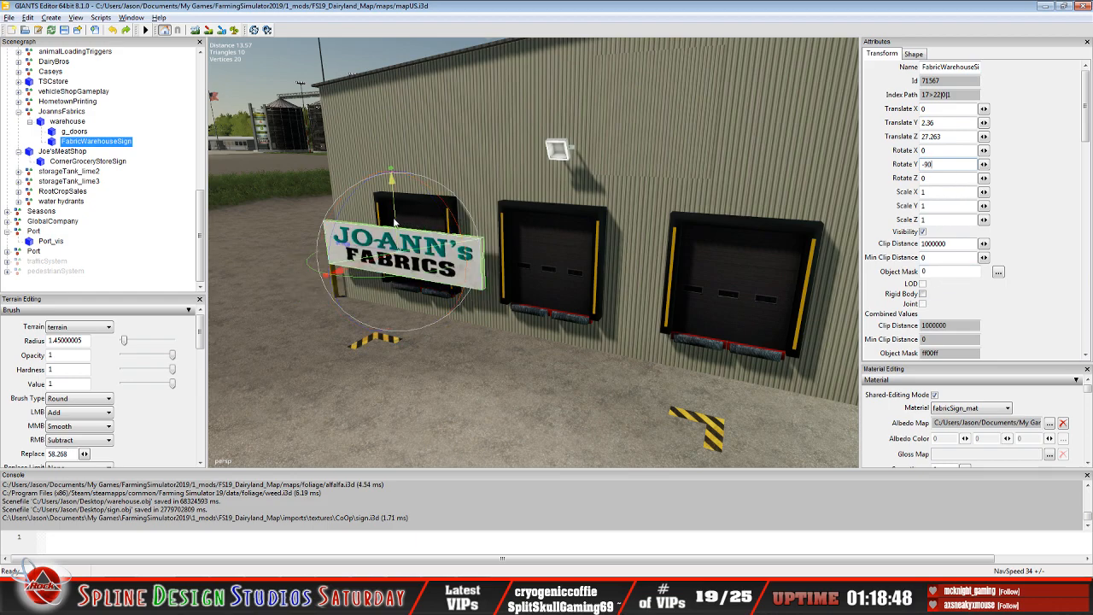
- Raise the sign and shift it sideways above the dock doors, to about X 7.616 and Y 5.56
drag(398, 220, 408, 155)
scroll(497, 195, down, 3)
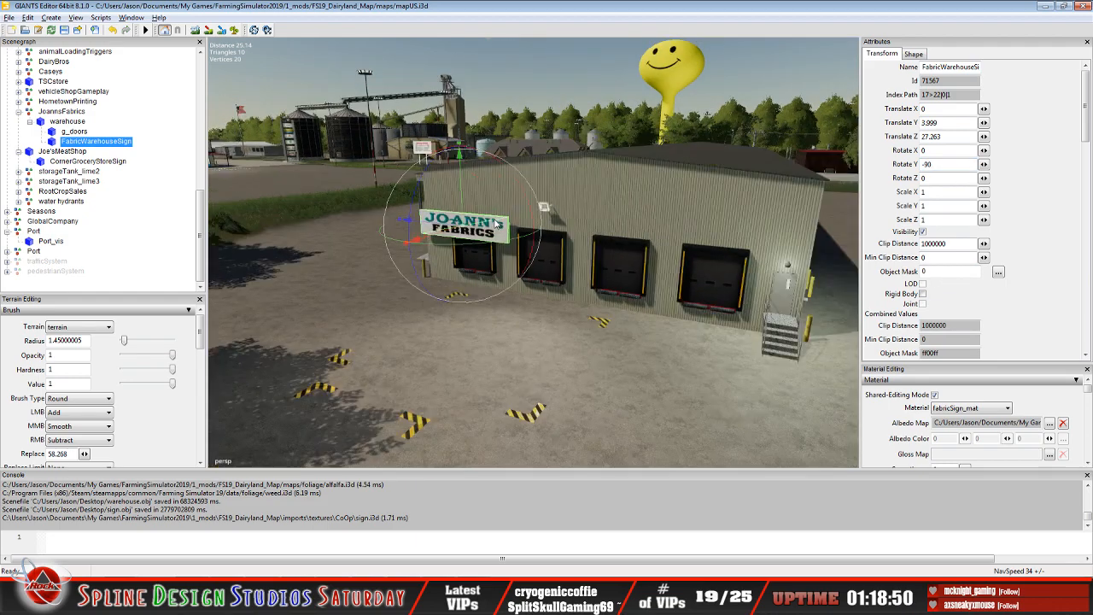
alt+middle_drag(552, 255, 535, 256)
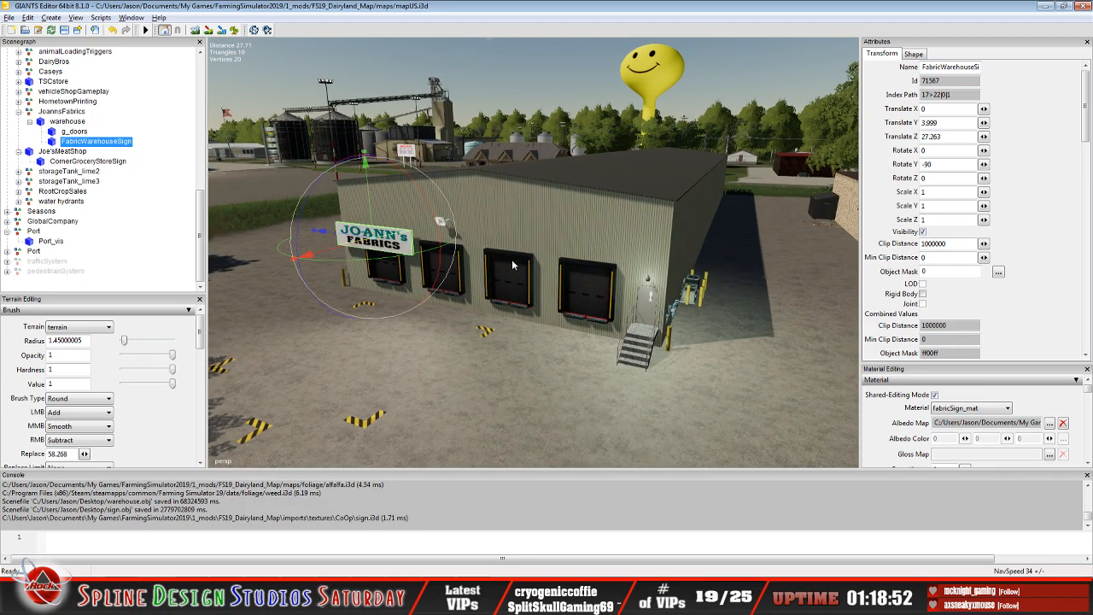
scroll(511, 256, up, 3)
drag(441, 251, 462, 178)
scroll(493, 208, up, 3)
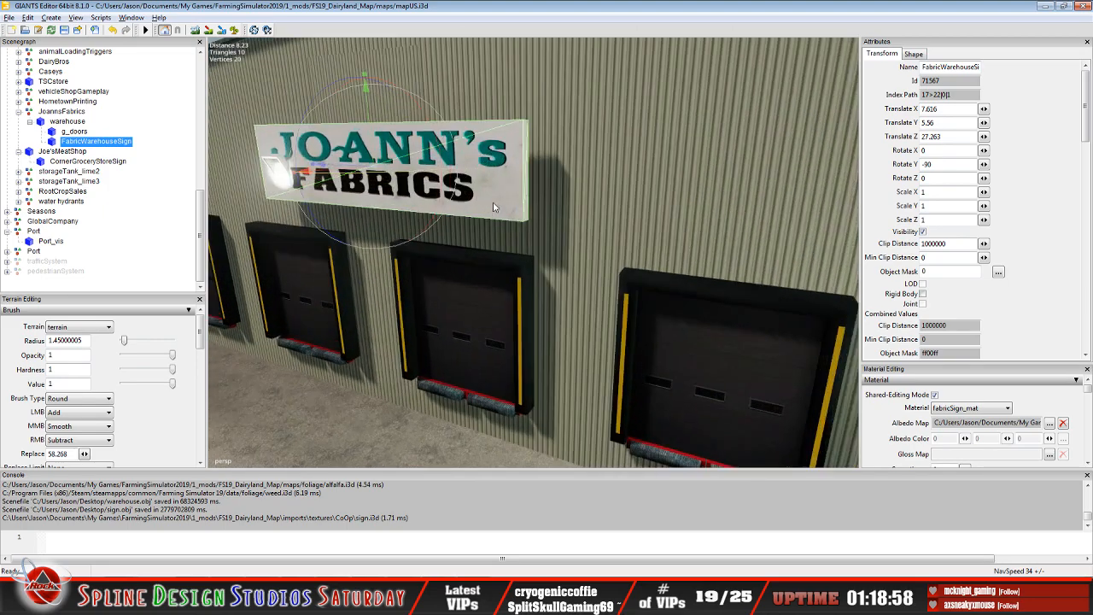
- Push the JOANN's FABRICS sign back toward the warehouse wall, to about 26.839 on the Z axis
alt+middle_drag(495, 221, 500, 228)
alt+drag(505, 293, 519, 290)
alt+drag(659, 322, 647, 320)
alt+middle_drag(648, 320, 649, 320)
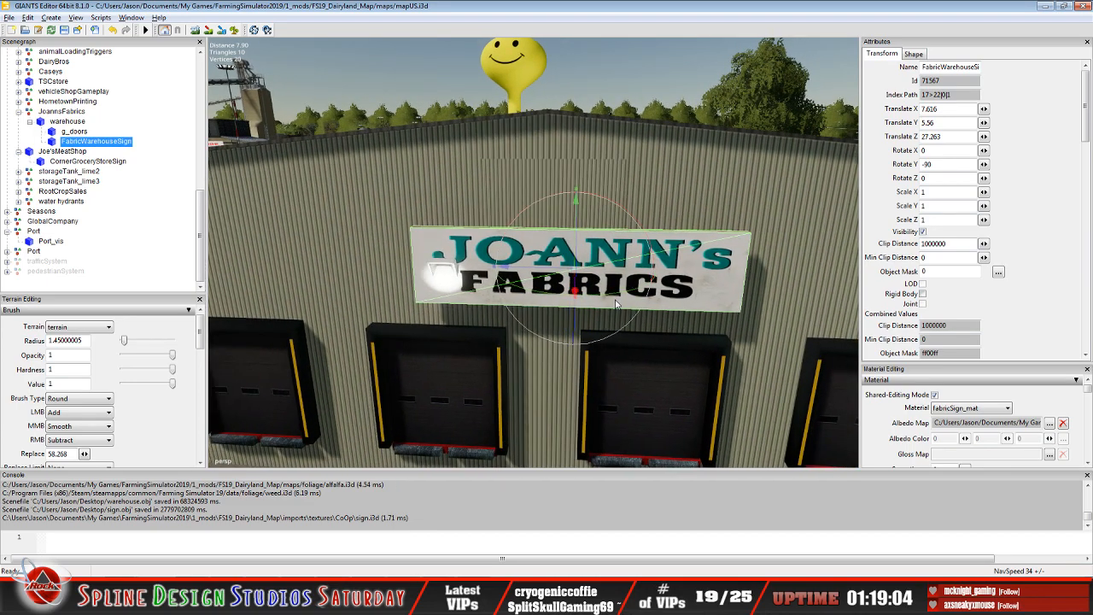
alt+drag(733, 336, 568, 333)
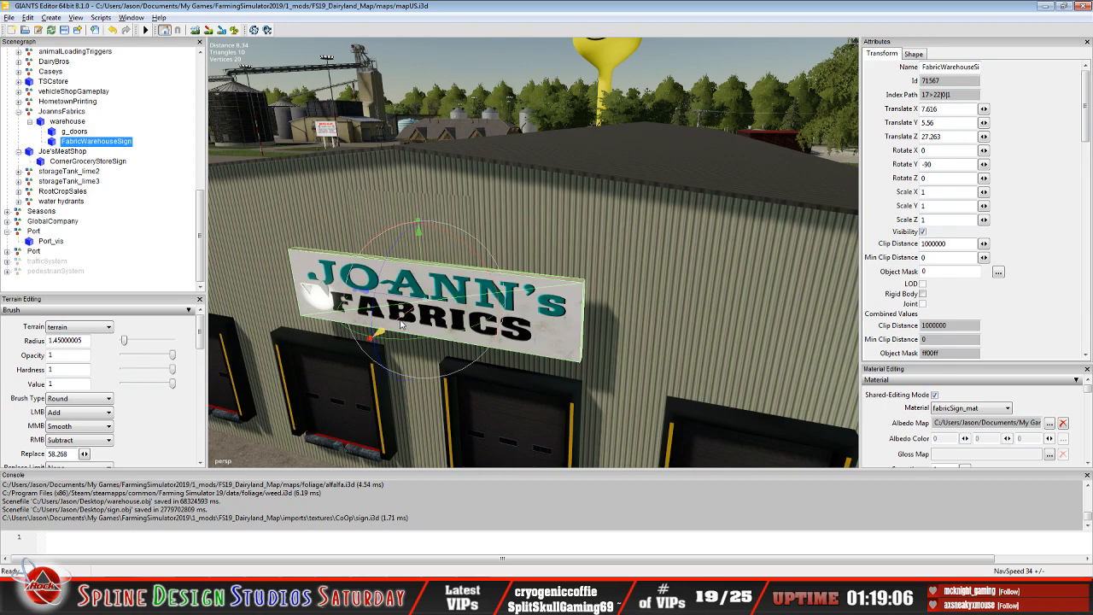
key(f)
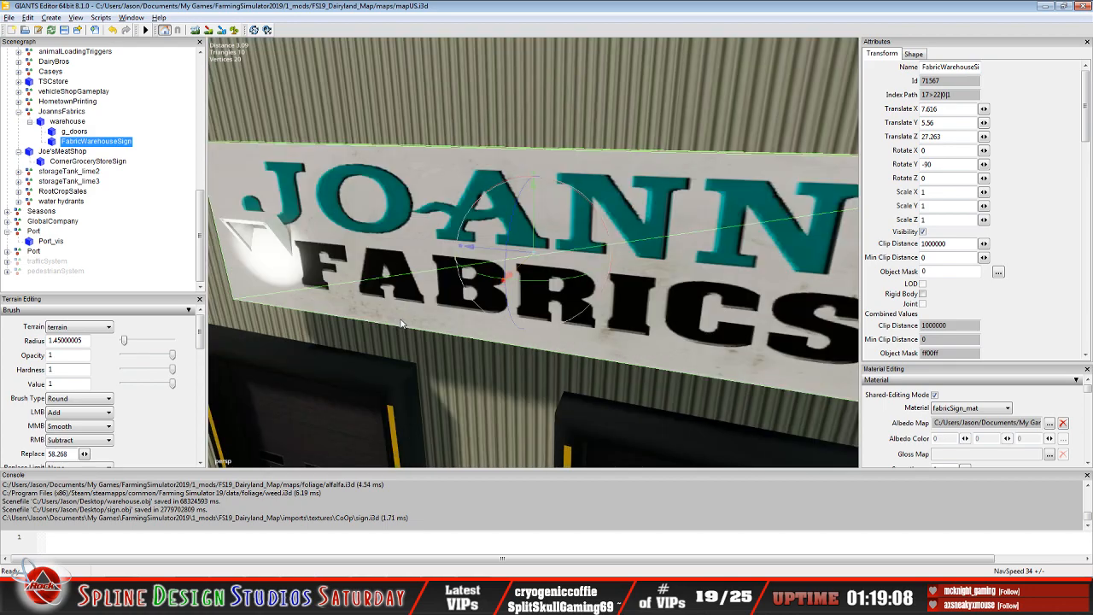
scroll(441, 331, down, 4)
alt+drag(442, 342, 481, 342)
drag(514, 266, 539, 261)
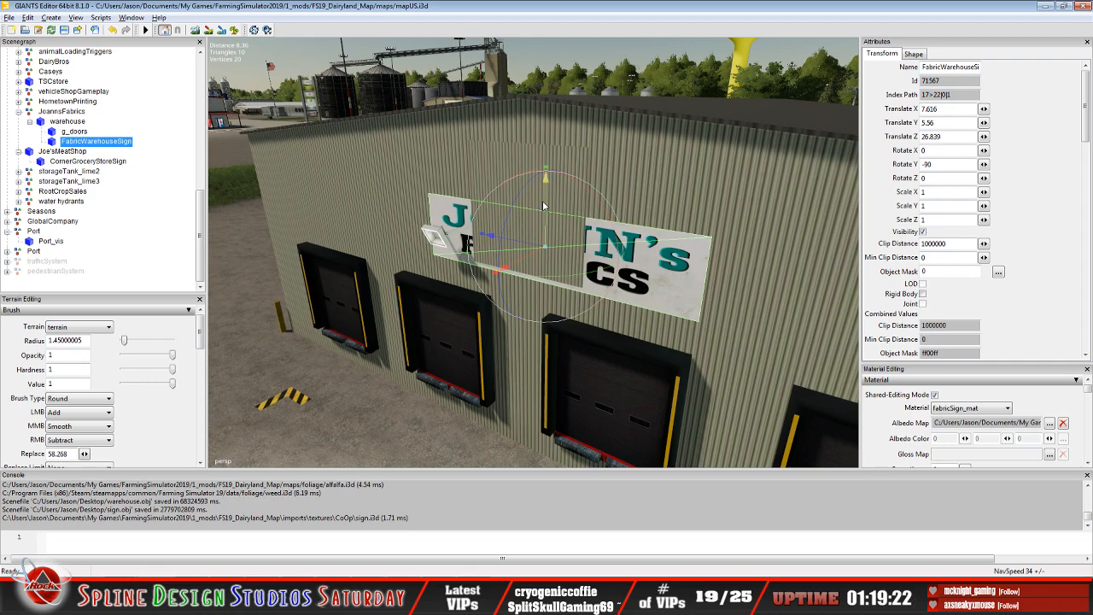
- Raise the sign above the wall light to about Y 6.438 and pull it out from the siding to about Z 26.936
drag(544, 200, 544, 154)
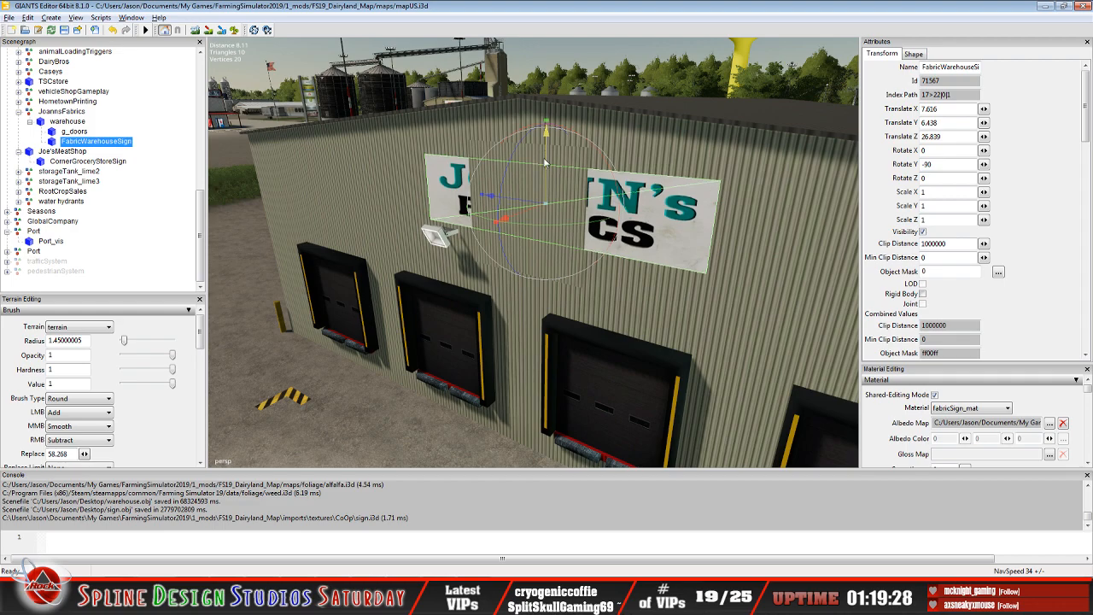
scroll(545, 166, down, 2)
alt+drag(513, 225, 664, 222)
scroll(557, 210, up, 3)
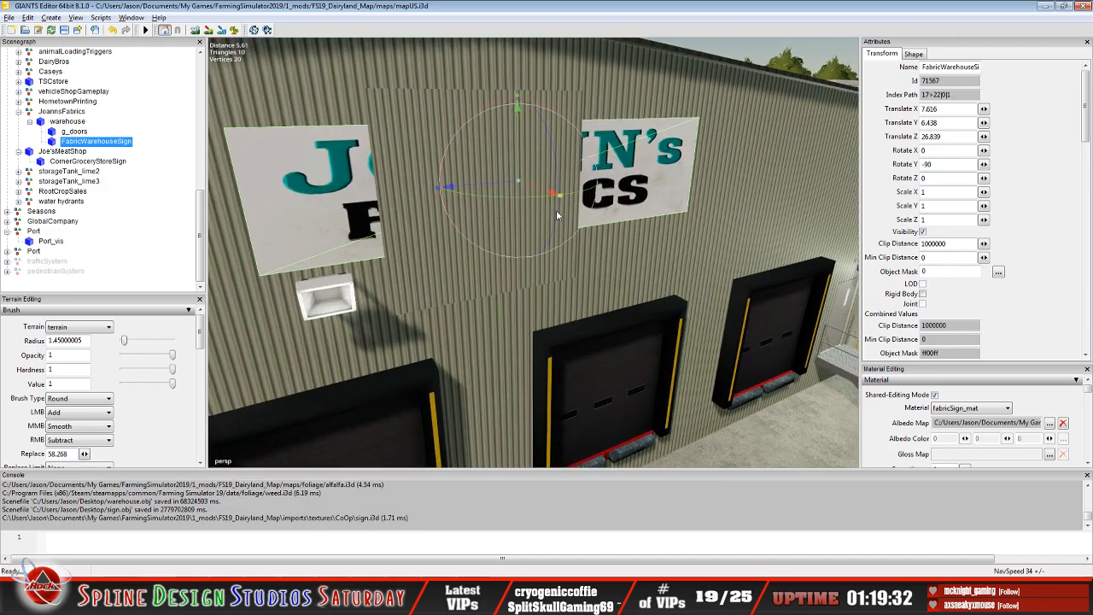
scroll(559, 216, down, 1)
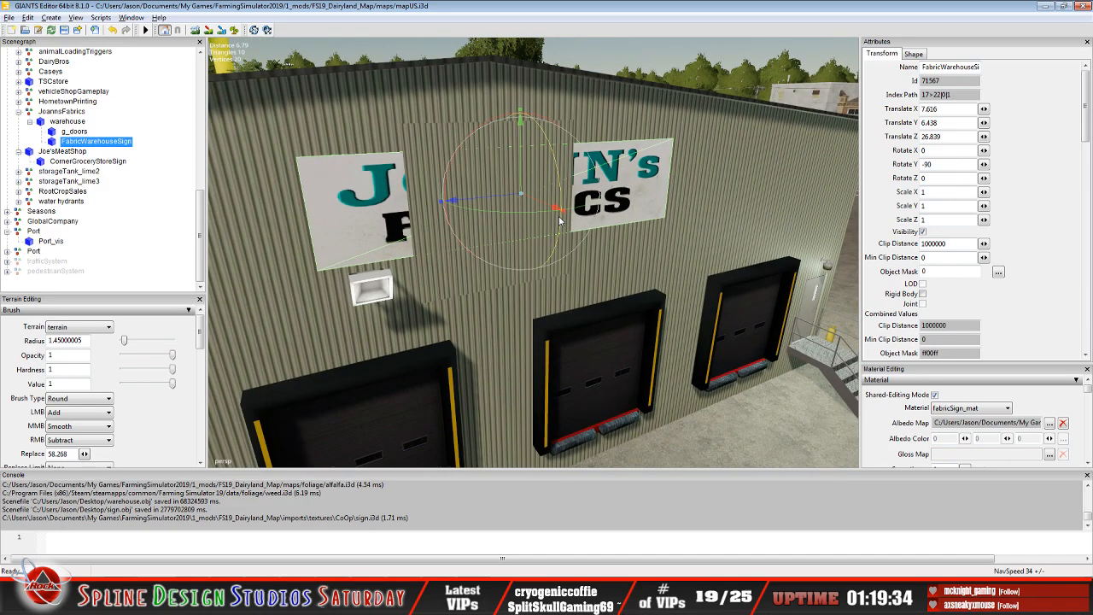
scroll(559, 216, down, 2)
alt+middle_drag(560, 221, 558, 219)
drag(559, 254, 563, 264)
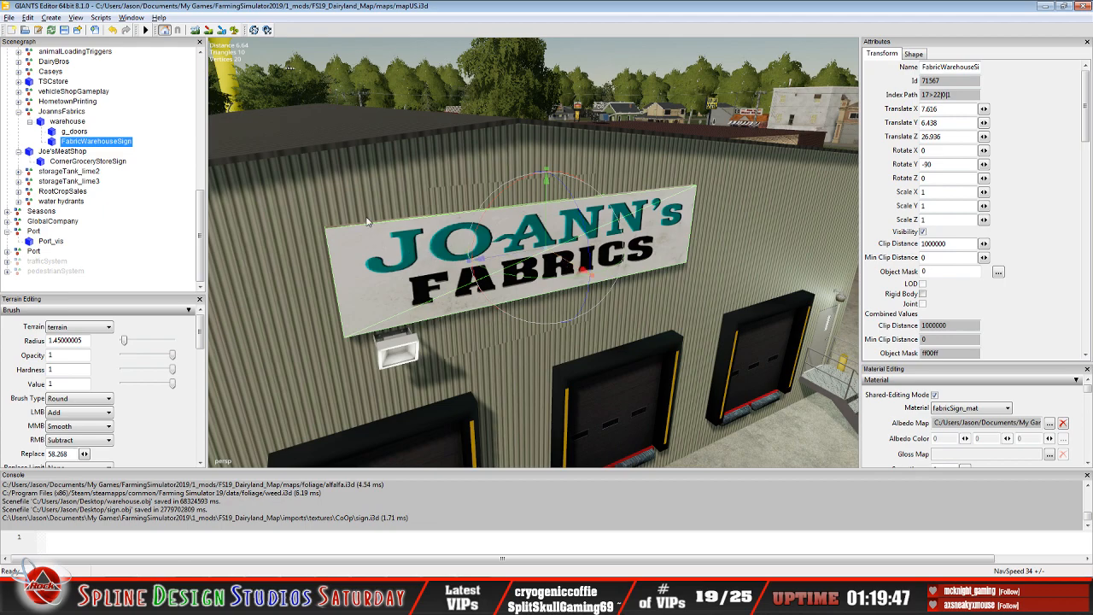
- Nudge FabricWarehouseSign outward to about Z 26.956 and raise it to about Y 6.716 on the warehouse wall
click(343, 190)
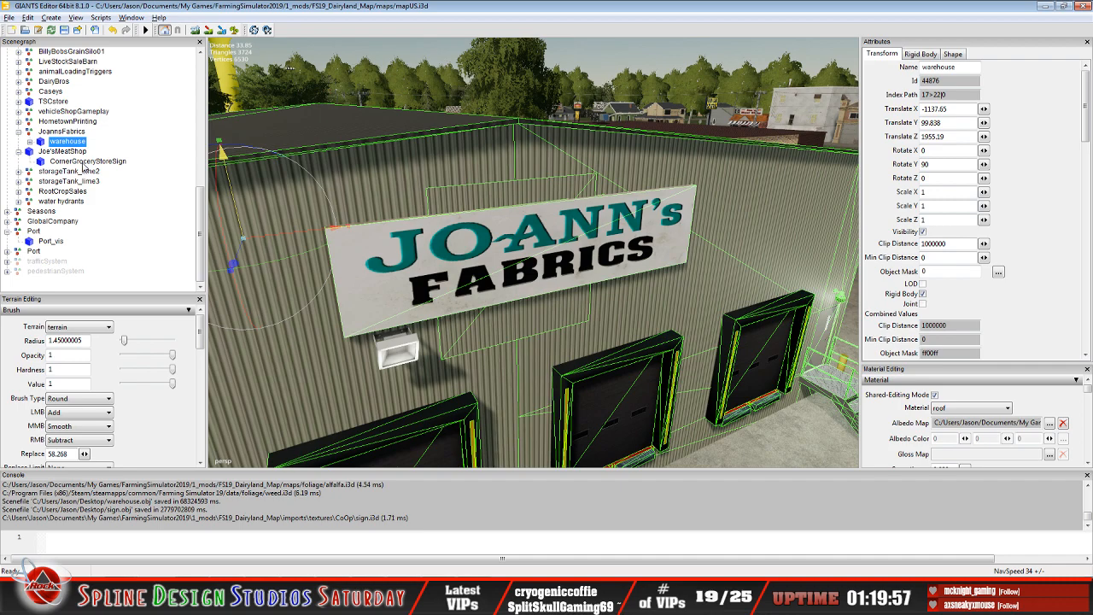
click(31, 142)
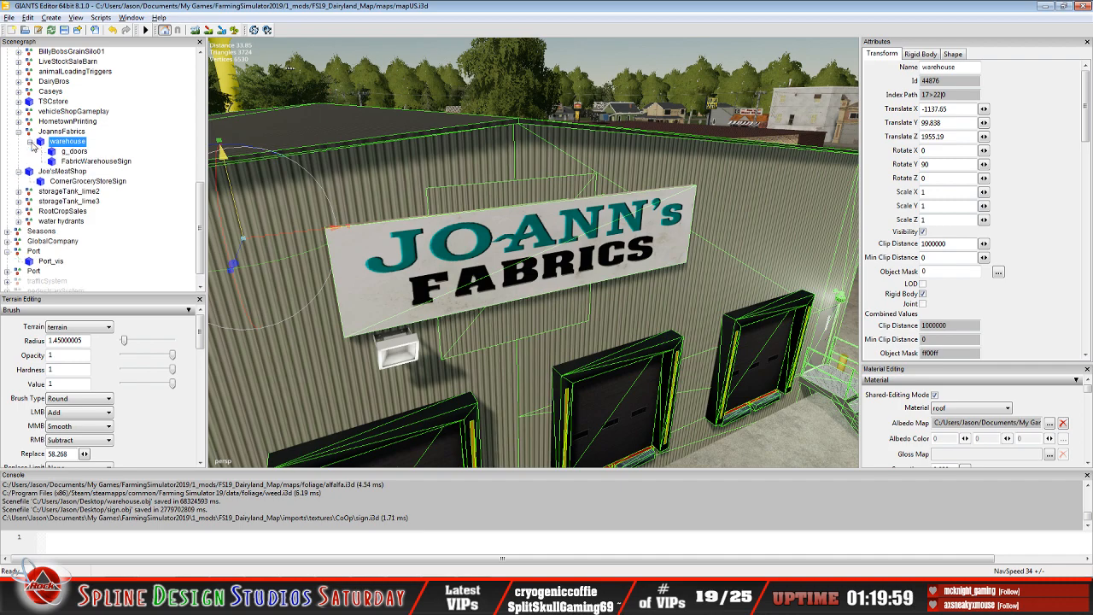
click(418, 256)
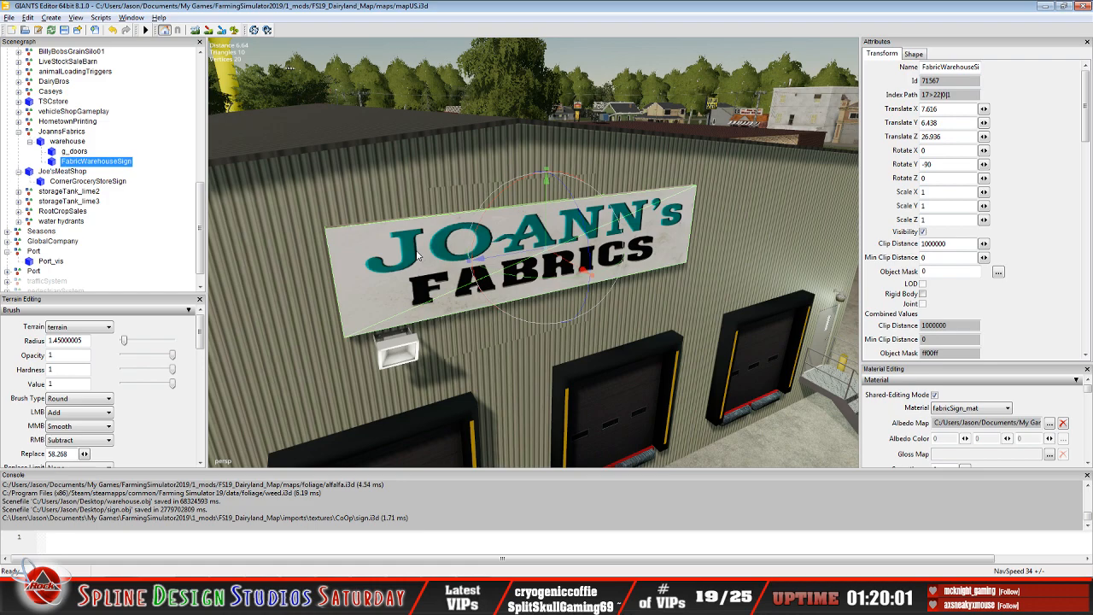
middle_drag(432, 295, 484, 318)
scroll(484, 318, up, 5)
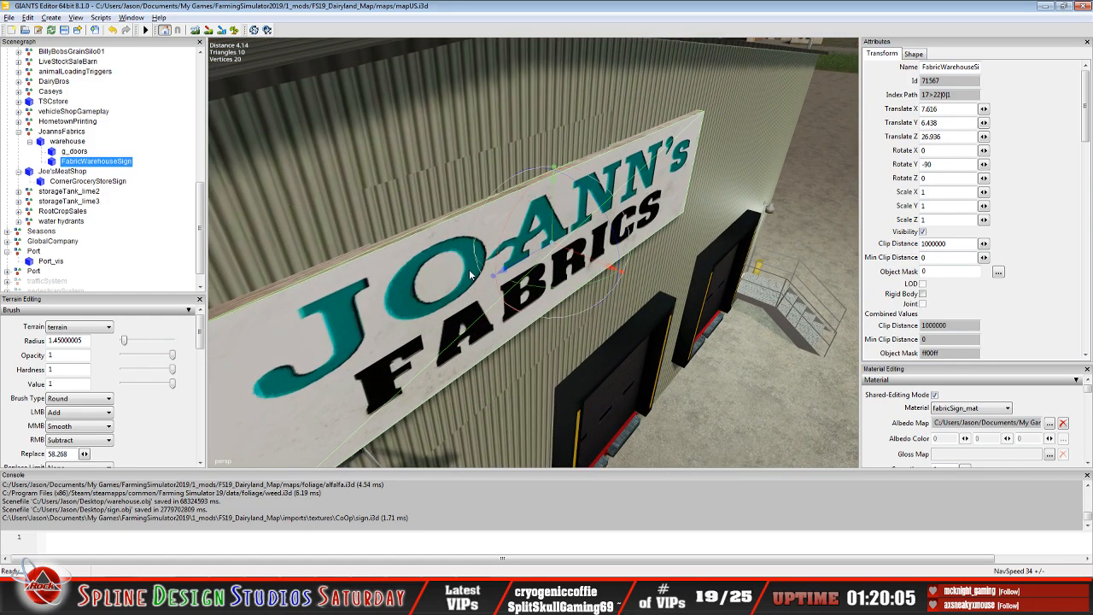
scroll(469, 273, down, 2)
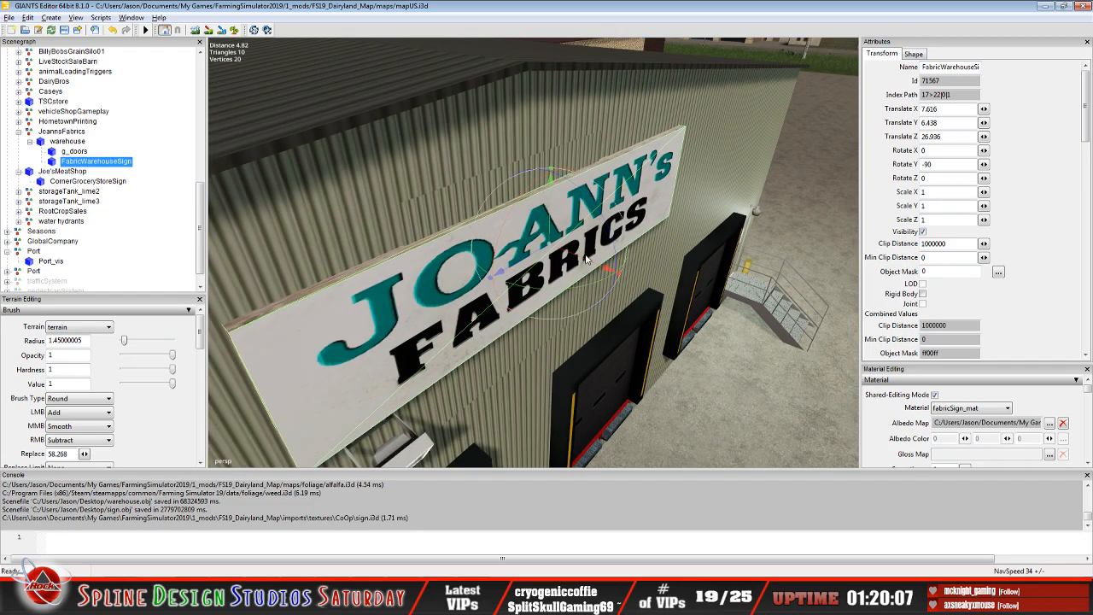
drag(586, 259, 567, 302)
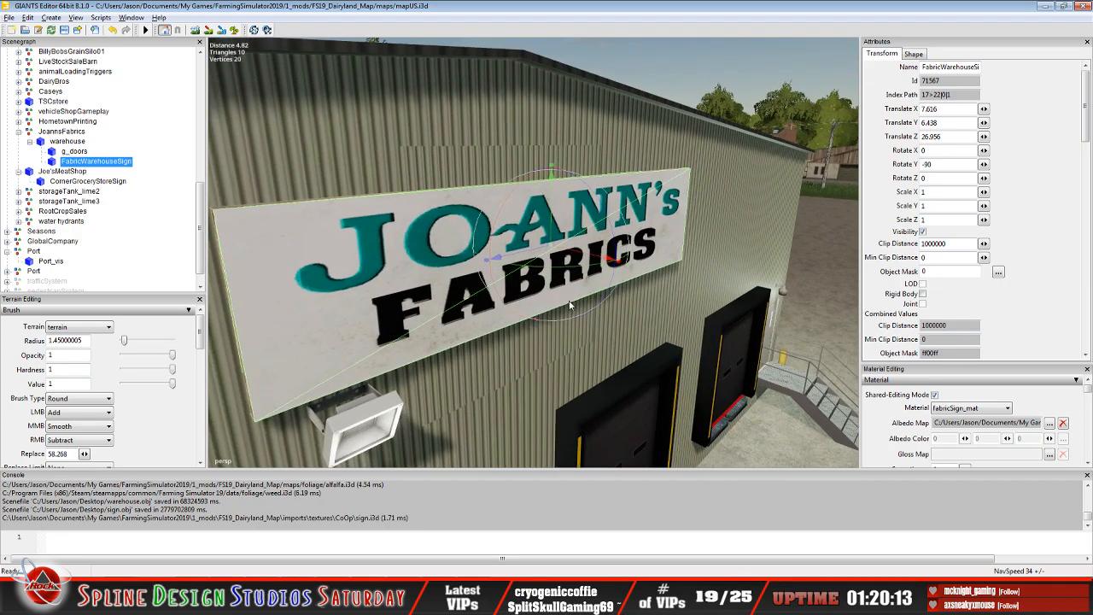
drag(554, 217, 560, 188)
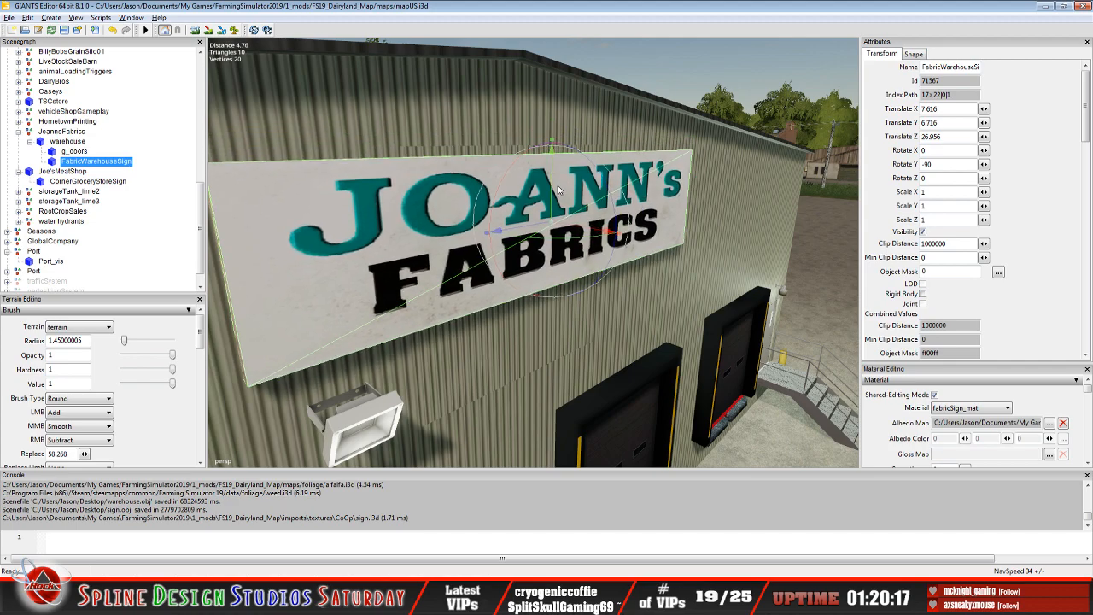
- Examine the mounted JOANN's FABRICS sign and the wall light below it from several distances and angles around the dock wall
alt+middle_drag(559, 249, 557, 241)
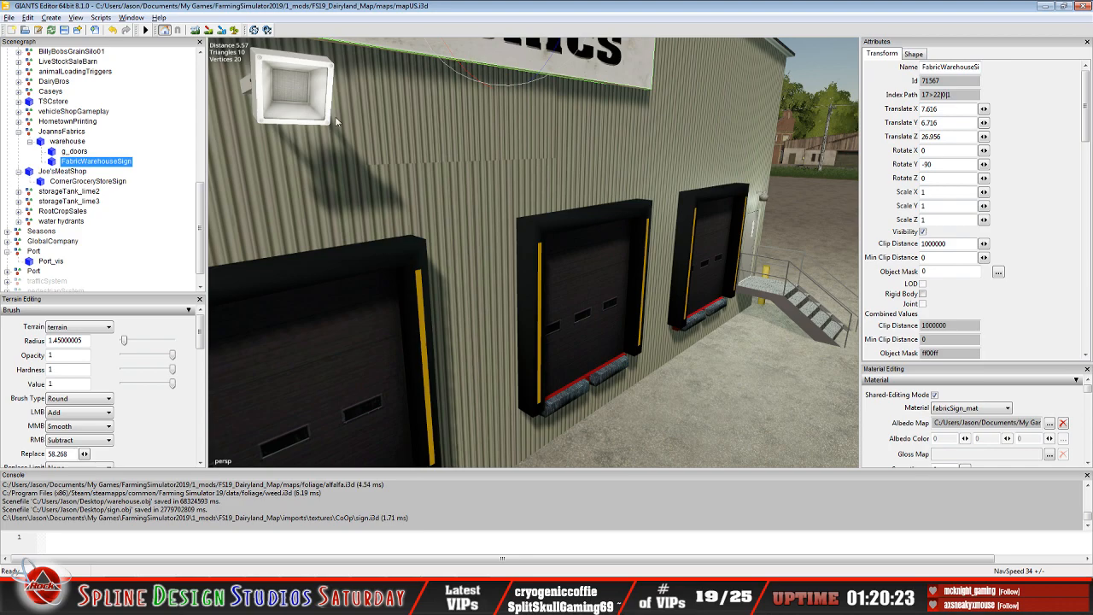
key(f)
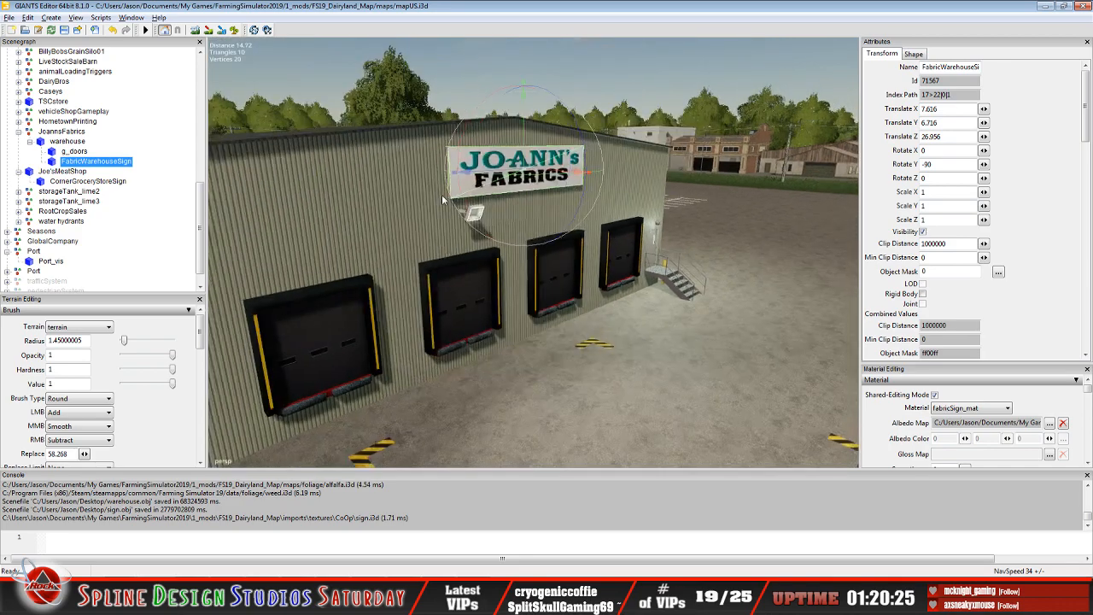
middle_drag(442, 194, 395, 227)
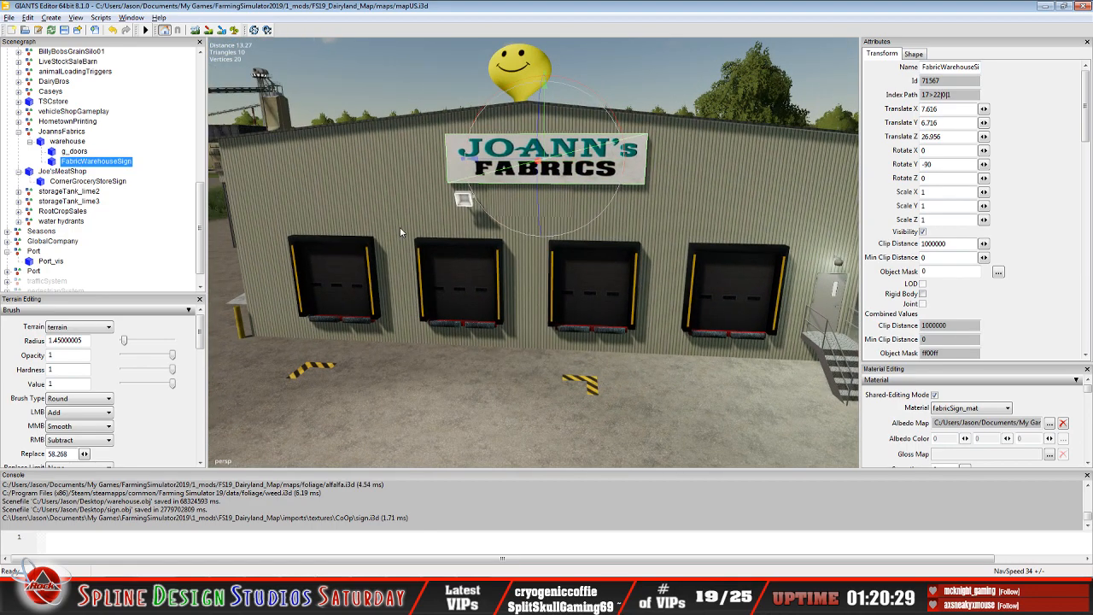
alt+drag(442, 242, 449, 271)
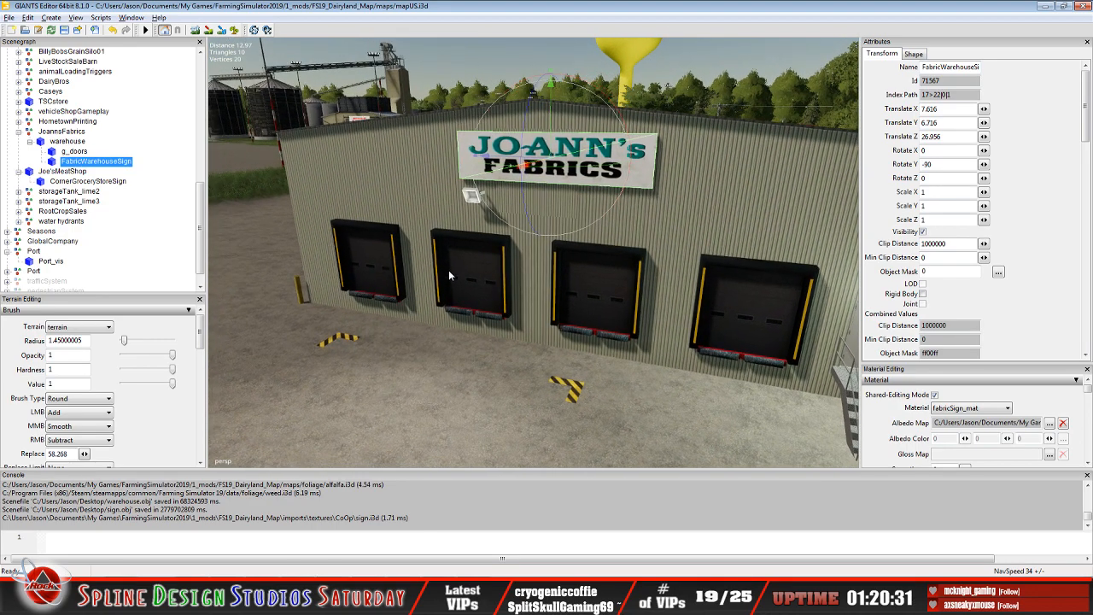
alt+right_drag(448, 271, 446, 300)
mouse_move(555, 351)
alt+right_down()
mouse_move(551, 307)
mouse_move(550, 338)
alt+right_up()
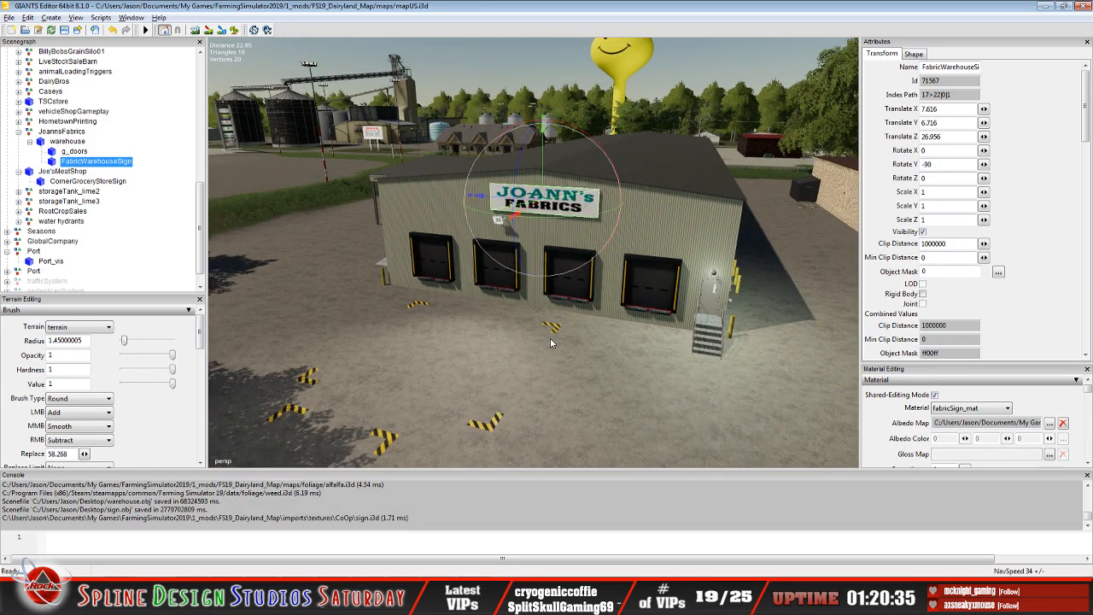
alt+right_drag(550, 338, 552, 284)
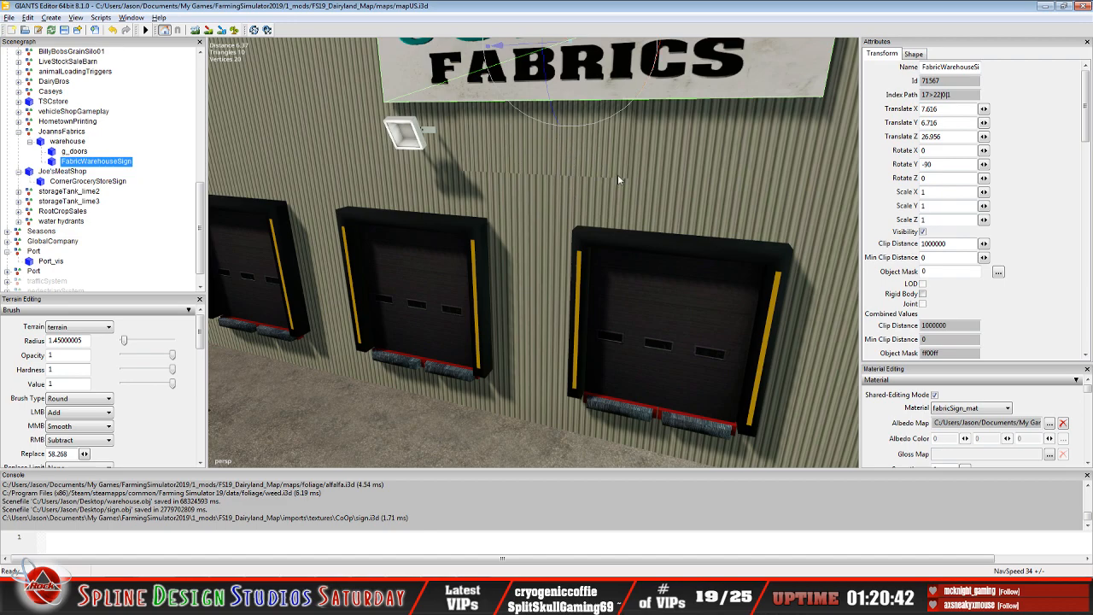
scroll(534, 157, down, 2)
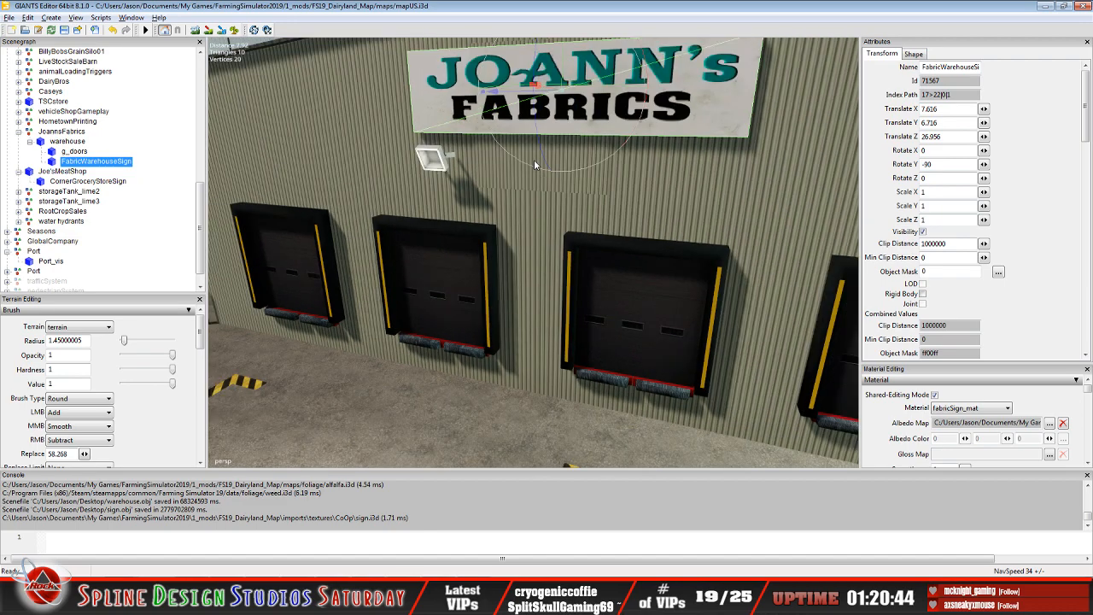
scroll(561, 180, down, 1)
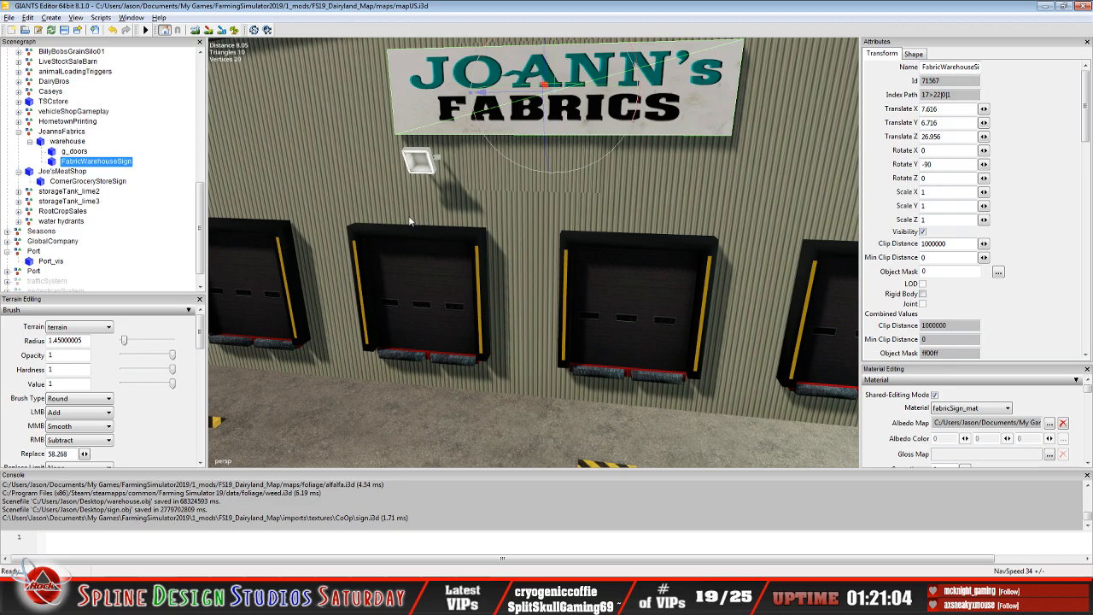
- Select the whole Baustrahler wall light under the sign and lower it to about X -829.492 and Y 62.746
scroll(410, 214, up, 3)
click(402, 142)
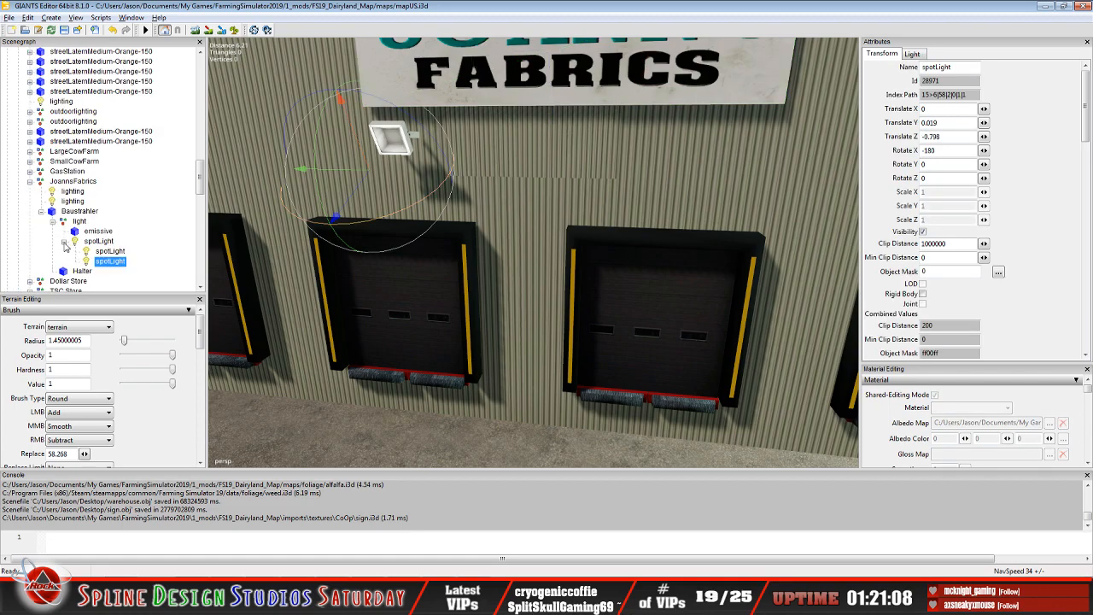
click(63, 241)
click(41, 211)
click(73, 214)
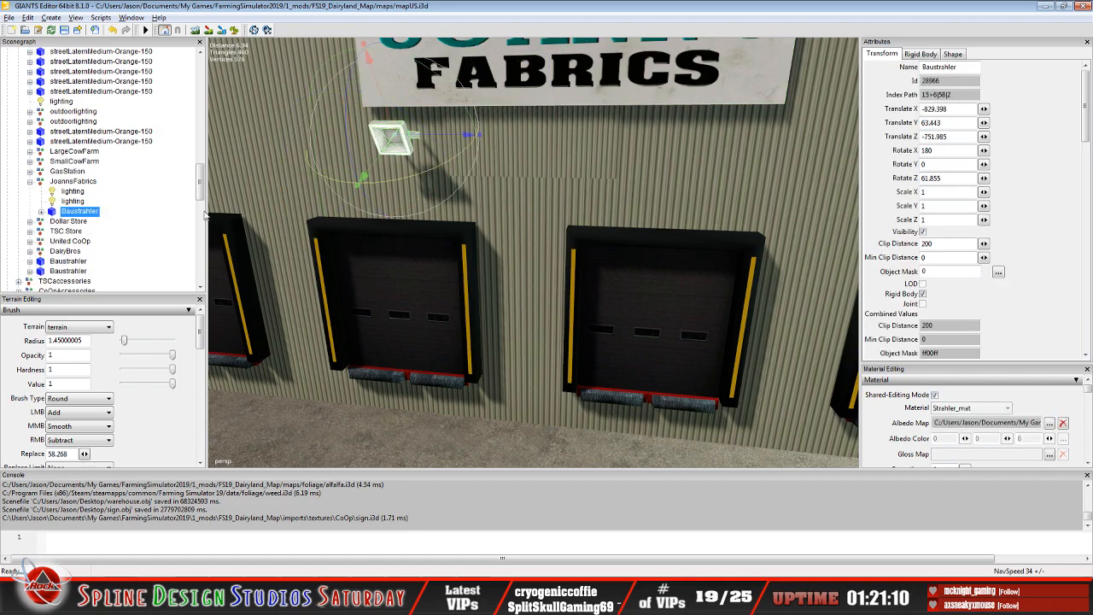
drag(387, 114, 397, 152)
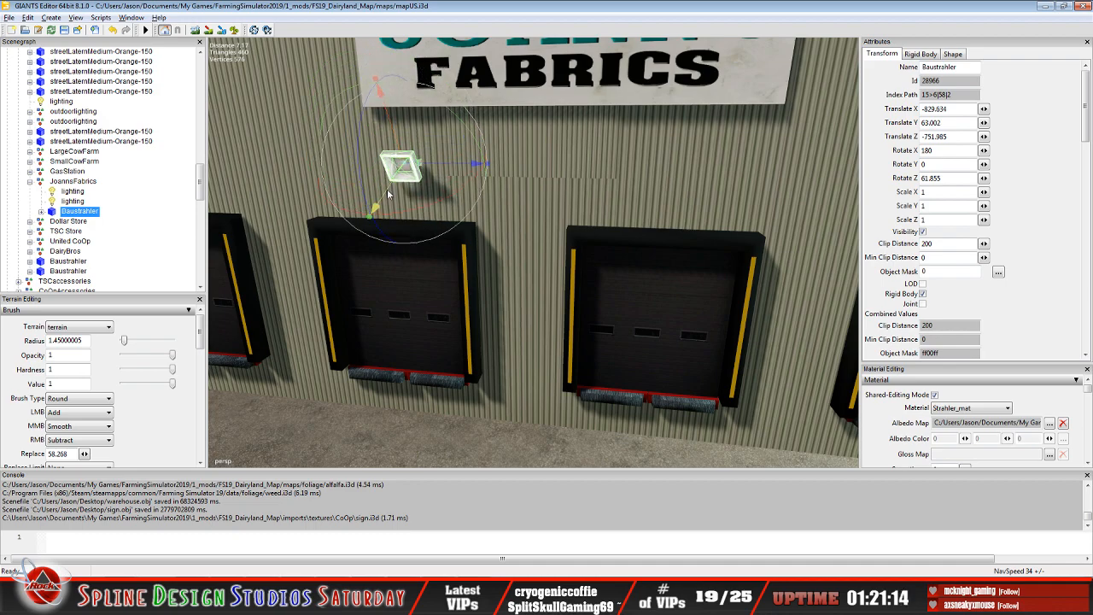
drag(387, 192, 372, 201)
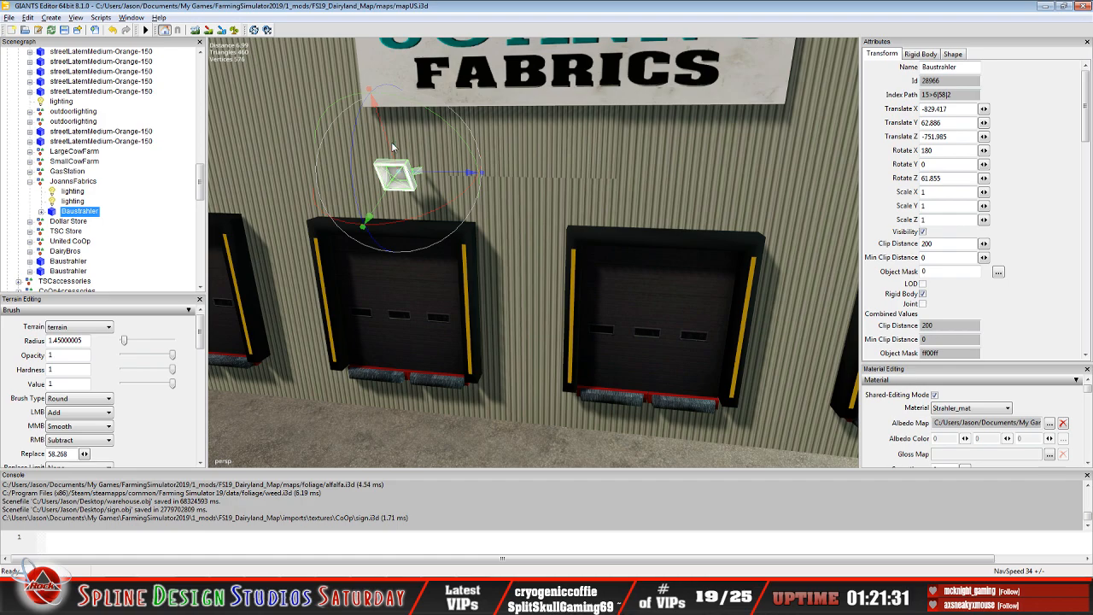
drag(392, 148, 396, 159)
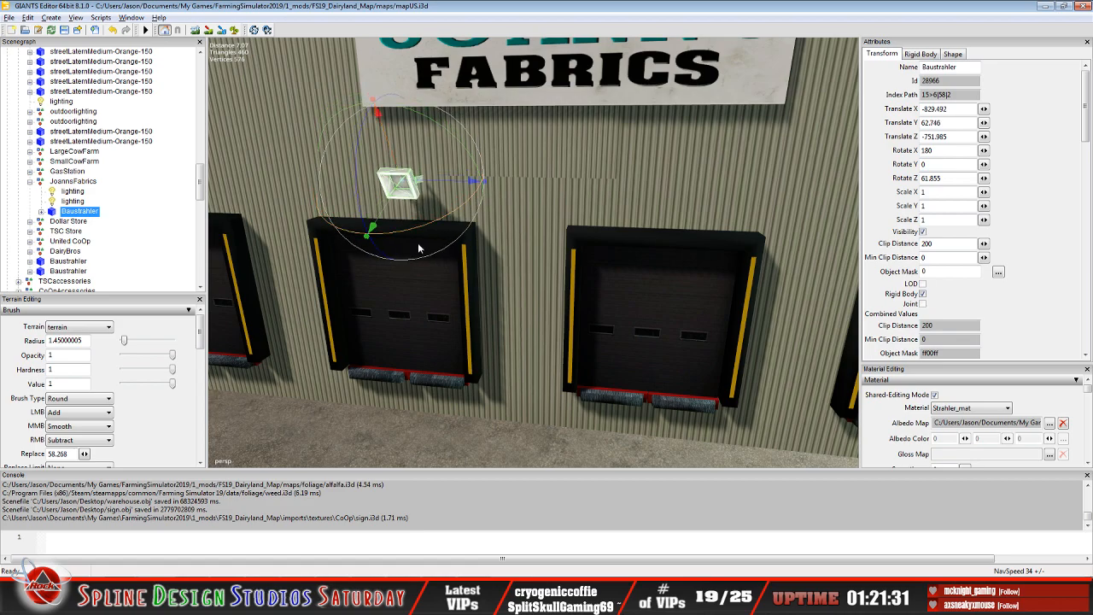
- Adjust the wall light's distance from the siding and lower it further, to about X -829.396 and Y 62.588
alt+drag(423, 250, 582, 243)
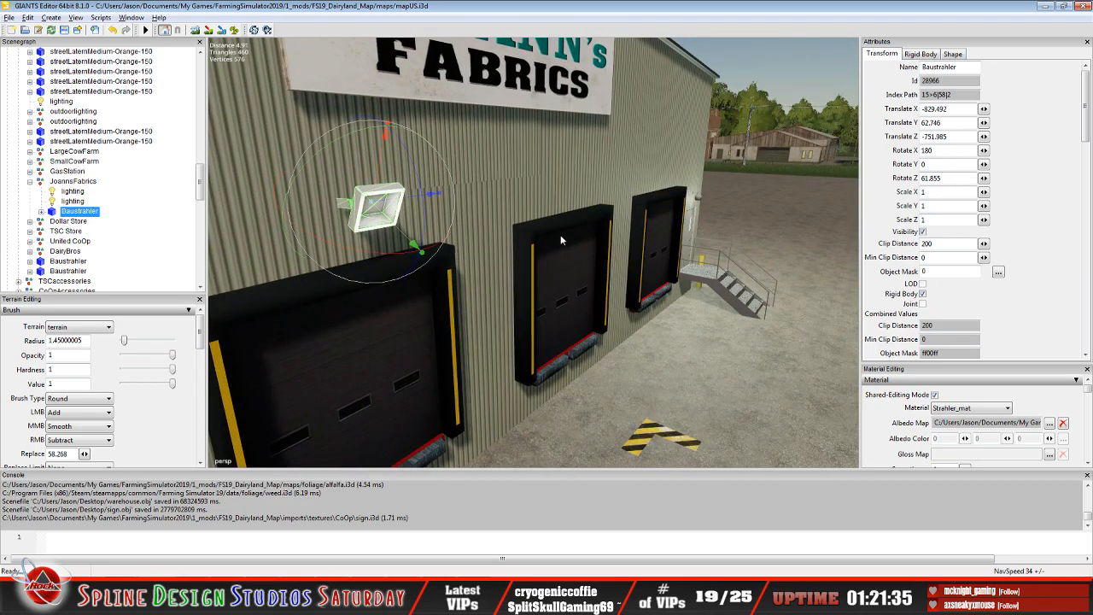
drag(400, 229, 418, 238)
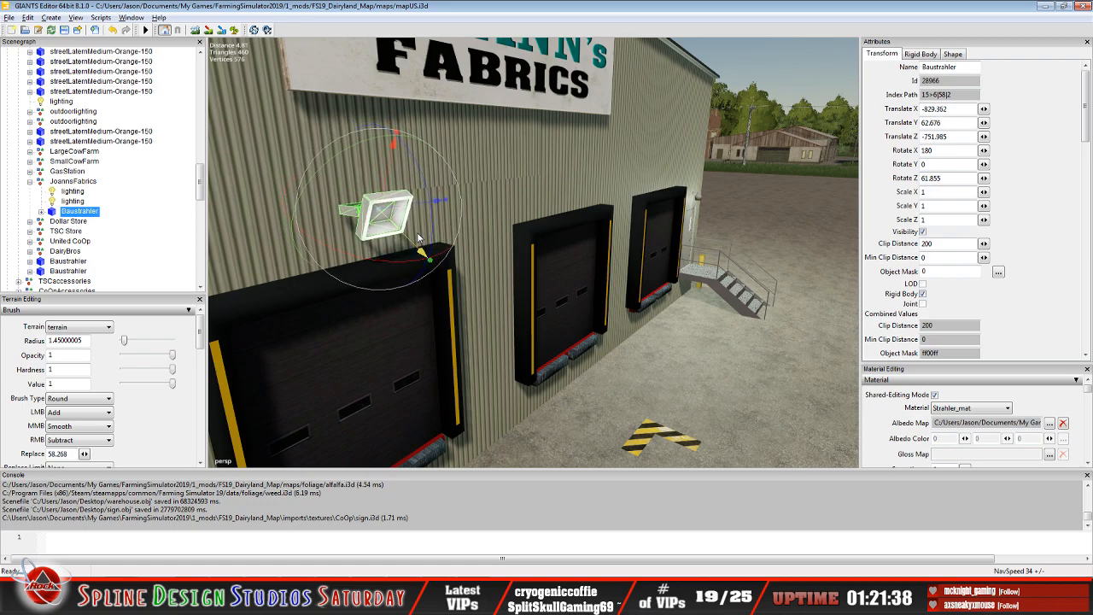
drag(396, 160, 395, 169)
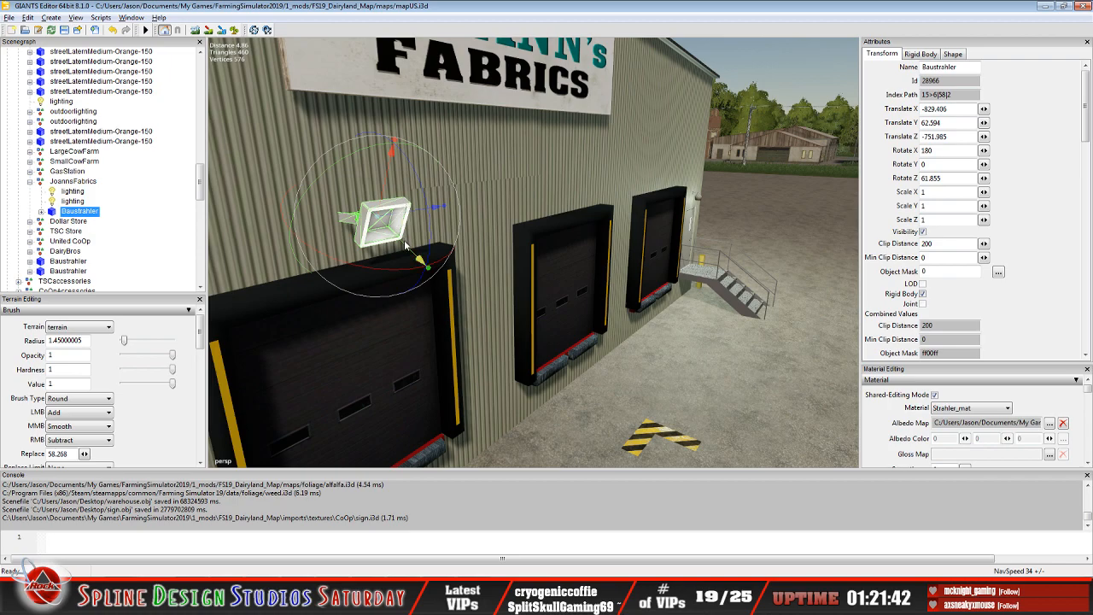
drag(407, 245, 409, 243)
scroll(401, 195, down, 3)
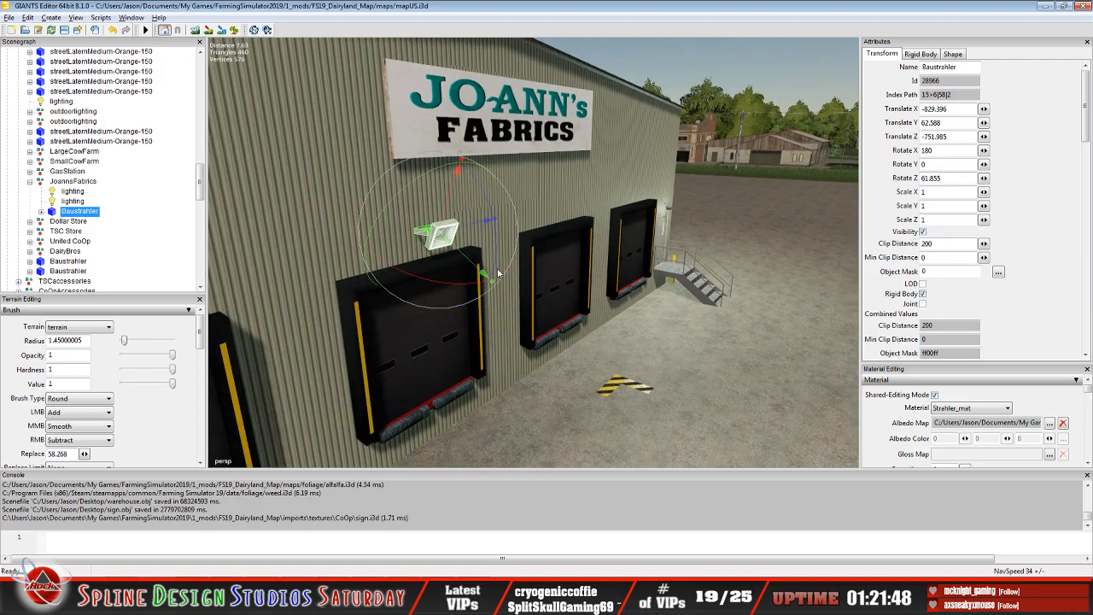
- Reselect the whole Baustrahler light and lower it close to the dock door frame, to about X -829.508 and Y 62.38
click(443, 235)
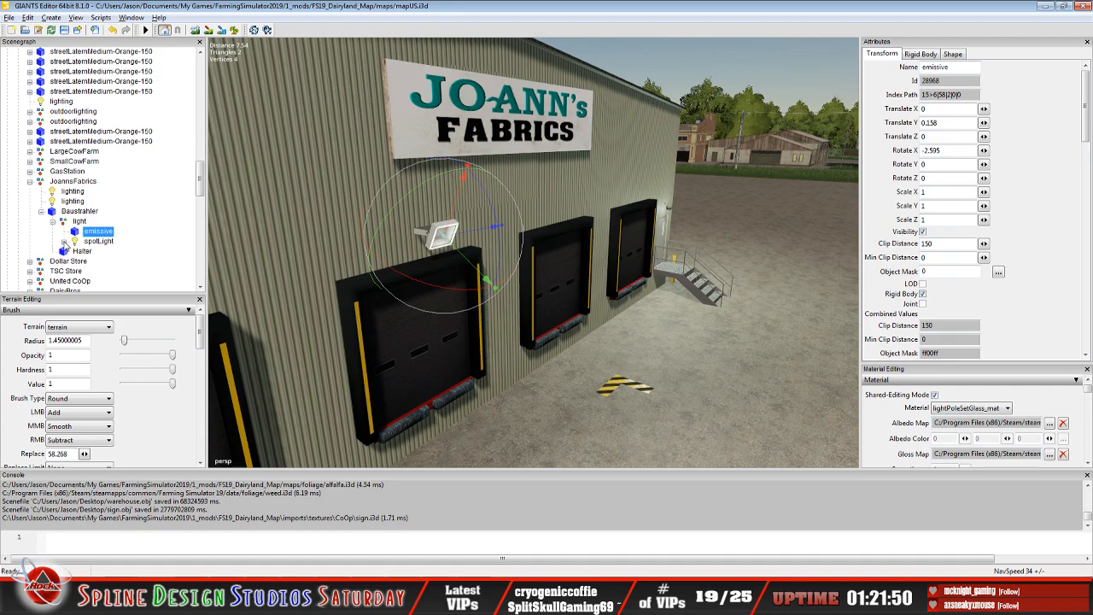
click(76, 223)
click(79, 211)
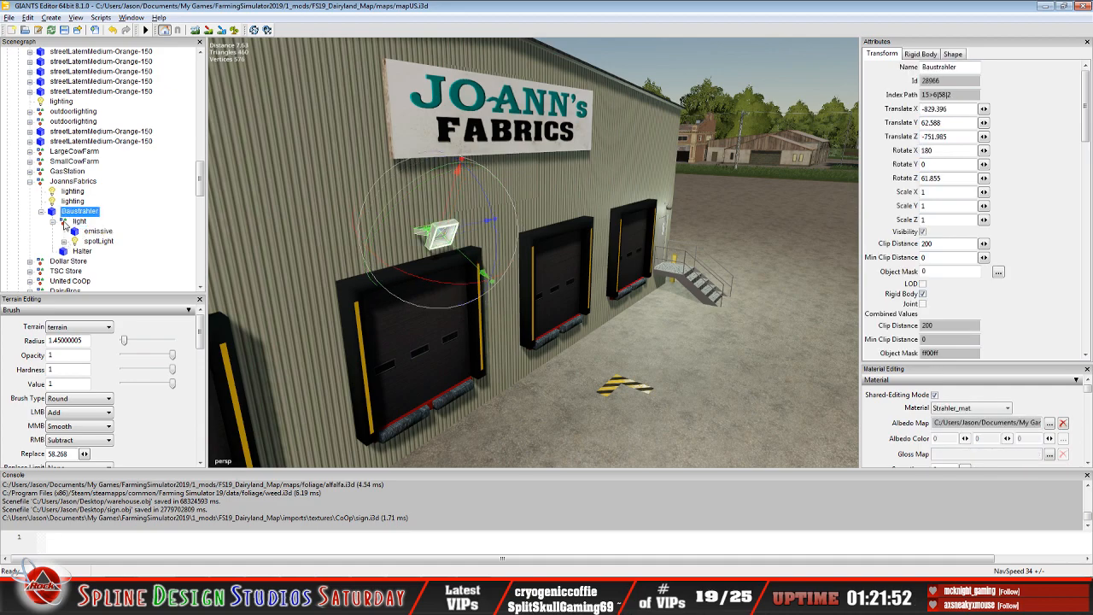
click(53, 222)
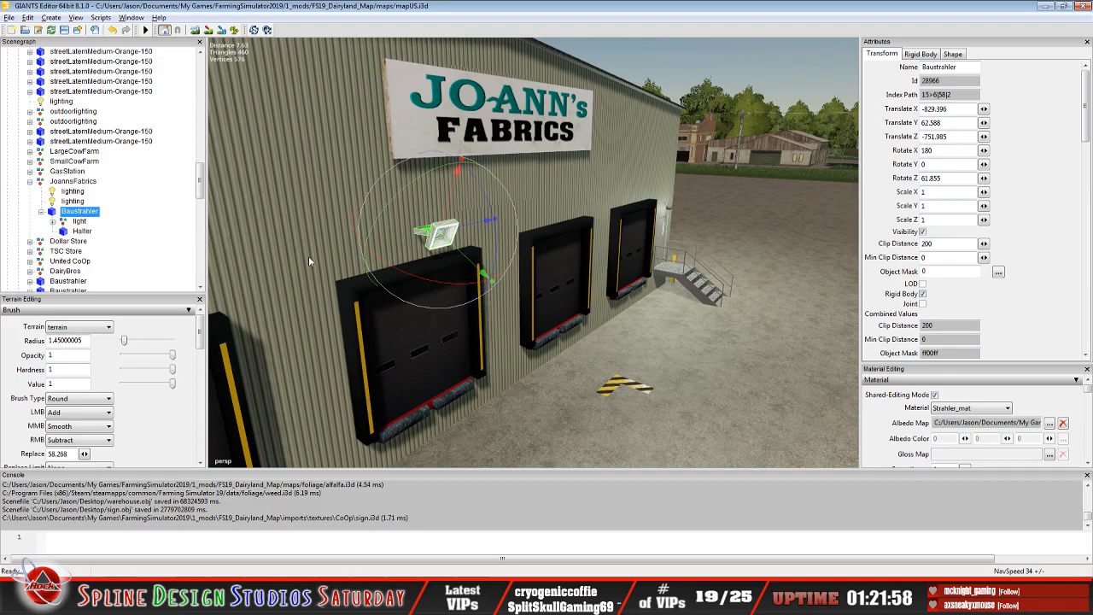
alt+drag(474, 289, 332, 280)
scroll(394, 324, down, 5)
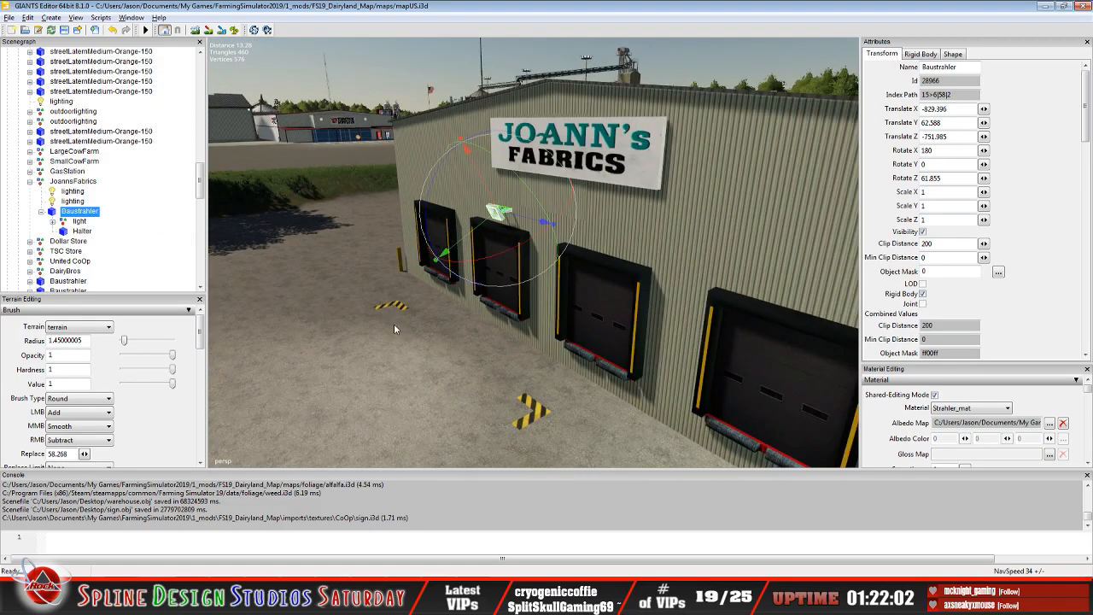
scroll(394, 325, up, 4)
scroll(385, 256, up, 4)
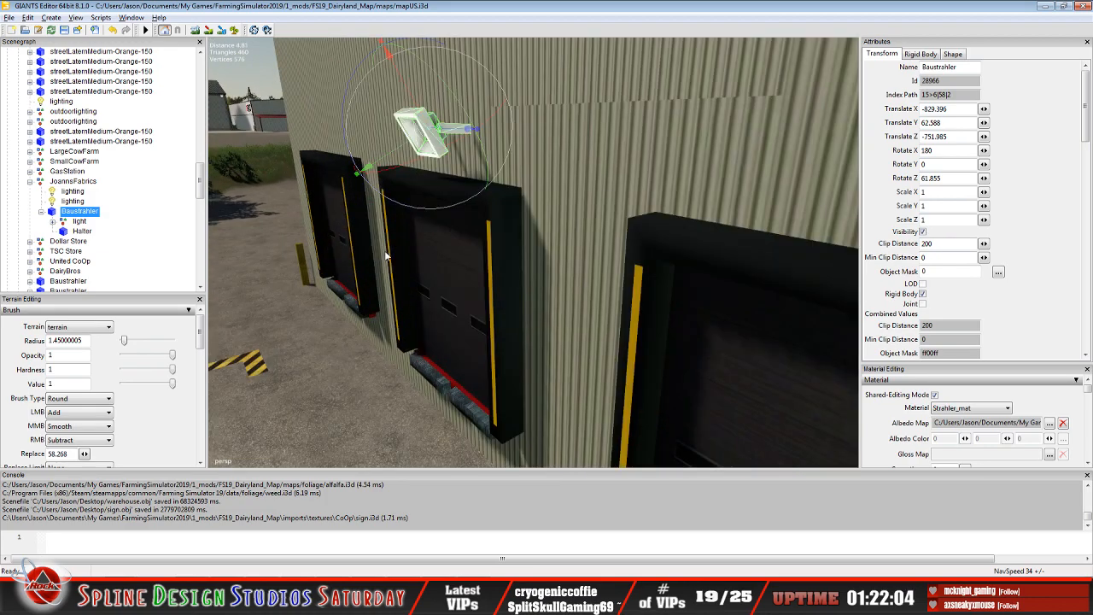
scroll(386, 256, down, 5)
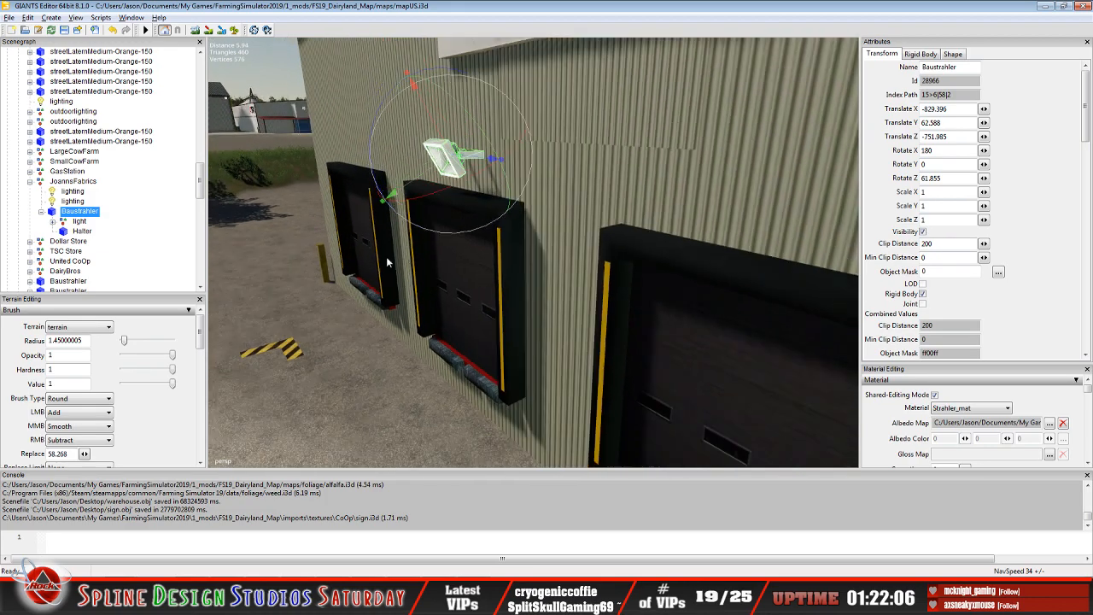
scroll(417, 277, up, 3)
alt+drag(418, 279, 429, 280)
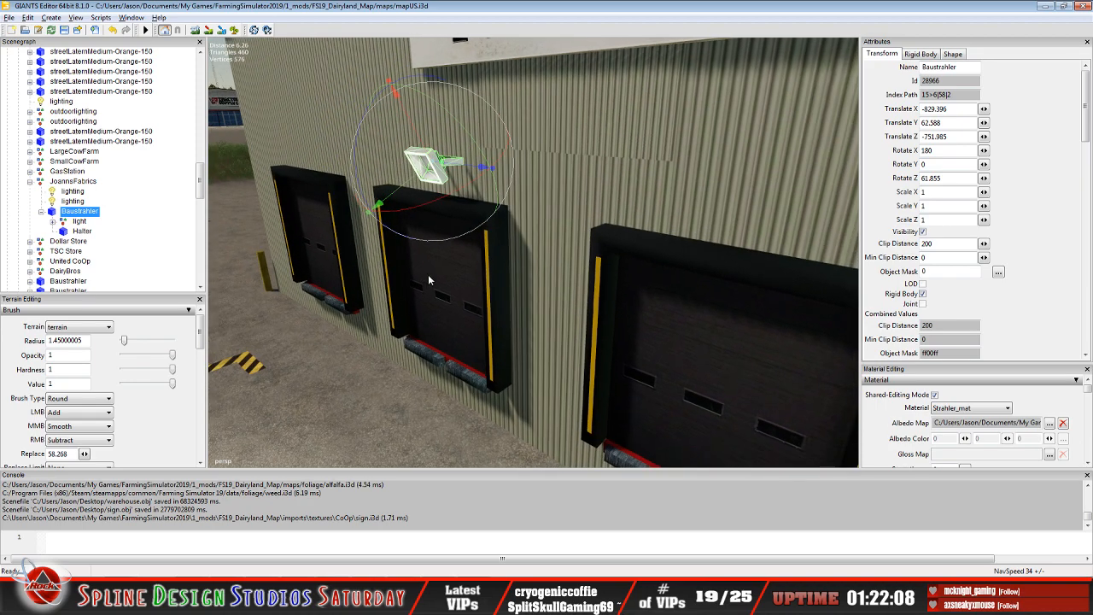
drag(420, 143, 429, 156)
- Shift the Baustrahler light sideways to about Z -751.521, fine-tune its height and wall offset above the door frame, and deselect it
alt+drag(384, 211, 554, 224)
scroll(455, 238, up, 3)
alt+middle_drag(431, 235, 454, 241)
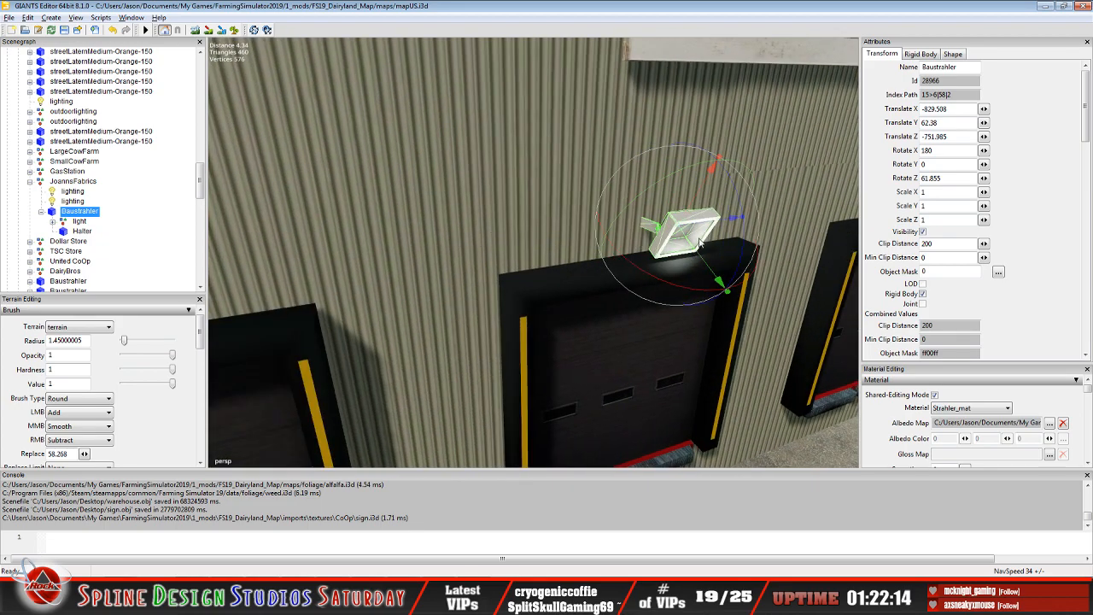
drag(722, 226, 654, 211)
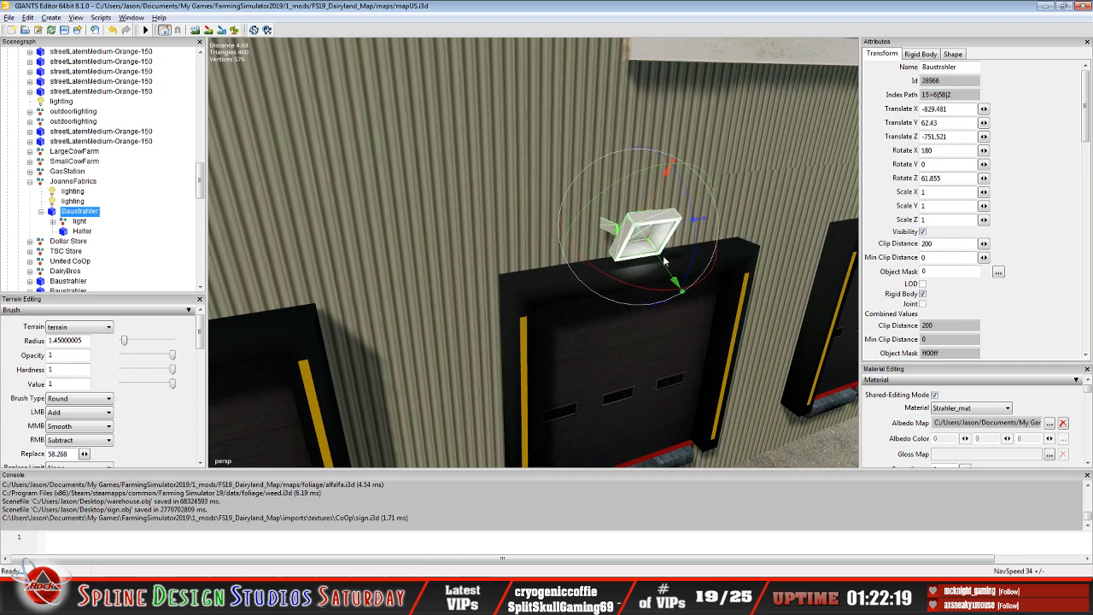
drag(664, 262, 671, 271)
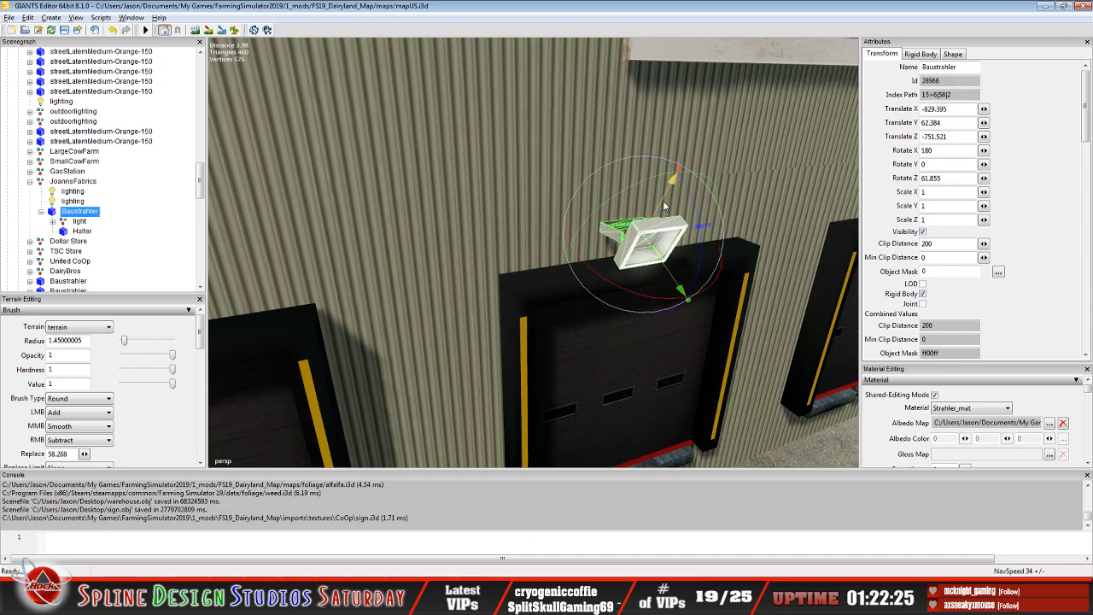
drag(662, 198, 665, 186)
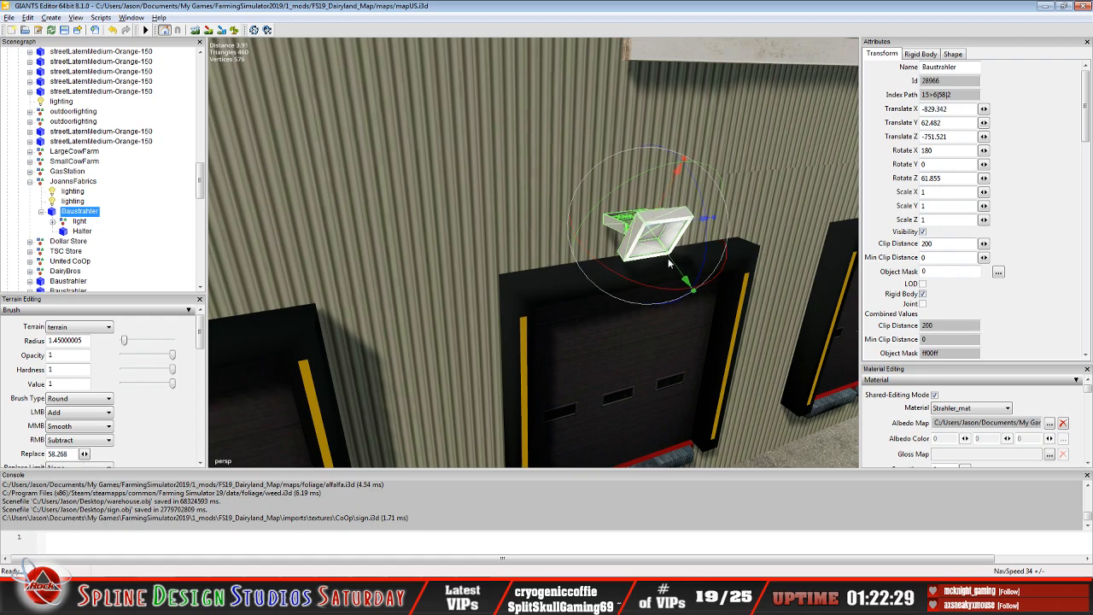
drag(670, 261, 667, 251)
click(171, 248)
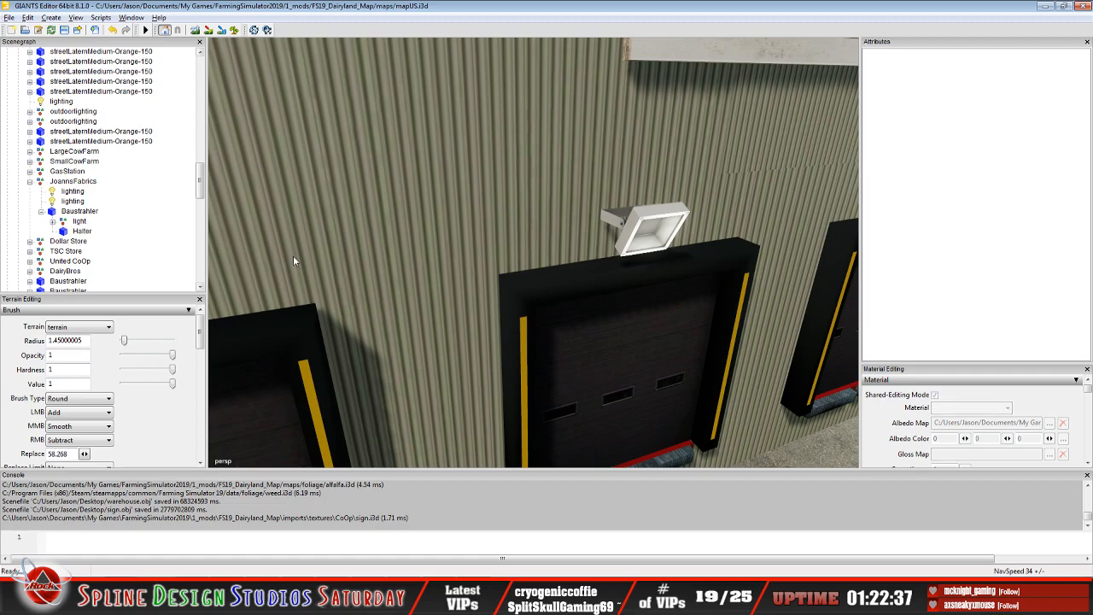
- Select FabricWarehouseSign and lower it toward the dock doors, to about Y 6.189
scroll(582, 241, down, 5)
alt+drag(583, 277, 564, 308)
scroll(555, 300, down, 3)
alt+right_drag(579, 295, 584, 250)
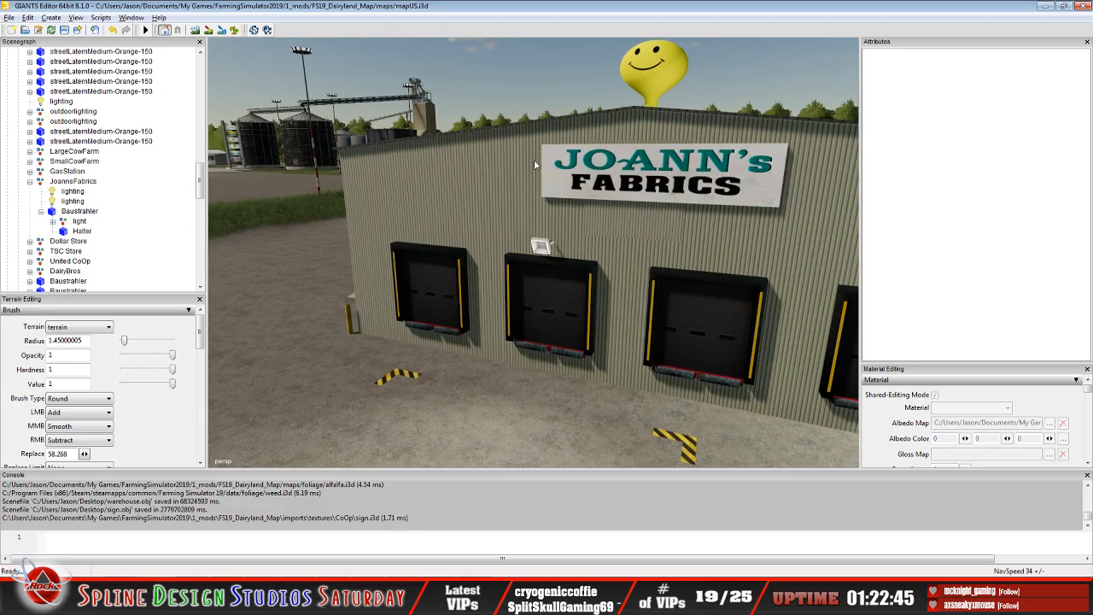
click(663, 186)
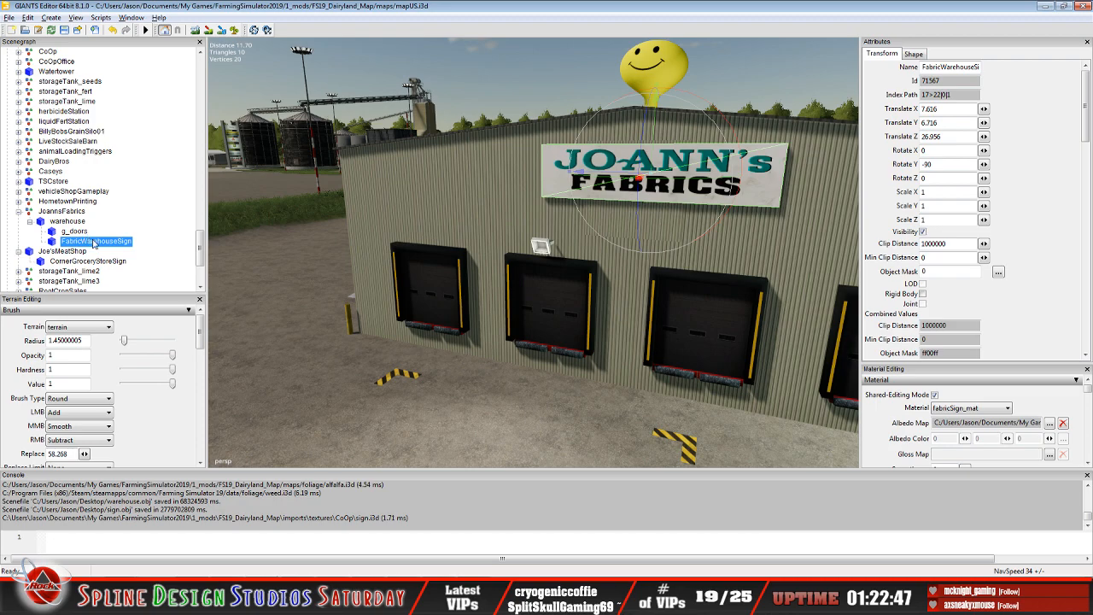
mouse_move(652, 292)
alt+mouse_down()
mouse_move(637, 299)
mouse_move(640, 289)
alt+mouse_up()
scroll(631, 278, up, 3)
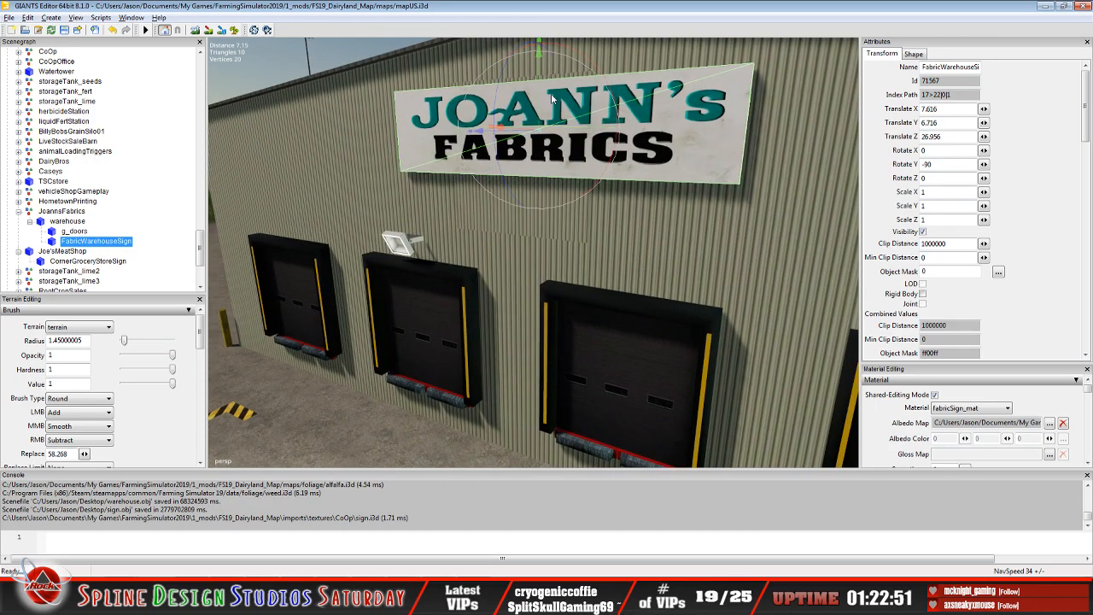
drag(539, 75, 540, 109)
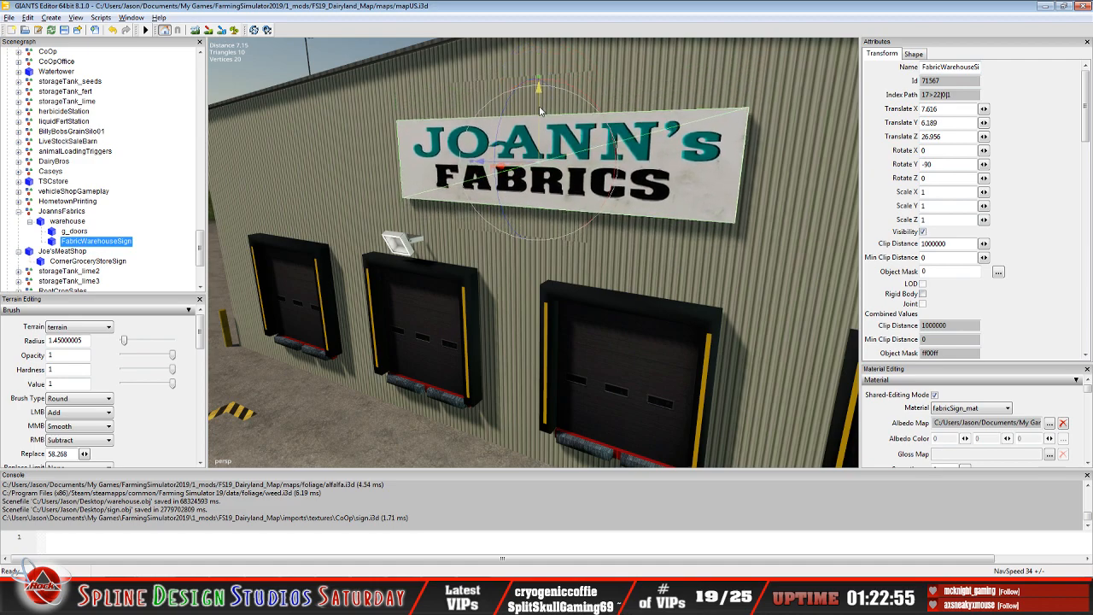
- Shift the JOANN's FABRICS sign sideways along the warehouse wall to about X 7.095
scroll(500, 255, up, 2)
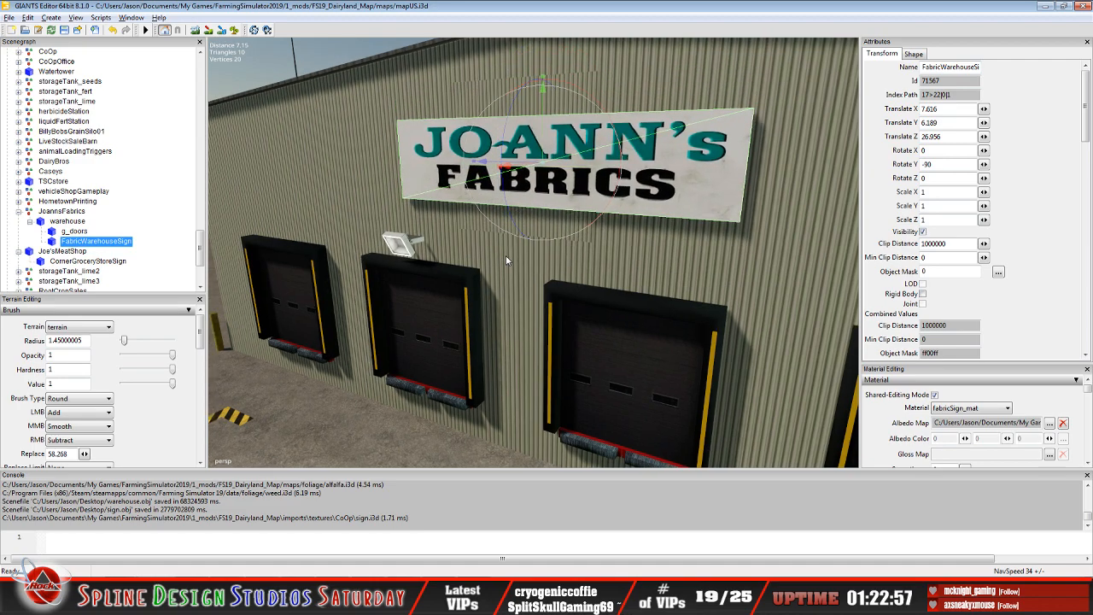
alt+drag(509, 256, 561, 292)
drag(575, 206, 534, 204)
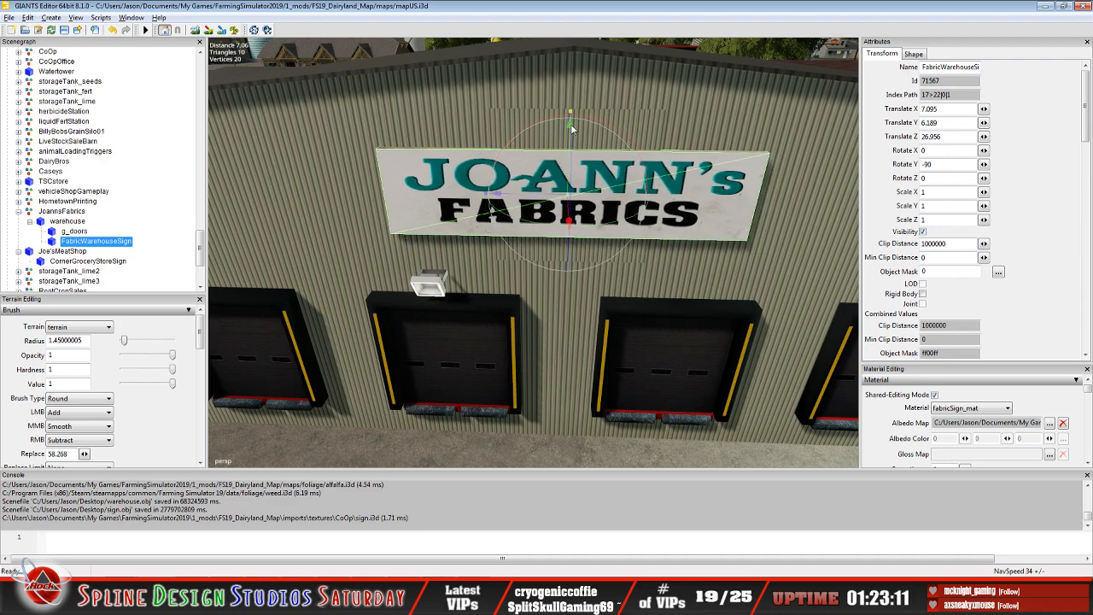
- Nudge the JOANN's FABRICS sign sideways to X 7.111 and stretch it vertically to a Y scale of about 1.342
drag(522, 199, 523, 197)
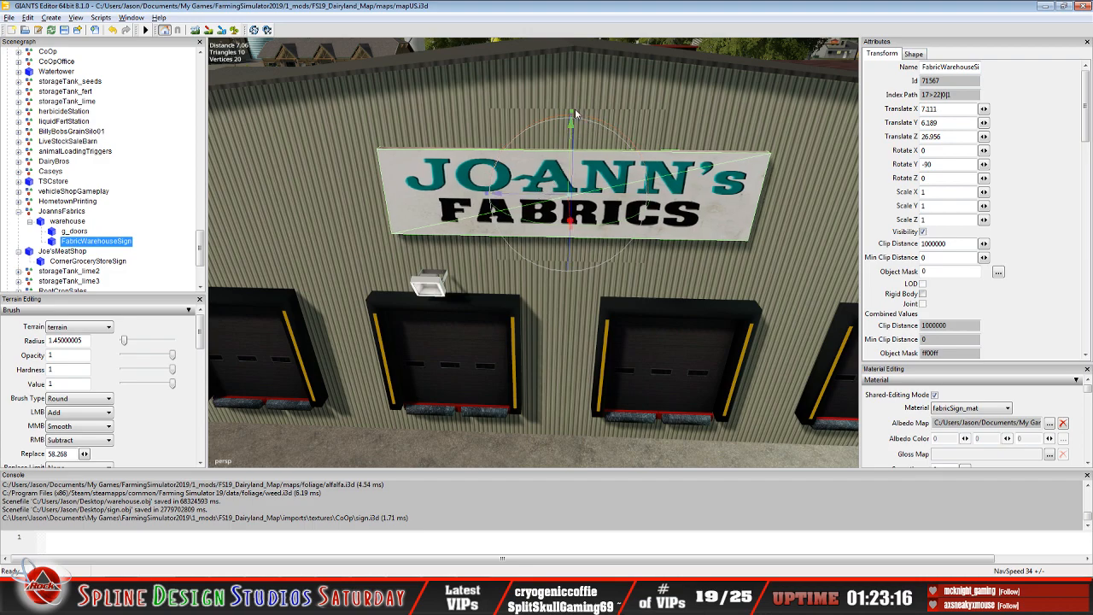
drag(574, 109, 570, 85)
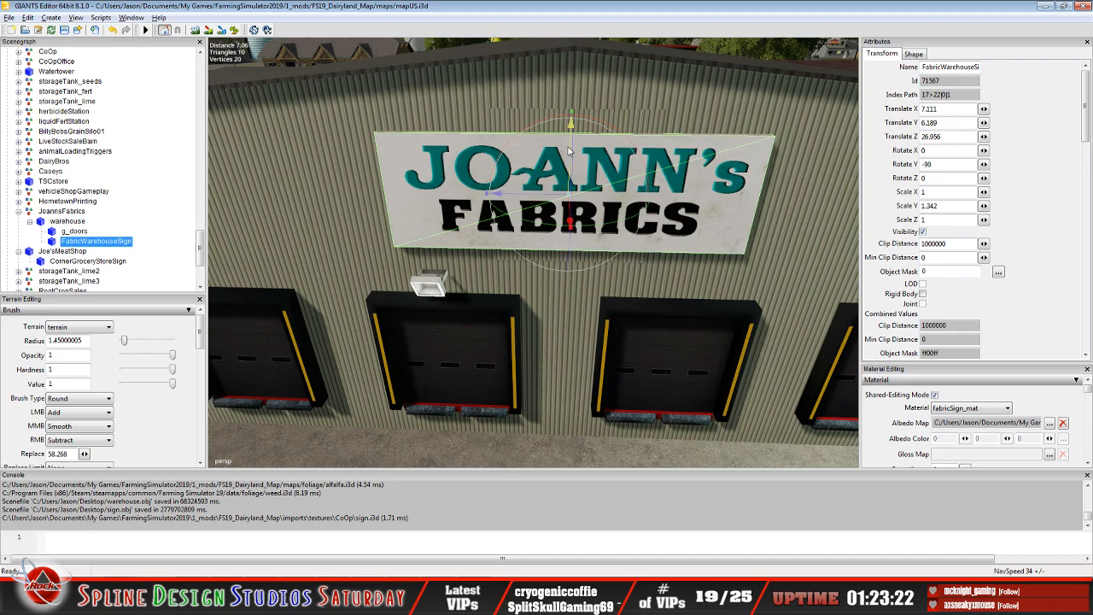
drag(572, 151, 572, 170)
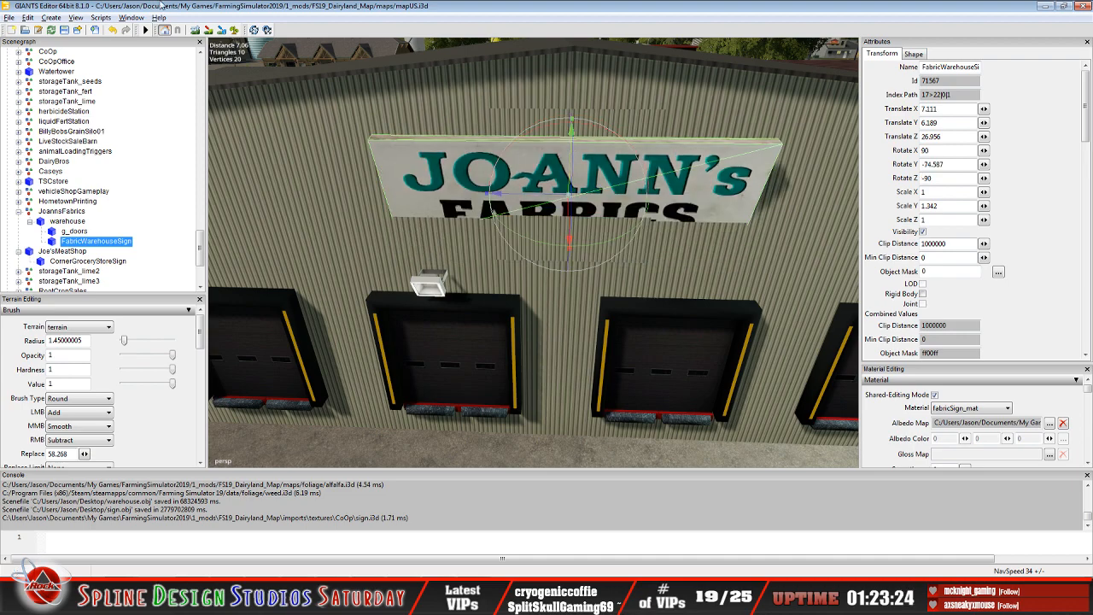
click(113, 31)
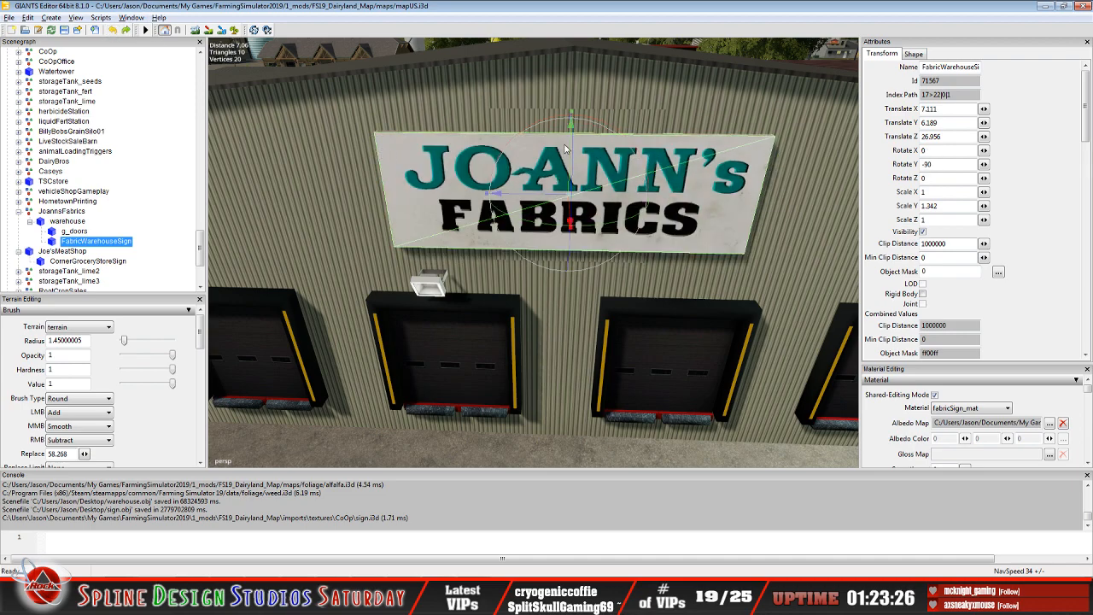
- Heighten the sign to a Y scale of about 1.629 and reposition it vertically at about Y 6.297
drag(572, 144, 572, 128)
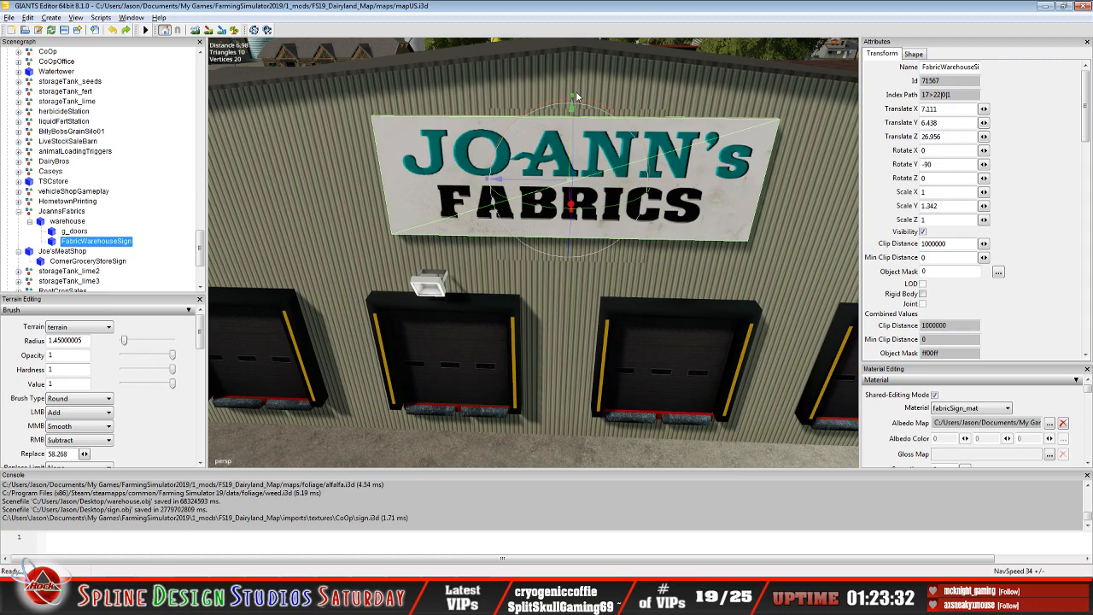
drag(574, 97, 580, 77)
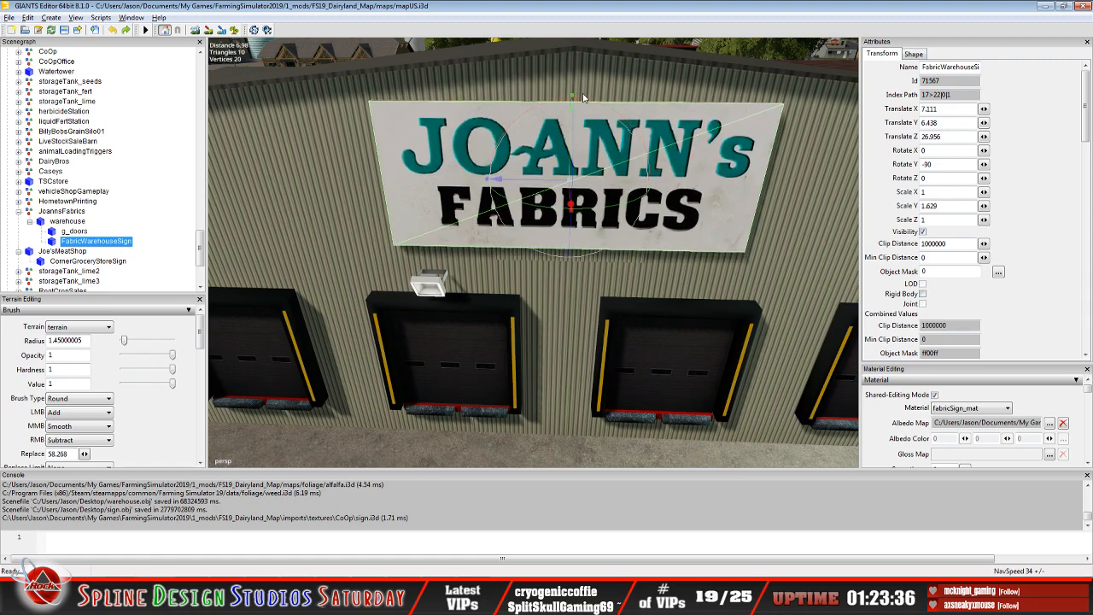
mouse_move(572, 135)
mouse_down()
mouse_move(573, 147)
mouse_move(572, 130)
mouse_up()
click(114, 30)
drag(570, 128, 622, 191)
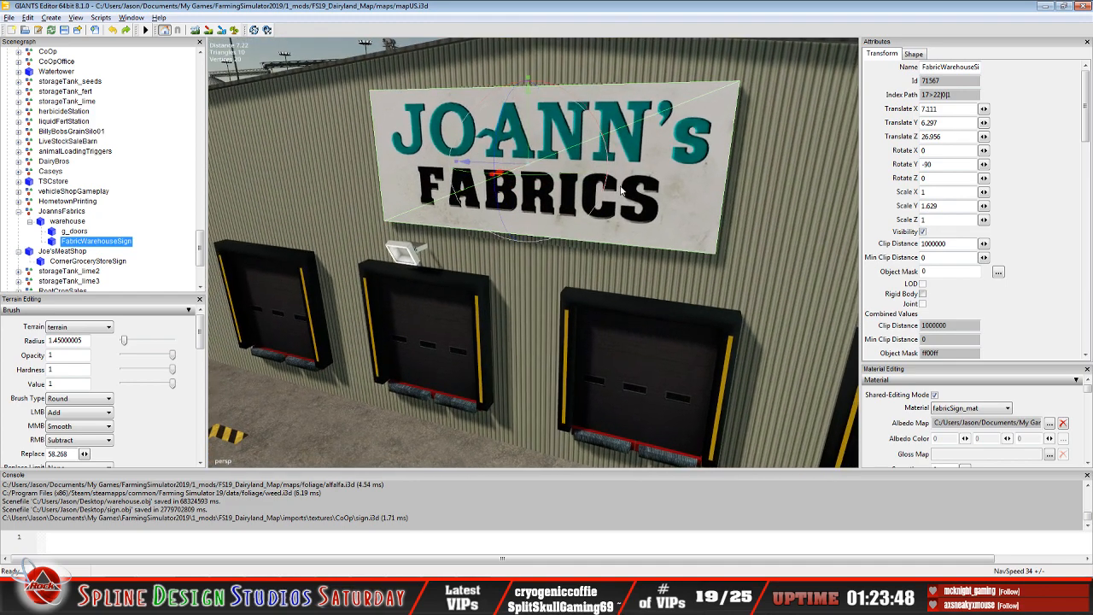
- Stretch the sign to a Y scale of about 1.711 and lower it slightly to about Y 6.26
drag(530, 82, 531, 77)
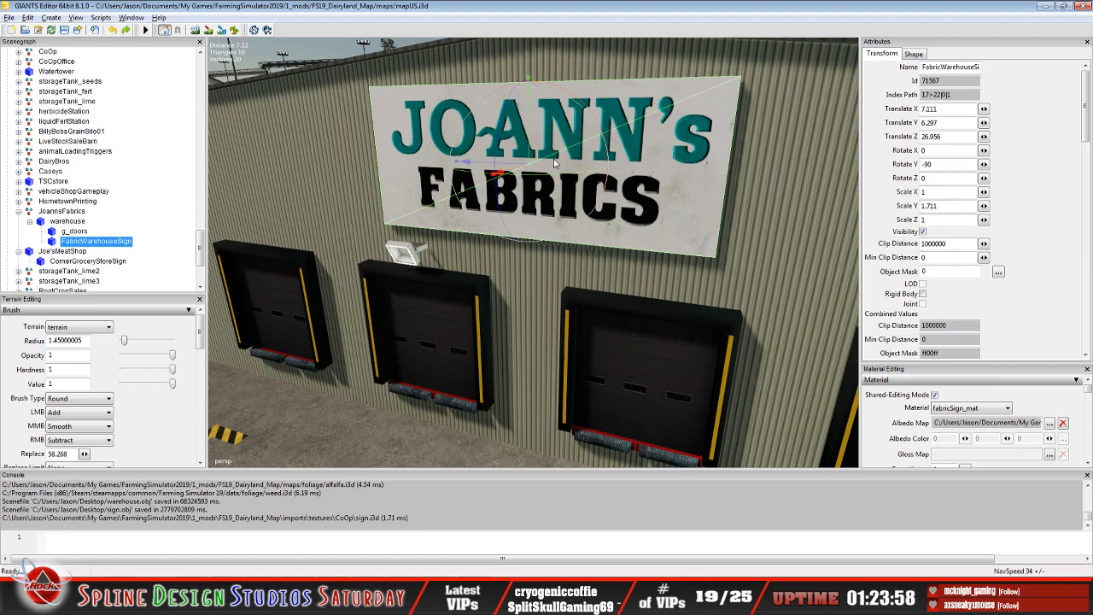
scroll(602, 198, down, 3)
alt+drag(602, 199, 585, 213)
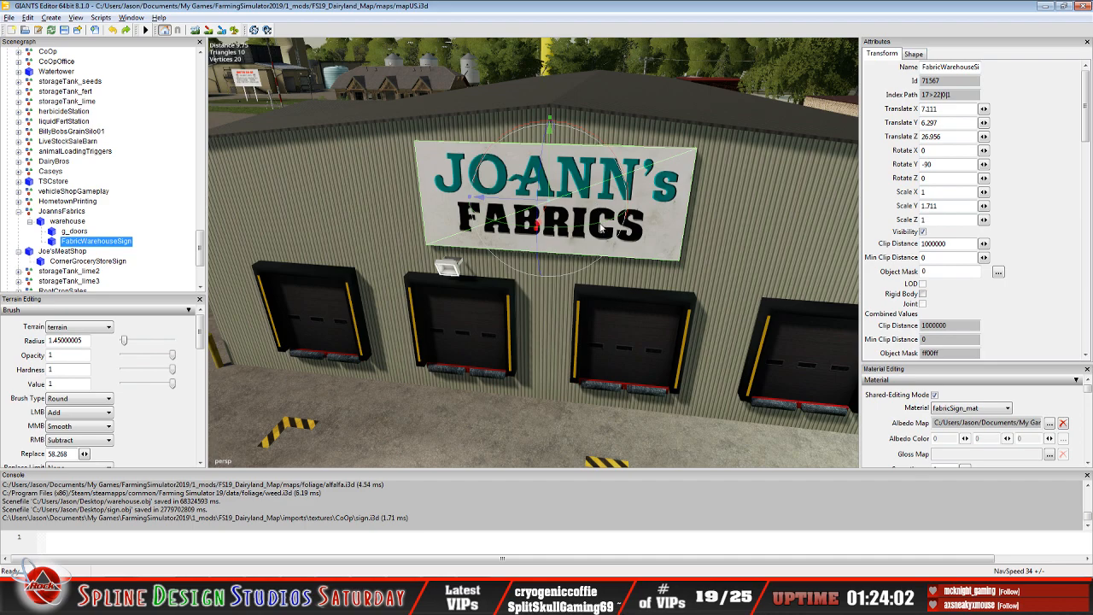
alt+drag(599, 262, 534, 279)
scroll(565, 225, up, 3)
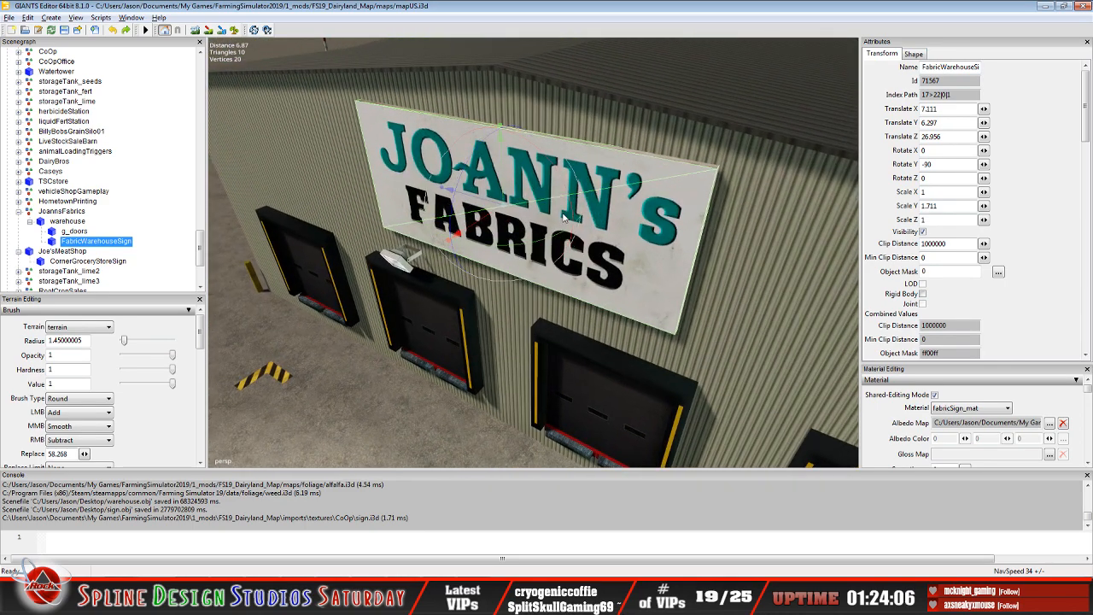
alt+drag(579, 241, 601, 166)
alt+drag(607, 241, 598, 162)
scroll(598, 161, up, 5)
scroll(598, 164, down, 2)
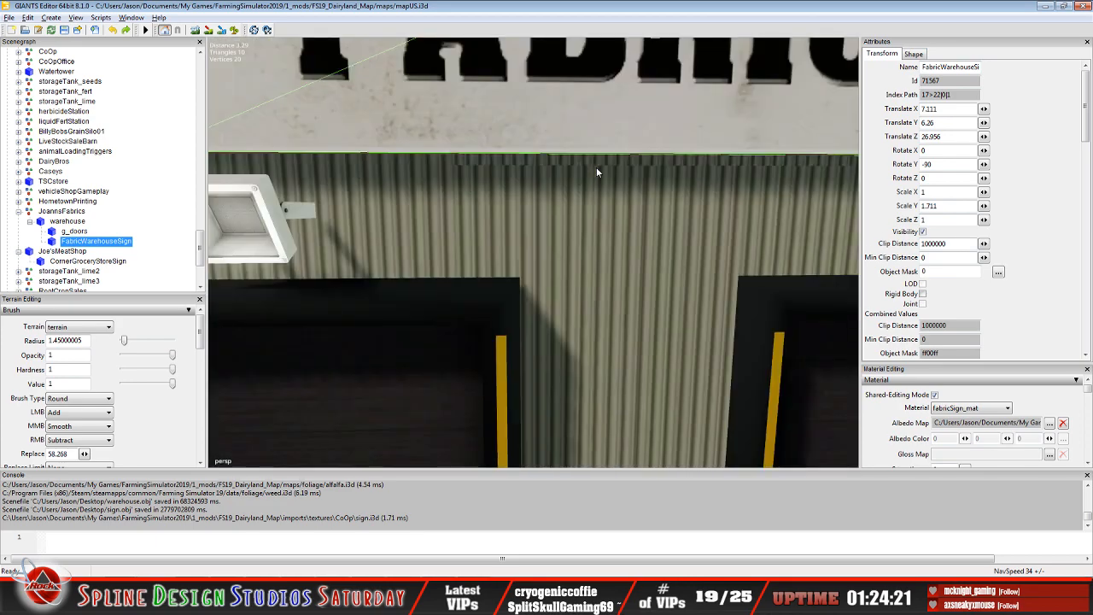
- Increase the sign's Y scale to about 1.749 and align it with the wall siding at about Y 6.243
scroll(519, 164, down, 6)
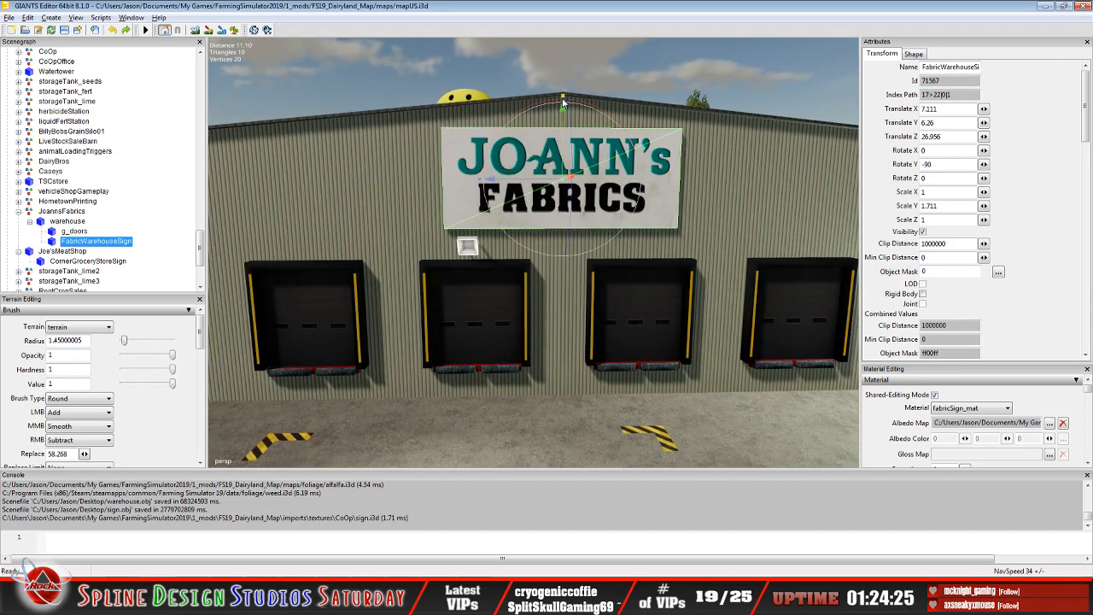
drag(563, 101, 563, 94)
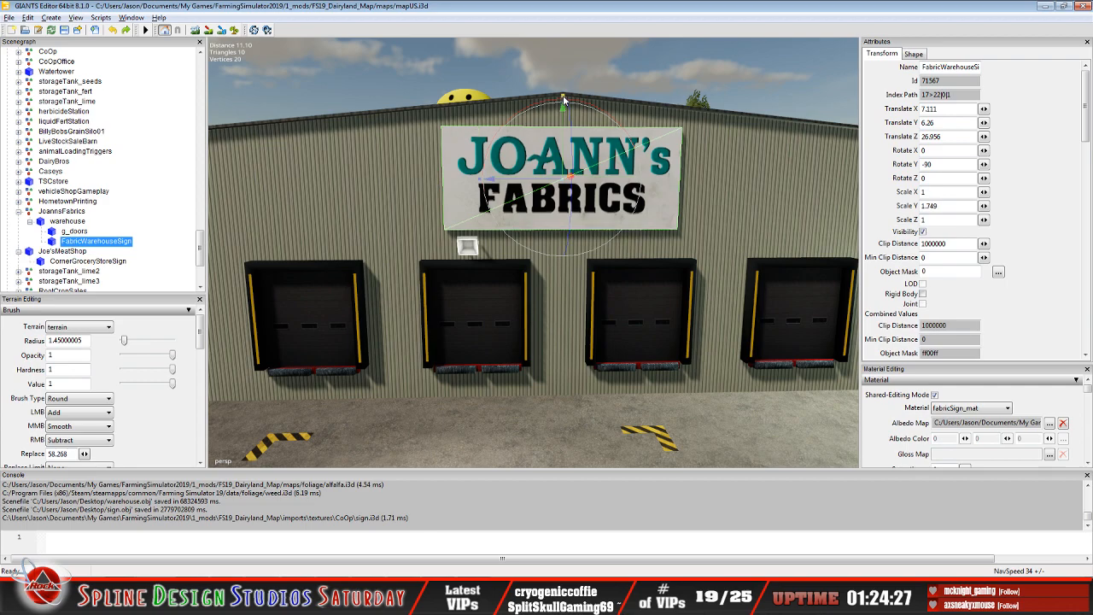
scroll(563, 240, up, 5)
alt+drag(568, 238, 565, 213)
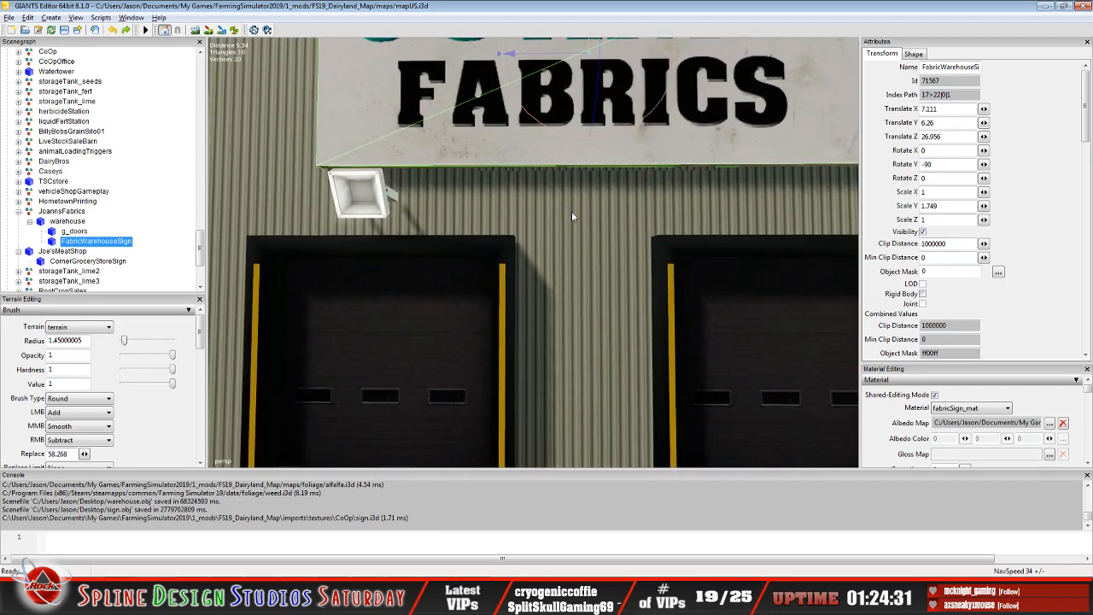
alt+middle_drag(583, 214, 575, 239)
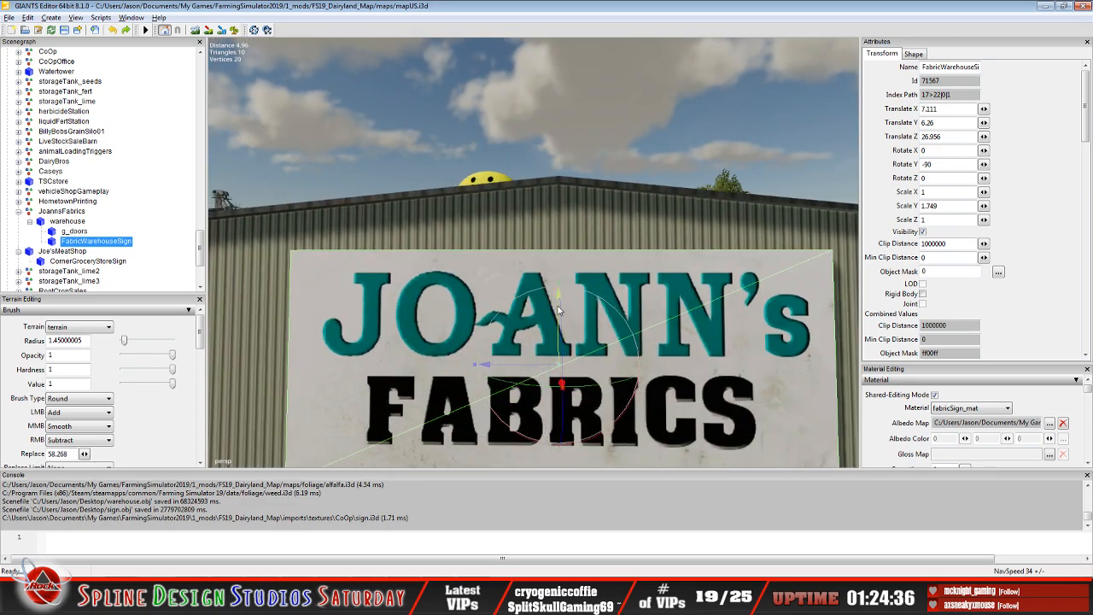
drag(559, 308, 574, 371)
scroll(574, 359, up, 4)
scroll(574, 359, down, 4)
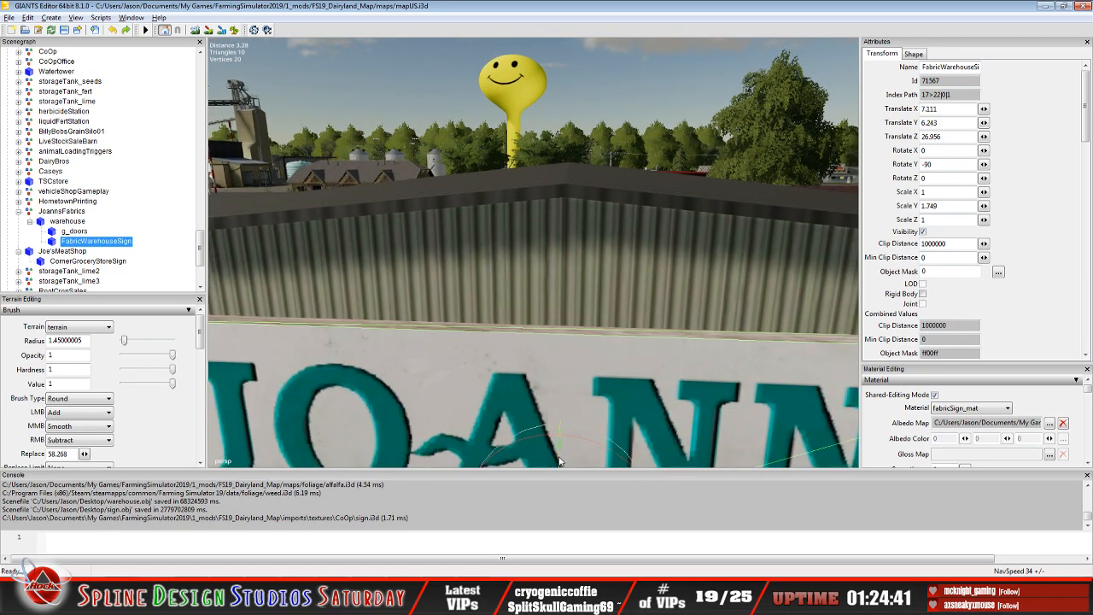
alt+drag(561, 440, 605, 430)
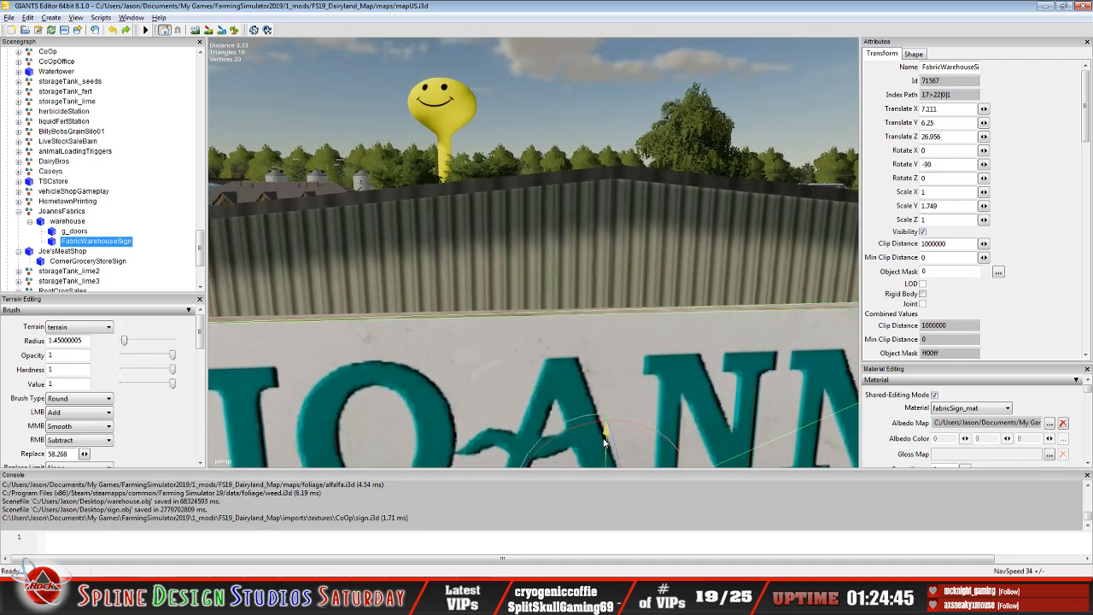
alt+drag(620, 414, 622, 402)
- Fine-tune the sign's height to a Y scale of about 1.769 and lower it to about Y 6.225
scroll(620, 396, down, 3)
alt+middle_drag(617, 383, 605, 359)
scroll(554, 278, up, 3)
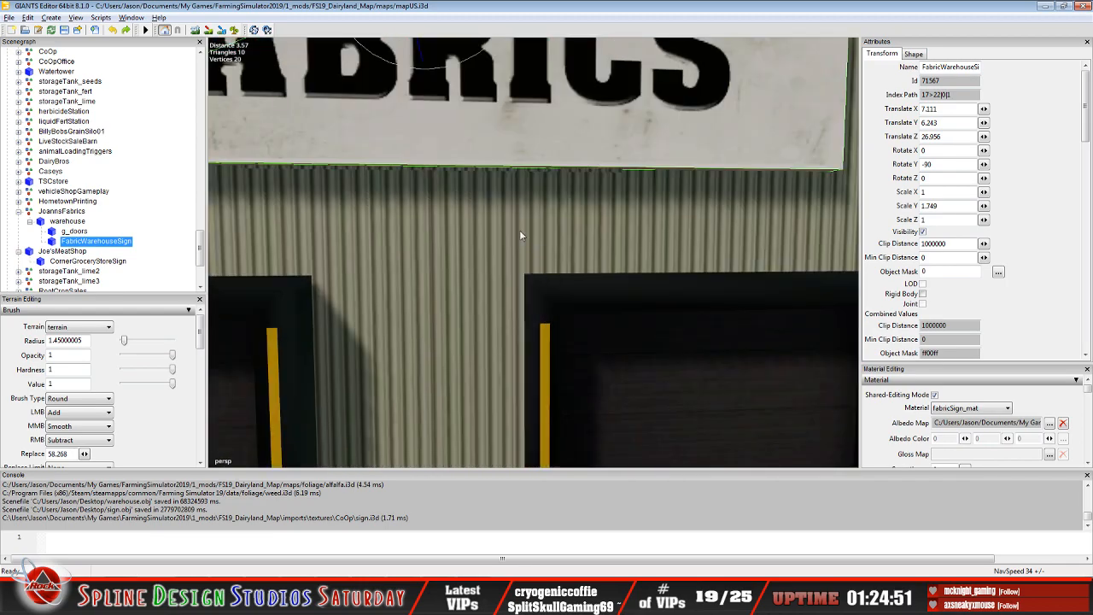
scroll(488, 202, down, 3)
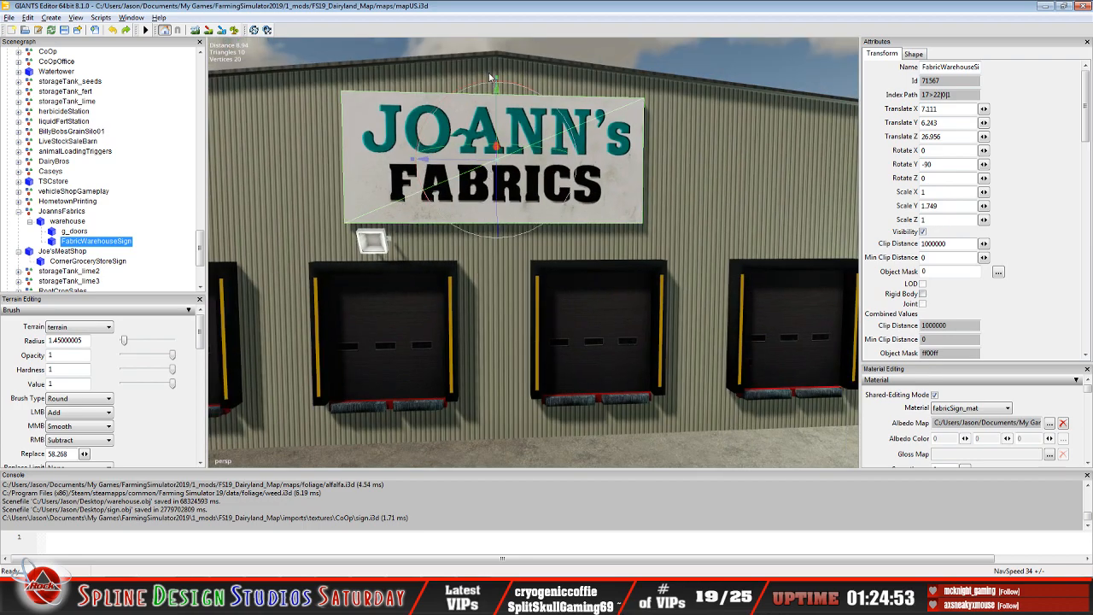
drag(497, 81, 496, 77)
alt+middle_drag(519, 188, 517, 205)
scroll(492, 207, up, 5)
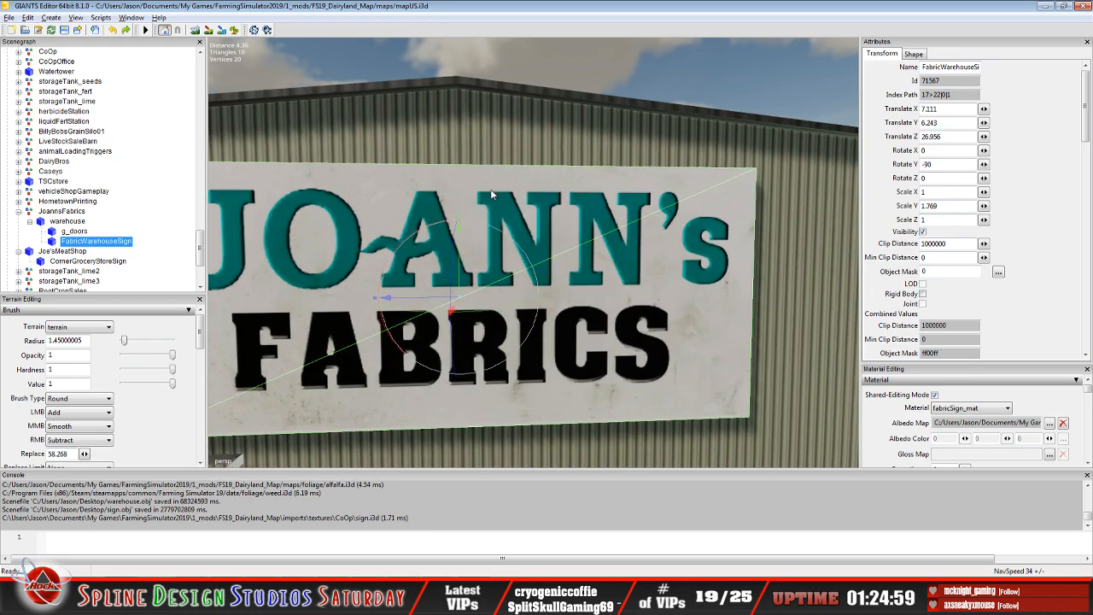
scroll(475, 322, up, 3)
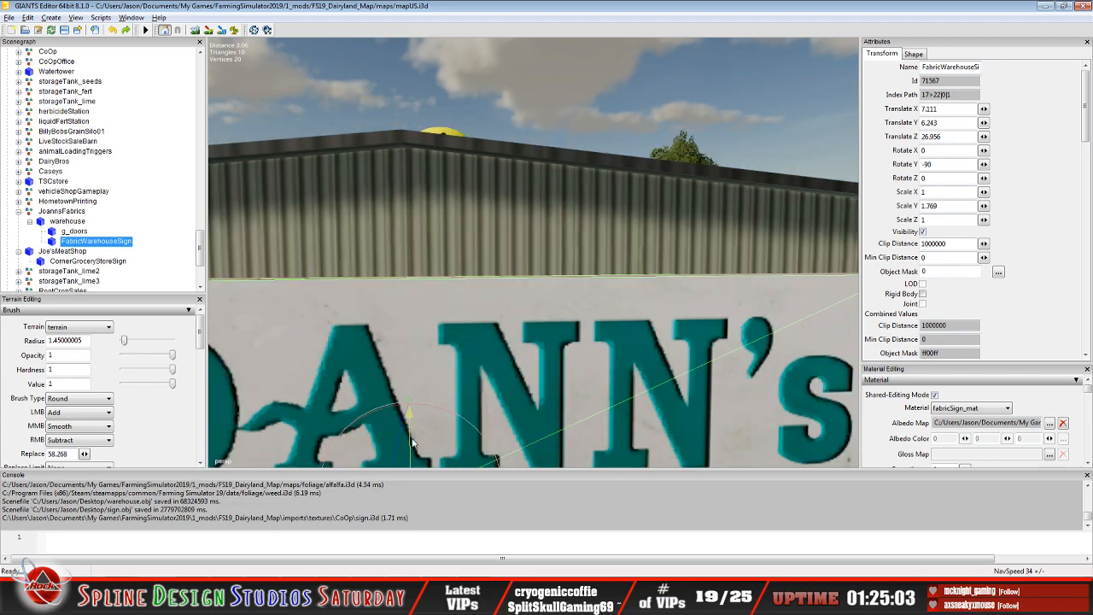
drag(412, 442, 415, 446)
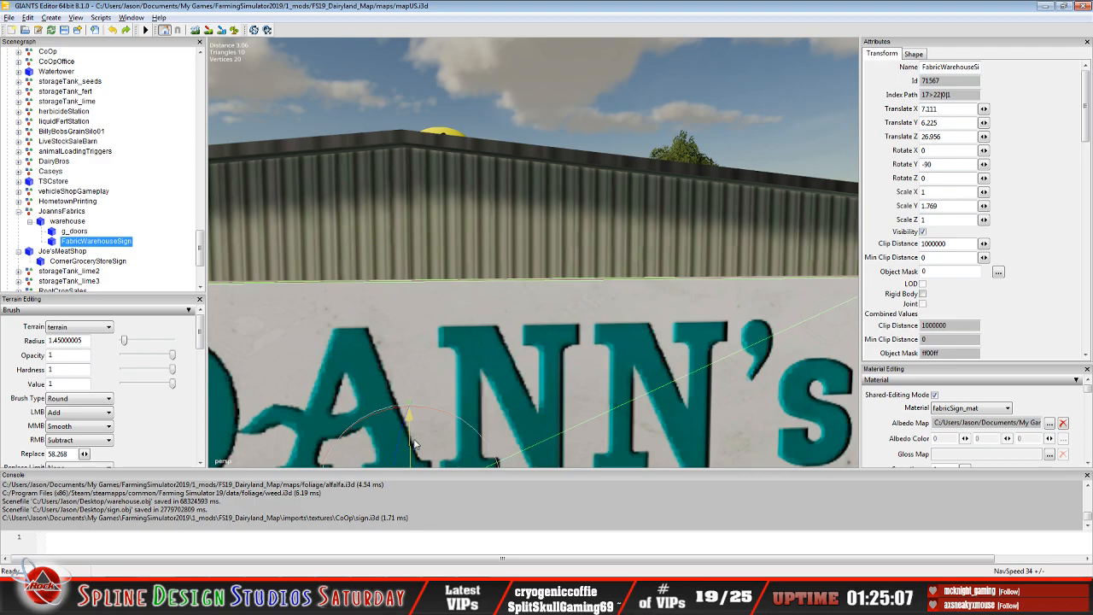
- Deselect the sign and examine its size and placement on the dock wall from several distances and angles
scroll(431, 377, down, 3)
scroll(452, 287, up, 3)
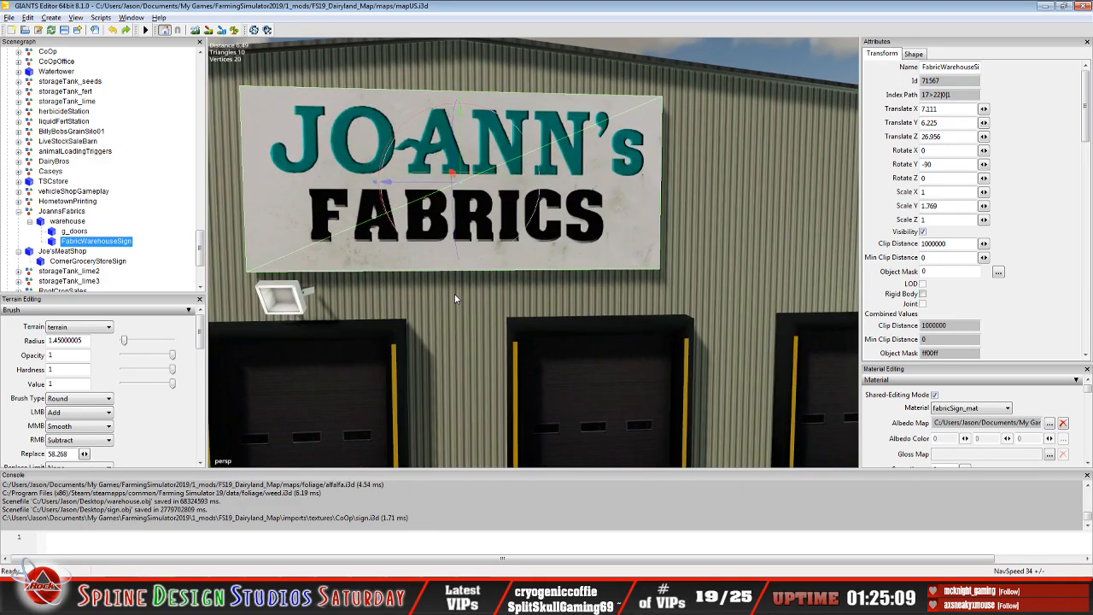
mouse_move(452, 287)
alt+mouse_down()
mouse_move(520, 235)
mouse_move(508, 268)
mouse_move(450, 315)
mouse_move(441, 298)
alt+mouse_up()
scroll(448, 317, down, 5)
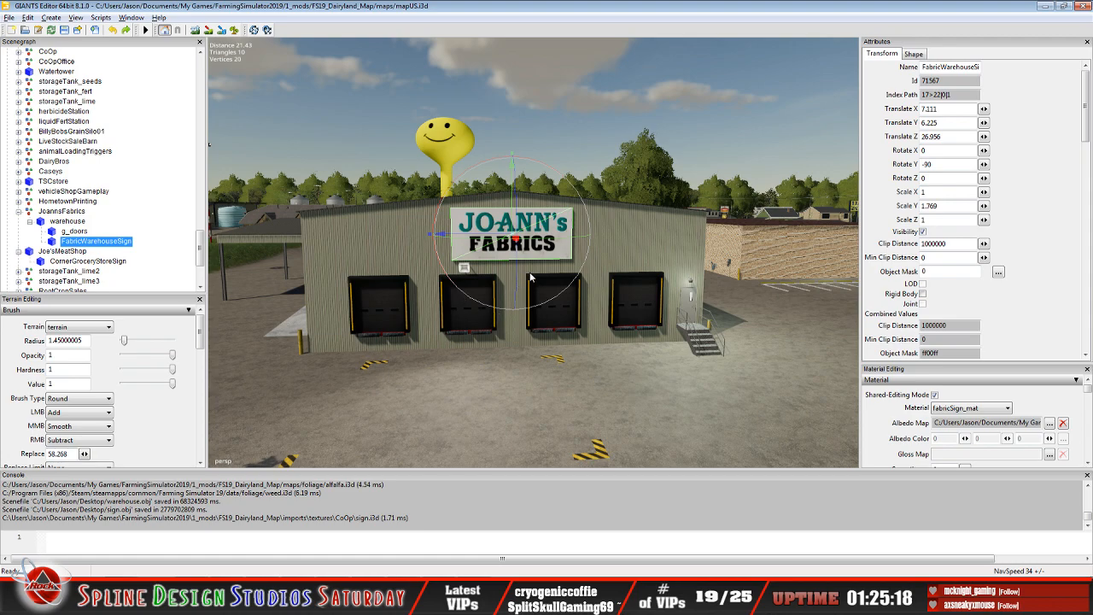
alt+drag(573, 277, 720, 283)
click(174, 255)
scroll(719, 282, down, 2)
scroll(717, 283, up, 1)
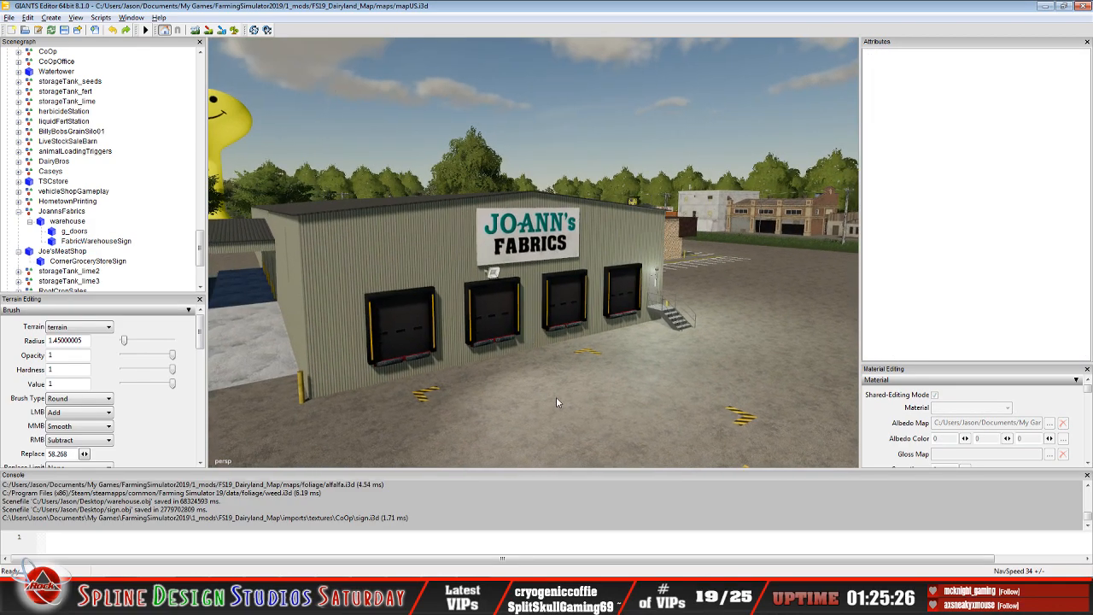
scroll(522, 407, down, 2)
scroll(524, 401, up, 2)
scroll(541, 402, up, 3)
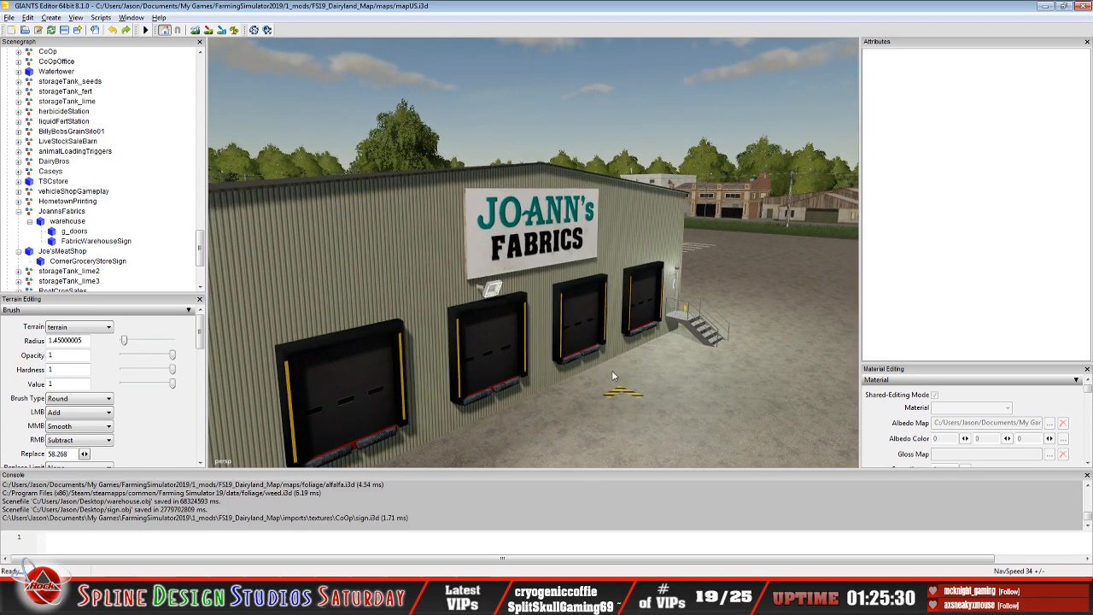
scroll(605, 376, up, 1)
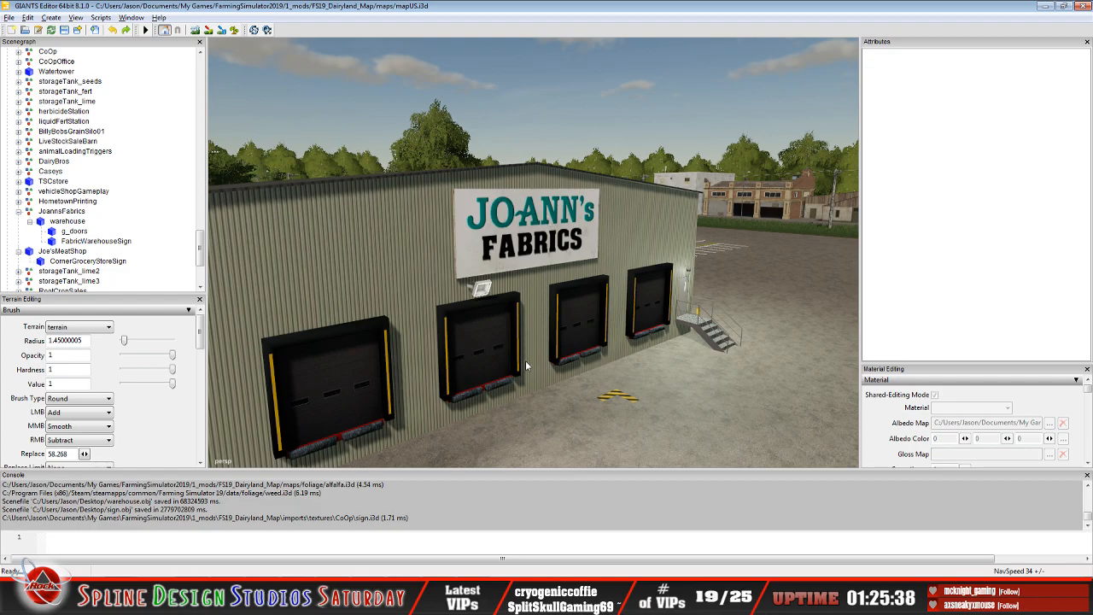
- Examine the warehouse's long side wall around the canopy and concrete ramp, including the rectangular outline in its siding
scroll(530, 358, down, 5)
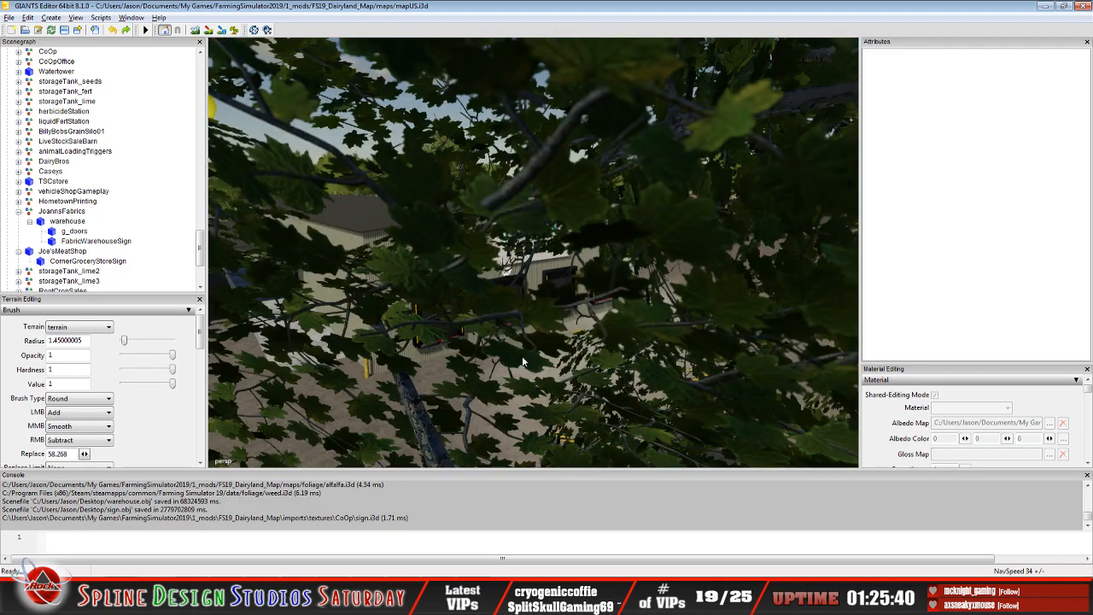
alt+drag(514, 361, 585, 361)
alt+middle_drag(489, 343, 573, 312)
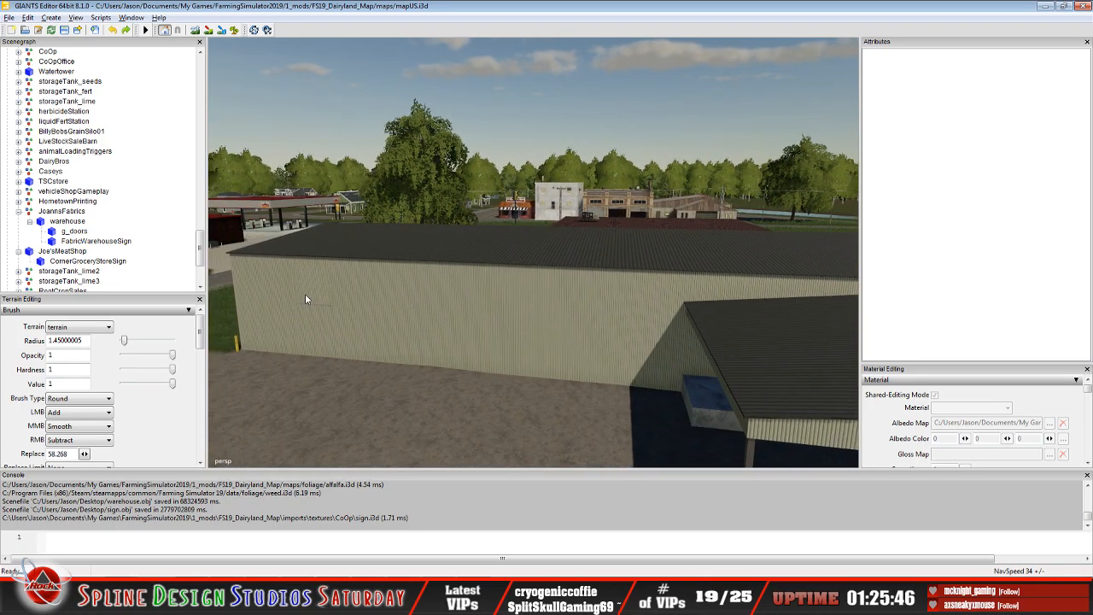
alt+middle_drag(305, 298, 684, 310)
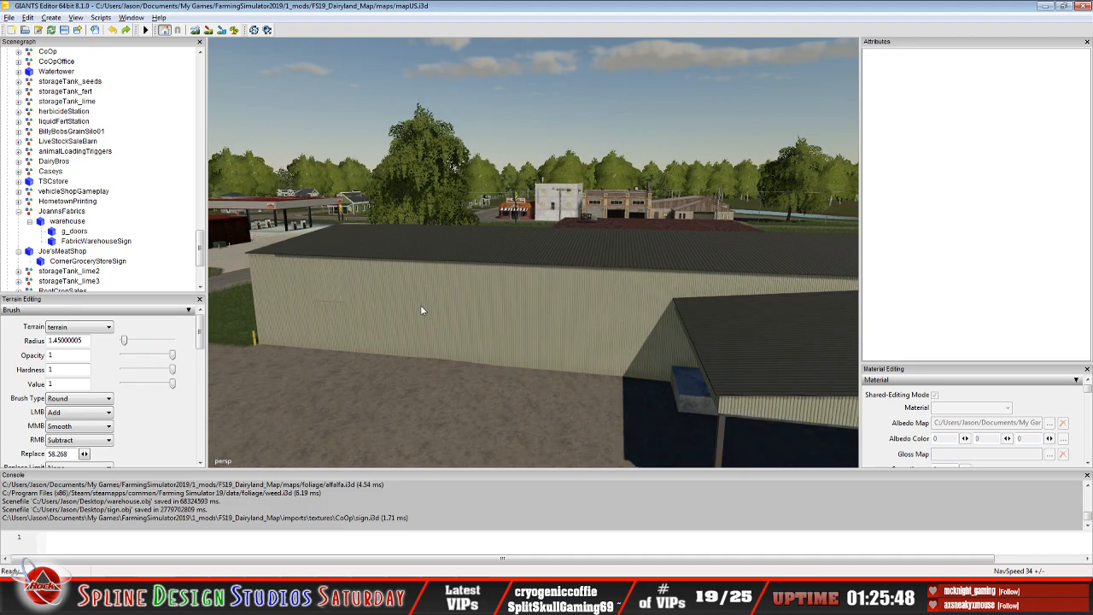
scroll(684, 311, down, 3)
alt+drag(579, 332, 334, 359)
alt+drag(506, 342, 405, 329)
alt+drag(675, 322, 253, 284)
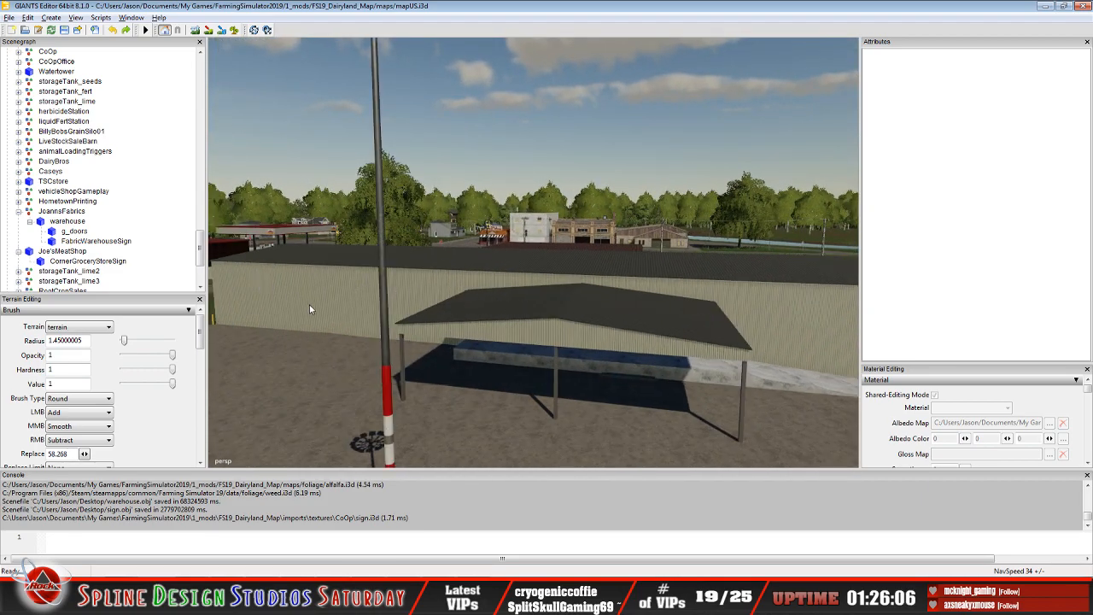
alt+drag(619, 333, 581, 337)
scroll(645, 354, up, 3)
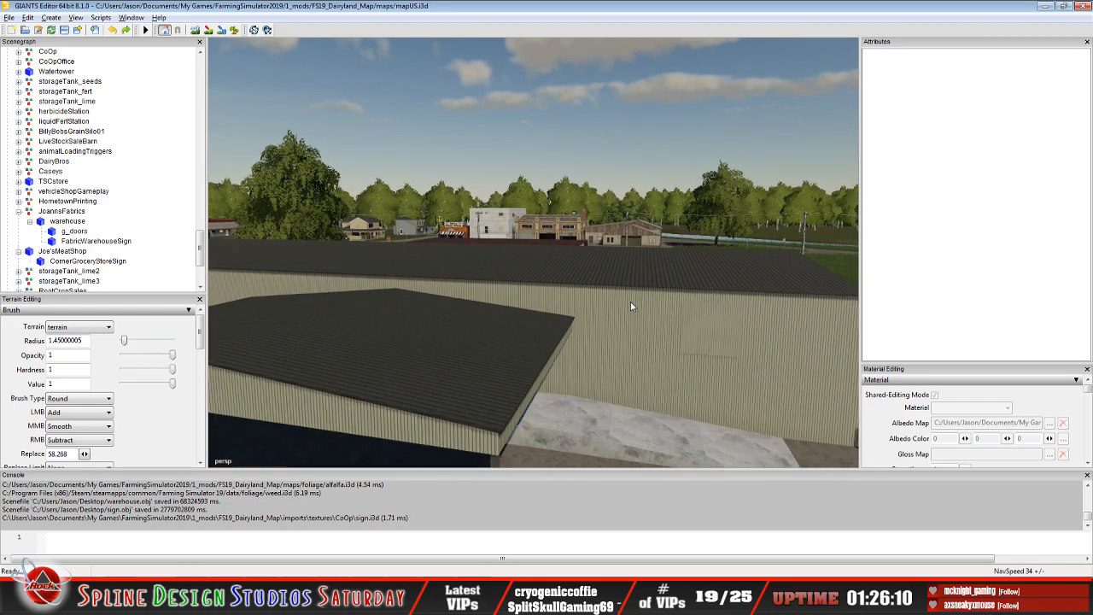
alt+middle_drag(647, 336, 620, 324)
scroll(603, 279, up, 8)
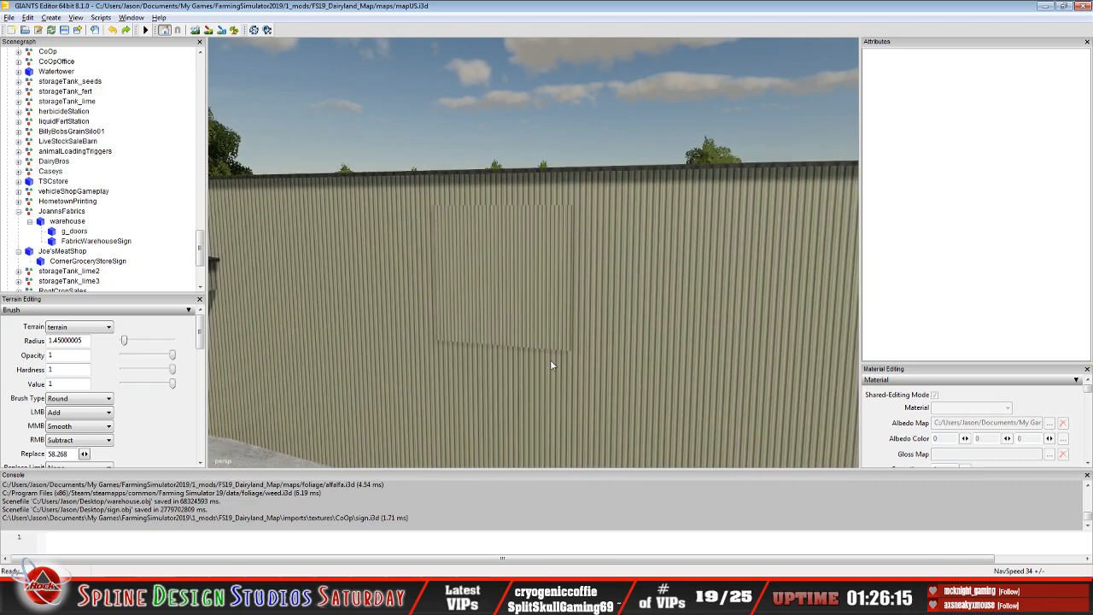
scroll(577, 313, down, 8)
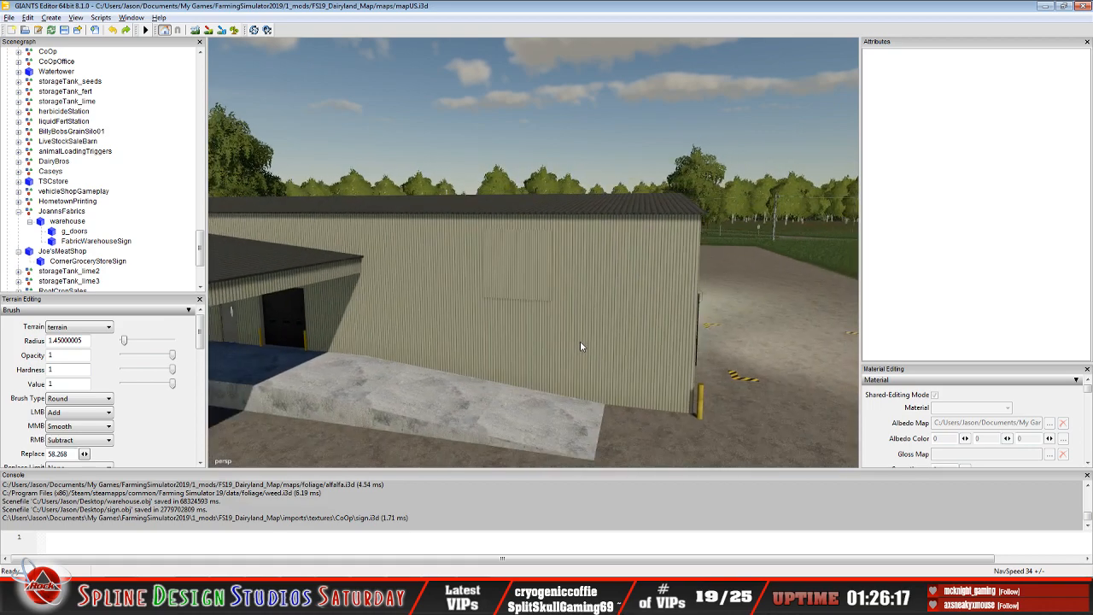
scroll(579, 373, down, 8)
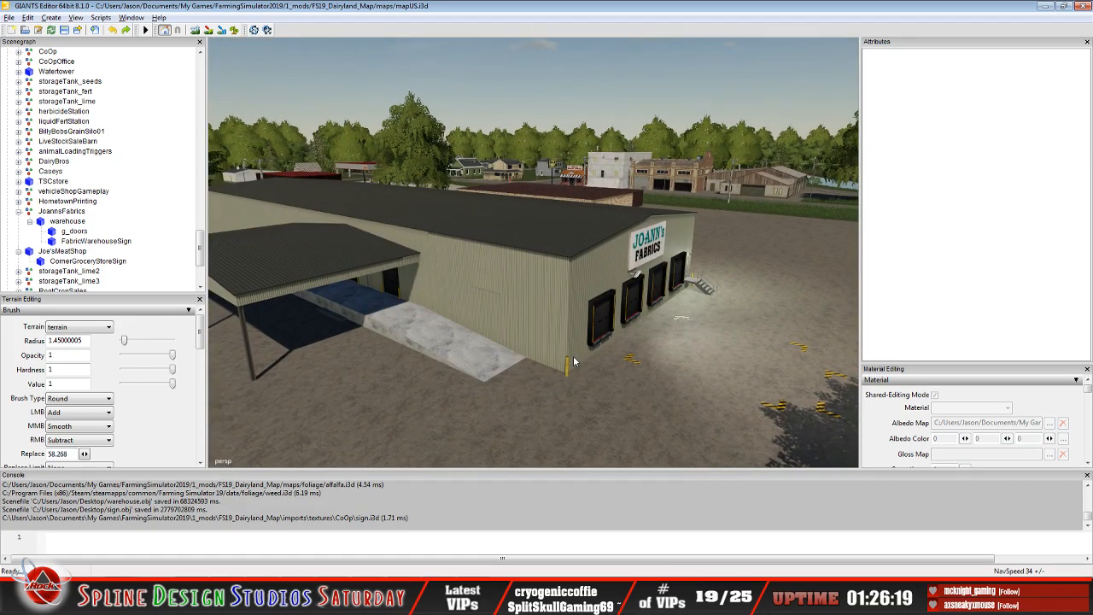
- Duplicate FabricWarehouseSign in the warehouse group and move the copy off the dock wall to about X -7.463
middle_drag(573, 355, 404, 368)
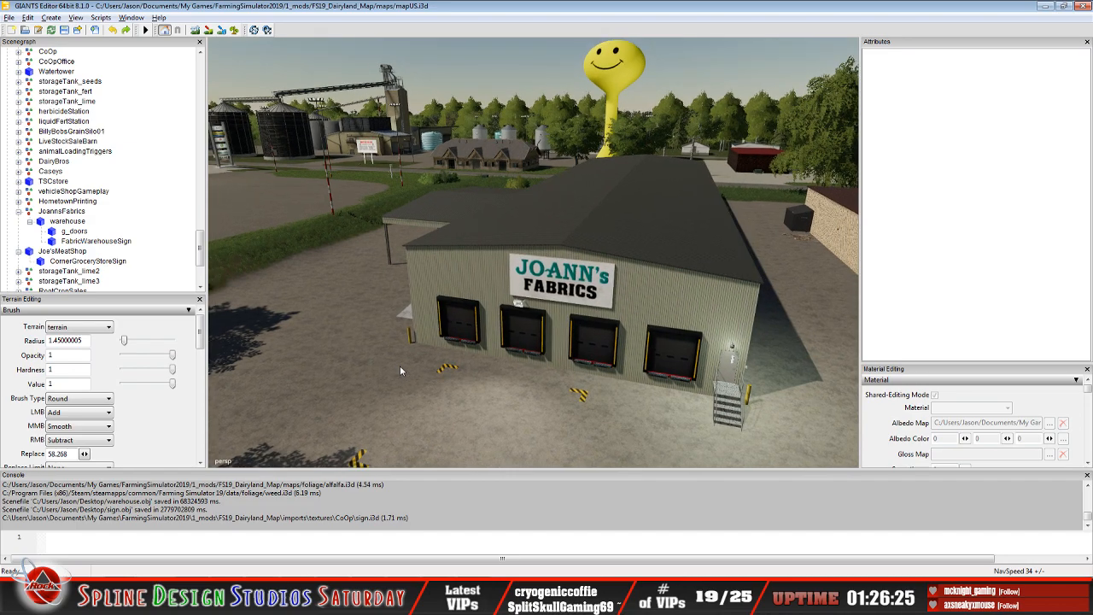
middle_drag(399, 365, 498, 336)
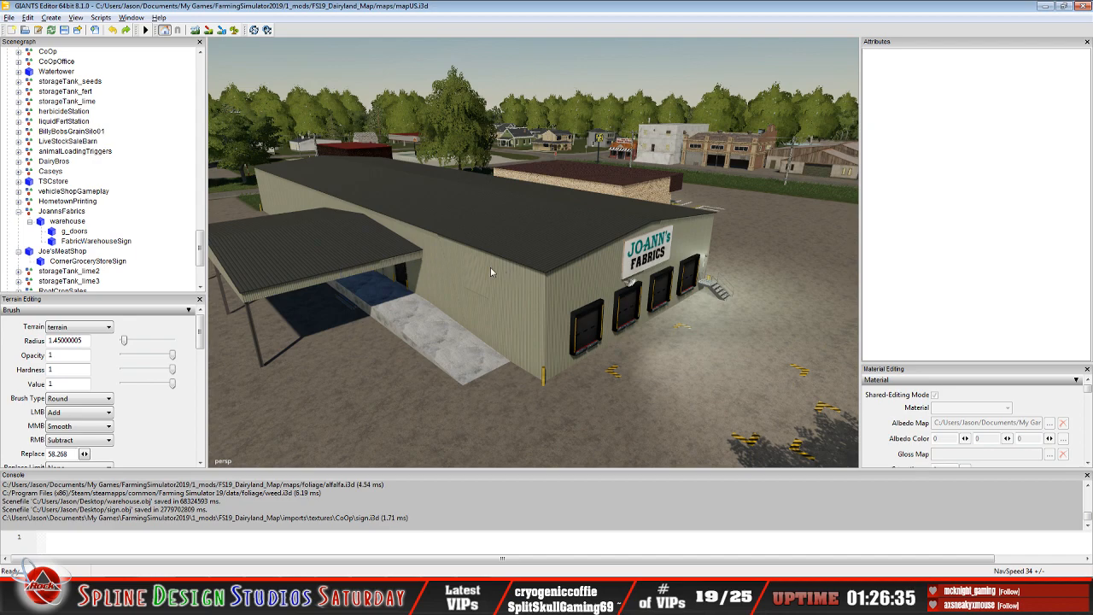
click(116, 244)
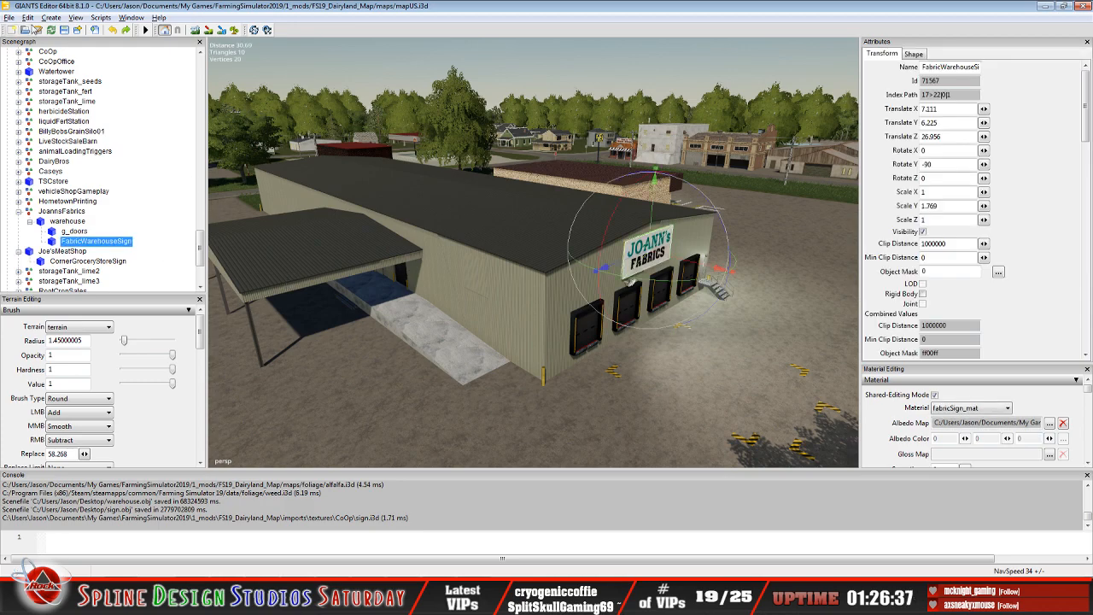
click(27, 17)
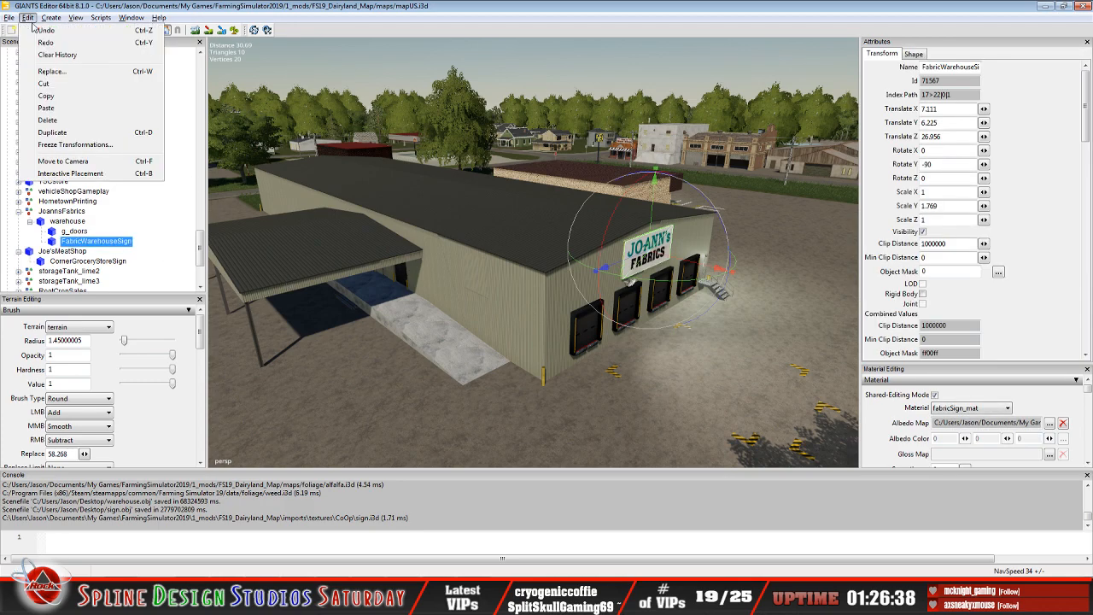
click(53, 134)
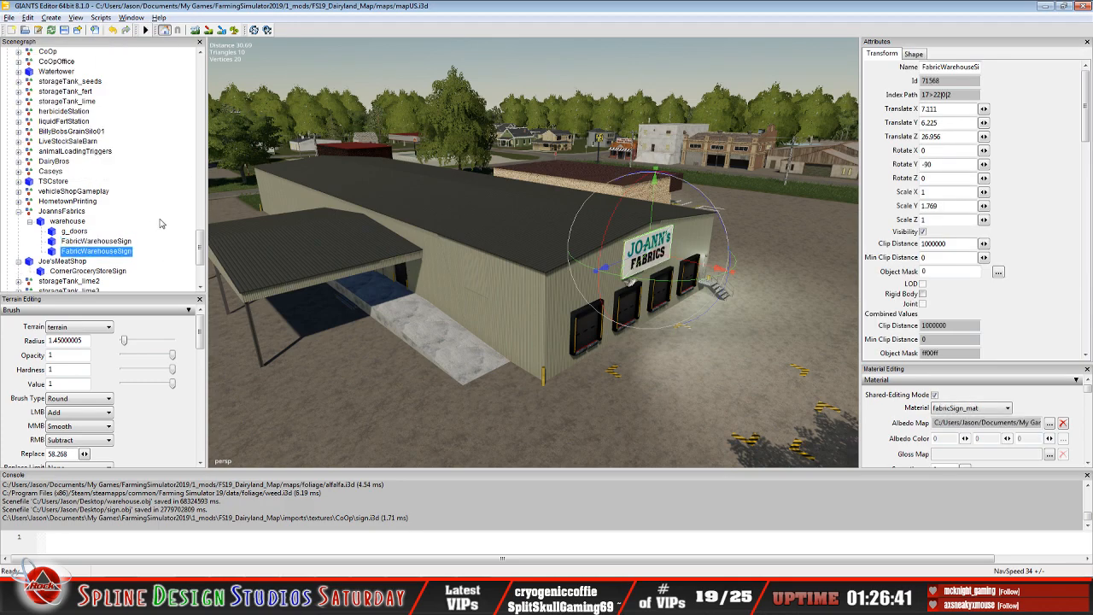
drag(619, 265, 342, 339)
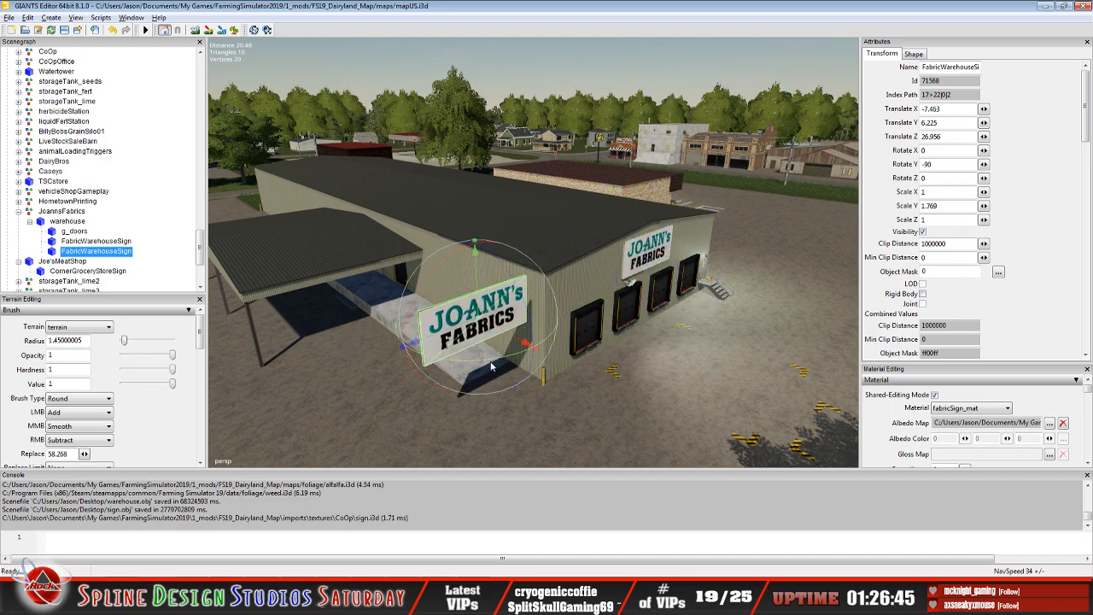
- Turn the copied sign parallel to the warehouse's long canopy-side wall, with a Y rotation of 0
drag(489, 363, 453, 363)
click(953, 165)
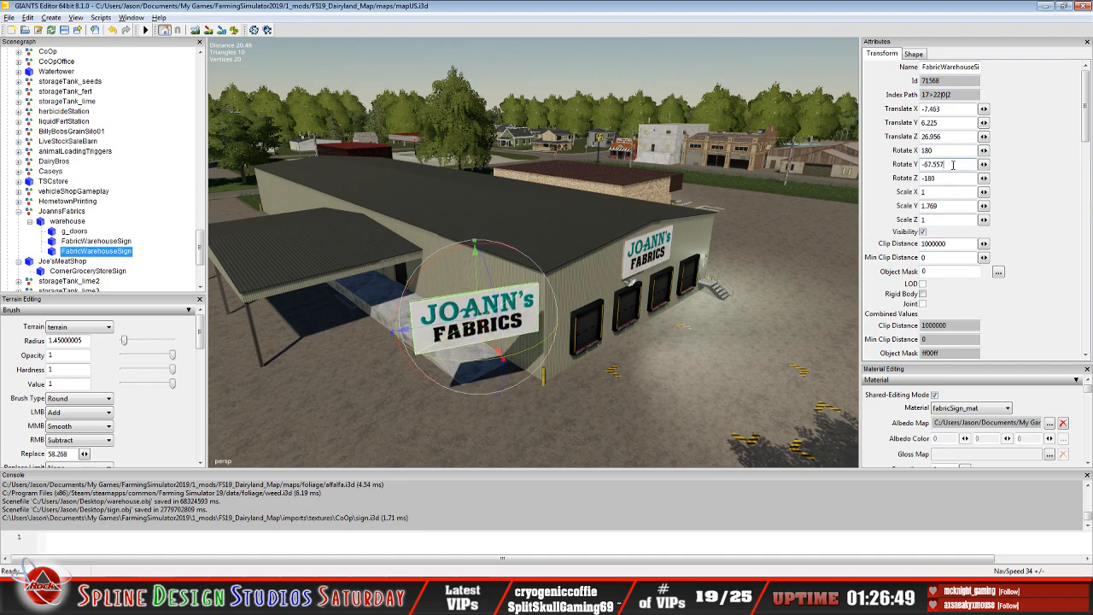
key(BackSpace)
key(BackSpace)
key(BackSpace)
key(BackSpace)
key(BackSpace)
key(BackSpace)
key(BackSpace)
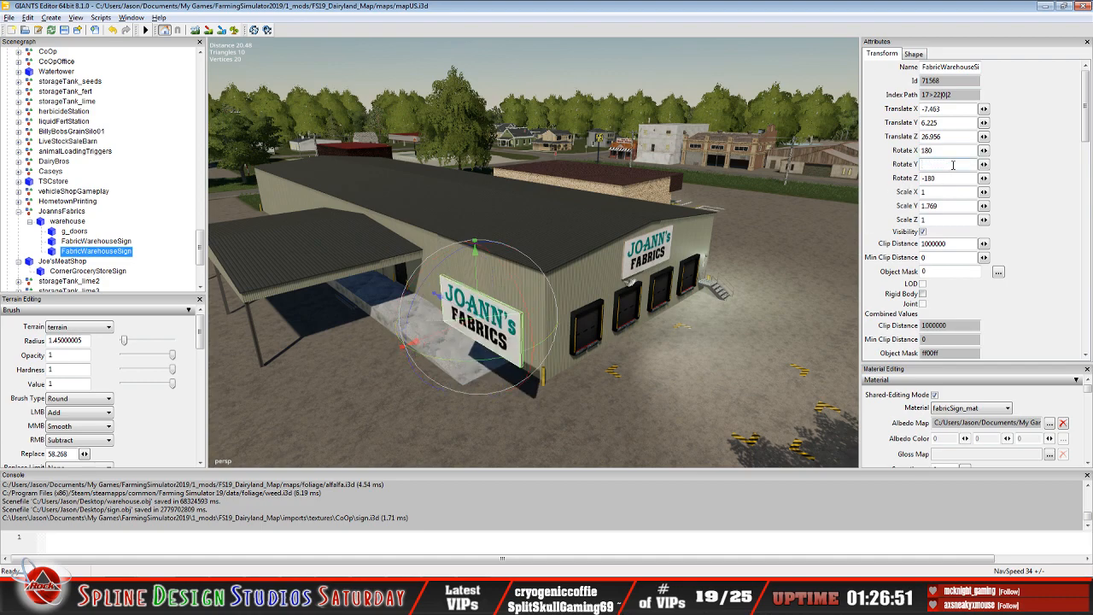
text(0)
- Move the copied sign along the long side wall, past the canopy to the far end, at about Z -28.462
drag(464, 315, 400, 273)
alt+middle_drag(445, 276, 485, 279)
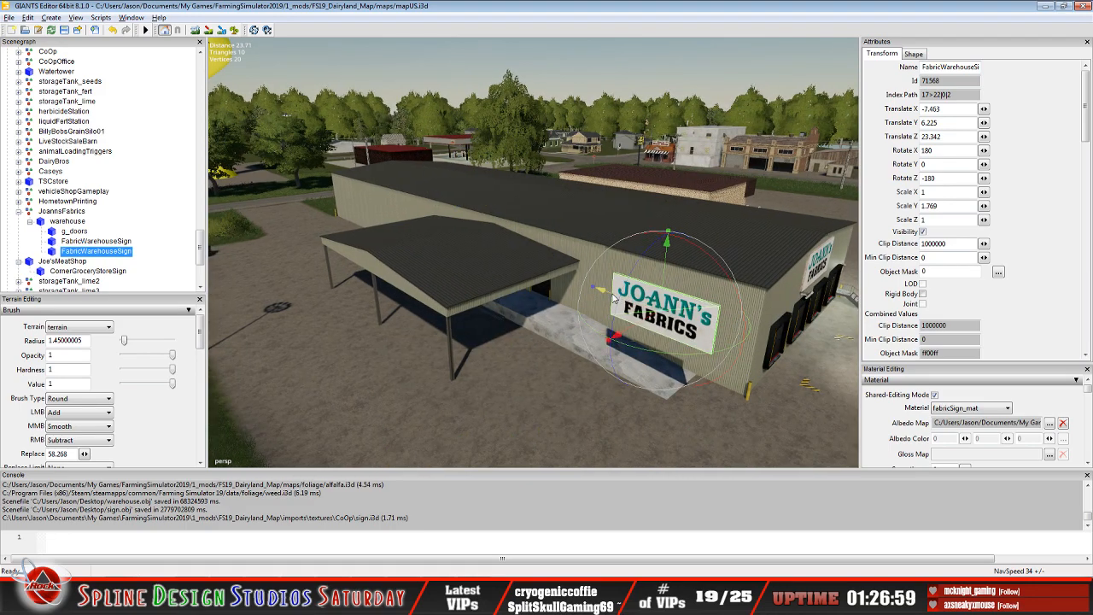
drag(613, 297, 376, 209)
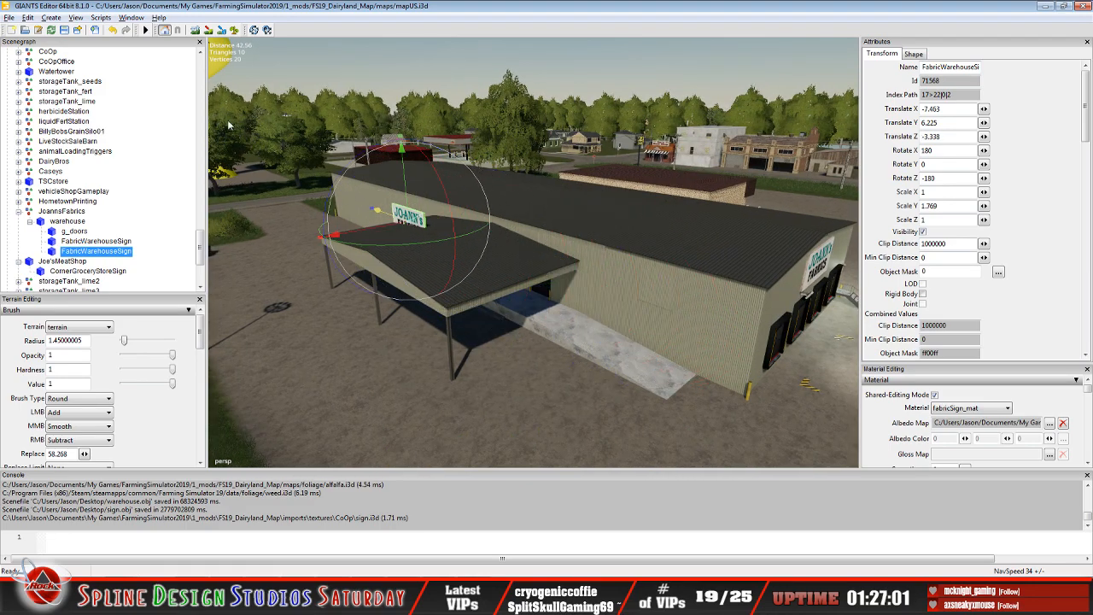
middle_drag(476, 323, 337, 245)
drag(414, 257, 293, 258)
alt+right_drag(423, 286, 425, 253)
alt+middle_drag(425, 253, 516, 299)
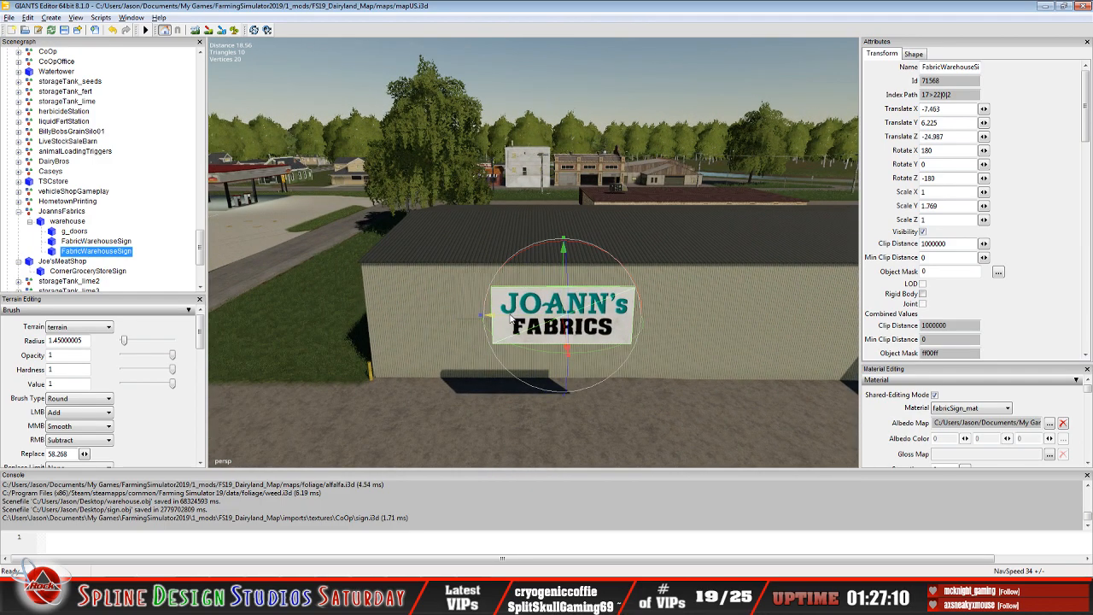
drag(511, 318, 418, 312)
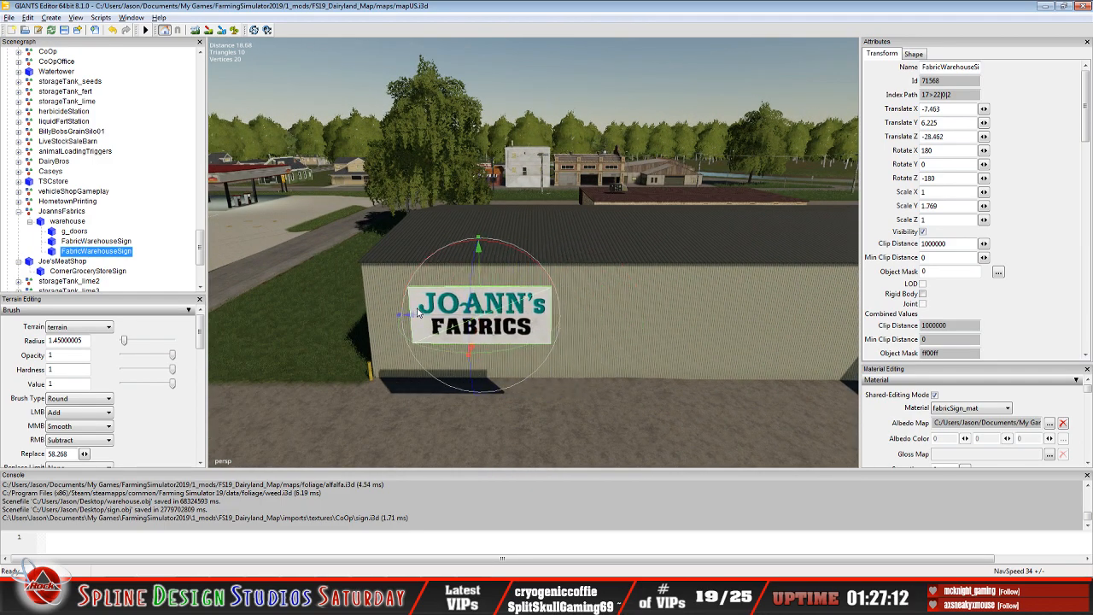
- Set the copied sign against the side wall at about X -2.98 and lower it below the roof edge to about Y 5.415
alt+drag(449, 360, 476, 317)
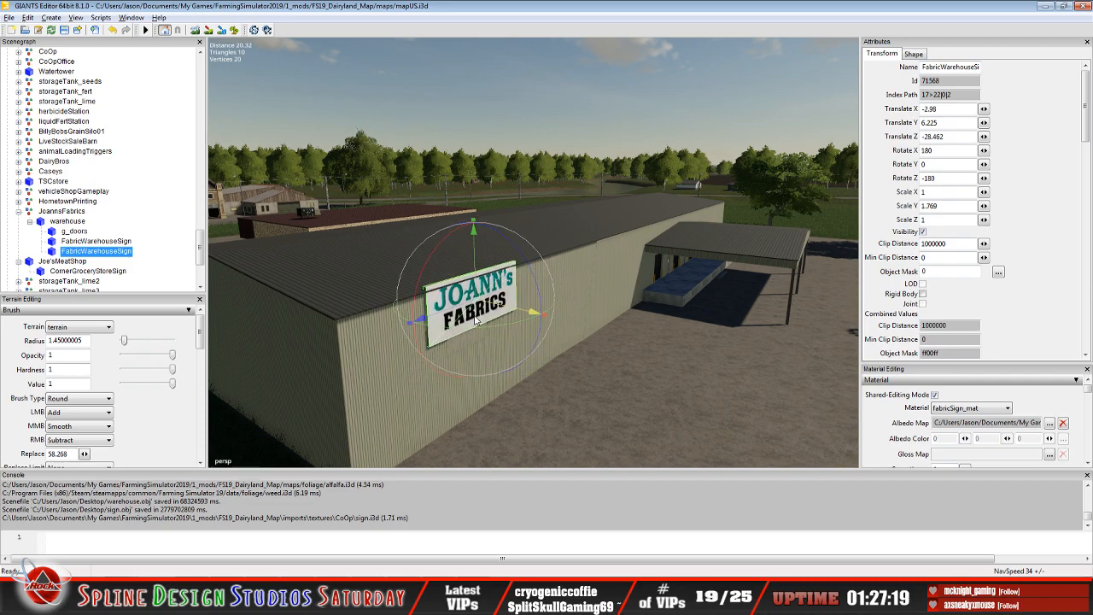
scroll(484, 349, up, 3)
alt+middle_drag(497, 340, 489, 326)
drag(430, 227, 432, 293)
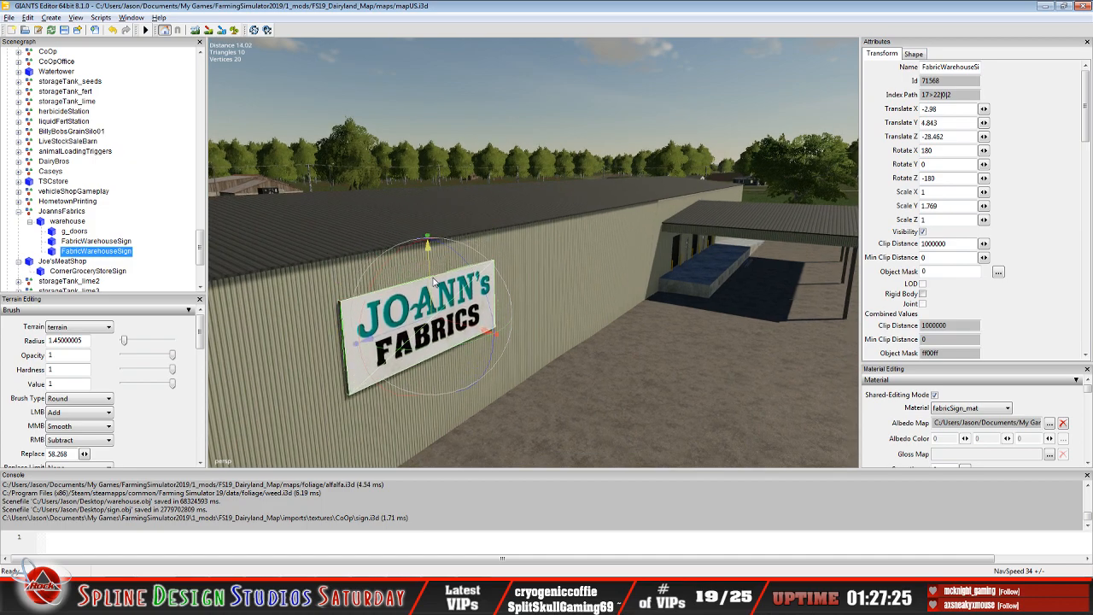
scroll(432, 317, up, 1)
scroll(431, 319, up, 2)
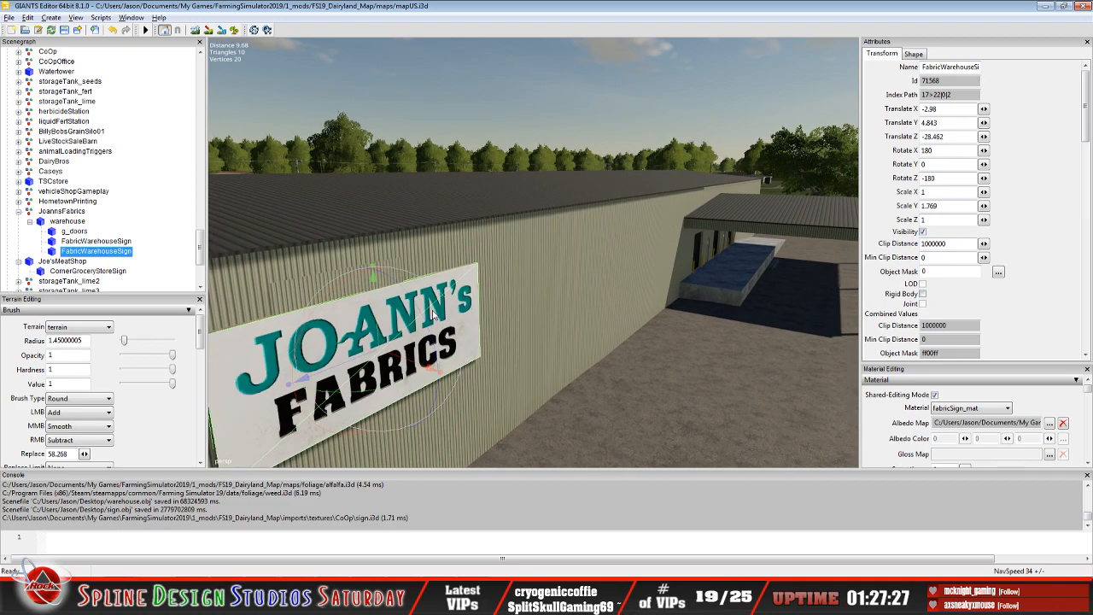
drag(381, 292, 370, 263)
alt+drag(430, 336, 393, 278)
alt+middle_drag(423, 312, 431, 303)
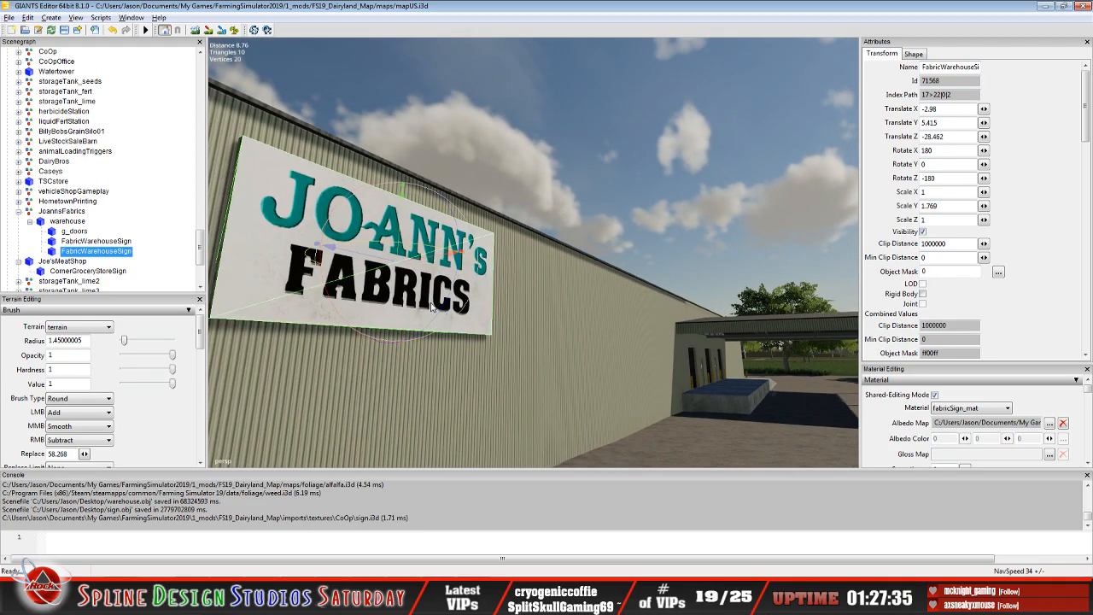
- Deselect the copied sign and examine its fit on the side wall up close, then both signs from around the building
click(164, 267)
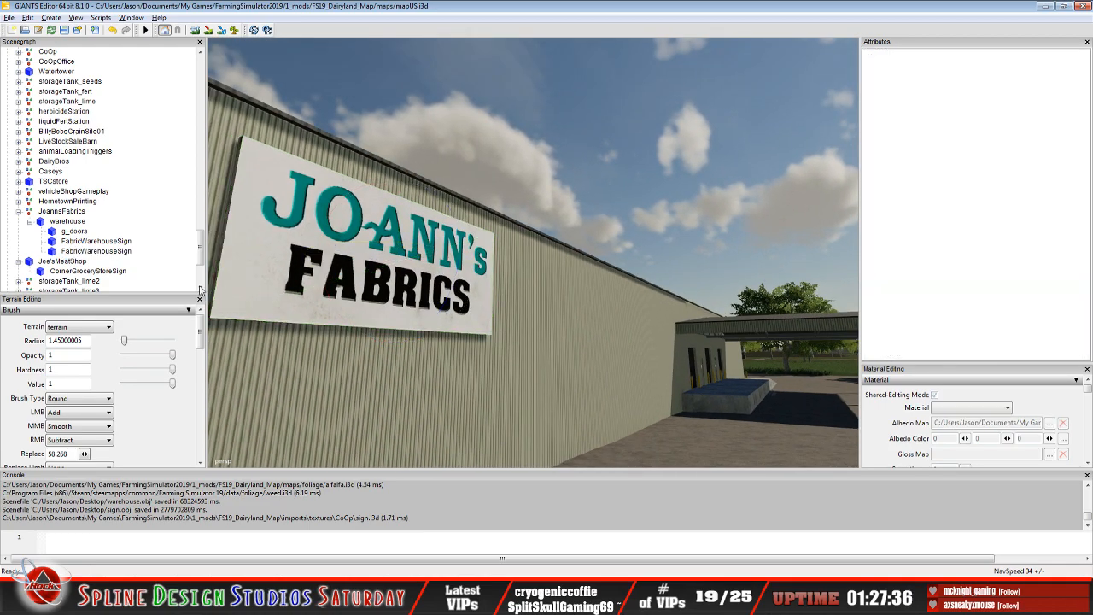
alt+drag(339, 336, 352, 319)
scroll(353, 319, up, 2)
alt+middle_drag(352, 318, 368, 312)
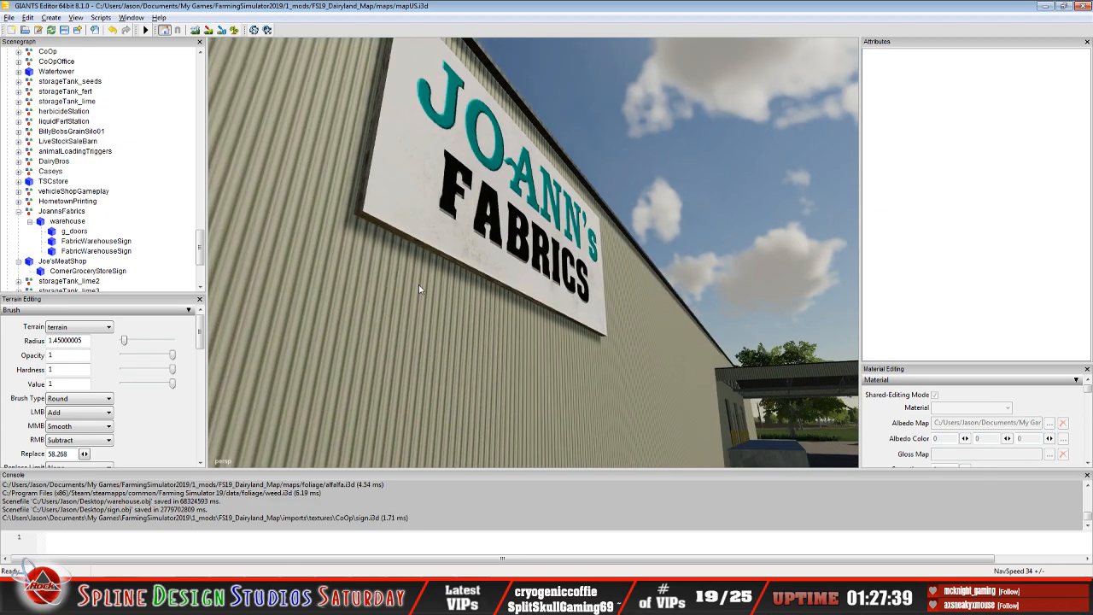
scroll(413, 275, up, 3)
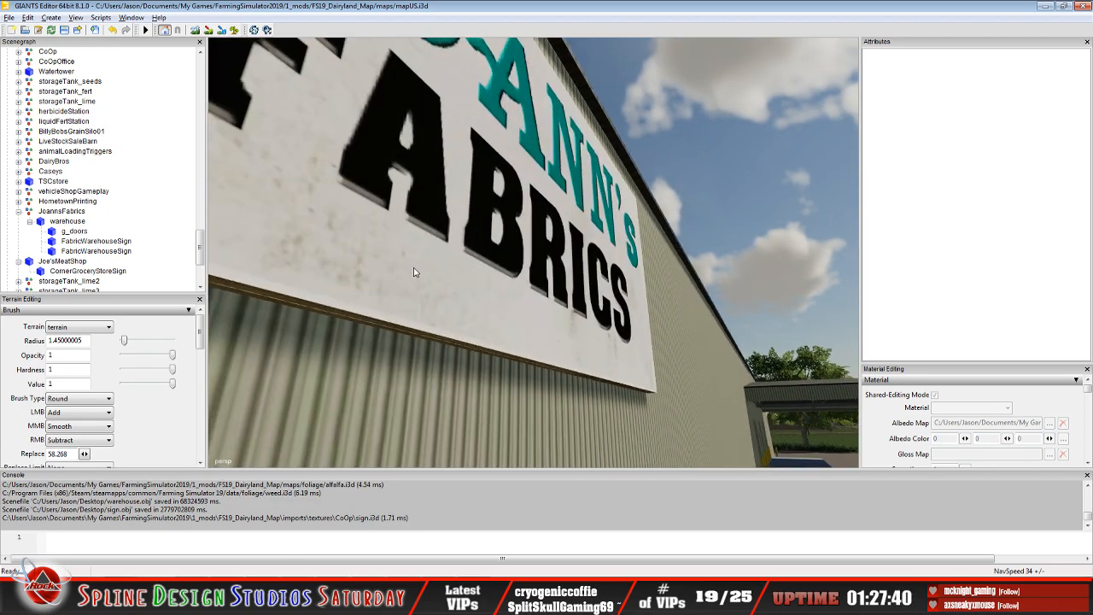
scroll(414, 272, down, 6)
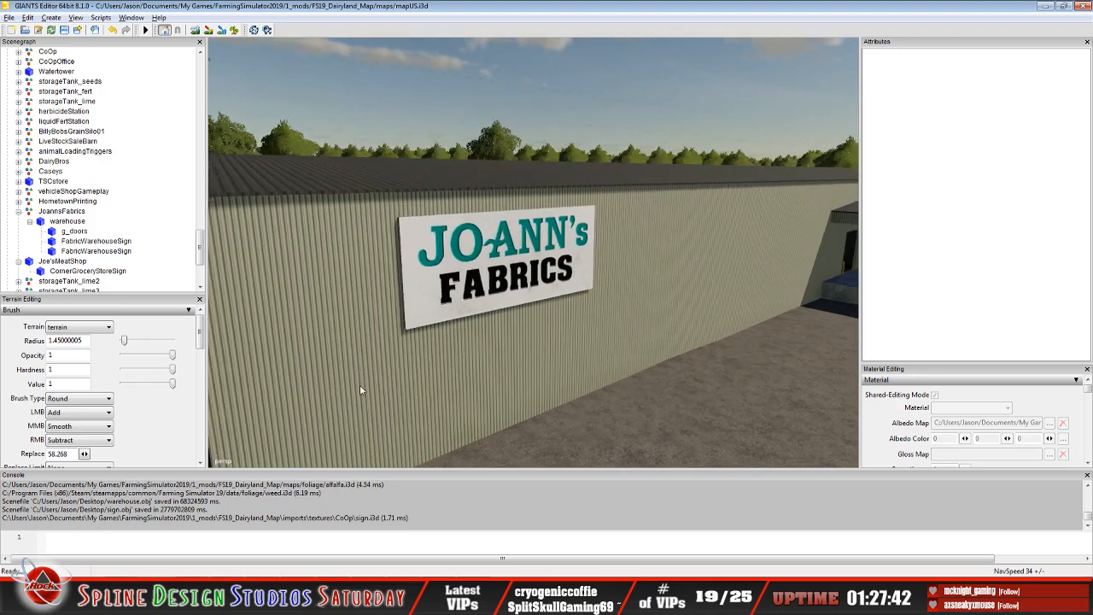
alt+drag(360, 390, 351, 400)
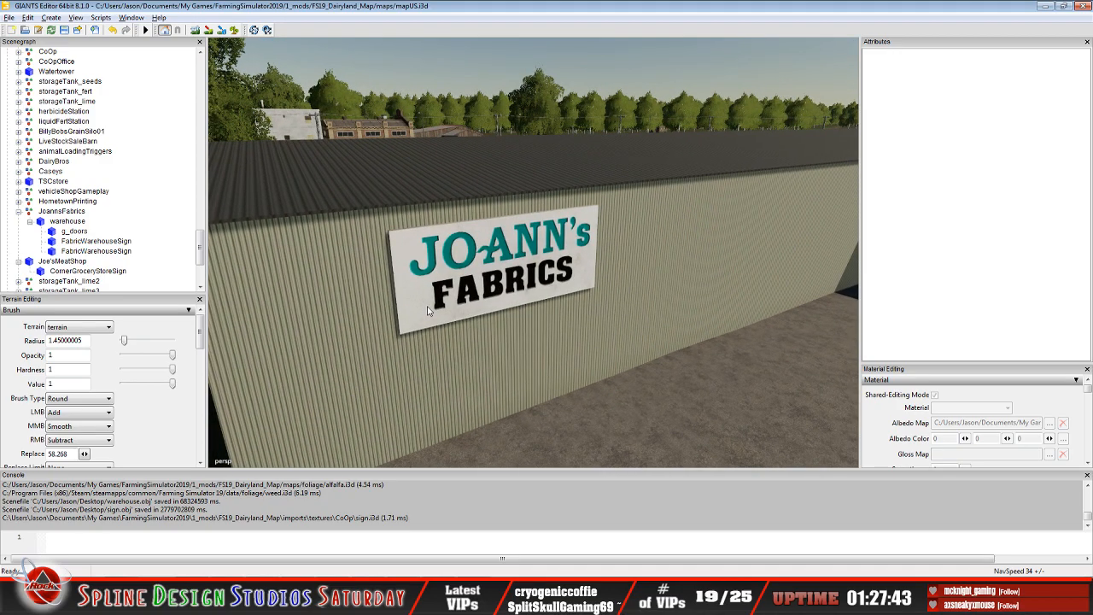
alt+drag(427, 308, 444, 373)
alt+drag(584, 312, 559, 321)
scroll(530, 279, up, 5)
mouse_move(530, 246)
alt+mouse_down()
mouse_move(548, 264)
mouse_move(576, 258)
mouse_move(535, 259)
alt+mouse_up()
alt+right_drag(535, 259, 526, 327)
alt+drag(745, 296, 529, 293)
alt+drag(651, 289, 637, 256)
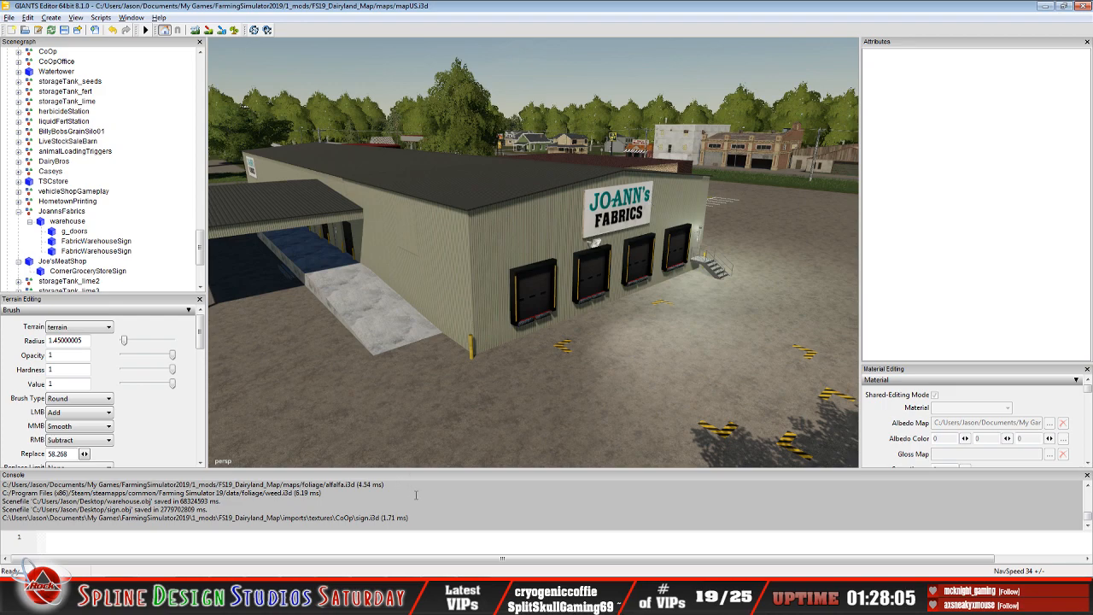
- Switch to Paint Shop Pro and undo the layer merge in the FabricWarehouseSign image
key(alt+Tab)
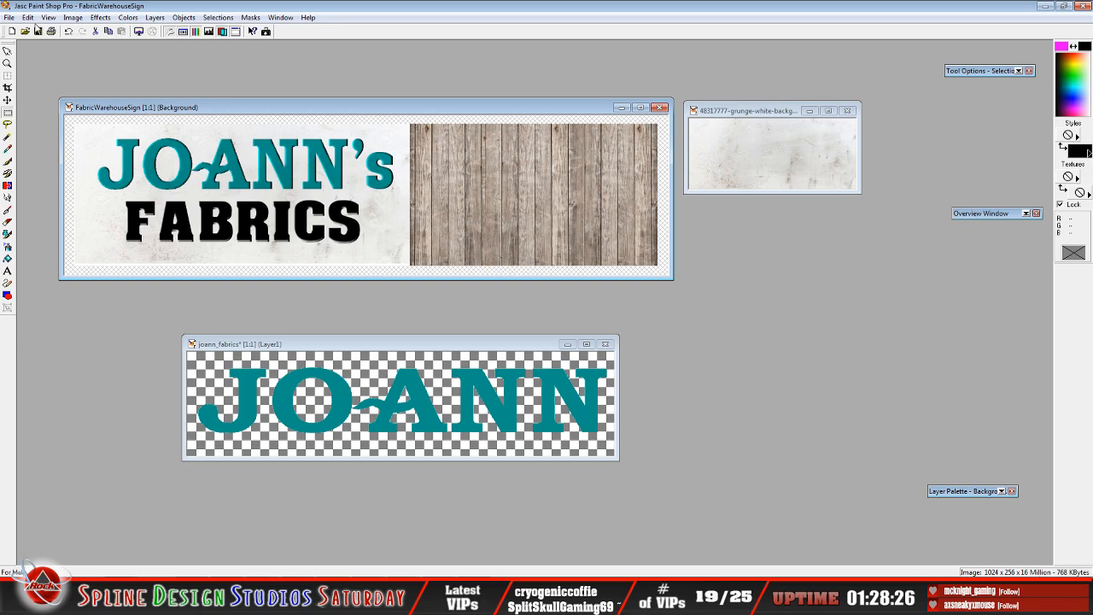
click(68, 32)
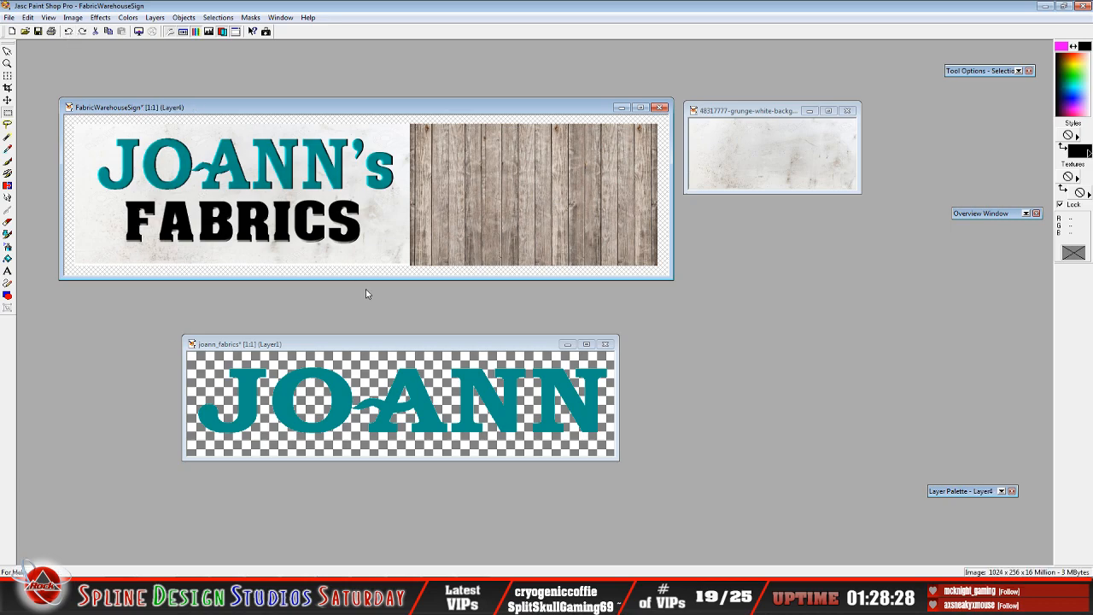
- In the browser, close the white grunge wall preview and look over the first grunge image results before returning to Paint Shop Pro
click(117, 598)
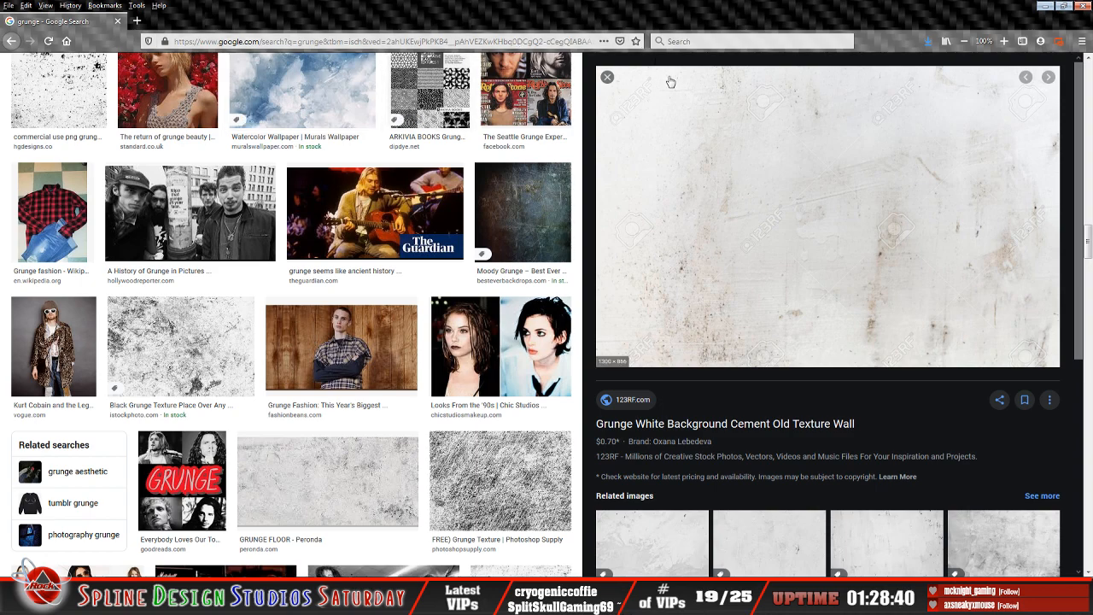
click(608, 77)
scroll(466, 190, up, 5)
scroll(465, 184, up, 10)
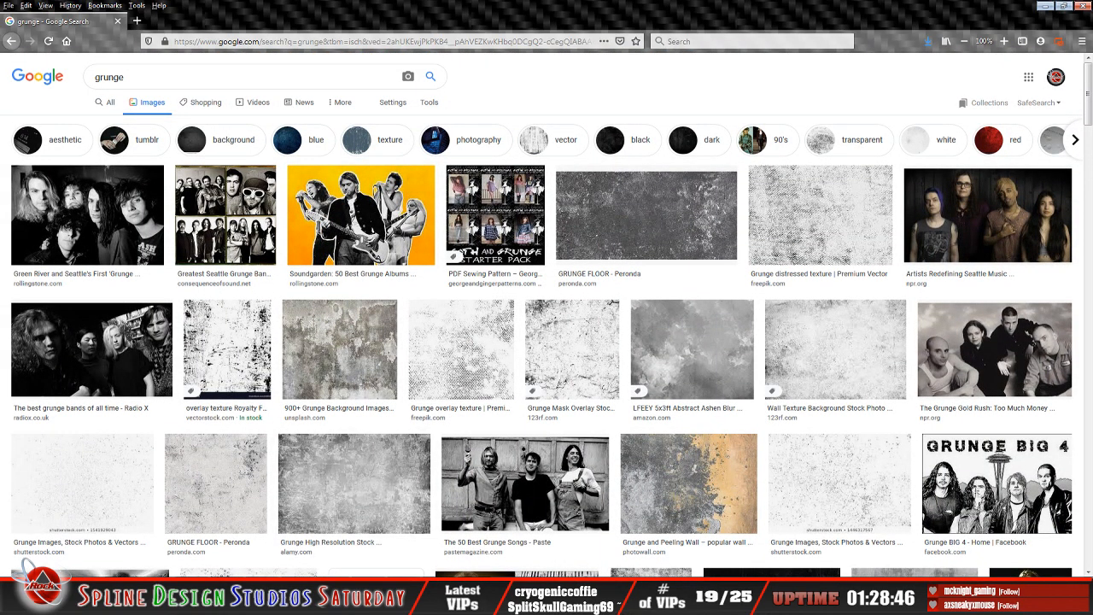
click(410, 598)
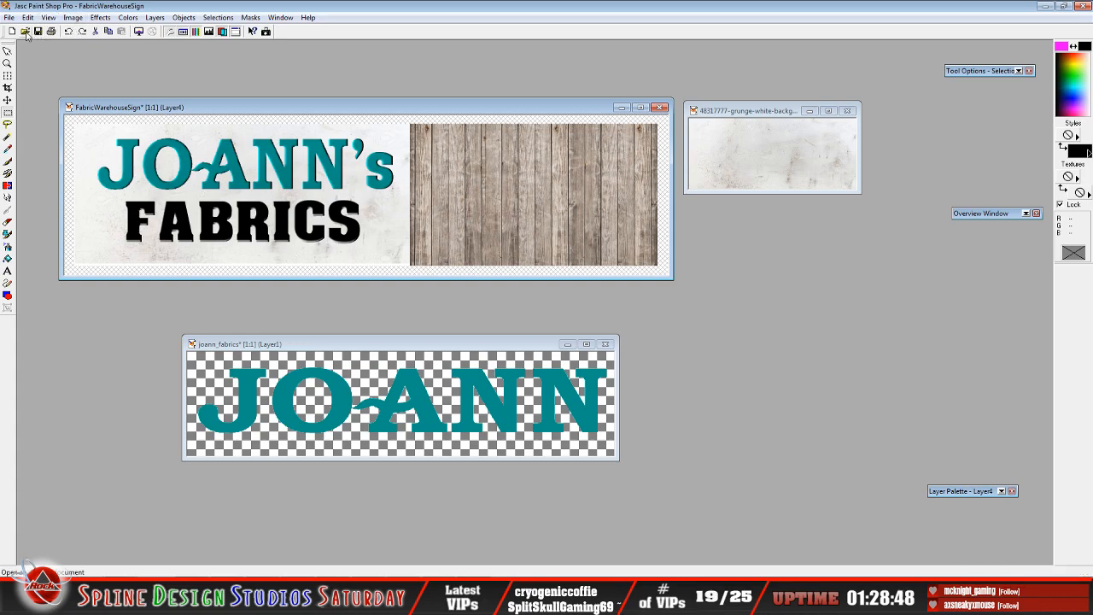
- Start opening an image and browse to the My Games folder inside My Documents
click(25, 31)
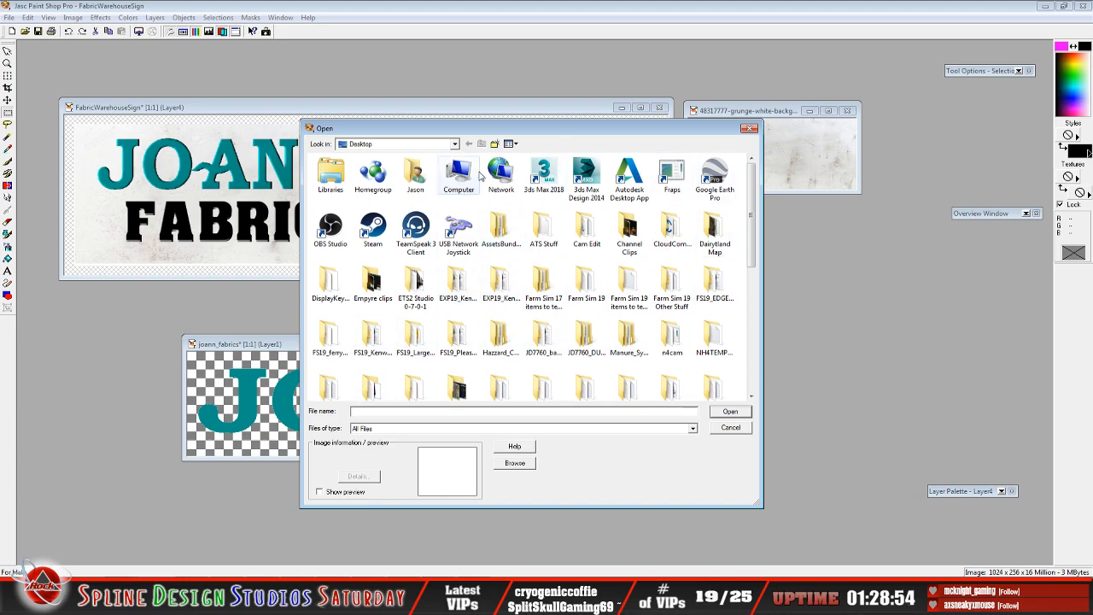
click(455, 144)
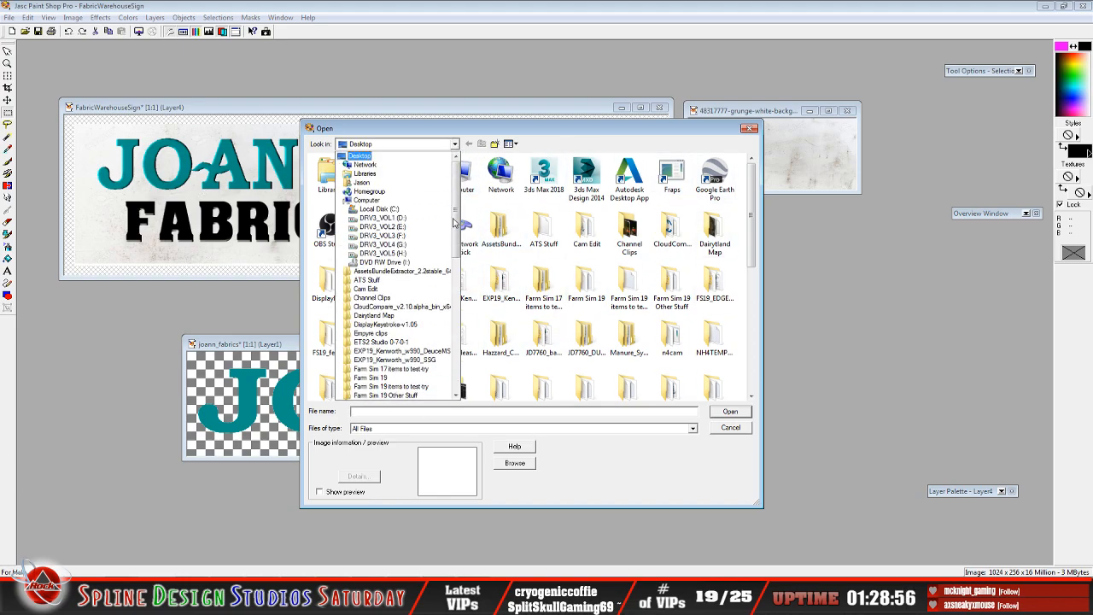
click(415, 182)
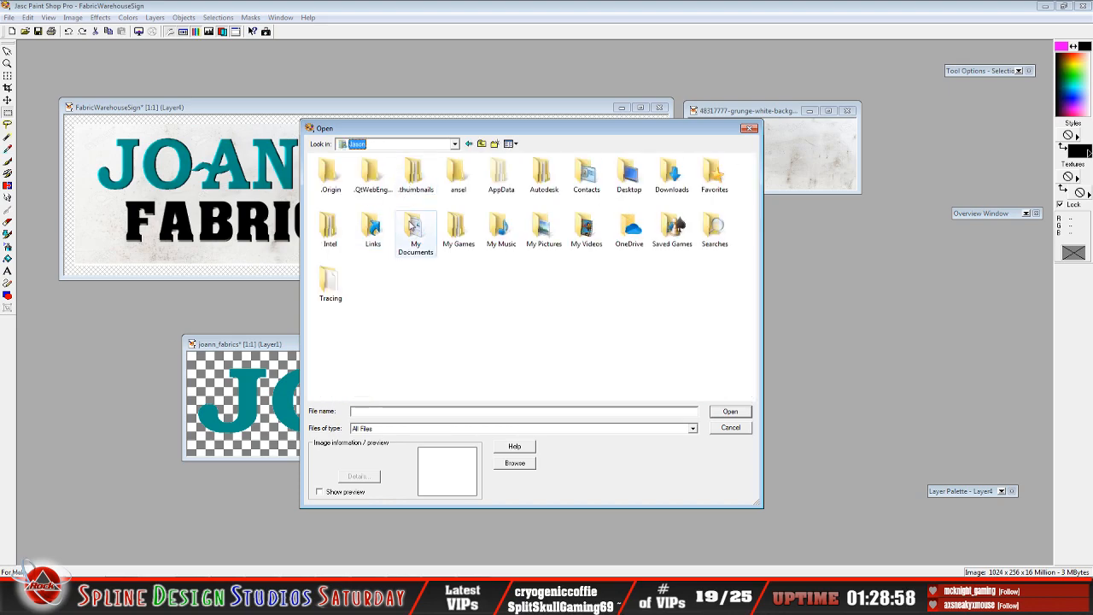
double_click(455, 238)
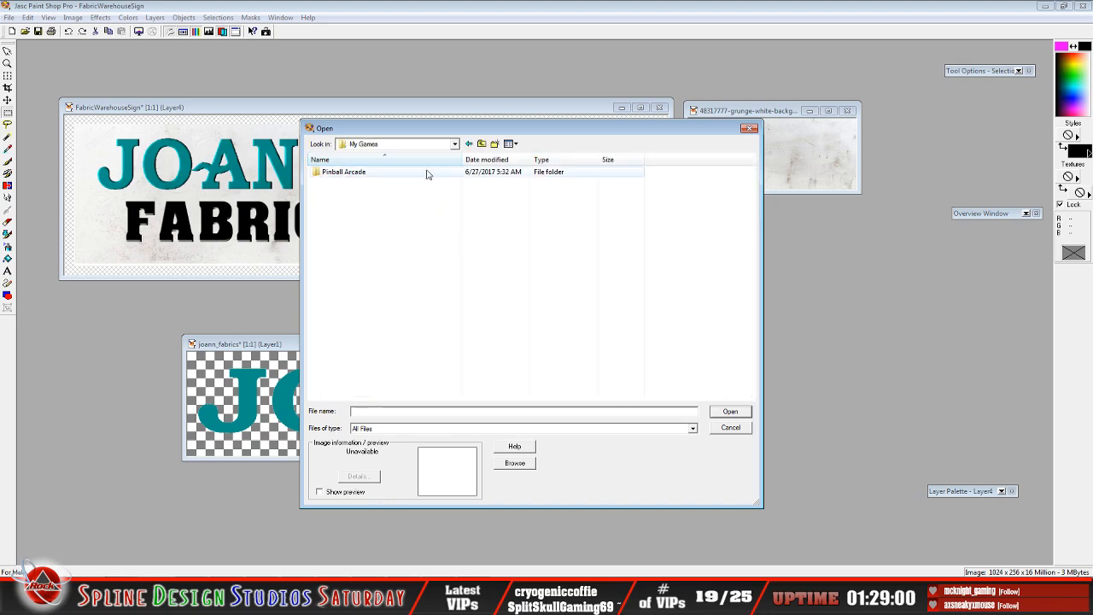
click(482, 144)
double_click(416, 233)
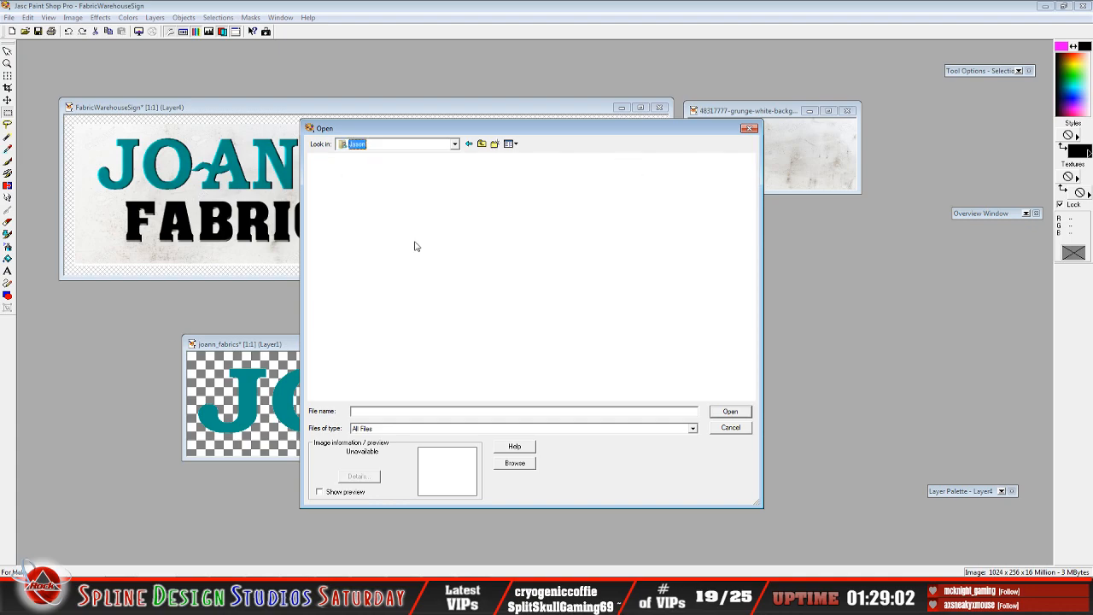
click(338, 320)
double_click(338, 320)
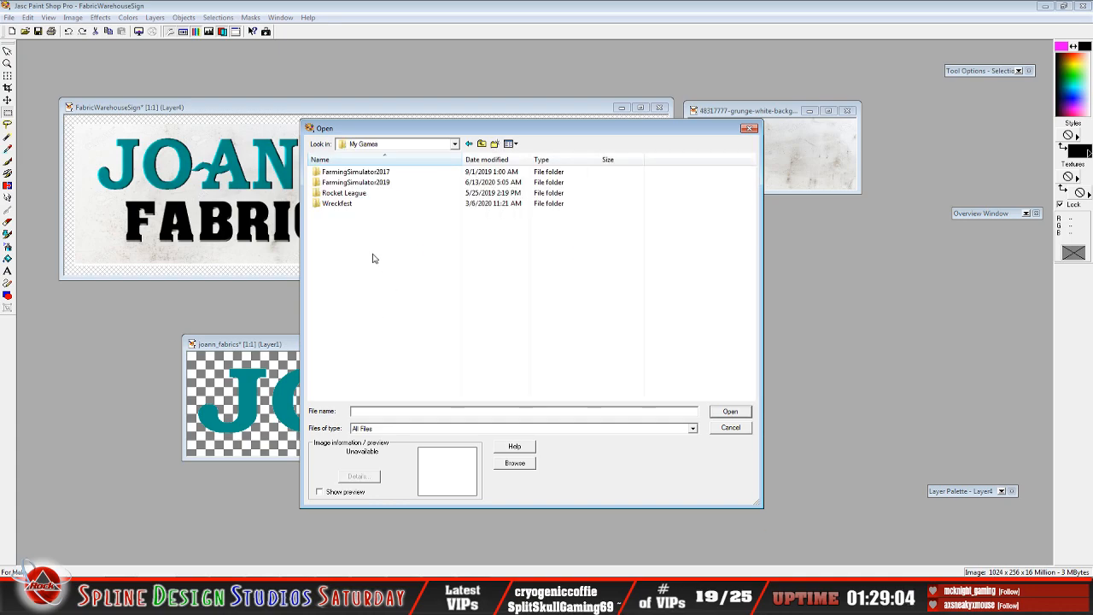
- Browse through FarmingSimulator2019 and FS19_Dairyland_Map to the FabricFactory folder among the map's placeables
double_click(369, 182)
double_click(339, 174)
double_click(339, 173)
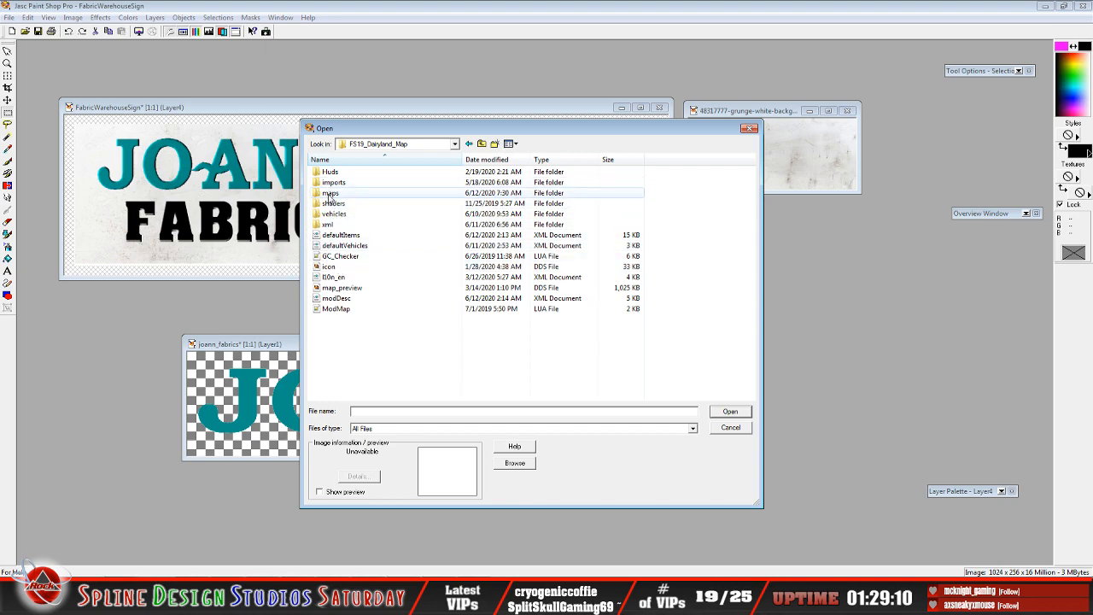
double_click(331, 193)
double_click(337, 246)
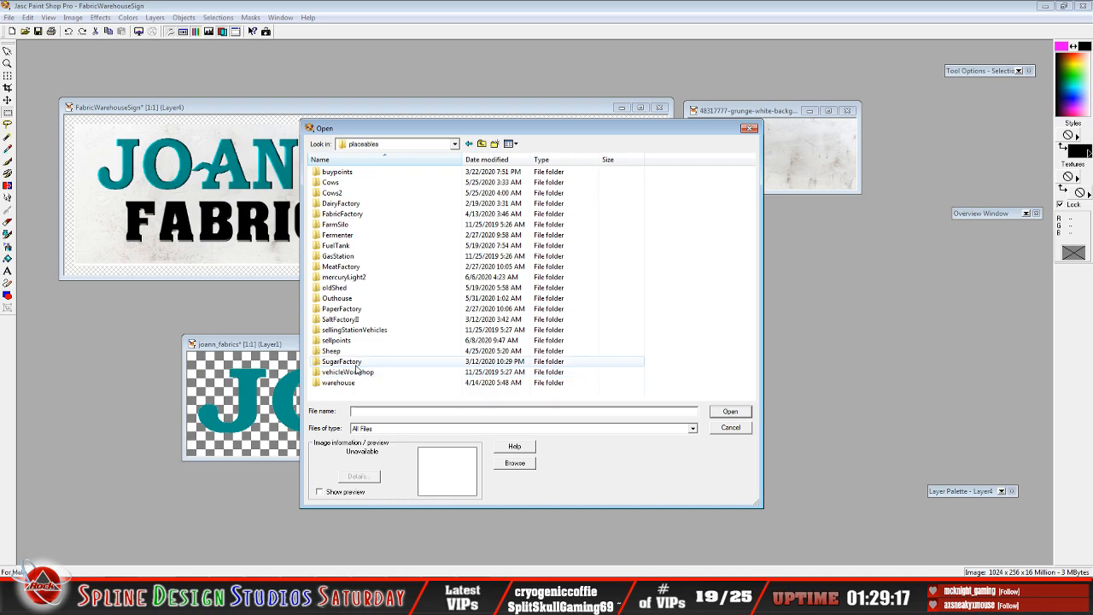
double_click(343, 215)
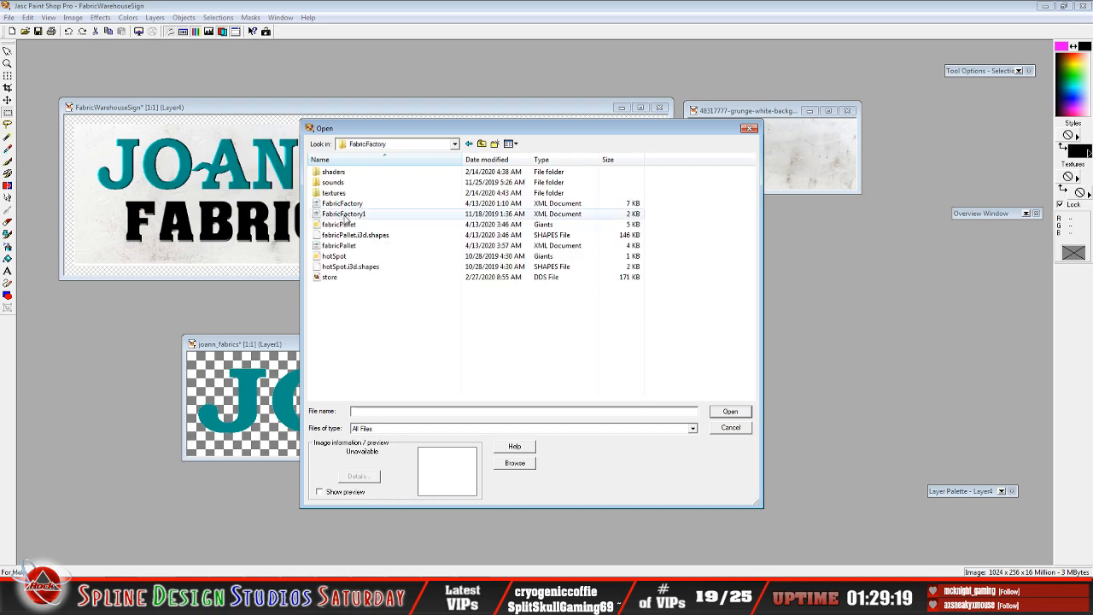
- Open the FabricFactory store DDS image without its MIP maps and move its window clear of the JOANN's FABRICS lettering
click(340, 277)
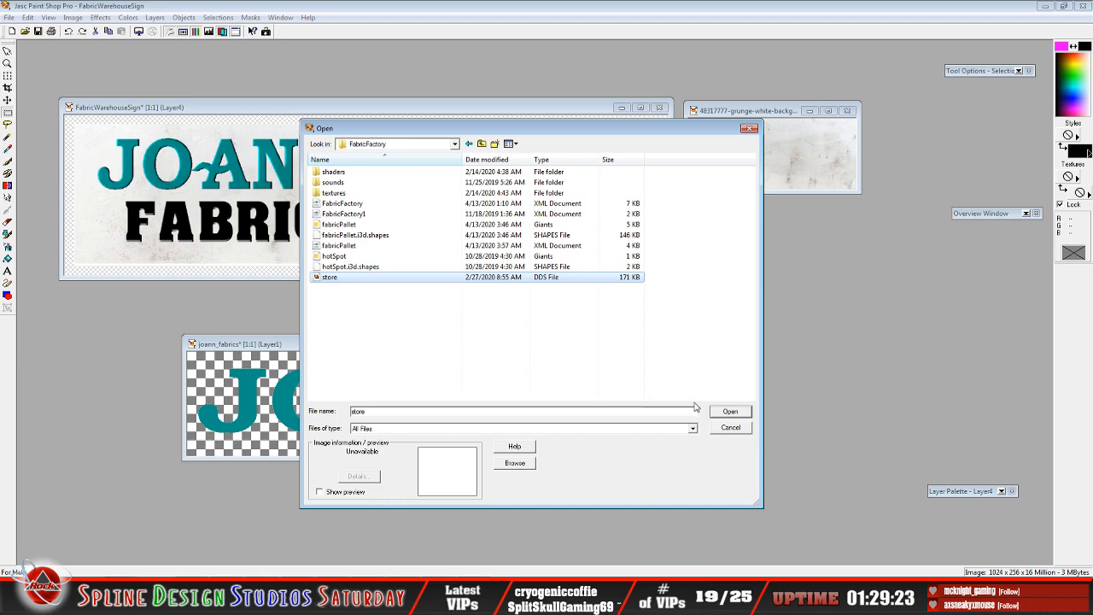
click(729, 413)
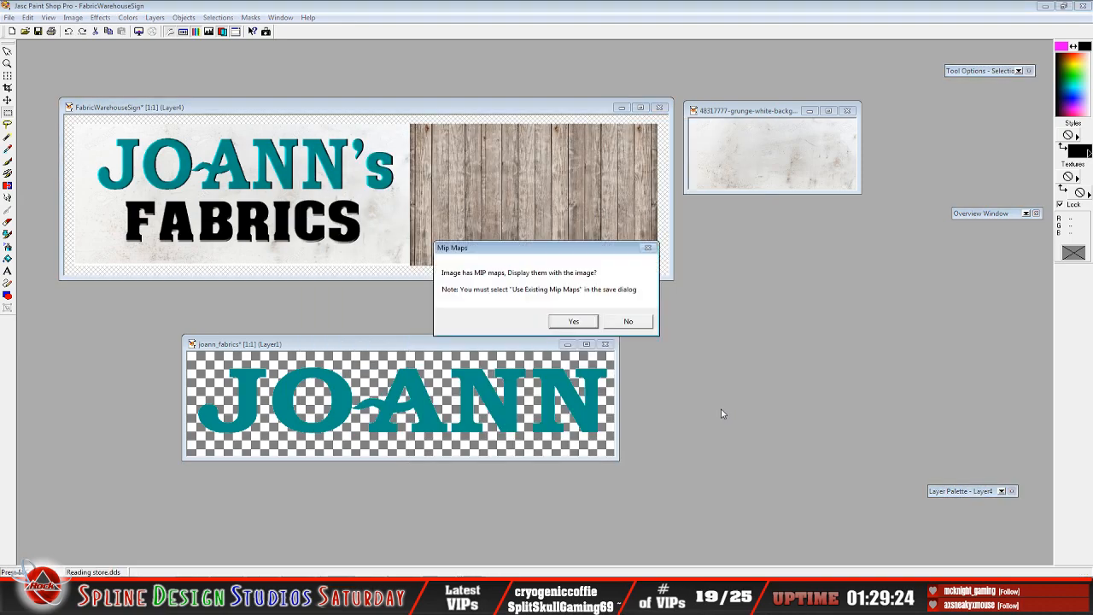
click(629, 322)
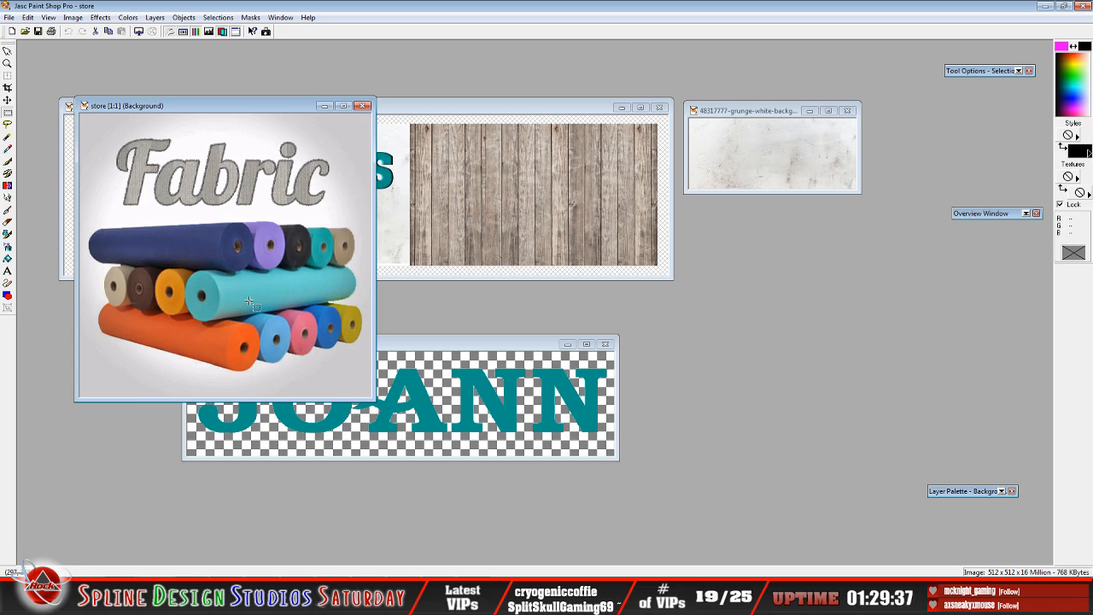
drag(226, 111, 656, 186)
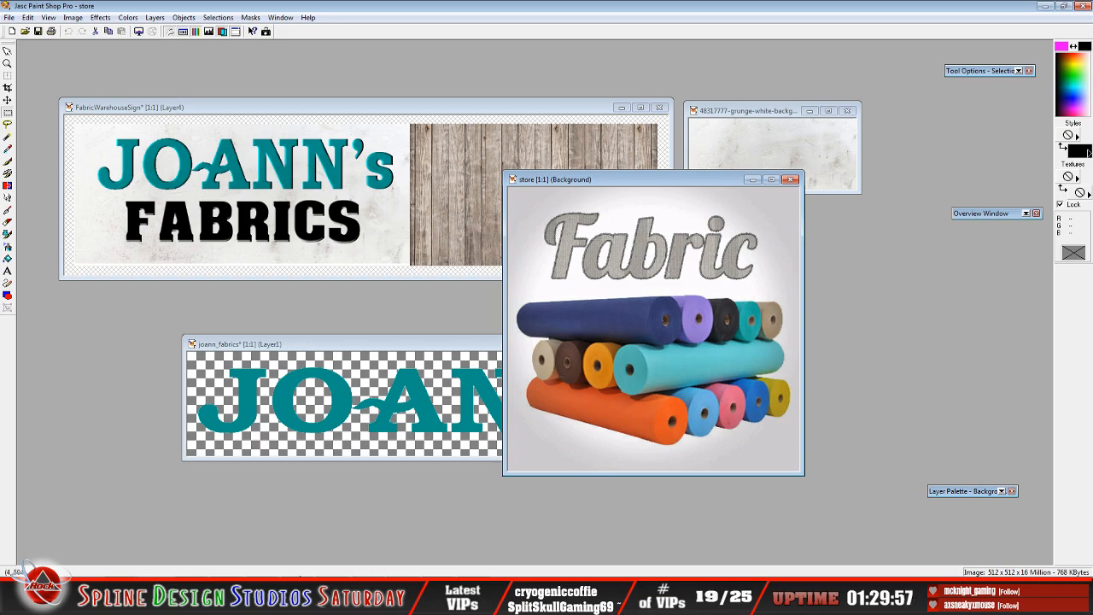
- Switch to the browser and search Google Images for "fabric roll drawing"
key(alt+Tab)
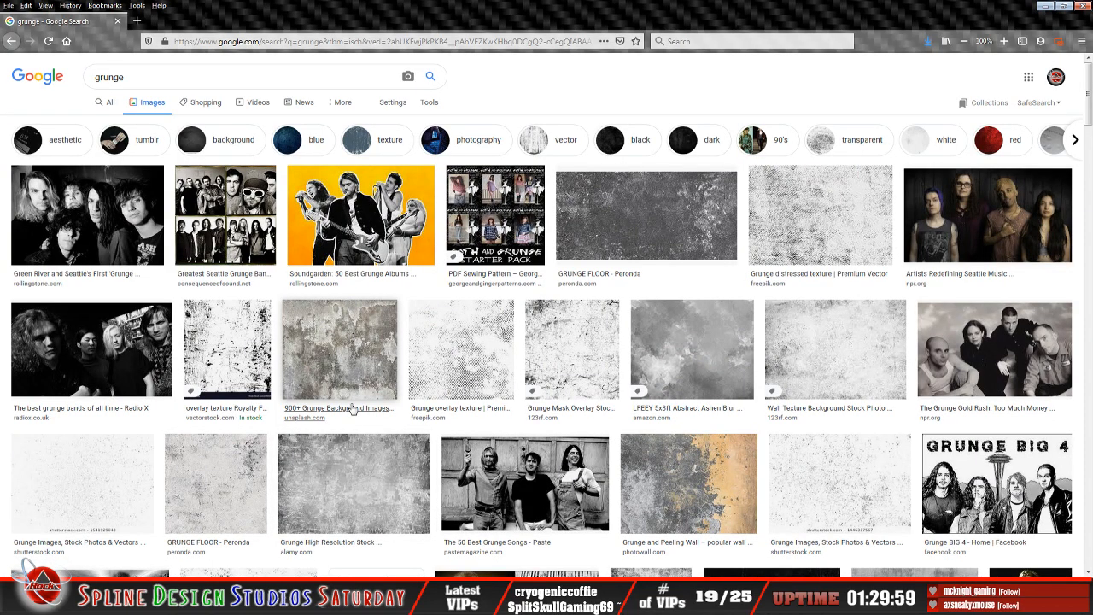
click(145, 76)
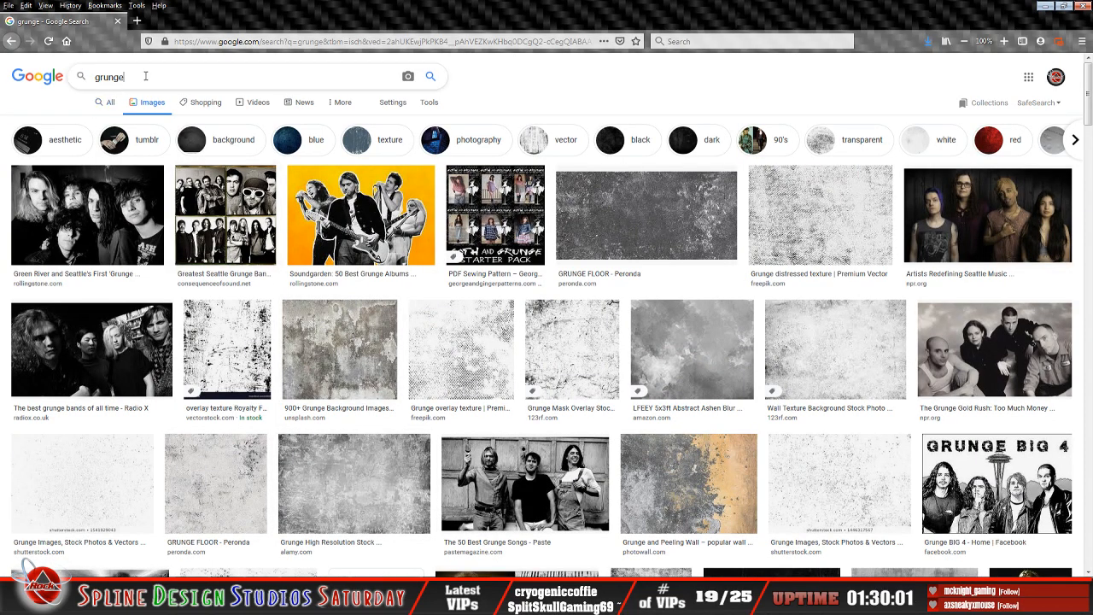
key(BackSpace)
key(BackSpace)
key(BackSpace)
key(BackSpace)
key(BackSpace)
key(BackSpace)
text(fabri)
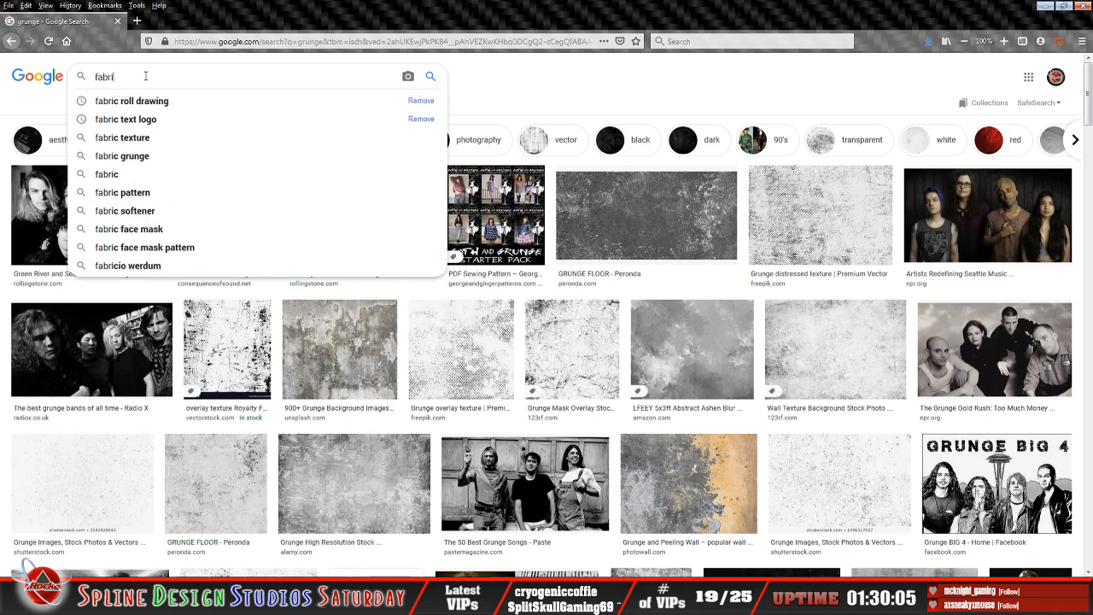
text(c roll d)
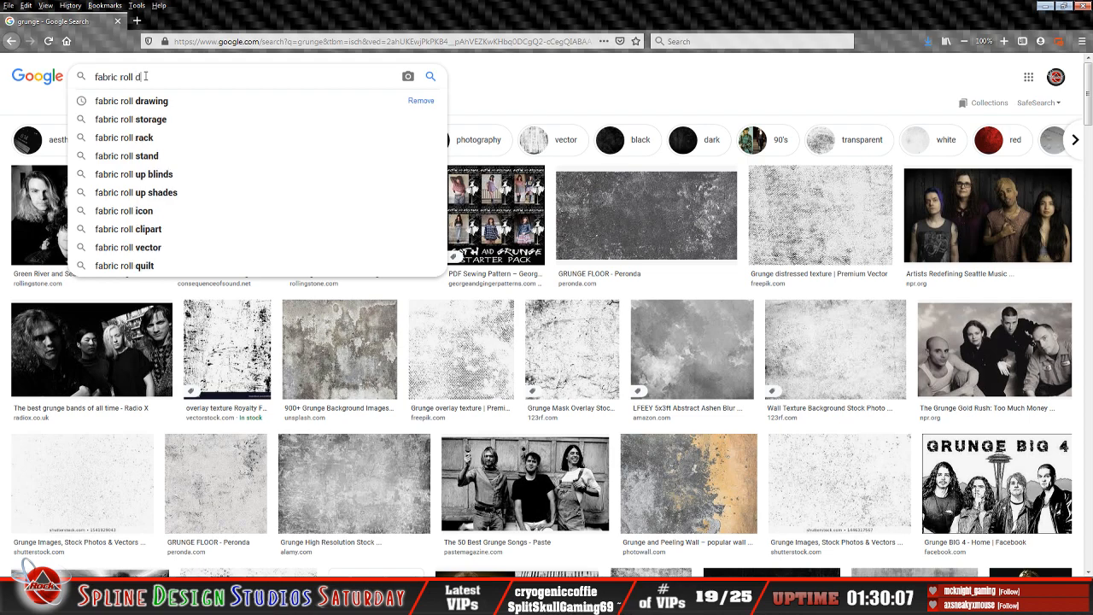
text(rawing)
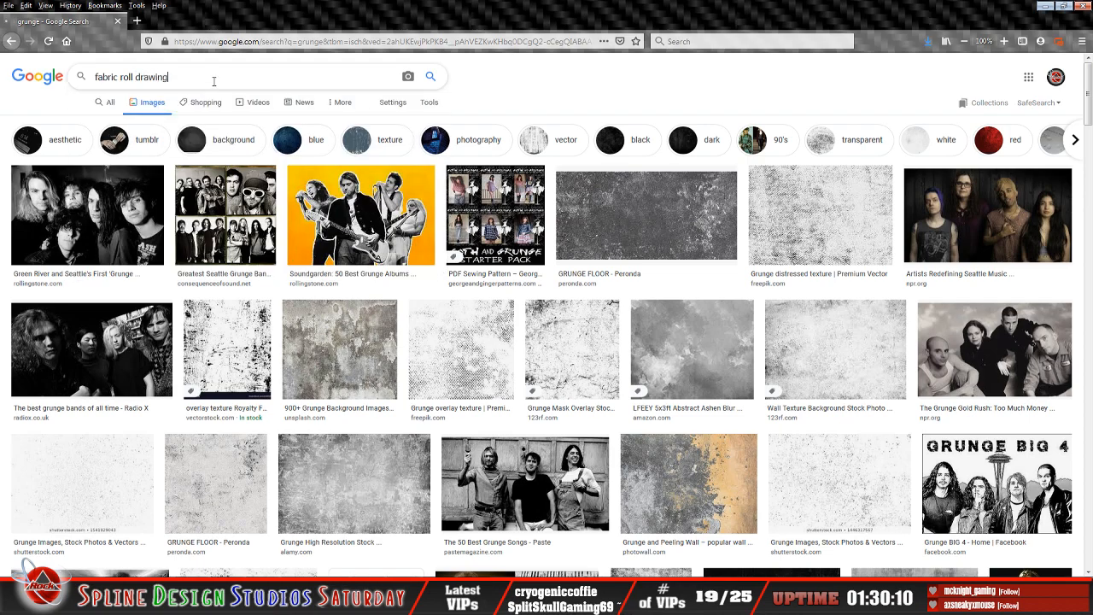
key(Return)
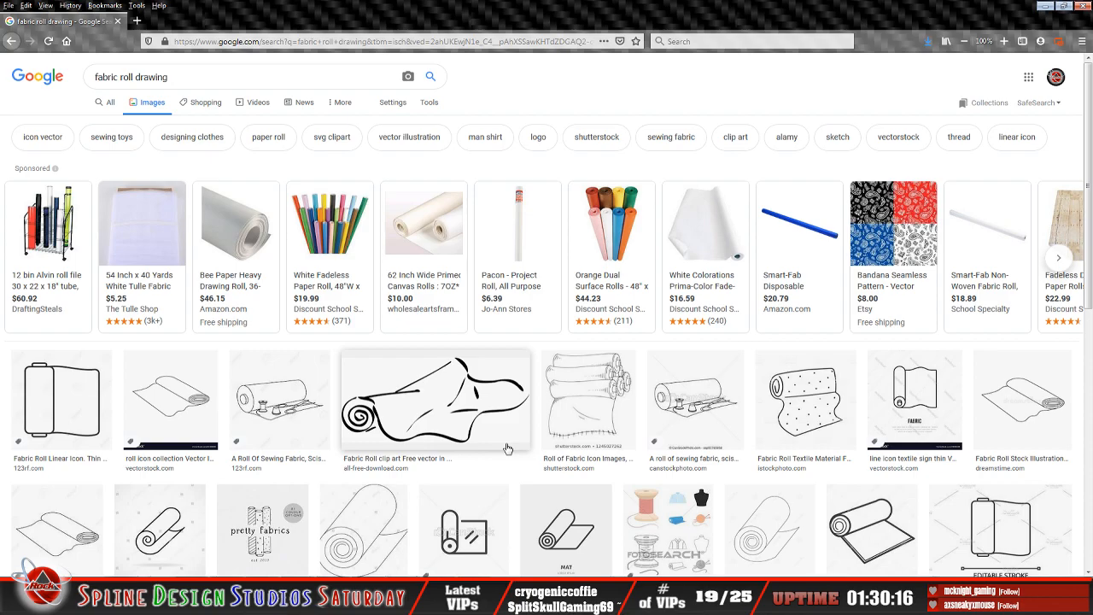
- Look through the fabric roll drawing results and preview the Noun Project icon of stacked fabric rolls
scroll(507, 449, down, 5)
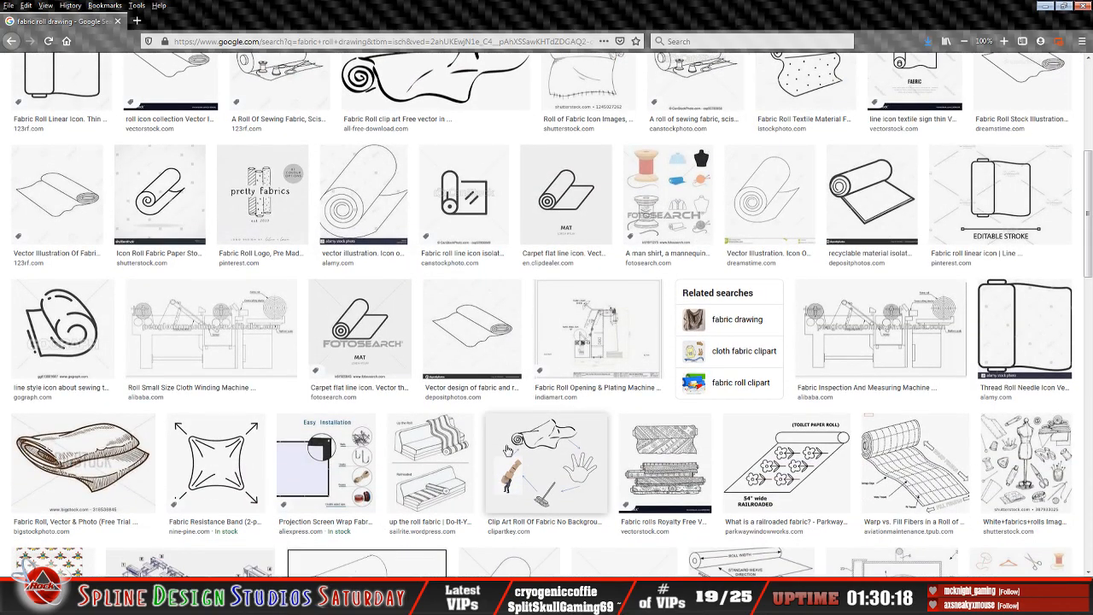
scroll(507, 448, down, 2)
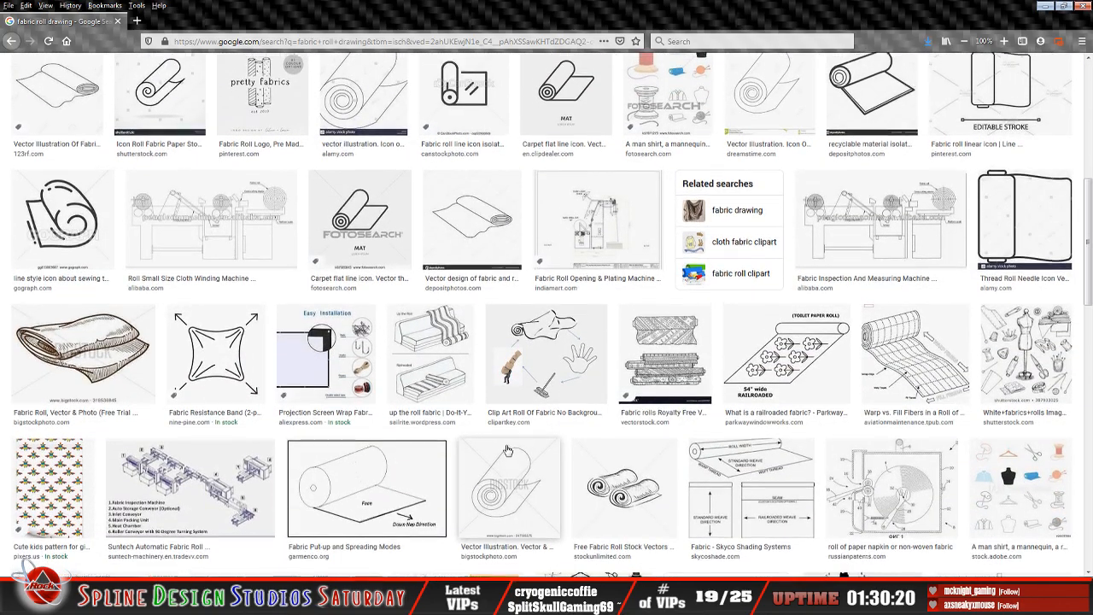
scroll(507, 448, up, 3)
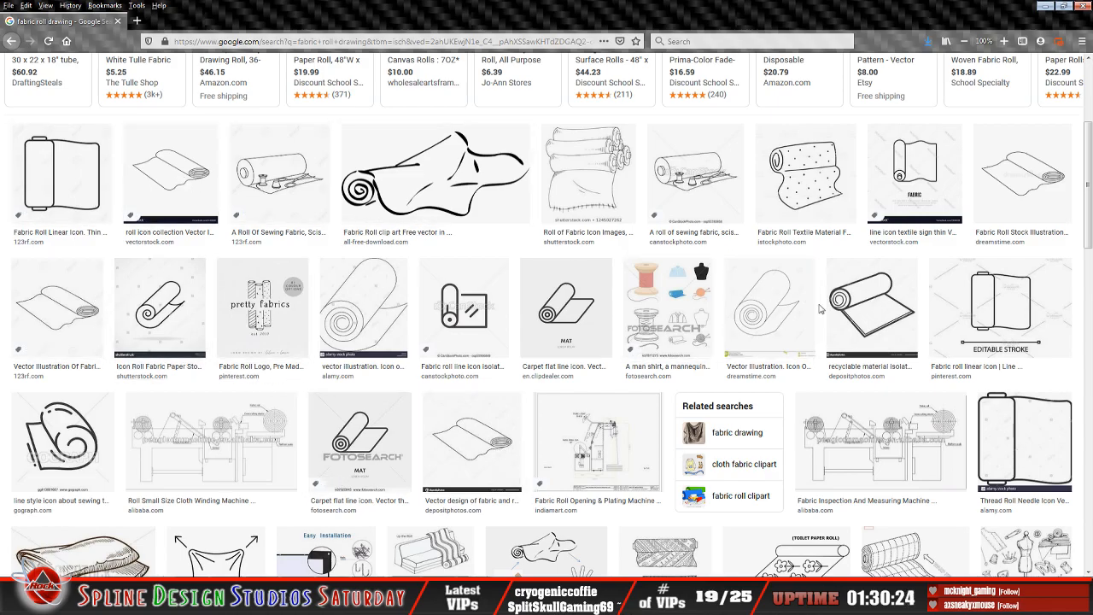
scroll(812, 303, down, 5)
scroll(820, 311, down, 5)
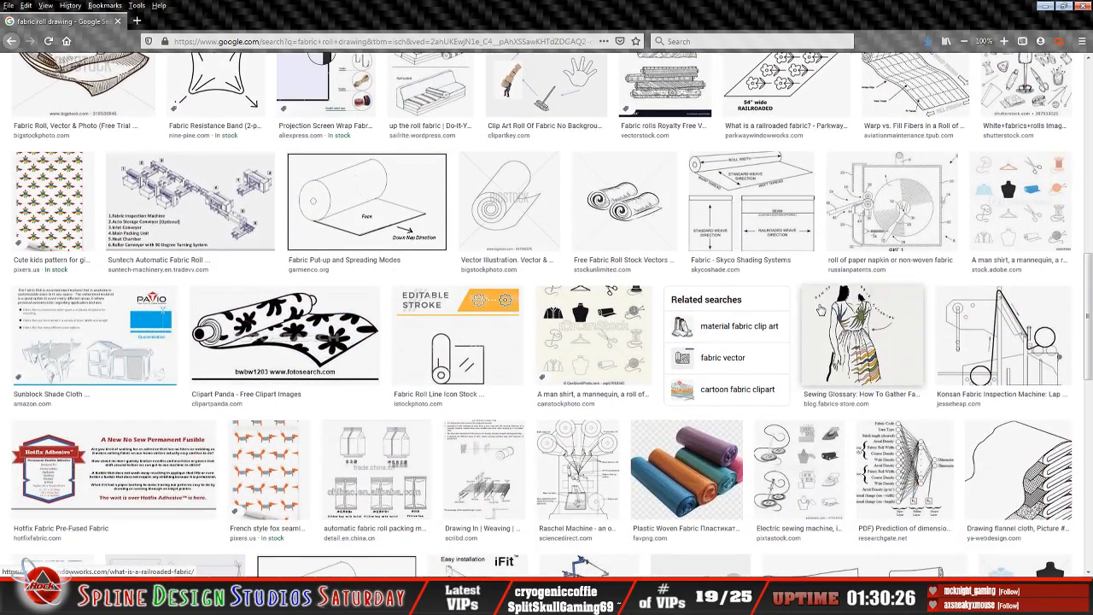
scroll(821, 310, down, 2)
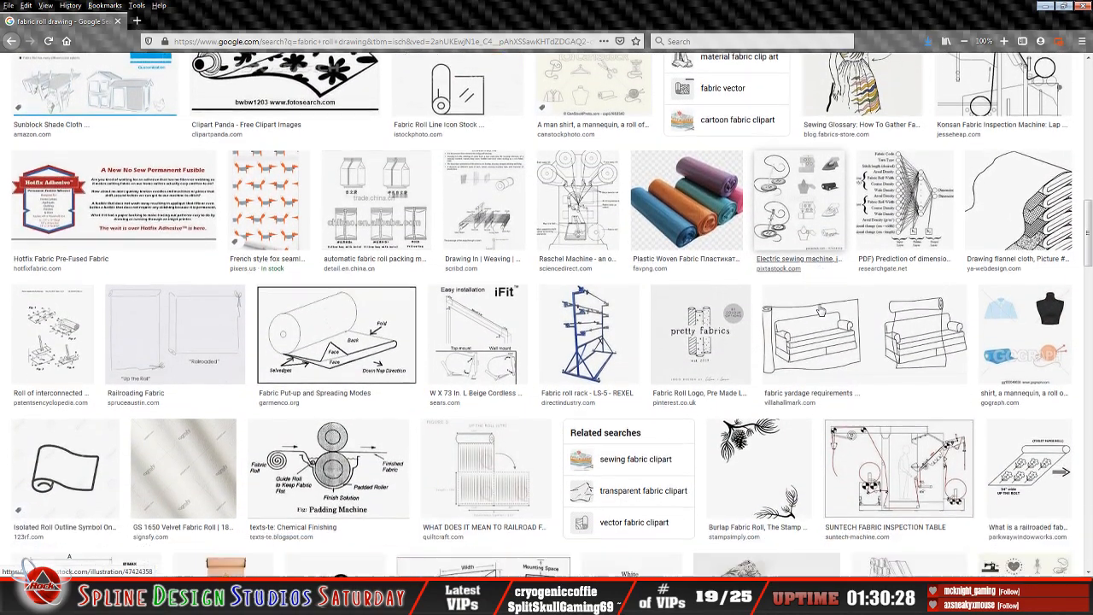
scroll(820, 310, down, 2)
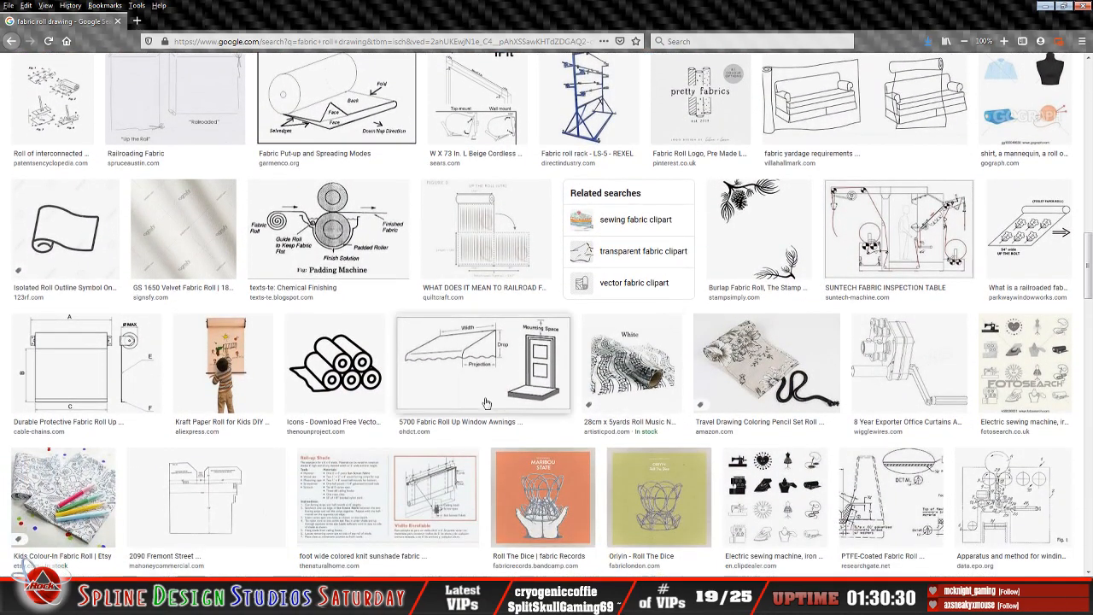
click(366, 387)
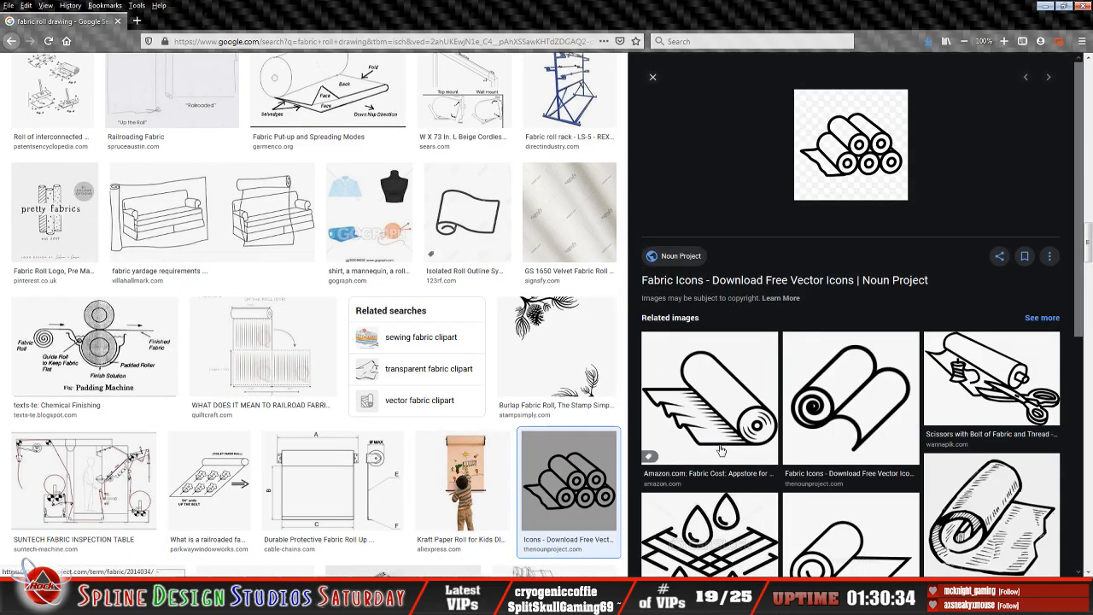
- Look over the images related to the stacked fabric rolls icon and open the full set of related images
scroll(820, 443, down, 2)
scroll(820, 442, down, 3)
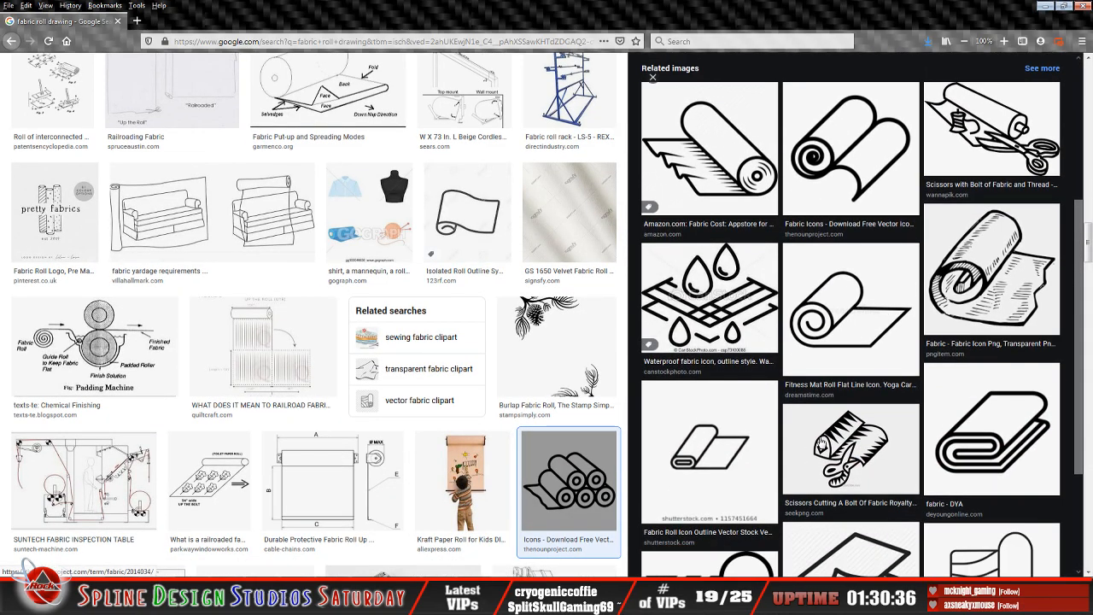
scroll(820, 443, down, 2)
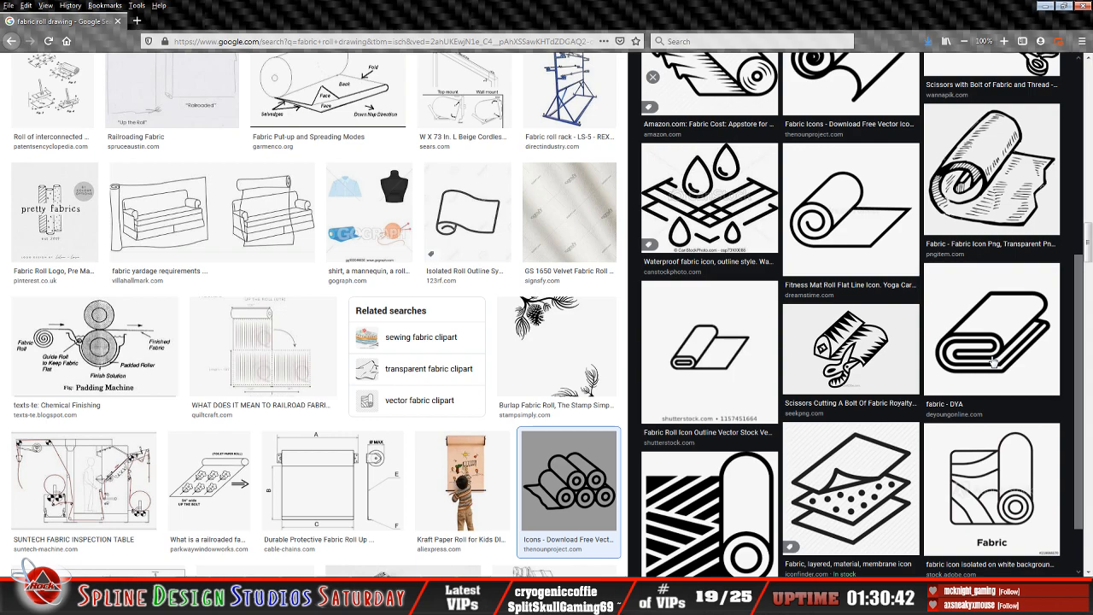
scroll(994, 362, down, 2)
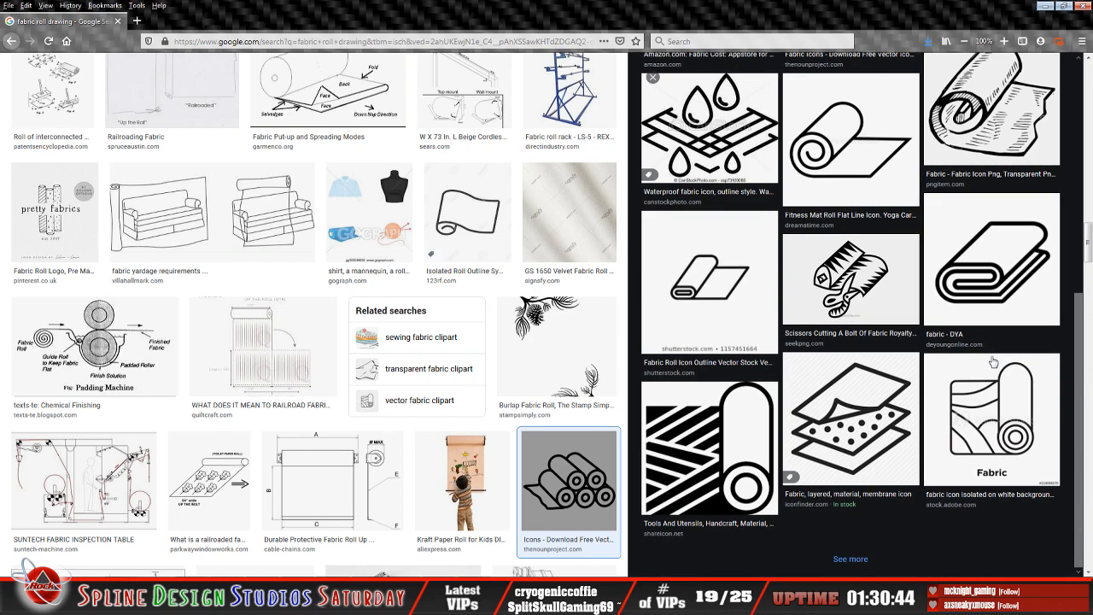
click(853, 559)
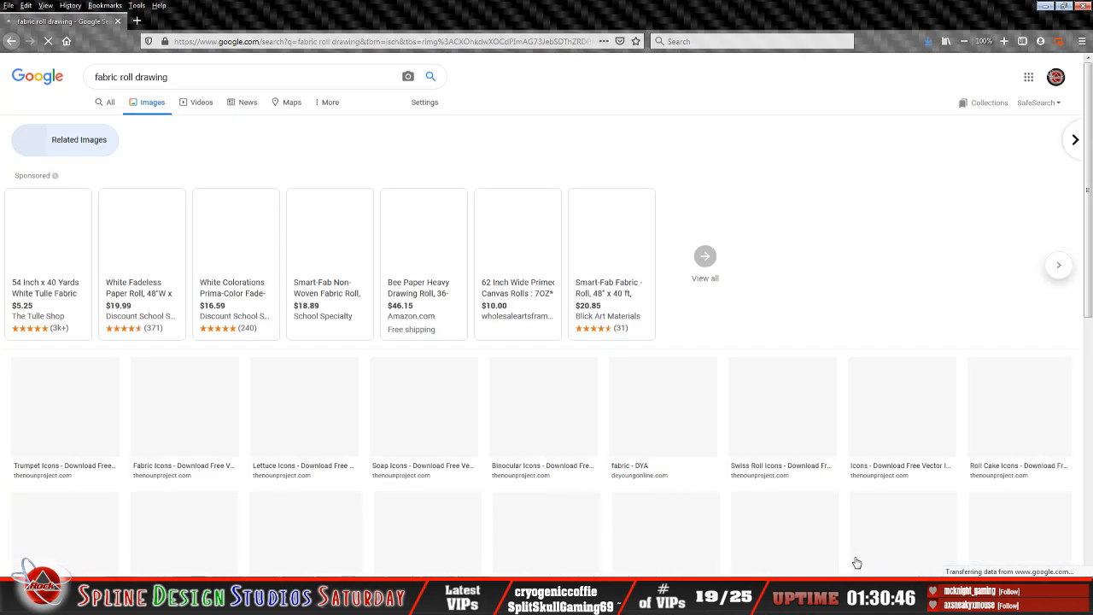
- Examine the full set of related icons for a suitable fabric roll drawing, and return to the stacked rolls preview
scroll(684, 423, down, 2)
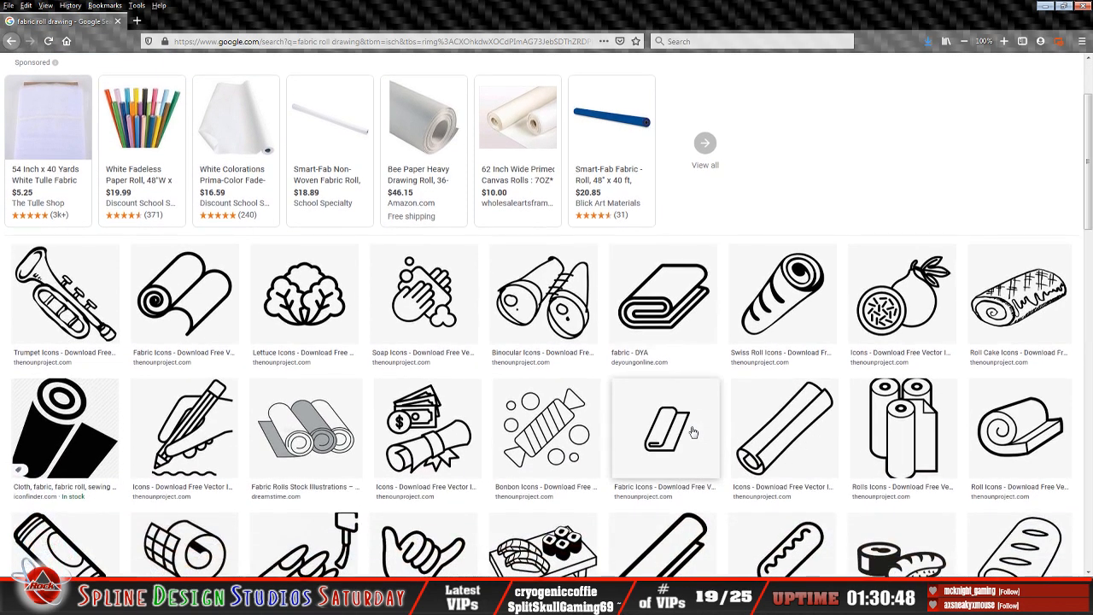
scroll(694, 432, down, 2)
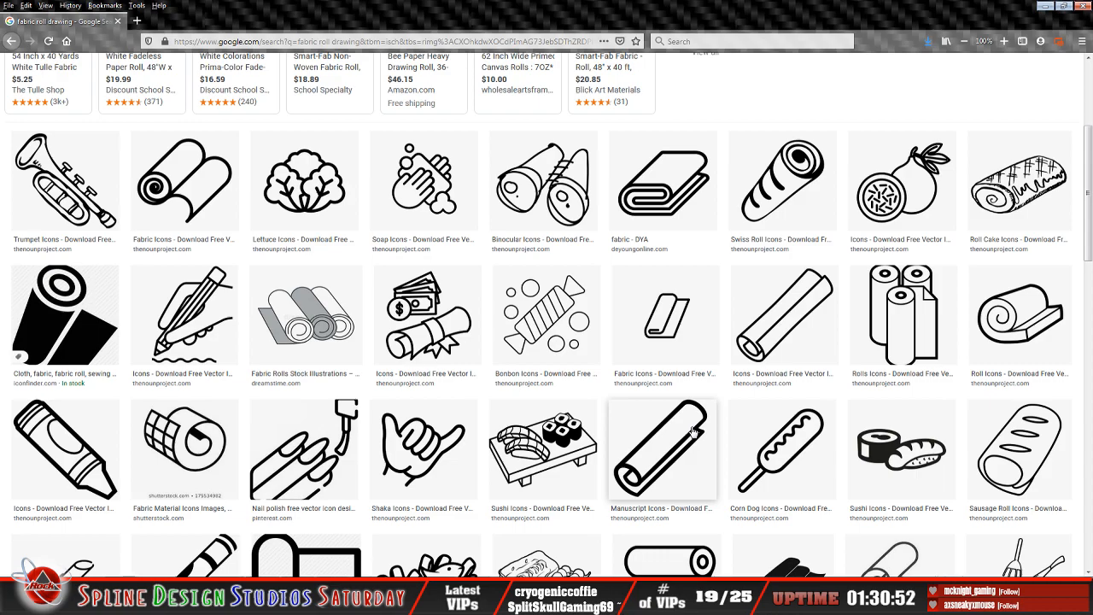
scroll(694, 433, down, 4)
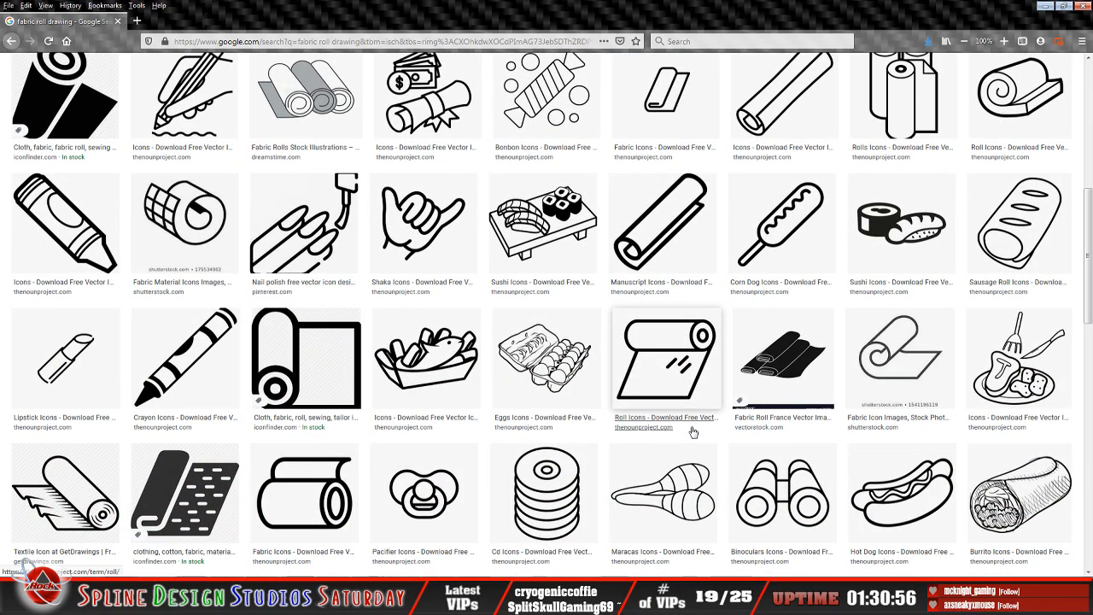
scroll(693, 432, down, 5)
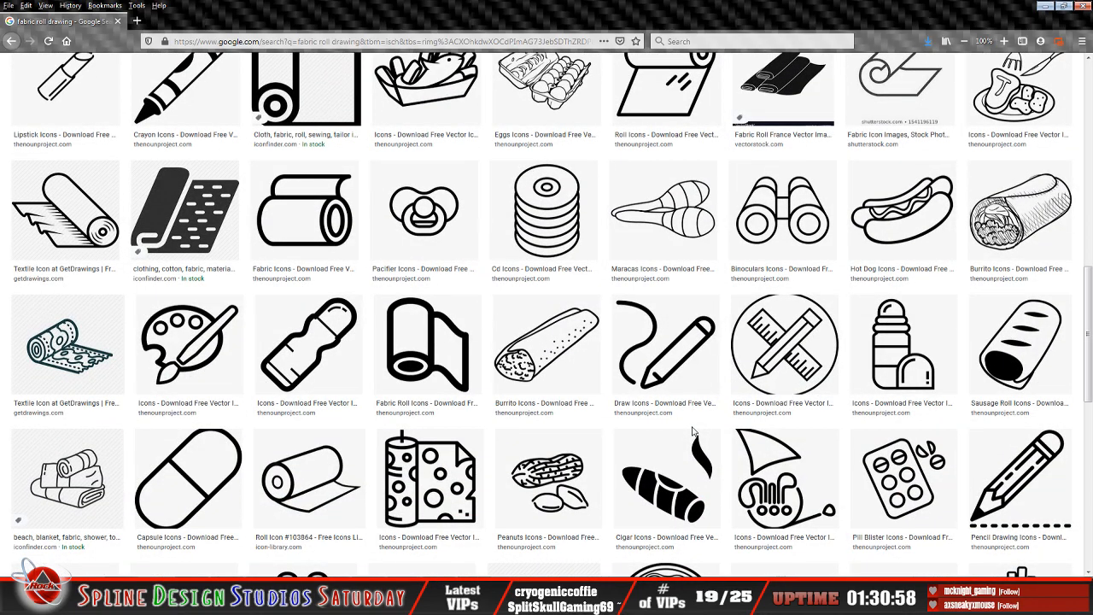
scroll(693, 432, down, 6)
scroll(693, 432, down, 3)
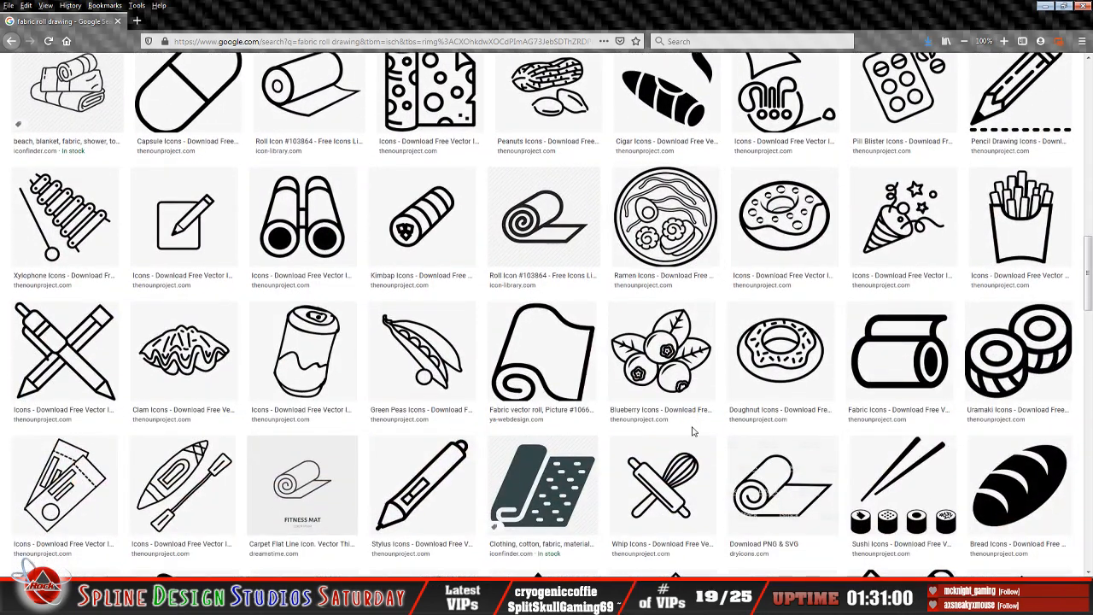
scroll(694, 432, up, 20)
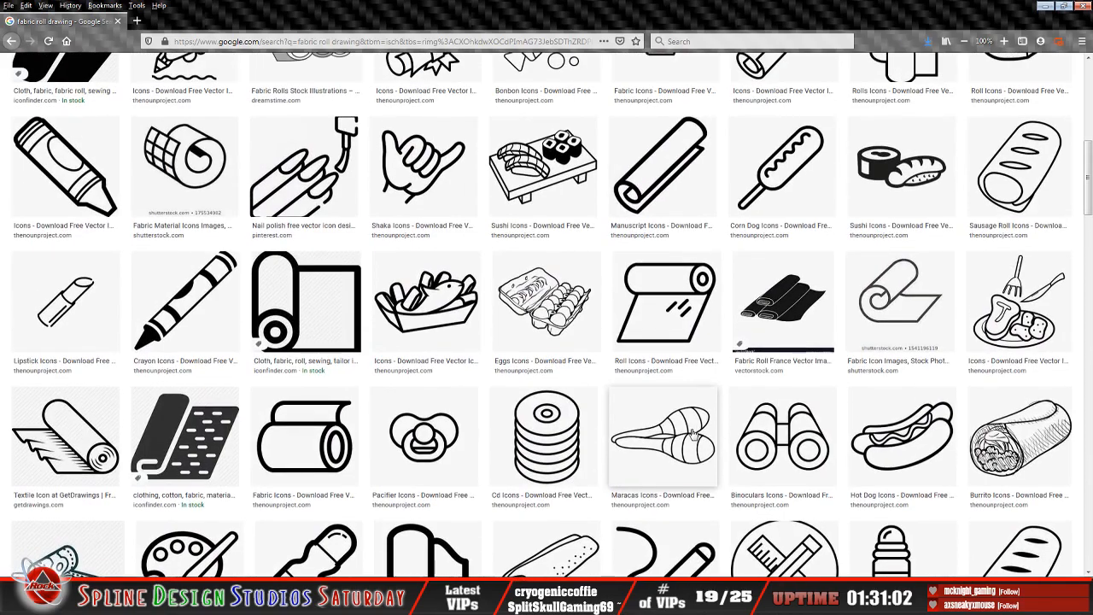
scroll(693, 433, up, 1)
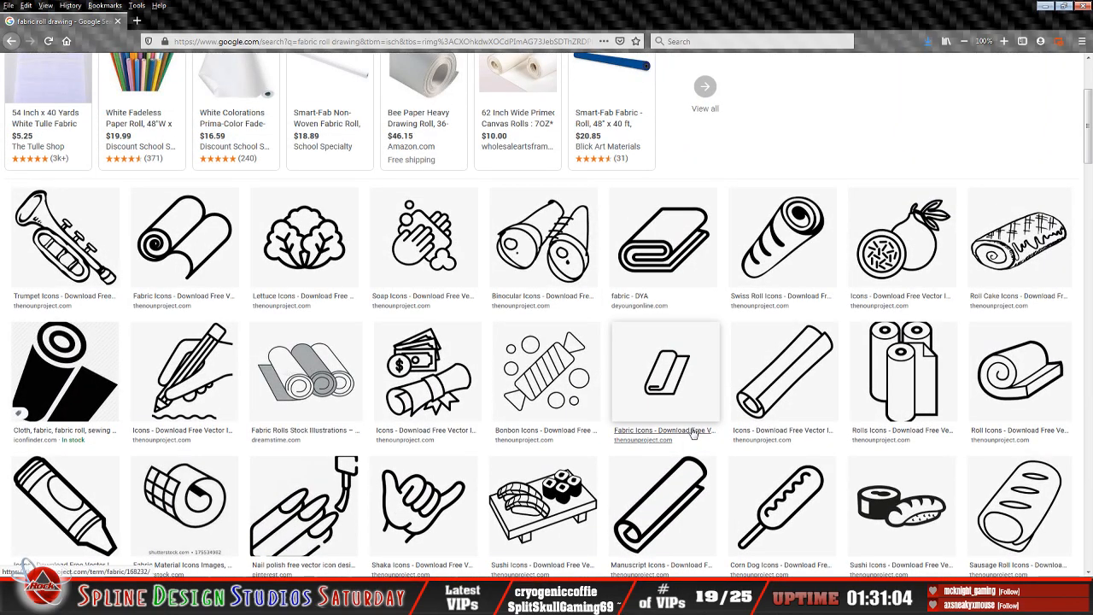
scroll(694, 432, up, 3)
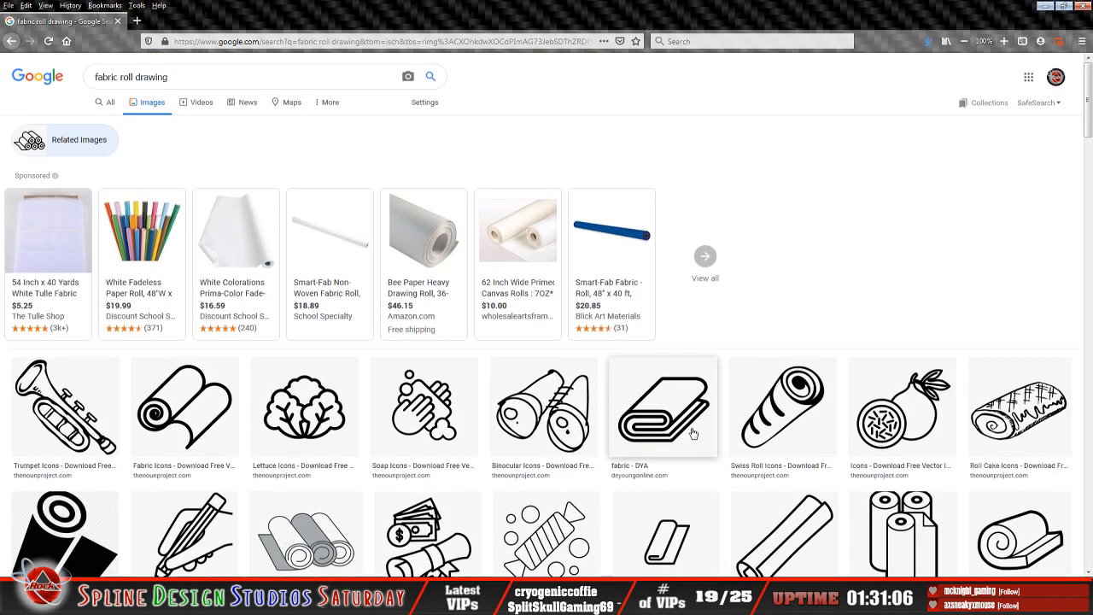
scroll(693, 432, down, 2)
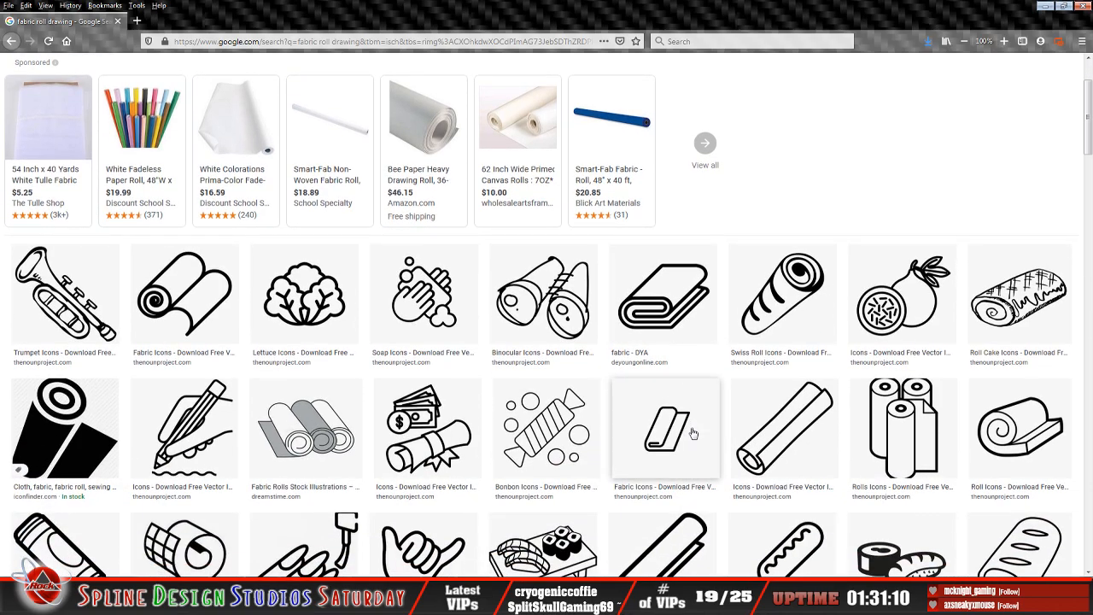
scroll(693, 433, up, 2)
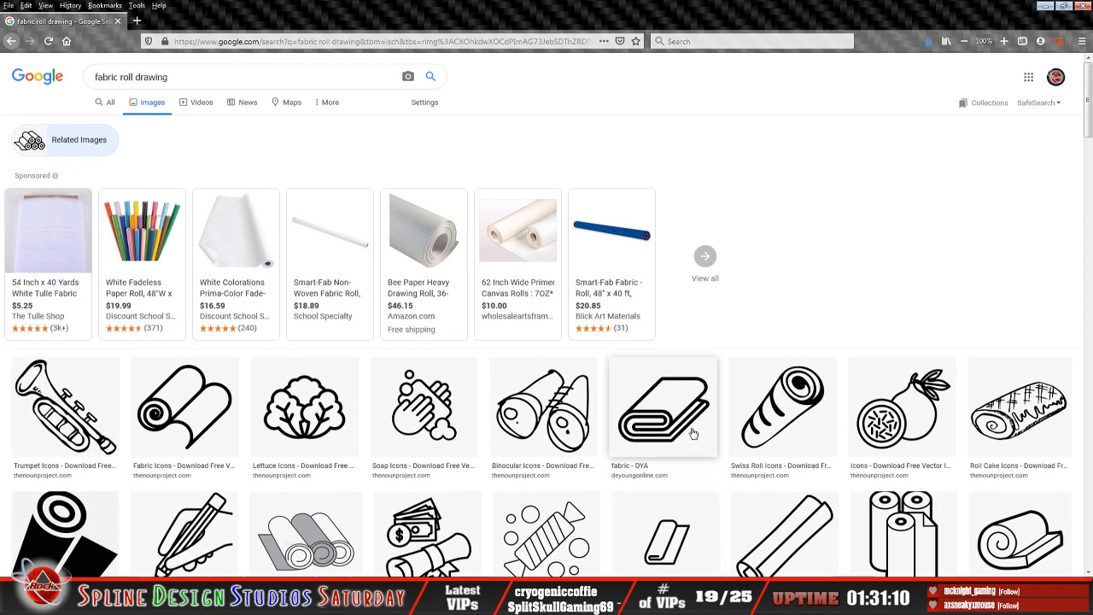
click(12, 41)
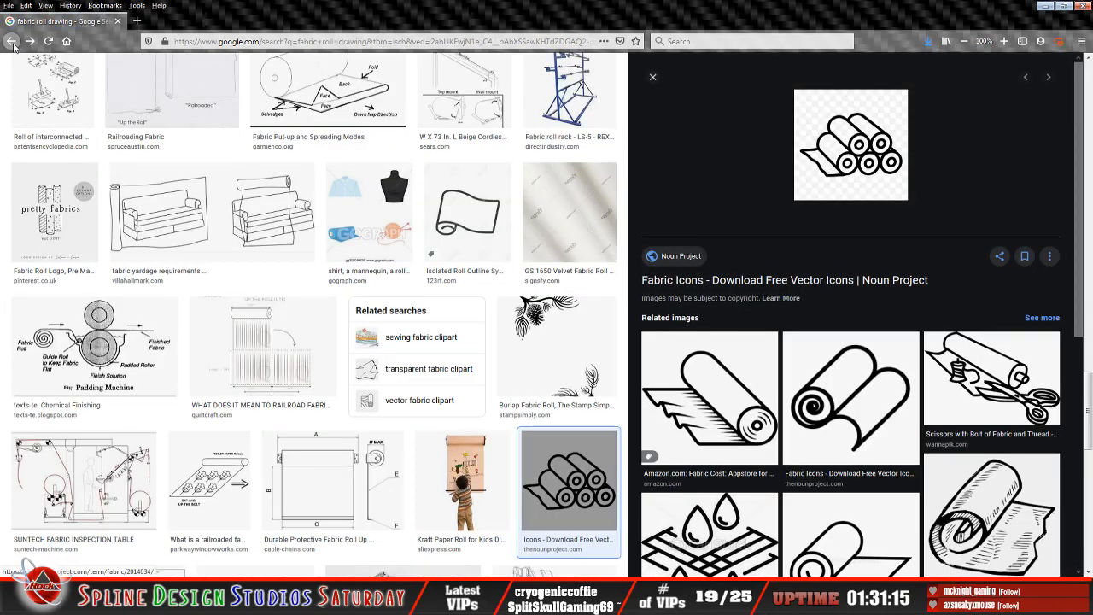
- Close the stacked rolls preview and look through the fabric roll drawing results for another suitable image
click(12, 41)
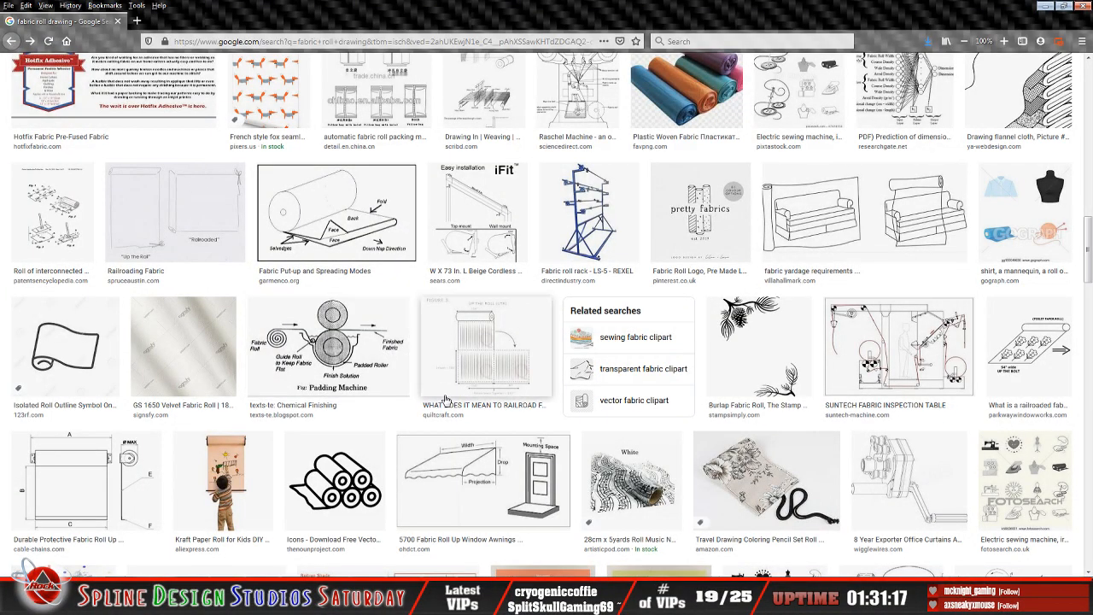
scroll(445, 400, up, 3)
scroll(445, 399, up, 3)
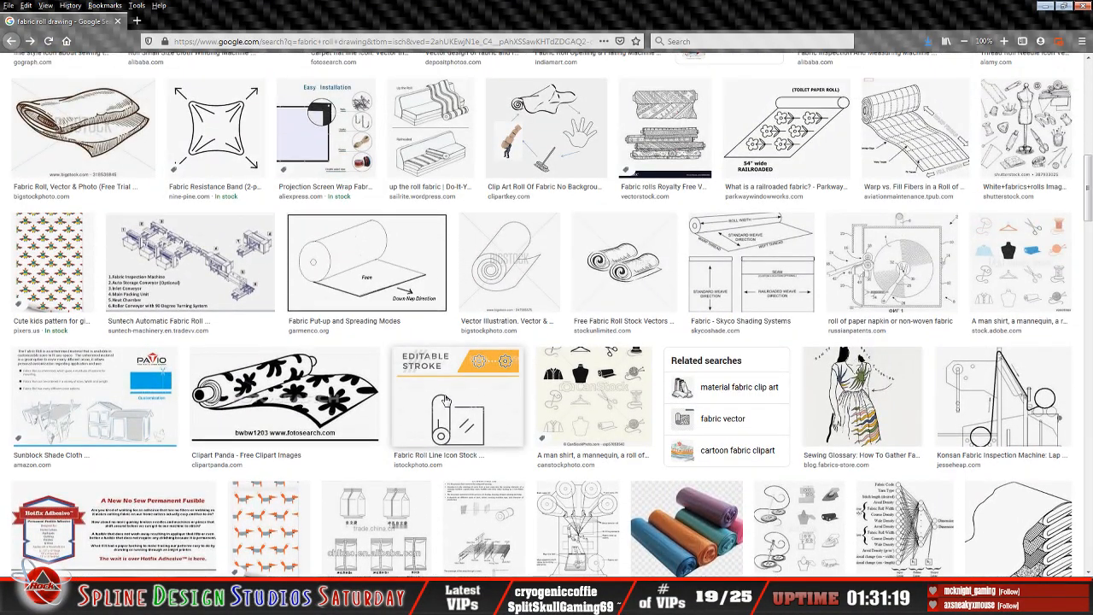
scroll(445, 400, up, 5)
scroll(445, 399, up, 4)
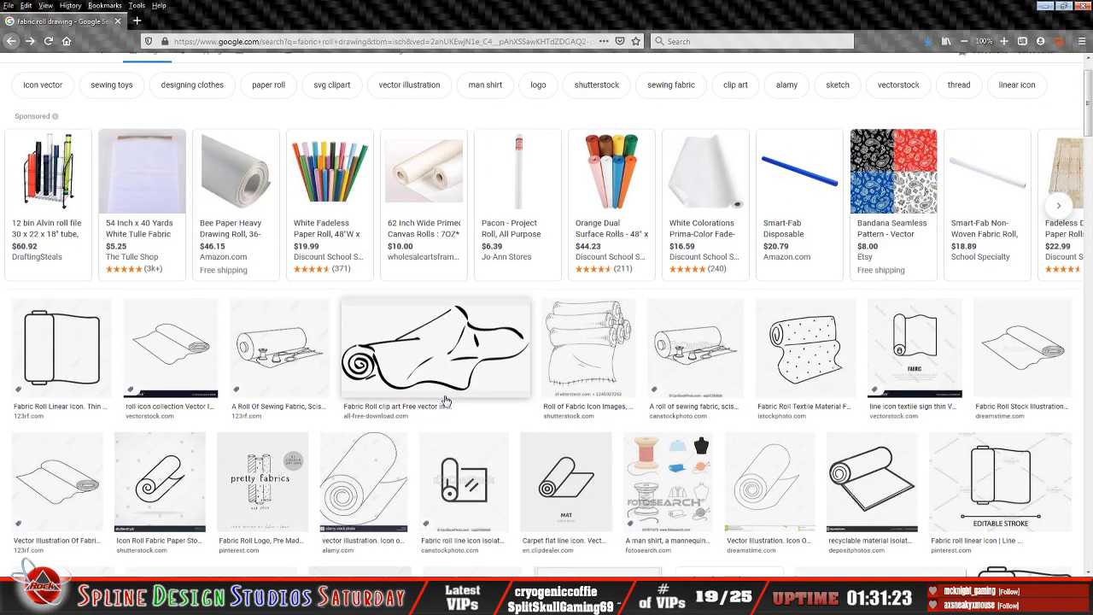
scroll(445, 400, down, 3)
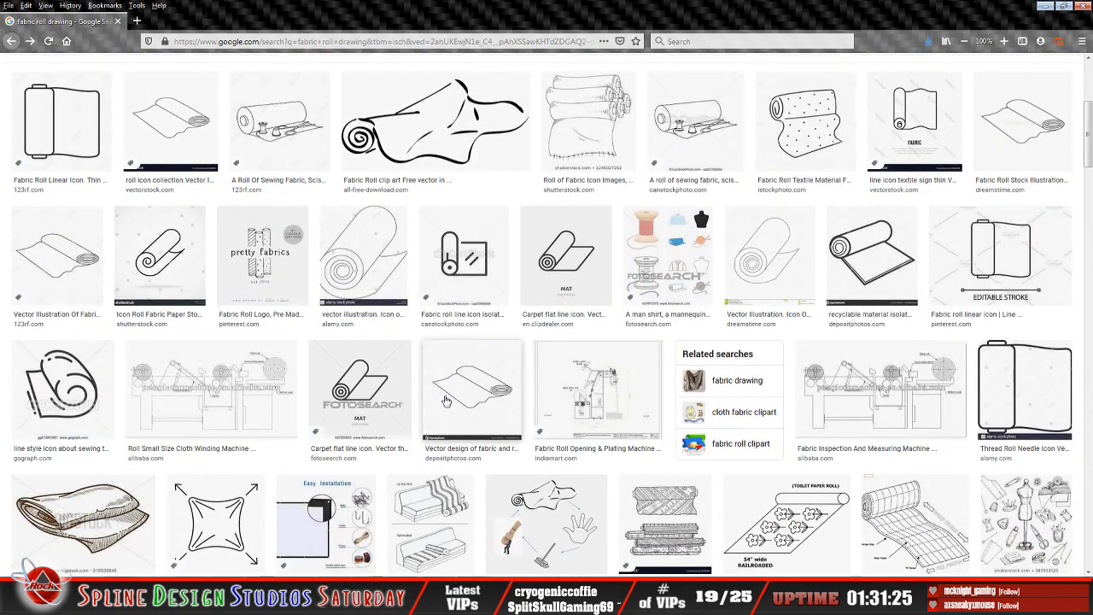
scroll(445, 400, down, 2)
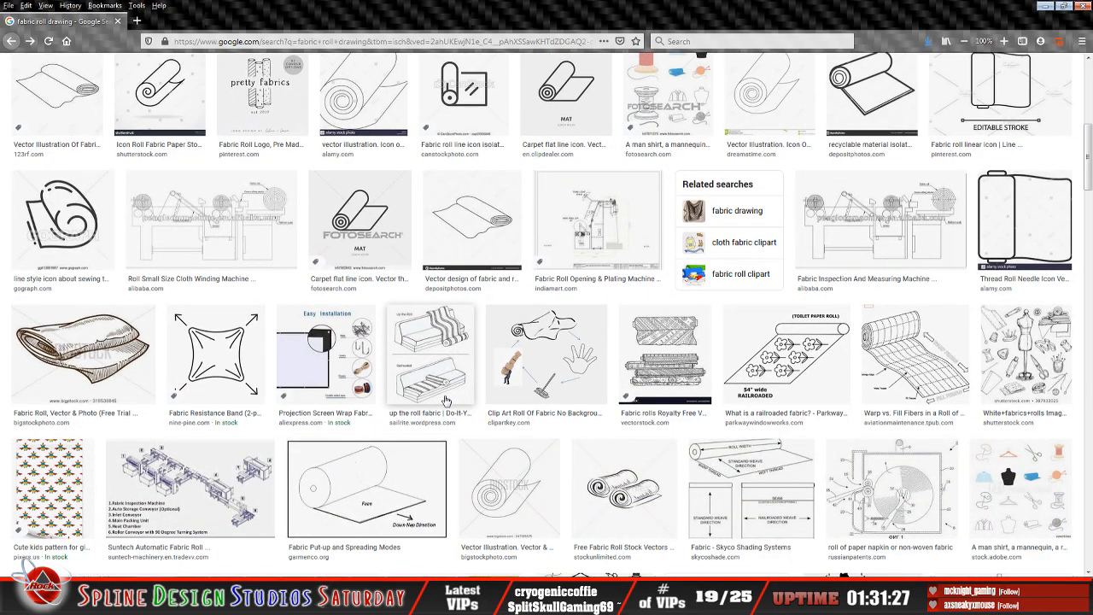
scroll(445, 400, down, 2)
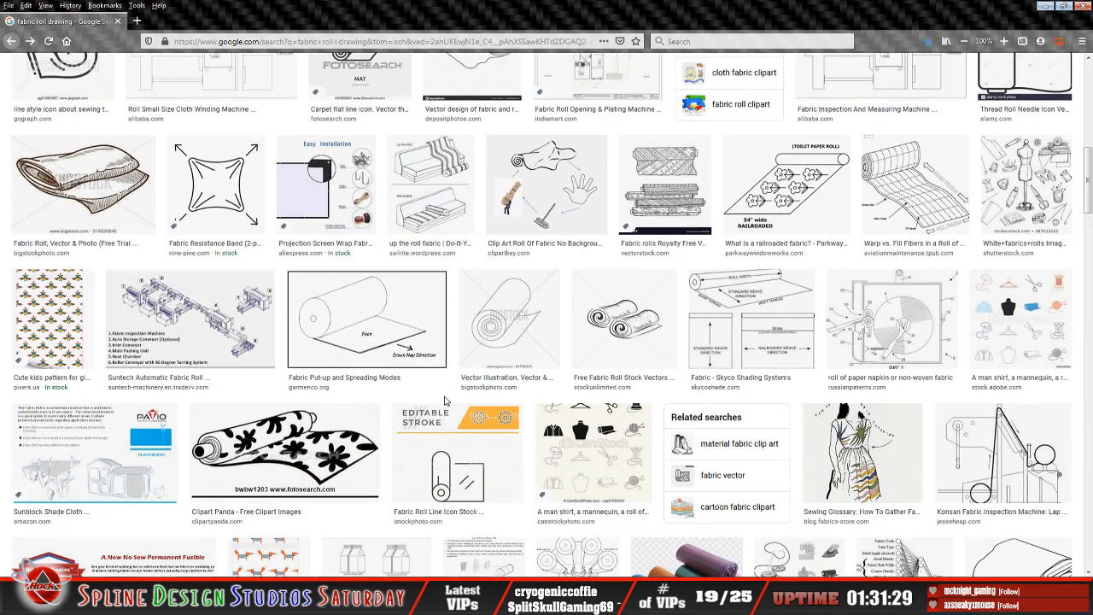
scroll(445, 399, down, 2)
scroll(445, 400, up, 7)
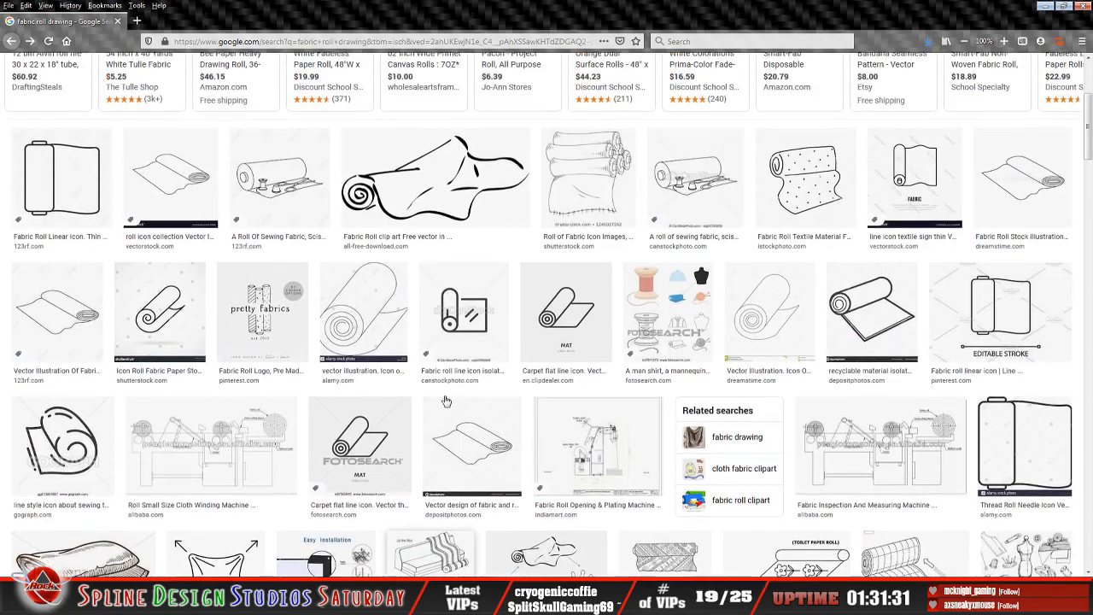
- Preview the All-free-download fabric roll clip art and look through its related images
click(382, 205)
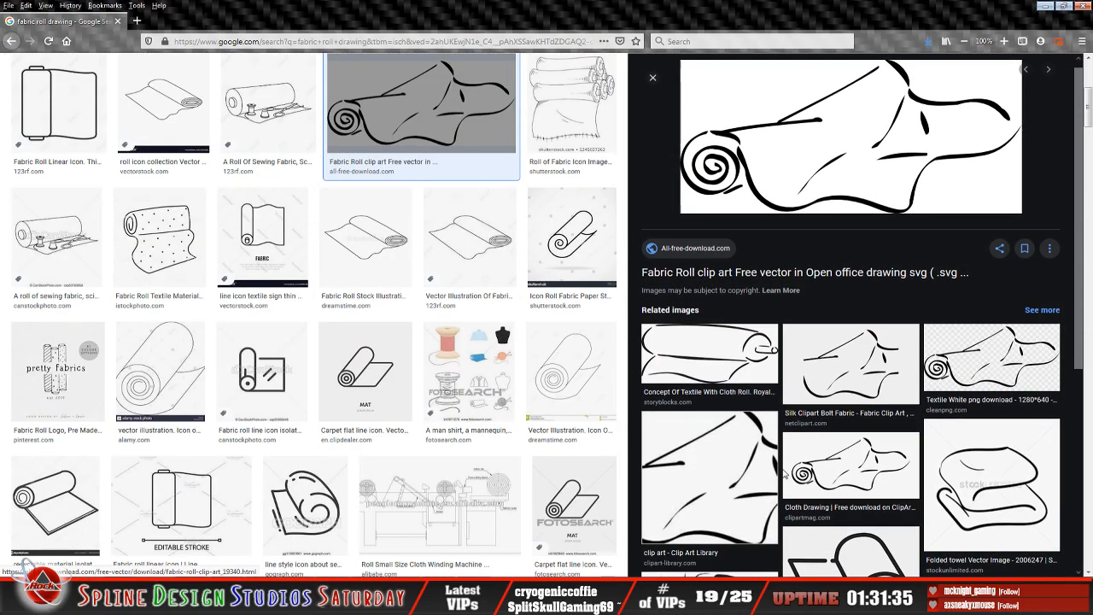
scroll(785, 475, down, 3)
scroll(785, 475, down, 2)
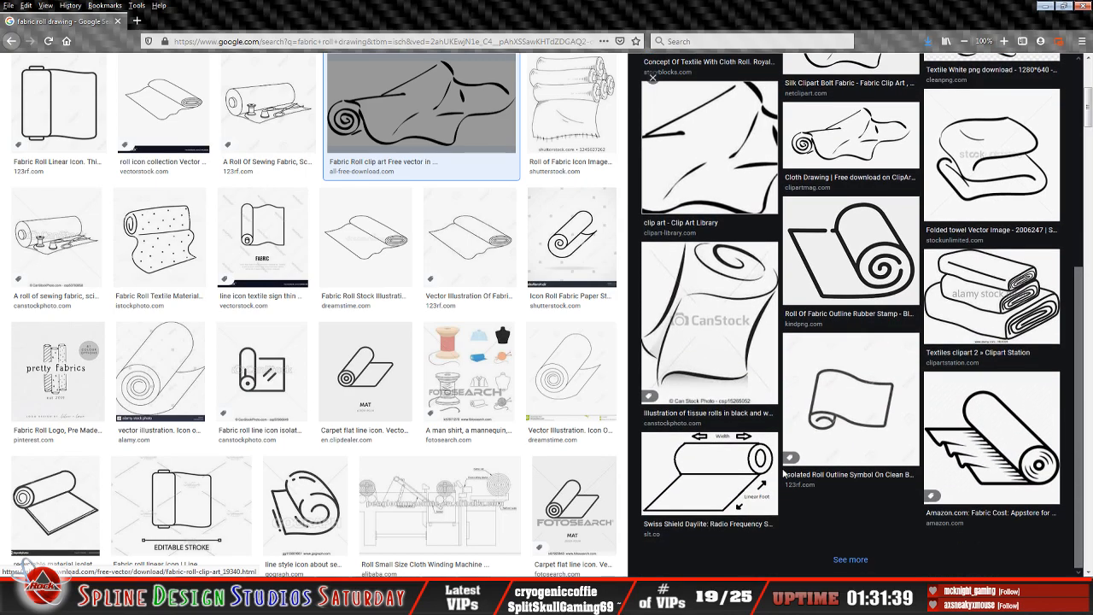
scroll(784, 475, up, 1)
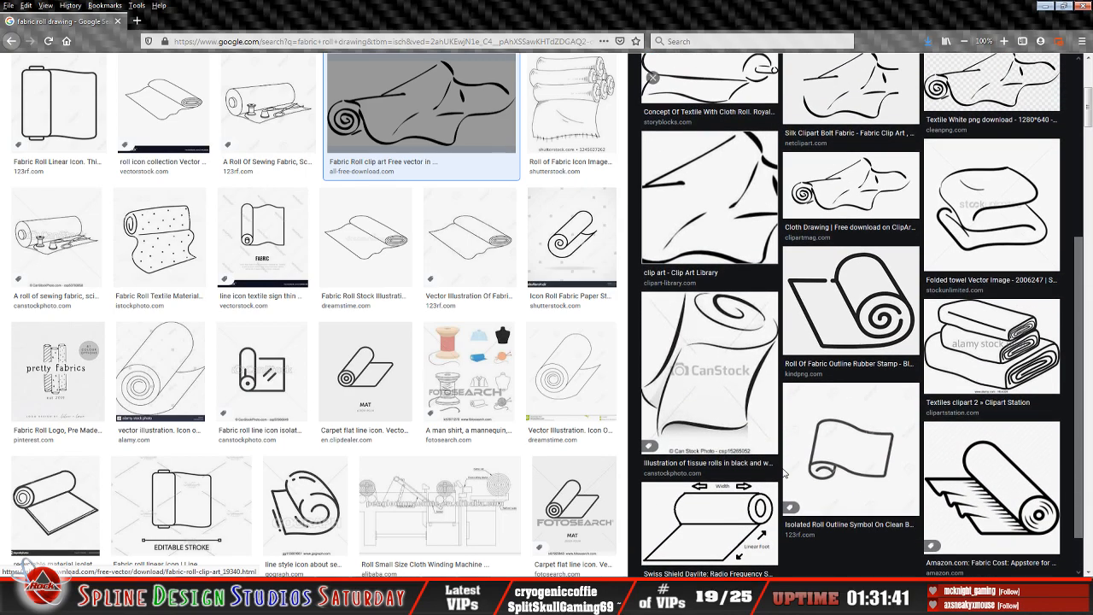
scroll(784, 473, up, 2)
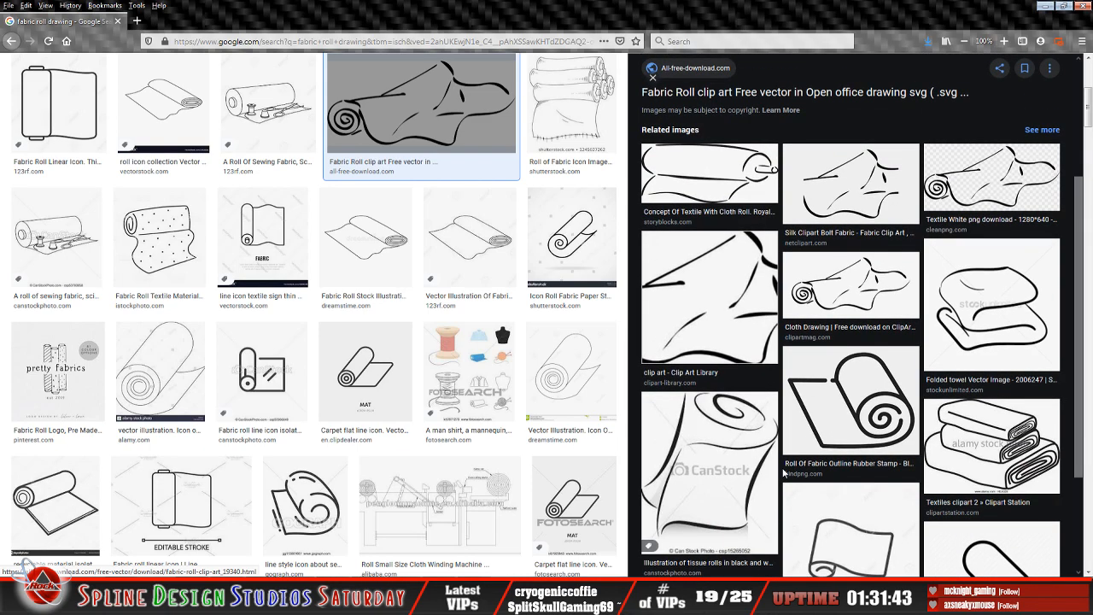
scroll(783, 472, down, 3)
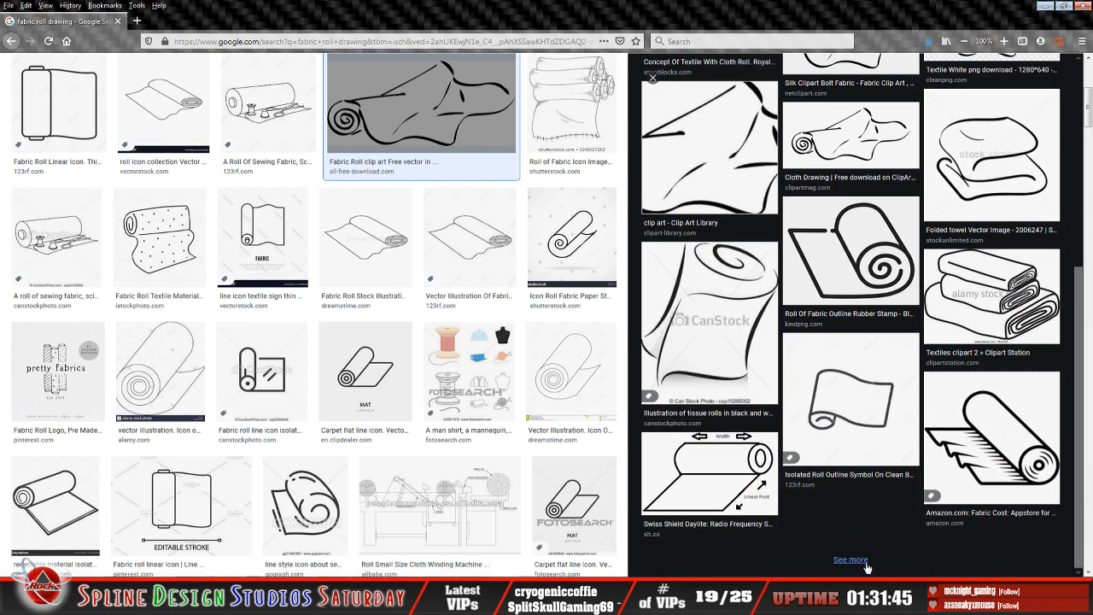
- Open the full set of images related to the fabric roll clip art, examine it, and return to the main results
click(868, 567)
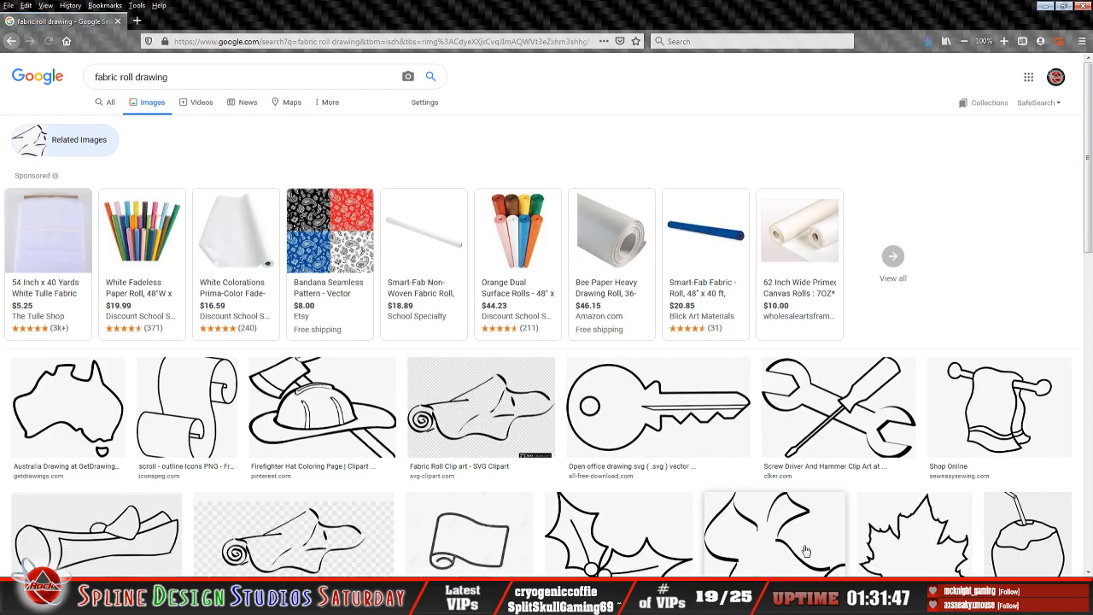
scroll(670, 494, down, 4)
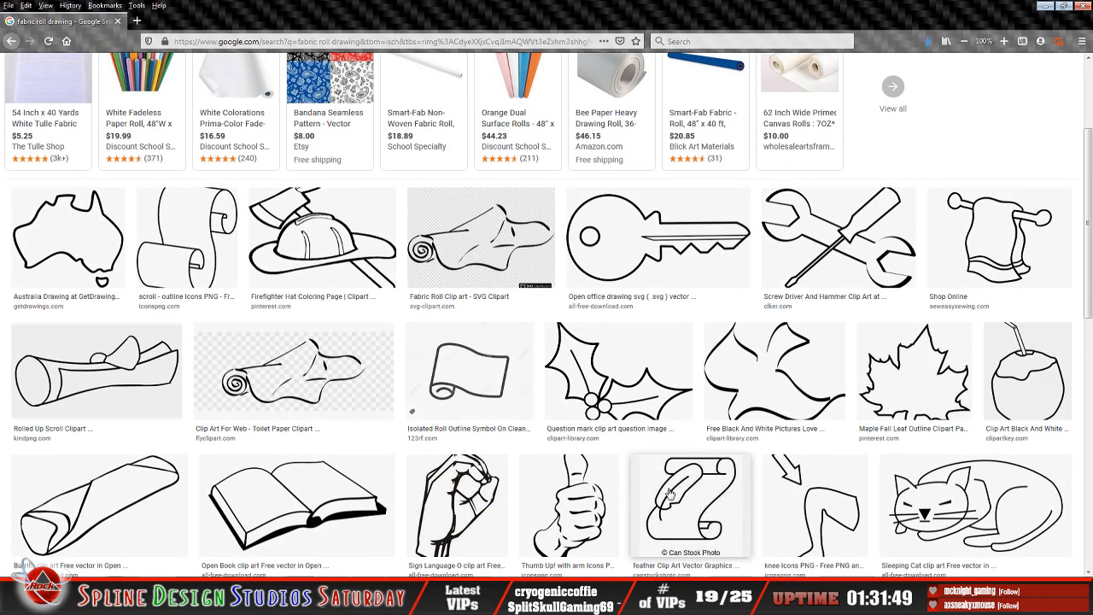
scroll(670, 493, down, 2)
scroll(670, 493, up, 5)
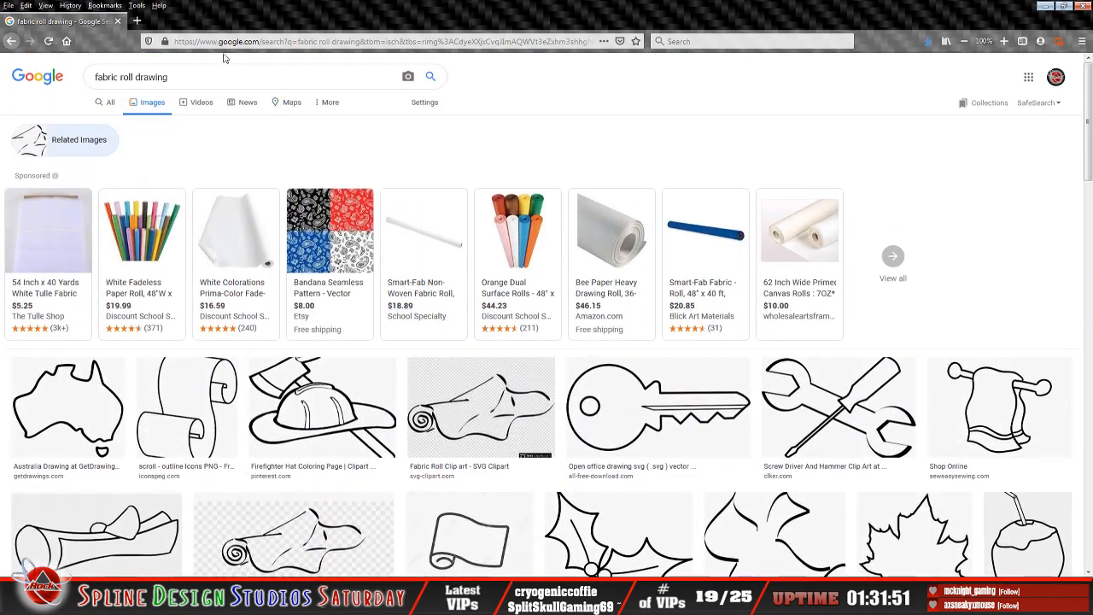
click(11, 43)
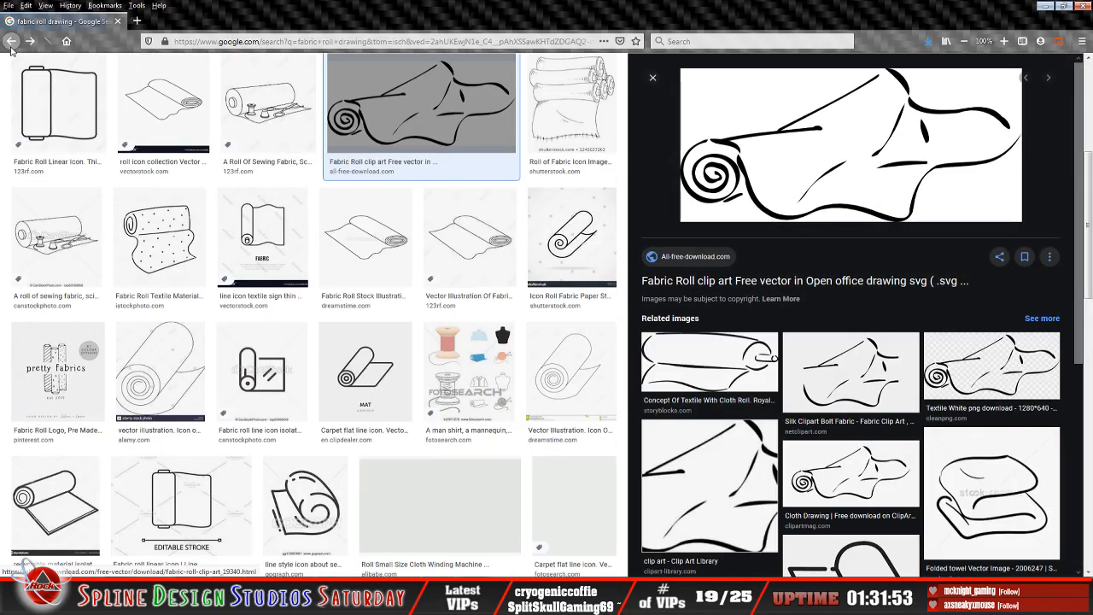
click(12, 47)
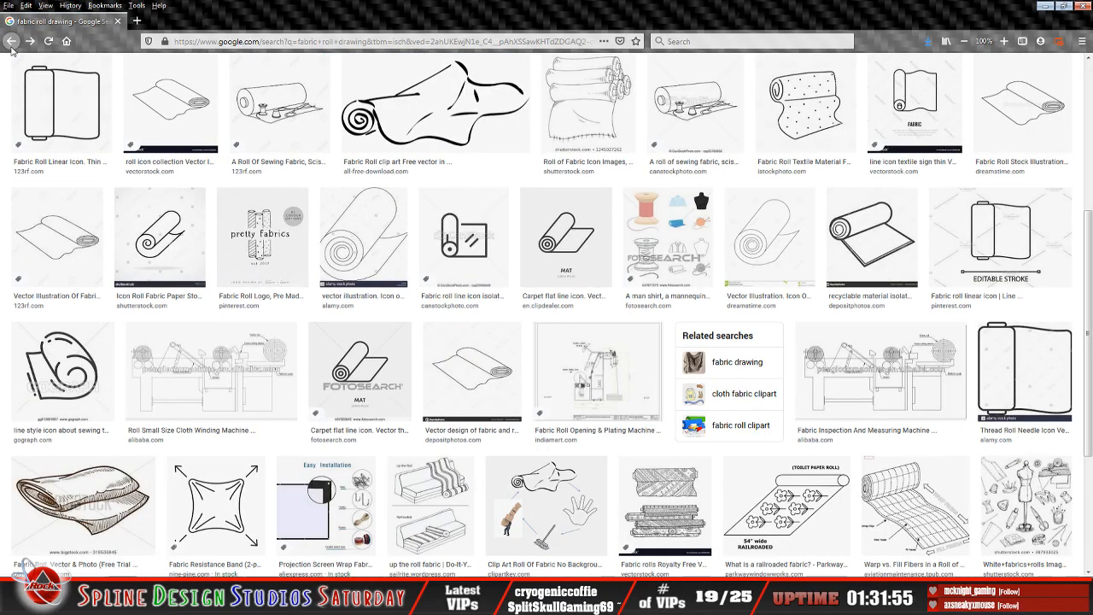
- Preview the Depositphotos carpet, paper or textile roll drawing, look through its related images, and close the preview
scroll(523, 330, up, 3)
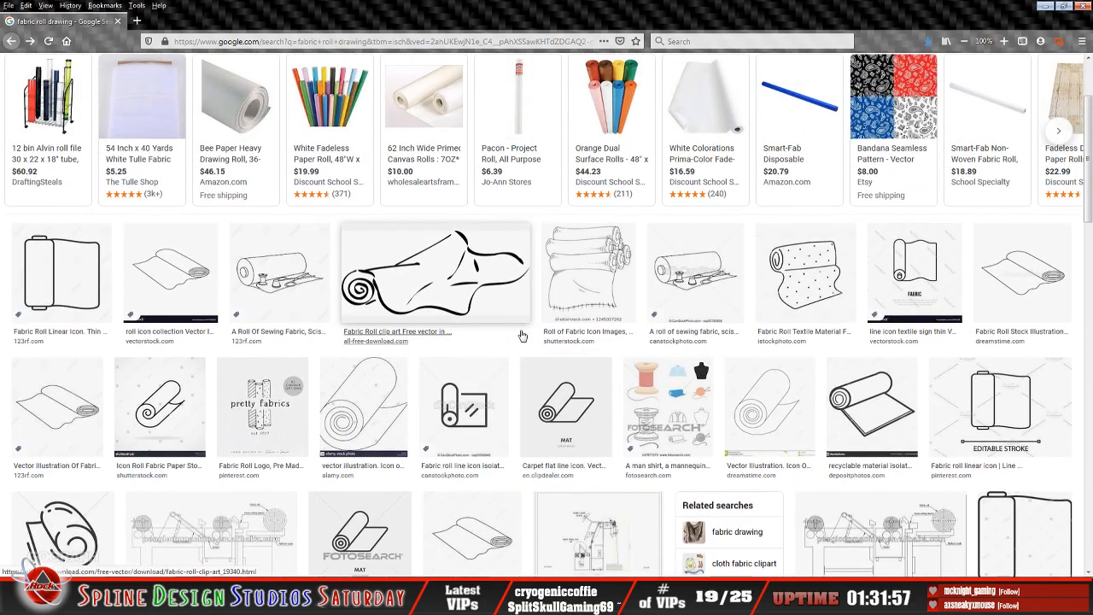
scroll(522, 342, up, 3)
scroll(521, 344, down, 3)
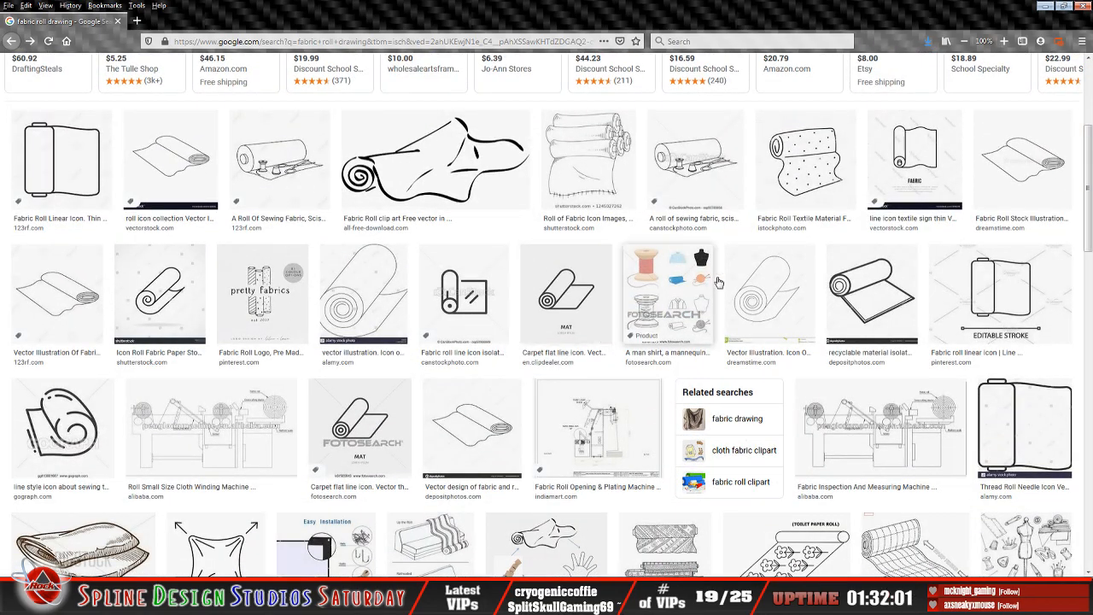
click(868, 285)
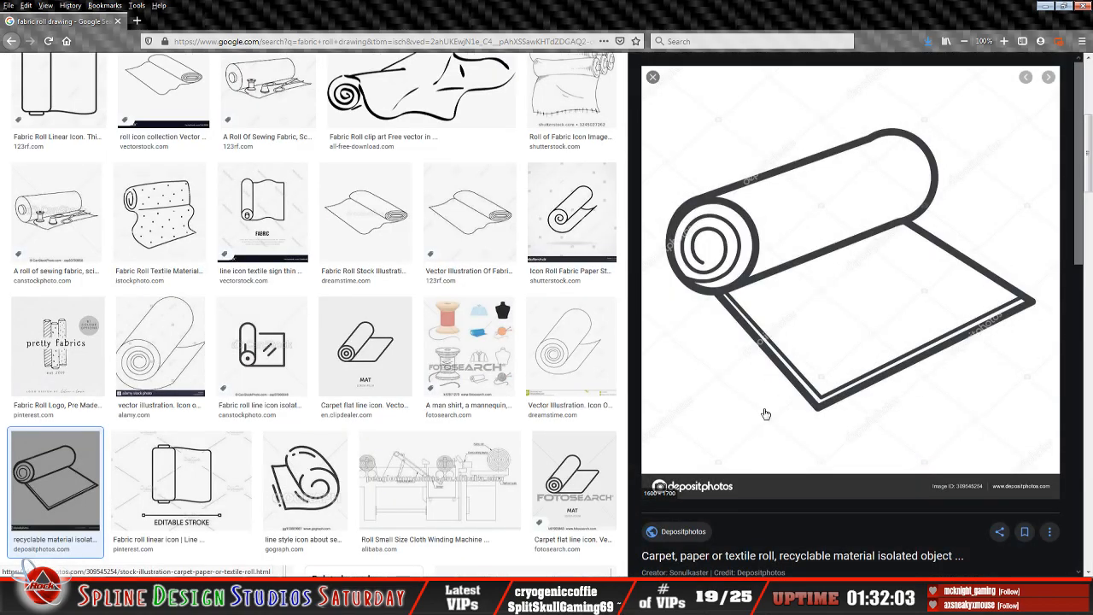
scroll(761, 416, down, 3)
scroll(766, 414, down, 2)
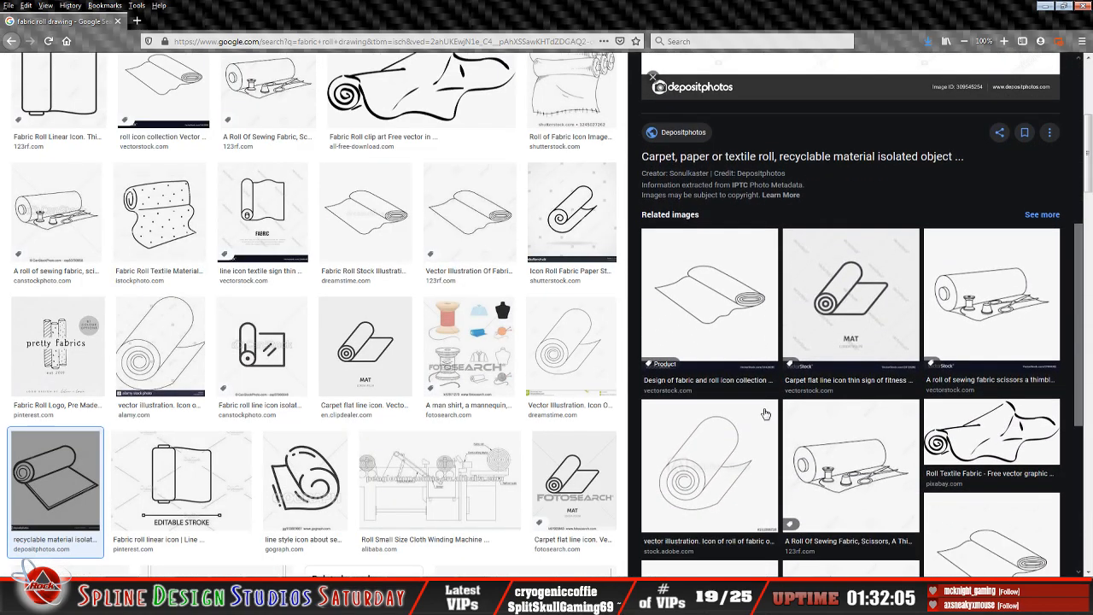
scroll(765, 414, down, 2)
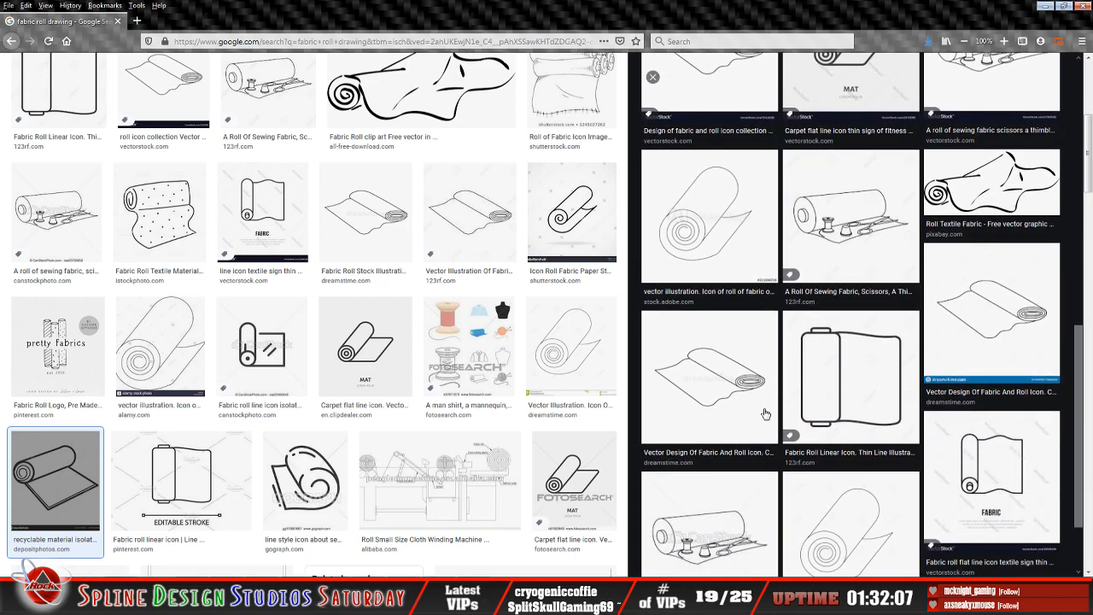
scroll(766, 414, down, 2)
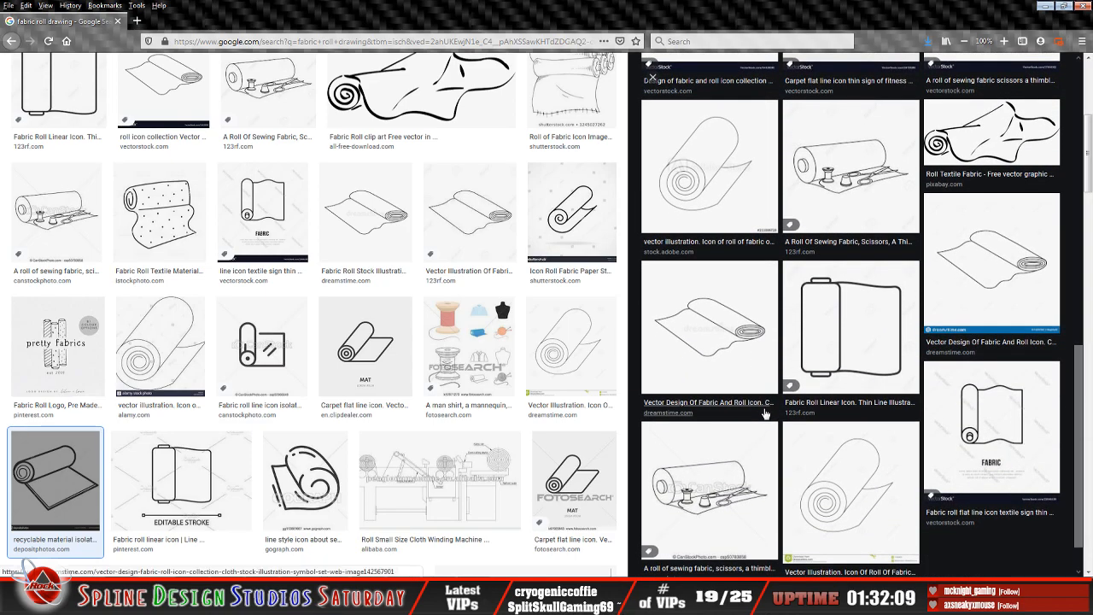
scroll(765, 414, up, 8)
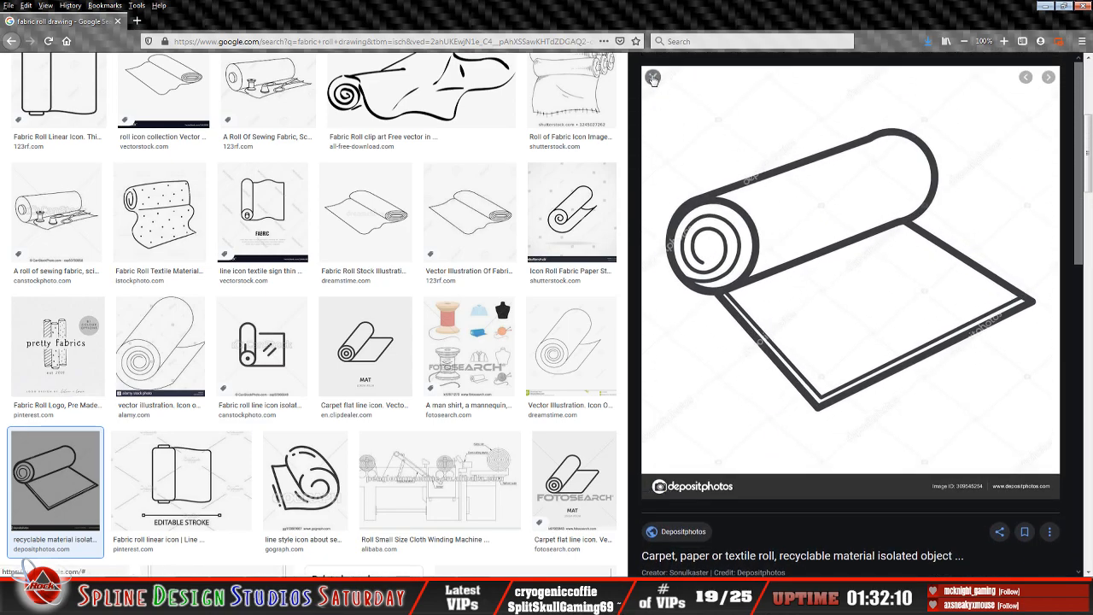
click(652, 77)
- Preview the Dreamstime fabric or paper roll illustration from the results, look through its related images, and close the preview
scroll(677, 252, down, 3)
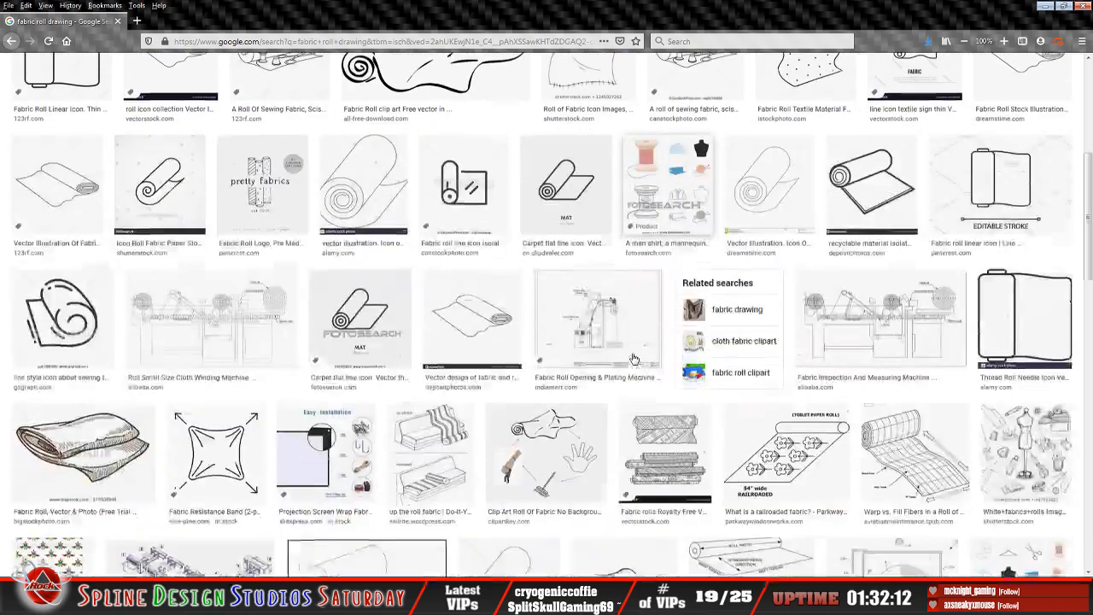
scroll(633, 358, down, 3)
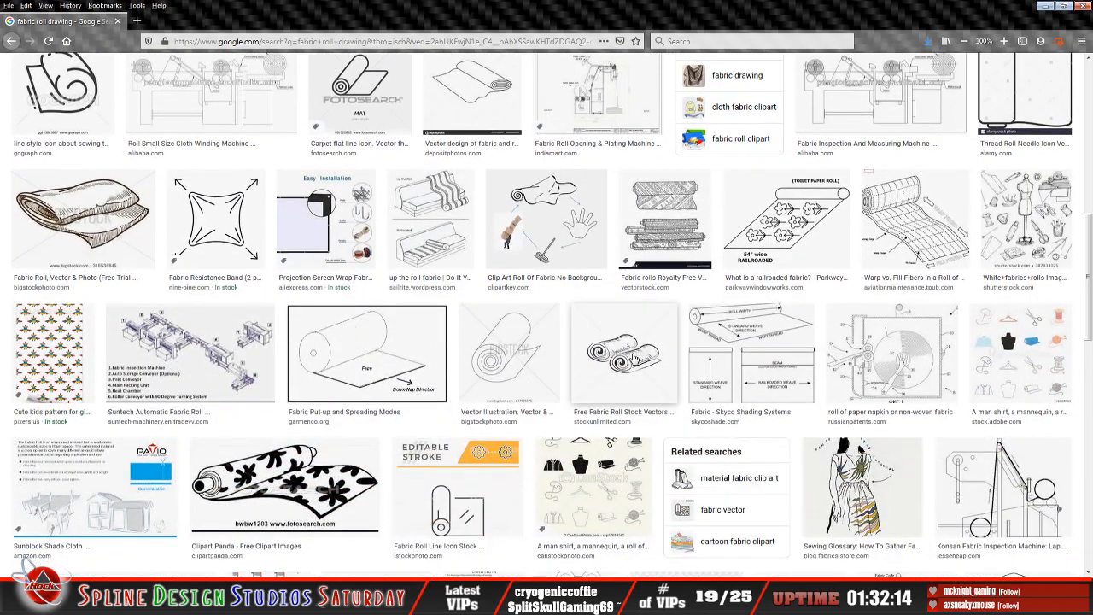
scroll(633, 359, up, 6)
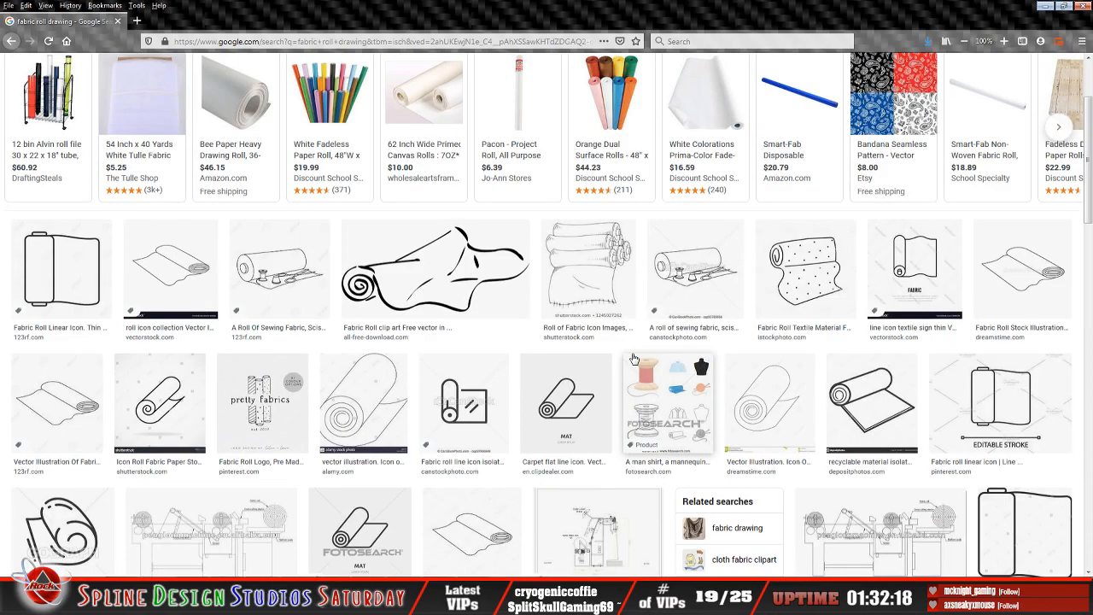
scroll(633, 359, up, 2)
scroll(633, 359, down, 4)
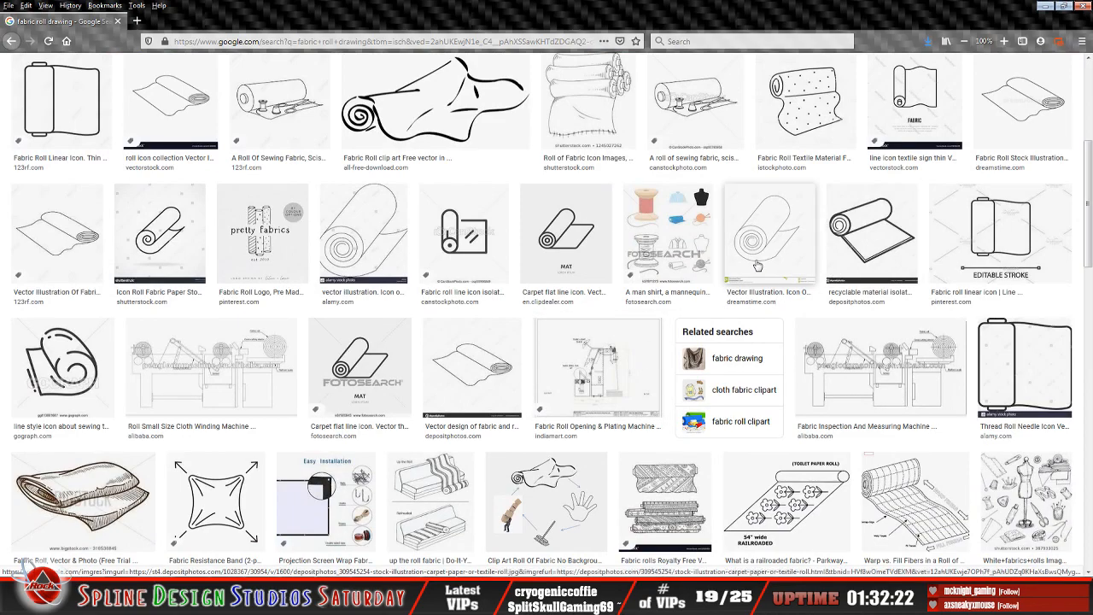
click(769, 232)
scroll(696, 419, down, 5)
scroll(705, 449, down, 3)
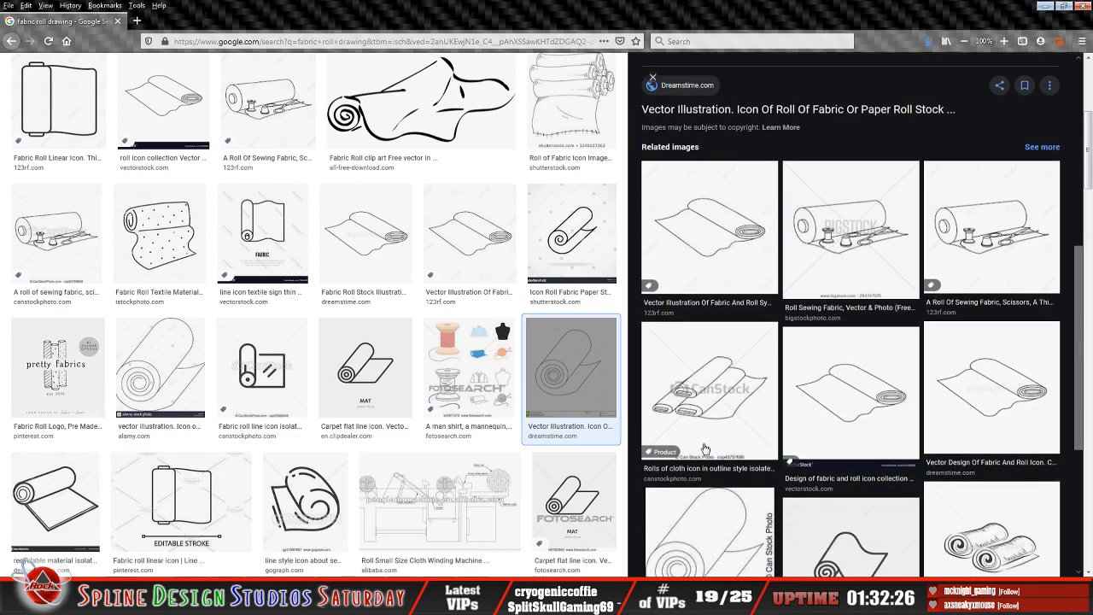
scroll(706, 448, down, 2)
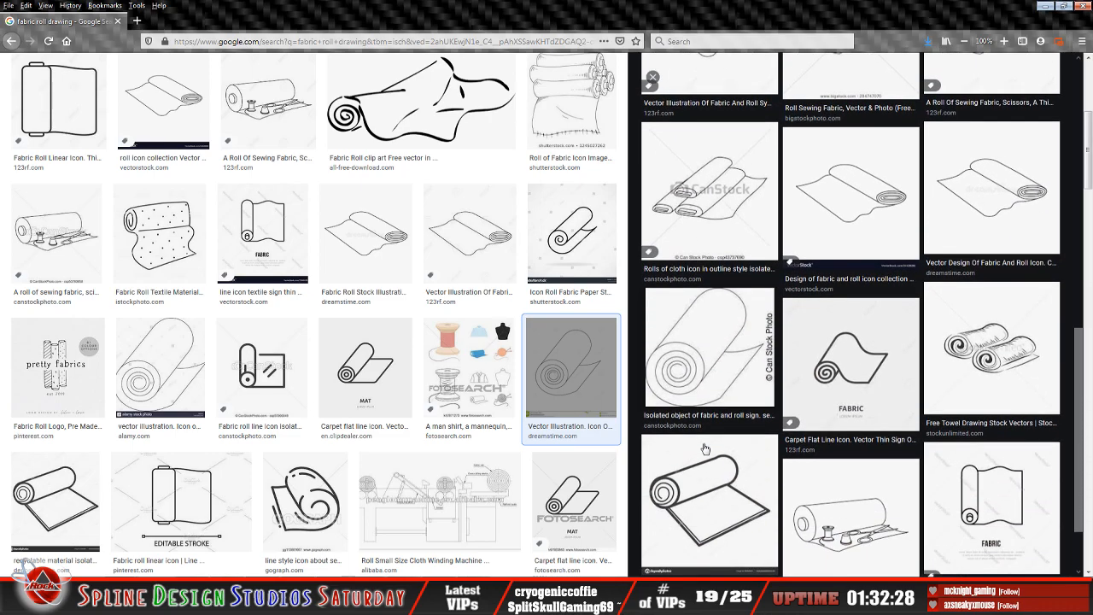
scroll(657, 73, up, 10)
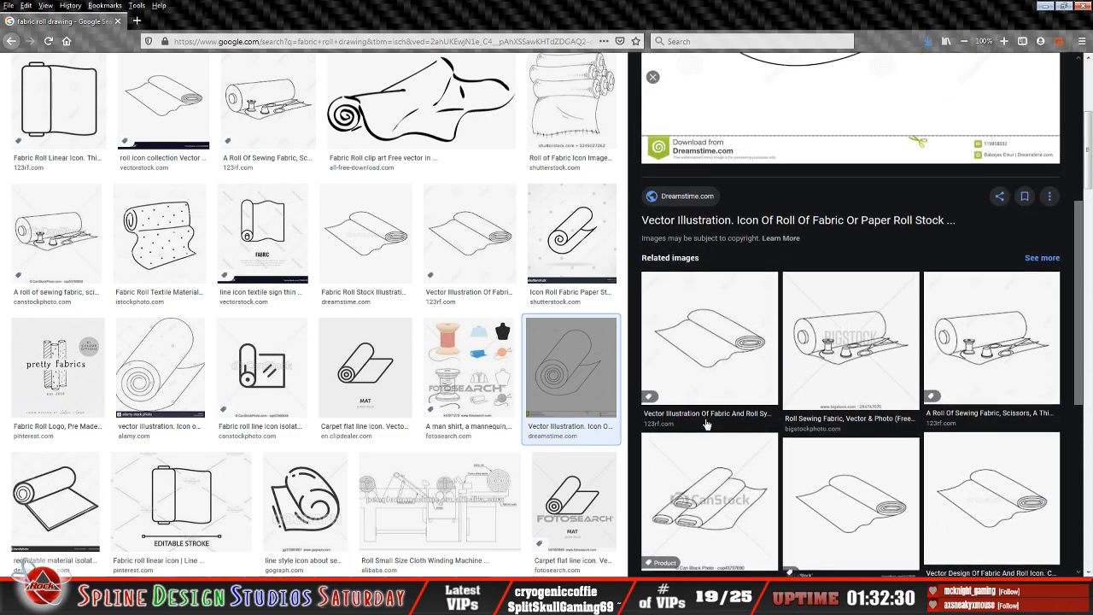
click(655, 76)
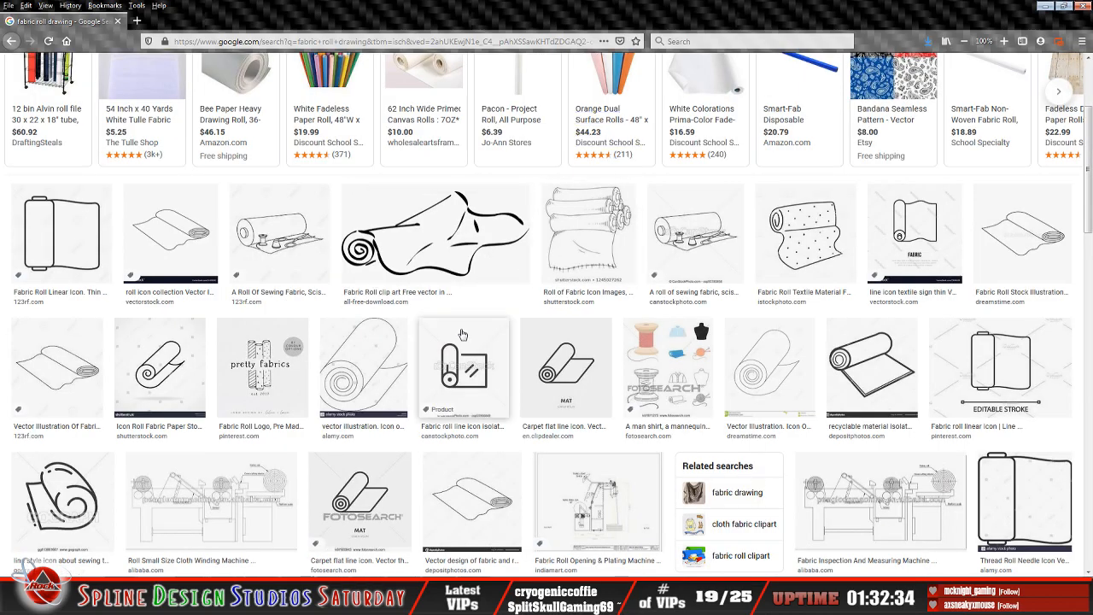
- Browse further down the fabric roll drawing results, preview the Noun Project stacked fabric rolls icon, and look through its related images
scroll(462, 334, down, 5)
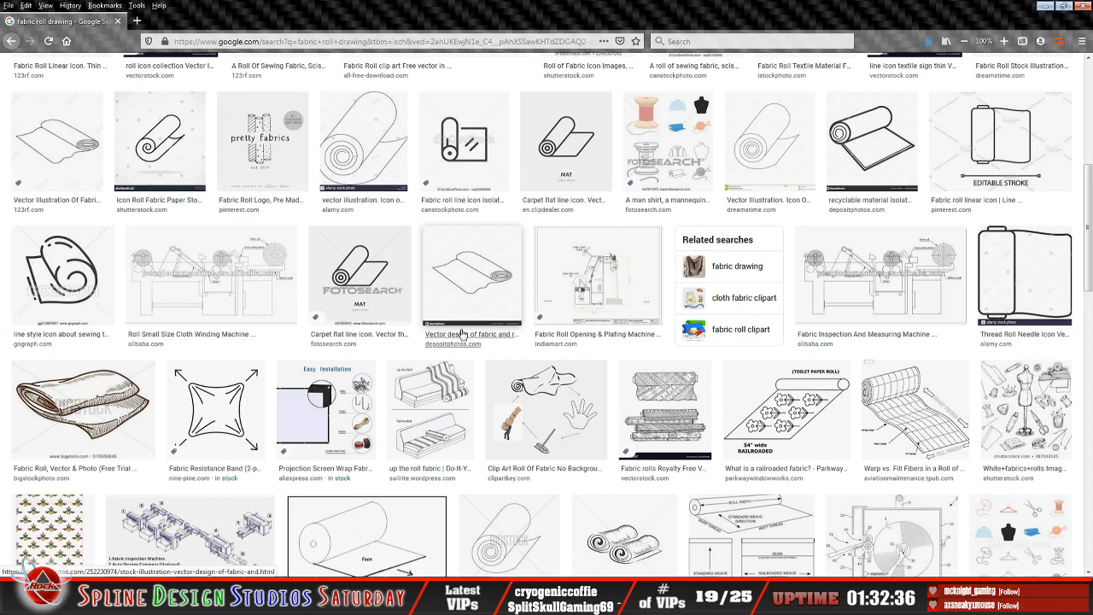
scroll(462, 334, down, 8)
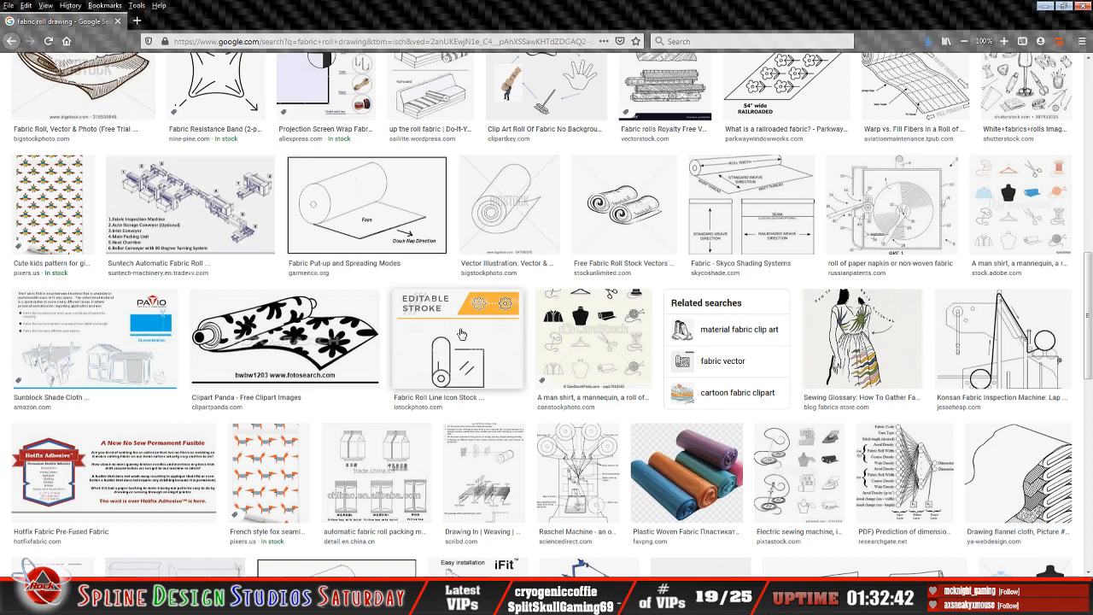
scroll(463, 334, down, 3)
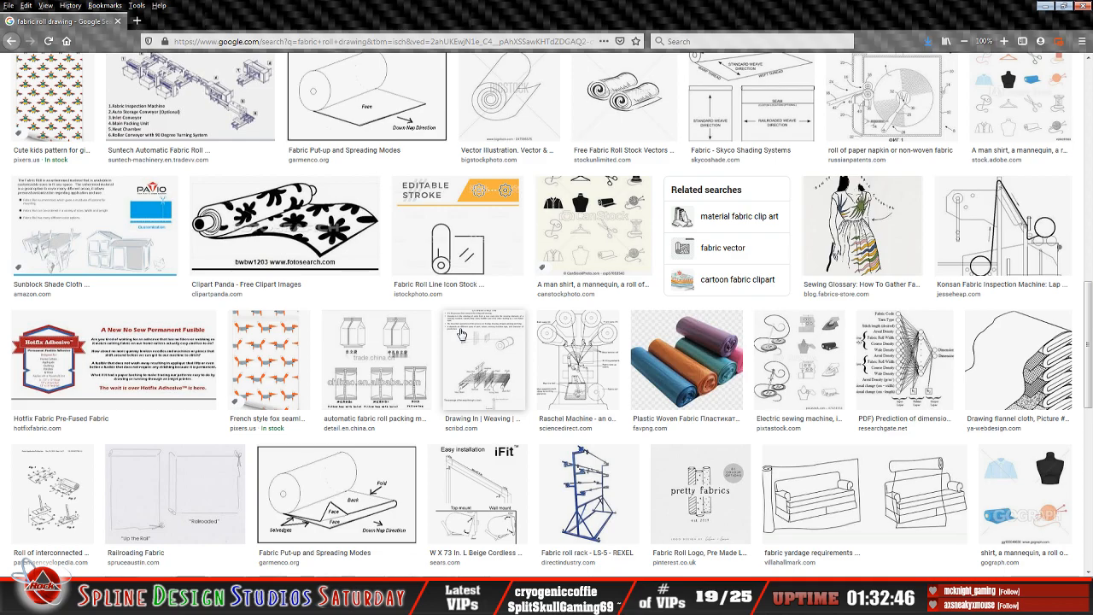
scroll(462, 334, down, 8)
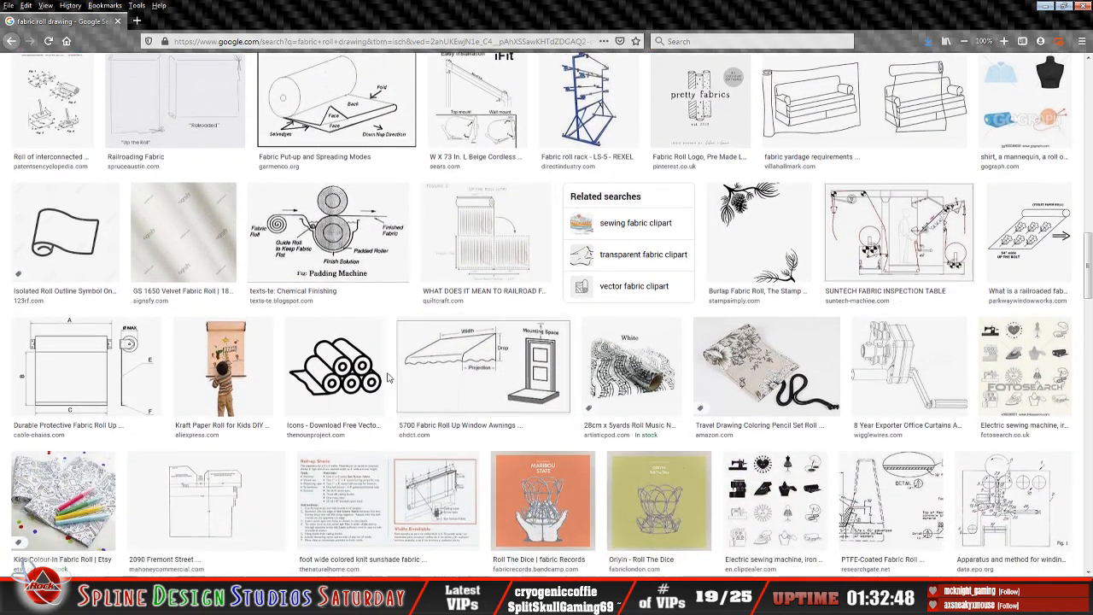
click(386, 375)
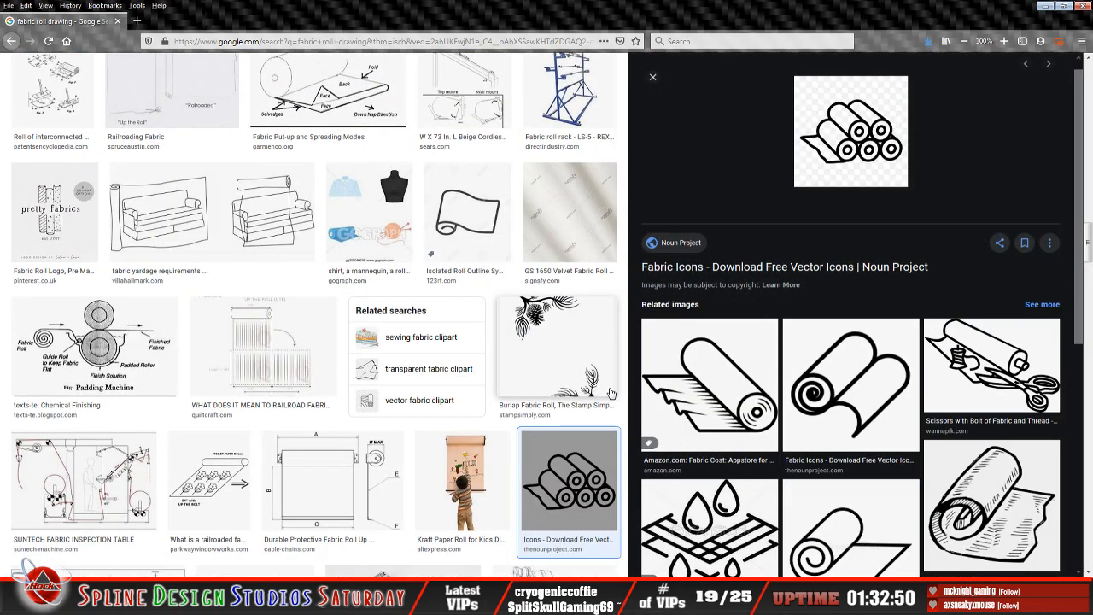
scroll(969, 460, down, 3)
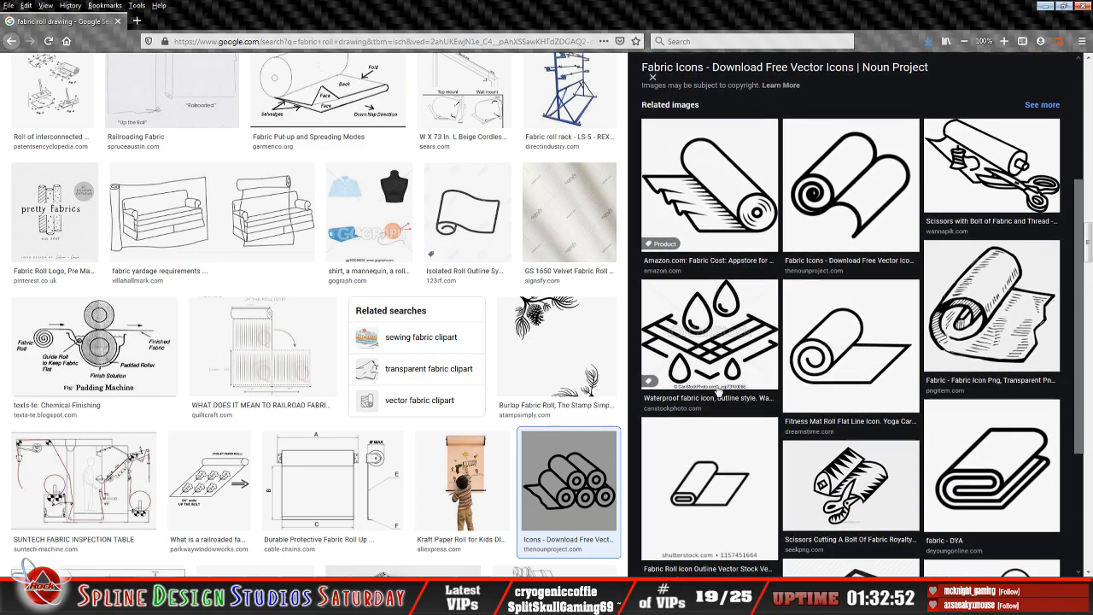
- Preview the De Young & Associates folded fabric icon, look through its related images, and open the PNGWave textile cloth PNG
click(981, 462)
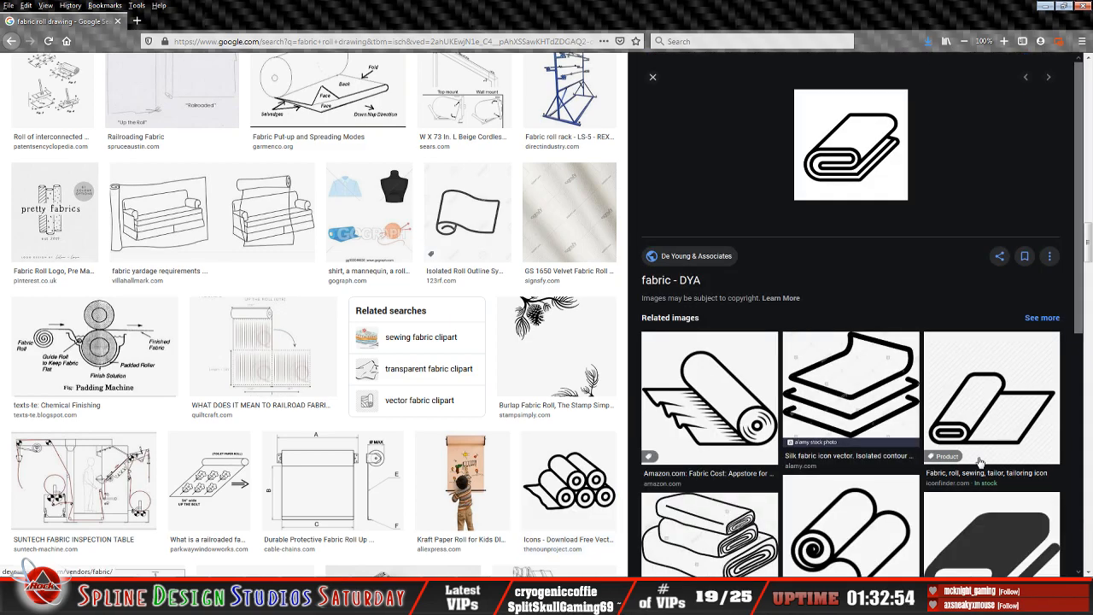
scroll(934, 454, down, 2)
scroll(934, 454, down, 1)
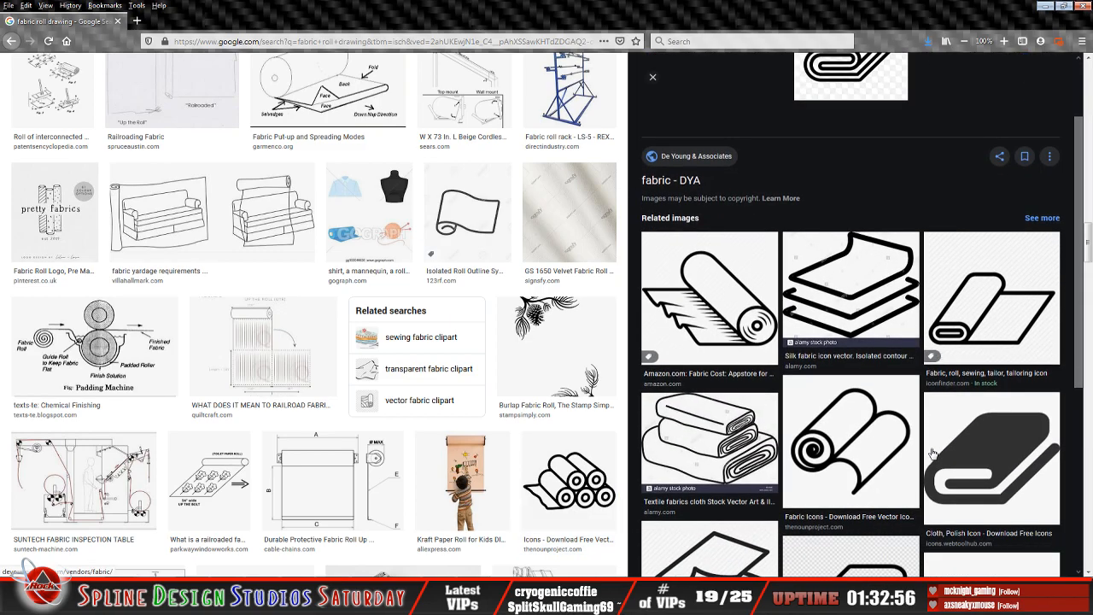
scroll(866, 457, down, 4)
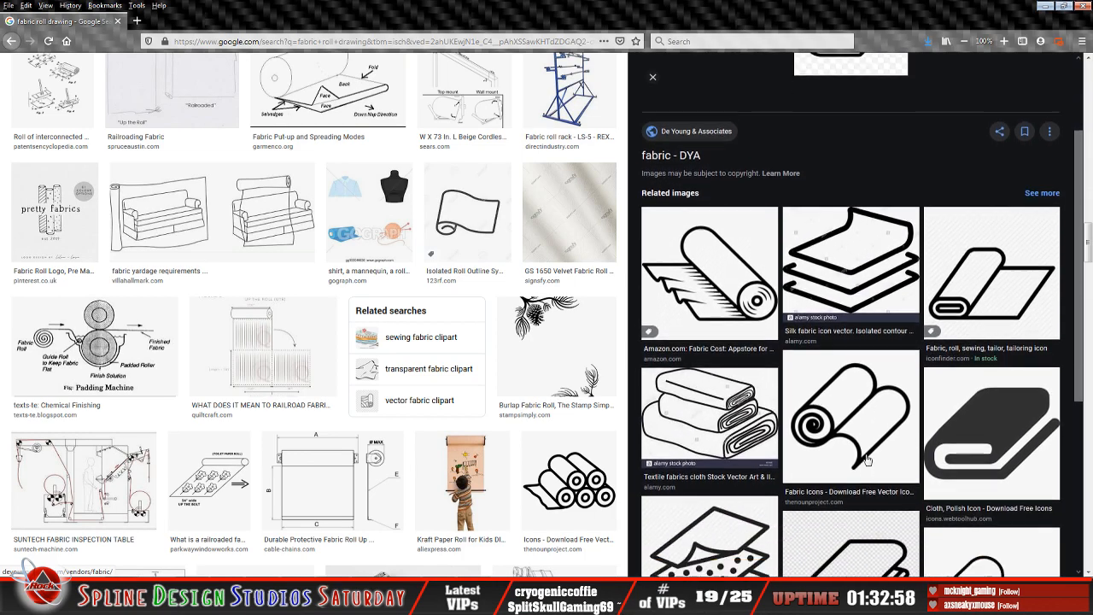
scroll(866, 459, down, 2)
scroll(867, 459, up, 6)
scroll(868, 459, down, 5)
click(869, 459)
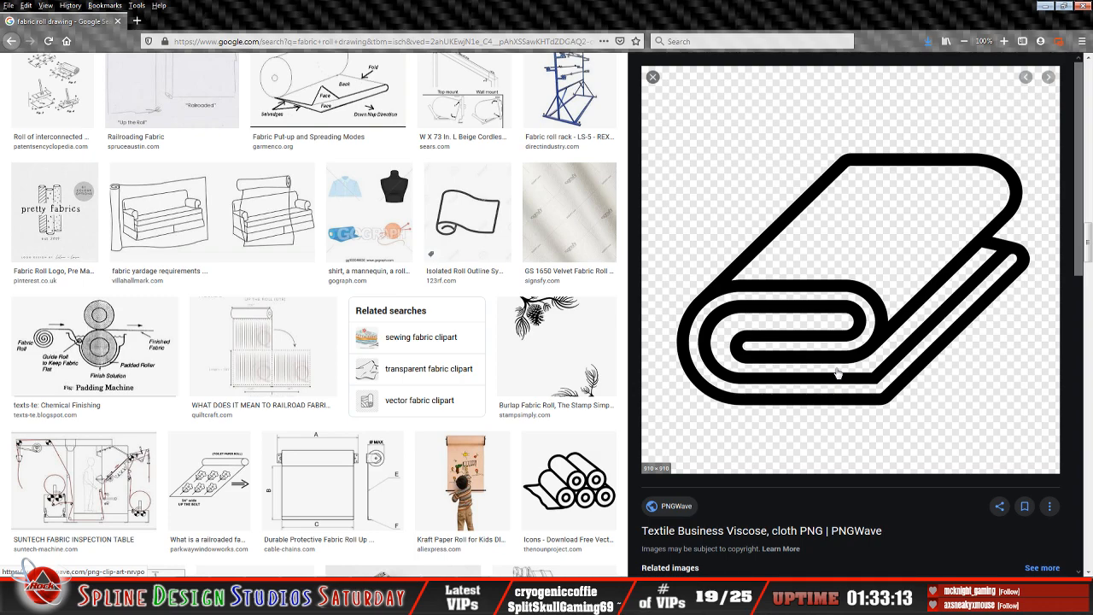
- Save the folded cloth image to the Desktop as PNG file textile-business-viscose-cloth-png-clip-art
right_click(829, 340)
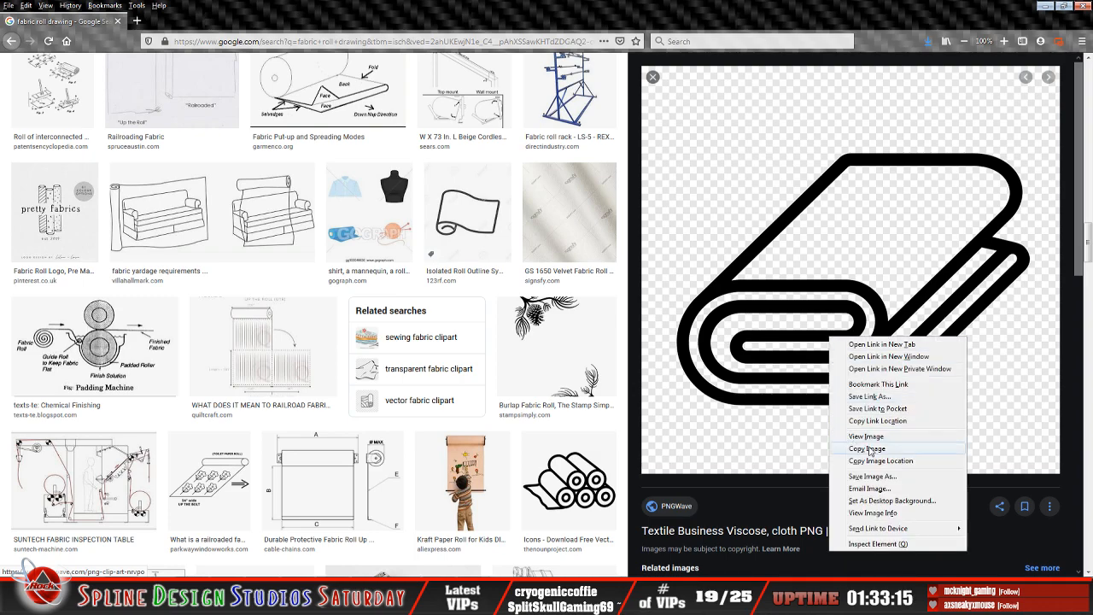
click(872, 478)
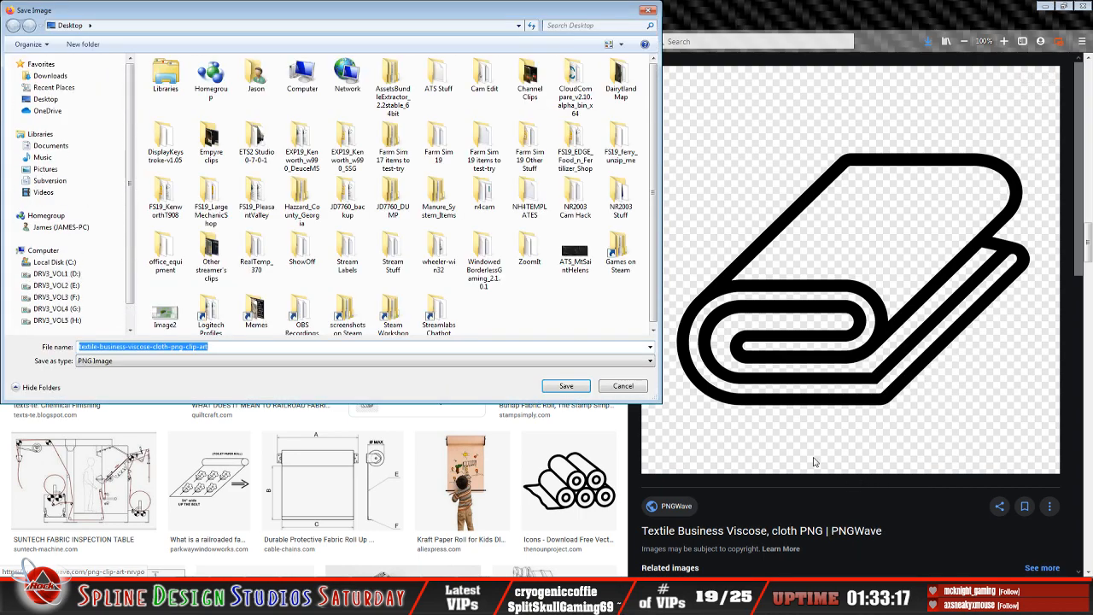
click(565, 386)
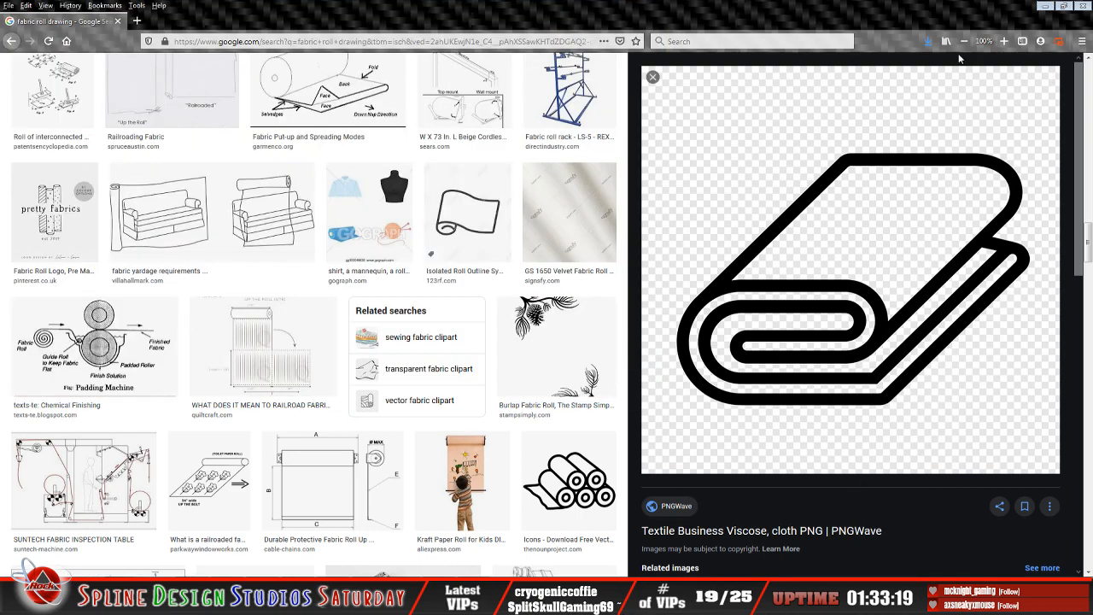
- Switch to Paint Shop Pro and open the textile-business cloth clip art from the Desktop, placing it below the sign's lettering
click(1044, 8)
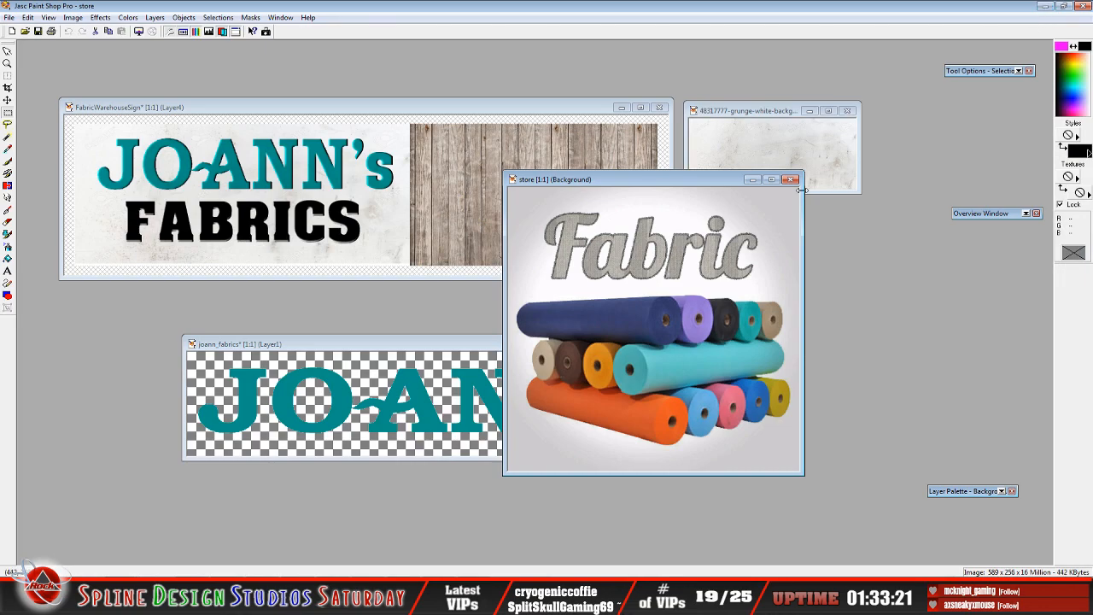
click(25, 31)
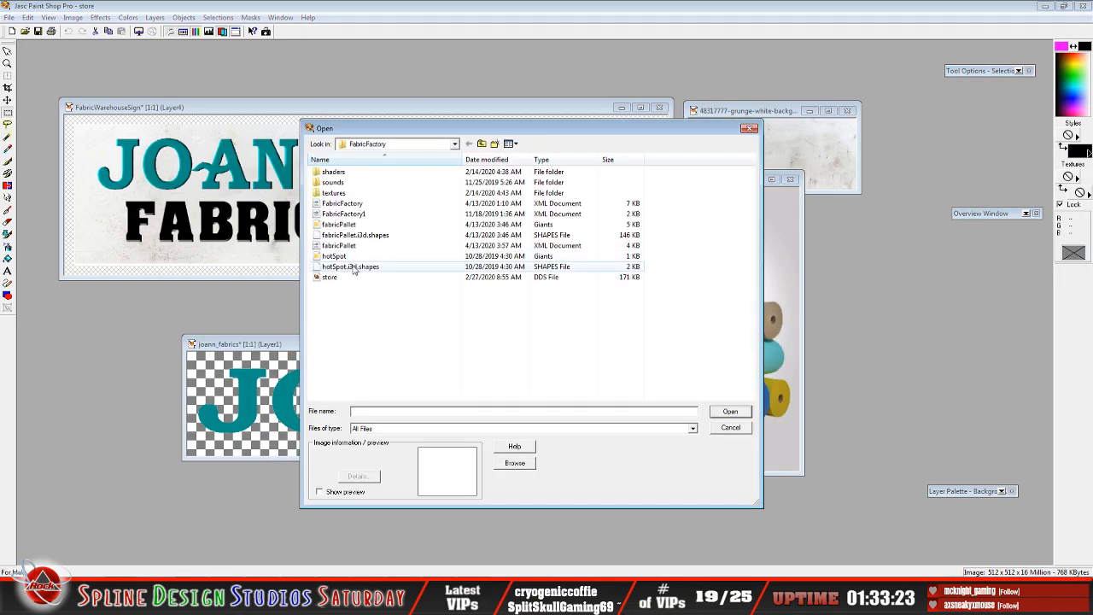
click(455, 144)
drag(456, 200, 455, 160)
click(440, 157)
click(489, 297)
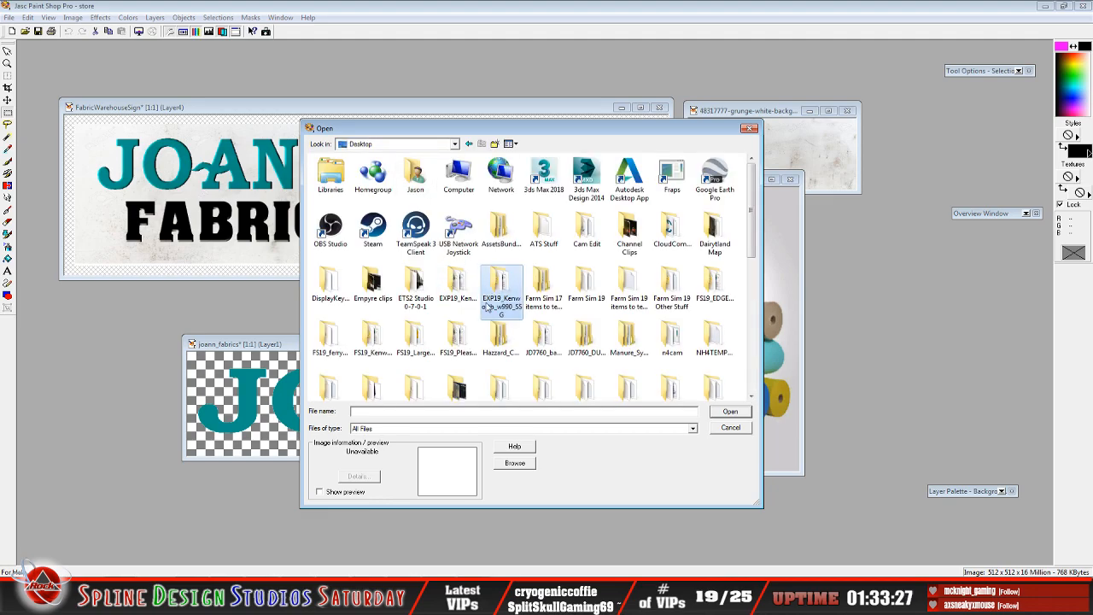
scroll(485, 313, down, 5)
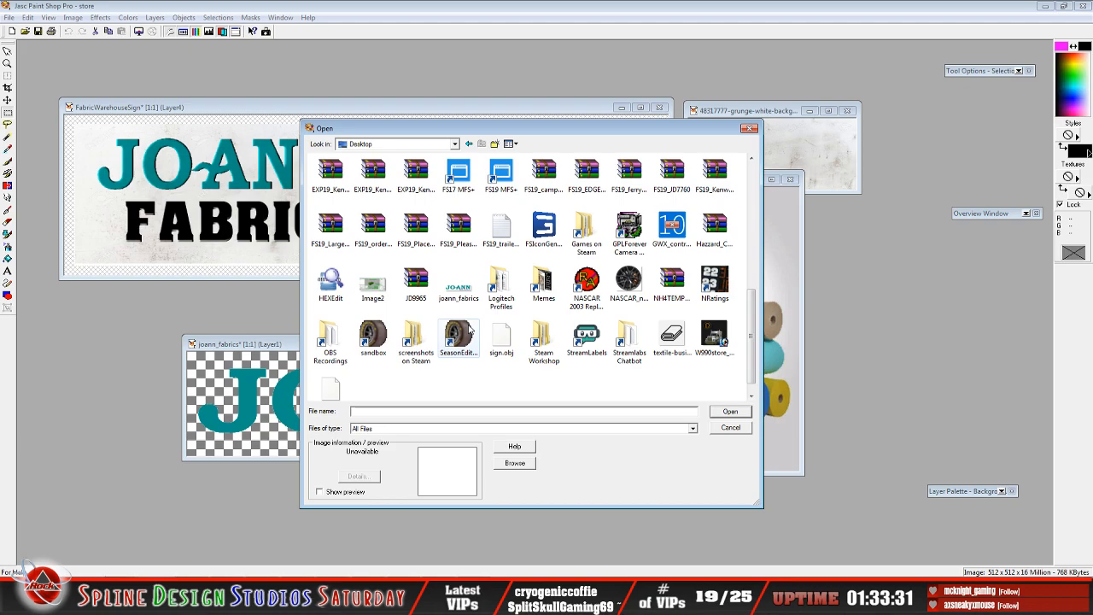
click(672, 337)
click(730, 411)
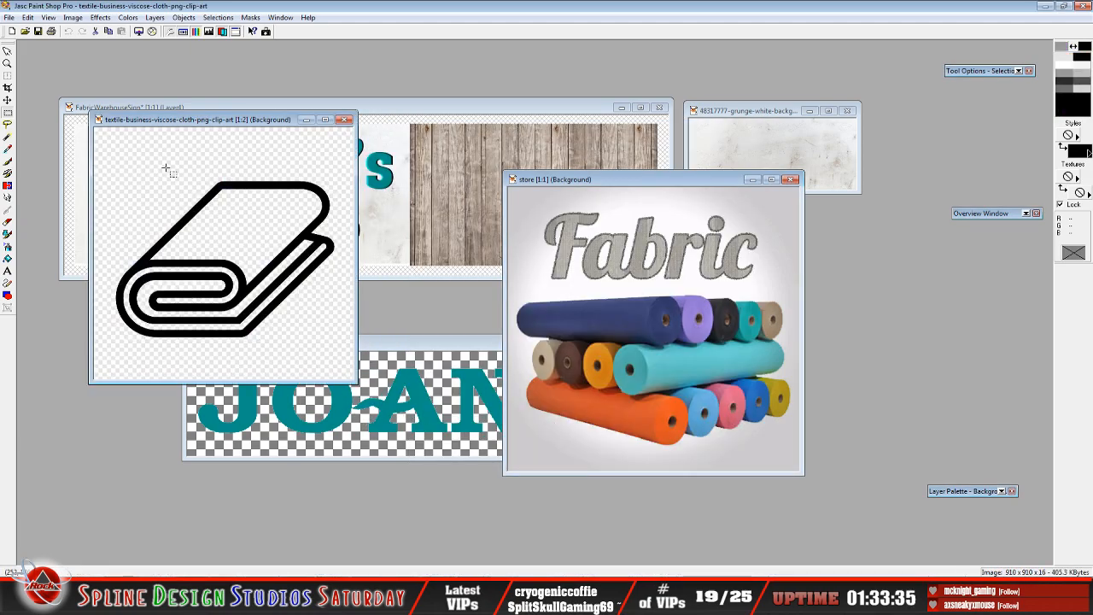
drag(200, 120, 230, 235)
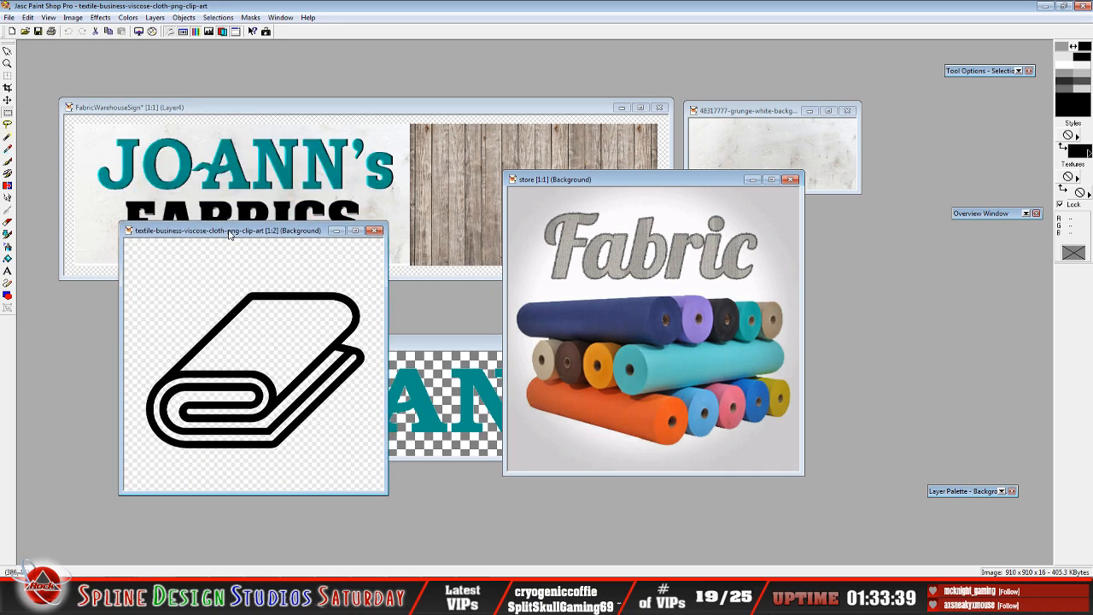
- Hide the Layer4 and Merged text layers in the FabricWarehouseSign image
click(241, 108)
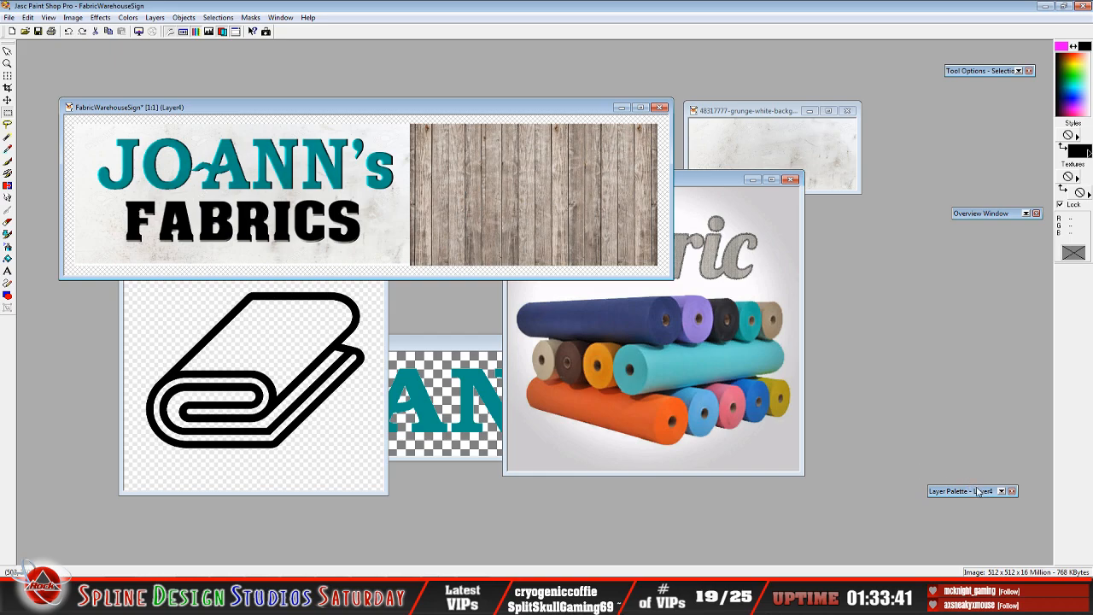
mouse_move(980, 492)
click(881, 279)
click(882, 279)
click(882, 290)
click(882, 299)
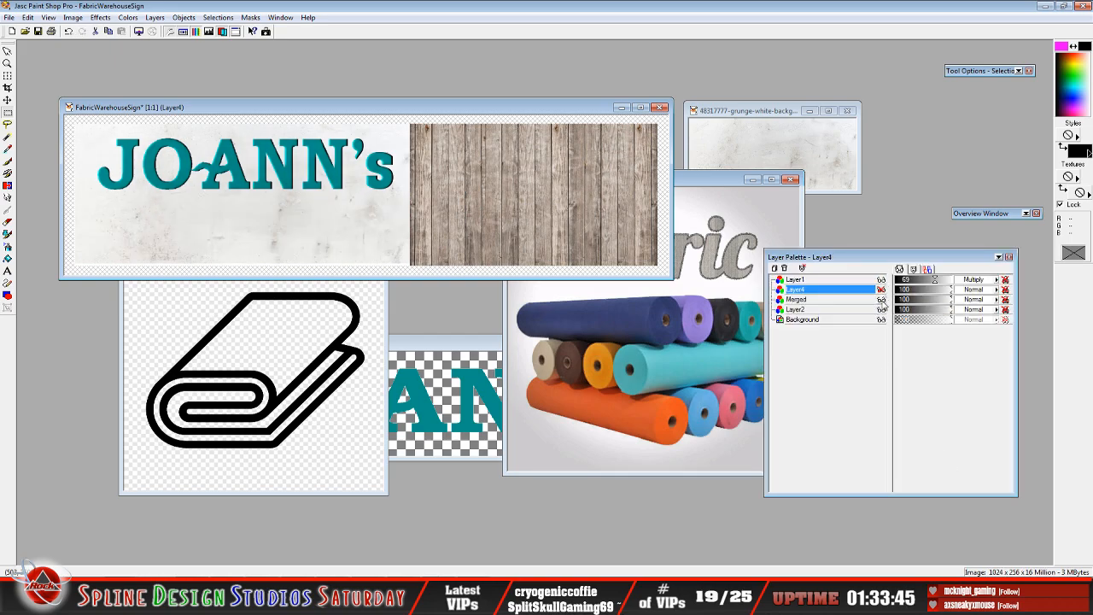
click(881, 310)
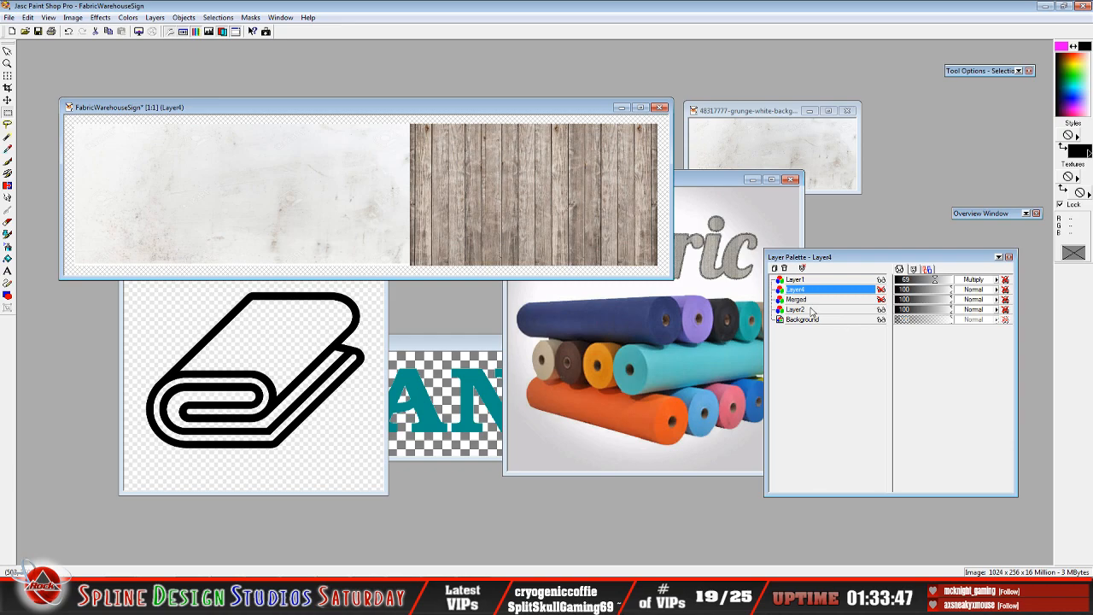
- Try pasting the full-size cloth clip art as a new layer above Layer2 in FabricWarehouseSign, and undo the paste
click(125, 336)
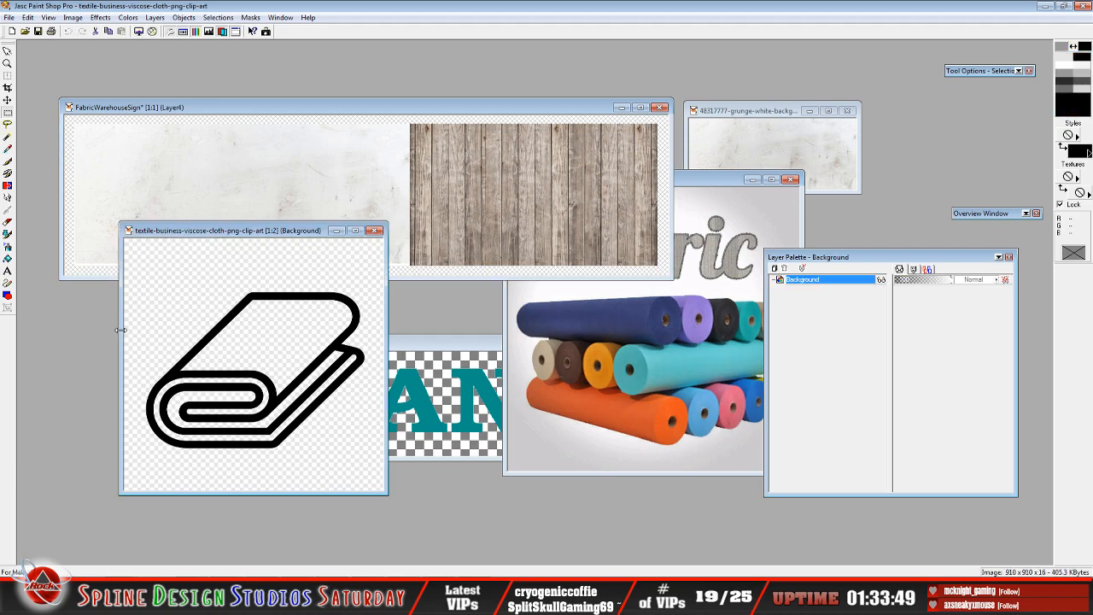
click(28, 17)
click(58, 89)
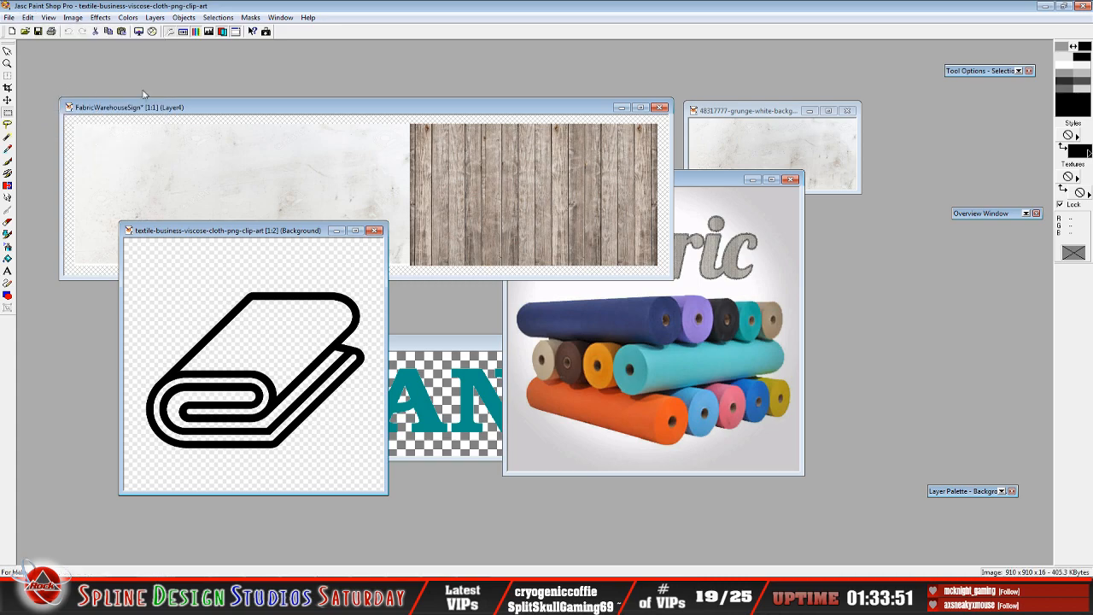
click(158, 106)
mouse_move(972, 492)
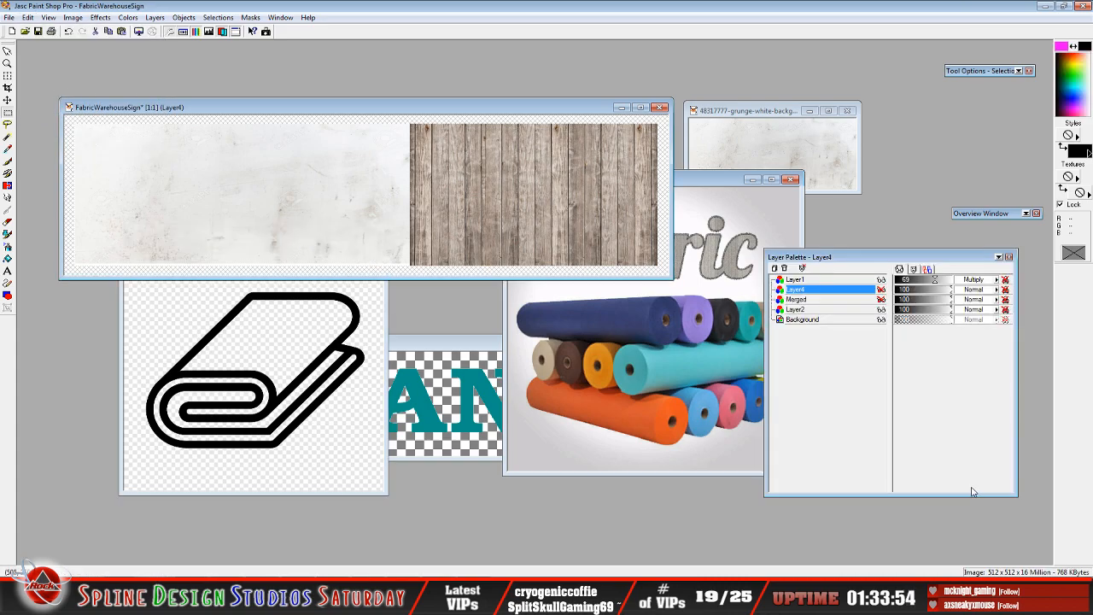
click(813, 310)
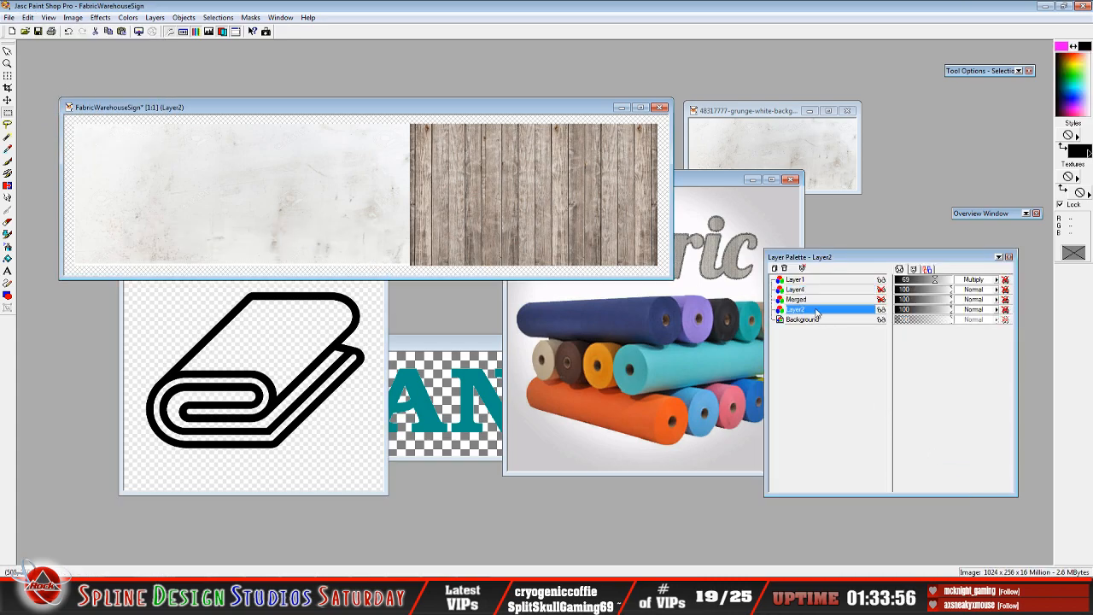
click(29, 17)
mouse_move(51, 112)
click(211, 123)
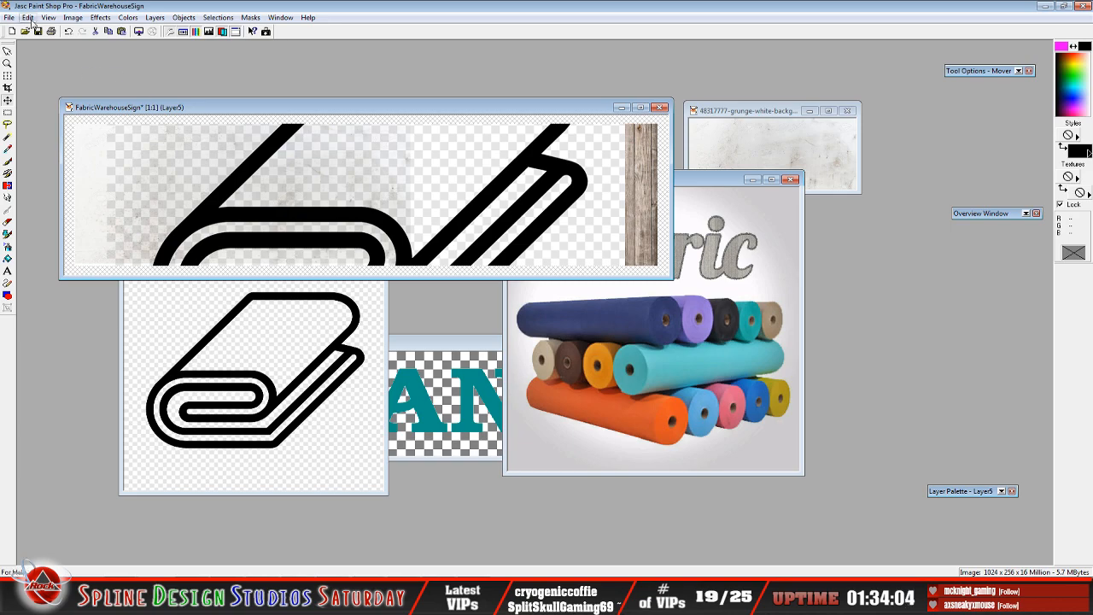
click(69, 31)
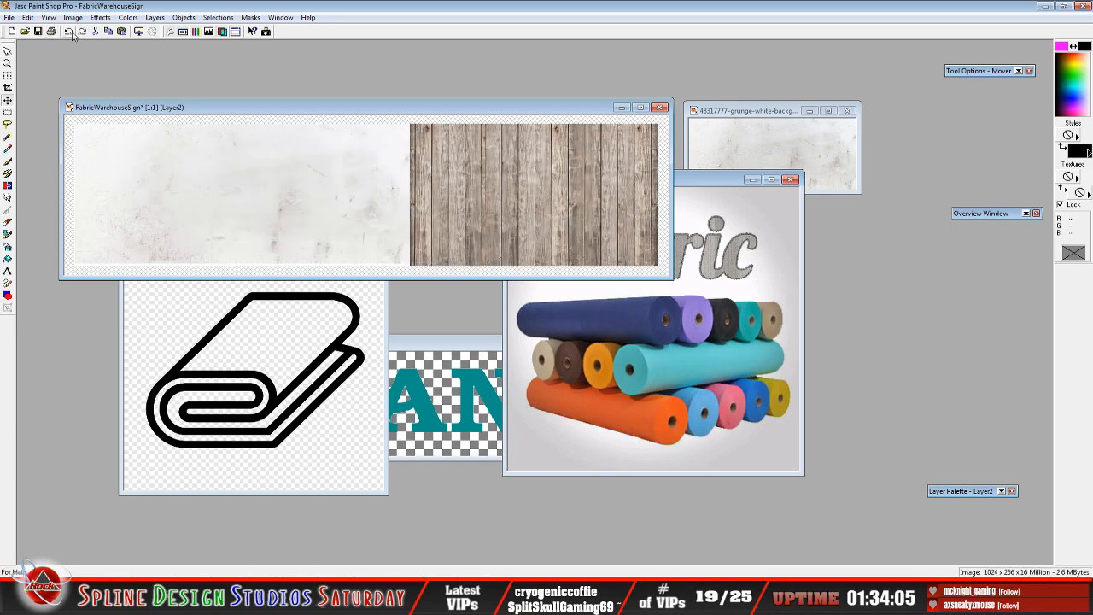
click(125, 359)
click(72, 17)
click(115, 86)
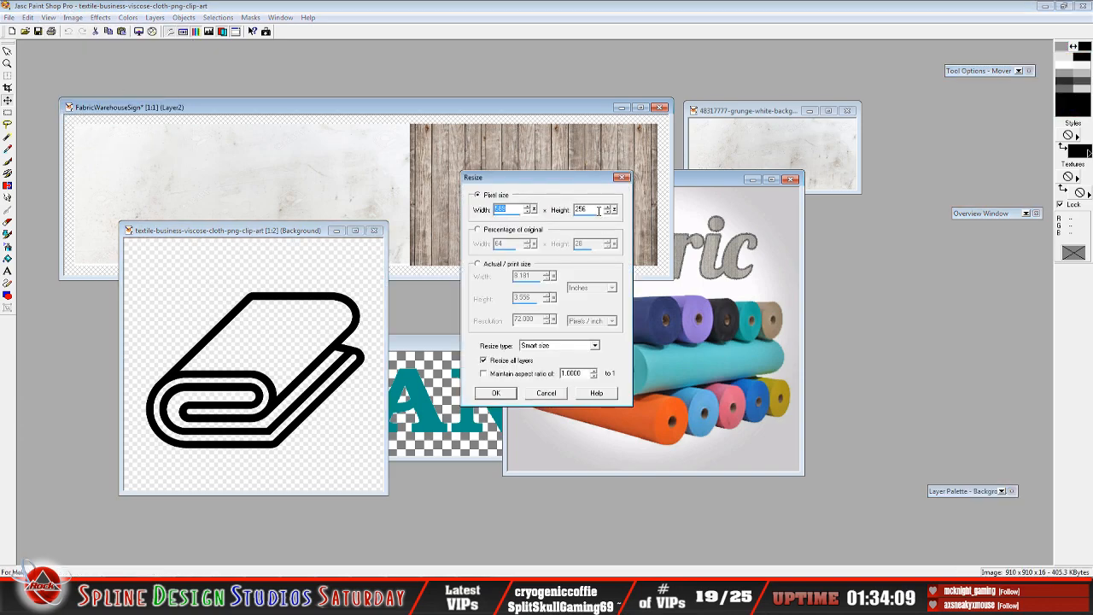
click(545, 394)
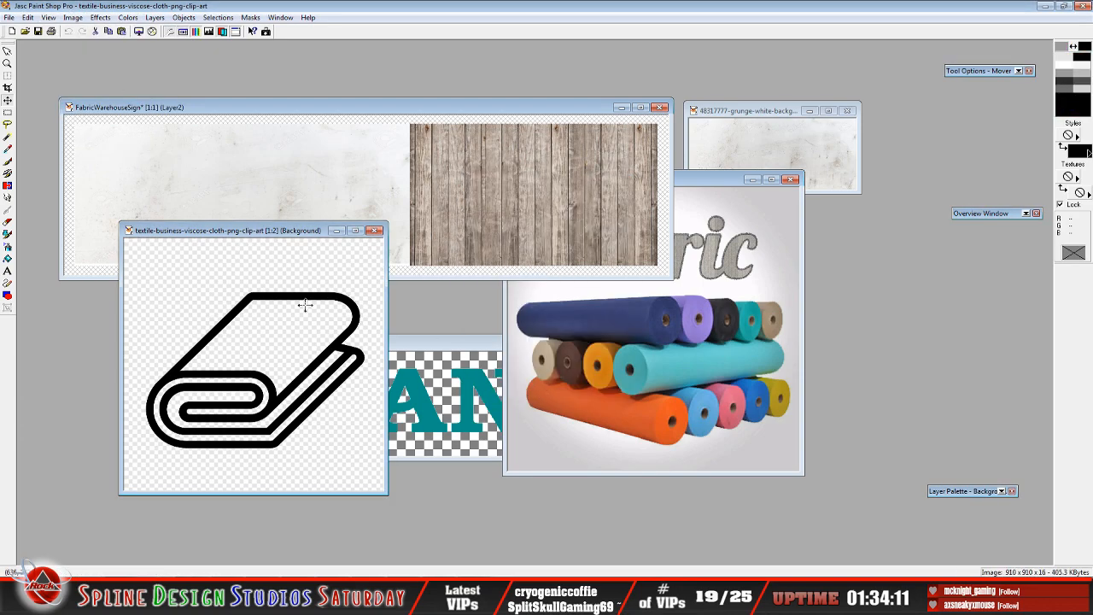
- Increase the cloth clip art's color depth to 16 million colors
click(102, 18)
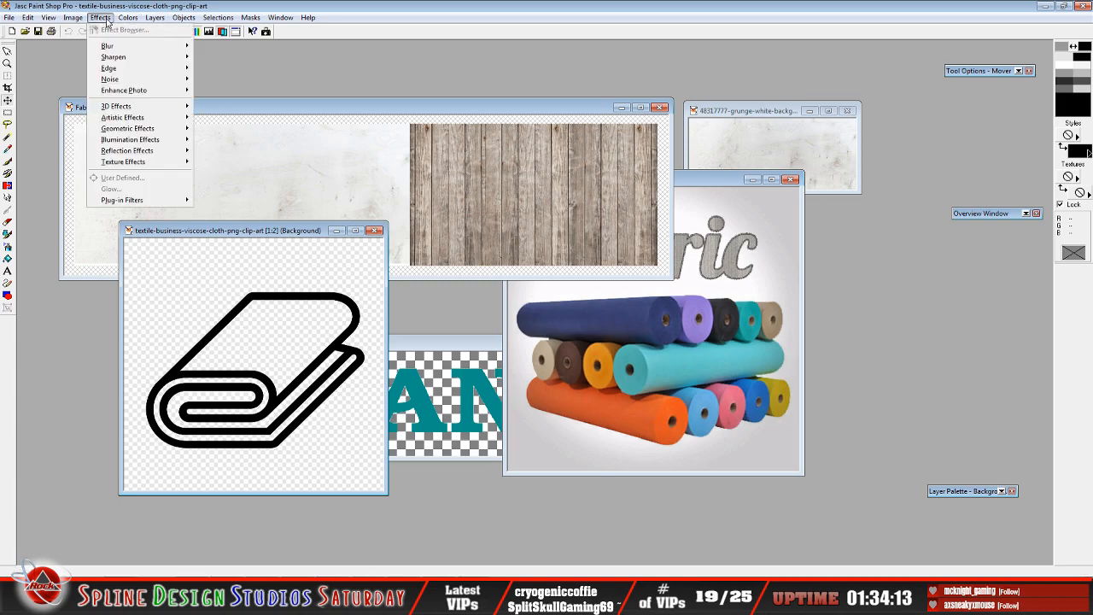
mouse_move(154, 19)
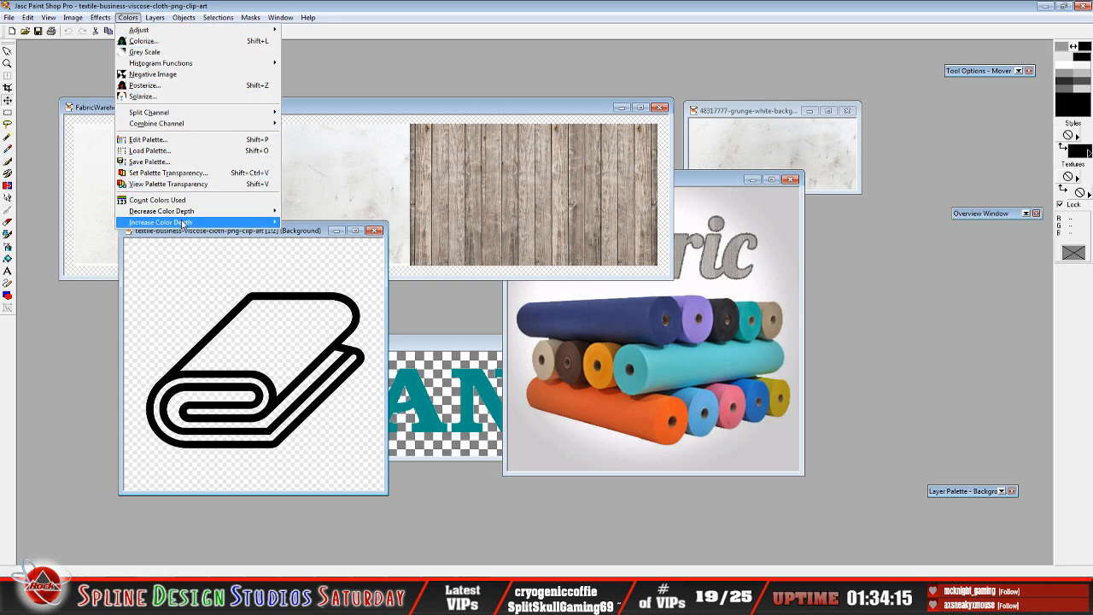
mouse_move(248, 222)
click(311, 246)
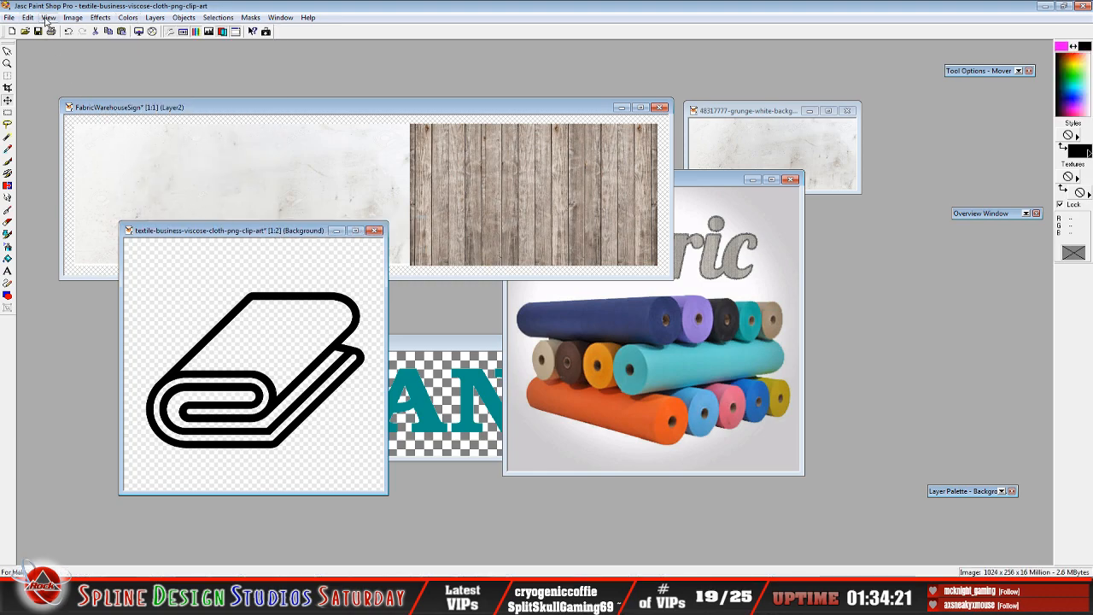
- Try resizing the cloth clip art to 589 × 256 pixels without maintaining its aspect ratio
click(72, 17)
click(85, 85)
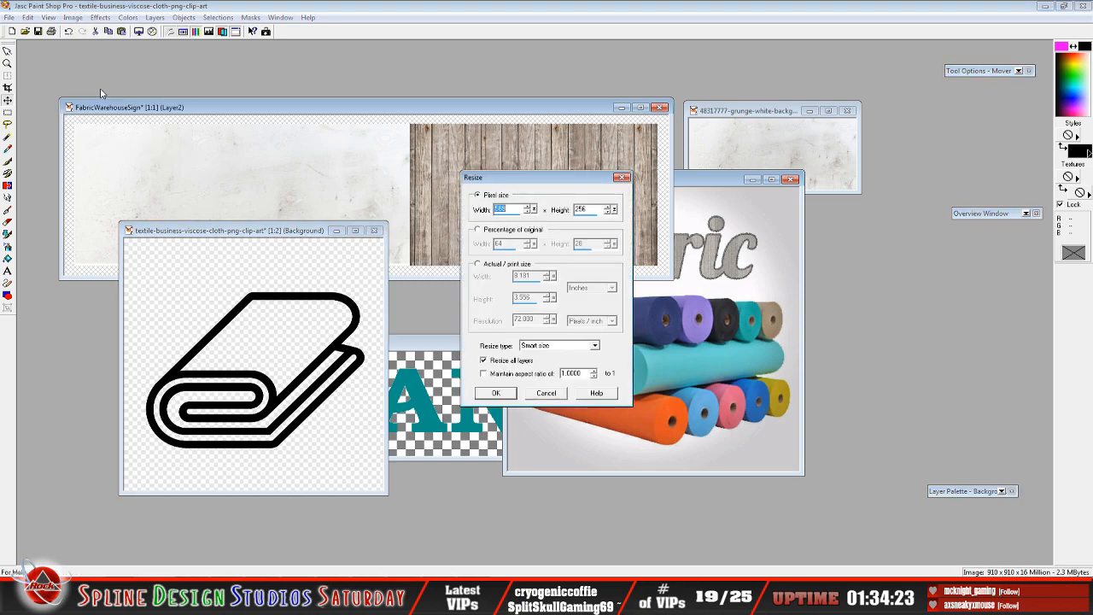
click(496, 393)
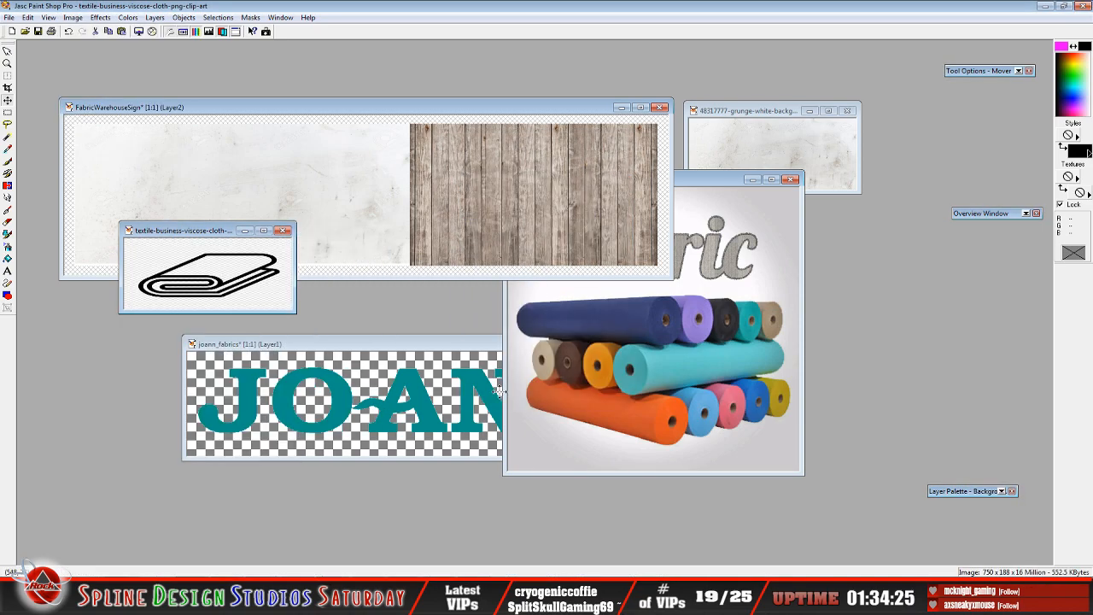
- Resize the original cloth clip art to 256 × 256 pixels with the aspect ratio maintained
click(72, 17)
click(85, 85)
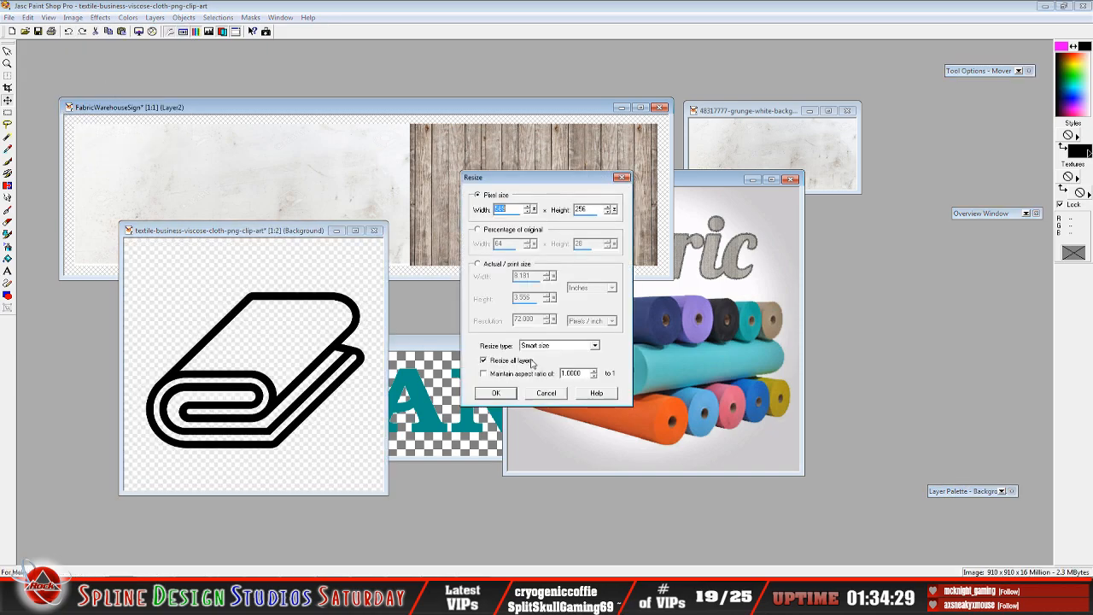
click(593, 210)
key(BackSpace)
key(BackSpace)
key(BackSpace)
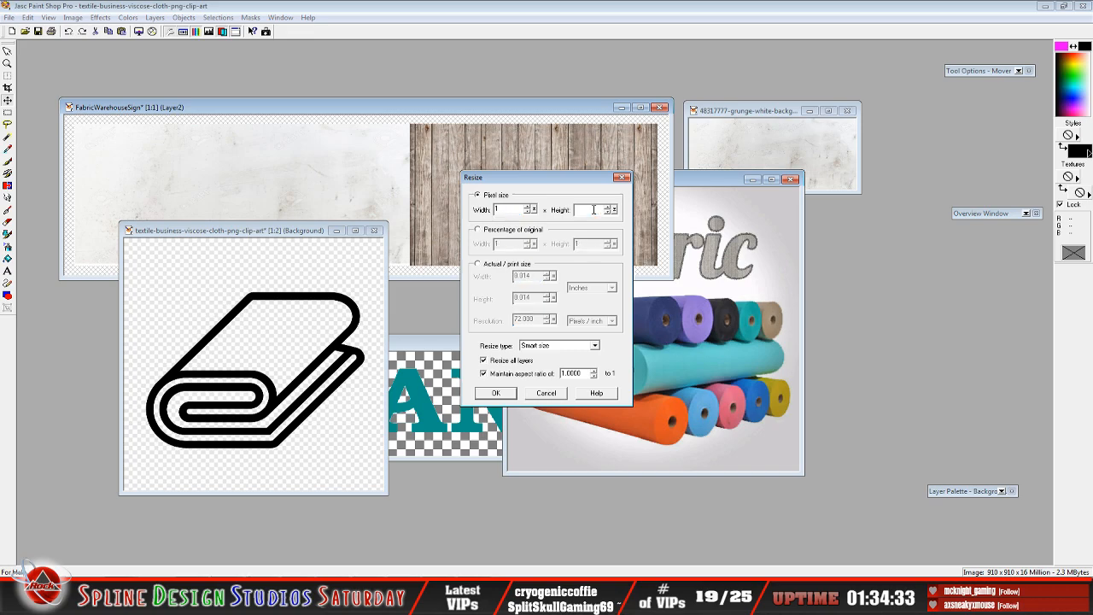
text(256)
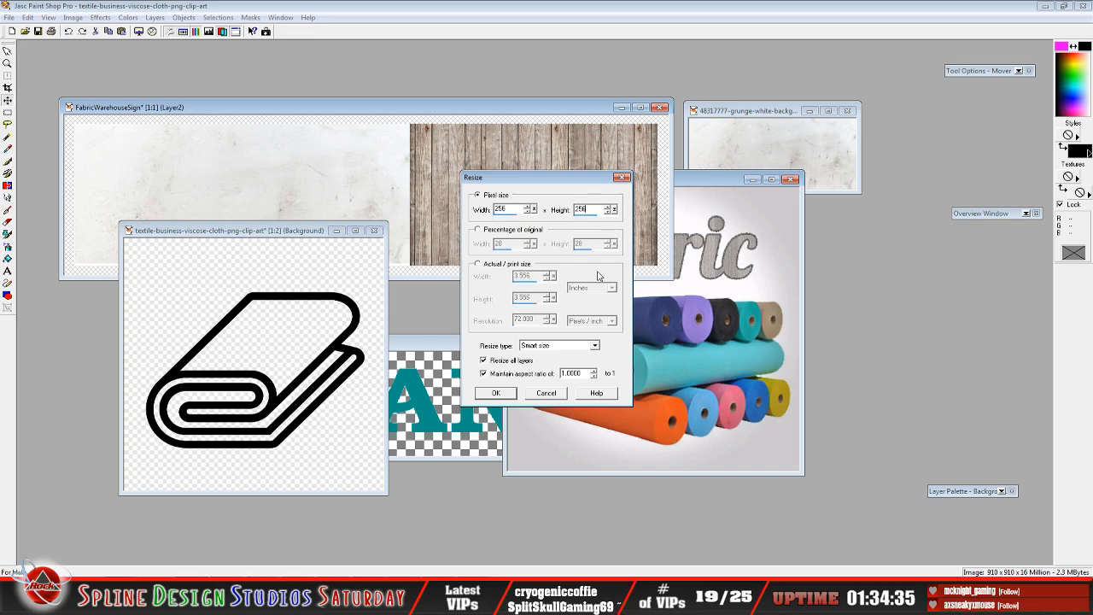
click(497, 395)
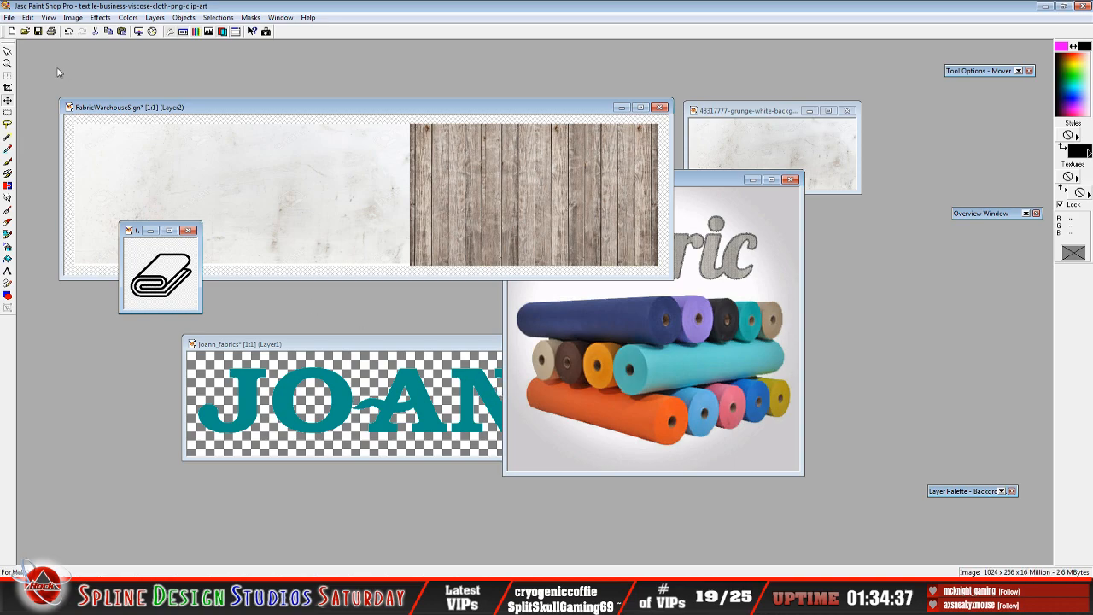
- Try pasting the 256 × 256 cloth clip art as a new layer in FabricWarehouseSign, and undo the paste
click(28, 17)
click(51, 92)
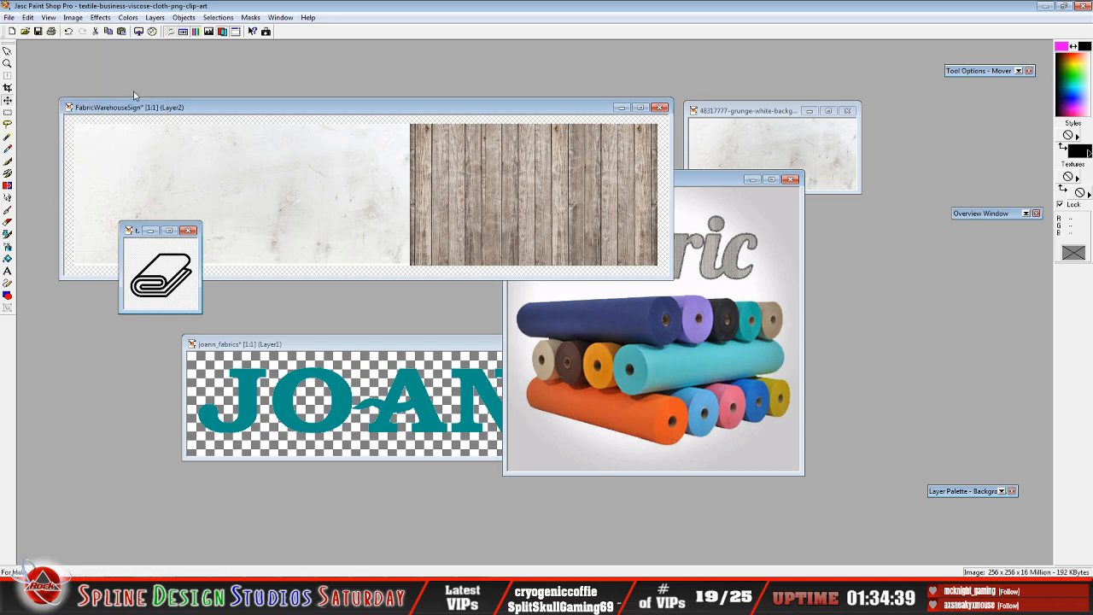
click(169, 108)
click(28, 17)
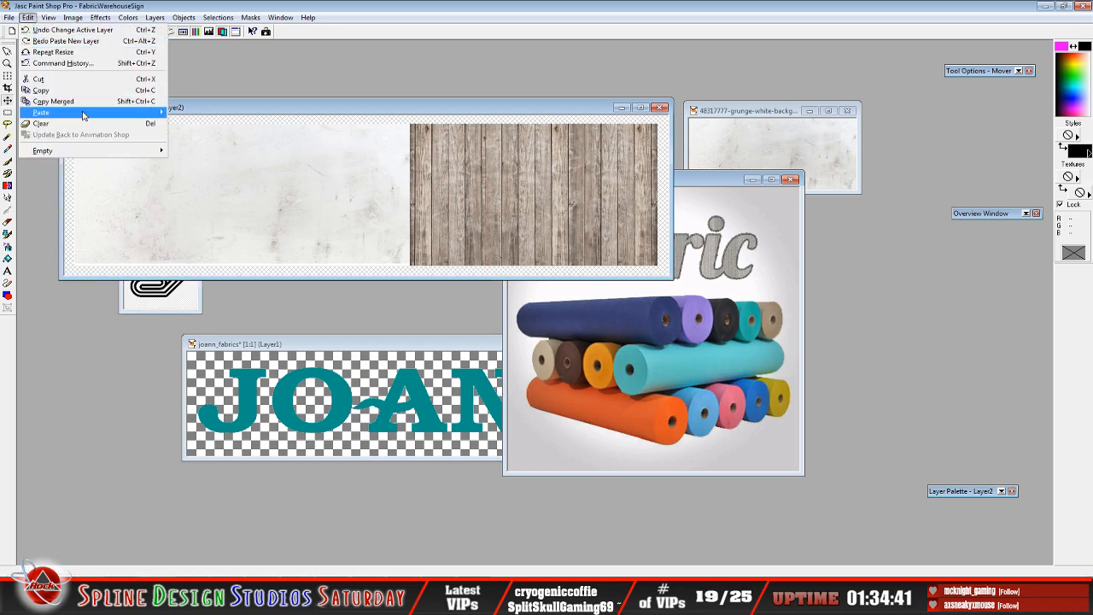
mouse_move(88, 112)
click(229, 123)
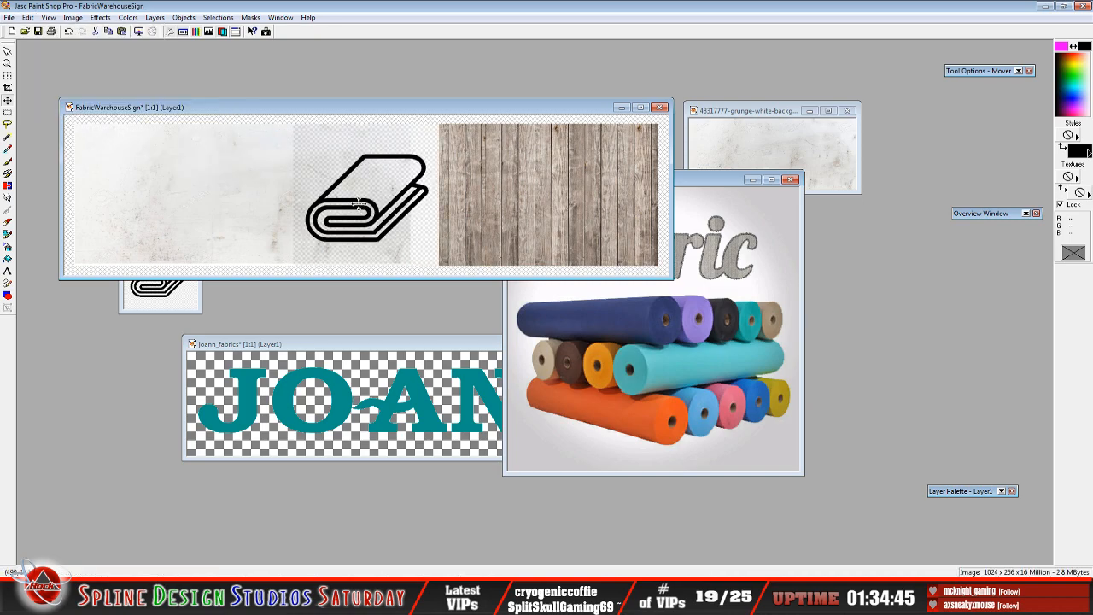
click(69, 33)
click(69, 31)
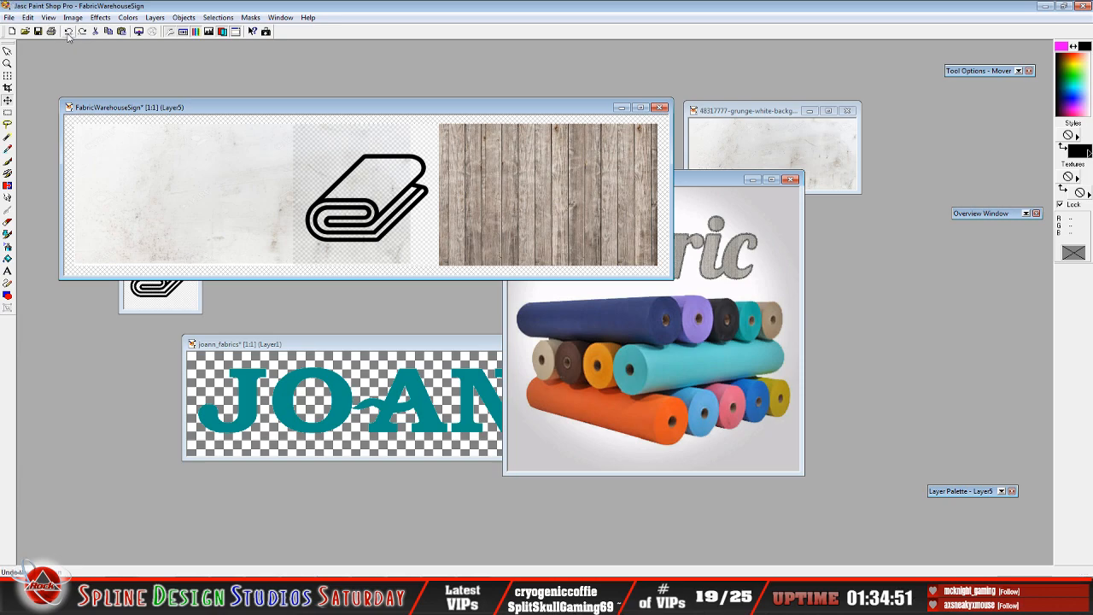
- Undo the 256 × 256 resize of the cloth clip art and promote its background to a layer
click(154, 310)
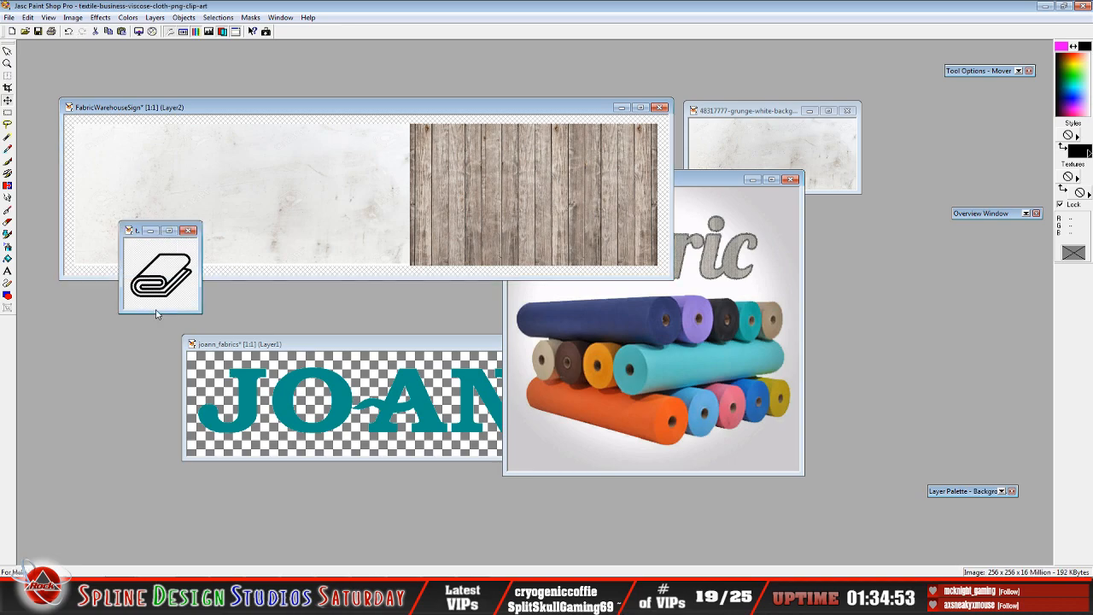
click(48, 18)
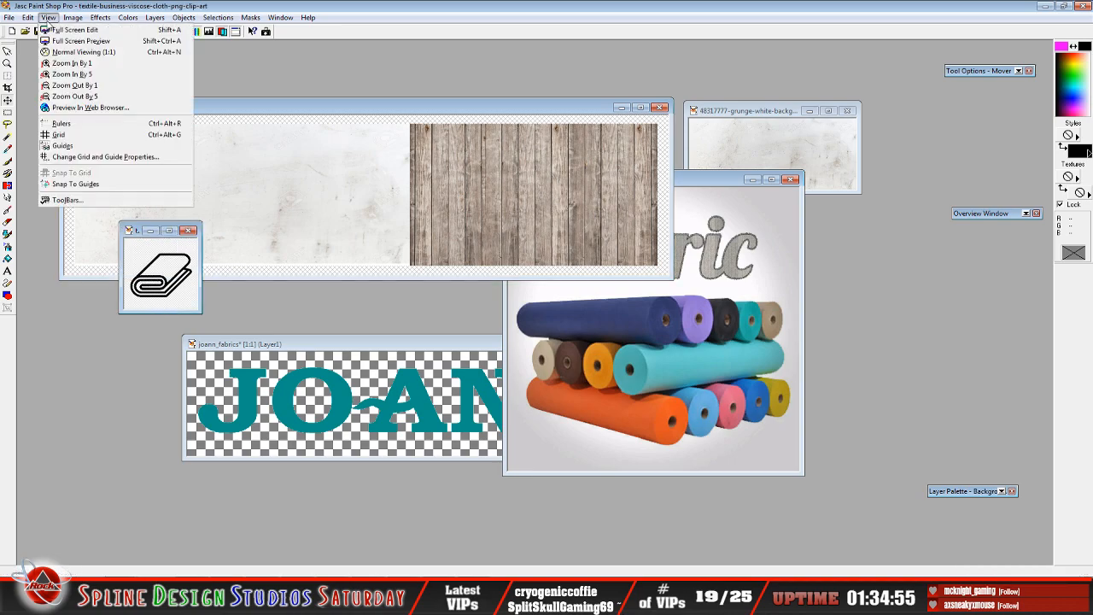
click(48, 18)
click(69, 32)
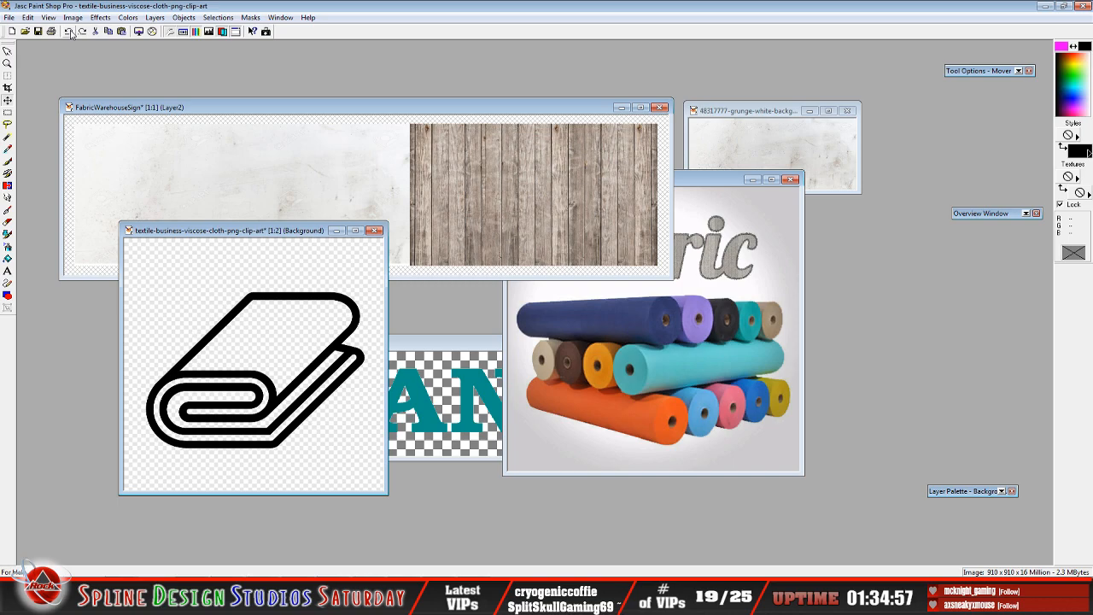
mouse_move(935, 493)
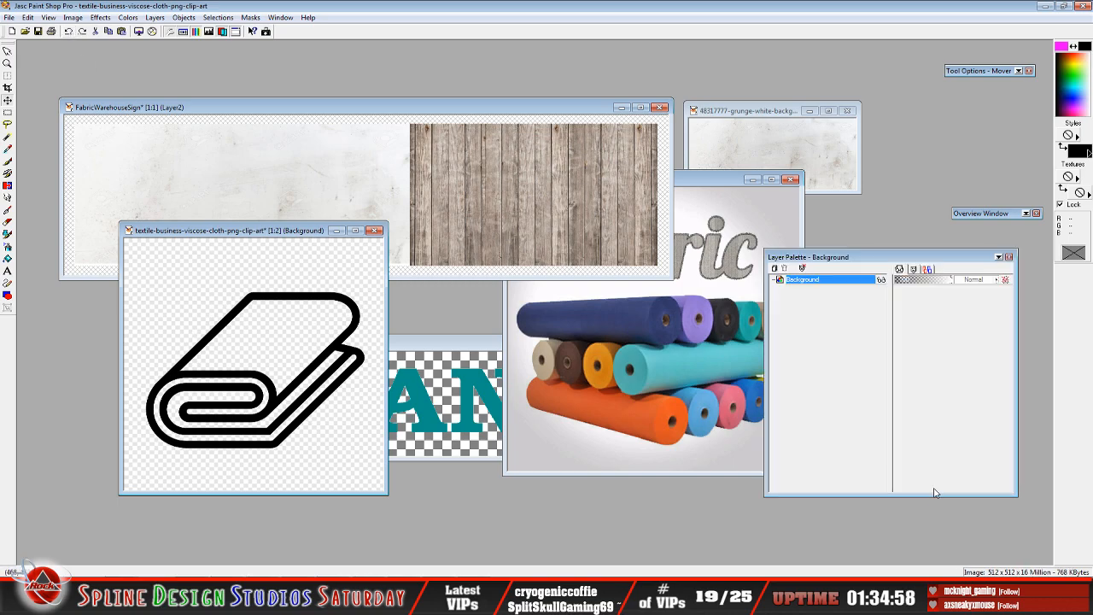
right_click(812, 284)
click(804, 434)
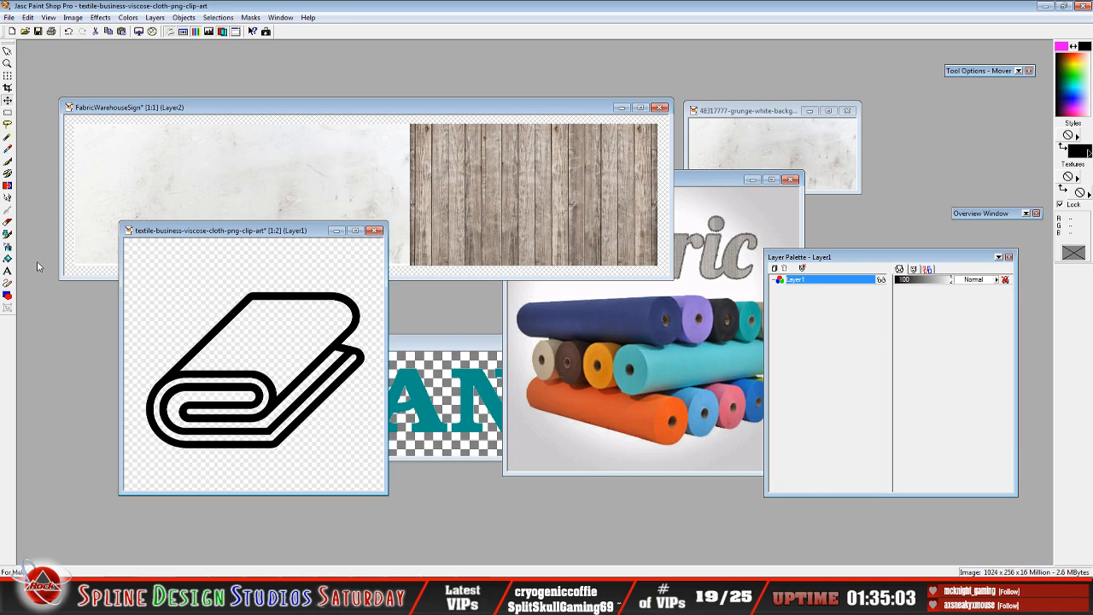
- Flood fill the area around the cloth in the clip art with magenta #FF00FF
click(7, 259)
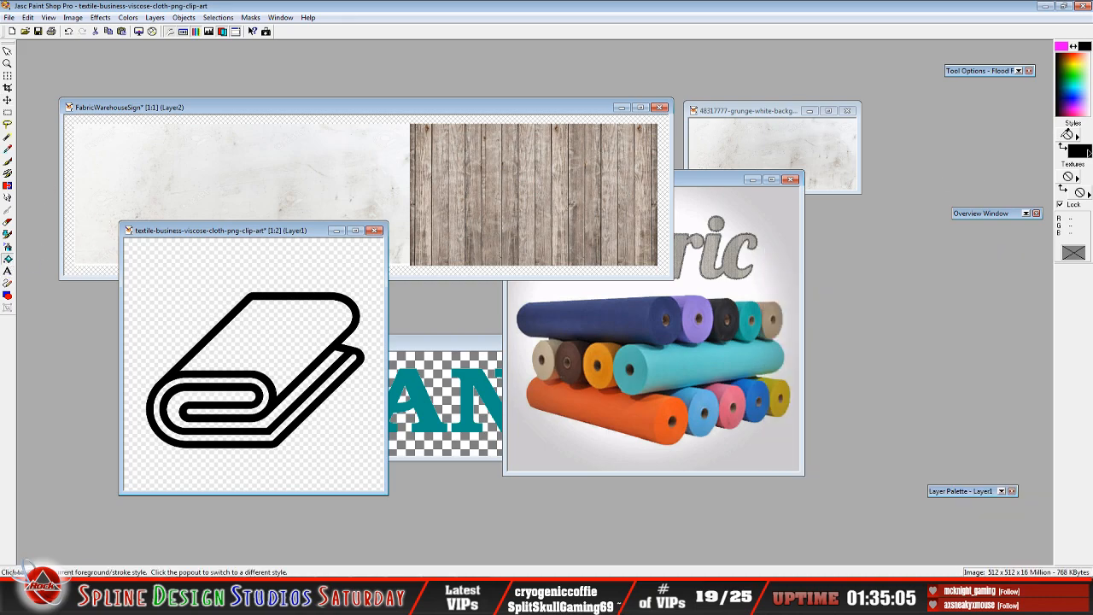
click(1064, 147)
click(1067, 135)
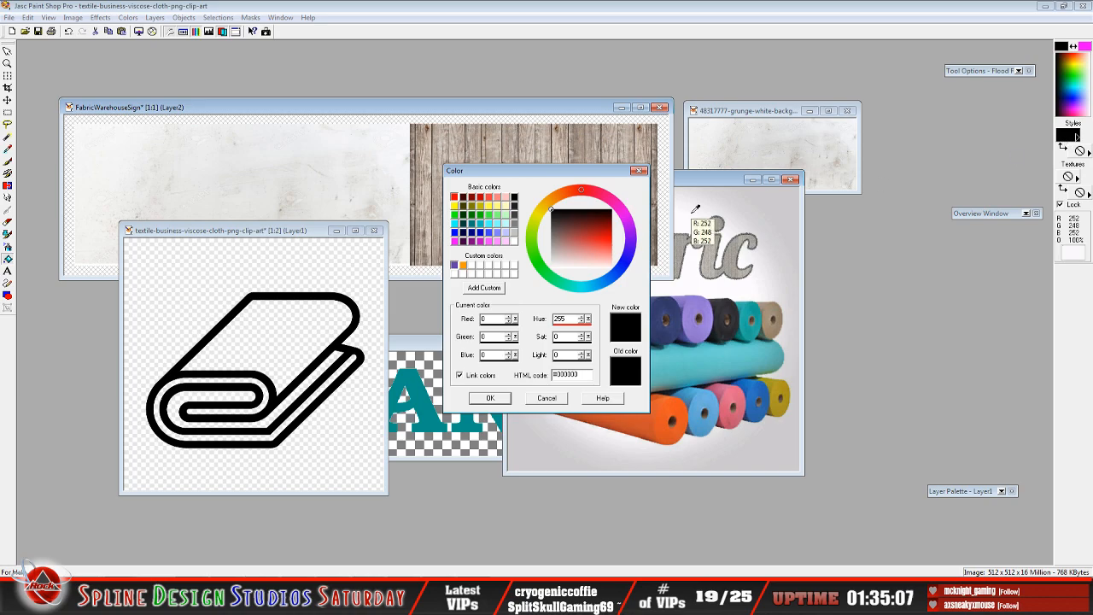
click(453, 240)
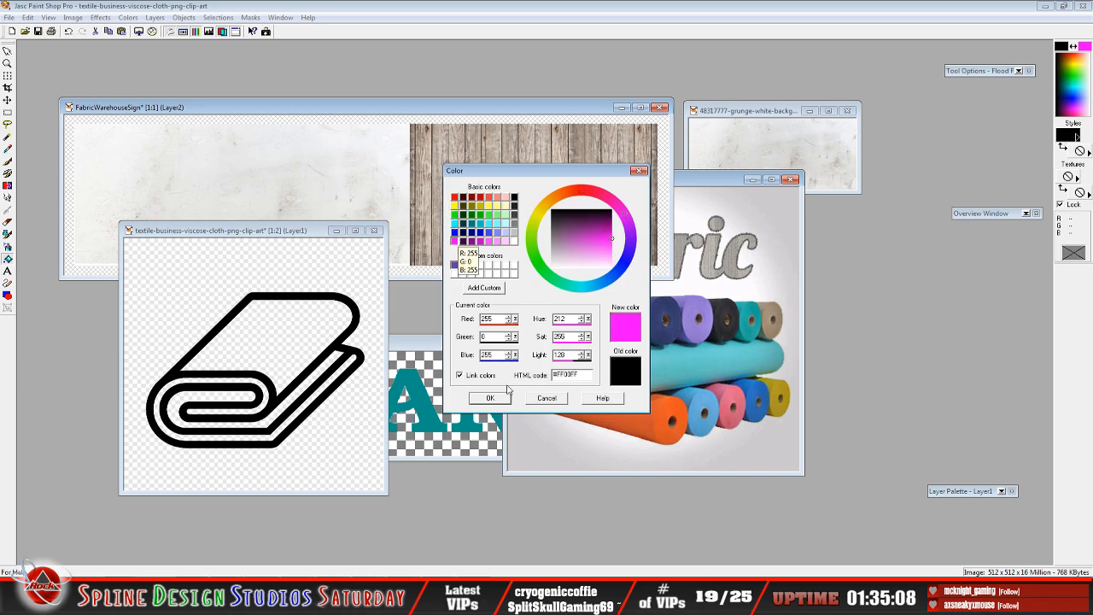
click(502, 398)
click(188, 283)
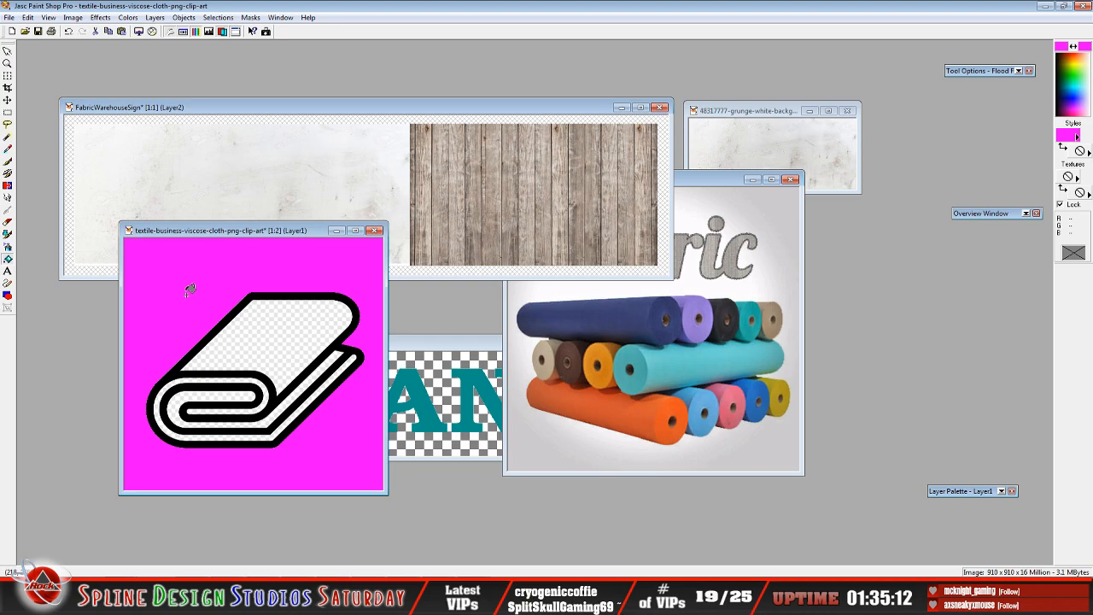
- Select the magenta area around the cloth with the Magic Wand, delete it to transparency, and clear the selection
click(8, 137)
click(192, 286)
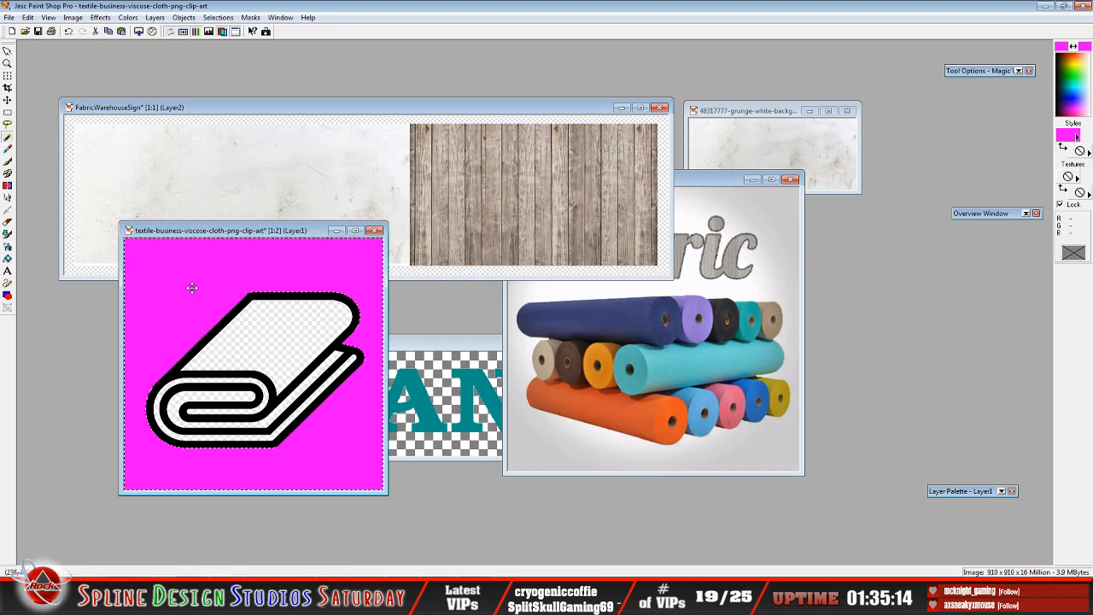
key(Delete)
key(ctrl+d)
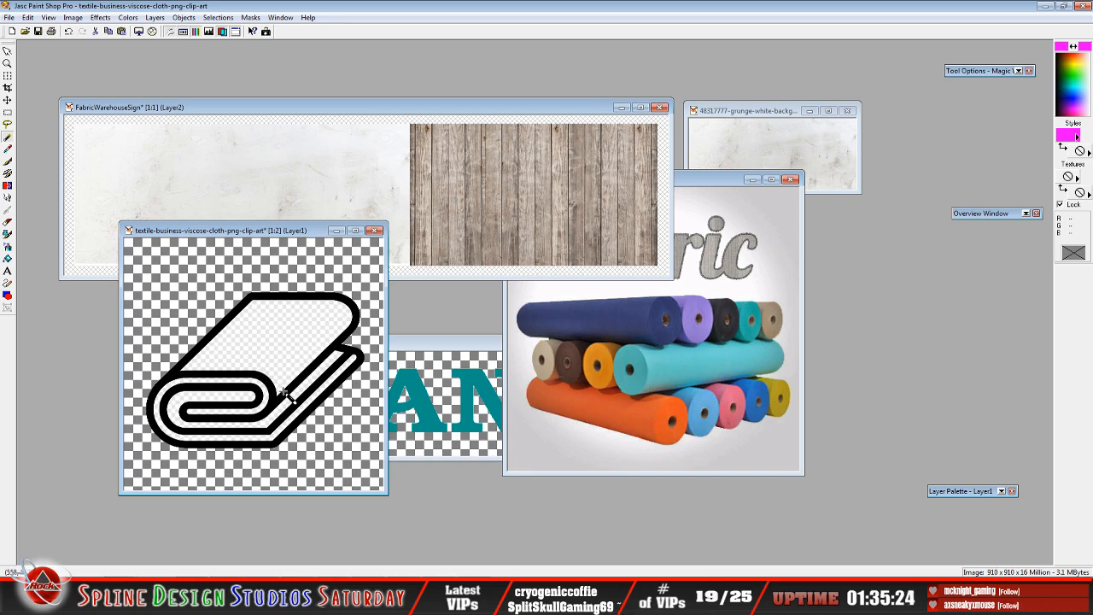
- Resize the cloth clip art with the transparent surroundings to 256 × 256 pixels, maintaining its aspect ratio
click(28, 17)
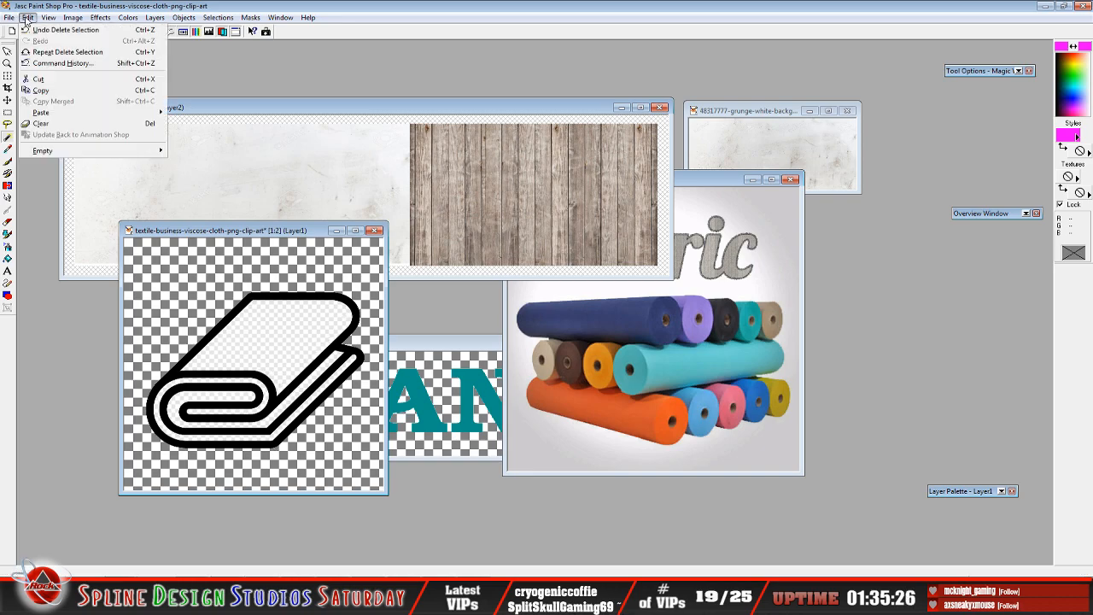
key(Escape)
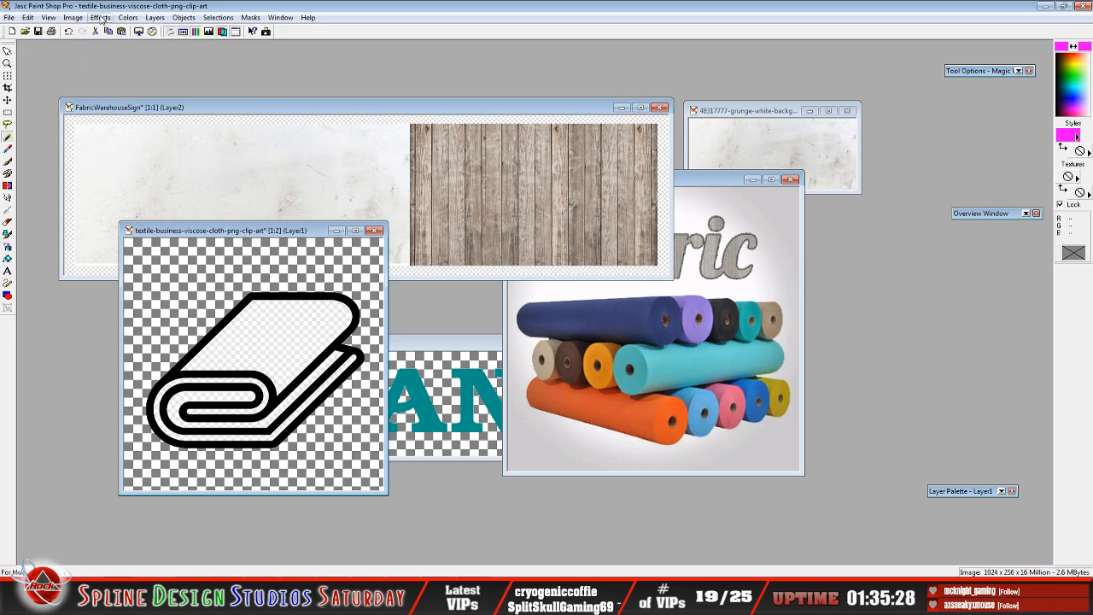
click(73, 17)
click(100, 86)
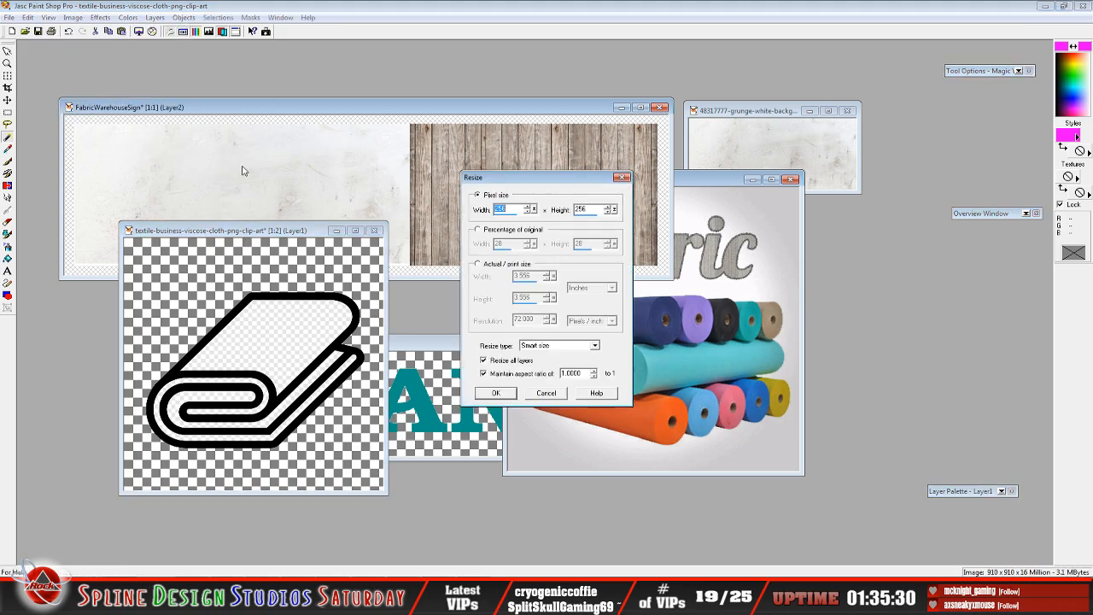
click(497, 393)
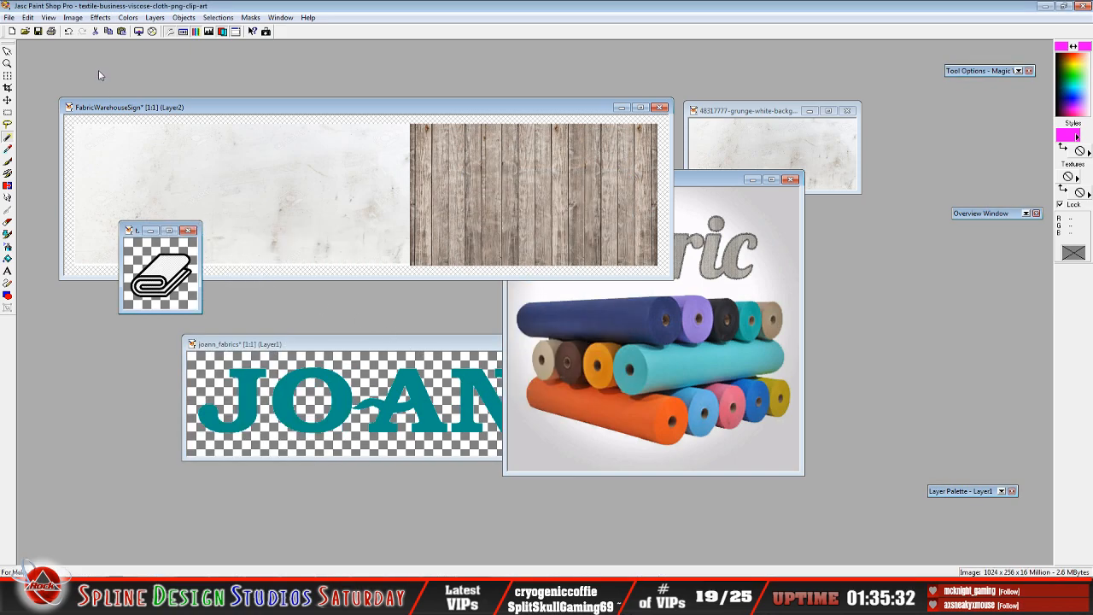
- Copy the cloth clip art into FabricWarehouseSign as a new layer and position it in the middle of the white grunge panel
click(29, 17)
click(63, 91)
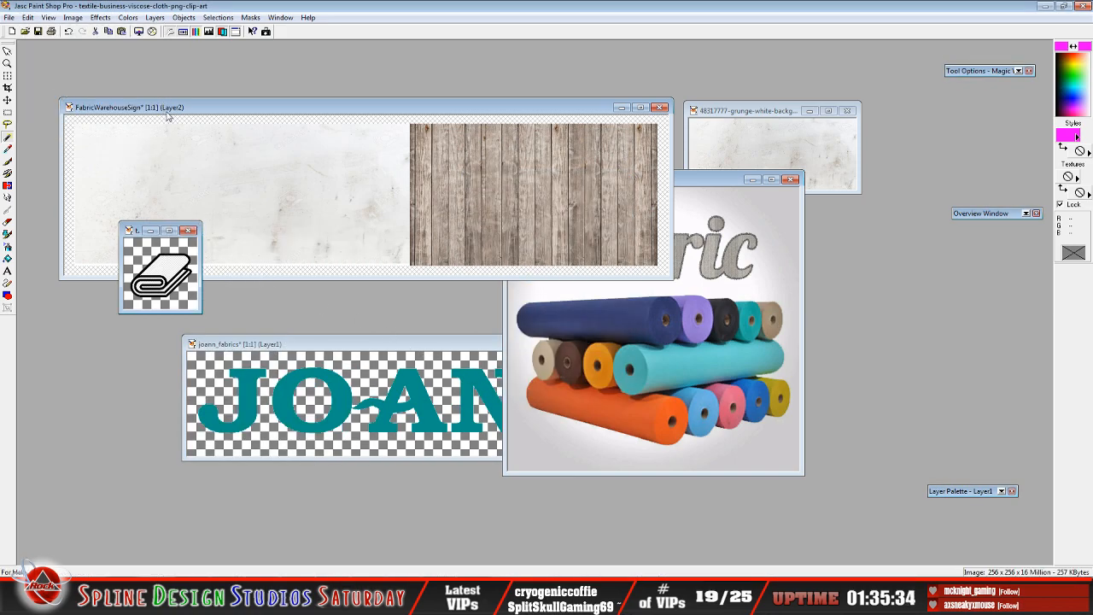
click(169, 117)
click(28, 17)
mouse_move(51, 108)
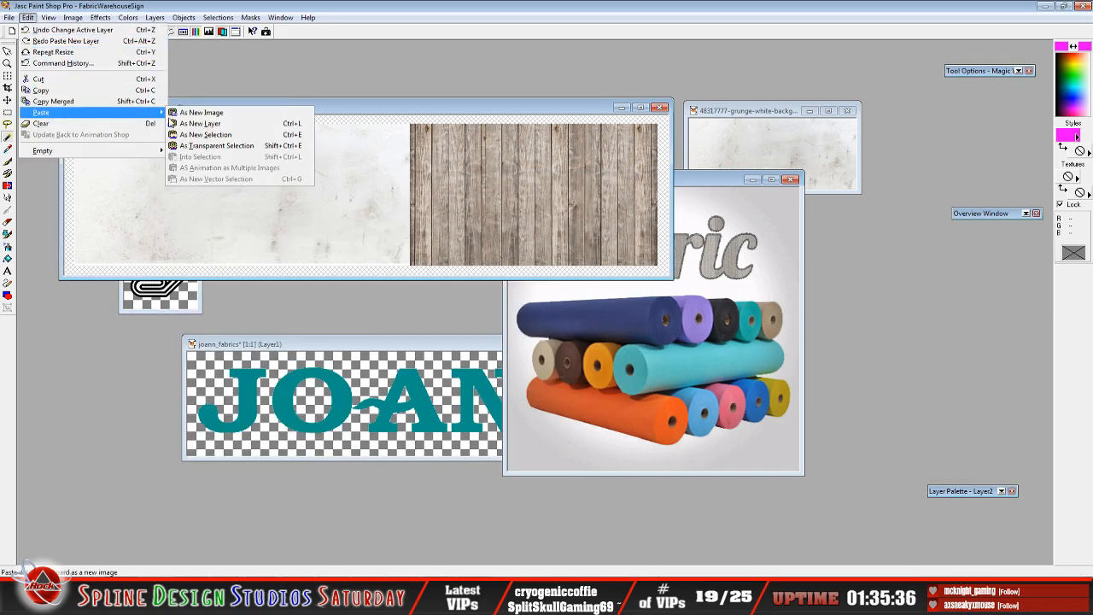
click(203, 126)
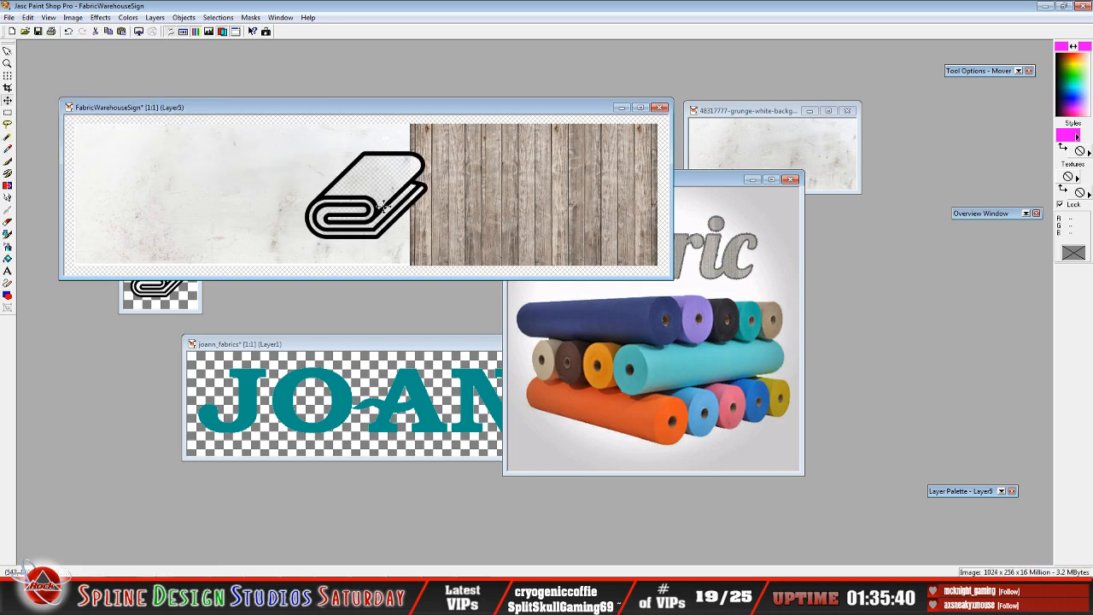
drag(422, 166, 302, 162)
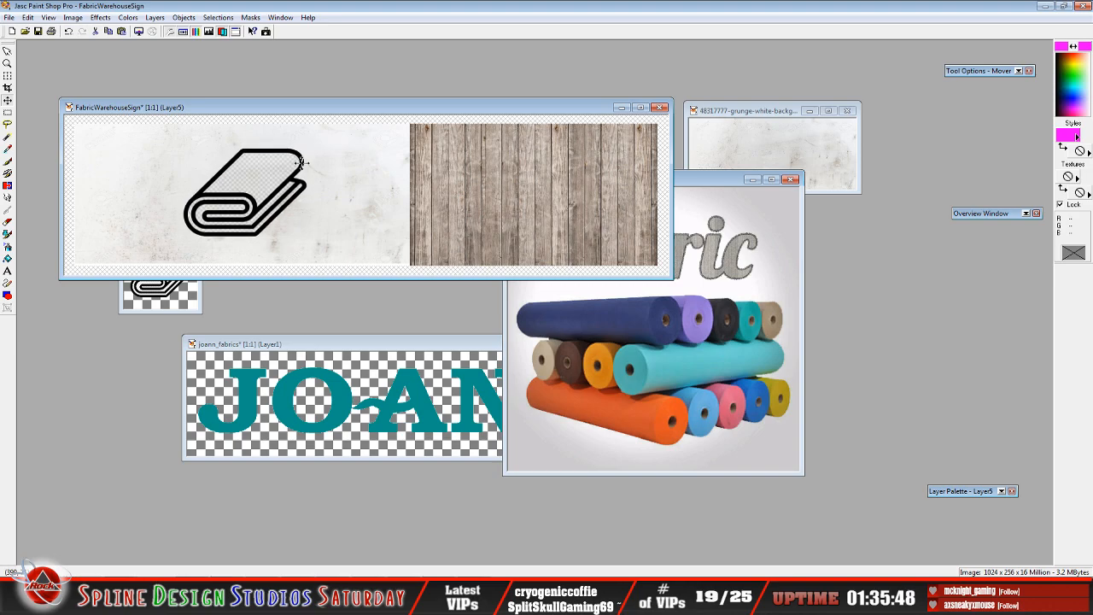
mouse_move(301, 162)
mouse_down()
mouse_move(242, 169)
mouse_move(299, 170)
mouse_up()
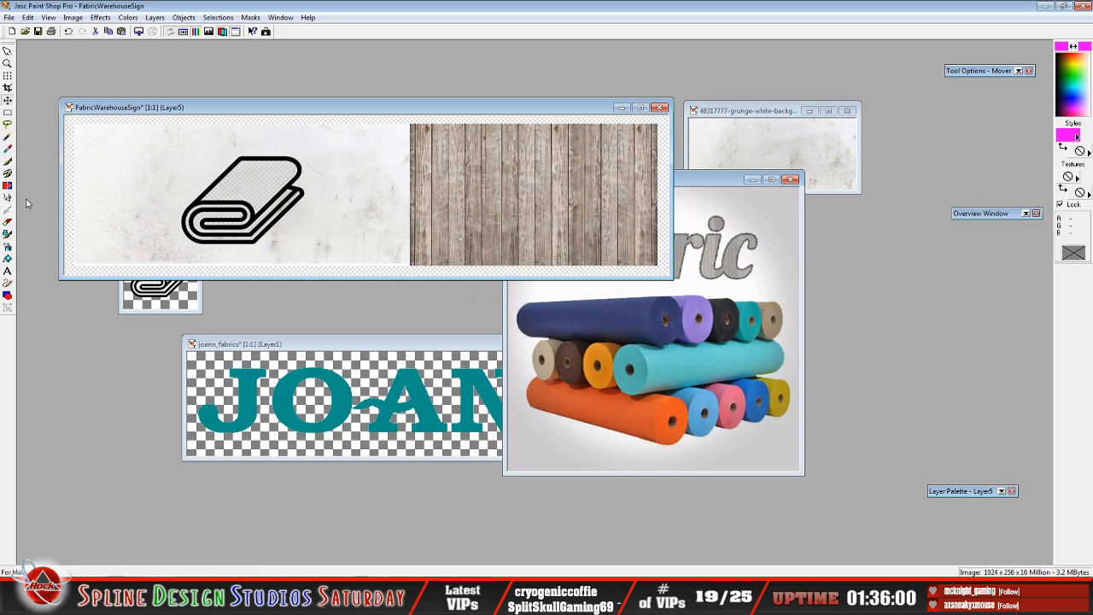
- Sample the orange of the fabric roll in the store image and flood fill the cloth's top, front fold and side with it
click(7, 149)
click(627, 420)
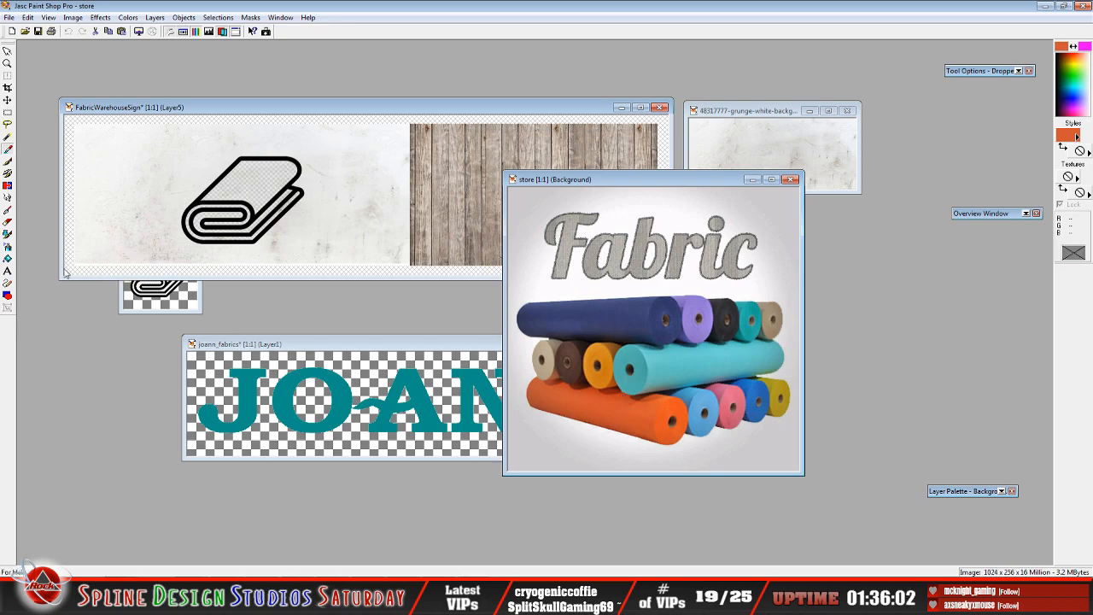
click(8, 259)
click(261, 188)
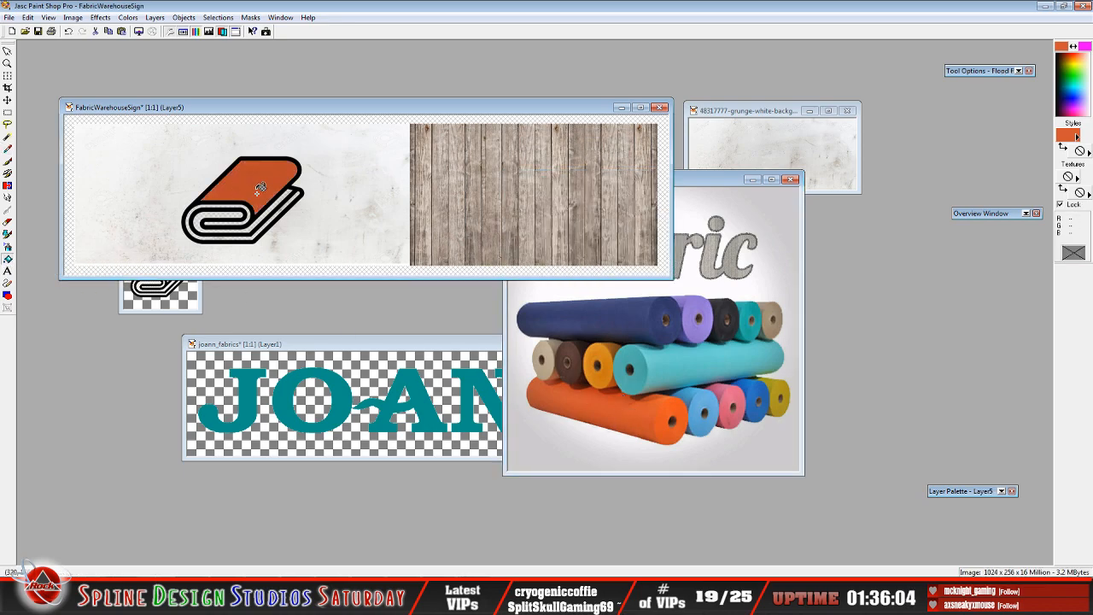
click(200, 200)
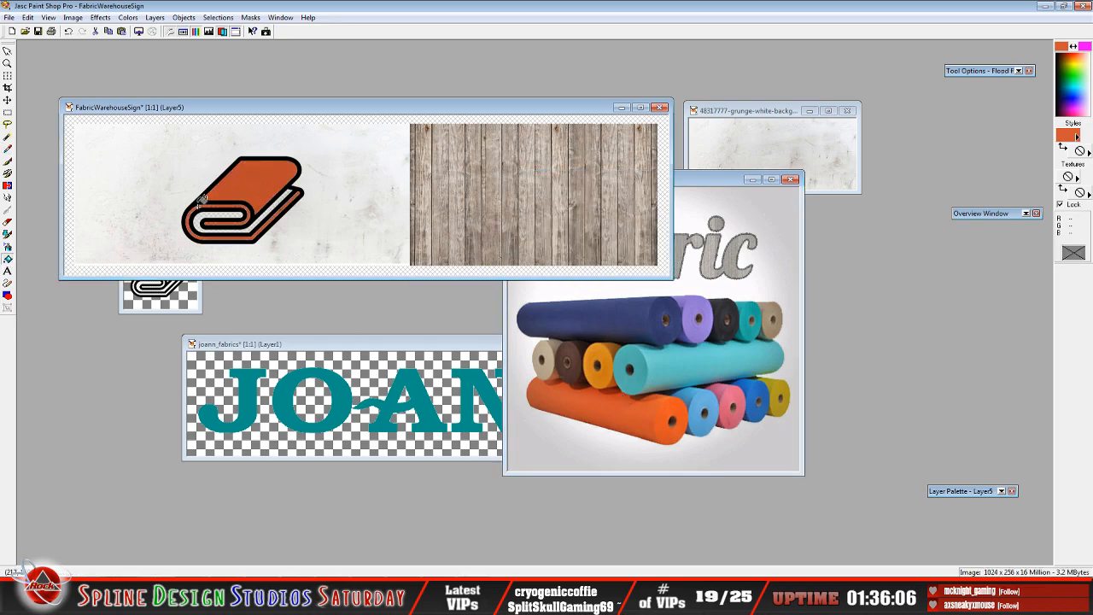
click(273, 204)
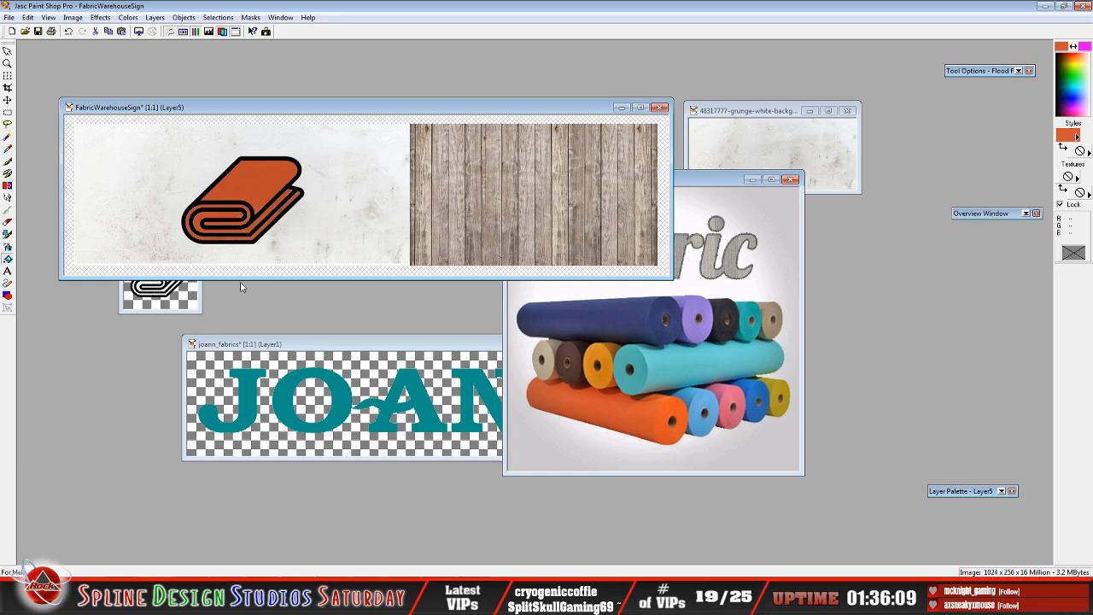
- Copy the uncolored 256 × 256 cloth clip art to the clipboard
click(185, 312)
click(28, 17)
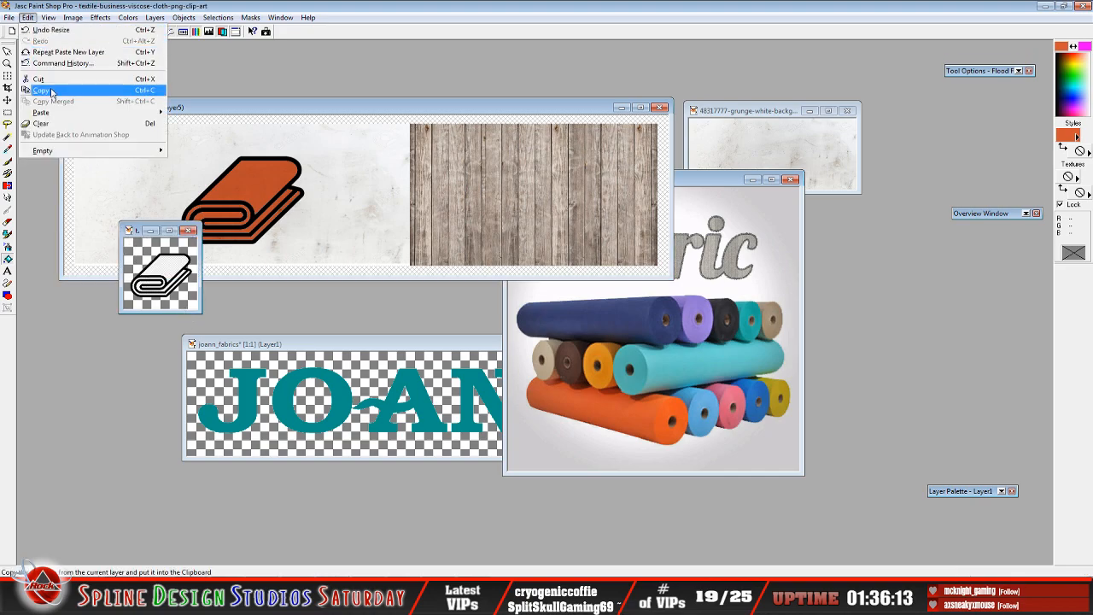
click(51, 91)
- Try pasting the copied cloth into FabricWarehouseSign as a new selection left of the orange cloth, and undo the paste
click(167, 109)
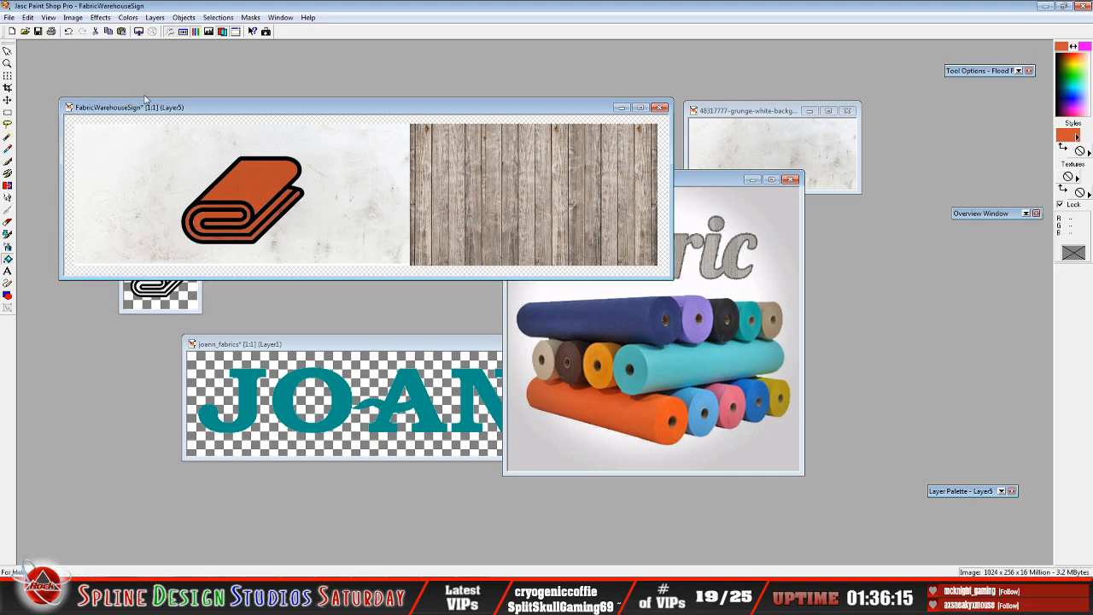
click(28, 17)
mouse_move(51, 109)
click(214, 137)
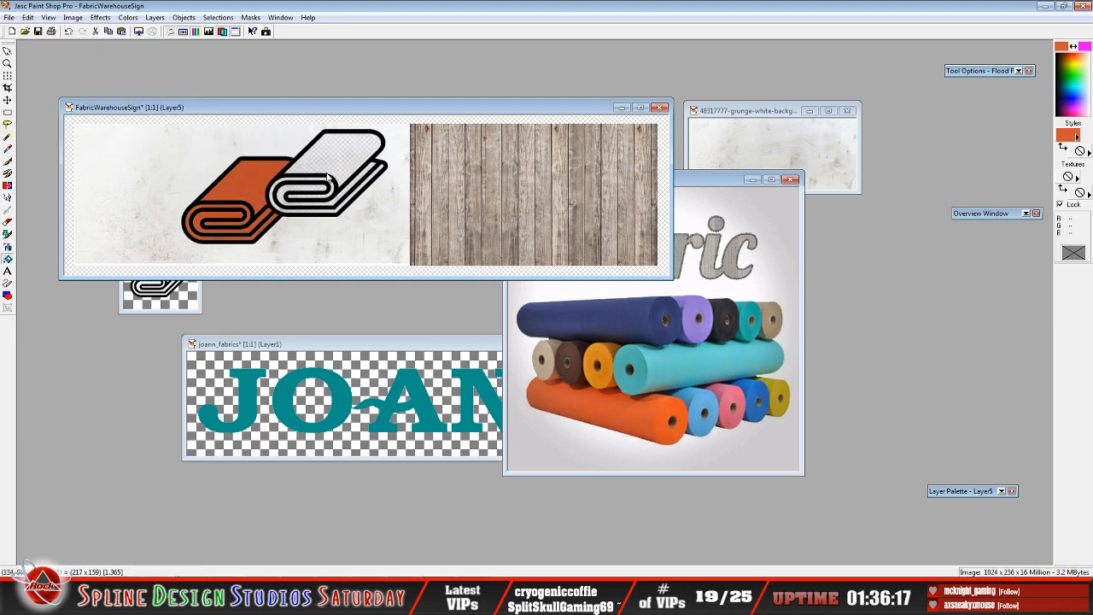
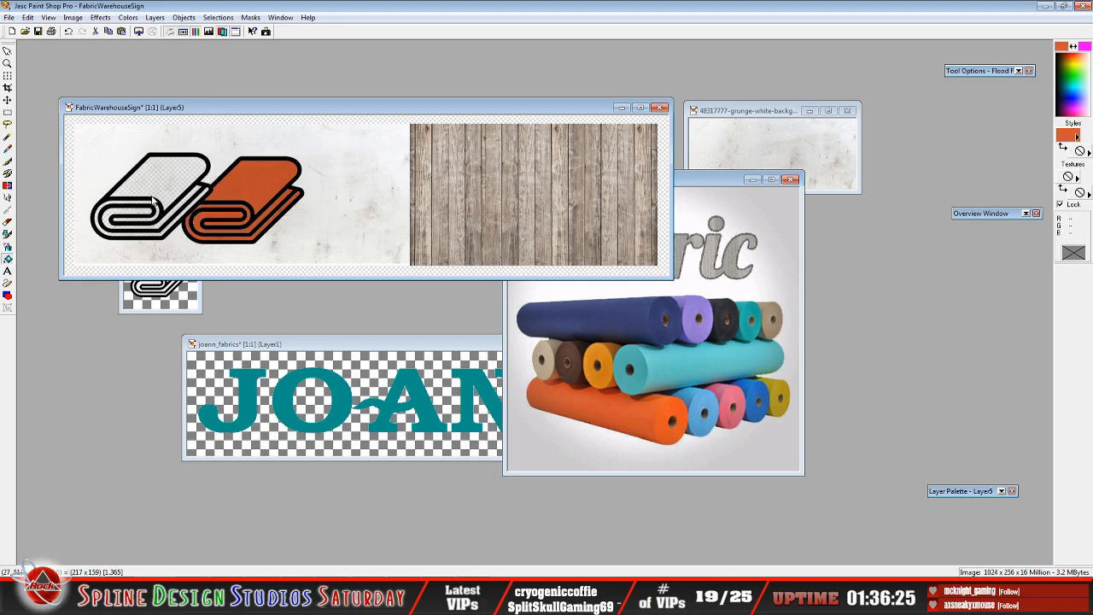
click(152, 191)
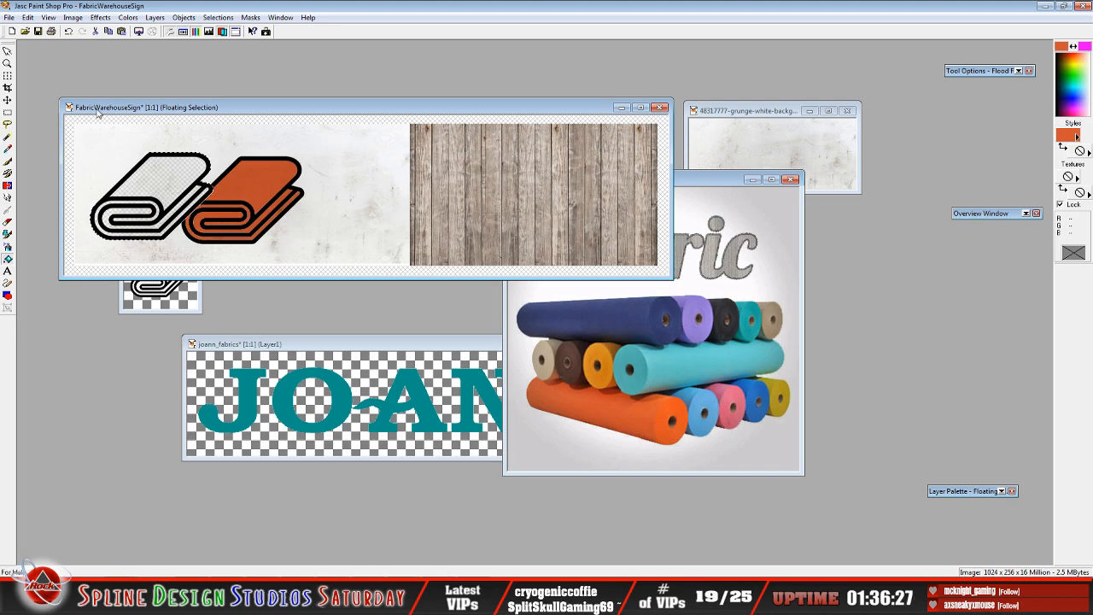
click(68, 32)
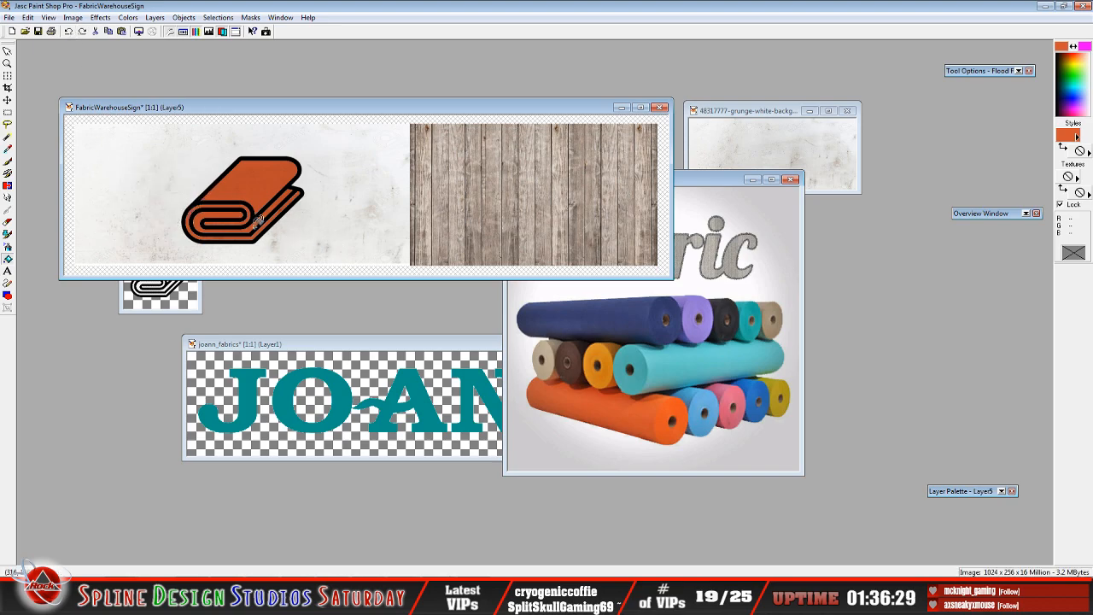
- Paste the copied cloth into FabricWarehouseSign as a new layer and move it to overlap the orange cloth's right side
click(28, 17)
mouse_move(40, 112)
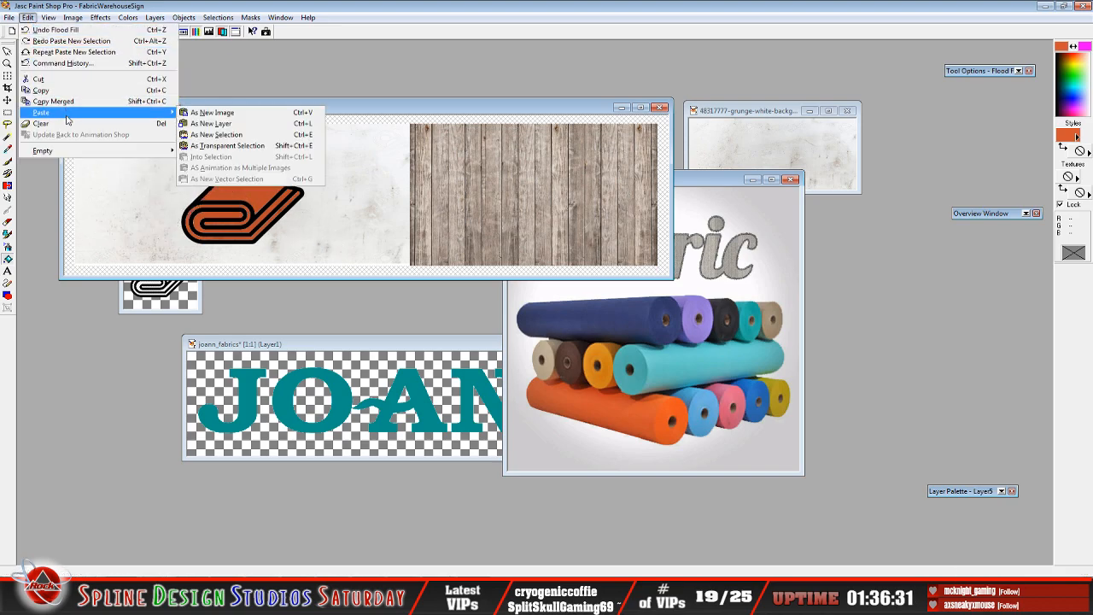
click(256, 123)
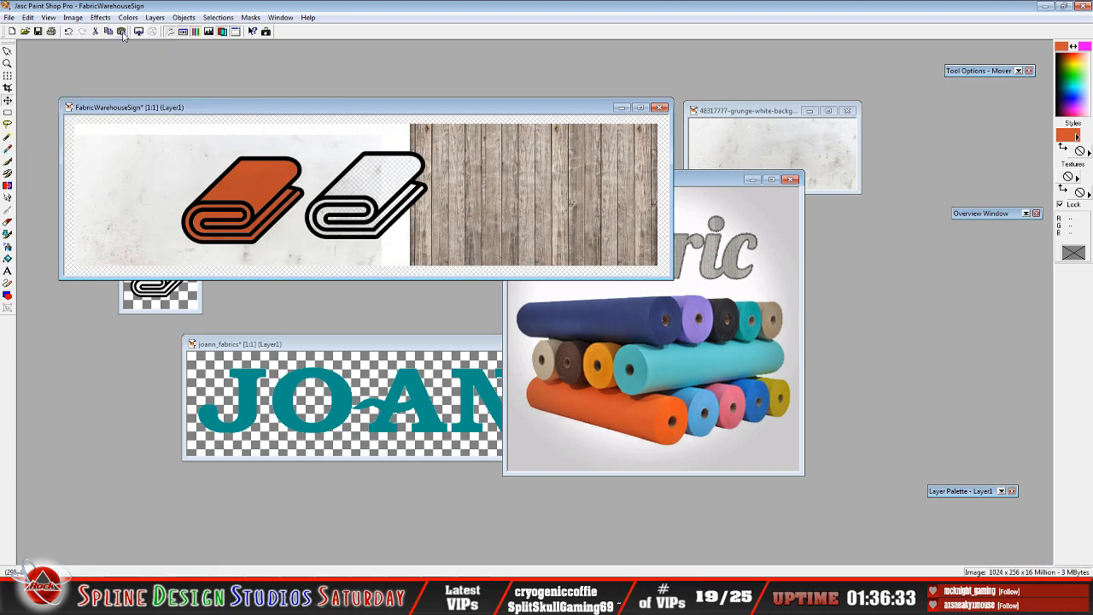
drag(418, 164, 350, 177)
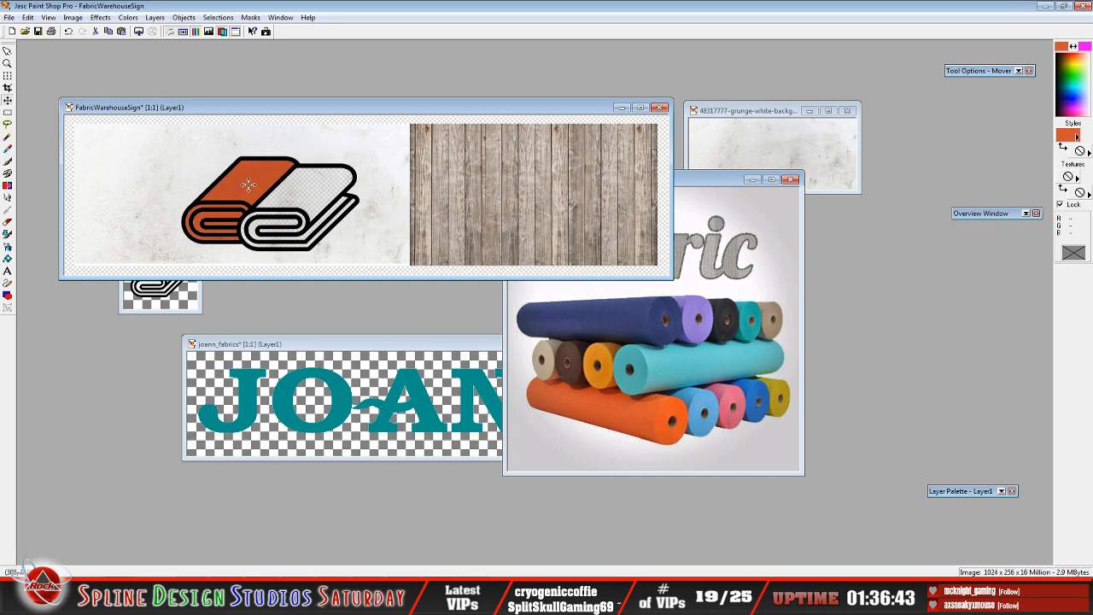
- Hide the Multiply-blended grunge layer and move the orange cloth left, clear of the uncolored cloth
mouse_move(966, 493)
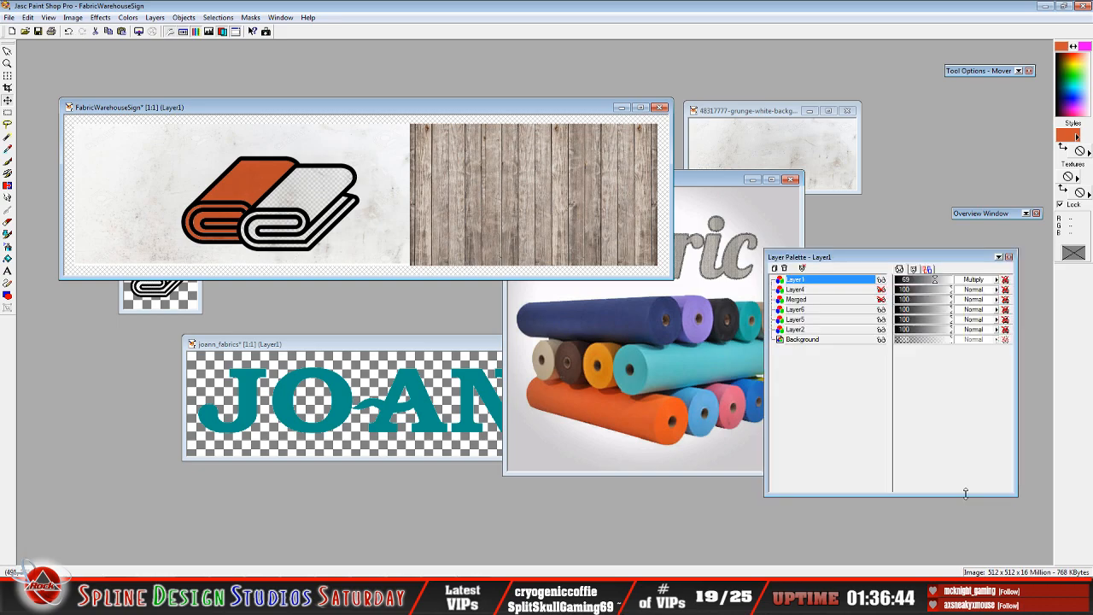
click(881, 279)
drag(232, 189, 170, 193)
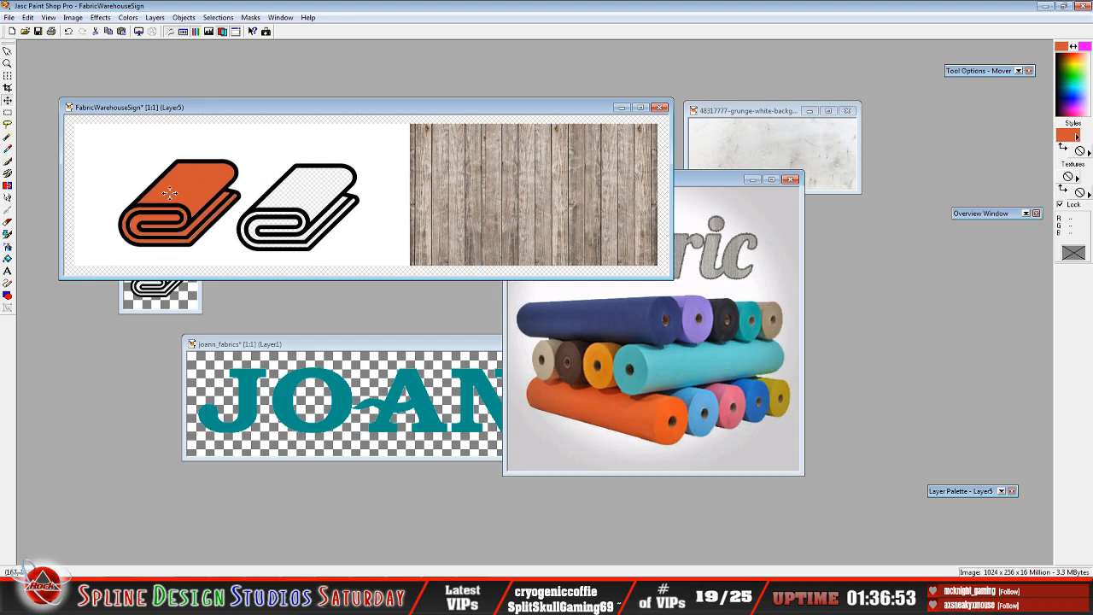
- Move the uncolored cloth to overlap the orange cloth and flood-fill all its areas with blue sampled from the light-blue fabric roll
drag(284, 219, 237, 220)
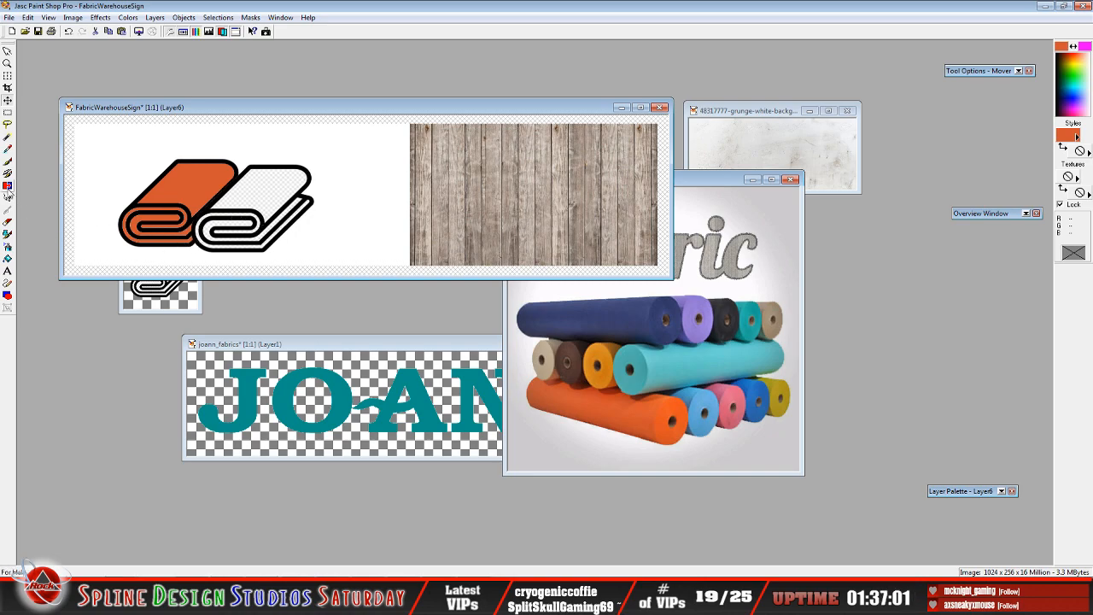
click(8, 152)
click(684, 414)
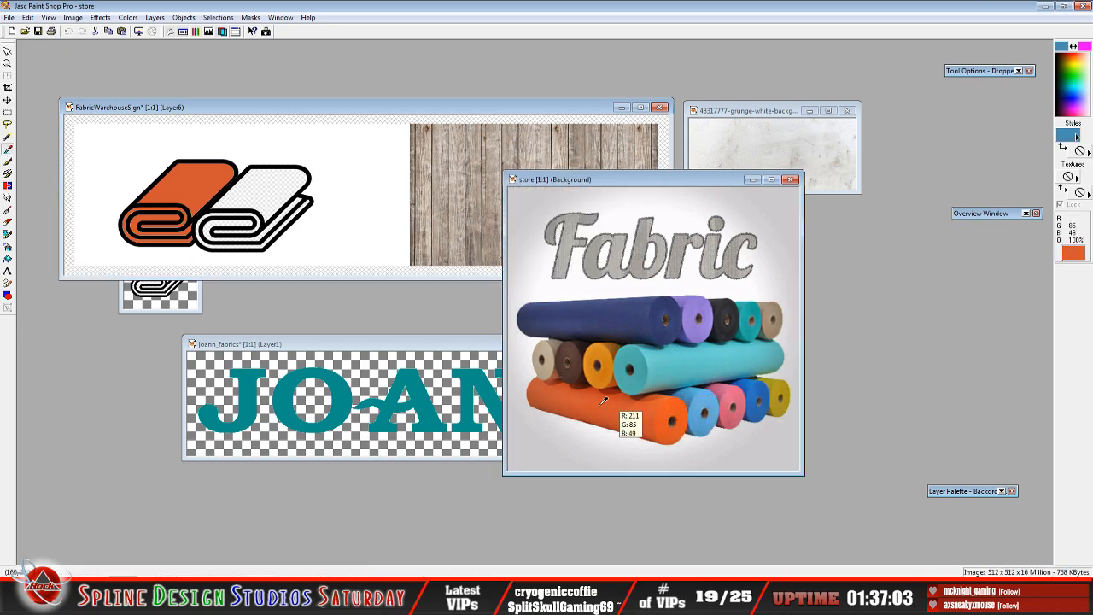
click(7, 259)
click(257, 195)
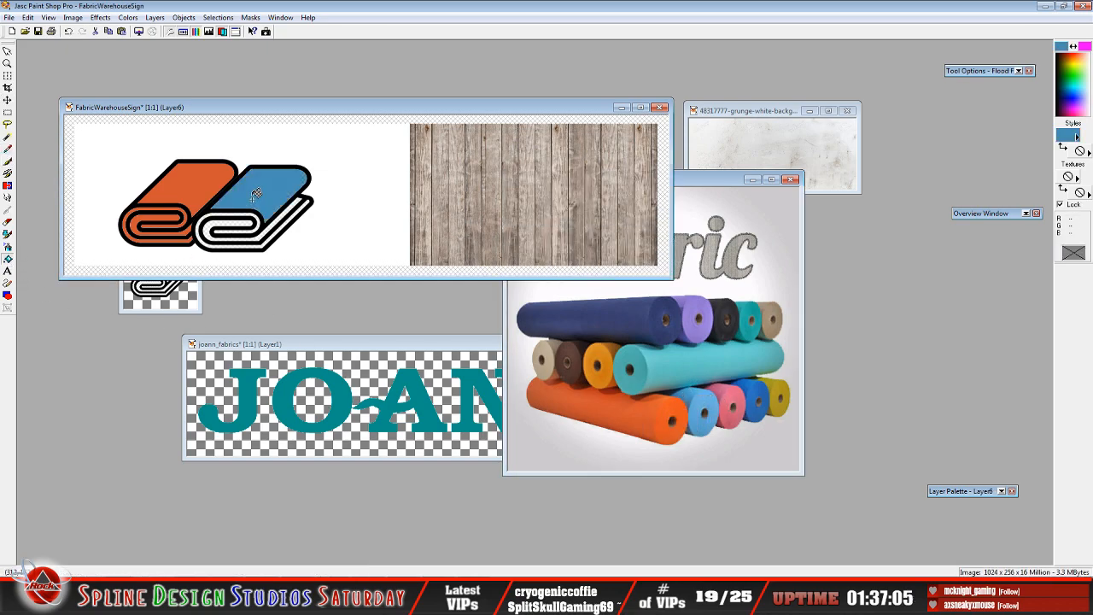
click(214, 210)
click(220, 220)
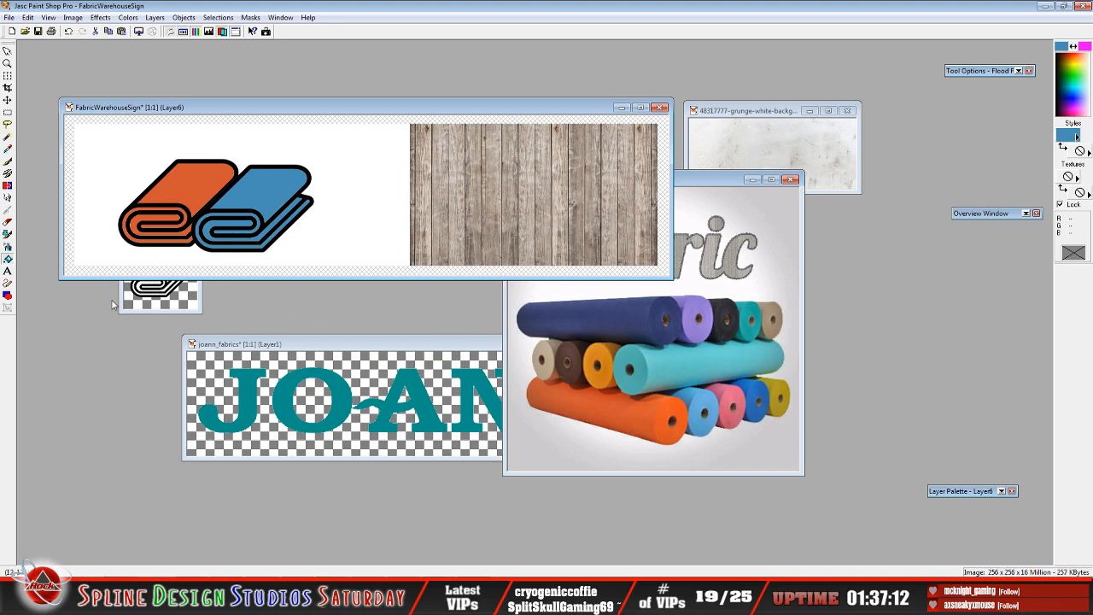
- Copy the uncolored cloth clip art, paste it into FabricWarehouseSign as a new layer, and stack it above the orange and blue cloths
click(165, 312)
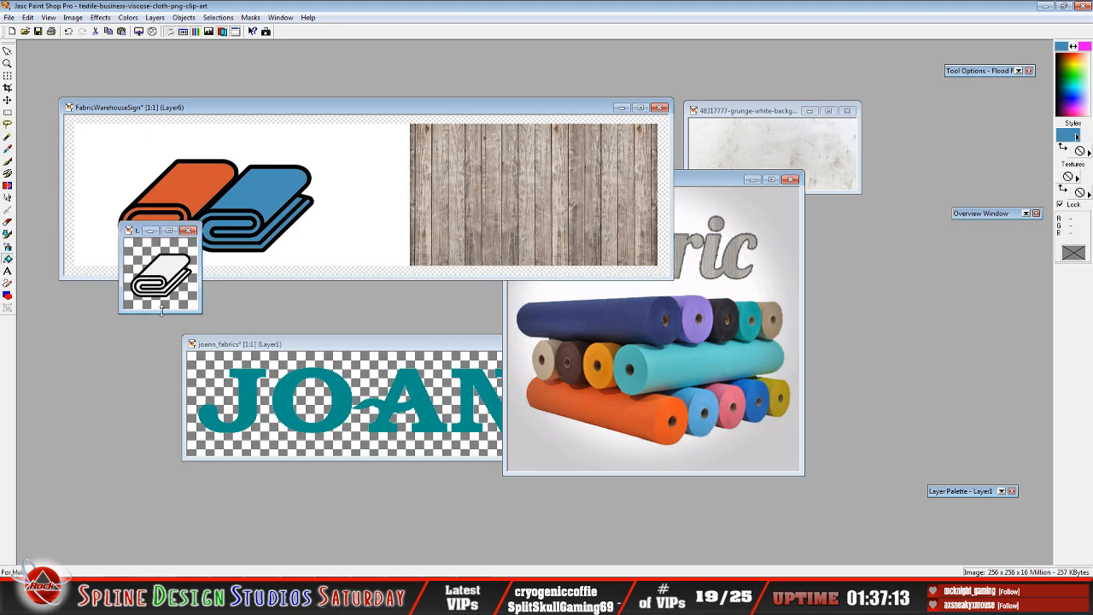
click(29, 17)
click(57, 92)
click(169, 108)
click(28, 17)
mouse_move(85, 112)
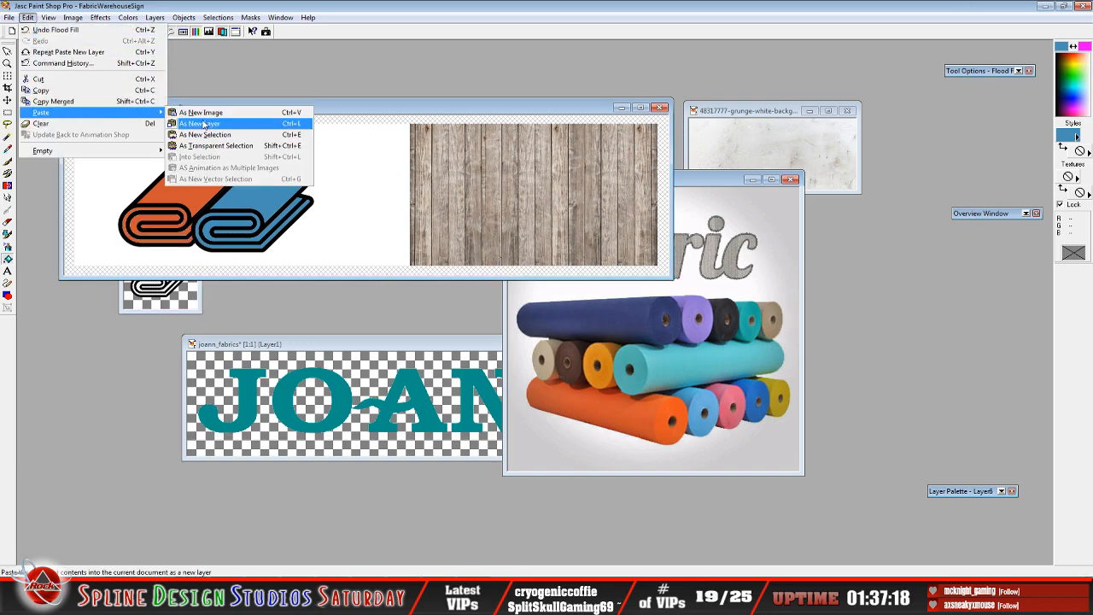
click(204, 125)
drag(346, 199, 206, 178)
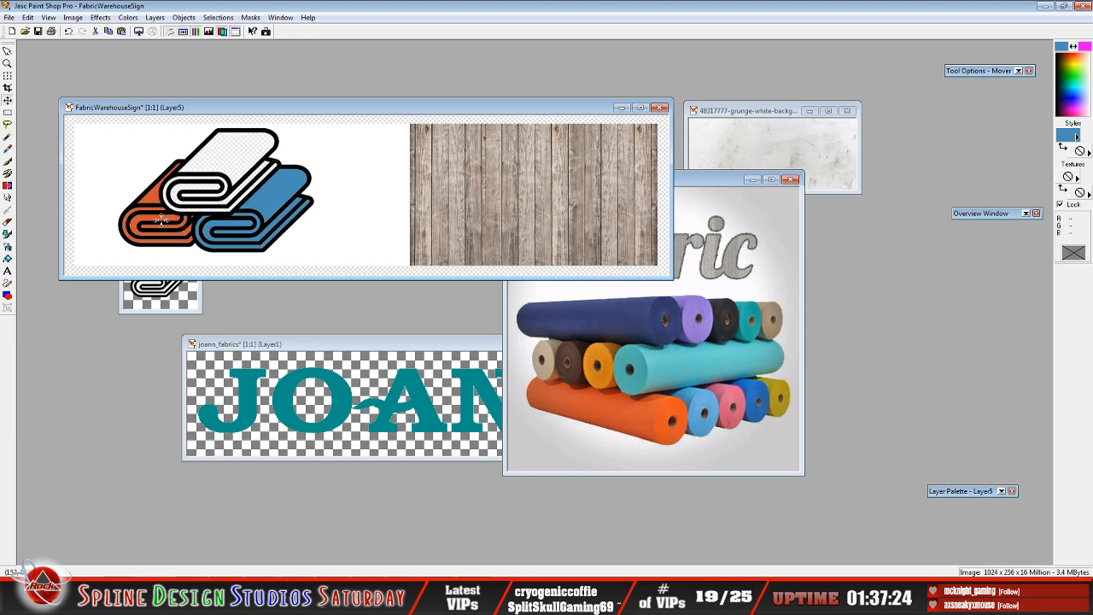
- Reposition the orange and blue cloths side by side as the base beneath the uncolored cloth
drag(161, 220, 158, 223)
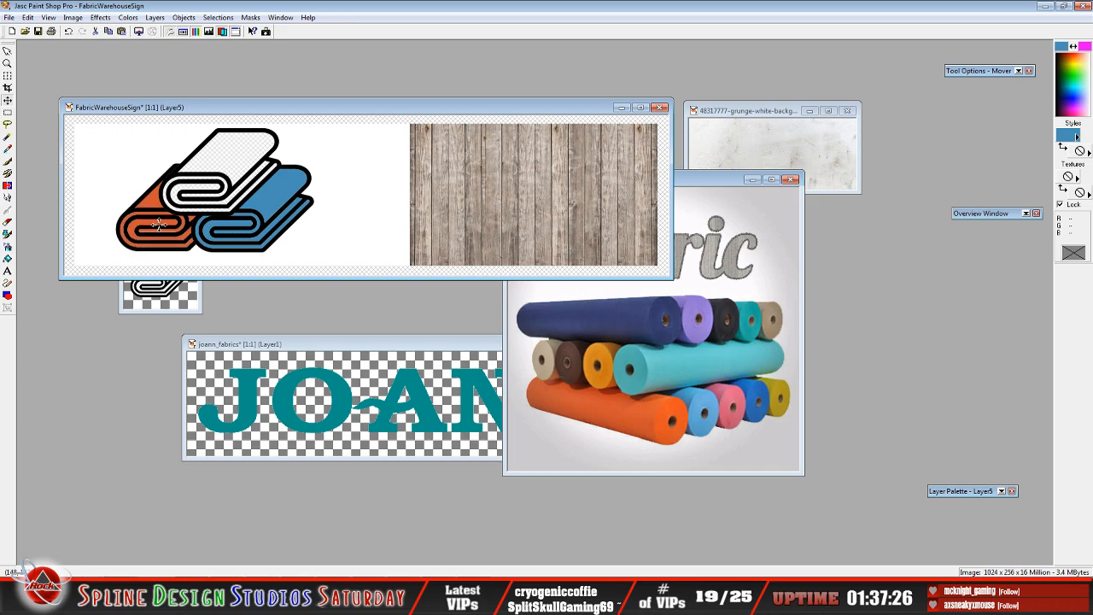
click(243, 222)
drag(243, 222, 275, 220)
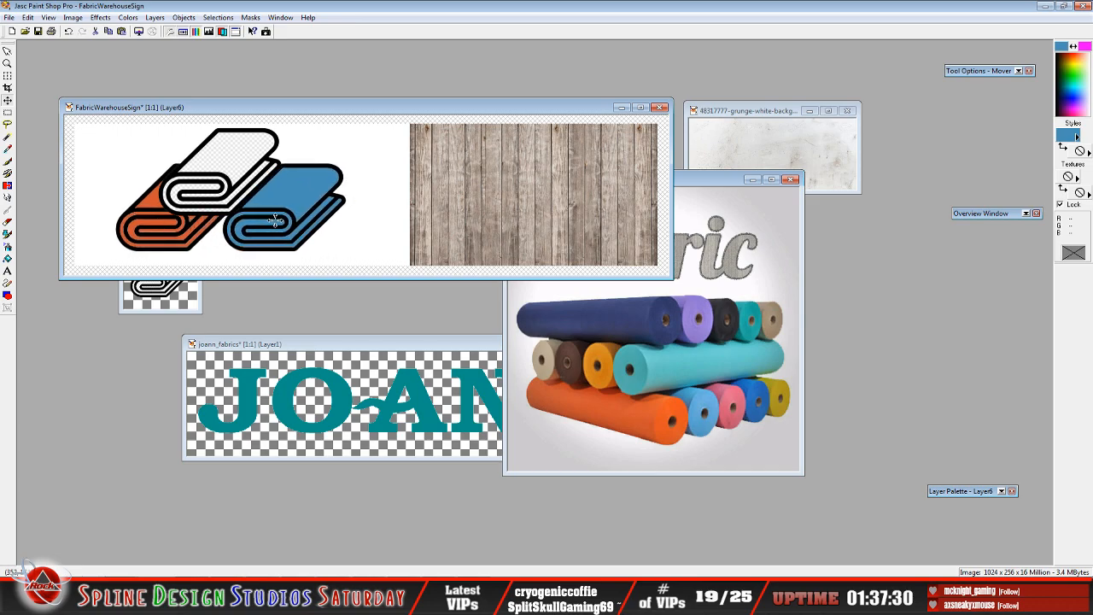
drag(165, 225, 250, 223)
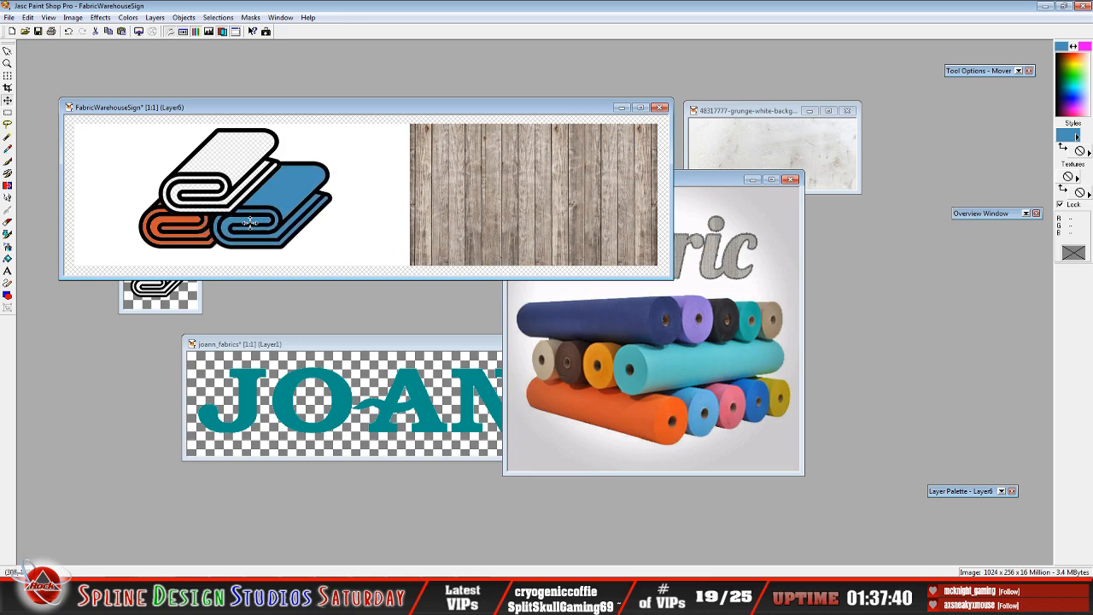
- Fine-tune the stack by nudging the uncolored cloth and both bottom cloths until it rests centrally on them
mouse_move(215, 177)
mouse_down()
mouse_move(230, 177)
mouse_move(221, 188)
mouse_up()
drag(157, 234, 156, 234)
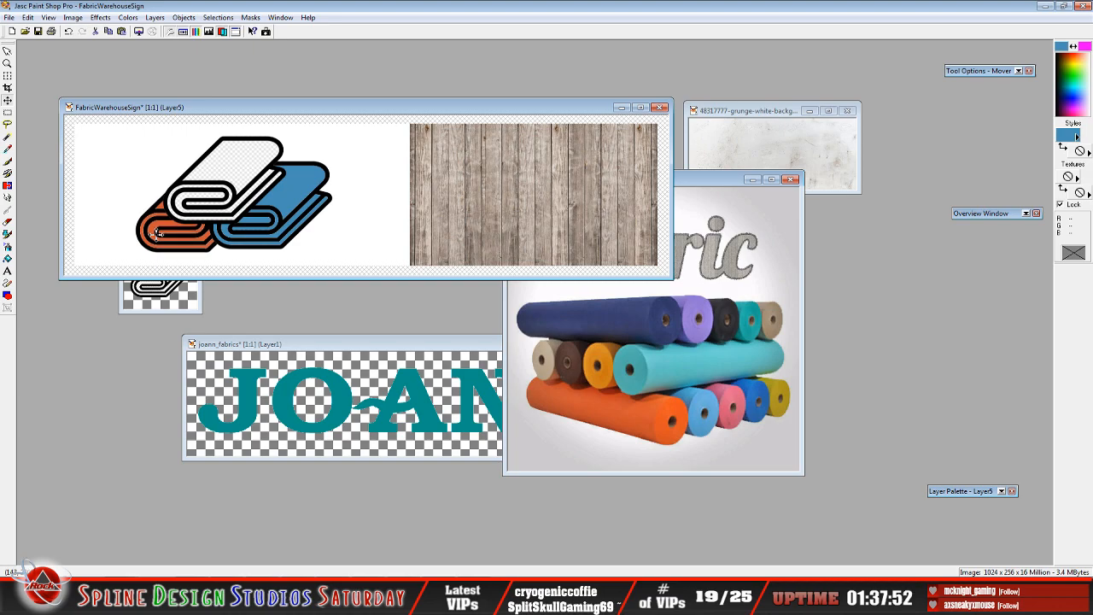
drag(207, 196, 211, 191)
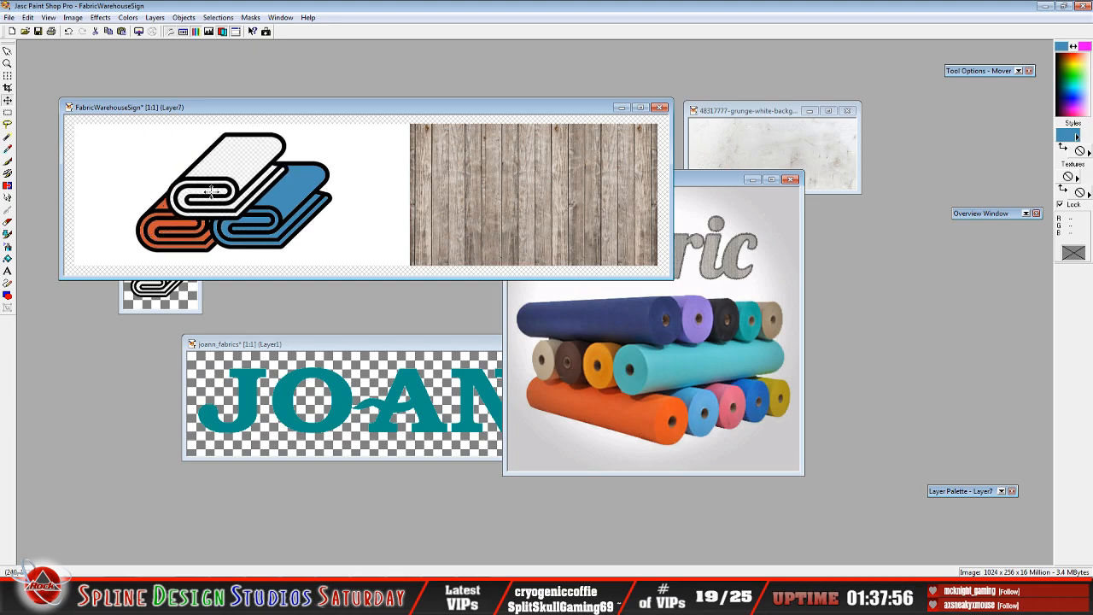
drag(266, 224, 268, 221)
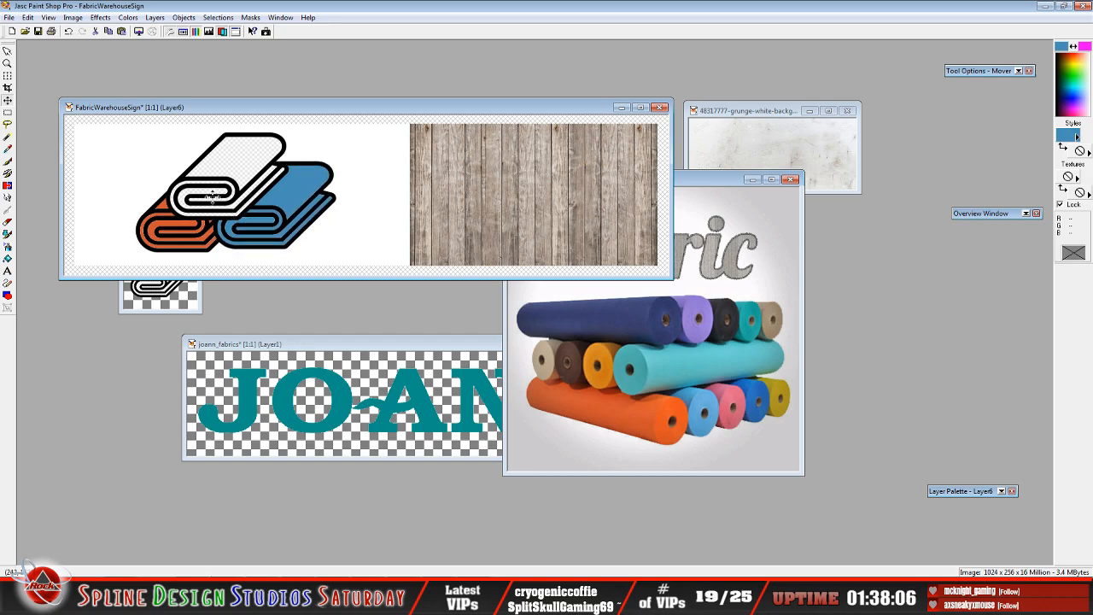
drag(212, 198, 219, 193)
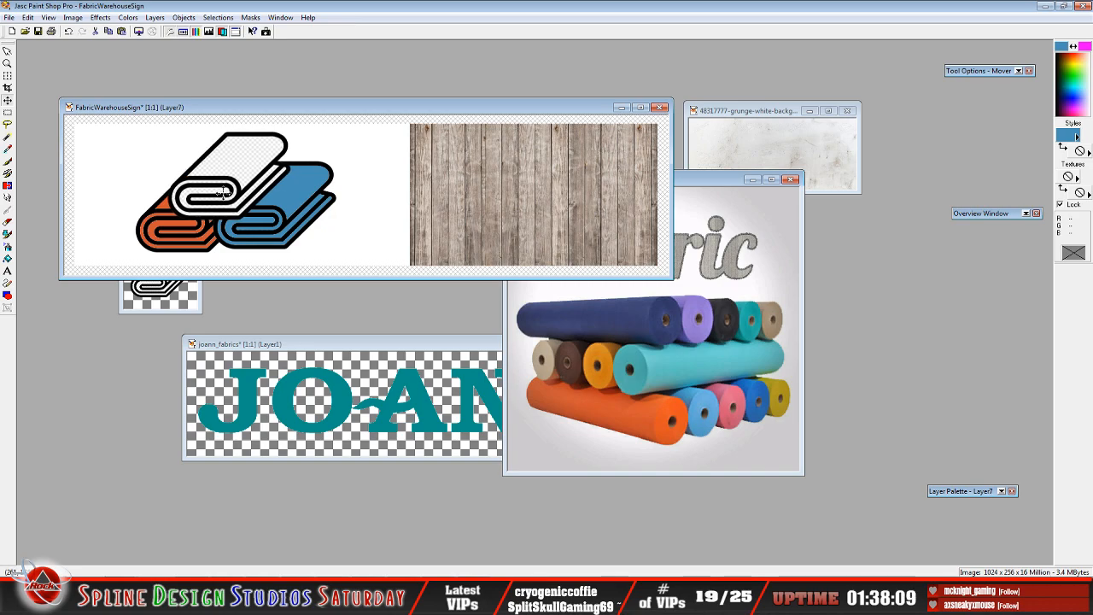
click(159, 229)
drag(159, 229, 162, 224)
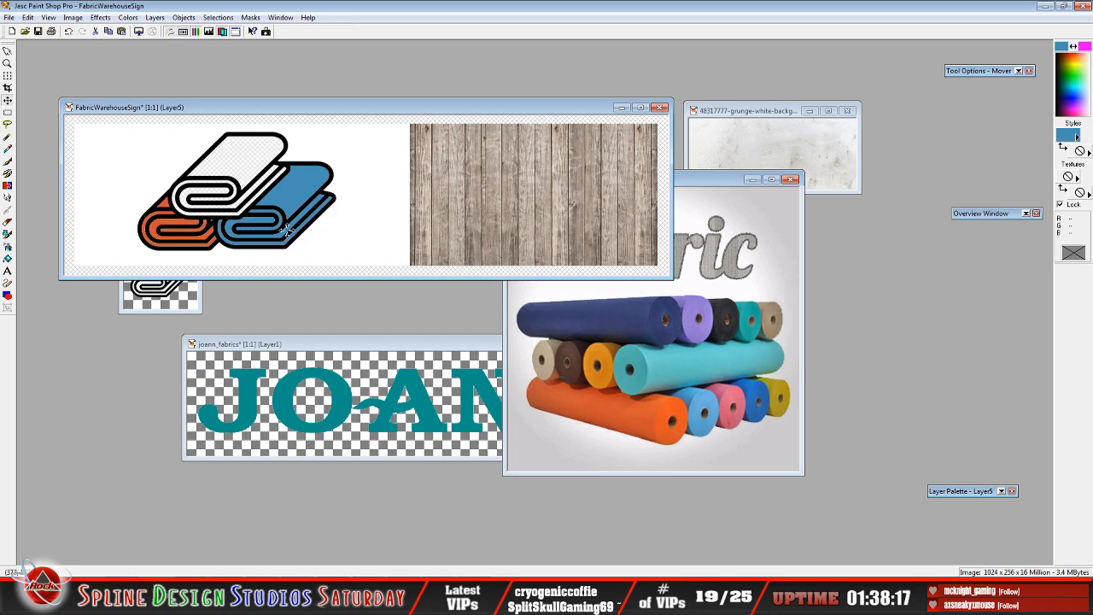
- Try two slight clockwise rotations of the top uncolored cloth with the Deform tool, undoing each one
click(229, 191)
click(7, 75)
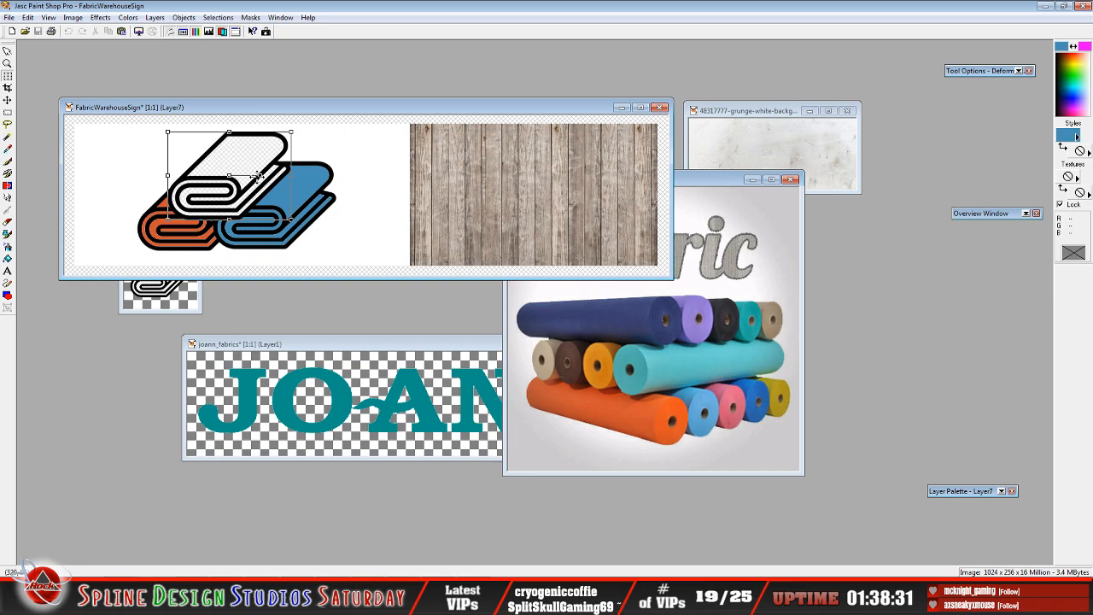
drag(264, 169, 264, 175)
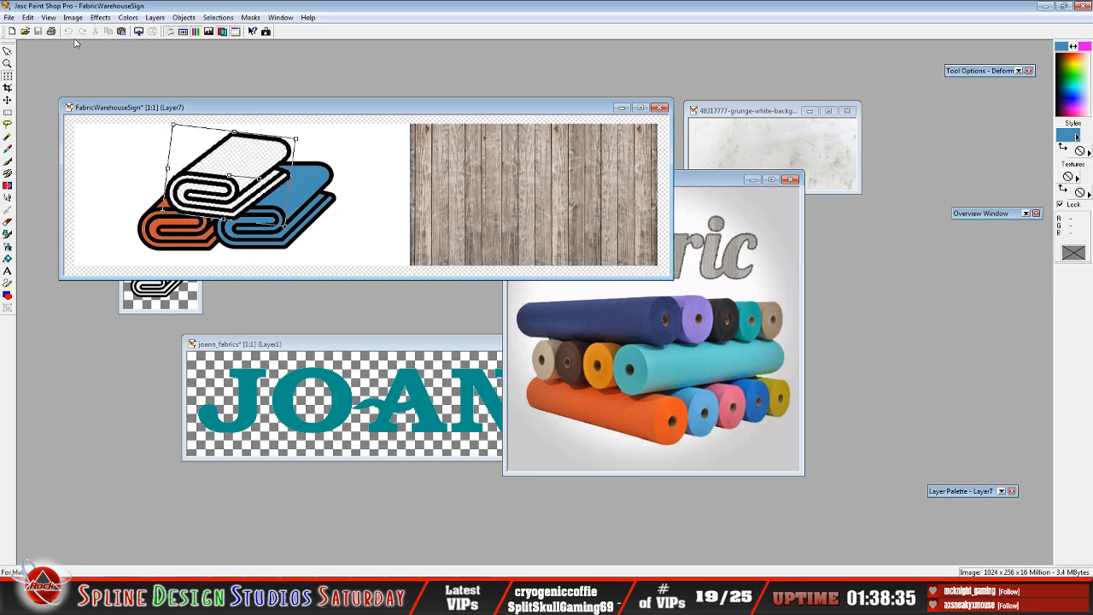
key(s)
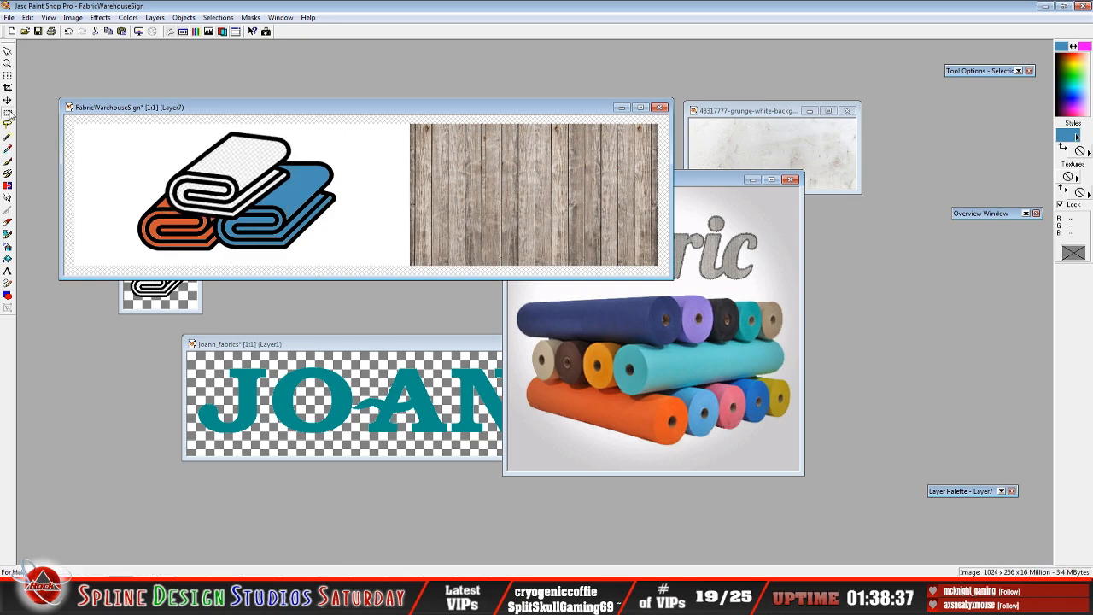
click(68, 31)
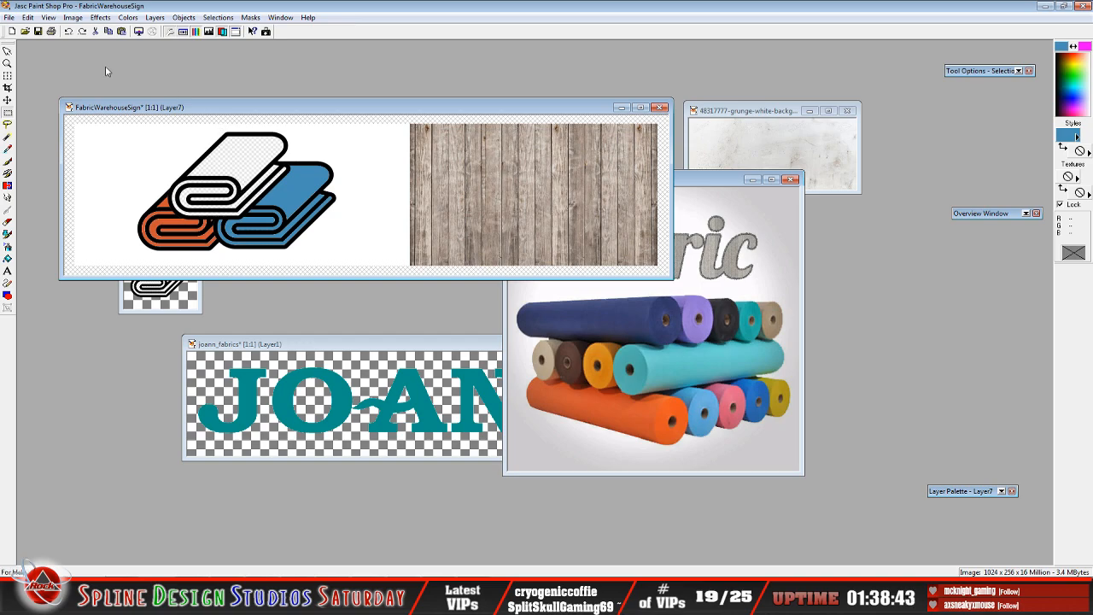
click(7, 75)
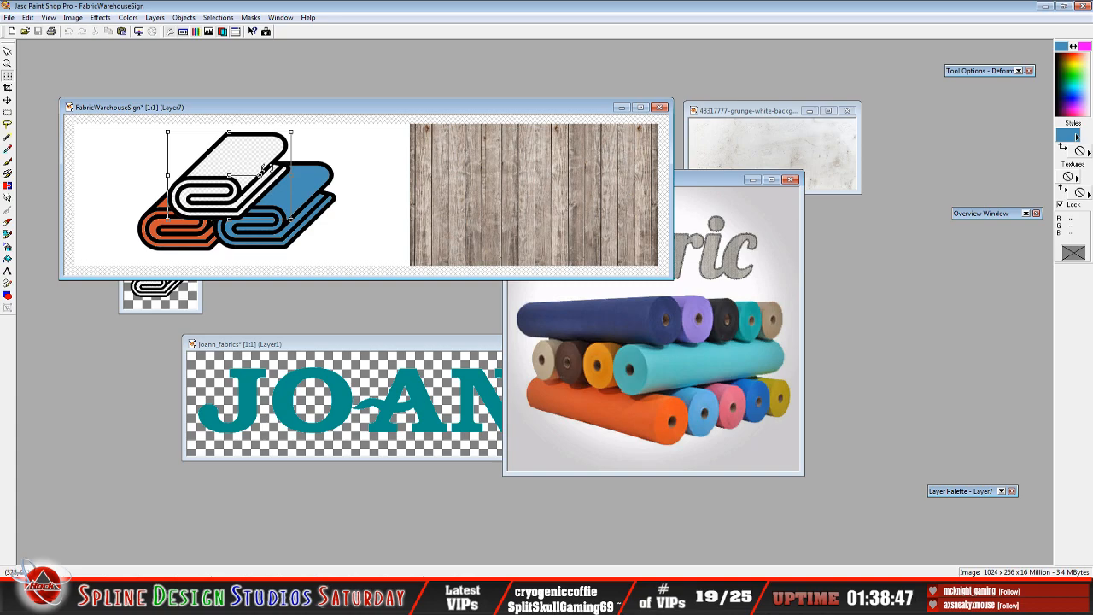
drag(267, 168, 264, 169)
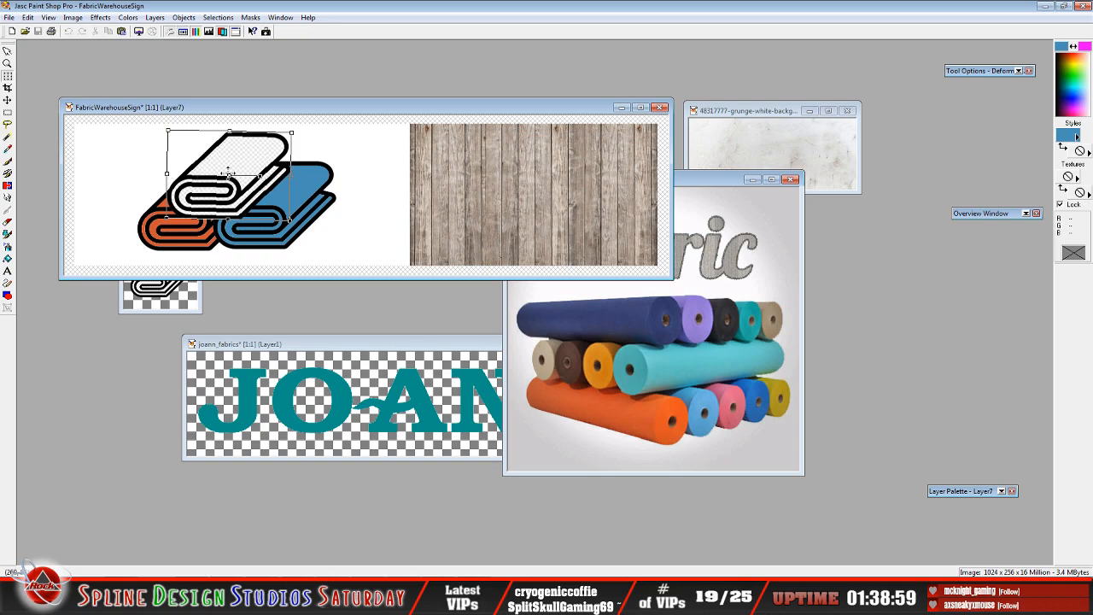
click(7, 113)
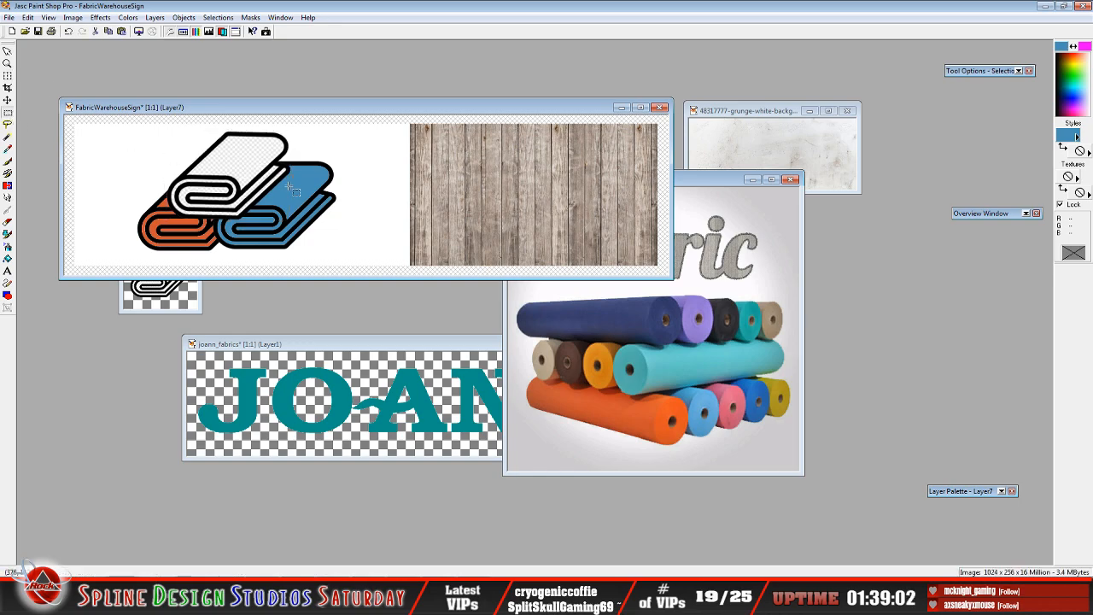
click(69, 31)
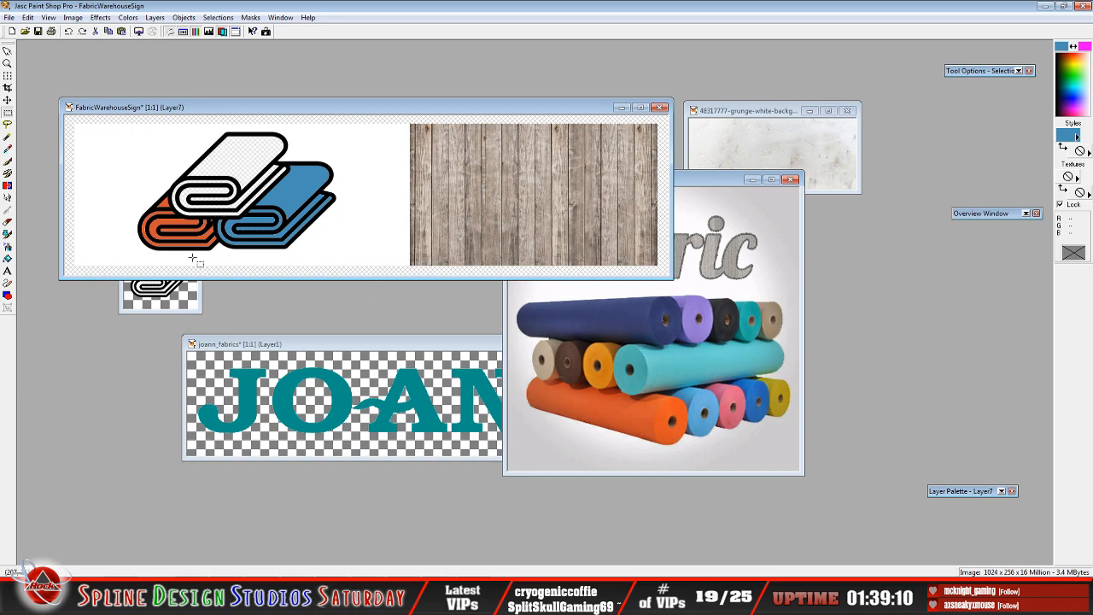
- Sample the pink fabric roll's color and flood-fill all areas of the top cloth with it
click(8, 148)
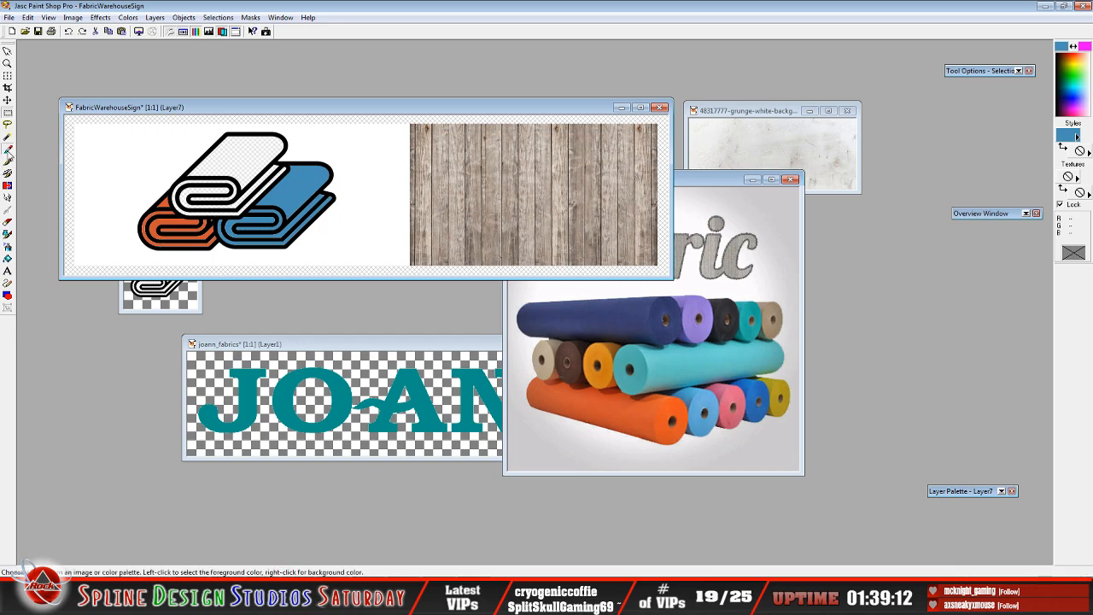
click(726, 397)
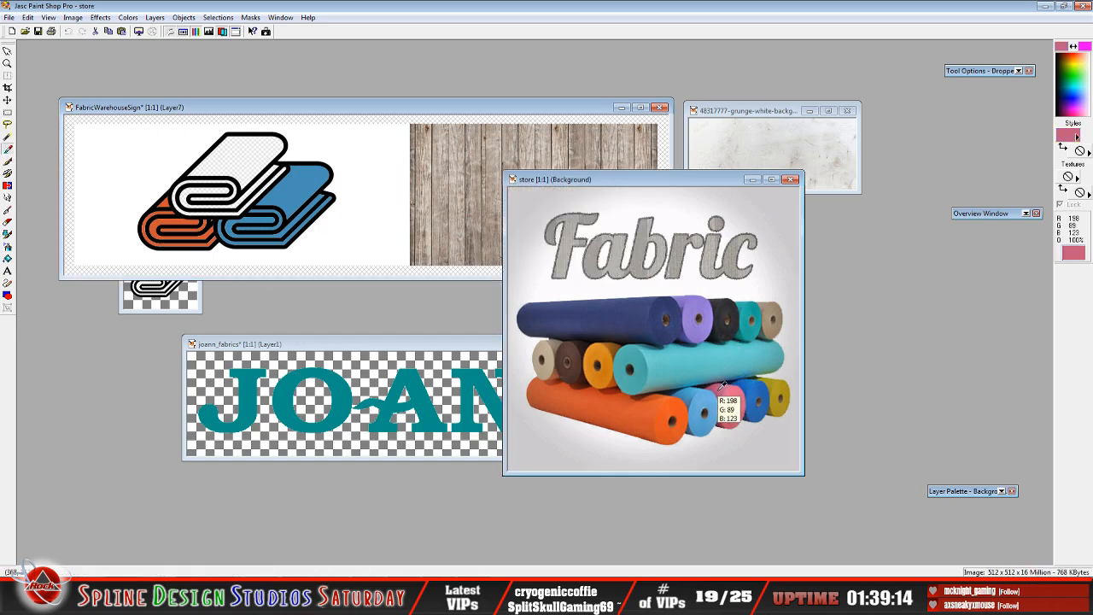
click(7, 259)
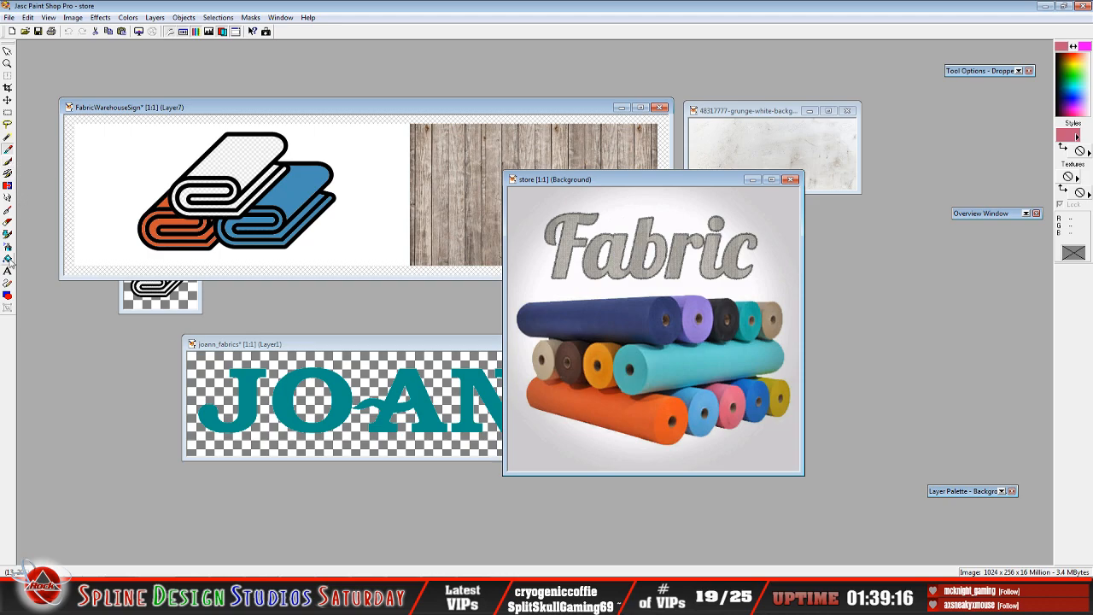
click(238, 158)
click(189, 176)
click(205, 187)
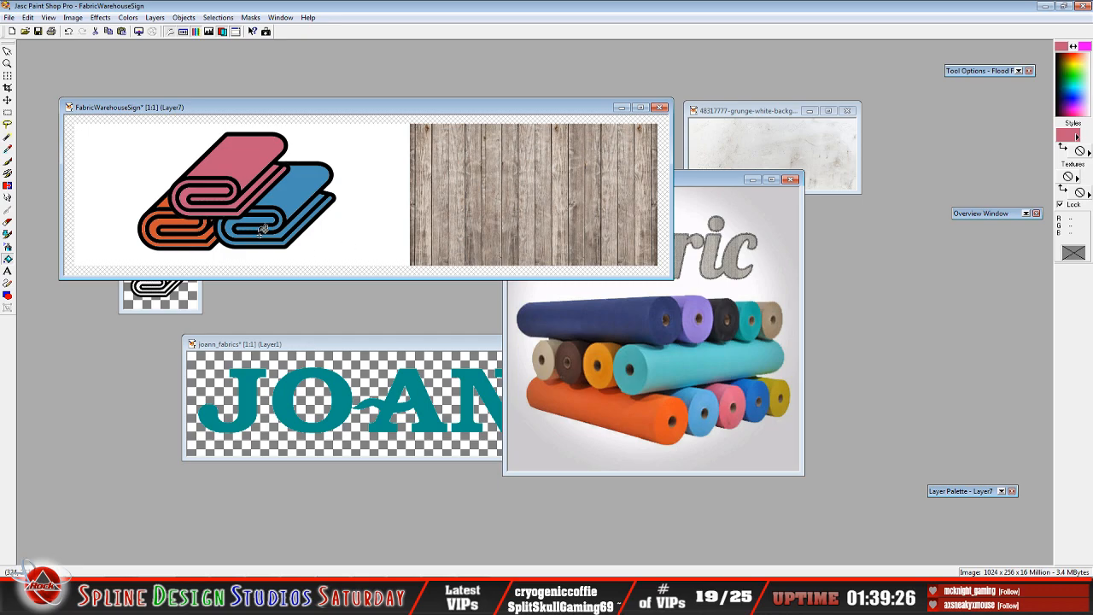
- Show the Multiply-blended grunge layer again and flatten all layers of FabricWarehouseSign into one
mouse_move(965, 491)
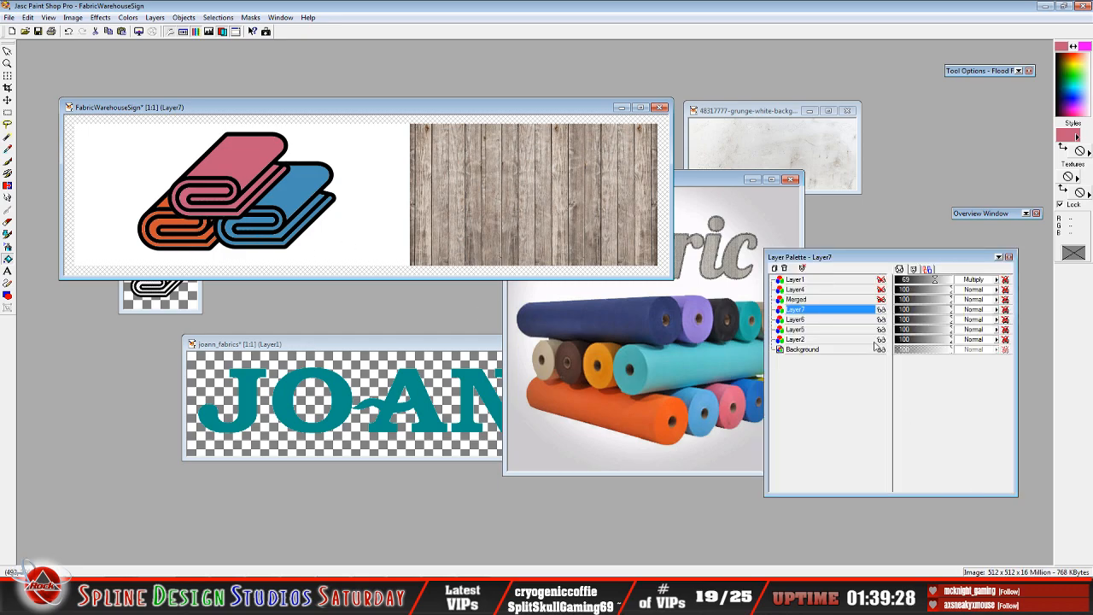
click(881, 280)
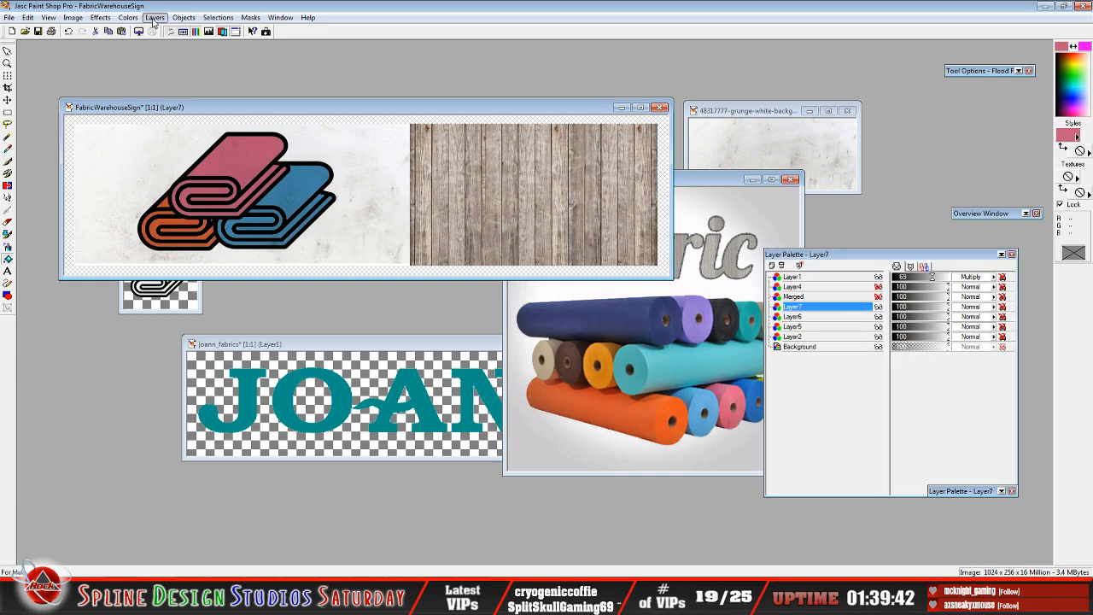
click(154, 17)
mouse_move(193, 141)
click(311, 140)
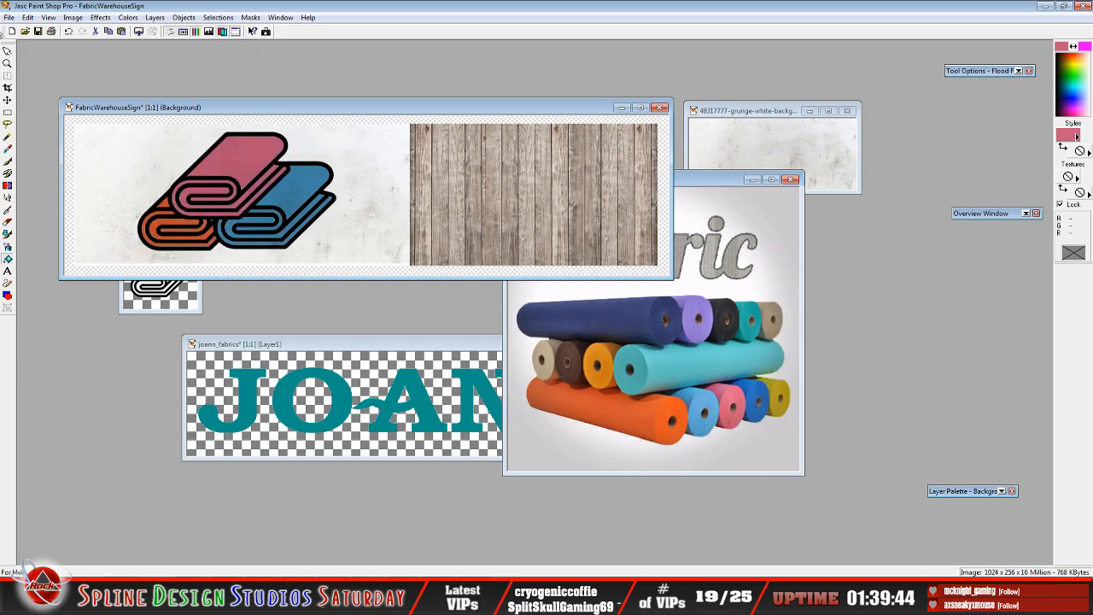
- Try to save the flattened sign in the CoOp folder as FabricWarehouseSignb in DDS format
click(9, 17)
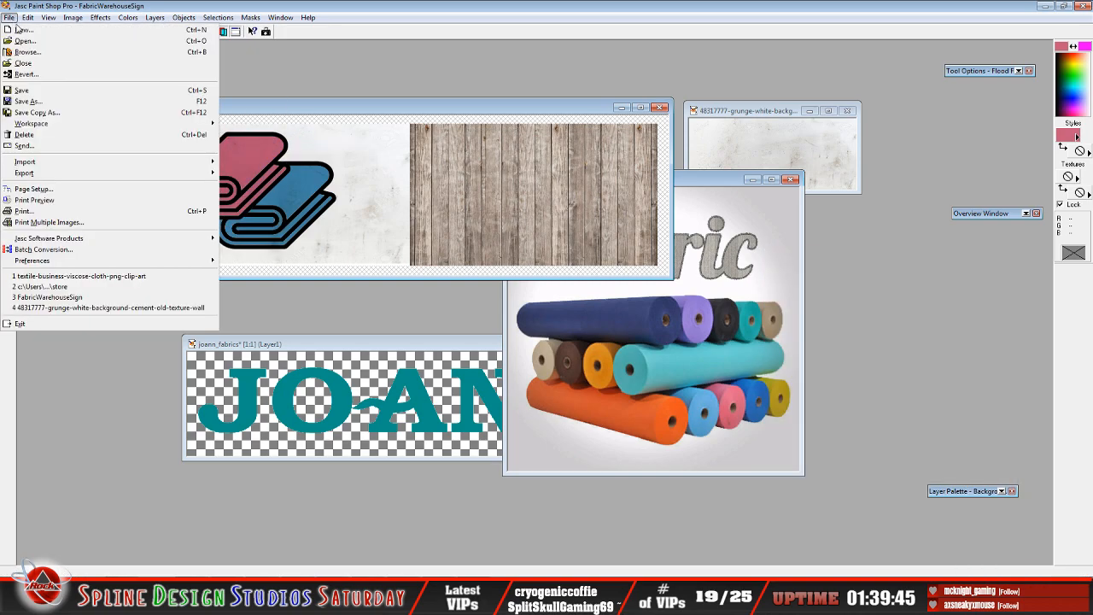
click(43, 100)
click(438, 436)
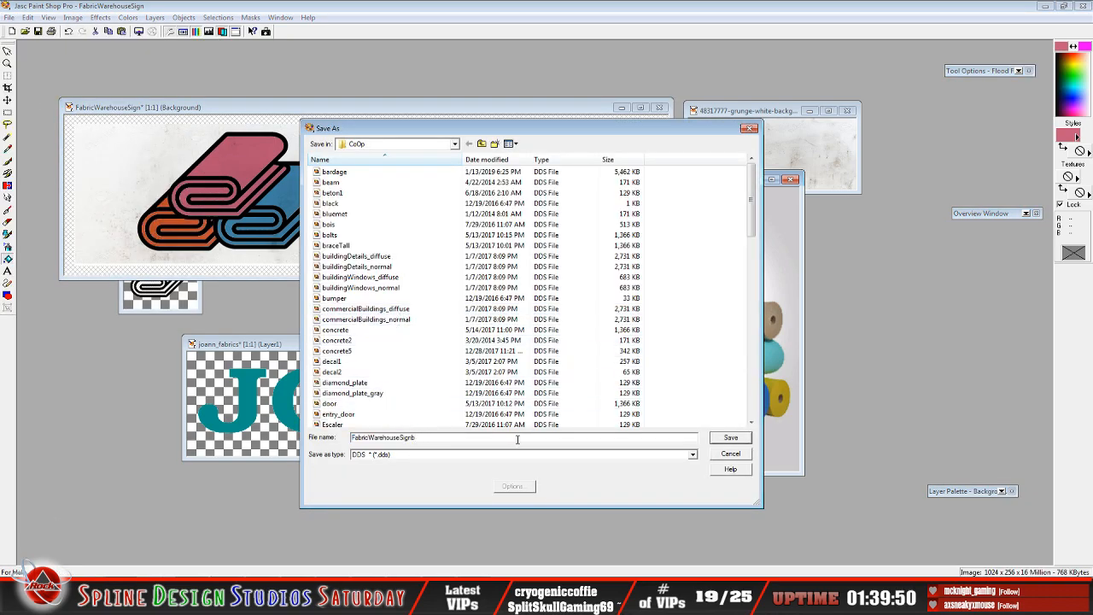
click(728, 438)
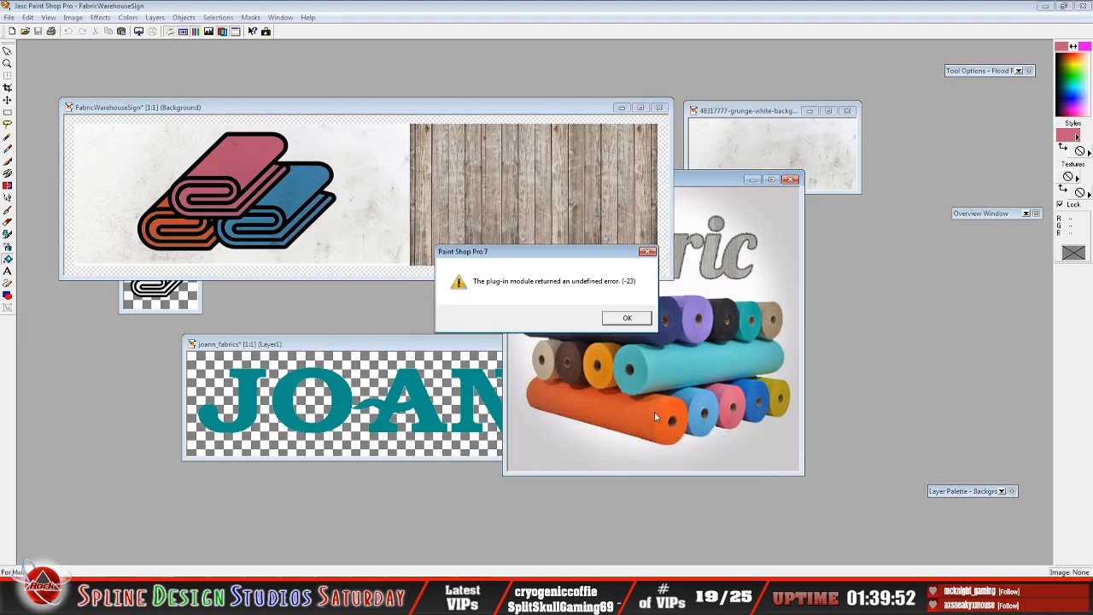
click(628, 318)
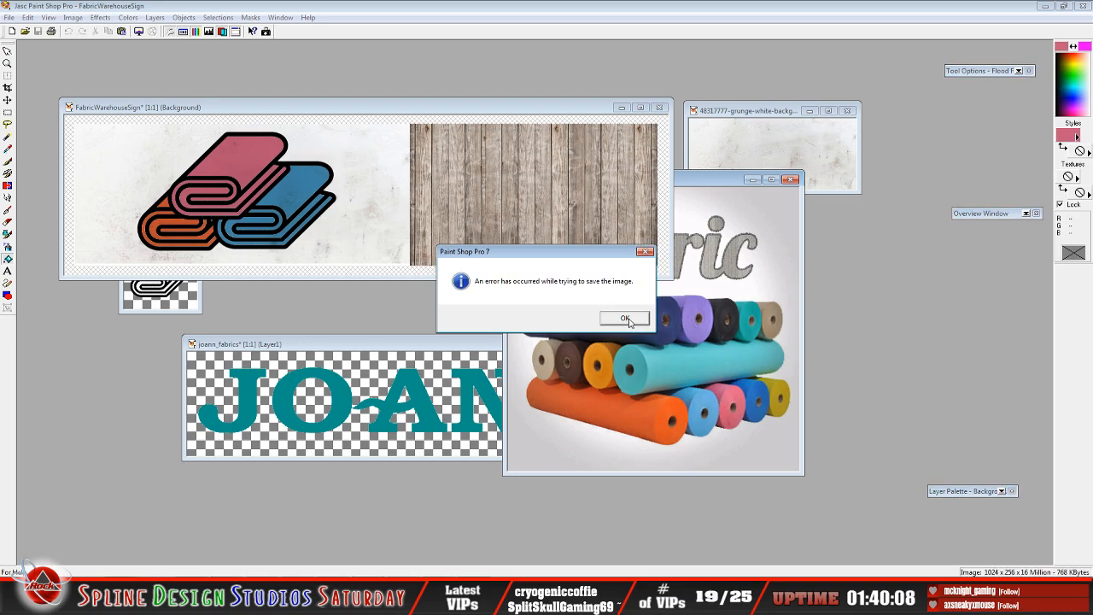
click(626, 318)
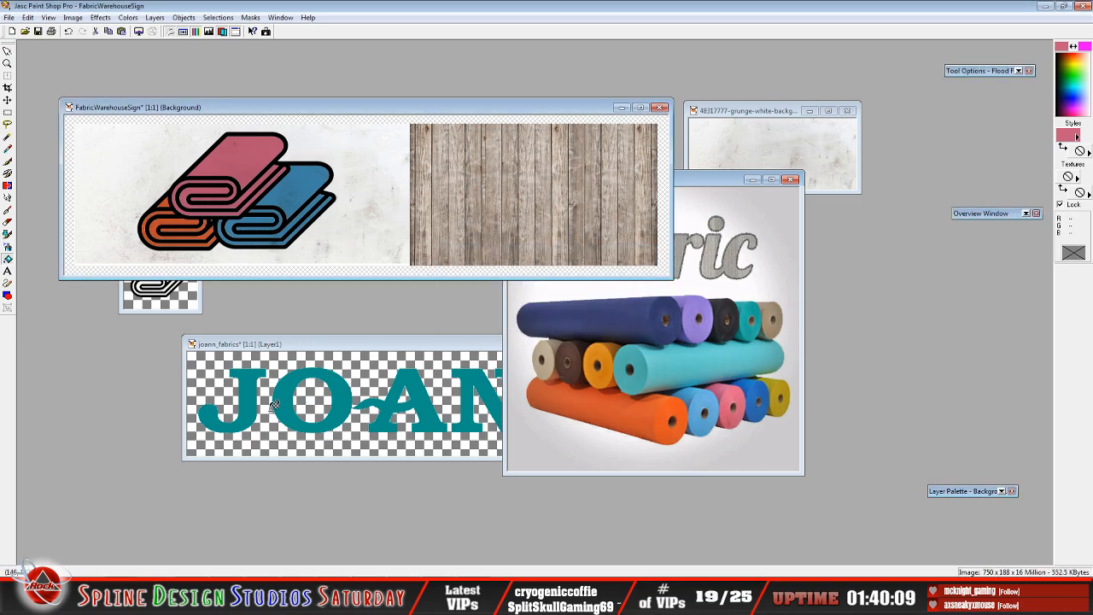
- Switch to Windows Explorer and cut the sign and sign.i3d.shapes files from the CoOp textures folder
key(alt+Tab)
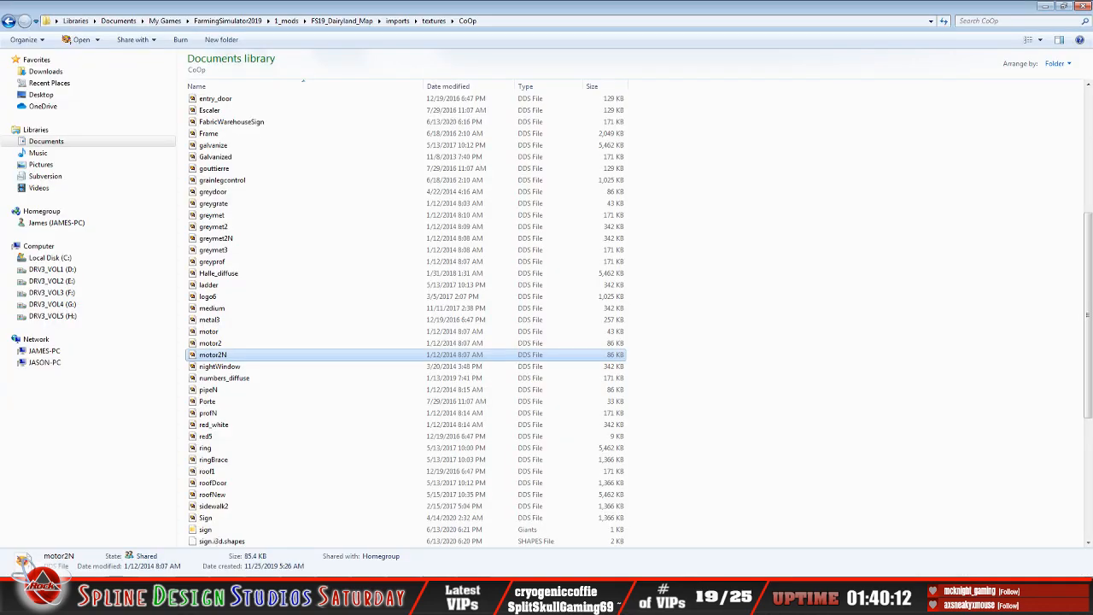
click(202, 532)
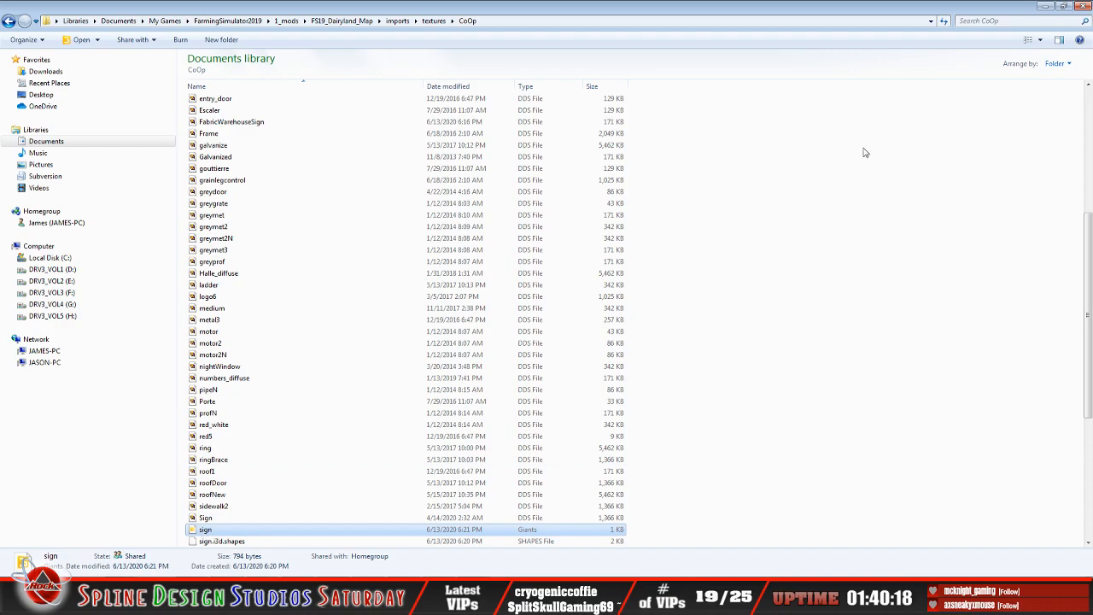
click(1044, 7)
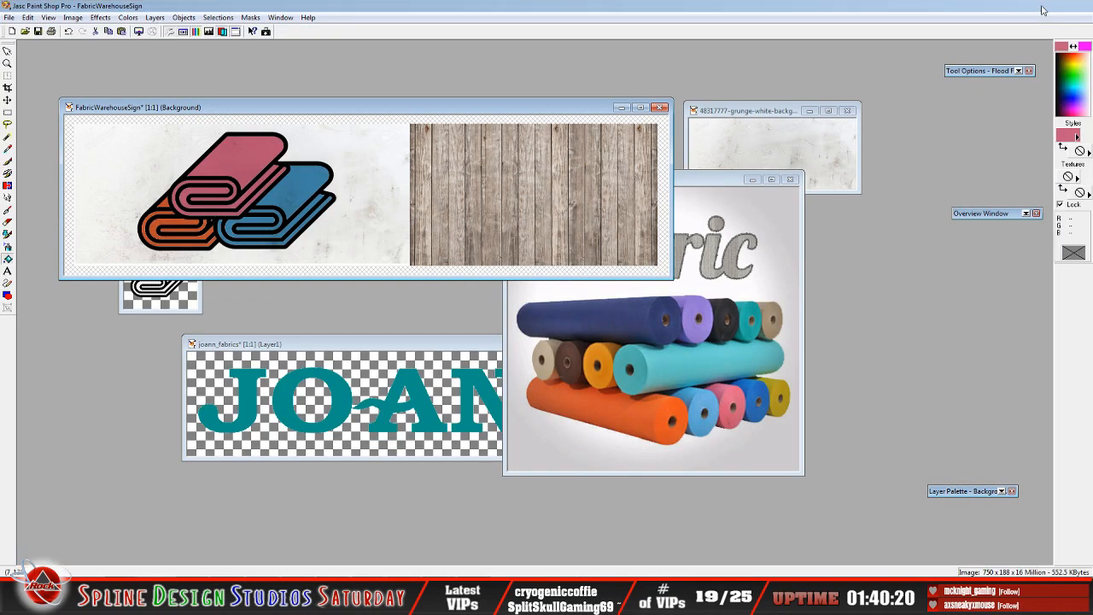
click(1044, 7)
click(1044, 7)
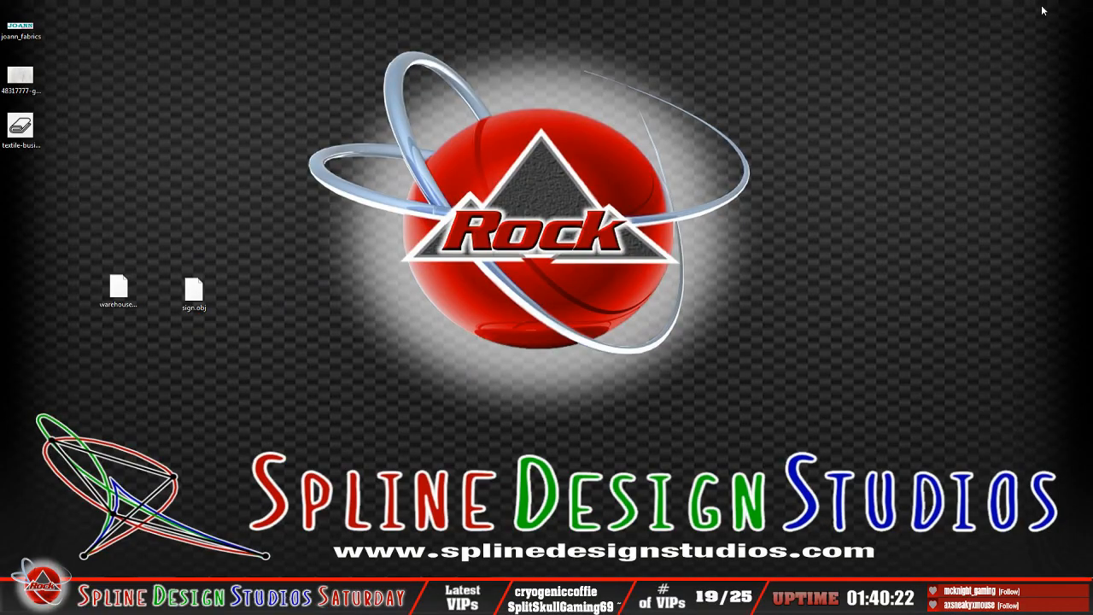
click(147, 598)
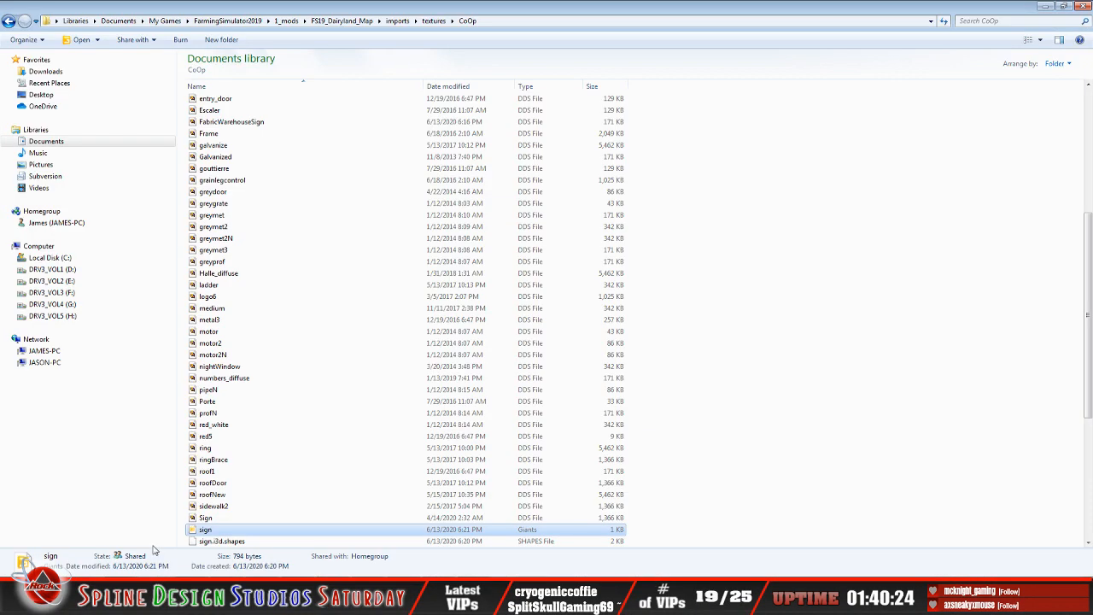
shift+click(220, 543)
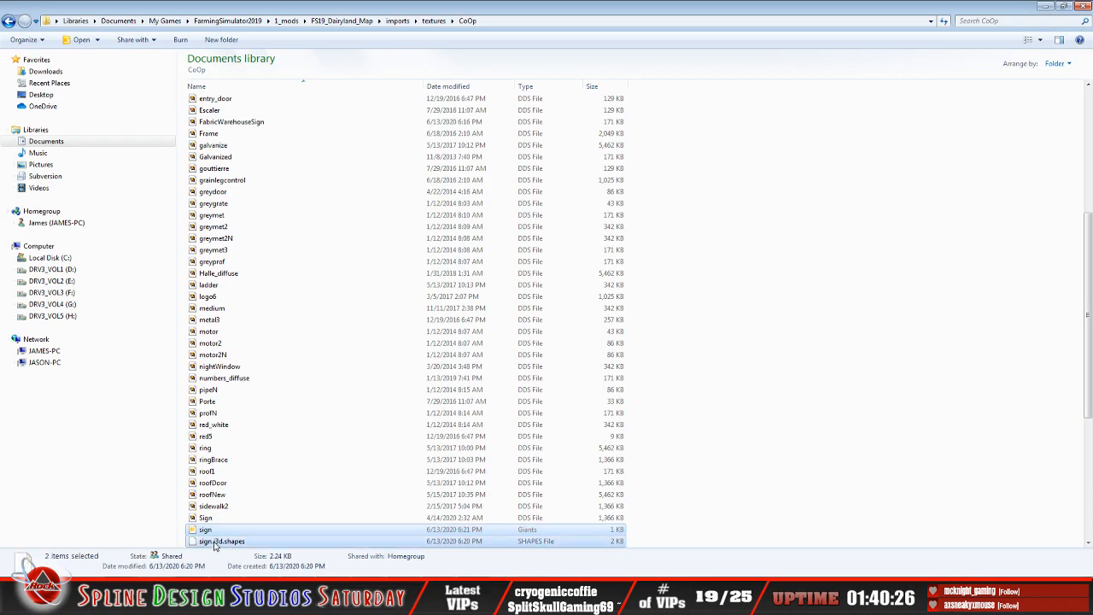
right_click(216, 542)
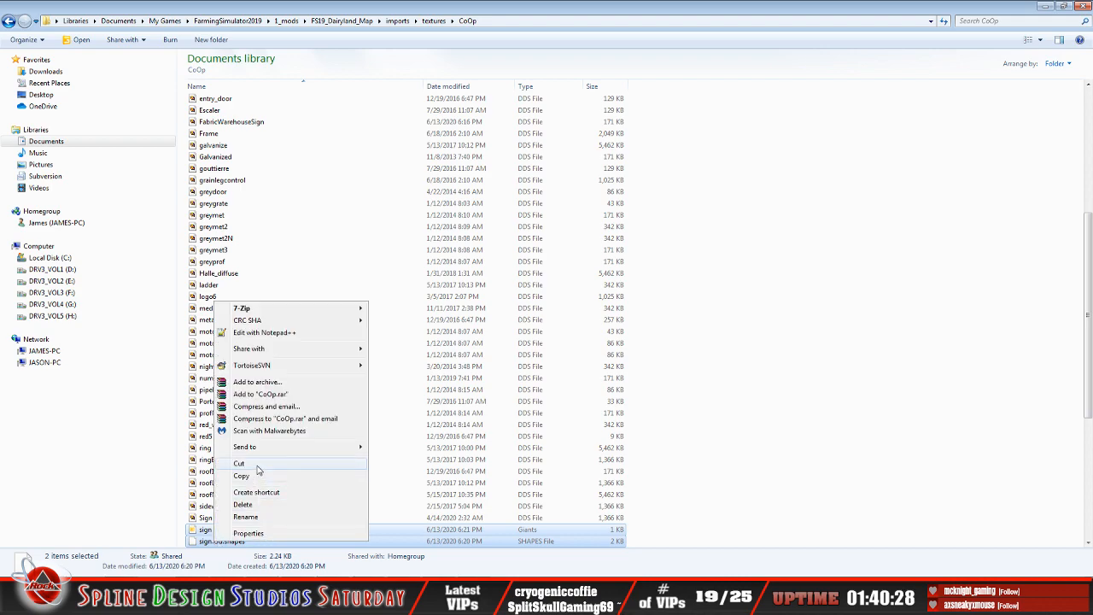
click(258, 467)
click(1046, 6)
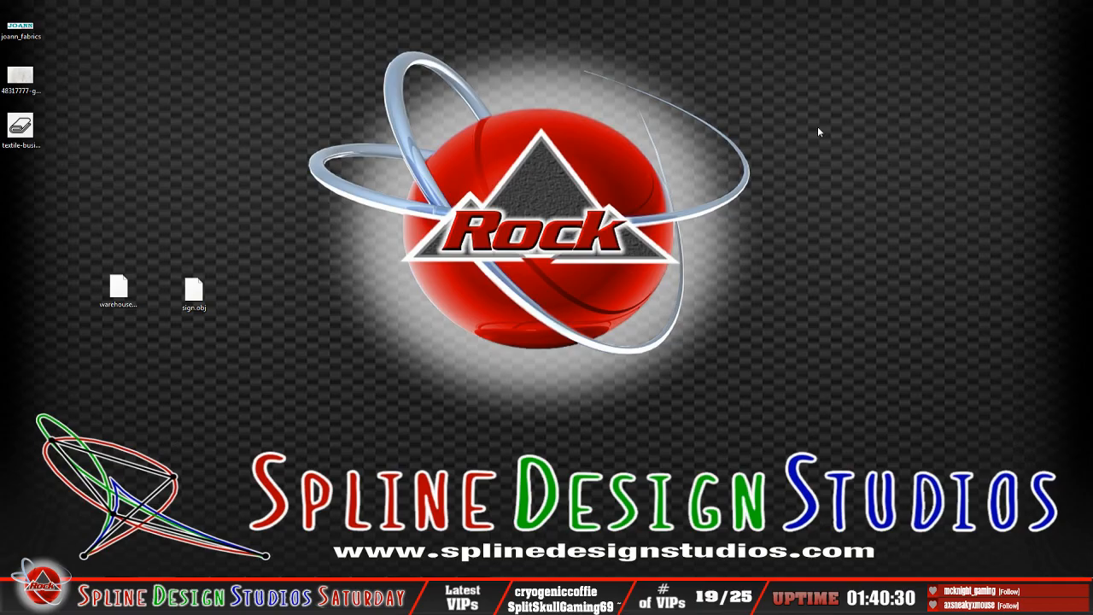
- Paste the cut sign and sign.i3d.shapes files onto the desktop
right_click(92, 216)
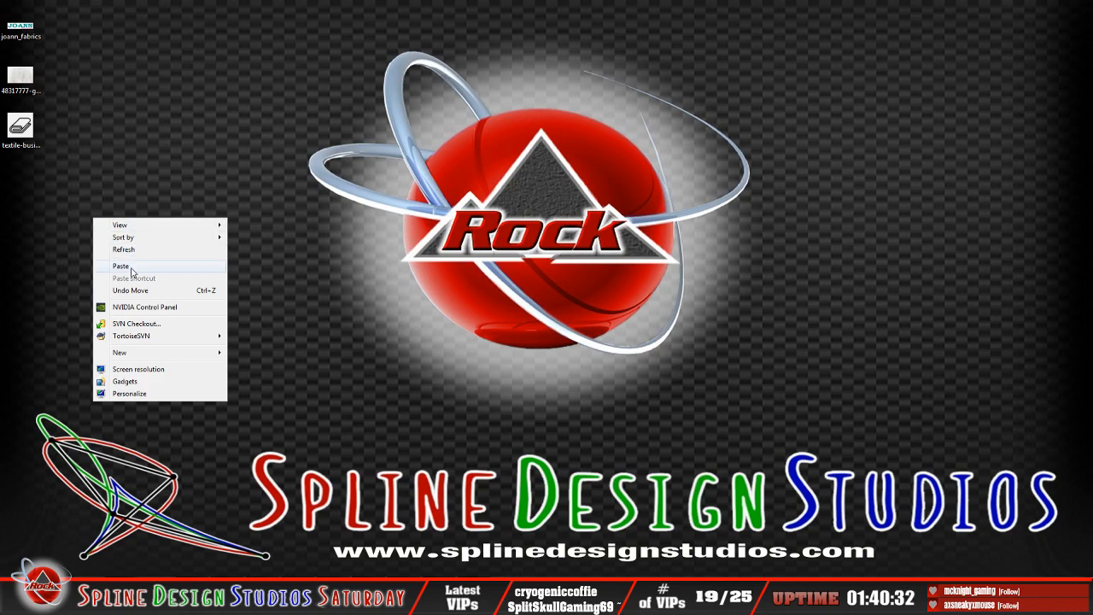
click(157, 257)
click(127, 242)
click(107, 232)
drag(71, 202, 53, 186)
double_click(49, 184)
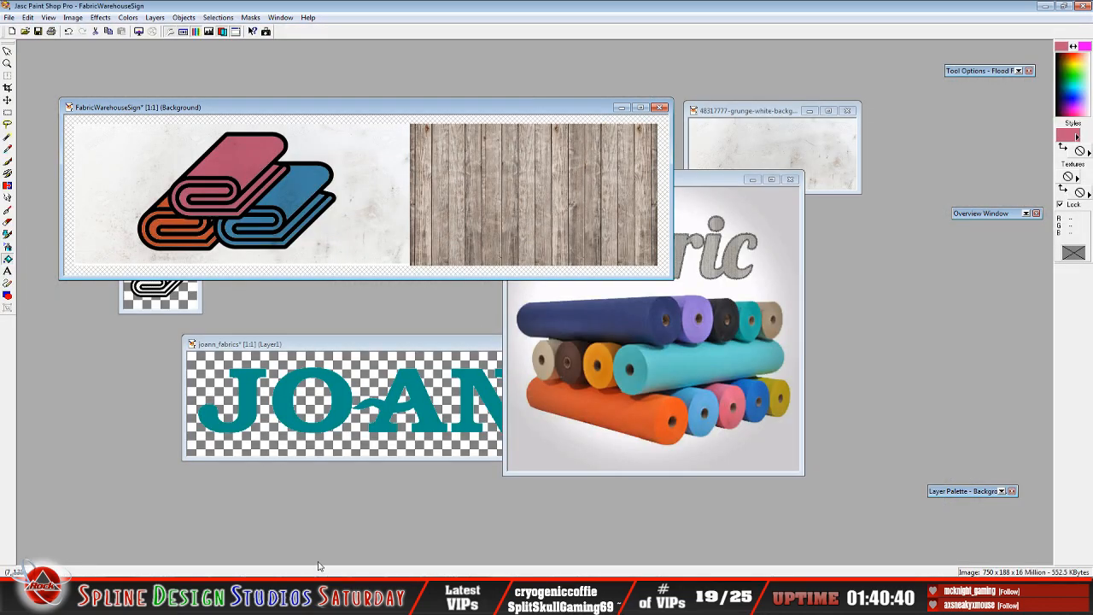
click(114, 598)
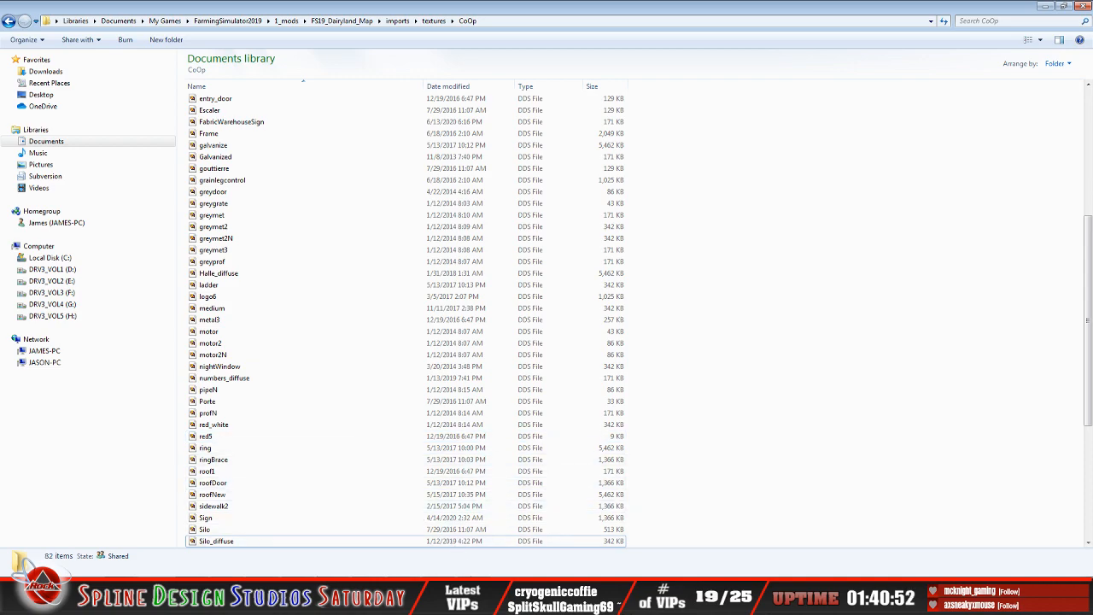
key(alt+Tab)
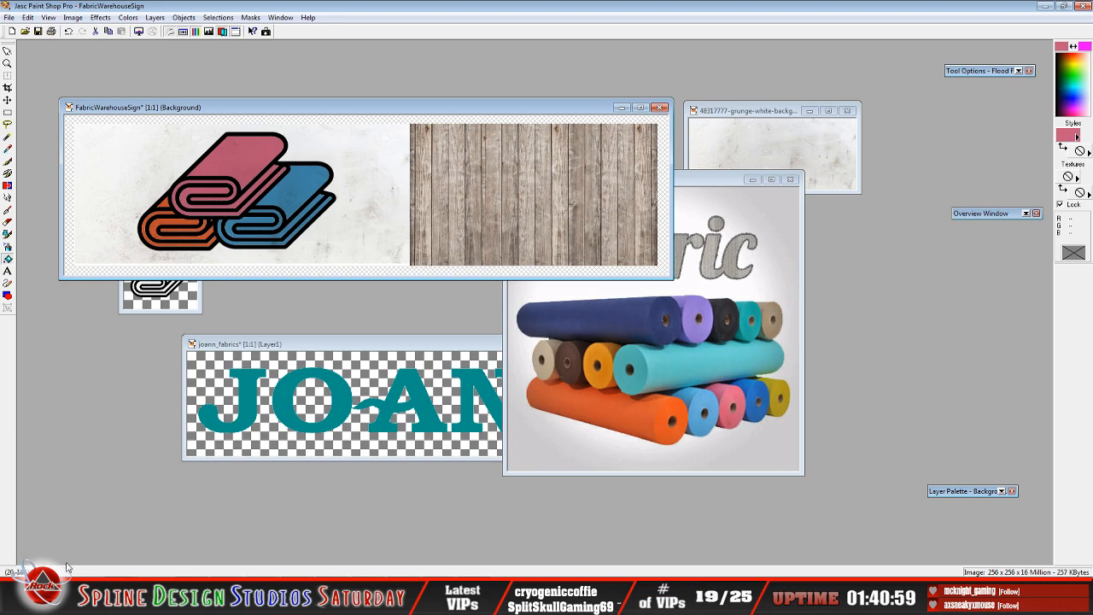
click(72, 598)
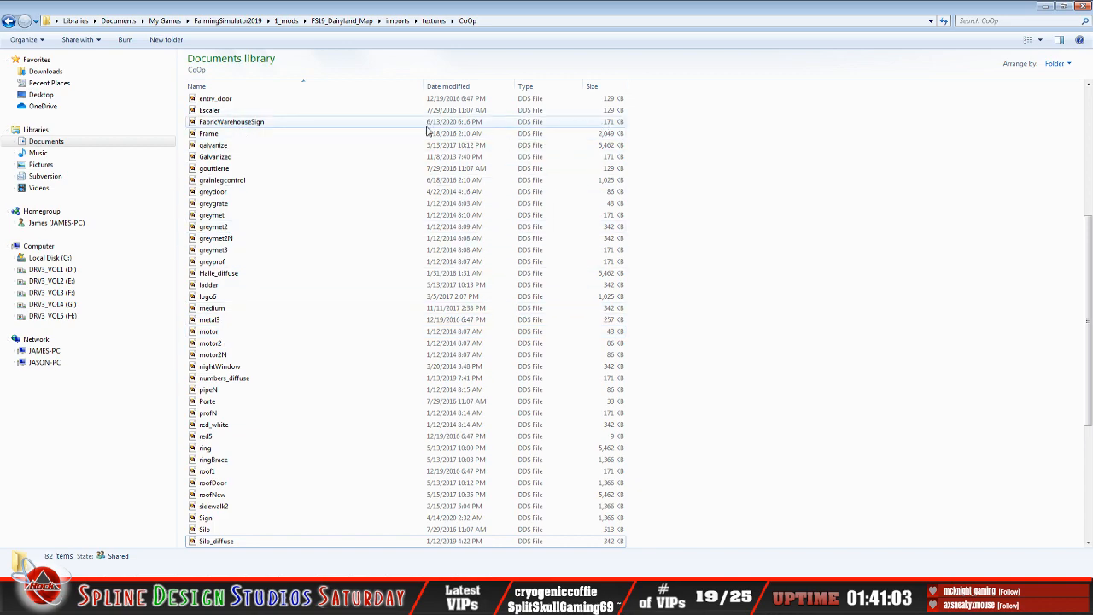
- Switch to Paint Shop Pro and retry saving the flattened sign in the CoOp folder as FabricWarehouseSignb in DDS format
click(478, 598)
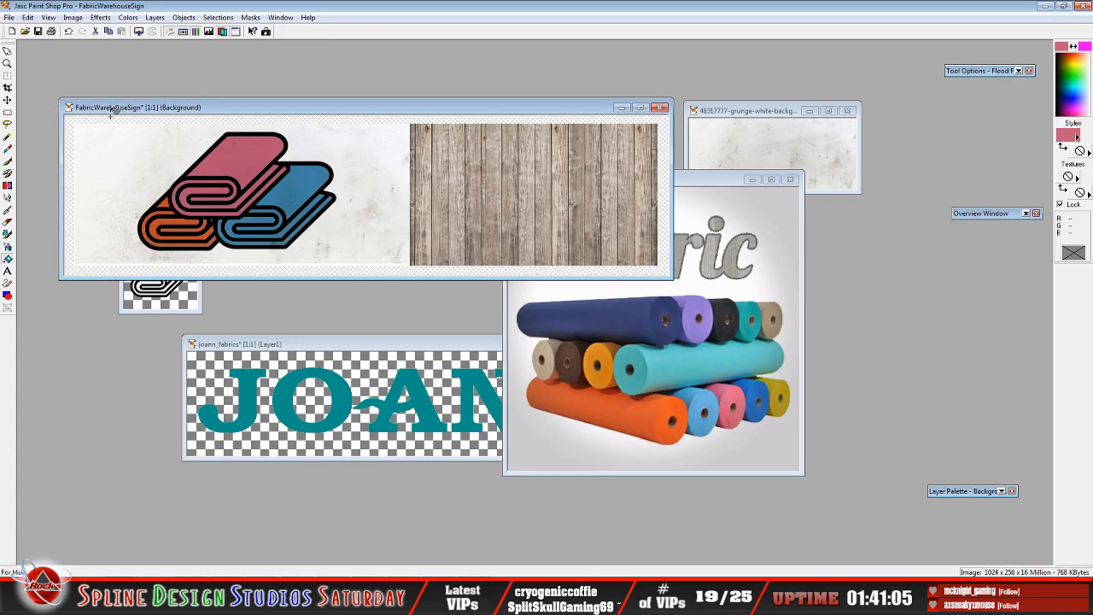
click(9, 17)
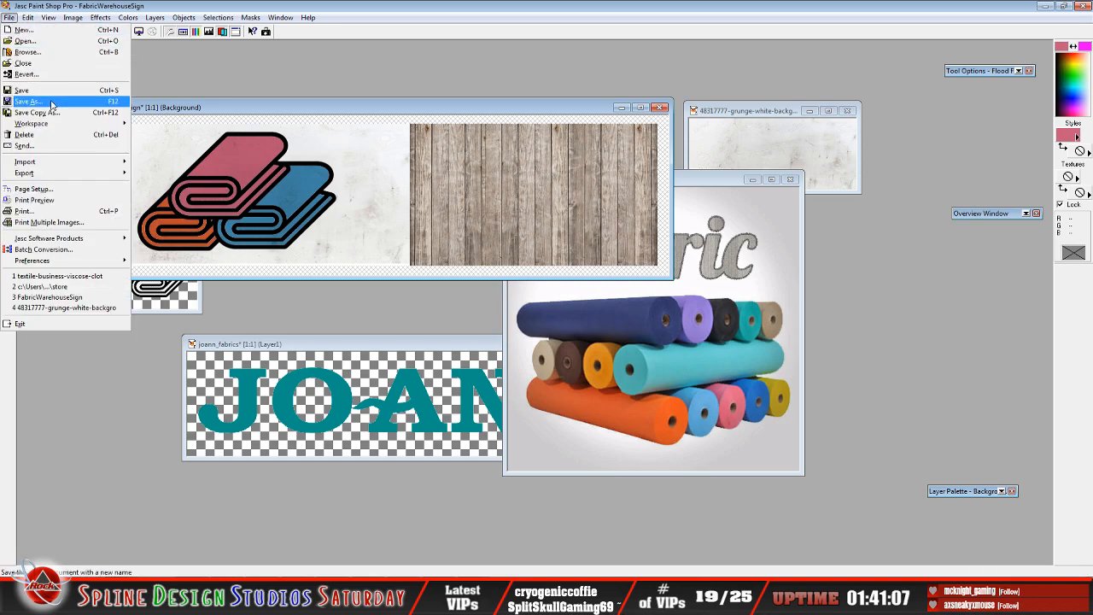
click(51, 104)
click(442, 438)
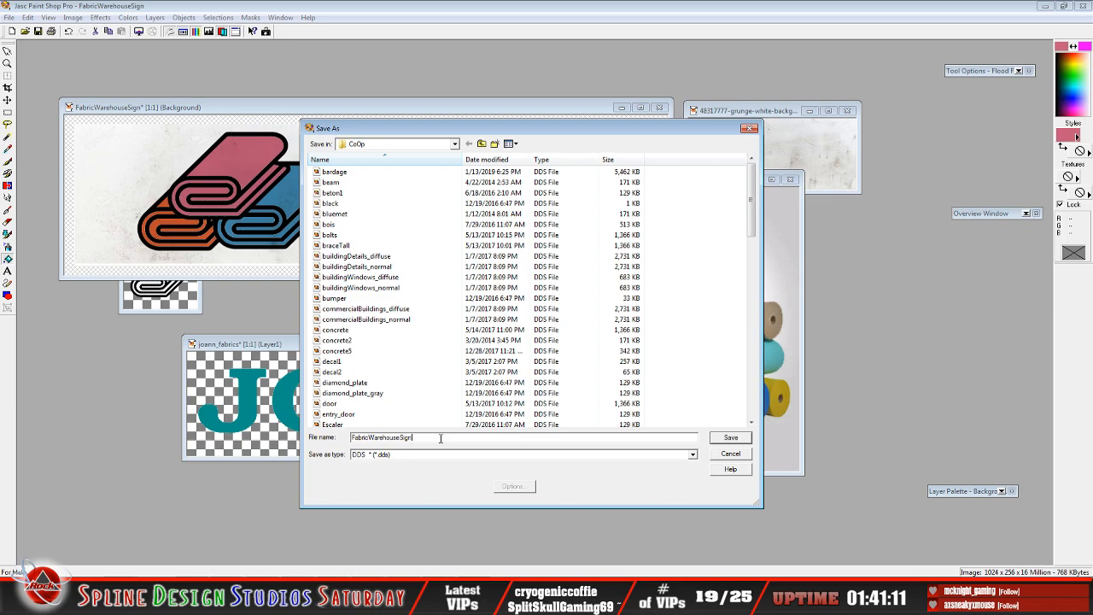
text(b)
click(731, 439)
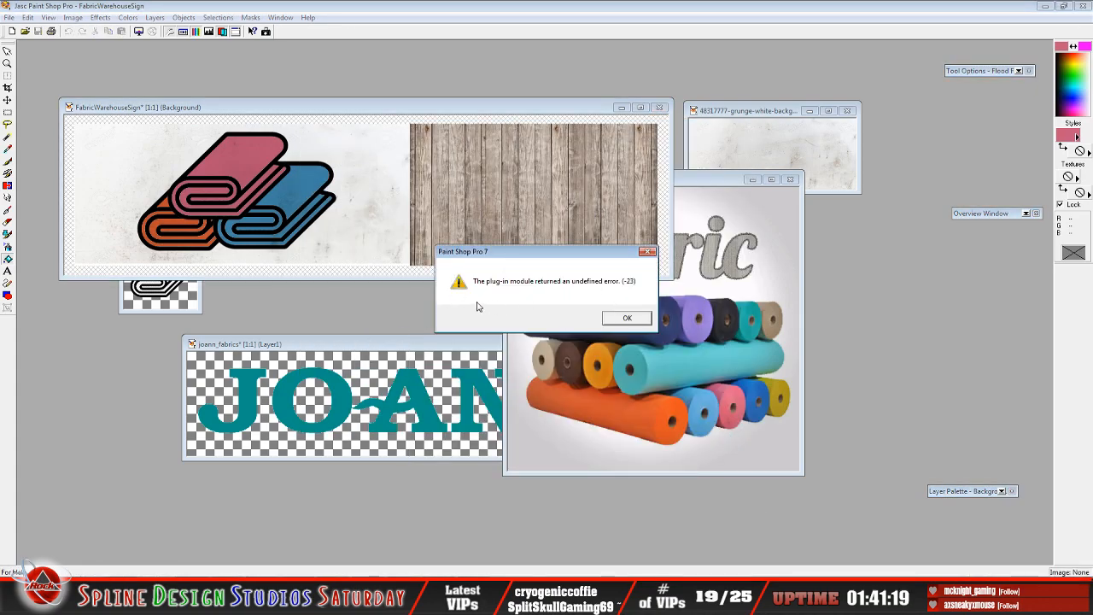
click(632, 321)
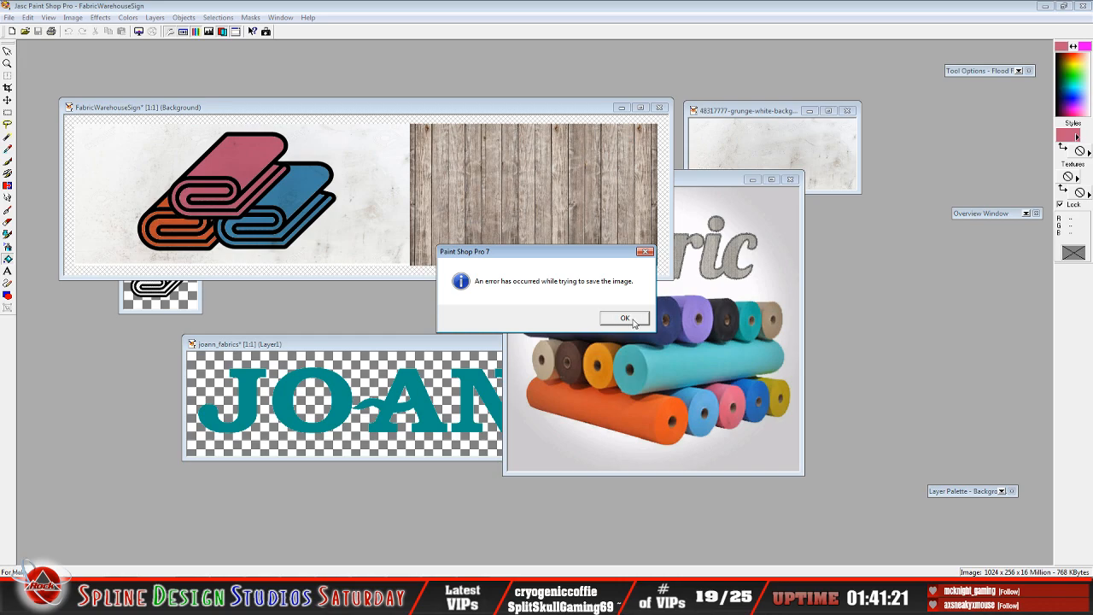
click(626, 319)
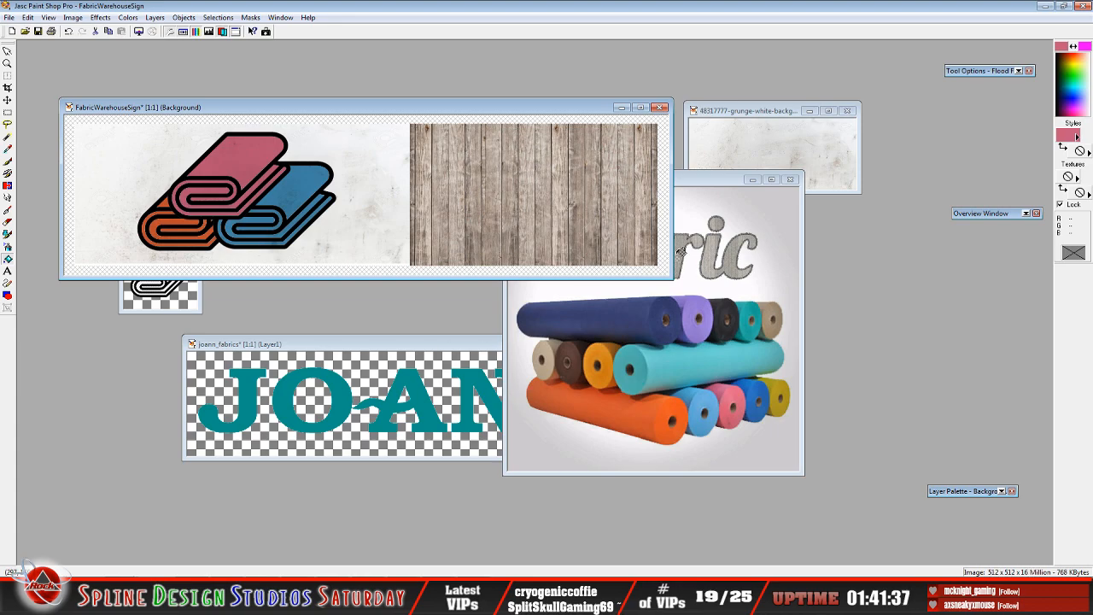
- Close the store image showing the stacked fabric rolls
click(693, 181)
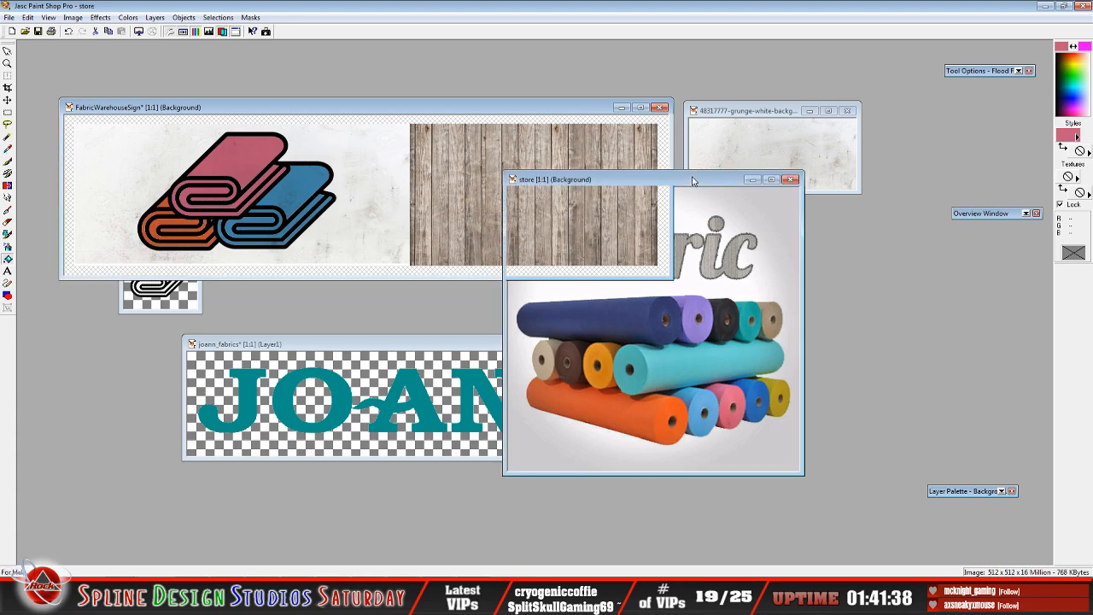
click(8, 17)
click(26, 65)
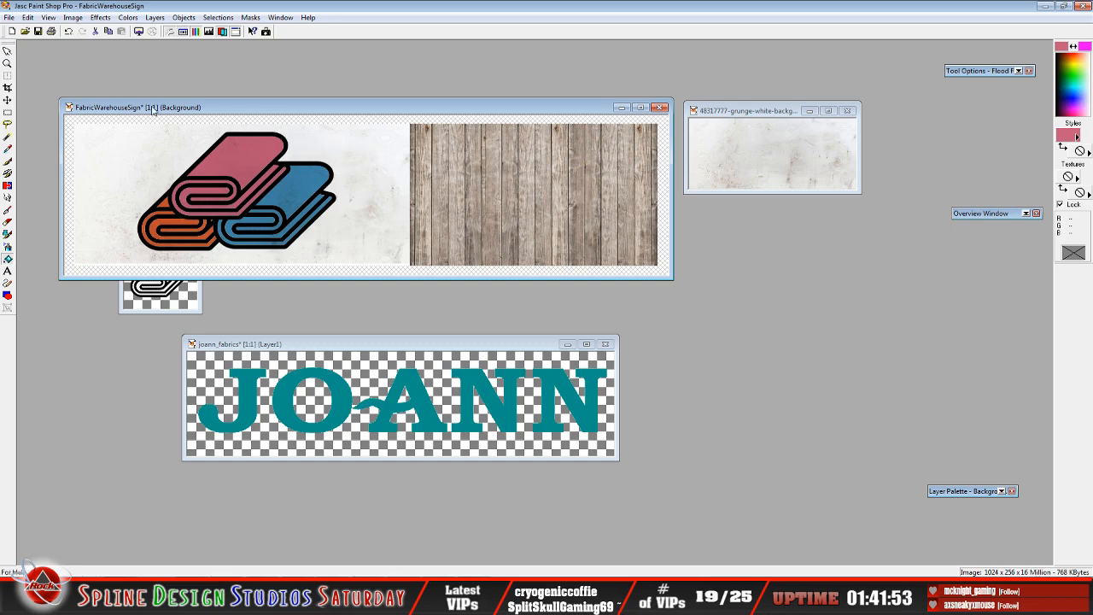
- Undo the flattening of the sign and save the layered image to the desktop as FabricWarehouseSignb in Photoshop (PSD) format
click(69, 32)
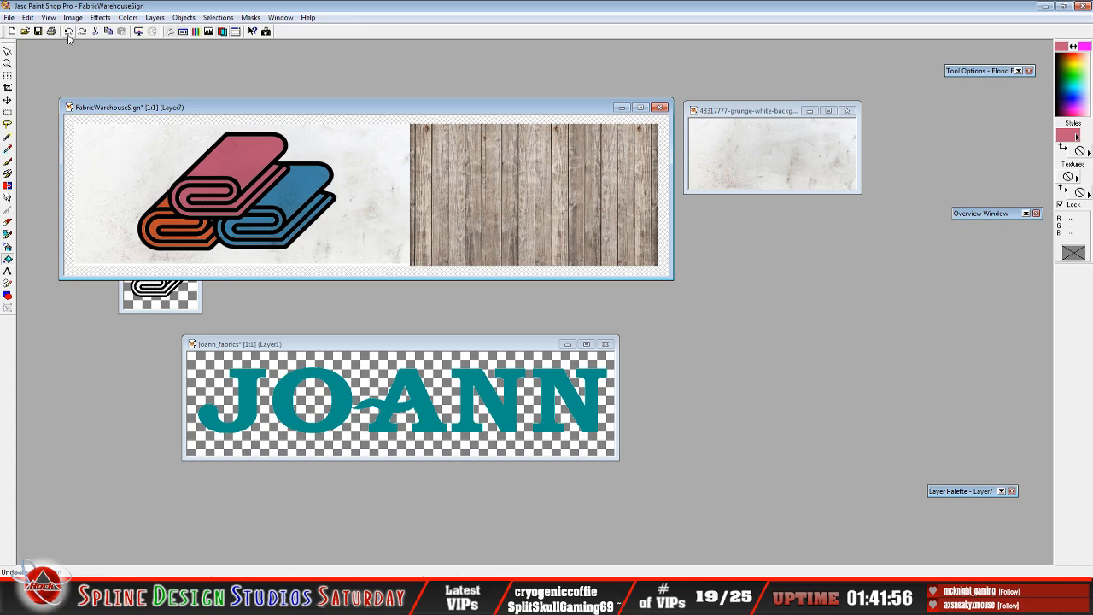
click(9, 17)
click(35, 101)
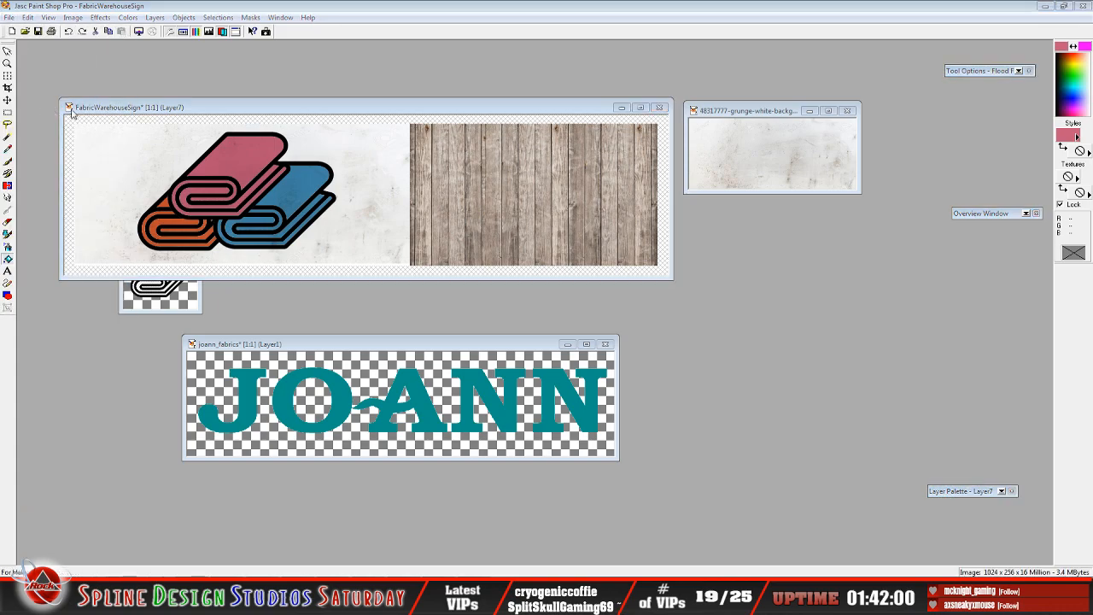
click(401, 144)
scroll(436, 181, up, 4)
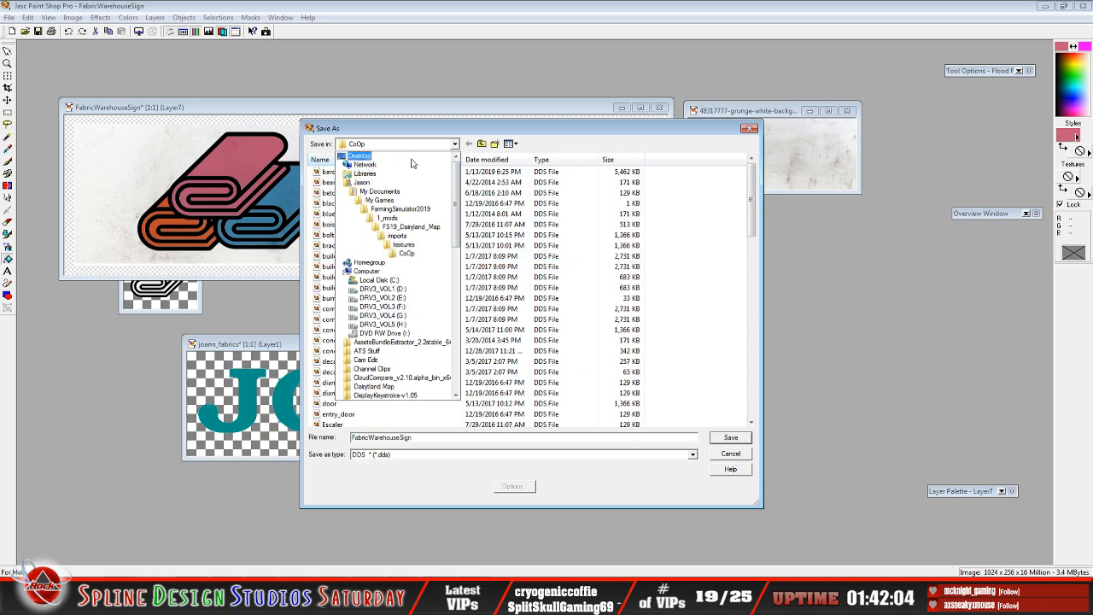
click(411, 161)
click(440, 439)
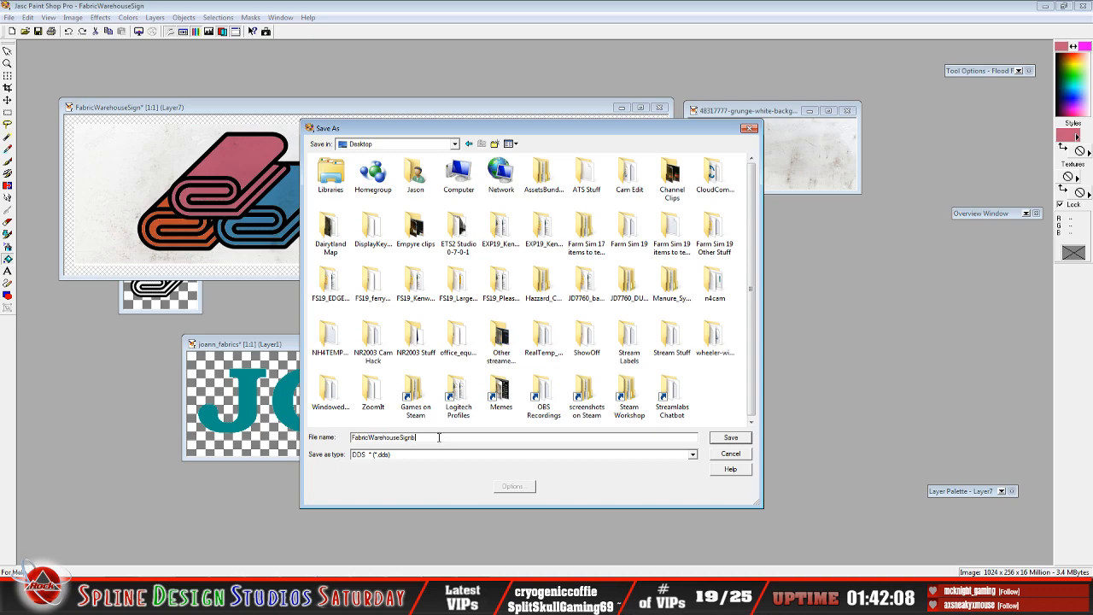
click(693, 454)
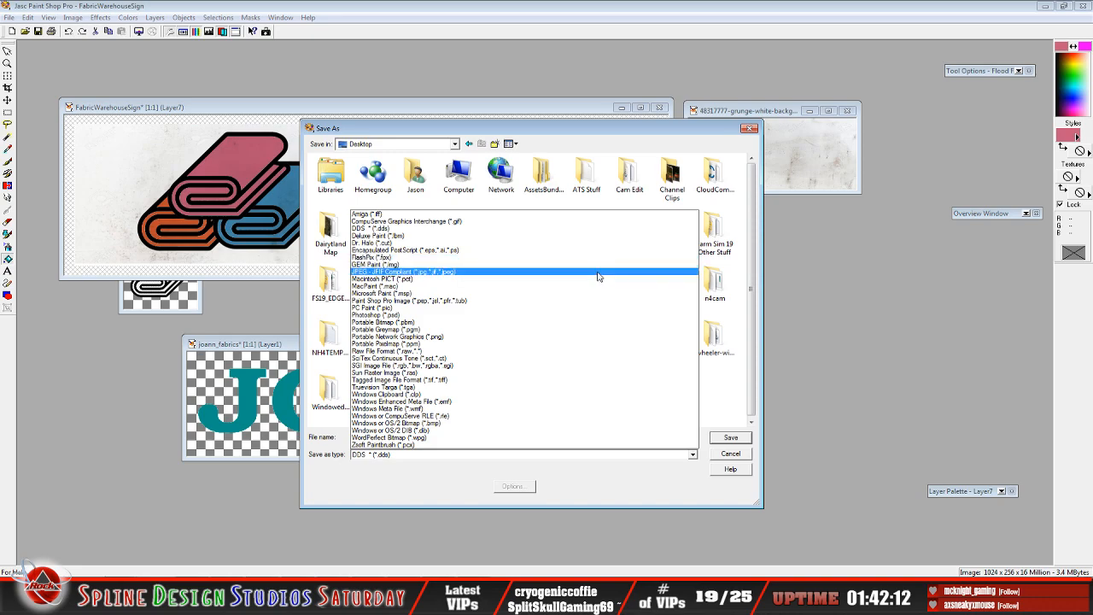
click(601, 315)
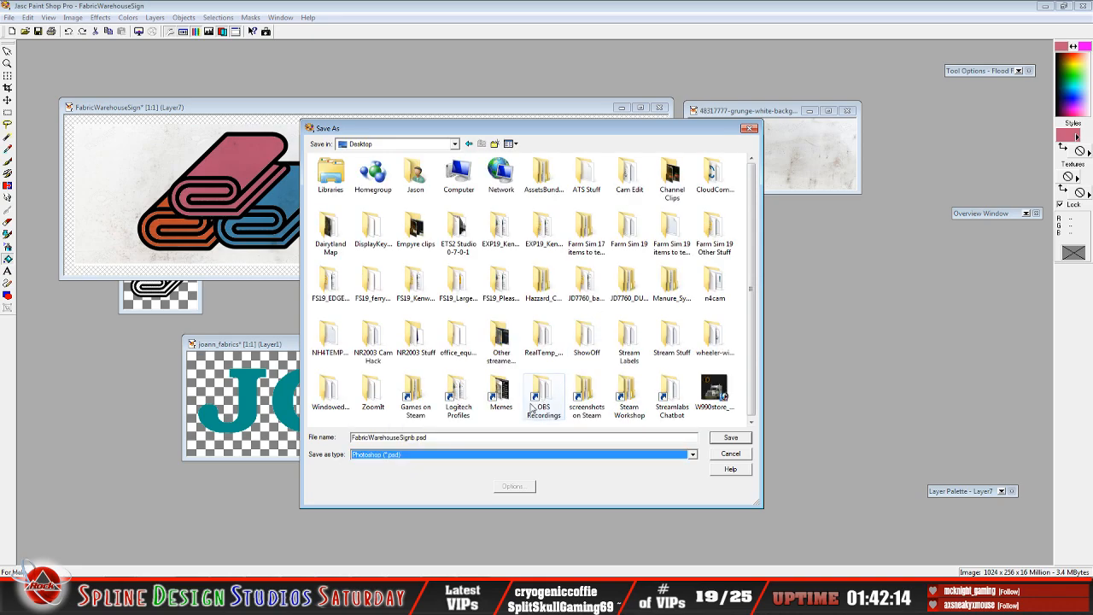
click(732, 438)
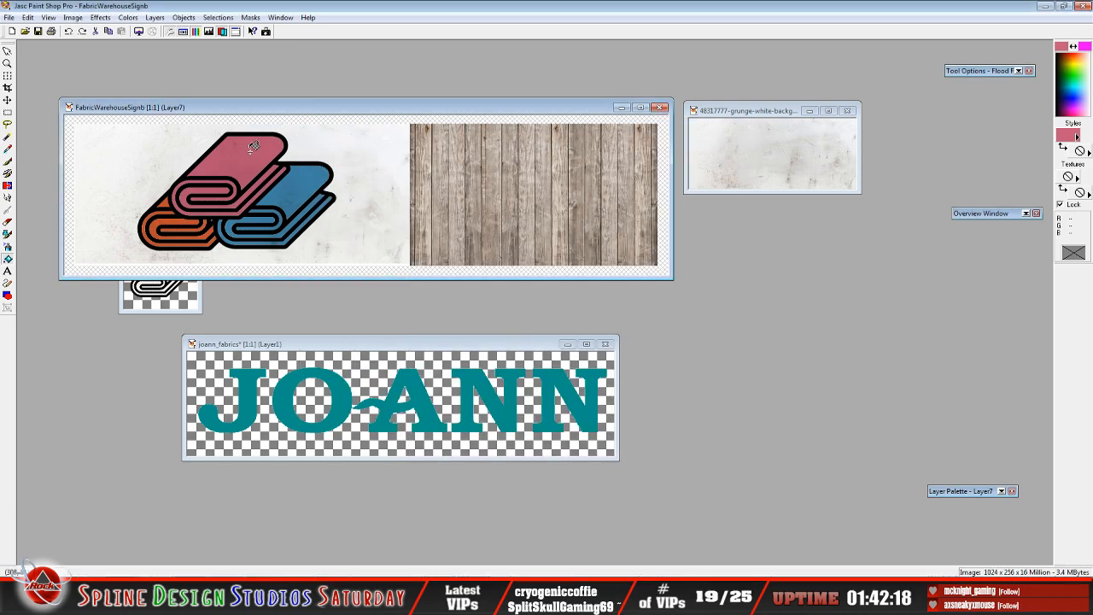
- Close the saved FabricWarehouseSignb image and the textile cloth clip art, discarding the clip art's changes
click(9, 17)
click(44, 63)
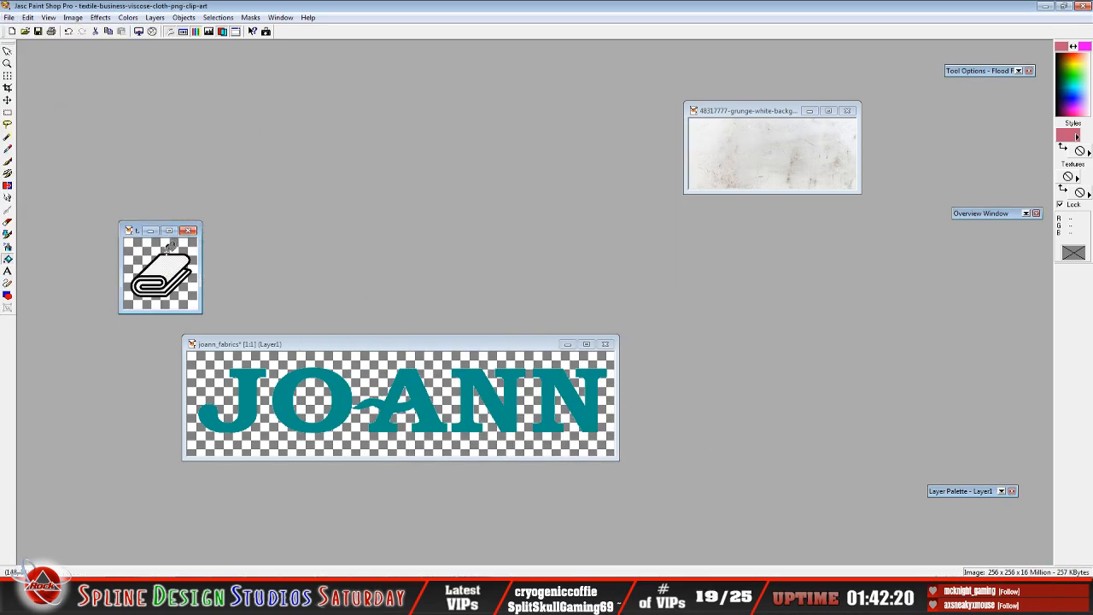
click(9, 17)
click(23, 63)
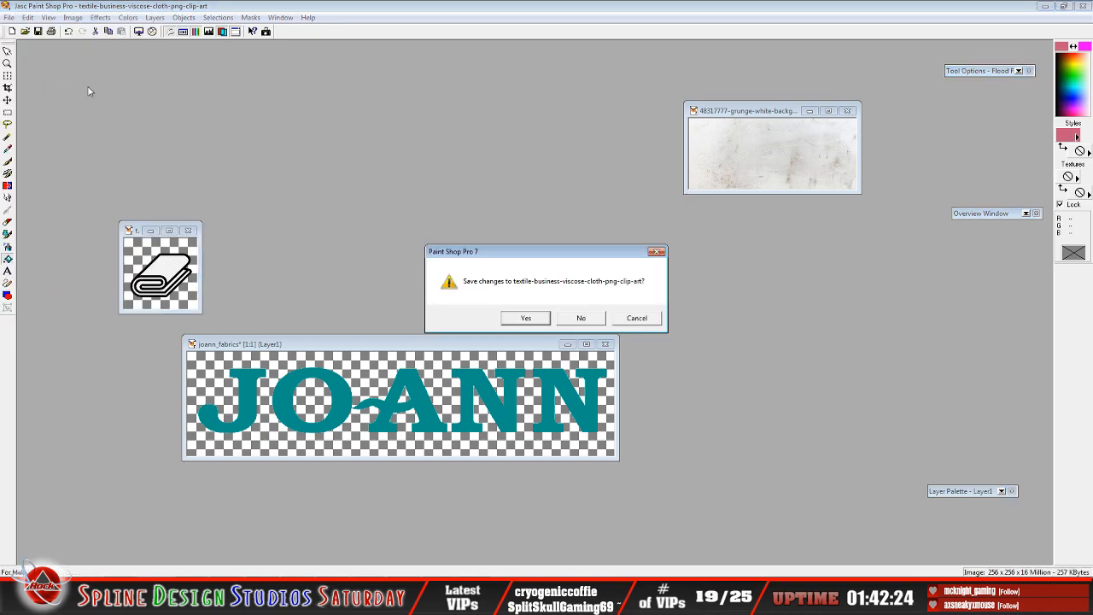
click(579, 319)
- Close the white grunge background and joann_fabrics images without saving their changes
click(723, 110)
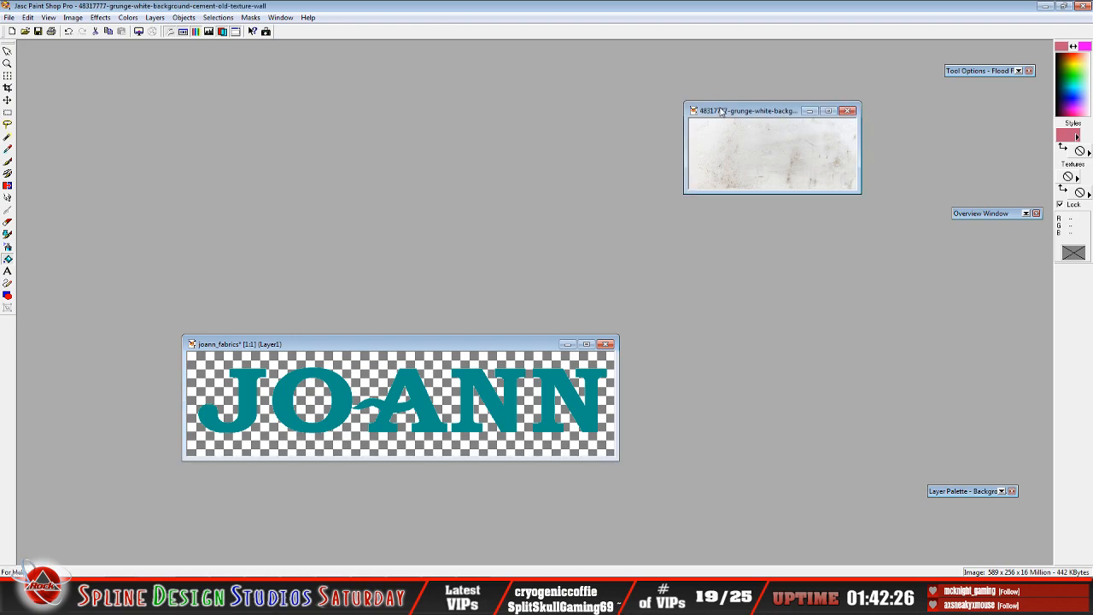
click(8, 17)
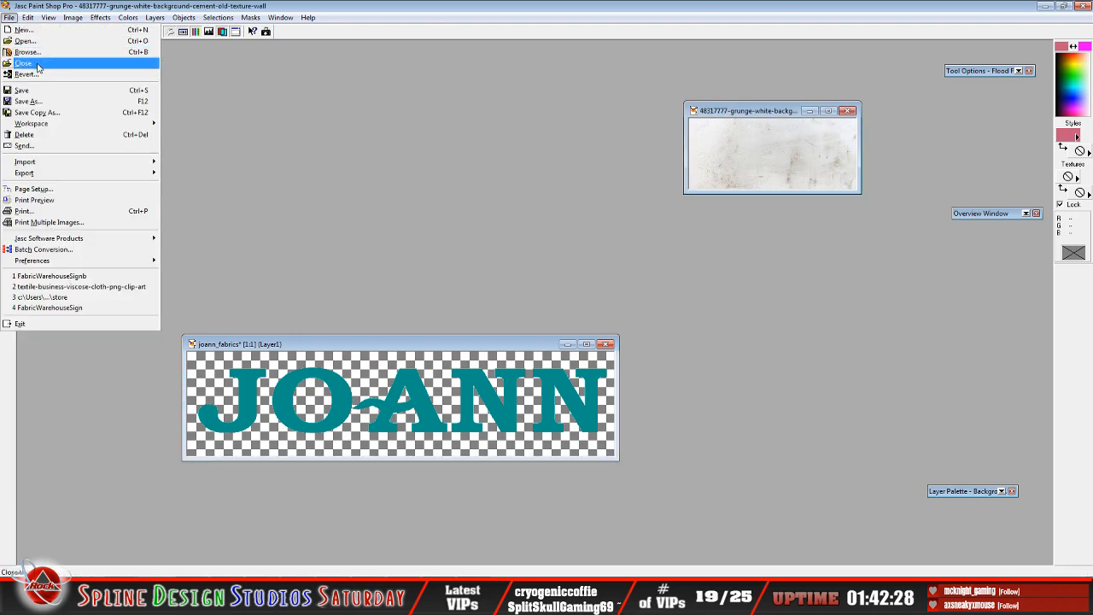
click(38, 65)
click(588, 320)
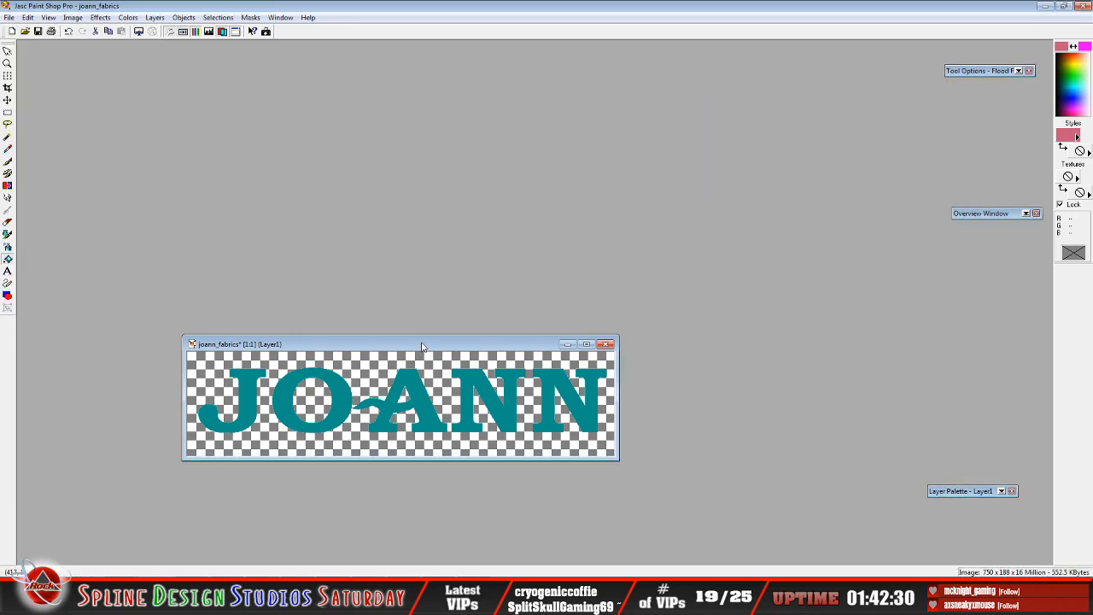
click(11, 17)
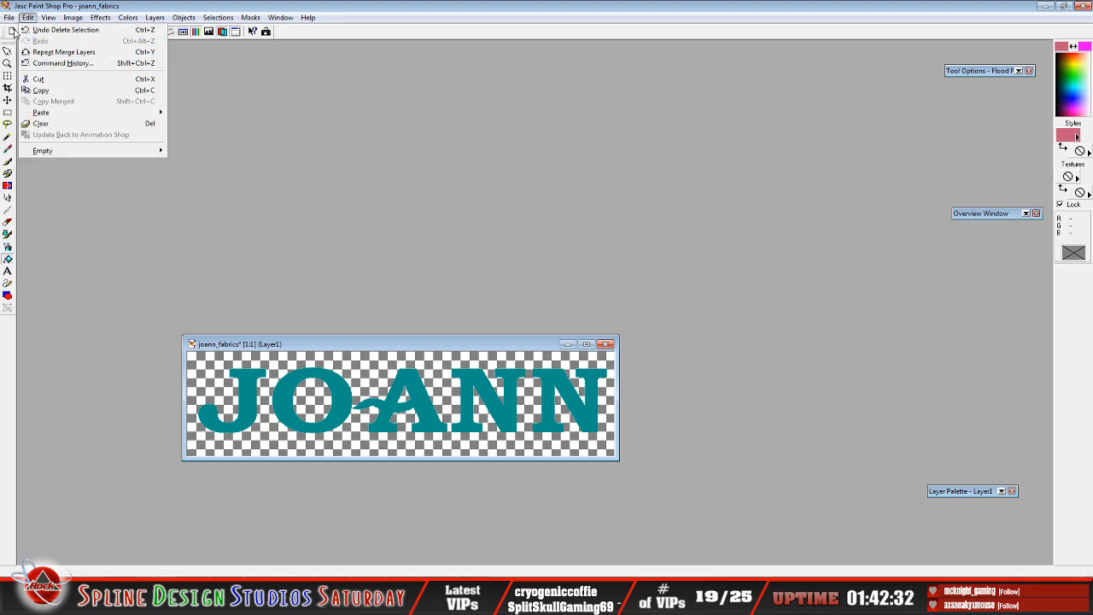
click(35, 66)
click(561, 317)
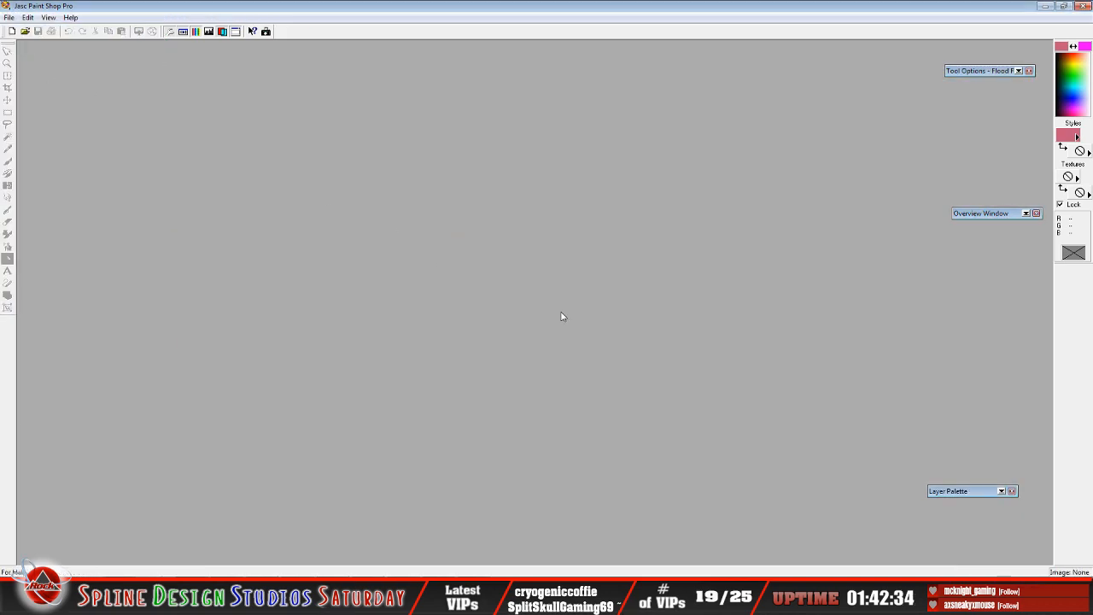
- Exit Paint Shop Pro, ending the stopped program, and minimize the CoOp textures folder to return to the desktop
click(26, 18)
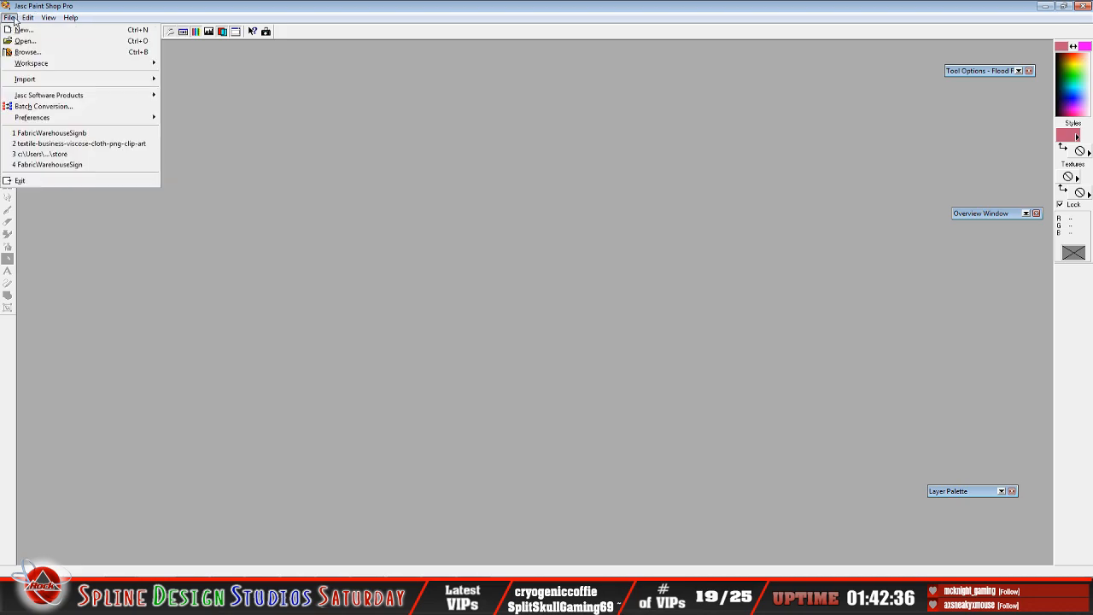
click(67, 182)
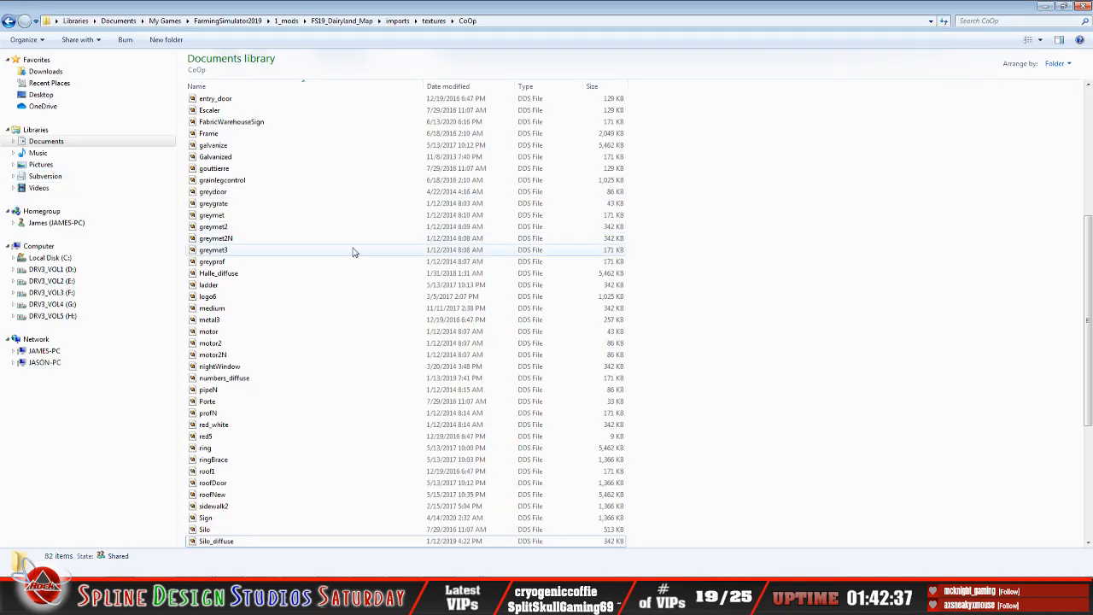
click(1044, 11)
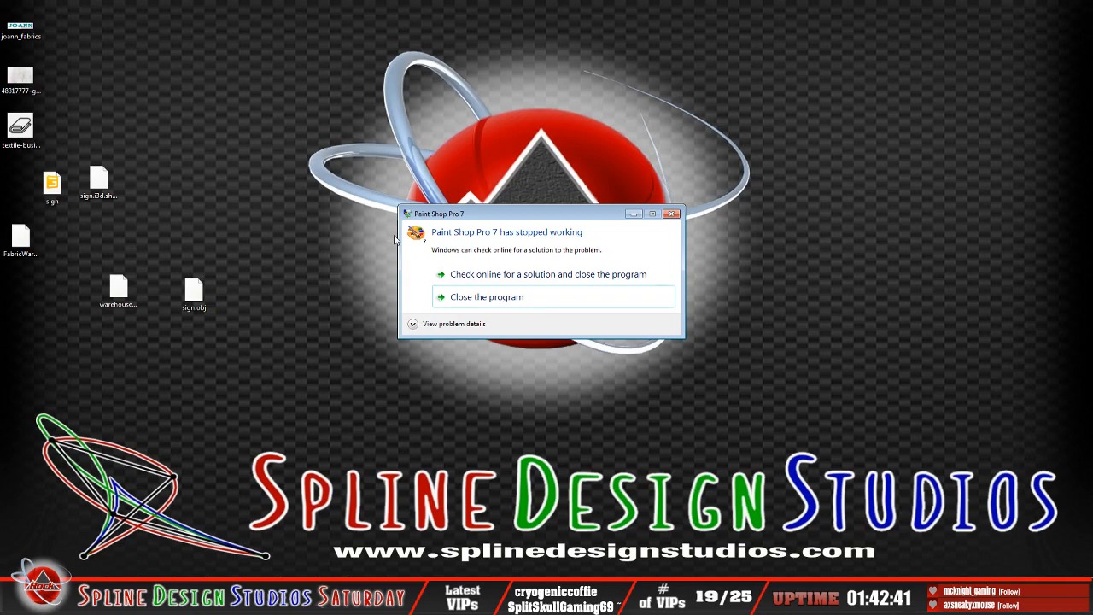
click(501, 299)
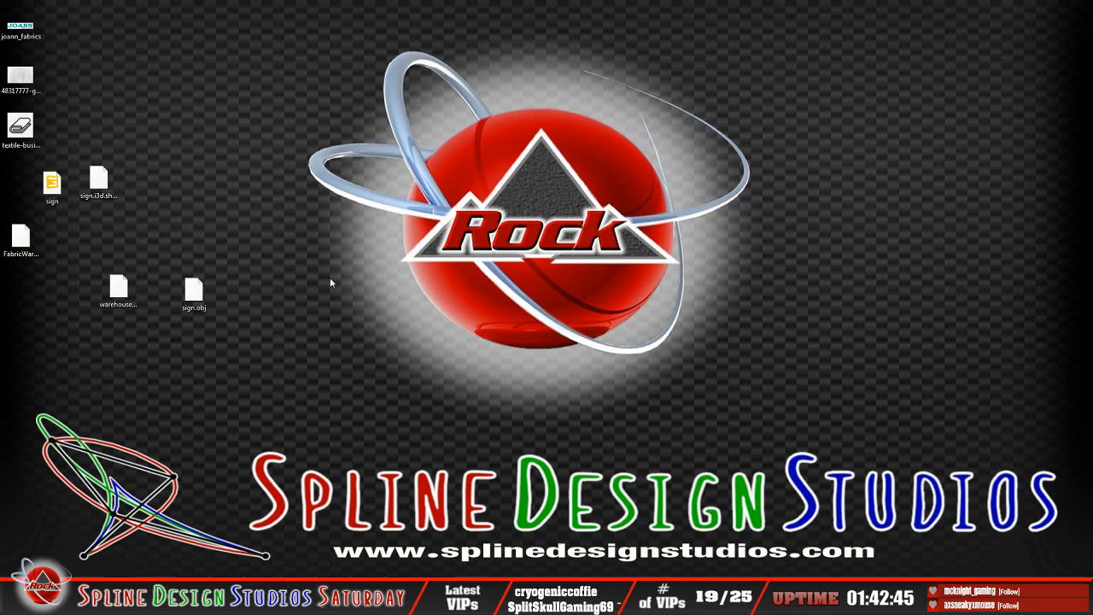
- Reposition the FabricWarehouseSignb PSD file on the desktop and open it with Paint Shop Pro 7
click(19, 246)
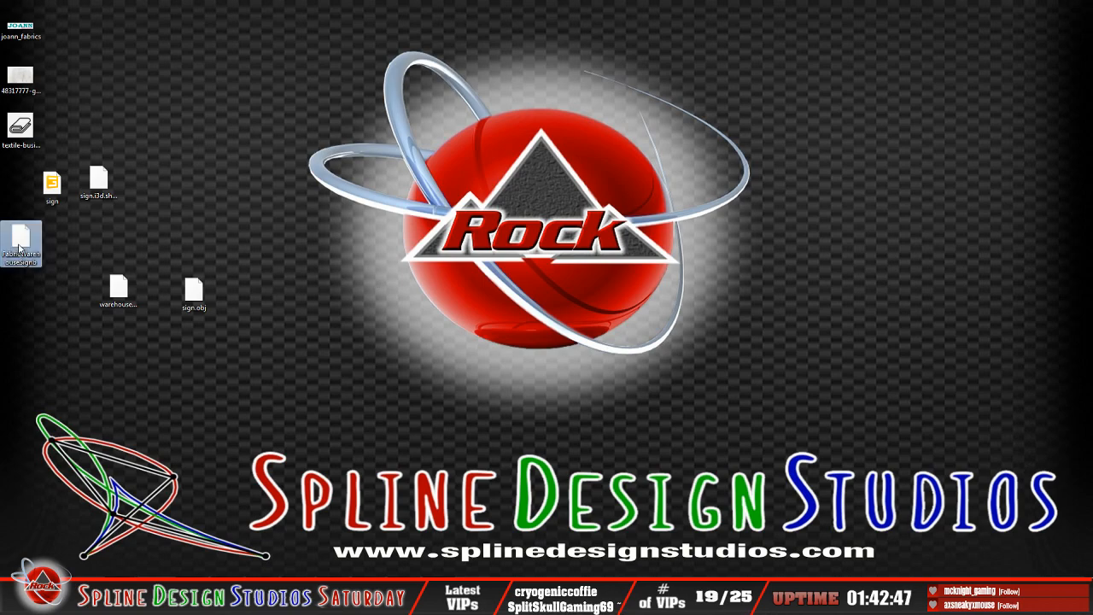
drag(19, 246, 112, 236)
right_click(112, 236)
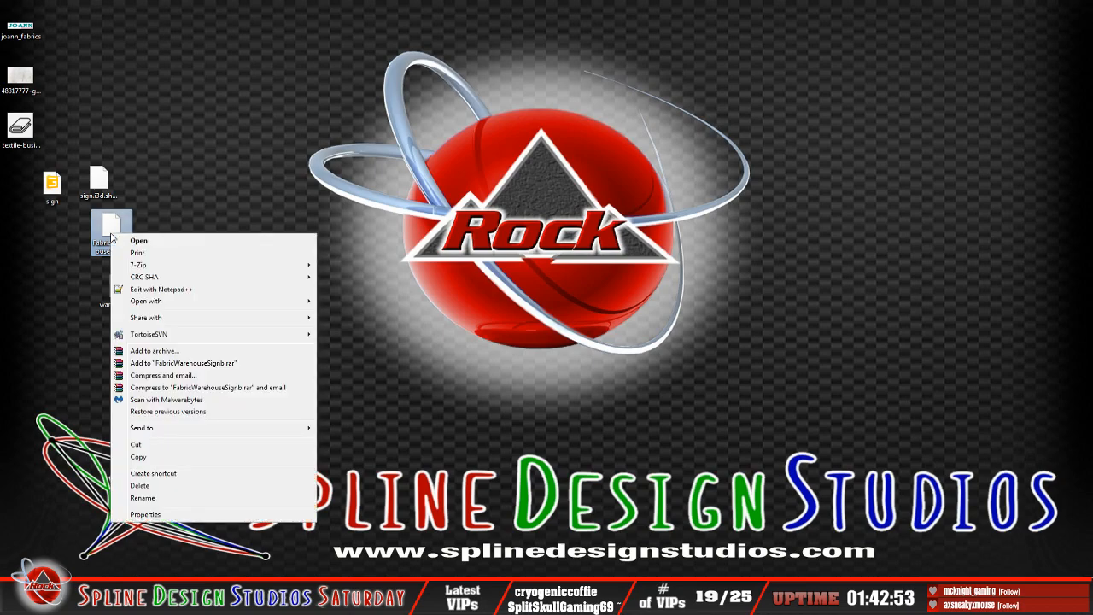
mouse_move(188, 301)
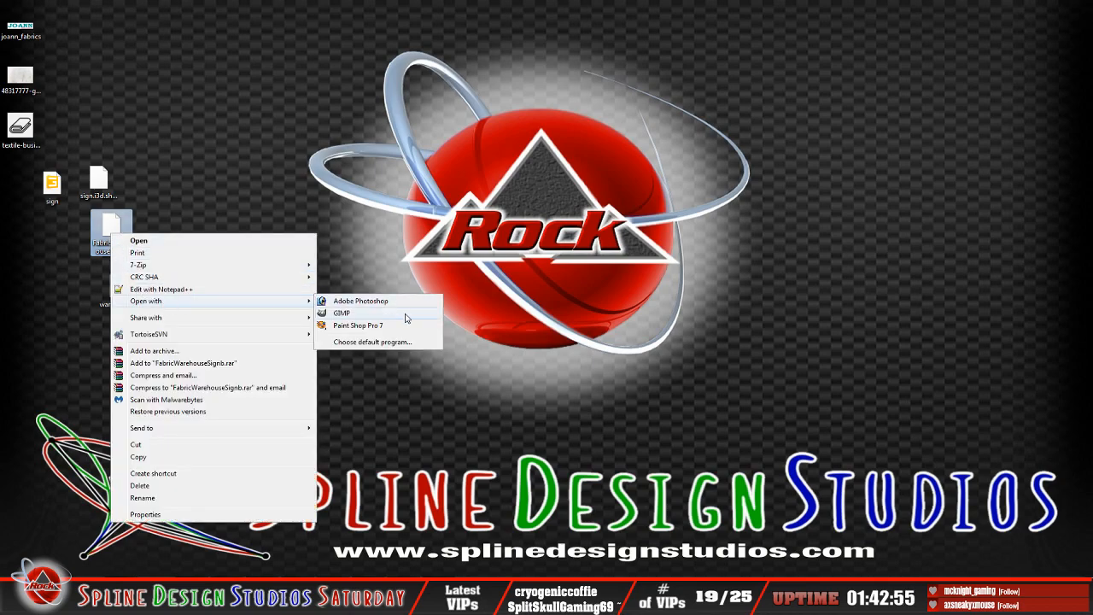
click(410, 325)
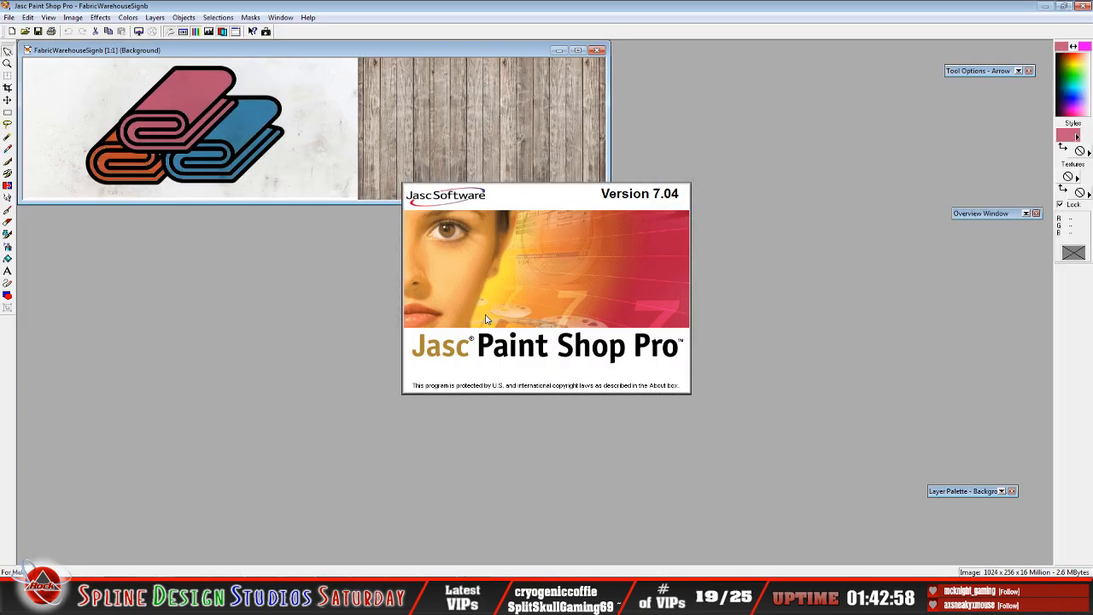
click(620, 367)
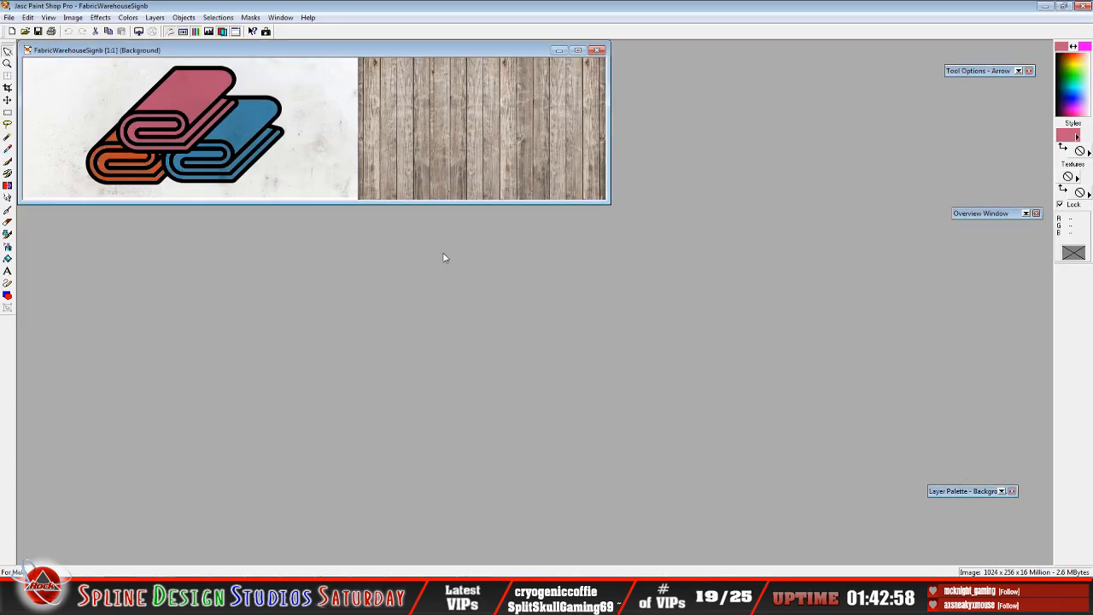
drag(210, 50, 249, 108)
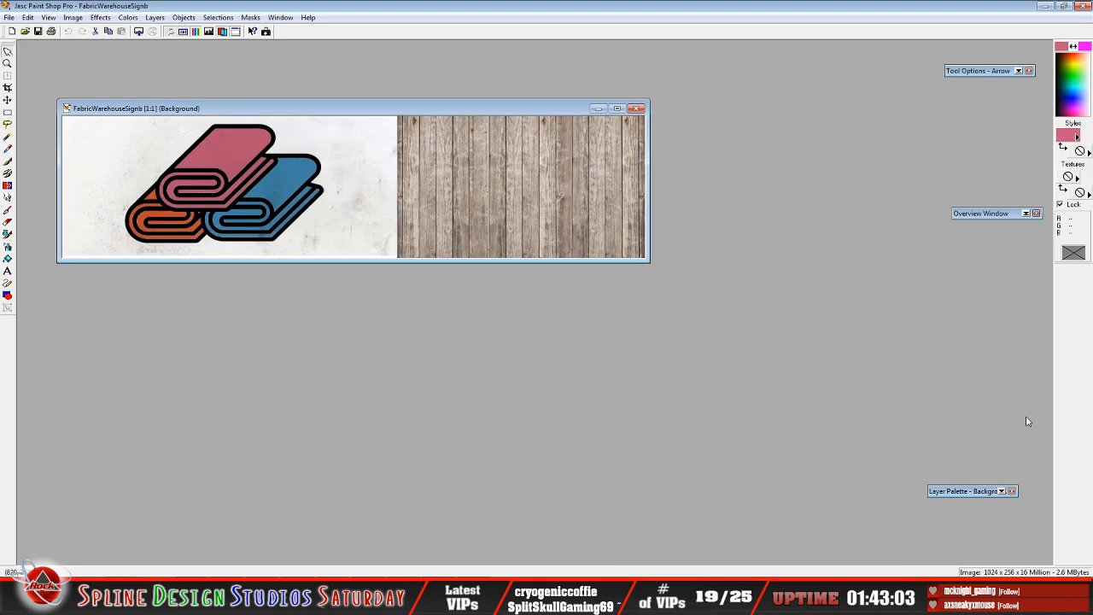
- Review the sign image's layers and flatten them all into one background layer
mouse_move(964, 492)
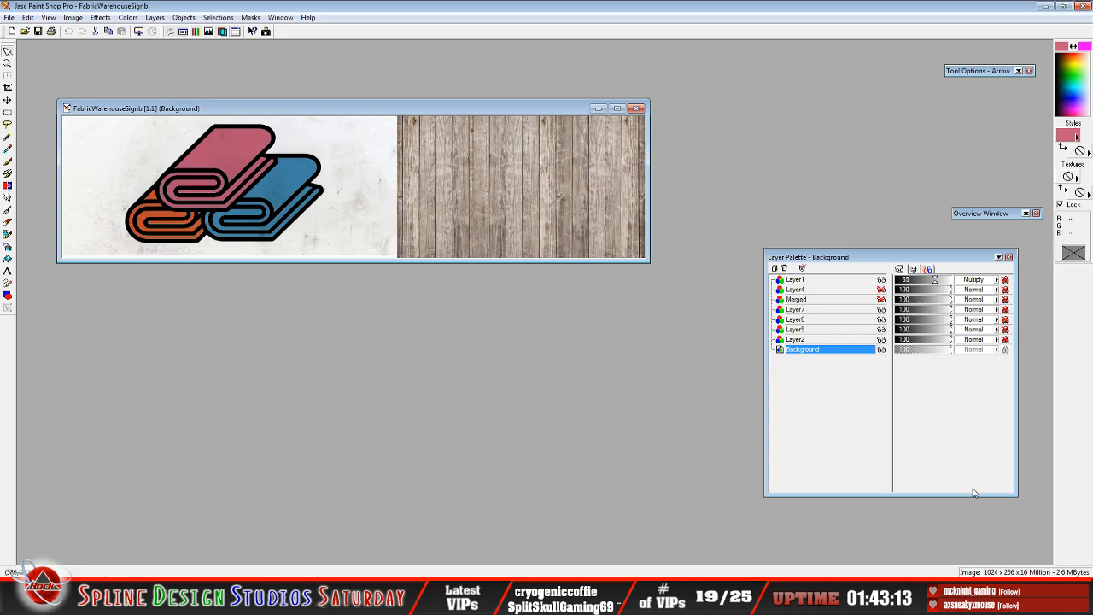
click(154, 17)
mouse_move(195, 141)
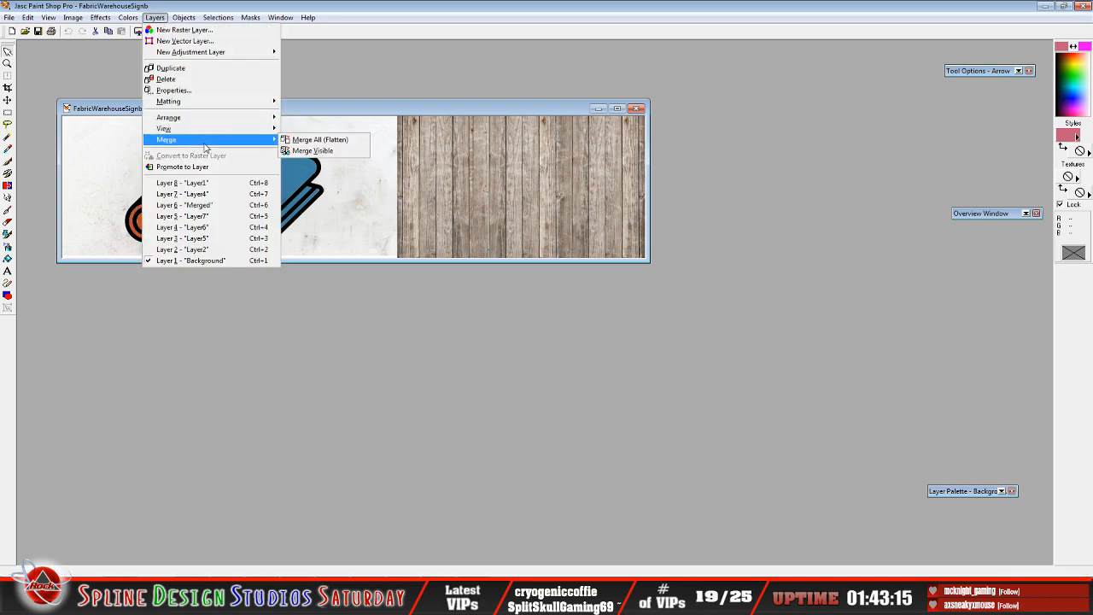
click(350, 143)
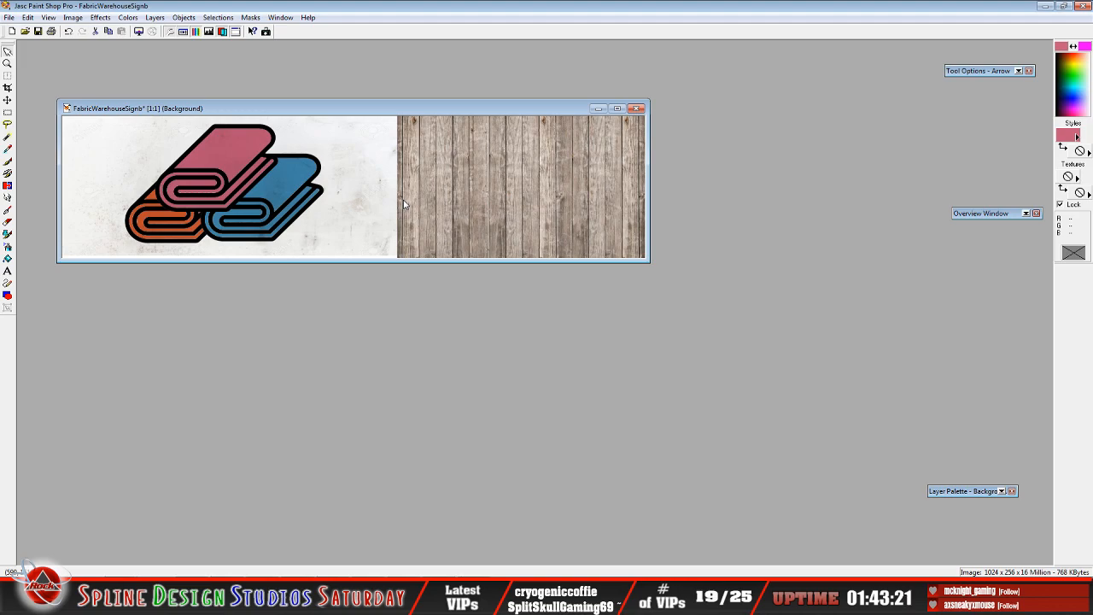
- Save the flattened sign to the desktop as FabricWarehouseSignb.dds in DXT1 RGB (No Alpha) format with generated MIP maps
click(9, 17)
click(38, 103)
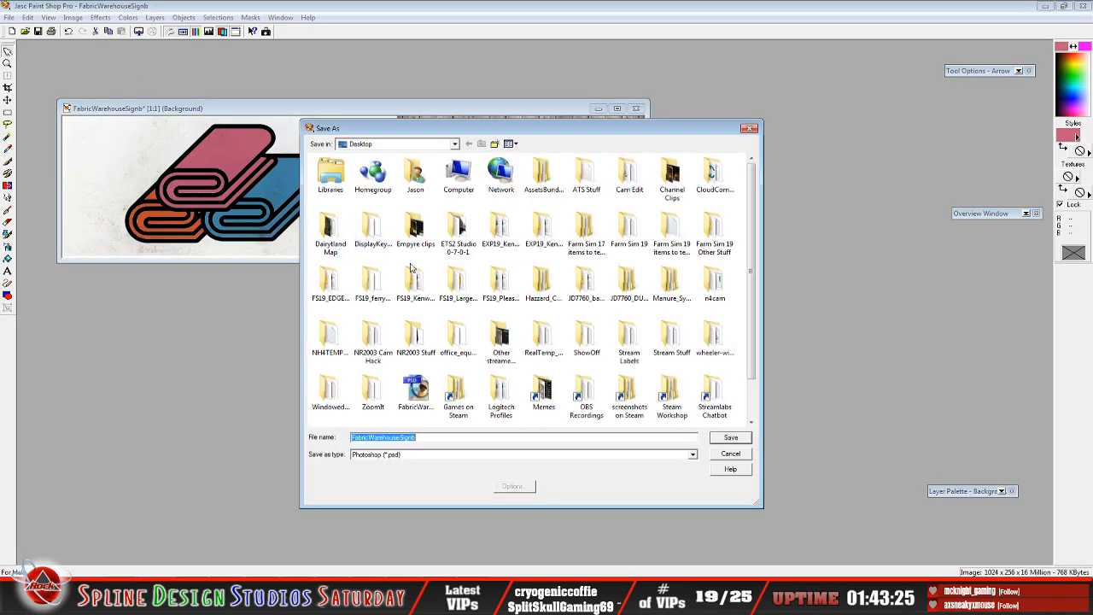
click(693, 455)
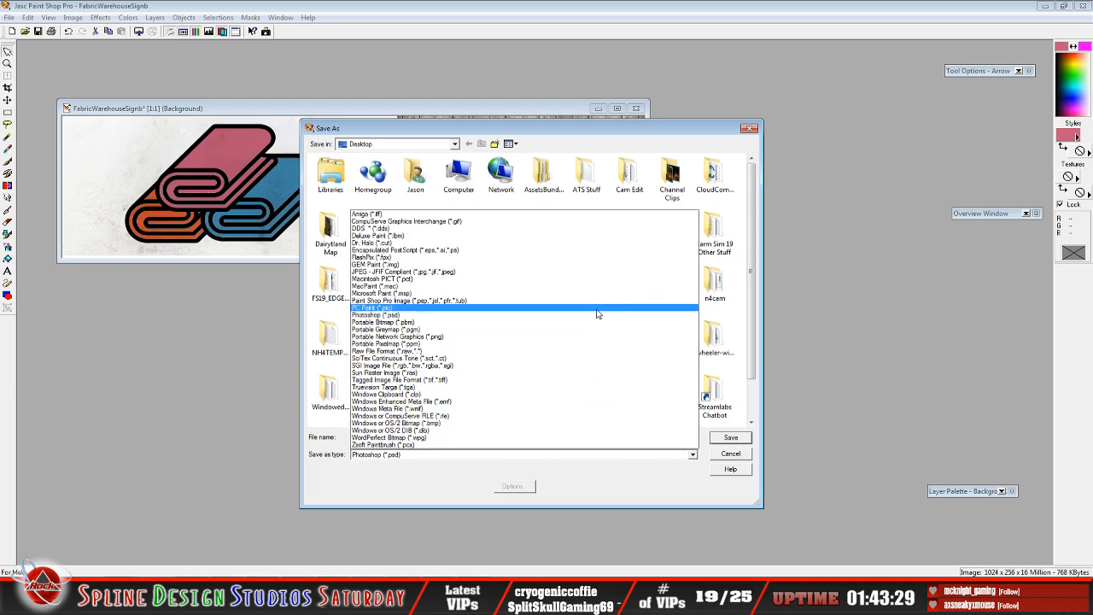
click(554, 229)
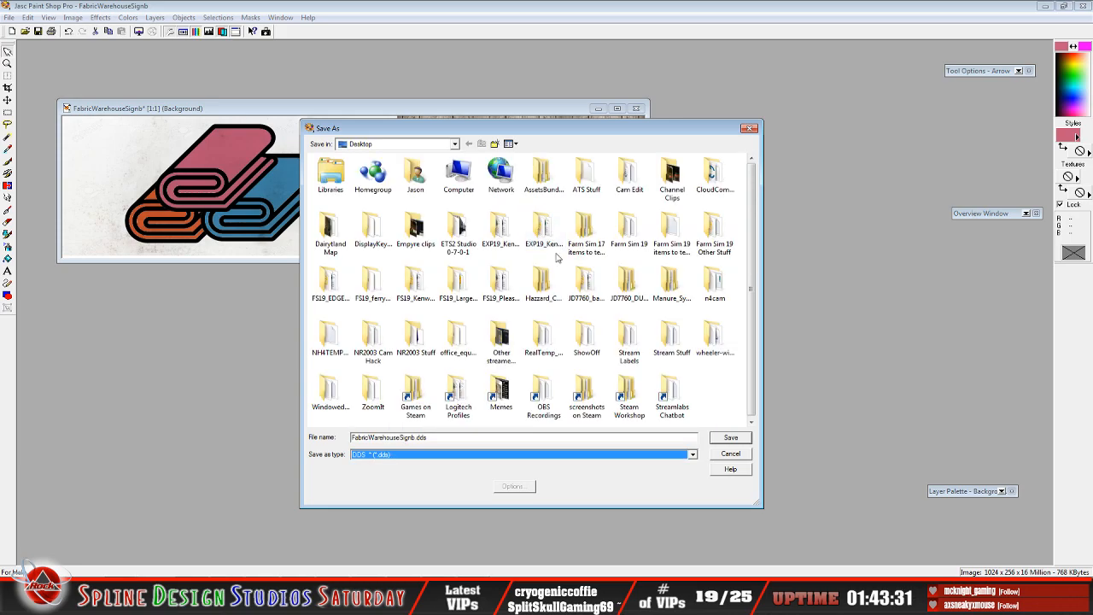
click(455, 439)
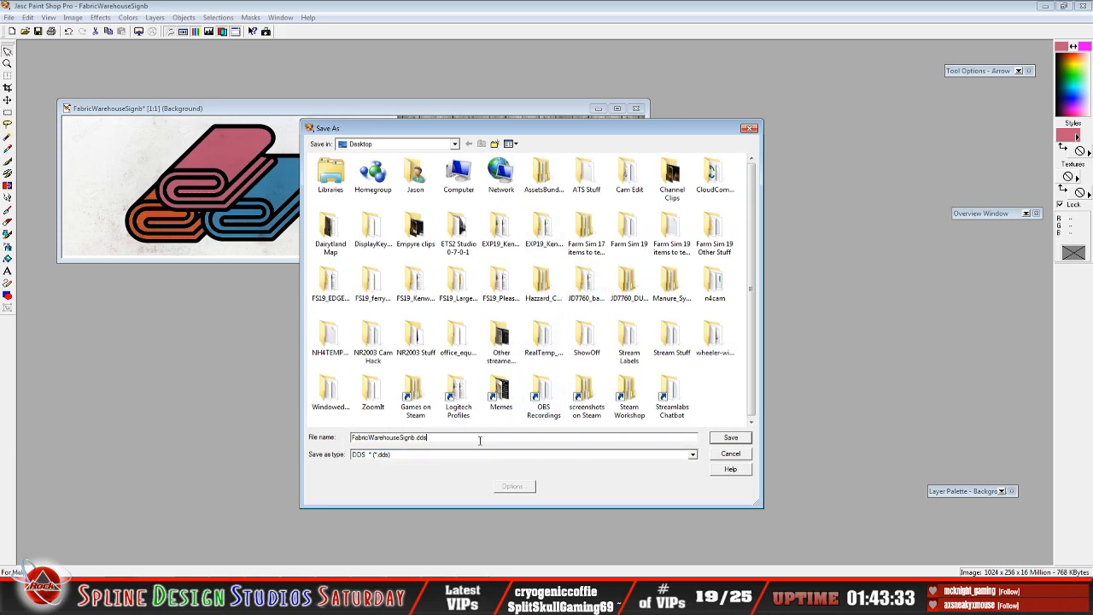
click(732, 438)
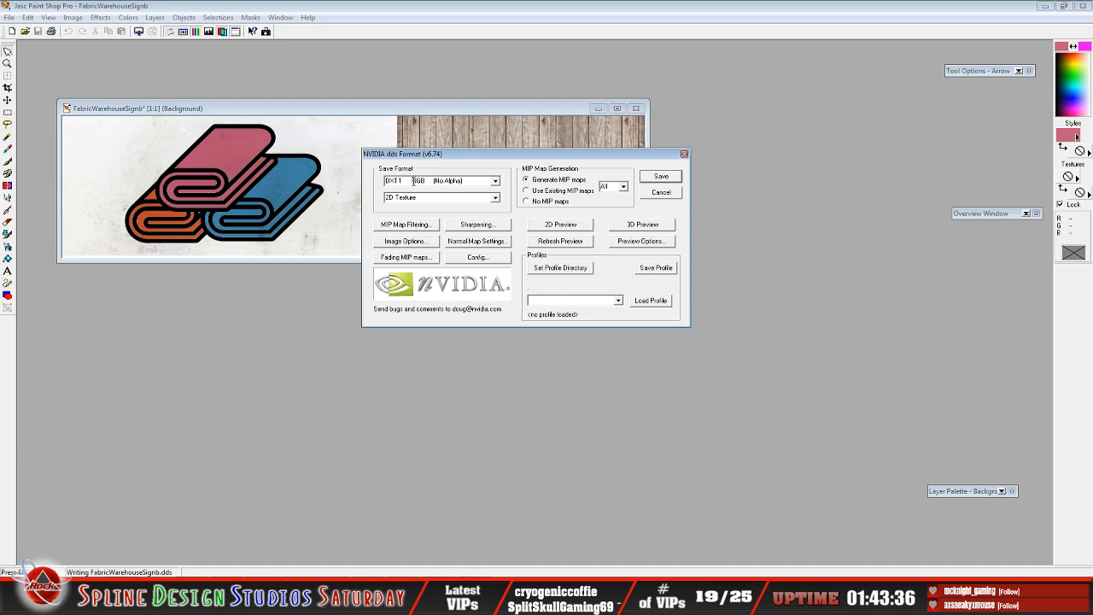
click(662, 178)
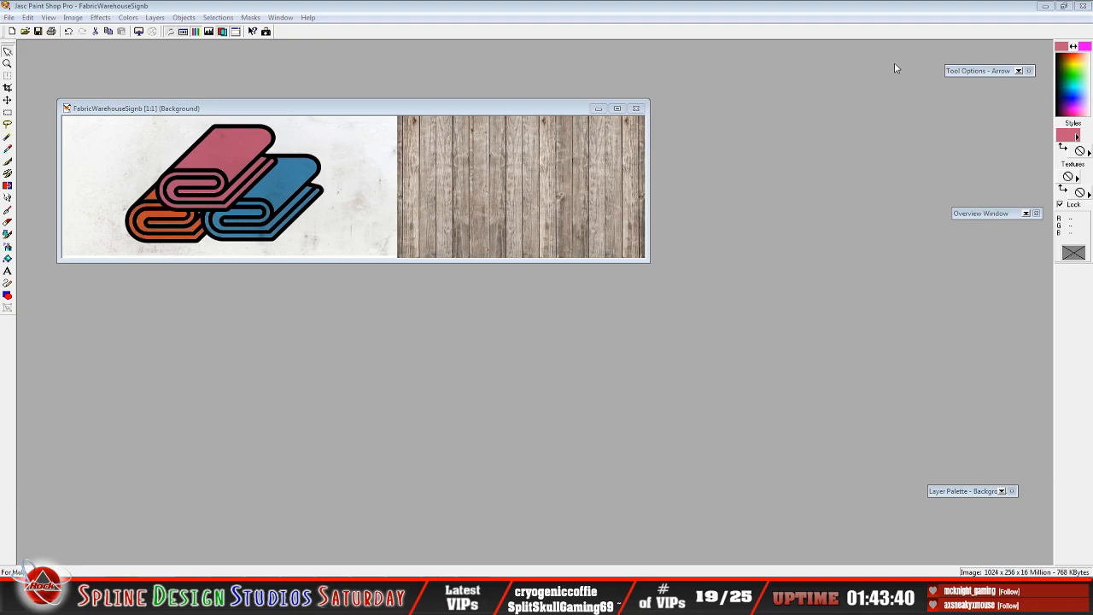
- Copy the FabricWarehouseSignb DDS file from the desktop into the map's CoOp textures folder
click(1045, 7)
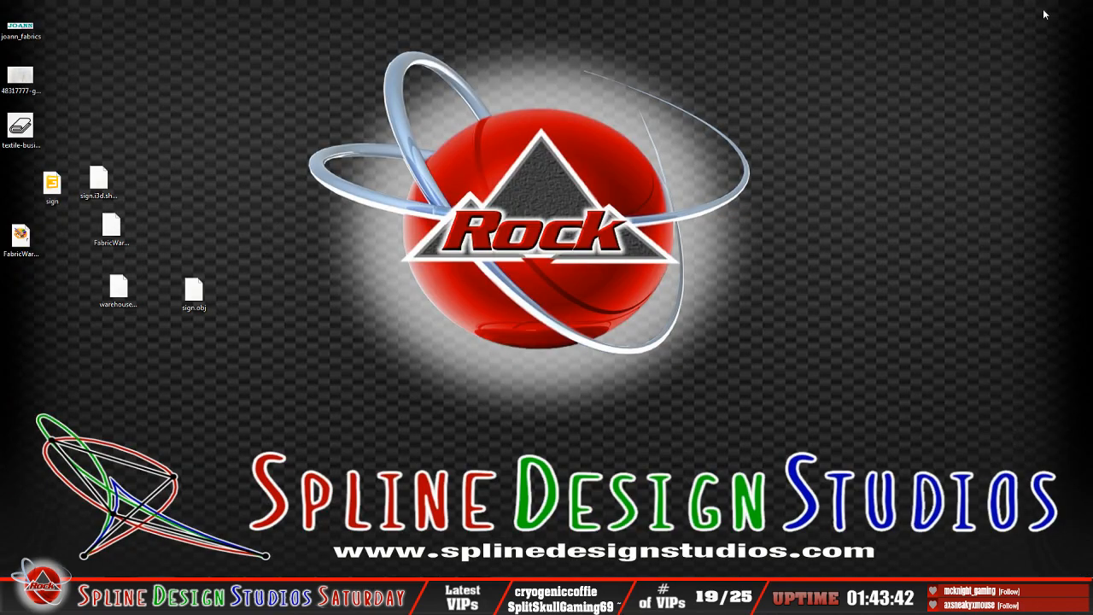
click(22, 239)
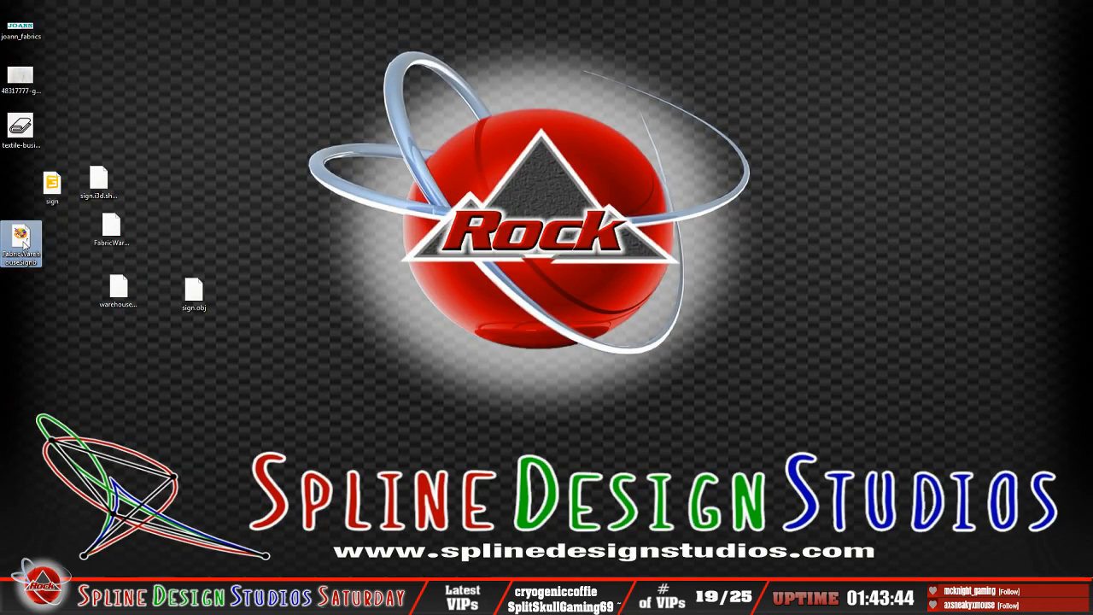
drag(23, 242, 167, 174)
right_click(168, 174)
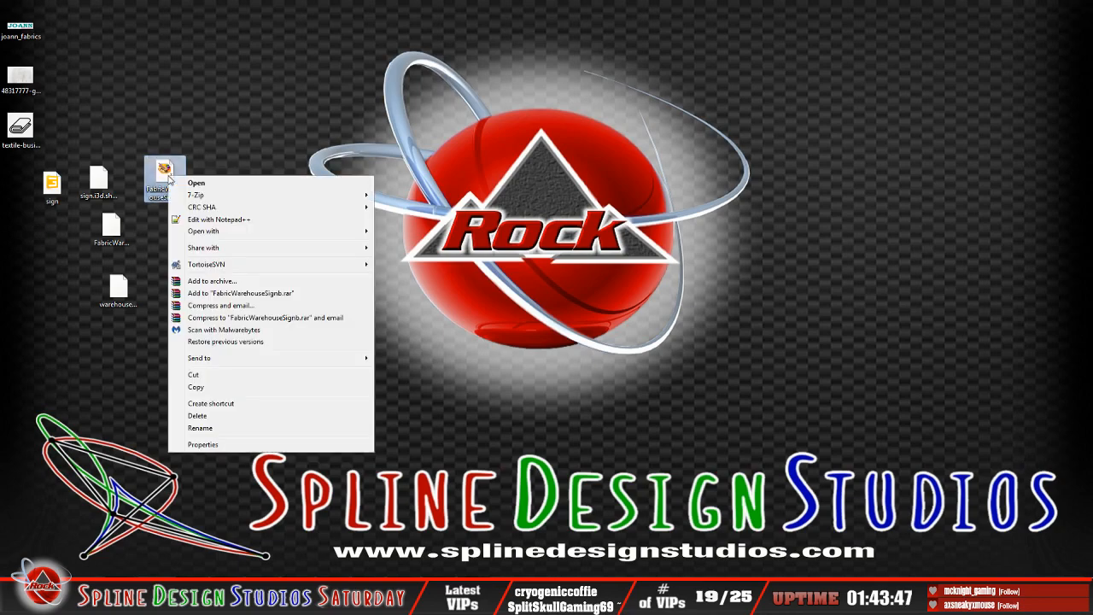
click(215, 389)
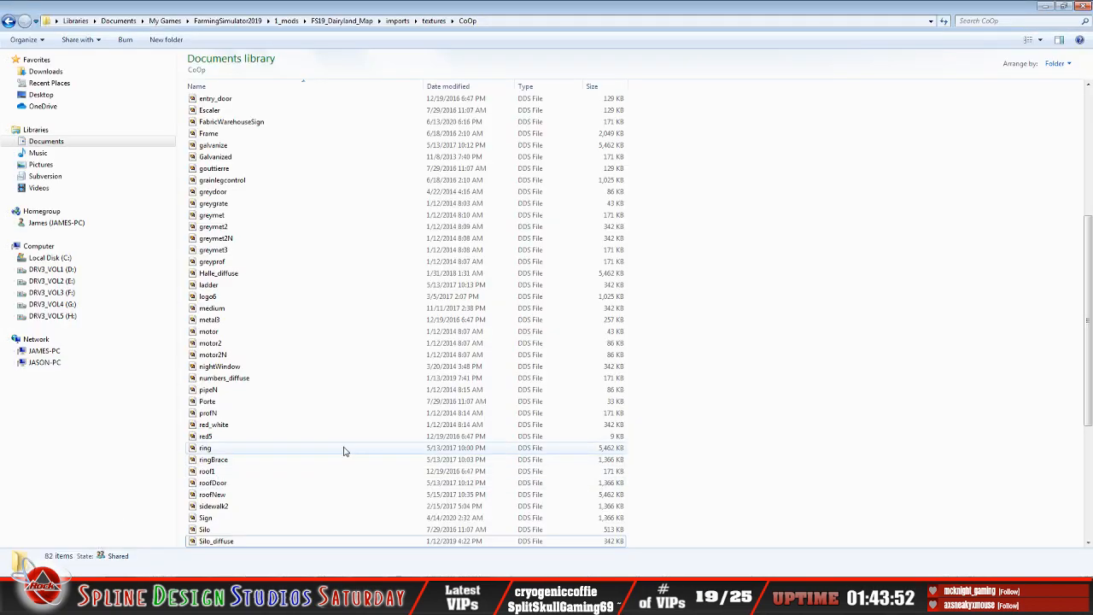
right_click(343, 446)
click(372, 335)
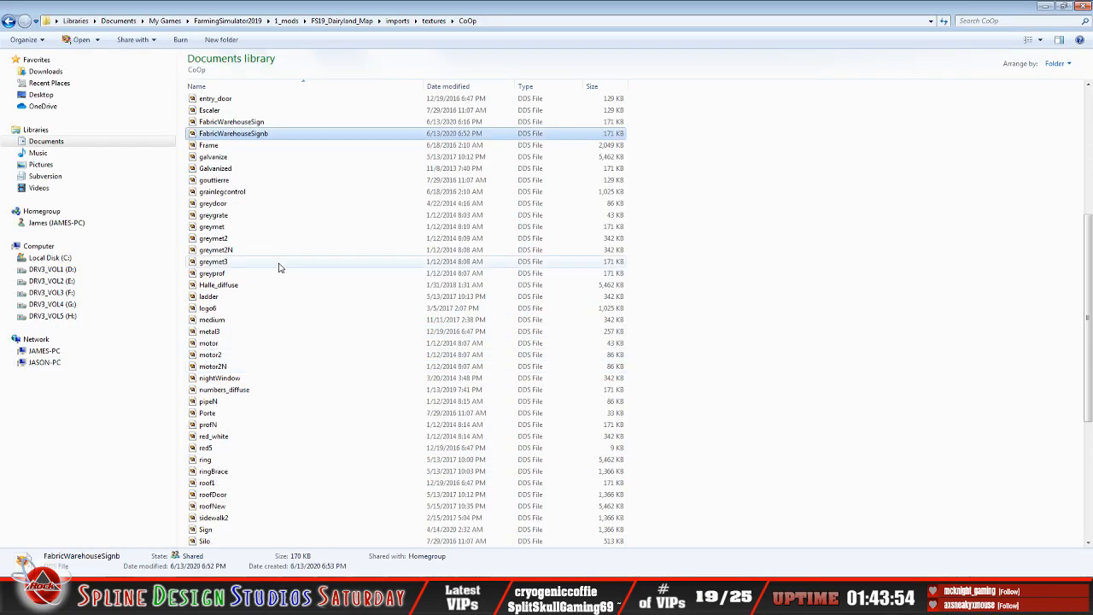
click(1046, 6)
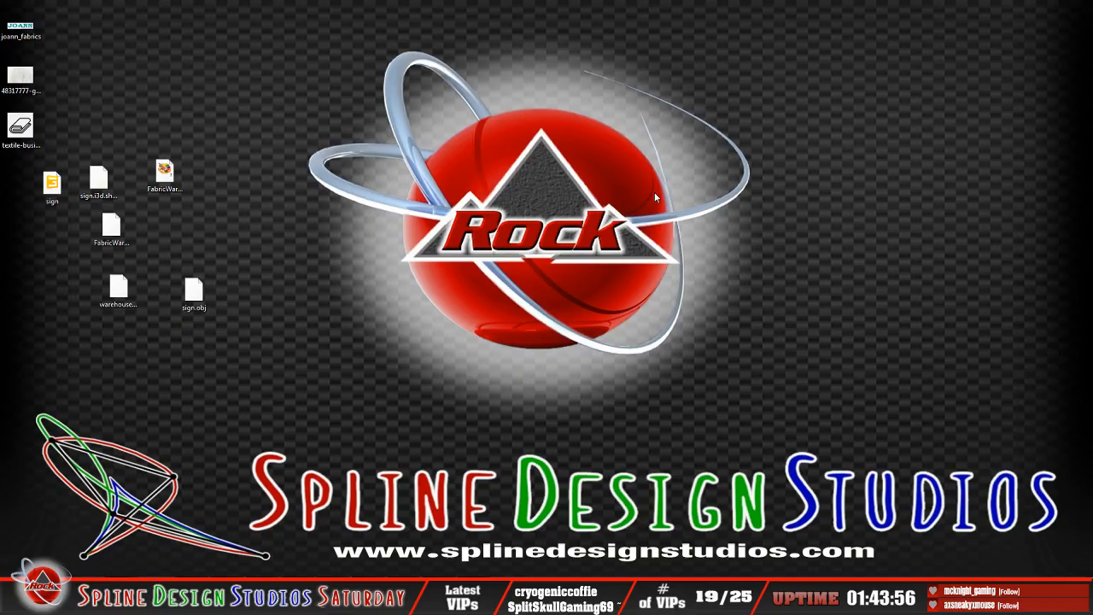
- Open the desktop's sign.i3d file in Notepad++ and change its texture filename to FabricWarehouseSignb.dds
right_click(49, 191)
click(95, 234)
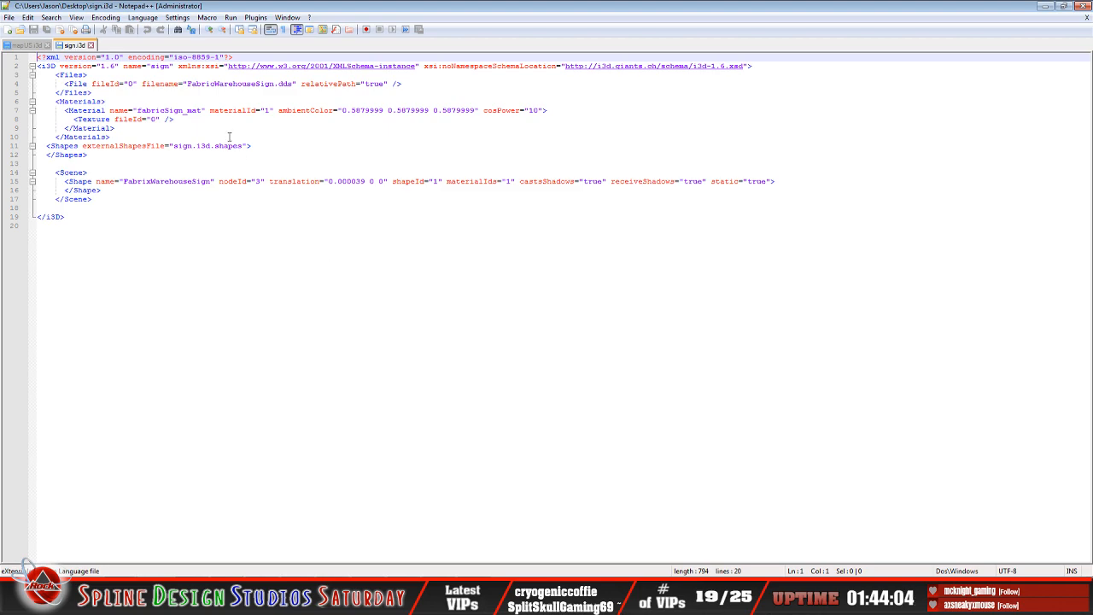
click(274, 83)
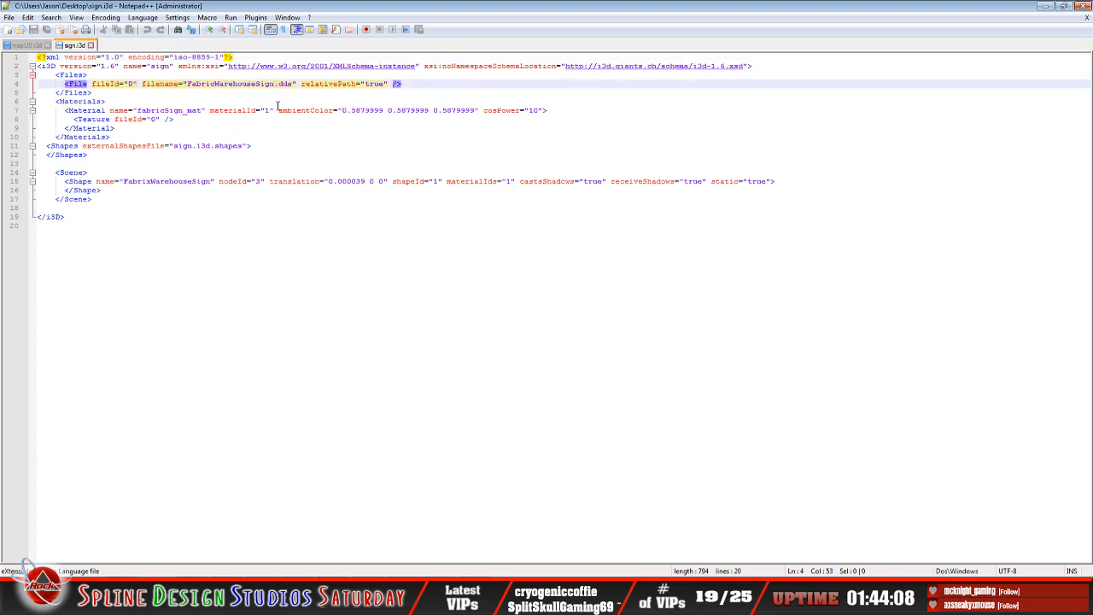
text(N)
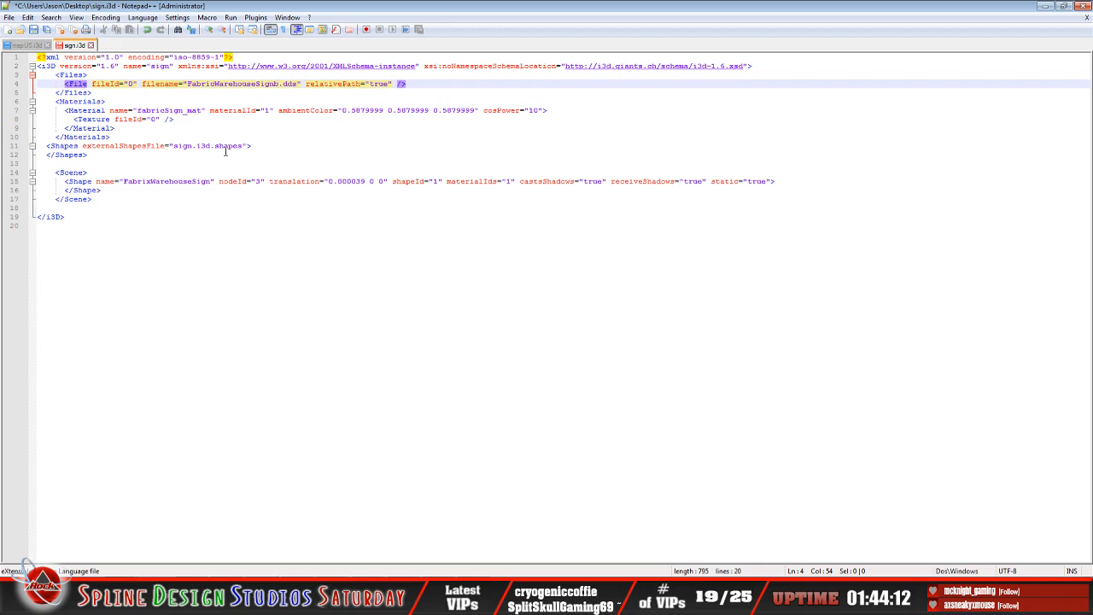
- Rename the material in sign.i3d to fabricSignb_mat, save and close the file, and return to the desktop
click(182, 111)
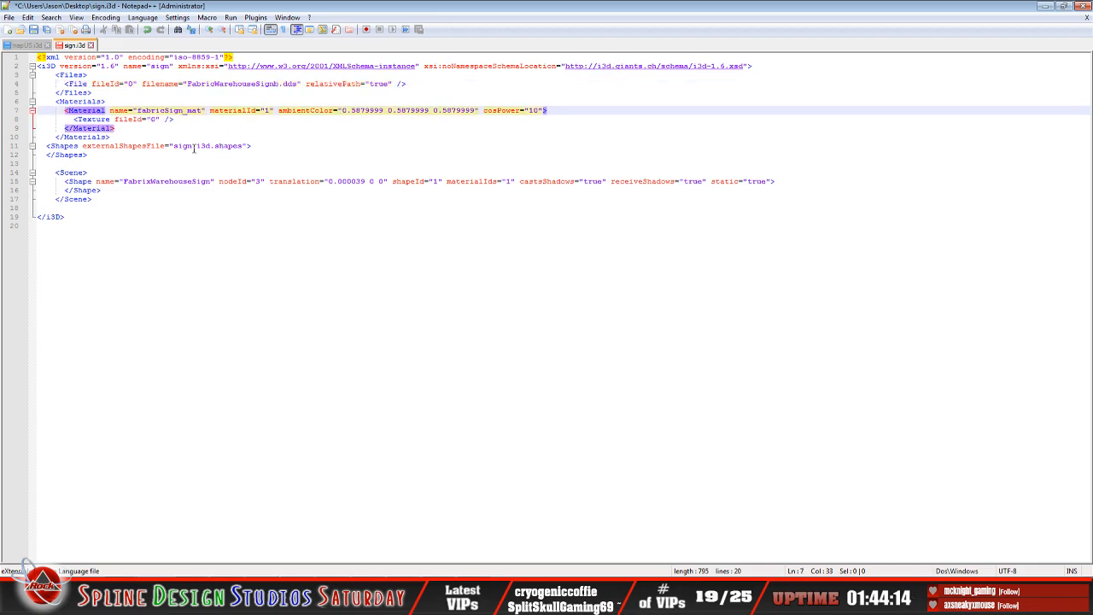
text(b)
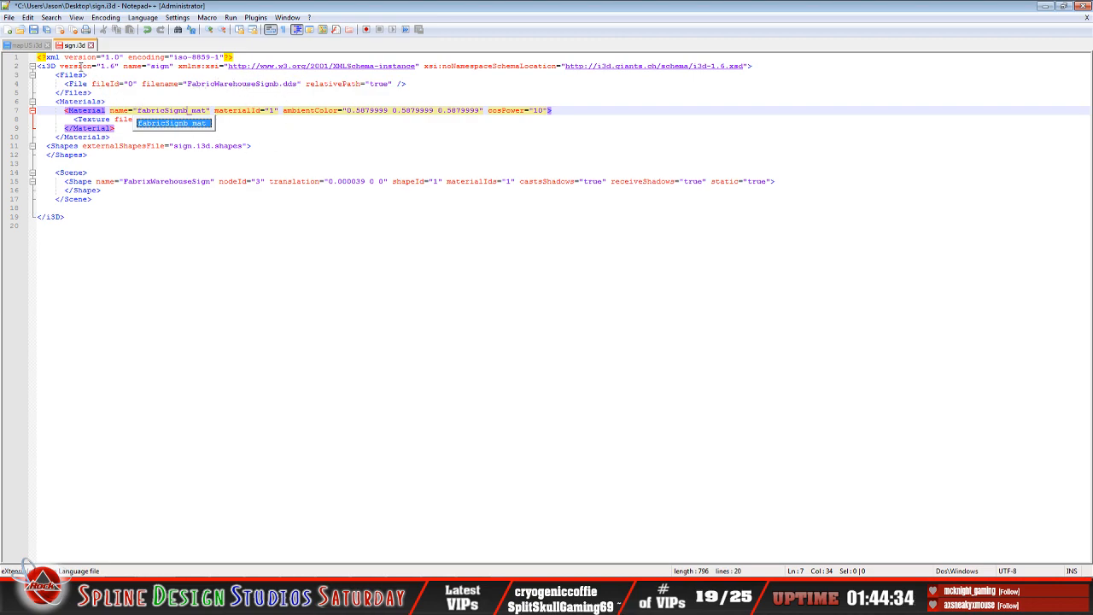
click(8, 17)
click(68, 91)
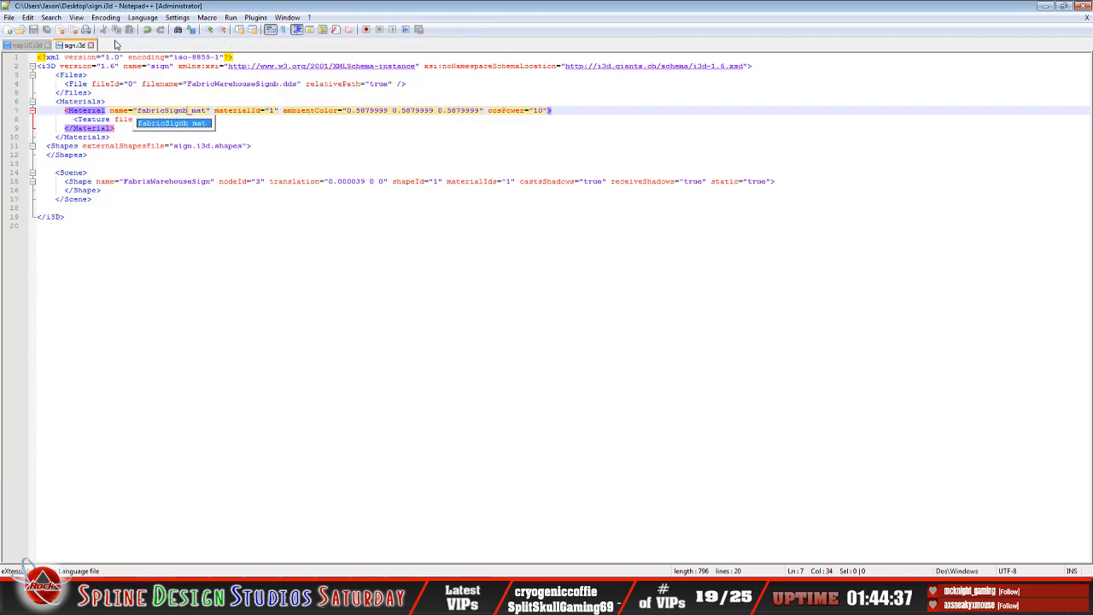
key(ctrl+w)
click(1044, 6)
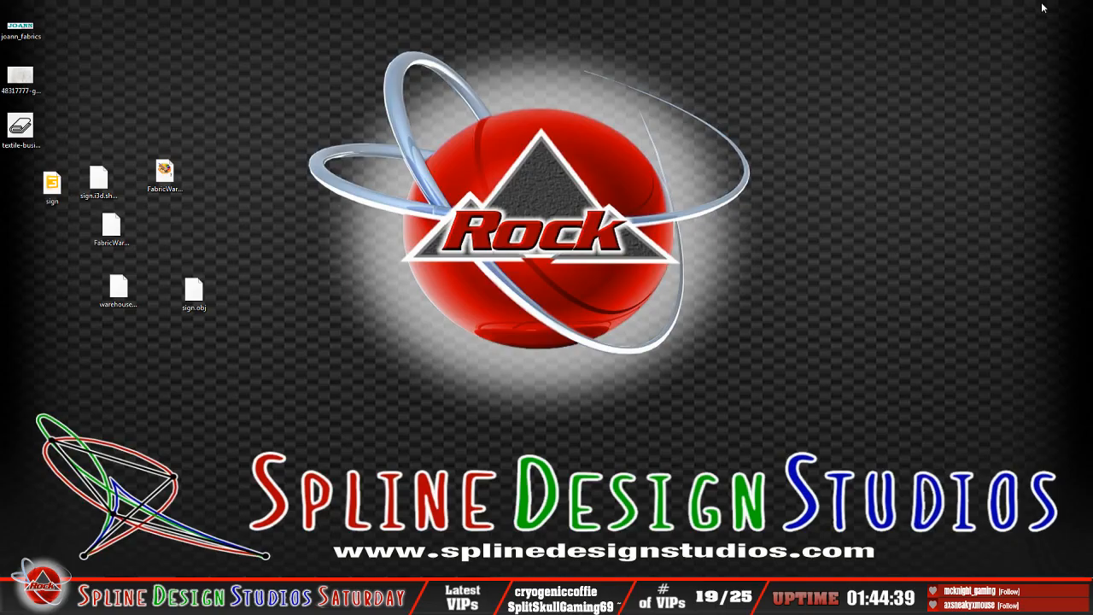
click(52, 184)
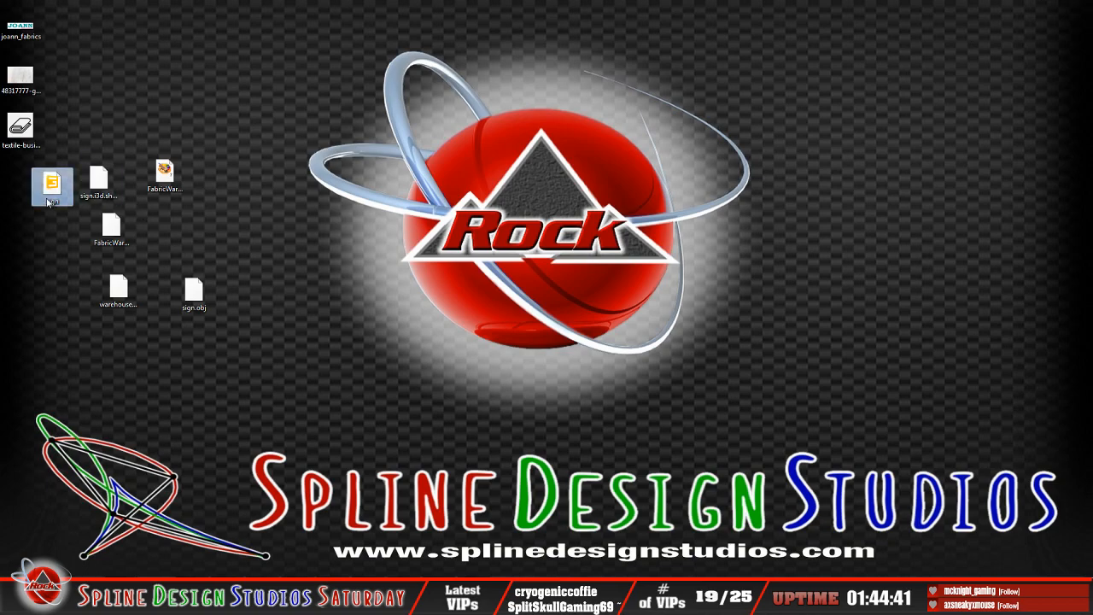
ctrl+click(99, 188)
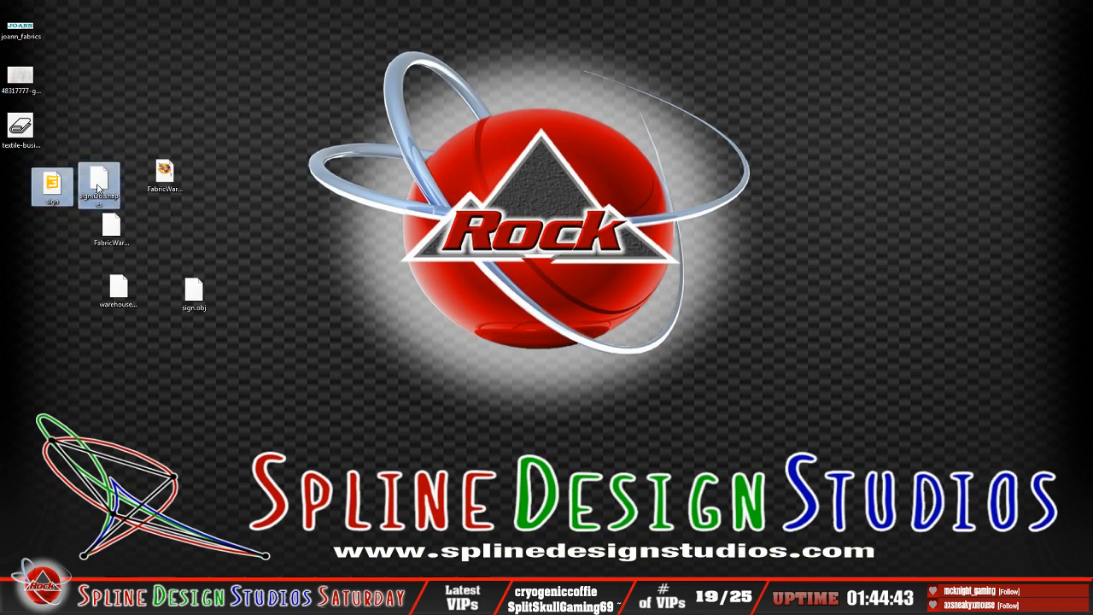
right_click(99, 186)
mouse_move(128, 250)
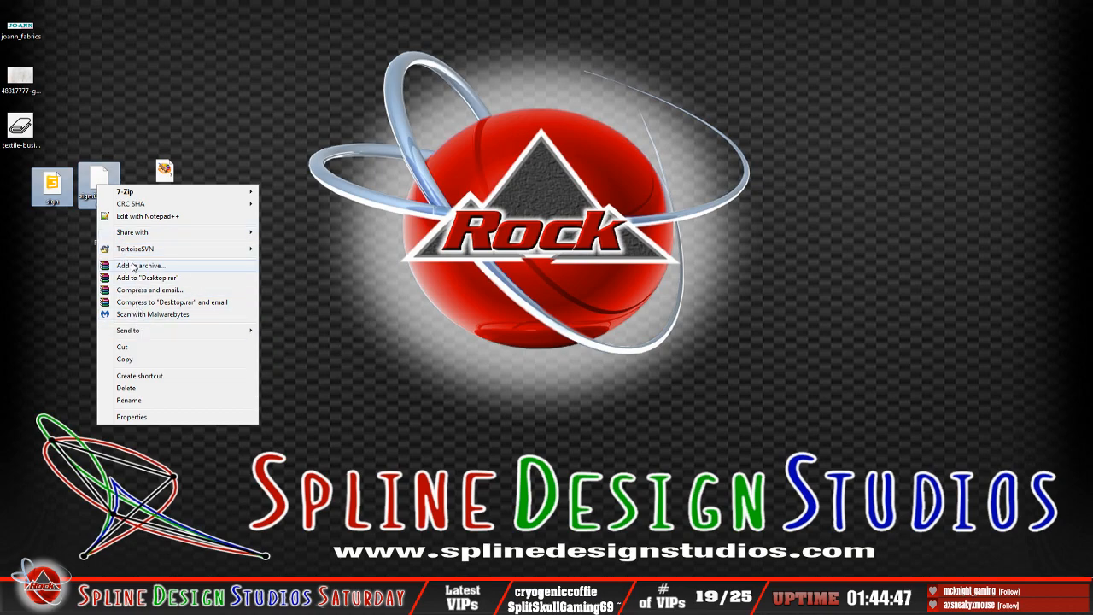
mouse_move(128, 205)
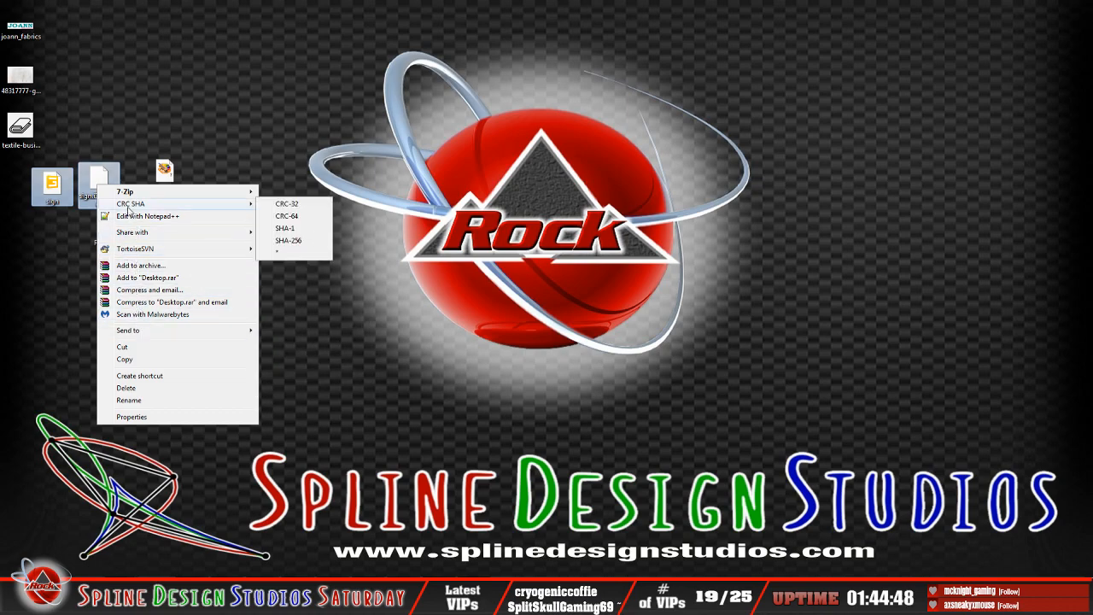
click(462, 340)
- Move the sign and sign.i3d.shapes files from the desktop into the map's CoOp textures folder
click(53, 198)
ctrl+click(100, 187)
right_click(100, 182)
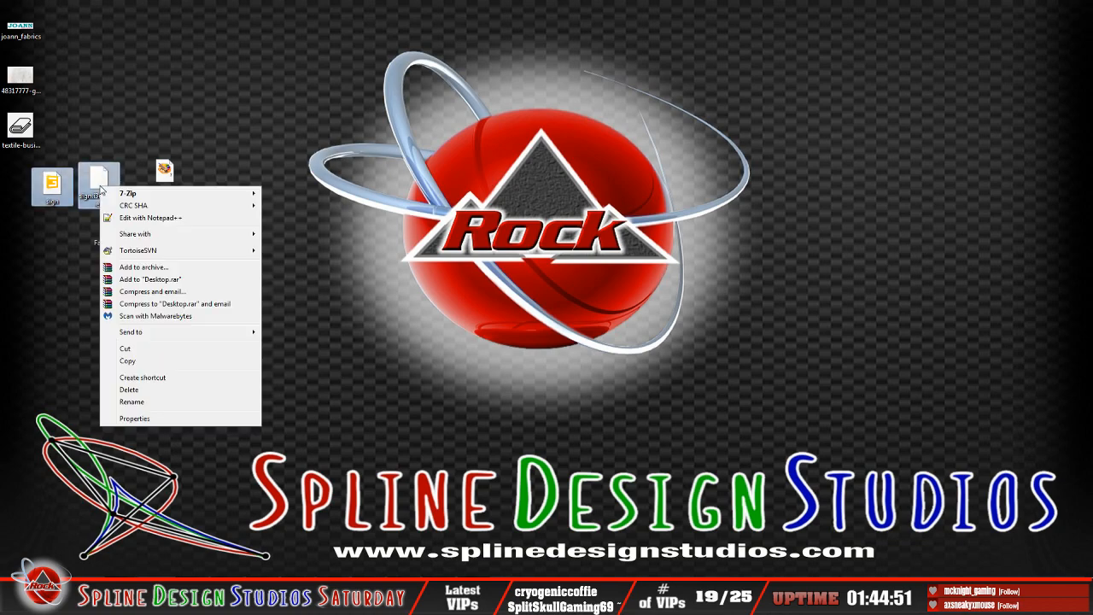
click(128, 351)
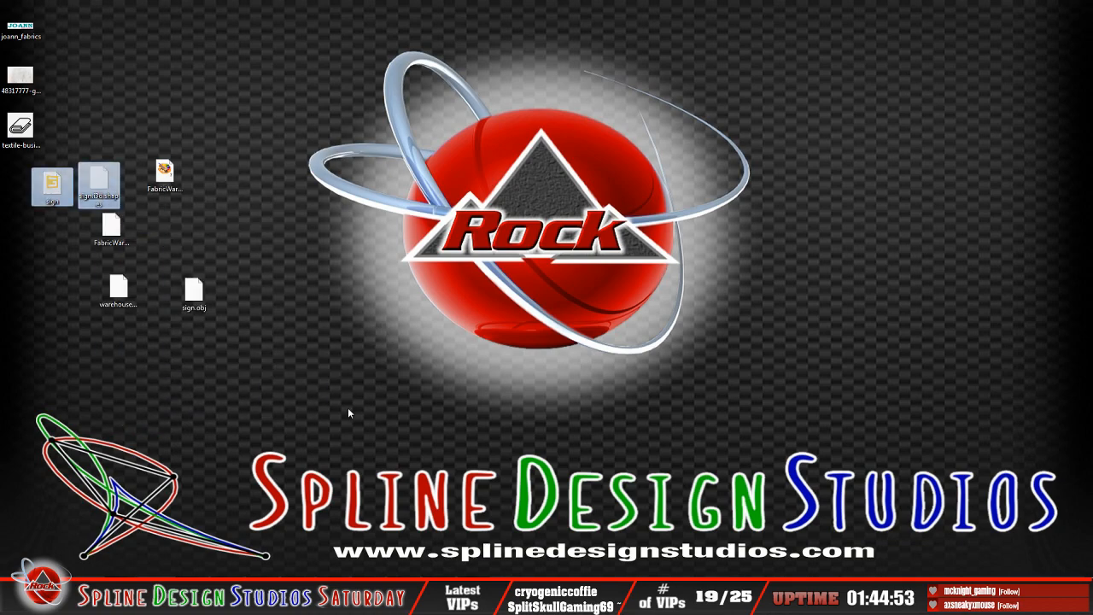
click(154, 598)
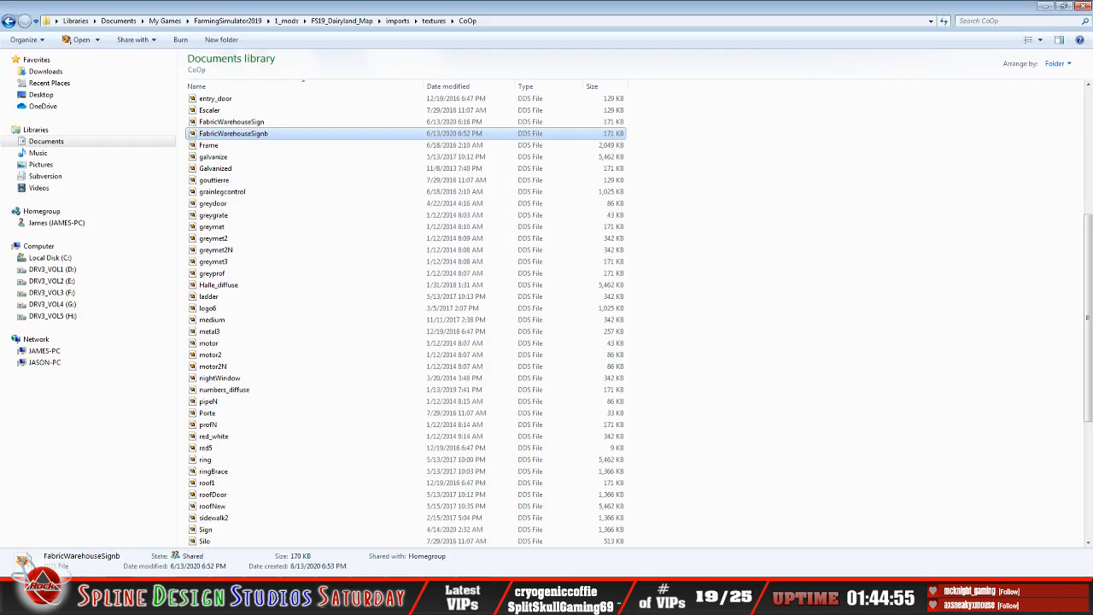
right_click(367, 405)
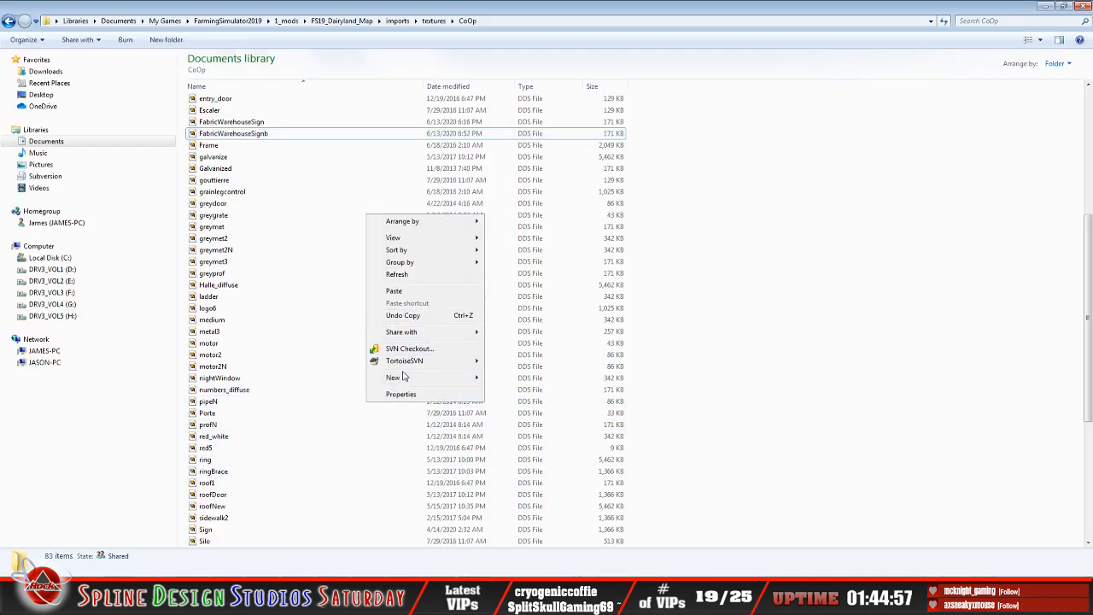
click(394, 292)
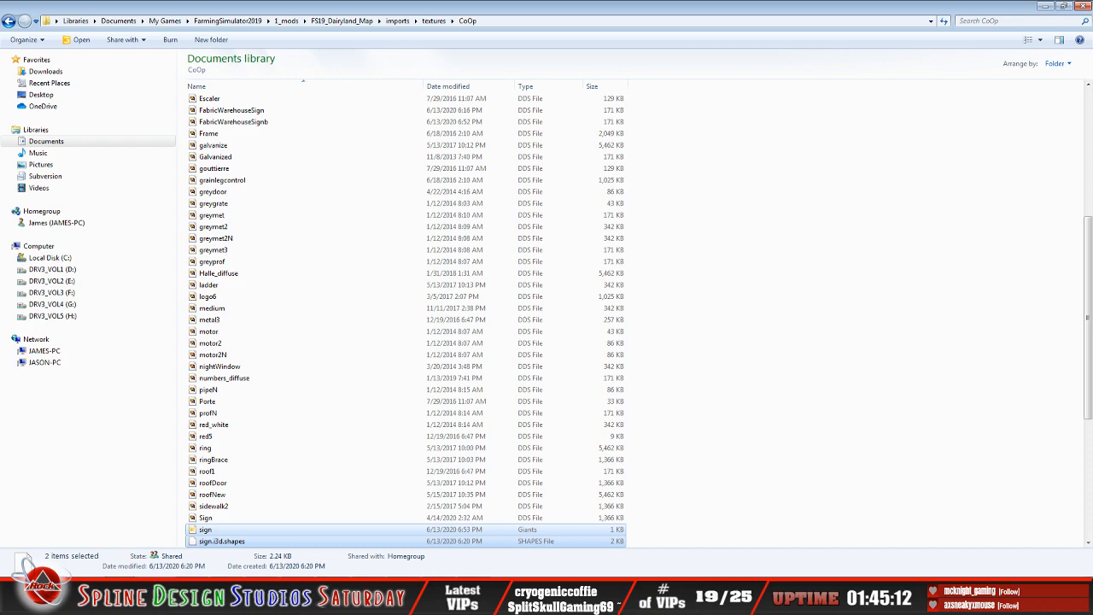
- Switch to GIANTS Editor and import the sign i3d file from the CoOp textures folder into the map
key(alt+Tab)
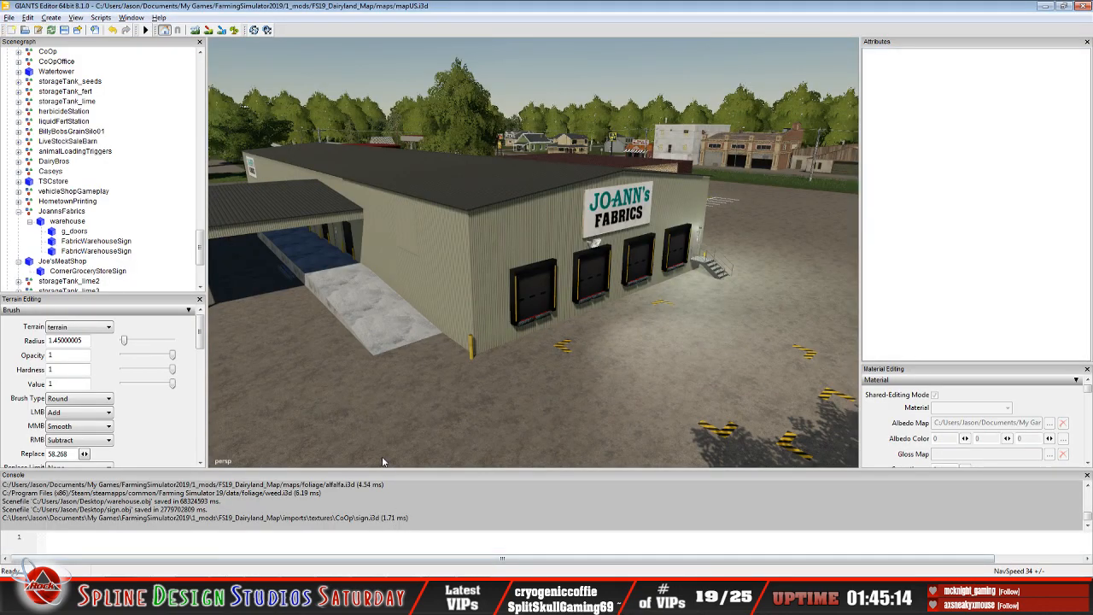
click(8, 17)
click(34, 136)
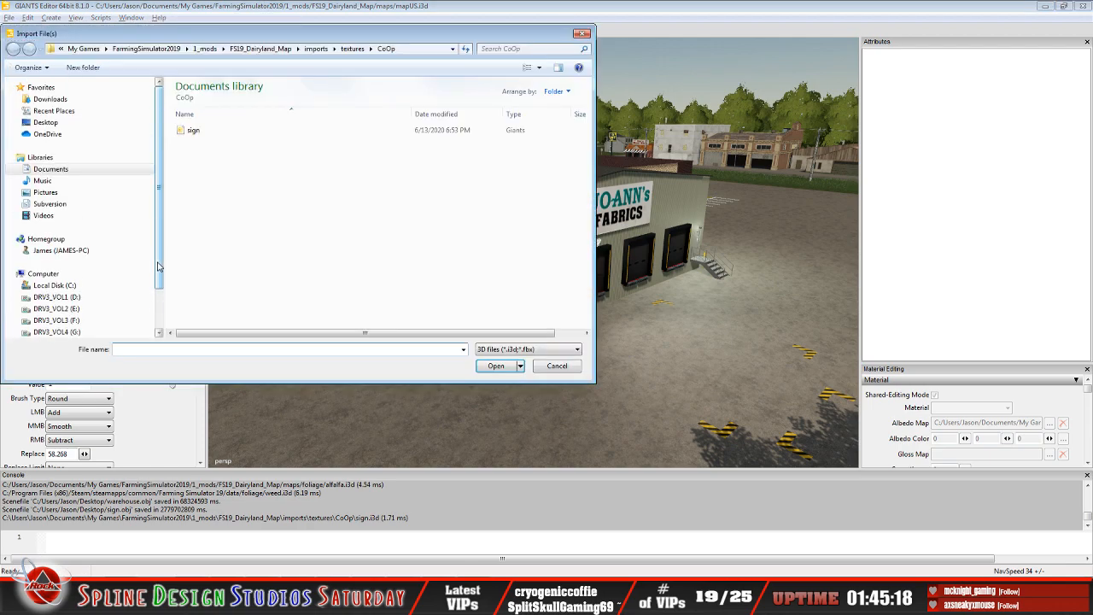
click(193, 131)
click(495, 366)
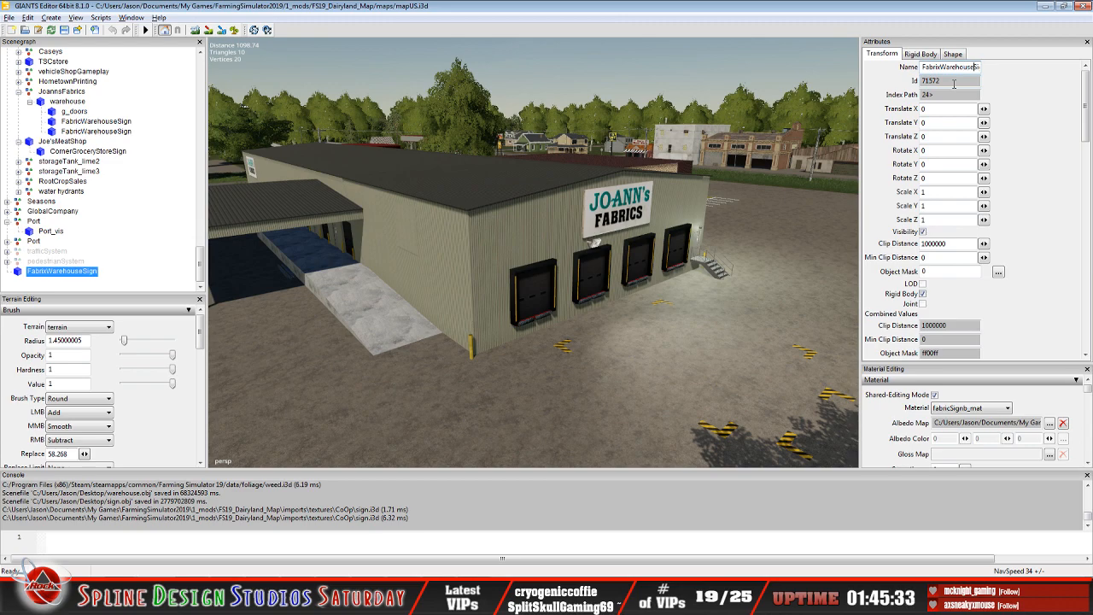
- Rename the imported sign object as FabrixWarehouseSignB
key(Right)
text(B)
key(Return)
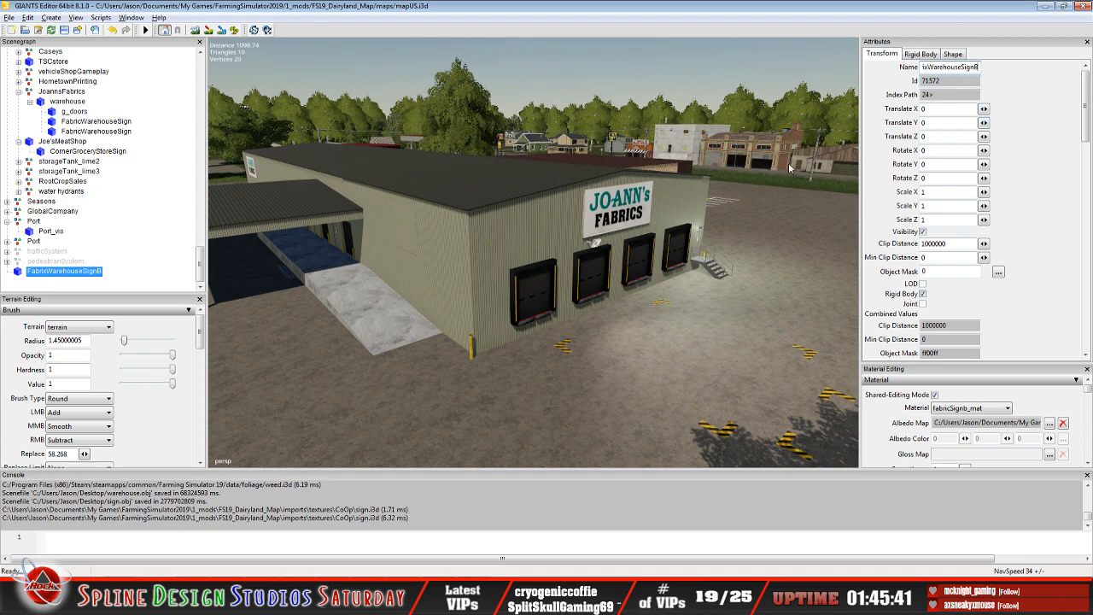
- Cut FabrixWarehouseSignB from the scene root and paste it under the JoannsFabrics warehouse node
click(29, 18)
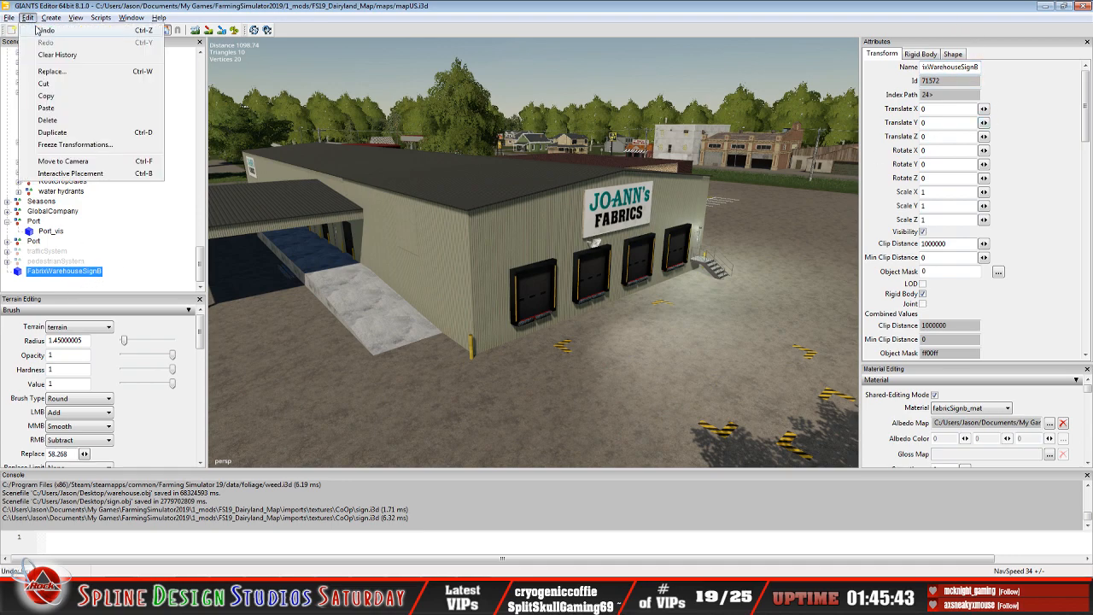
click(45, 30)
click(69, 102)
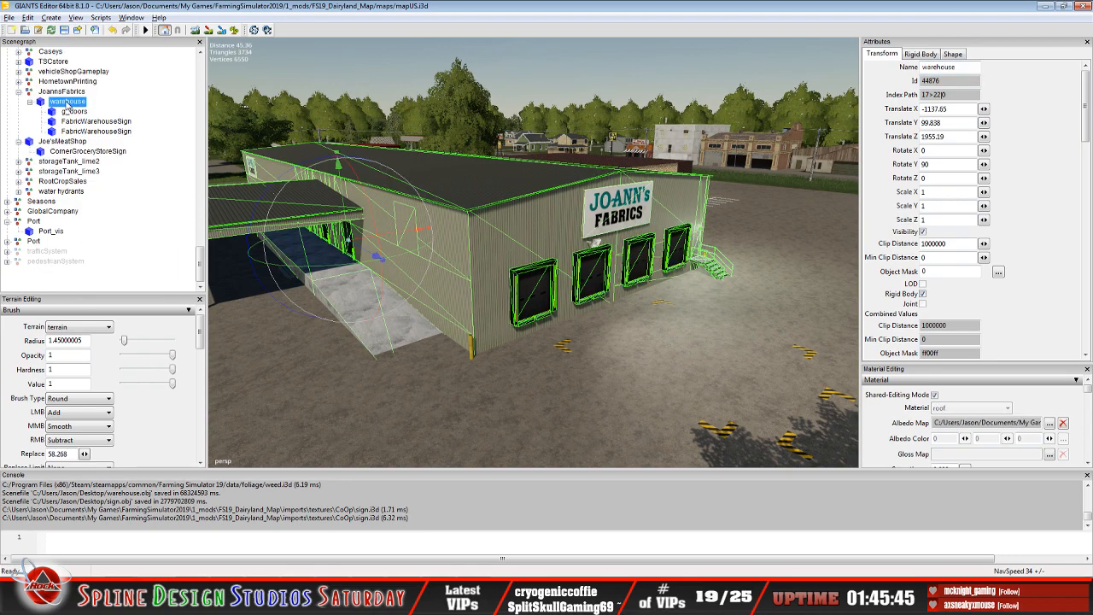
click(28, 18)
click(120, 172)
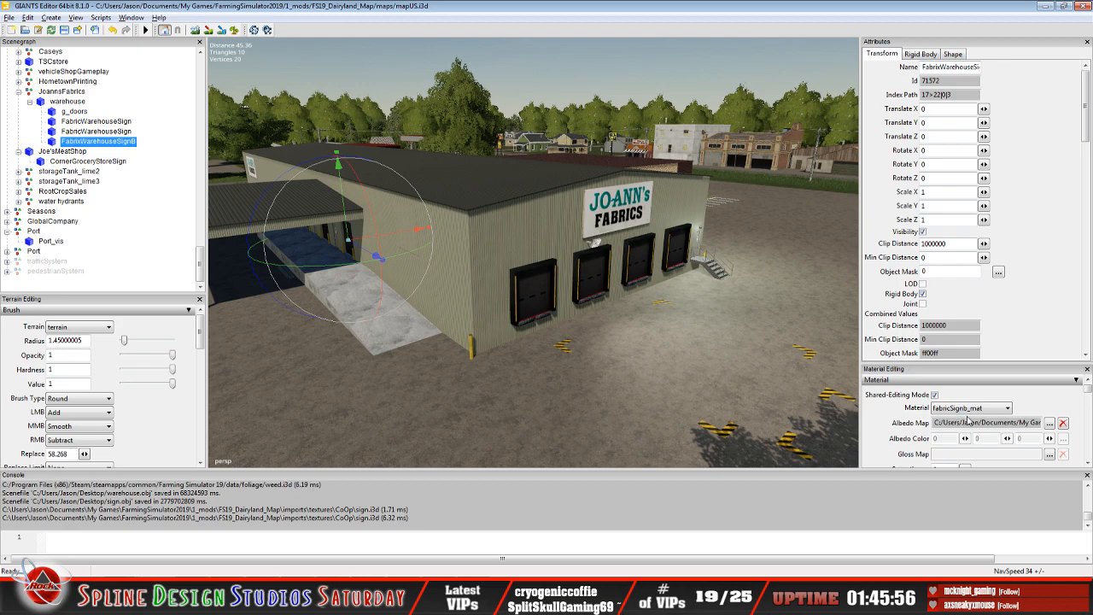
- Move the cloth sign out of the warehouse to about X -9.4, Y 3, Z 12.1 and rotate it roughly half a turn
click(1050, 423)
click(327, 57)
drag(394, 239, 242, 227)
drag(237, 293, 528, 235)
- Set the cloth sign's Y rotation to 0
click(958, 163)
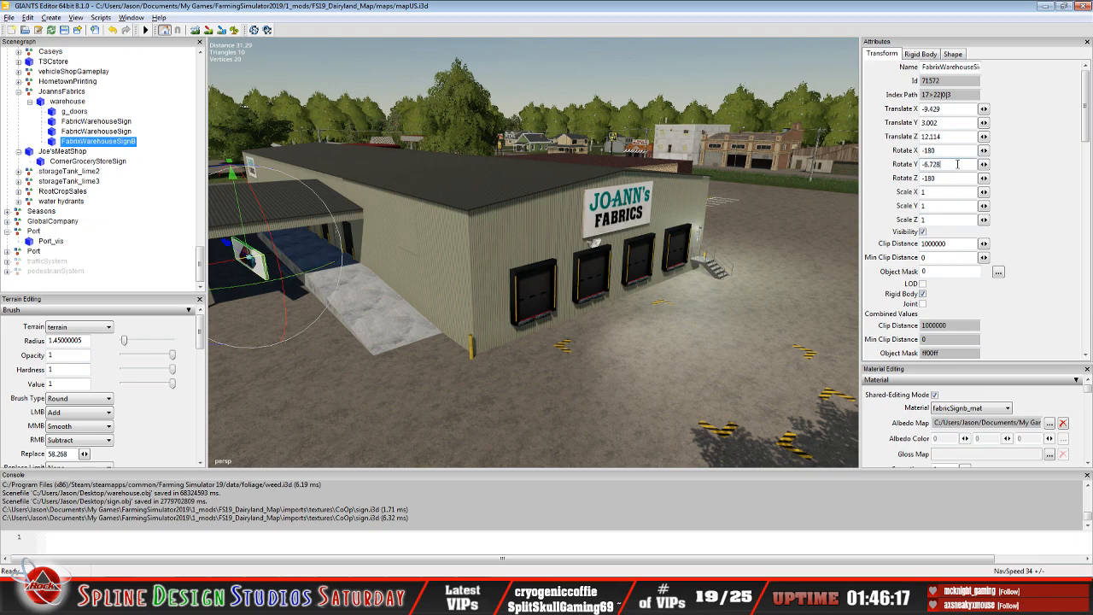
key(BackSpace)
key(BackSpace)
key(BackSpace)
key(BackSpace)
key(BackSpace)
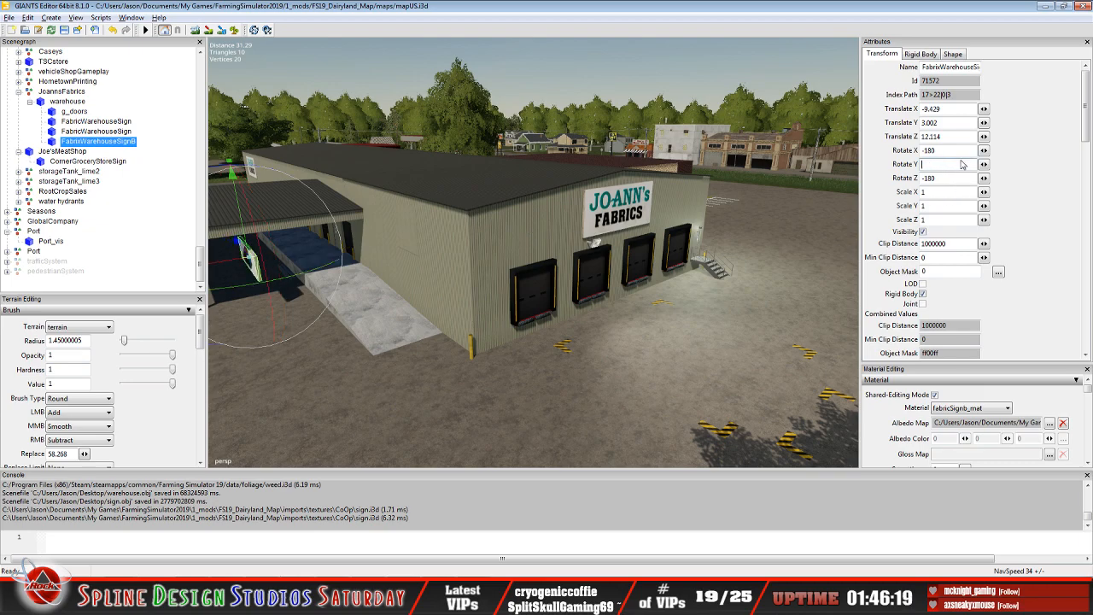
text(0)
- Move the cloth sign outside the warehouse's side wall, to about X -7, Y 4.2, Z 22.5
scroll(476, 295, down, 2)
alt+drag(476, 289, 509, 288)
drag(318, 268, 504, 317)
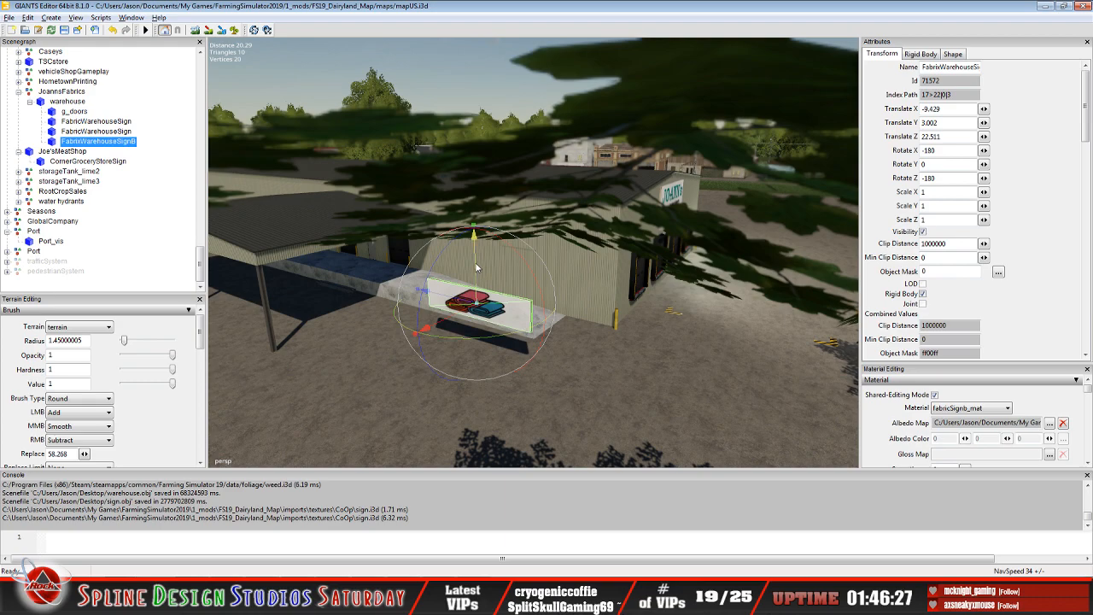
drag(475, 266, 475, 241)
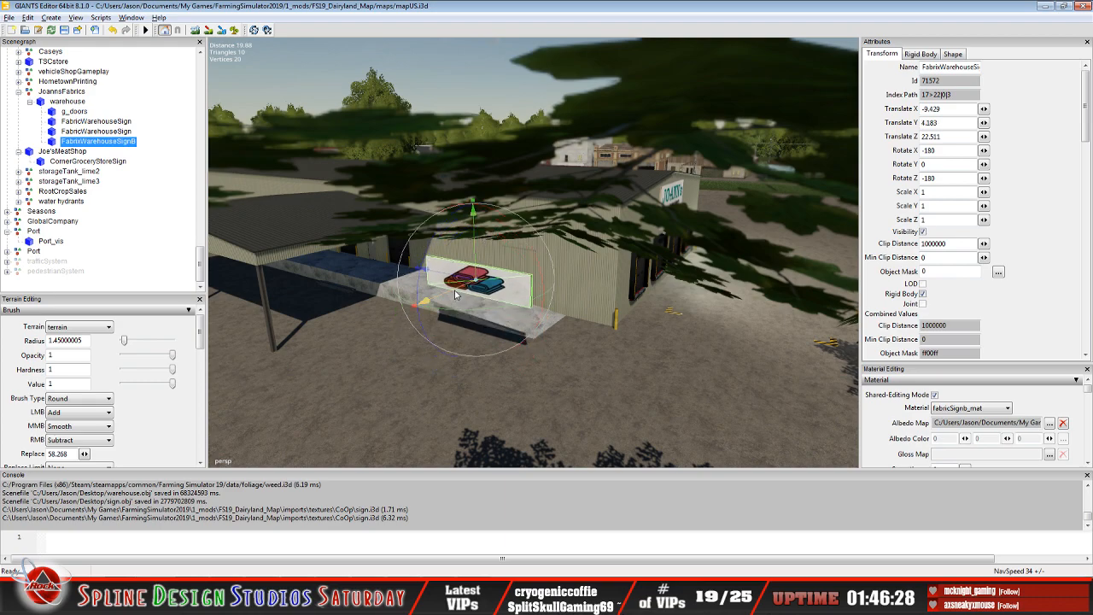
drag(454, 294, 486, 279)
- Shift the cloth sign along the side wall and back against its surface, to about X -3.1, Z 20.7
scroll(530, 301, up, 2)
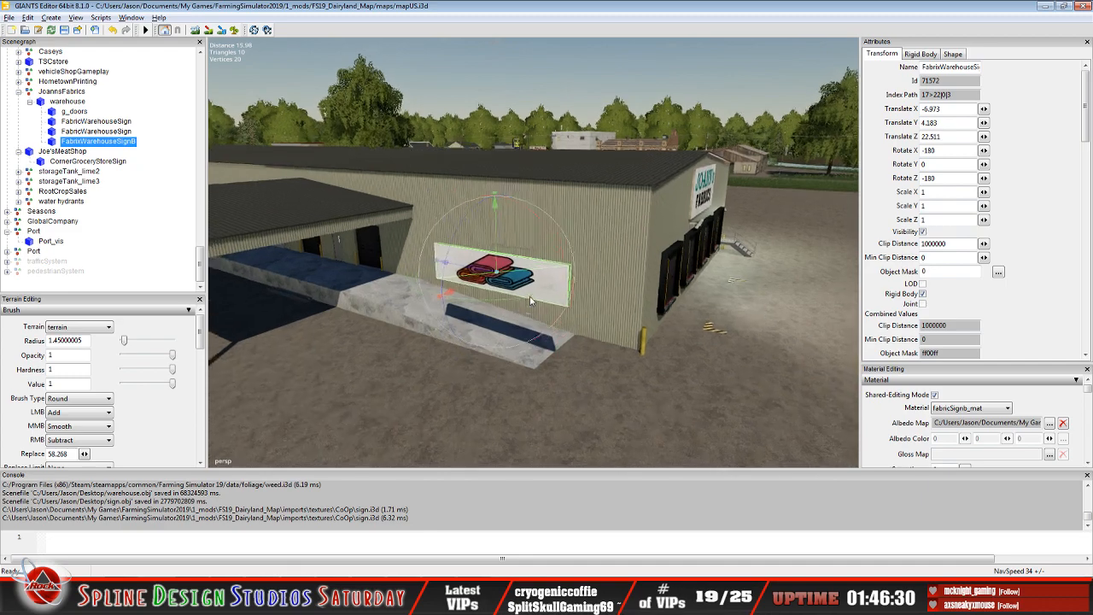
scroll(531, 301, up, 2)
scroll(484, 327, up, 2)
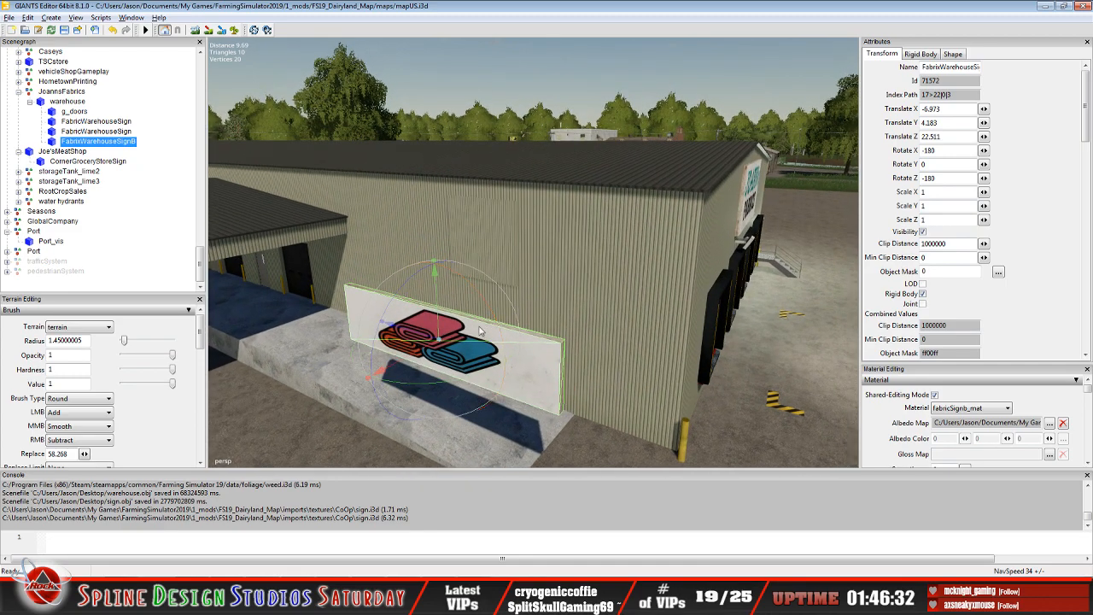
drag(419, 353, 472, 339)
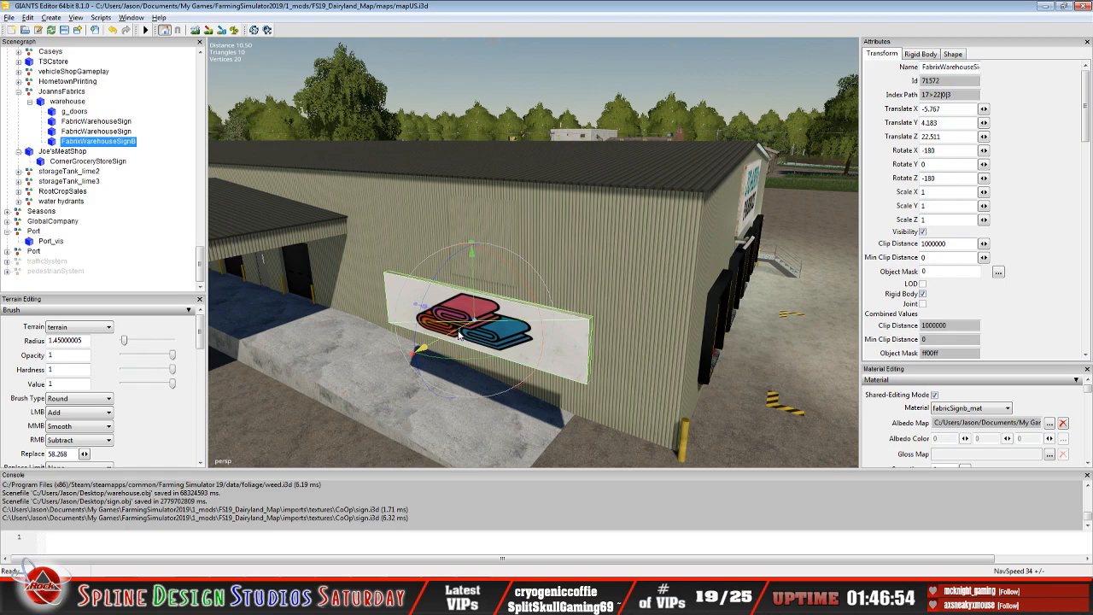
key(super)
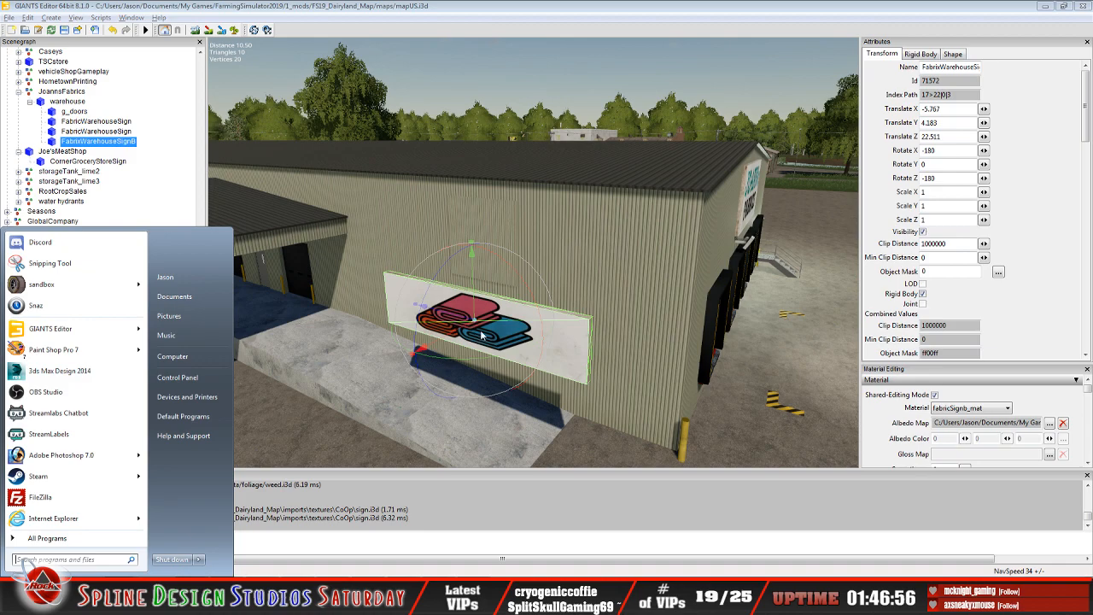
click(574, 516)
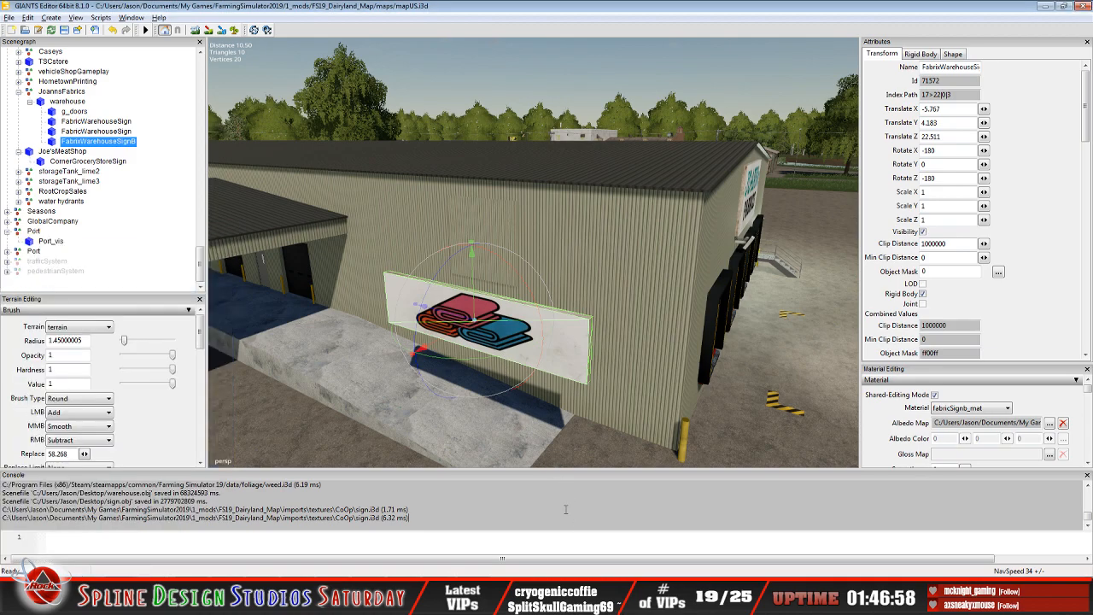
drag(443, 339, 440, 272)
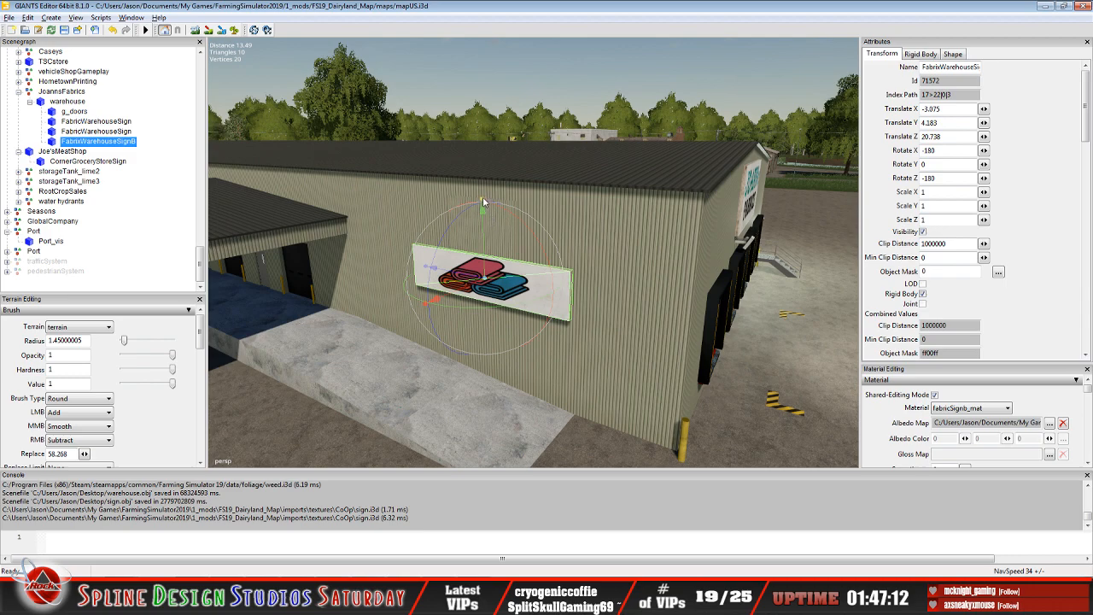
- Stretch the cloth sign vertically to a Y scale of about 1.73 and compare it with the second FabricWarehouseSign
drag(483, 198, 484, 172)
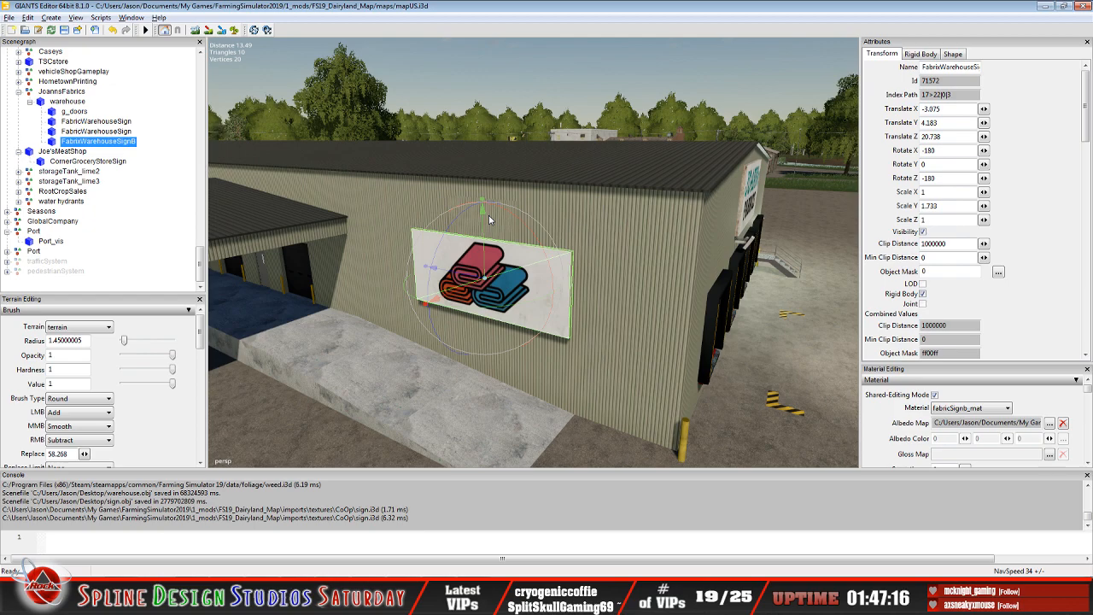
click(97, 132)
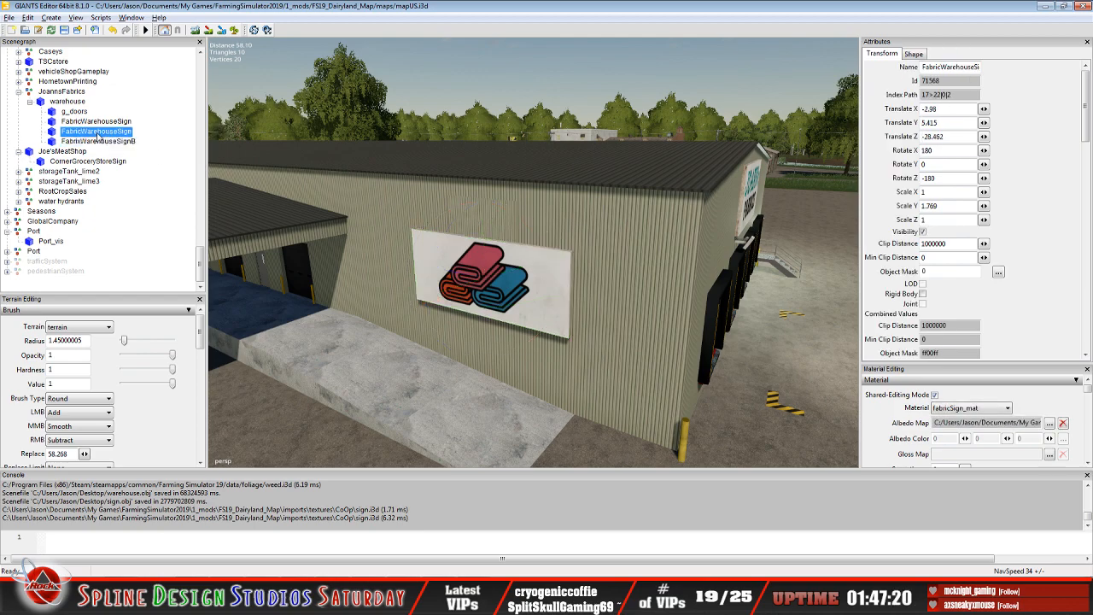
click(94, 142)
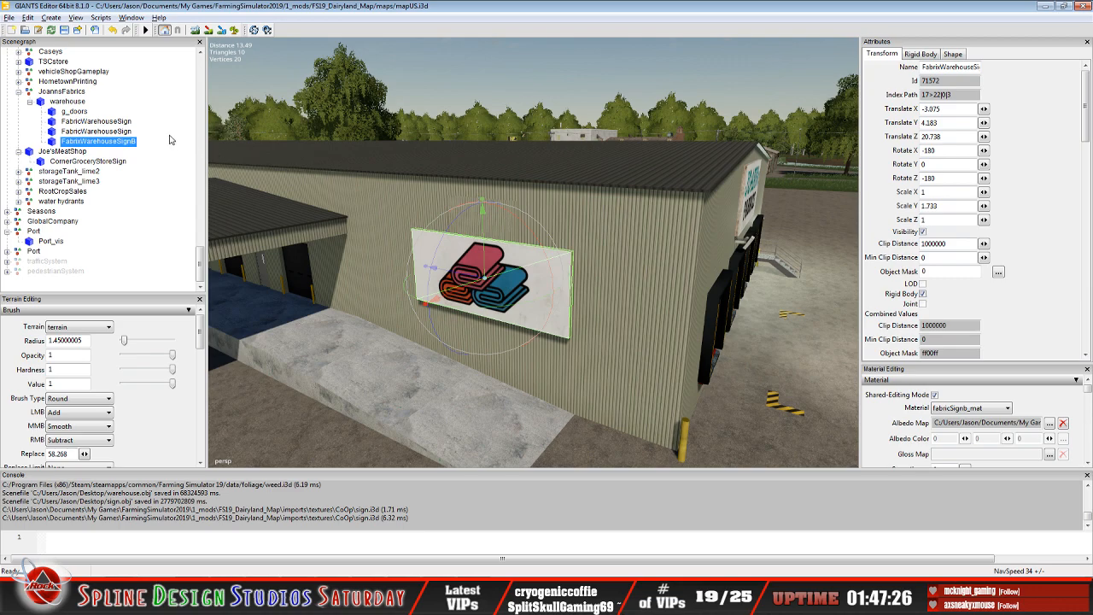
- Copy the Y scale of 1.769 from the second FabricWarehouseSign to FabrixWarehouseSignB
click(111, 132)
double_click(932, 206)
key(ctrl+c)
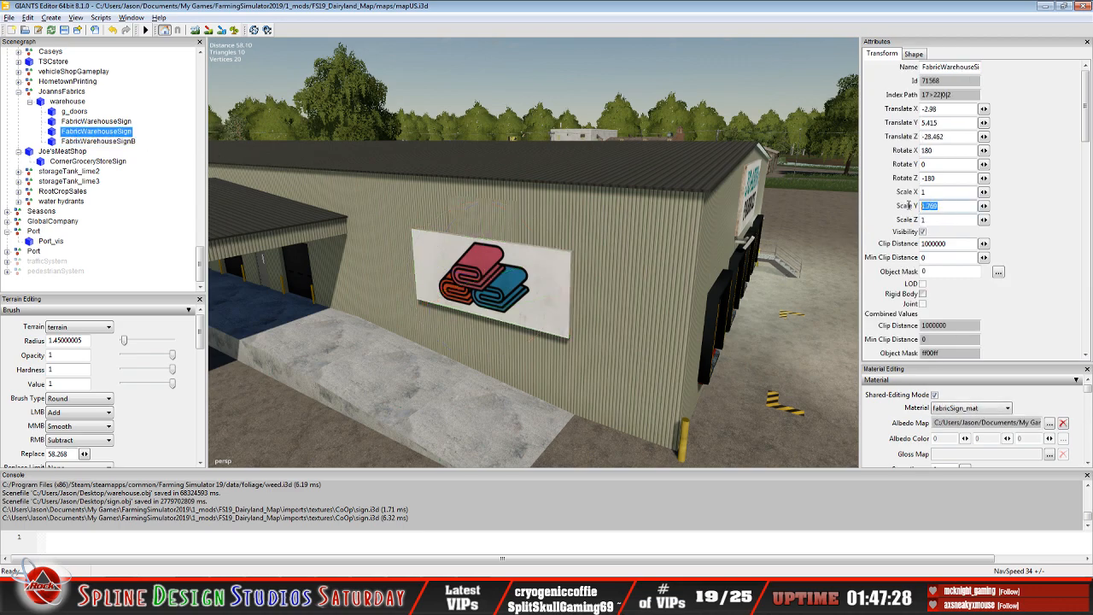
right_click(946, 206)
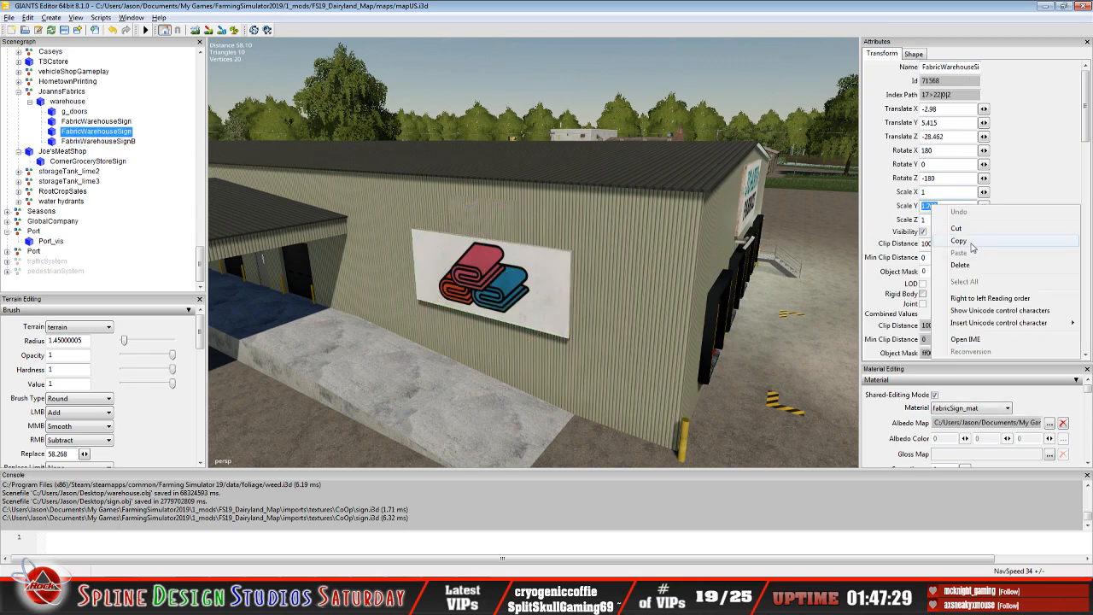
click(958, 241)
click(102, 141)
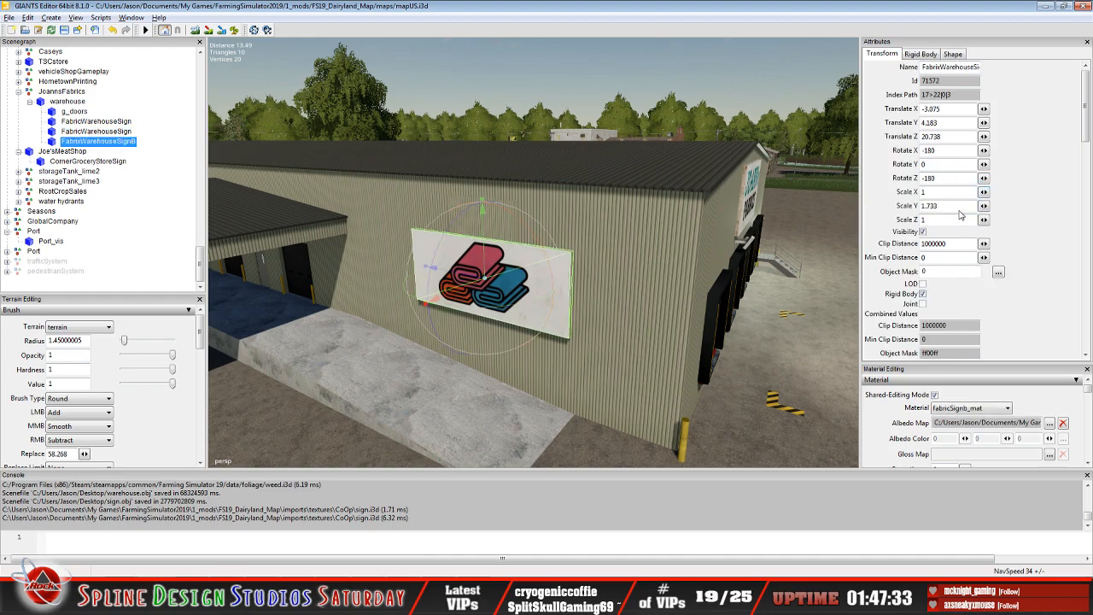
double_click(944, 206)
right_click(931, 206)
click(981, 259)
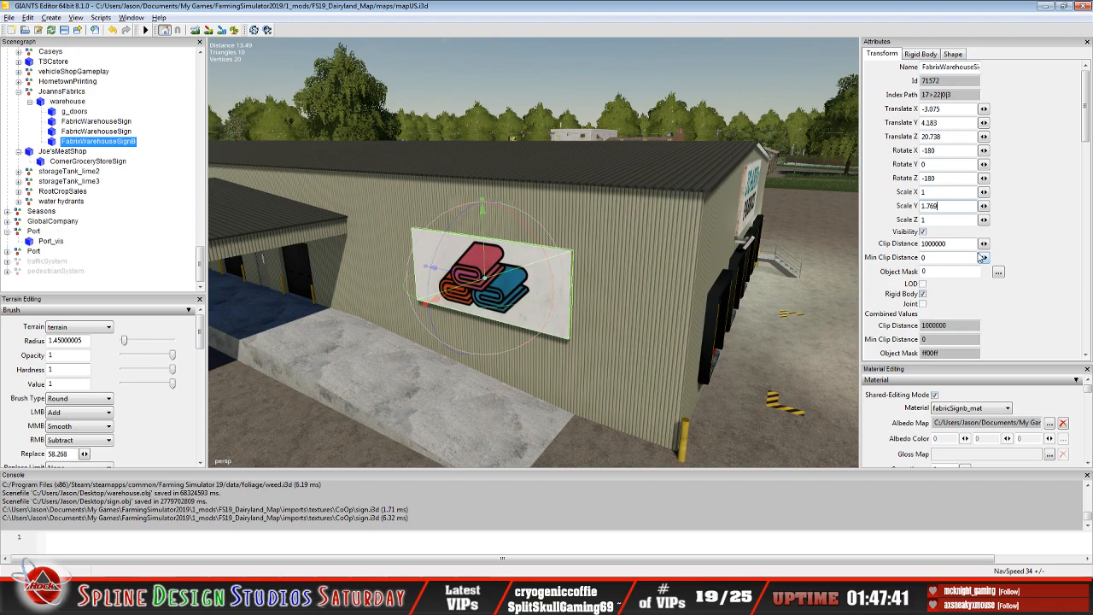
- Raise the cloth sign on the side wall to a Y position of about 5.26
drag(485, 243, 494, 202)
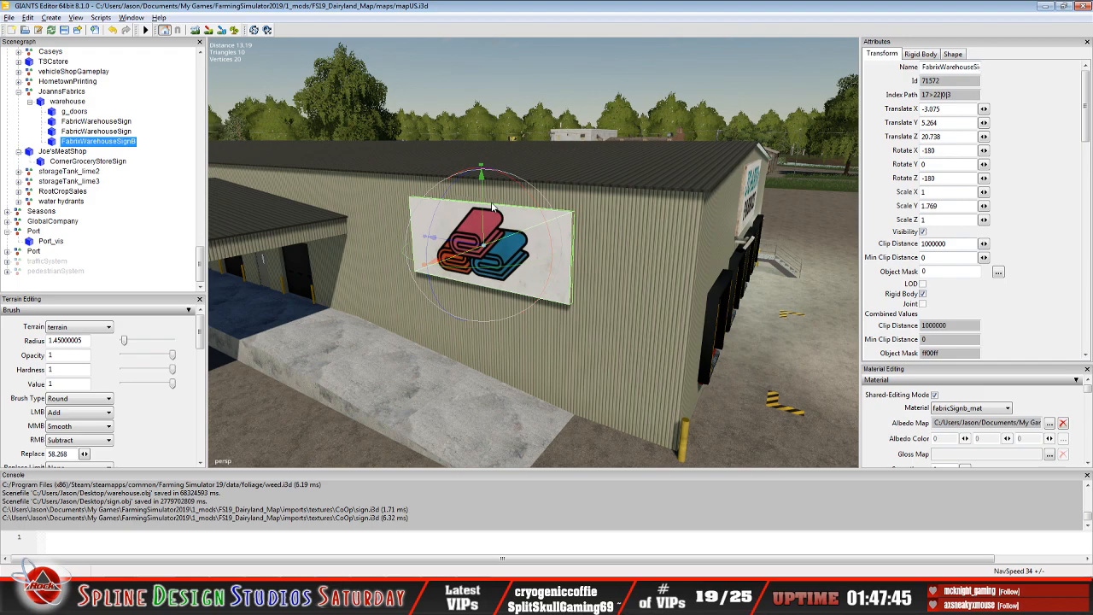
scroll(527, 239, up, 3)
alt+middle_drag(525, 220, 530, 225)
scroll(530, 229, up, 4)
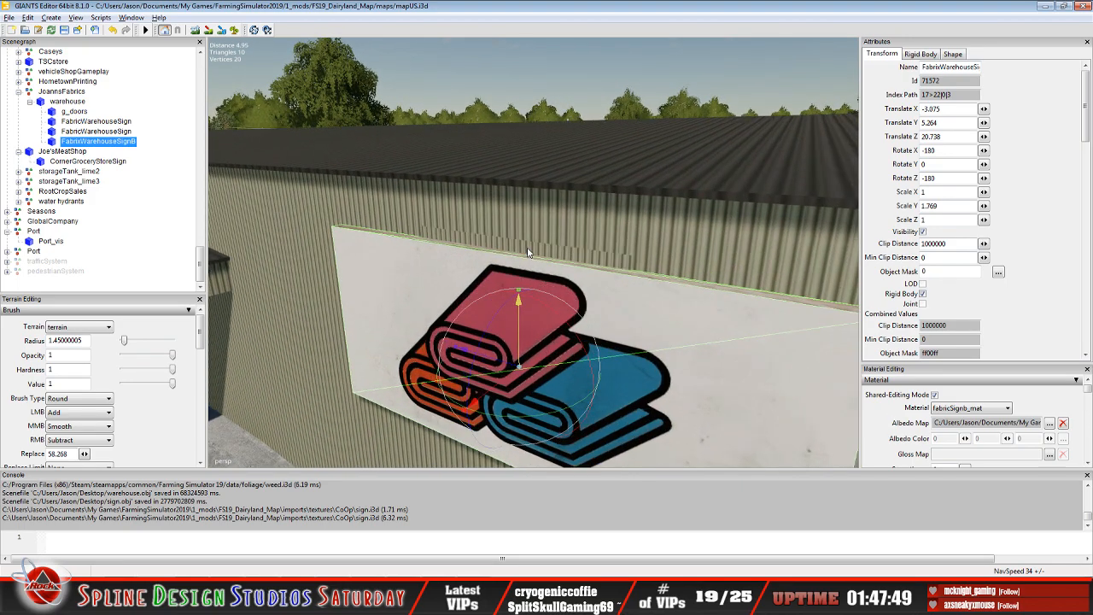
- Raise the cloth sign on the side wall to a Y position of about 5.43 and check its fit against the wall
drag(519, 329, 516, 307)
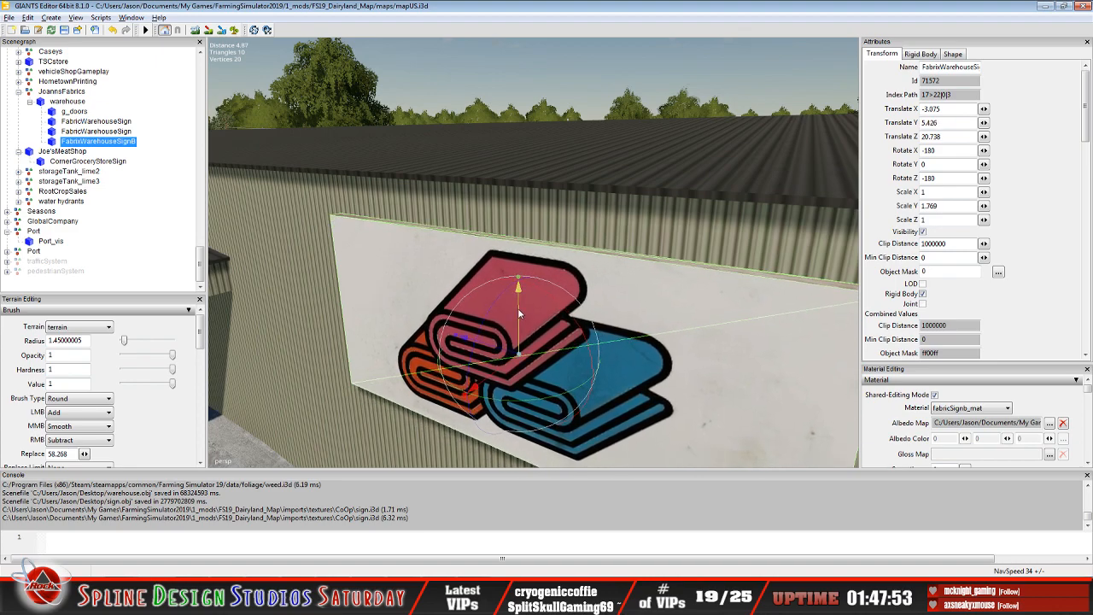
alt+drag(604, 346, 607, 275)
scroll(614, 287, down, 6)
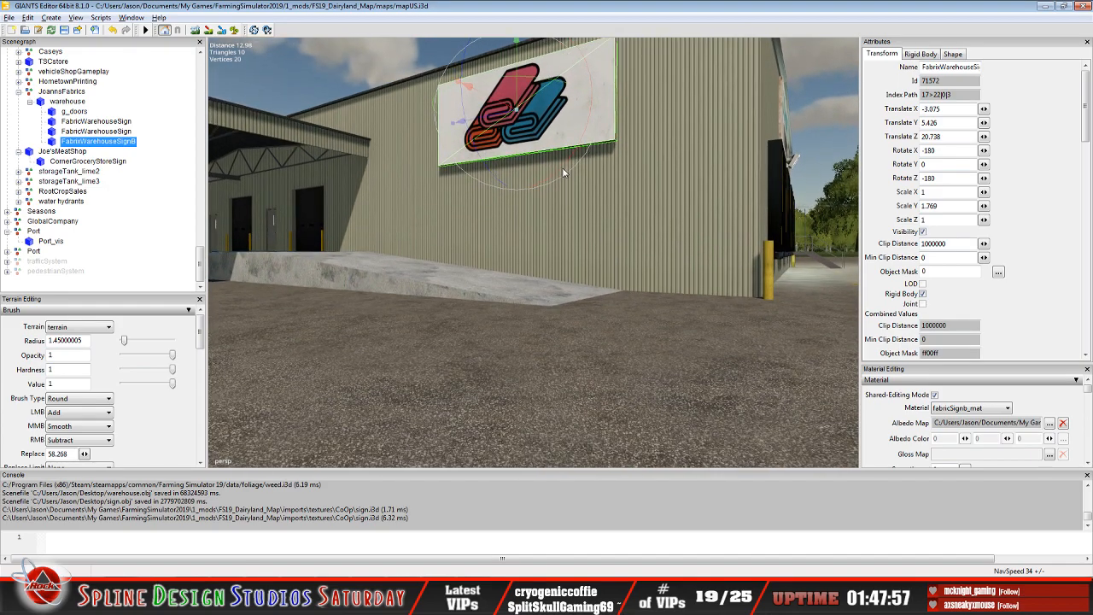
scroll(563, 172, up, 3)
alt+middle_drag(562, 170, 559, 178)
alt+drag(558, 177, 556, 178)
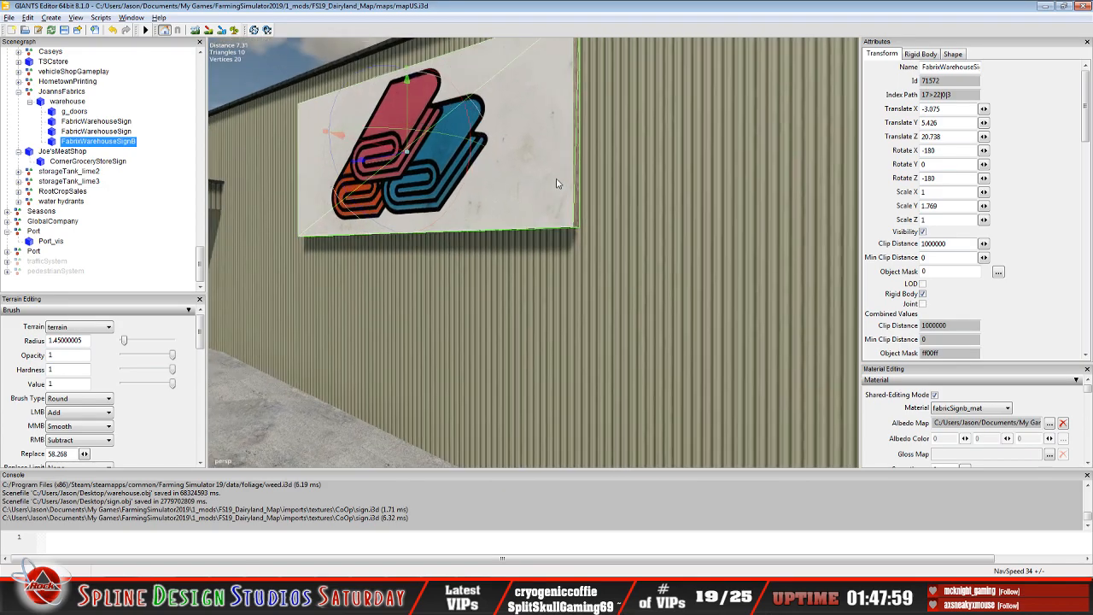
scroll(548, 176, up, 3)
alt+middle_drag(547, 179, 554, 166)
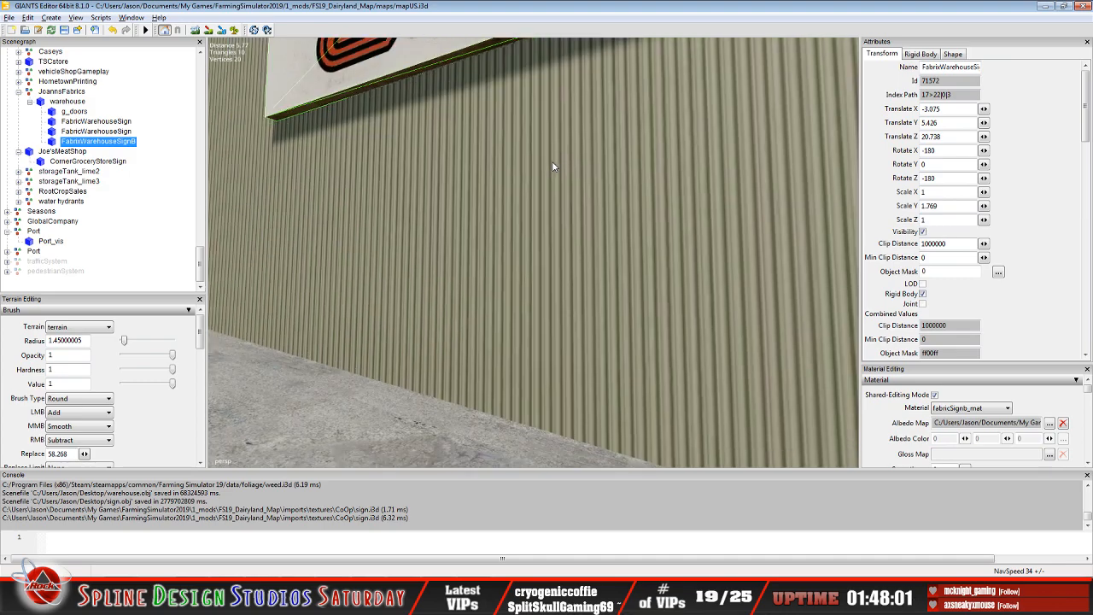
key(f)
alt+drag(552, 160, 499, 282)
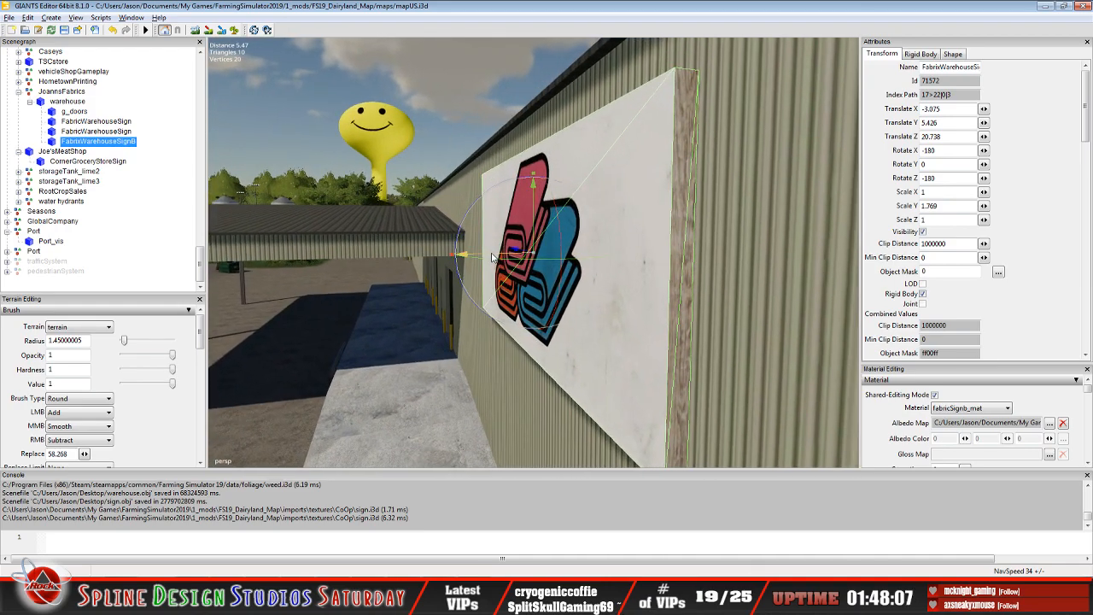
- Copy the X position of -2.98 from the second FabricWarehouseSign to FabrixWarehouseSignB
drag(491, 256, 493, 256)
click(91, 132)
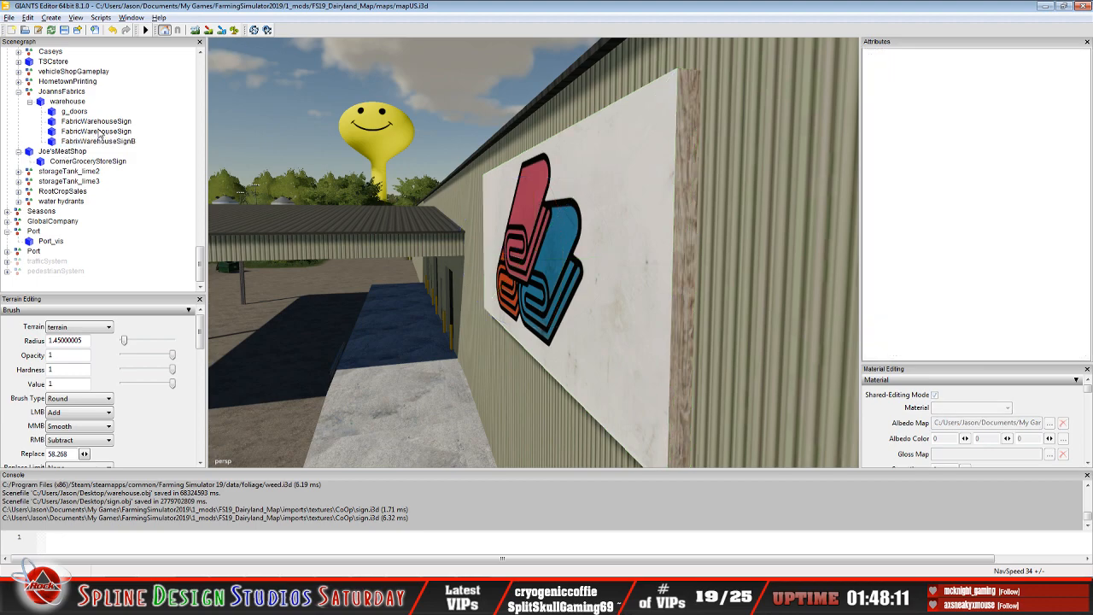
alt+drag(400, 293, 436, 318)
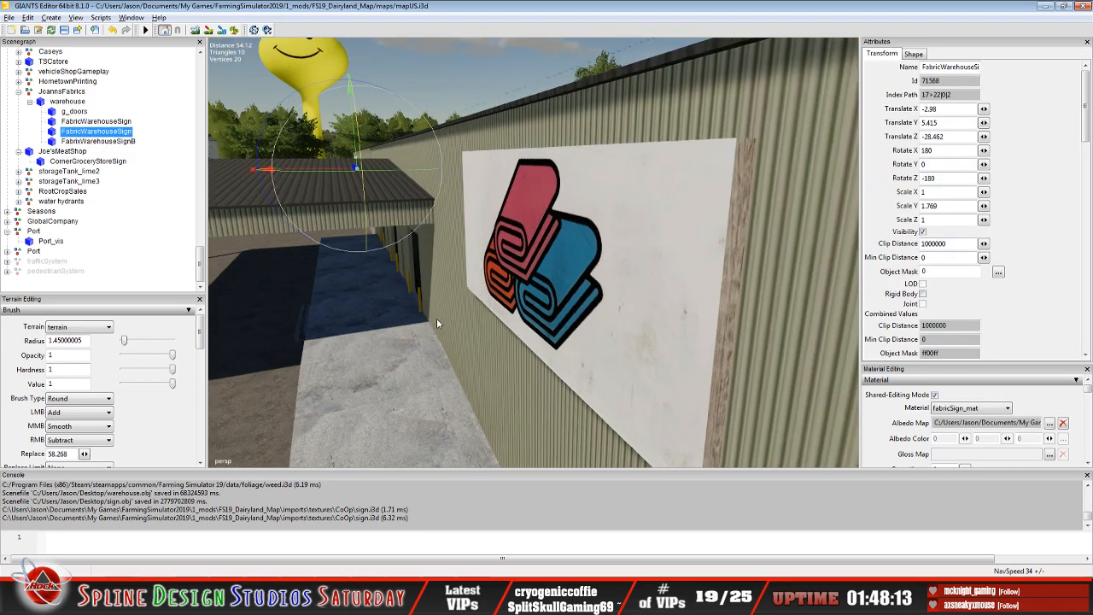
scroll(428, 361, down, 3)
scroll(425, 346, up, 3)
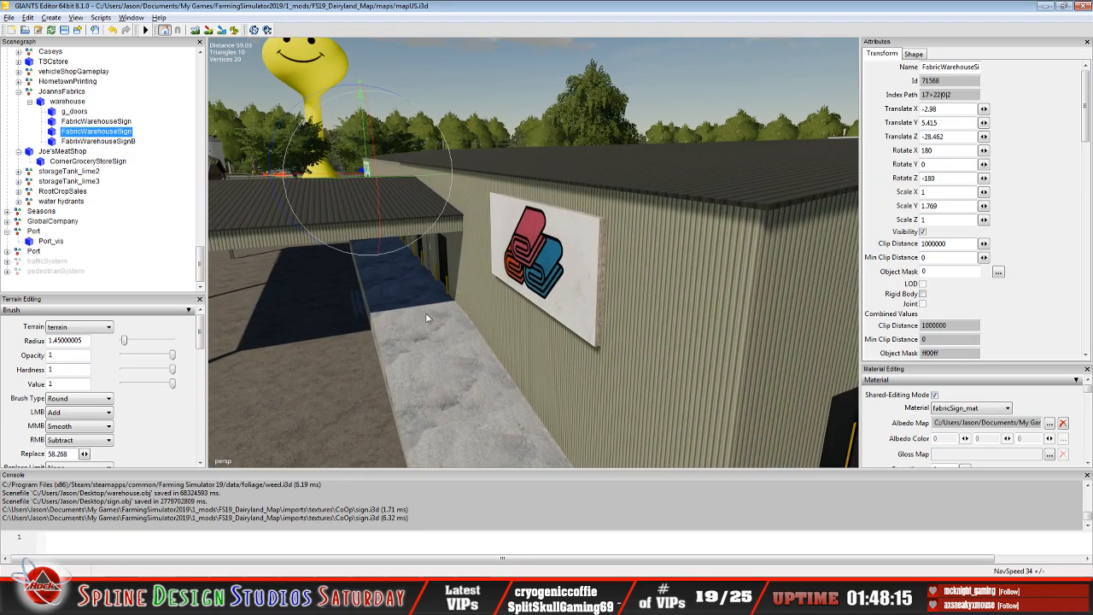
triple_click(948, 109)
right_click(945, 110)
click(972, 149)
click(120, 142)
triple_click(948, 110)
right_click(936, 109)
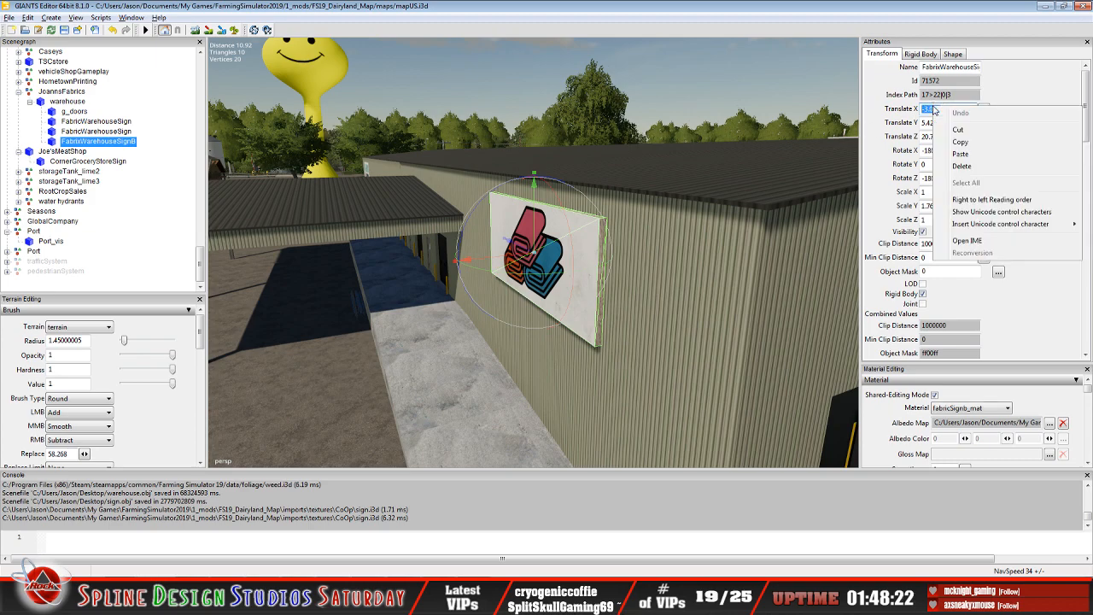
click(965, 153)
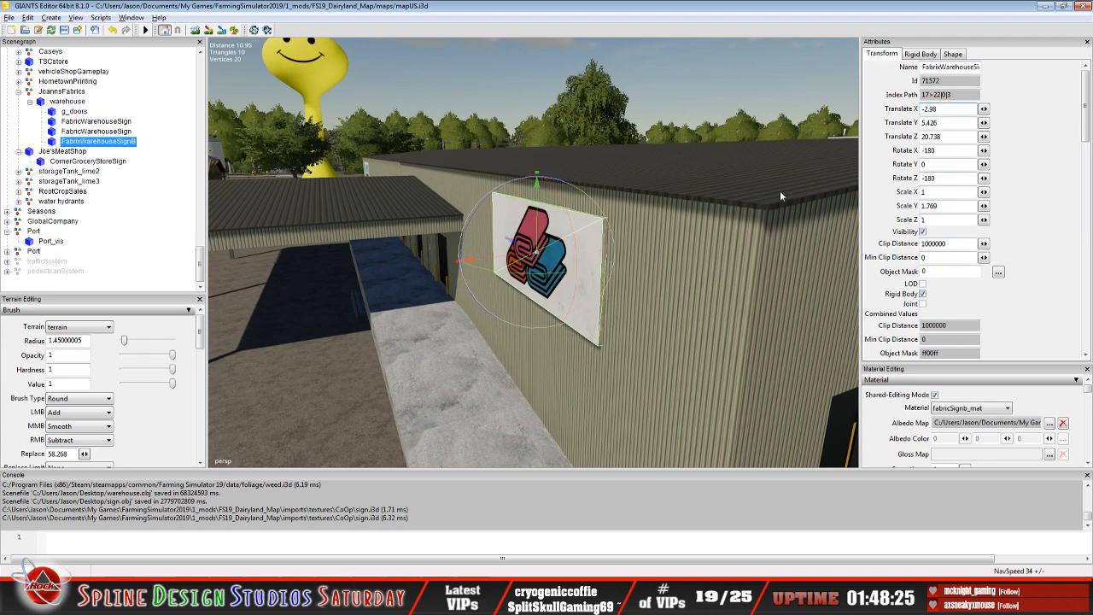
- Examine the cloth sign's placement and the whole JOANN's Fabrics warehouse from a distance
alt+drag(673, 279, 650, 273)
alt+drag(649, 318, 737, 314)
scroll(585, 340, down, 5)
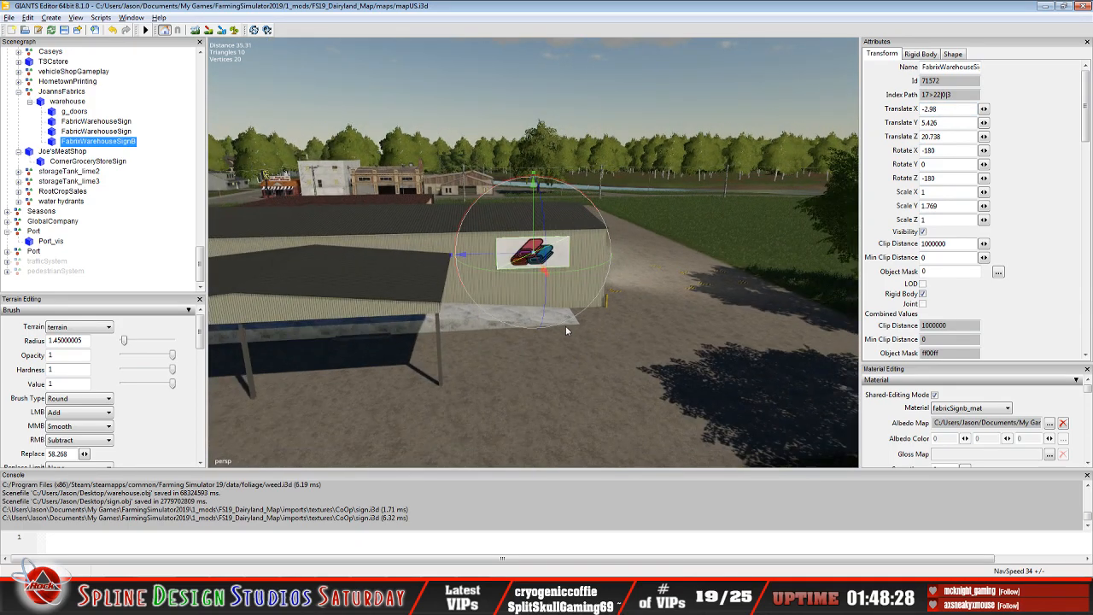
alt+drag(571, 332, 524, 305)
scroll(523, 304, down, 5)
alt+drag(523, 393, 487, 358)
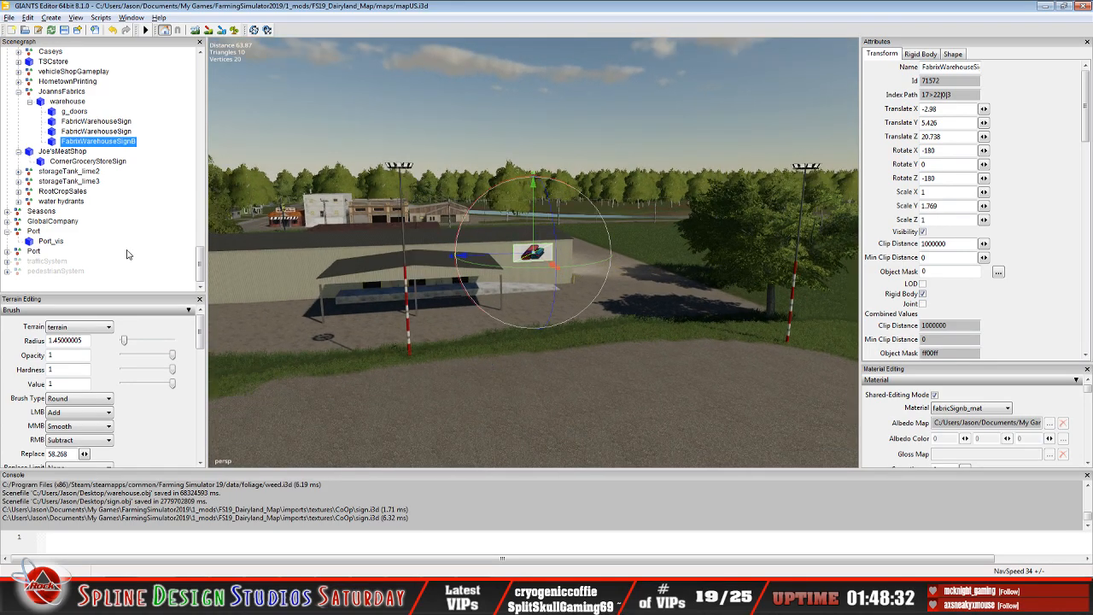
click(130, 250)
mouse_move(528, 277)
alt+mouse_down()
mouse_move(535, 301)
mouse_move(509, 307)
mouse_move(523, 311)
mouse_move(500, 323)
mouse_move(568, 284)
mouse_move(453, 280)
mouse_move(381, 253)
mouse_move(595, 278)
mouse_move(772, 256)
mouse_move(502, 270)
mouse_move(515, 291)
alt+mouse_up()
alt+right_drag(515, 290, 423, 326)
mouse_move(423, 326)
alt+mouse_down()
mouse_move(469, 297)
mouse_move(424, 314)
alt+mouse_up()
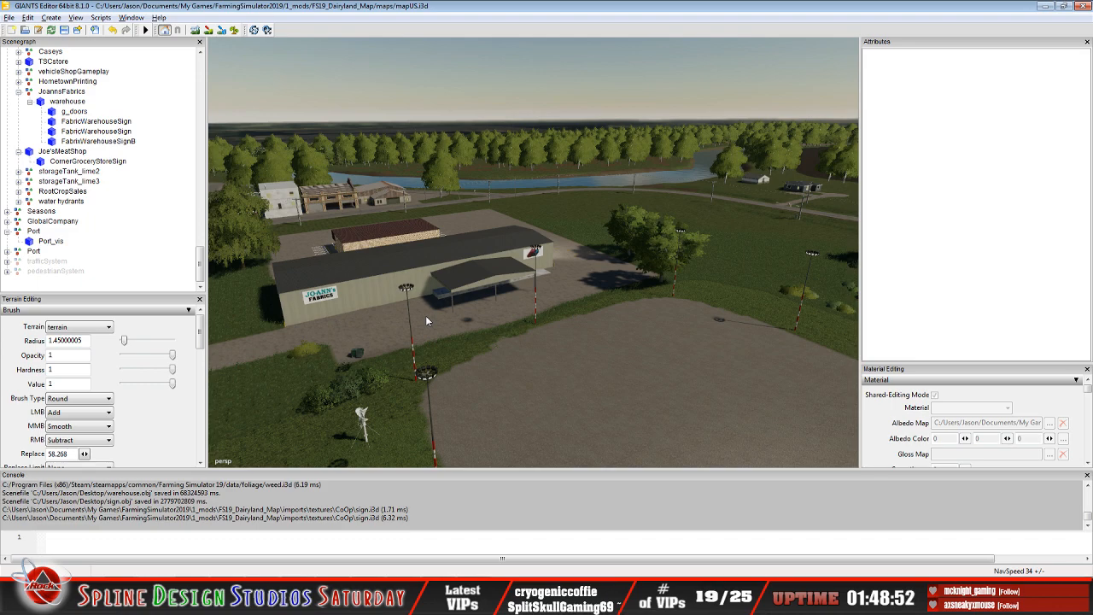
- Look over the map's river, the buildings along its bank and the surrounding trees and fields
alt+middle_drag(446, 367, 416, 399)
scroll(455, 281, up, 3)
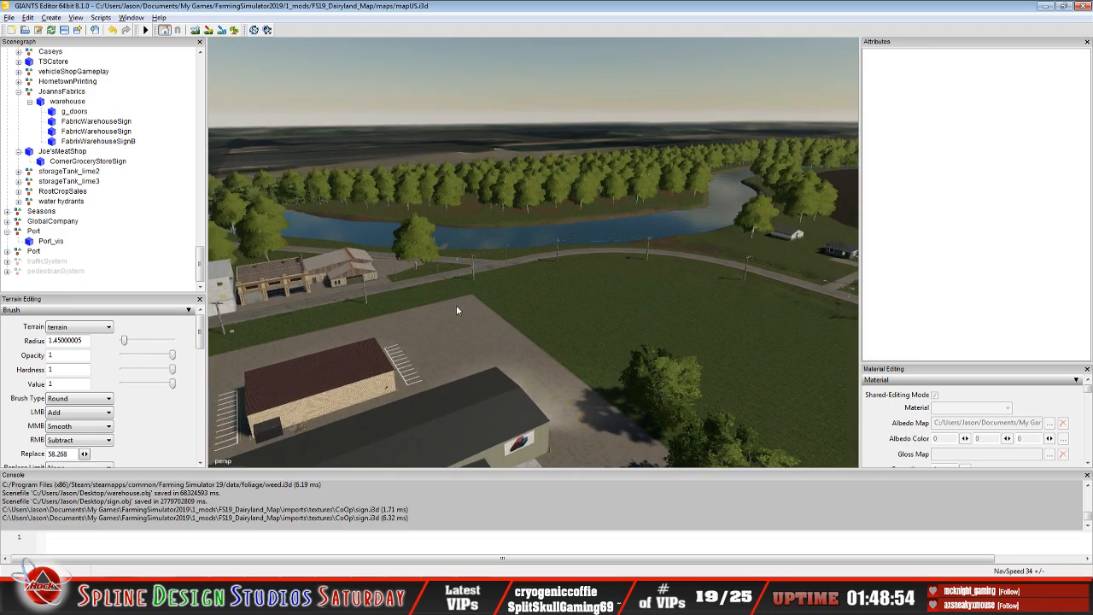
scroll(438, 169, up, 5)
alt+middle_drag(728, 269, 640, 369)
alt+middle_drag(757, 209, 391, 450)
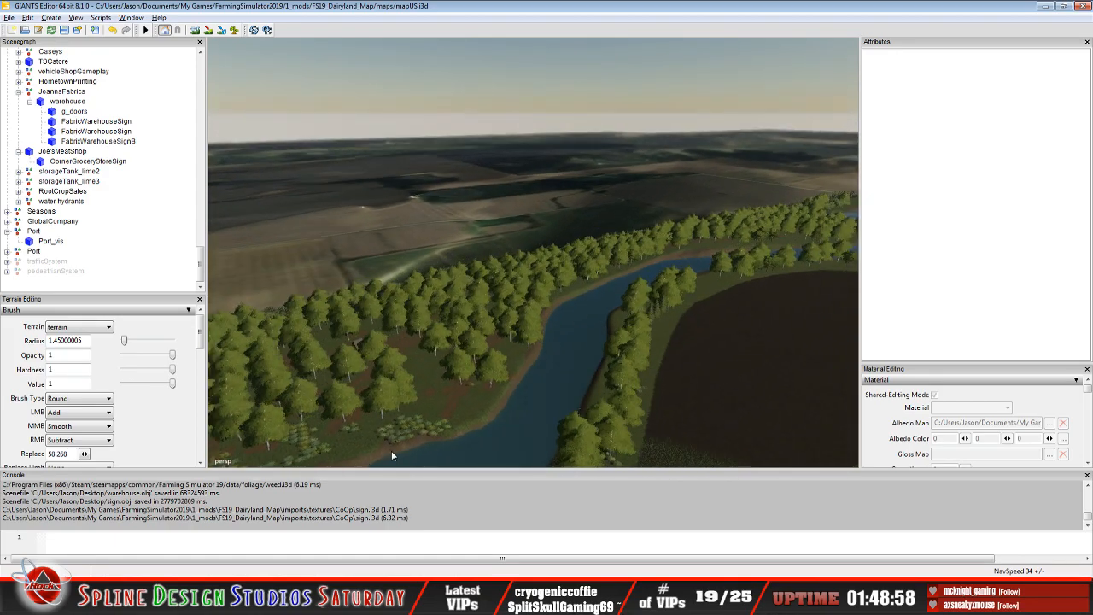
alt+middle_drag(733, 234, 711, 185)
alt+right_drag(711, 187, 427, 324)
alt+middle_drag(428, 324, 517, 336)
mouse_move(517, 336)
alt+right_down()
mouse_move(577, 275)
mouse_move(558, 166)
mouse_move(574, 276)
alt+right_up()
alt+right_drag(572, 115, 686, 334)
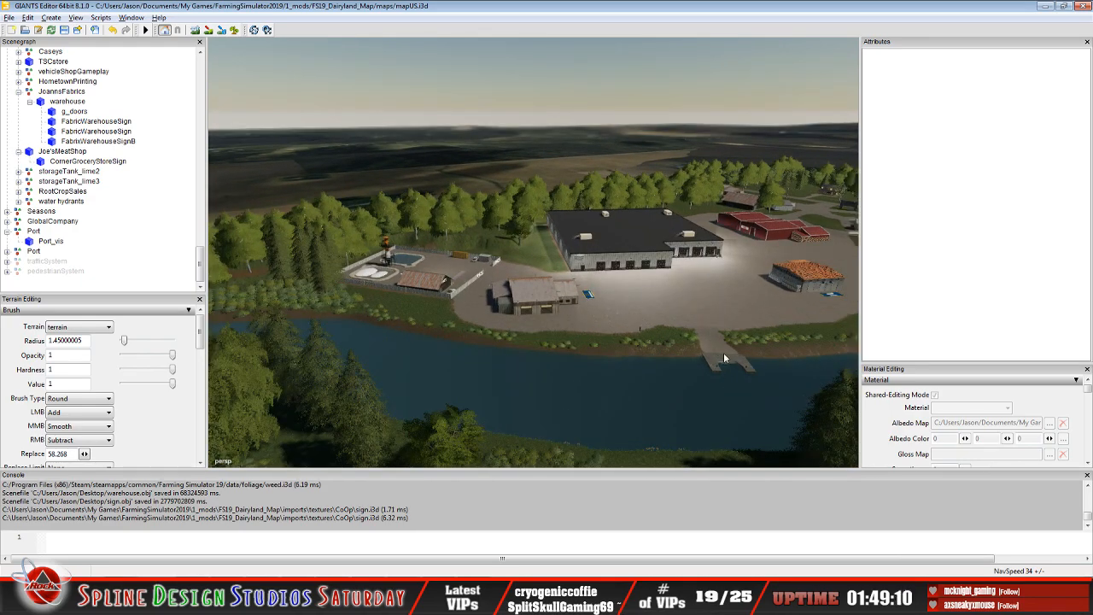
alt+right_drag(570, 384, 538, 304)
alt+middle_drag(651, 328, 398, 343)
alt+drag(397, 346, 612, 315)
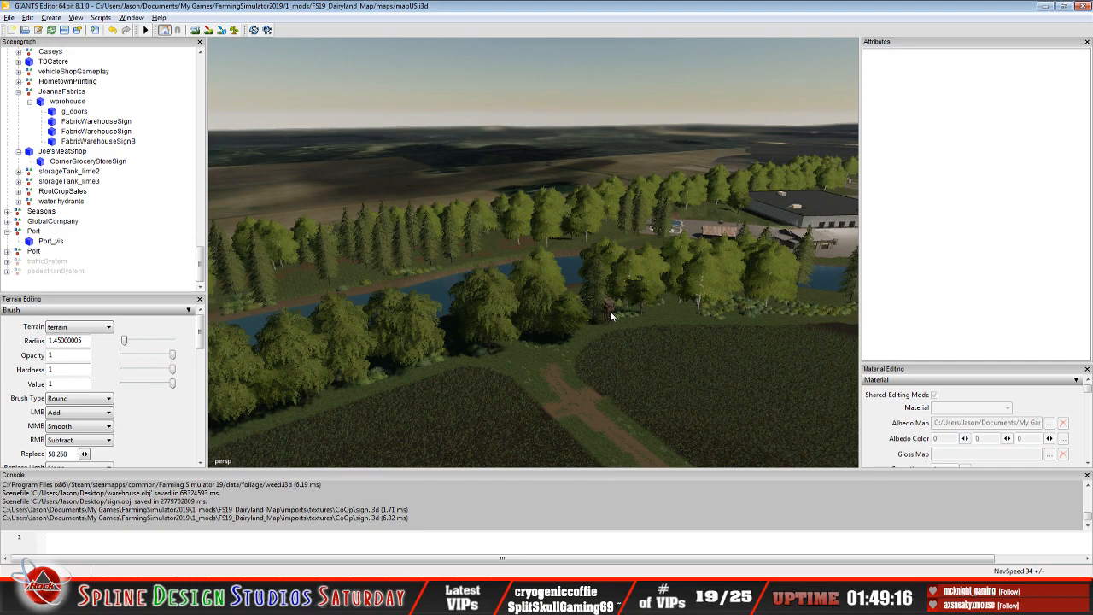
alt+drag(475, 338, 586, 295)
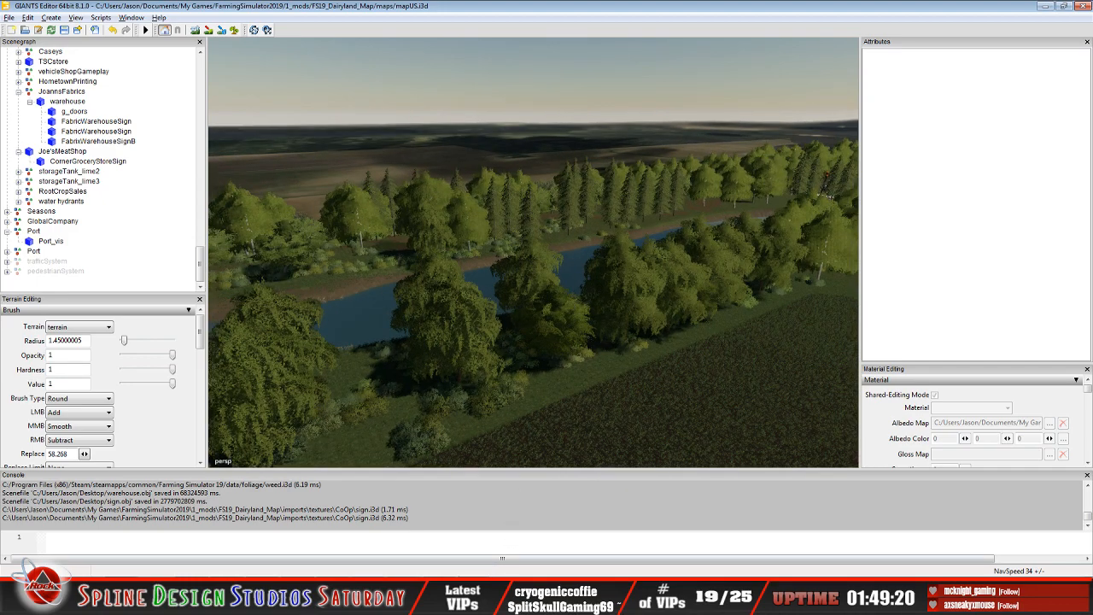
- Switch to Paint Shop Pro, close the FabricWarehouseSignb image and exit the program
click(486, 598)
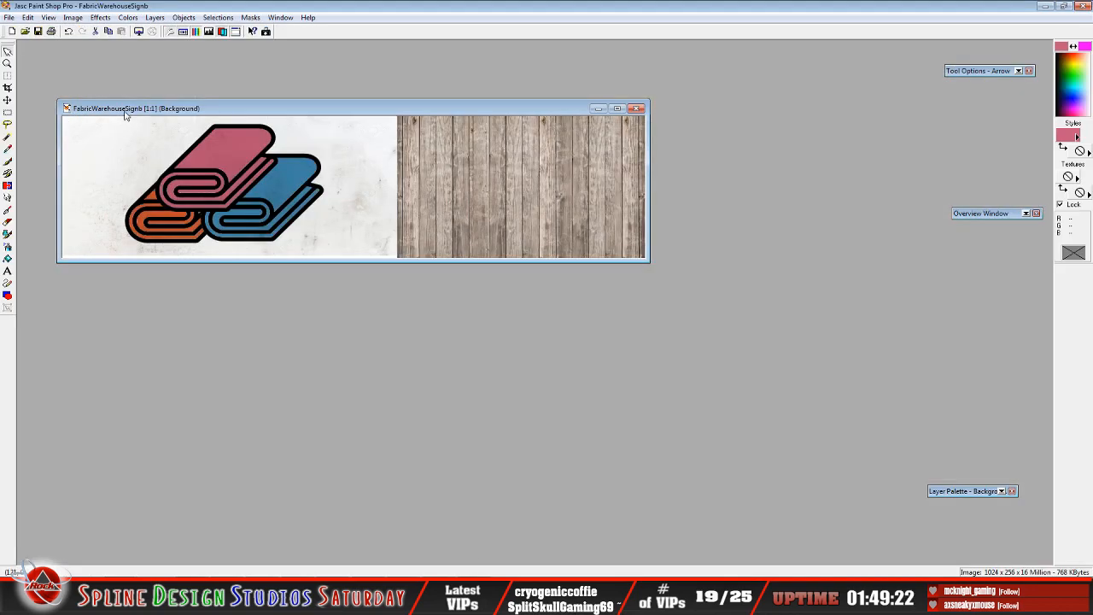
click(8, 17)
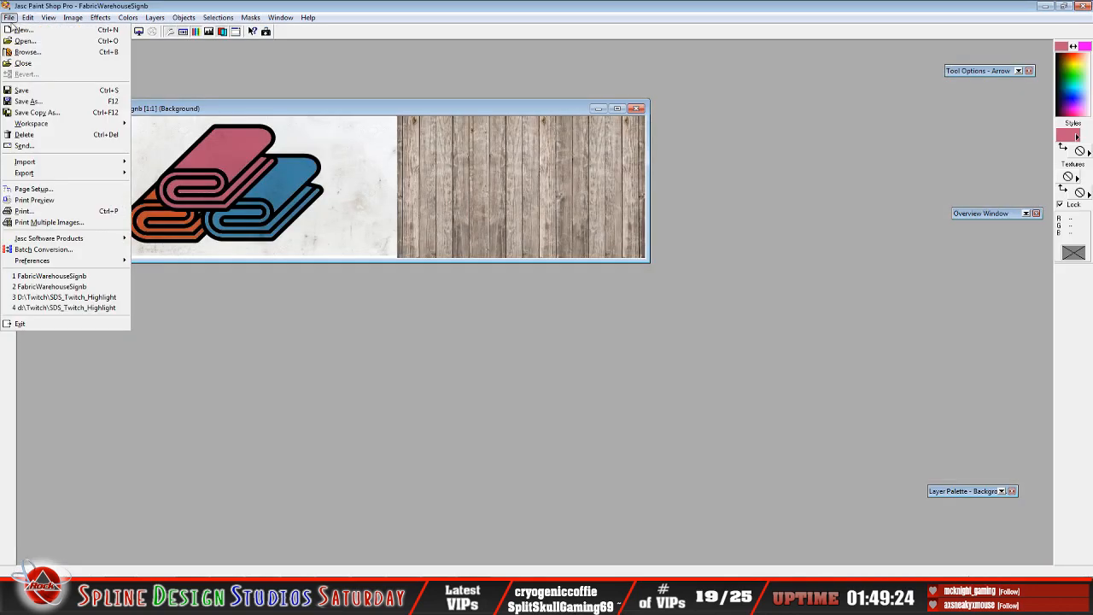
click(24, 63)
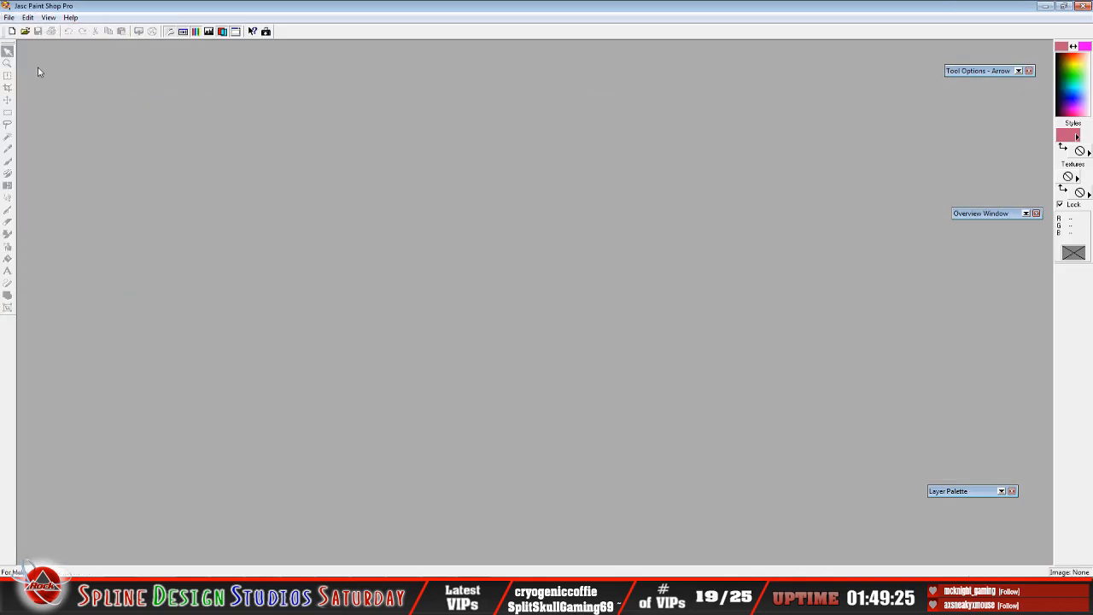
click(28, 17)
mouse_move(9, 18)
click(25, 183)
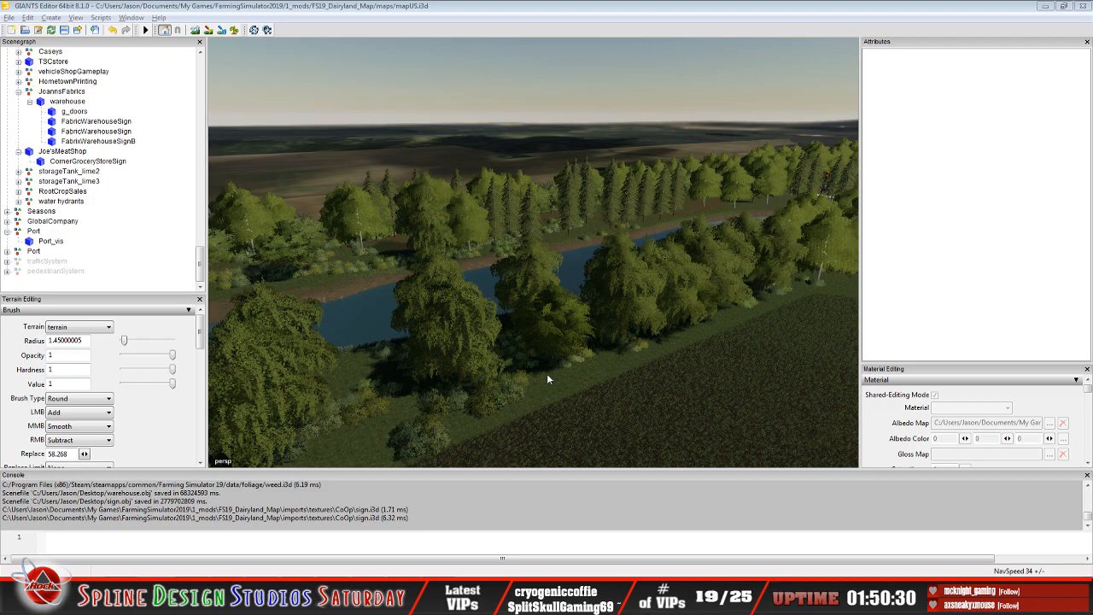
alt+drag(520, 341, 496, 347)
scroll(495, 347, down, 2)
alt+right_drag(466, 398, 420, 145)
mouse_move(381, 320)
alt+middle_down()
mouse_move(515, 255)
mouse_move(578, 245)
mouse_move(671, 300)
alt+middle_up()
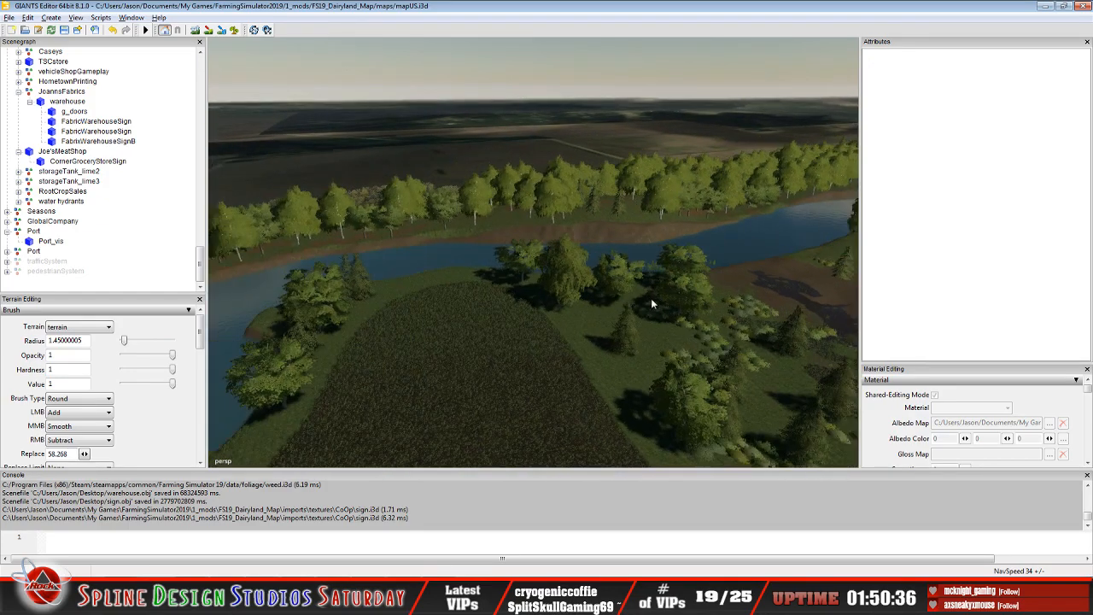
alt+middle_drag(367, 224, 502, 227)
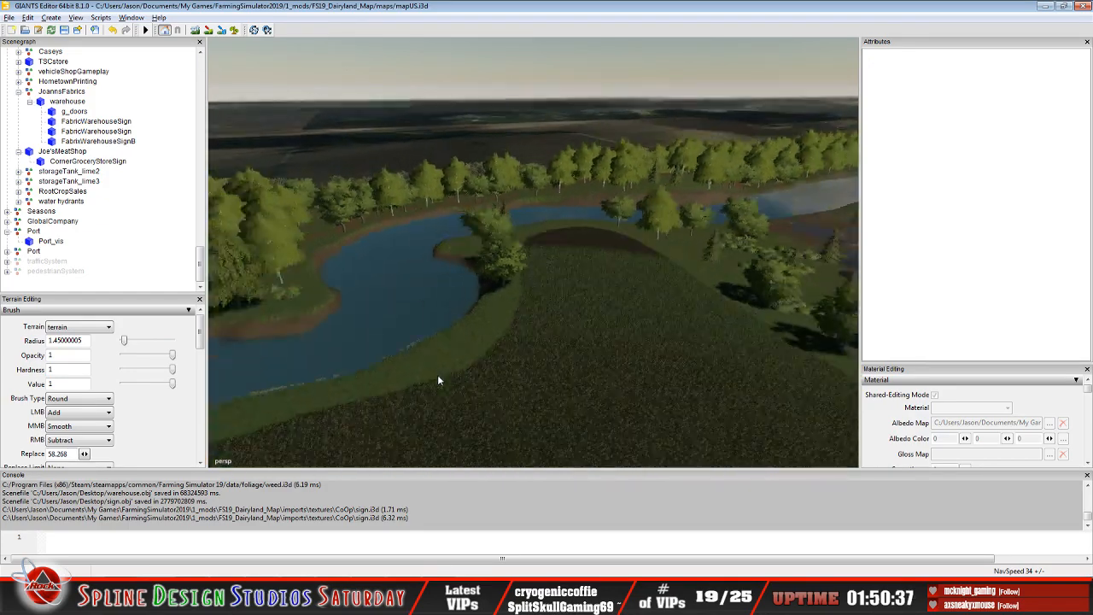
alt+middle_drag(438, 375, 692, 192)
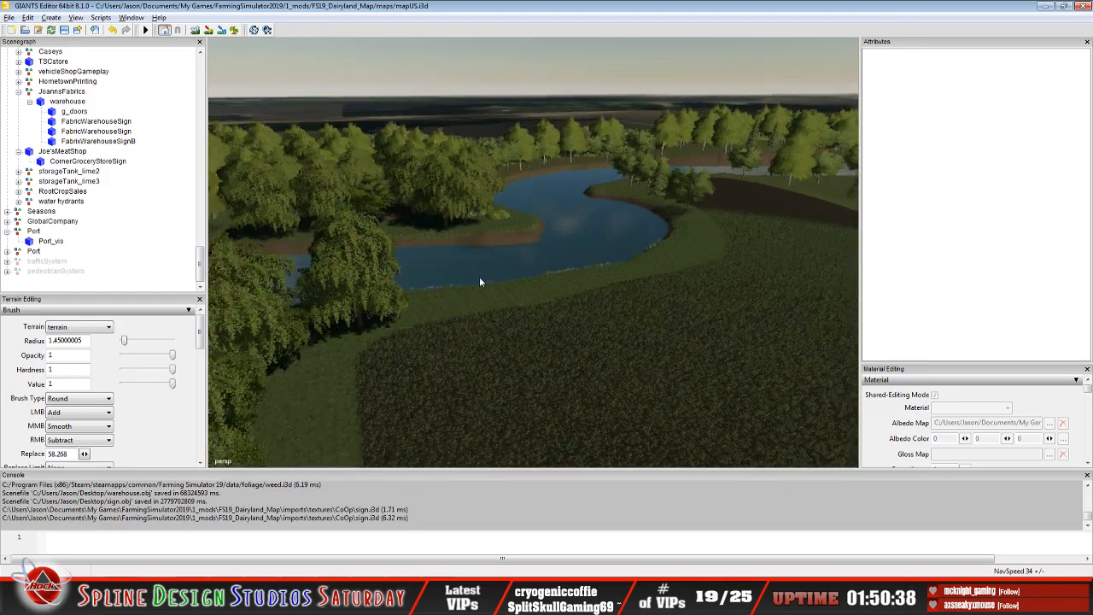
scroll(480, 262, down, 2)
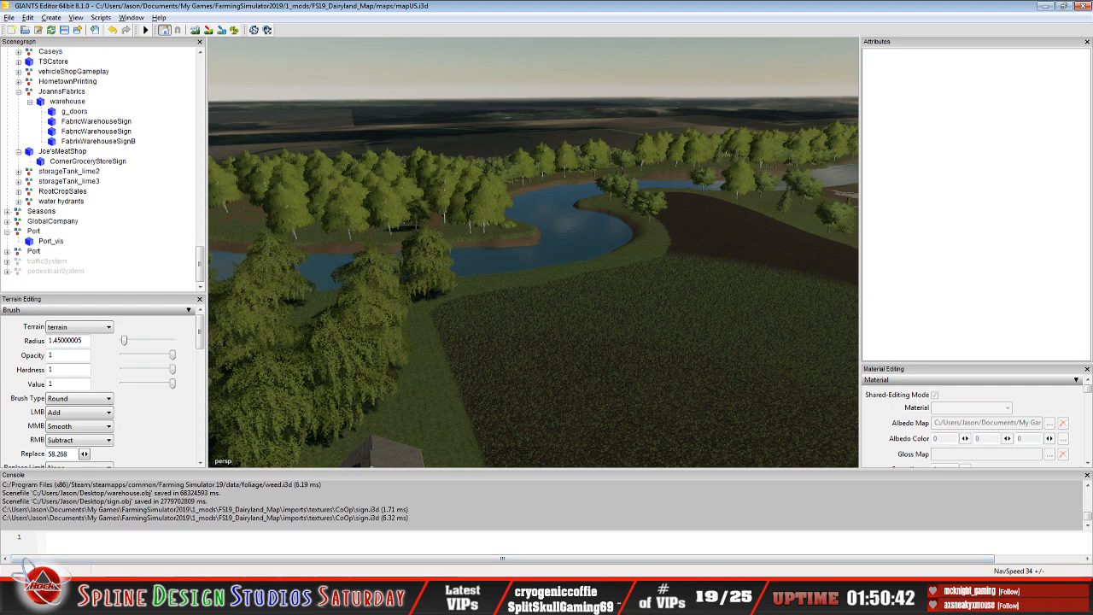
- Switch to mapUS.i3d in Notepad++ and capture a snip of the material "Sign" block with texture fileId 1586
key(alt+Tab)
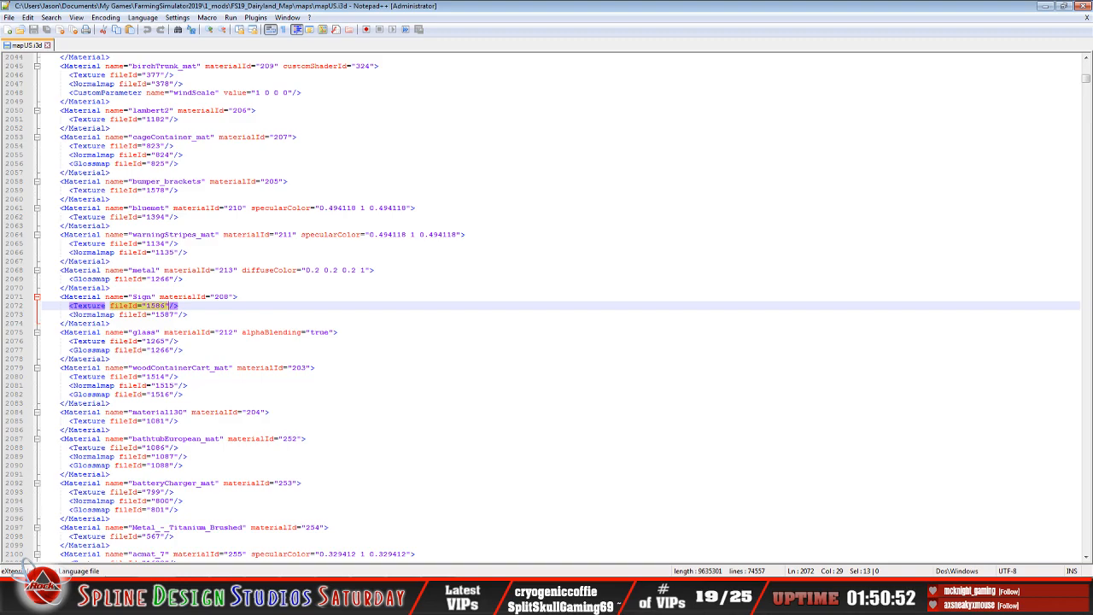
click(18, 598)
click(59, 265)
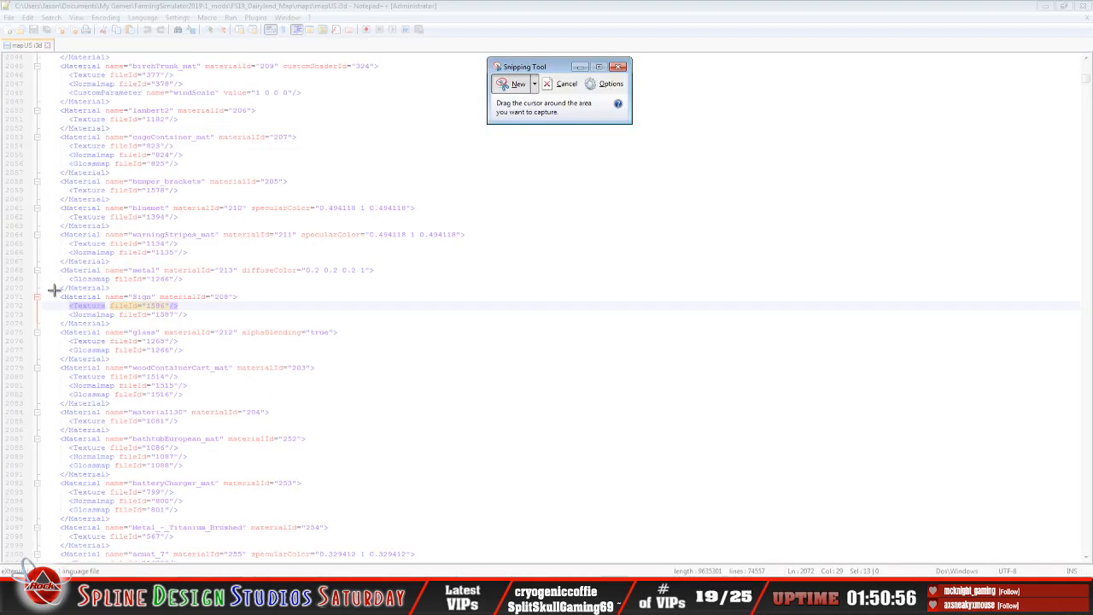
drag(52, 290, 293, 331)
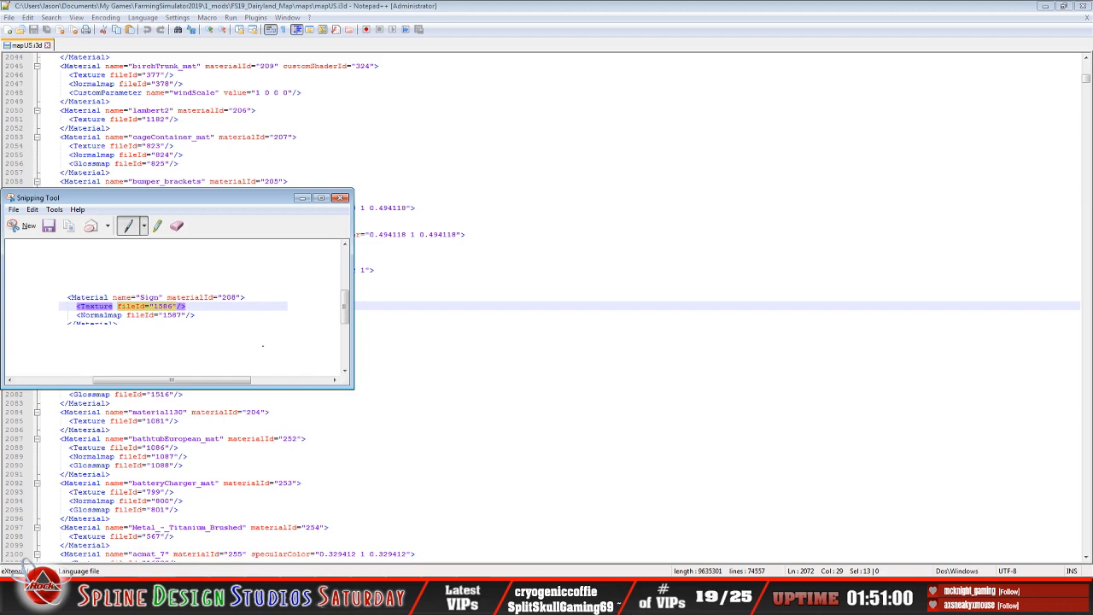
click(302, 197)
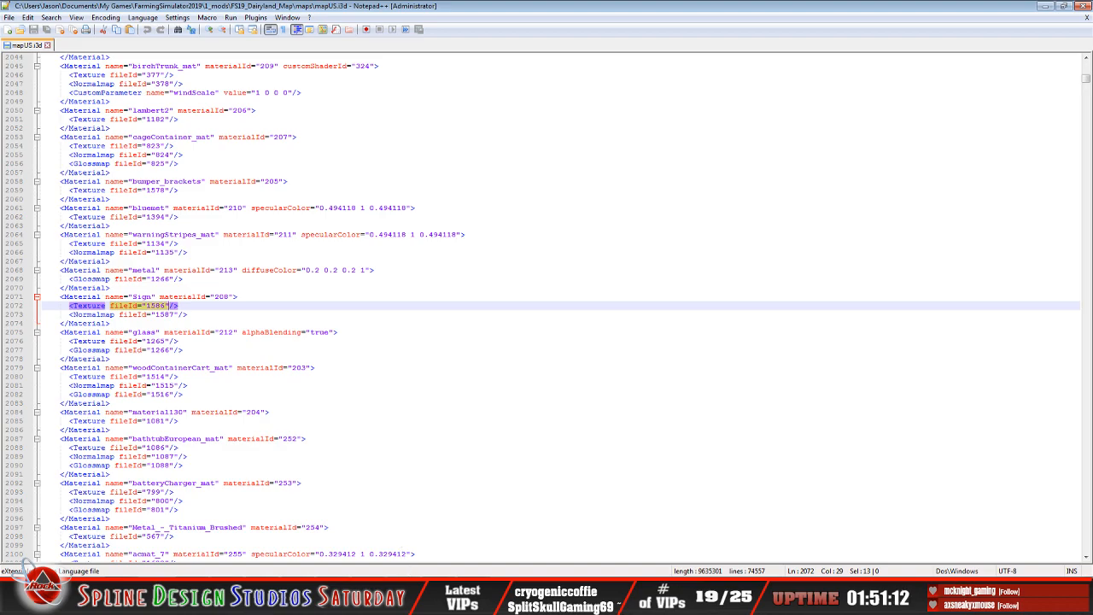
- Return to GIANTS Editor and disable Rigid Body for FabrixWarehouseSignB
key(alt+Tab)
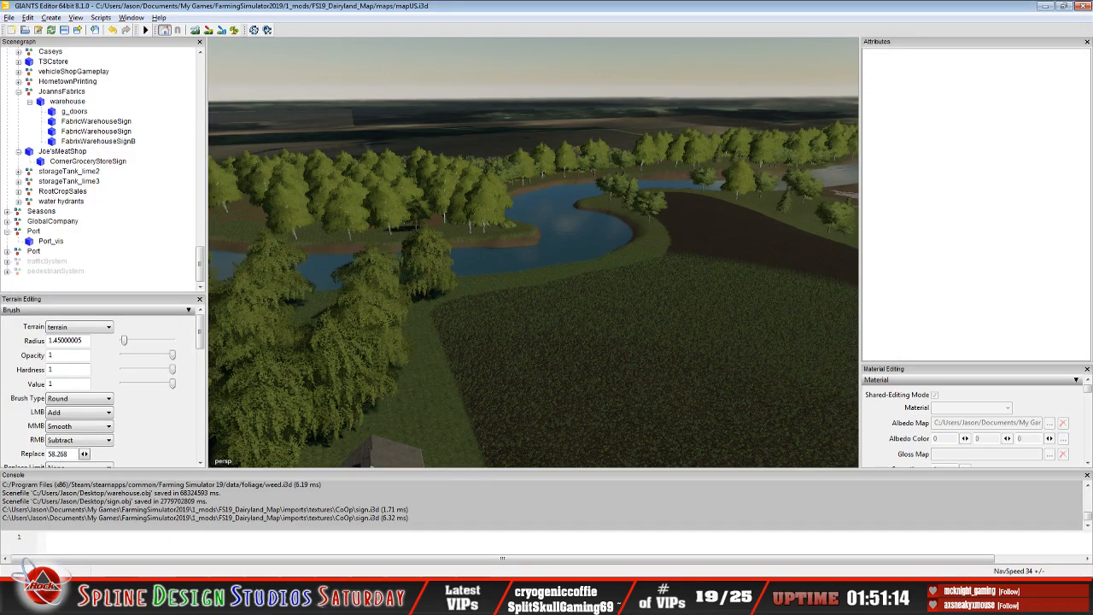
click(114, 144)
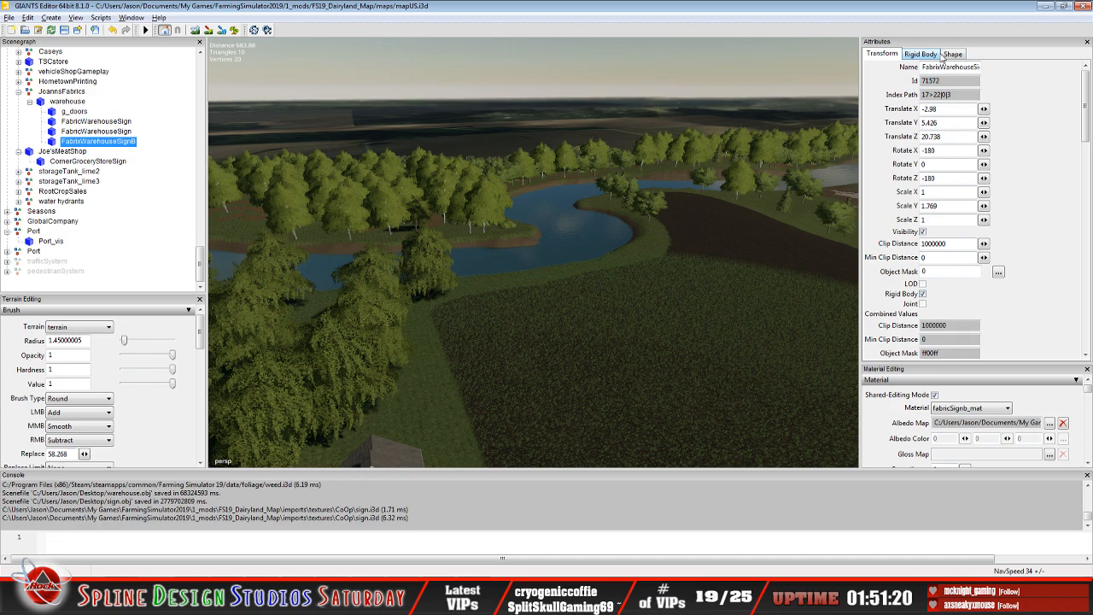
scroll(1089, 122, down, 1)
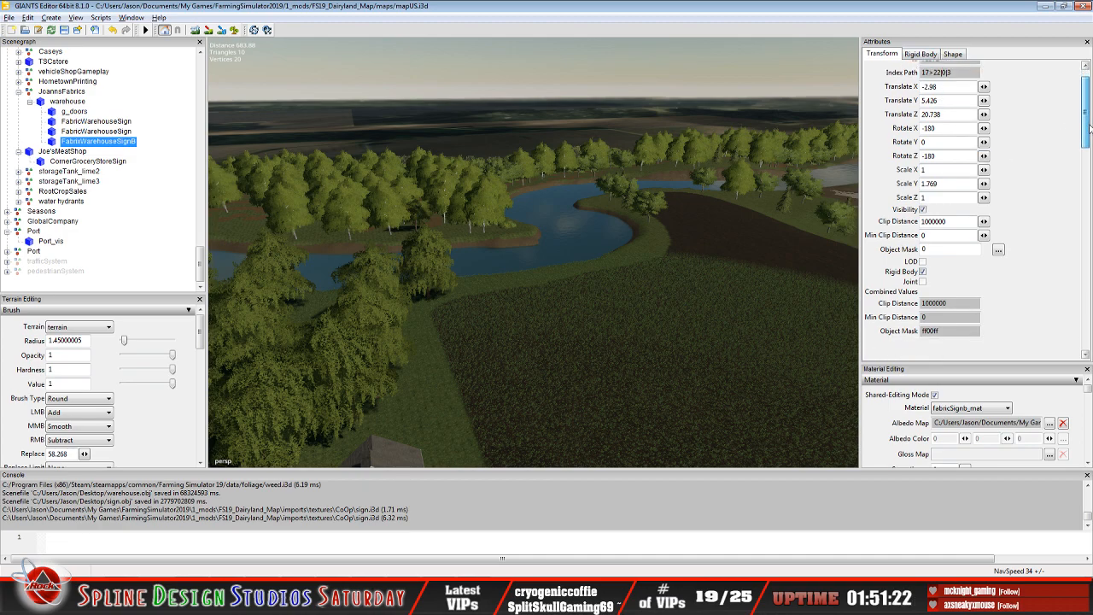
click(922, 271)
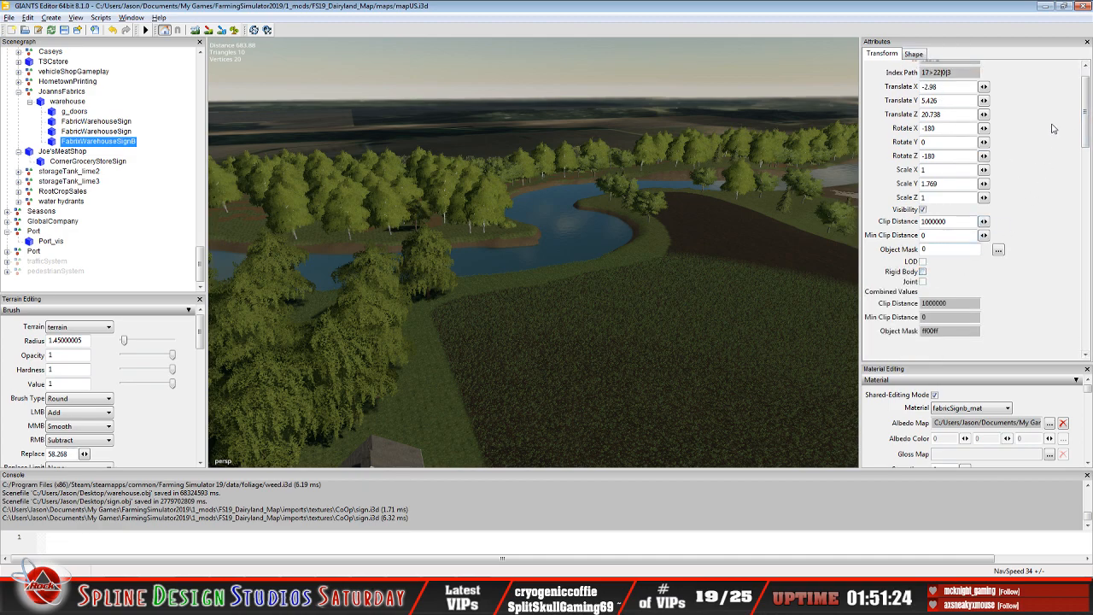
drag(1085, 126, 1085, 86)
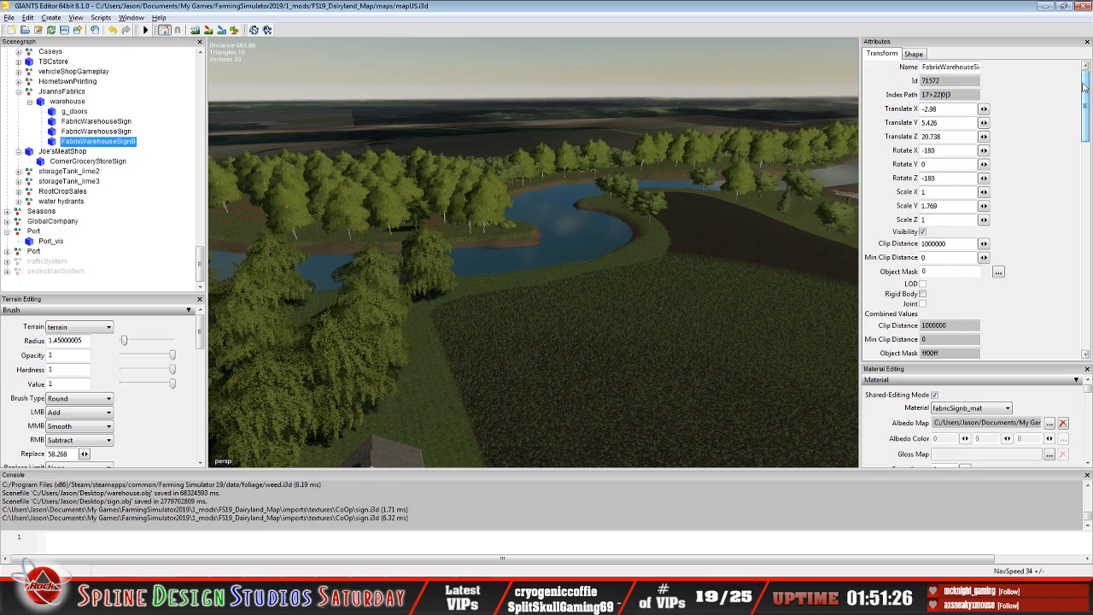
- Compare the attributes and materials of both FabricWarehouseSign objects, FabrixWarehouseSignB and CornerGroceryStoreSign
click(106, 132)
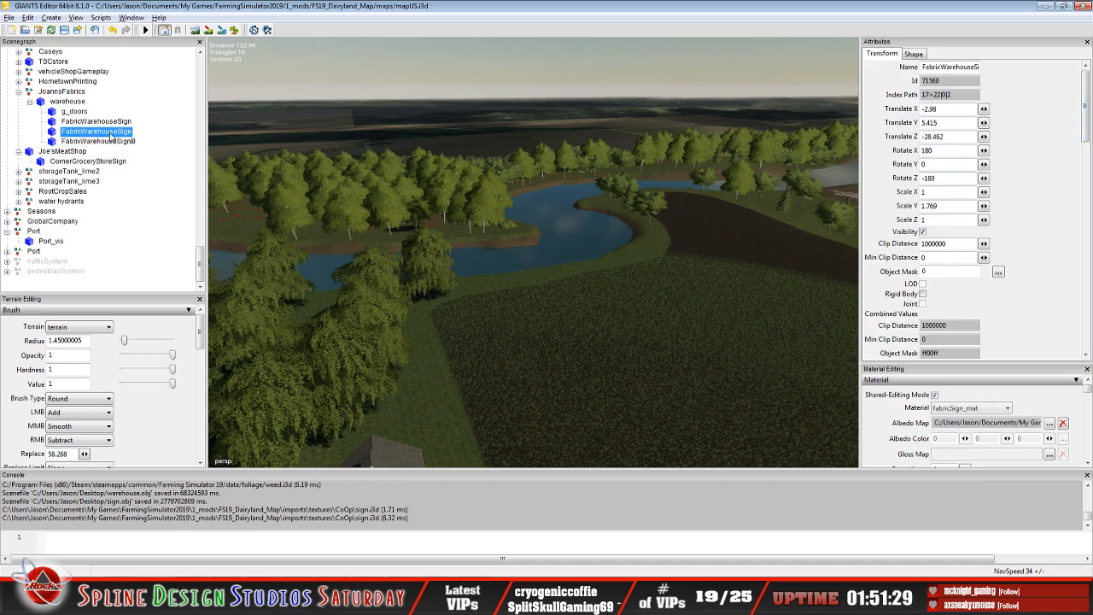
click(106, 122)
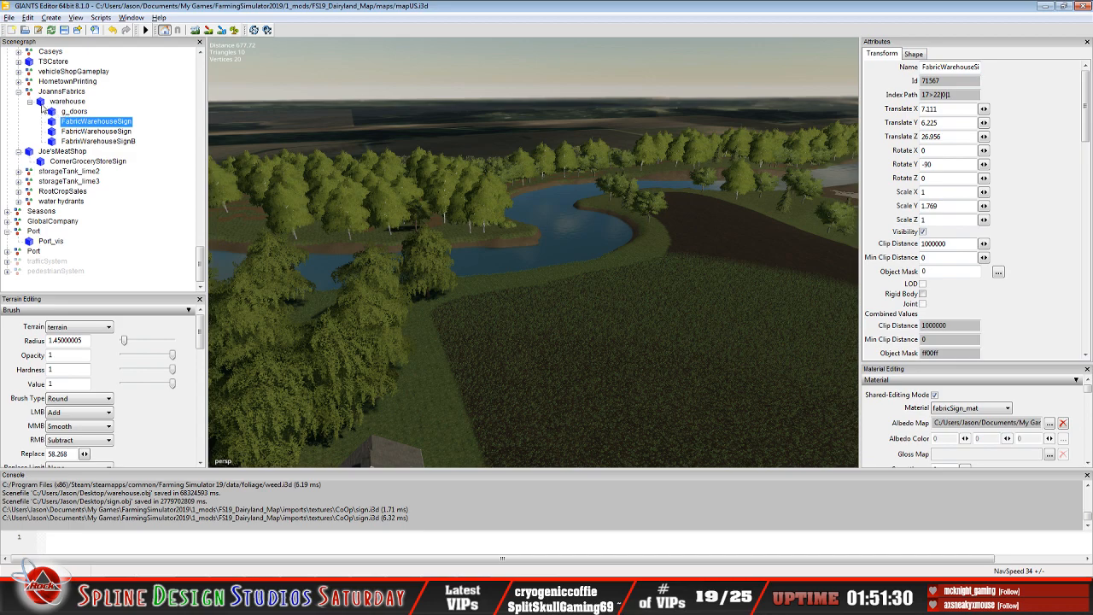
click(29, 102)
click(67, 164)
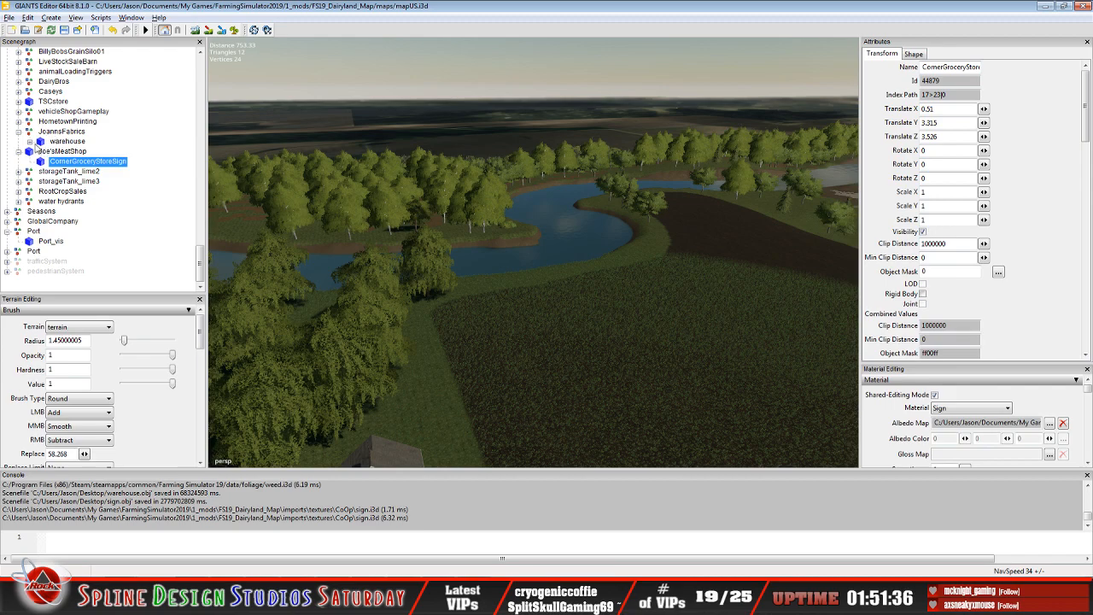
click(30, 142)
click(85, 182)
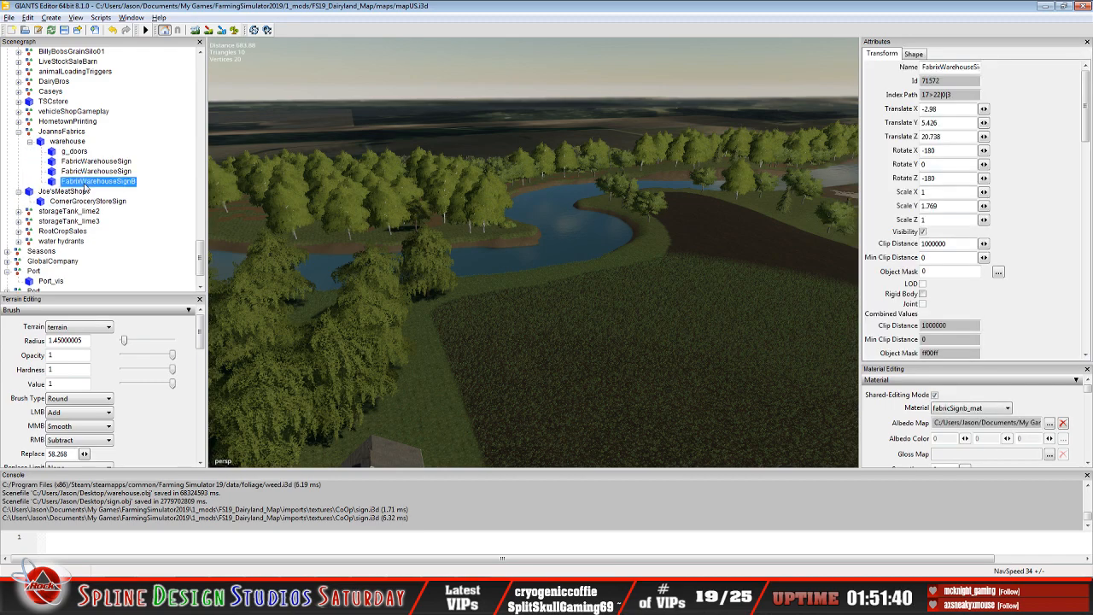
click(86, 171)
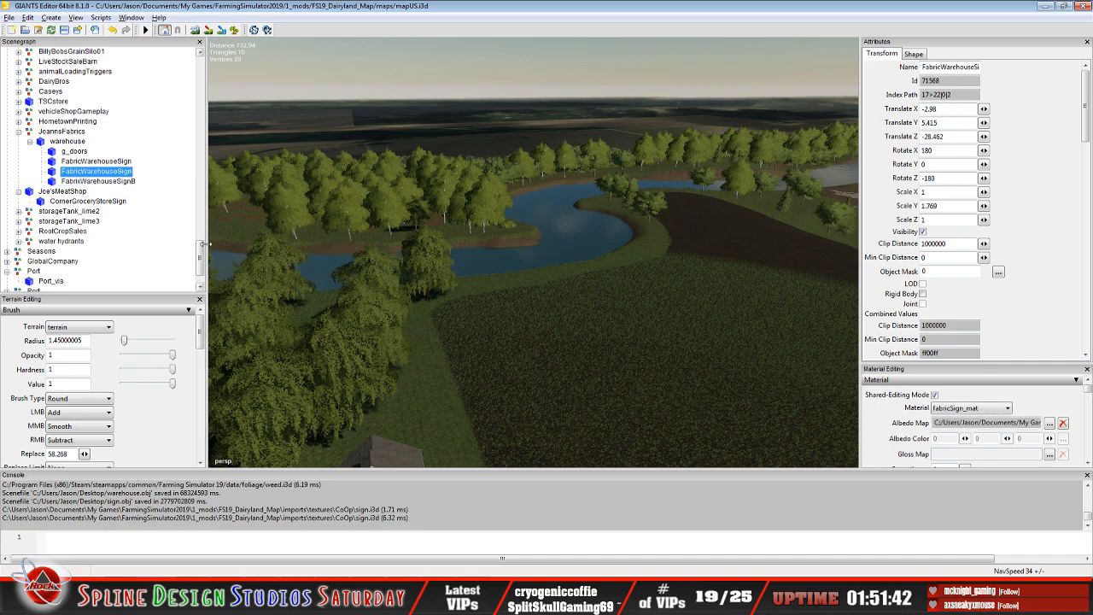
scroll(201, 261, down, 1)
scroll(201, 261, up, 1)
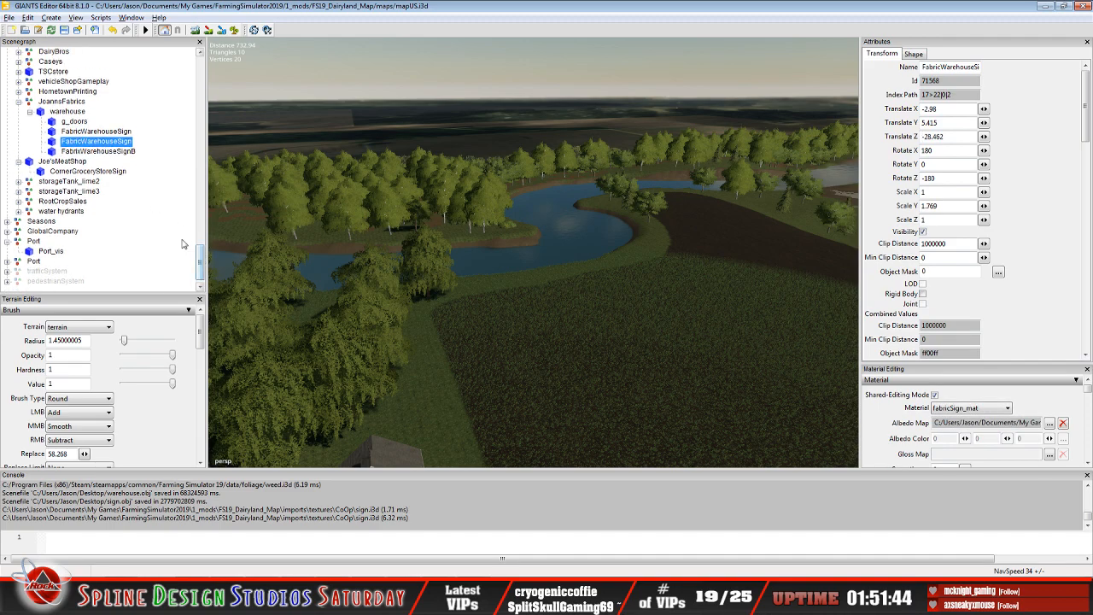
click(104, 173)
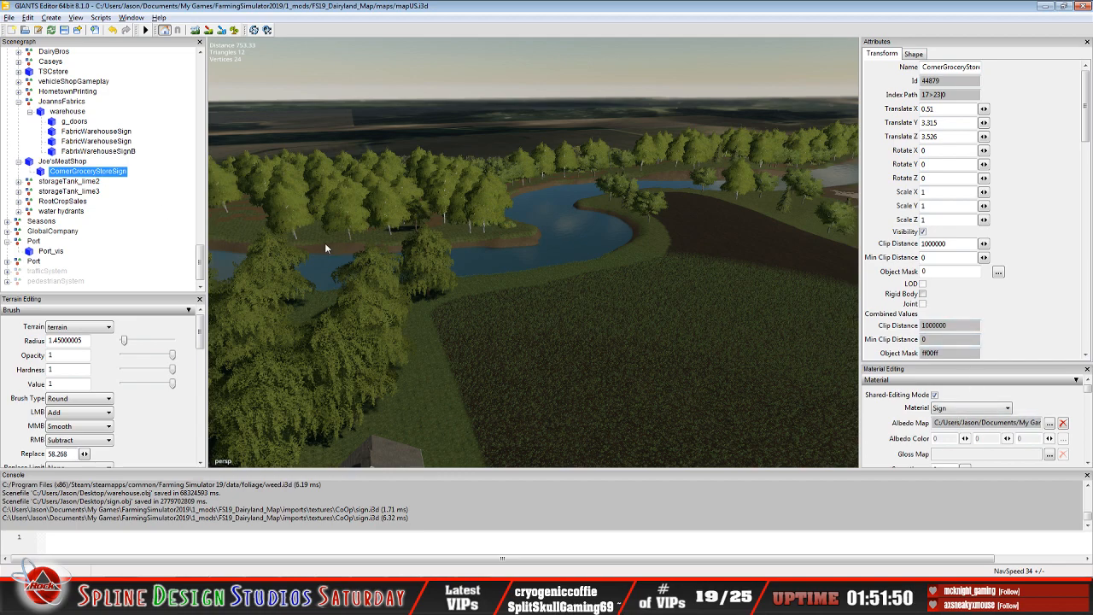
- Frame FabrixWarehouseSignB and inspect it on the warehouse's side wall, and collapse the JoannsFabrics group in the scenegraph
alt+drag(443, 289, 416, 294)
scroll(420, 372, down, 5)
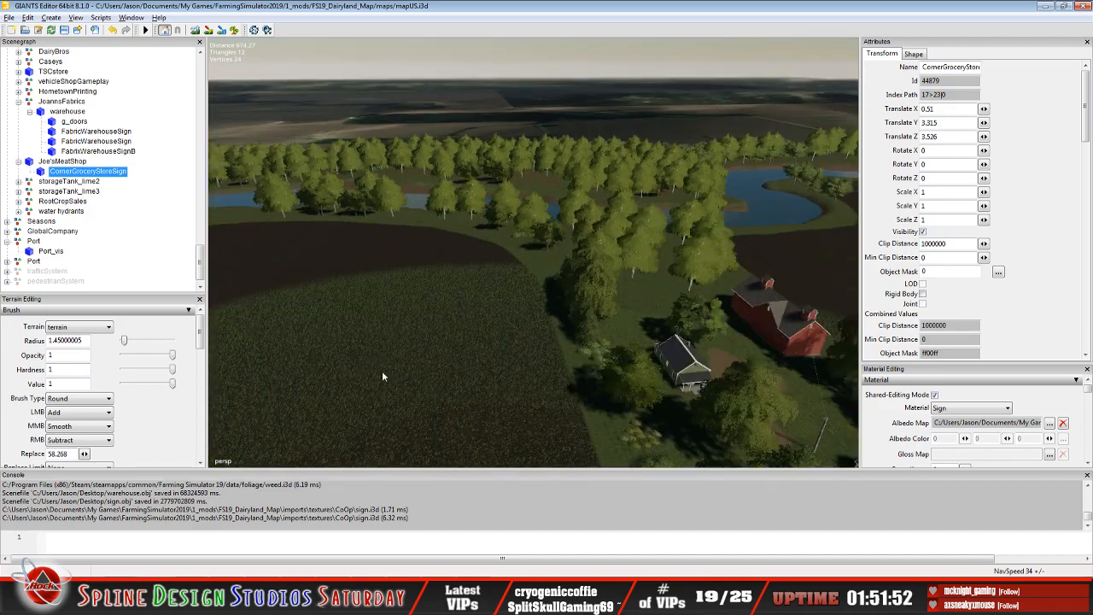
click(99, 153)
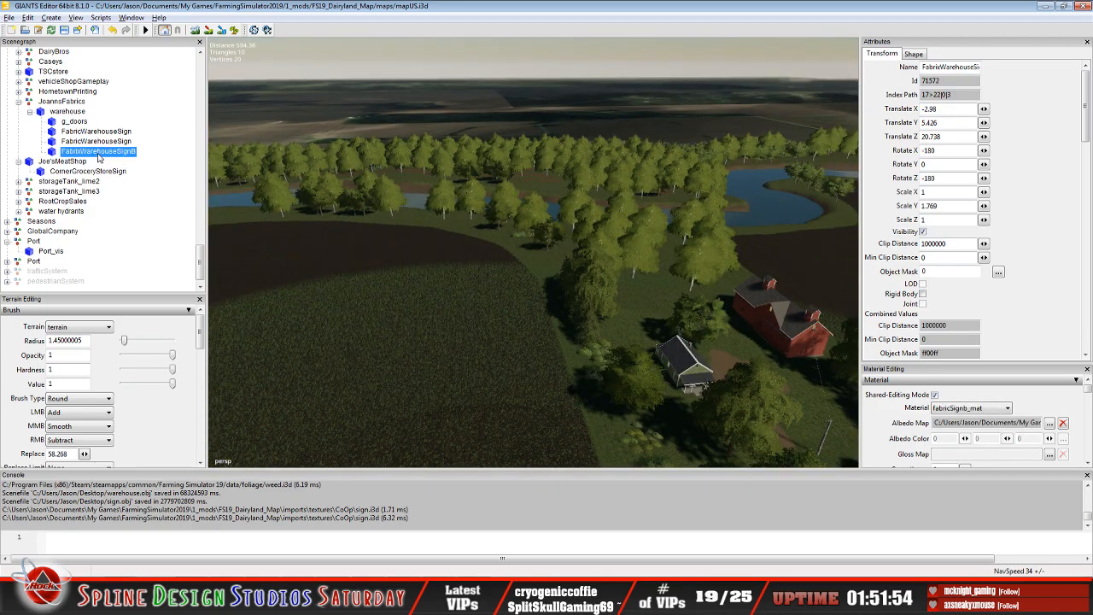
key(f)
scroll(475, 404, down, 5)
alt+drag(512, 353, 403, 359)
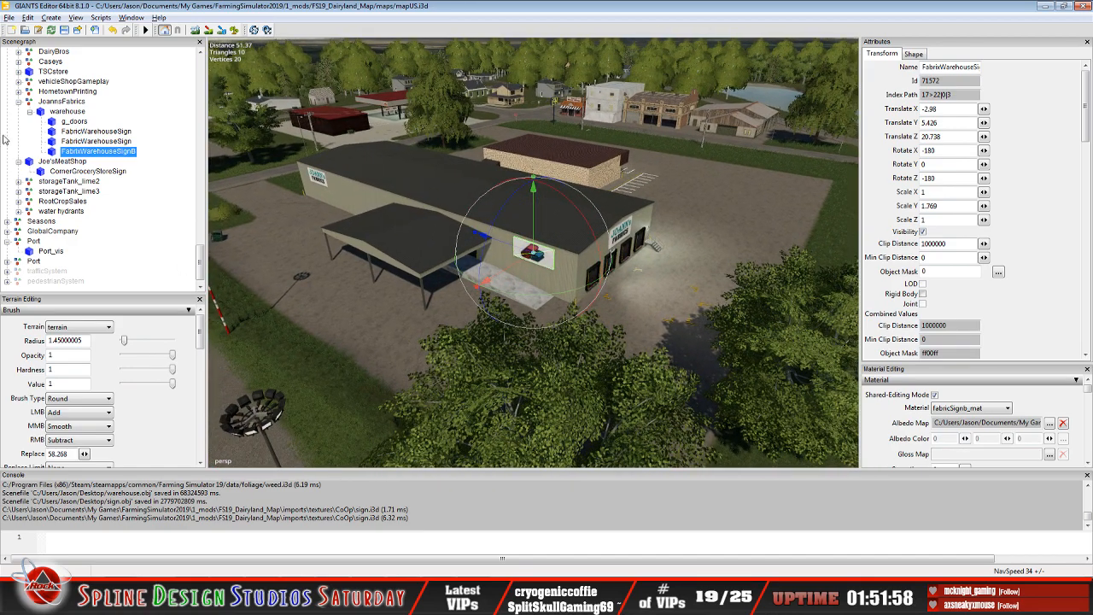
click(29, 112)
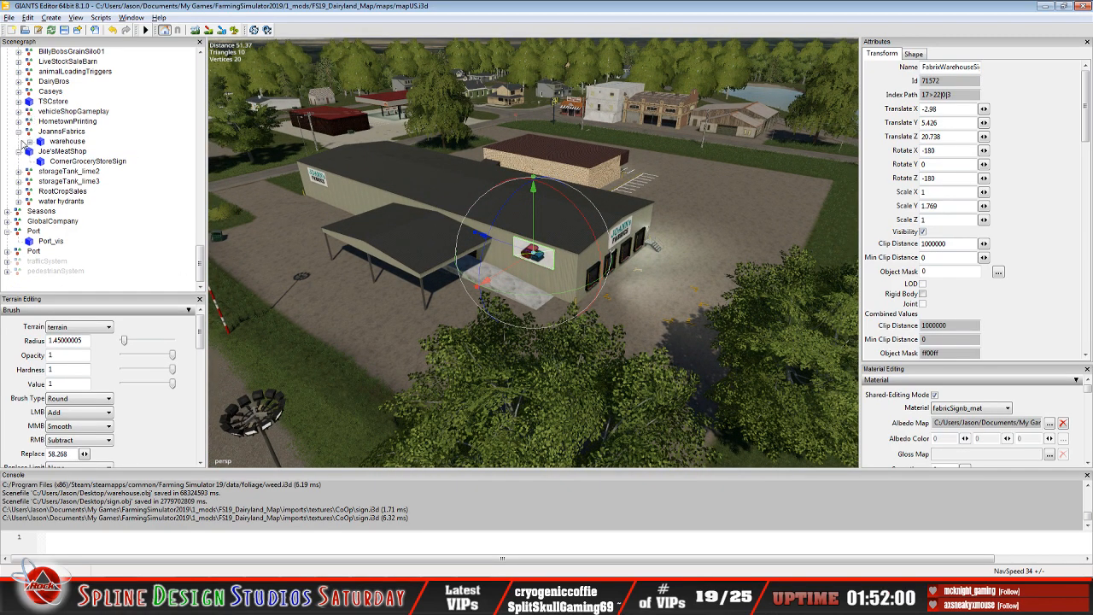
click(19, 131)
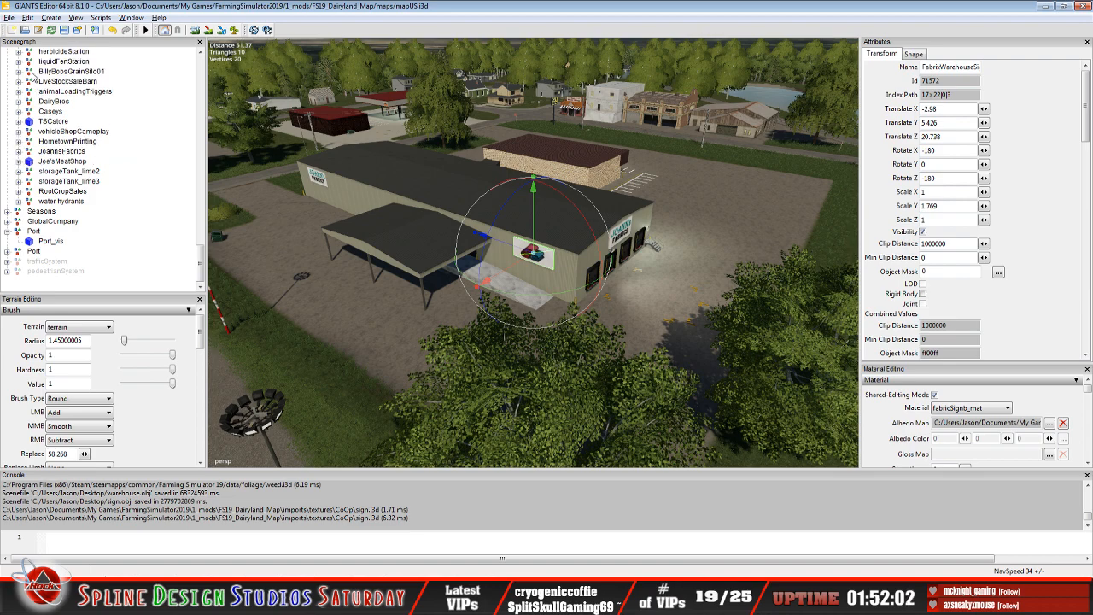
- Start saving the scene under a chosen name and go to the FS19_Dairyland_Map\maps folder
click(10, 18)
click(32, 78)
click(431, 49)
click(431, 49)
key(BackSpace)
key(BackSpace)
key(BackSpace)
key(BackSpace)
key(BackSpace)
key(BackSpace)
key(BackSpace)
key(BackSpace)
key(BackSpace)
key(BackSpace)
key(BackSpace)
key(BackSpace)
key(BackSpace)
key(BackSpace)
key(BackSpace)
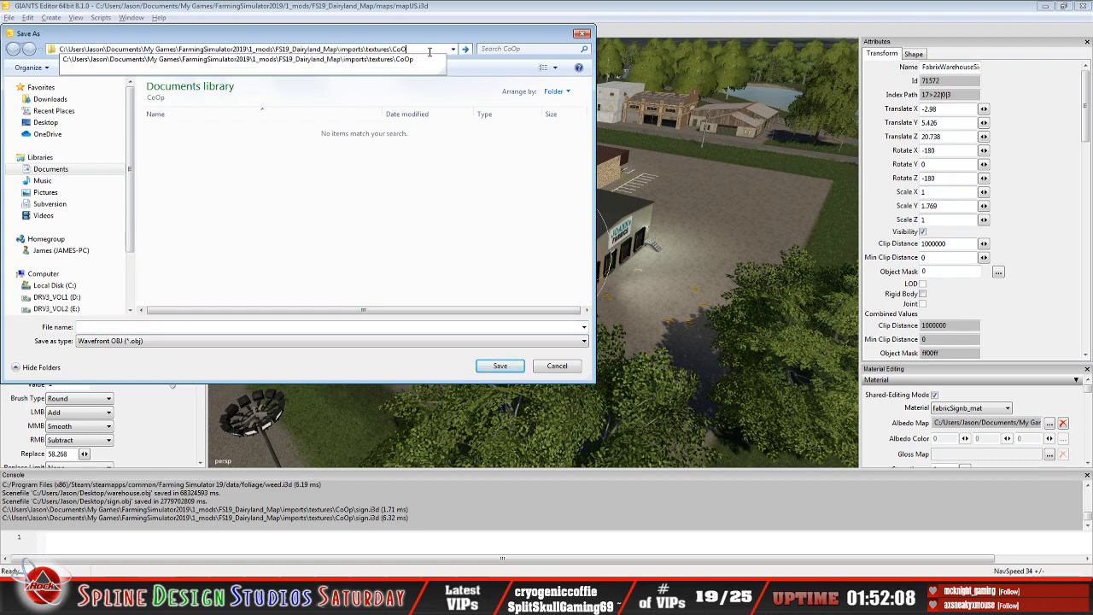
key(BackSpace)
key(BackSpace)
key(BackSpace)
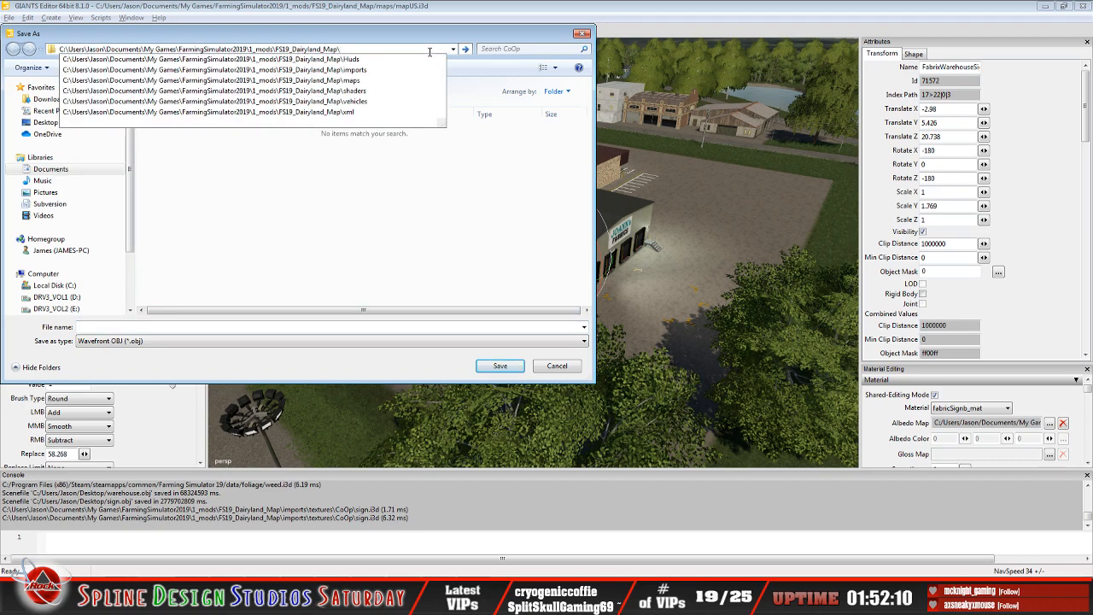
key(Return)
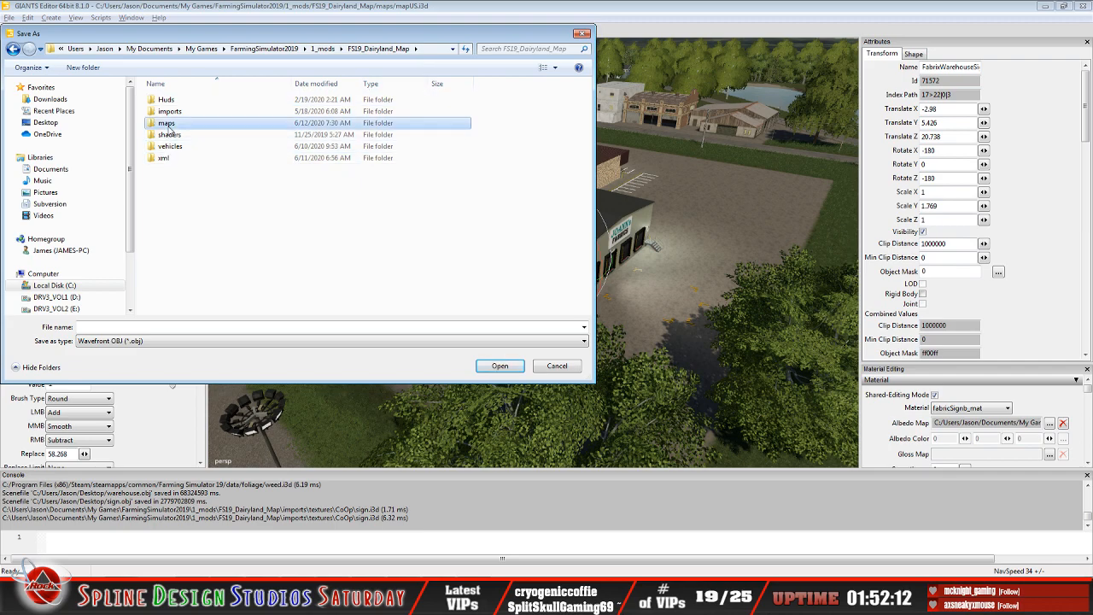
double_click(166, 123)
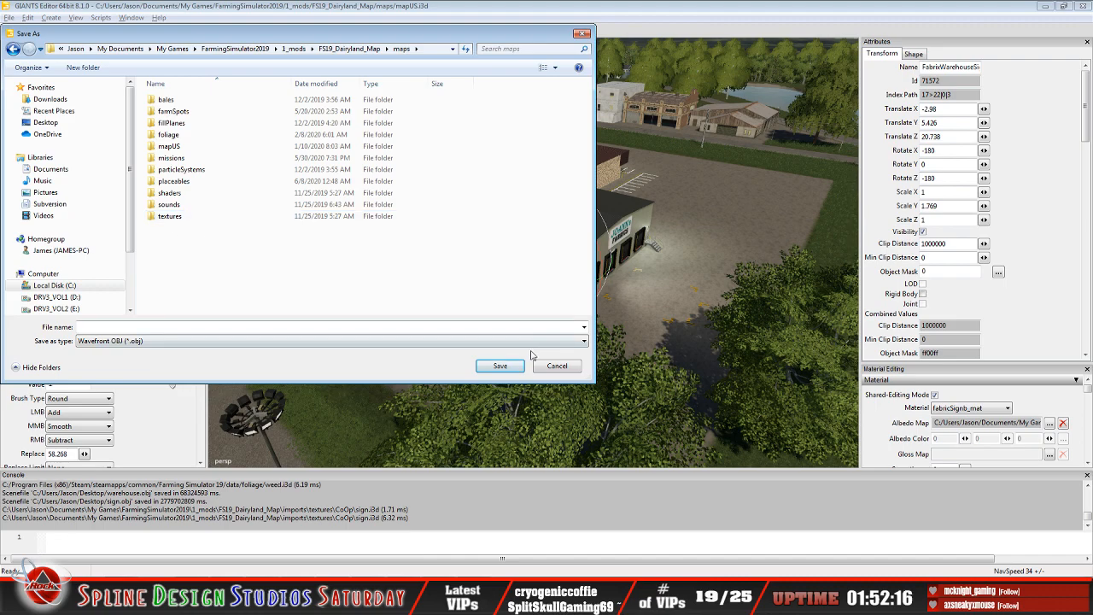
- Save the scene as an i3D file over the existing mapUS and exit GIANTS Editor
click(578, 342)
click(470, 350)
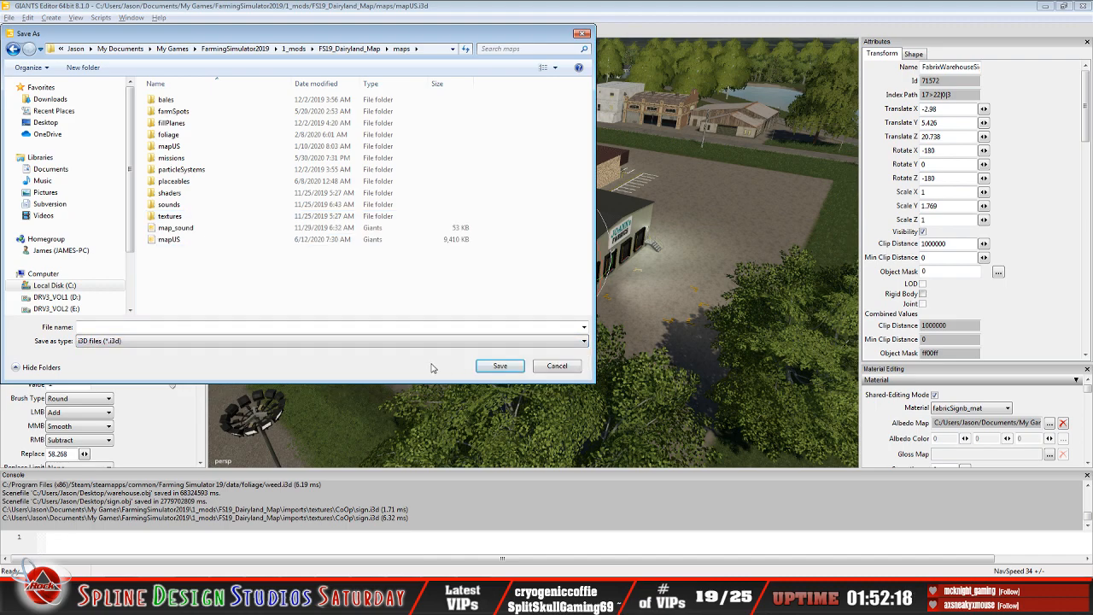
click(183, 240)
click(500, 365)
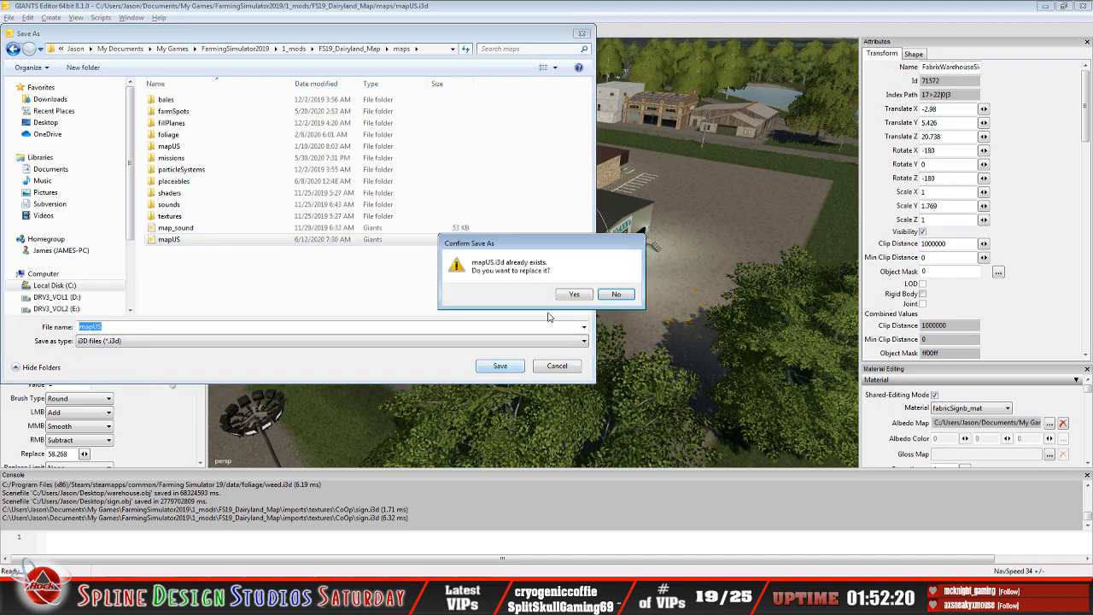
click(565, 297)
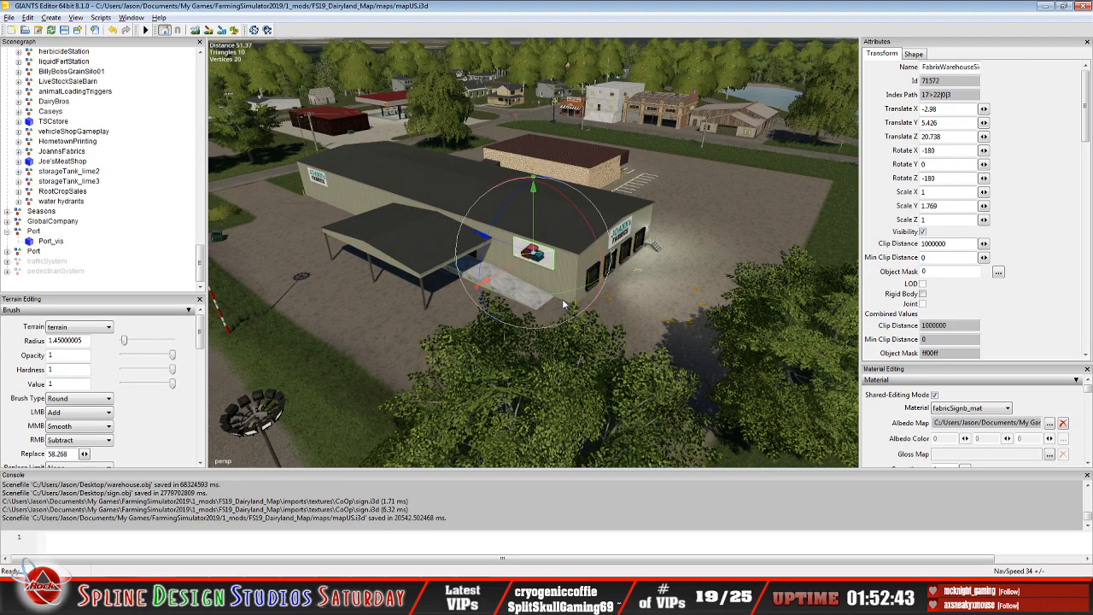
click(9, 17)
click(51, 223)
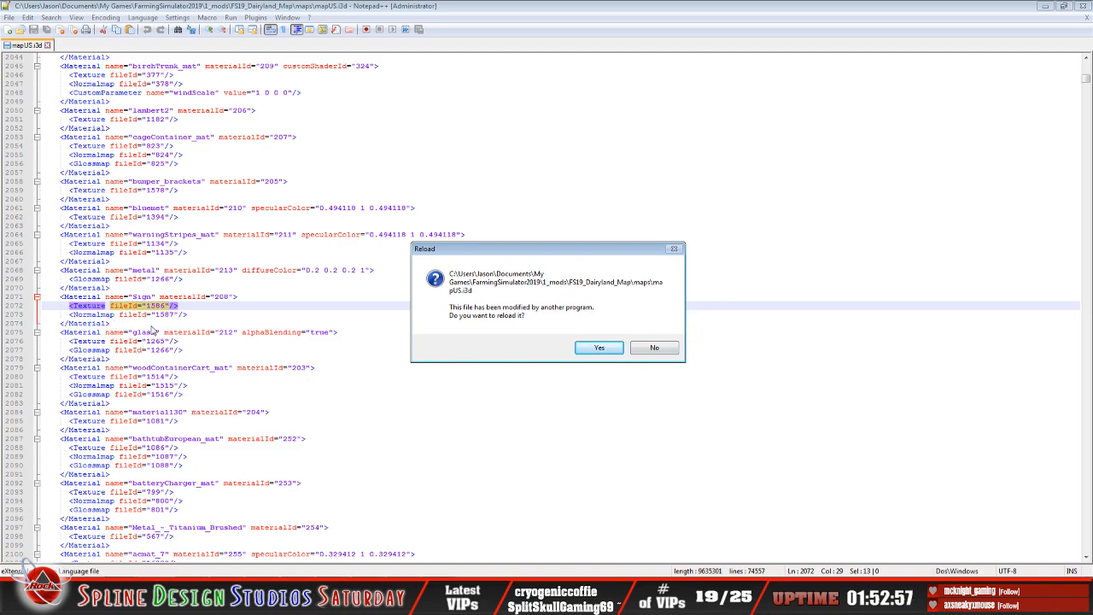
- Decline reloading the old mapUS.i3d in Notepad++, close the file and exit the program
click(654, 349)
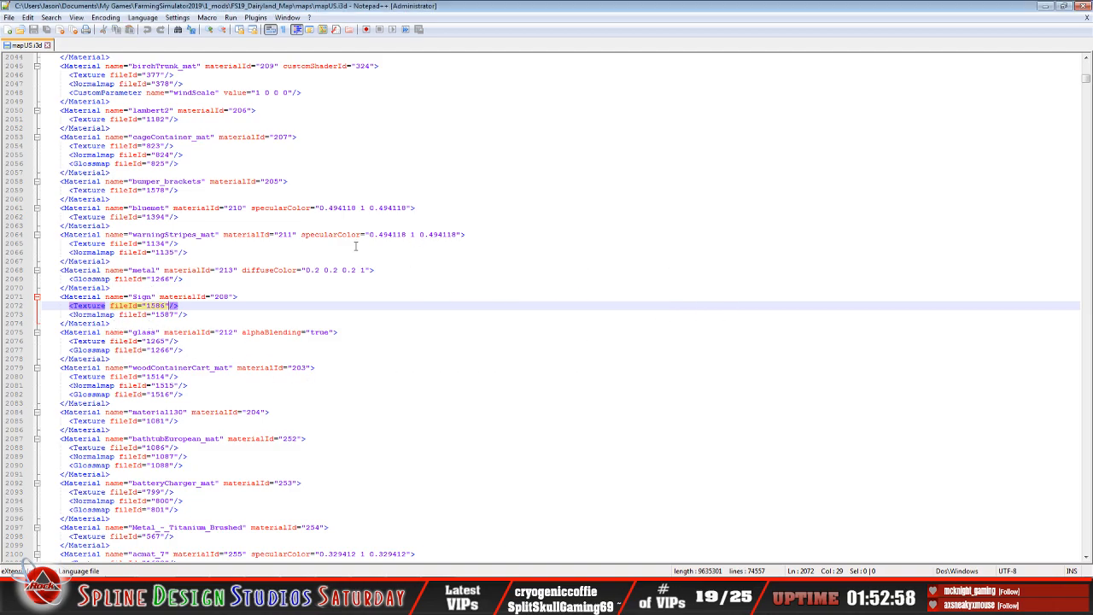
click(48, 44)
click(8, 17)
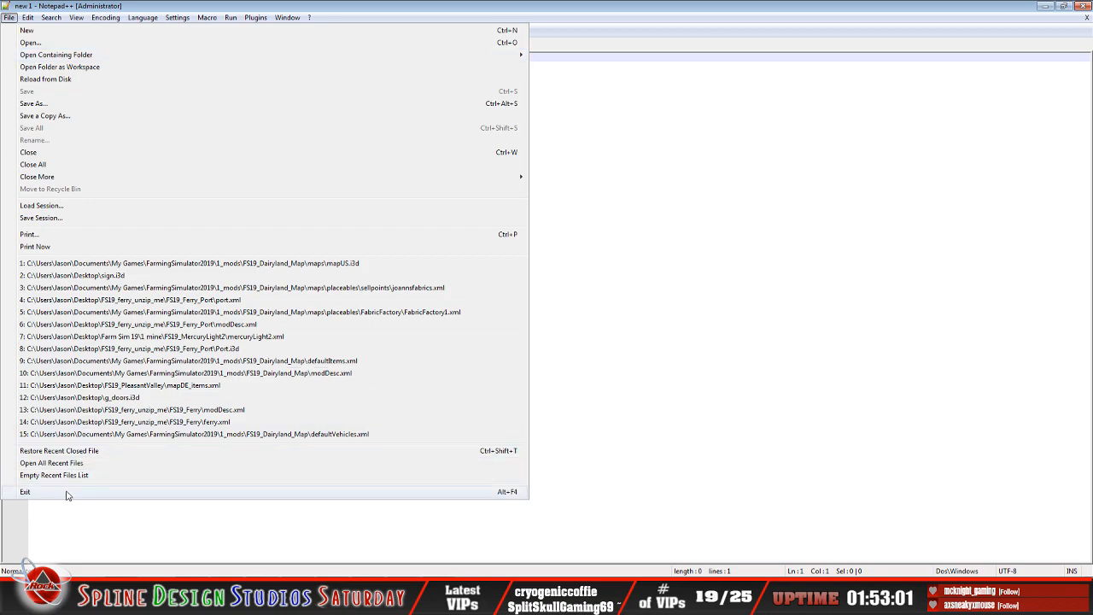
click(69, 492)
- Delete the leftover sign i3d file and sign.i3d.shapes from the CoOp textures folder
click(214, 530)
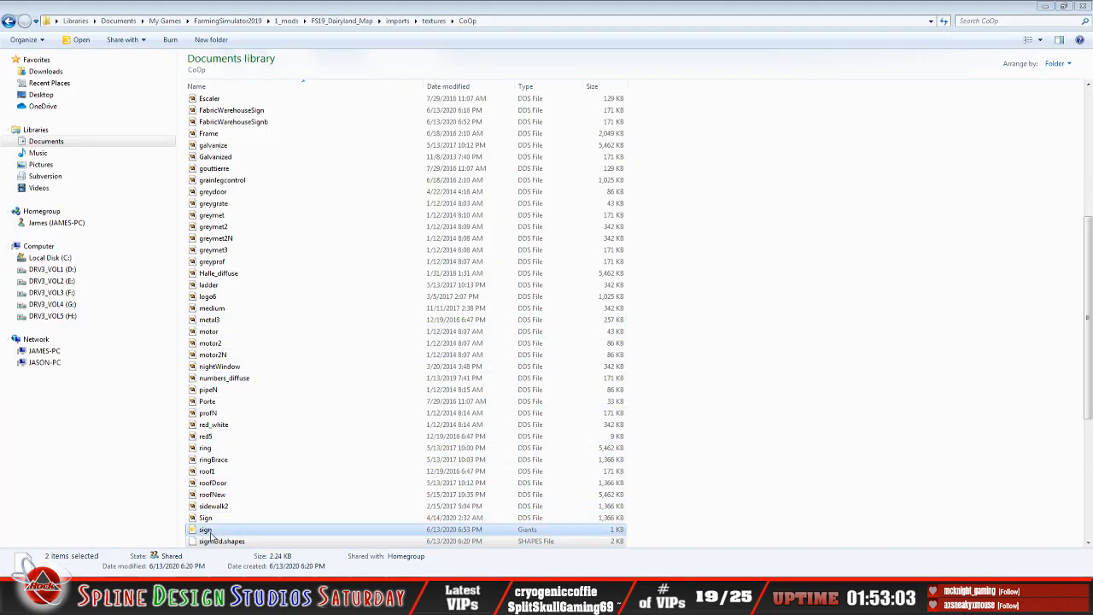
ctrl+click(214, 542)
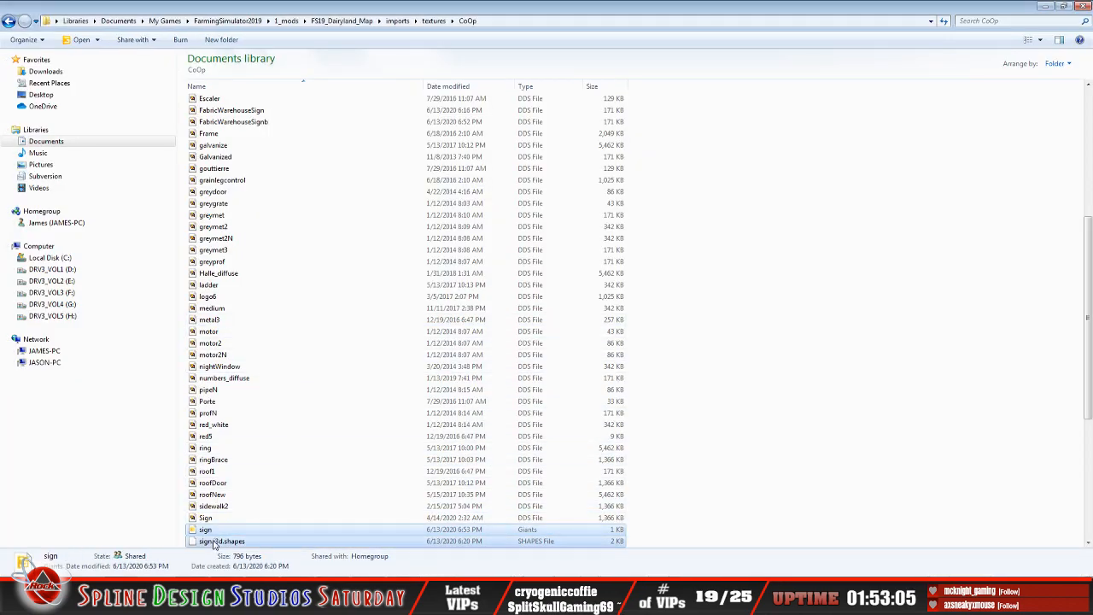
right_click(214, 542)
click(319, 501)
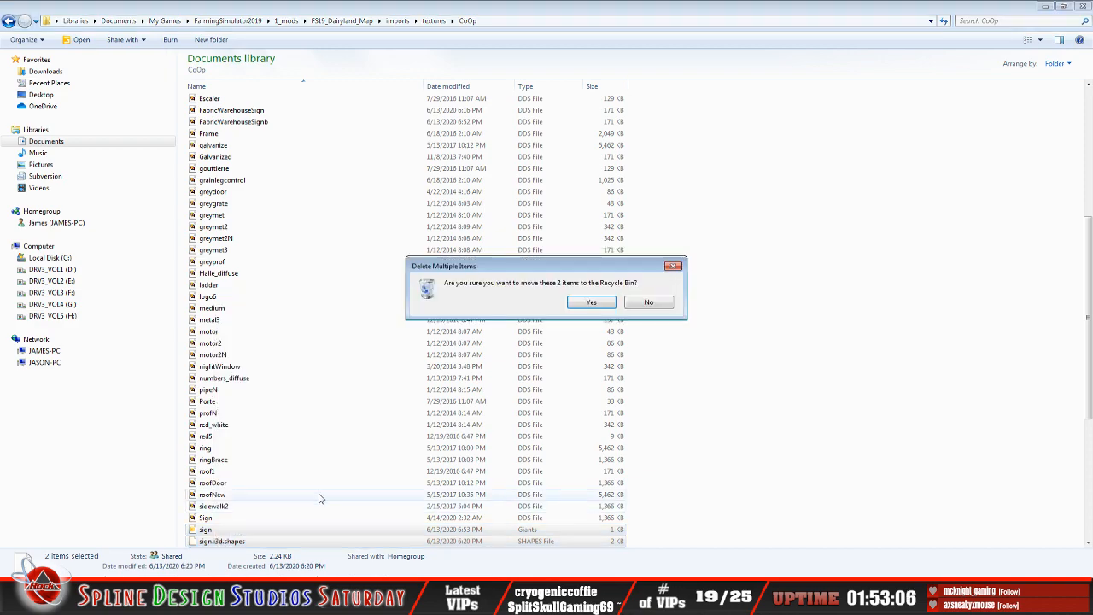
click(595, 304)
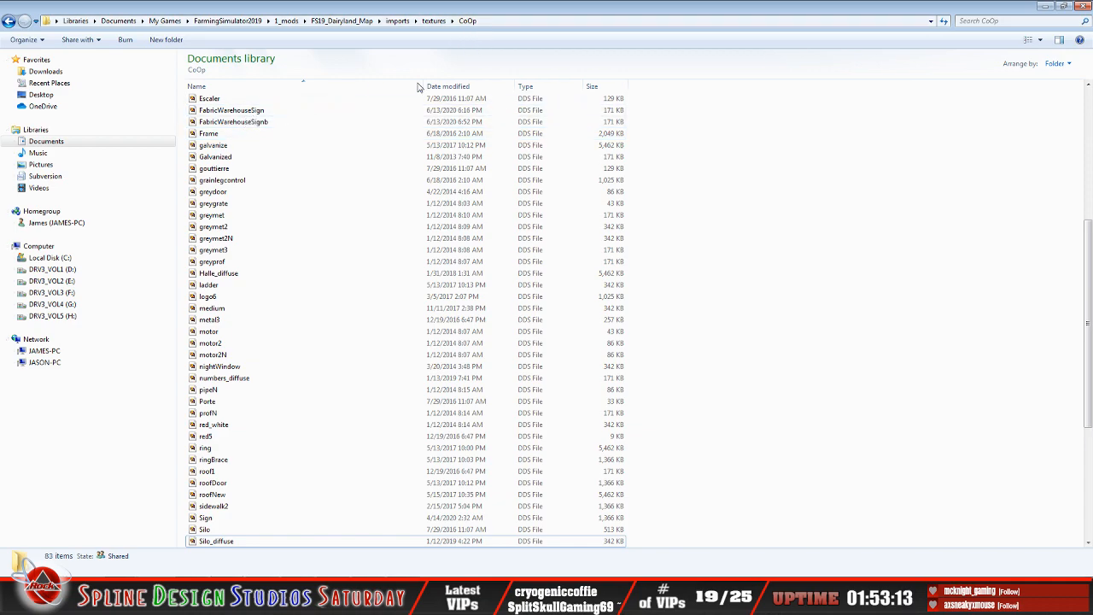
- Go to the FS19_Dairyland_Map maps folder and open mapUS.i3d for editing in Notepad++
click(8, 21)
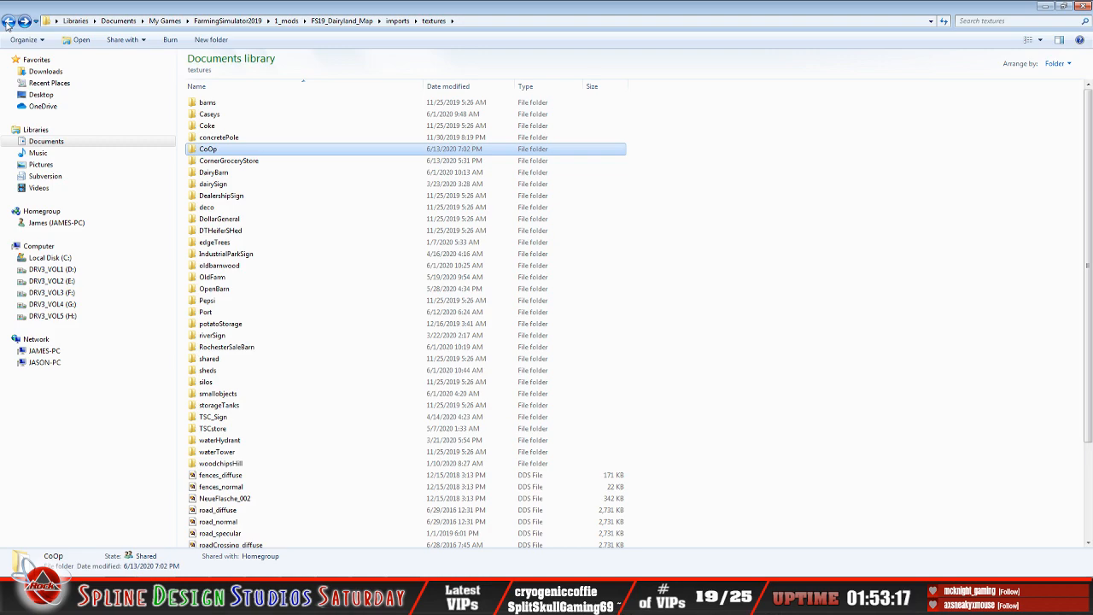
click(9, 22)
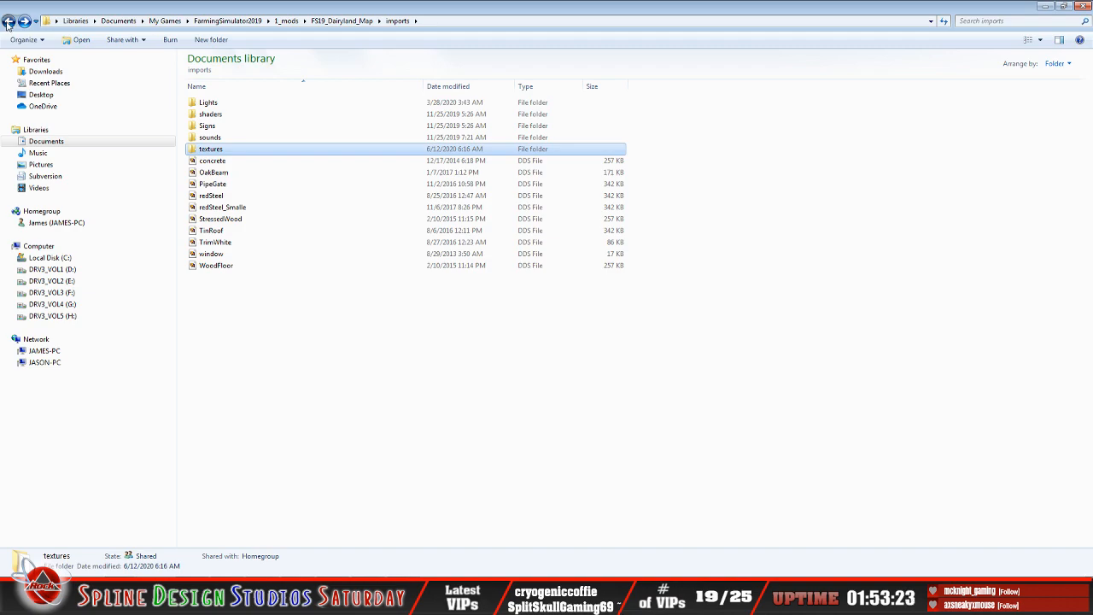
click(9, 22)
double_click(216, 127)
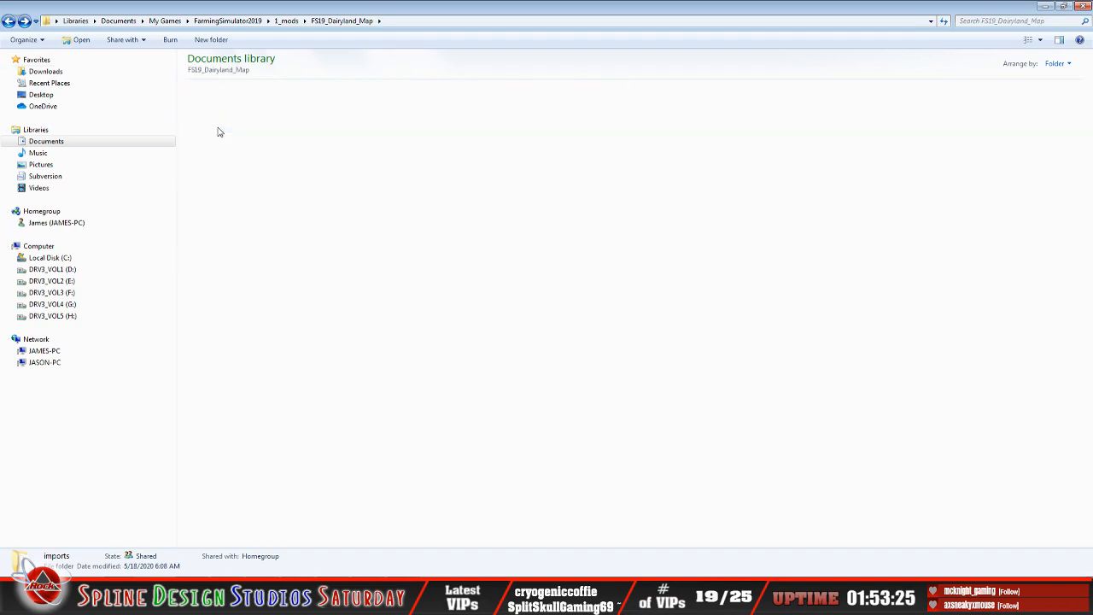
right_click(206, 286)
mouse_move(251, 338)
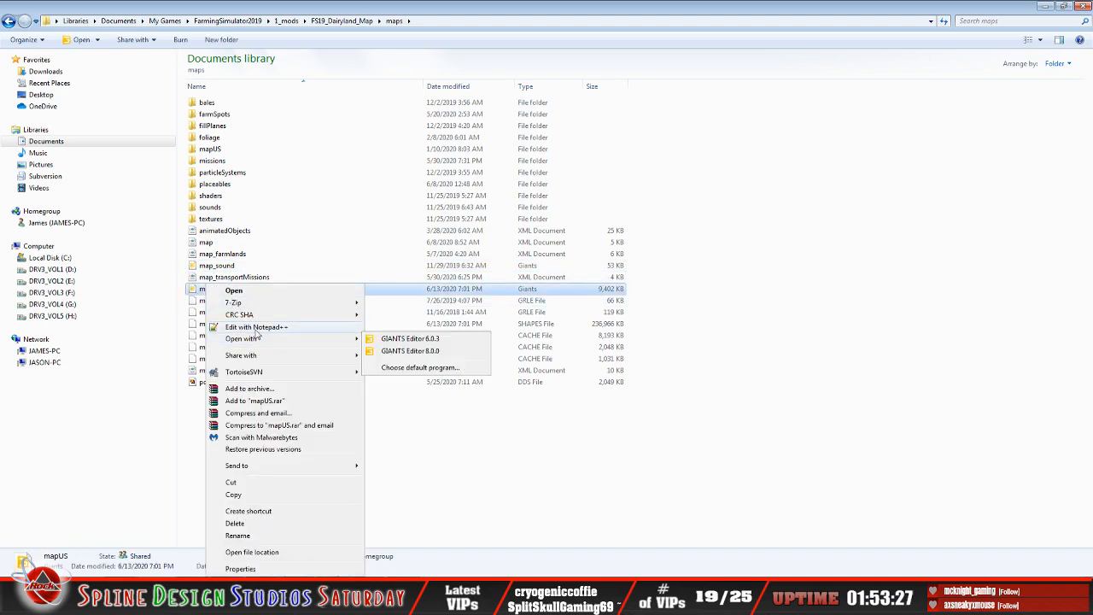
click(410, 339)
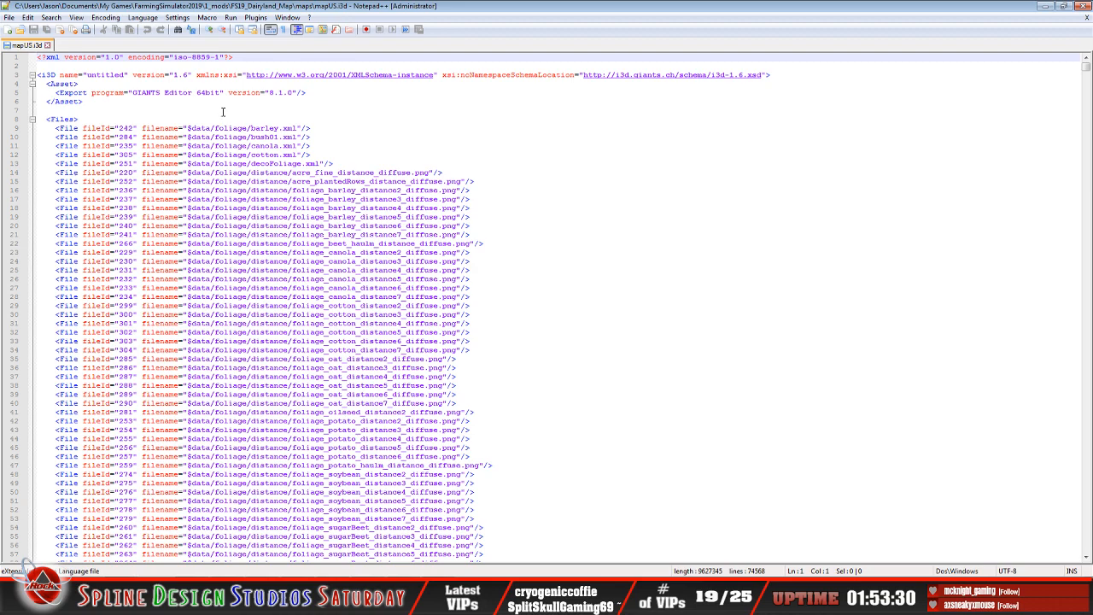
- Check the Sign material screenshot for its texture ID and look up fileId="1586" in mapUS.i3d
key(alt+Tab)
key(alt+Tab)
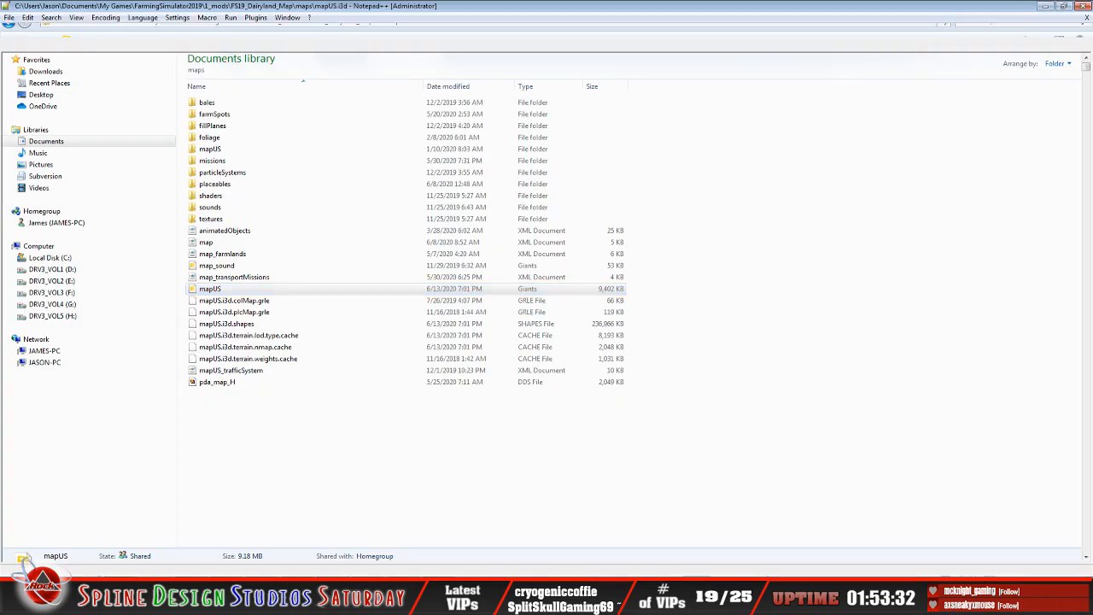
key(alt+Tab)
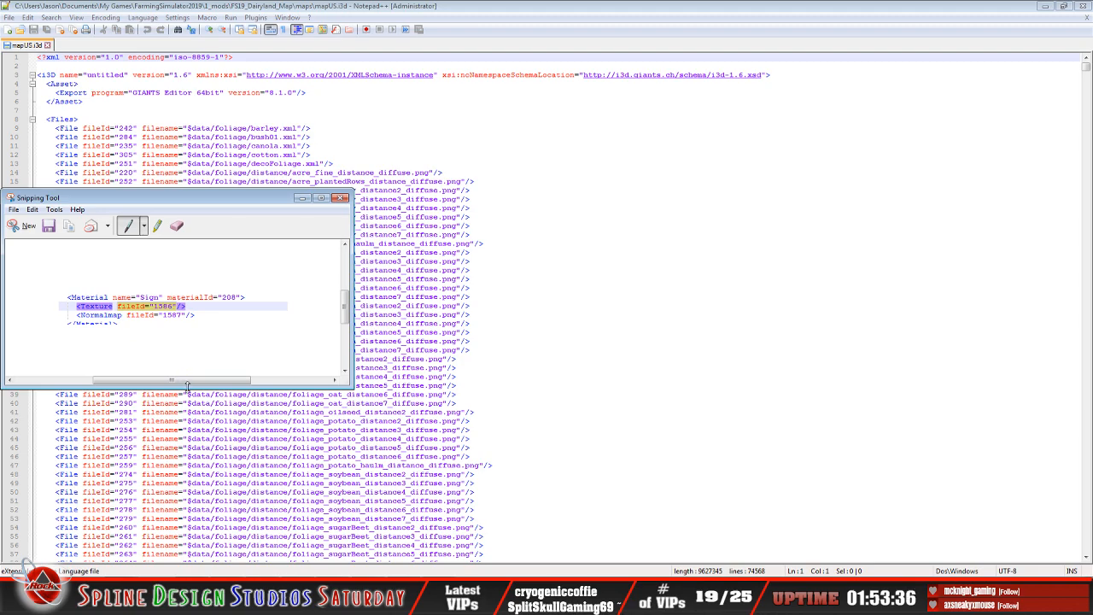
click(301, 197)
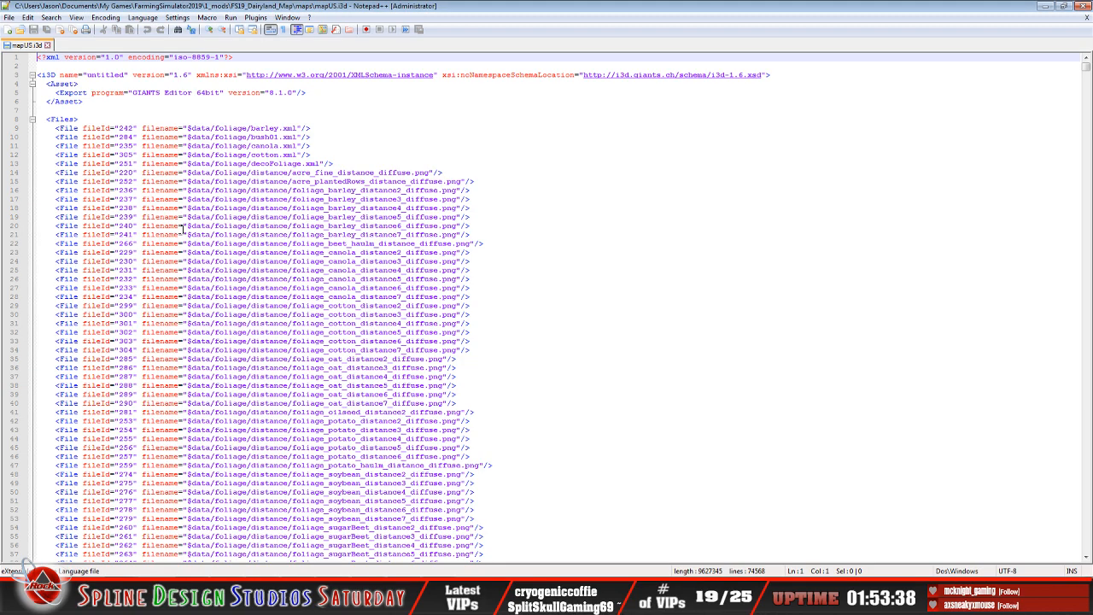
click(50, 17)
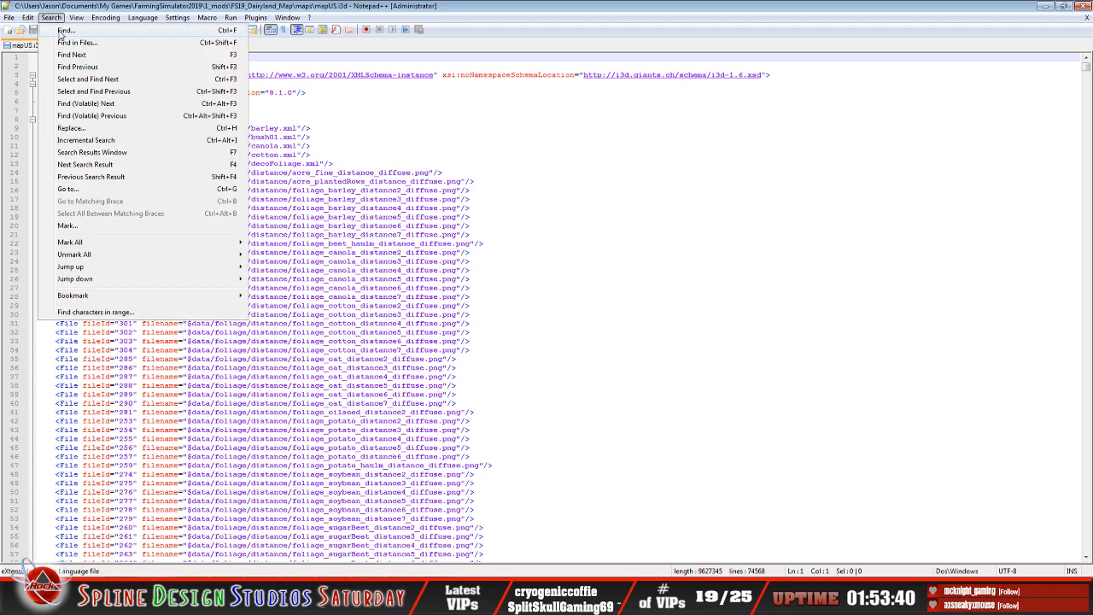
click(68, 27)
click(550, 242)
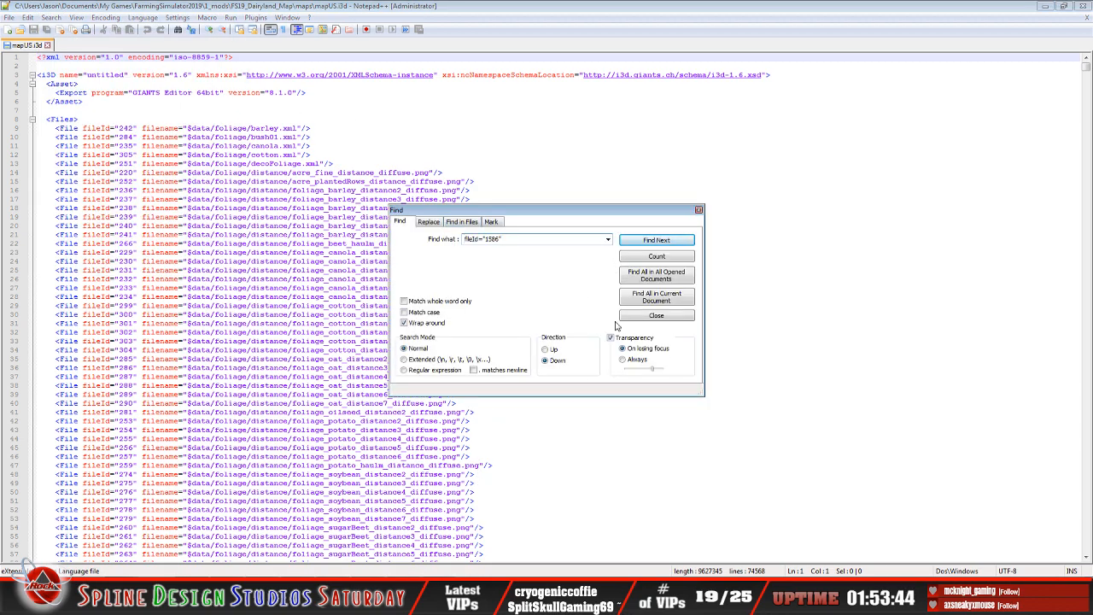
click(663, 241)
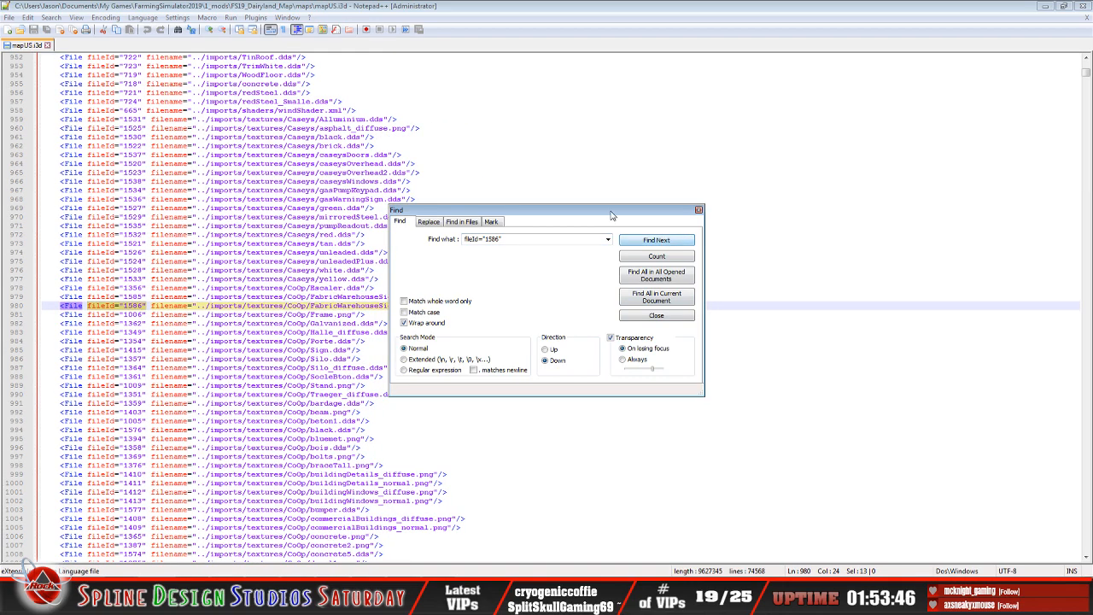
drag(613, 216, 765, 115)
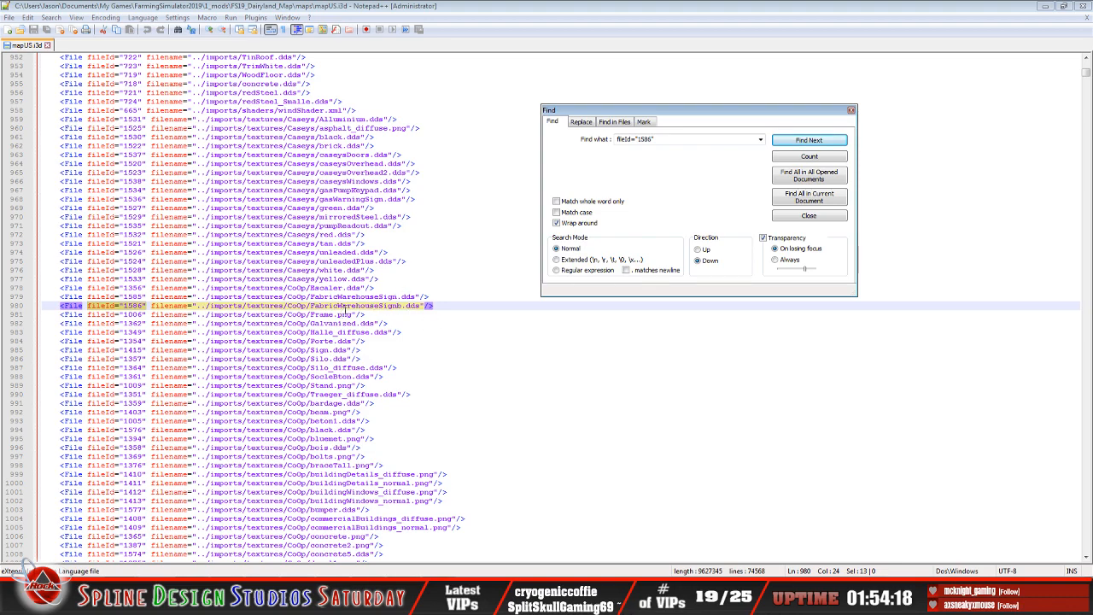
click(809, 219)
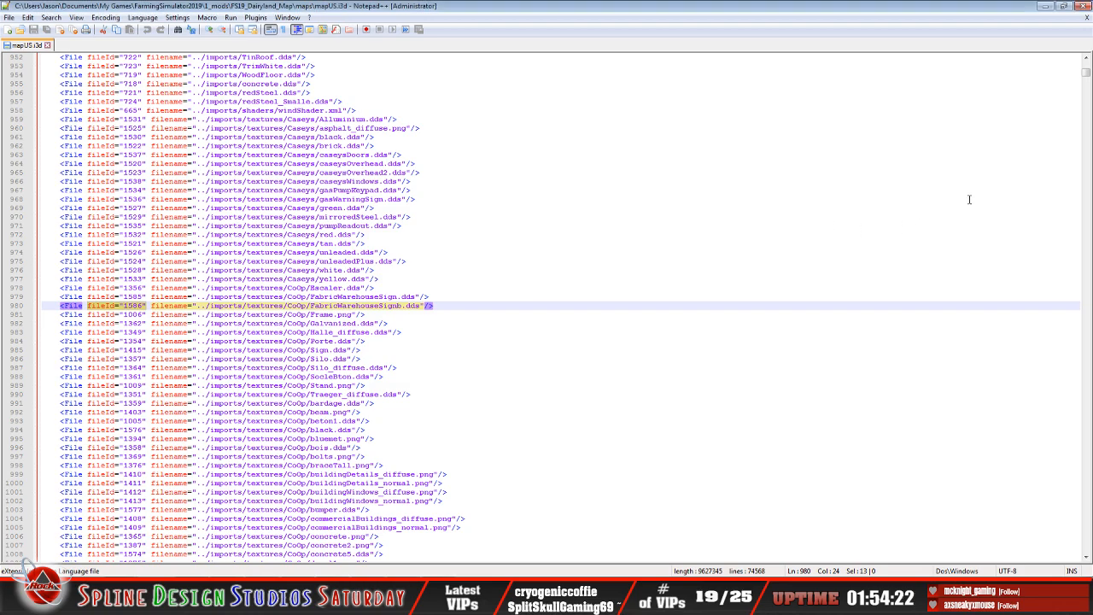
- Return to the start of mapUS.i3d and search for "Corner" to locate the grocery store texture entries
drag(1087, 77, 1088, 56)
click(66, 67)
click(51, 17)
click(59, 27)
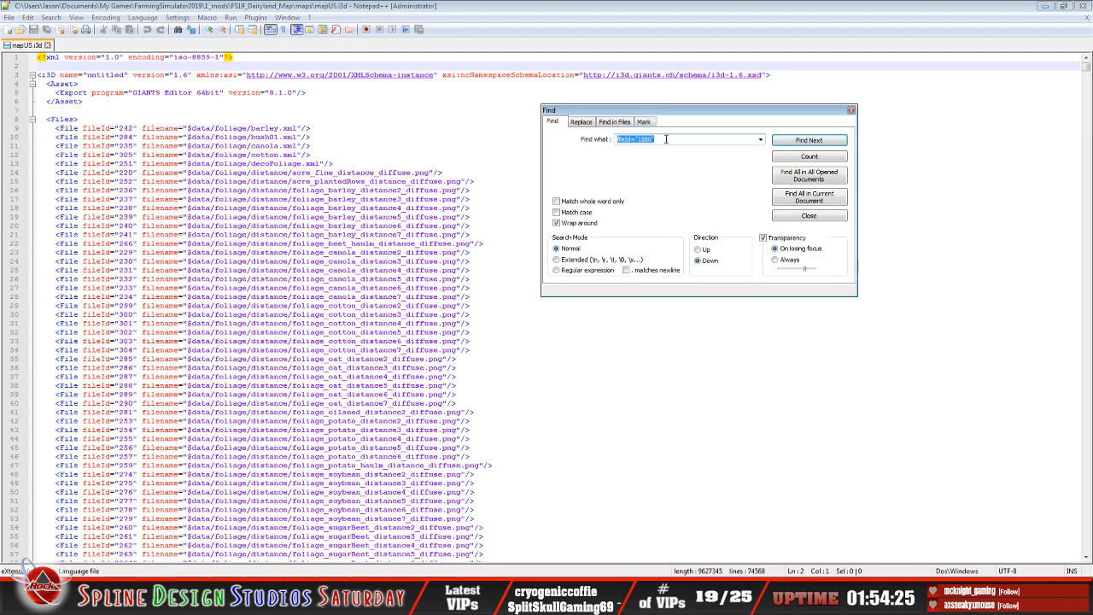
text(Corner)
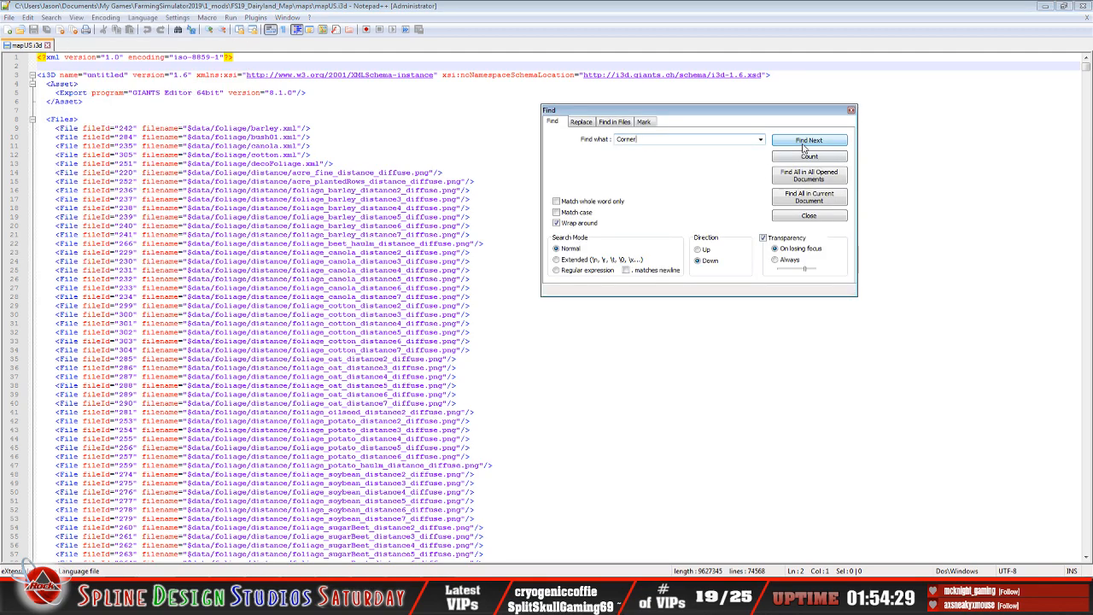
click(806, 143)
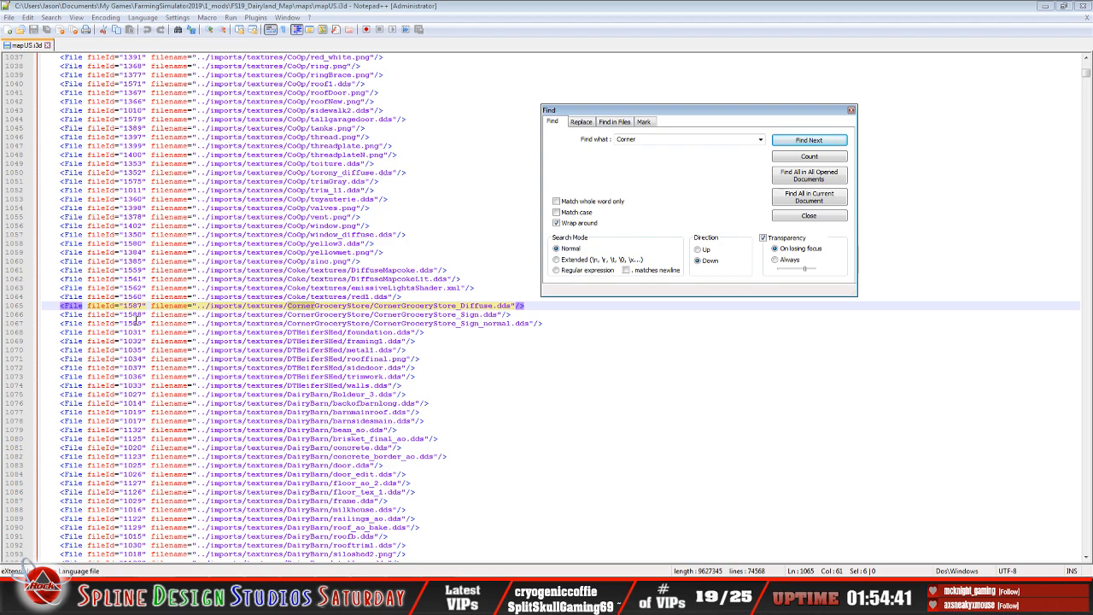
- Copy fileId="1588" from the CornerGroceryStore_Sign.dds entry and find the material that references it
drag(137, 314, 543, 314)
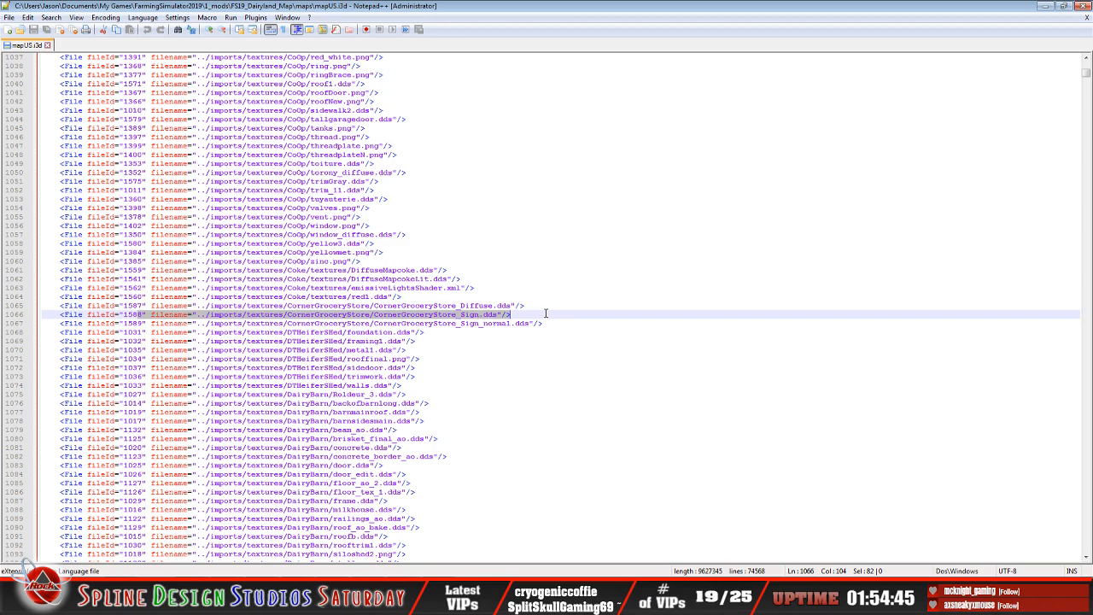
drag(86, 316, 143, 319)
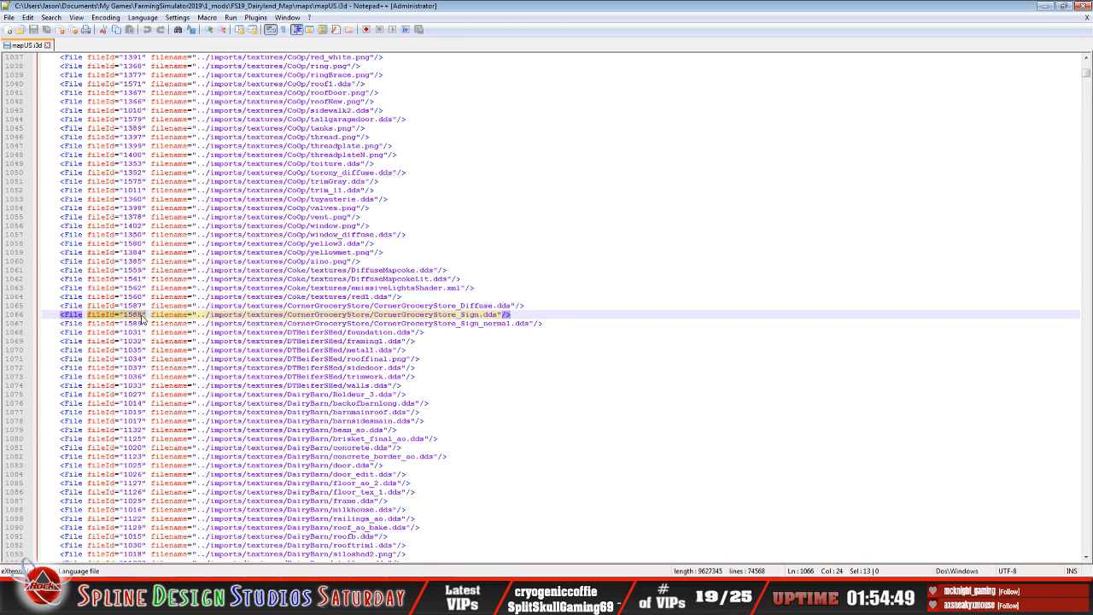
right_click(144, 319)
click(171, 334)
key(ctrl+f)
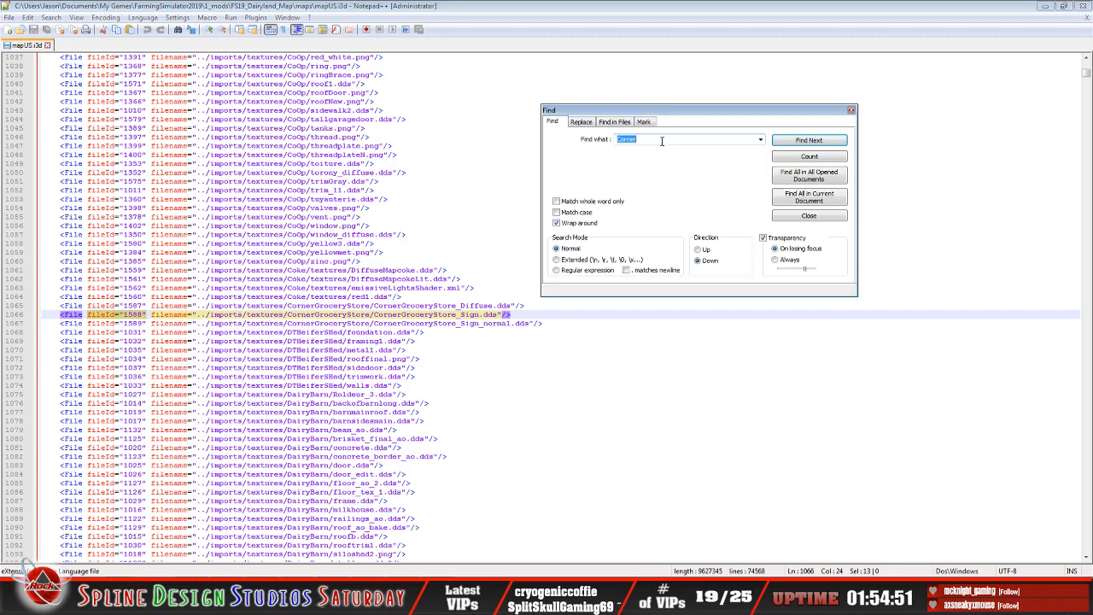
right_click(688, 140)
click(702, 190)
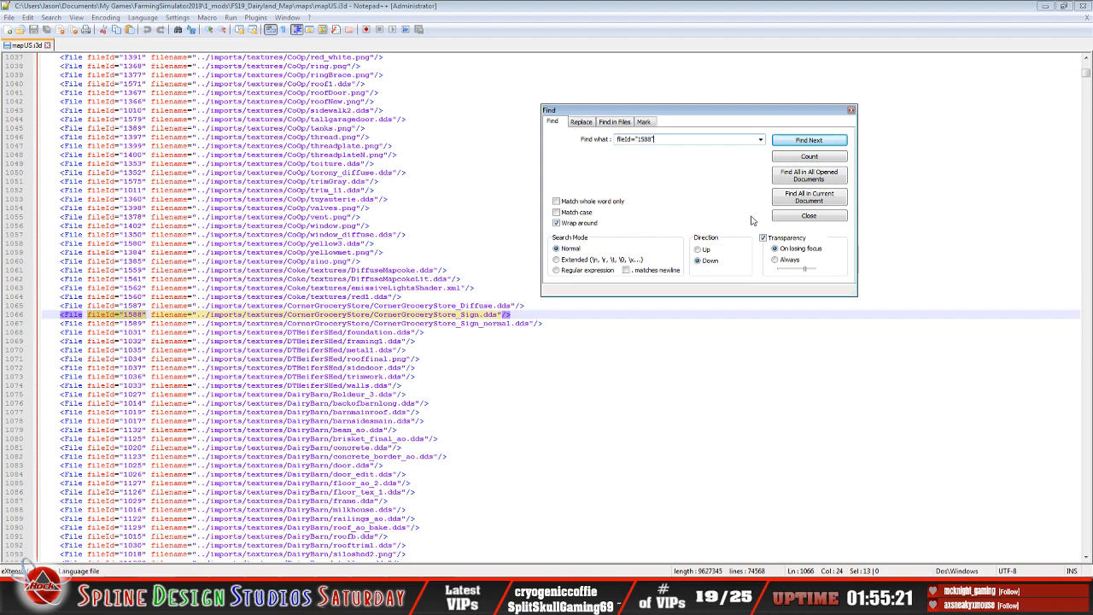
click(812, 142)
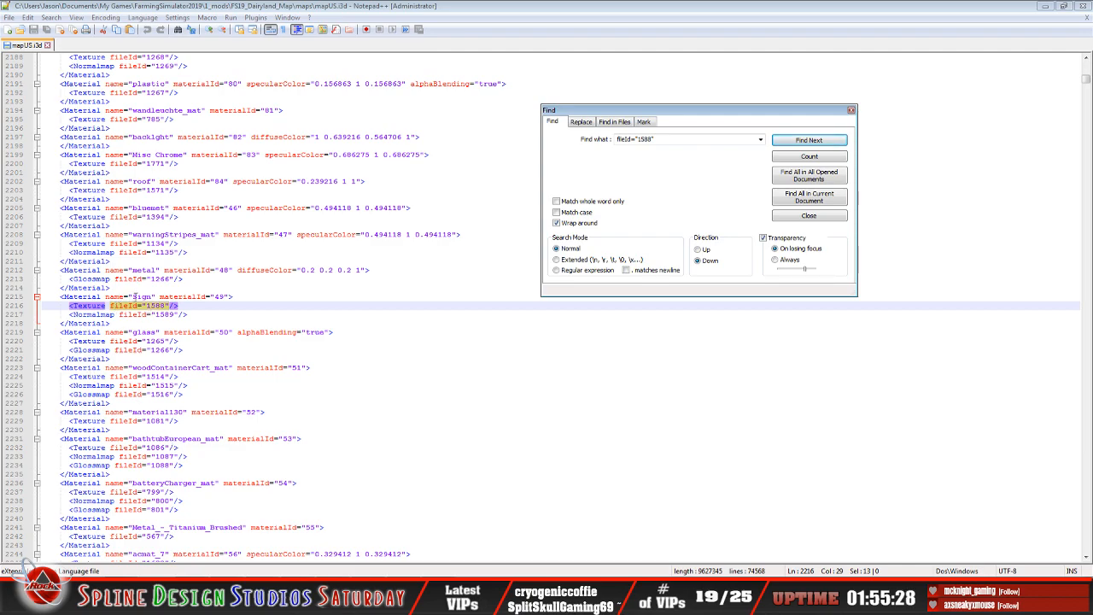
- Rename the Sign material with materialId 49 to CornerSign_mat
click(135, 297)
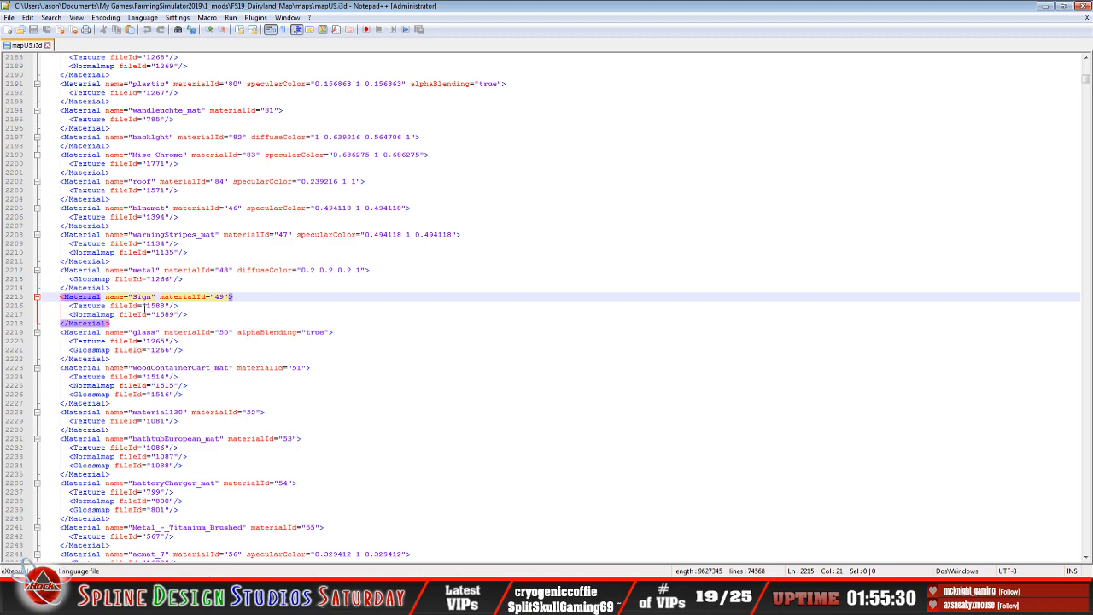
text(Corner)
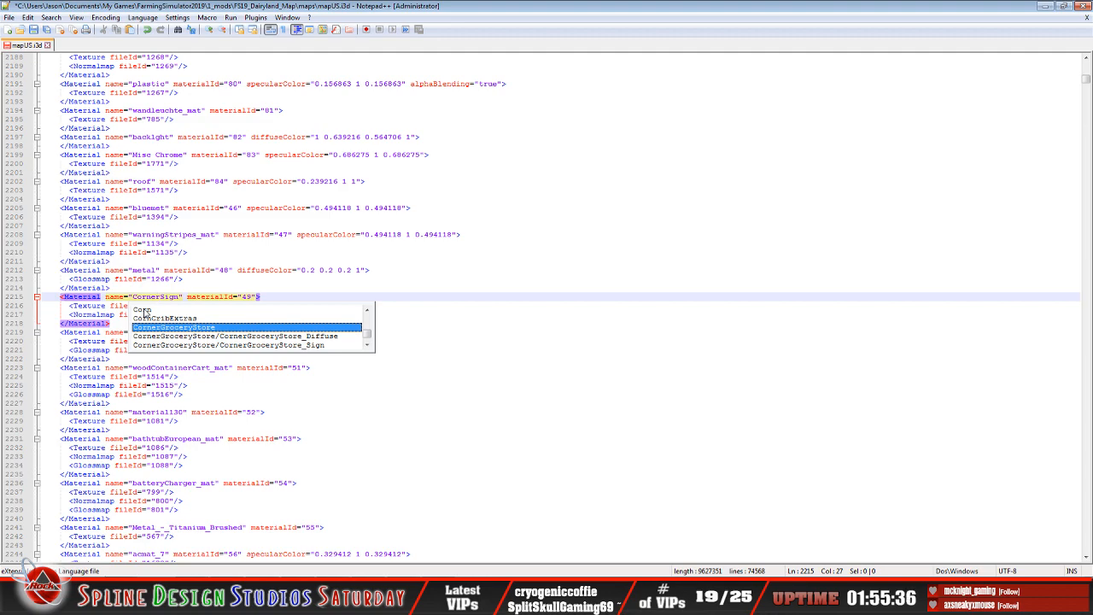
key(Right)
key(Right)
key(Right)
key(Right)
key(Right)
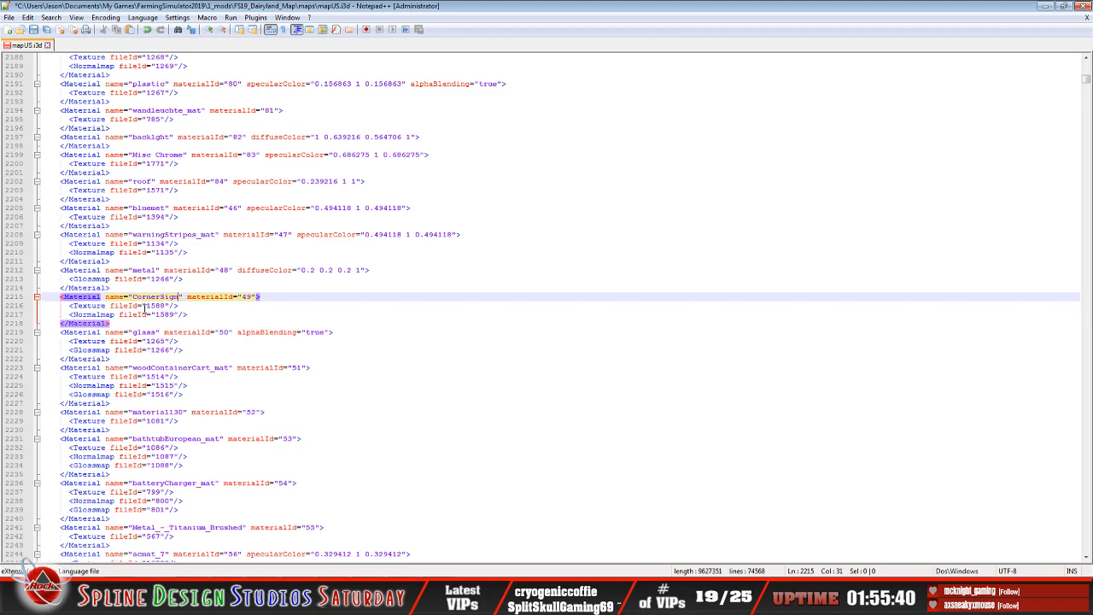
text(_mat)
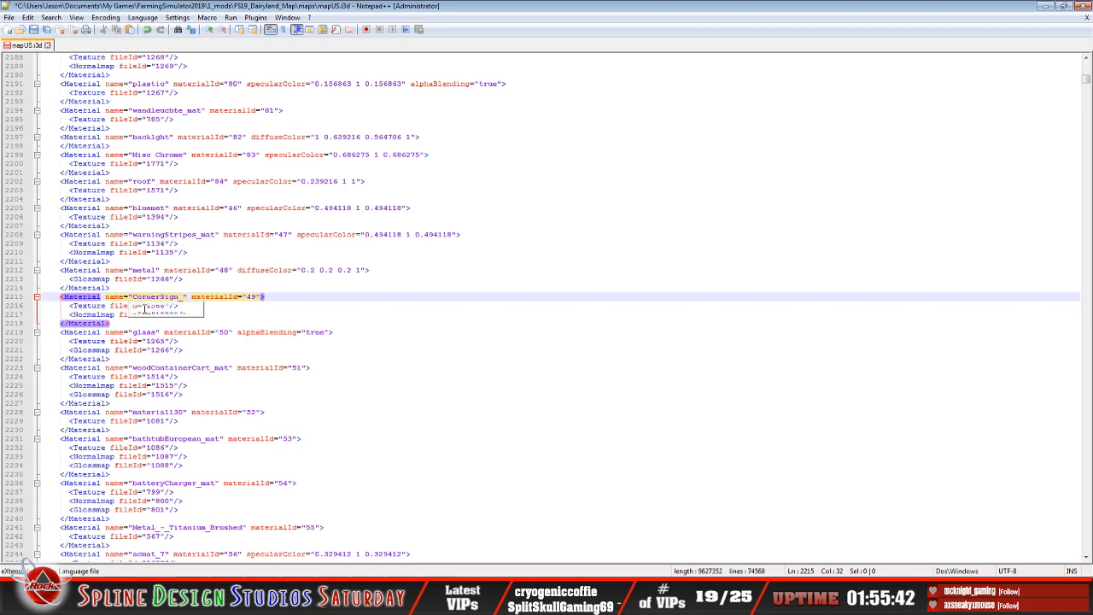
click(302, 298)
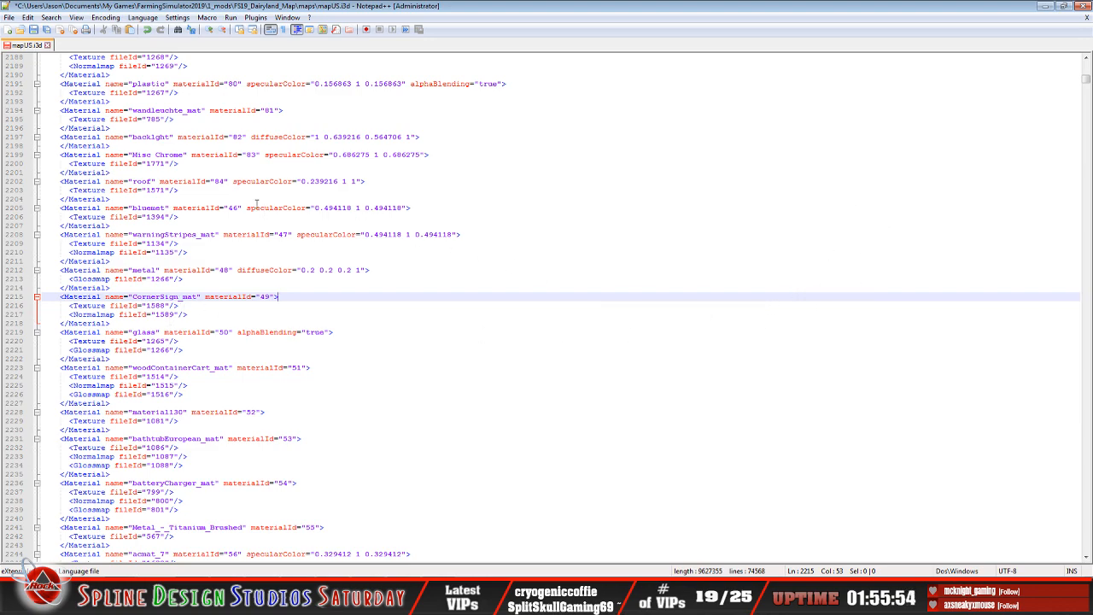
- Save mapUS.i3d, close the file and exit Notepad++
click(8, 17)
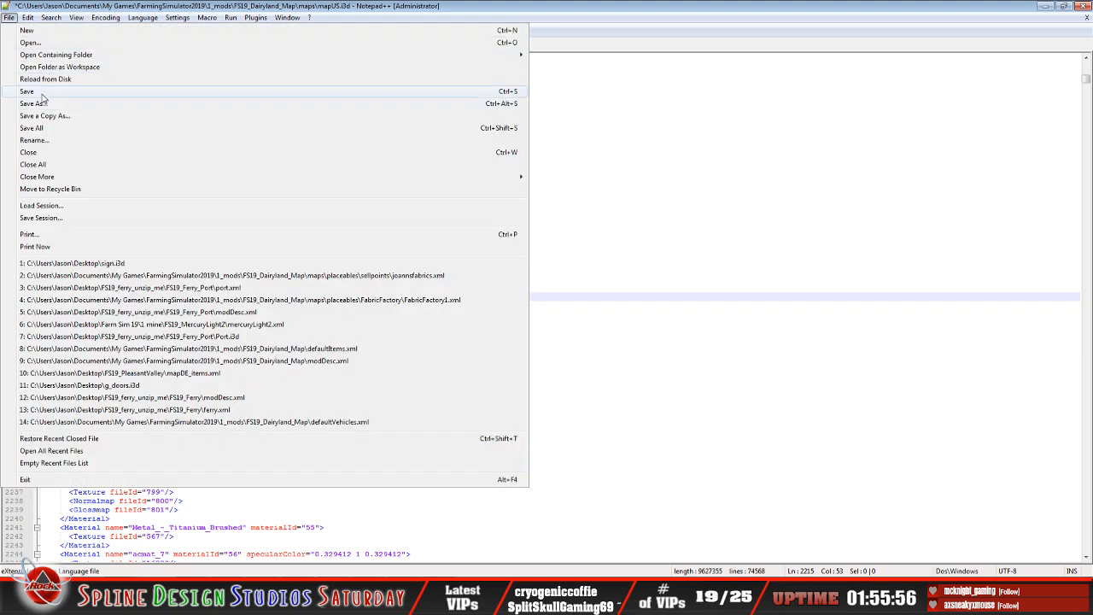
click(45, 89)
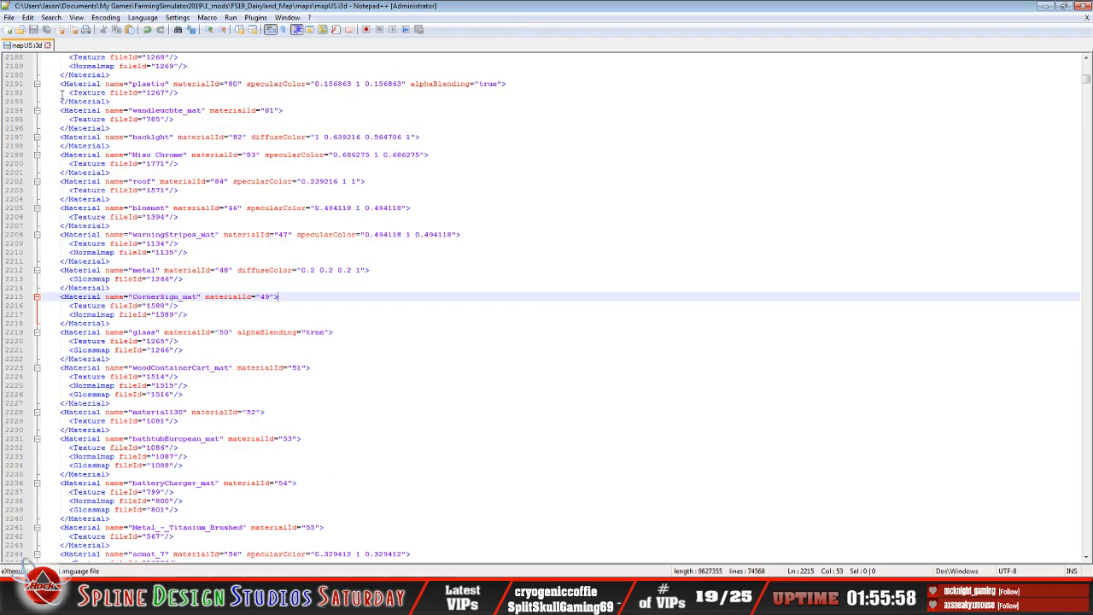
click(48, 45)
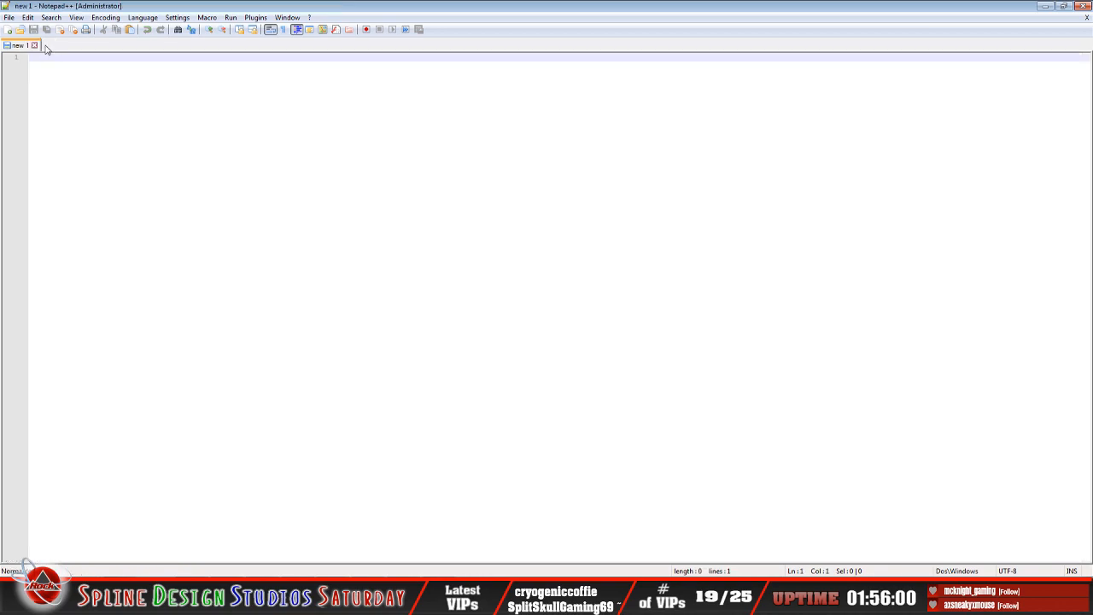
click(8, 17)
click(77, 493)
- Launch GIANTS Editor 8.1.0 and open mapUS from the FS19_Dairyland_Map maps folder
double_click(212, 290)
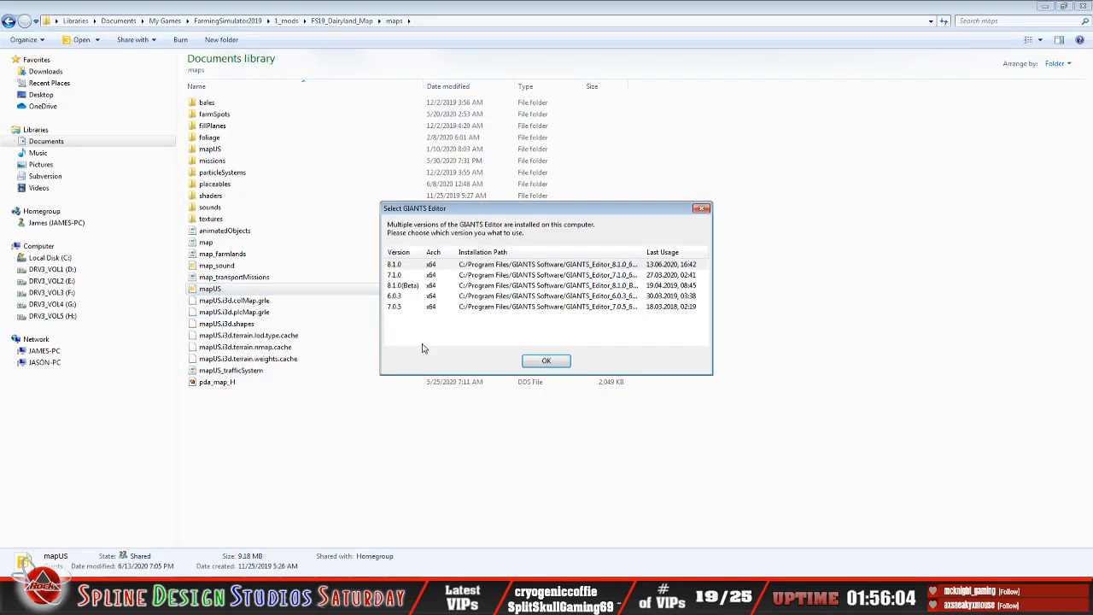
click(559, 362)
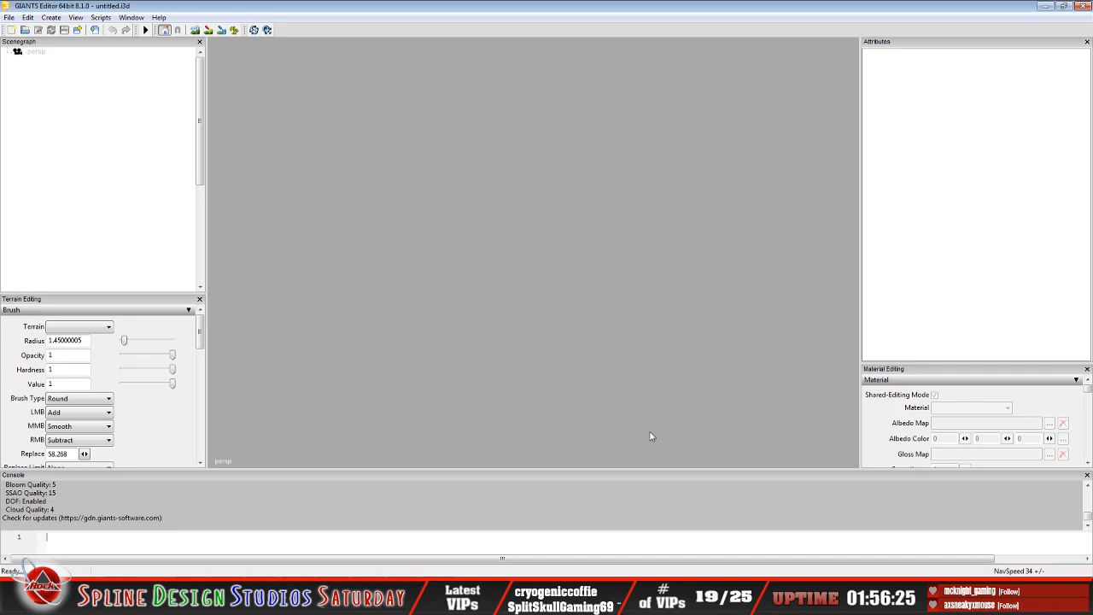
click(9, 18)
click(26, 45)
click(195, 242)
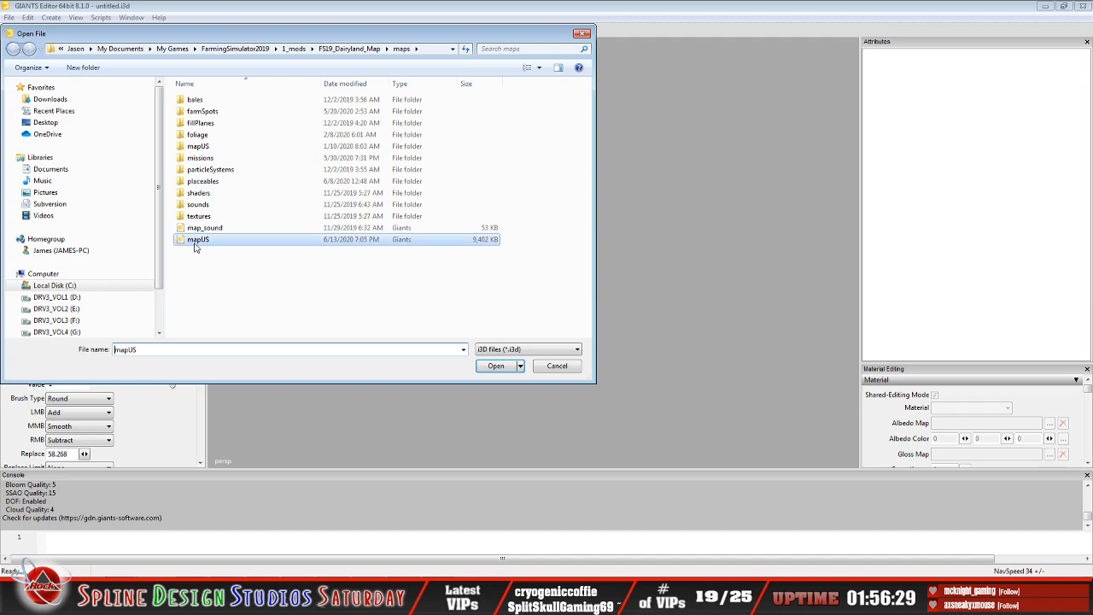
click(496, 366)
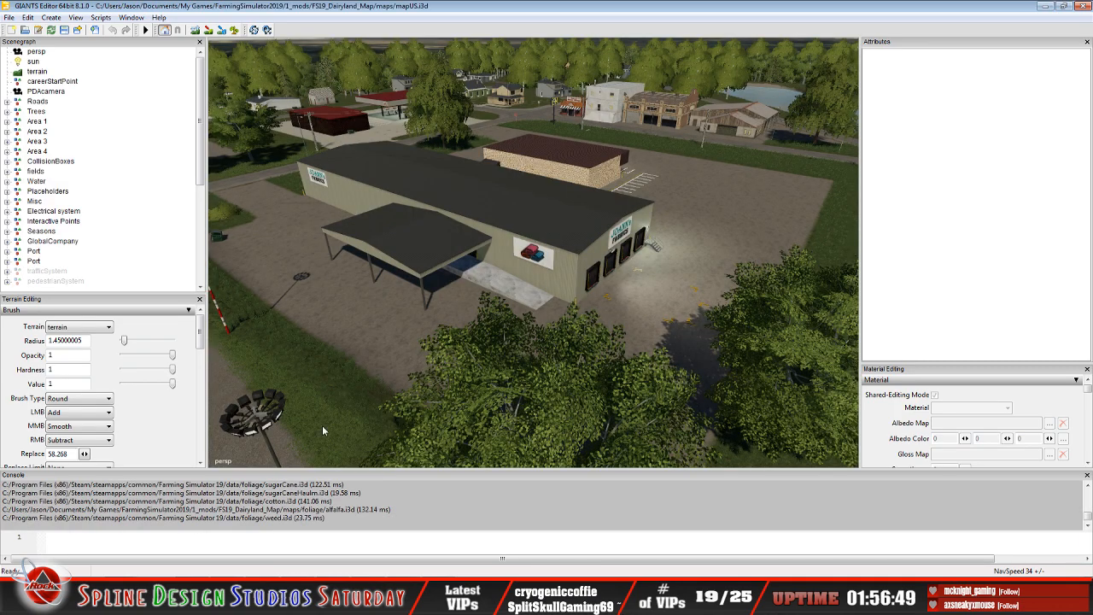
- Examine the console log from the mapUS load for errors
click(1088, 485)
click(1087, 485)
click(1088, 485)
click(1088, 485)
click(1088, 485)
click(1087, 486)
click(1087, 485)
click(1087, 485)
click(1088, 485)
click(1087, 485)
click(1088, 486)
click(1088, 486)
click(1087, 485)
click(1087, 486)
click(1088, 485)
click(1088, 485)
click(1088, 486)
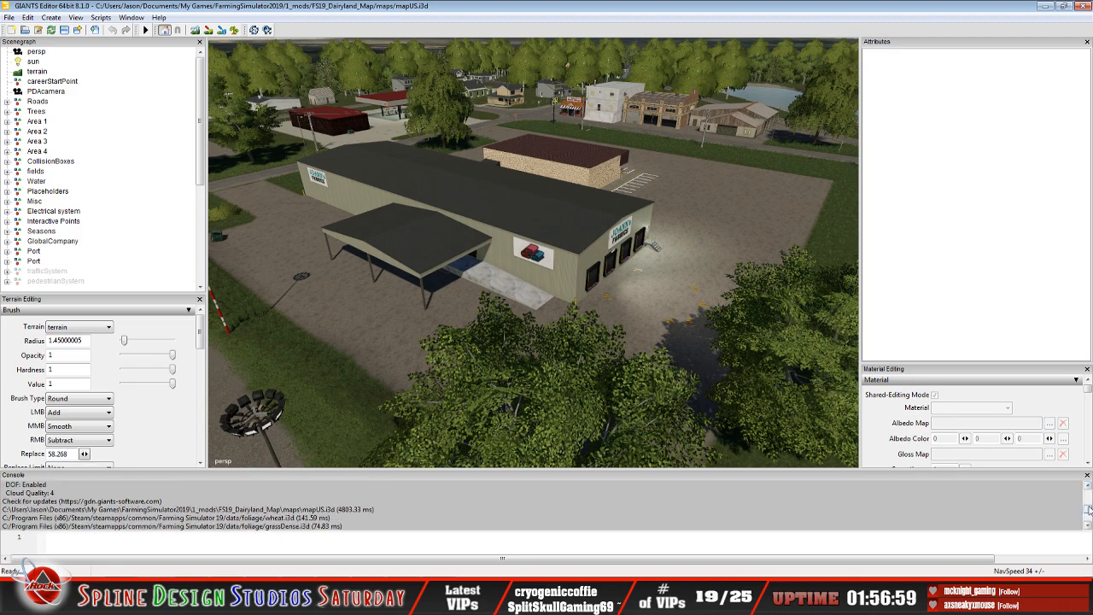
drag(1086, 508, 1086, 518)
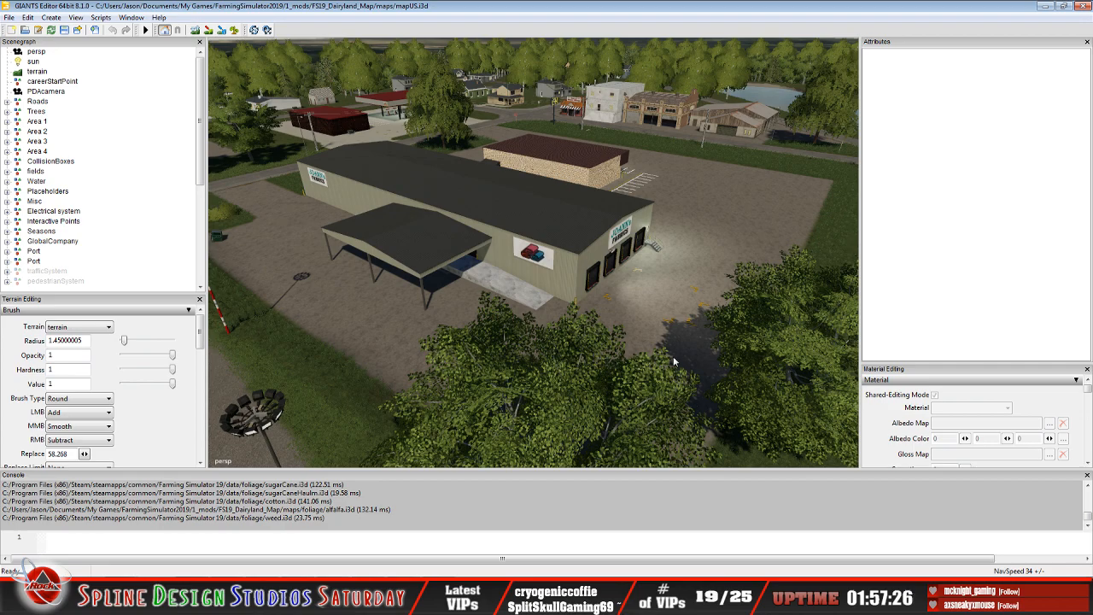
- Go to the slurry selling point near the silos, select its exactFillRootNode and inspect the trigger area up close
alt+drag(464, 307, 438, 302)
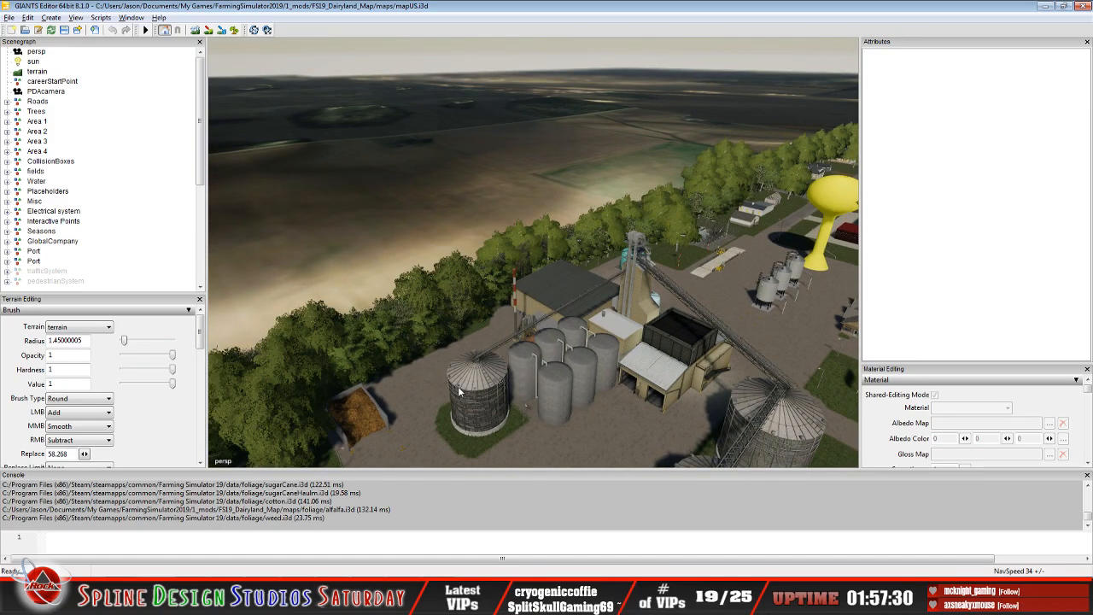
alt+middle_drag(460, 388, 464, 233)
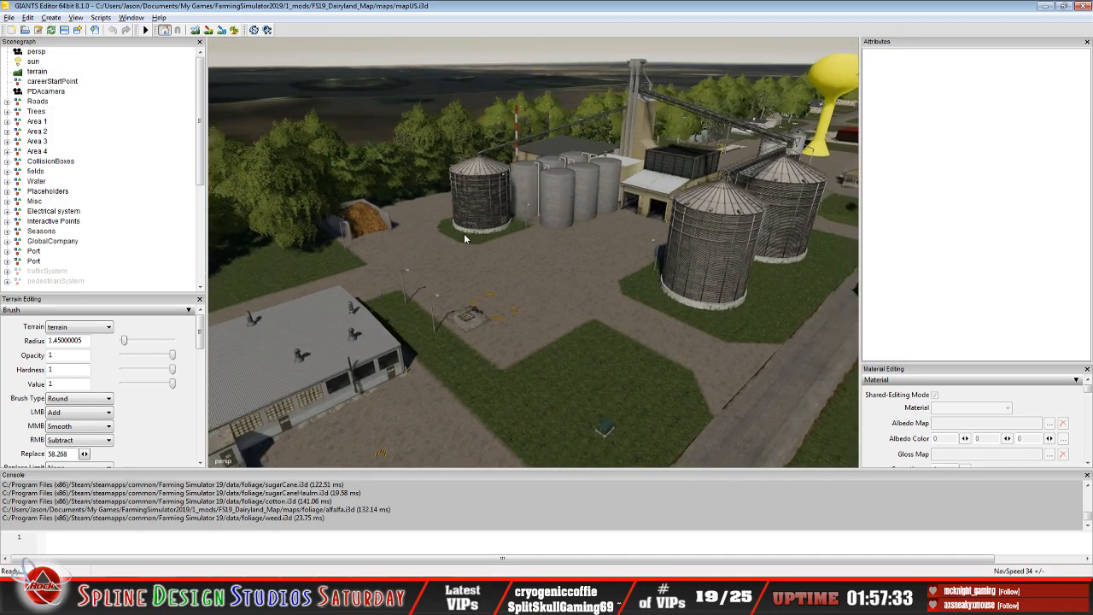
click(481, 312)
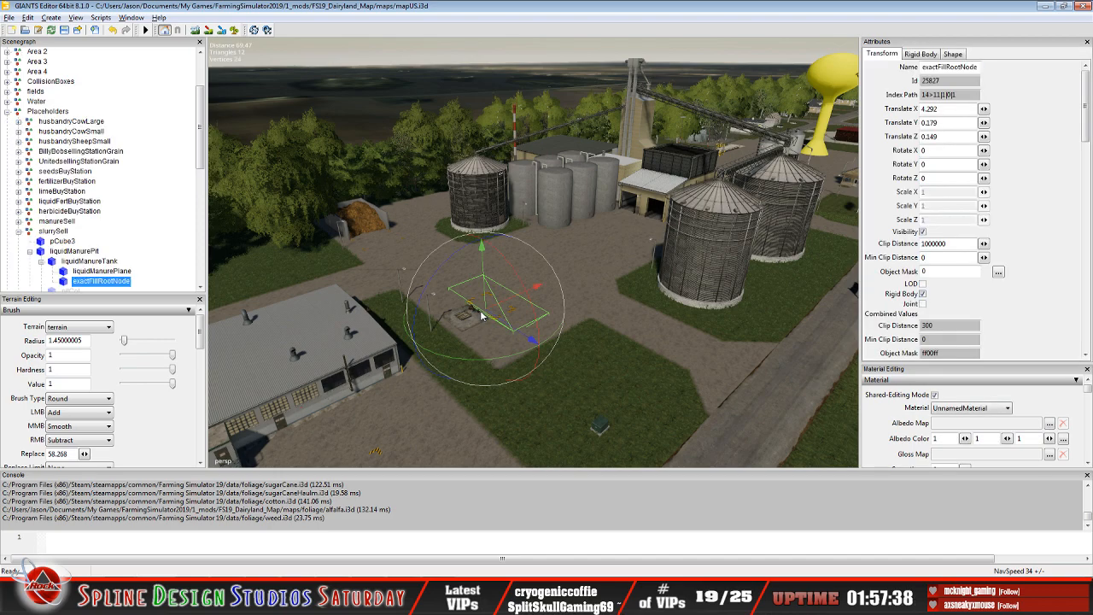
key(f)
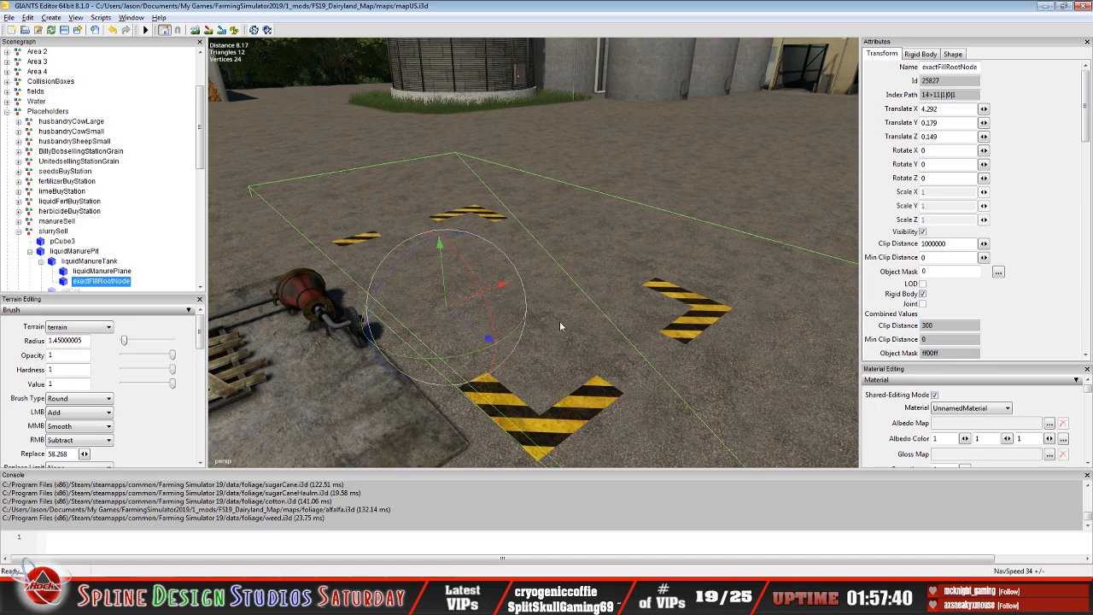
alt+drag(612, 328, 410, 350)
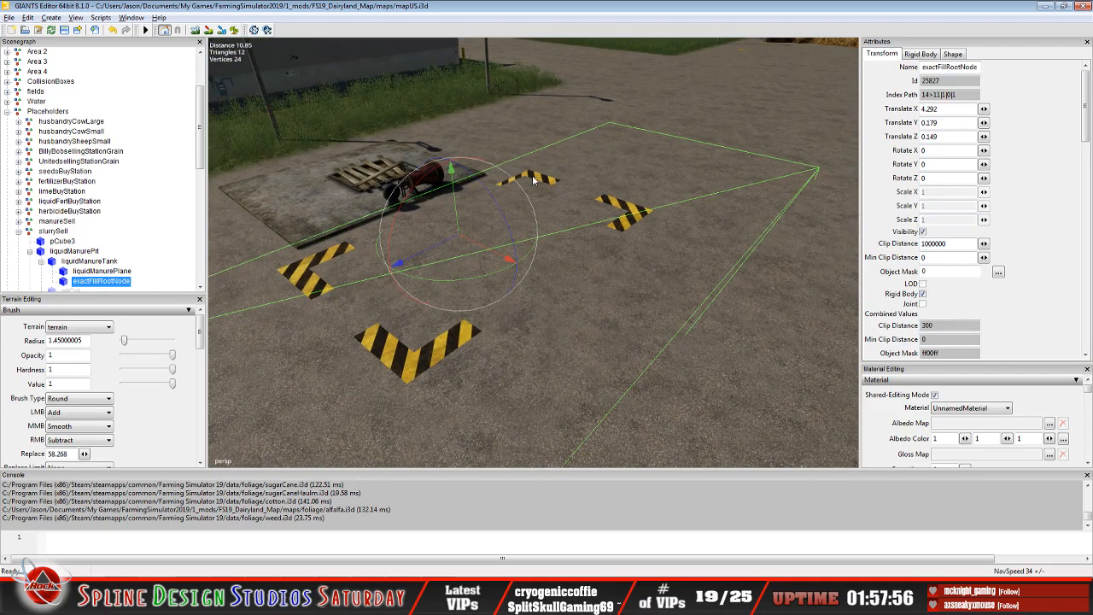
- Collapse the liquidManureTank, liquidManurePit and slurrySell nodes in the scenegraph and leave nothing selected
alt+drag(555, 213, 529, 224)
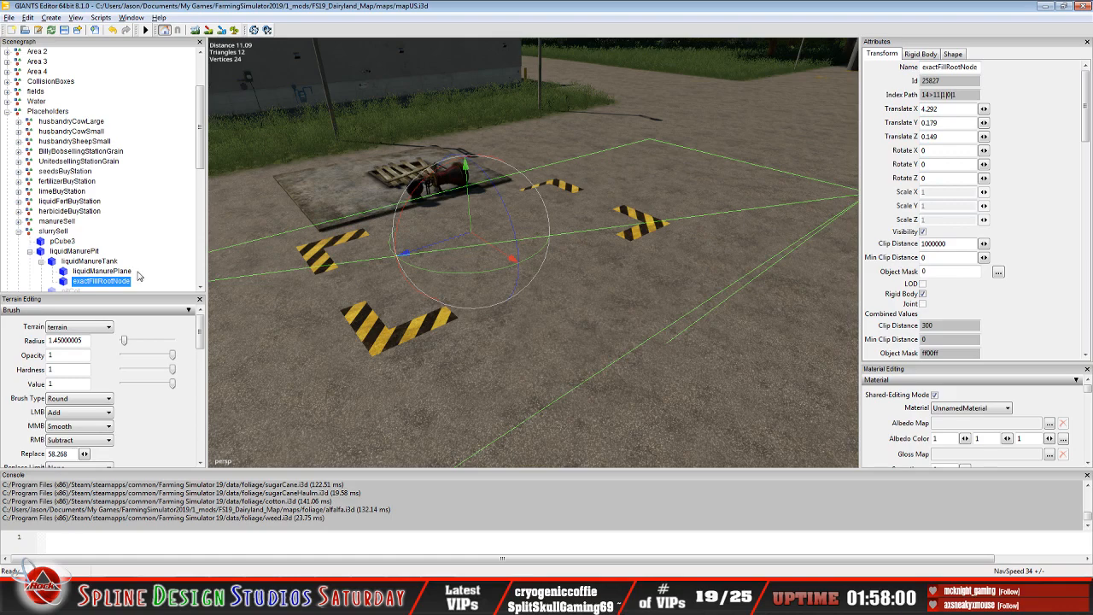
click(40, 261)
click(31, 257)
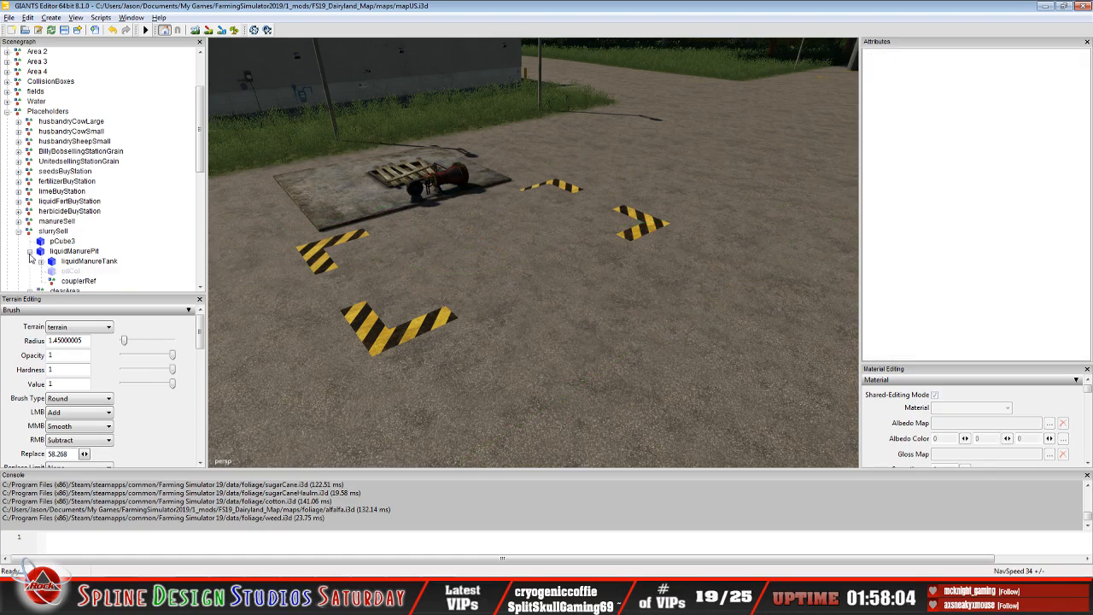
click(30, 253)
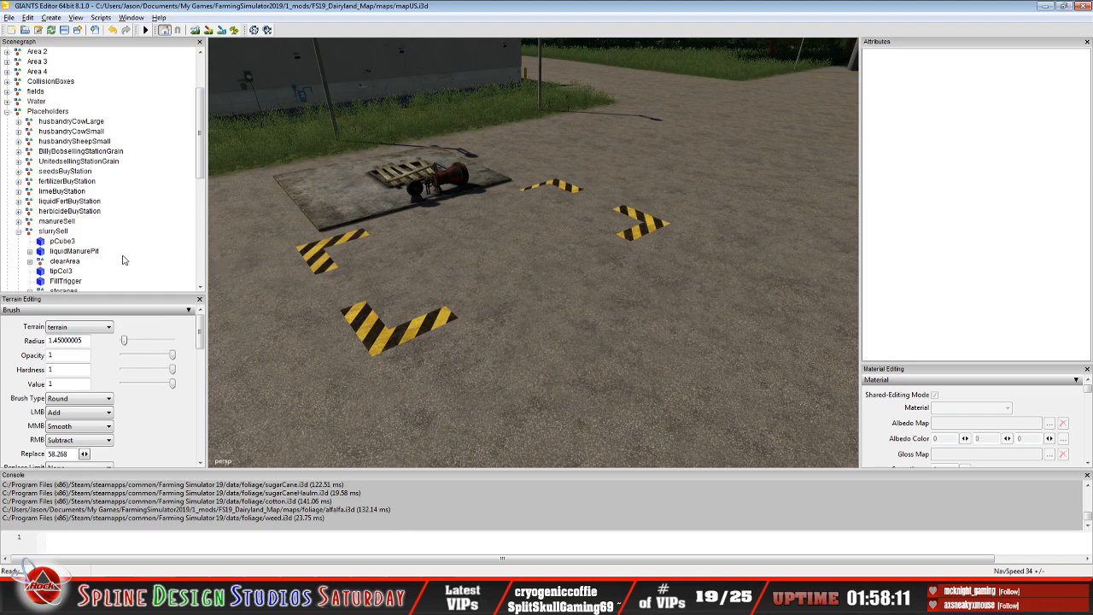
click(18, 231)
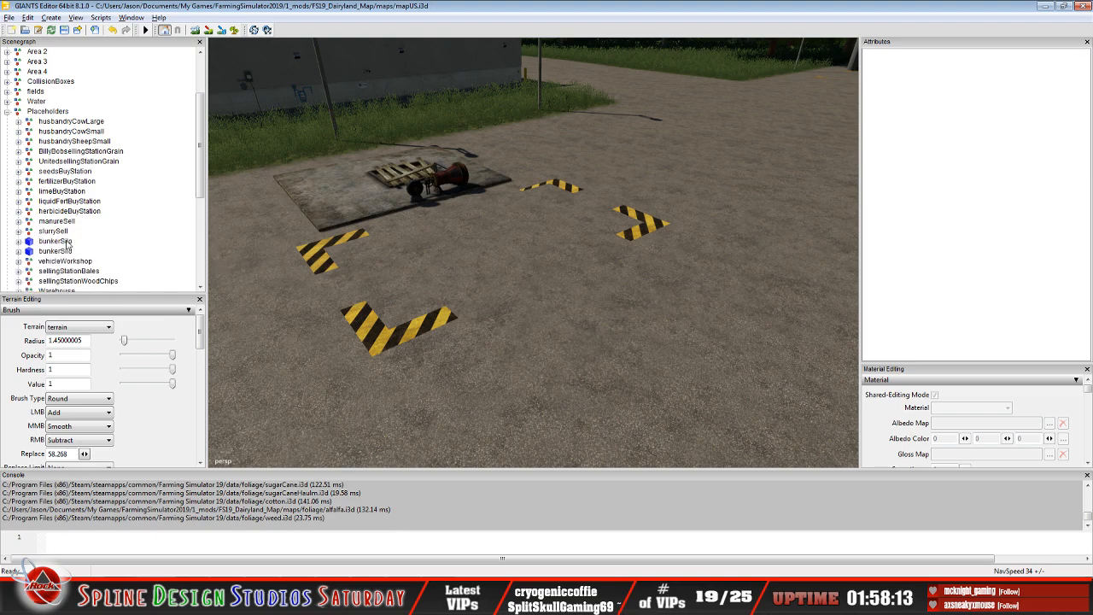
click(50, 233)
click(152, 248)
- Turn on terrain sculpting at the slurry point with a Square brush and undo the last terrain change
alt+drag(565, 255, 538, 254)
scroll(537, 280, down, 3)
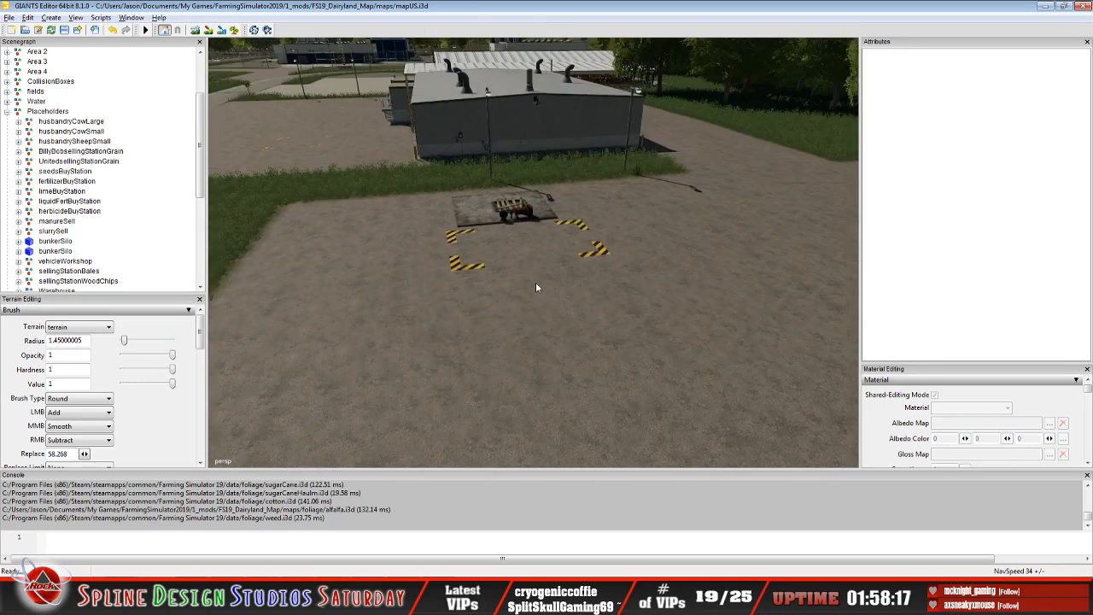
scroll(533, 271, up, 2)
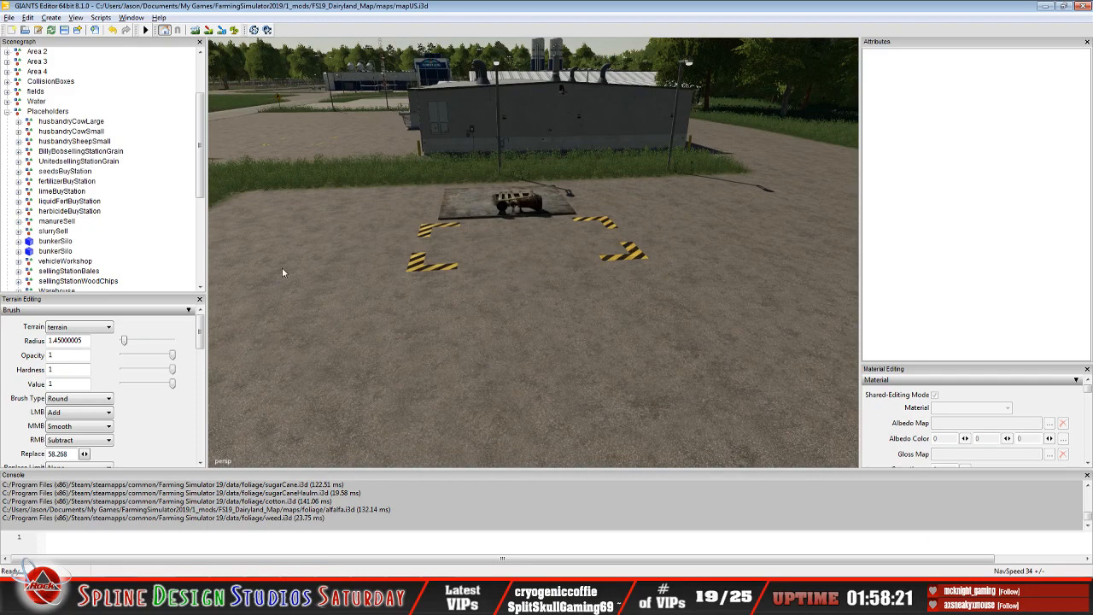
click(196, 30)
click(108, 399)
click(59, 417)
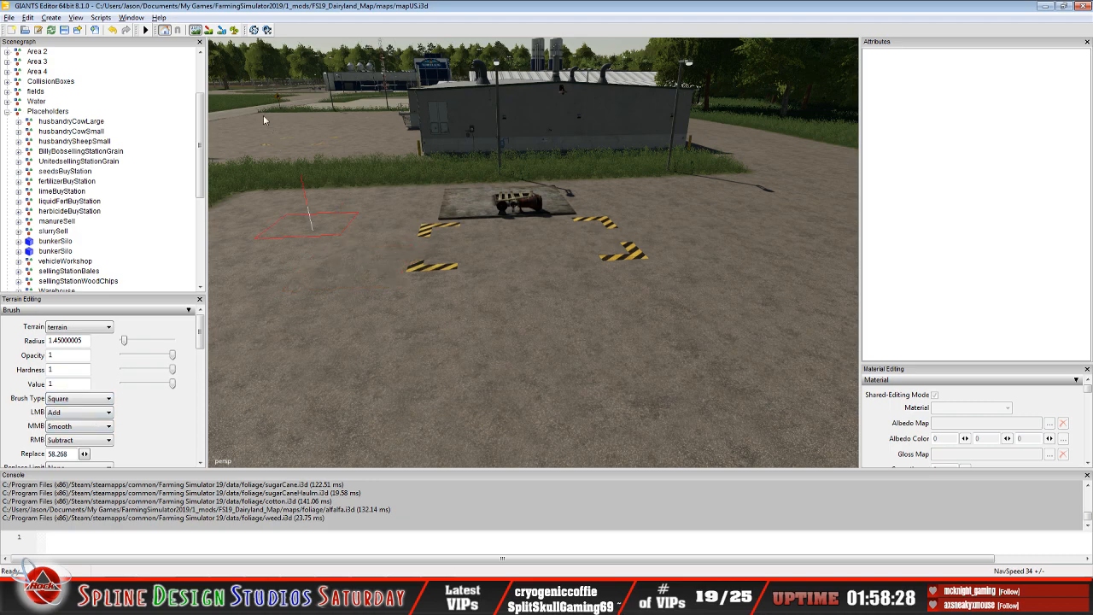
click(111, 32)
- Set the terrain brush's RMB action to Replace and its replace limit to Higher
click(108, 439)
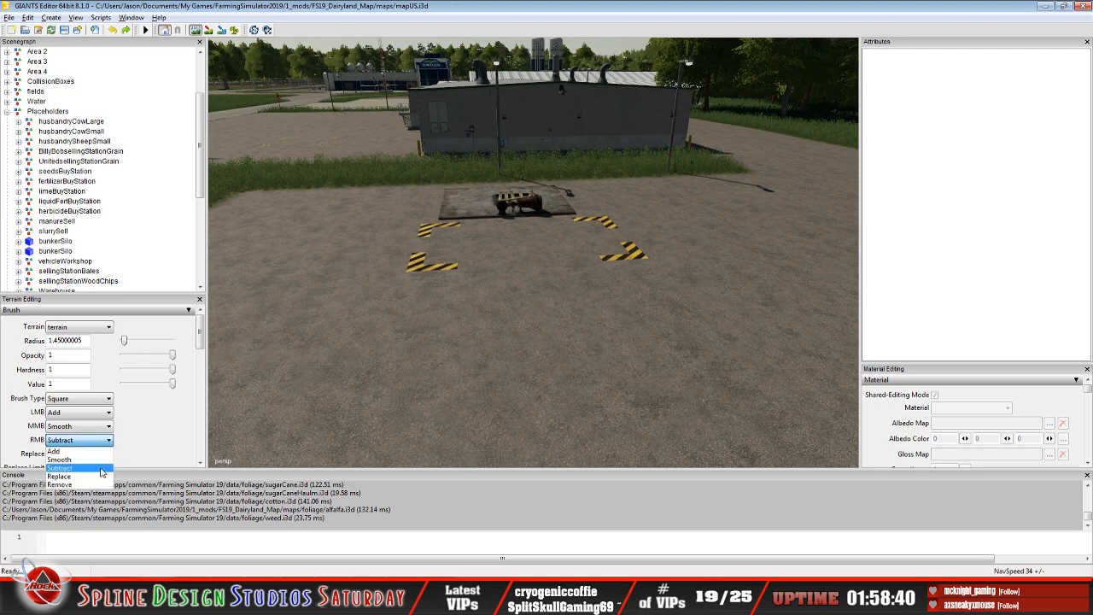
click(95, 482)
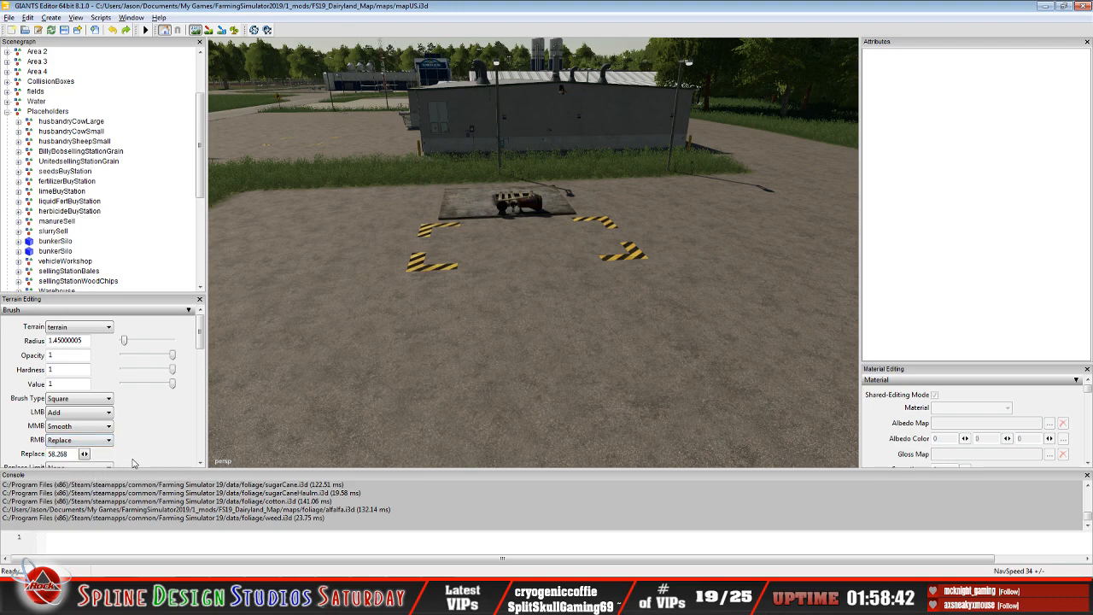
scroll(140, 449, down, 1)
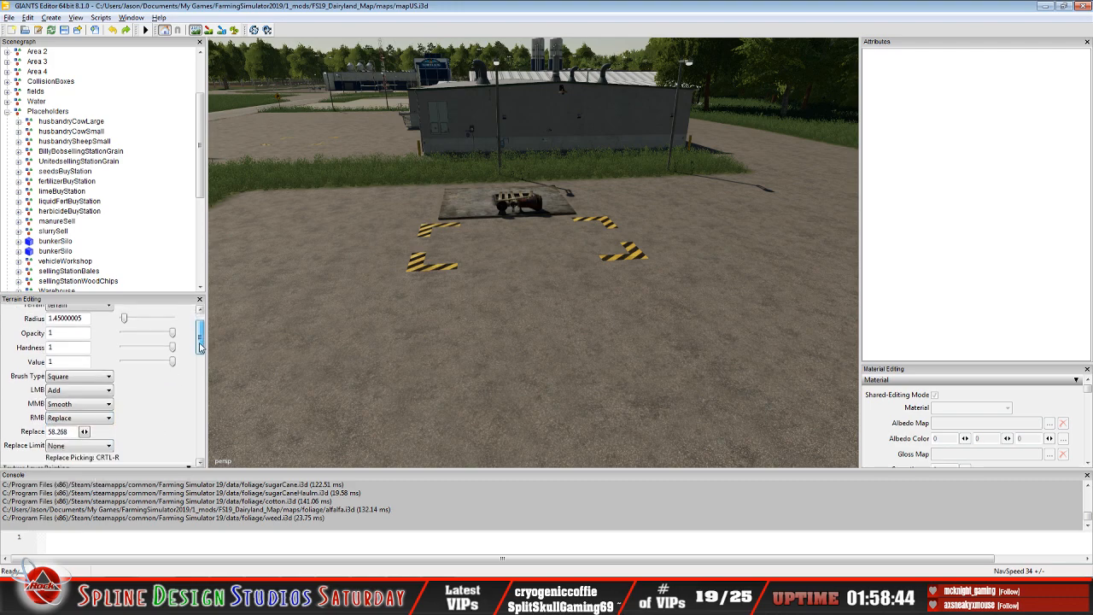
click(109, 445)
click(110, 465)
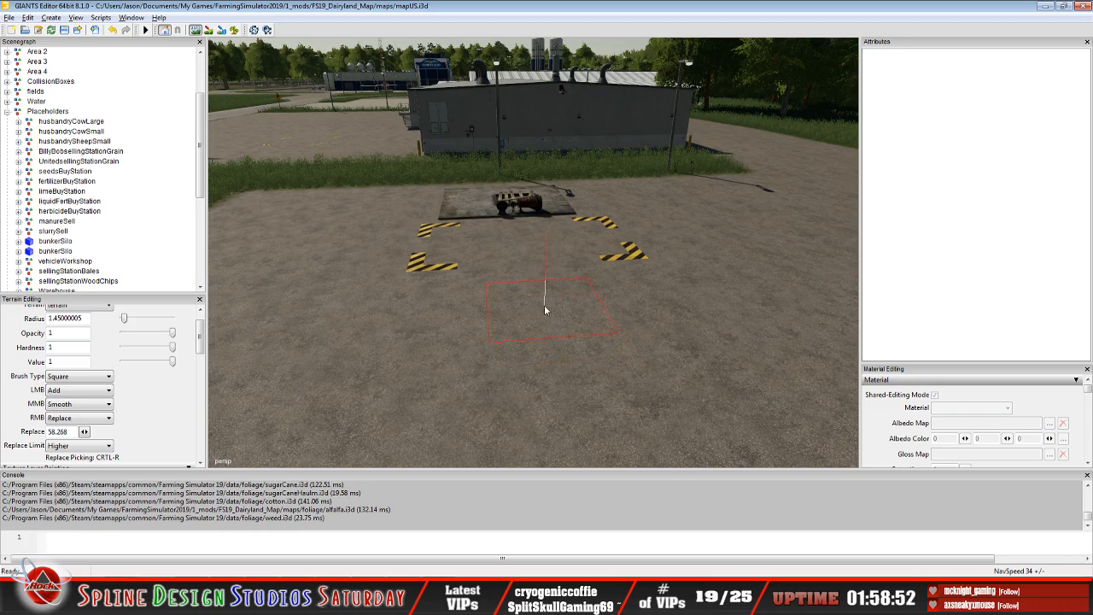
- Examine the ground around the slurry point's hazard markings from several angles and turn terrain sculpting off
mouse_move(555, 306)
alt+mouse_down()
mouse_move(604, 336)
mouse_move(600, 347)
mouse_move(625, 378)
mouse_move(668, 286)
mouse_move(655, 312)
mouse_move(644, 276)
mouse_move(647, 312)
mouse_move(641, 278)
mouse_move(675, 283)
alt+mouse_up()
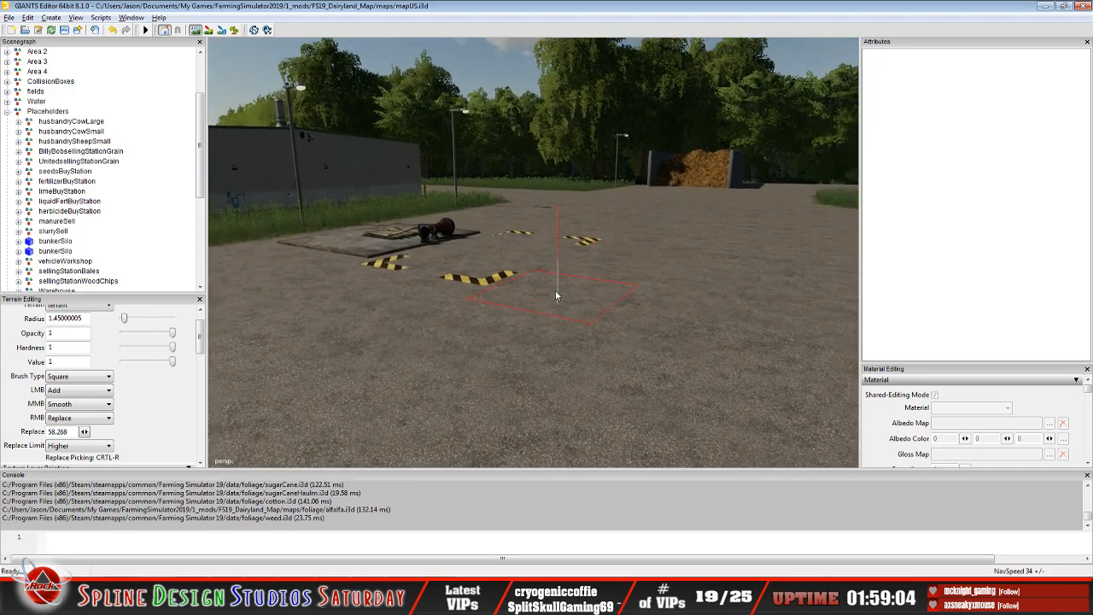
alt+middle_drag(542, 286, 546, 291)
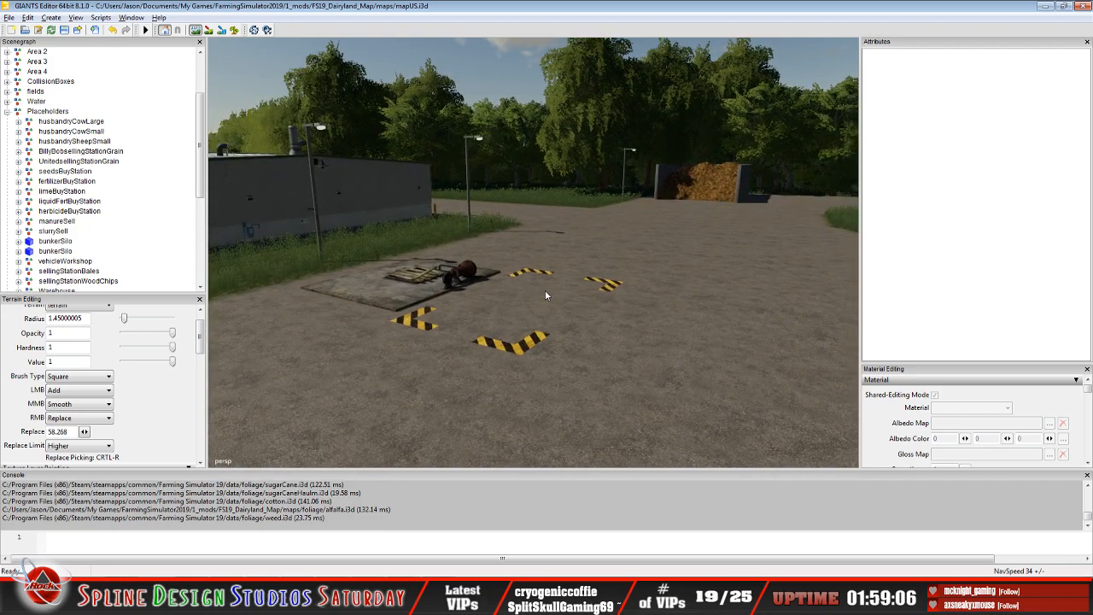
mouse_move(559, 295)
alt+right_down()
mouse_move(564, 273)
mouse_move(565, 294)
alt+right_up()
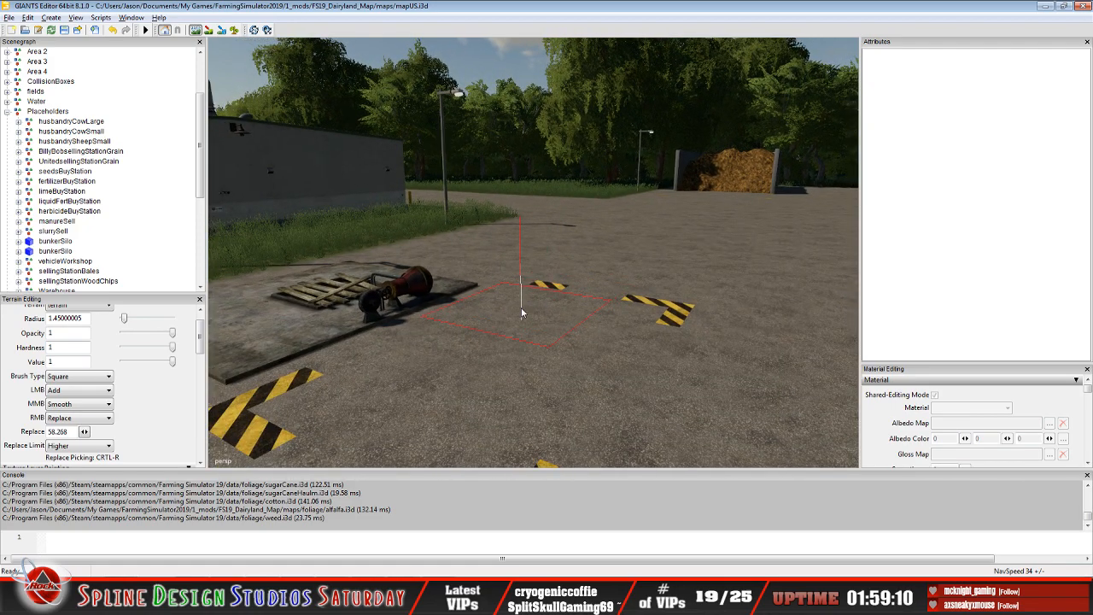
click(532, 287)
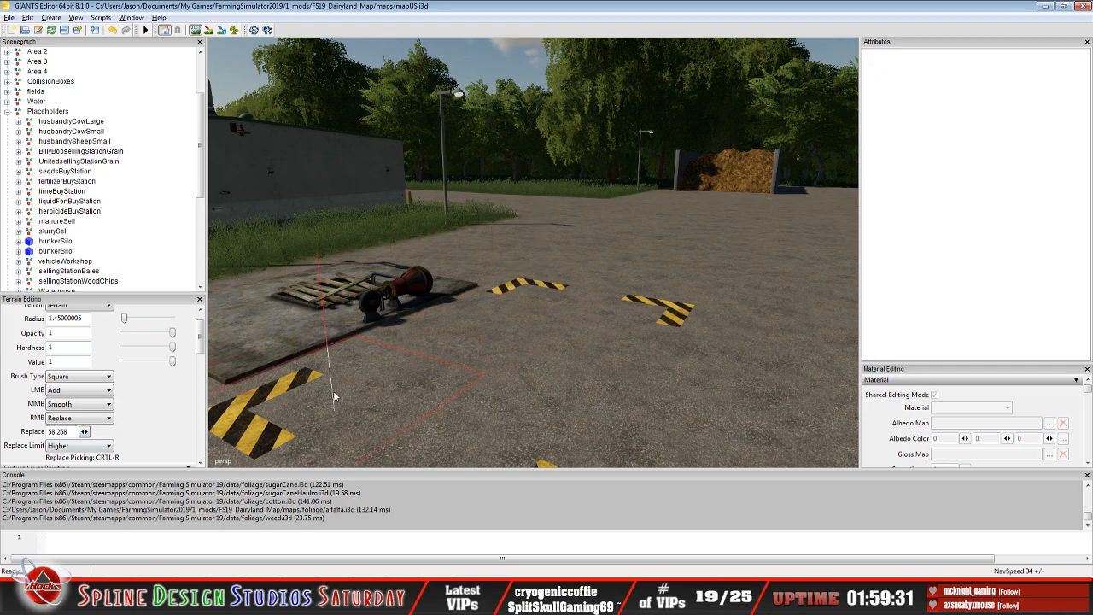
alt+right_drag(410, 348, 410, 366)
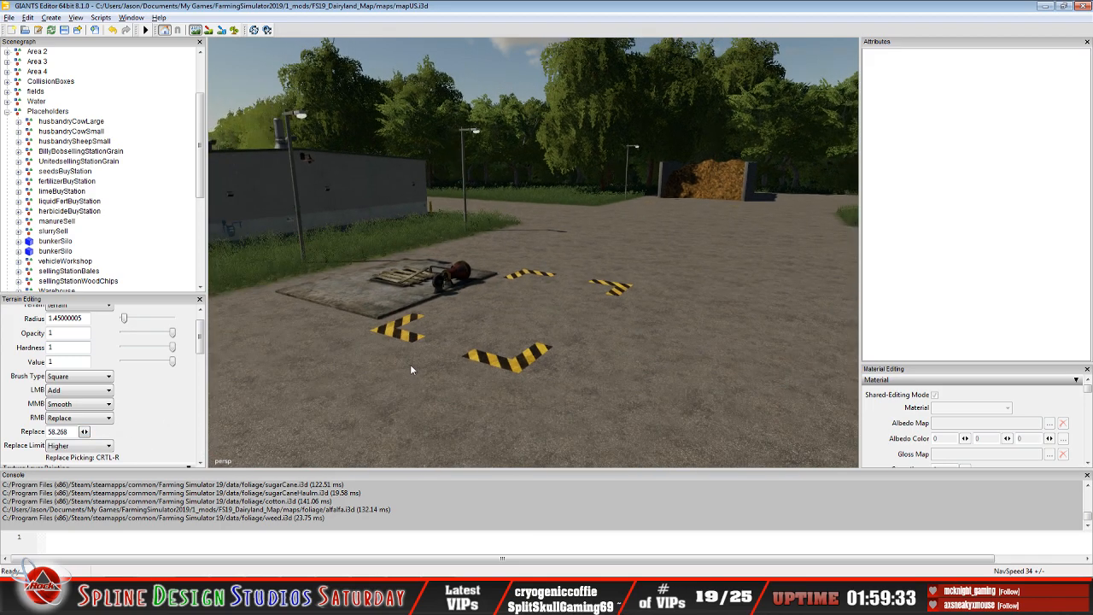
scroll(411, 365, up, 1)
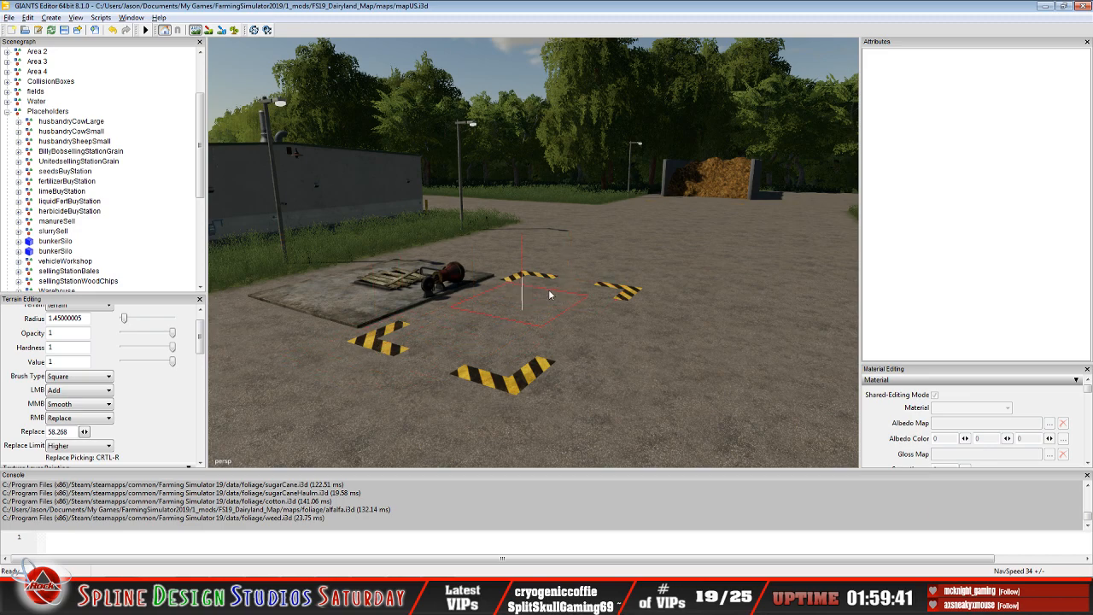
click(194, 31)
scroll(491, 326, down, 3)
mouse_move(531, 348)
alt+mouse_down()
mouse_move(518, 425)
mouse_move(537, 319)
mouse_move(537, 386)
mouse_move(543, 276)
mouse_move(539, 359)
alt+mouse_up()
scroll(574, 275, up, 3)
scroll(568, 266, down, 3)
scroll(563, 284, up, 1)
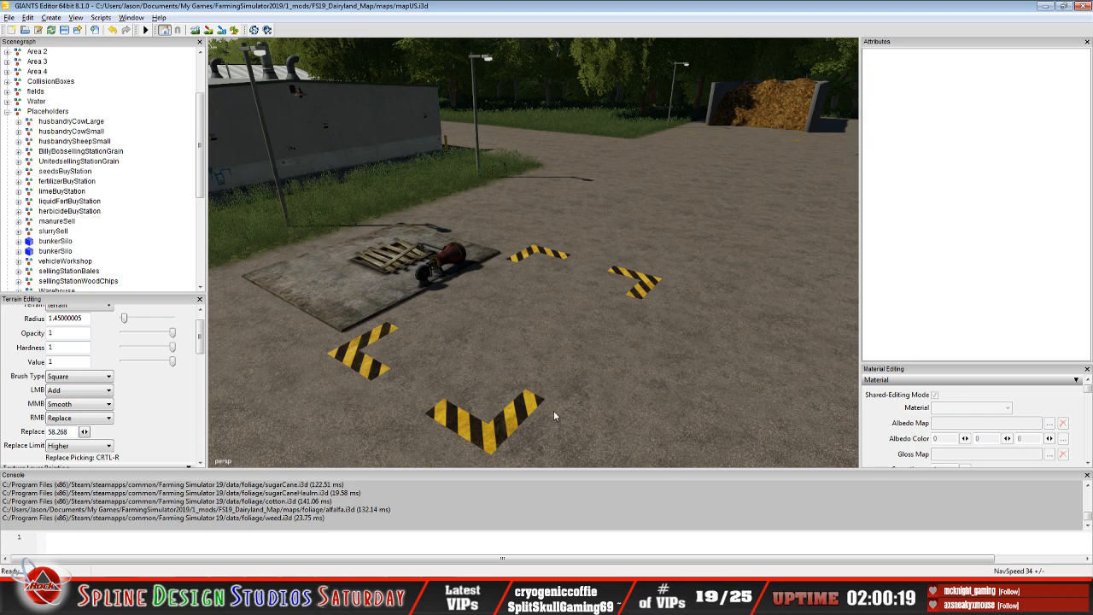
scroll(402, 286, down, 5)
scroll(535, 386, up, 1)
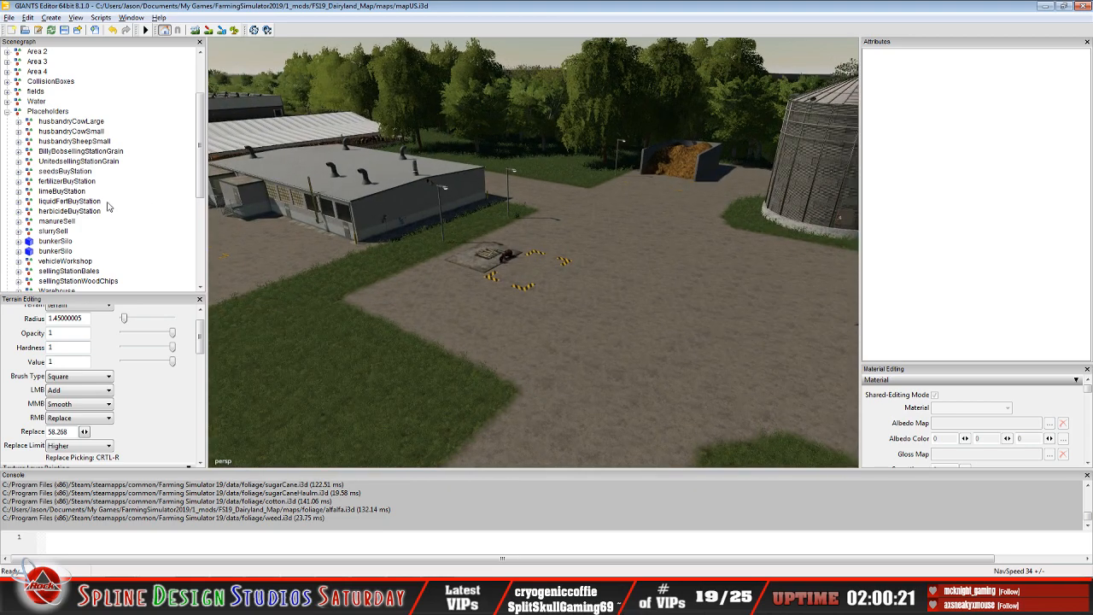
- Collapse Placeholders, expand the fields group, select field30 and frame it in the viewport
click(13, 112)
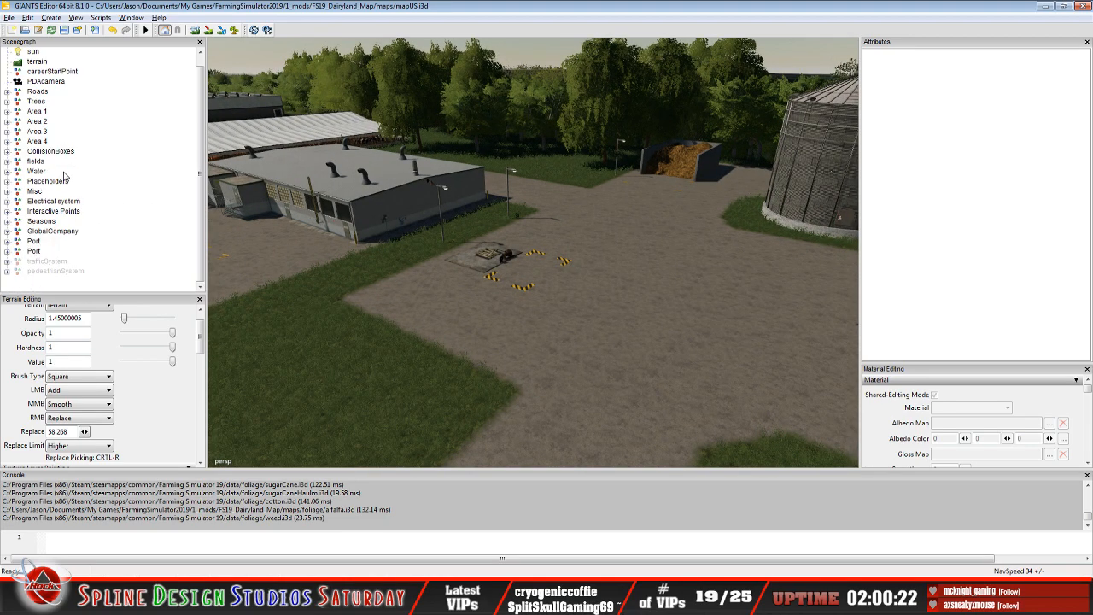
click(35, 161)
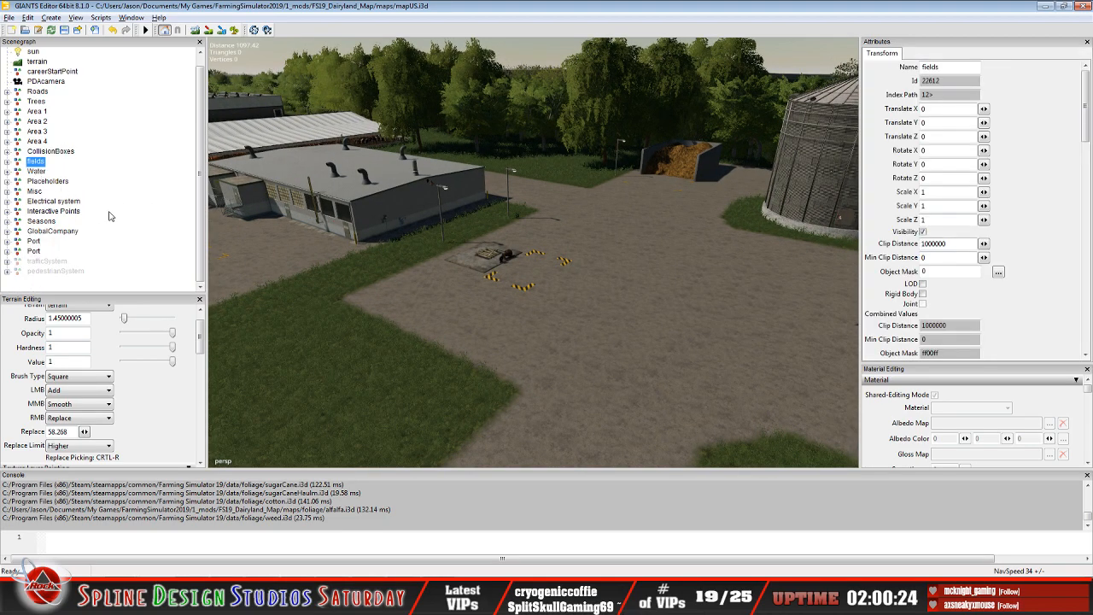
click(8, 162)
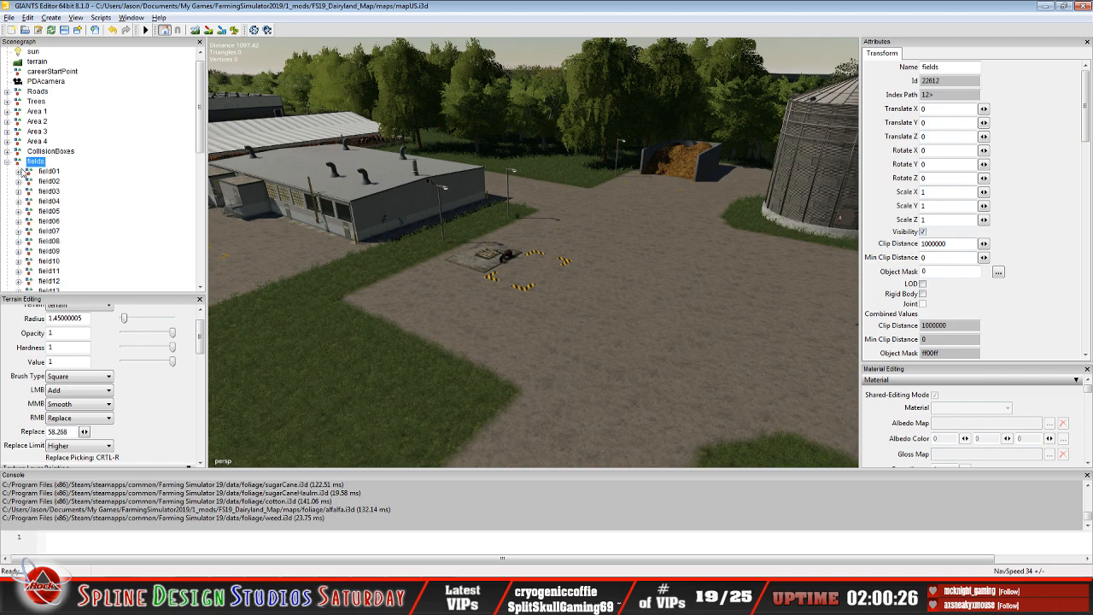
drag(199, 143, 200, 226)
click(50, 271)
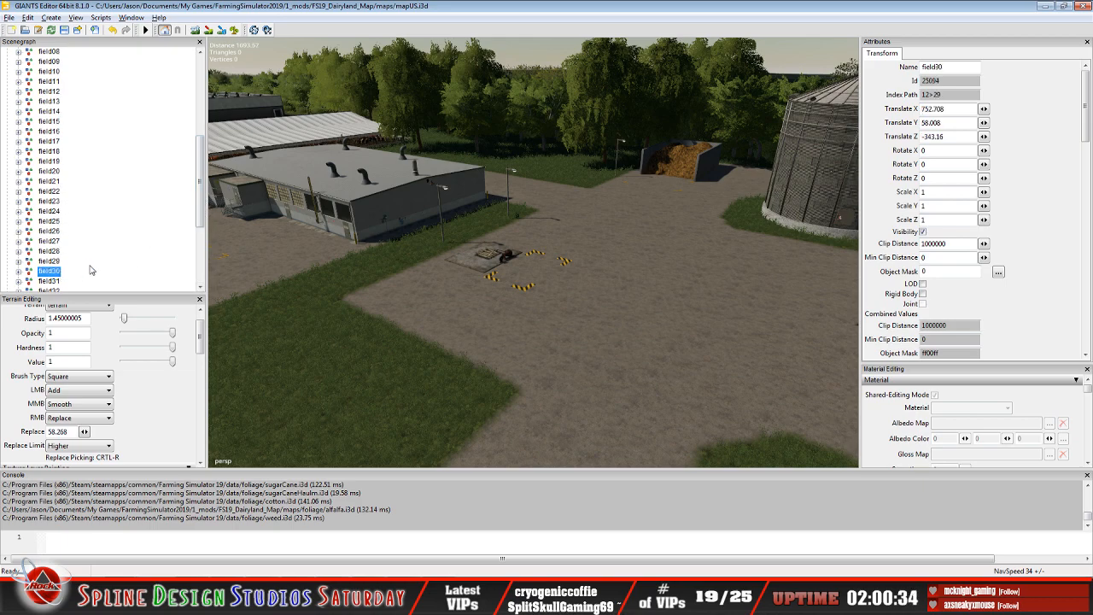
key(f)
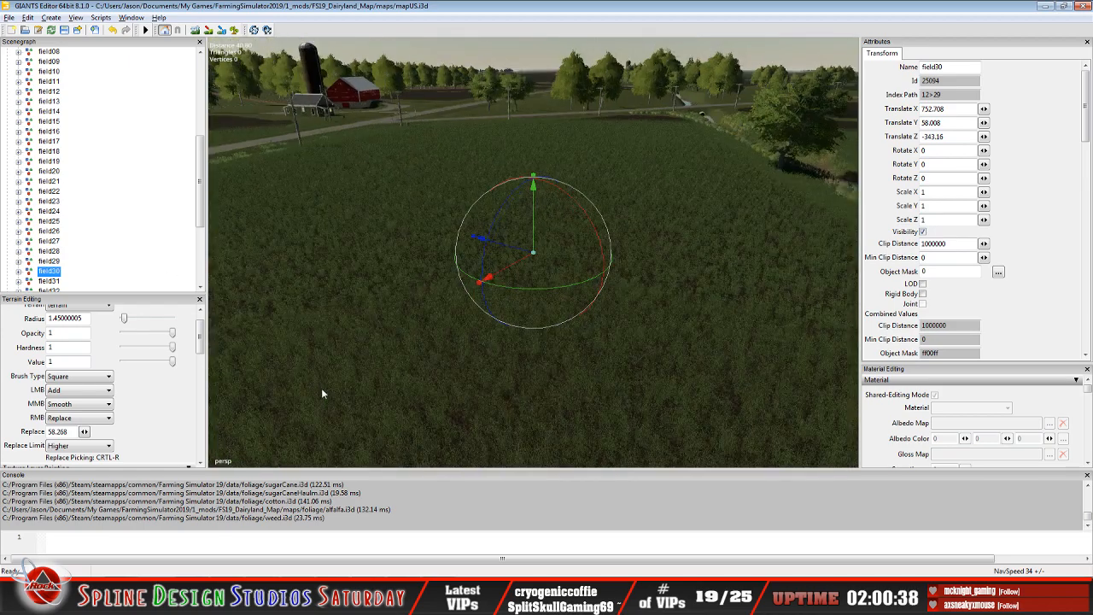
- Examine field30's edges along the road and power line from above
alt+right_drag(424, 224, 406, 378)
alt+drag(406, 378, 491, 355)
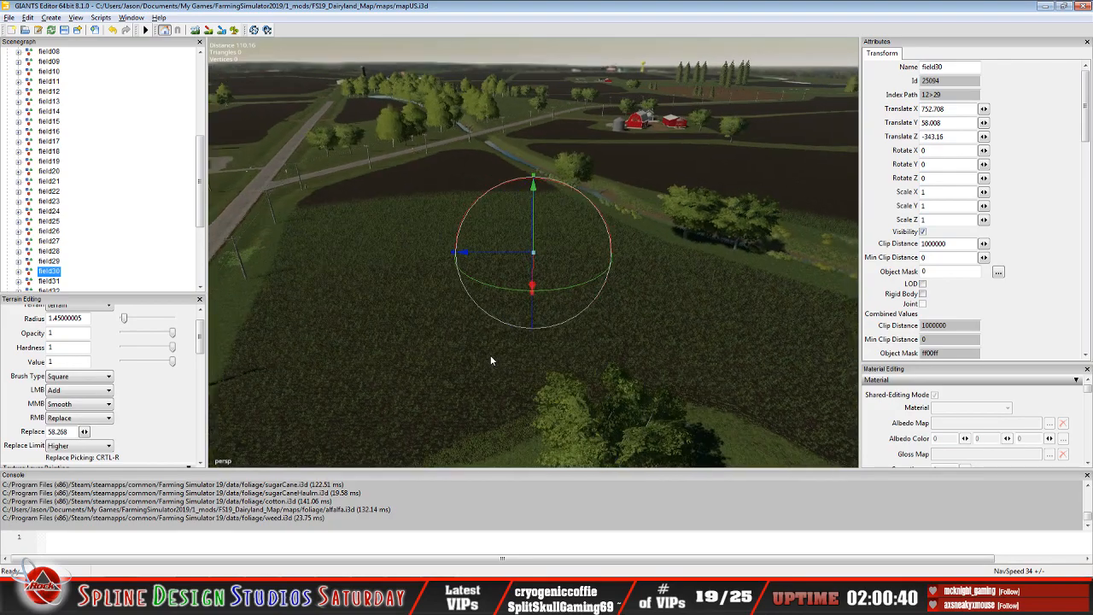
alt+middle_drag(468, 276, 506, 261)
alt+right_drag(458, 268, 461, 321)
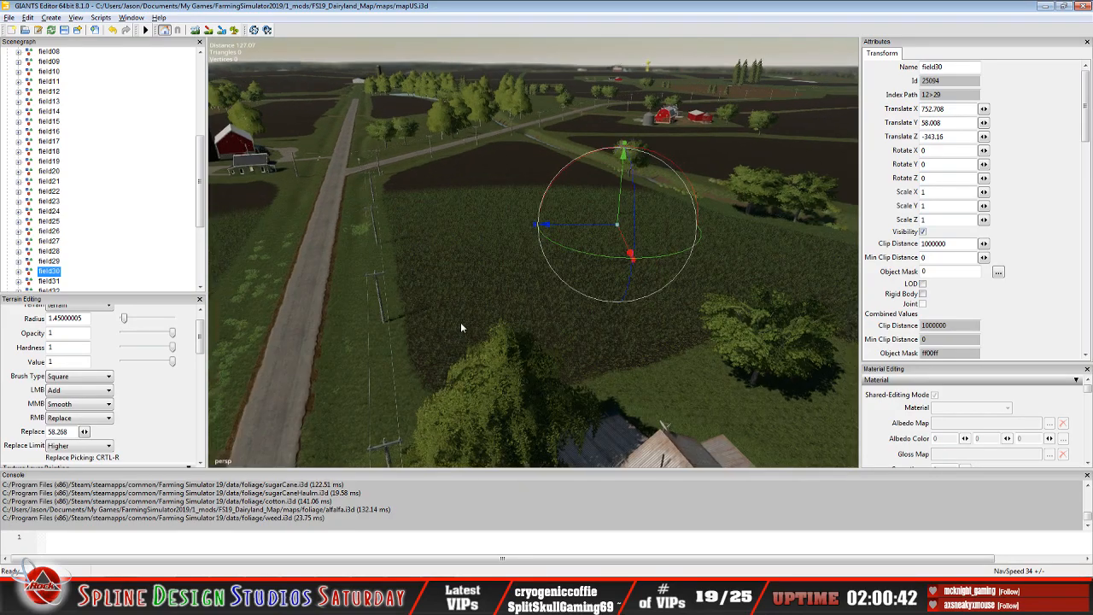
alt+drag(461, 322, 453, 328)
alt+middle_drag(479, 305, 526, 296)
alt+right_drag(517, 295, 531, 211)
alt+drag(531, 216, 482, 310)
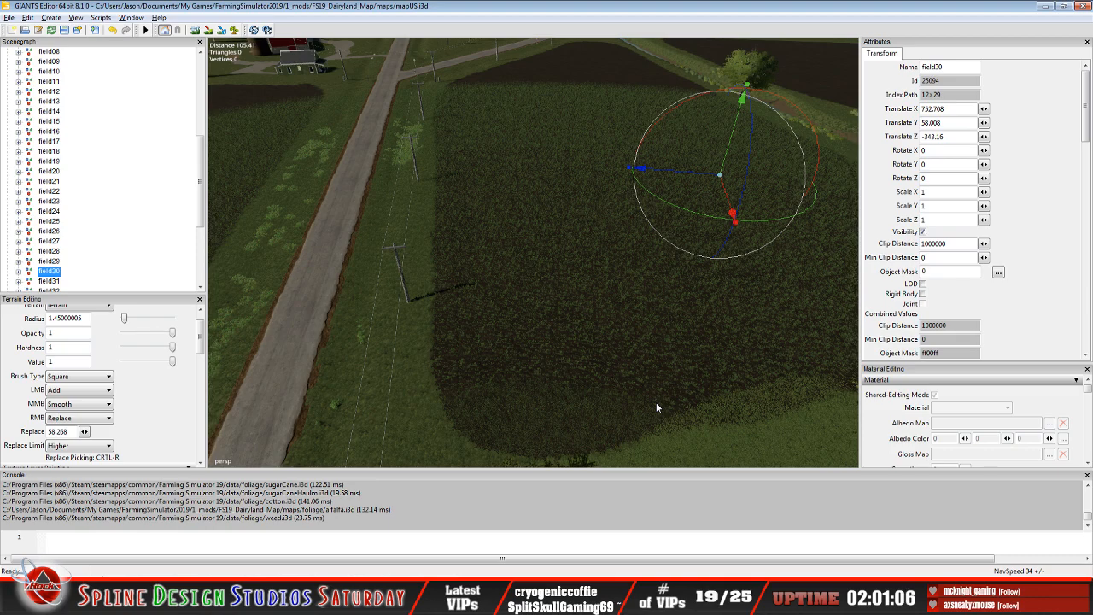
- Collapse the fields group, set the info layer to farmland and turn on info layer painting
drag(199, 175, 199, 92)
click(7, 161)
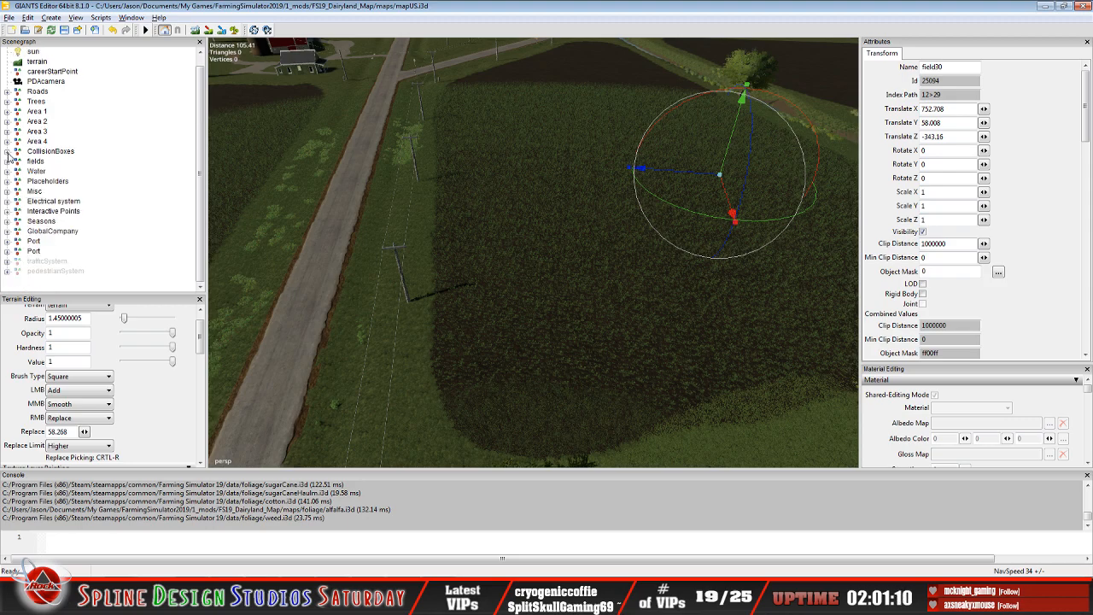
drag(197, 336, 195, 397)
click(119, 414)
click(102, 432)
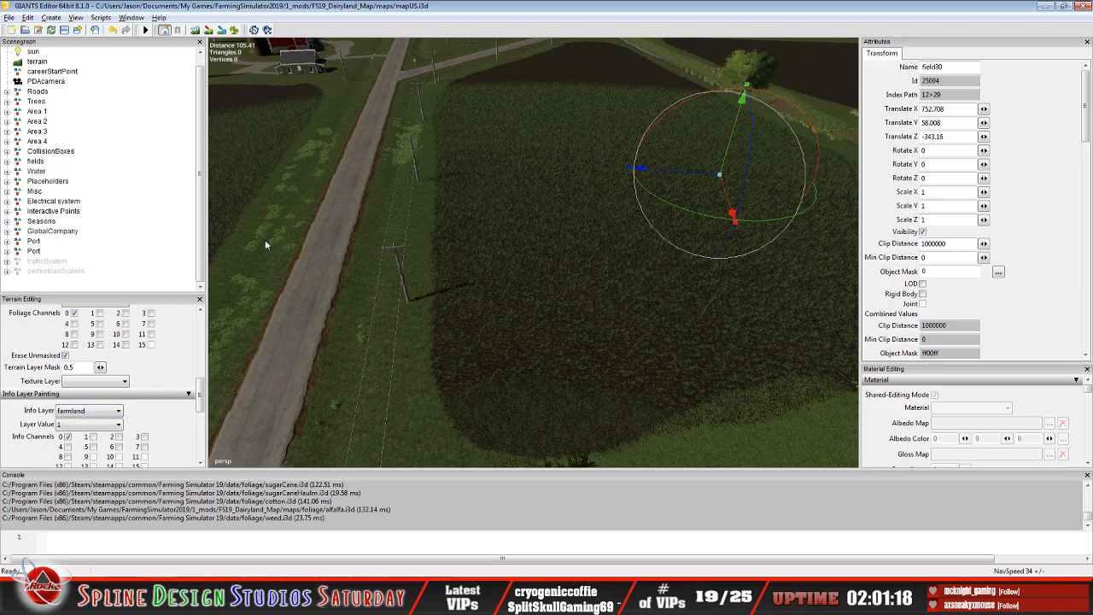
click(222, 30)
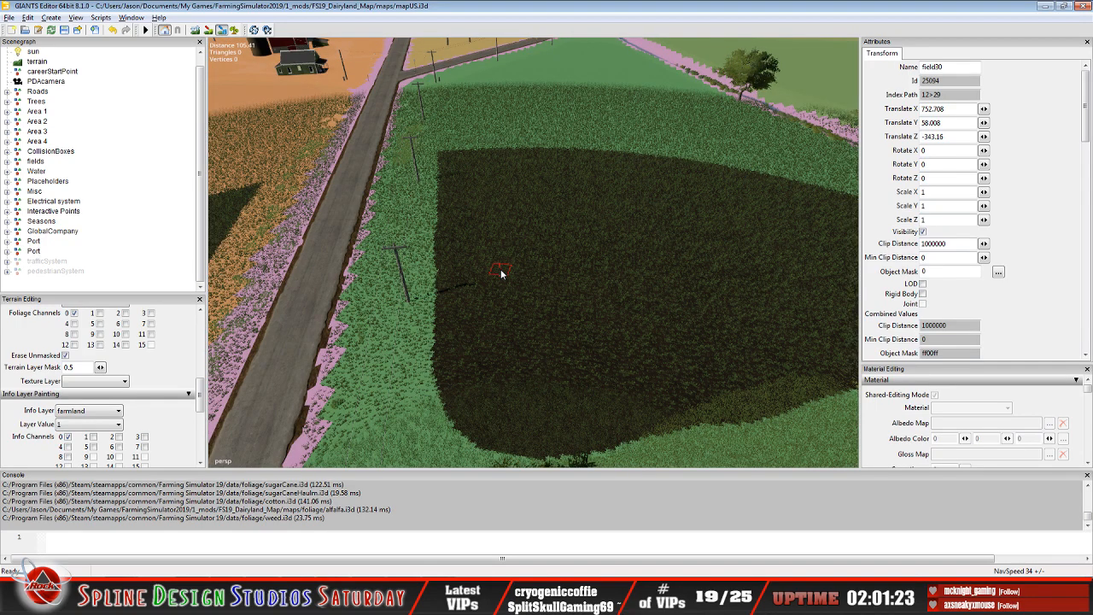
- Inspect the farmland boundaries beside the road at field30 and turn info layer painting off
alt+middle_drag(464, 274, 488, 269)
alt+right_drag(489, 270, 496, 291)
mouse_move(506, 315)
mouse_down()
mouse_move(415, 344)
mouse_move(425, 147)
mouse_move(418, 425)
mouse_up()
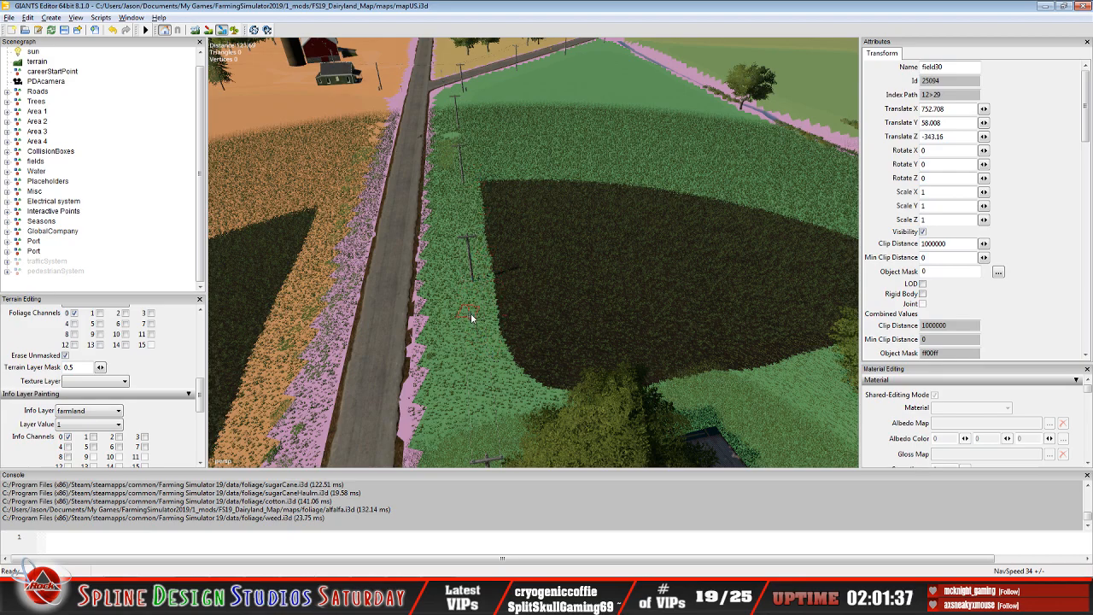
alt+drag(472, 316, 526, 290)
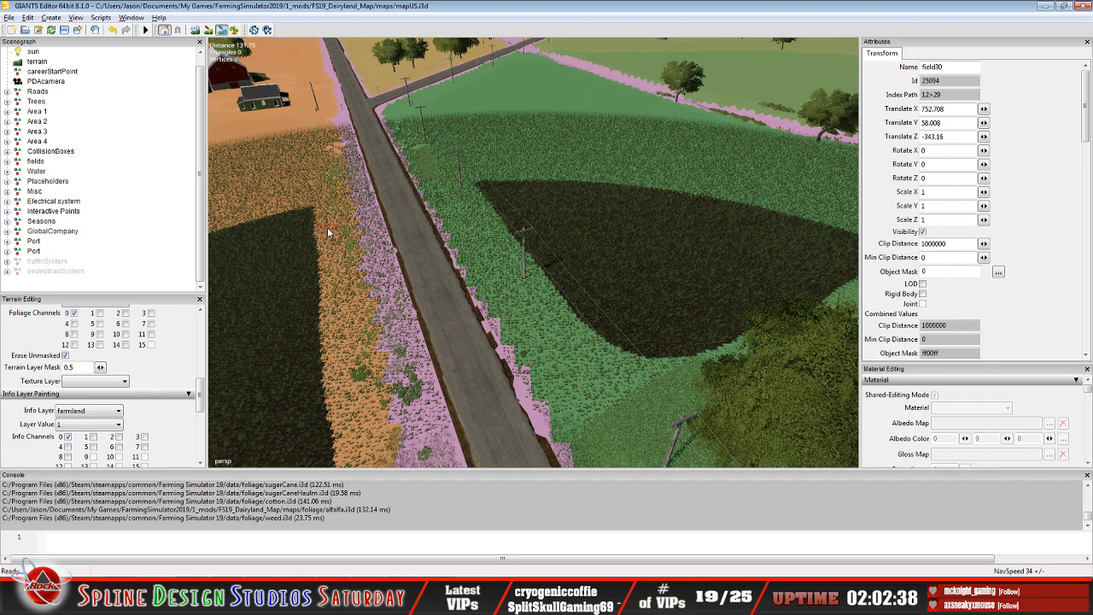
click(221, 29)
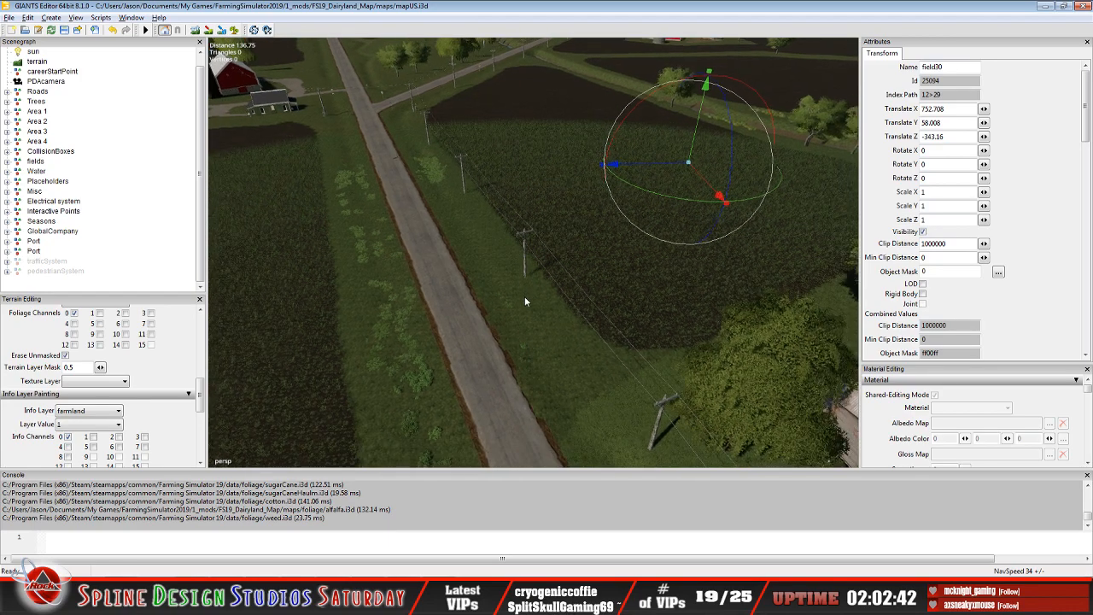
- Minimize GIANTS Editor and exit Snipping Tool without saving the snip
click(1044, 6)
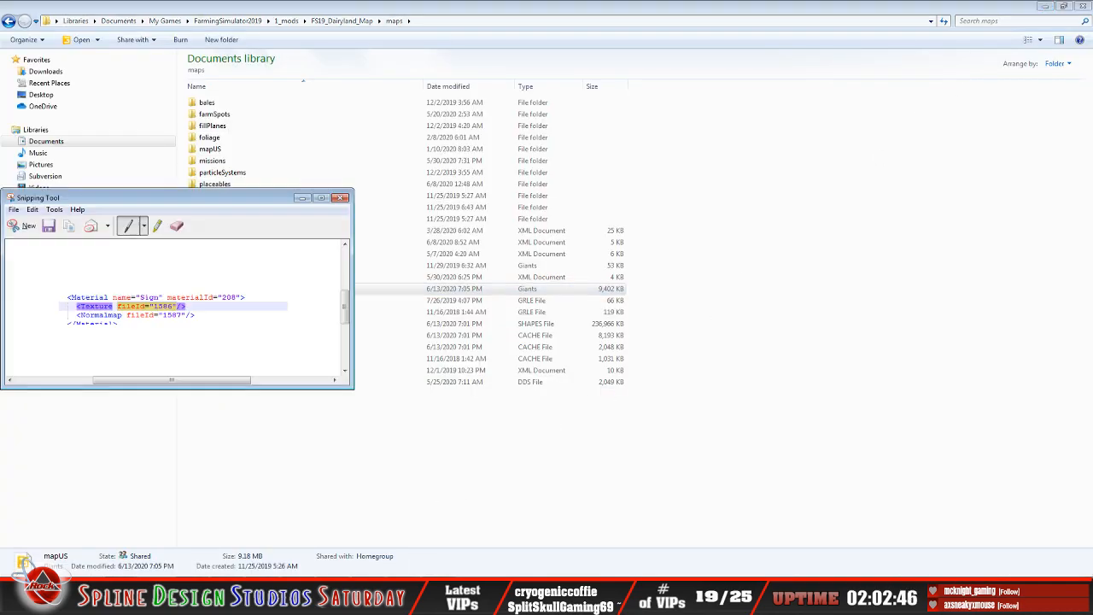
click(14, 209)
click(40, 272)
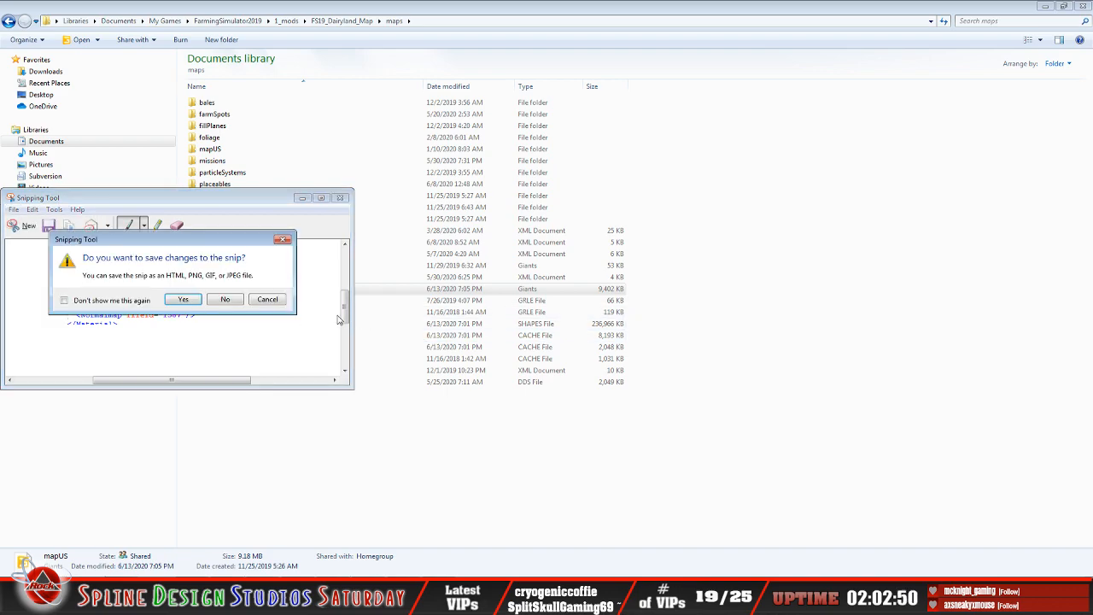
click(235, 304)
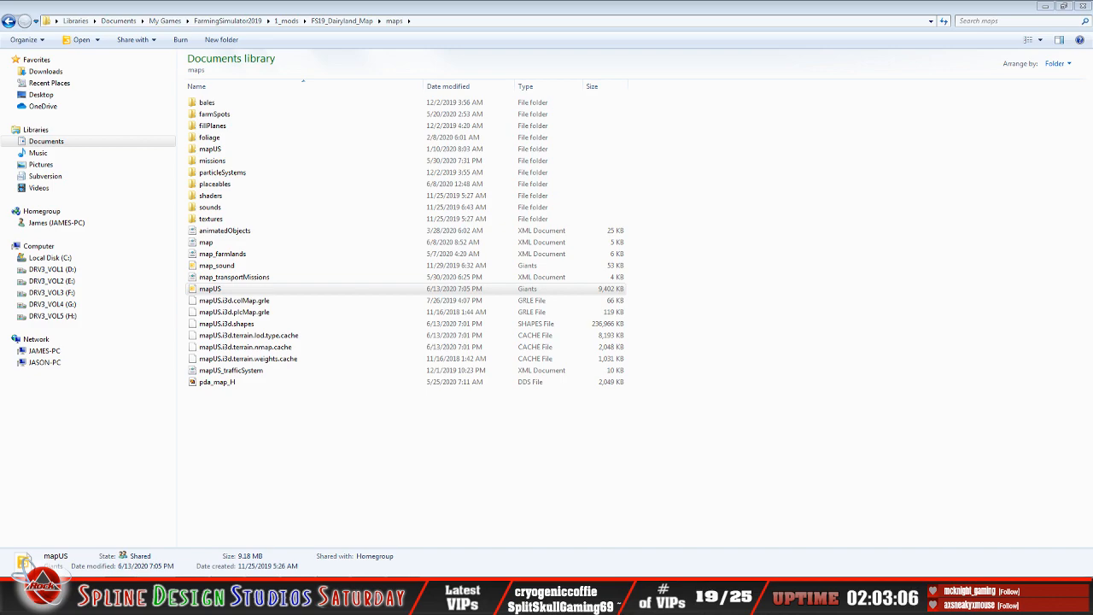
- Minimize the maps folder window and regroup the Fabric Warehouse image and sign.obj beside the other model file on the desktop
key(alt+Tab)
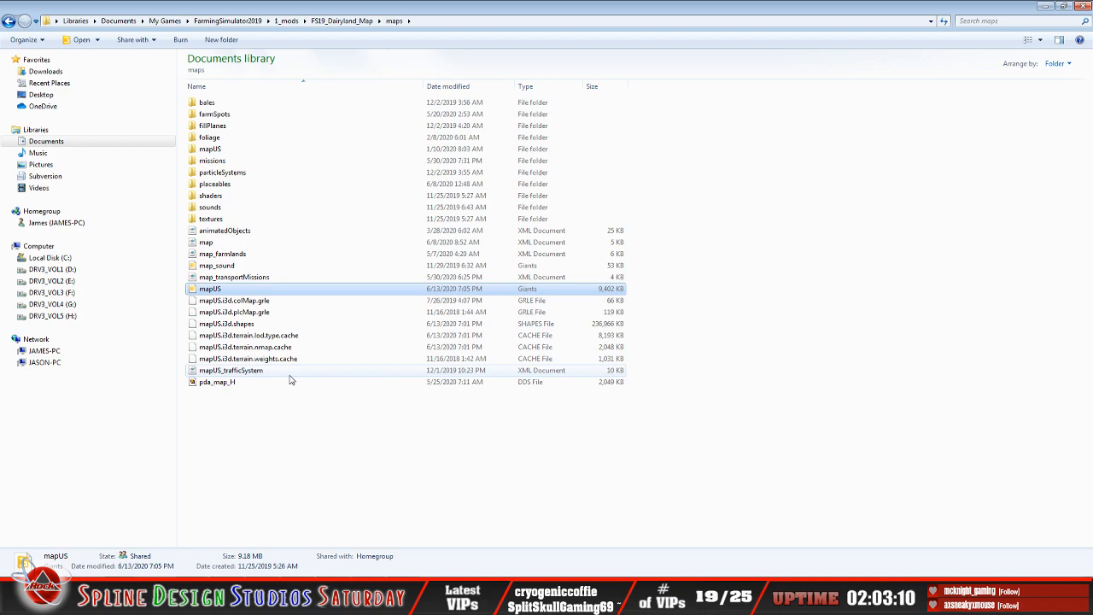
click(1045, 6)
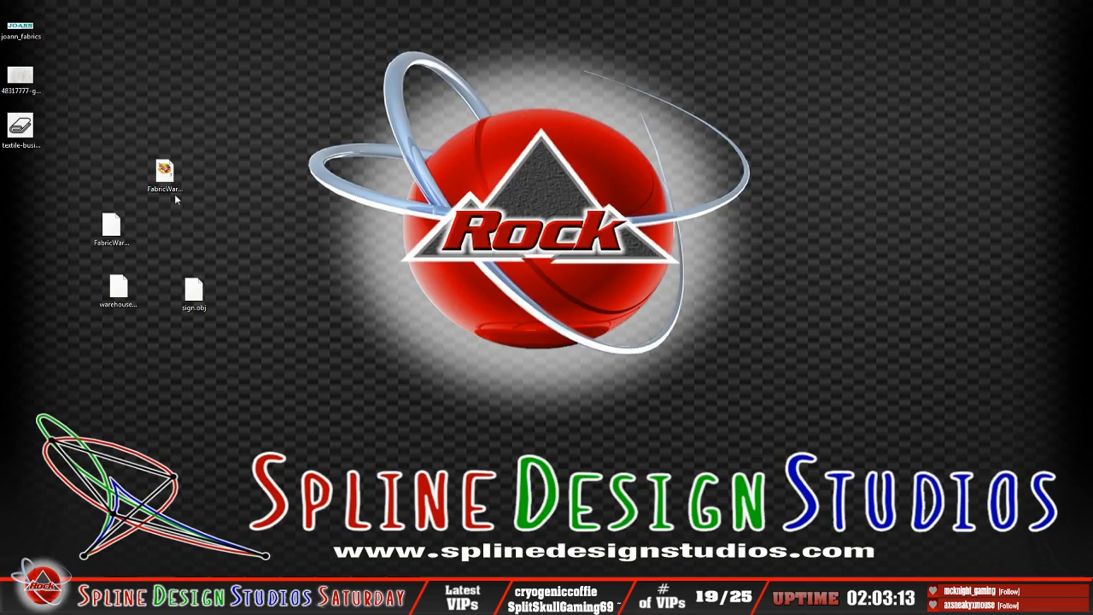
drag(164, 171, 168, 230)
click(212, 295)
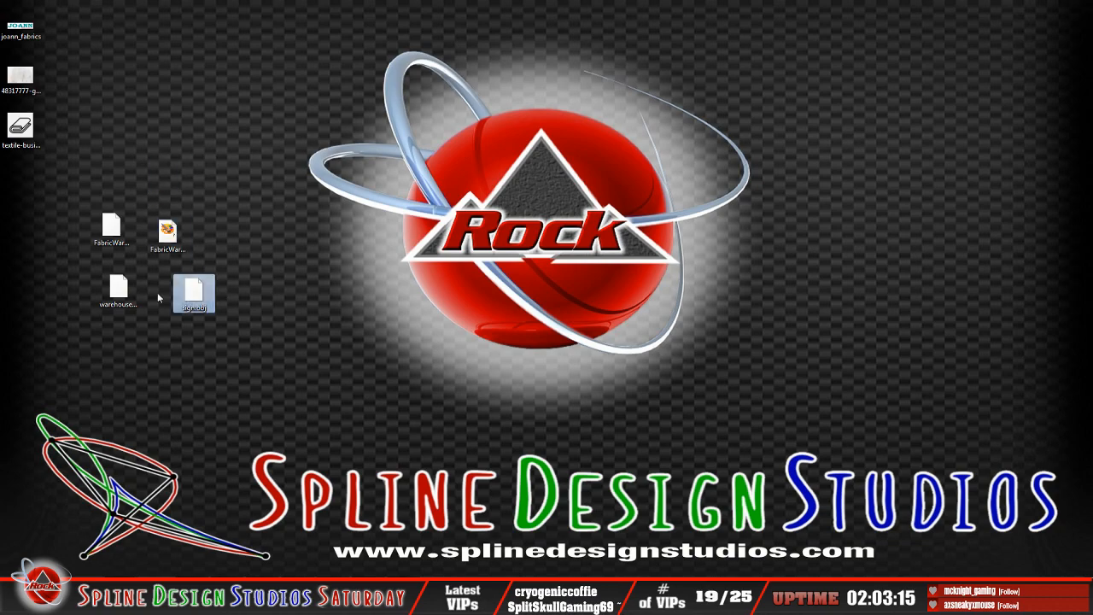
drag(194, 293, 65, 234)
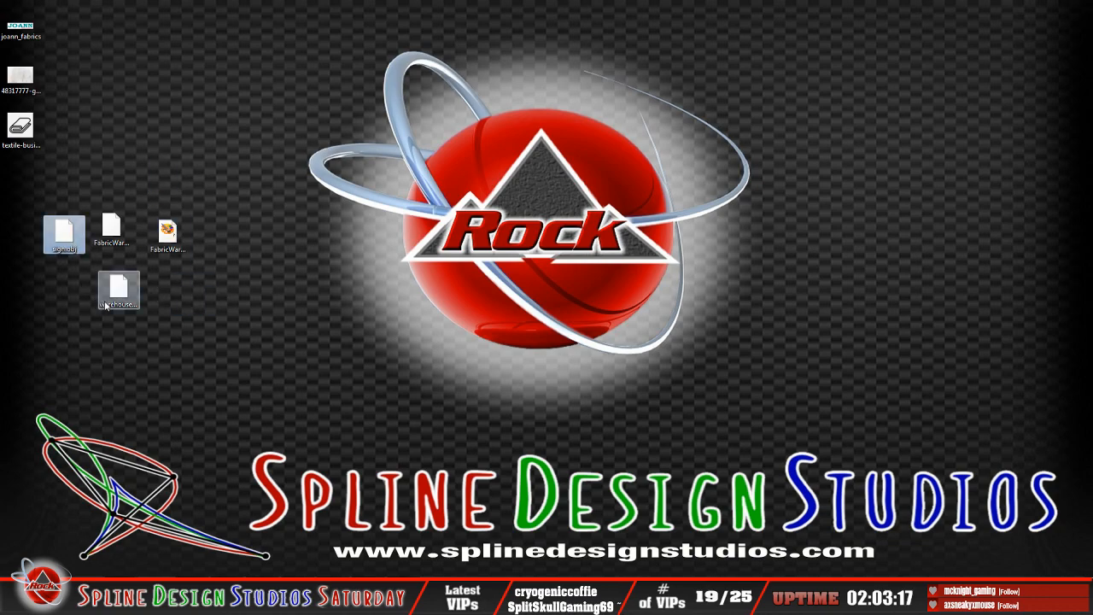